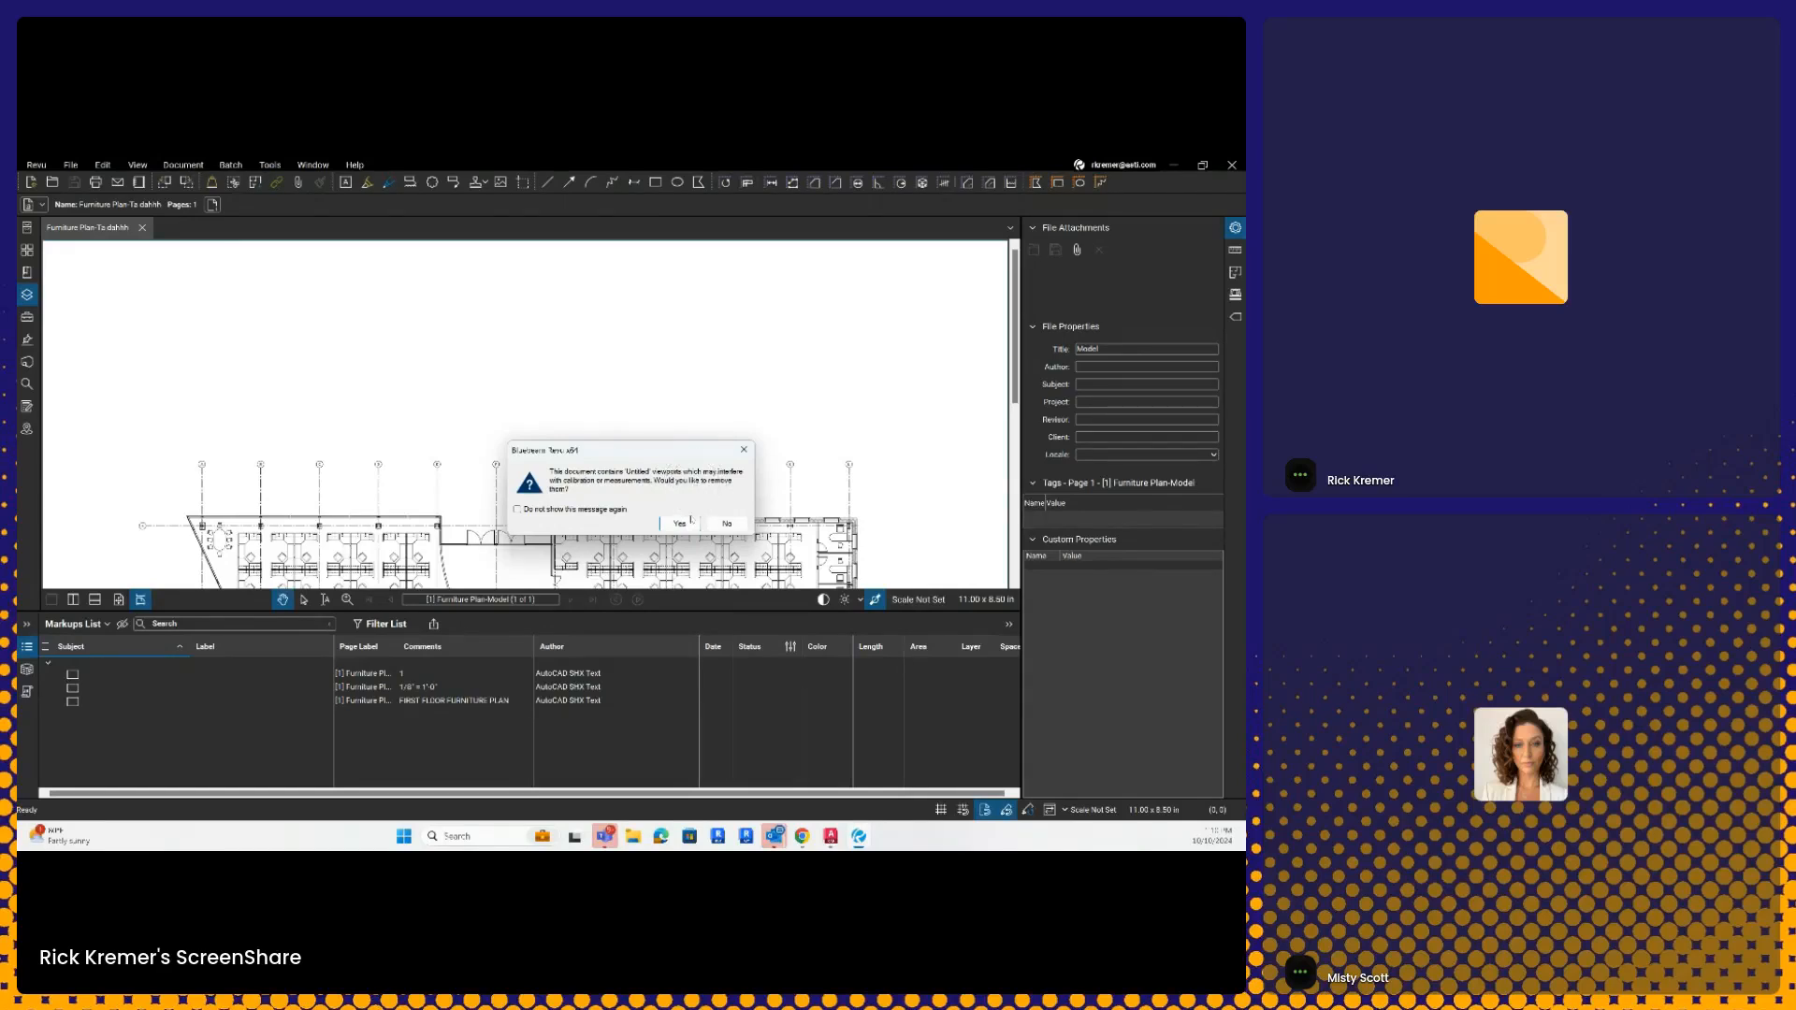
- Remove the Untitled viewports and enlarge the drawing area so the whole floor plan shows
click(691, 526)
drag(665, 613, 664, 753)
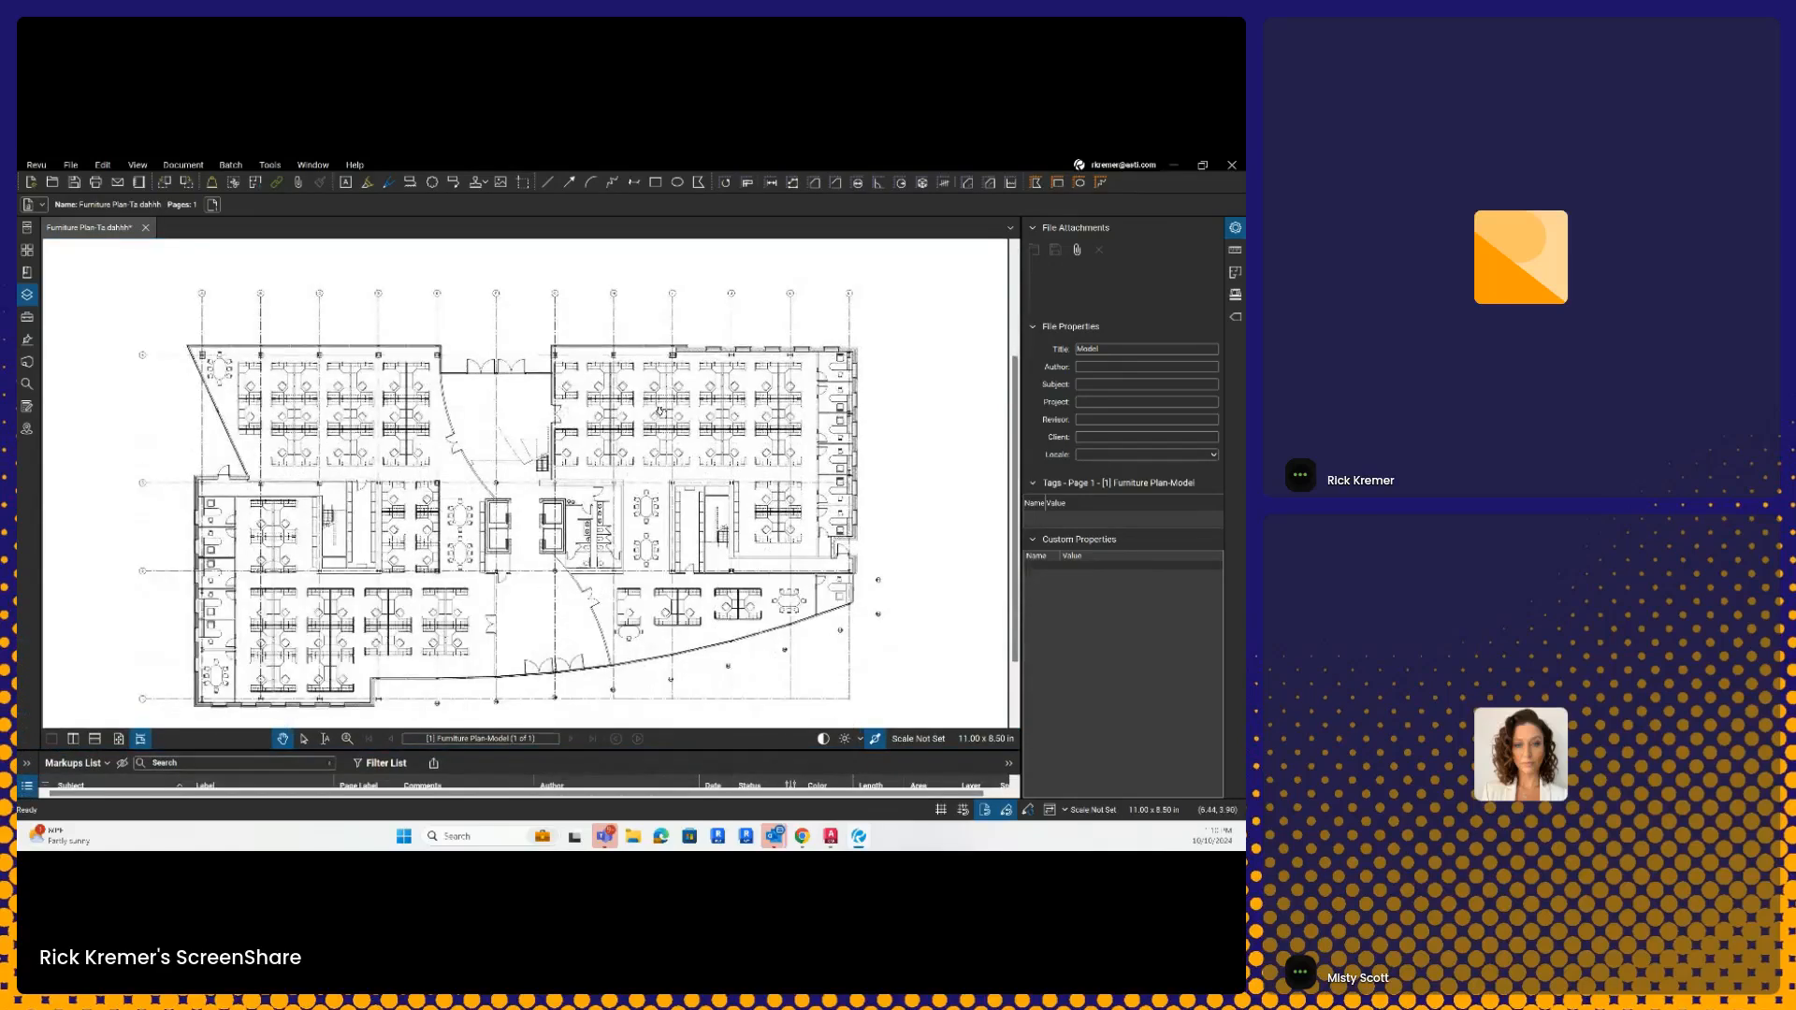
scroll(681, 438, up, 3)
scroll(698, 490, up, 5)
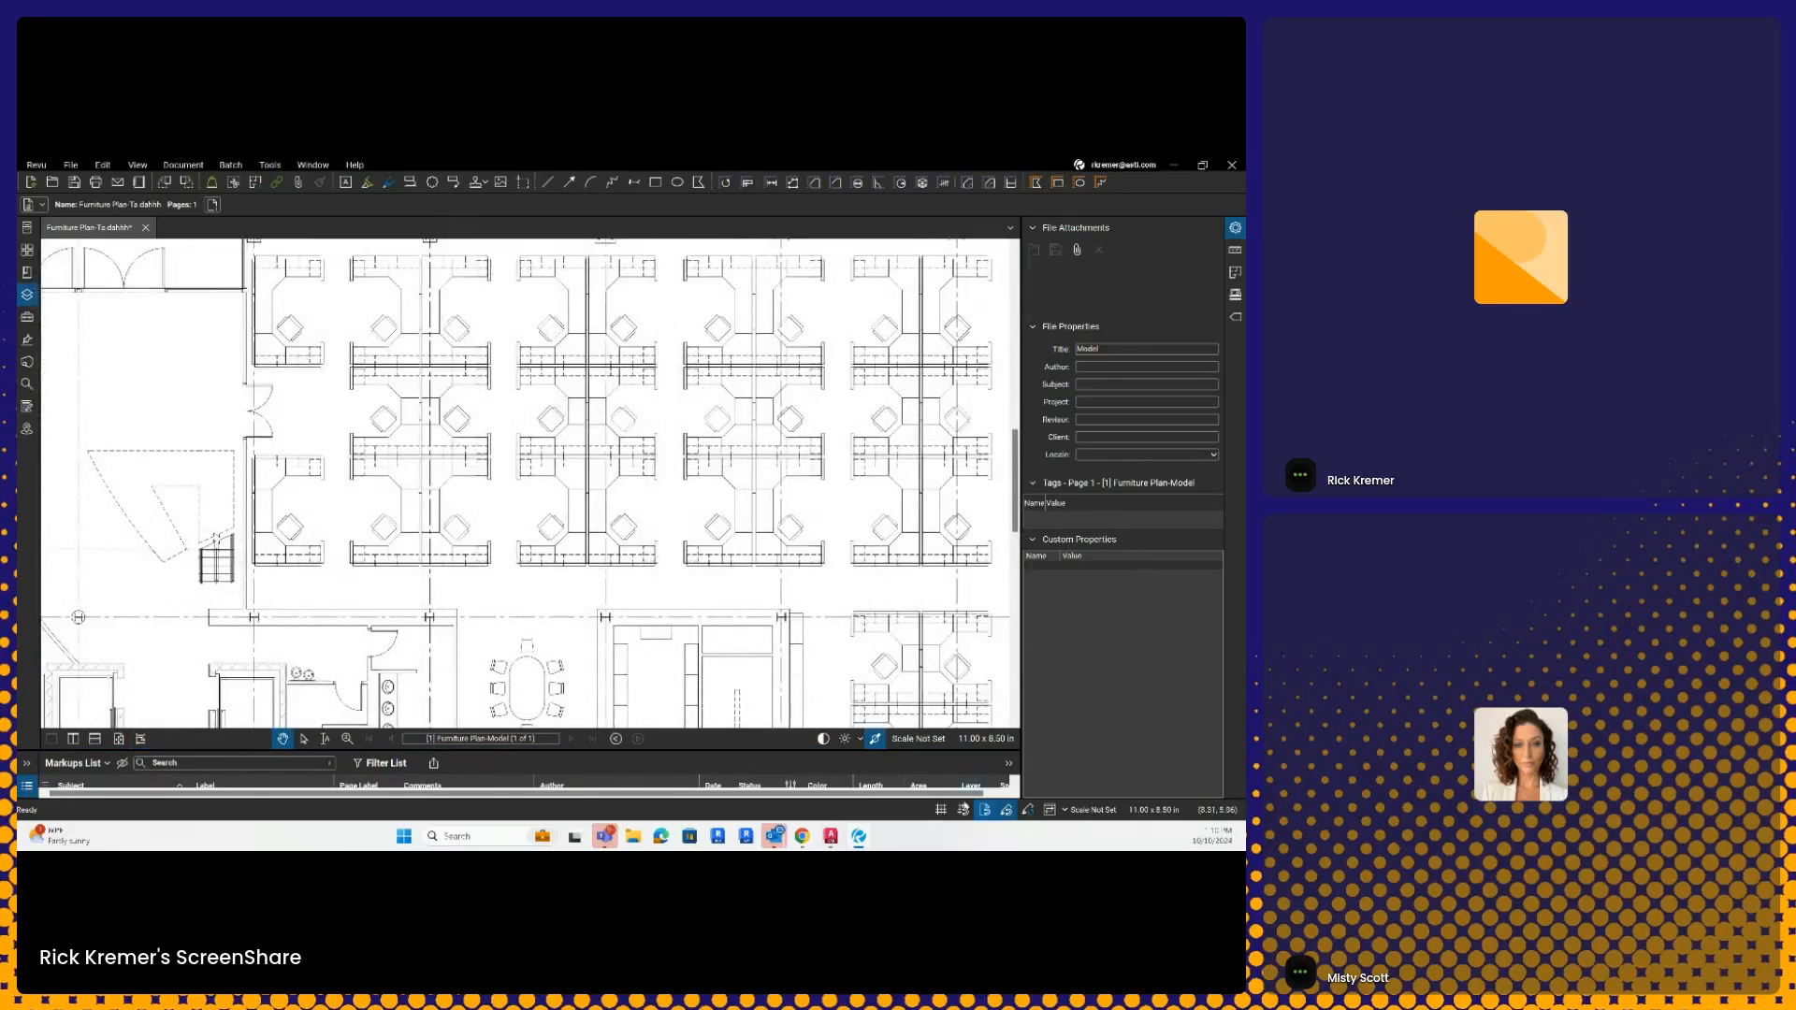
click(879, 746)
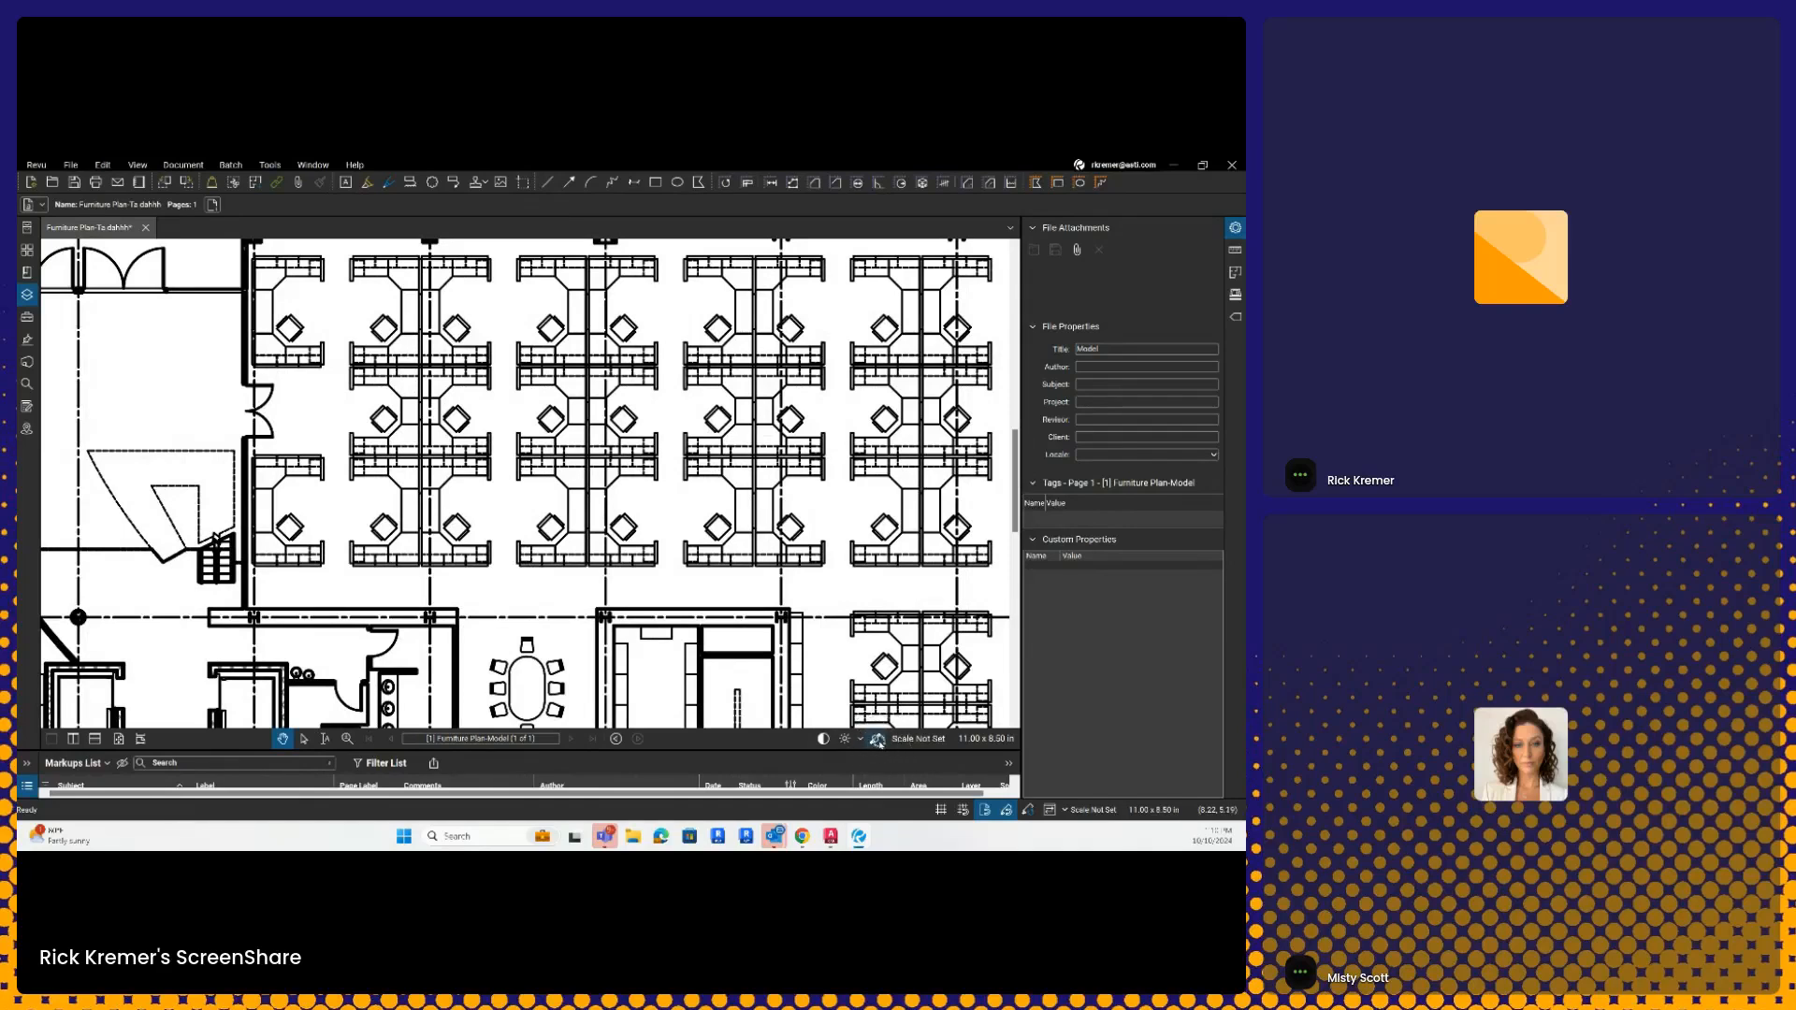
click(878, 741)
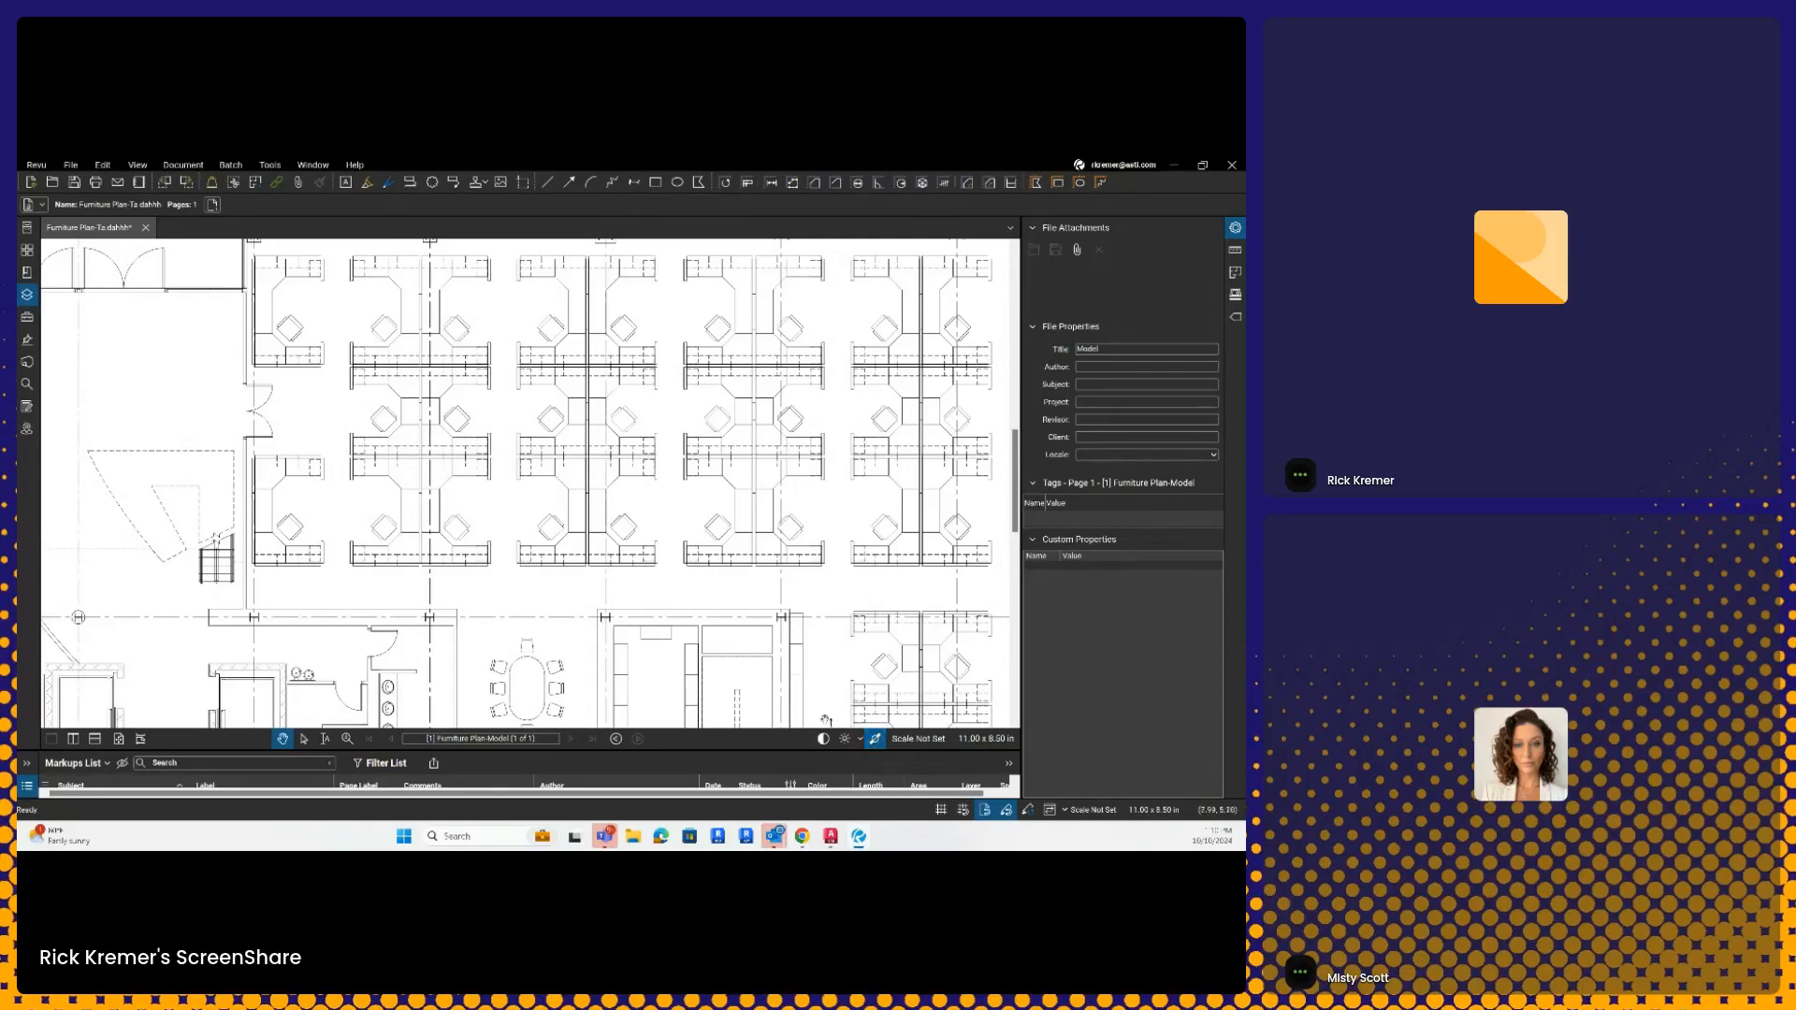
click(873, 742)
scroll(512, 565, down, 3)
scroll(512, 565, down, 4)
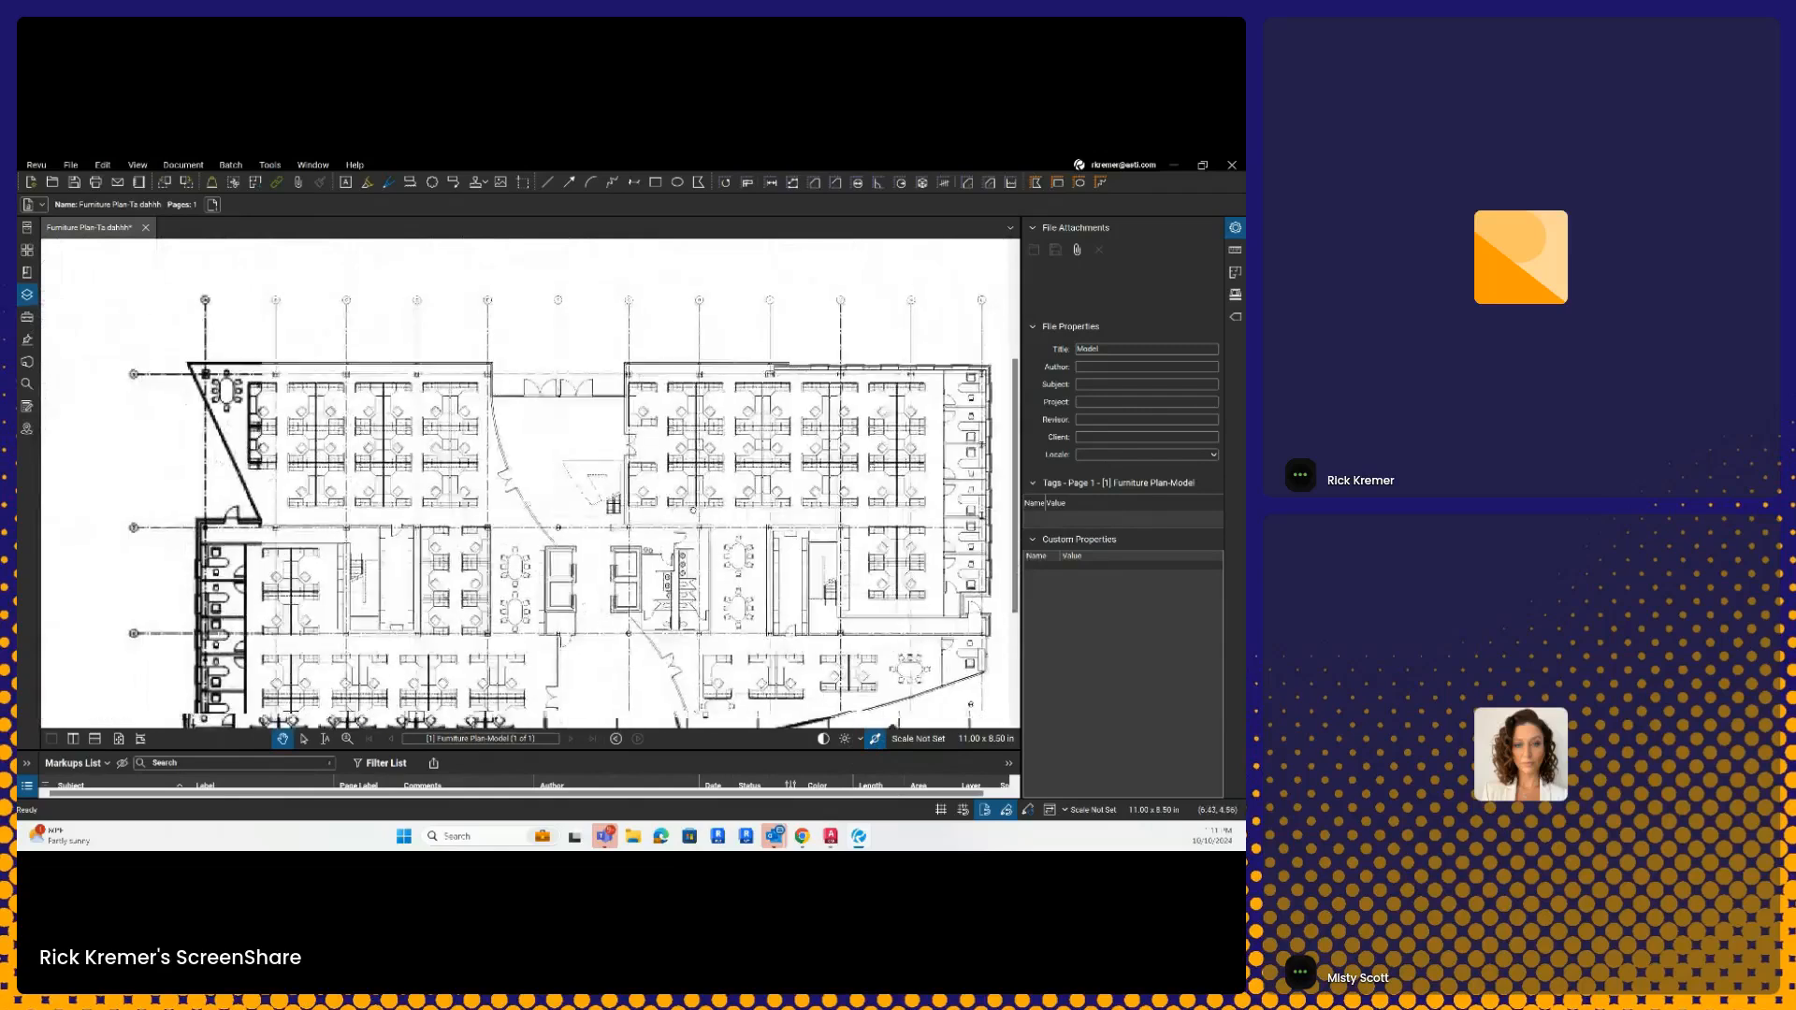
click(27, 297)
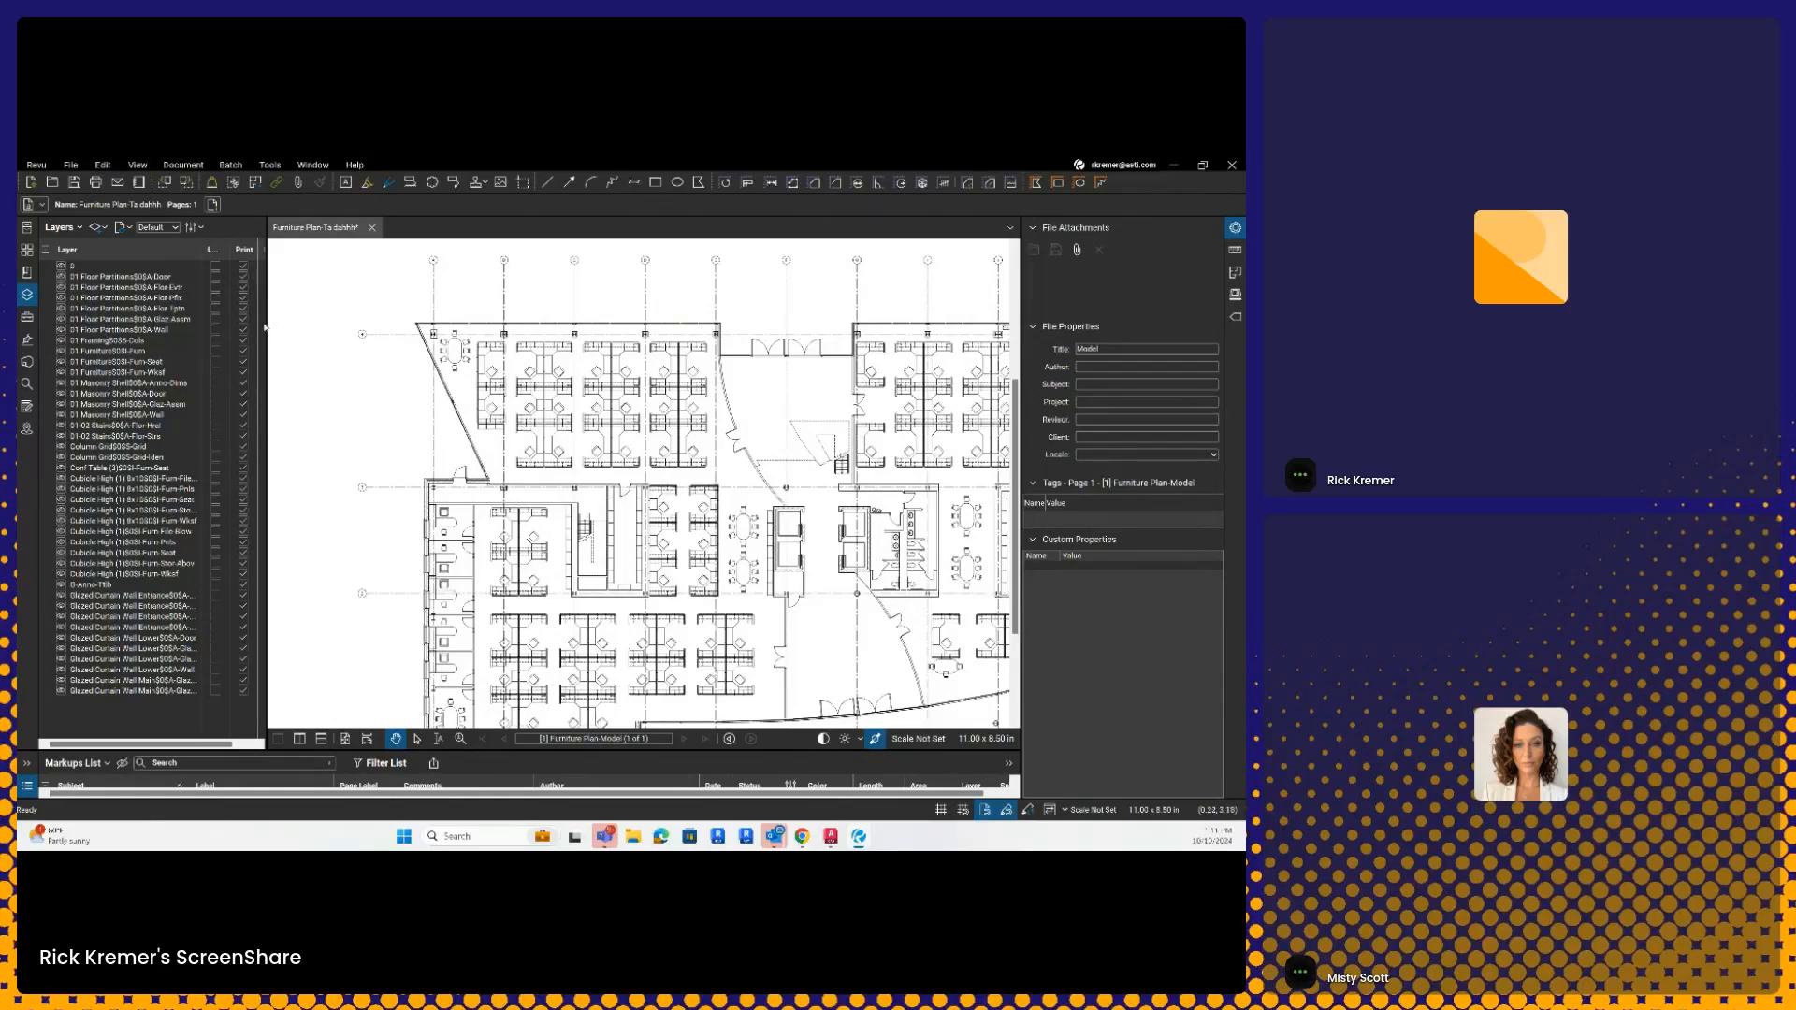
- Hide the base, seating and workstation furniture layers and the six floor partition layers
drag(266, 328, 390, 340)
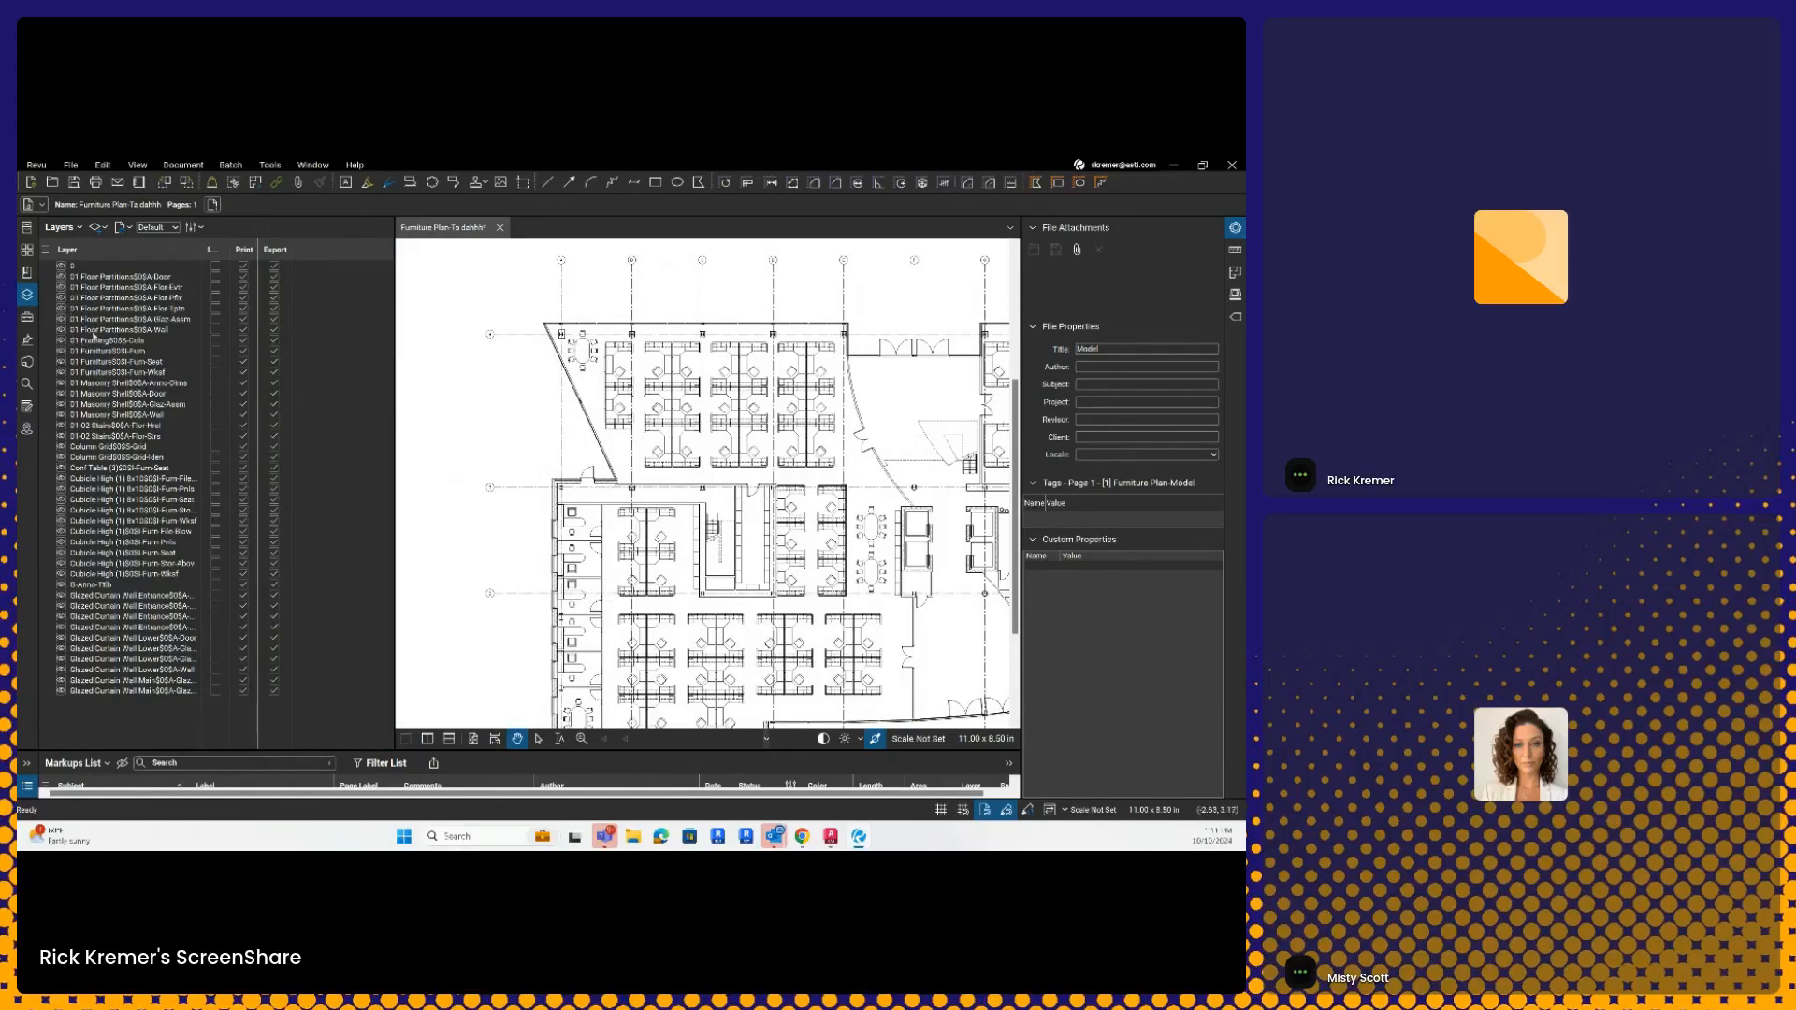
click(63, 351)
click(63, 361)
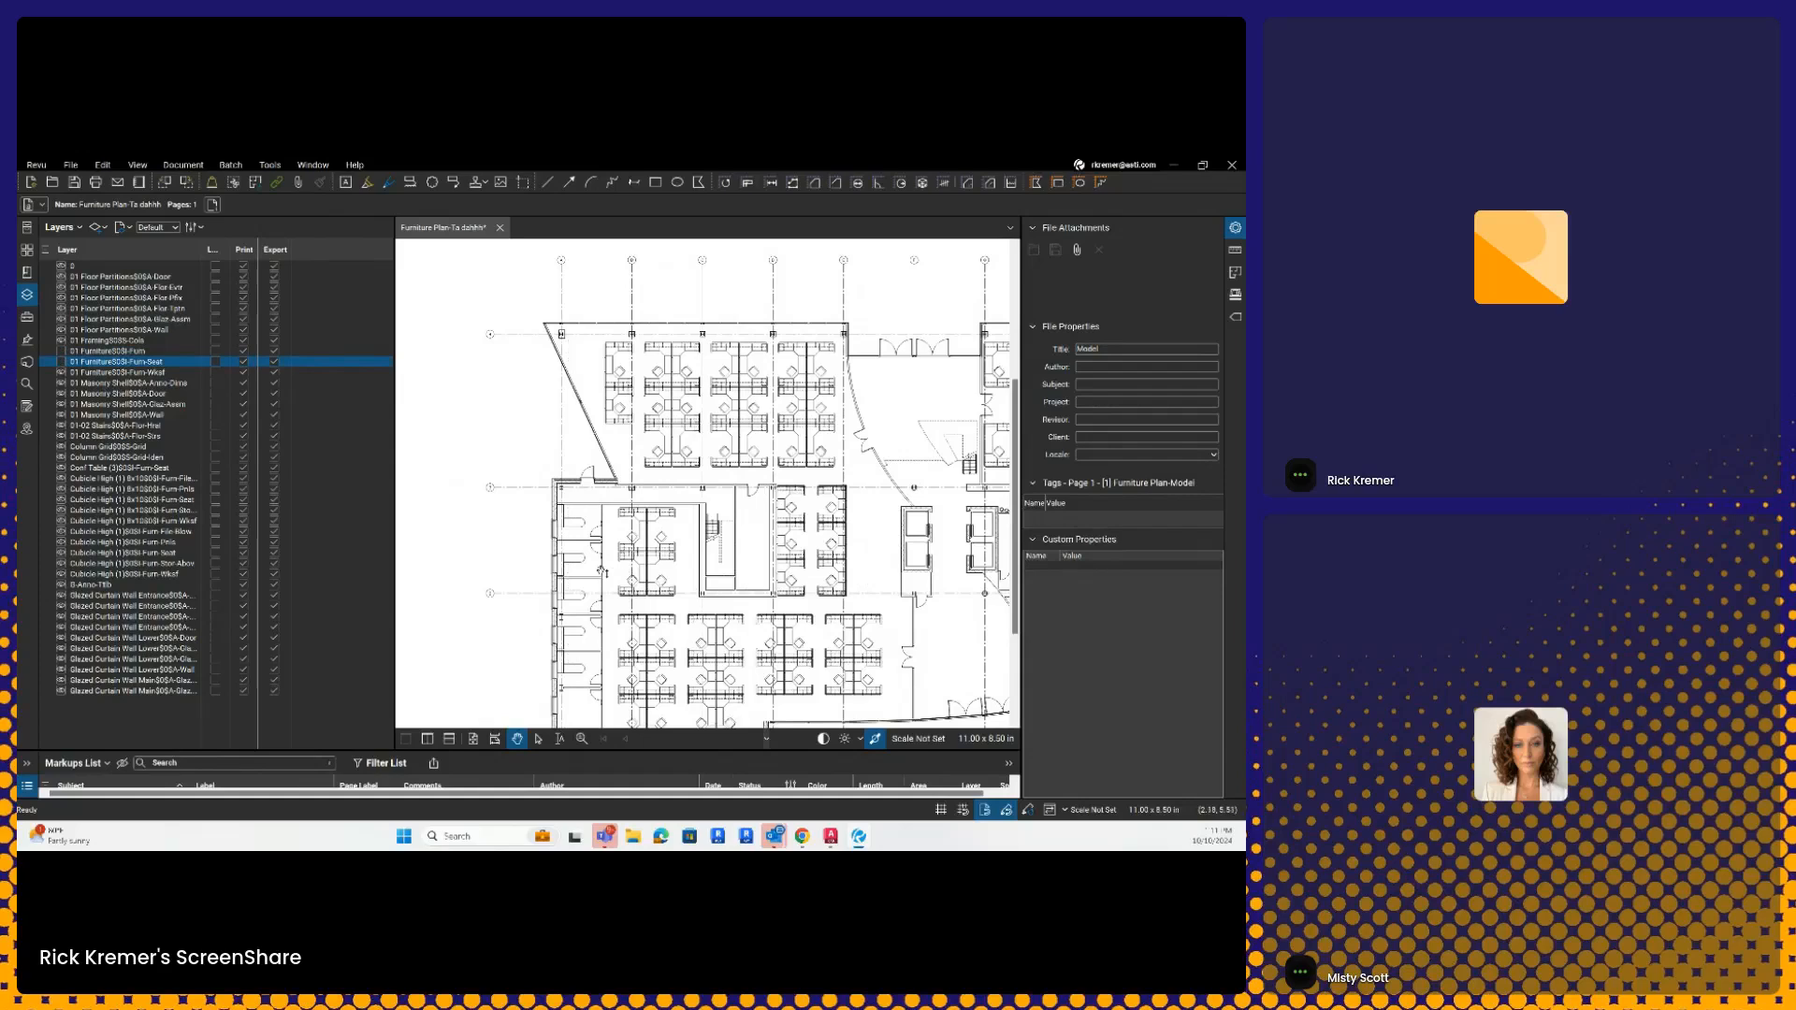
click(62, 372)
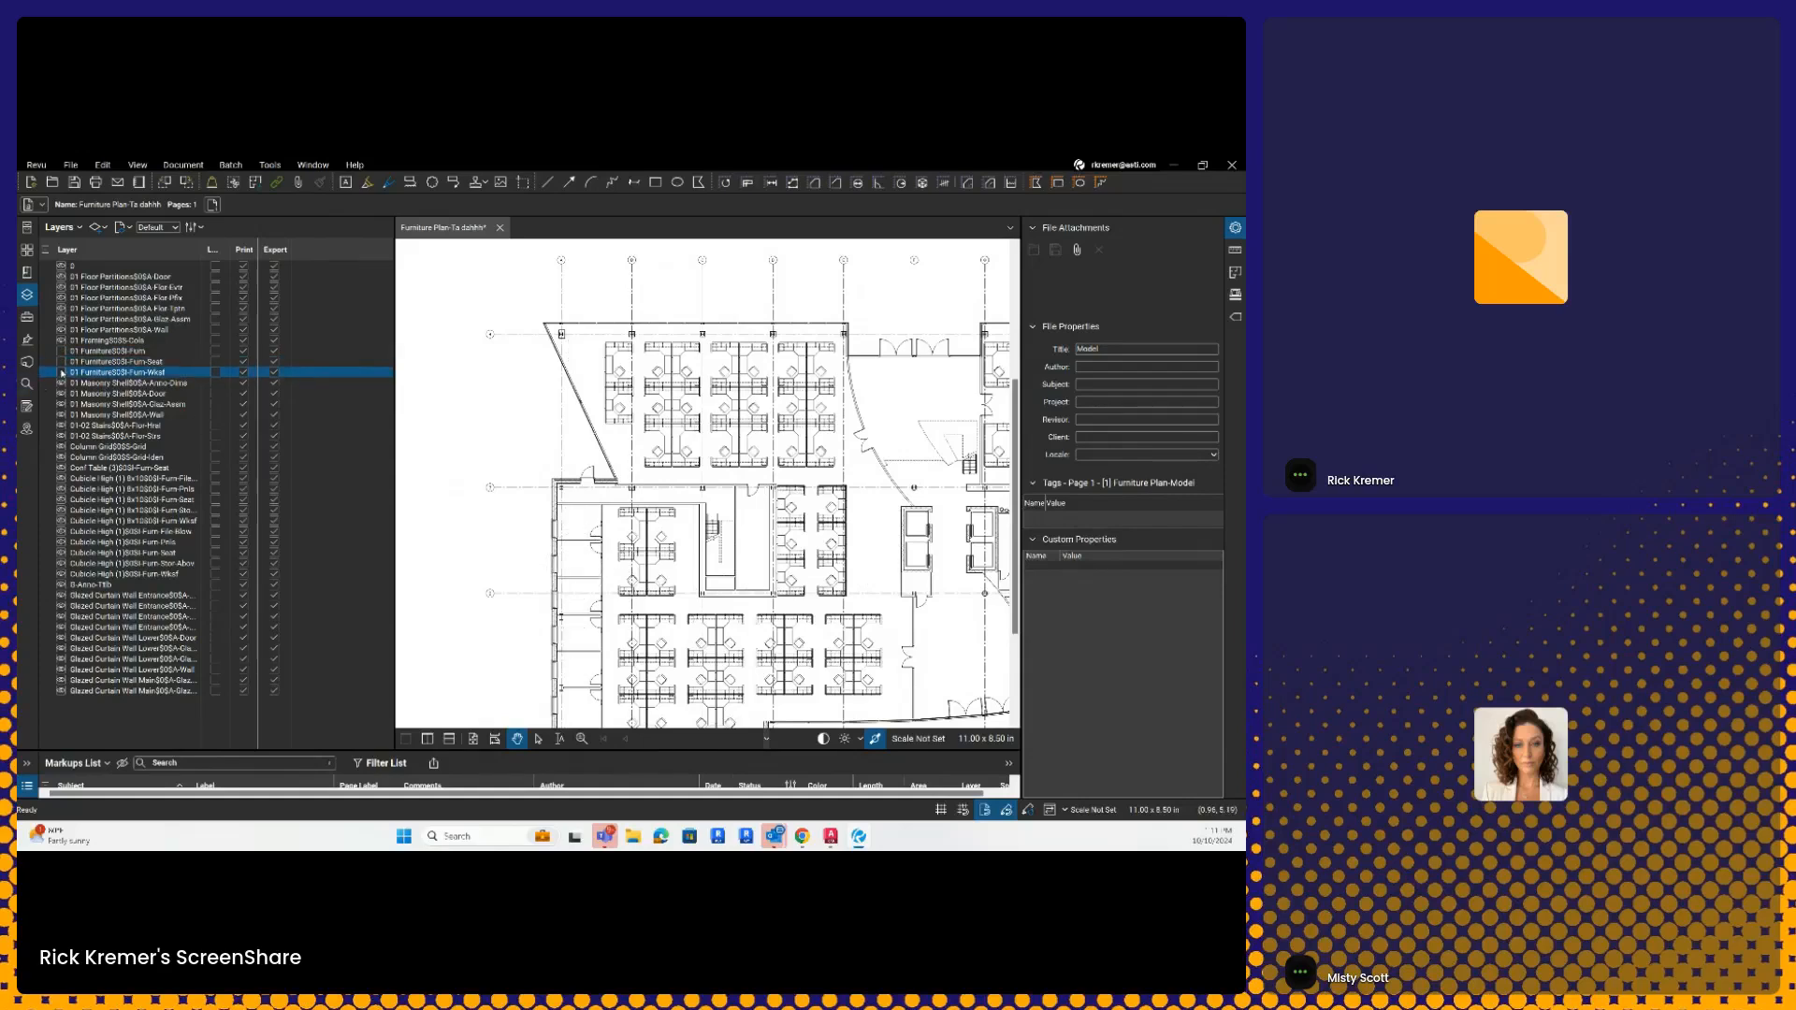
click(62, 329)
click(62, 319)
click(62, 307)
click(62, 297)
click(61, 287)
click(62, 276)
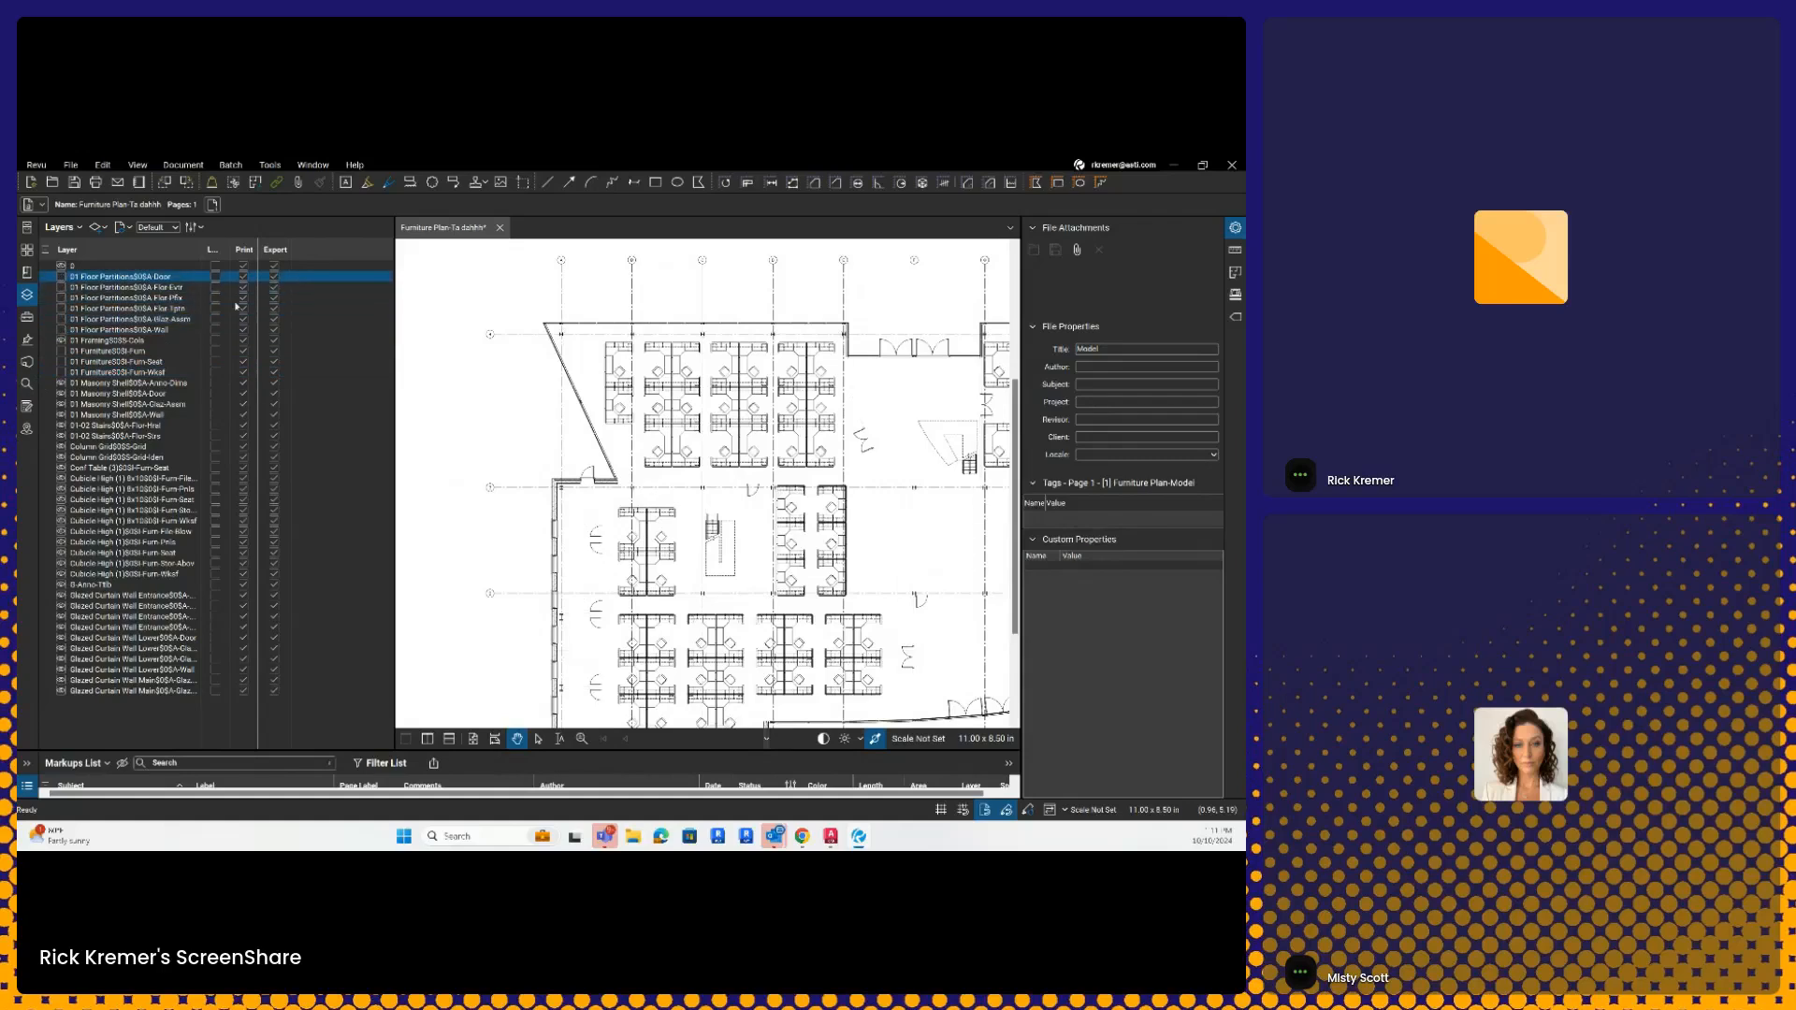
- Hide the cubicle, 8x10 cubicle and conference table layers, then close the layer list
scroll(664, 506, down, 2)
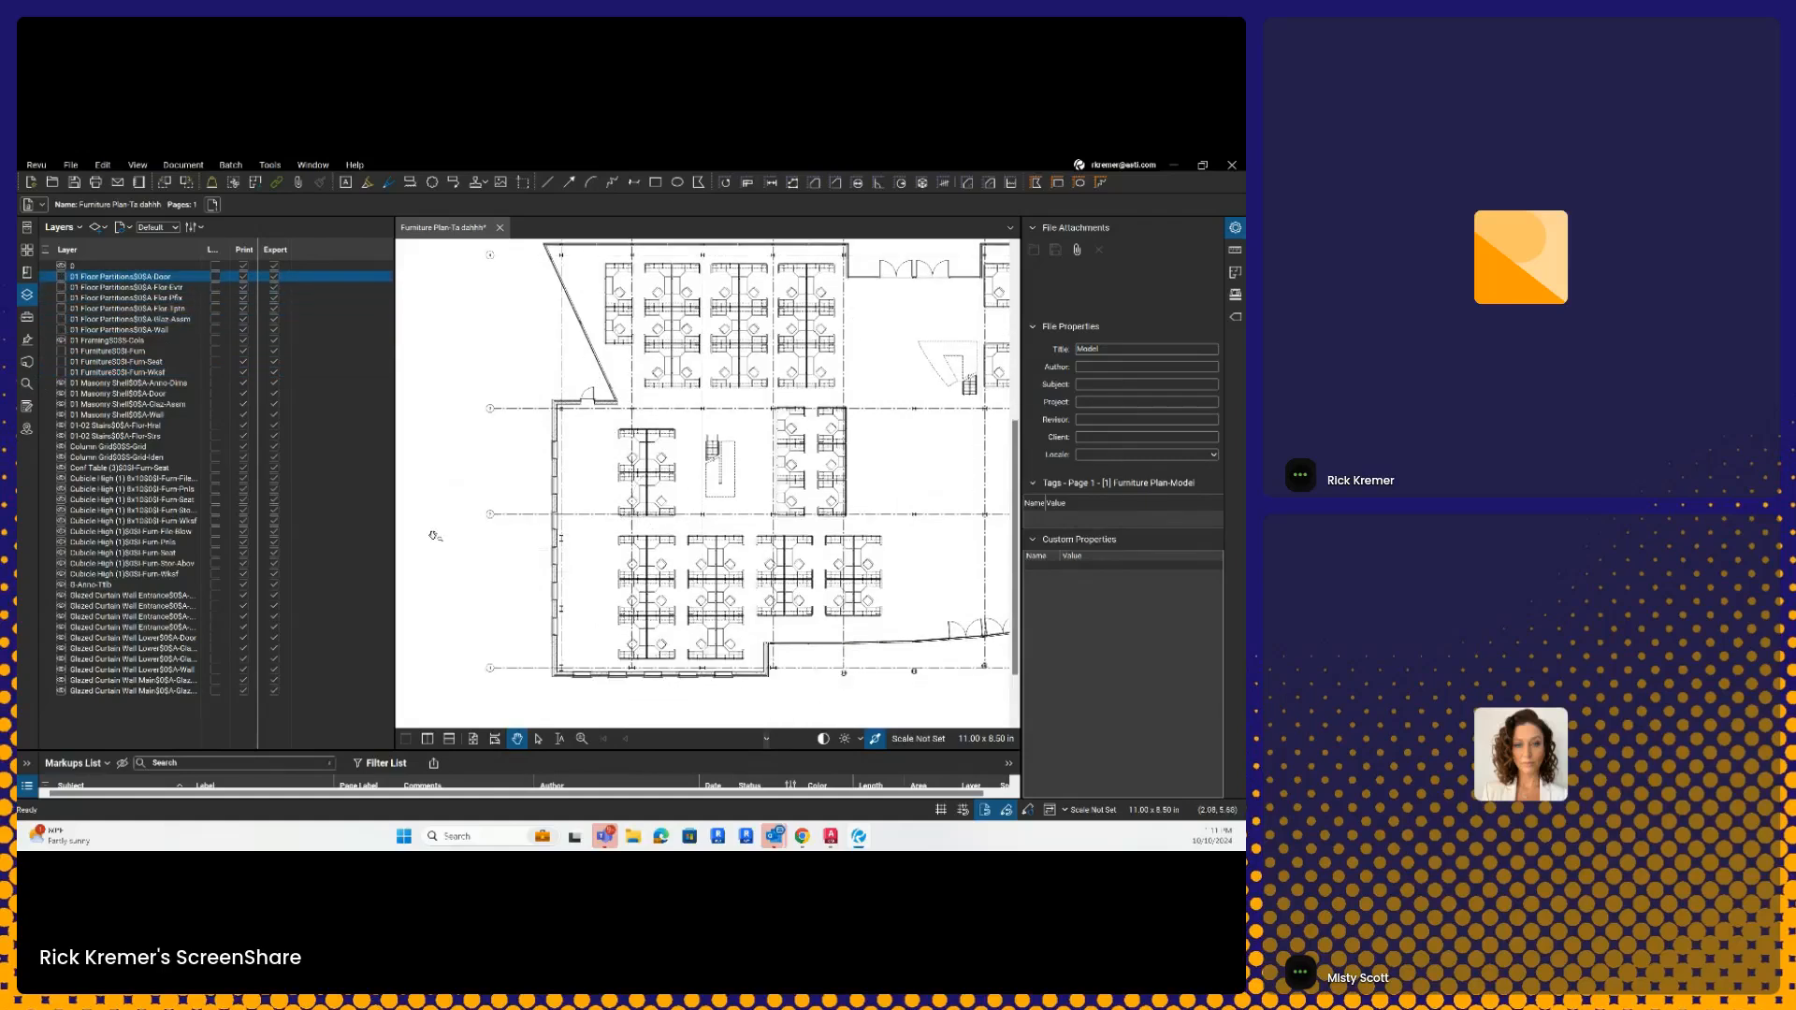
click(62, 552)
click(61, 541)
click(62, 531)
click(62, 509)
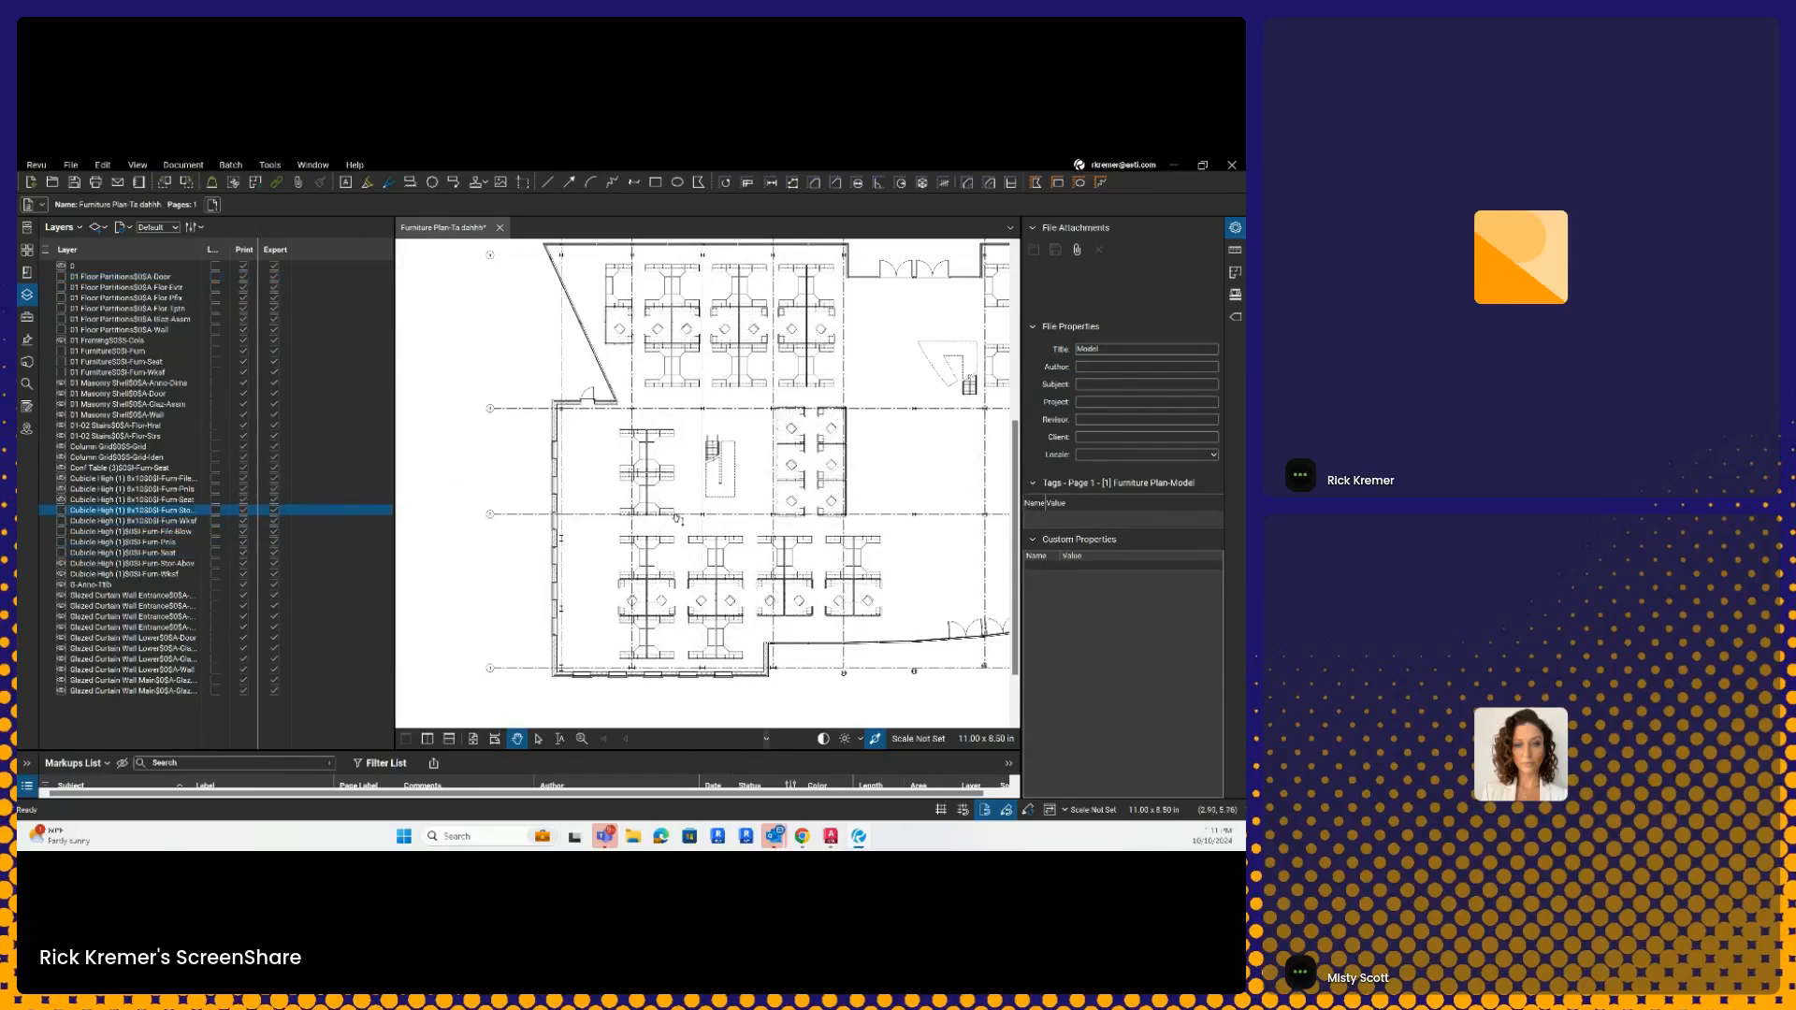
scroll(673, 519, down, 2)
scroll(697, 513, down, 4)
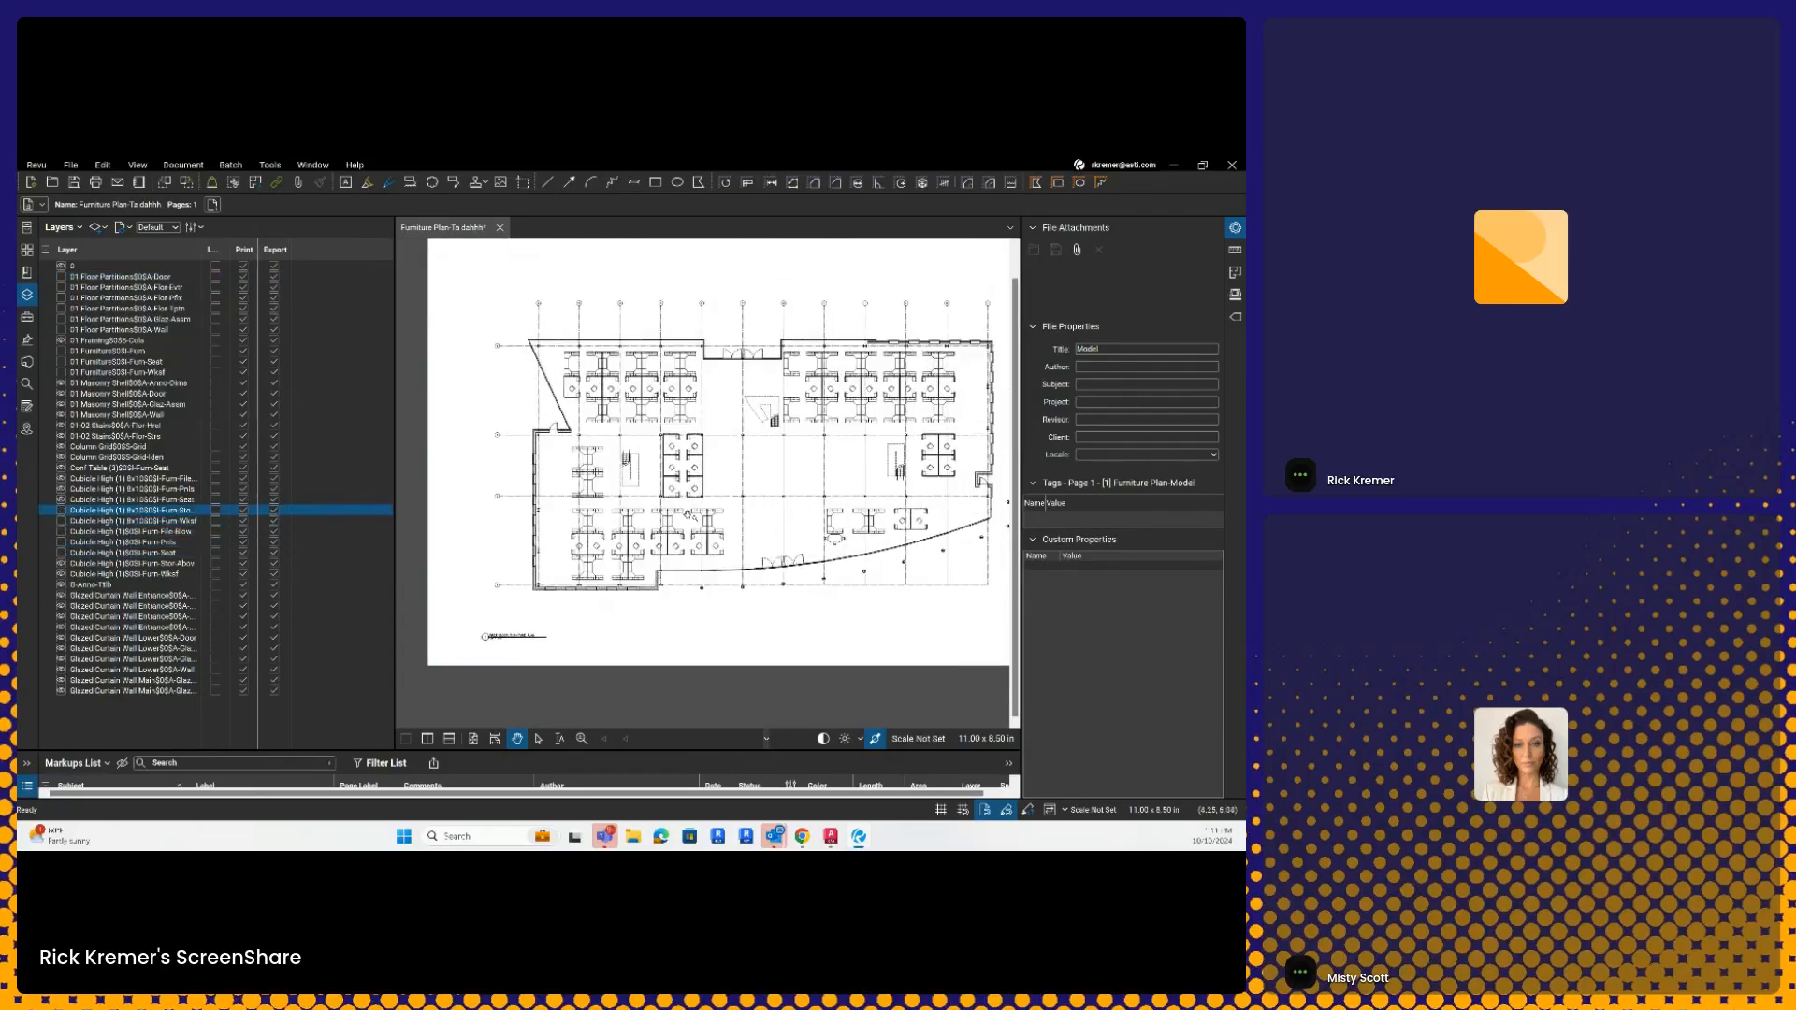
click(62, 563)
click(62, 574)
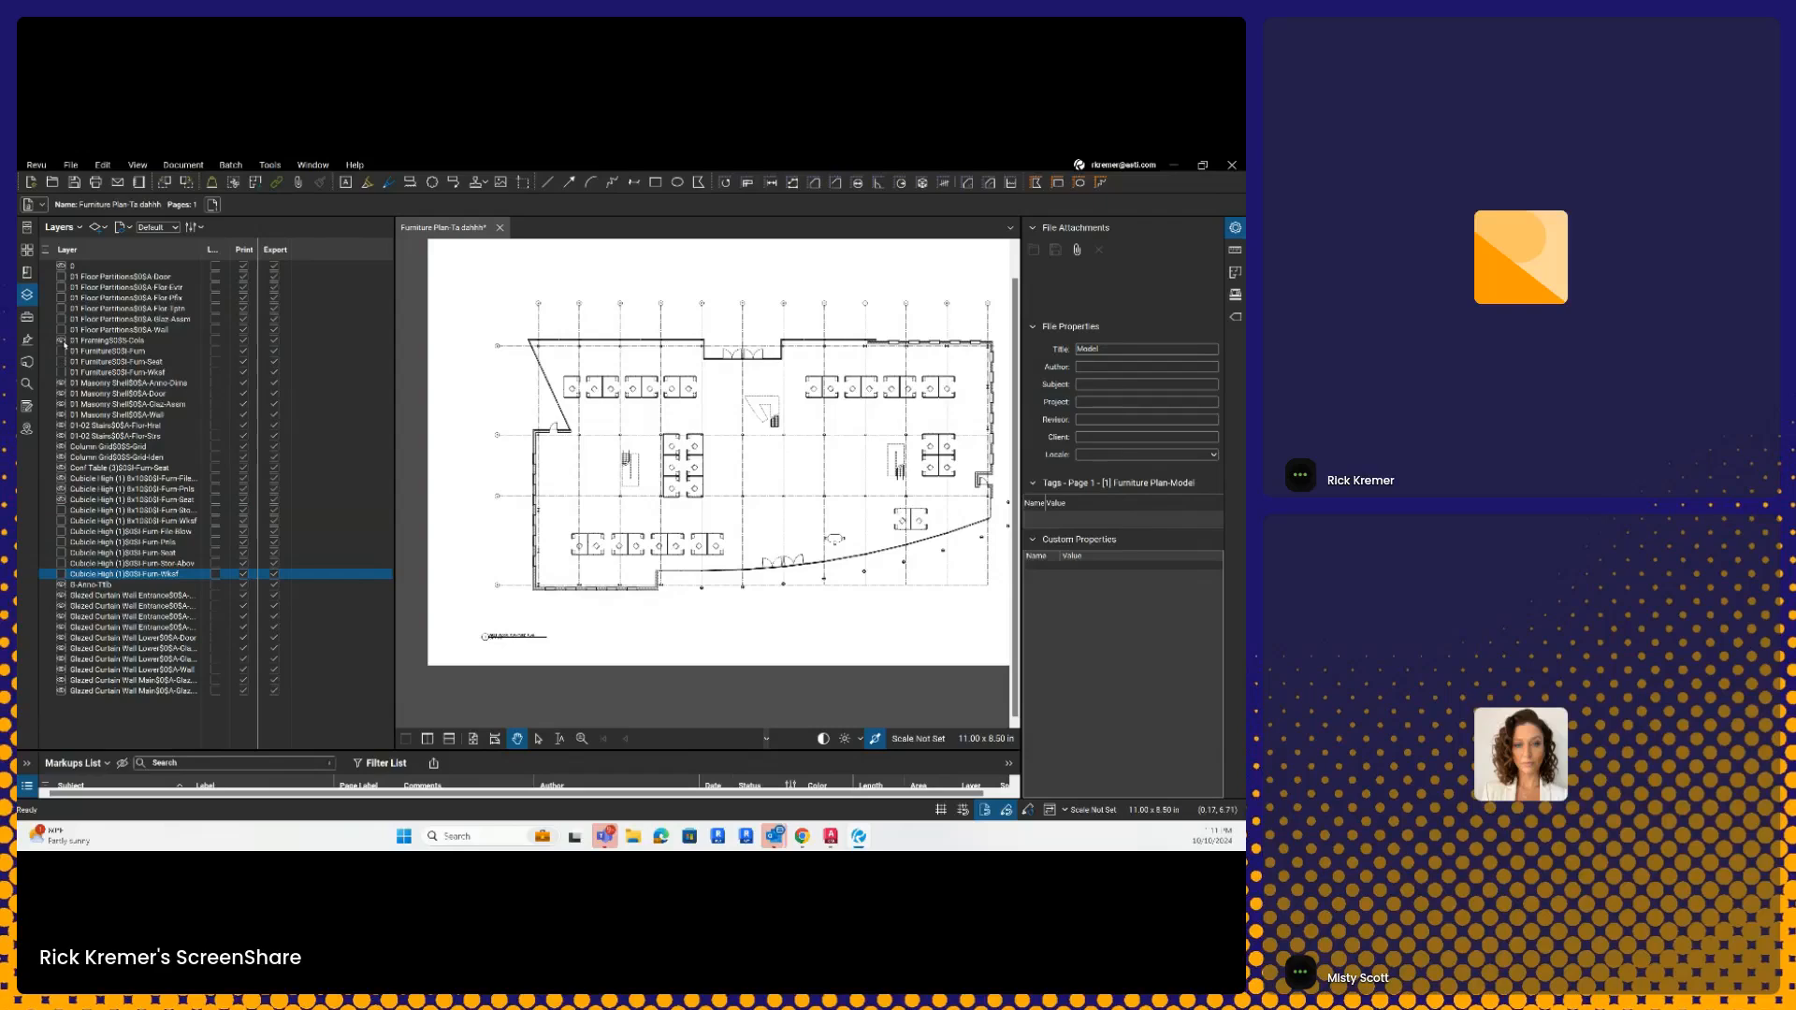
click(61, 499)
click(61, 488)
click(61, 478)
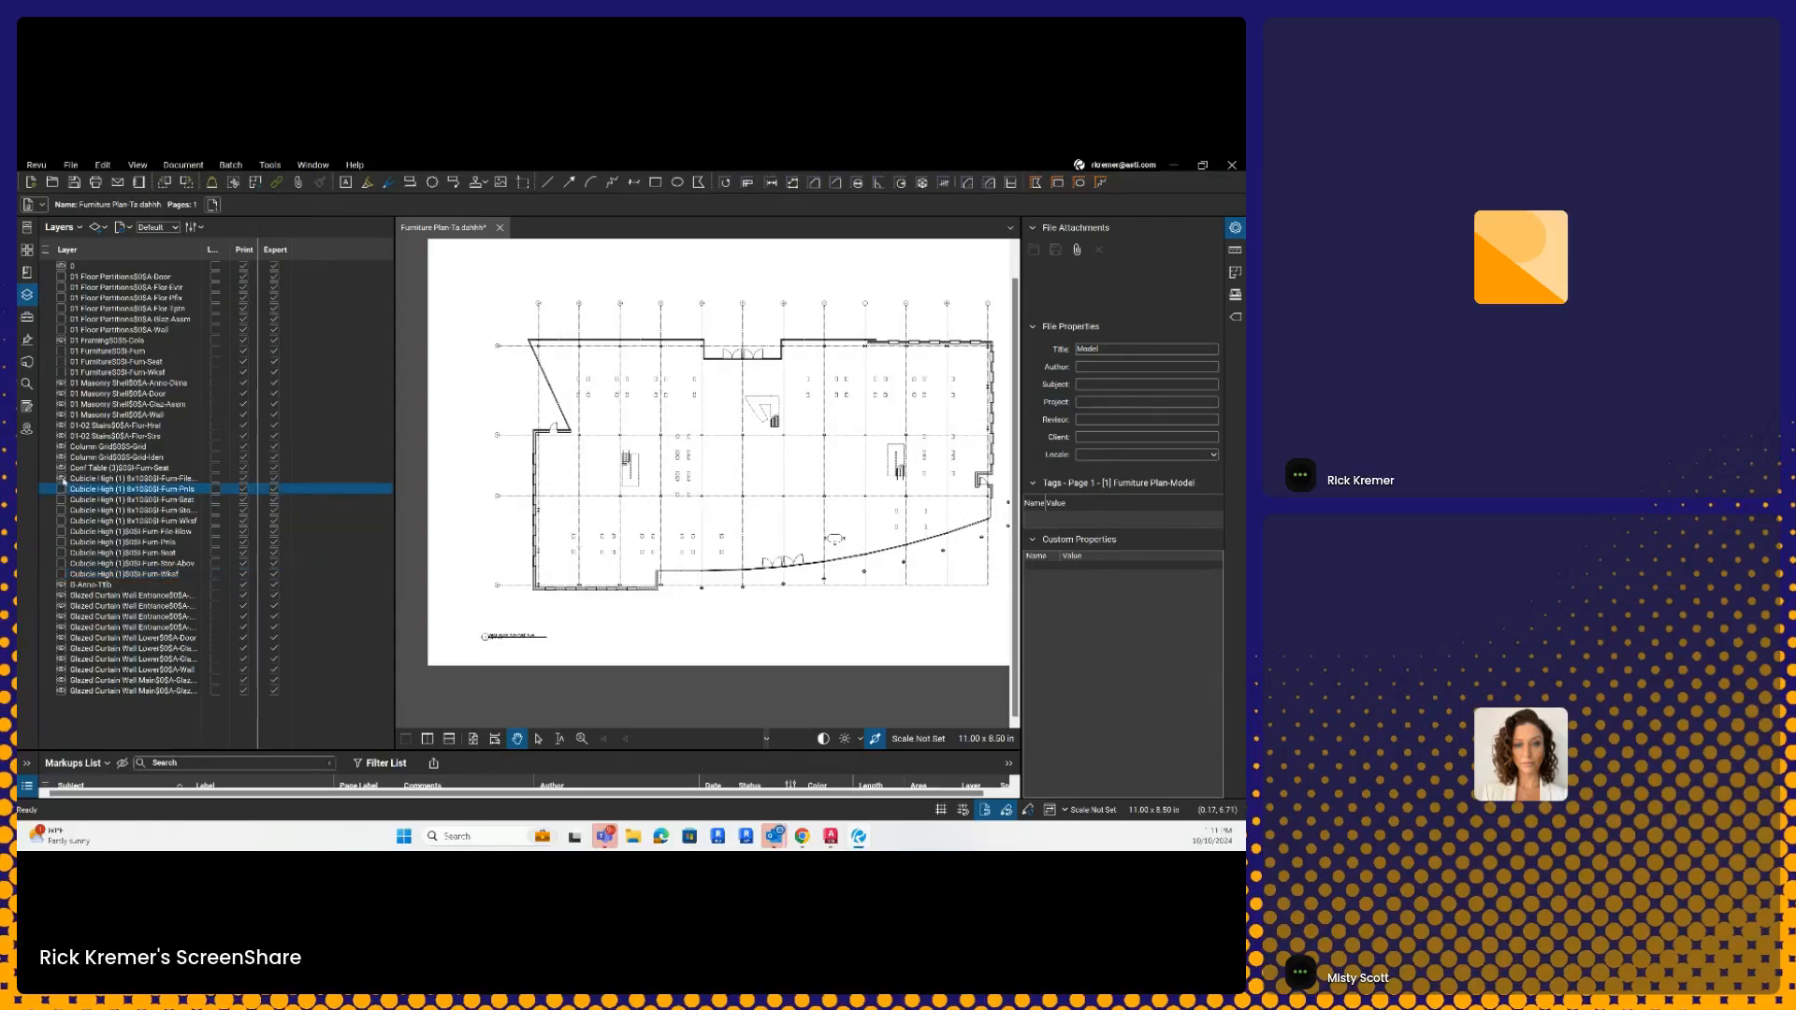
click(62, 467)
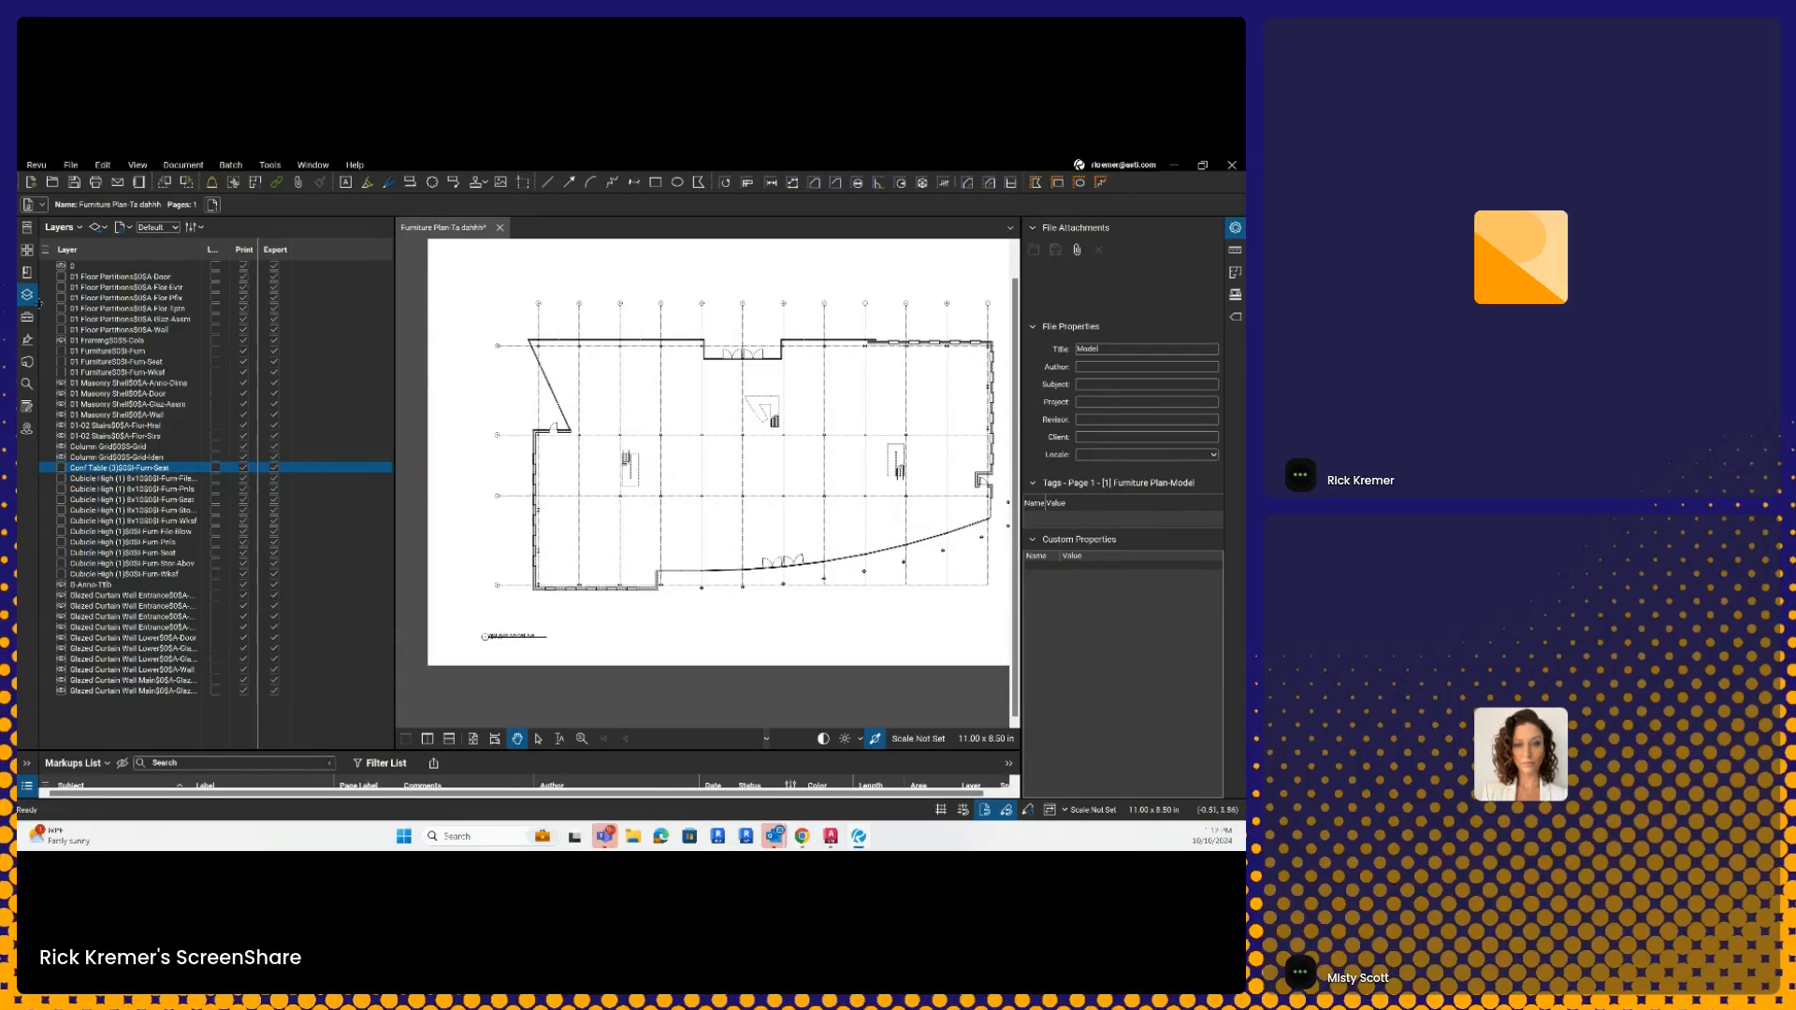
click(27, 295)
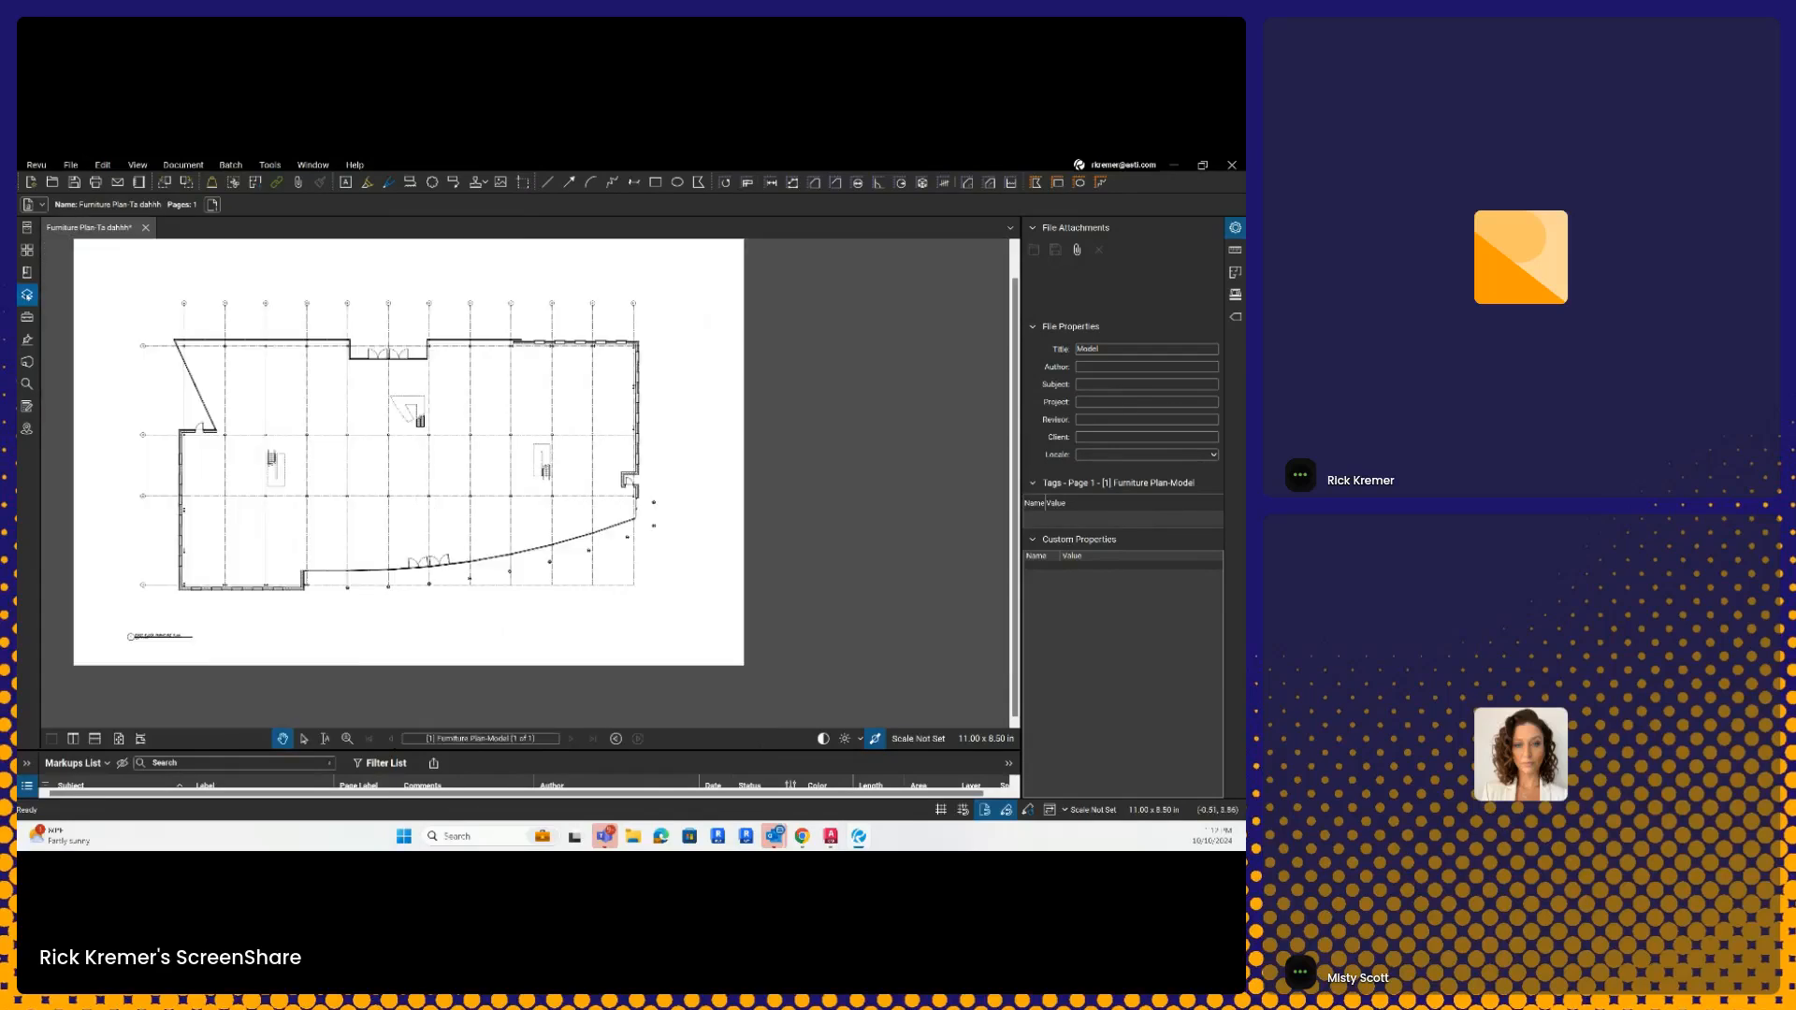
- Reopen the layer list and widen both the panel and its Print column
click(27, 295)
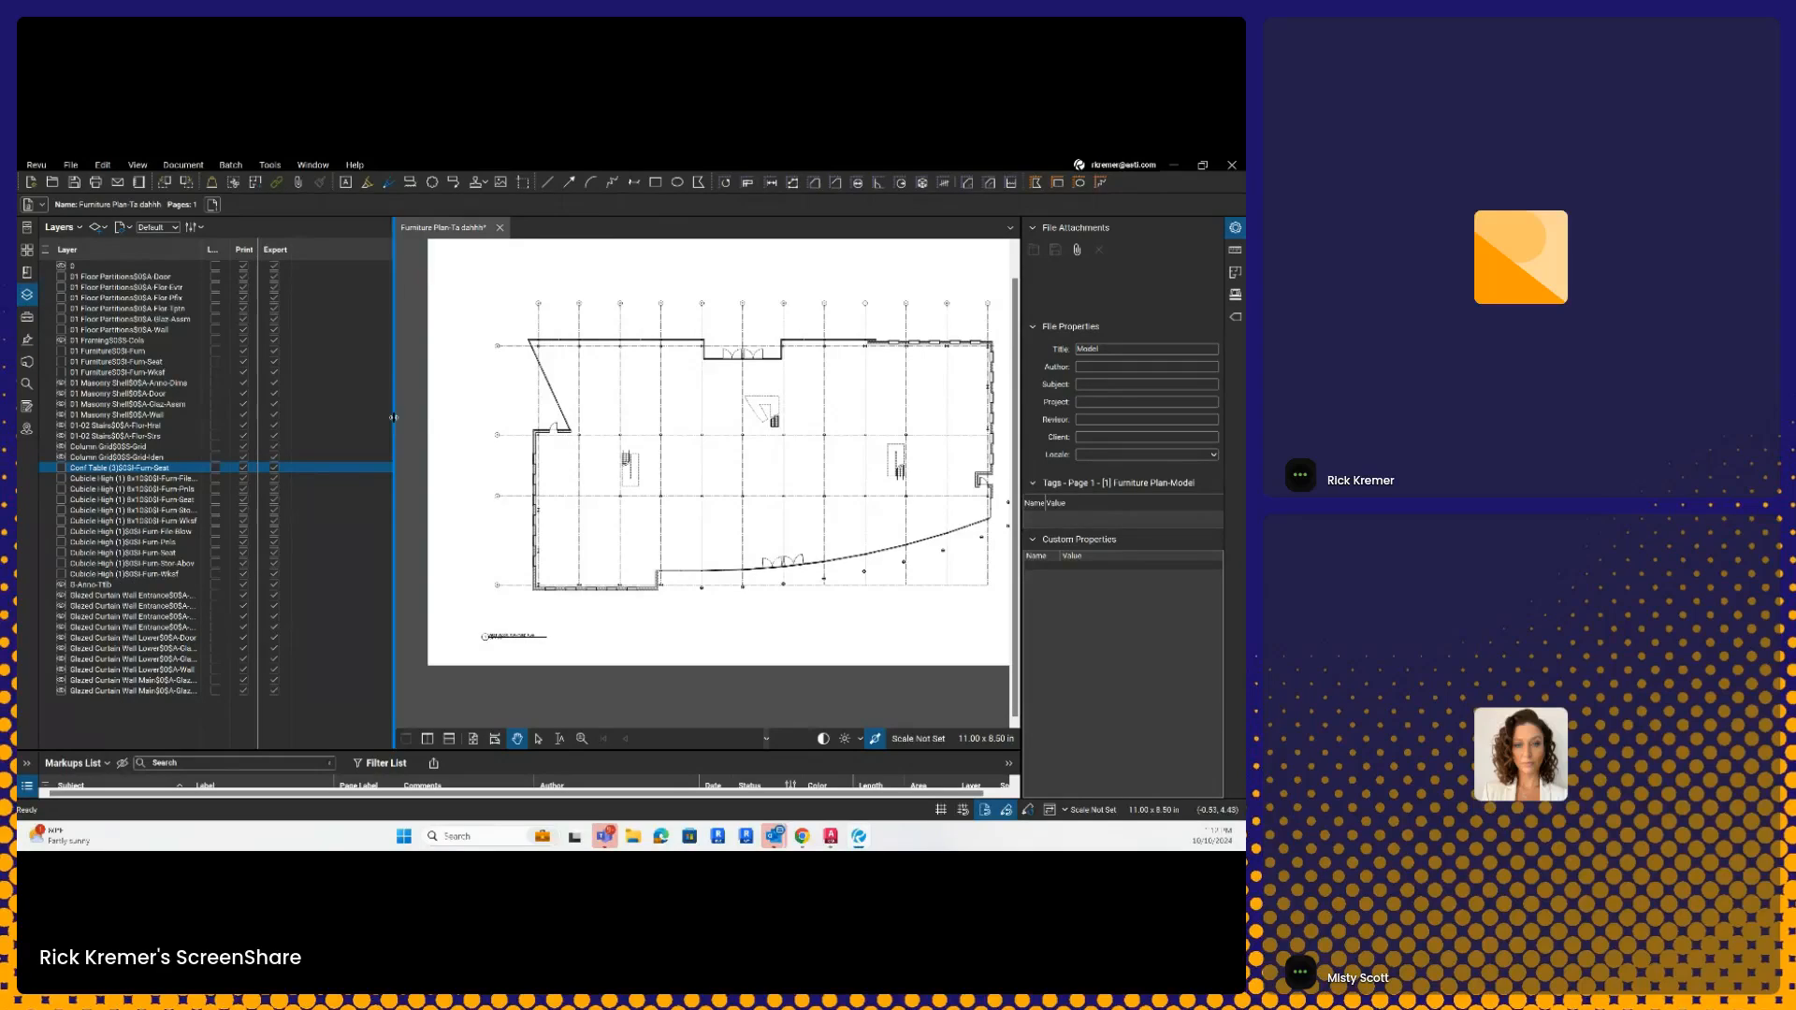
drag(415, 418, 520, 418)
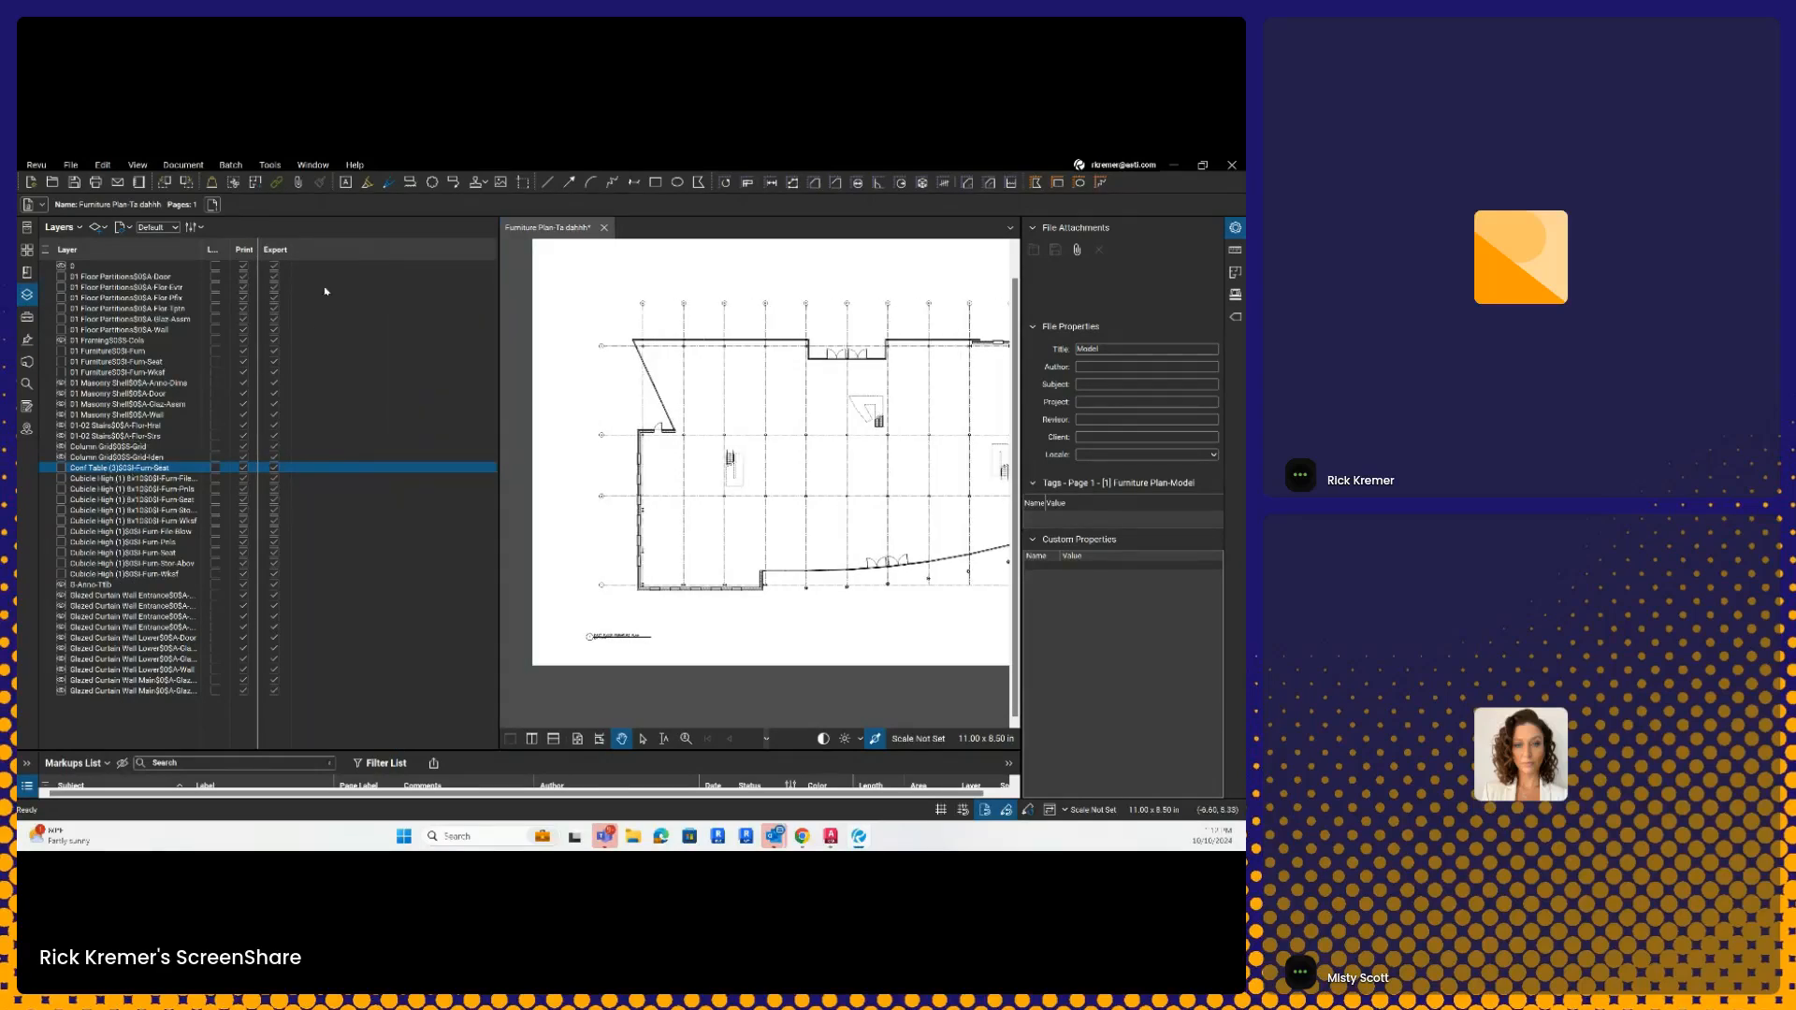
drag(257, 245, 314, 249)
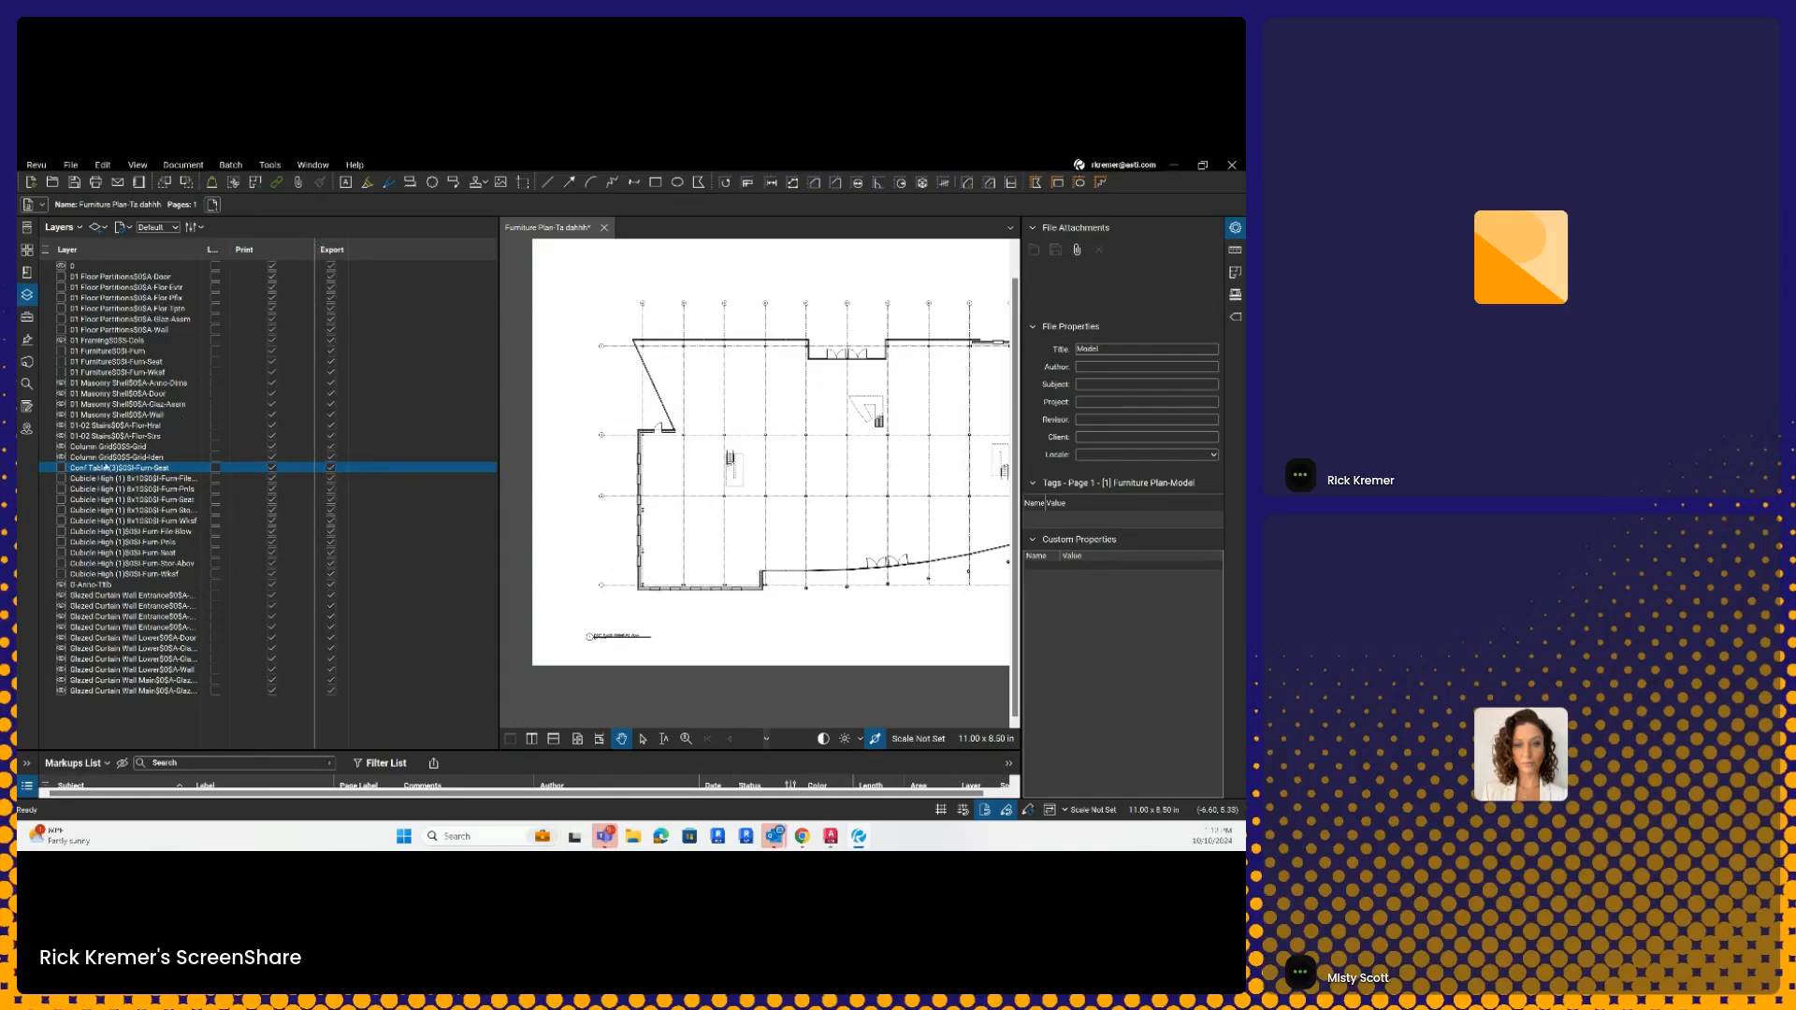
click(272, 468)
click(272, 467)
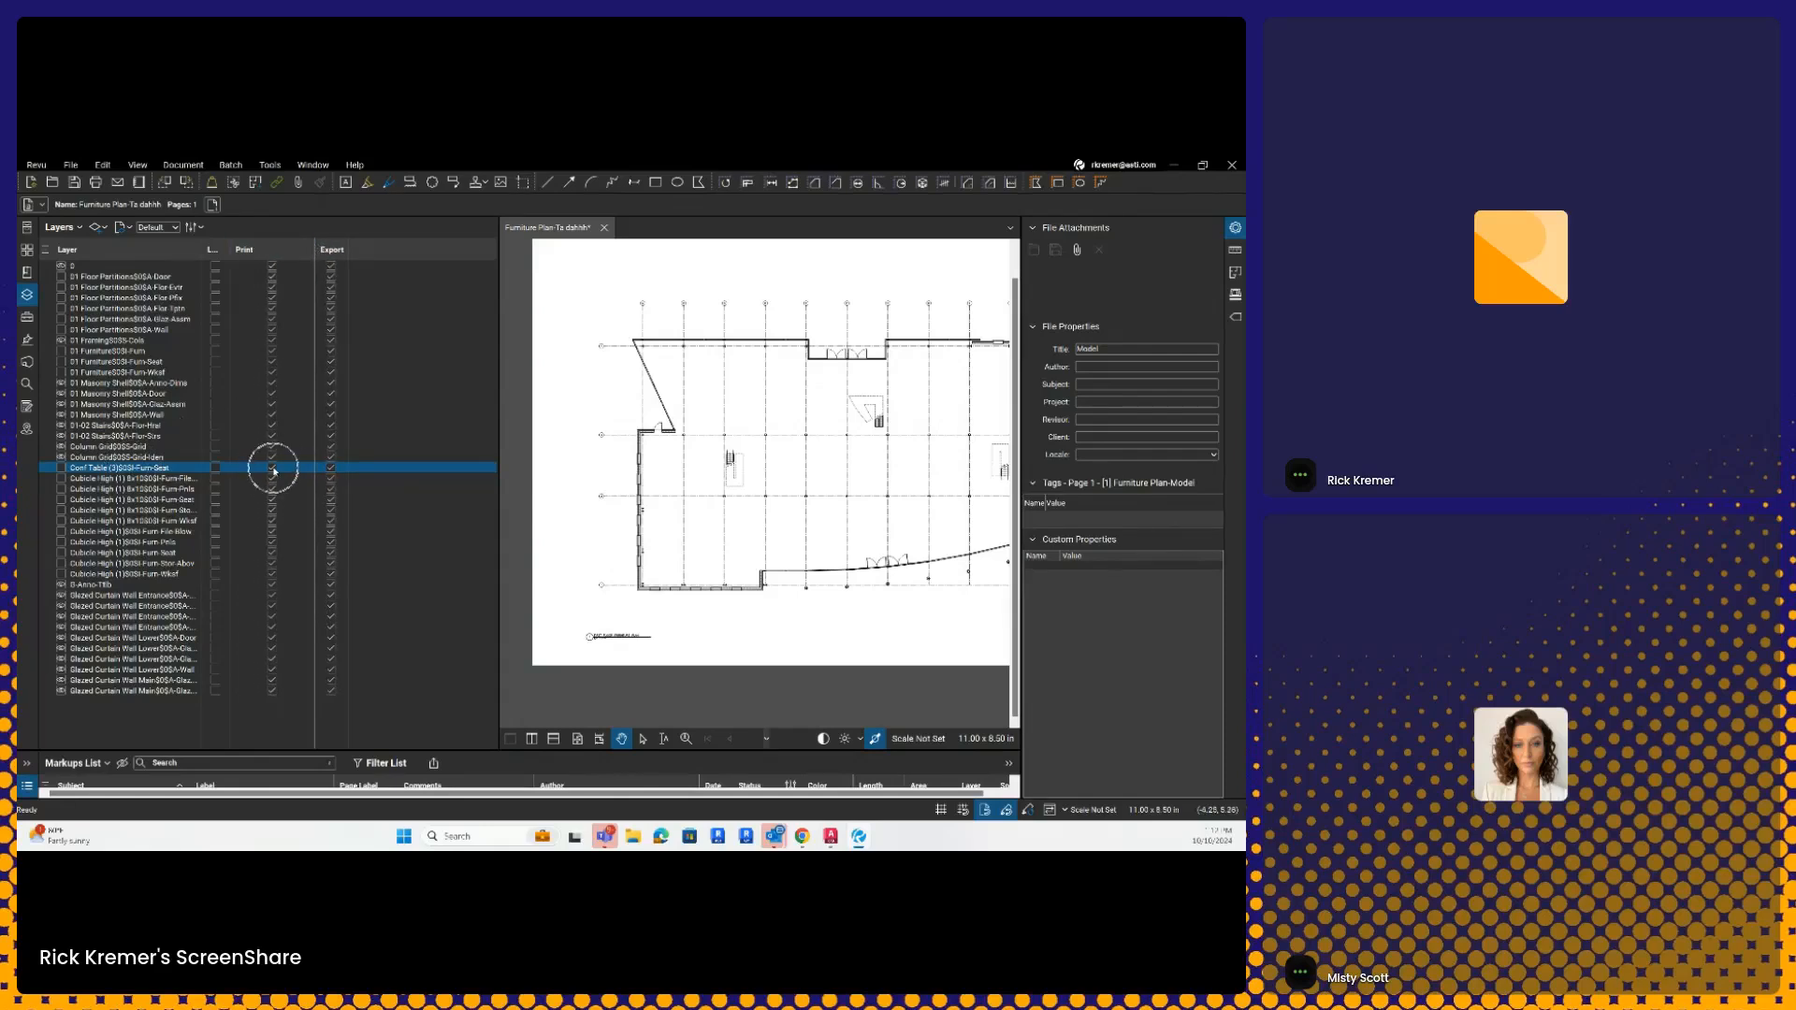
shift+click(102, 575)
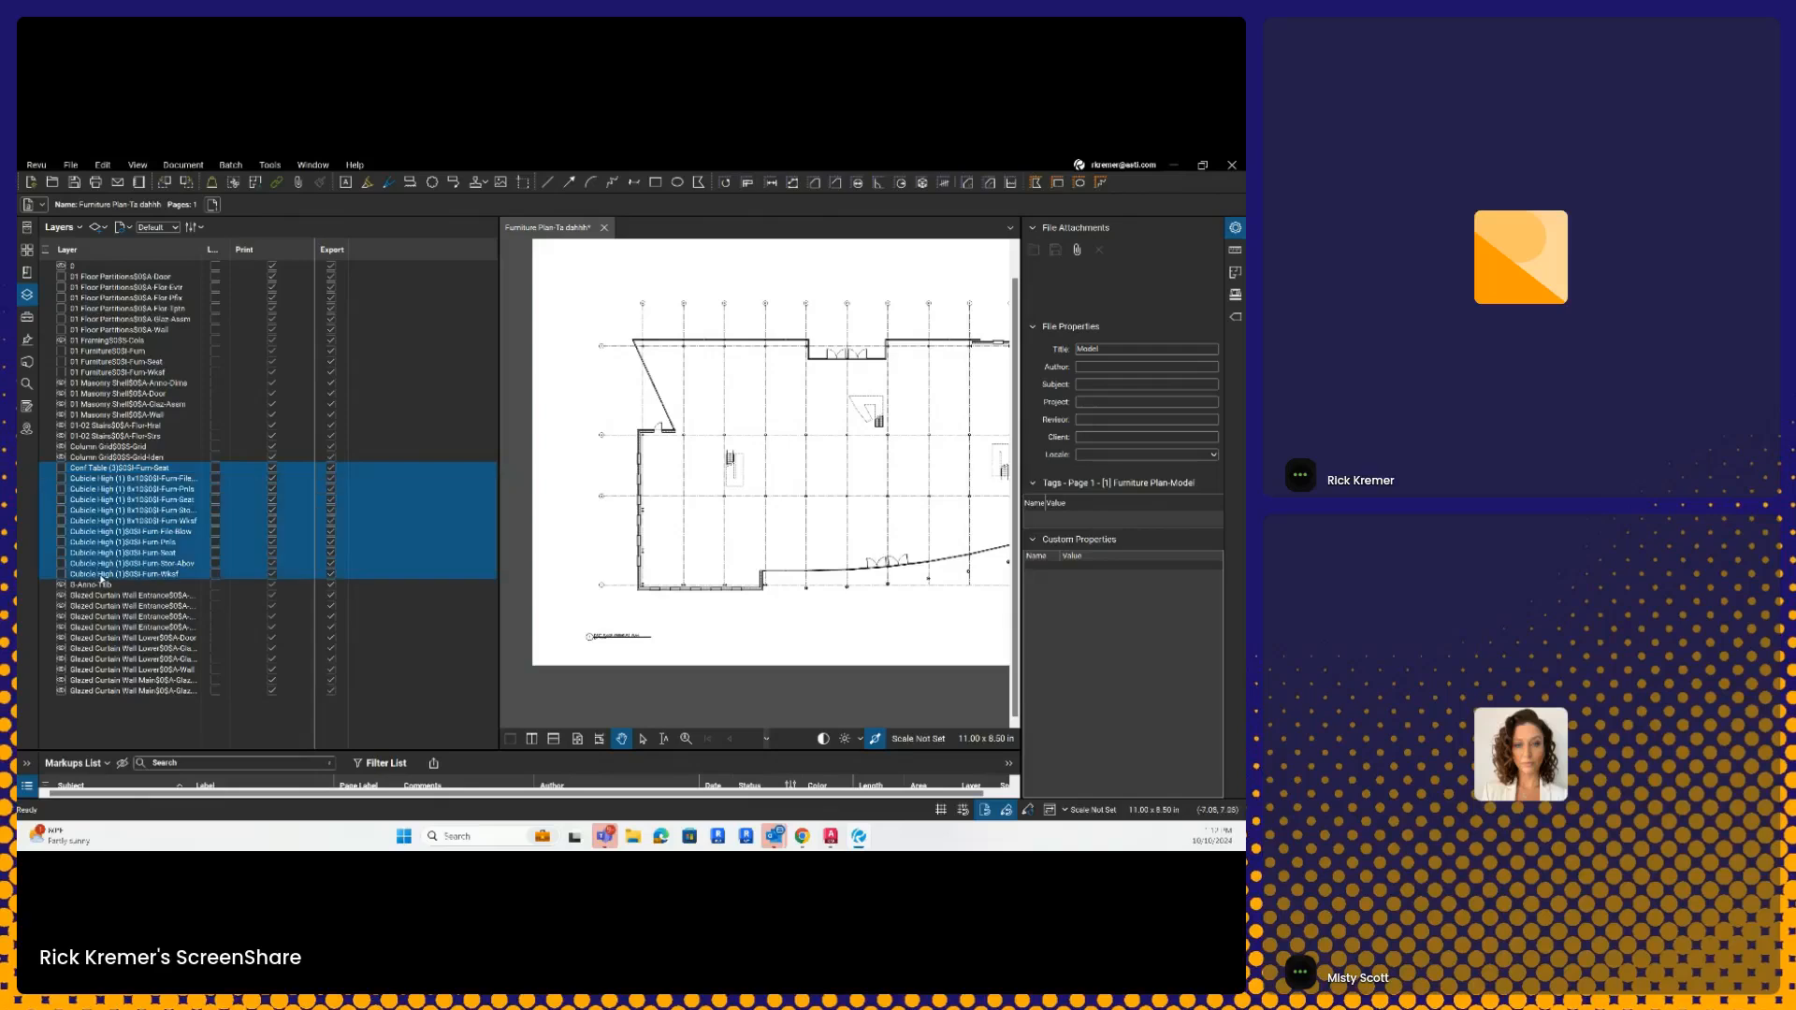
click(276, 470)
- Turn off printing for all the cubicle layers
click(272, 480)
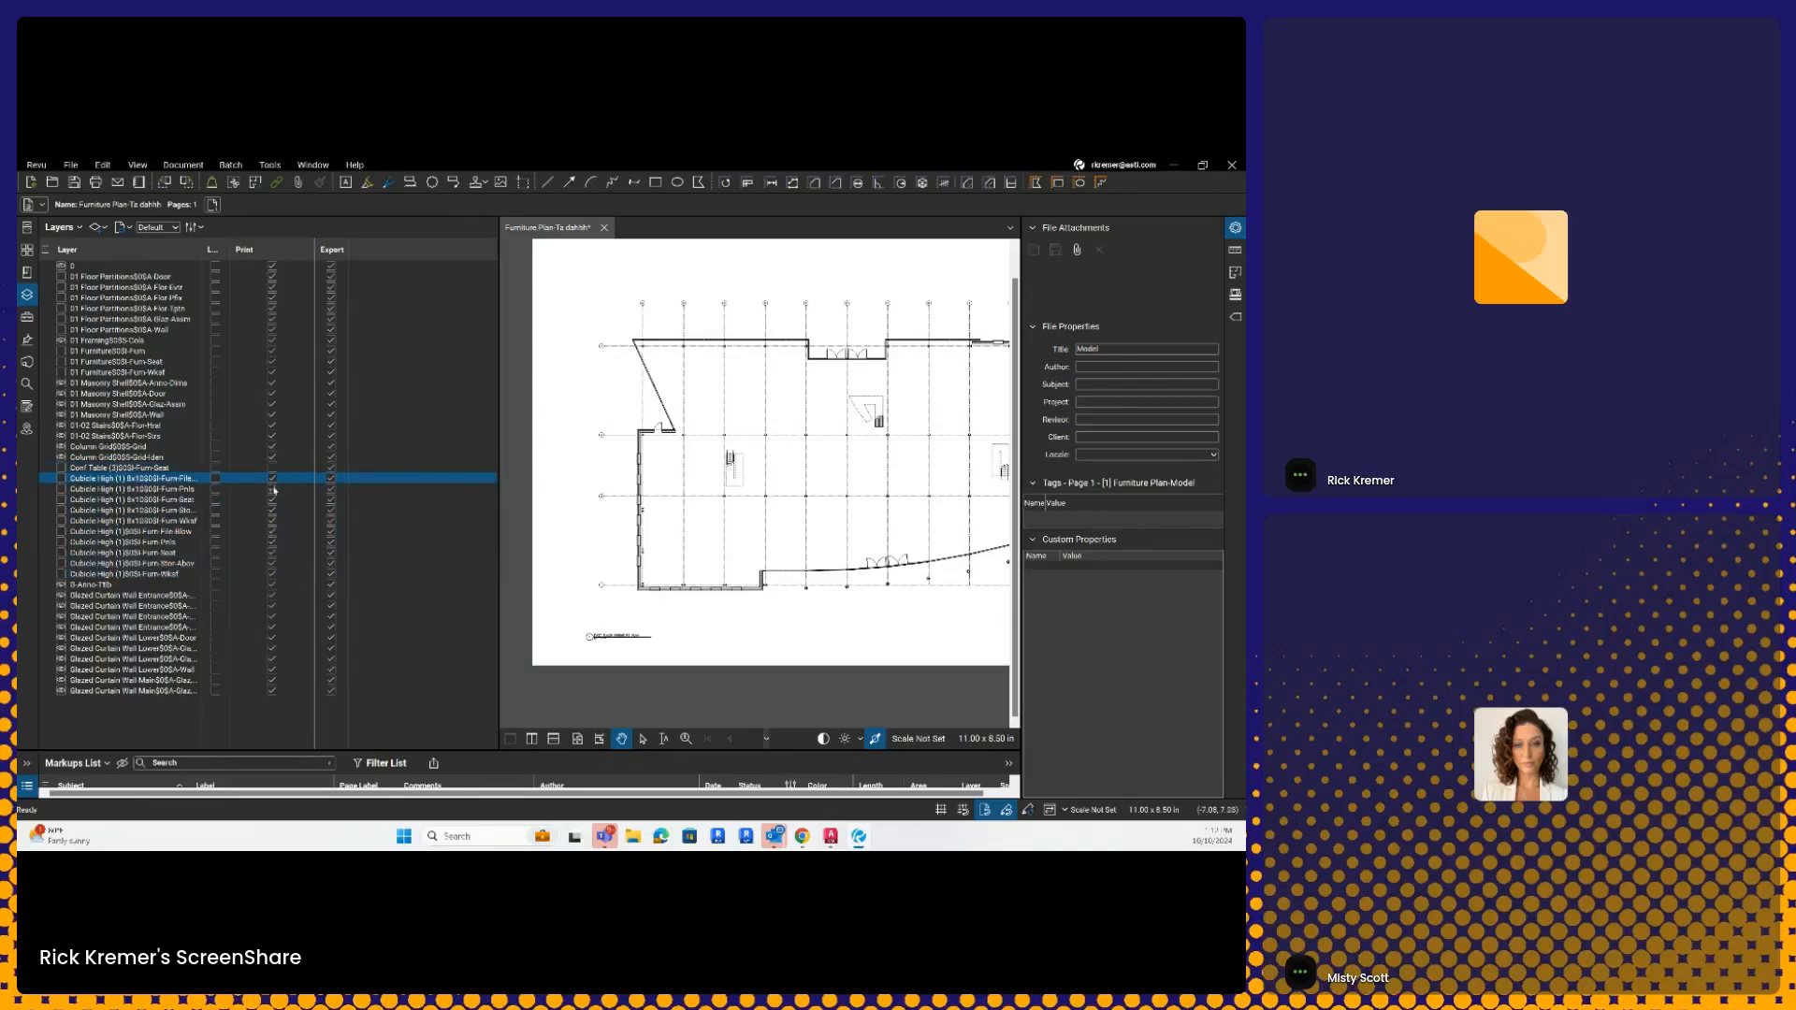
click(275, 499)
click(272, 509)
click(272, 521)
click(272, 532)
click(274, 541)
click(273, 552)
click(276, 563)
click(276, 573)
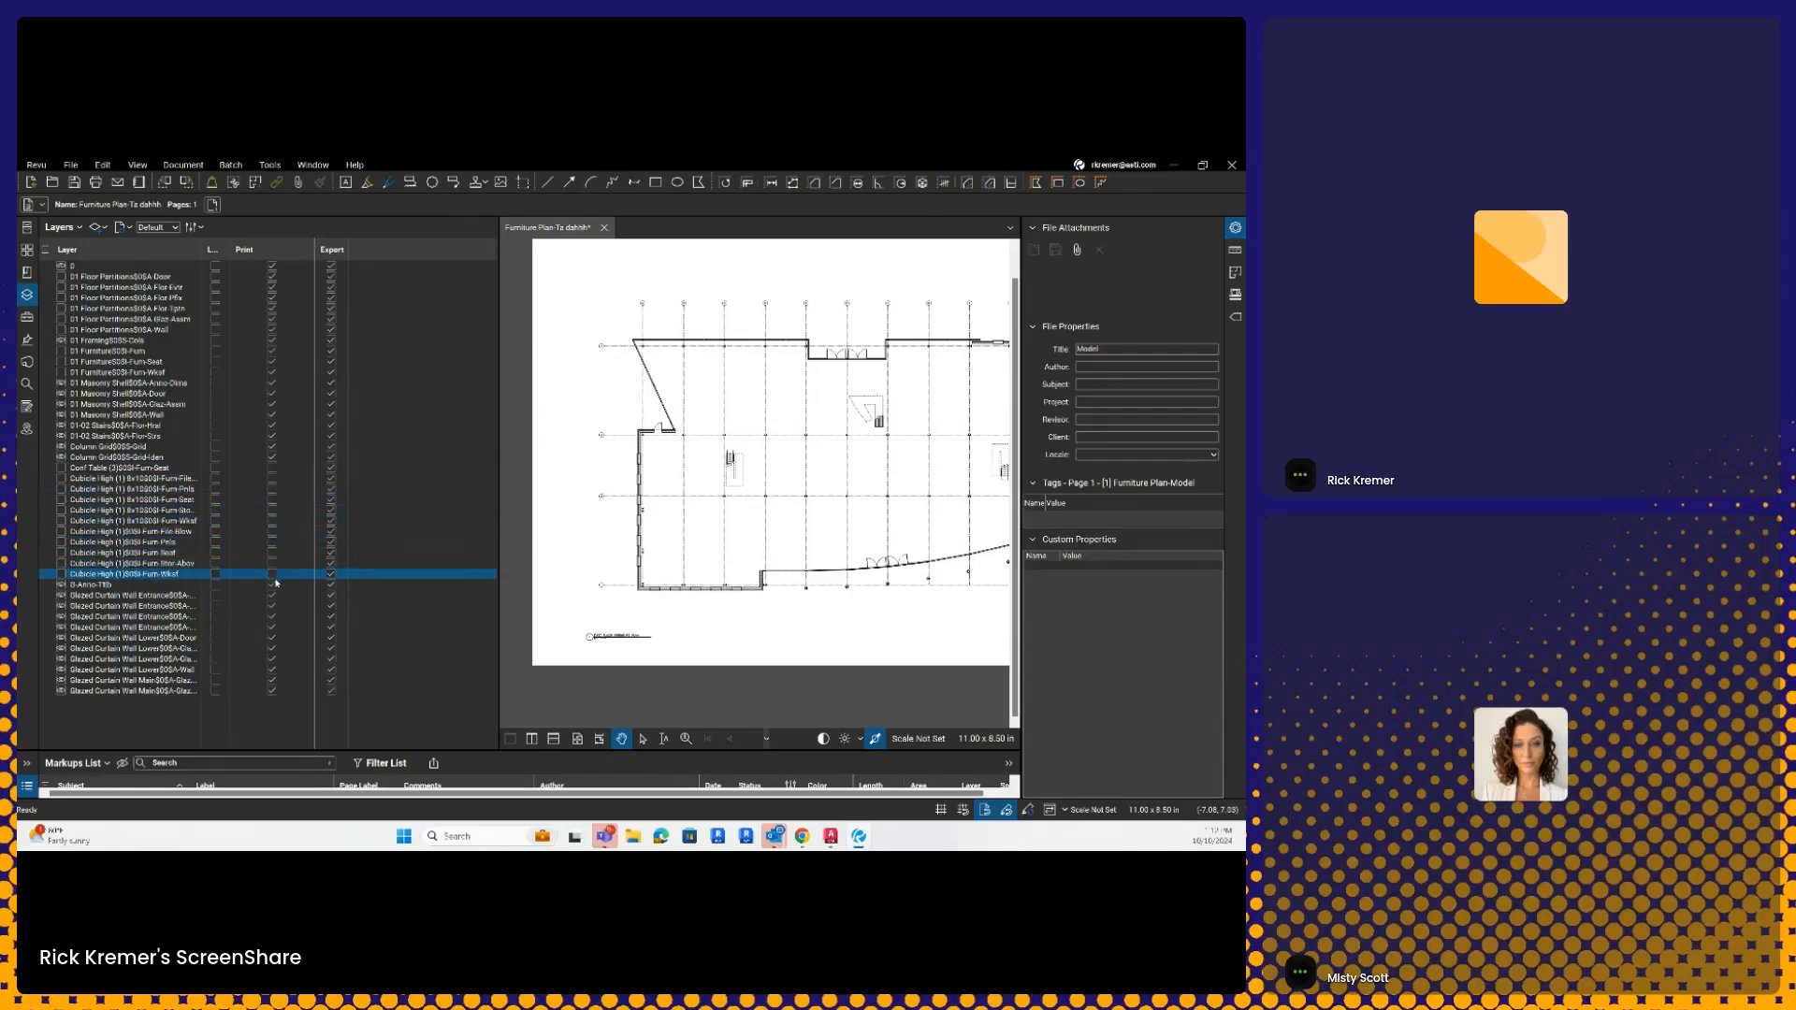
click(275, 585)
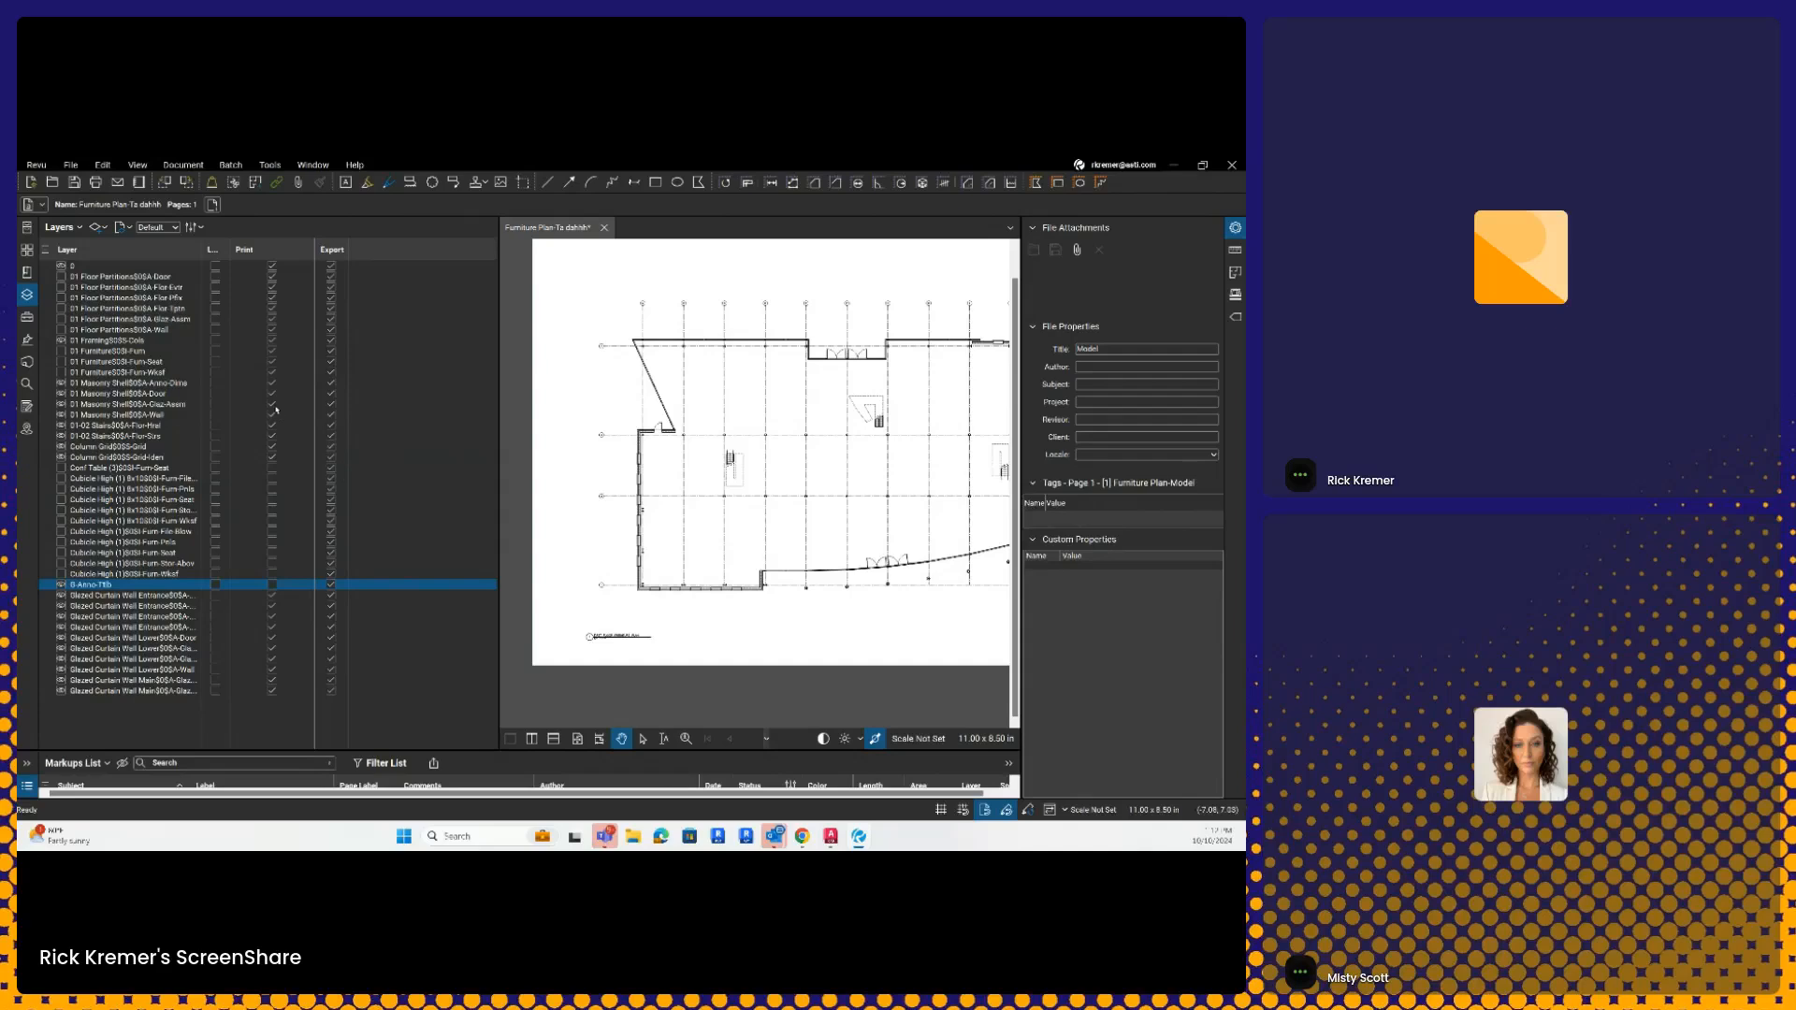
- Turn off printing for the furniture and floor partition layers
click(273, 372)
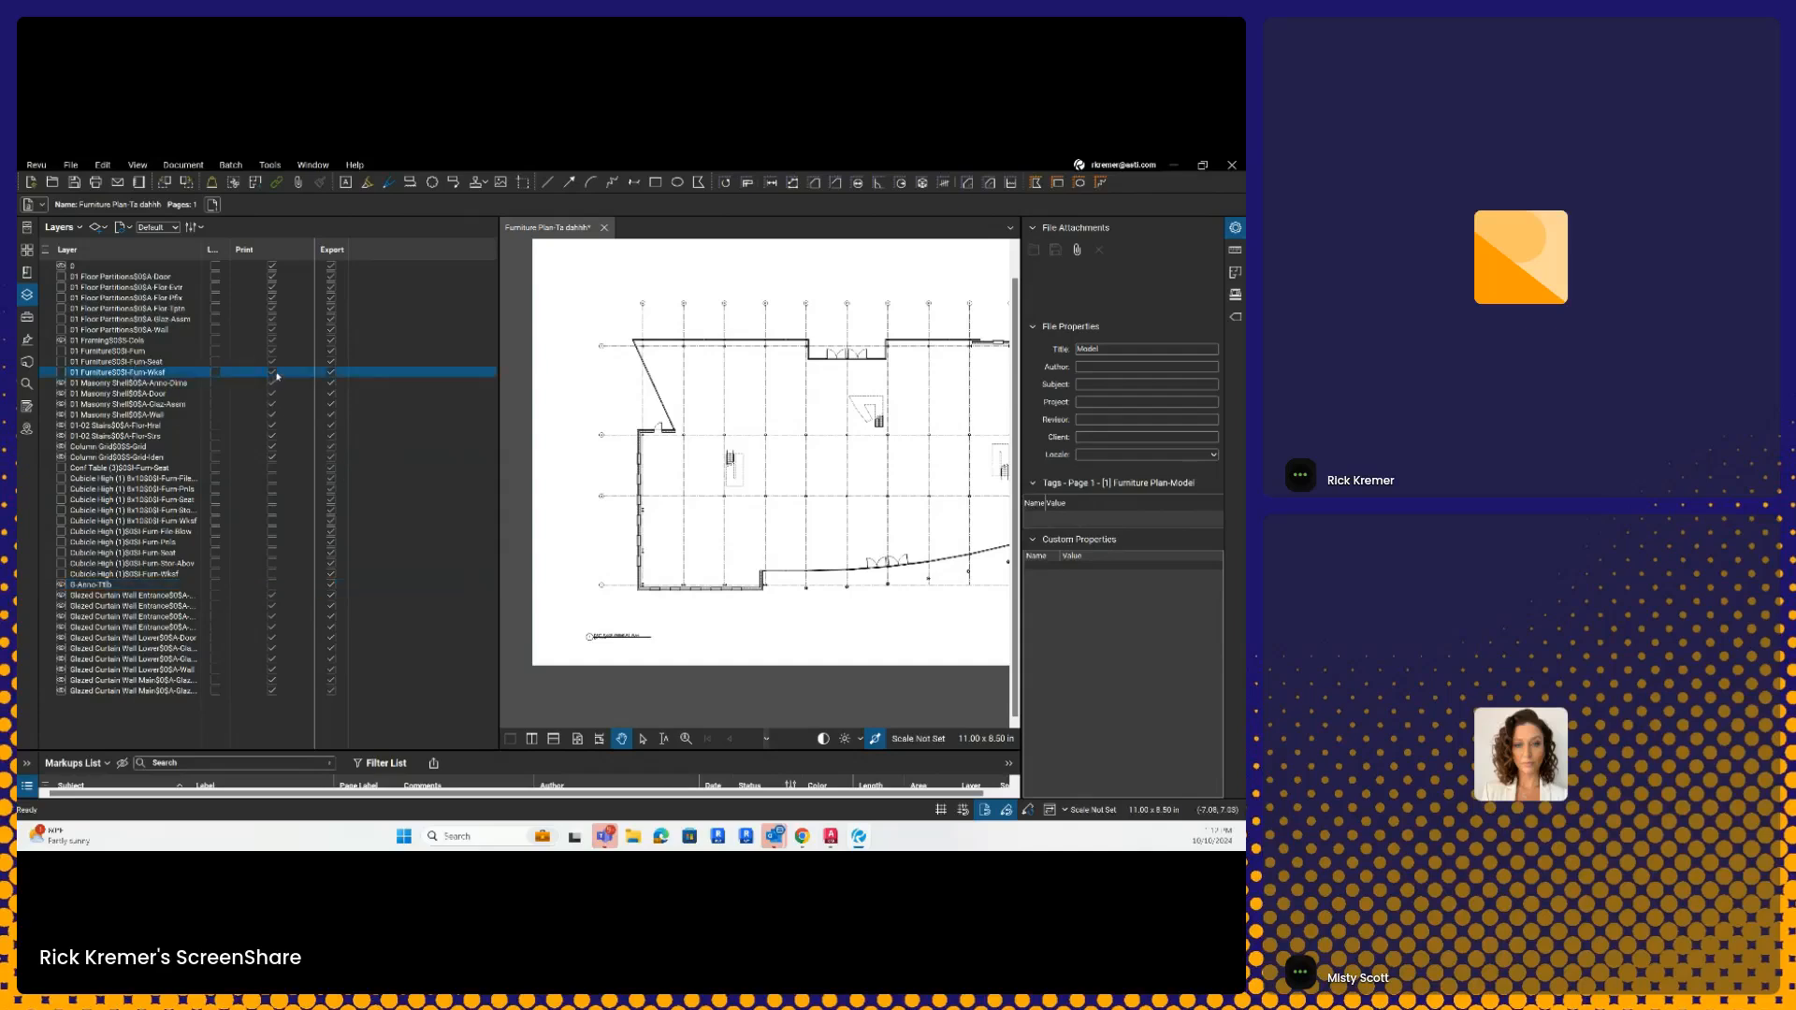
click(273, 361)
click(274, 351)
click(272, 329)
click(272, 319)
click(271, 309)
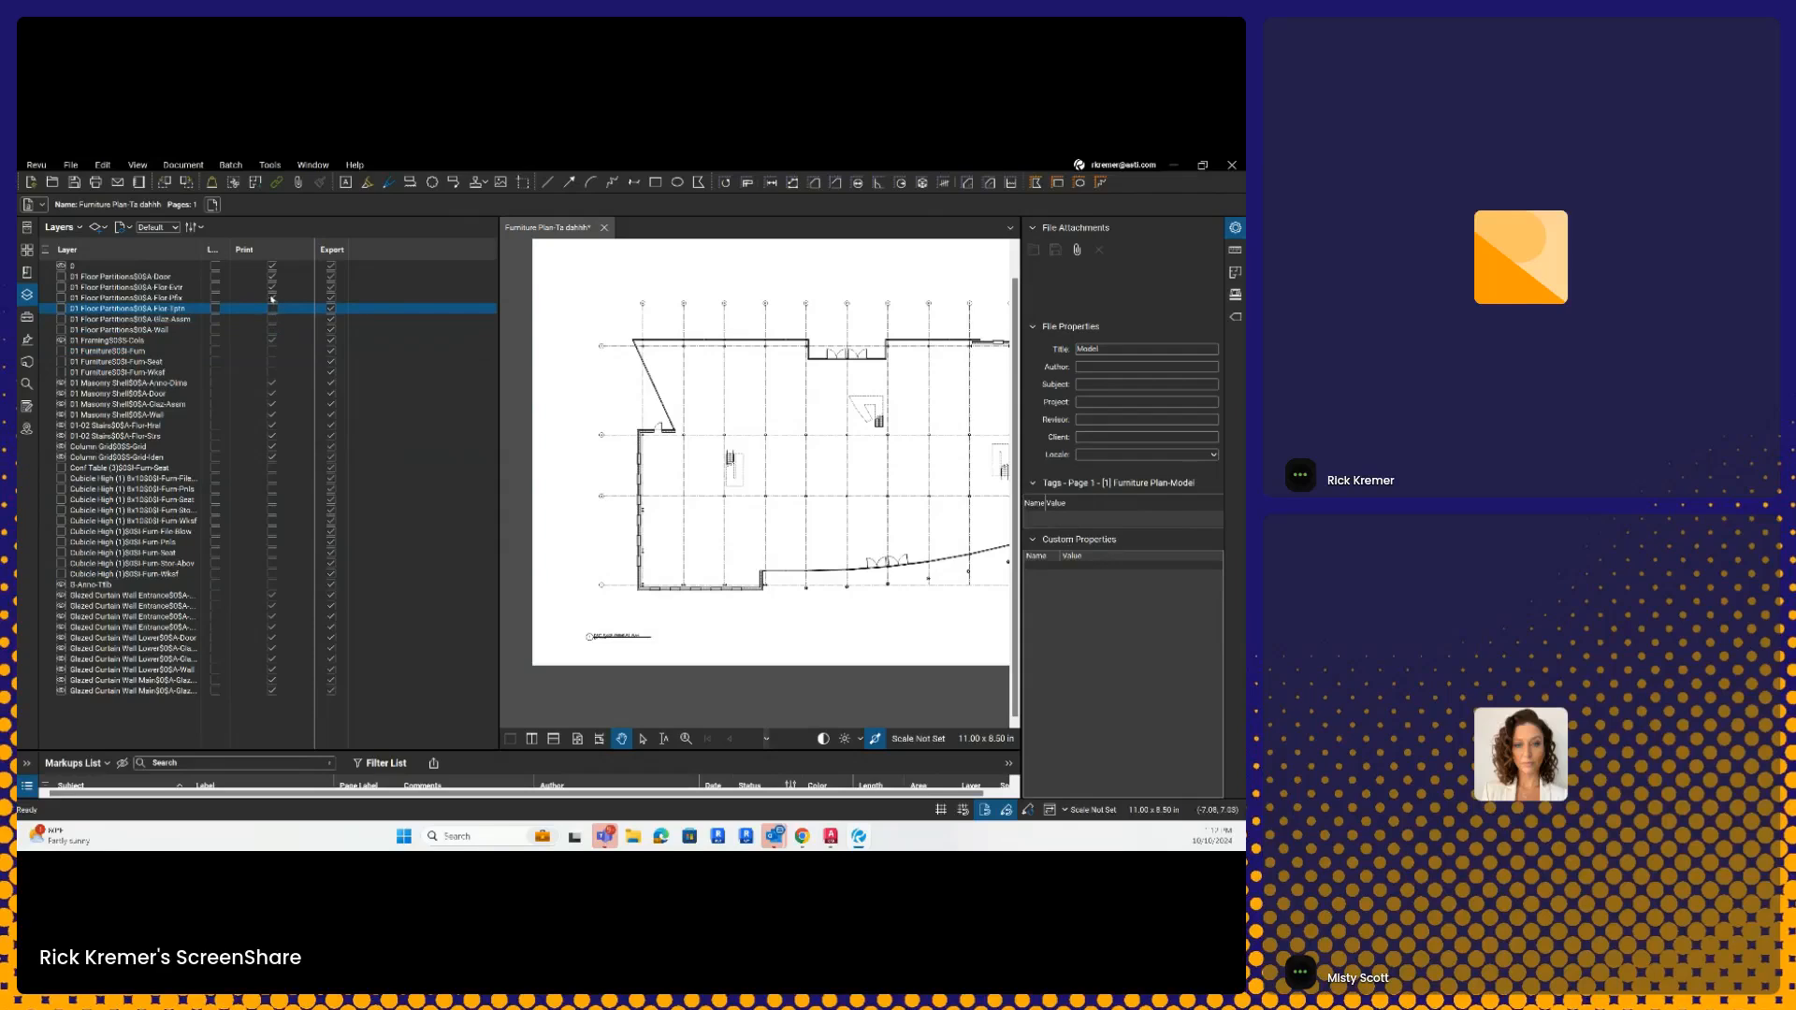
click(272, 298)
click(274, 286)
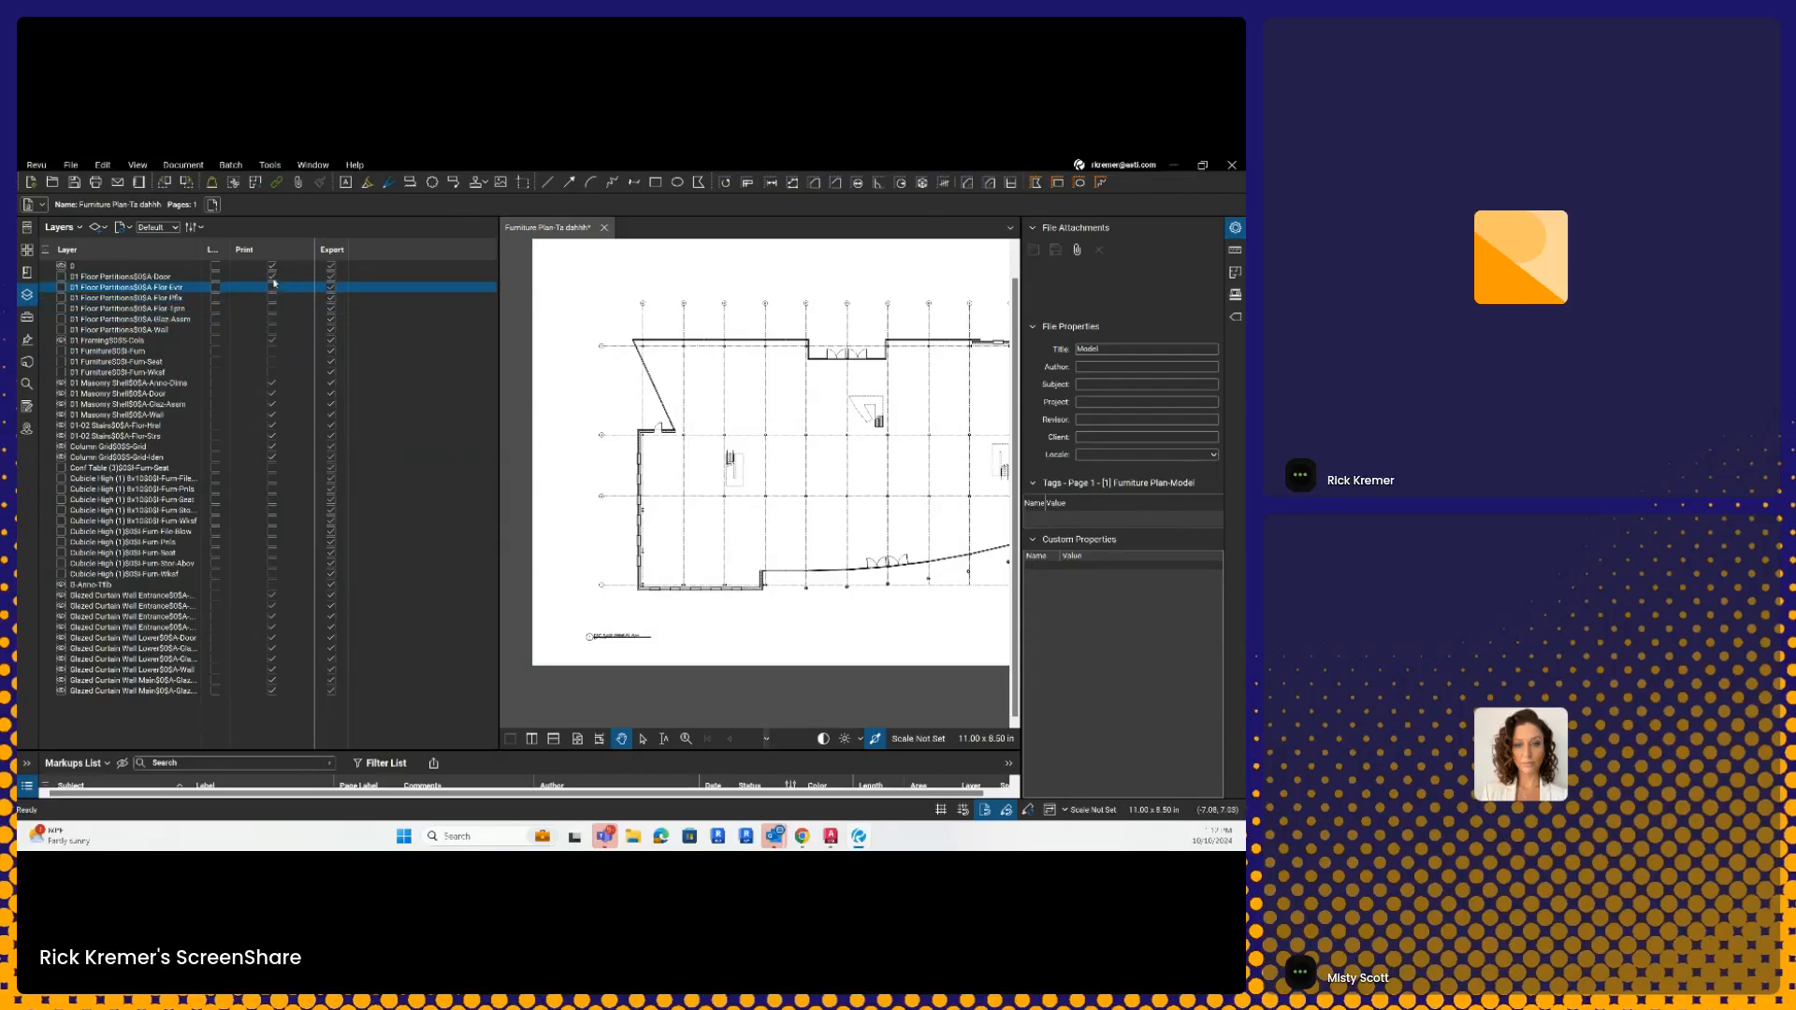
click(272, 277)
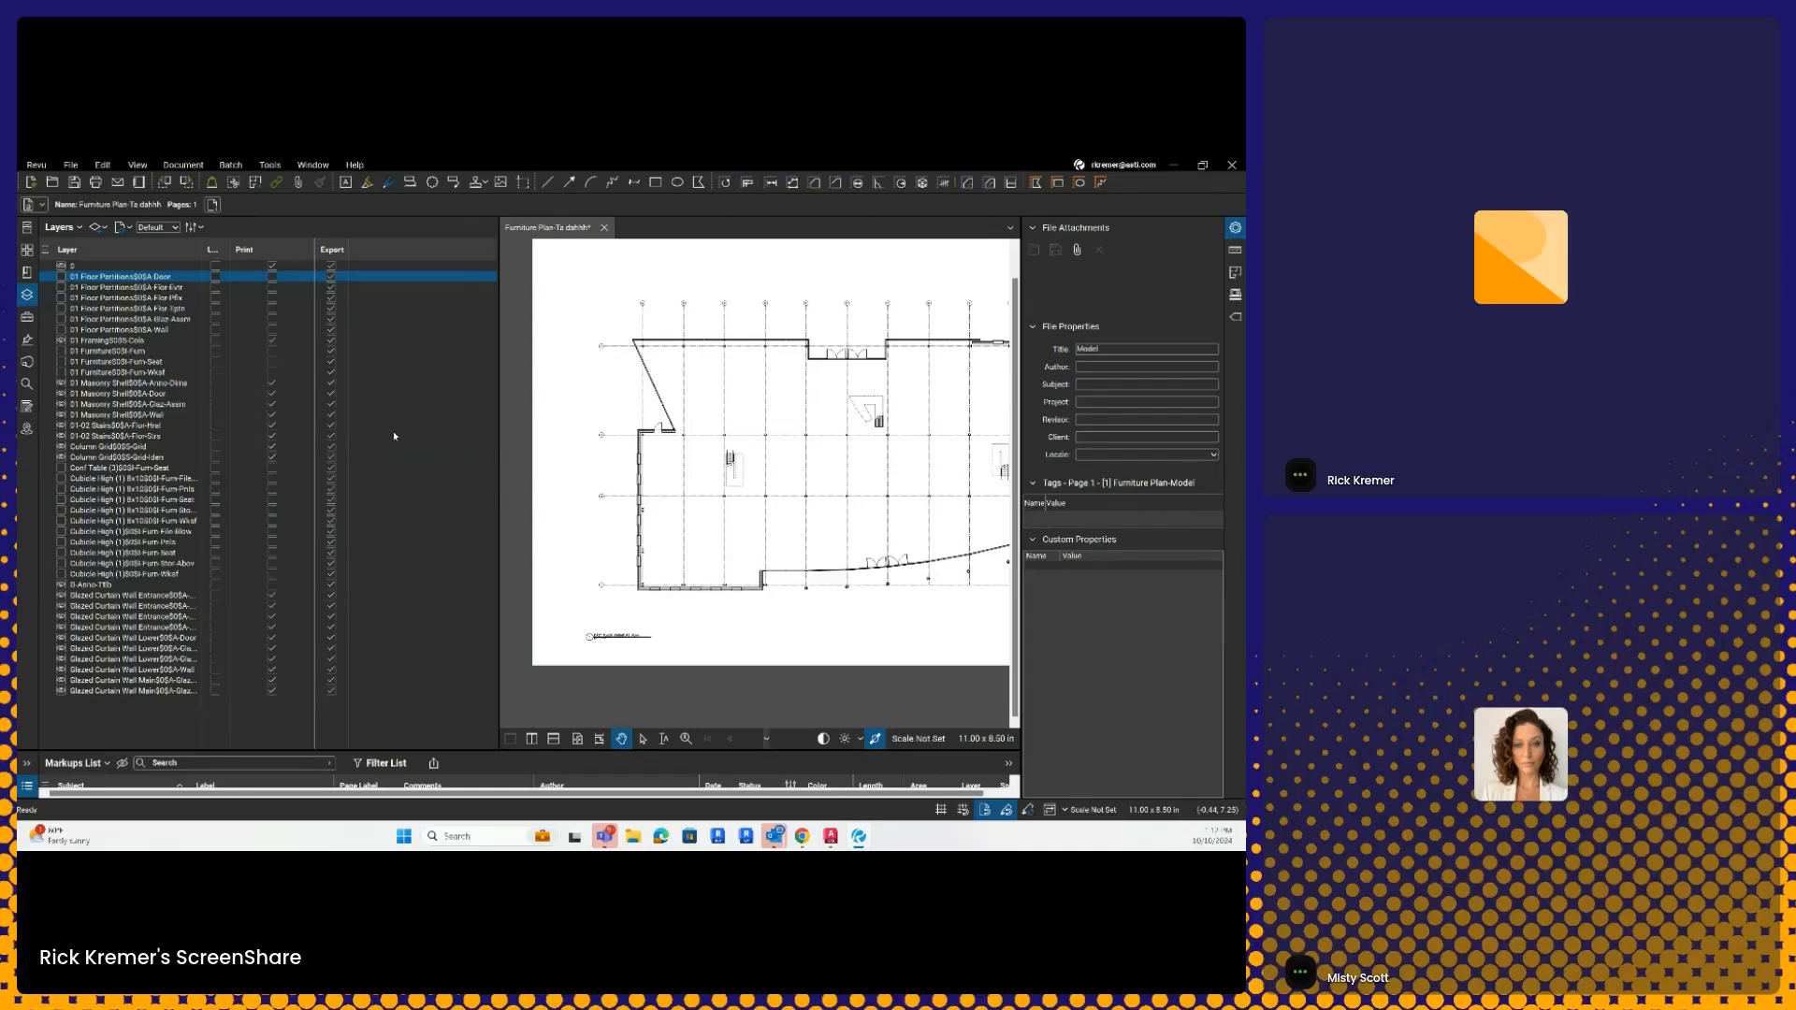
drag(710, 443, 583, 424)
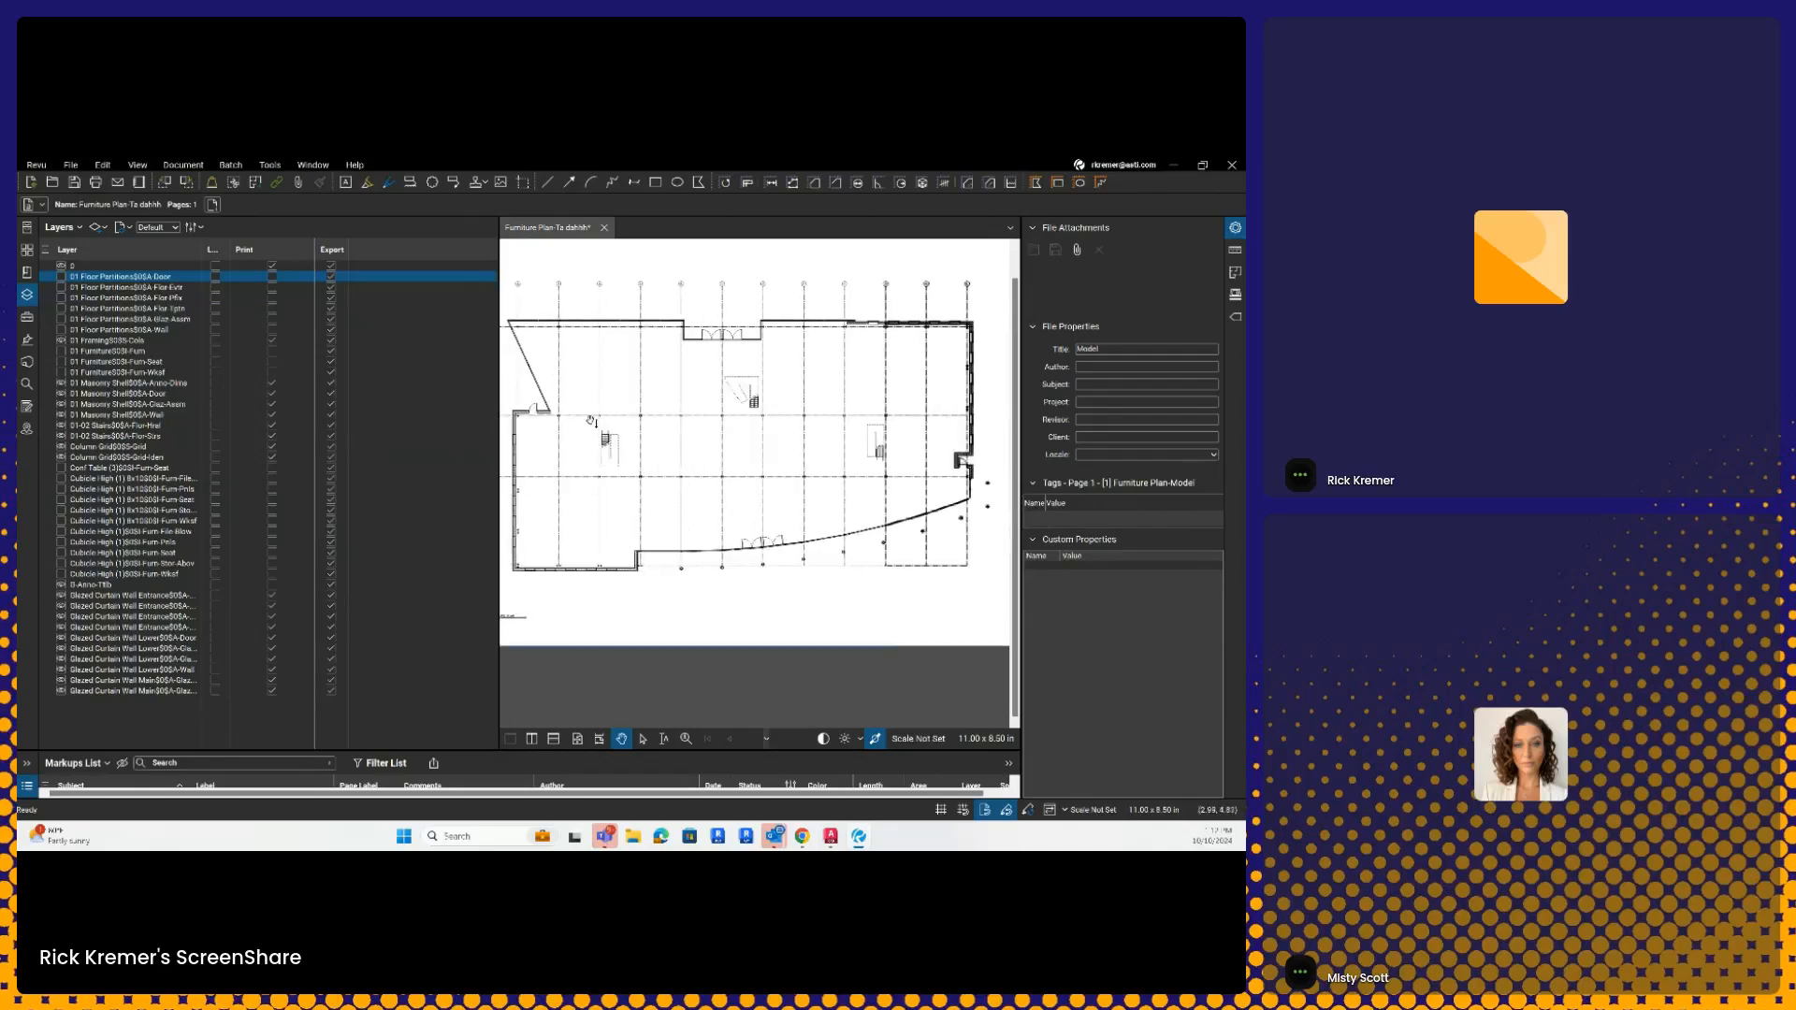
- Close the layer list and File Properties panel and collapse the Markups List to maximize the plan
click(27, 295)
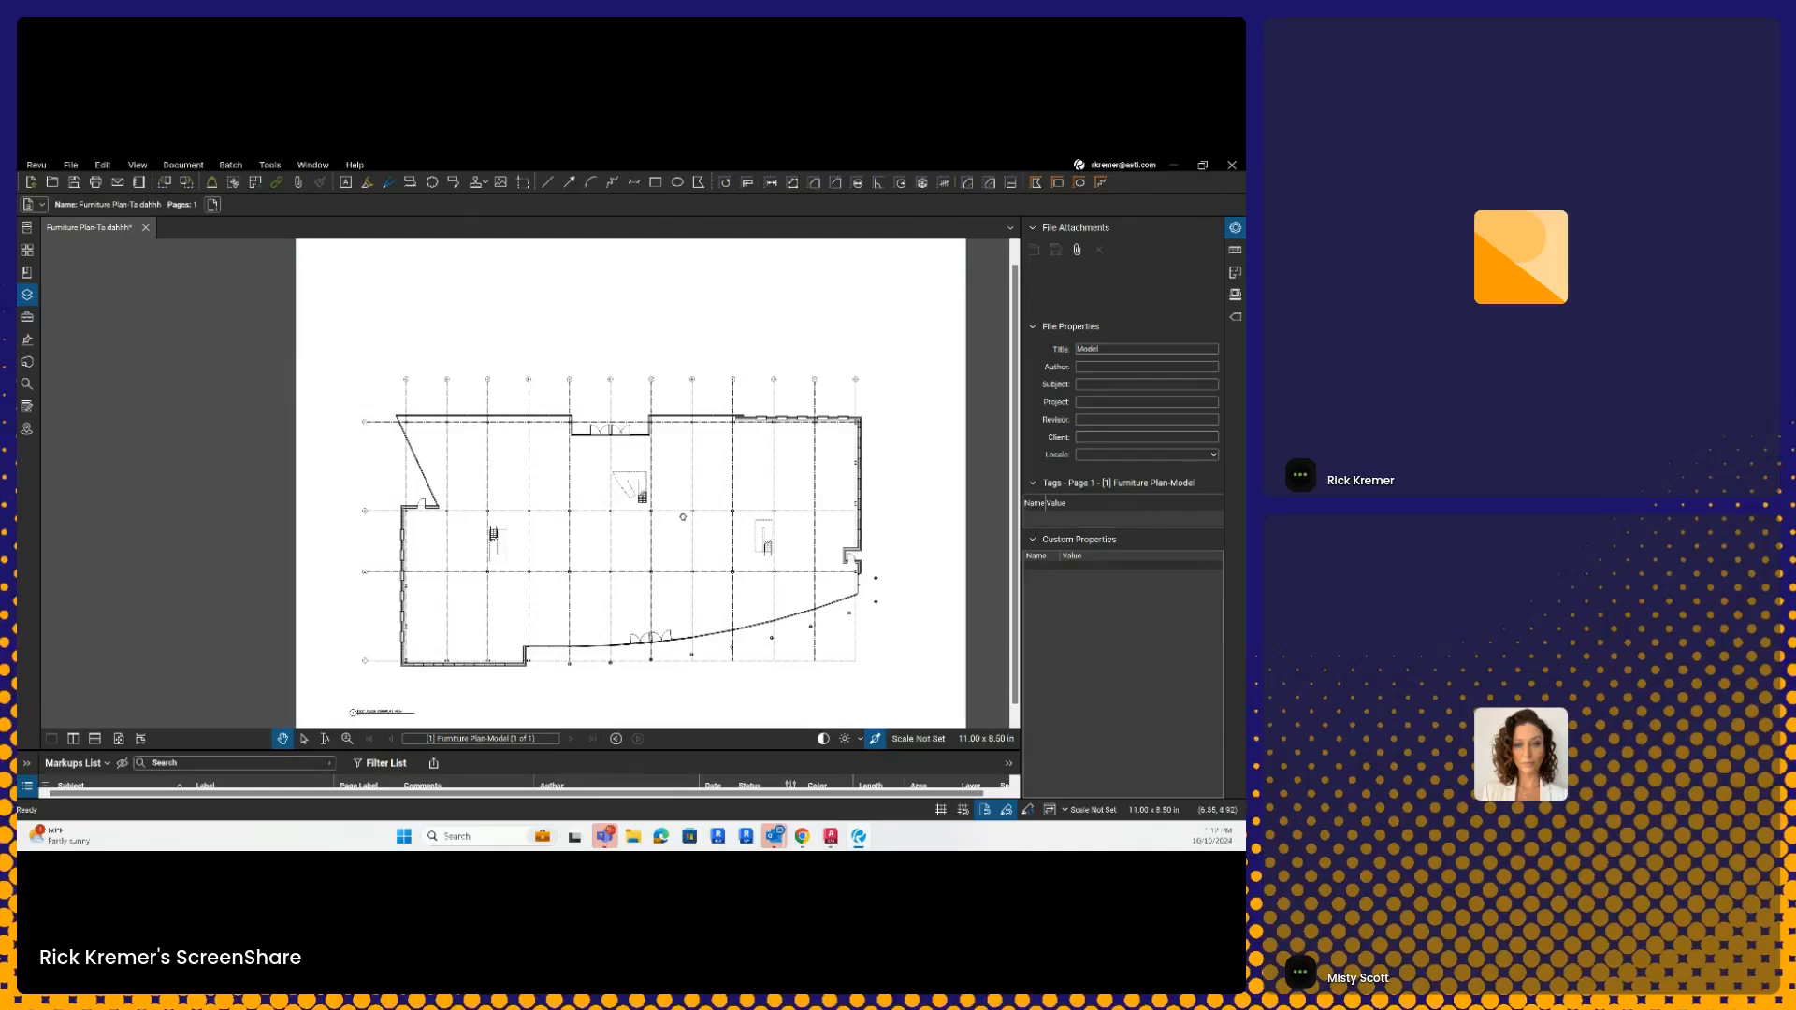
drag(683, 526, 702, 435)
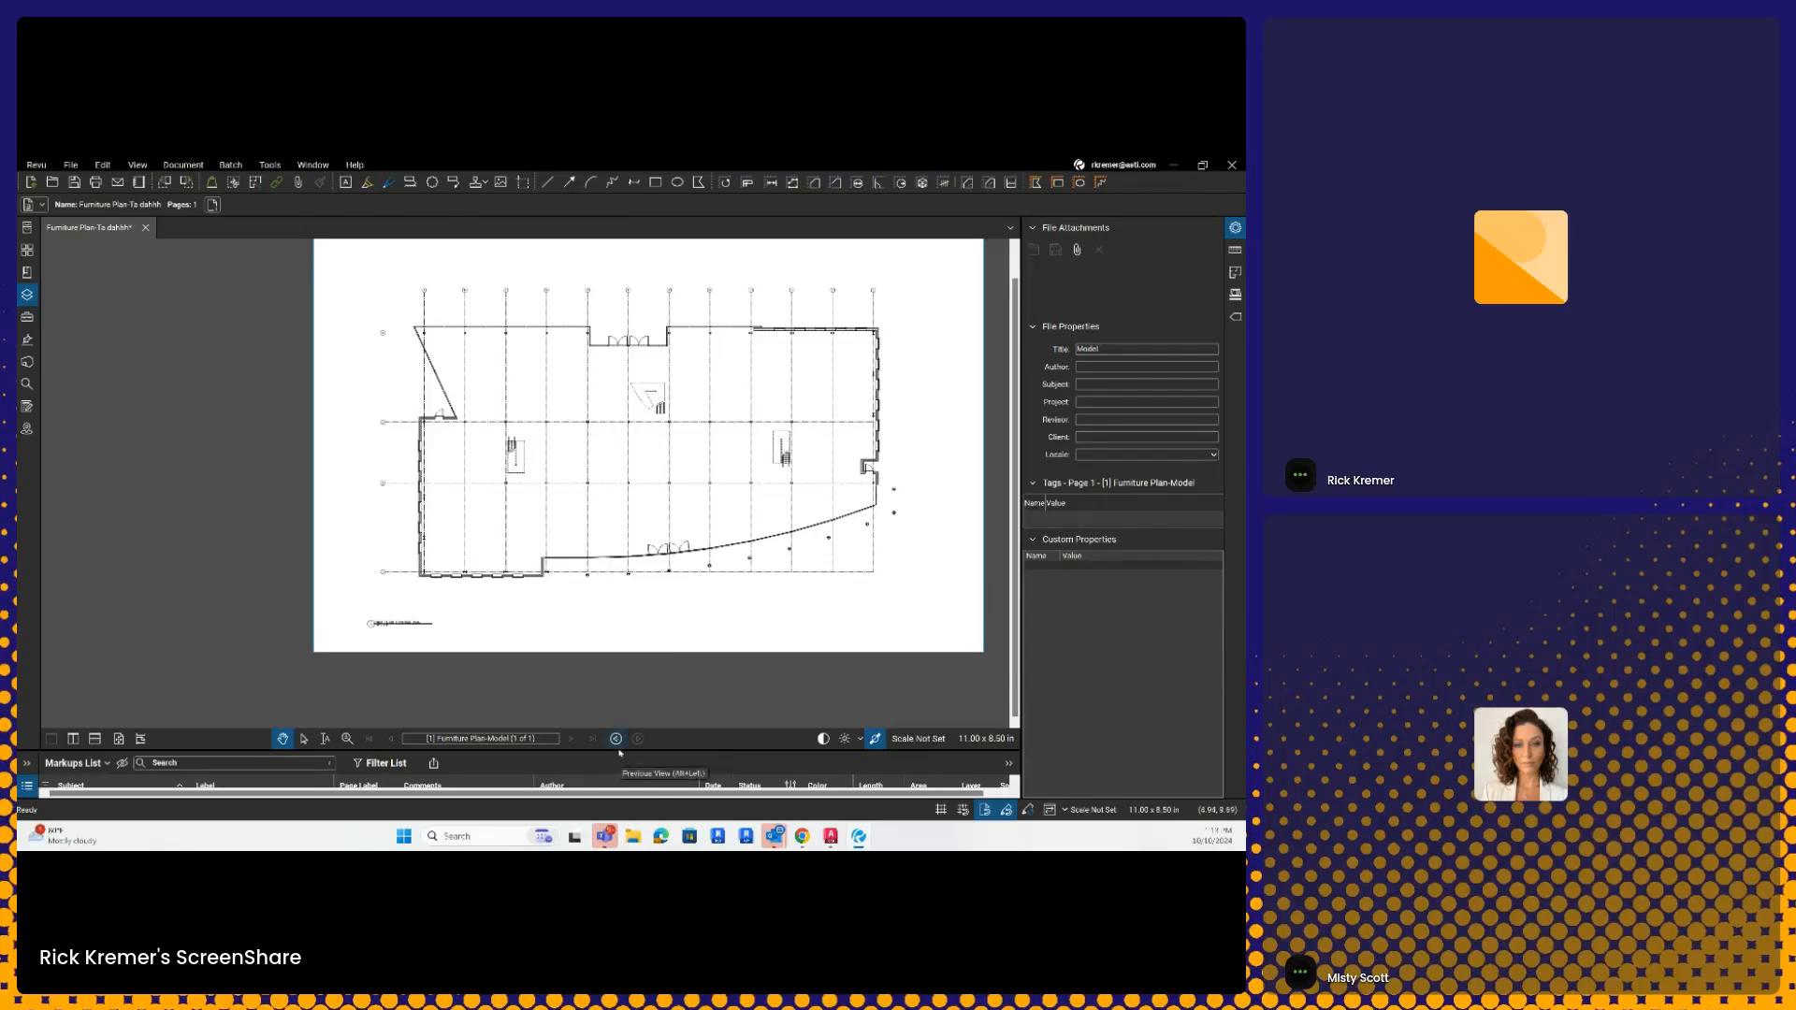
drag(619, 751, 619, 667)
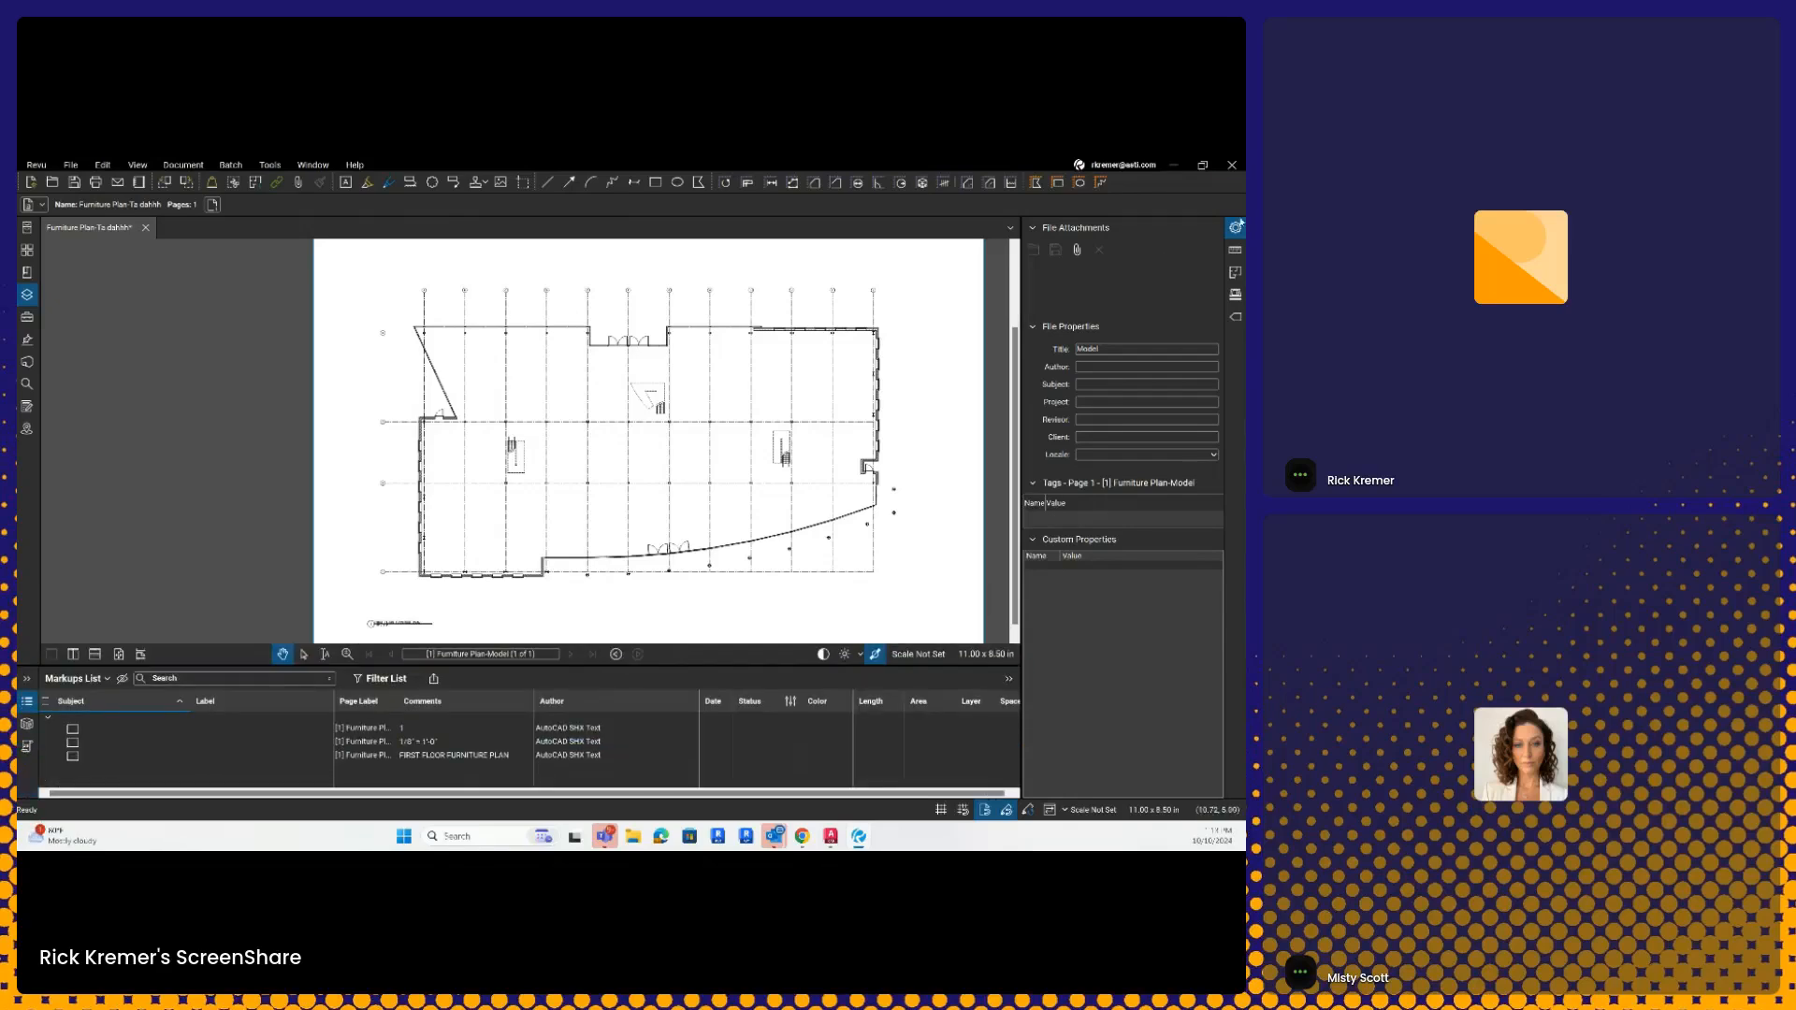
click(1236, 228)
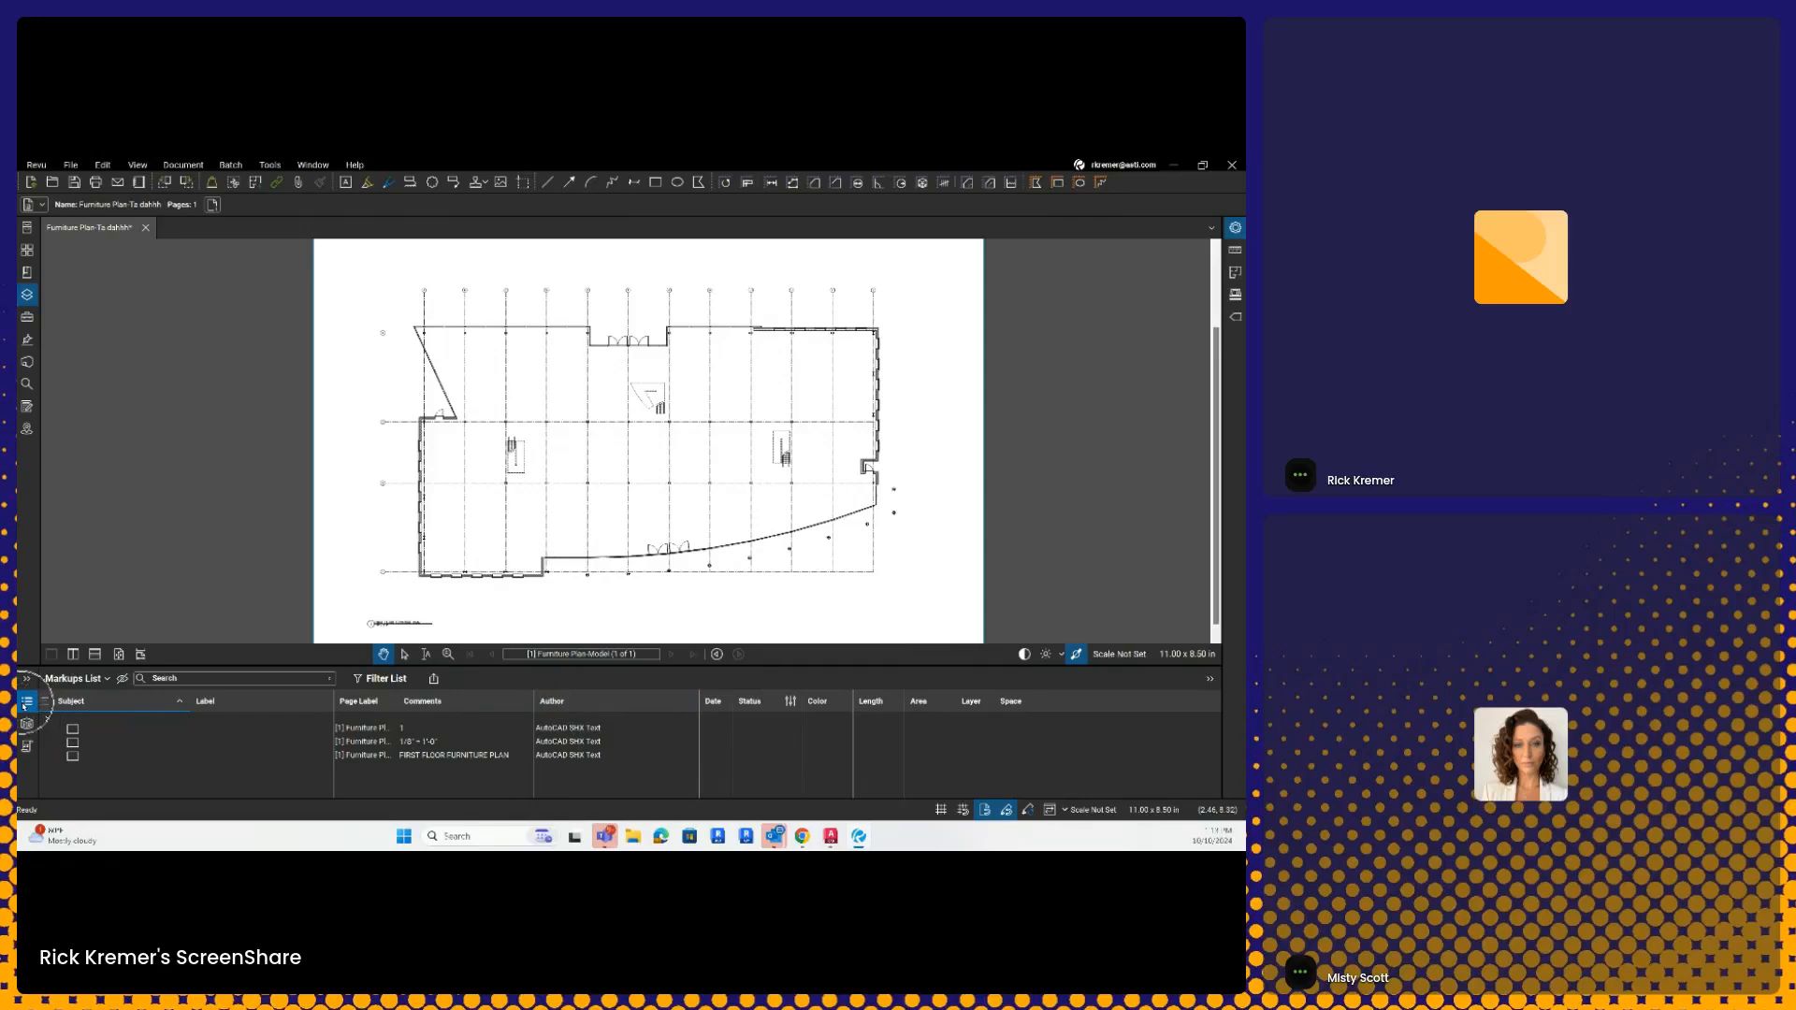
click(25, 702)
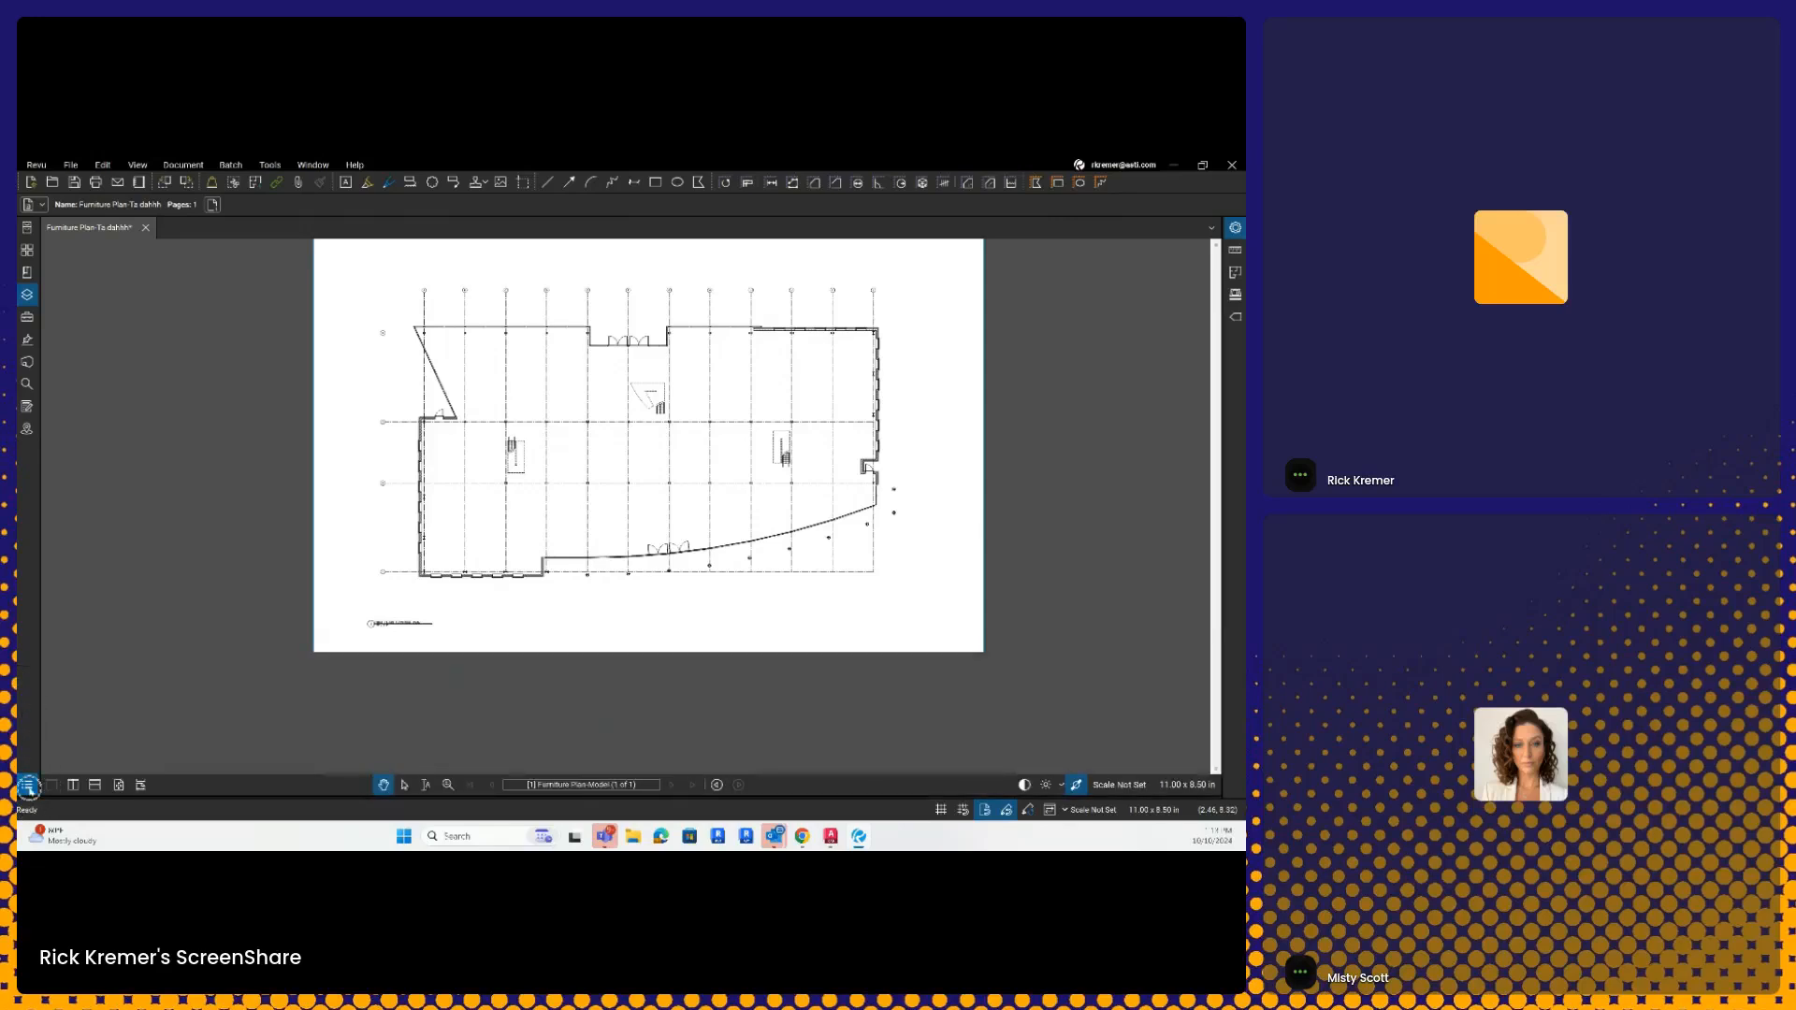
- Reopen the Markups List, review its three SHX Text markups, and make the list taller
click(27, 785)
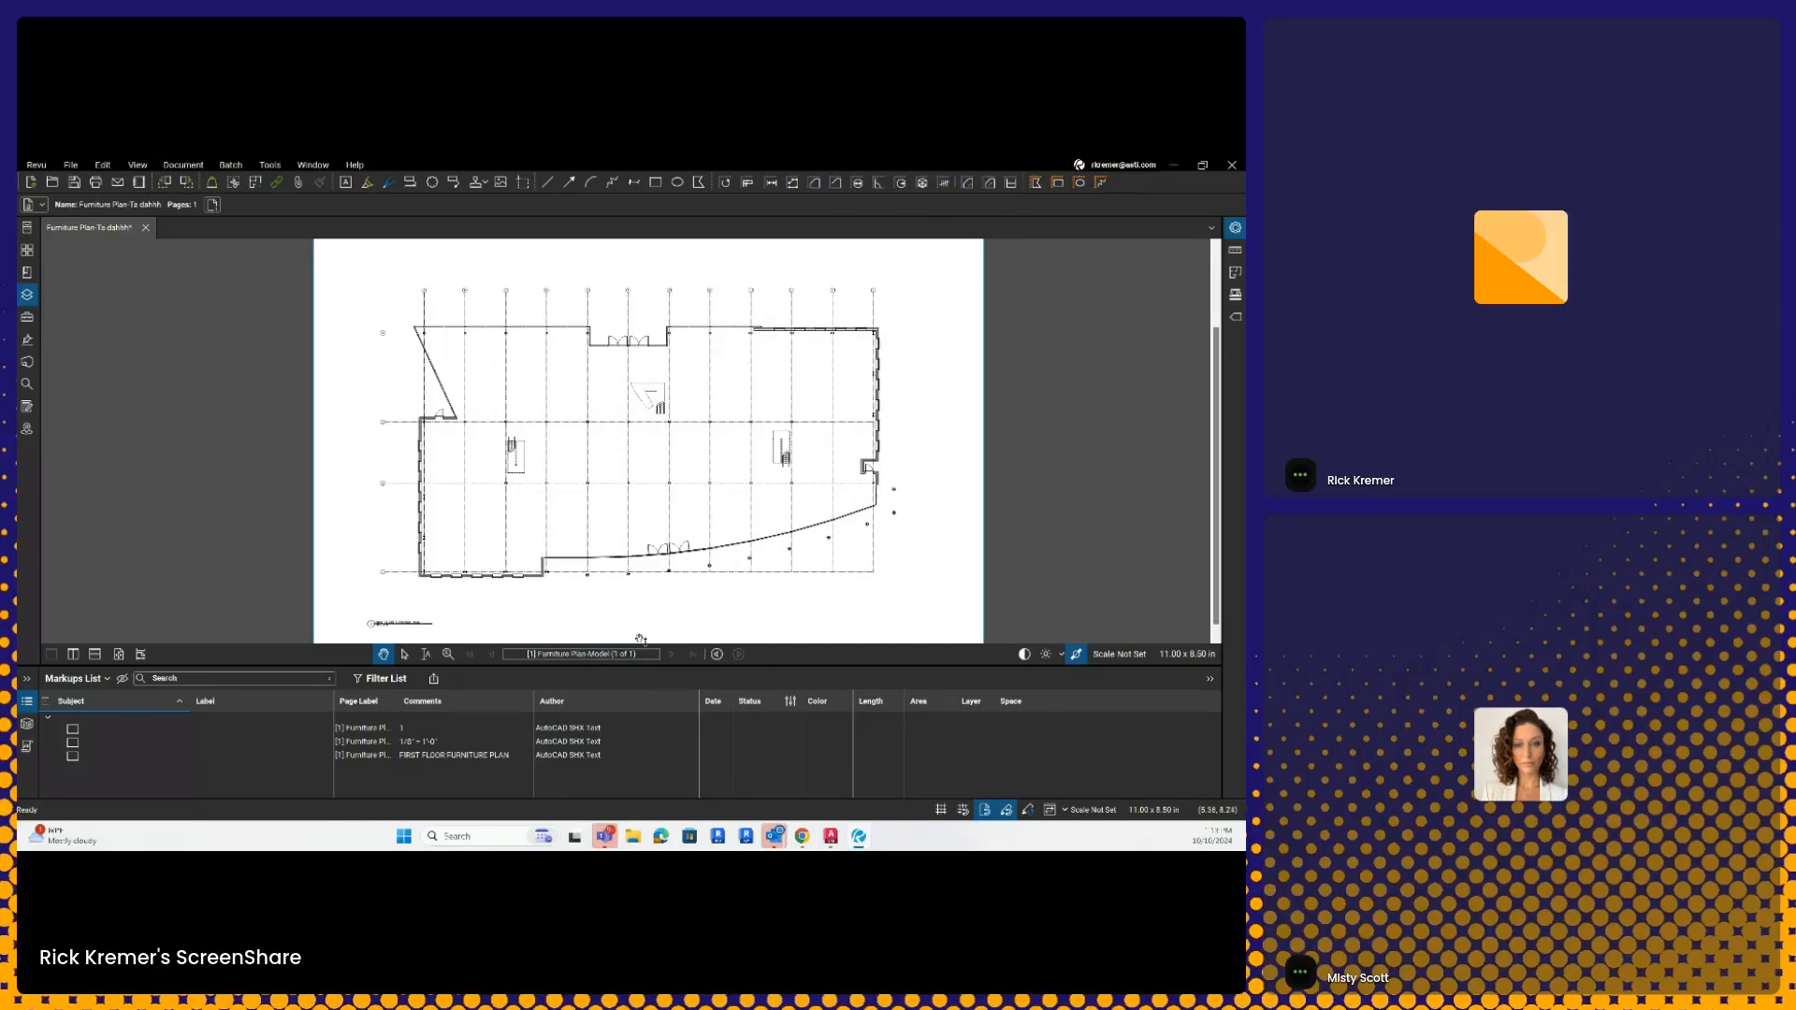
key(ctrl)
key(ctrl)
key(ctrl)
key(ctrl)
key(ctrl)
click(379, 732)
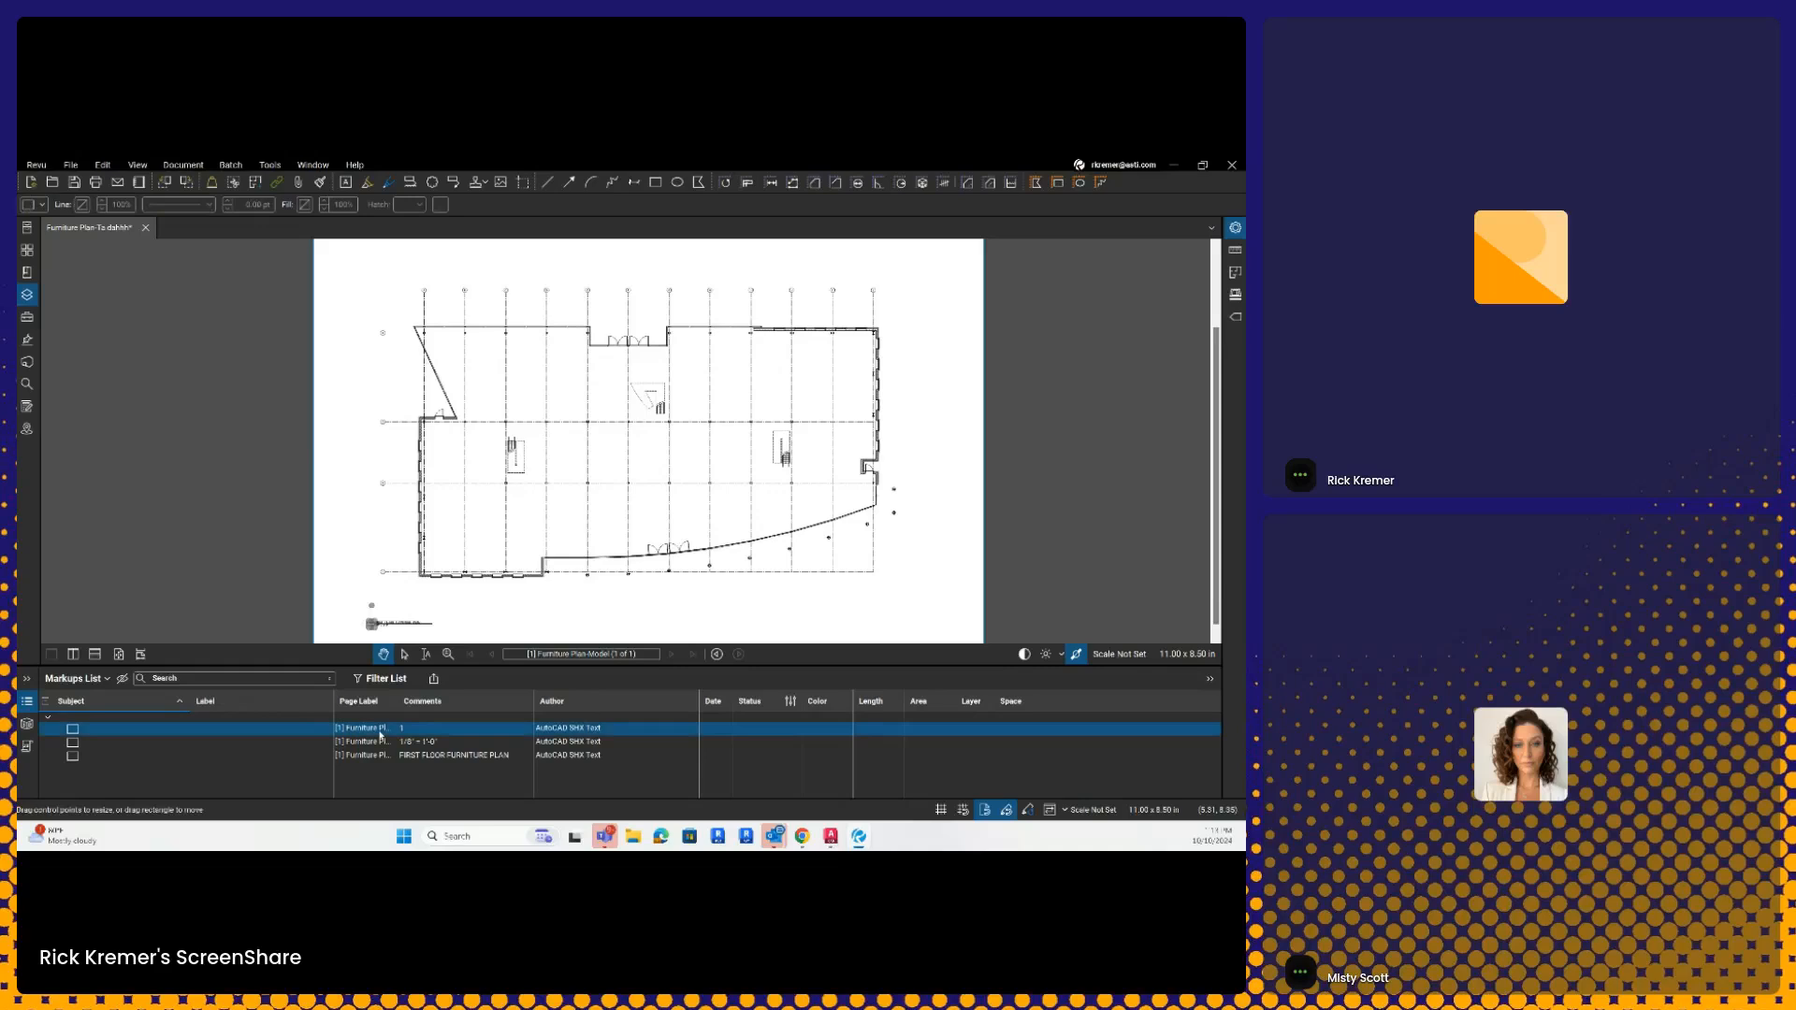
key(ctrl)
click(378, 741)
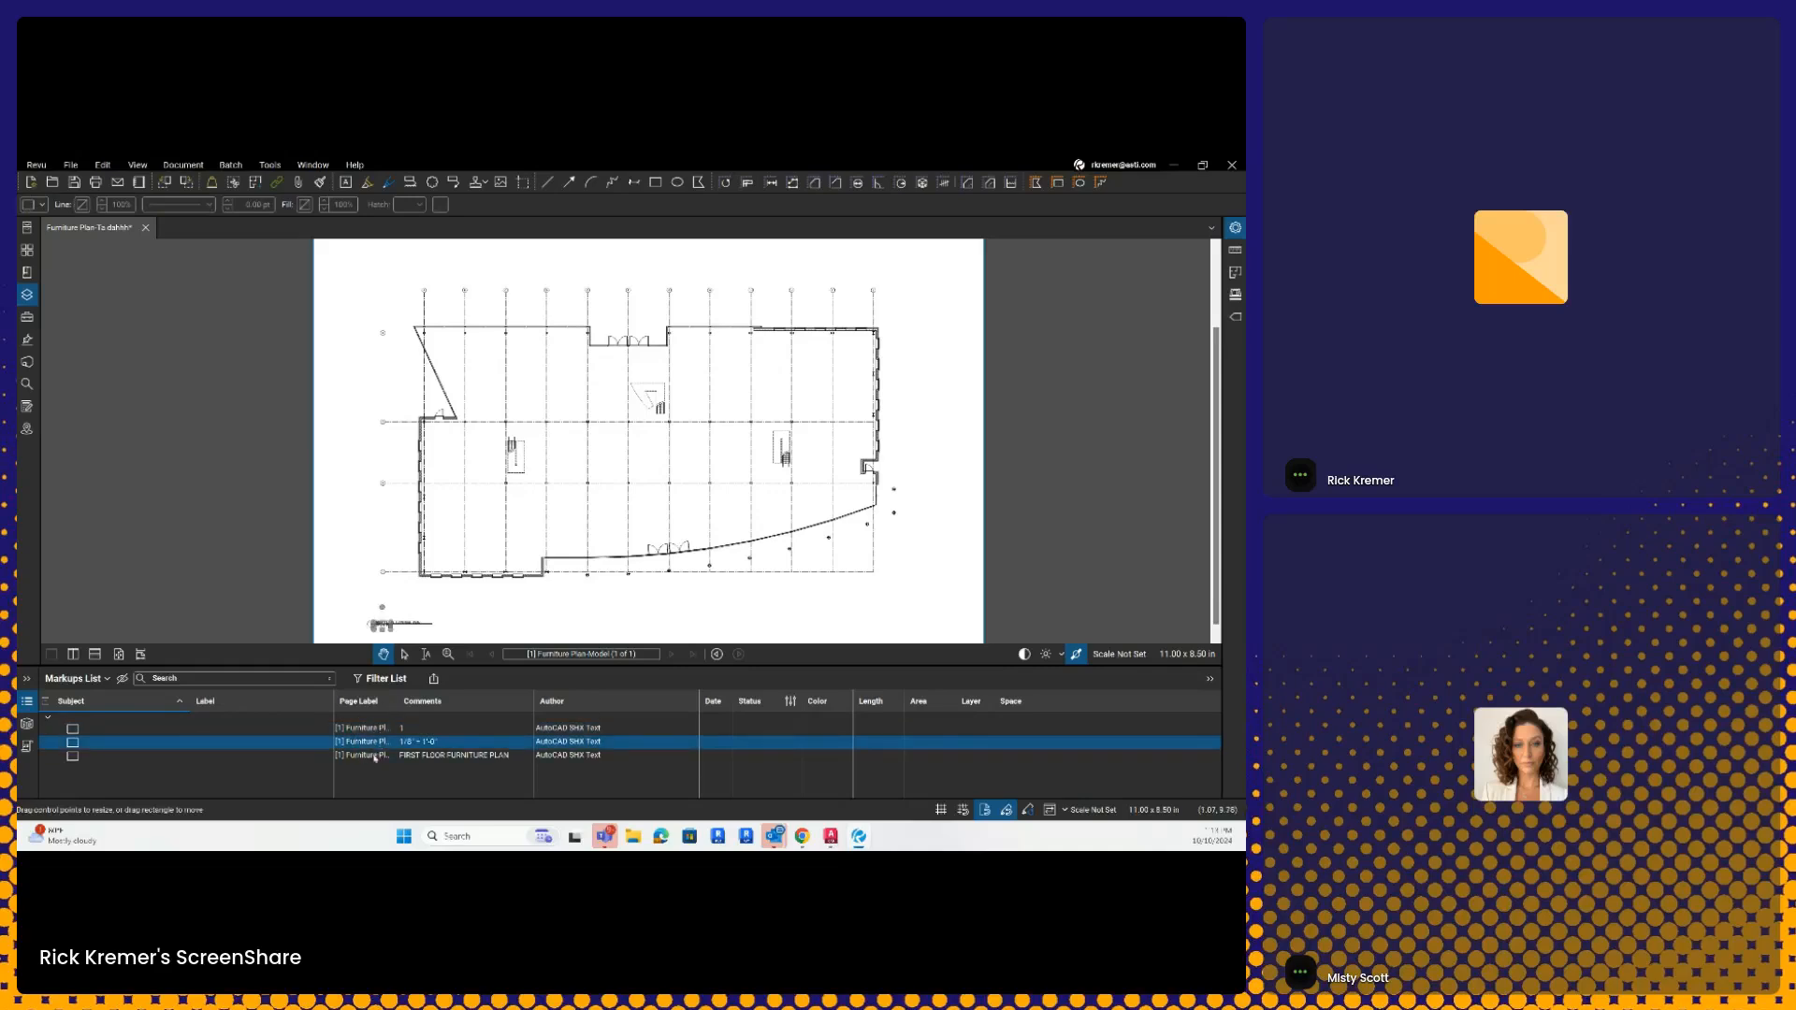
click(377, 756)
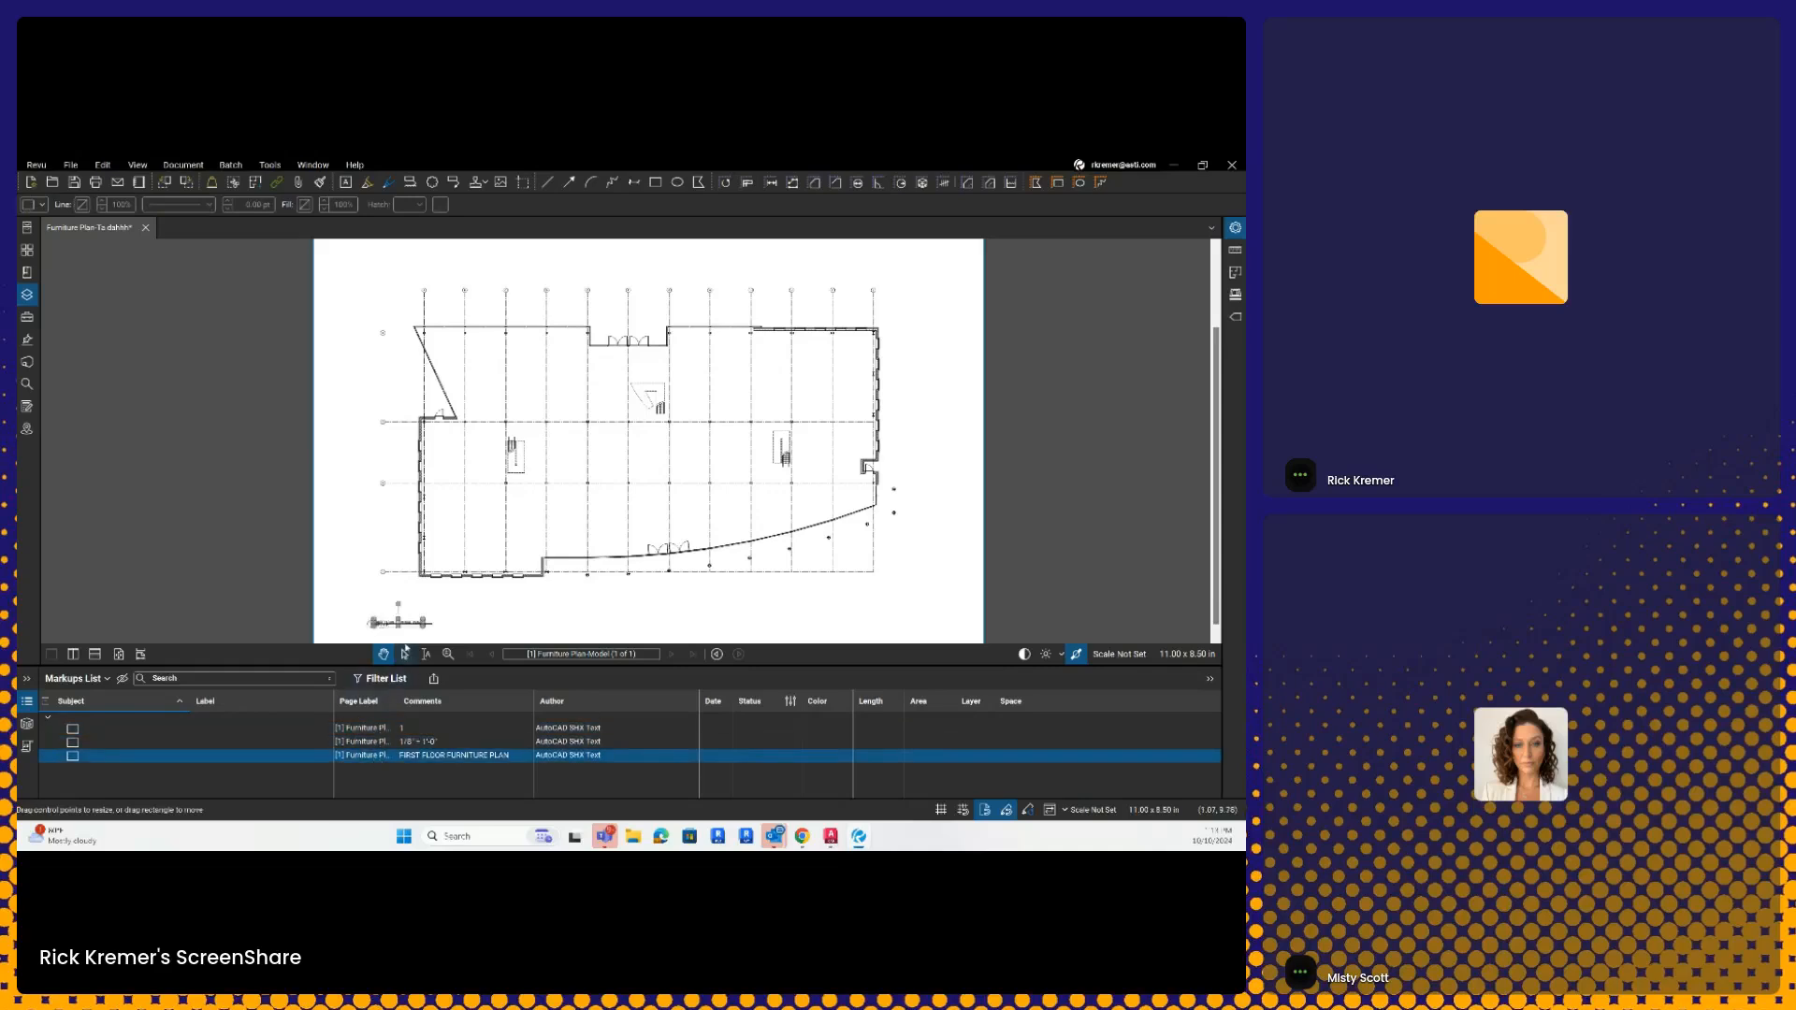
right_click(375, 761)
key(ctrl)
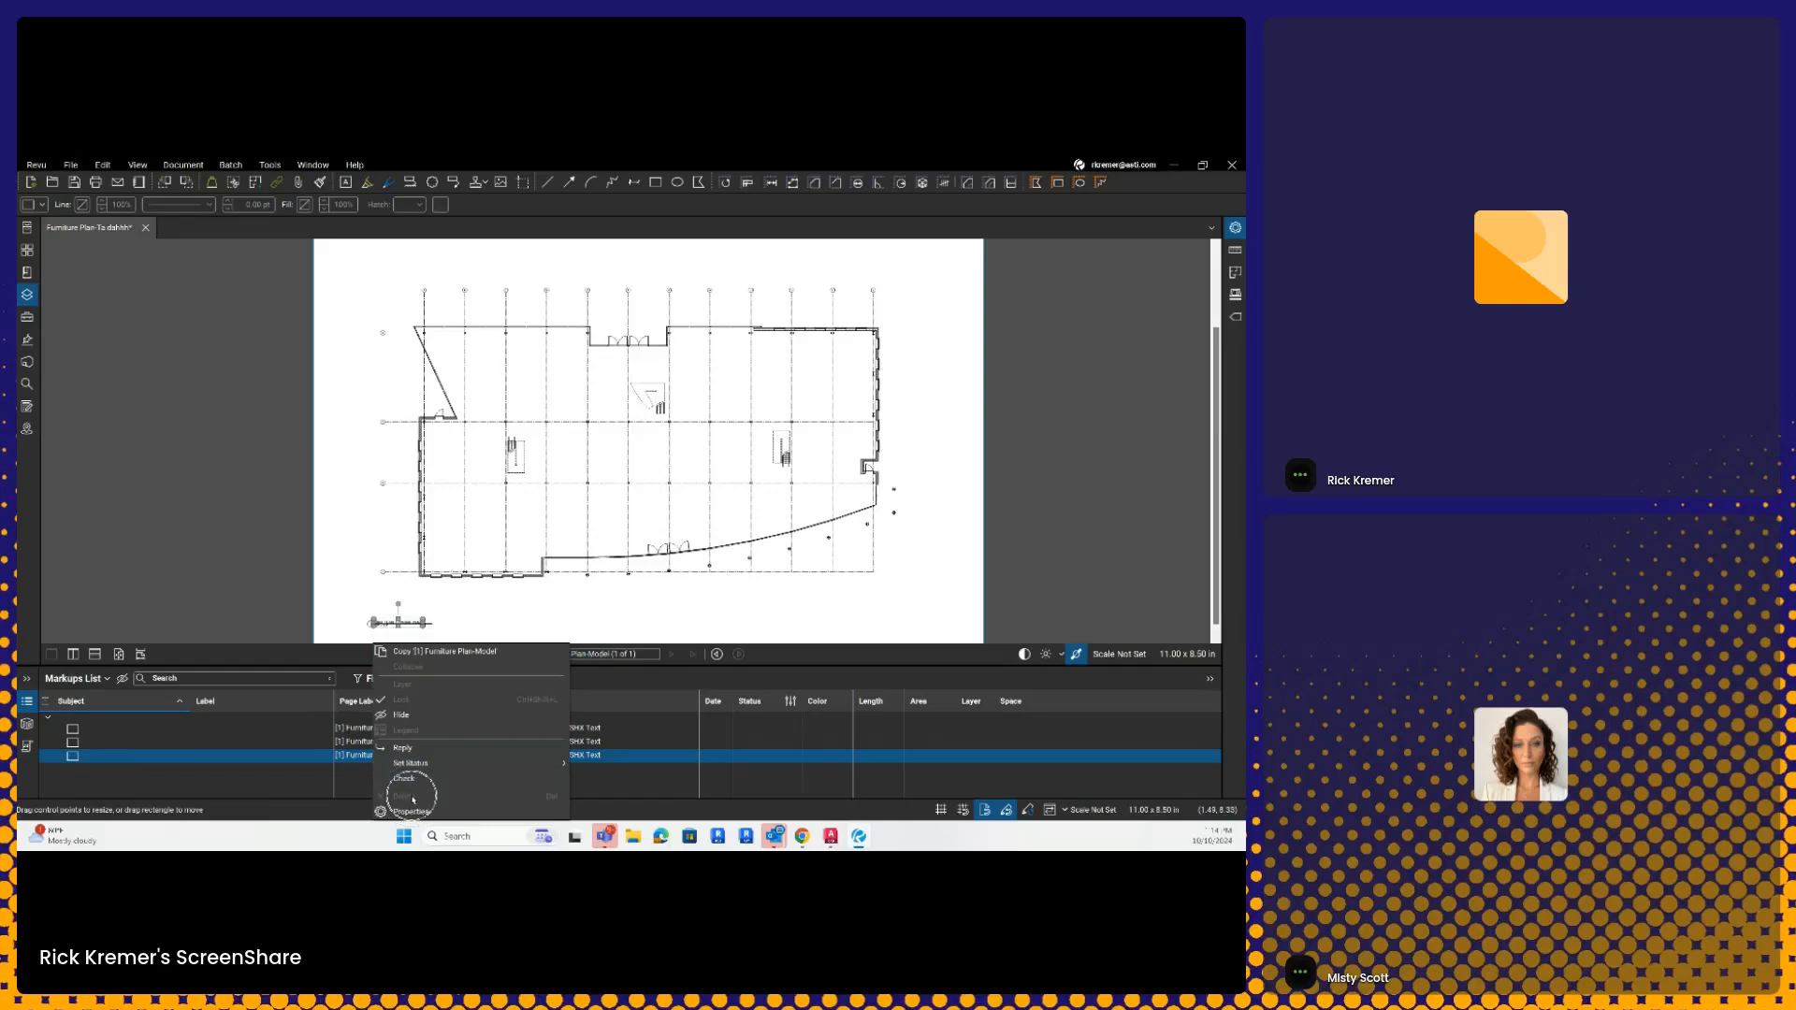
click(359, 754)
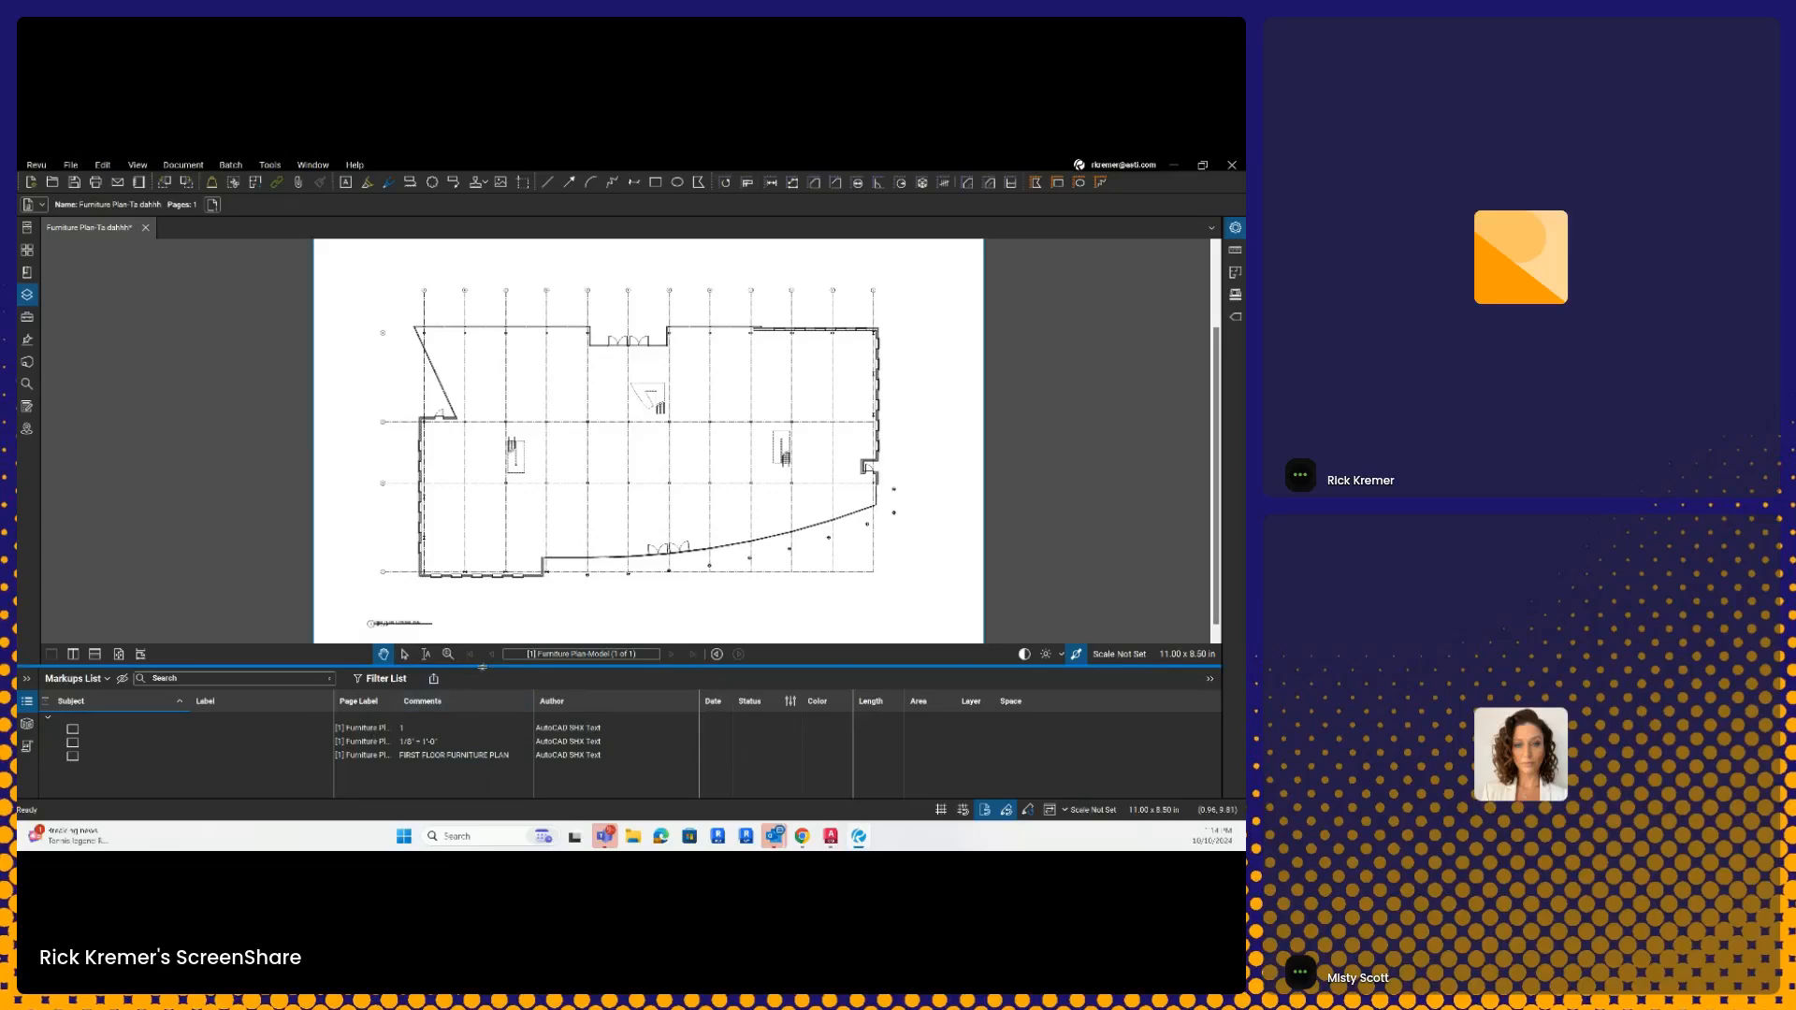
drag(482, 666, 477, 579)
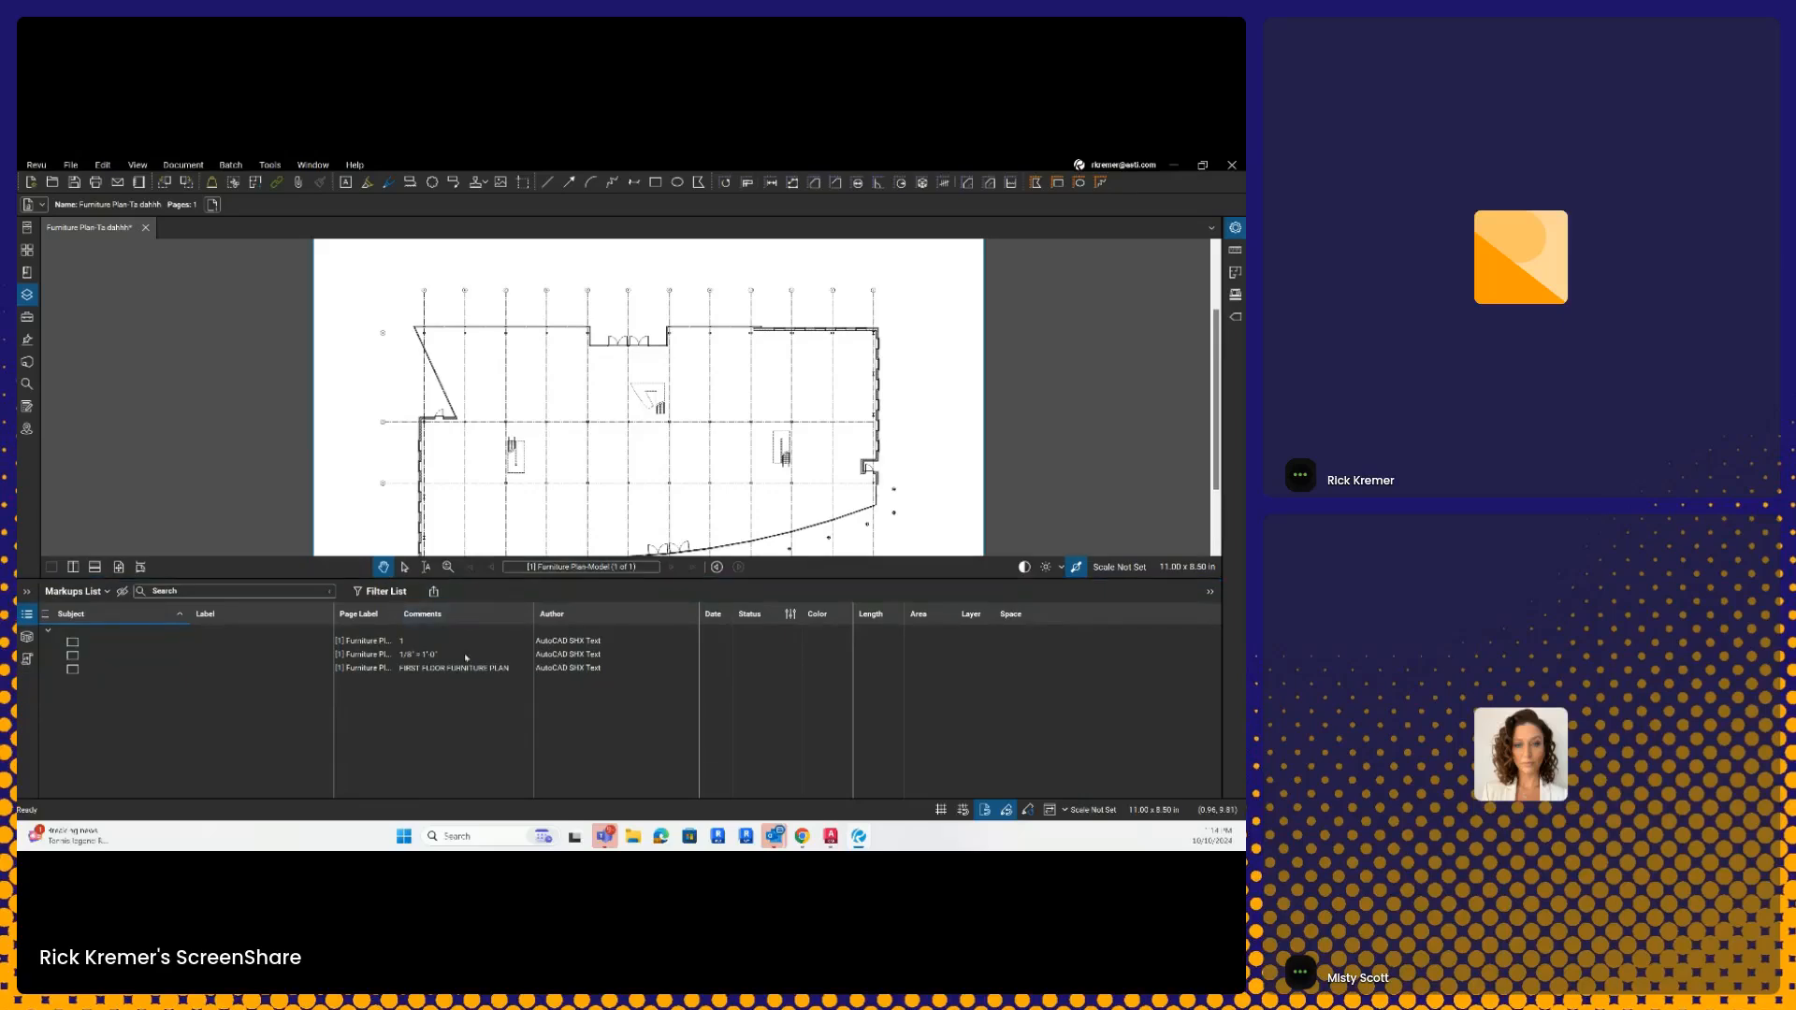
click(575, 651)
key(ctrl)
key(ctrl)
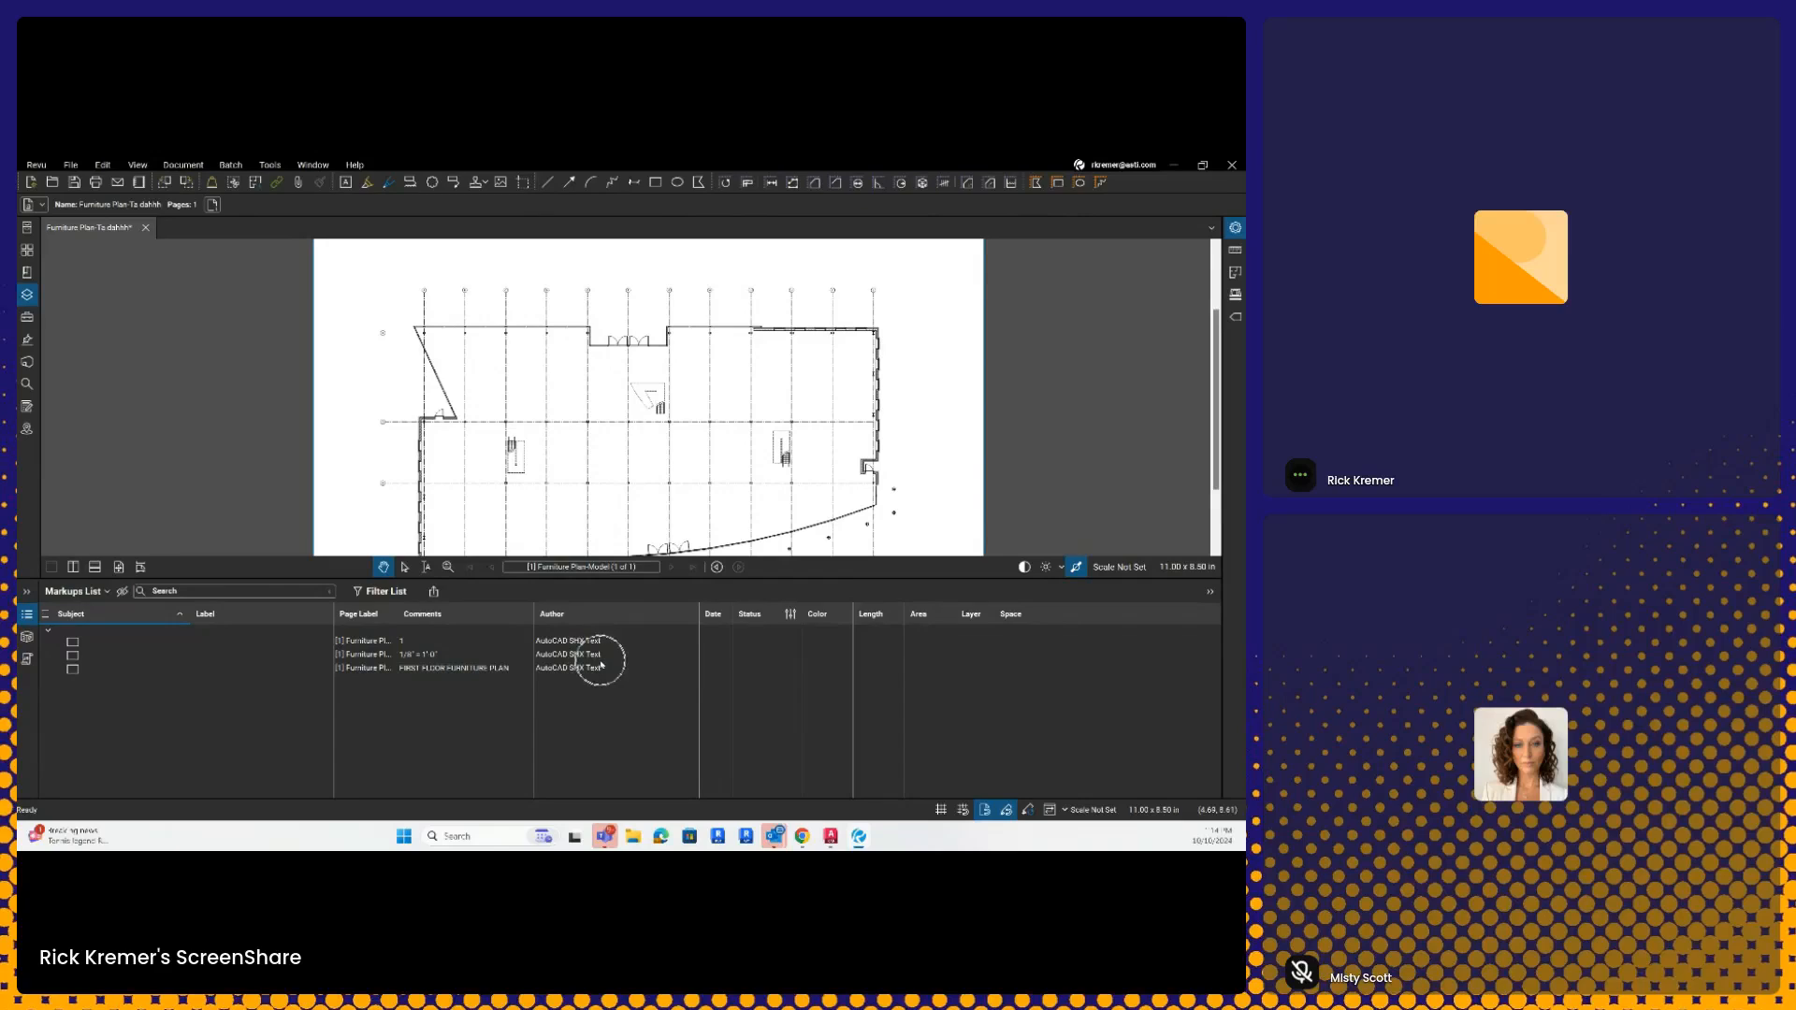
- Open Document > Flatten and turn off Allow Markup Recovery (Unflatten)
click(184, 166)
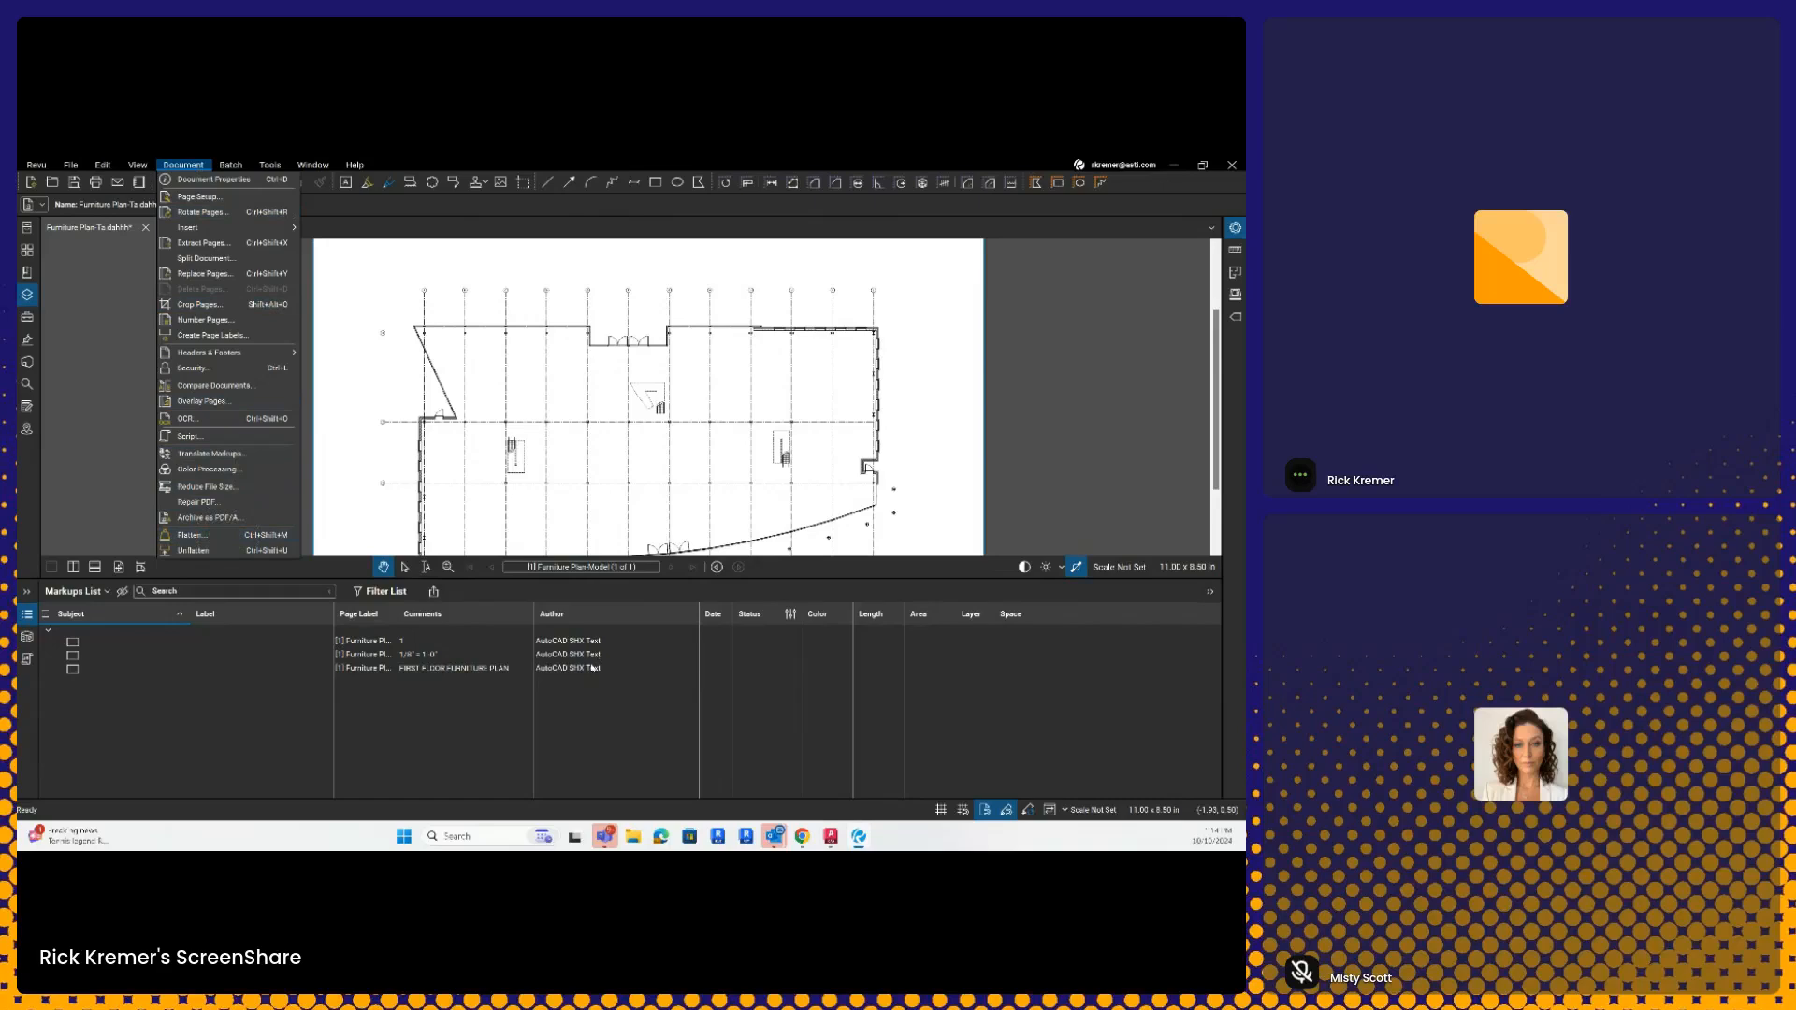
key(ctrl)
key(ctrl)
click(222, 538)
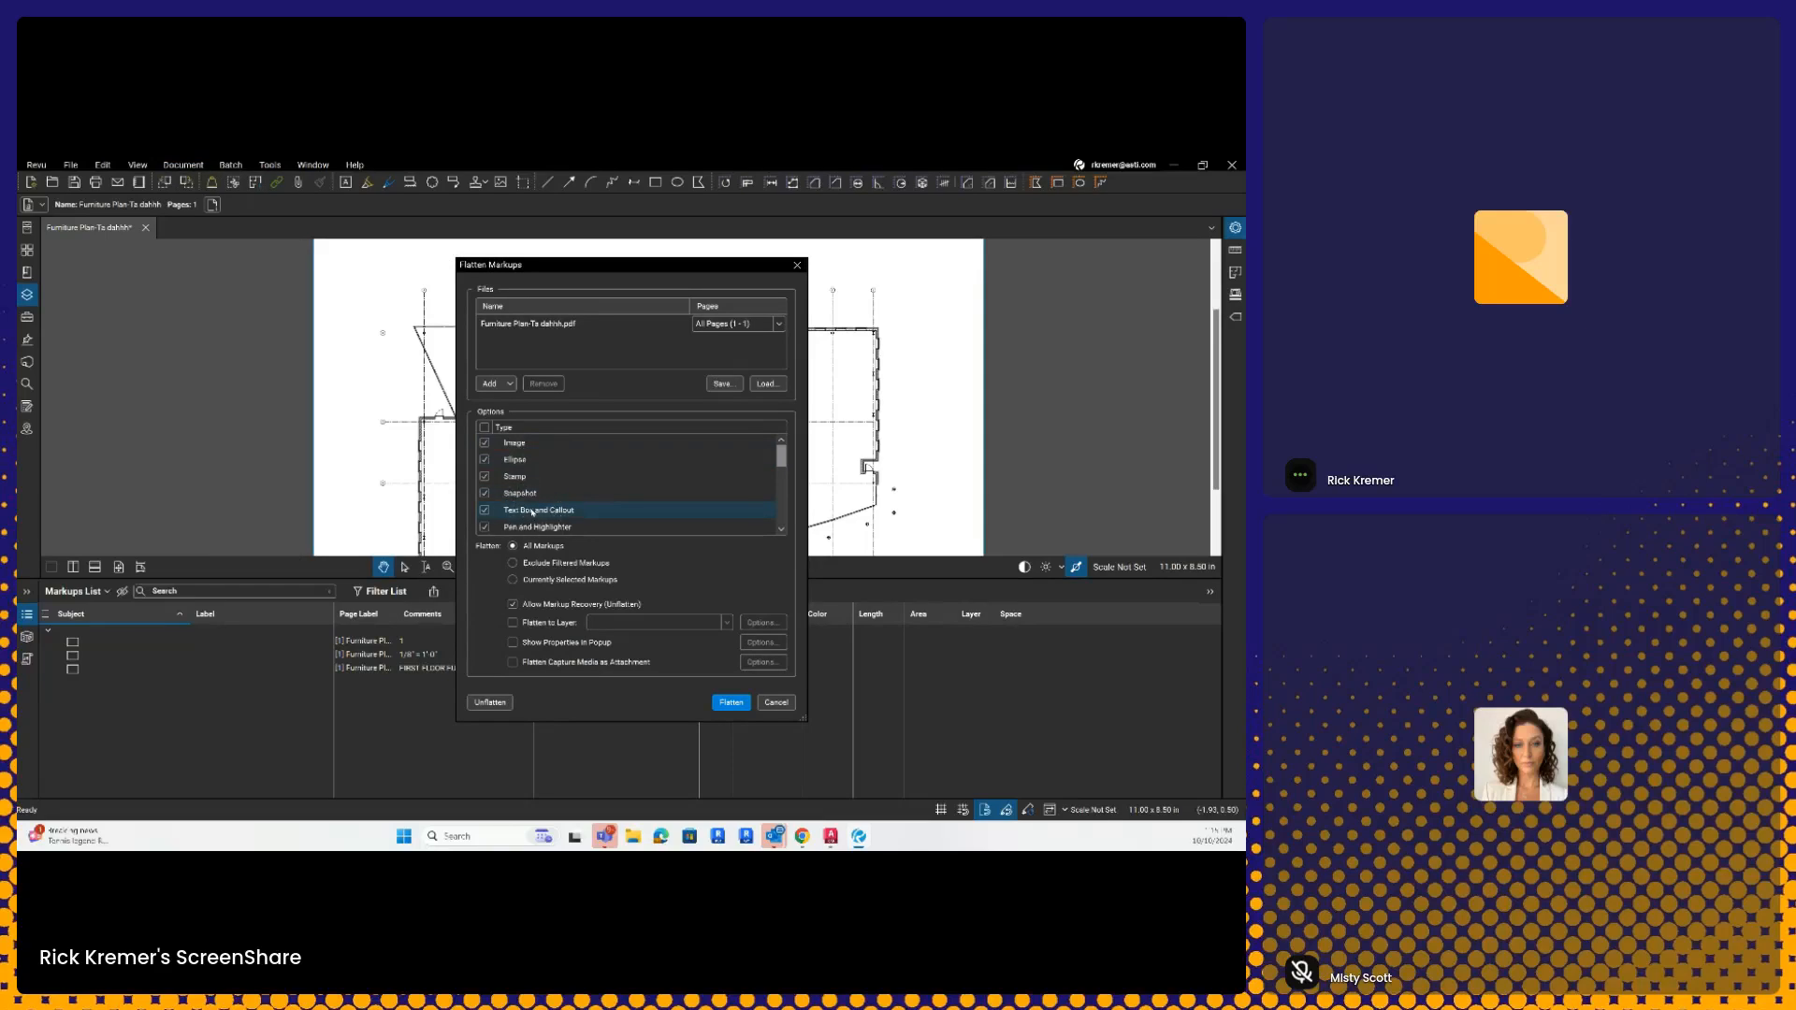
click(527, 609)
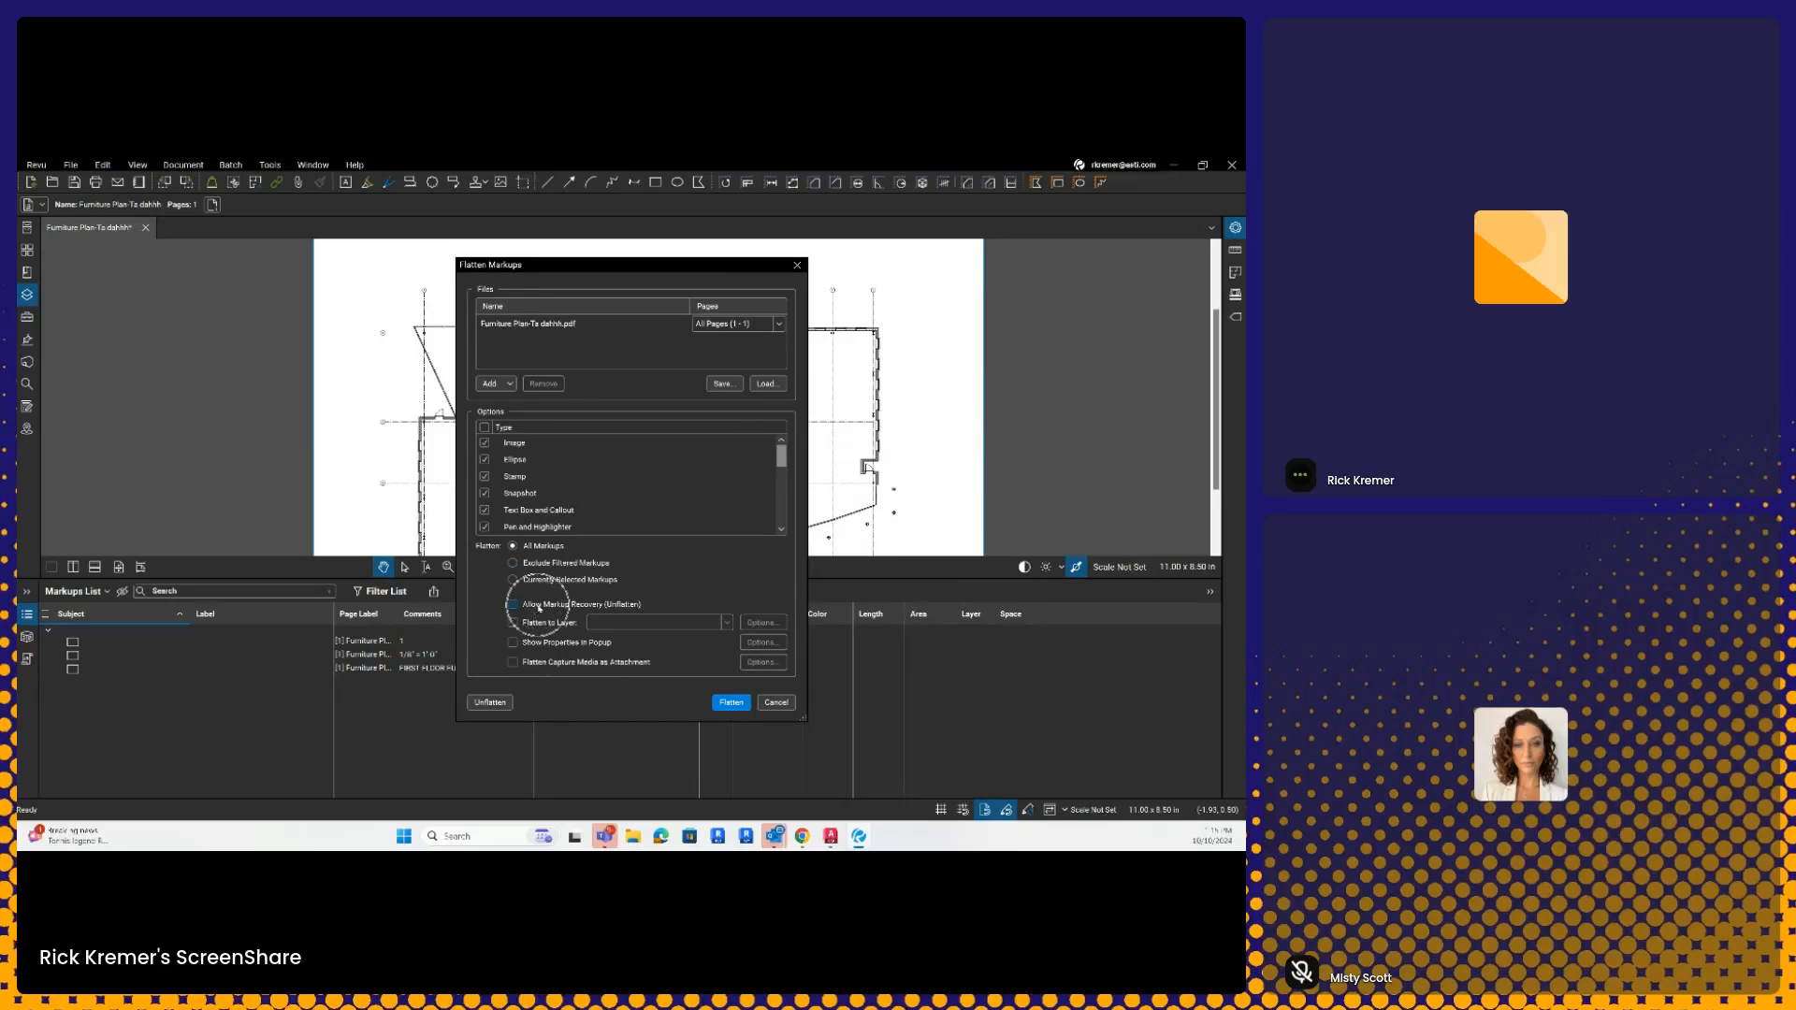
- Flatten all markups into the furniture plan and save the file
click(730, 702)
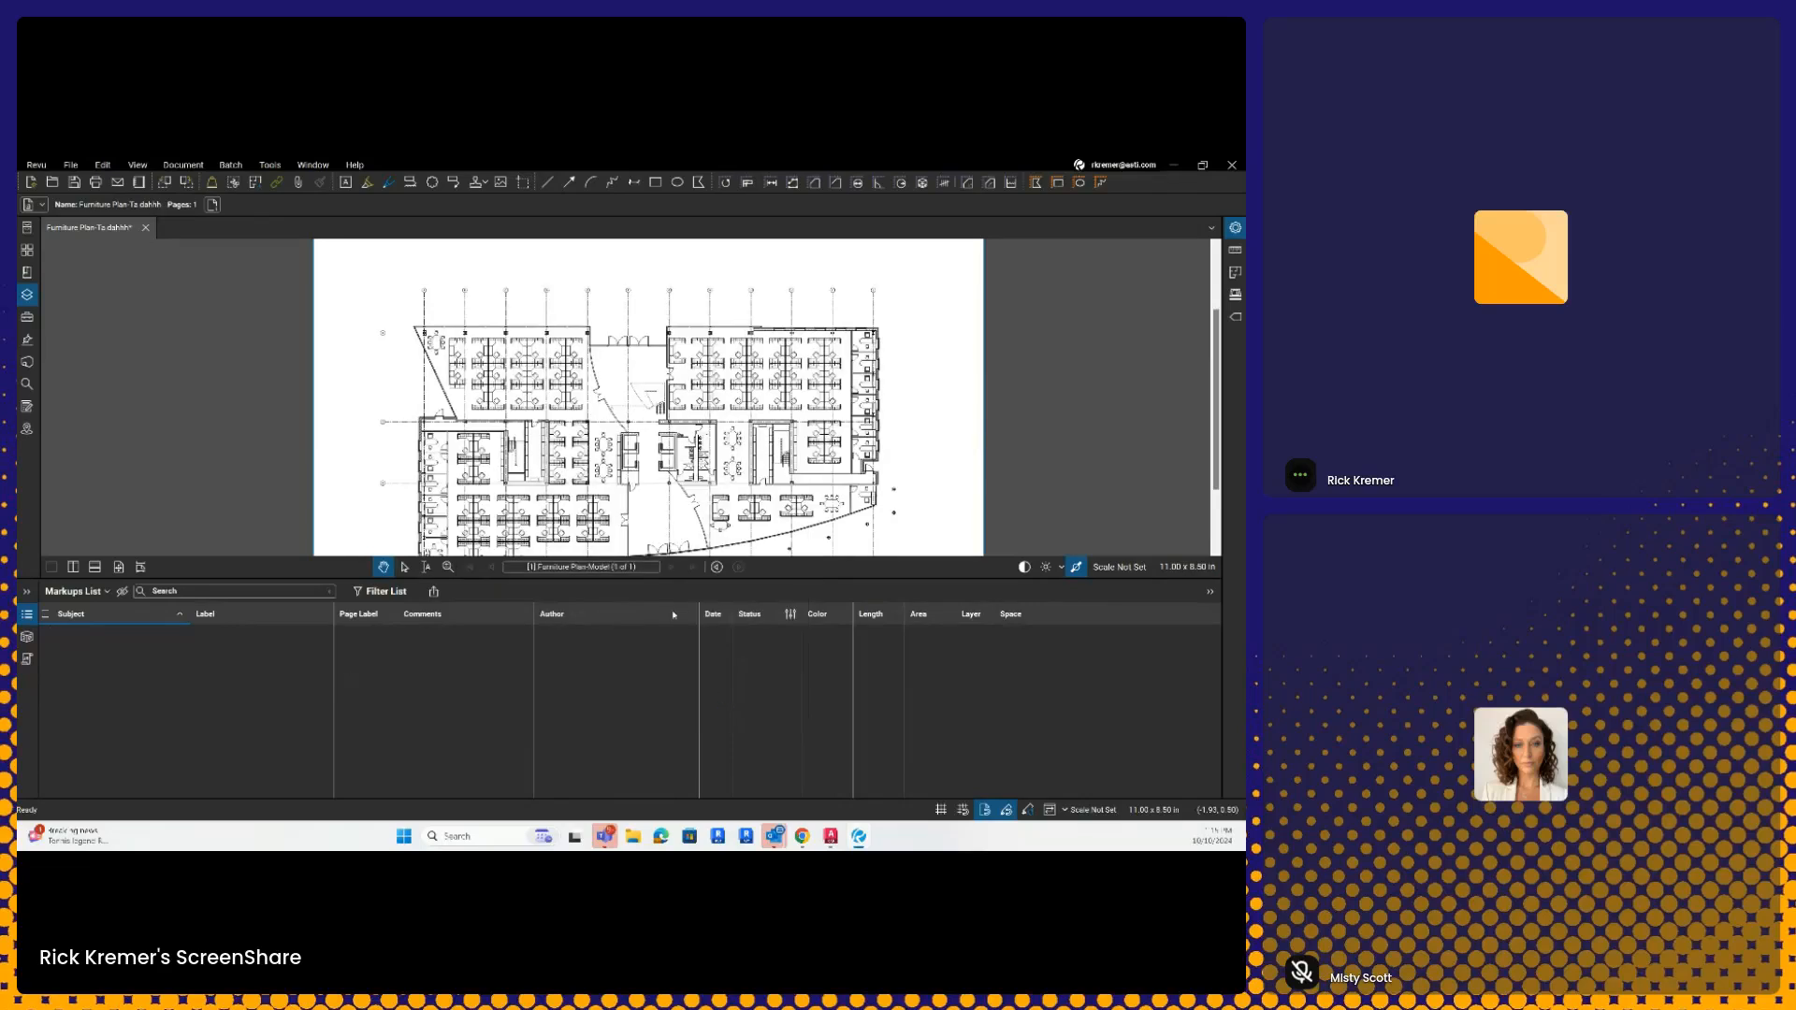
click(258, 688)
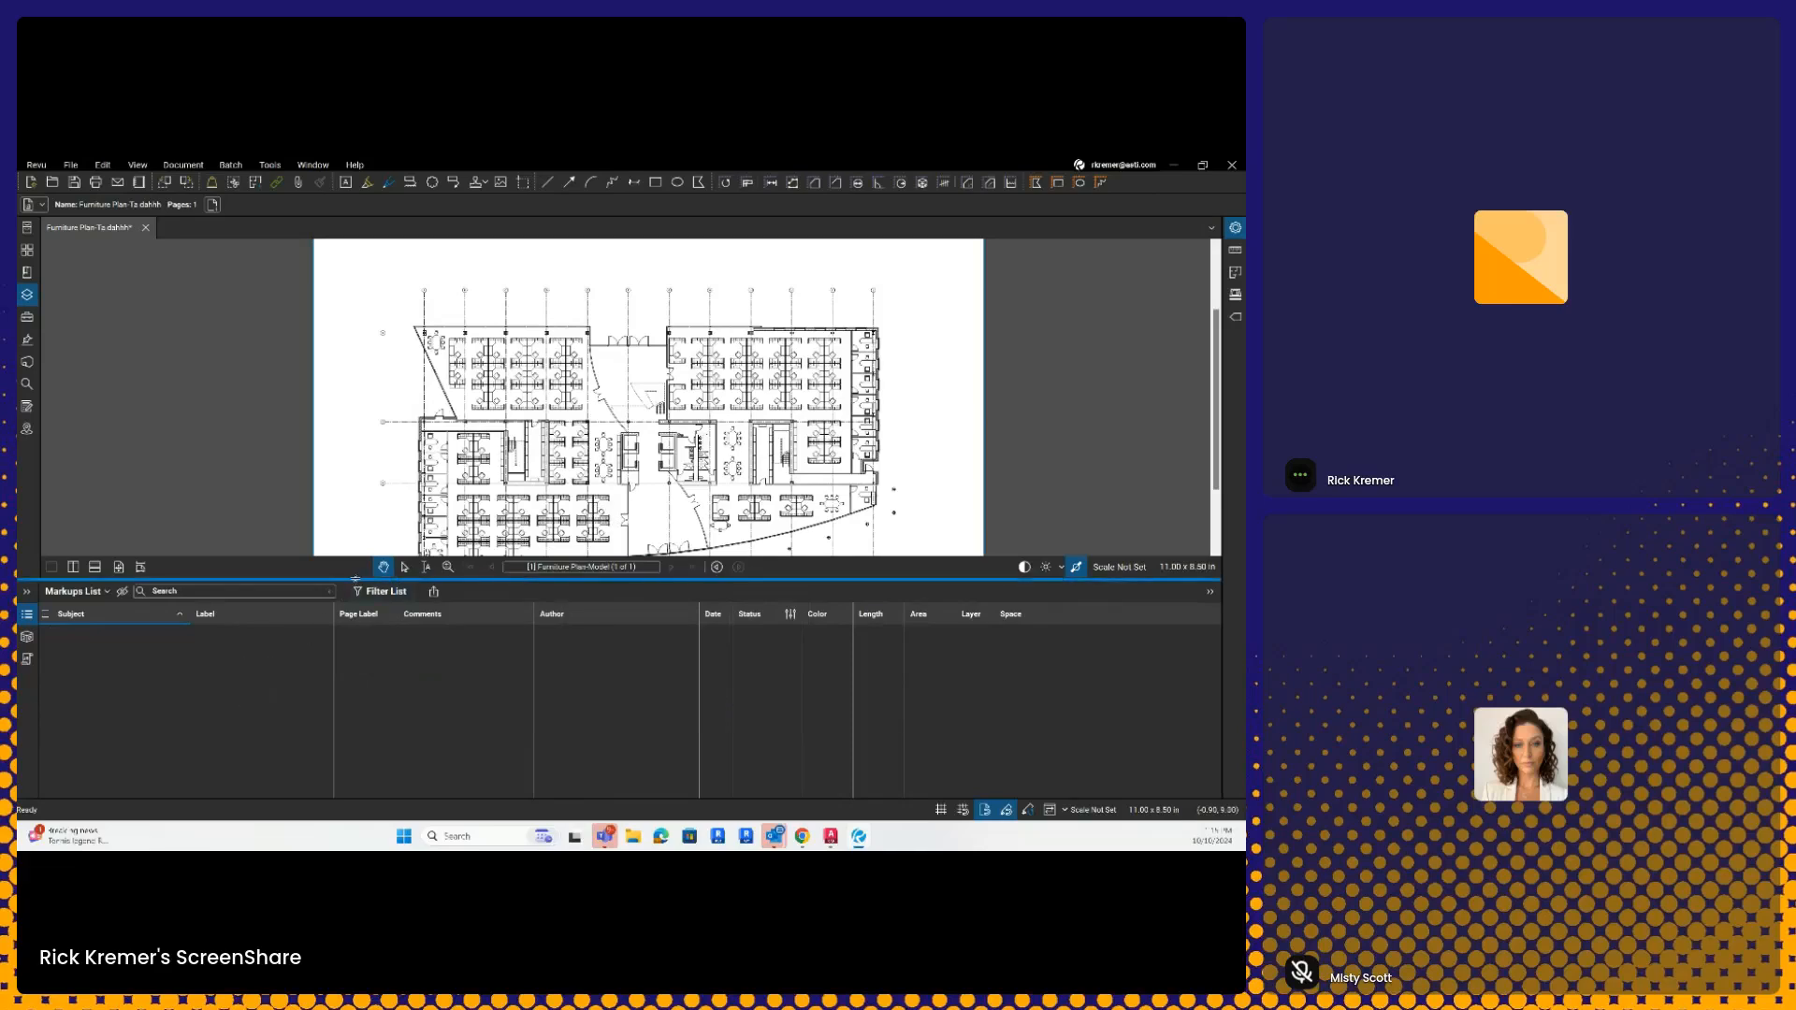
key(ctrl)
key(ctrl)
click(73, 183)
- Show the drawing's layer list, then hide it again
click(28, 296)
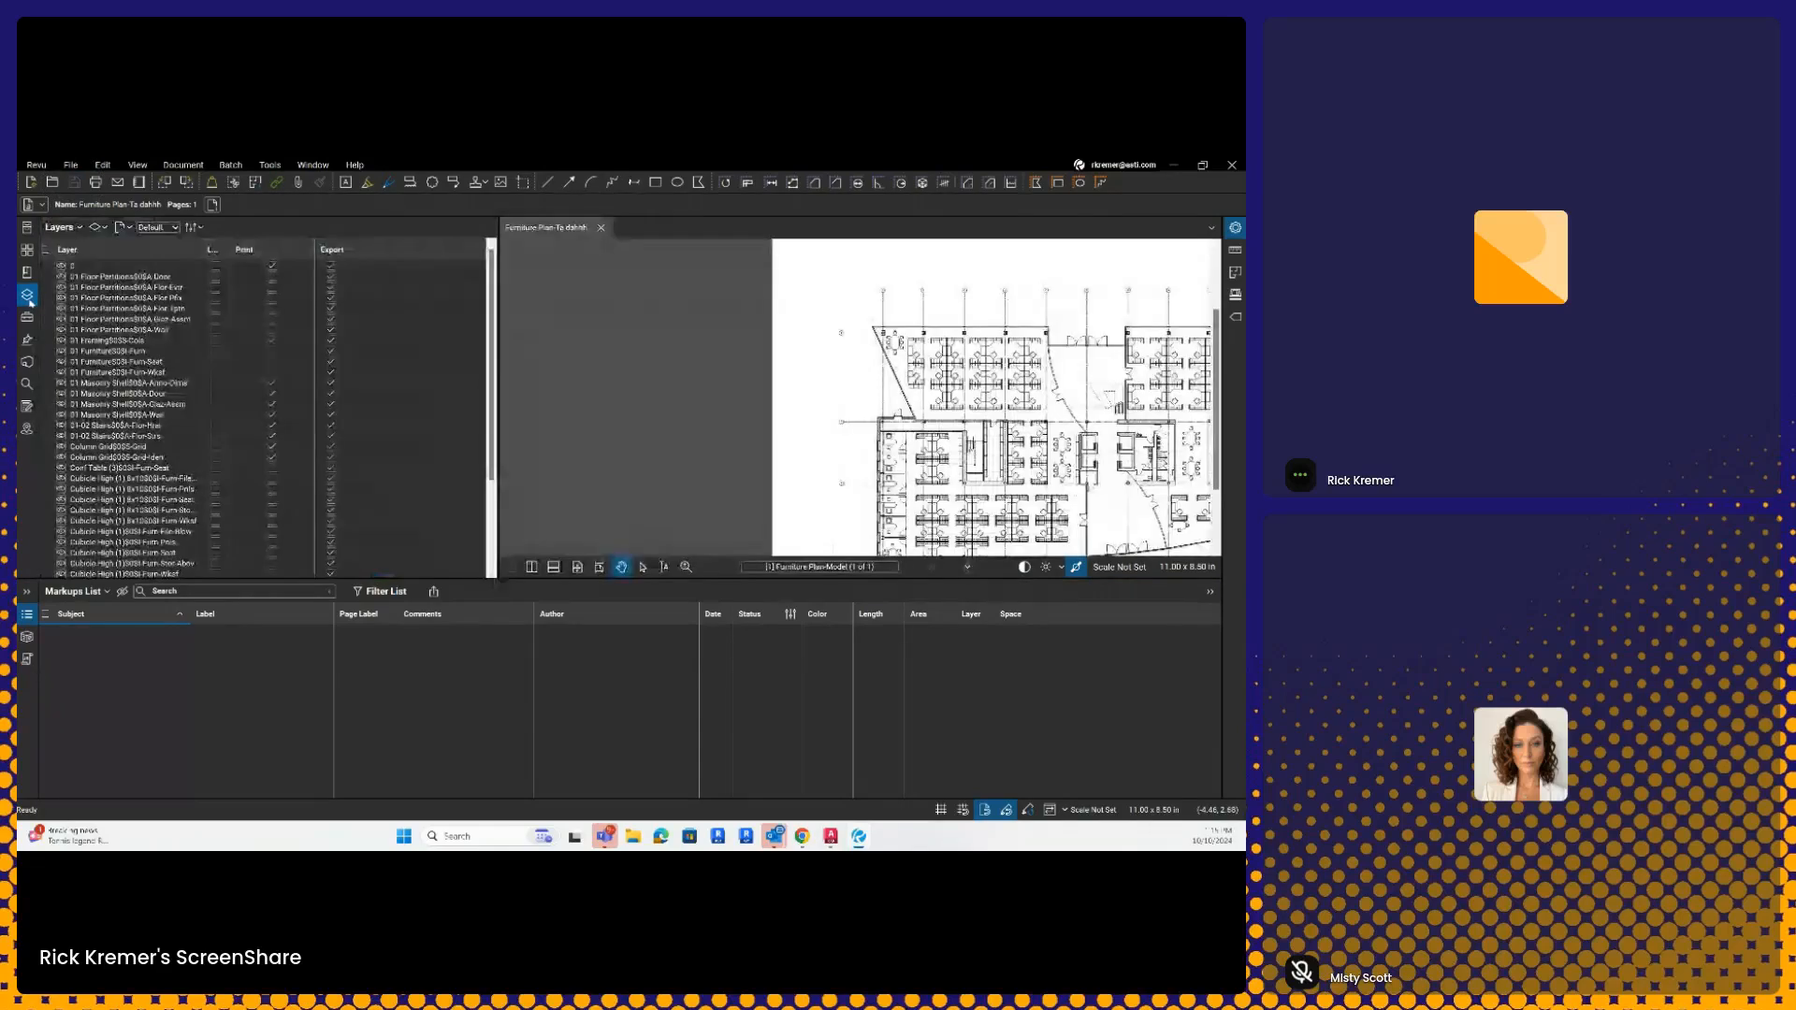
key(ctrl)
key(ctrl)
click(29, 298)
key(ctrl)
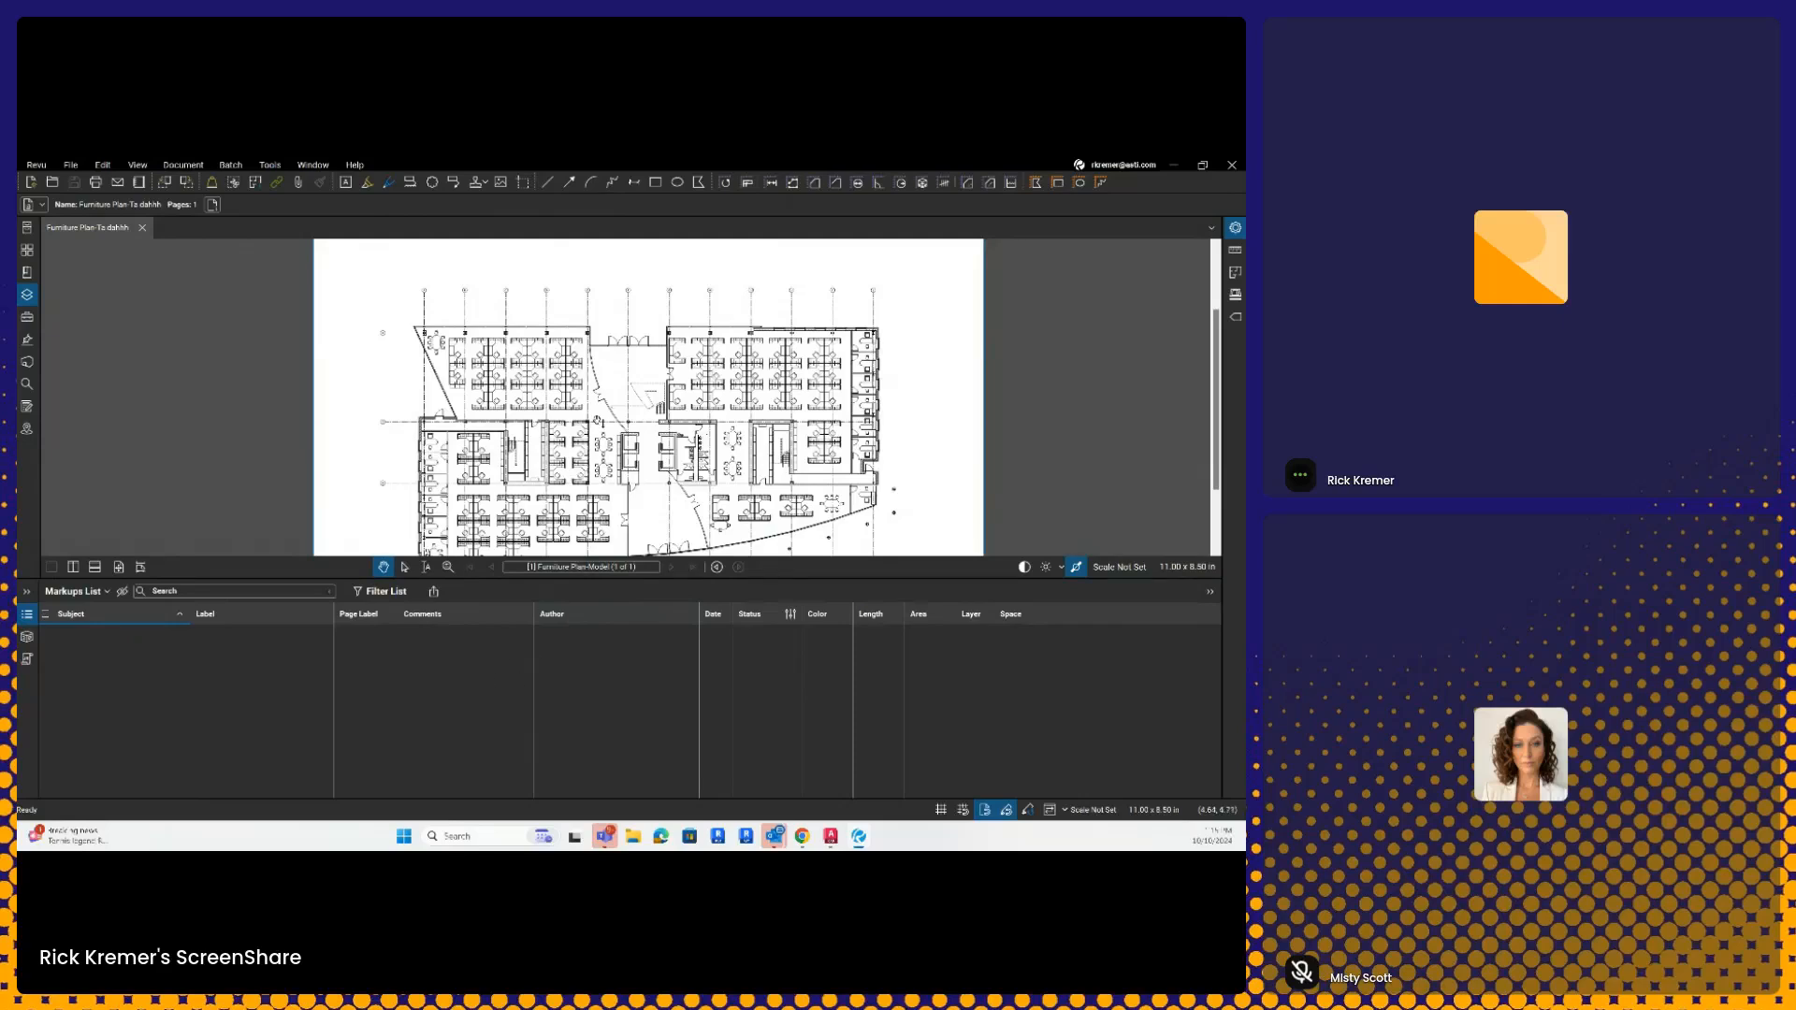
- Shrink the Markups List, then zoom in on the flattened plan title and back out to the full page
scroll(599, 438, down, 1)
drag(582, 578, 586, 749)
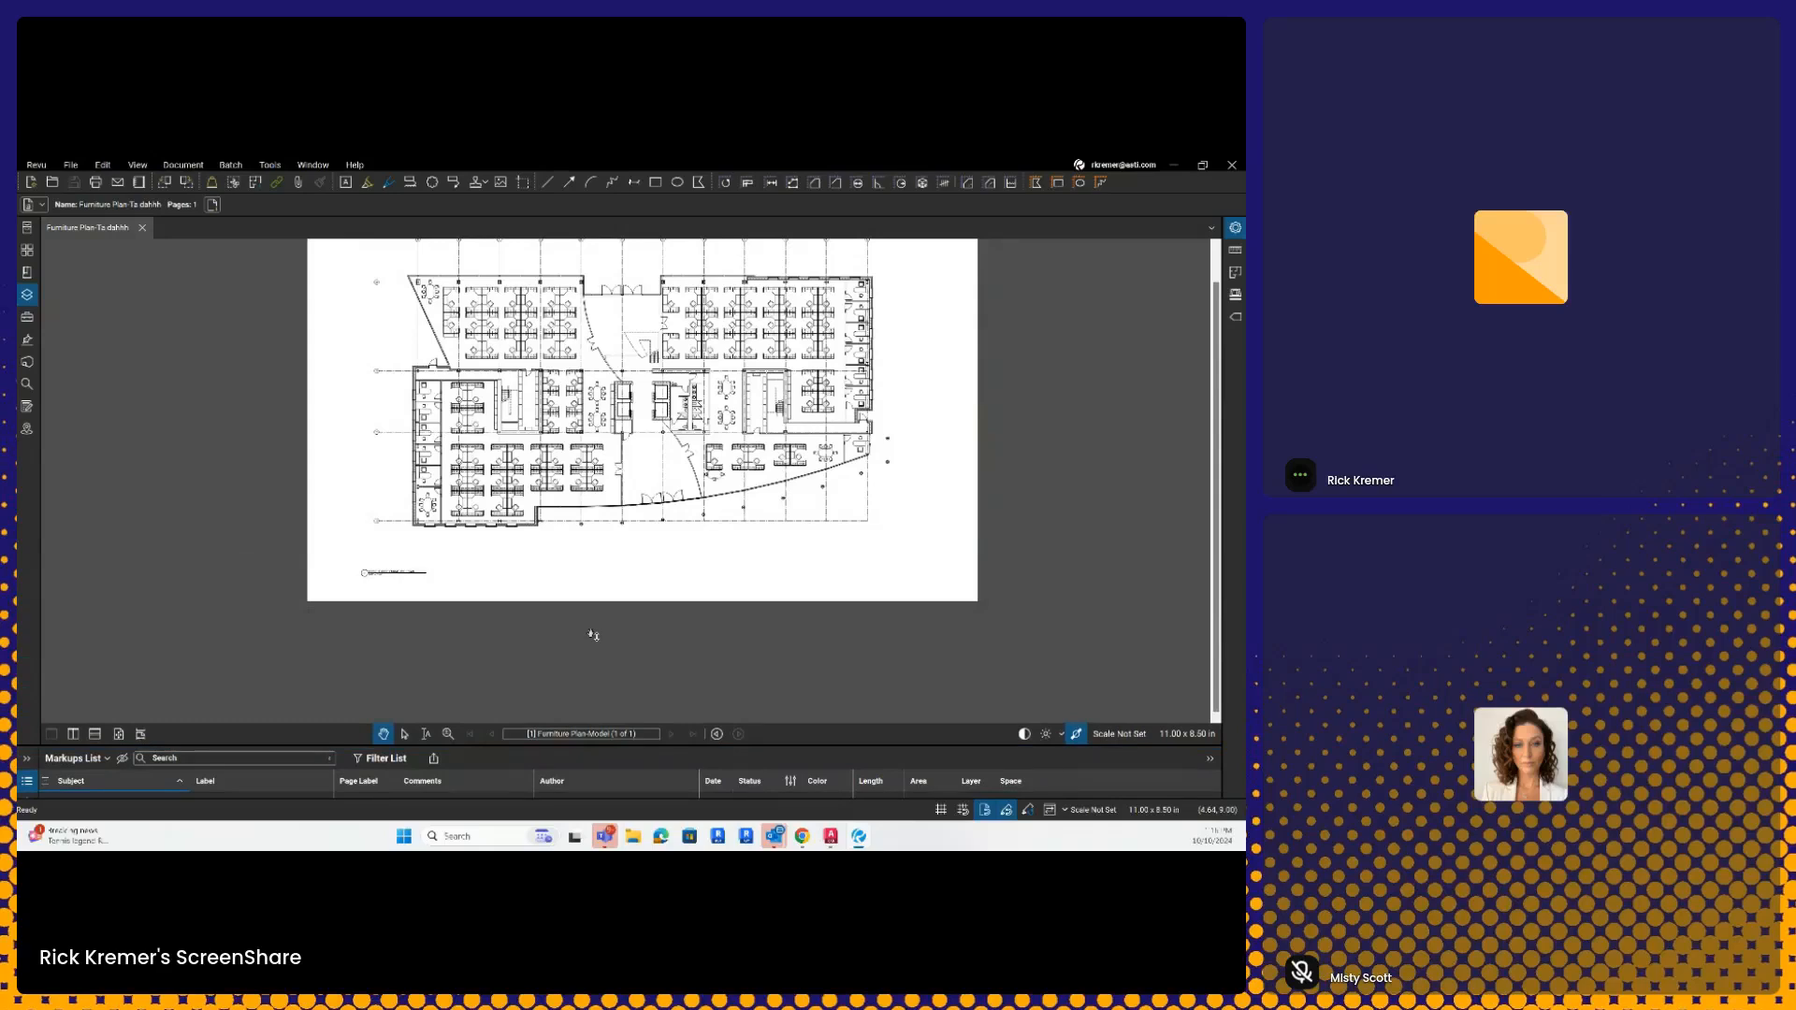
key(ctrl)
scroll(379, 592, up, 3)
scroll(379, 592, down, 4)
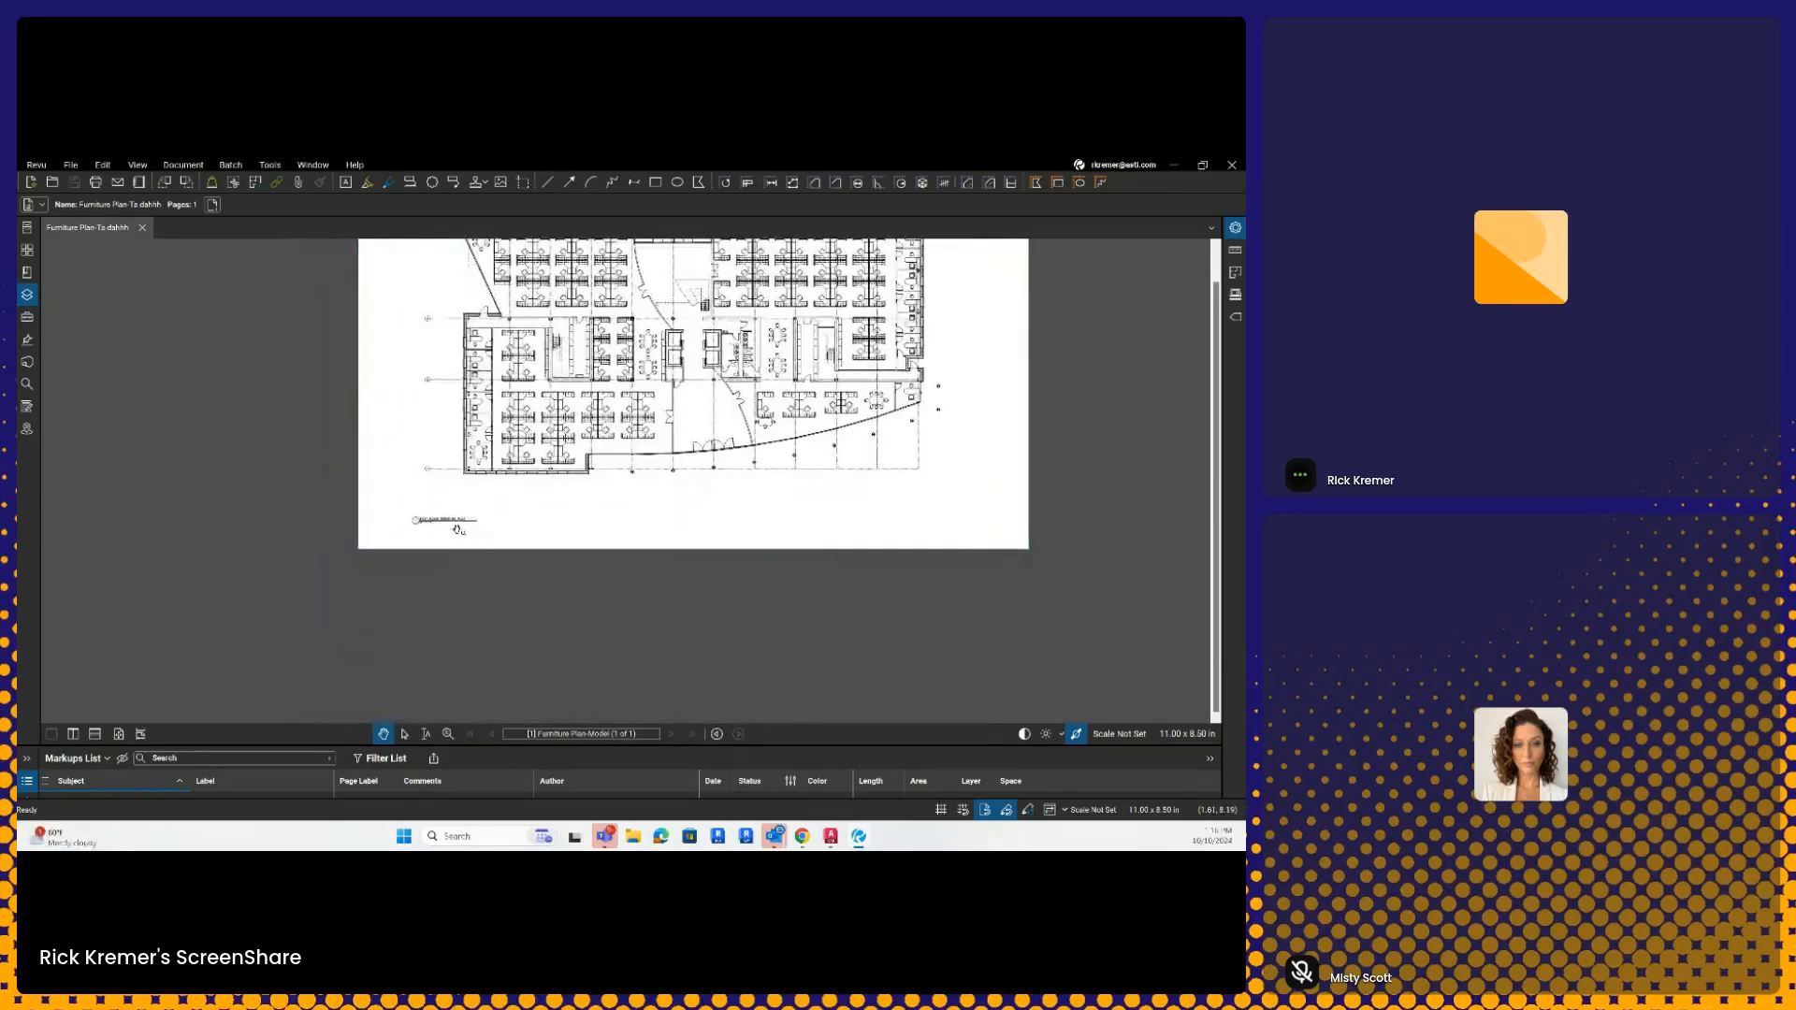
scroll(435, 530, up, 5)
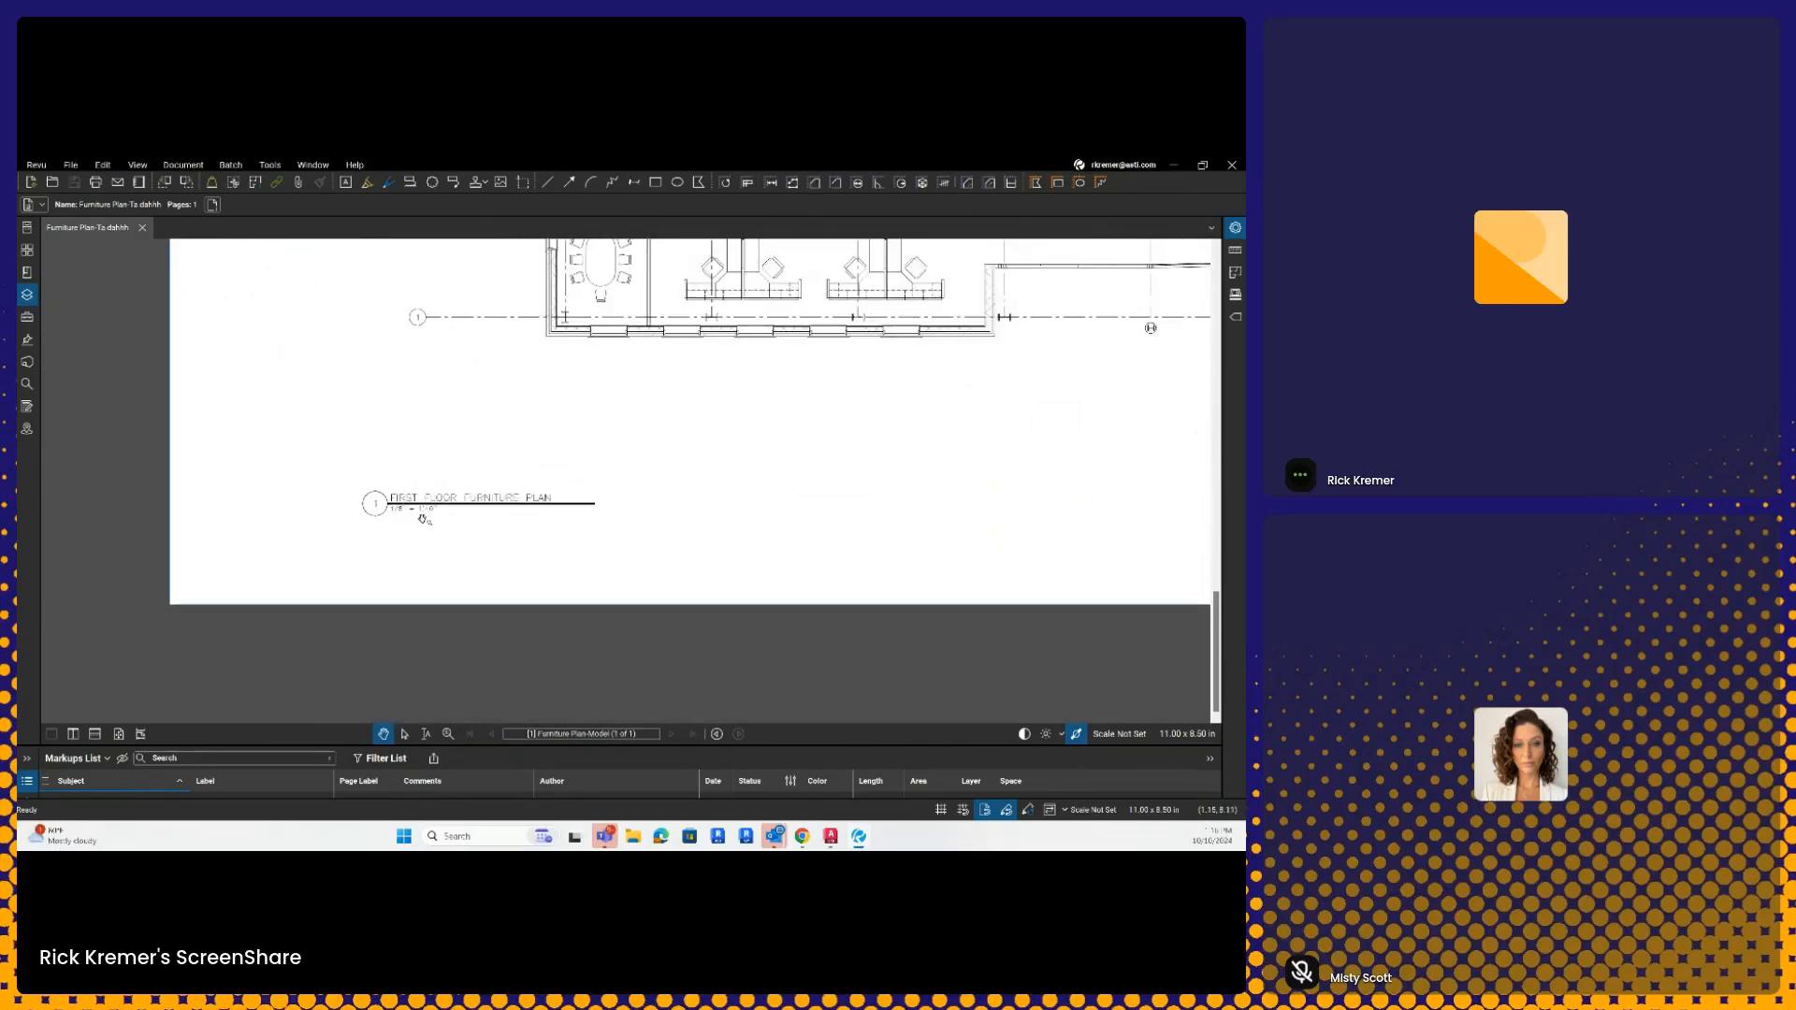
scroll(421, 519, down, 5)
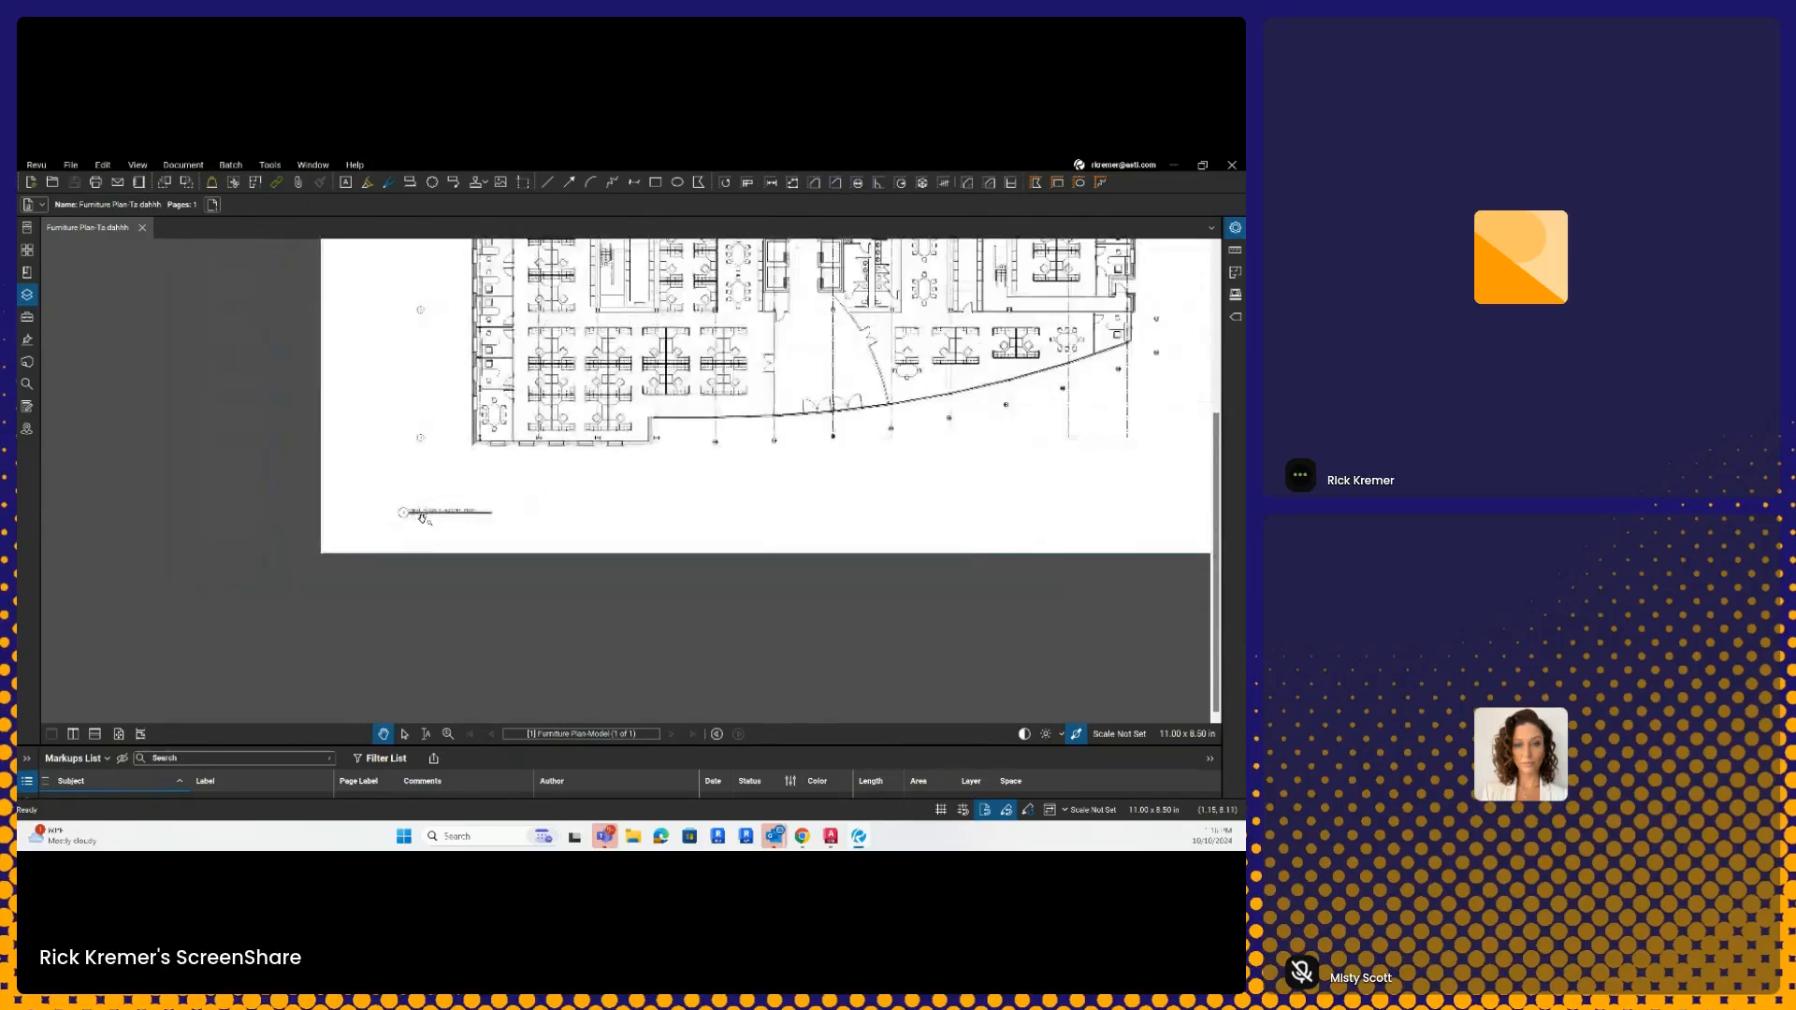
drag(564, 515, 552, 562)
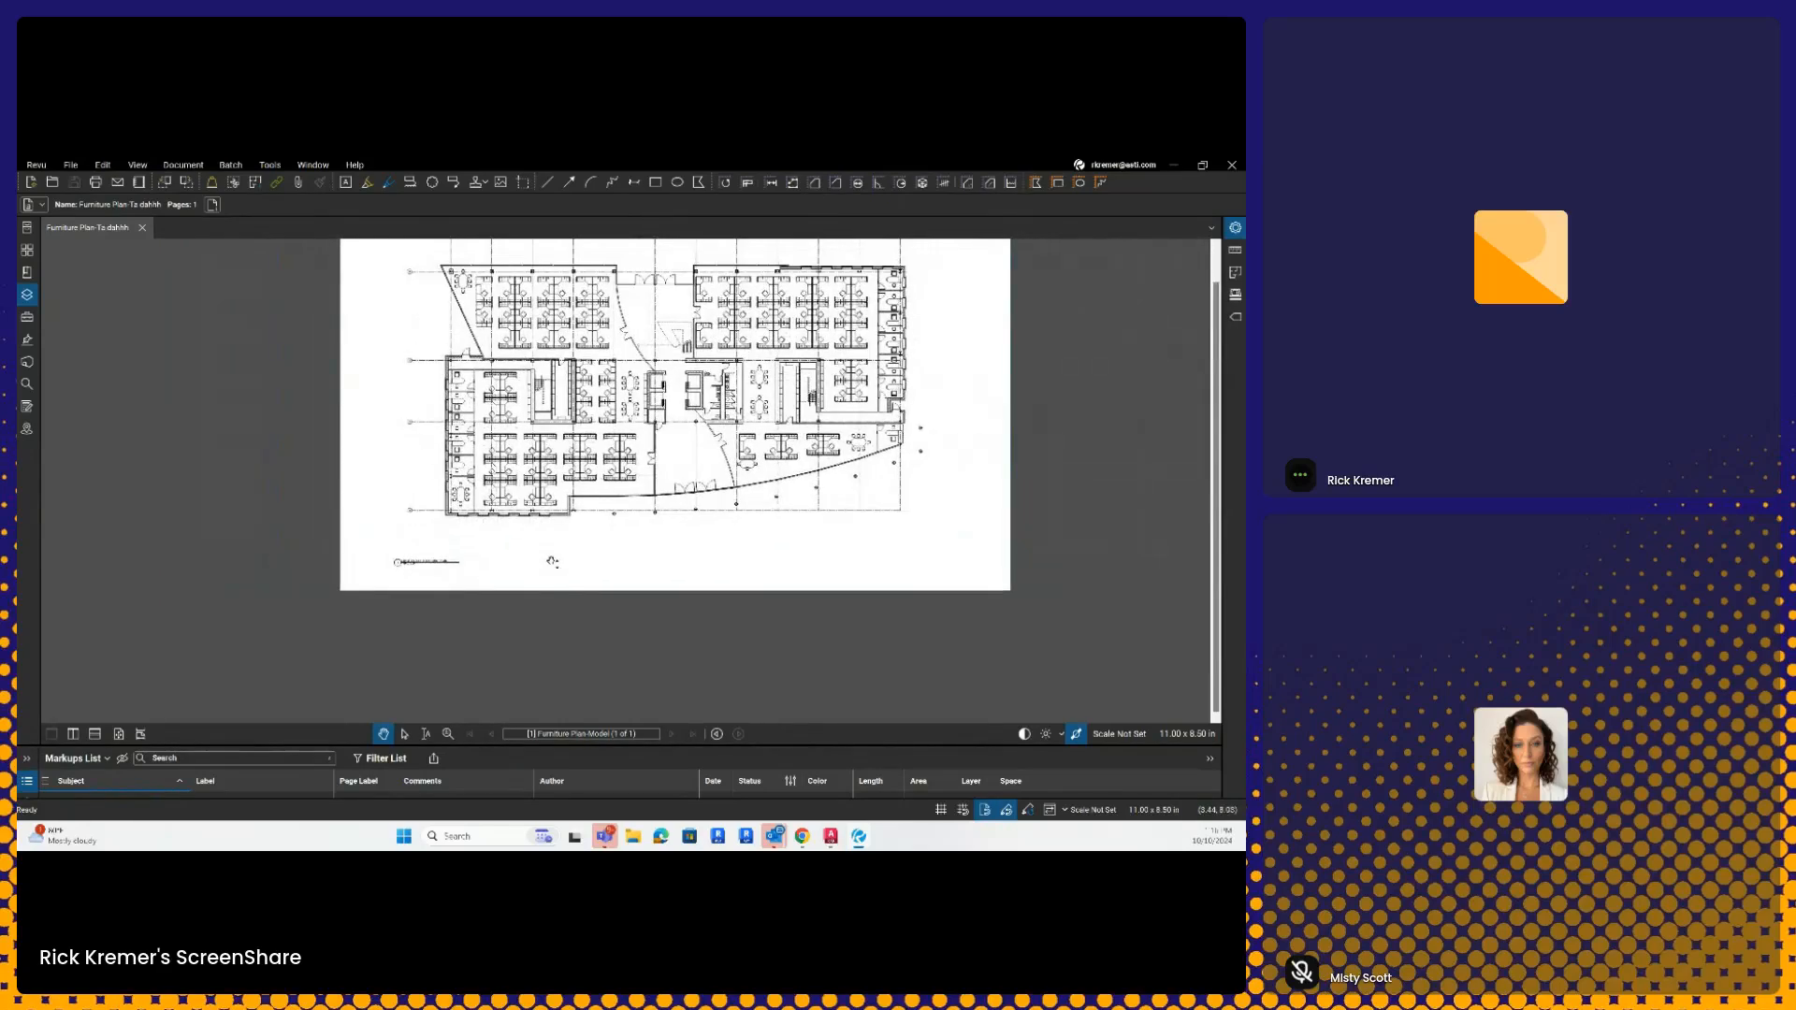
scroll(552, 562, up, 1)
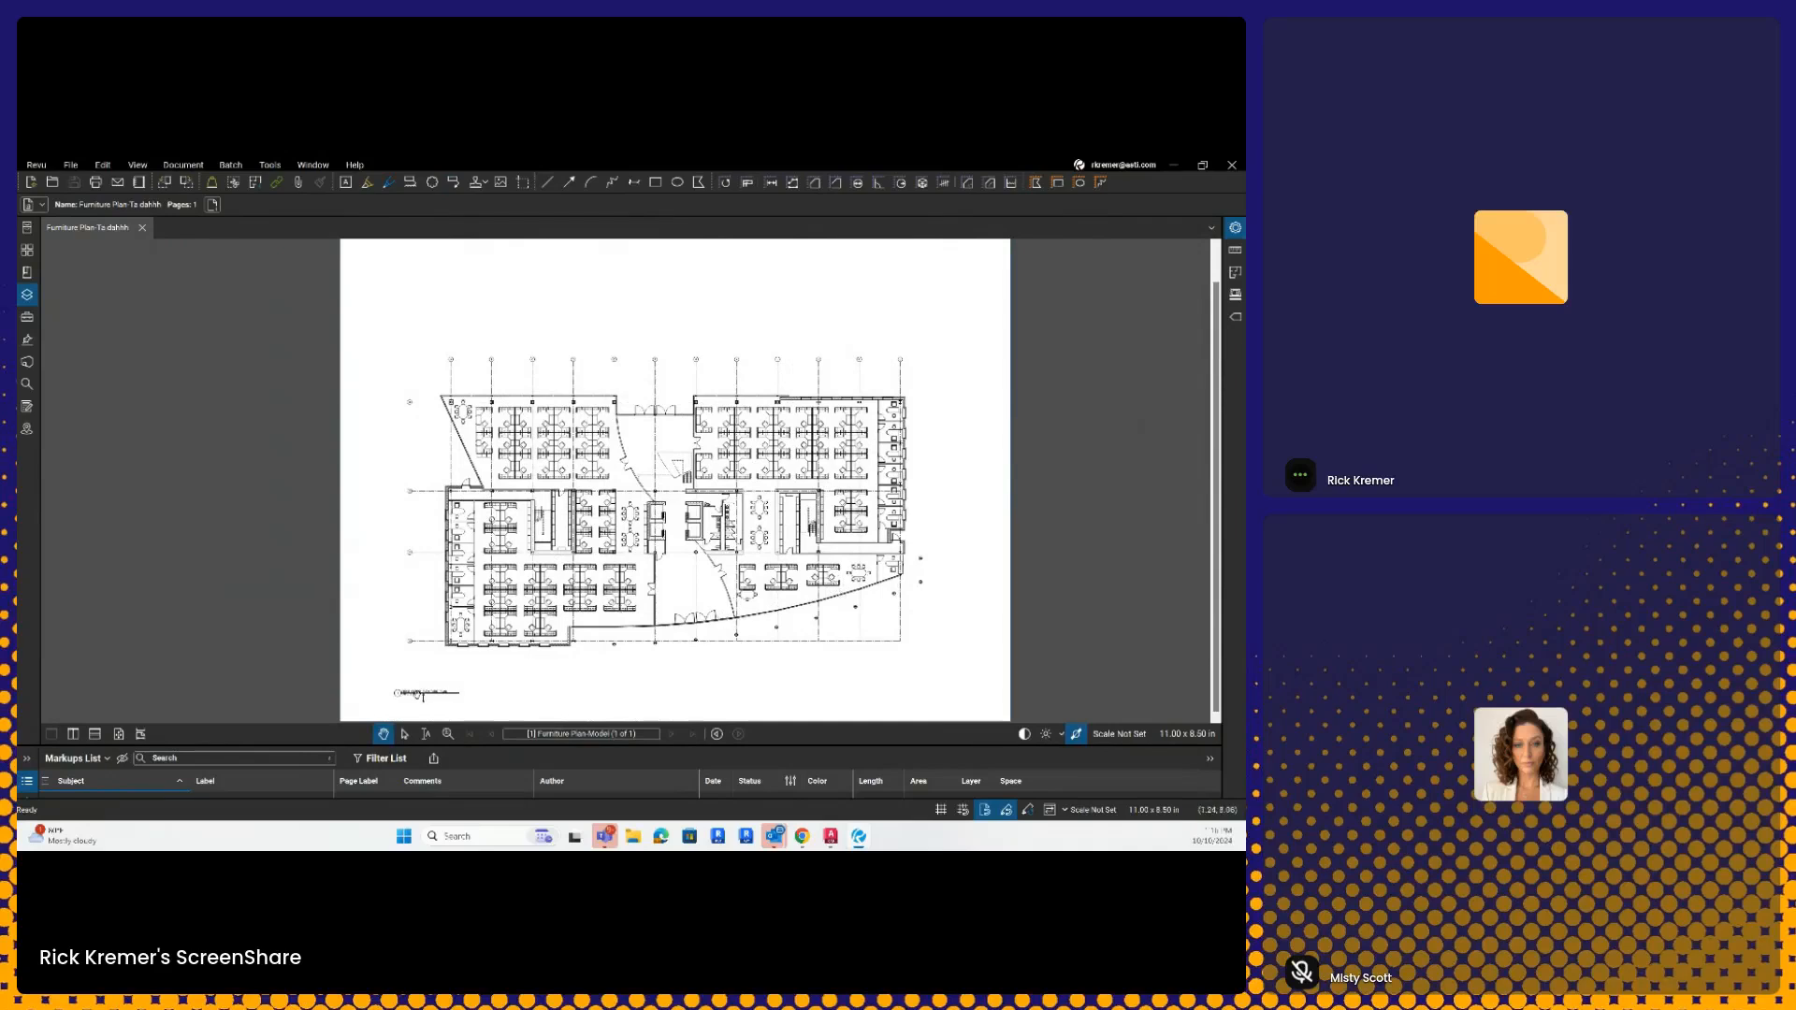
- Apply a 1/8" = 1'-0" page scale with measurement precision 1 to the furniture plan
click(1105, 735)
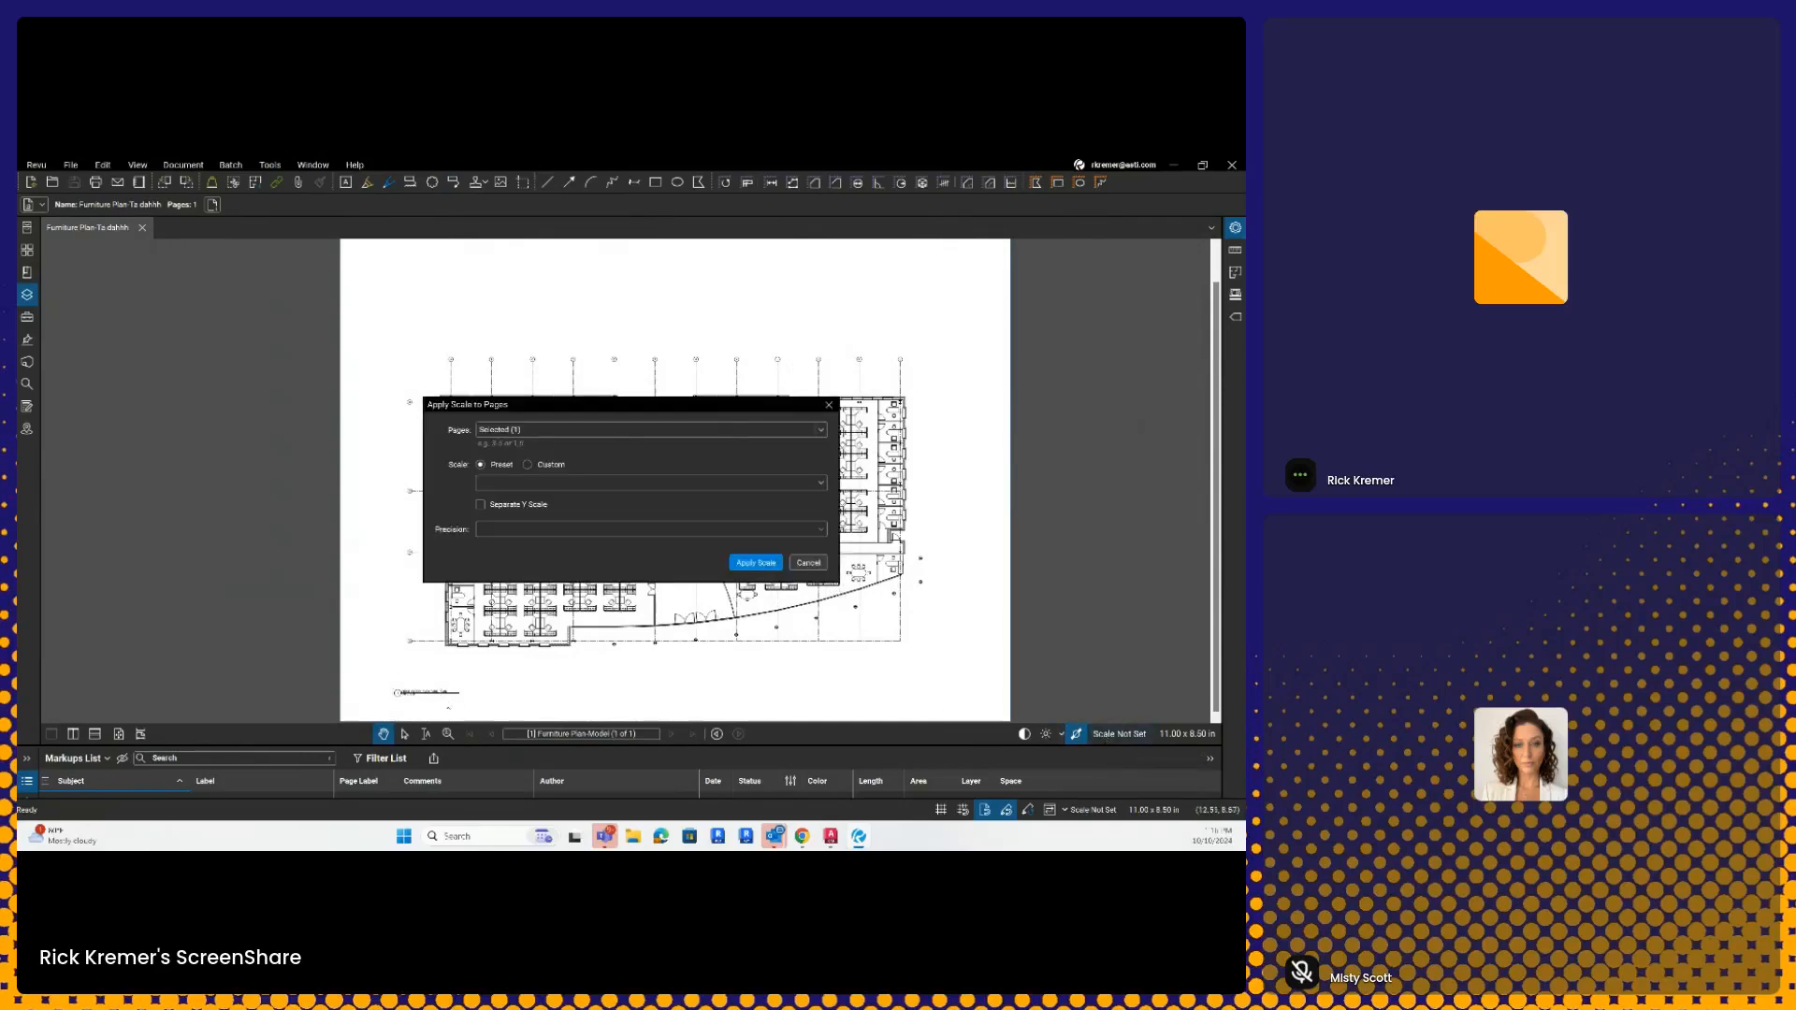
click(516, 483)
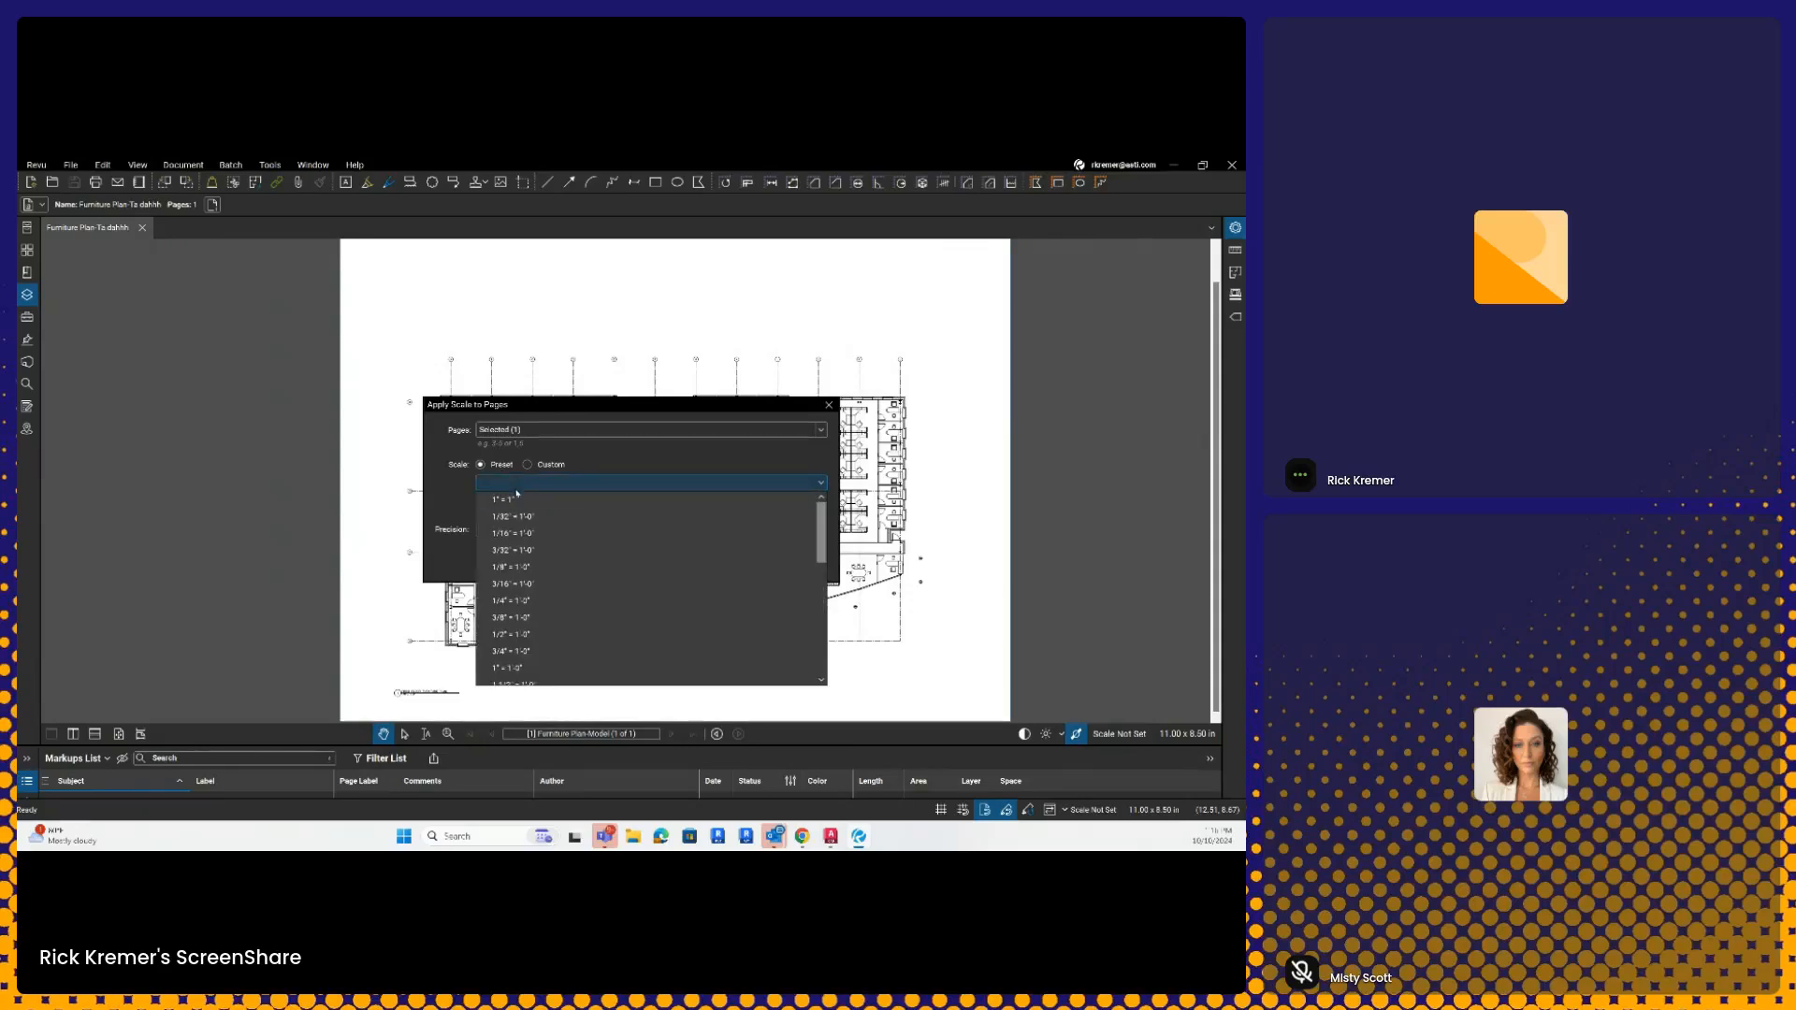
scroll(526, 568, down, 1)
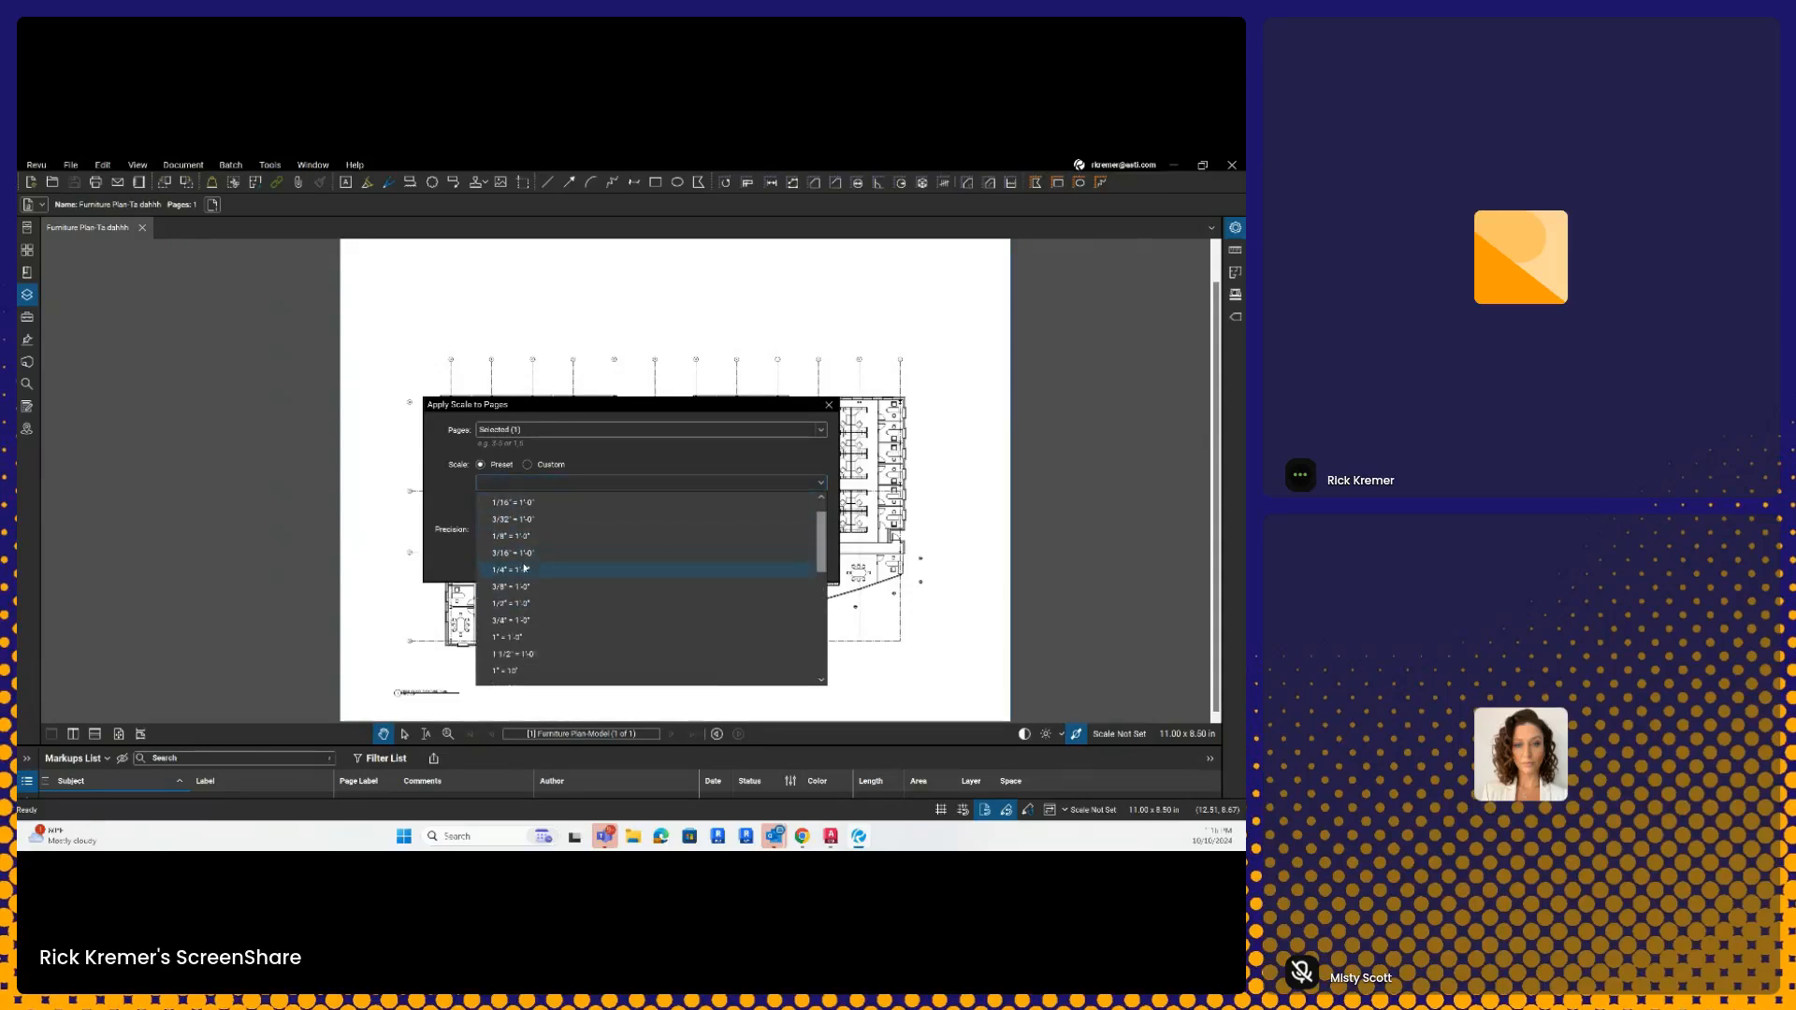
scroll(525, 568, up, 1)
key(ctrl)
key(ctrl)
key(ctrl)
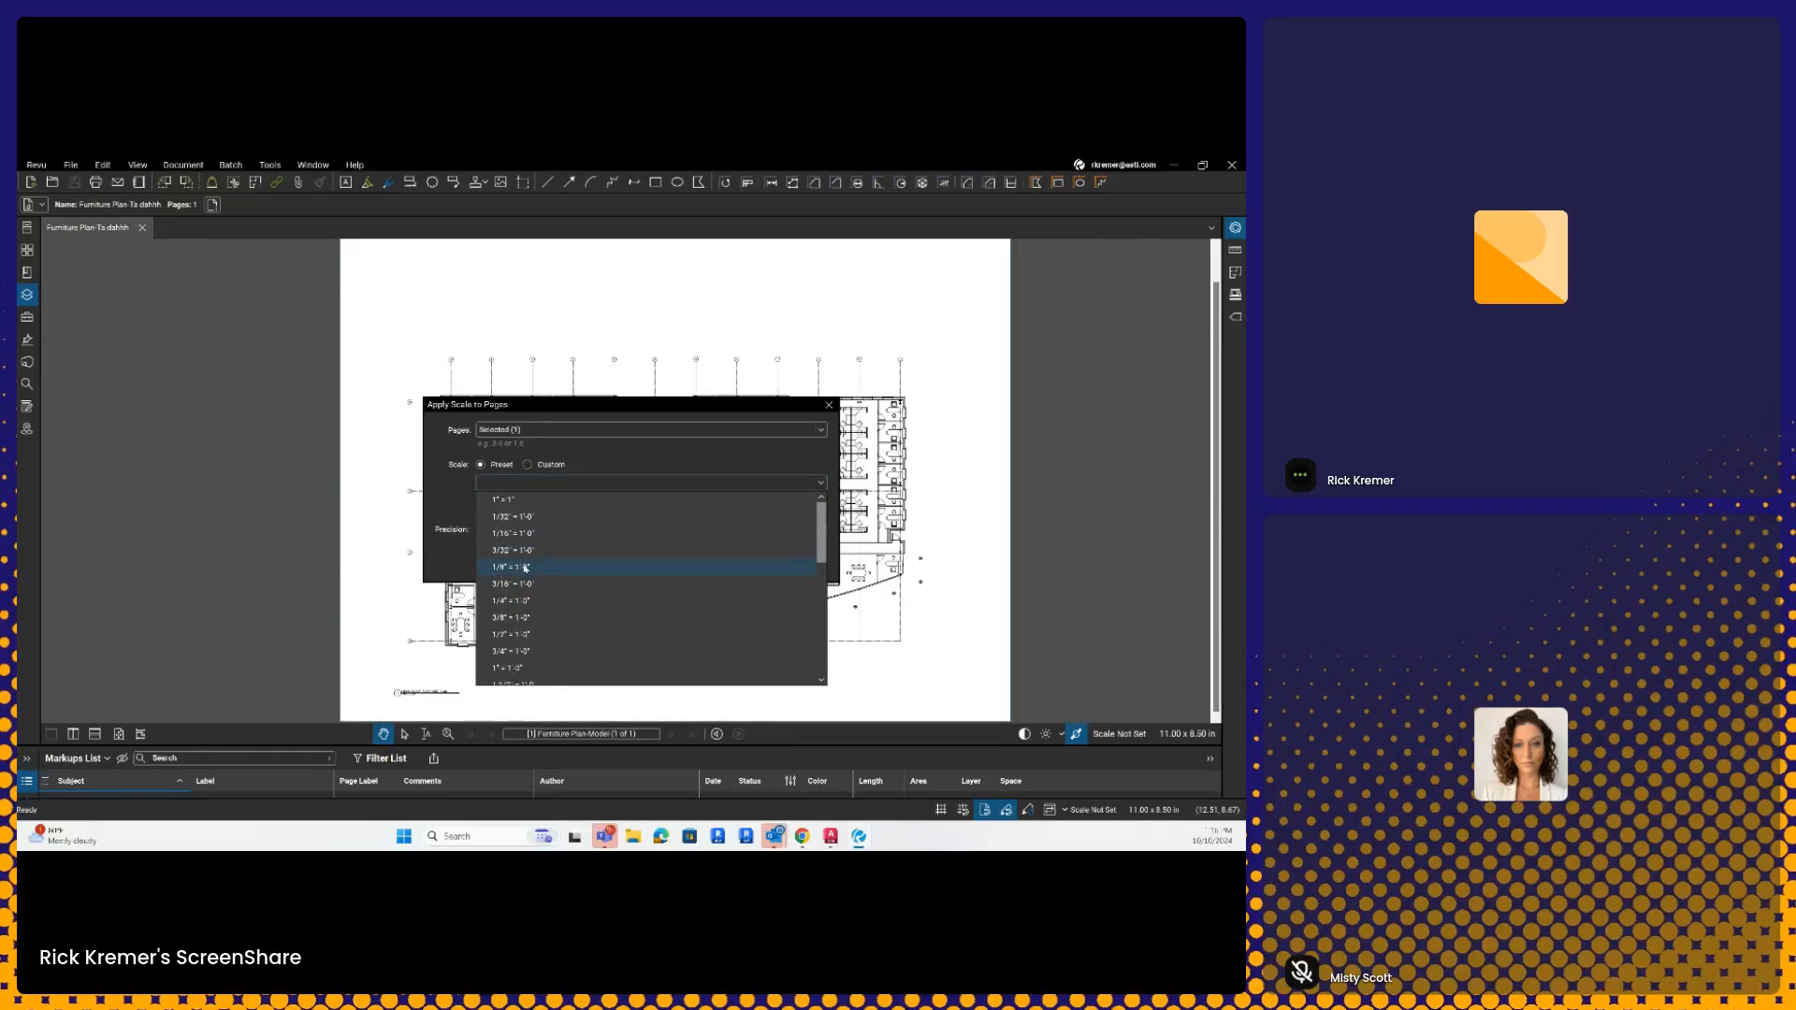
click(525, 568)
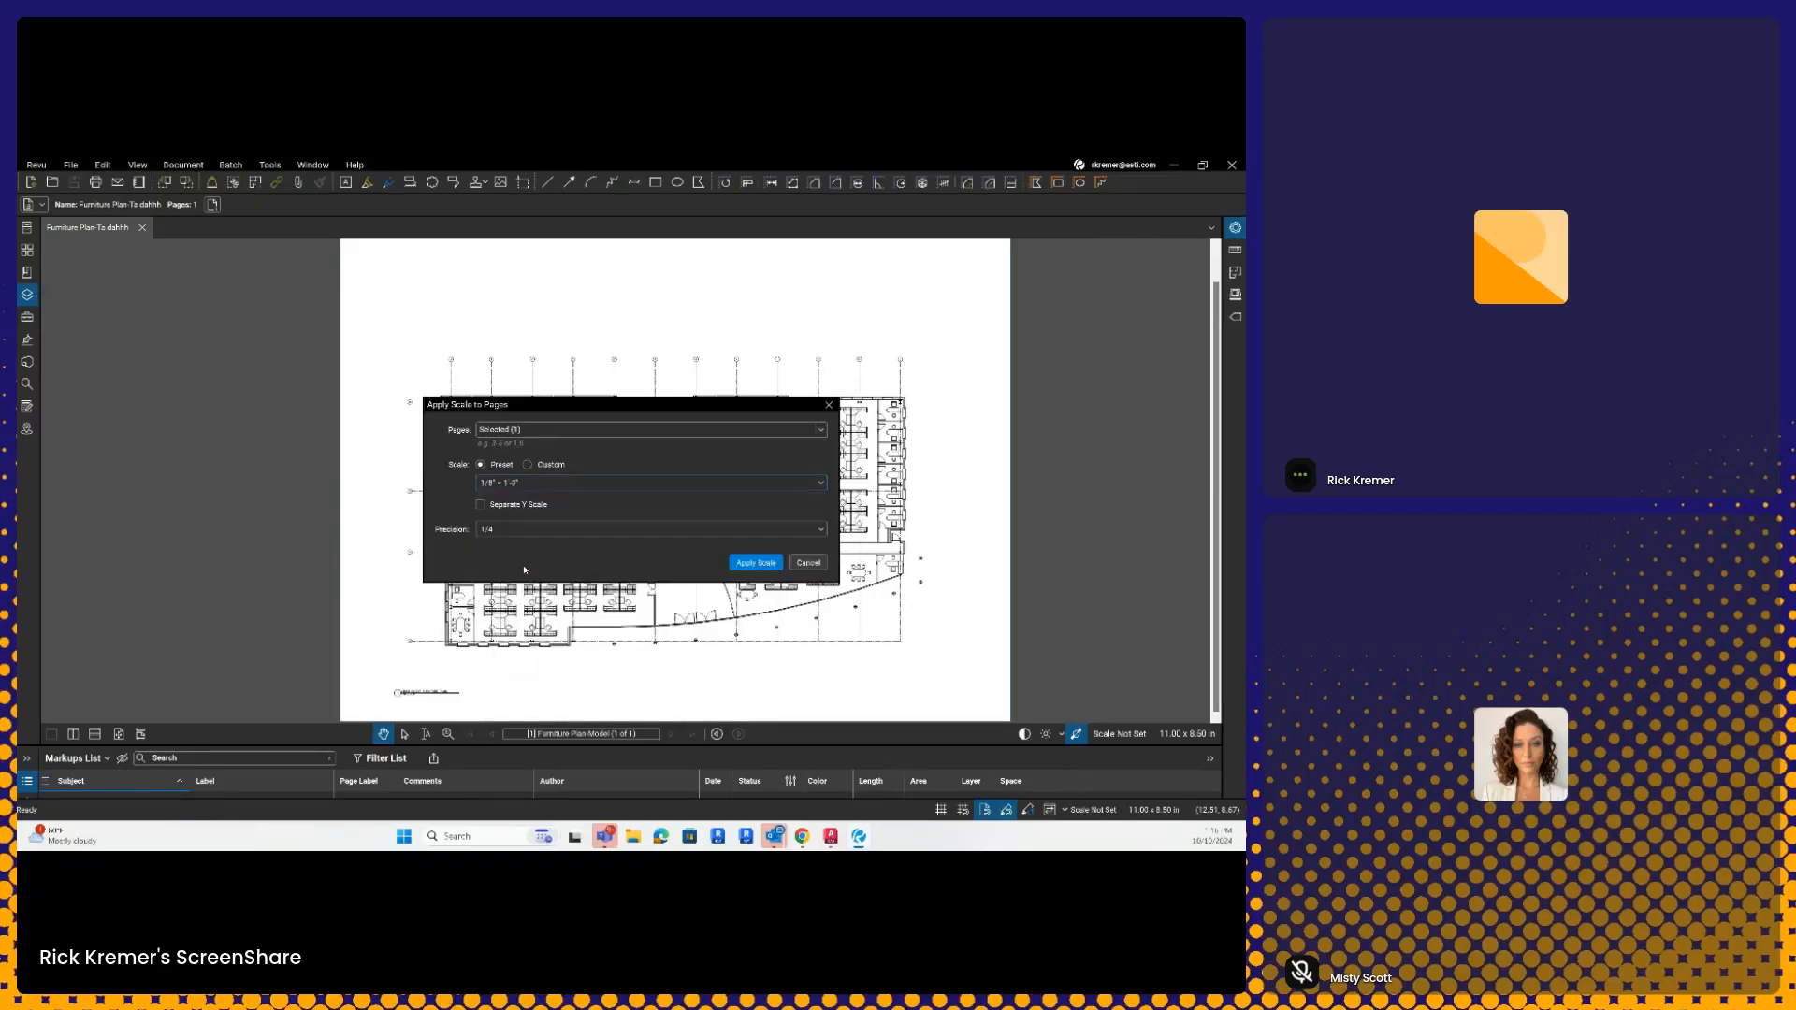
key(ctrl)
click(545, 530)
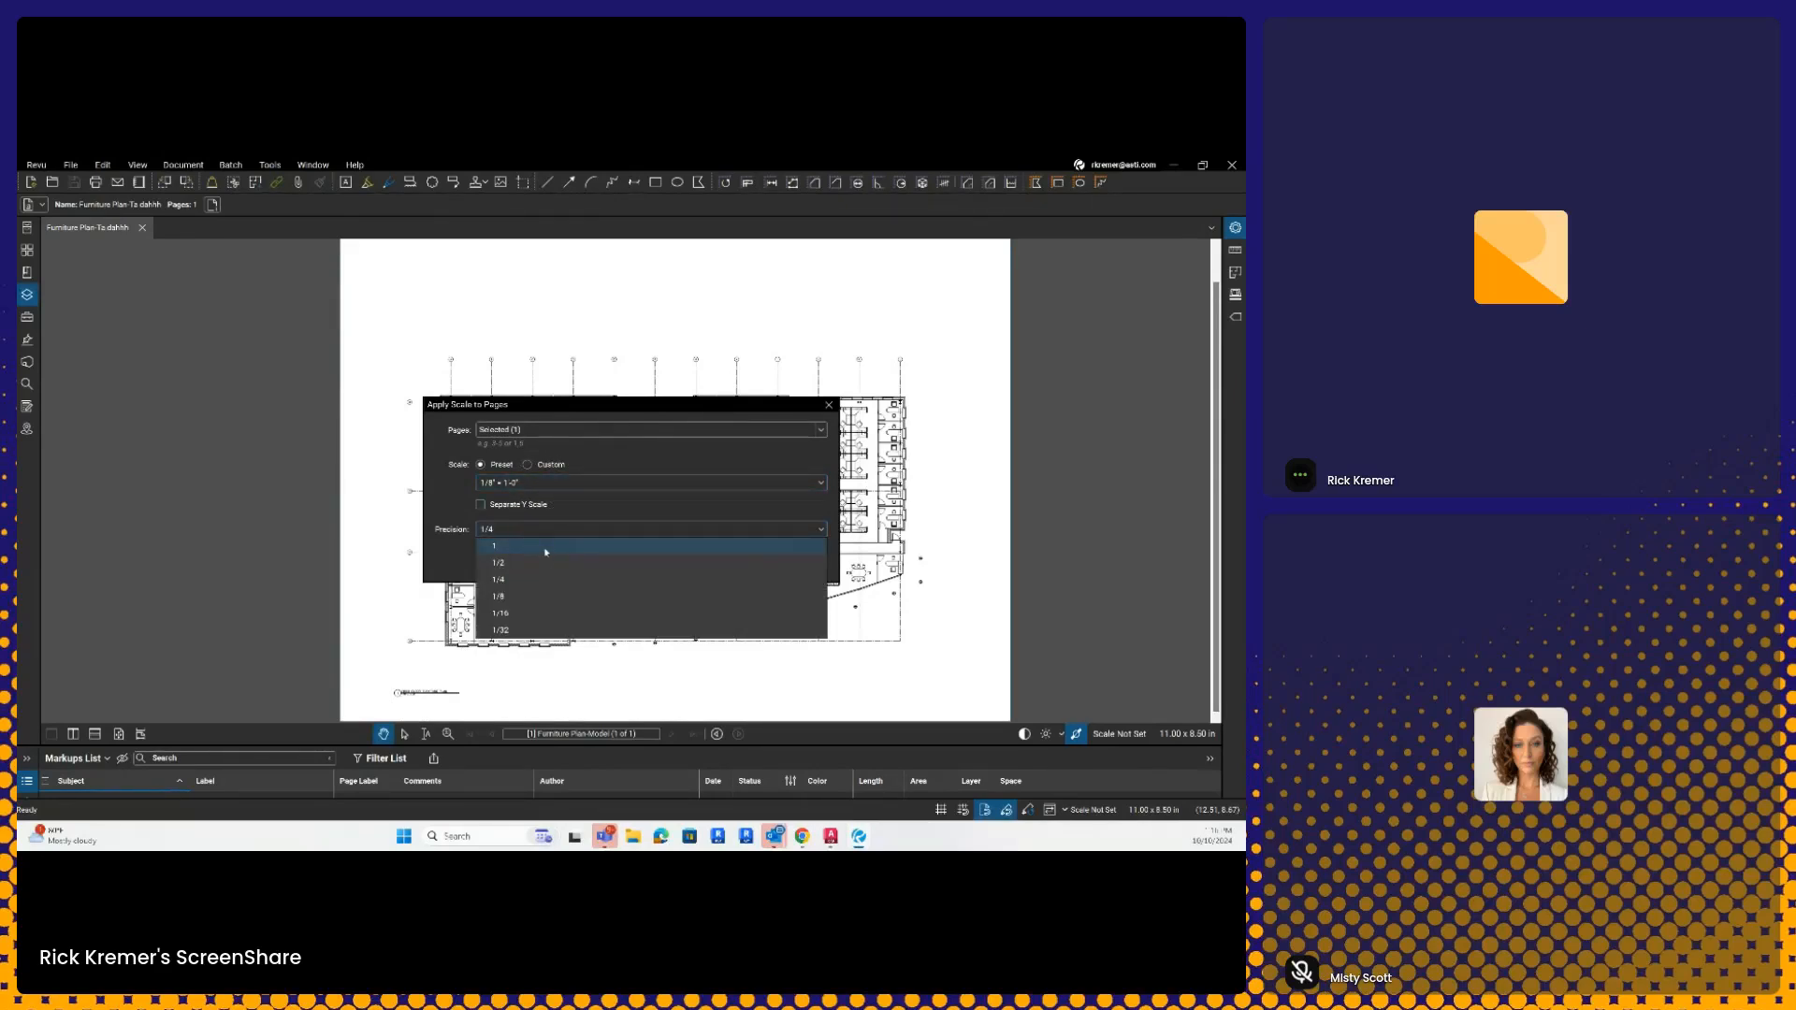
key(ctrl)
key(ctrl)
click(545, 550)
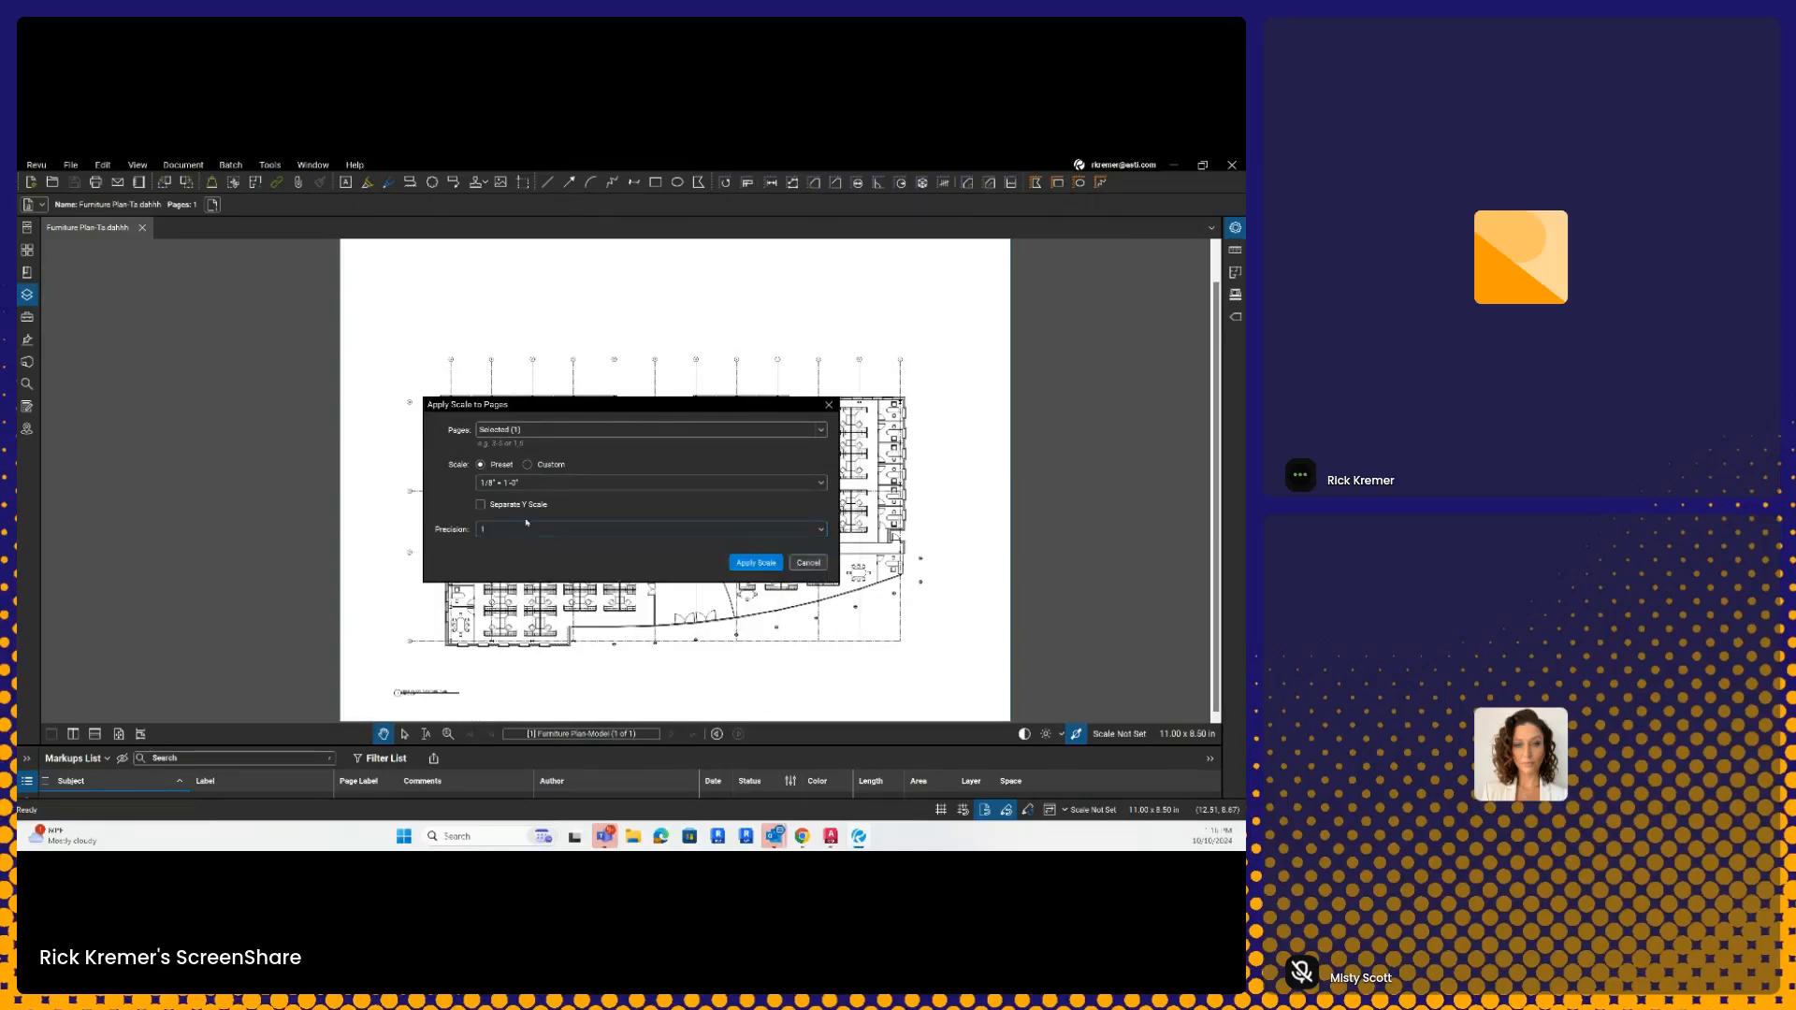
click(739, 563)
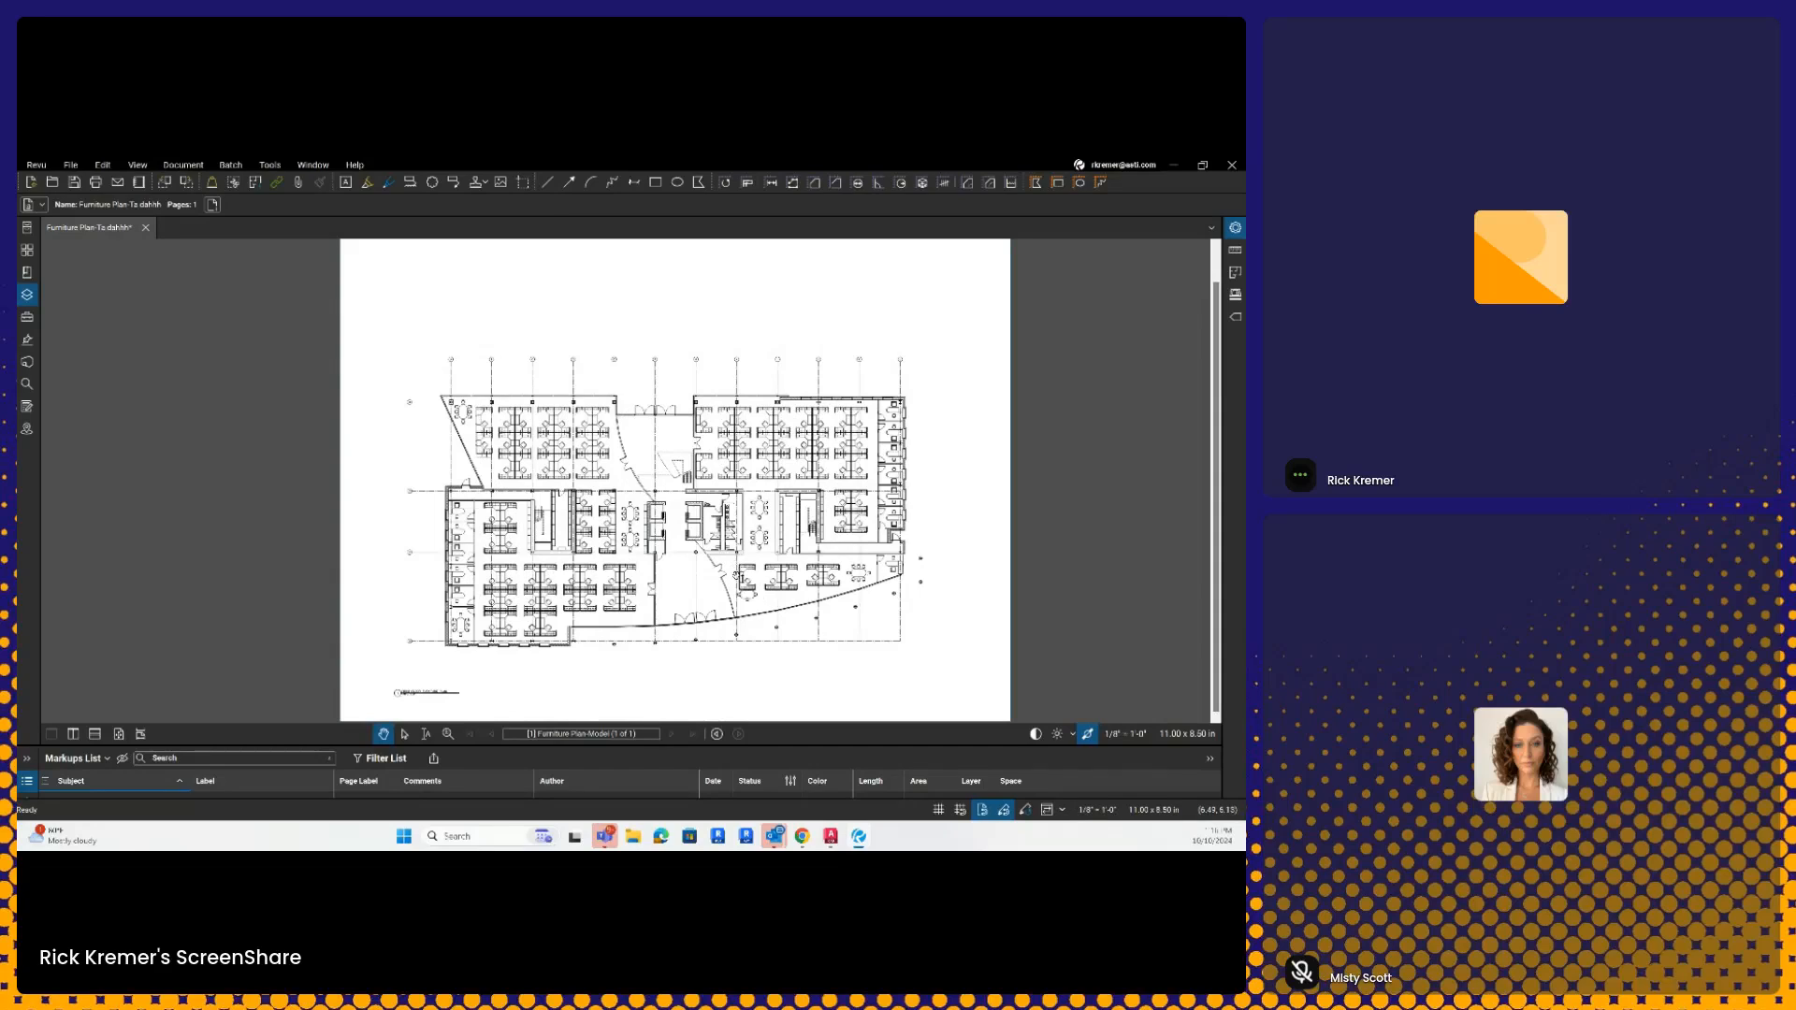
- Zoom in on the cubicle workstations beside the left-hand offices, with the layer list closed
drag(500, 572, 502, 567)
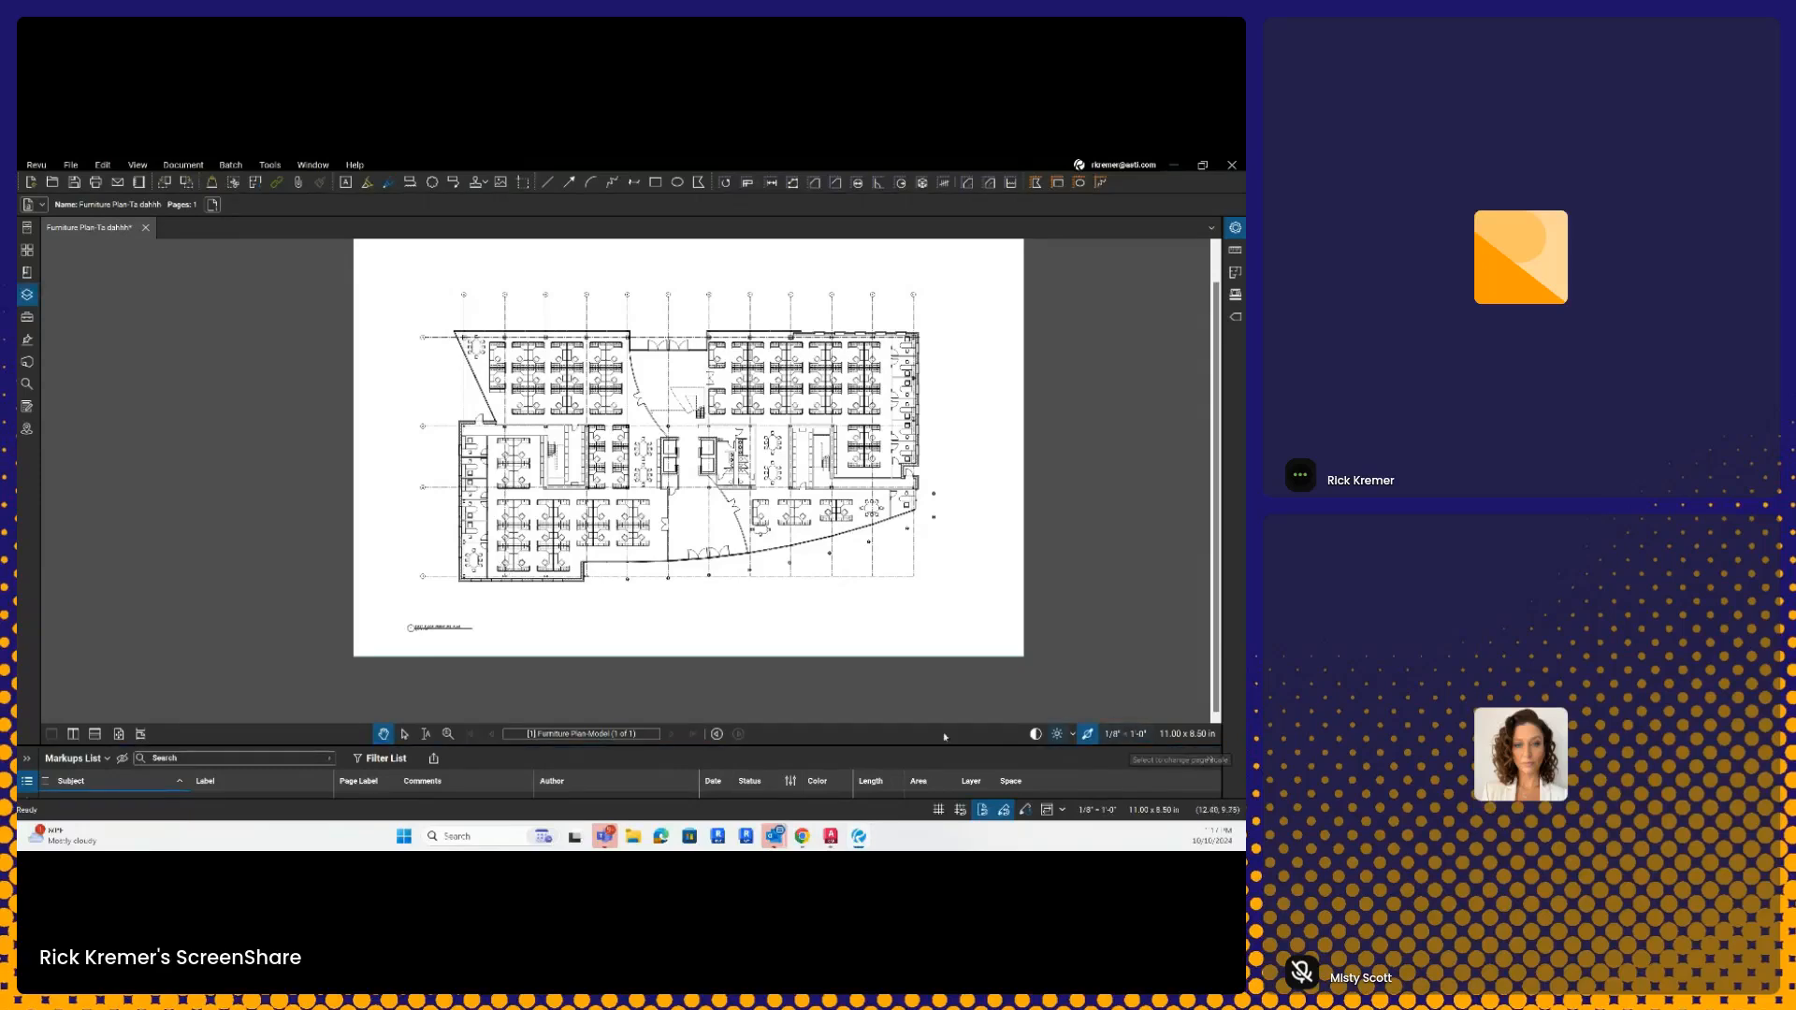
key(ctrl)
mouse_move(529, 408)
mouse_down()
mouse_move(517, 464)
mouse_move(573, 579)
mouse_up()
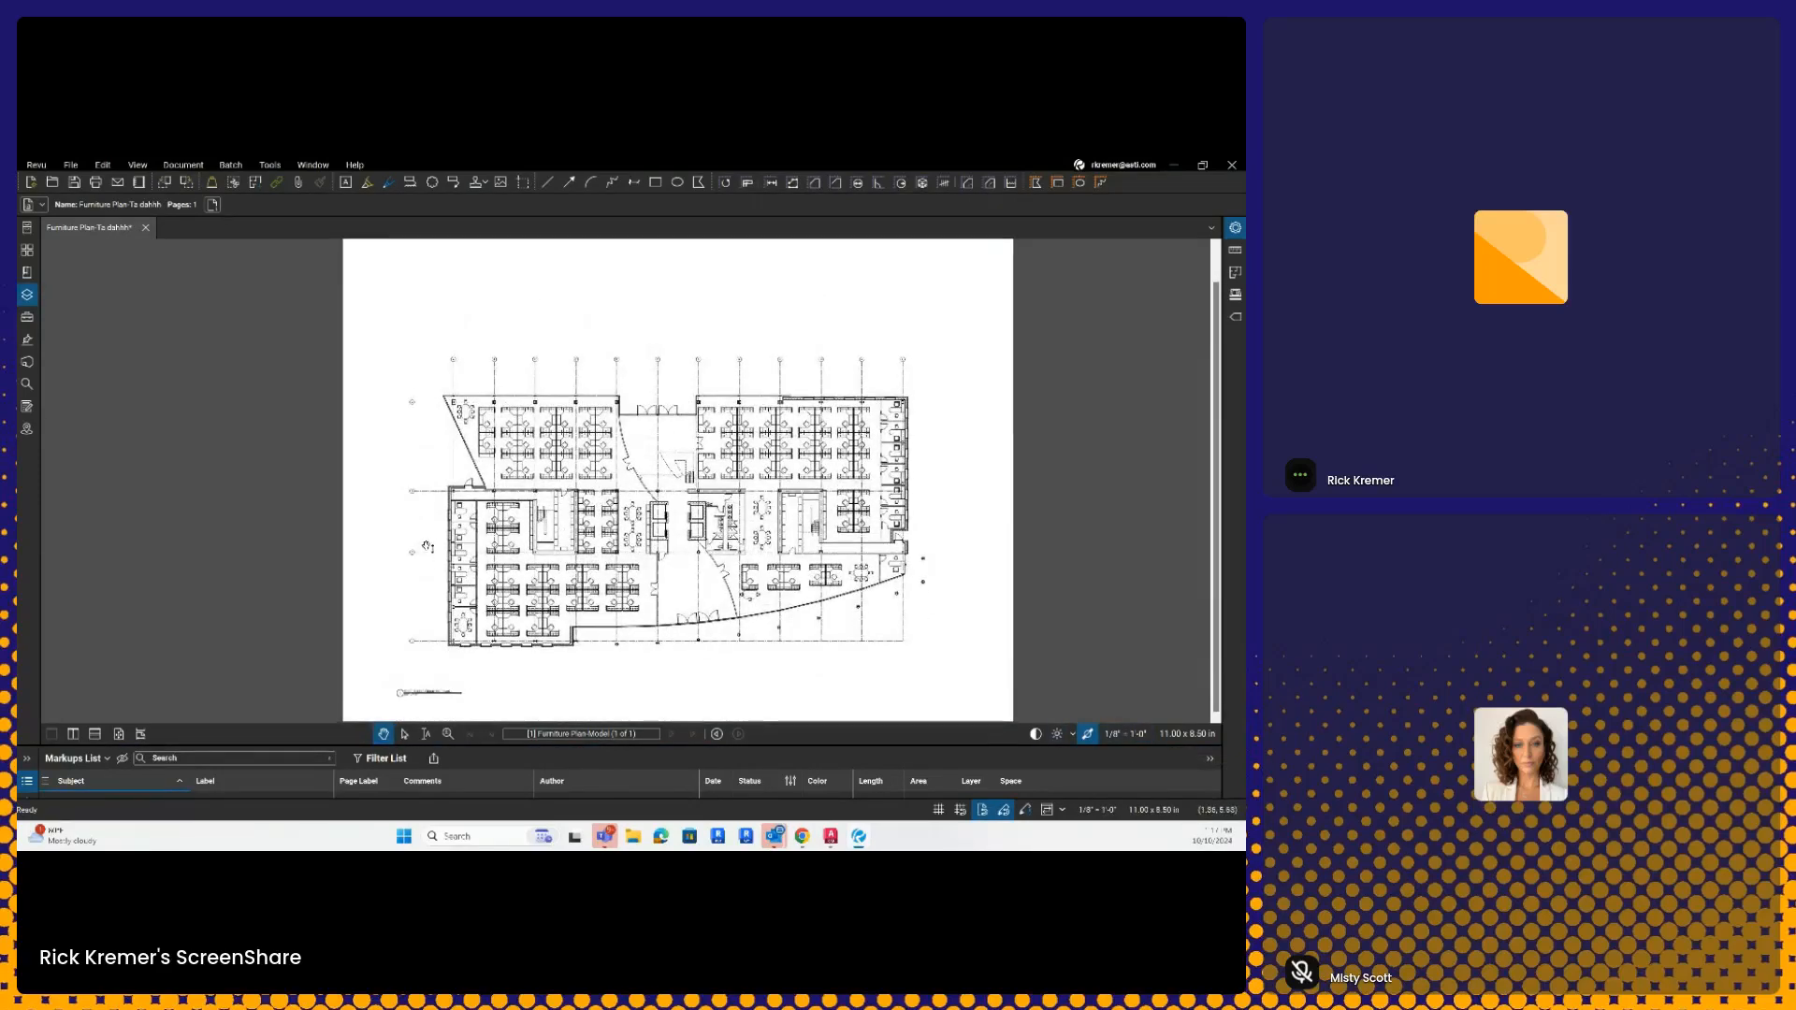
click(27, 296)
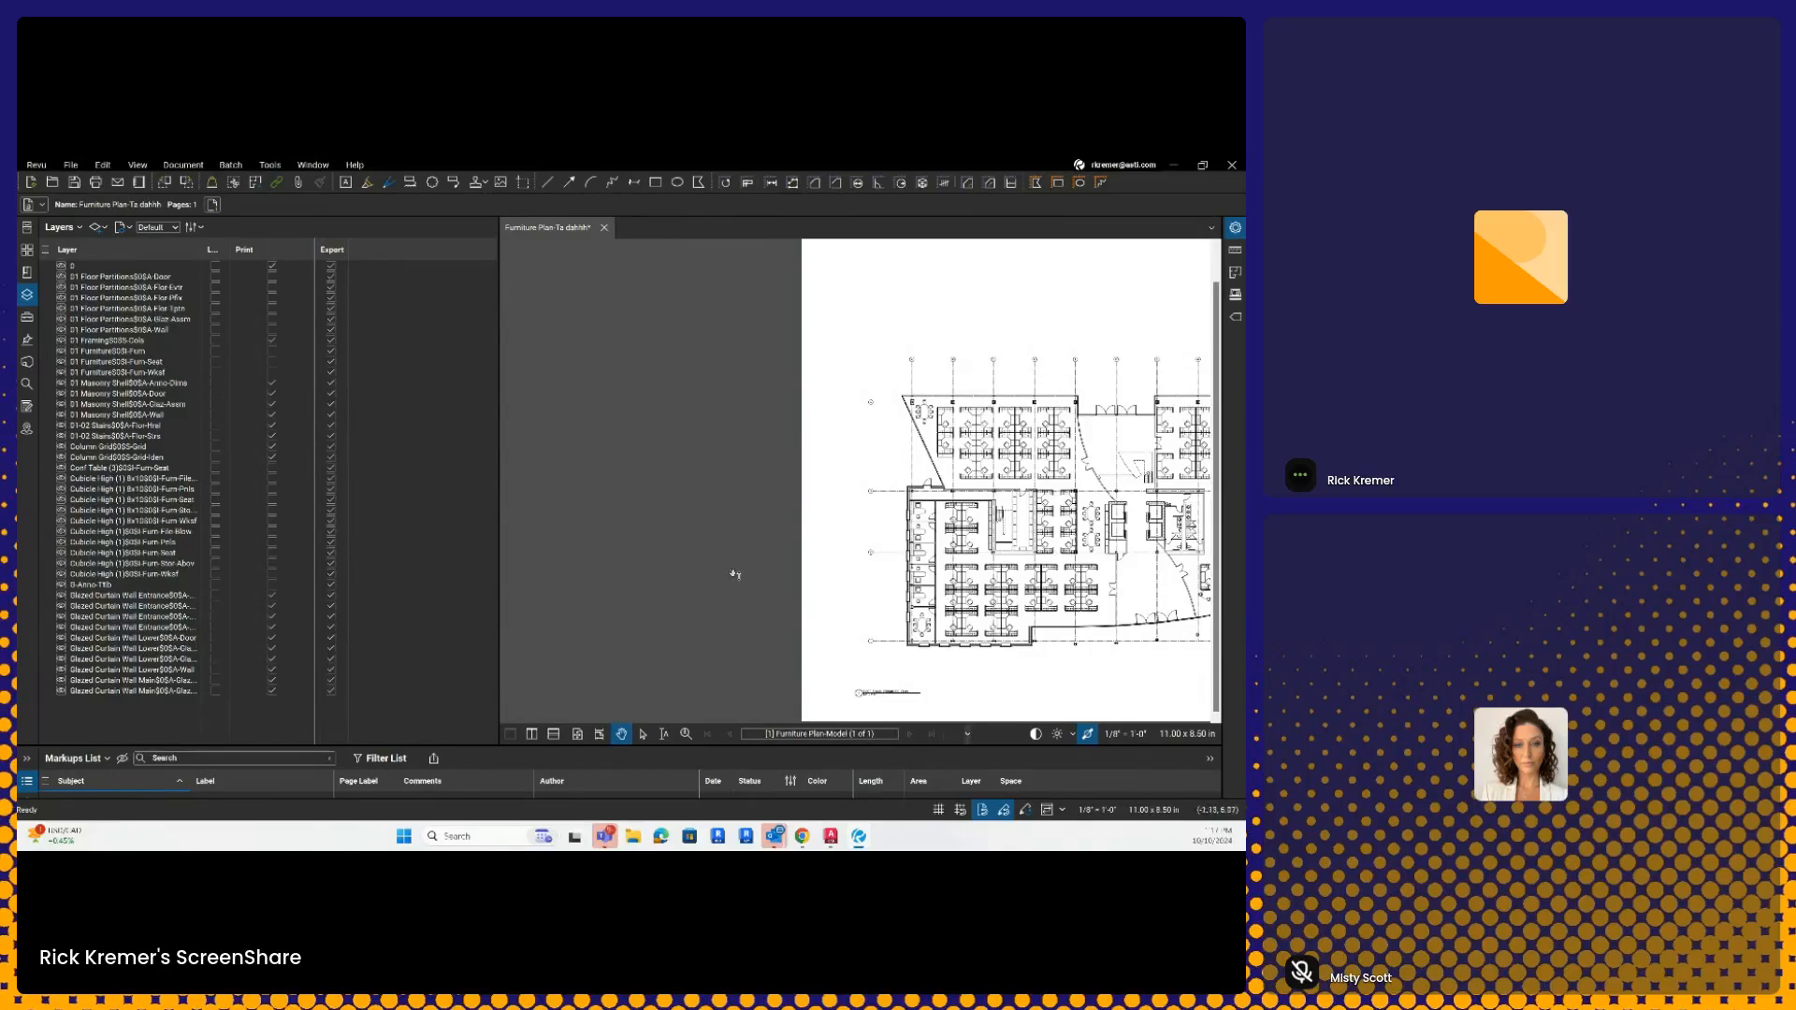
drag(943, 575, 767, 446)
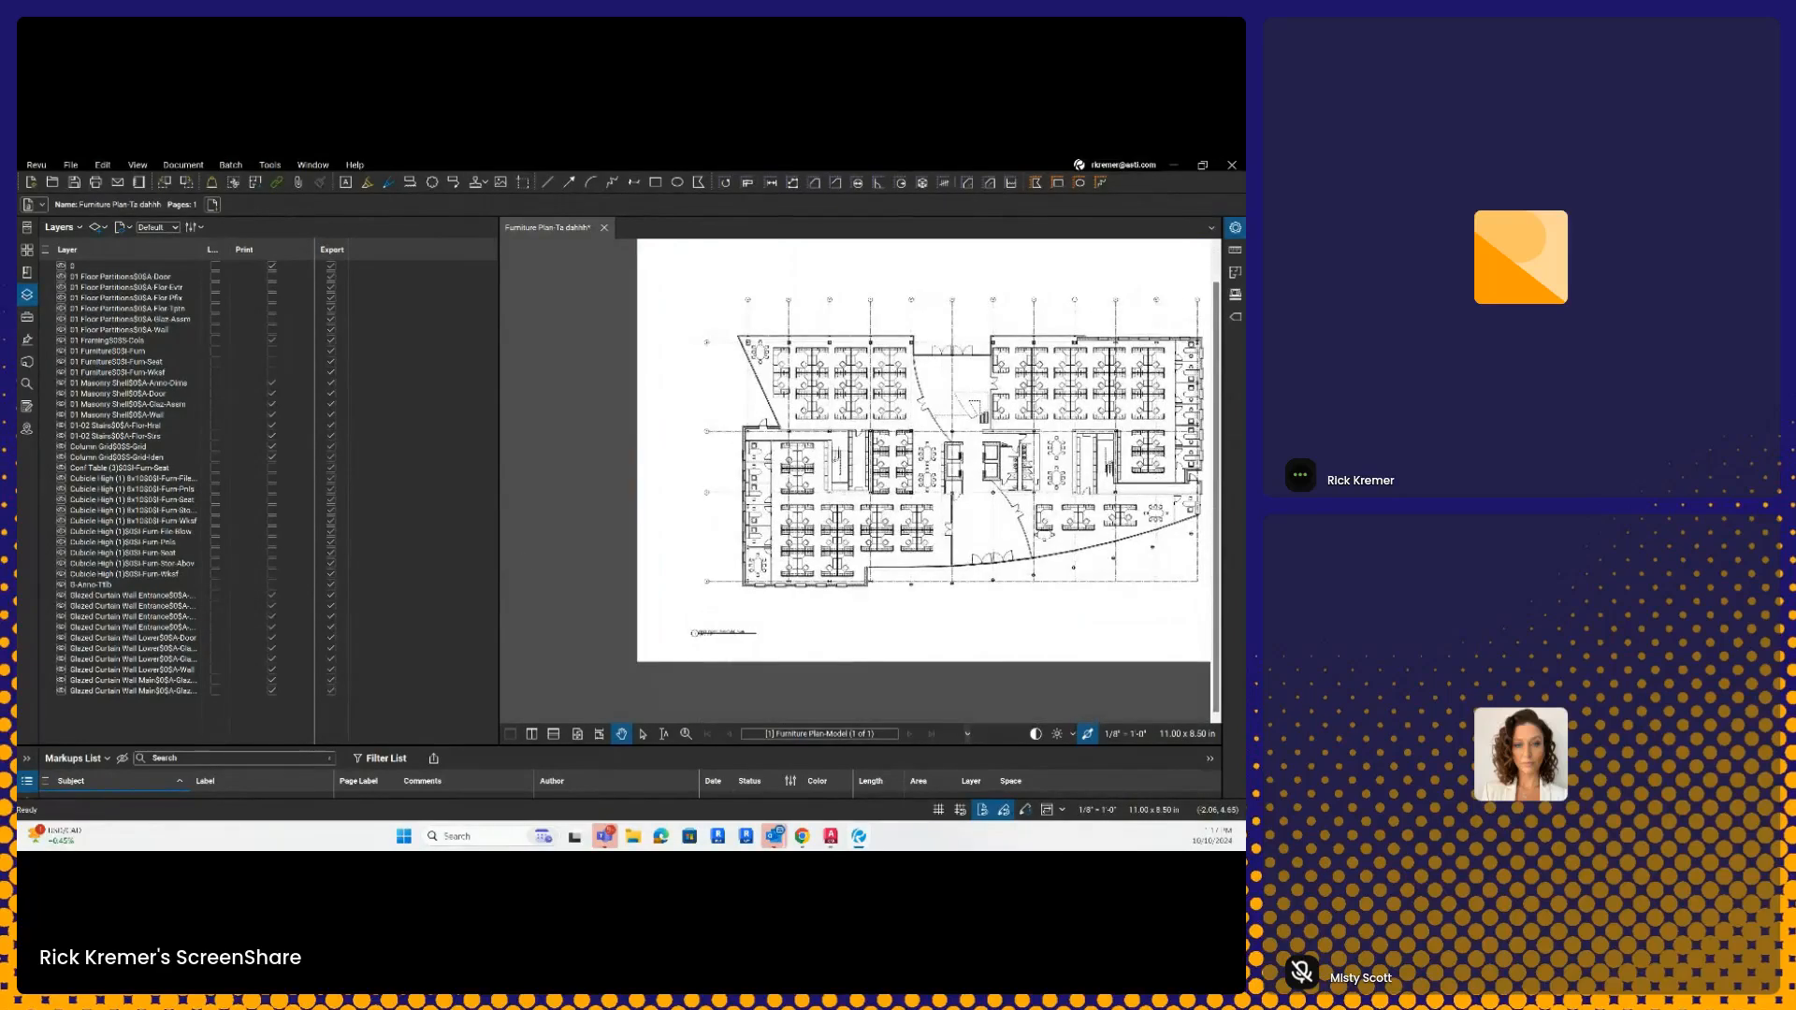
click(27, 296)
drag(440, 549, 497, 481)
scroll(367, 488, up, 3)
scroll(378, 486, up, 2)
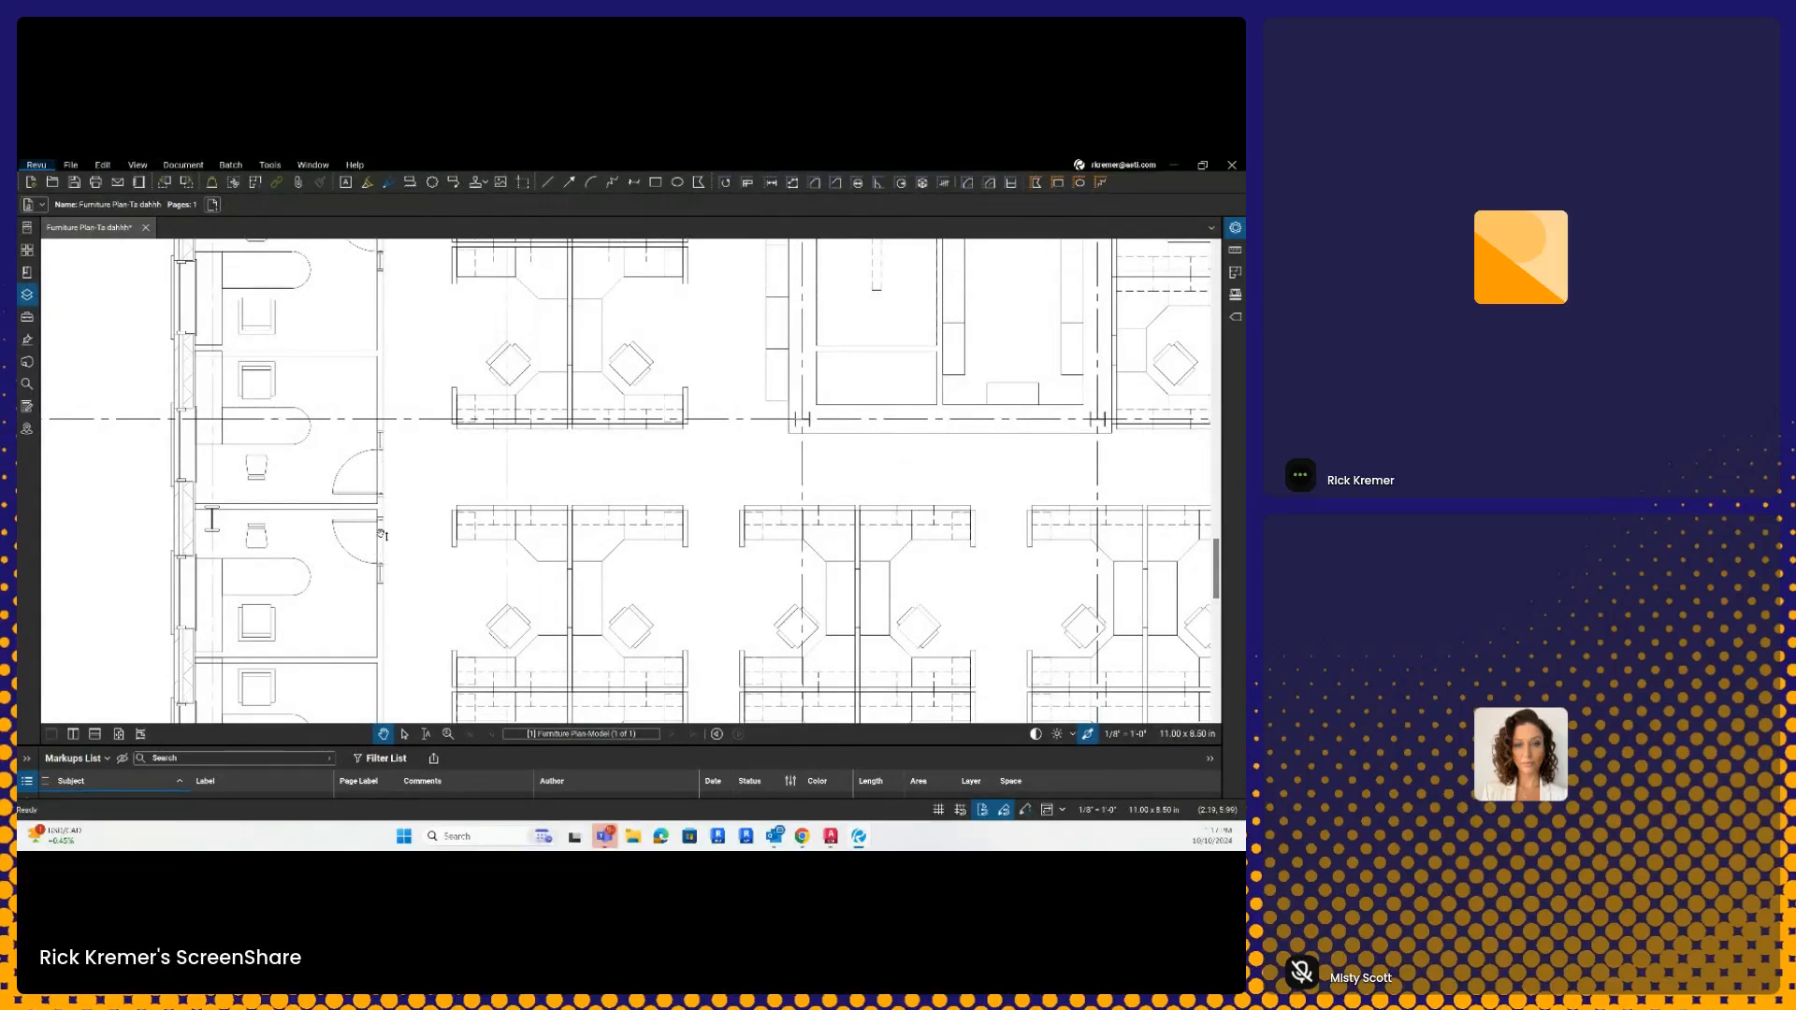
- Measure the door opening beside the left offices with a vertical length dimension reading 0'-10"
click(270, 165)
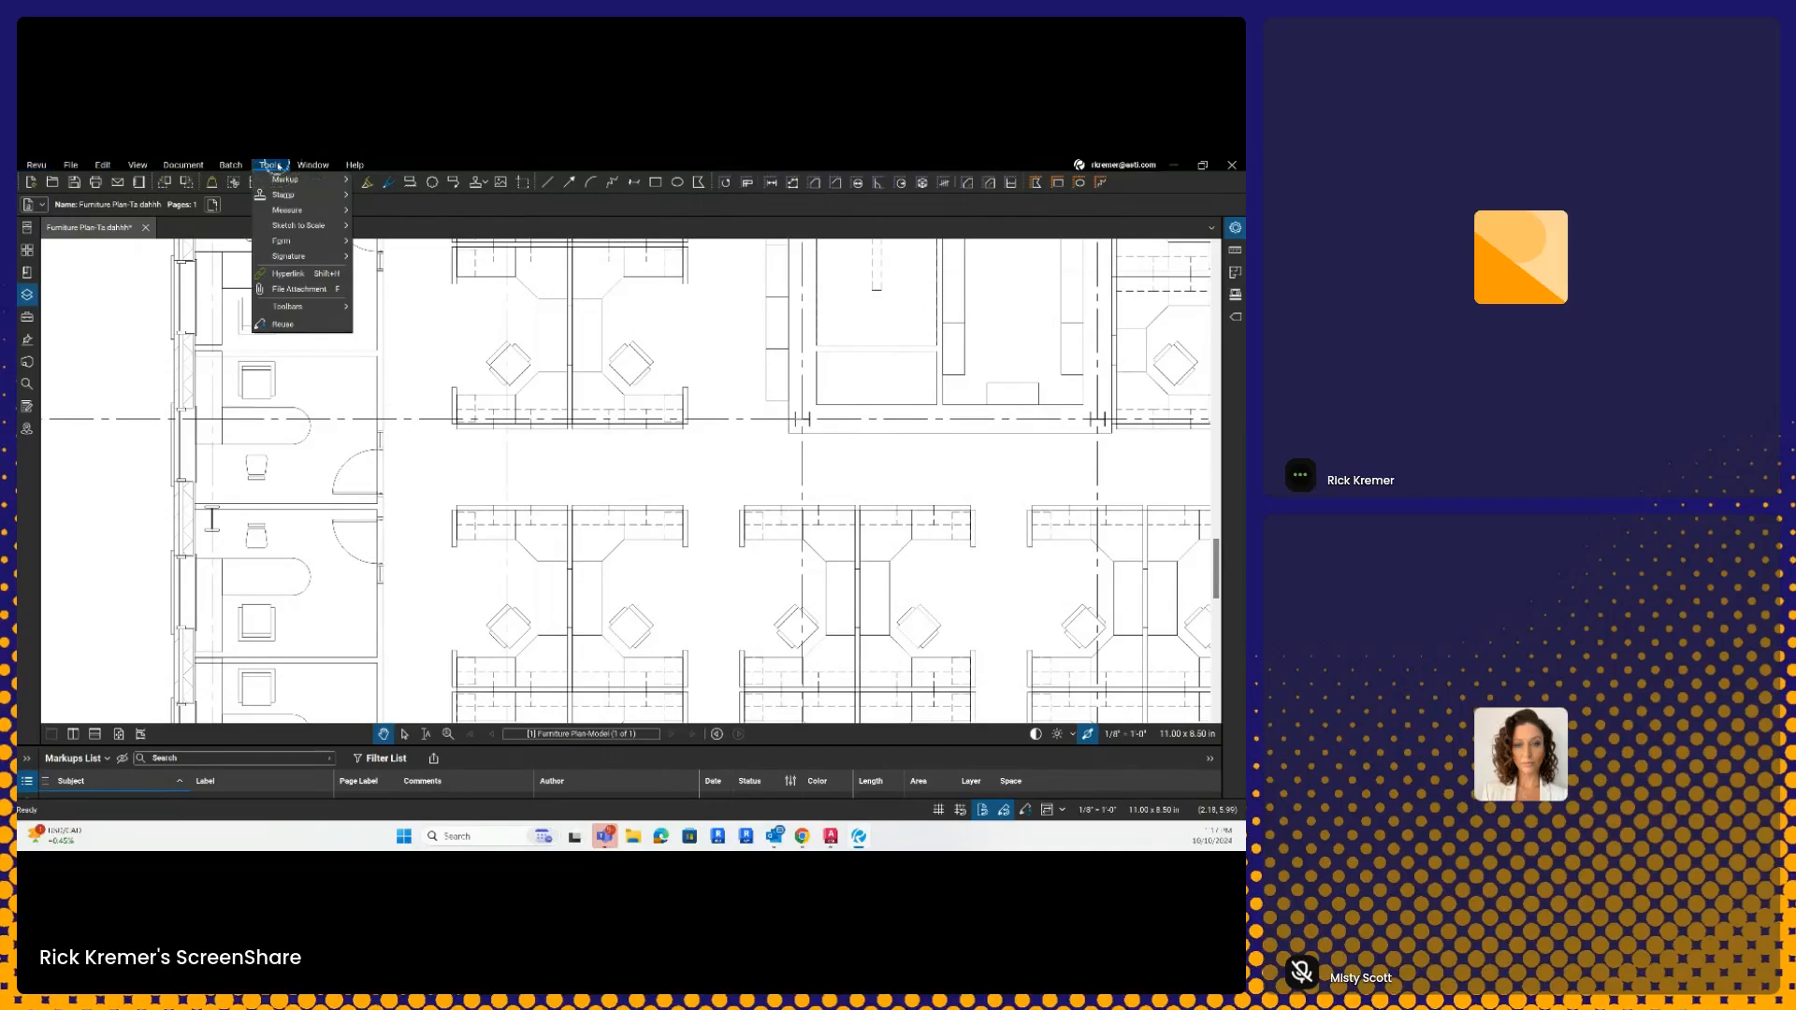
mouse_move(299, 210)
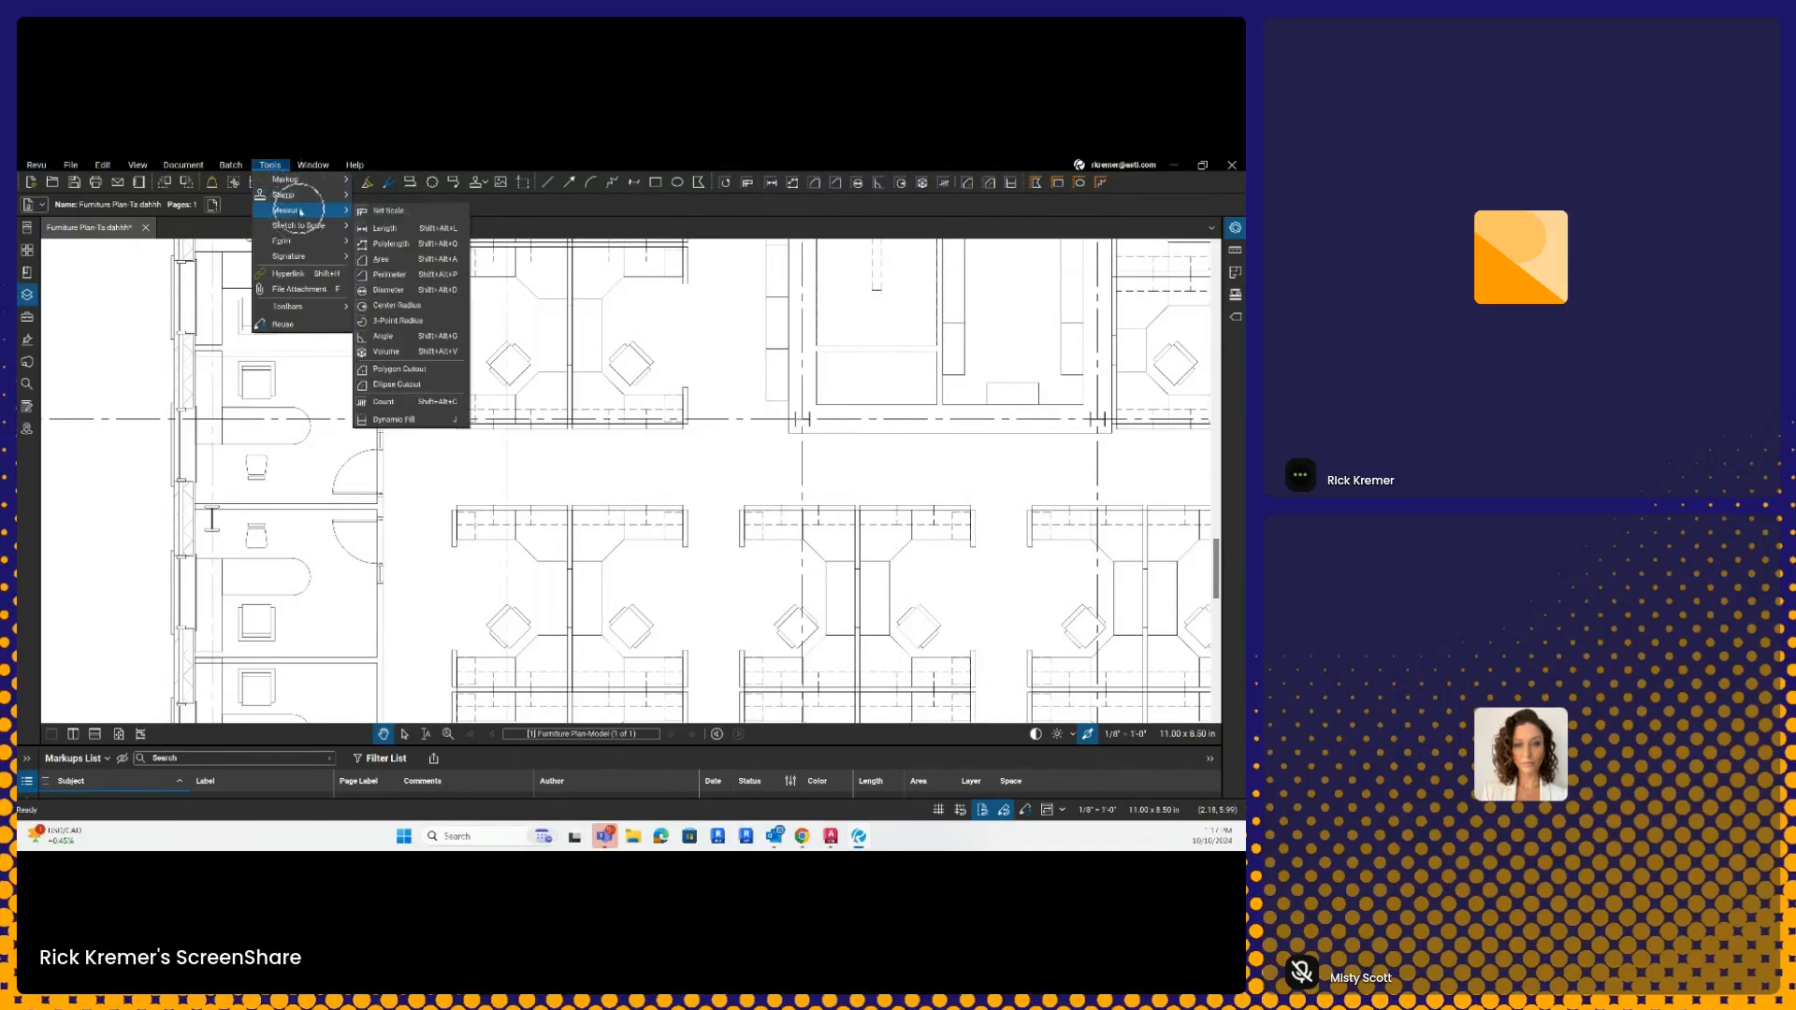
click(385, 229)
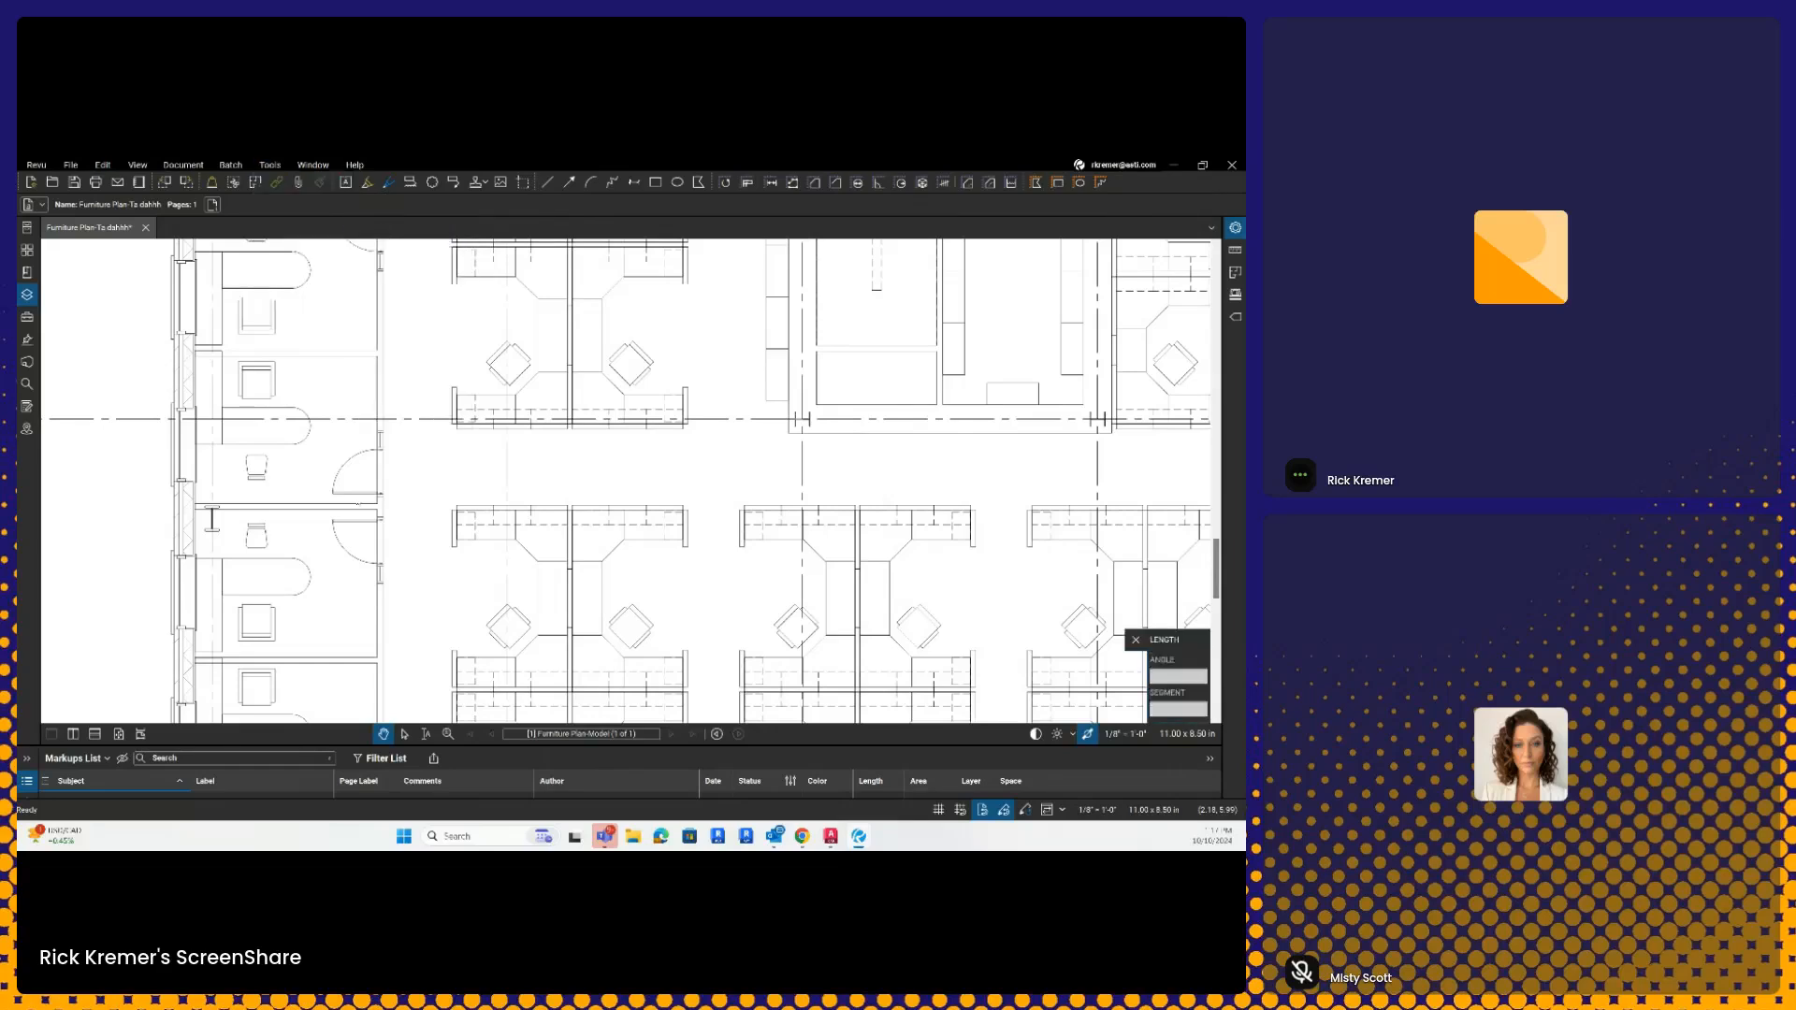
drag(382, 454, 384, 573)
scroll(395, 603, up, 1)
scroll(404, 612, up, 4)
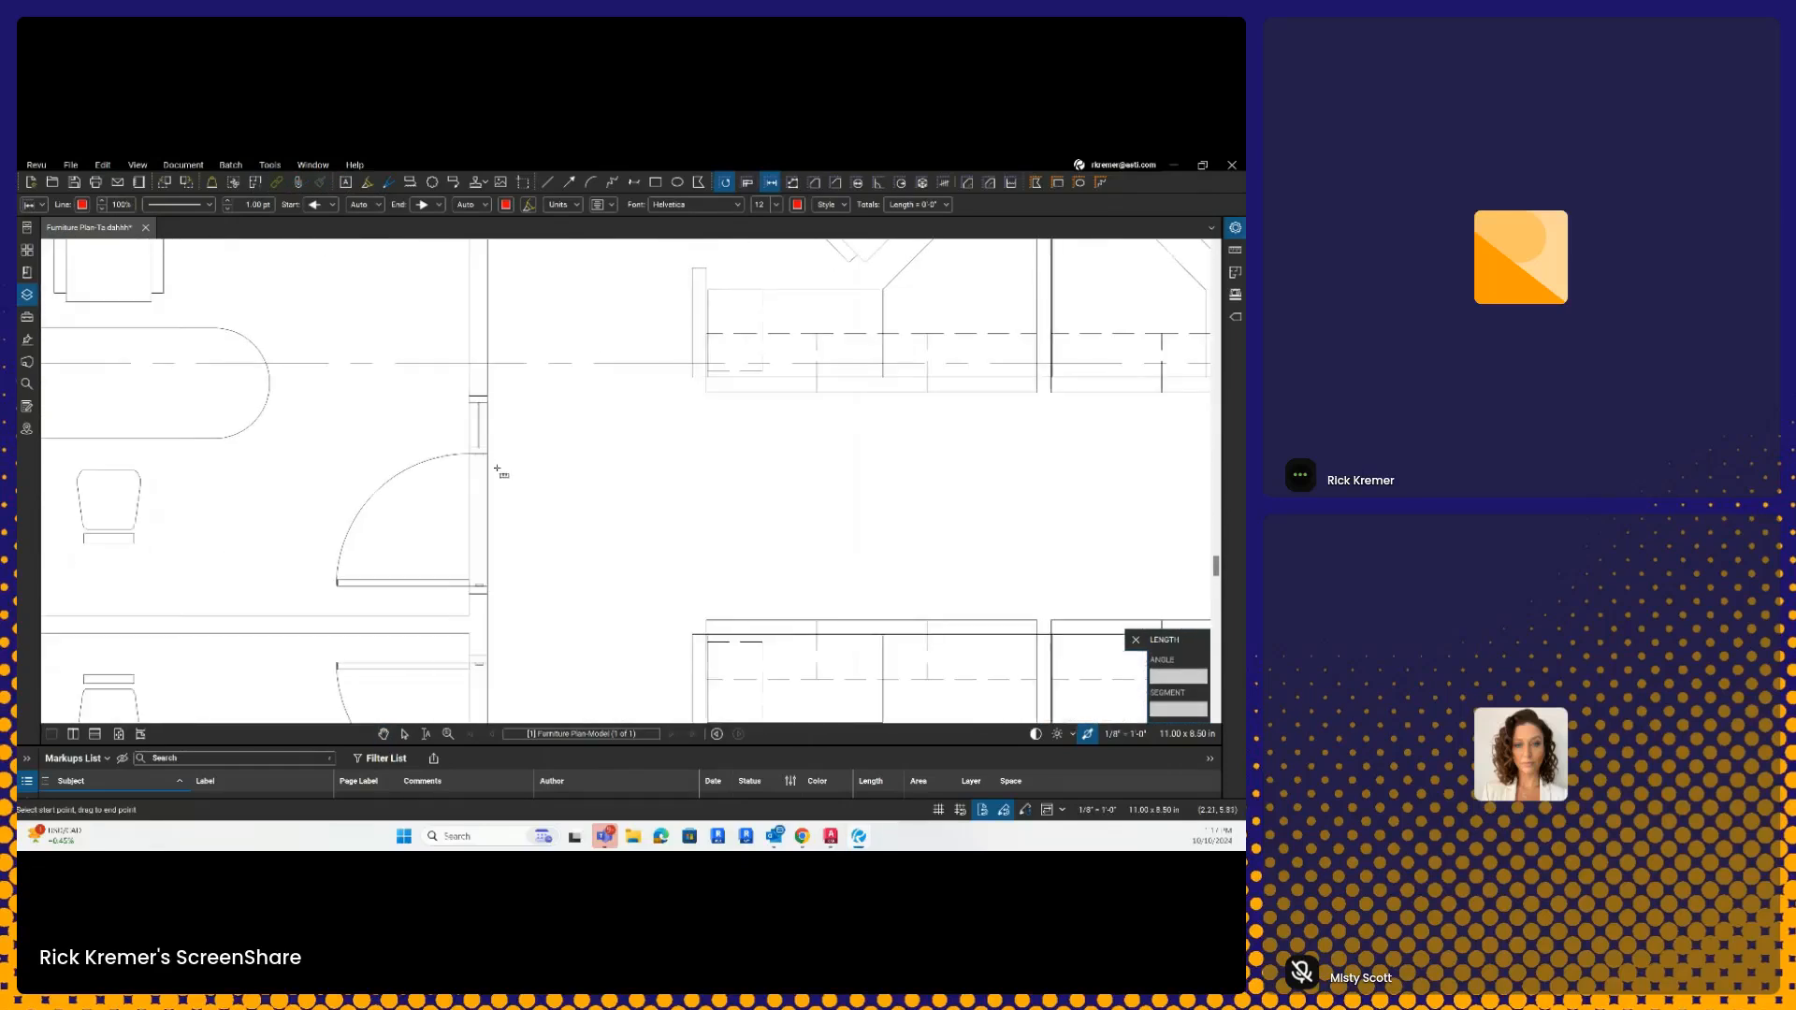
mouse_move(486, 455)
mouse_down()
mouse_move(521, 557)
mouse_move(489, 587)
mouse_up()
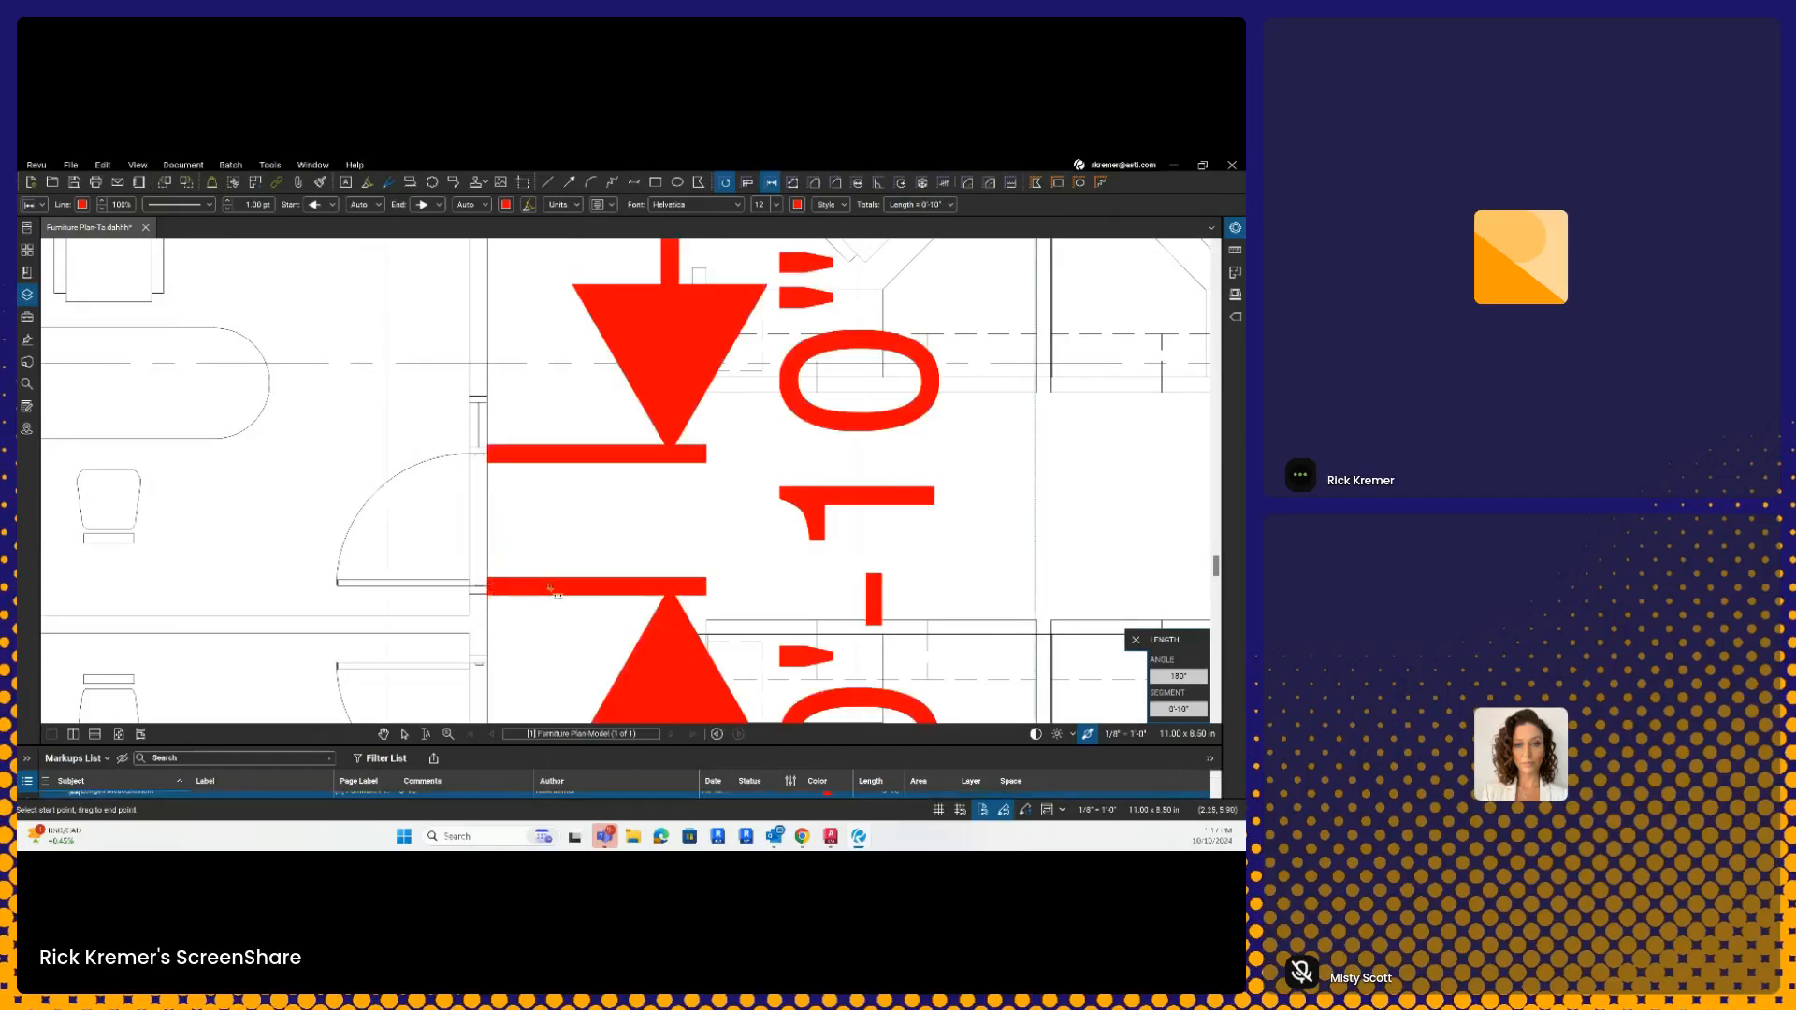
scroll(562, 584, down, 3)
scroll(562, 584, down, 2)
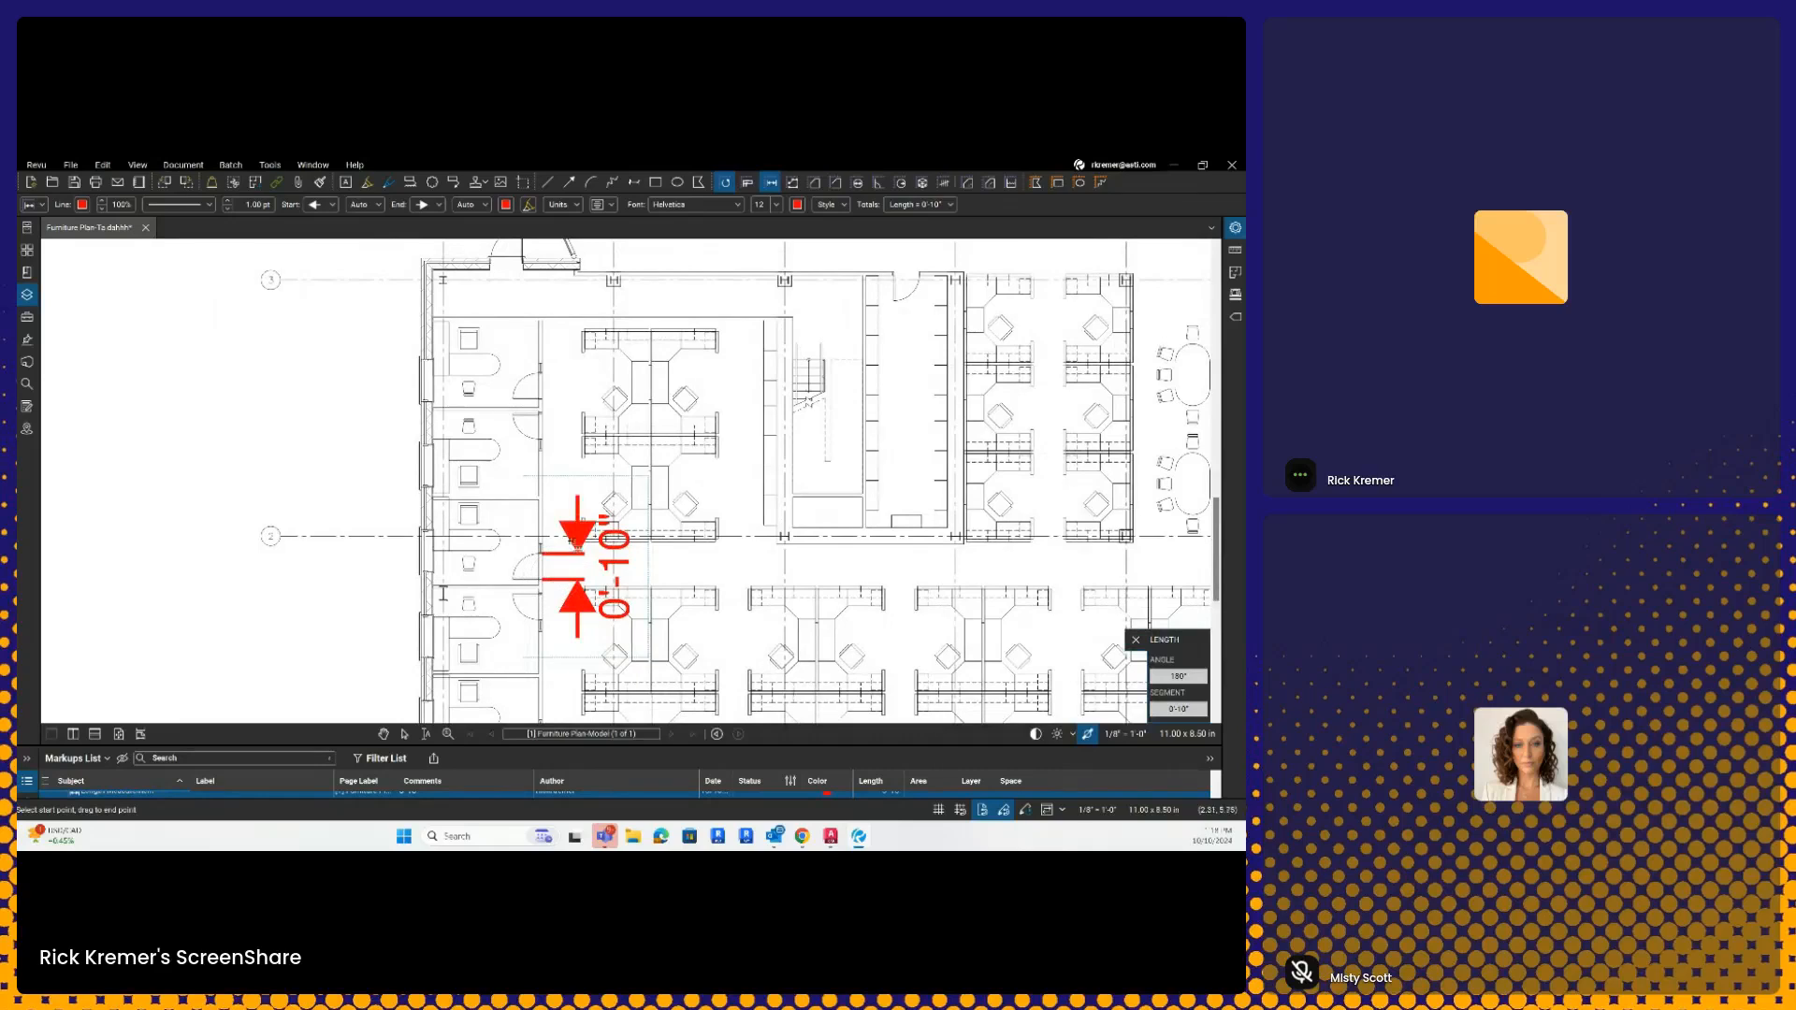
key(Escape)
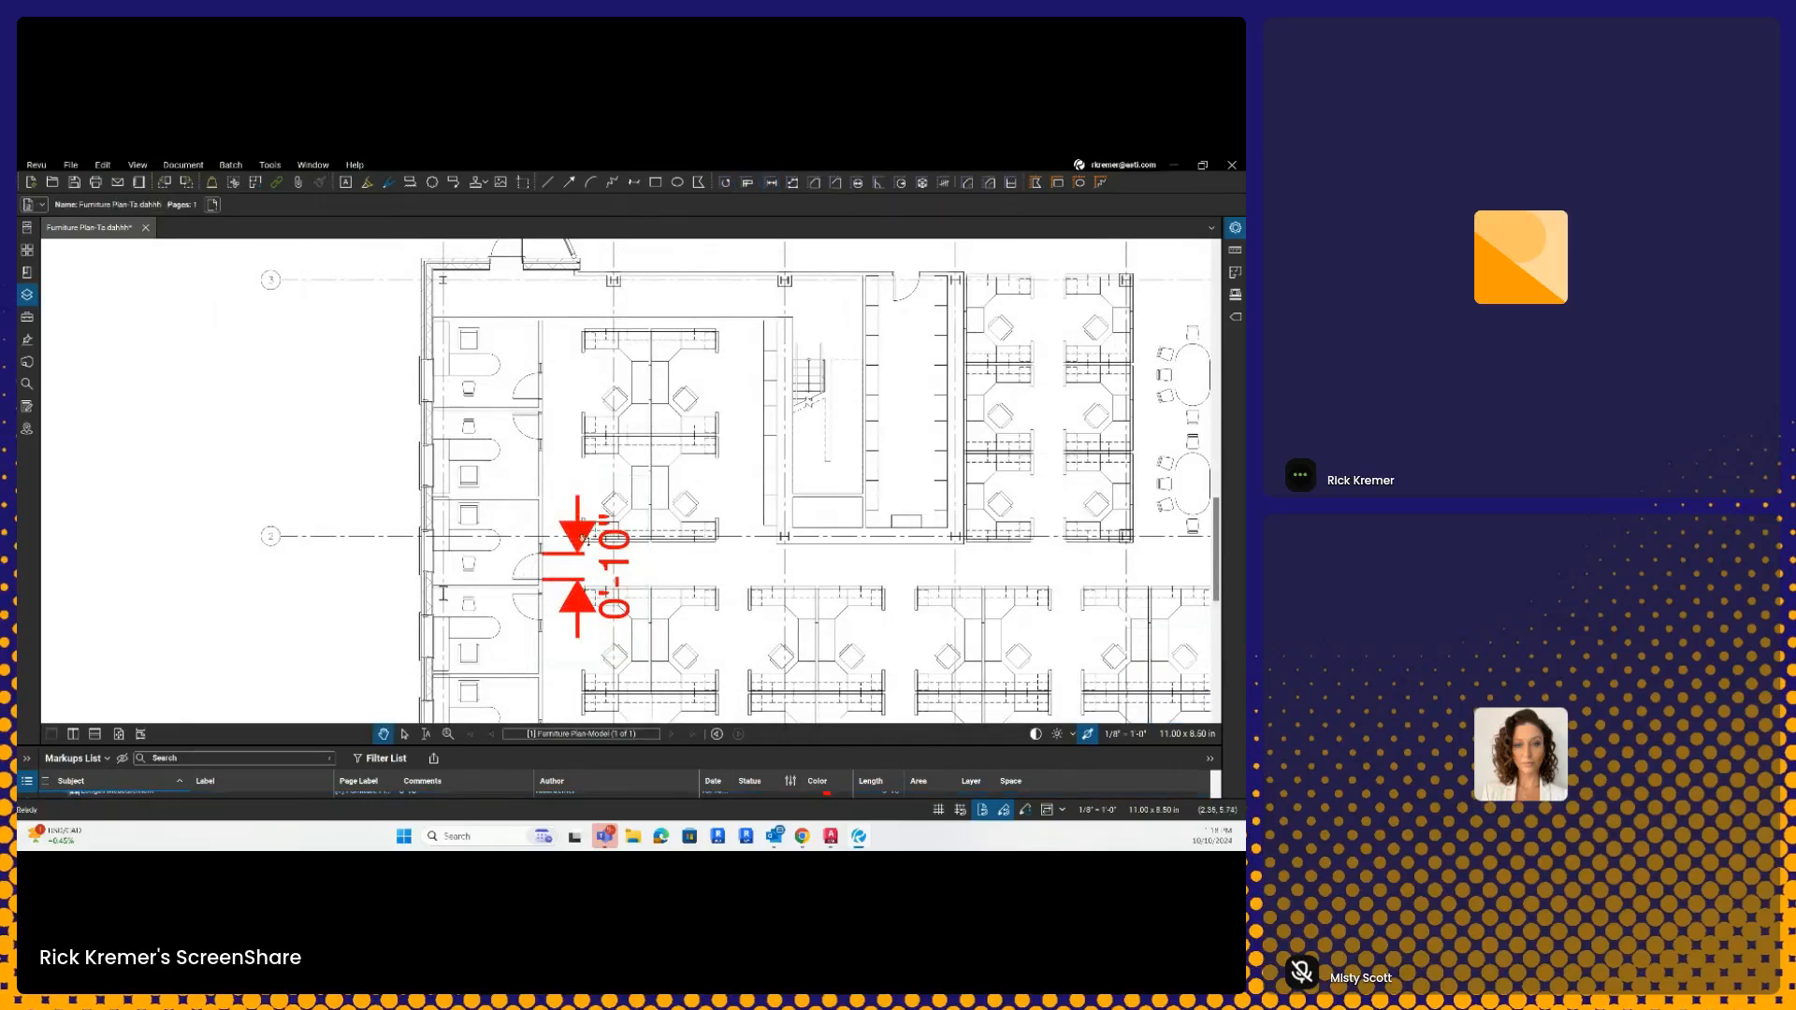
- In the Set Scale settings, switch to a Custom scale and start calibrating from the drawing
click(279, 167)
click(391, 214)
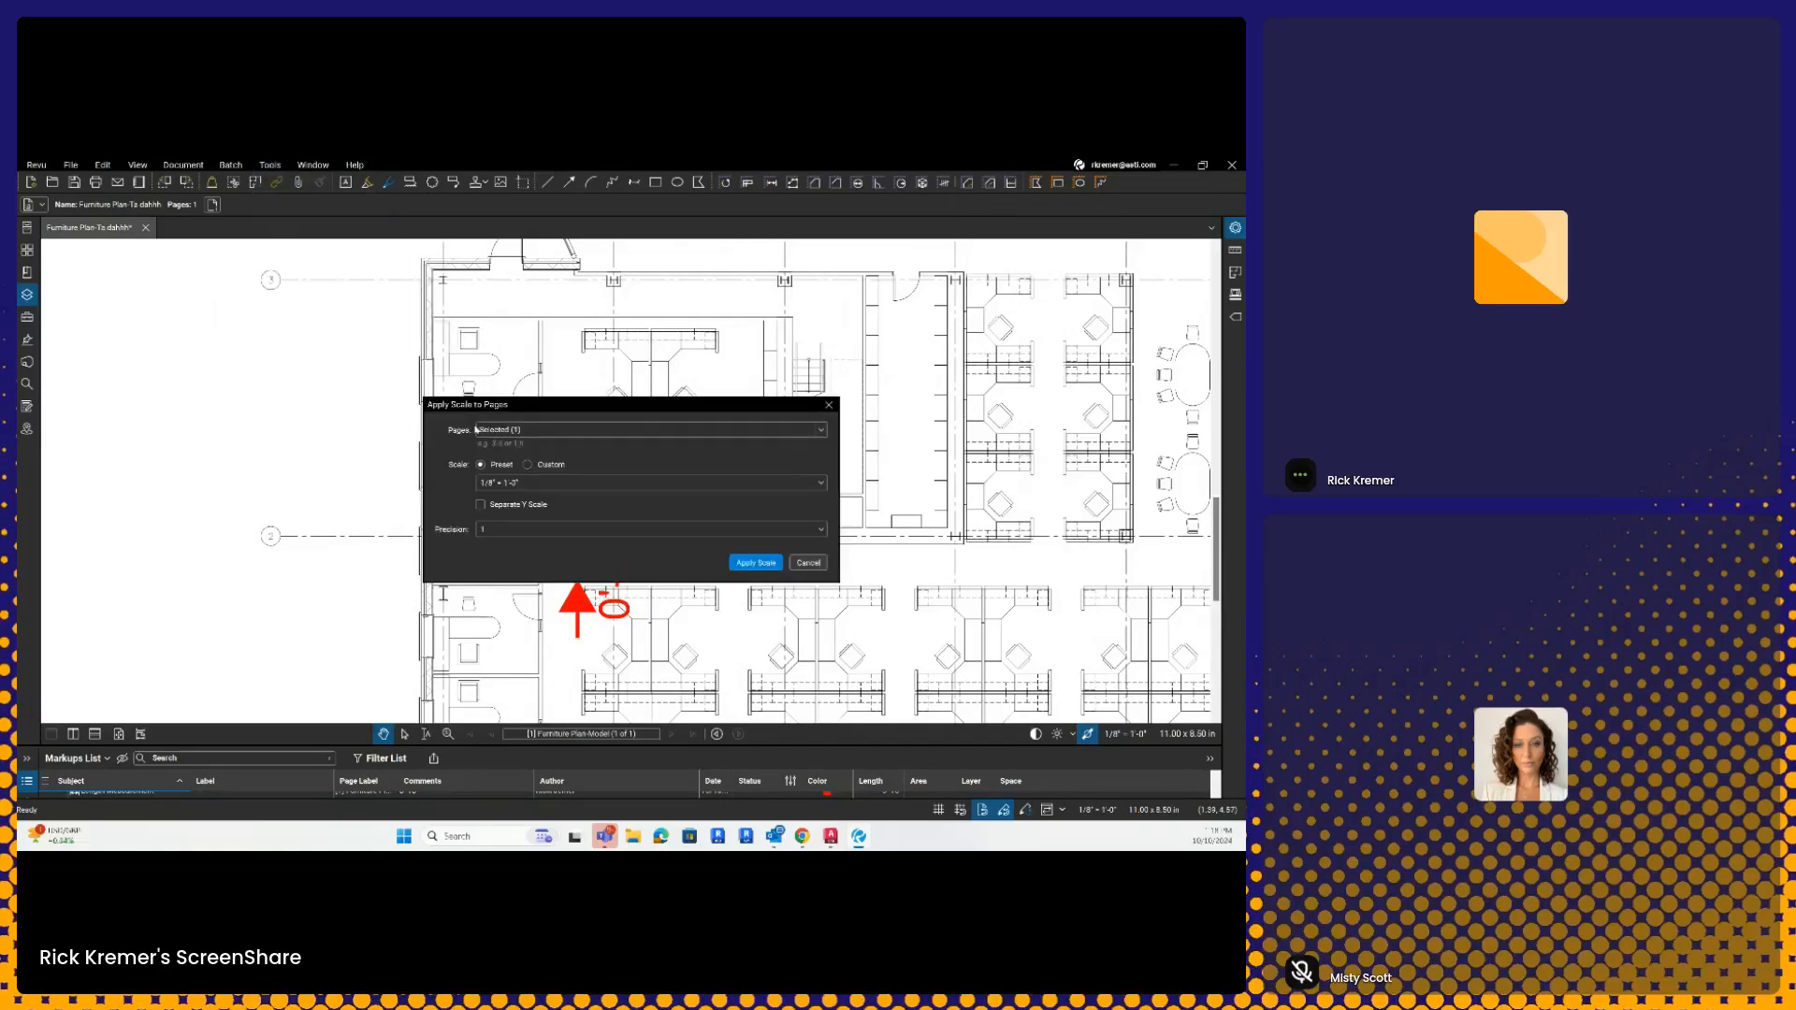
click(531, 469)
key(ctrl)
key(ctrl)
key(ctrl)
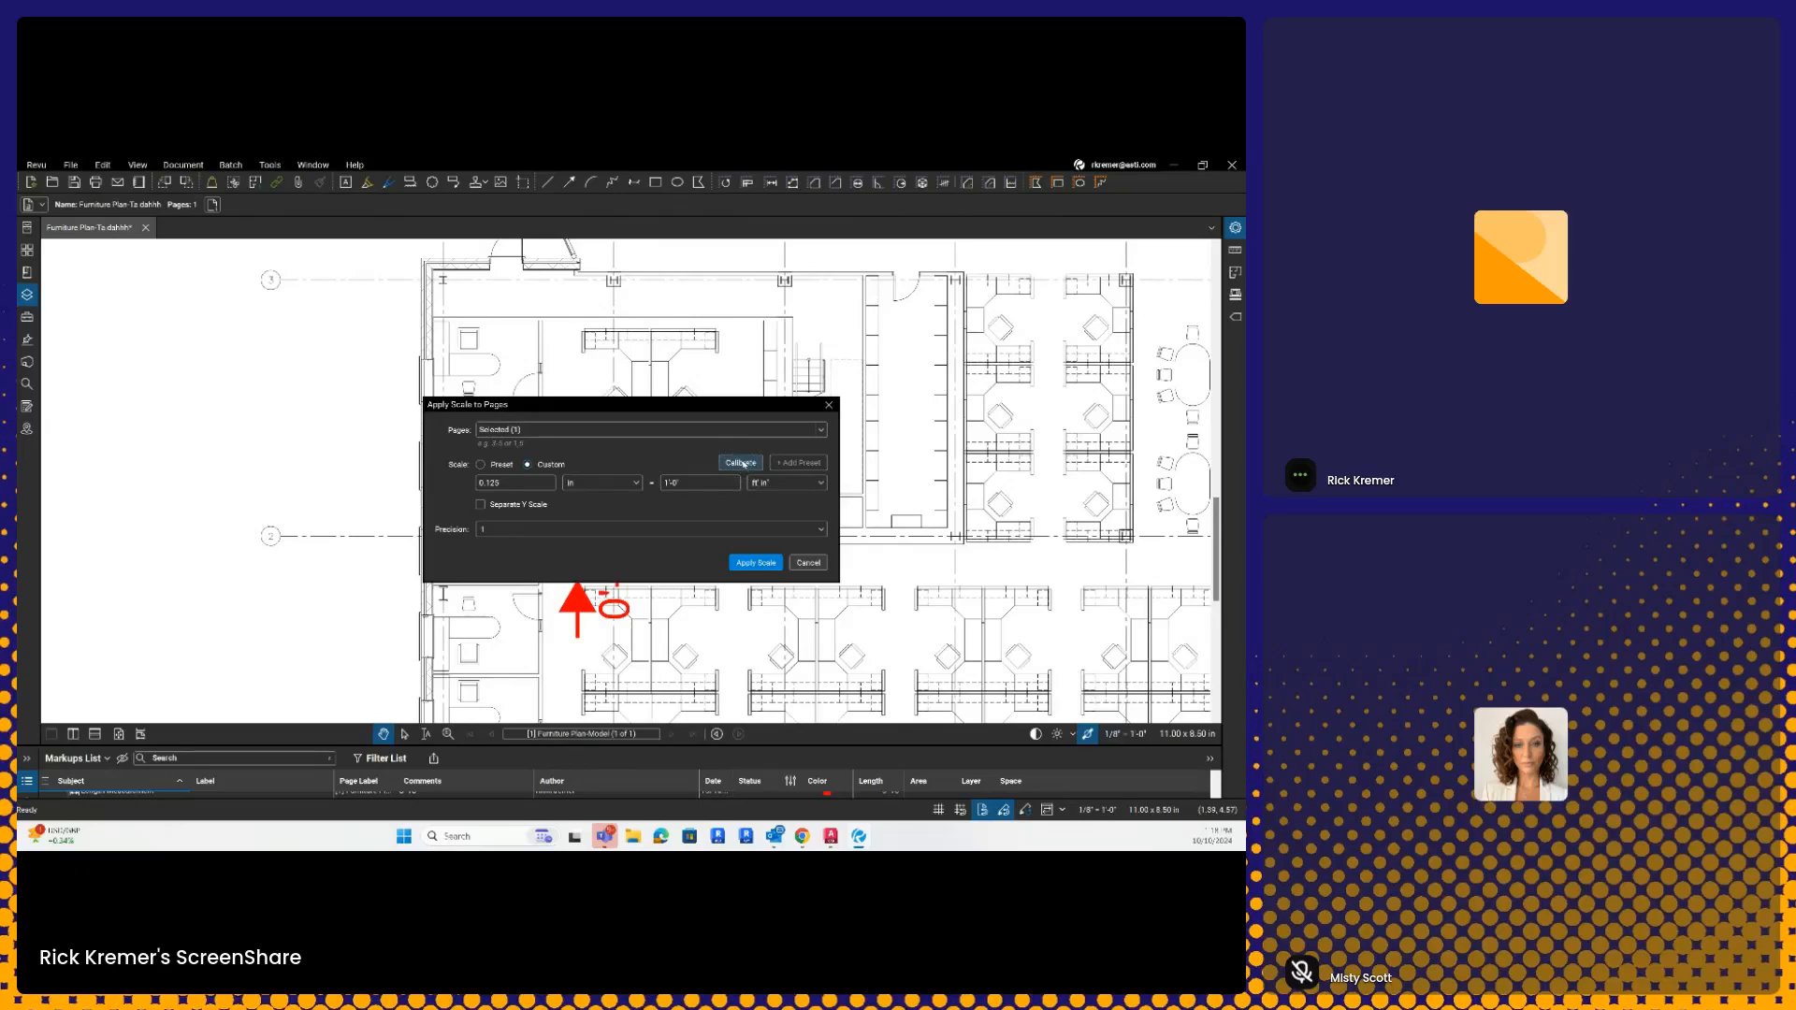
key(ctrl)
key(ctrl)
click(740, 463)
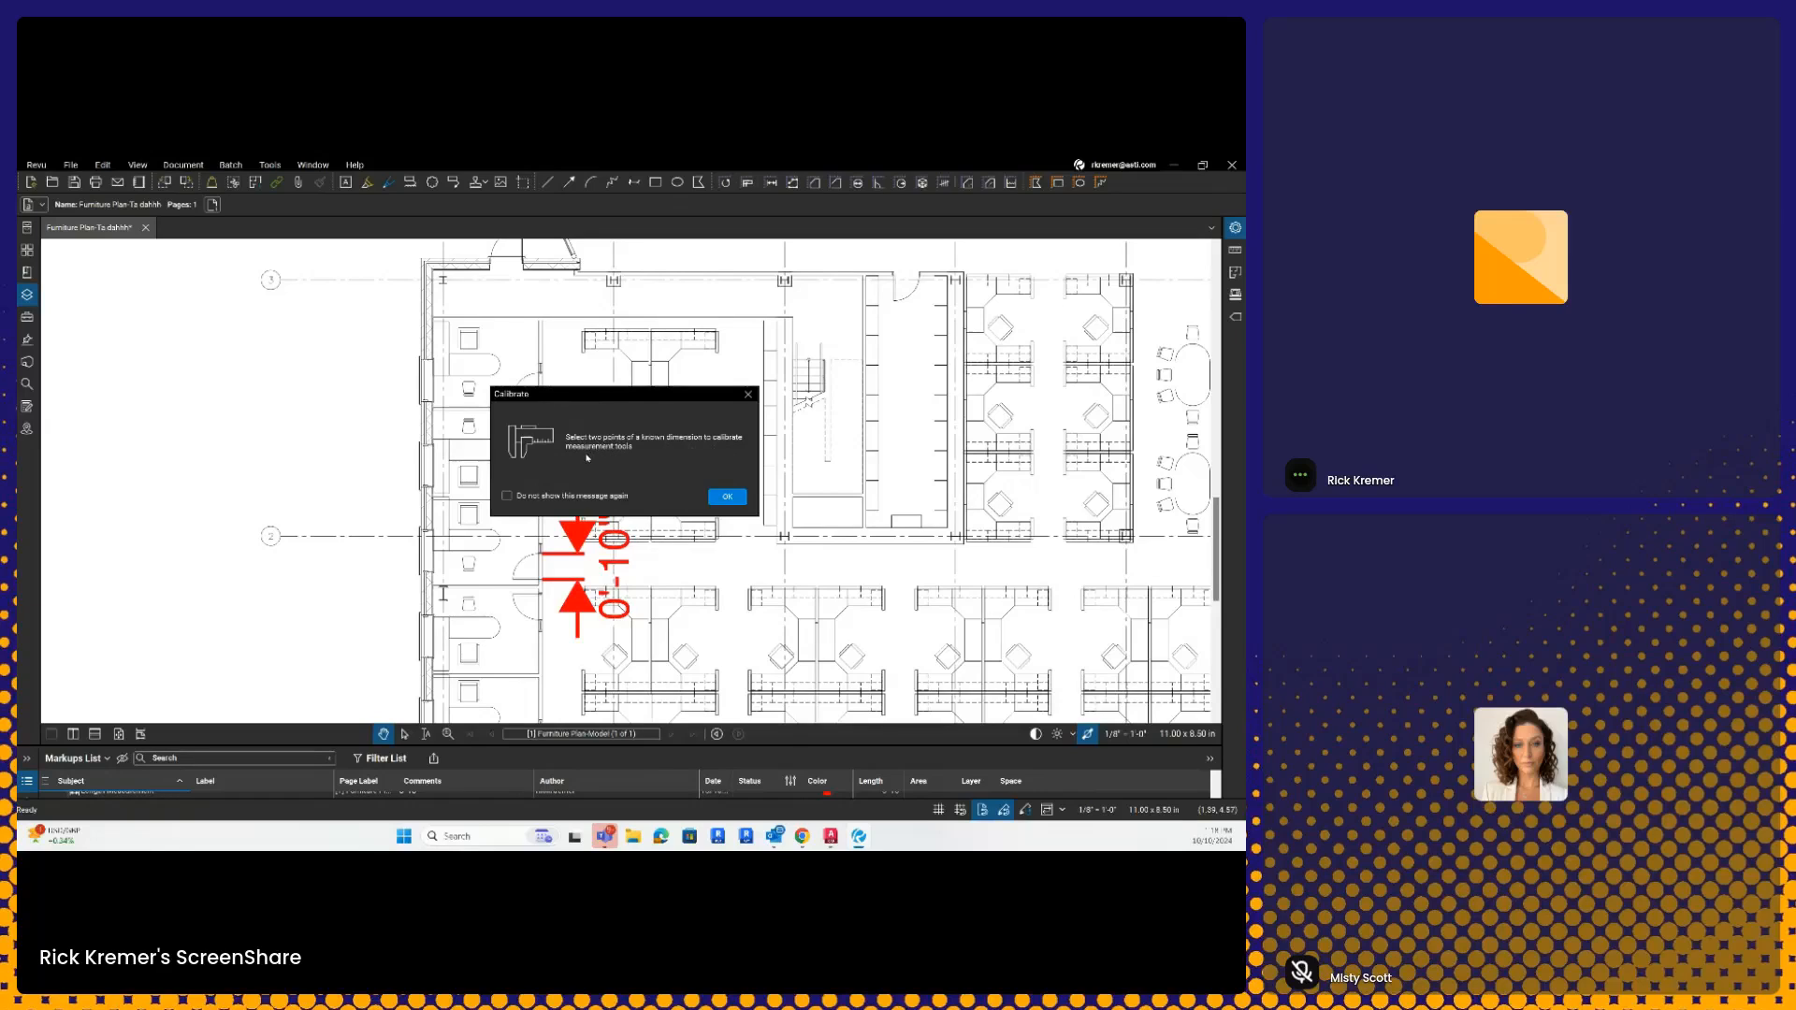
- Pick both door jambs for calibration, enter a known length of 3', and keep precision 1
click(728, 497)
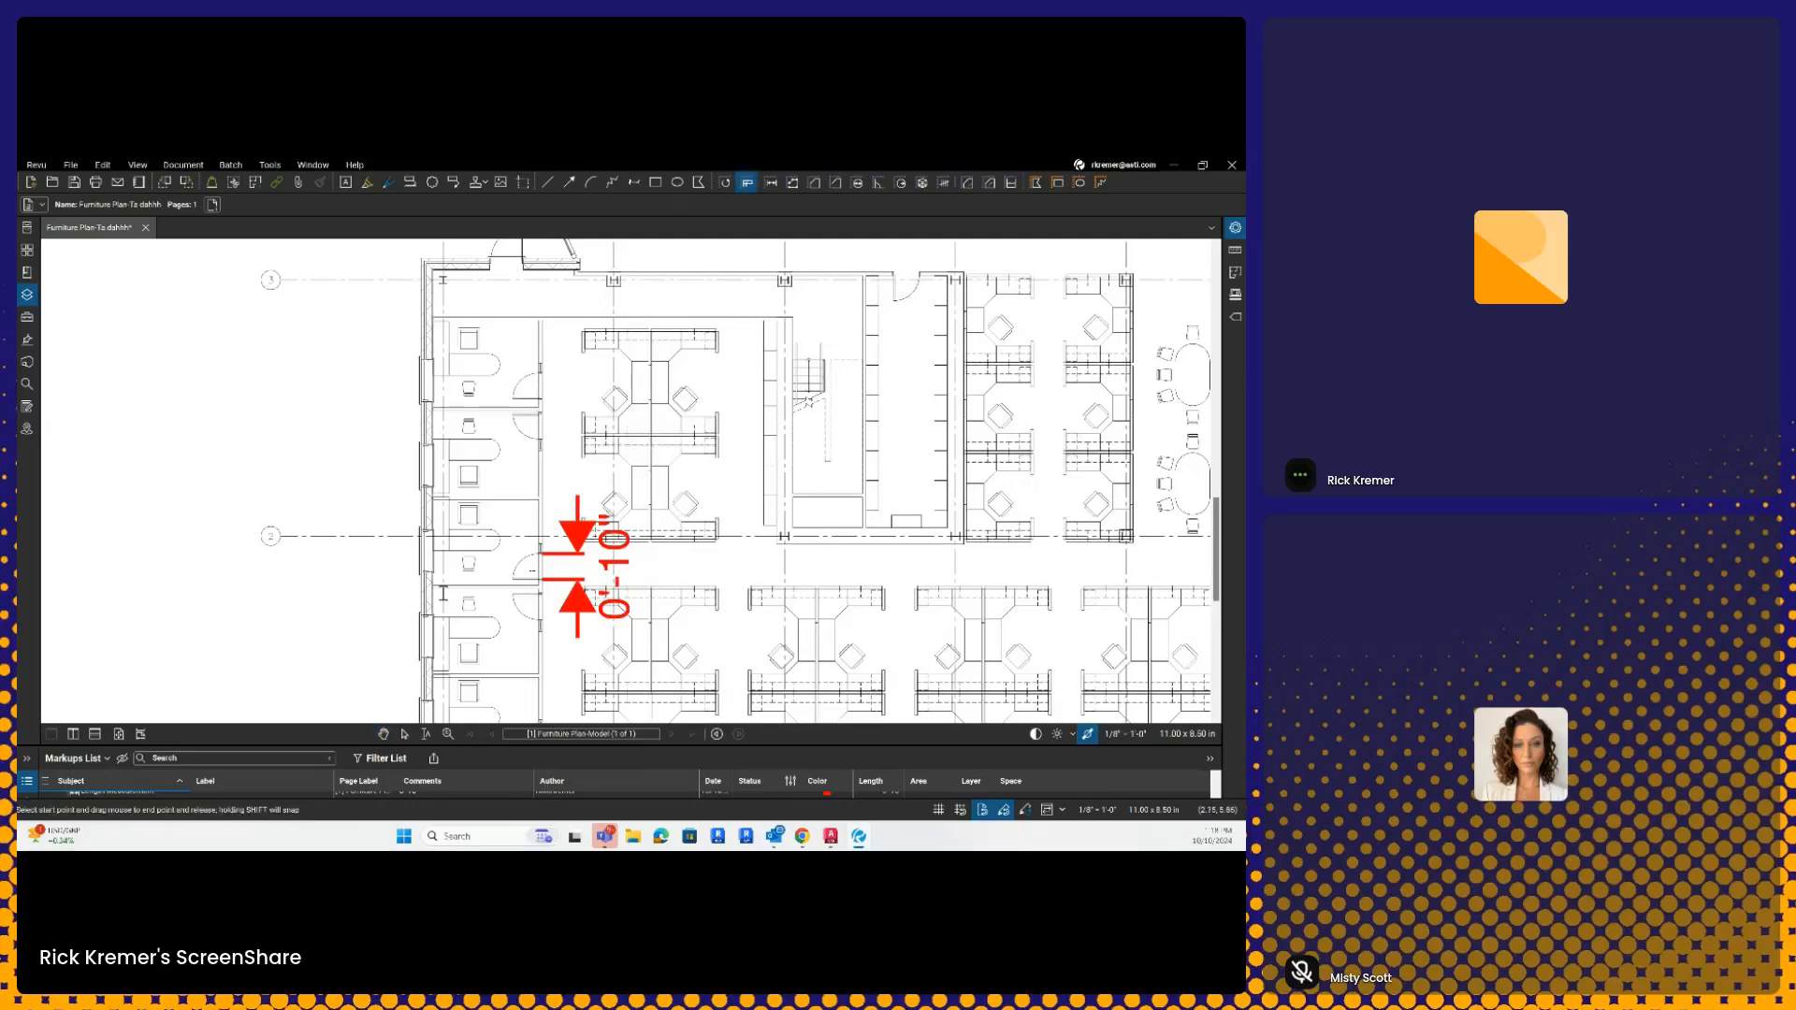
scroll(530, 571, up, 5)
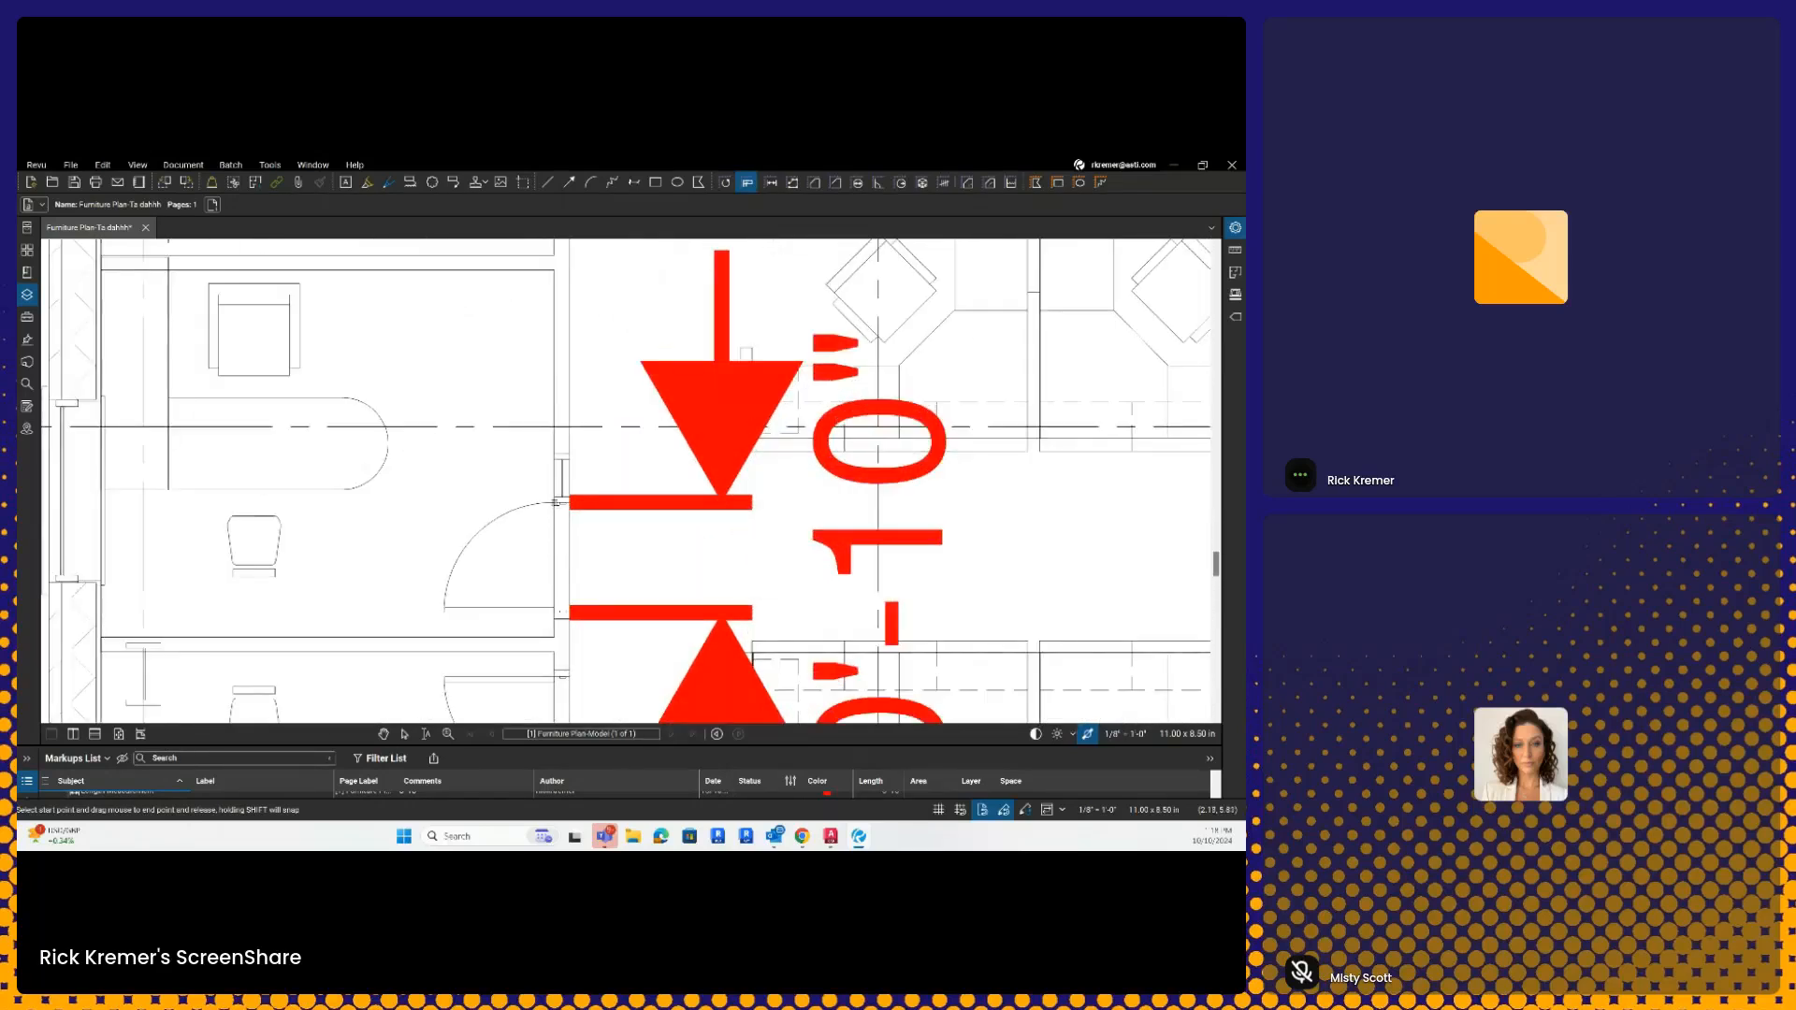
click(554, 504)
key(Escape)
click(560, 613)
key(ctrl)
key(ctrl)
key(ctrl)
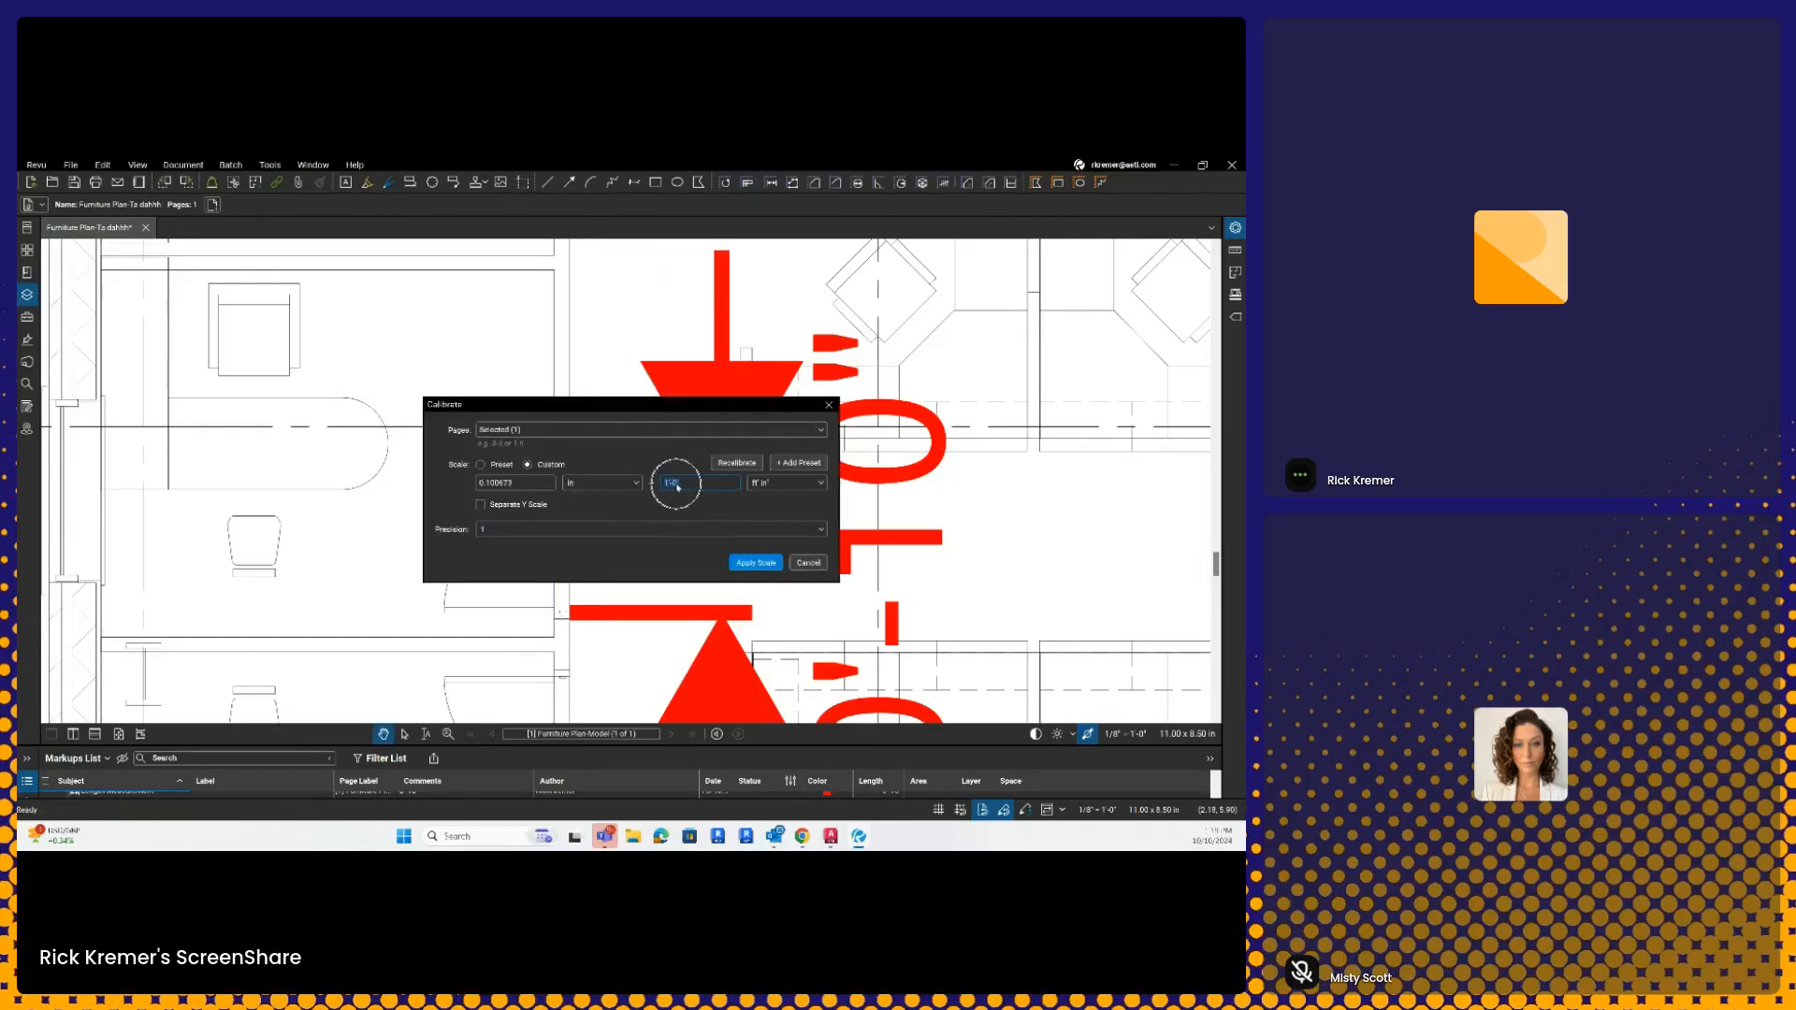
text(3')
click(598, 530)
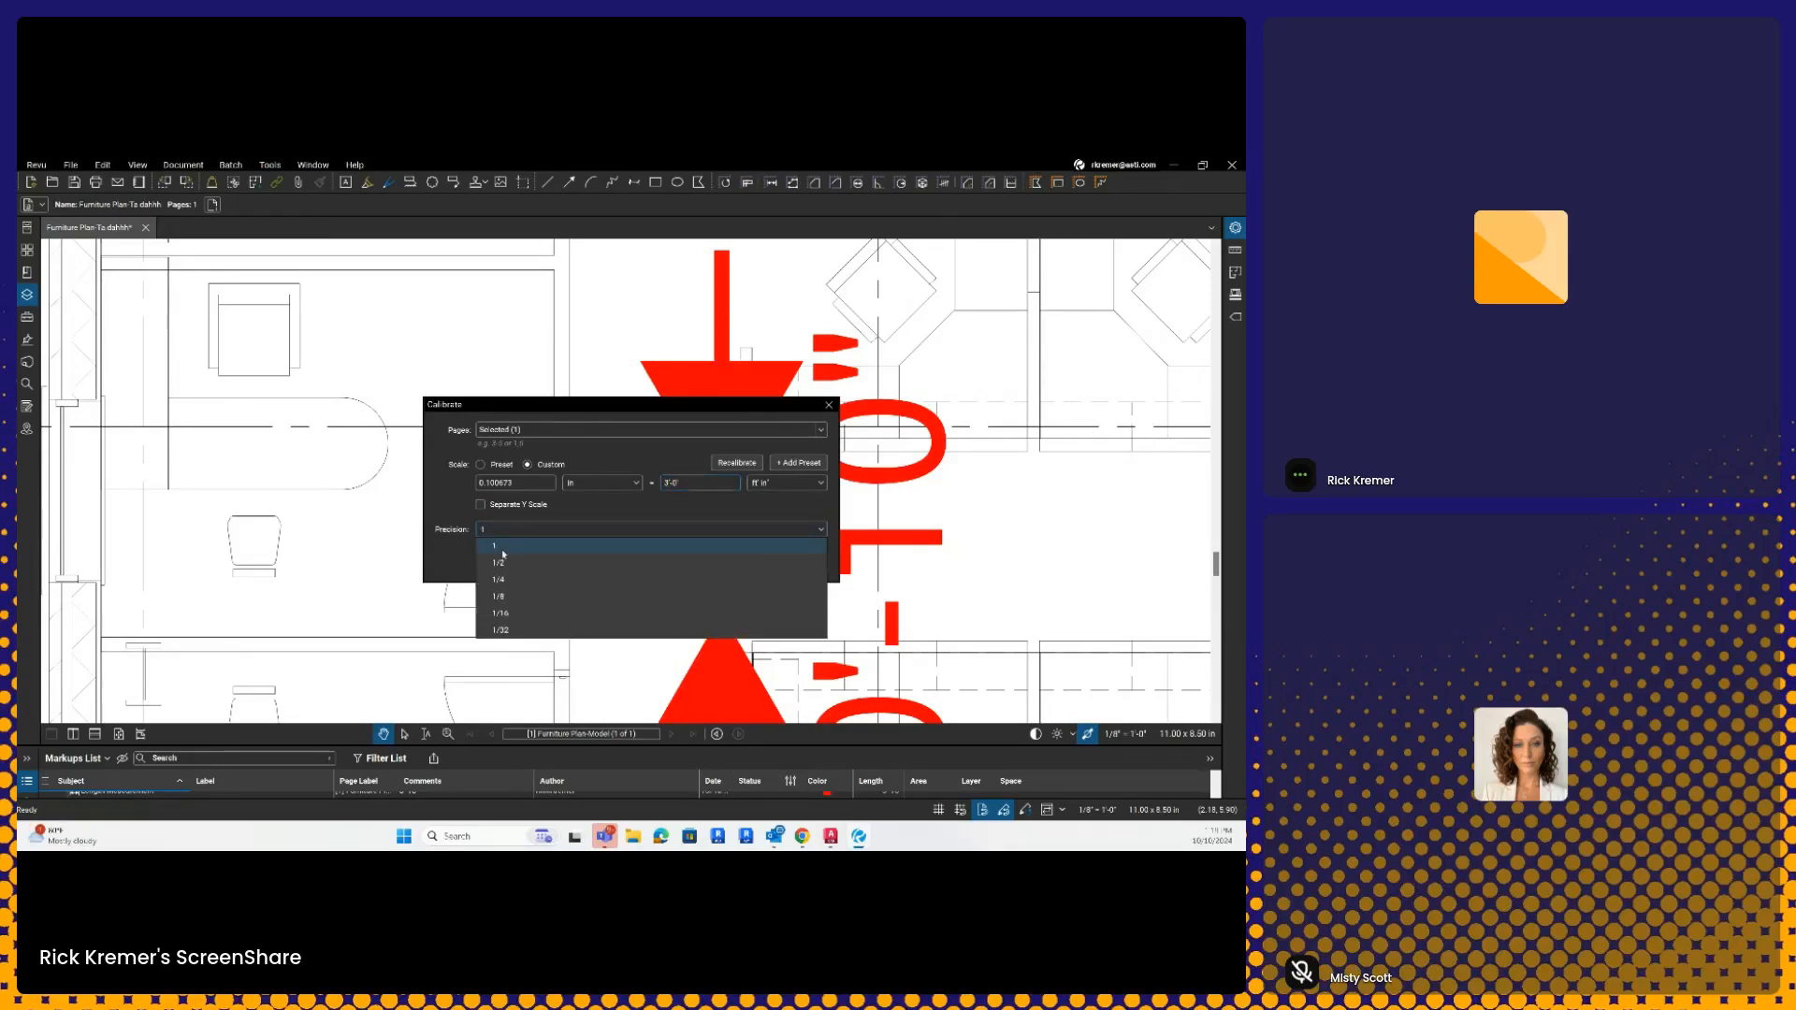
click(503, 552)
- Apply the calibrated 3'-0" scale to the page
click(756, 562)
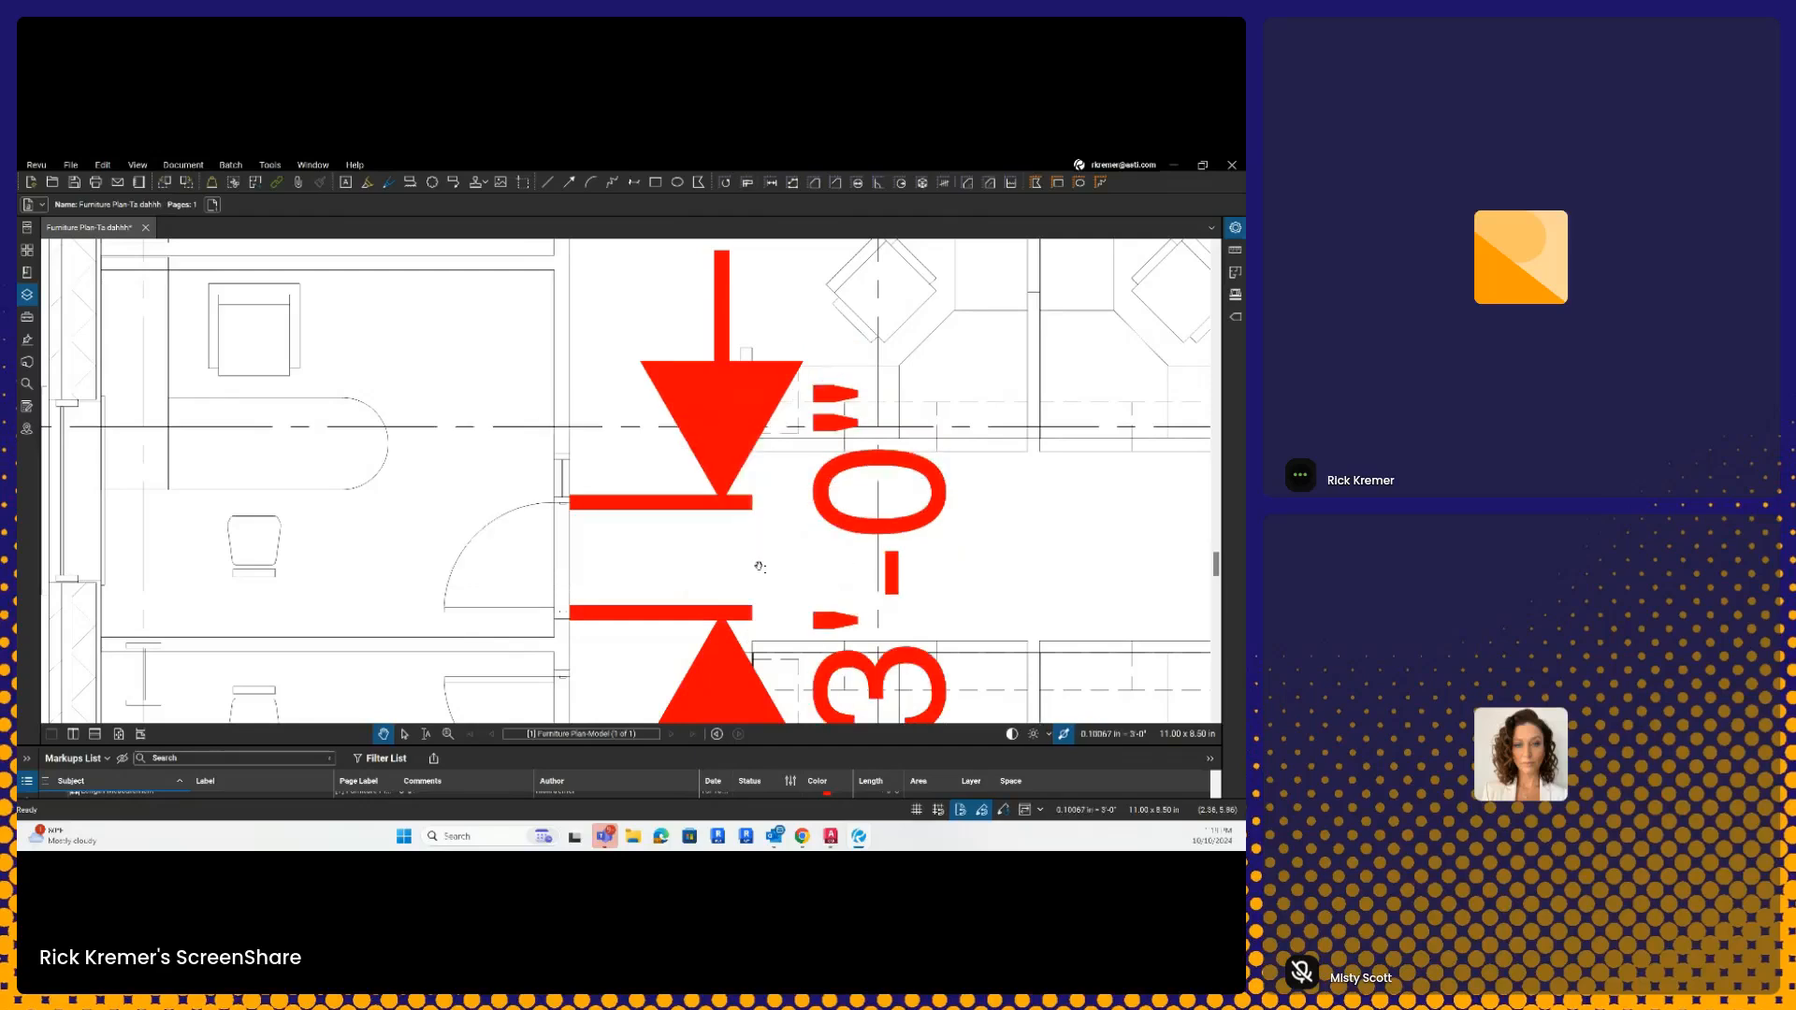
scroll(865, 621, down, 3)
scroll(865, 621, down, 5)
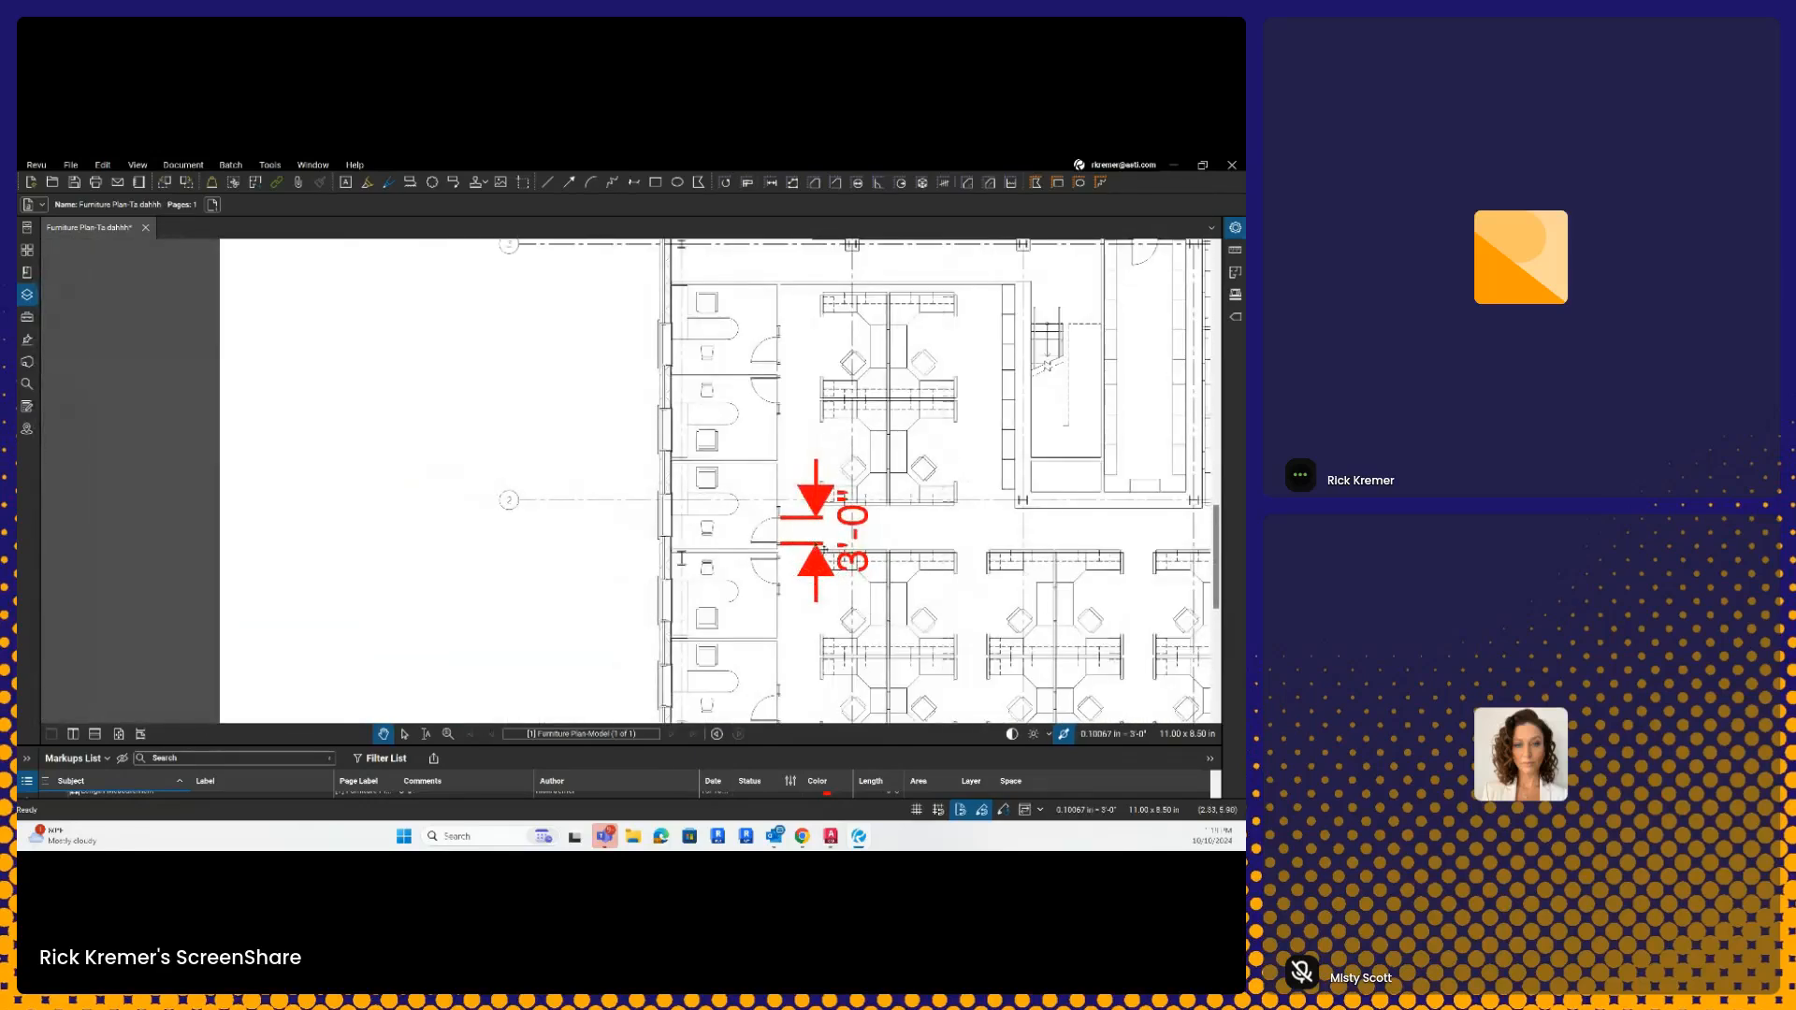
- Measure another door opening near the top centre, jamb to jamb, confirming it reads 3'-0"
click(270, 164)
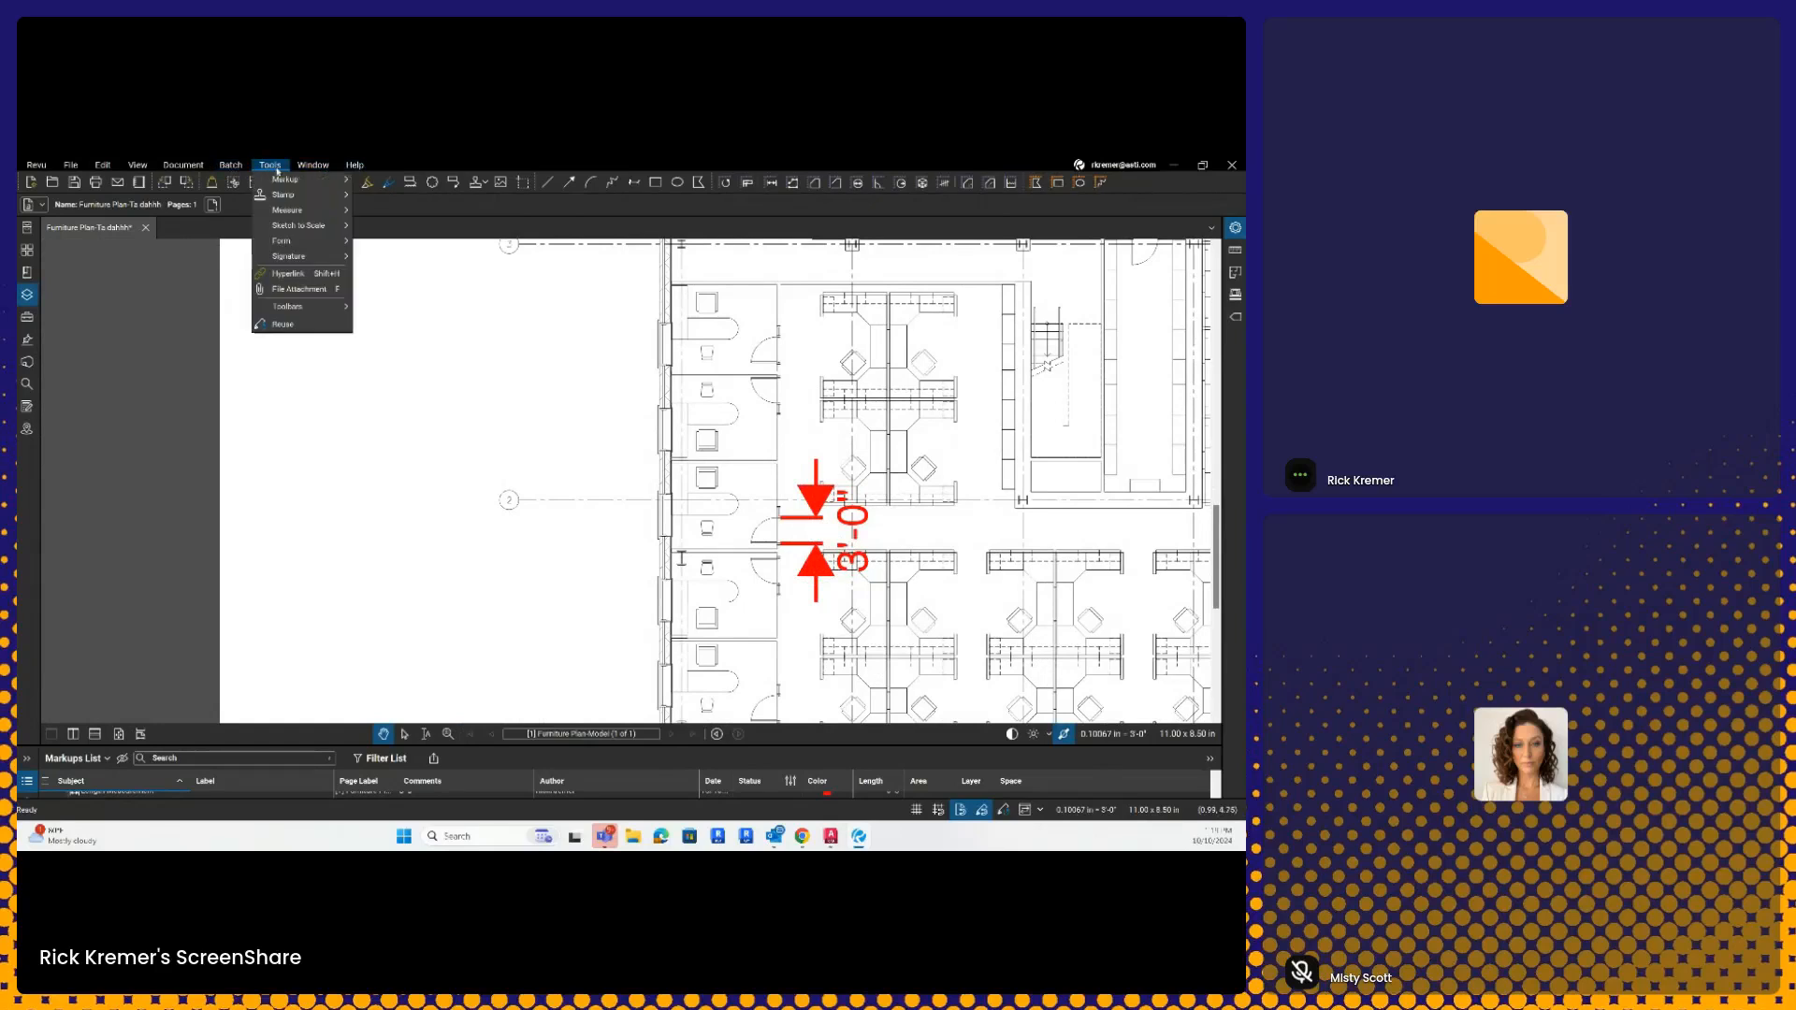
mouse_move(300, 214)
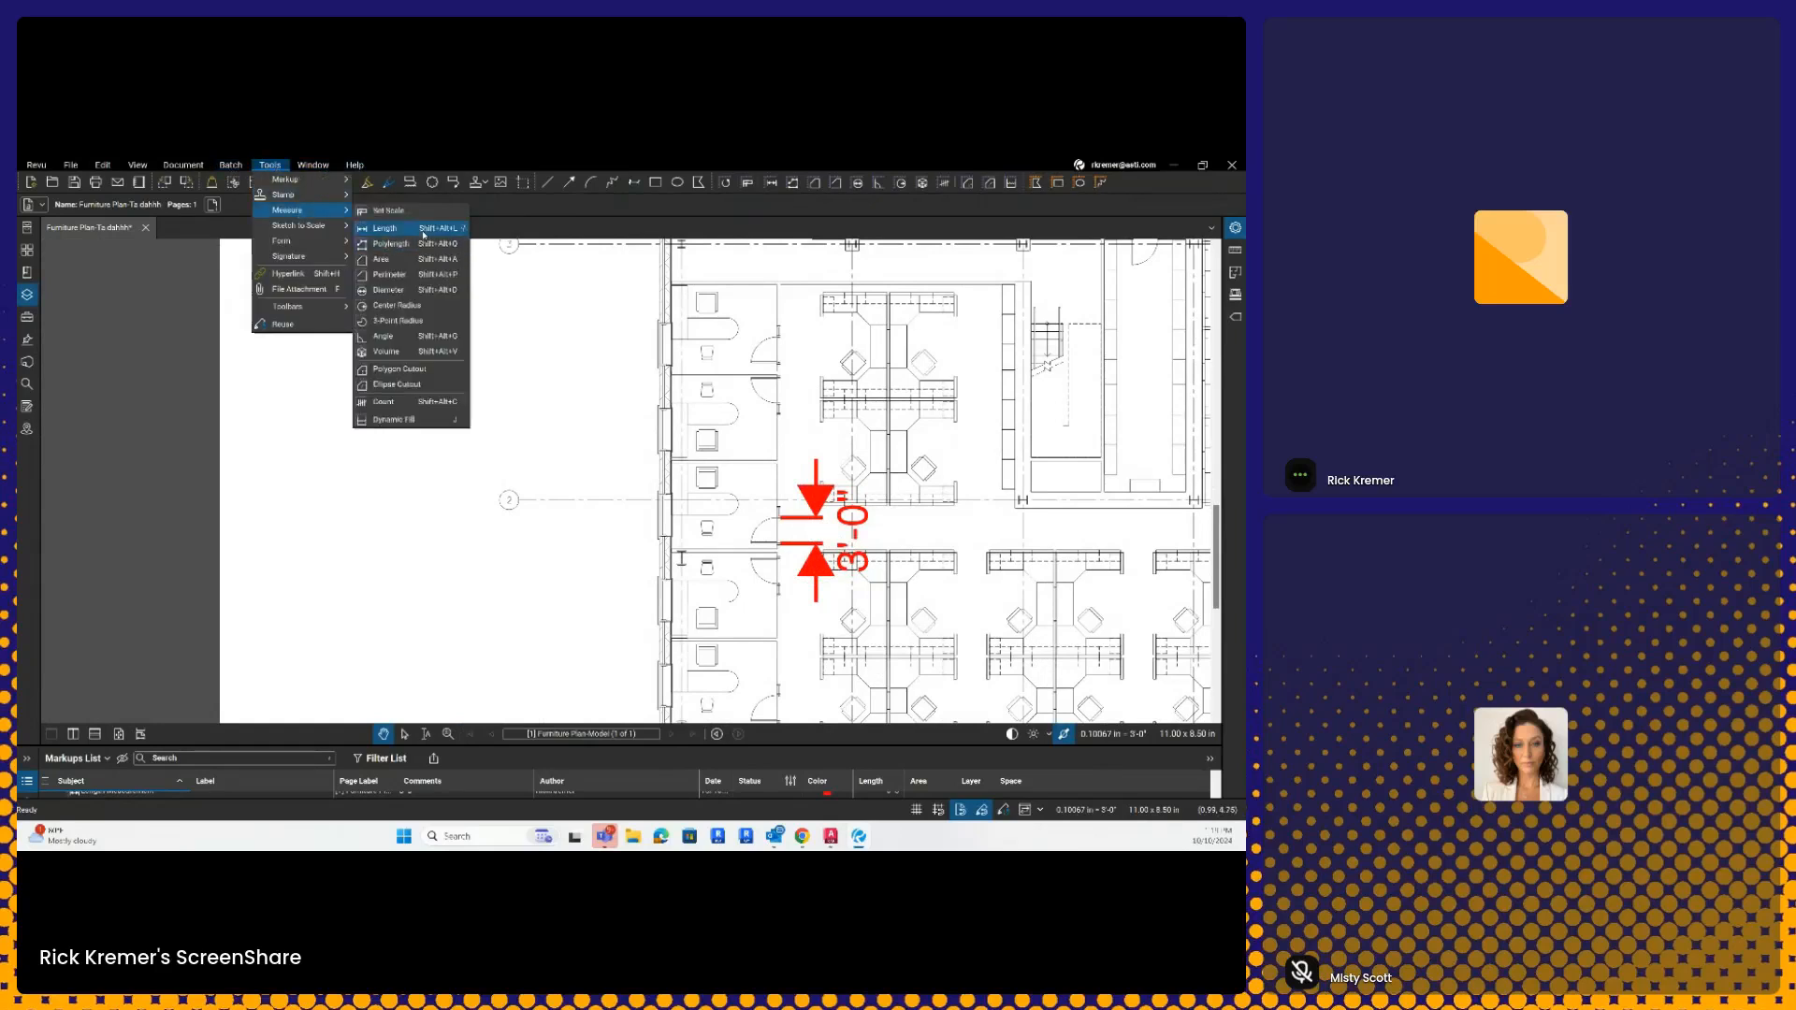
click(384, 229)
drag(912, 406, 532, 524)
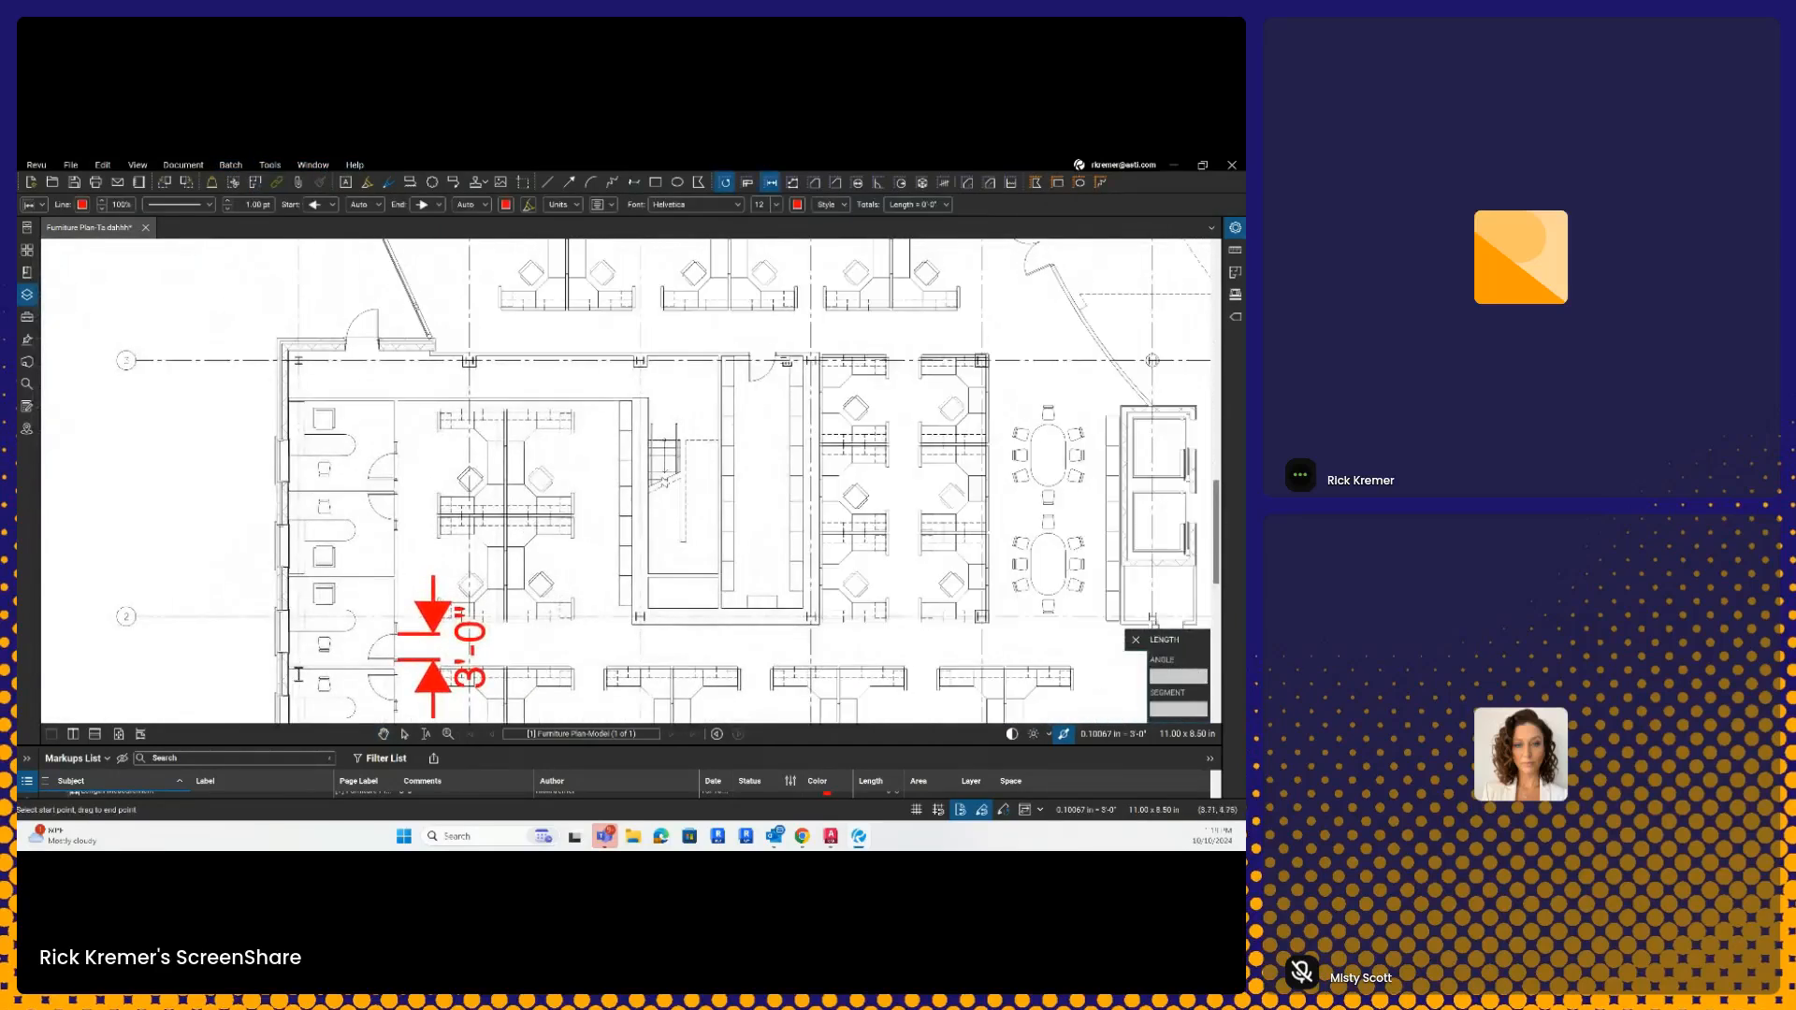
drag(762, 360, 763, 400)
scroll(763, 362, down, 2)
scroll(748, 461, up, 5)
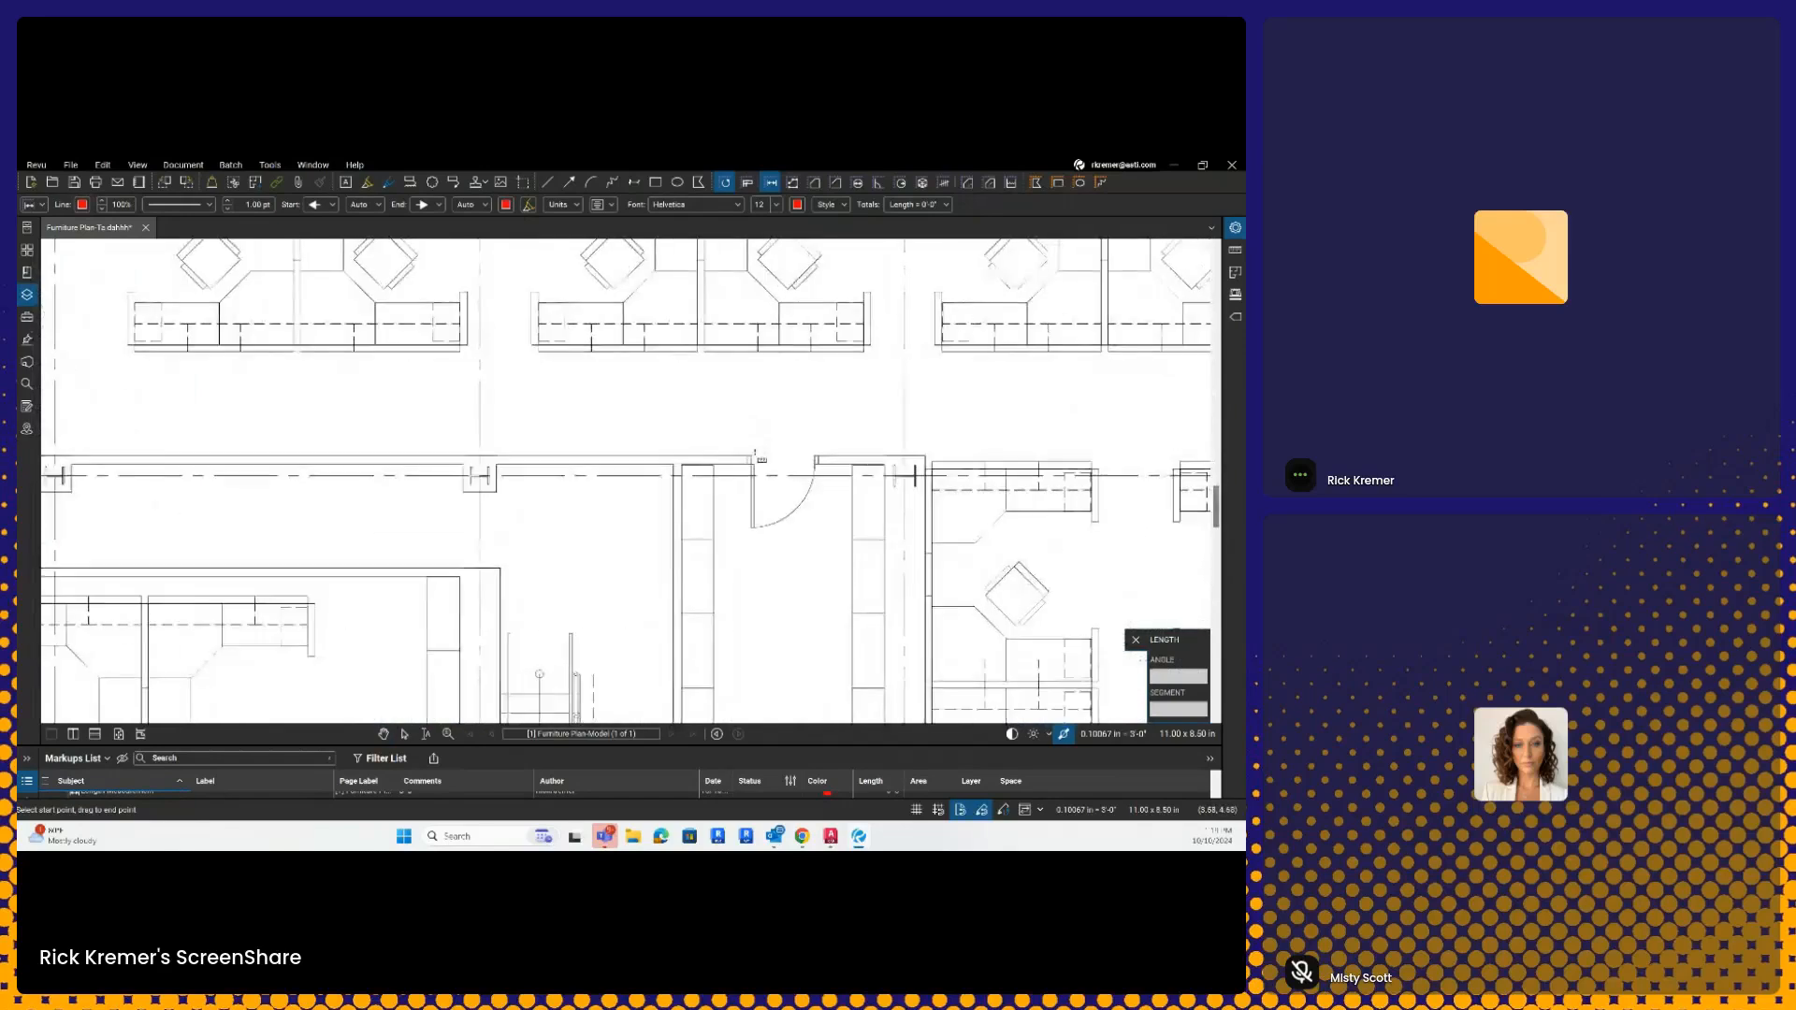
drag(748, 461, 857, 461)
key(Escape)
scroll(831, 513, down, 5)
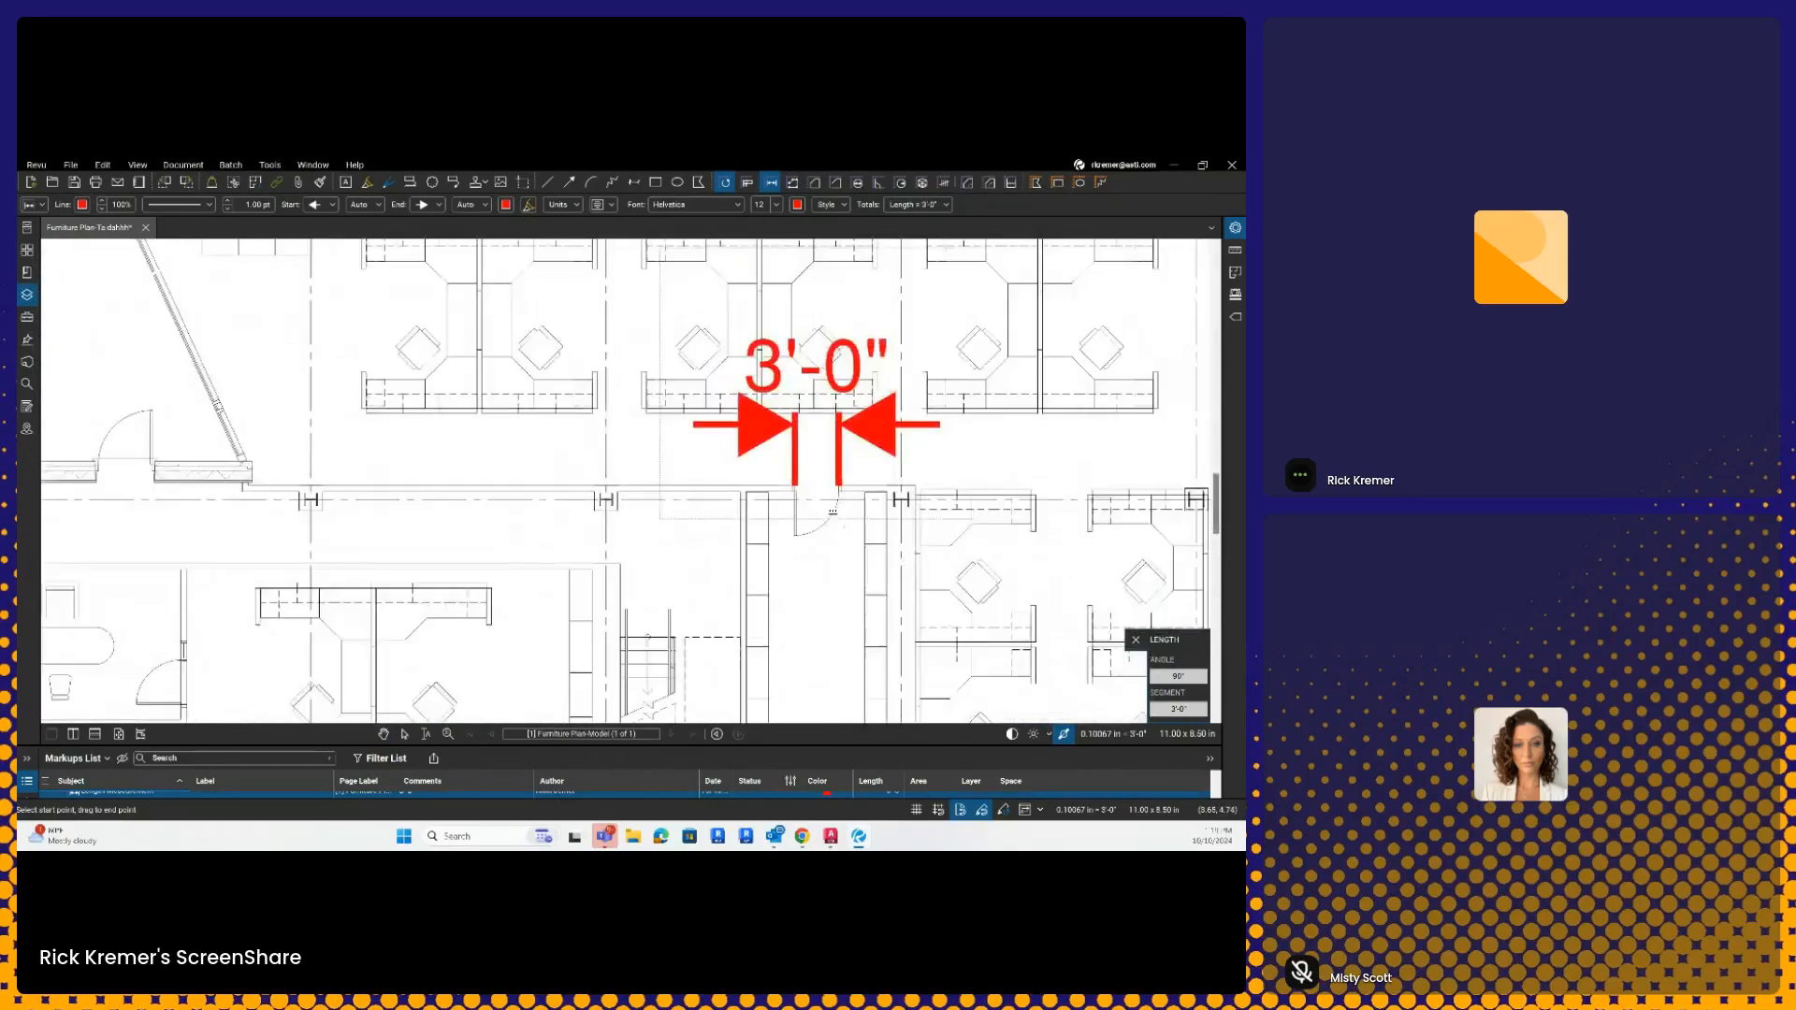
scroll(827, 505, up, 2)
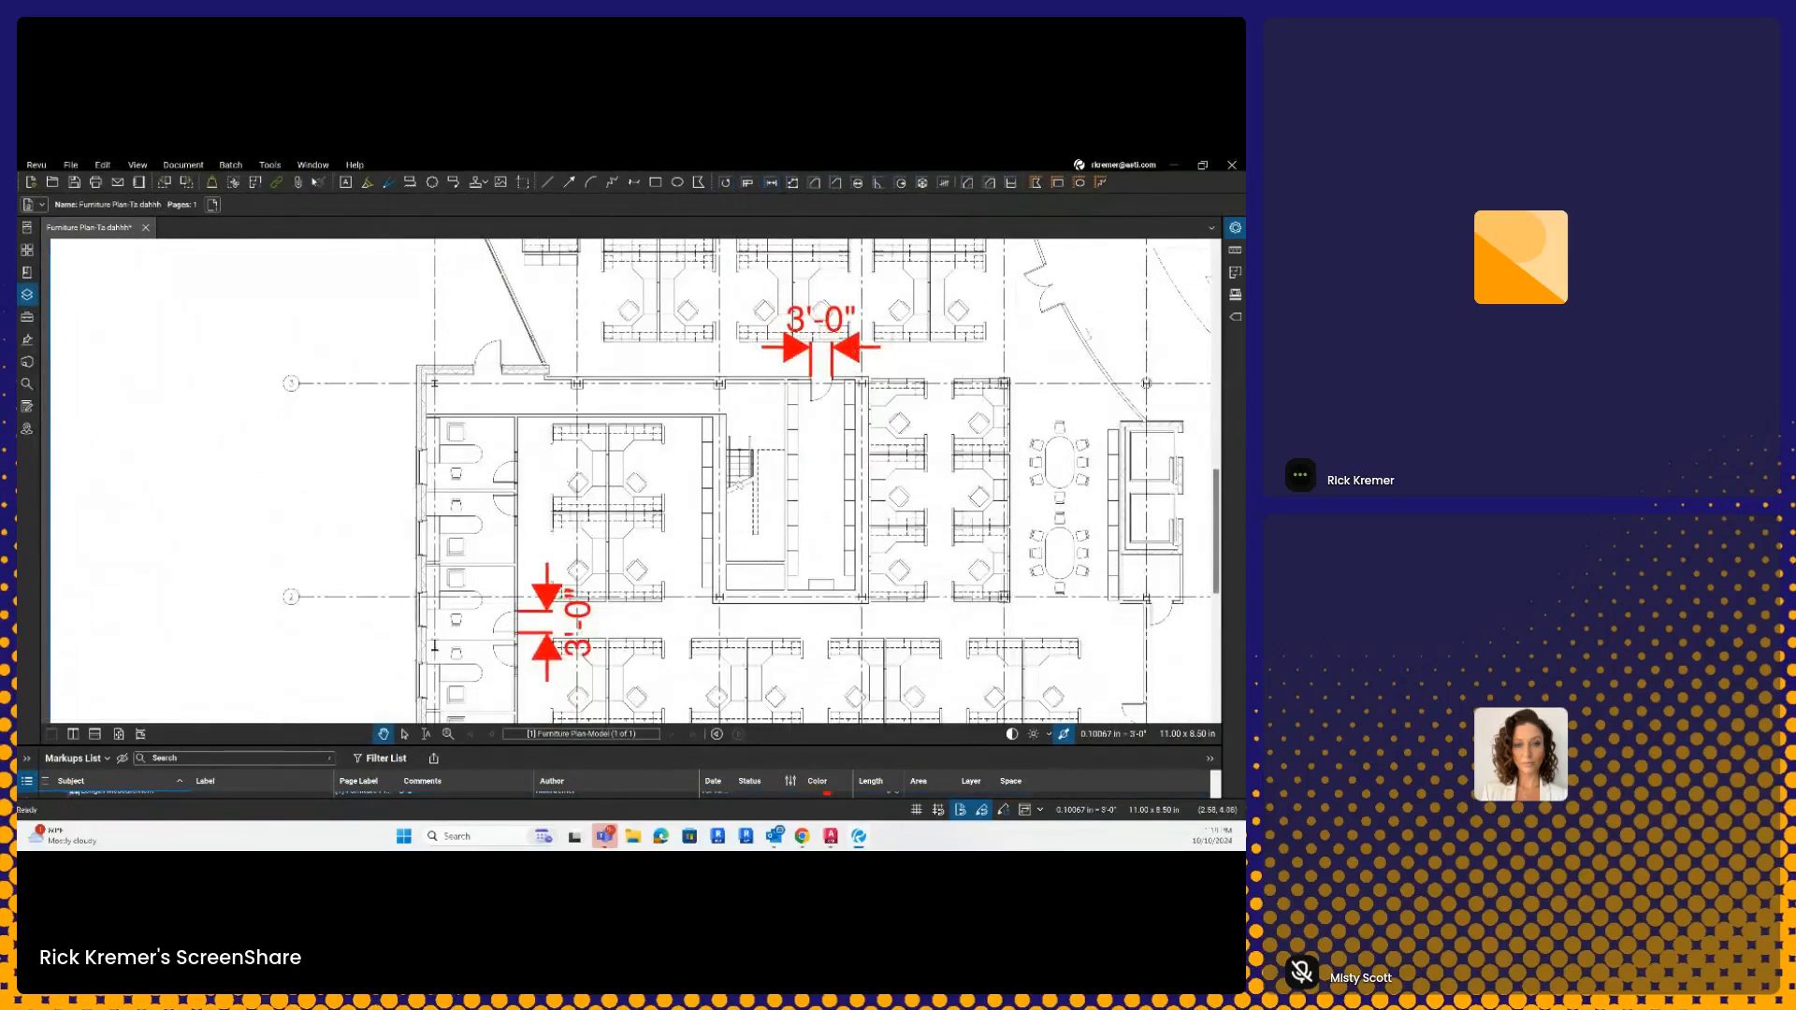
- Measure the central room's area as 282 sf and select the new measurement
click(271, 165)
mouse_move(319, 209)
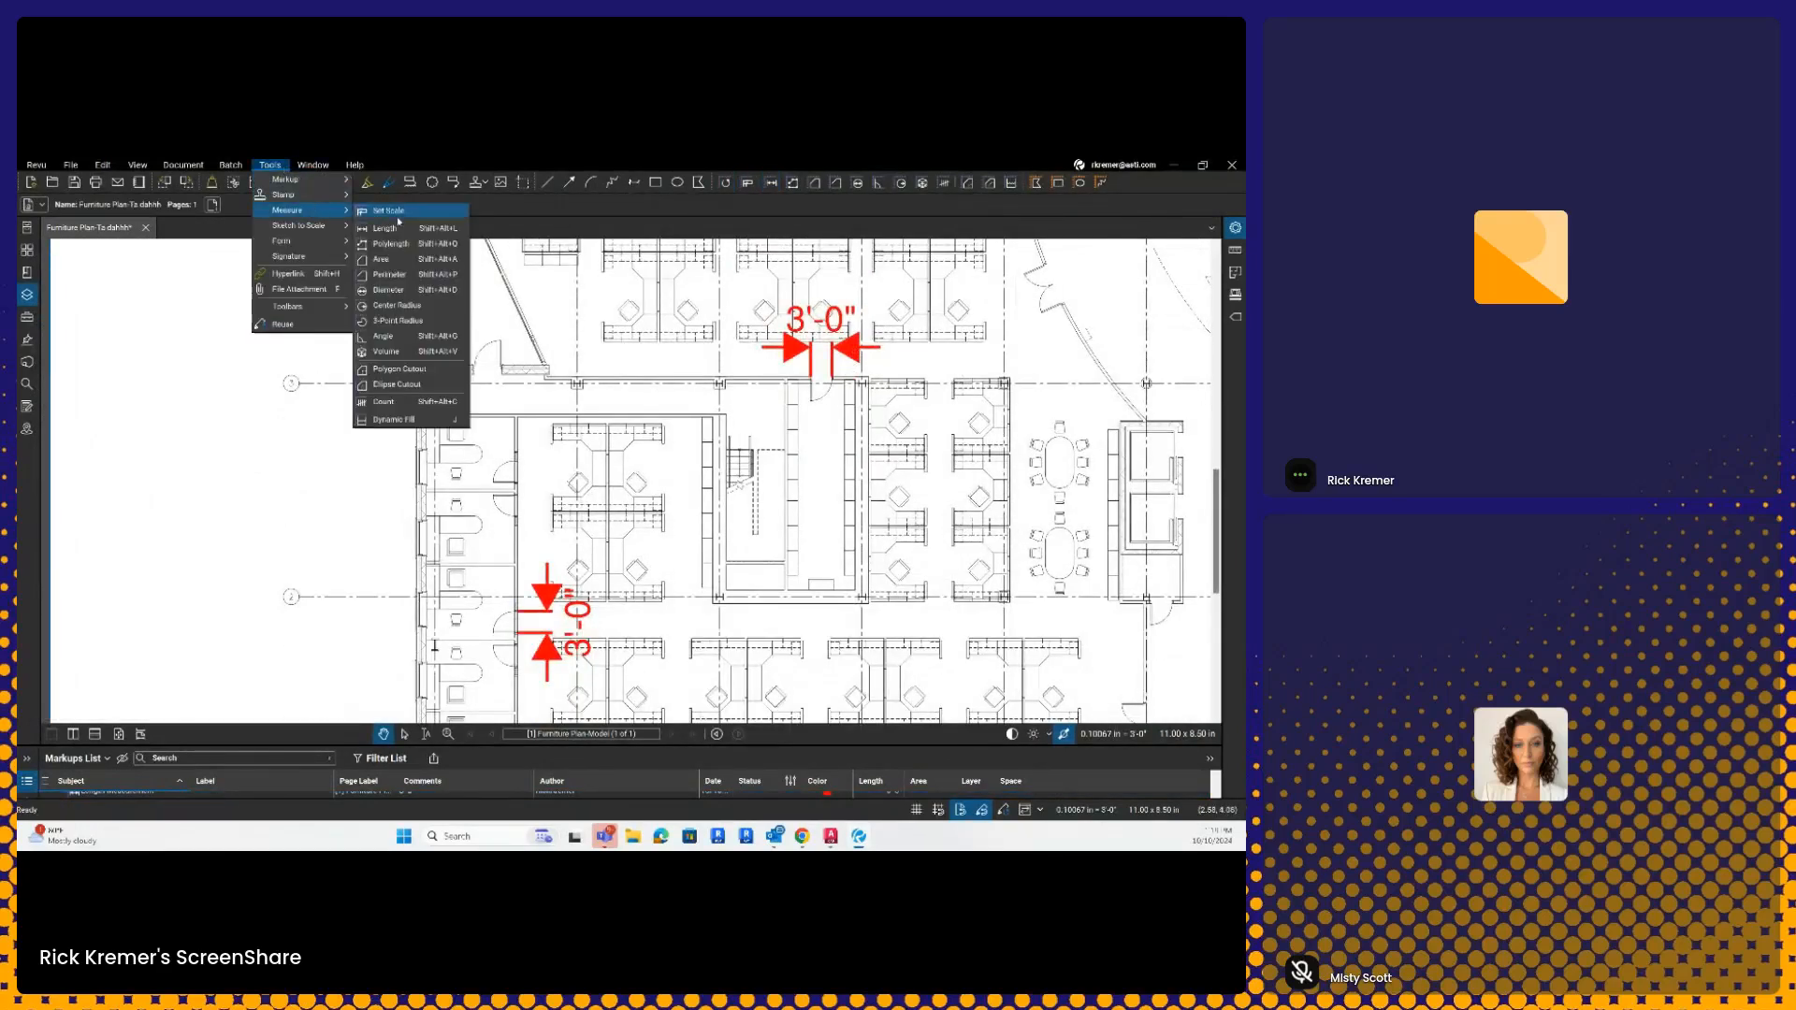
click(393, 261)
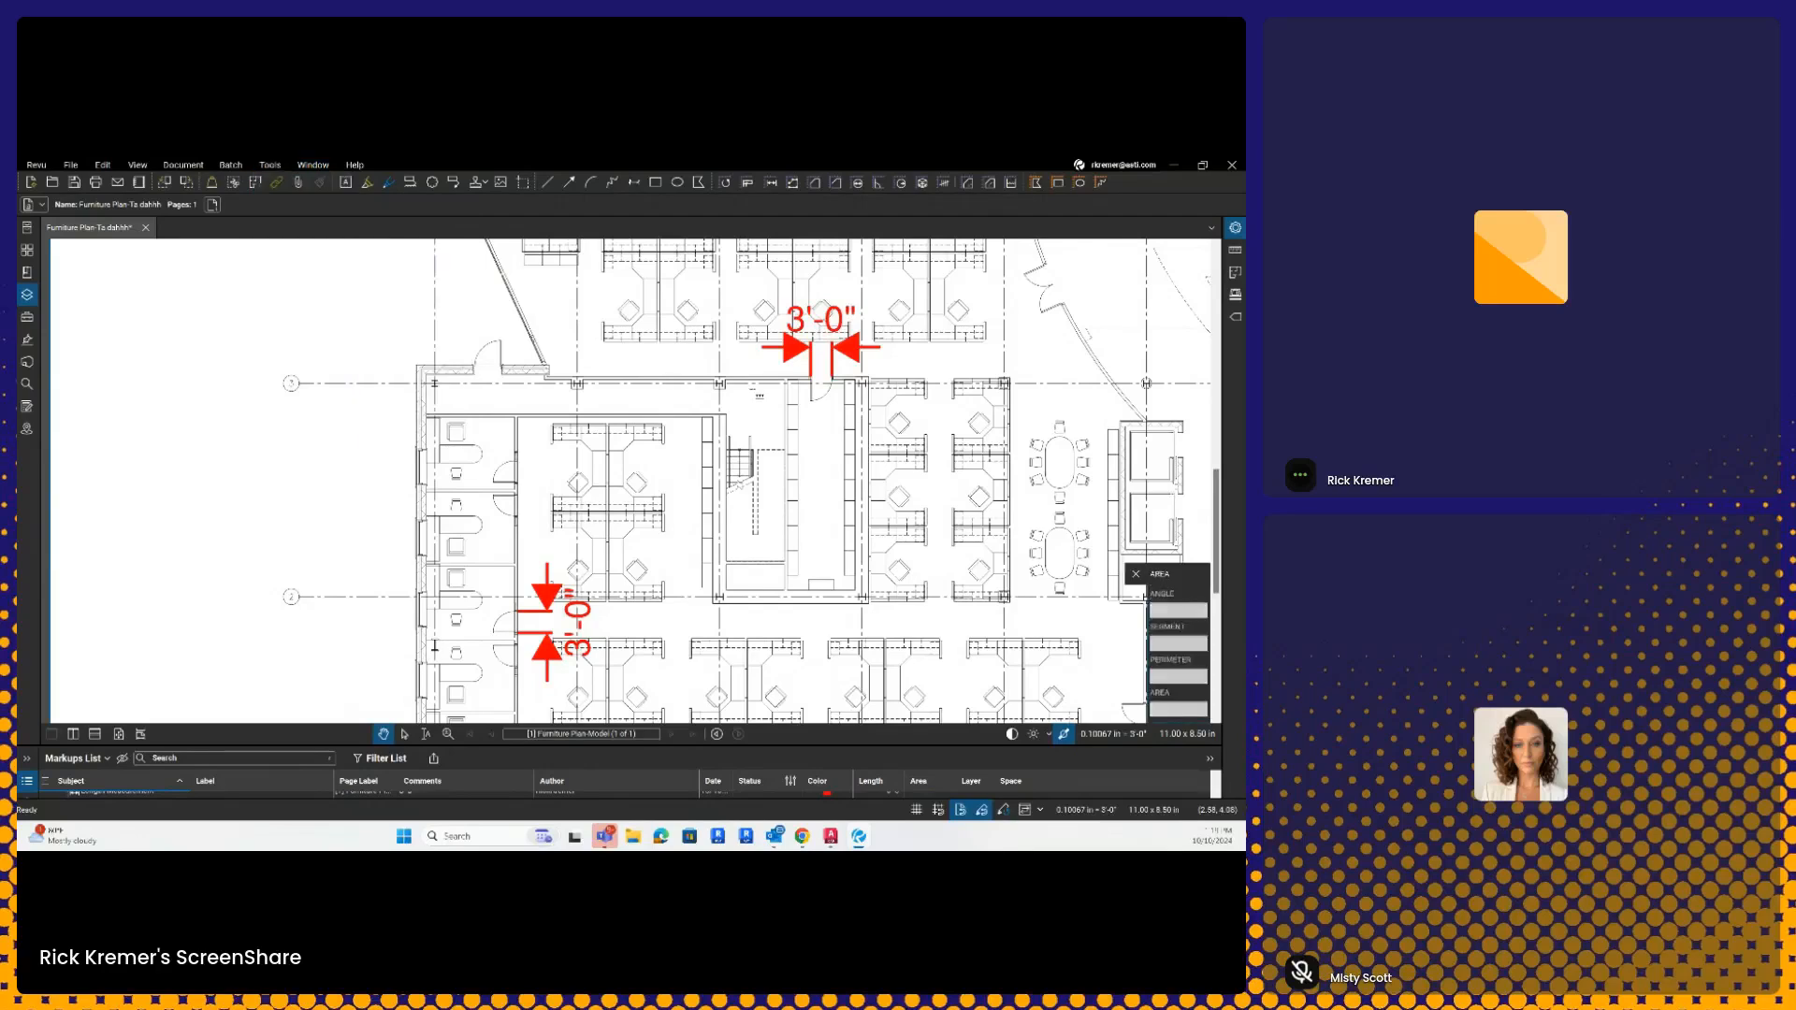
drag(831, 536, 854, 590)
key(Escape)
click(825, 510)
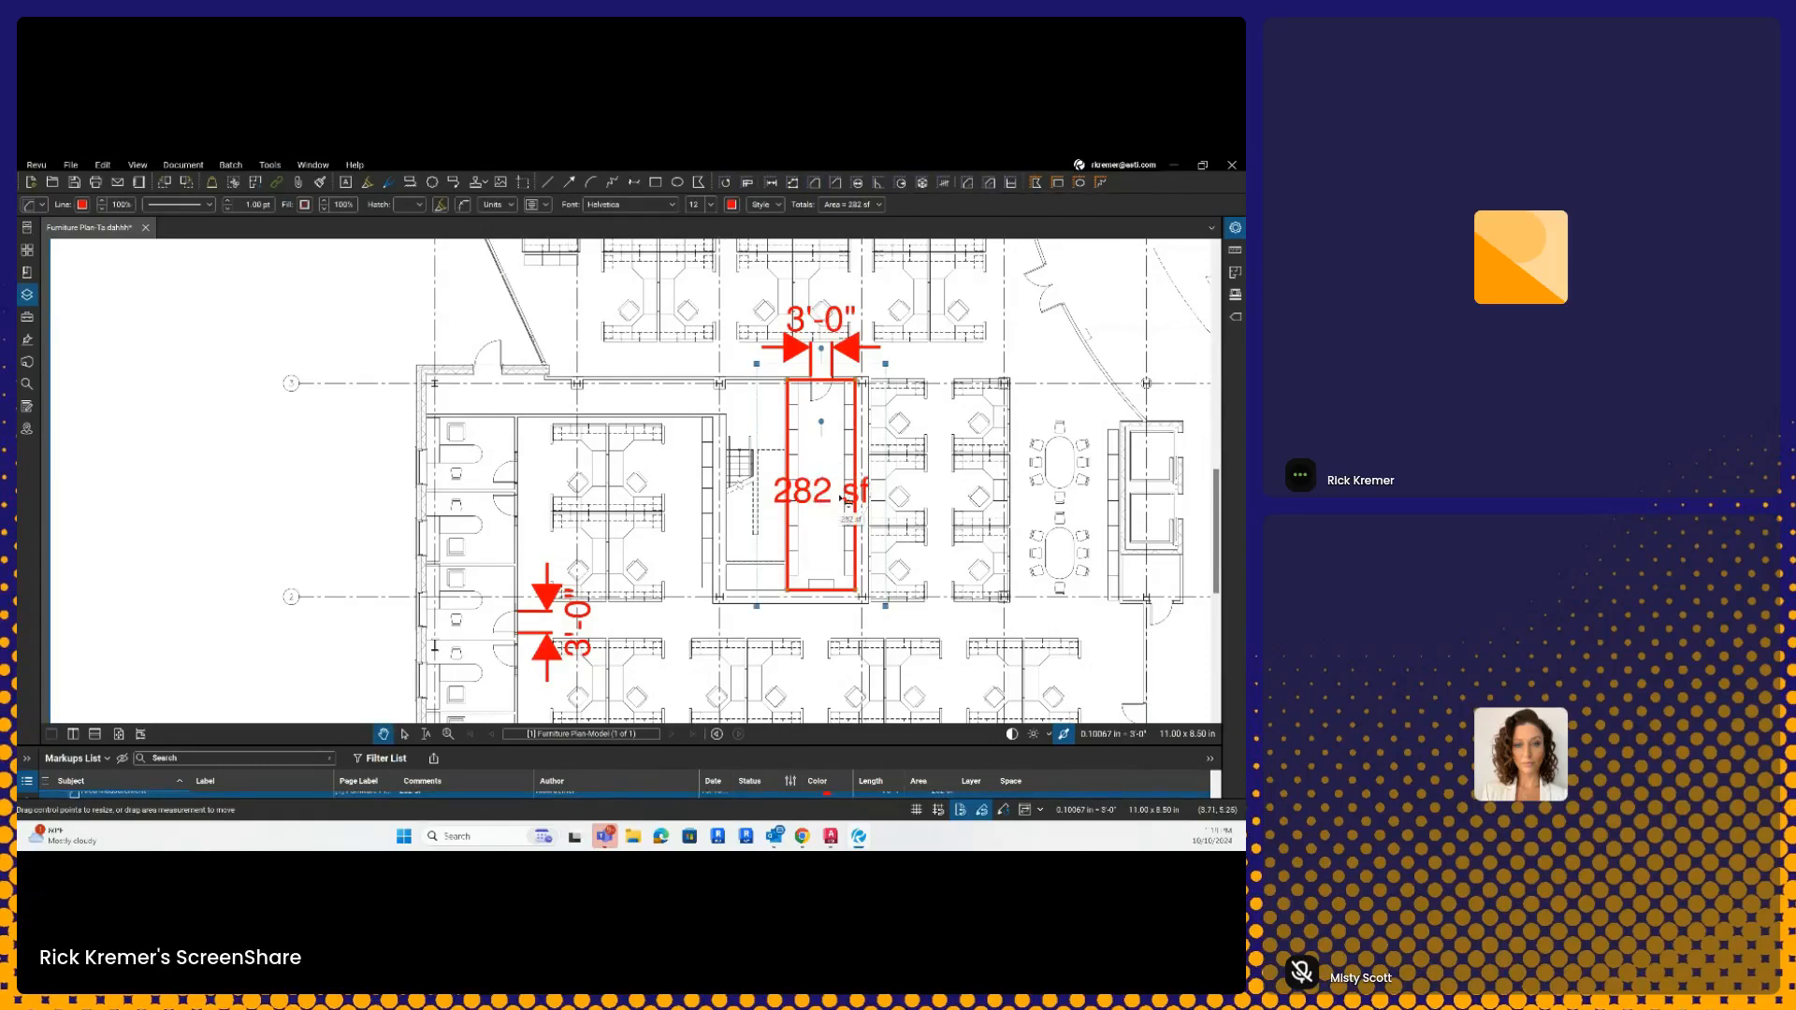
- Shrink the 282 sf label font to size 8, then size 6
key(alt)
click(713, 205)
scroll(722, 226, up, 3)
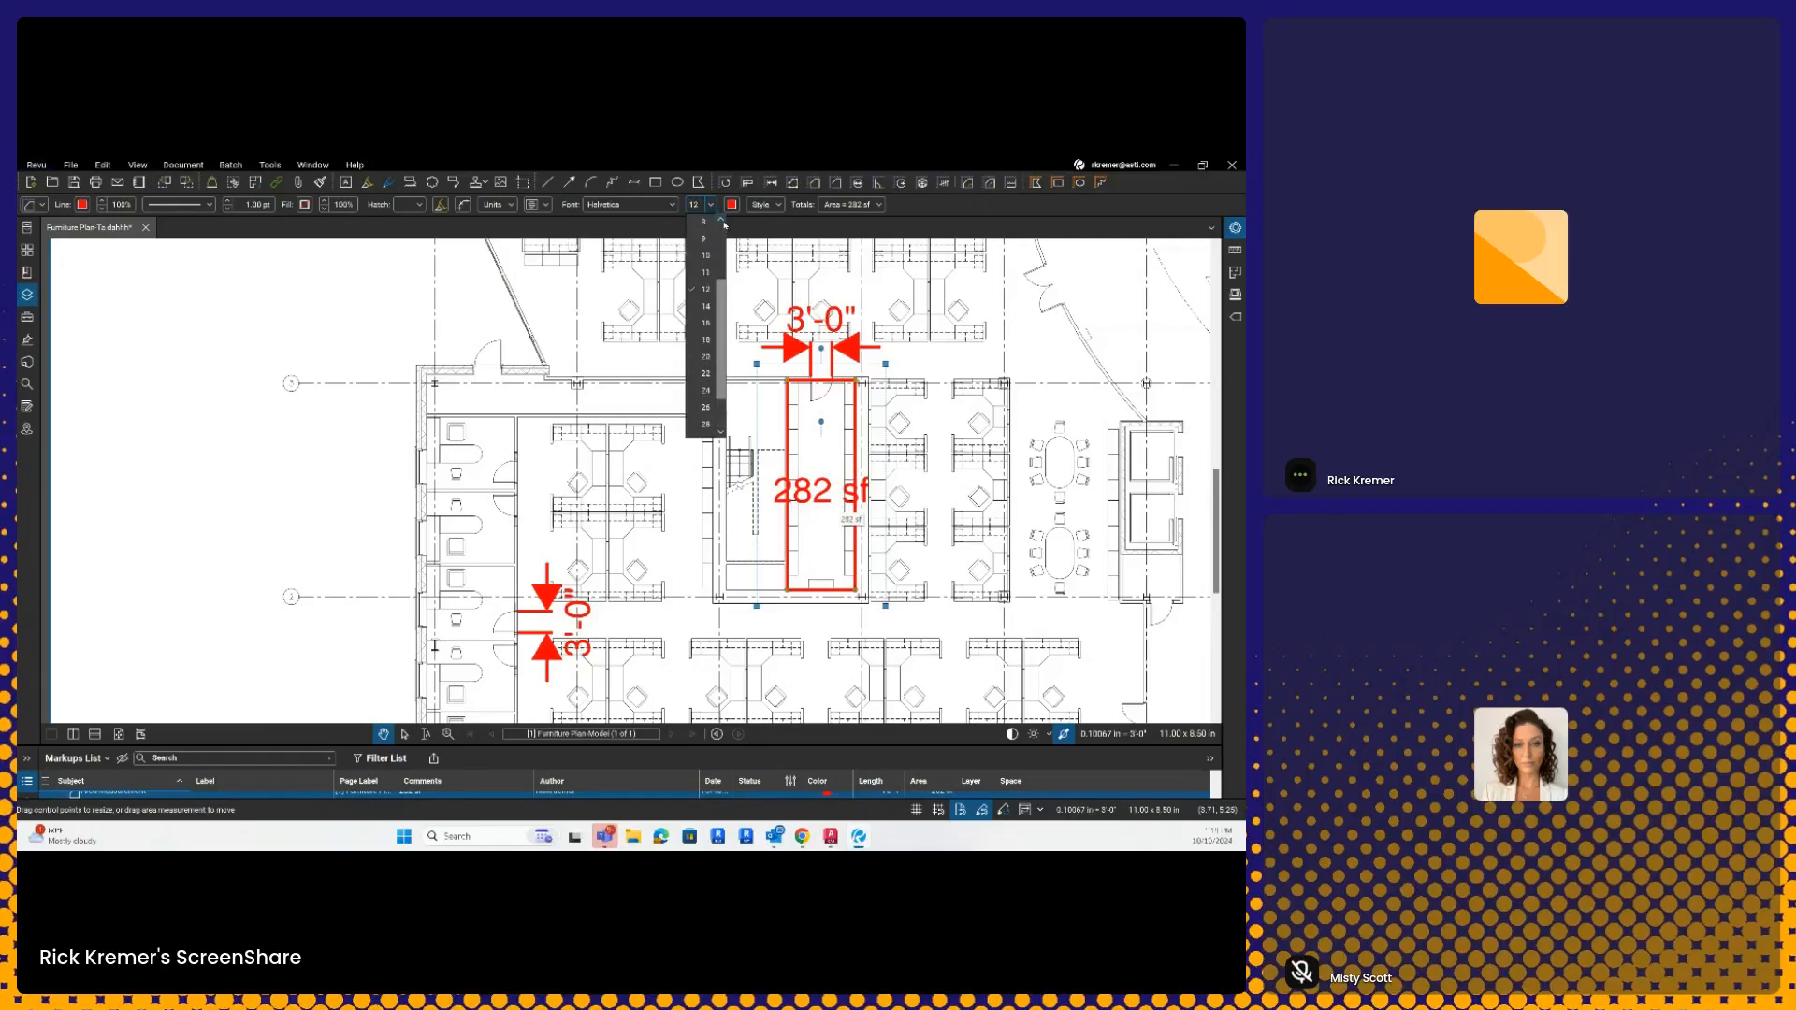
click(711, 223)
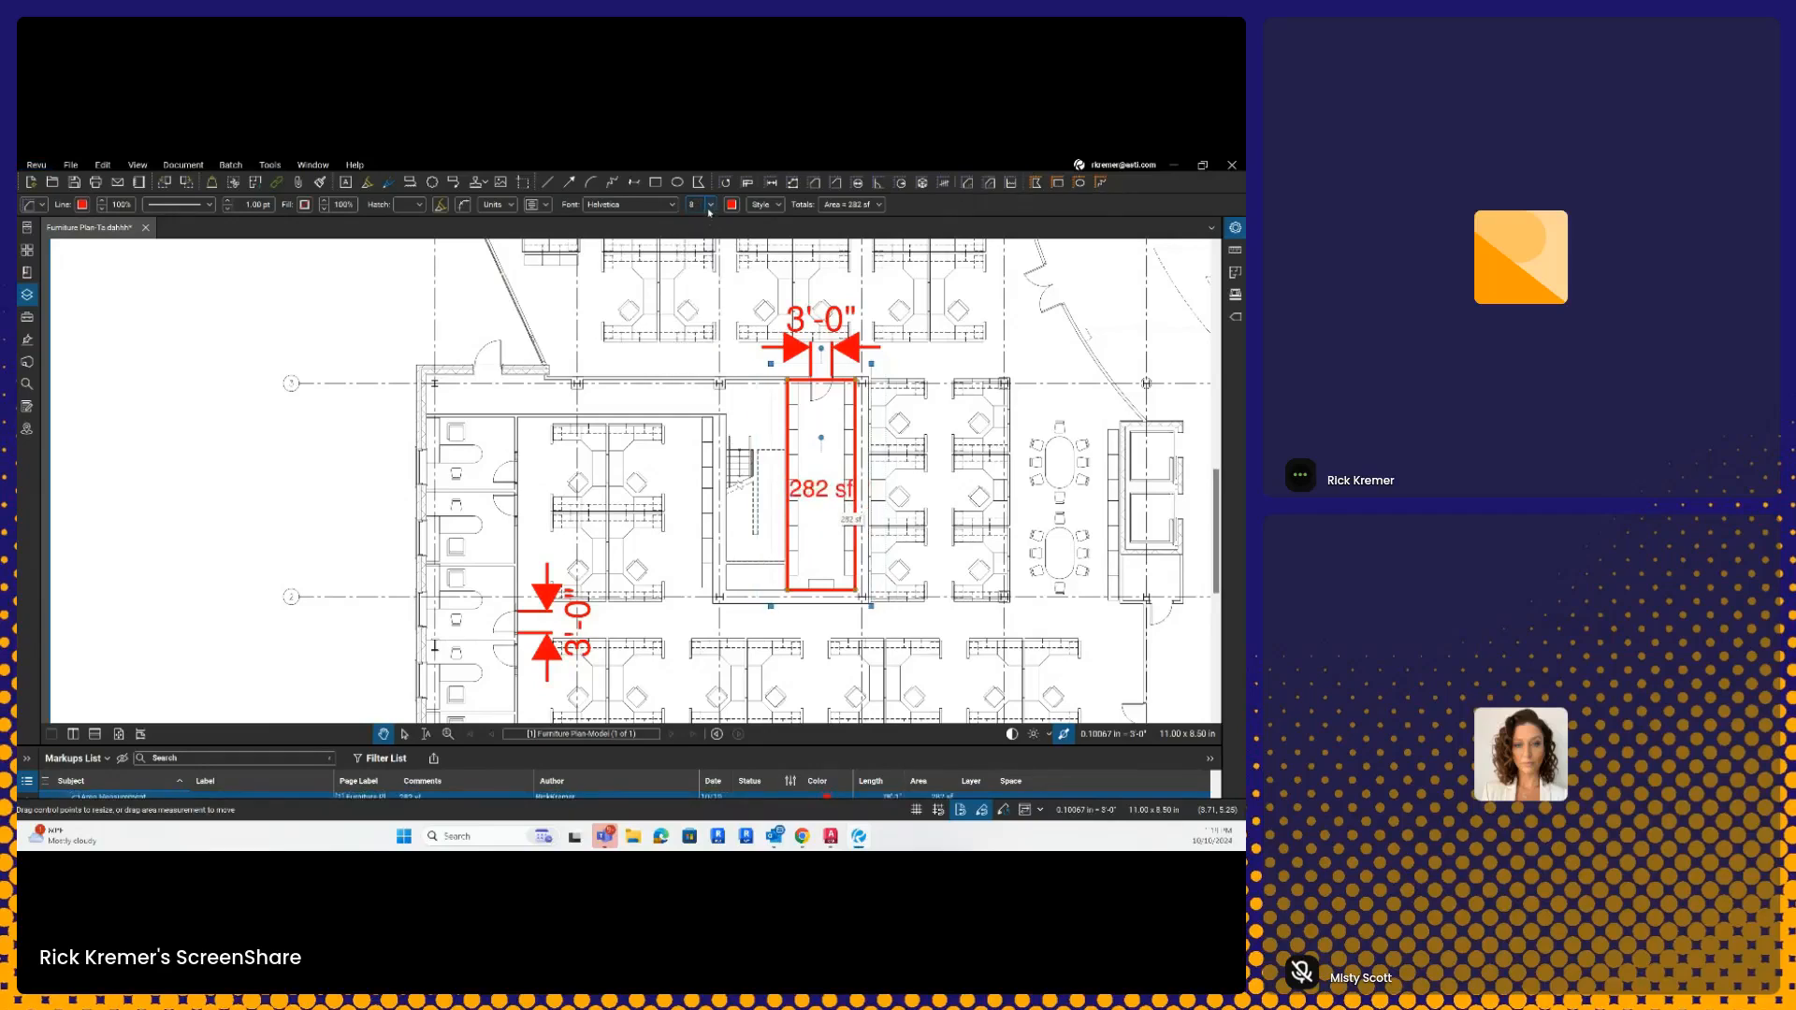
click(709, 209)
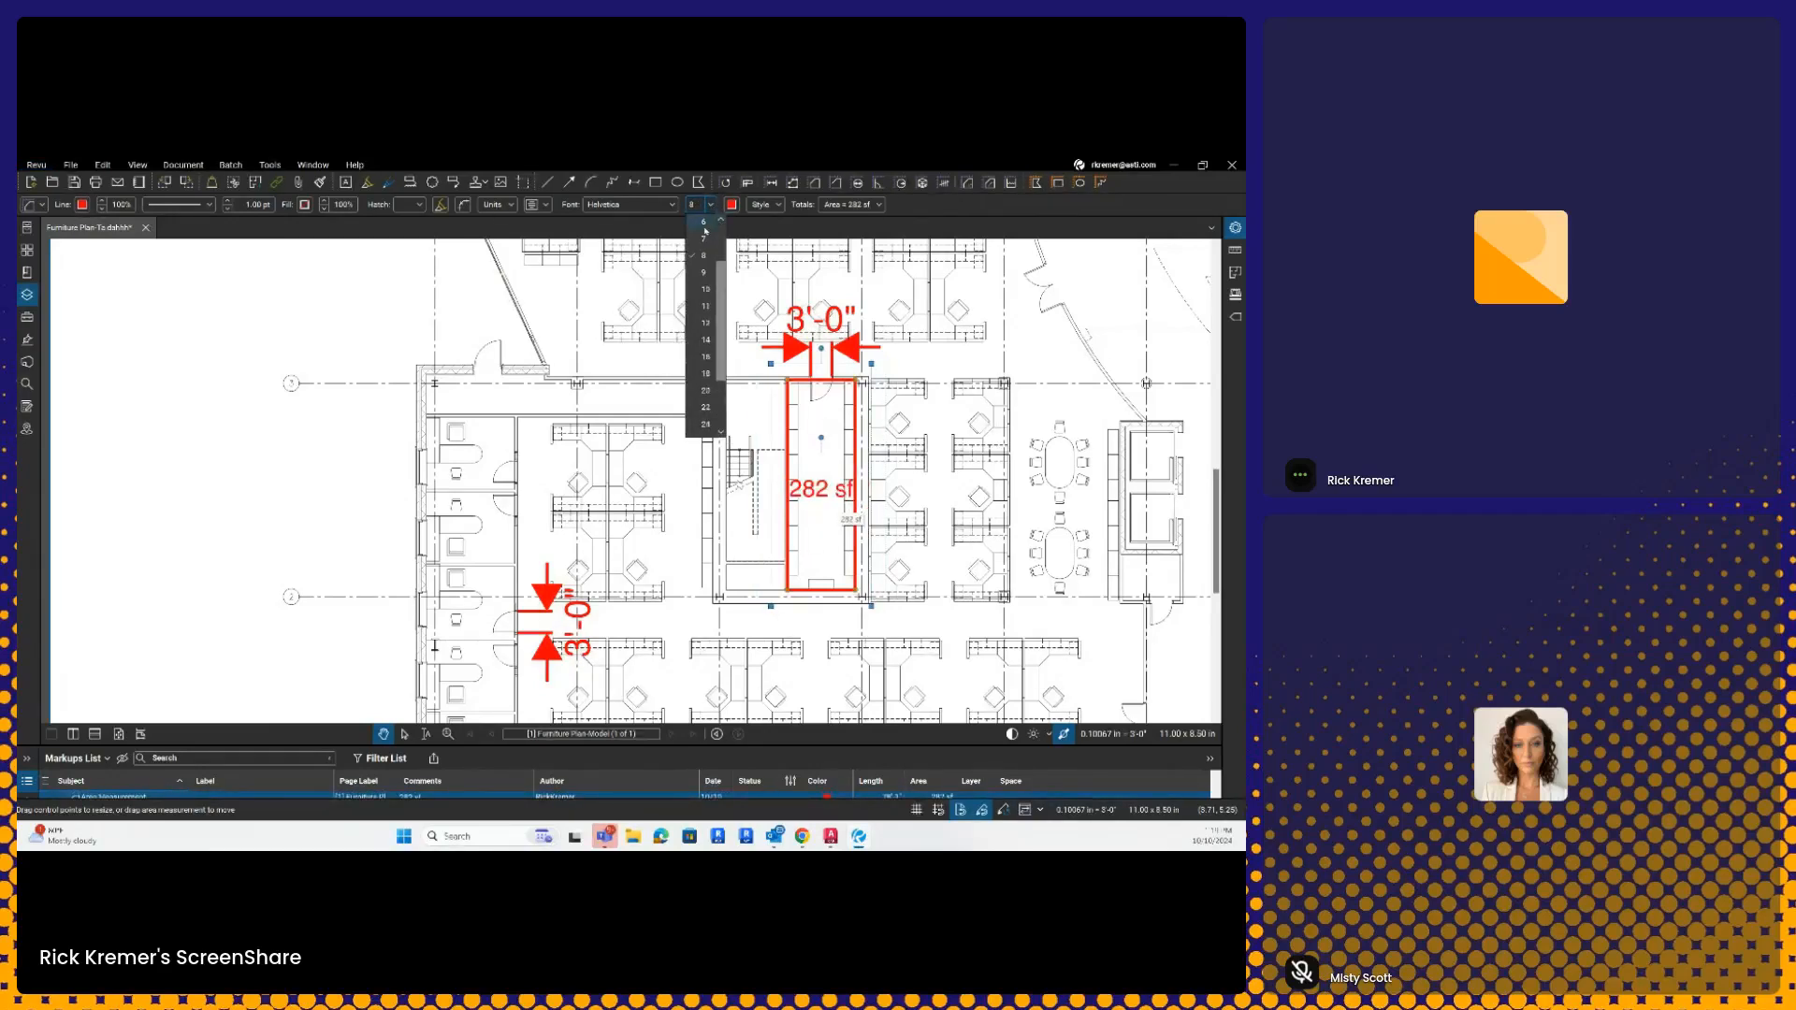
click(705, 227)
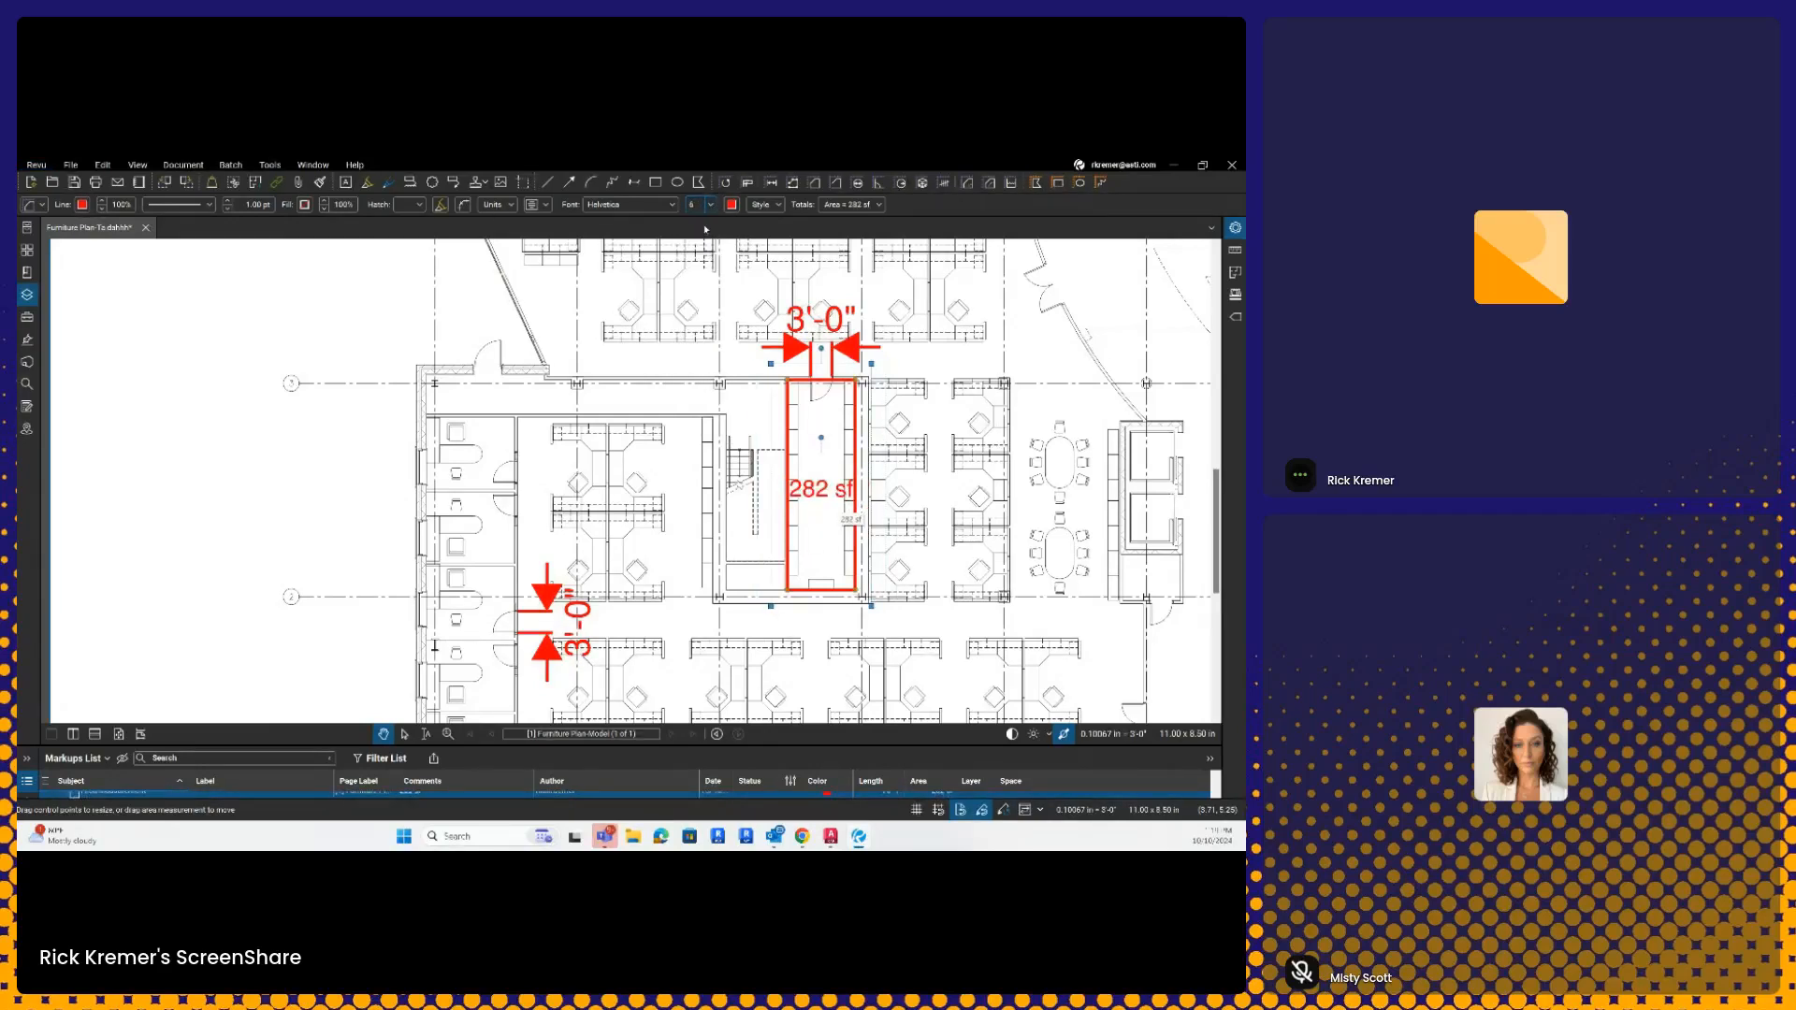
- Fill the 282 sf area translucent yellow and reduce the label font size further
click(307, 206)
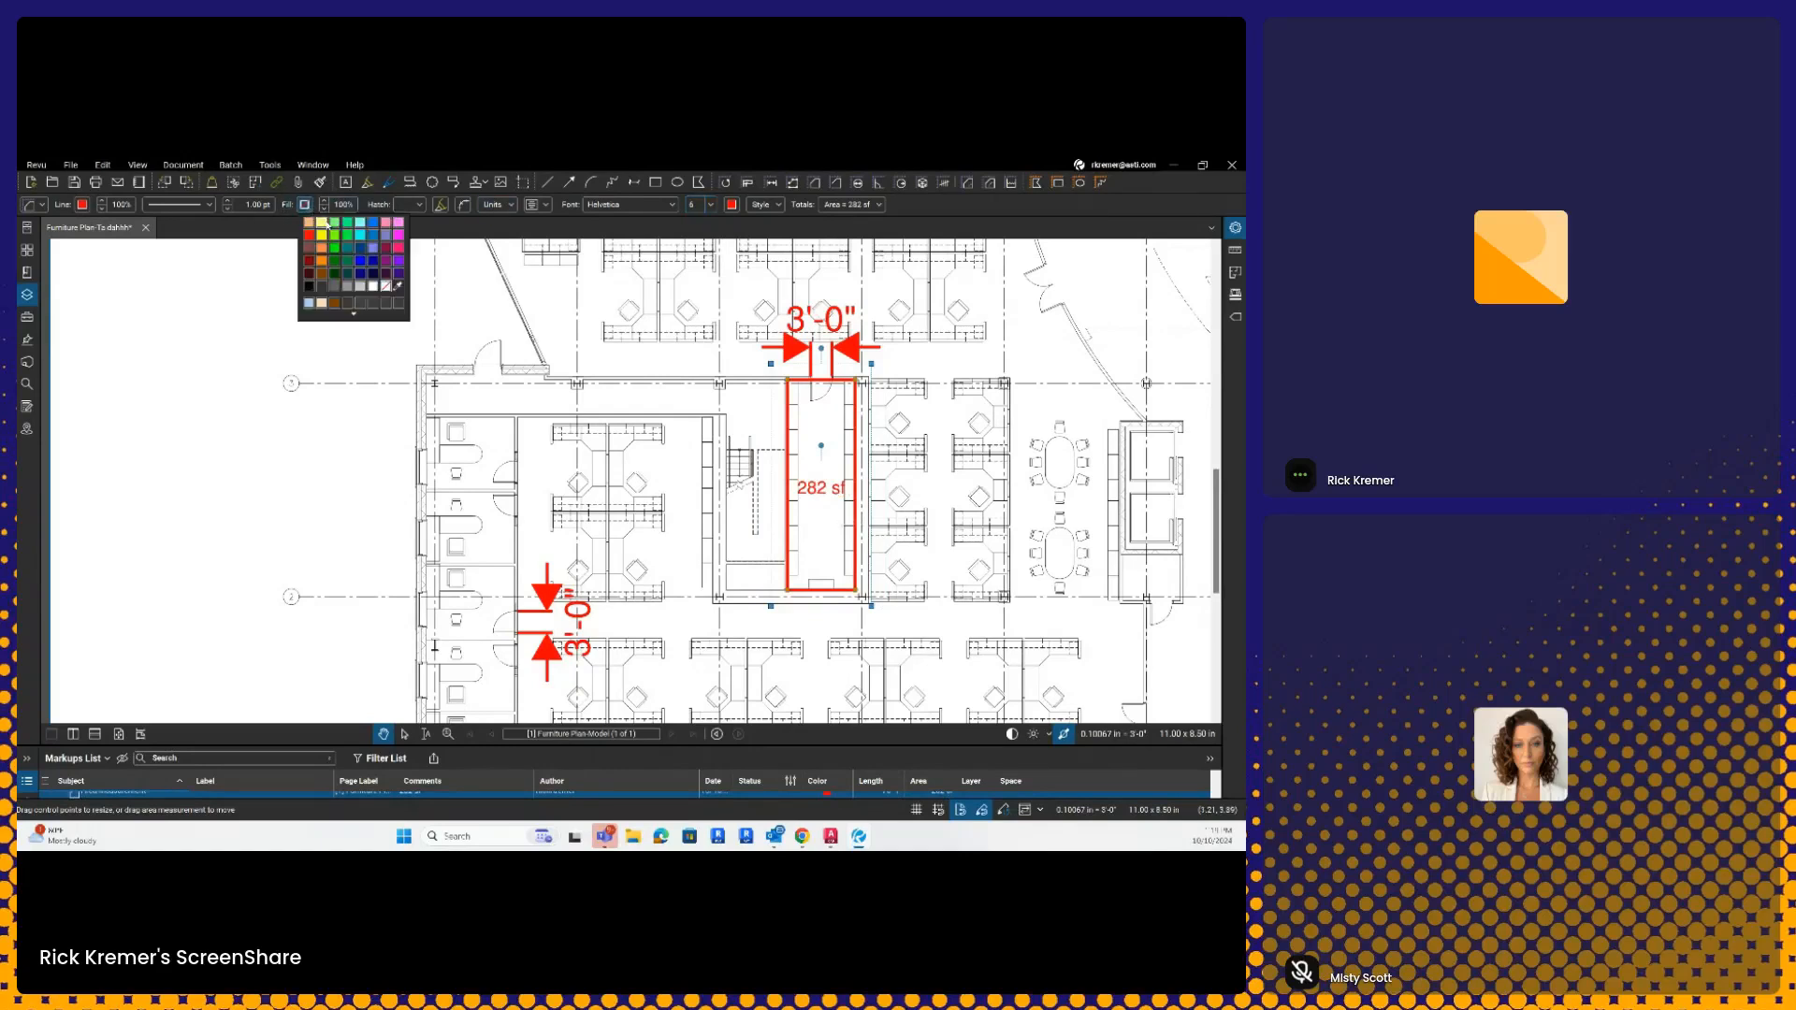
click(348, 245)
key(ctrl)
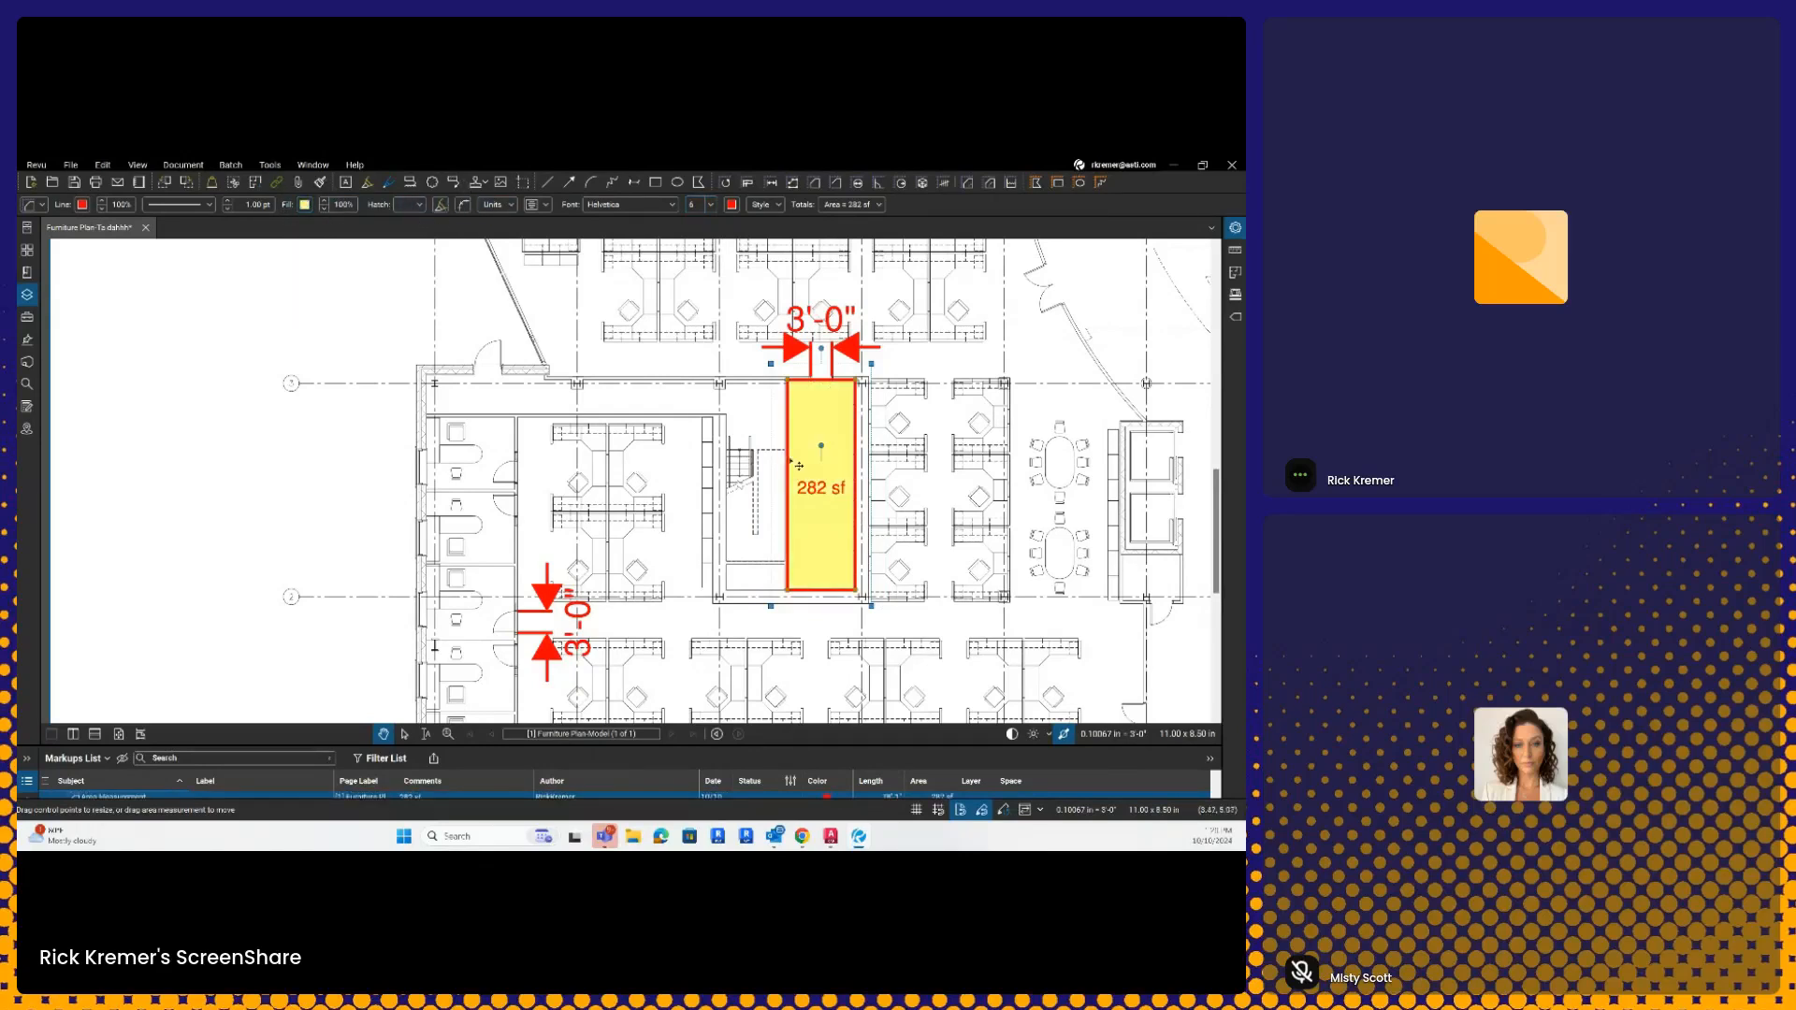
key(ctrl)
key(ctrl)
click(441, 204)
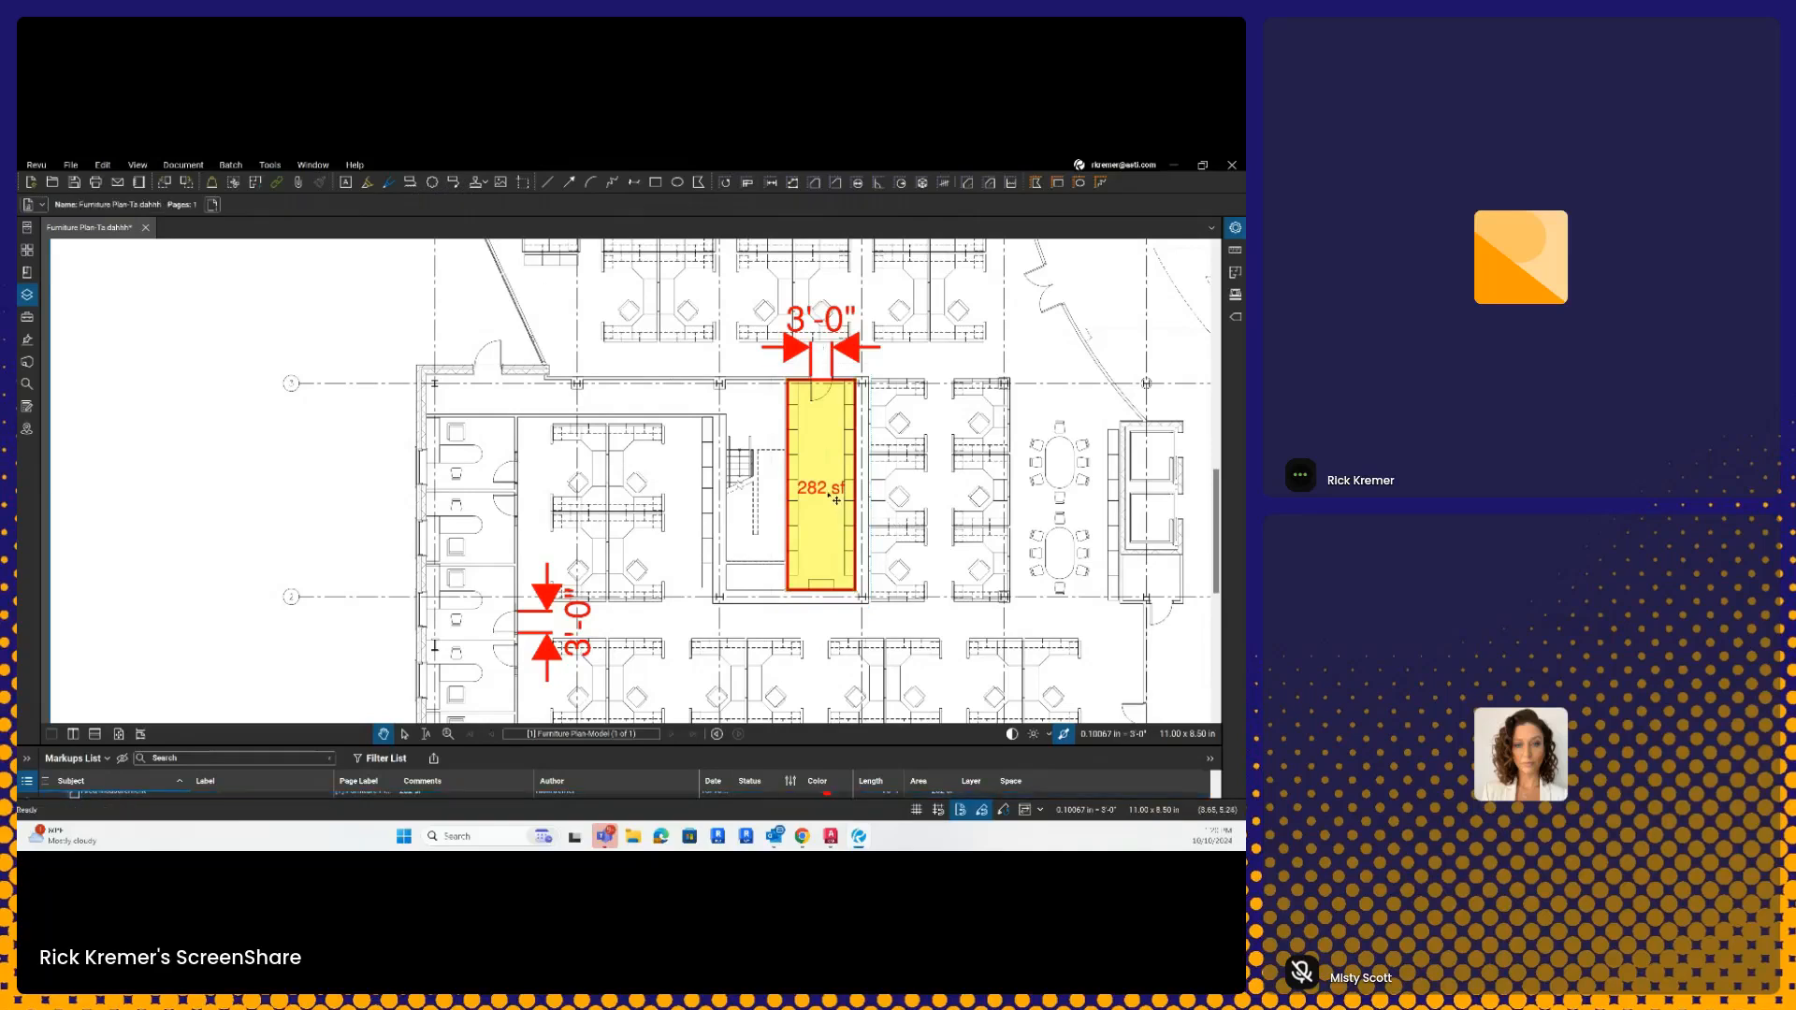
click(710, 207)
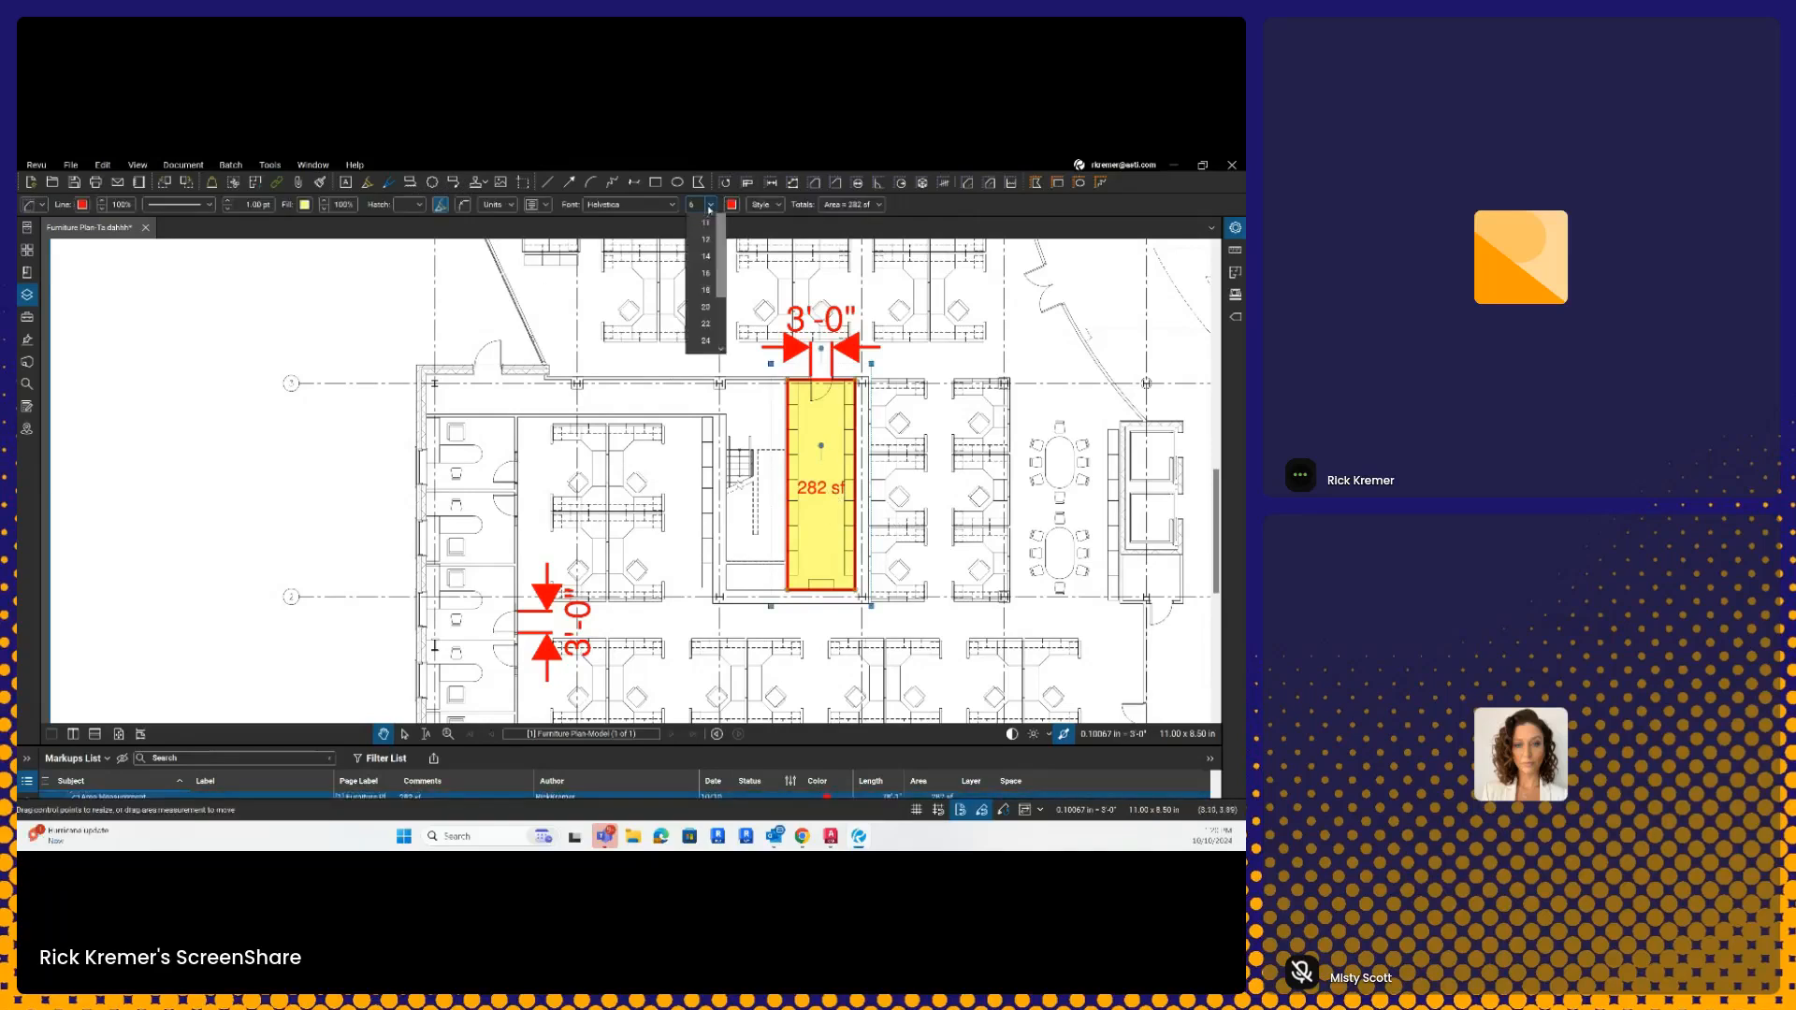
click(721, 223)
click(720, 223)
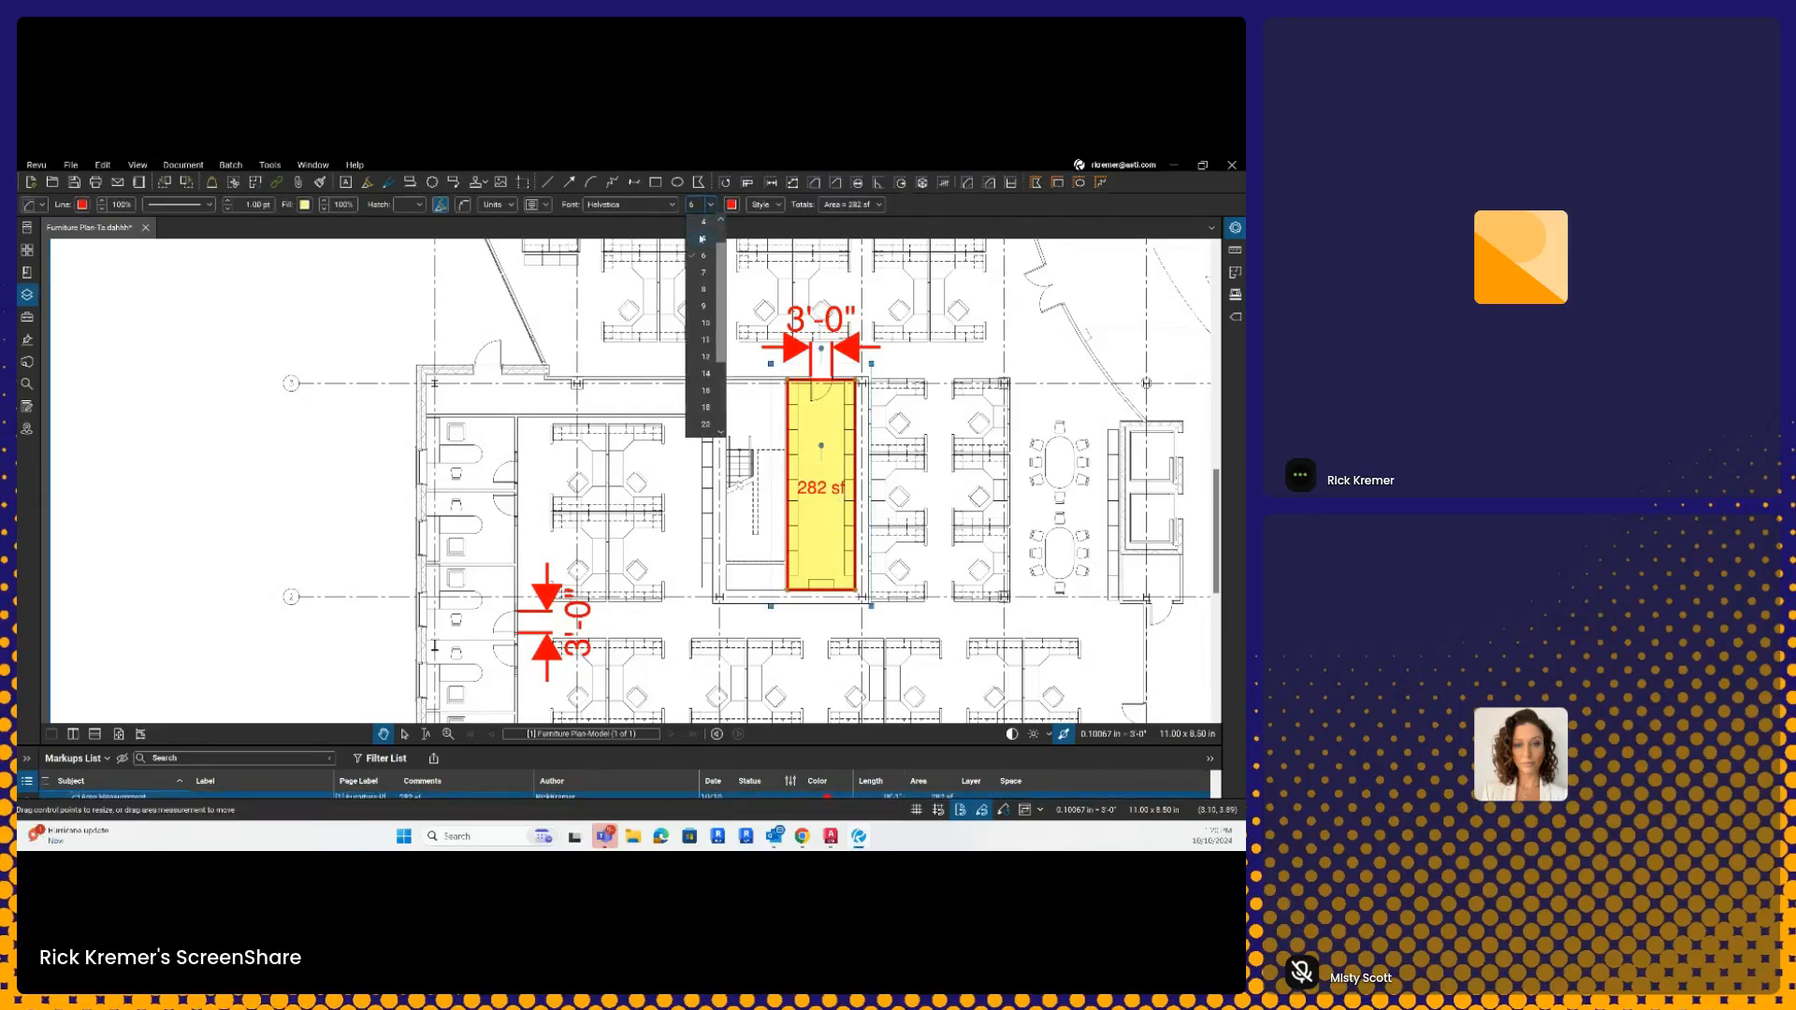
click(705, 239)
- Delete the upper 3'-0" length dimension
scroll(807, 455, down, 5)
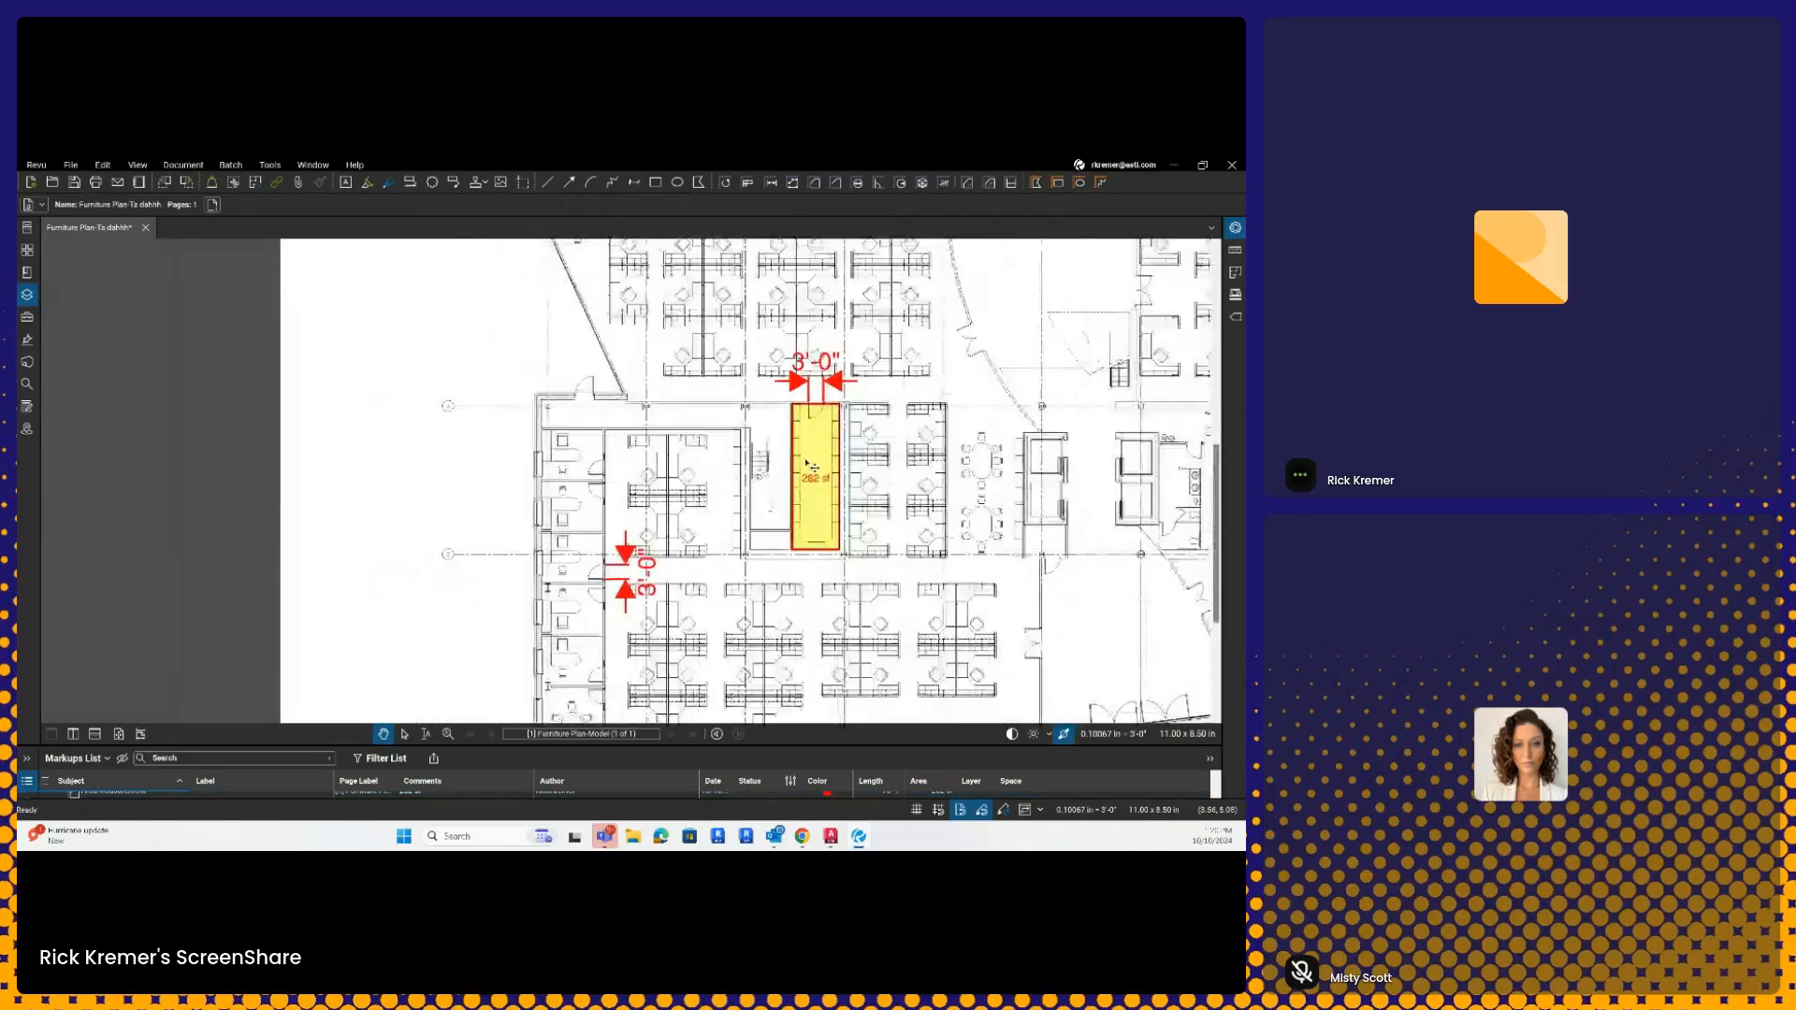
scroll(814, 442, up, 4)
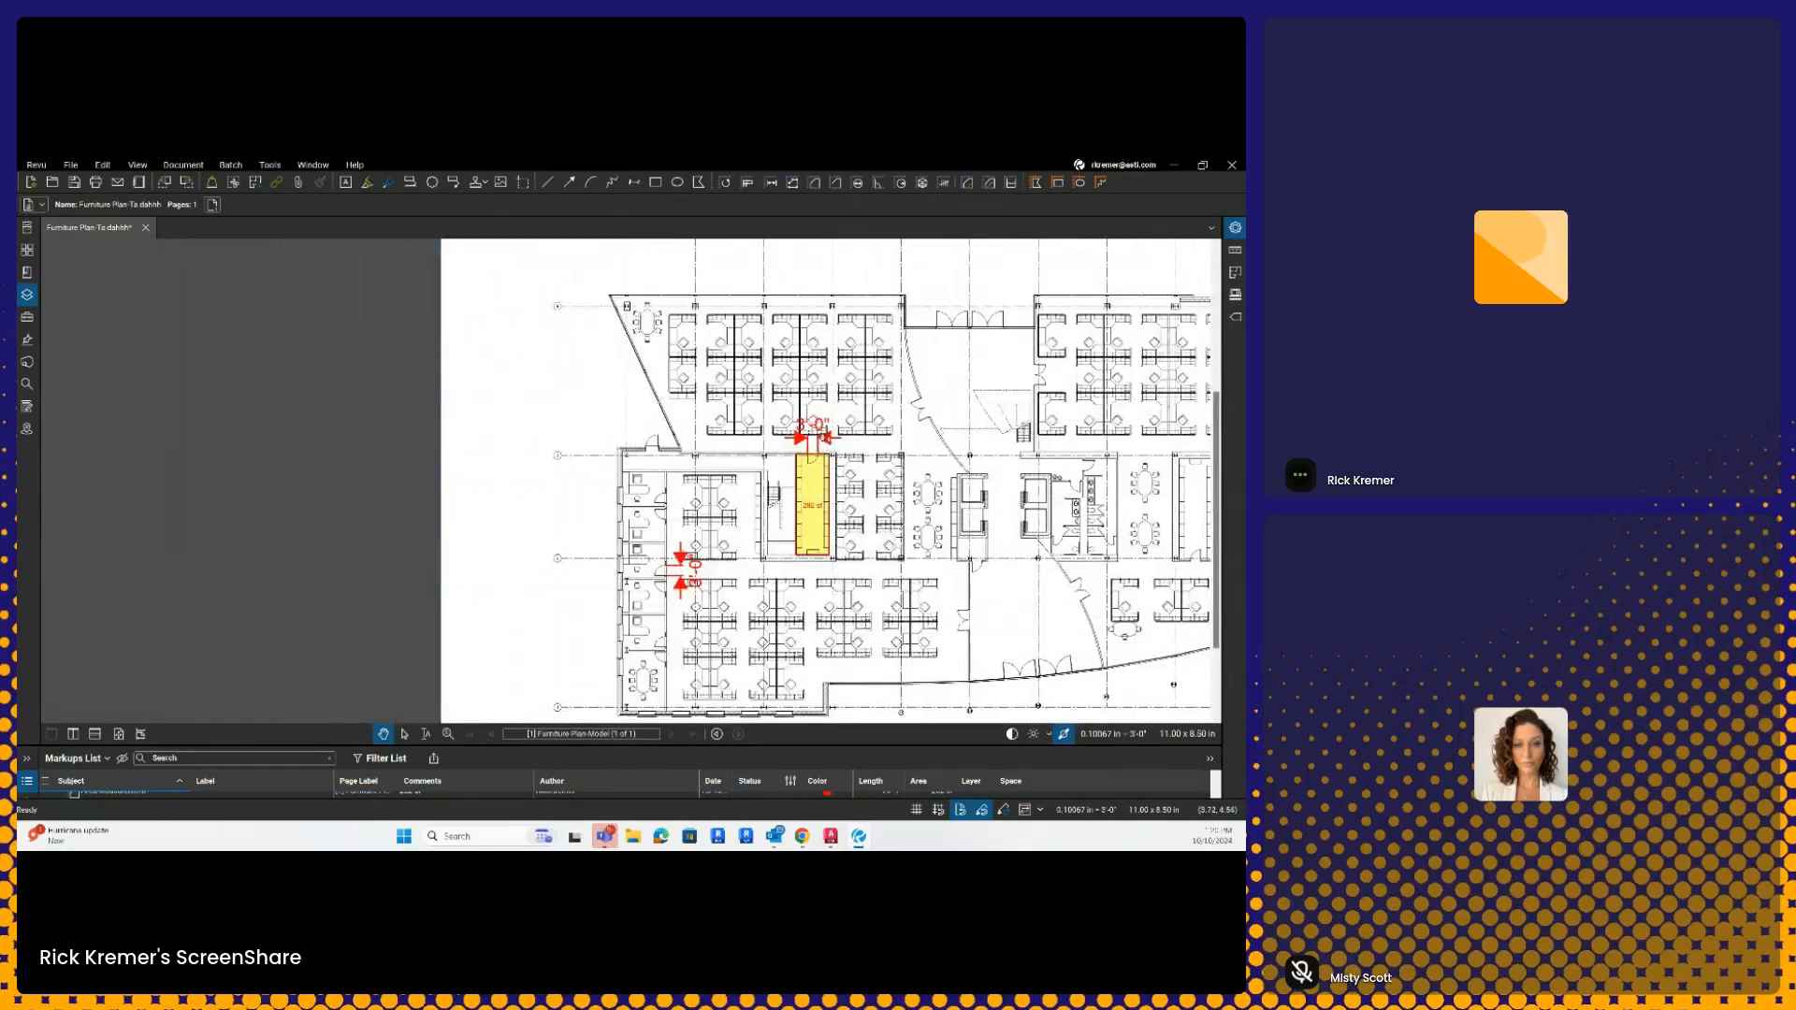
click(806, 449)
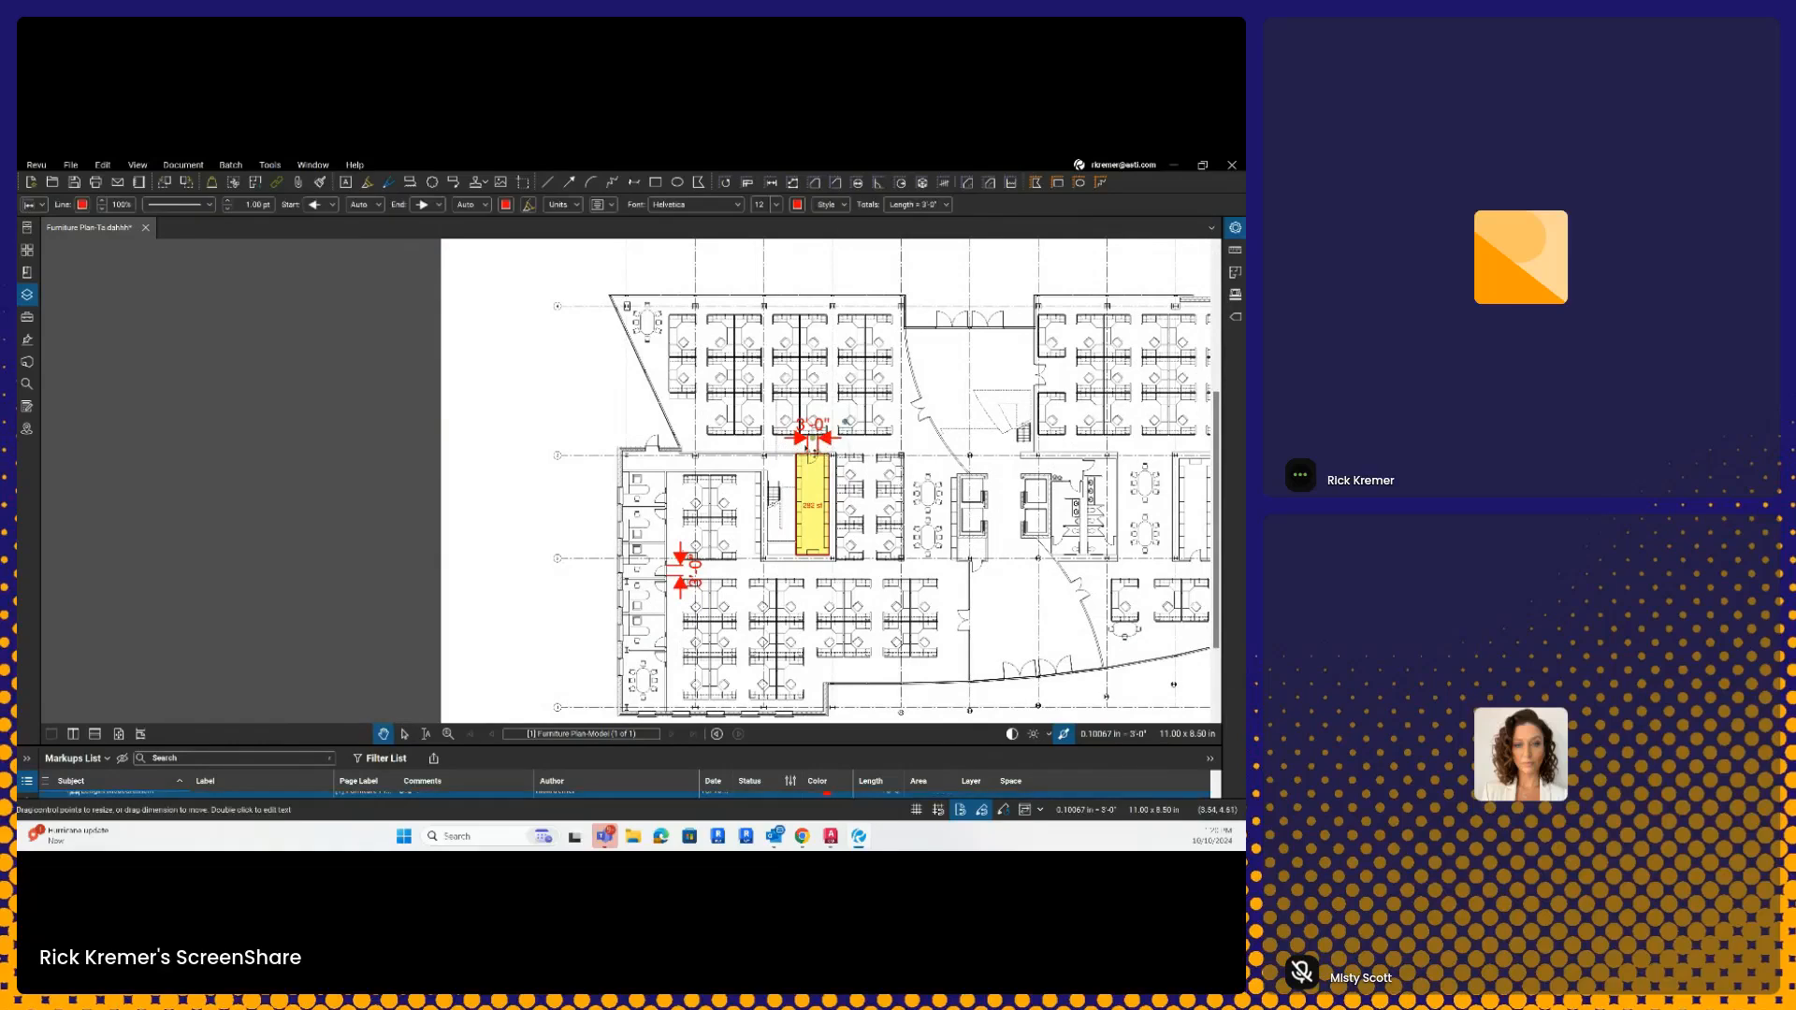
right_click(806, 449)
click(840, 511)
- Enlarge the Markups List to show the 282 sf area and 3'-0" length rows
click(821, 508)
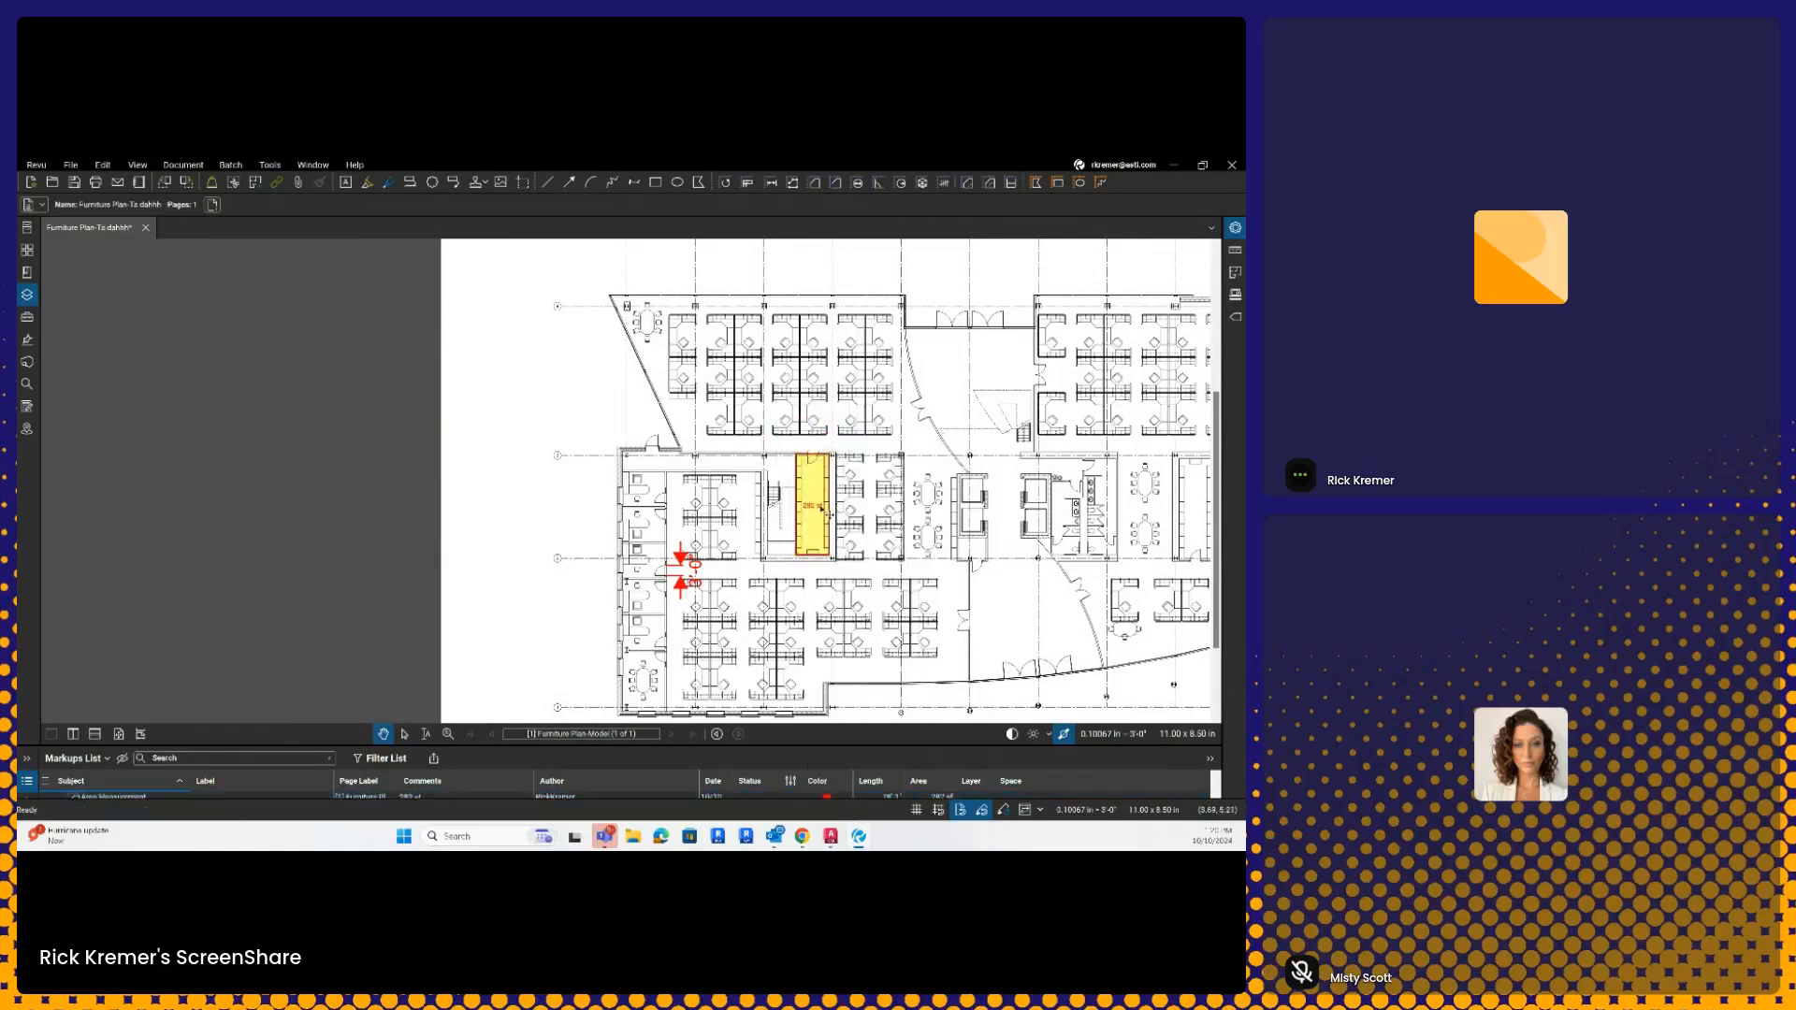
key(ctrl)
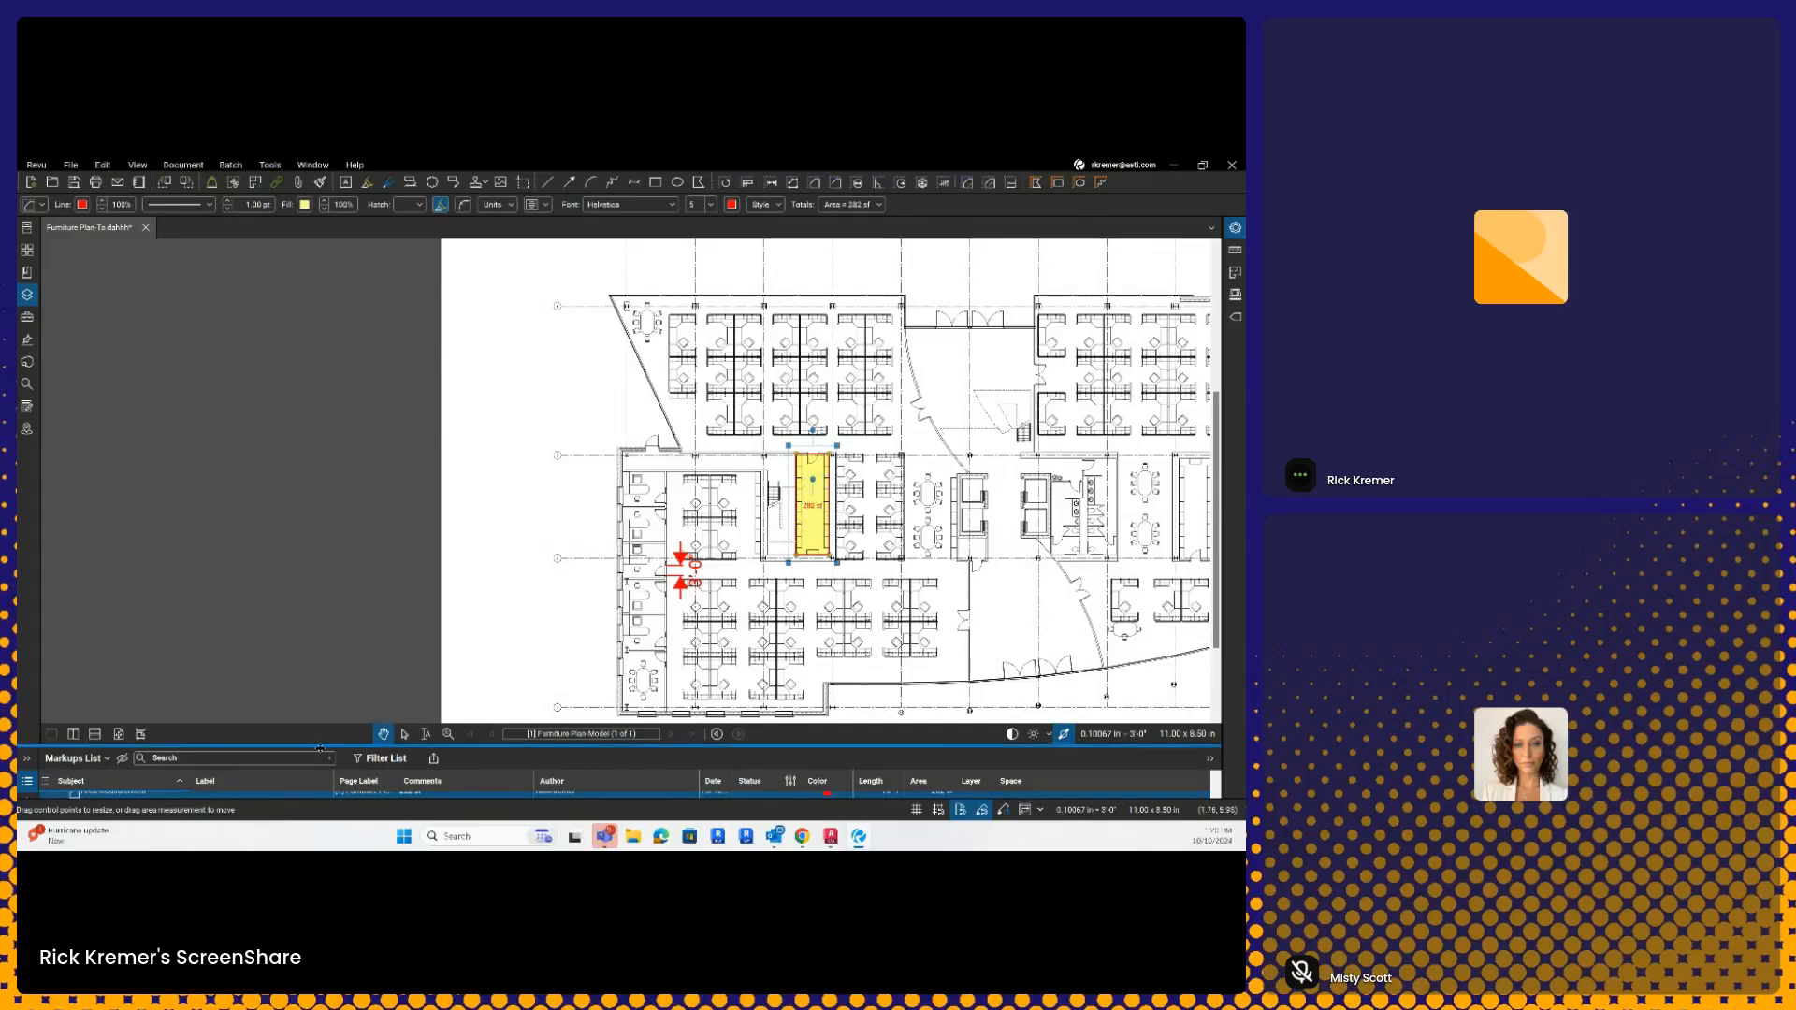
drag(321, 743, 315, 624)
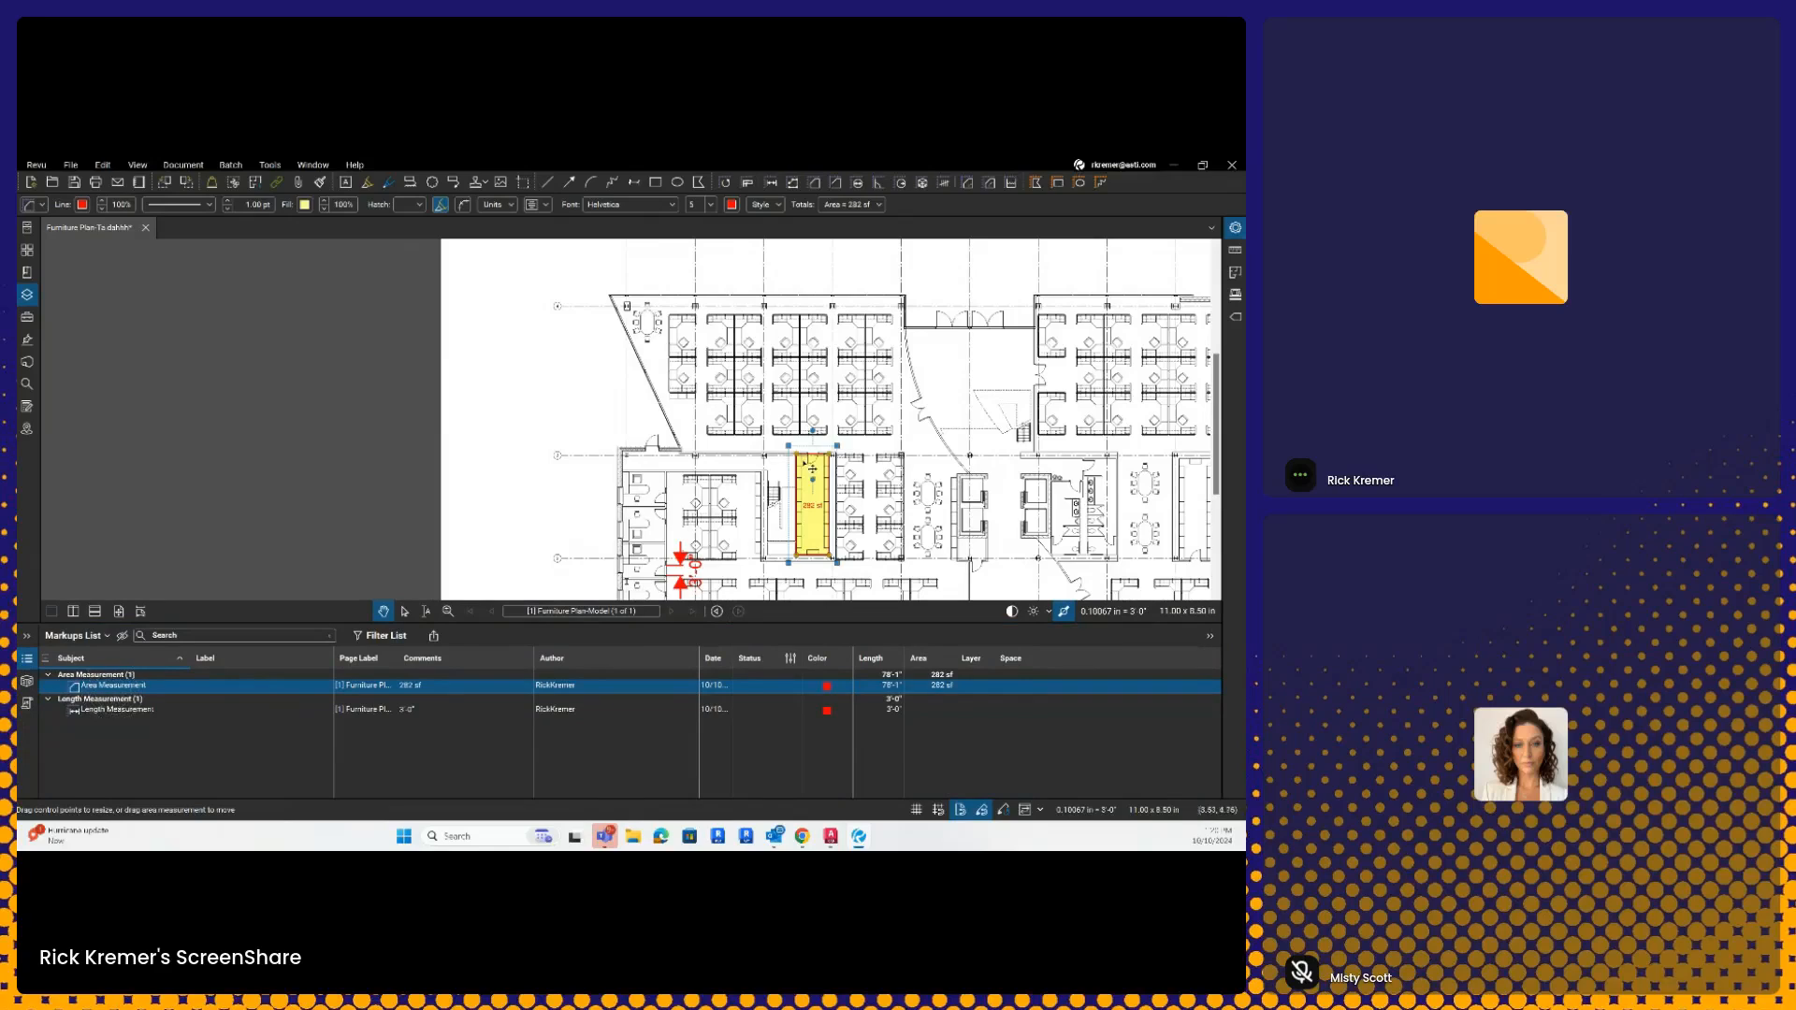
key(Escape)
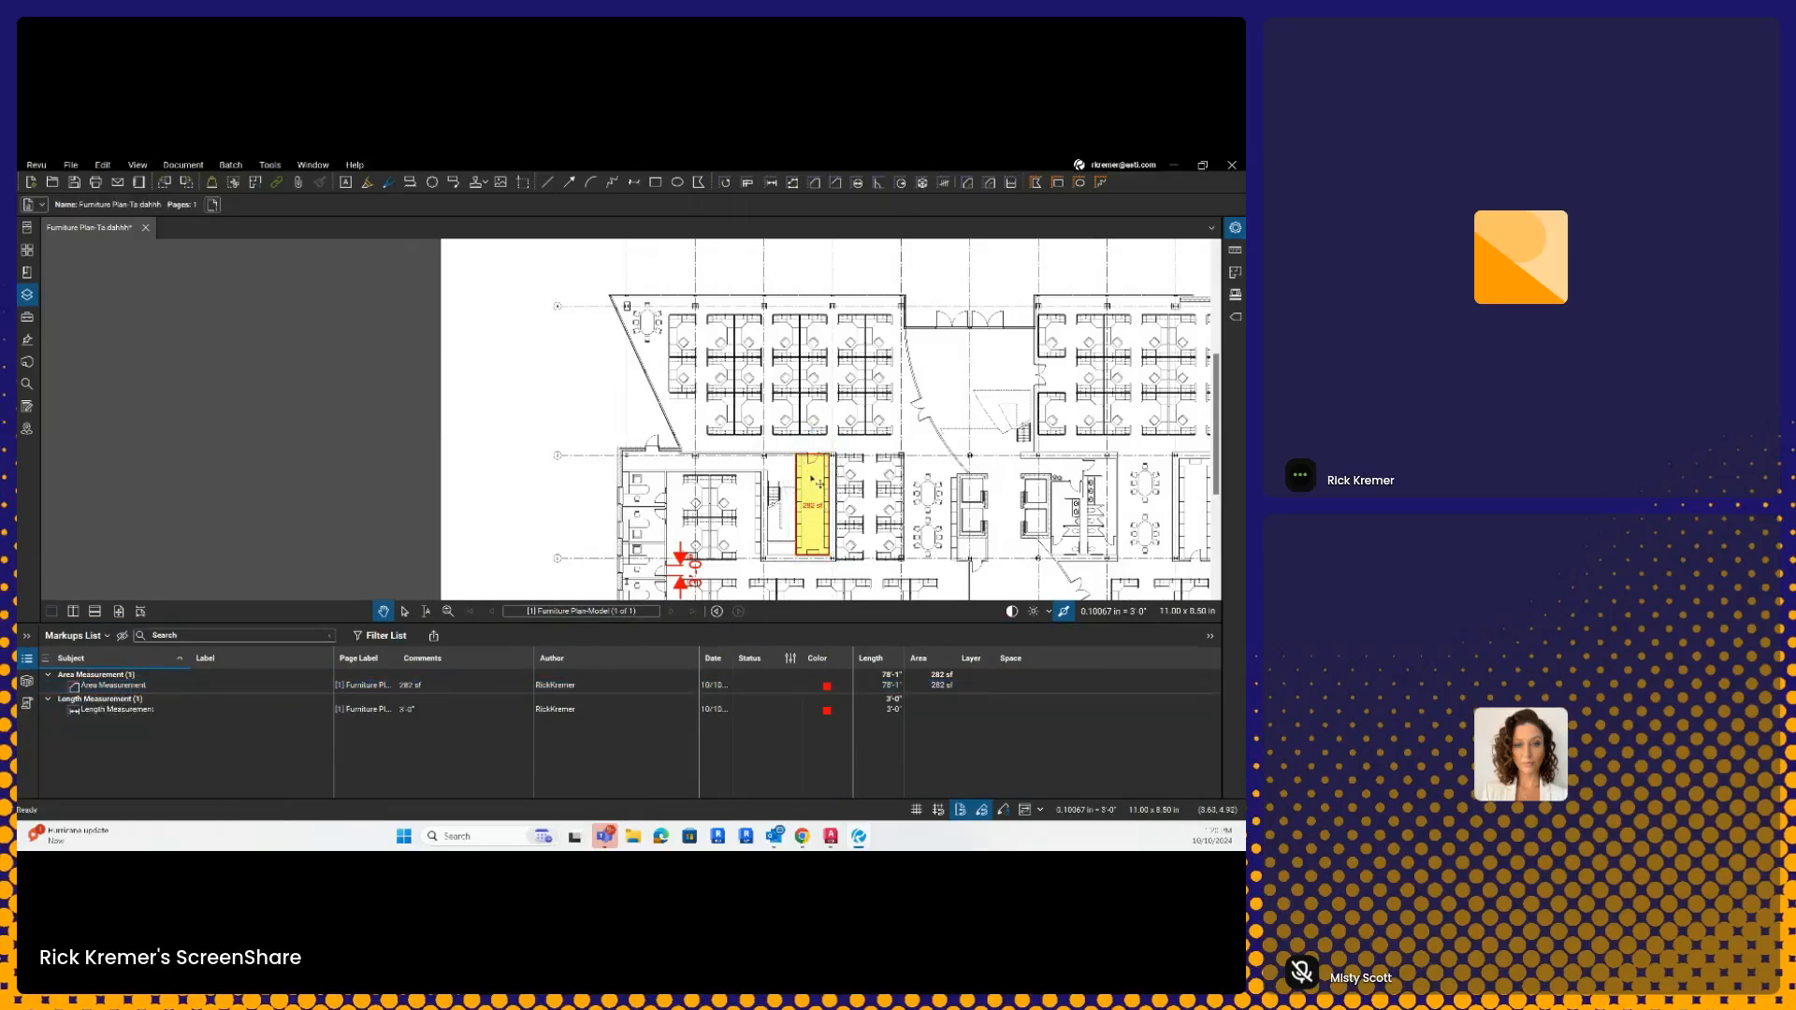
click(814, 481)
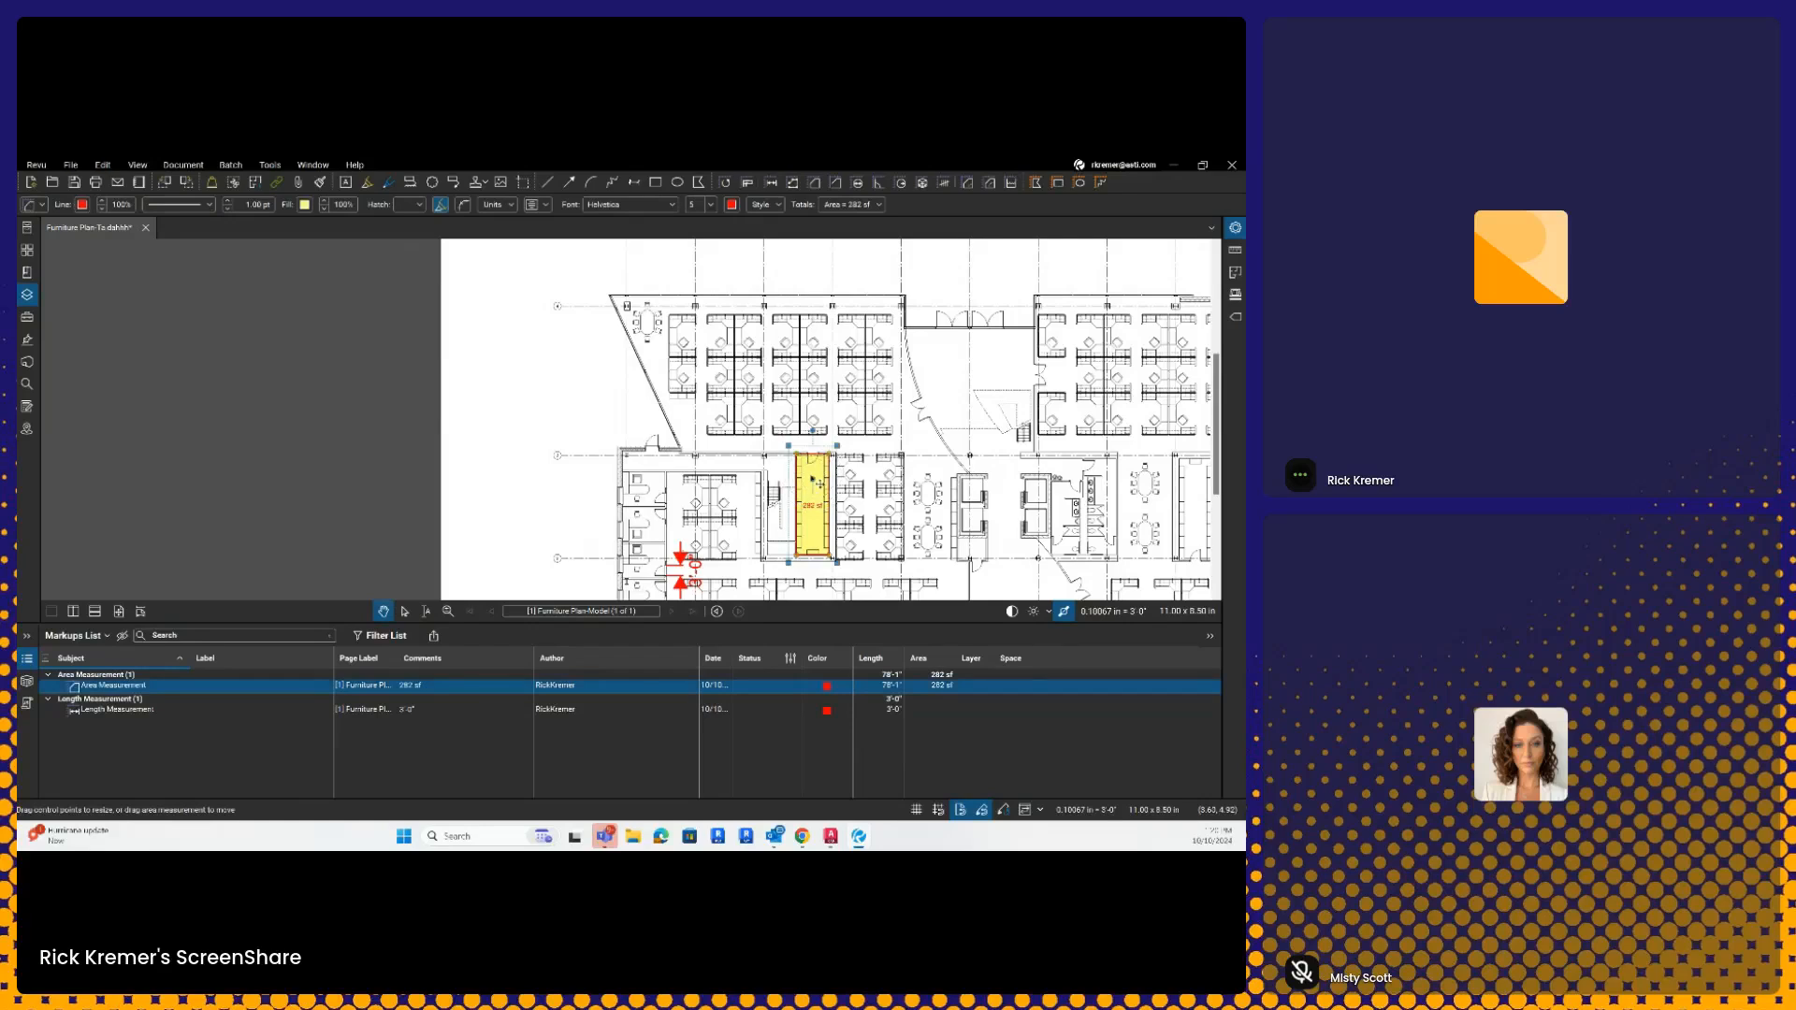
- Set the yellow 282 sf area measurement's style as the default for new areas
right_click(811, 480)
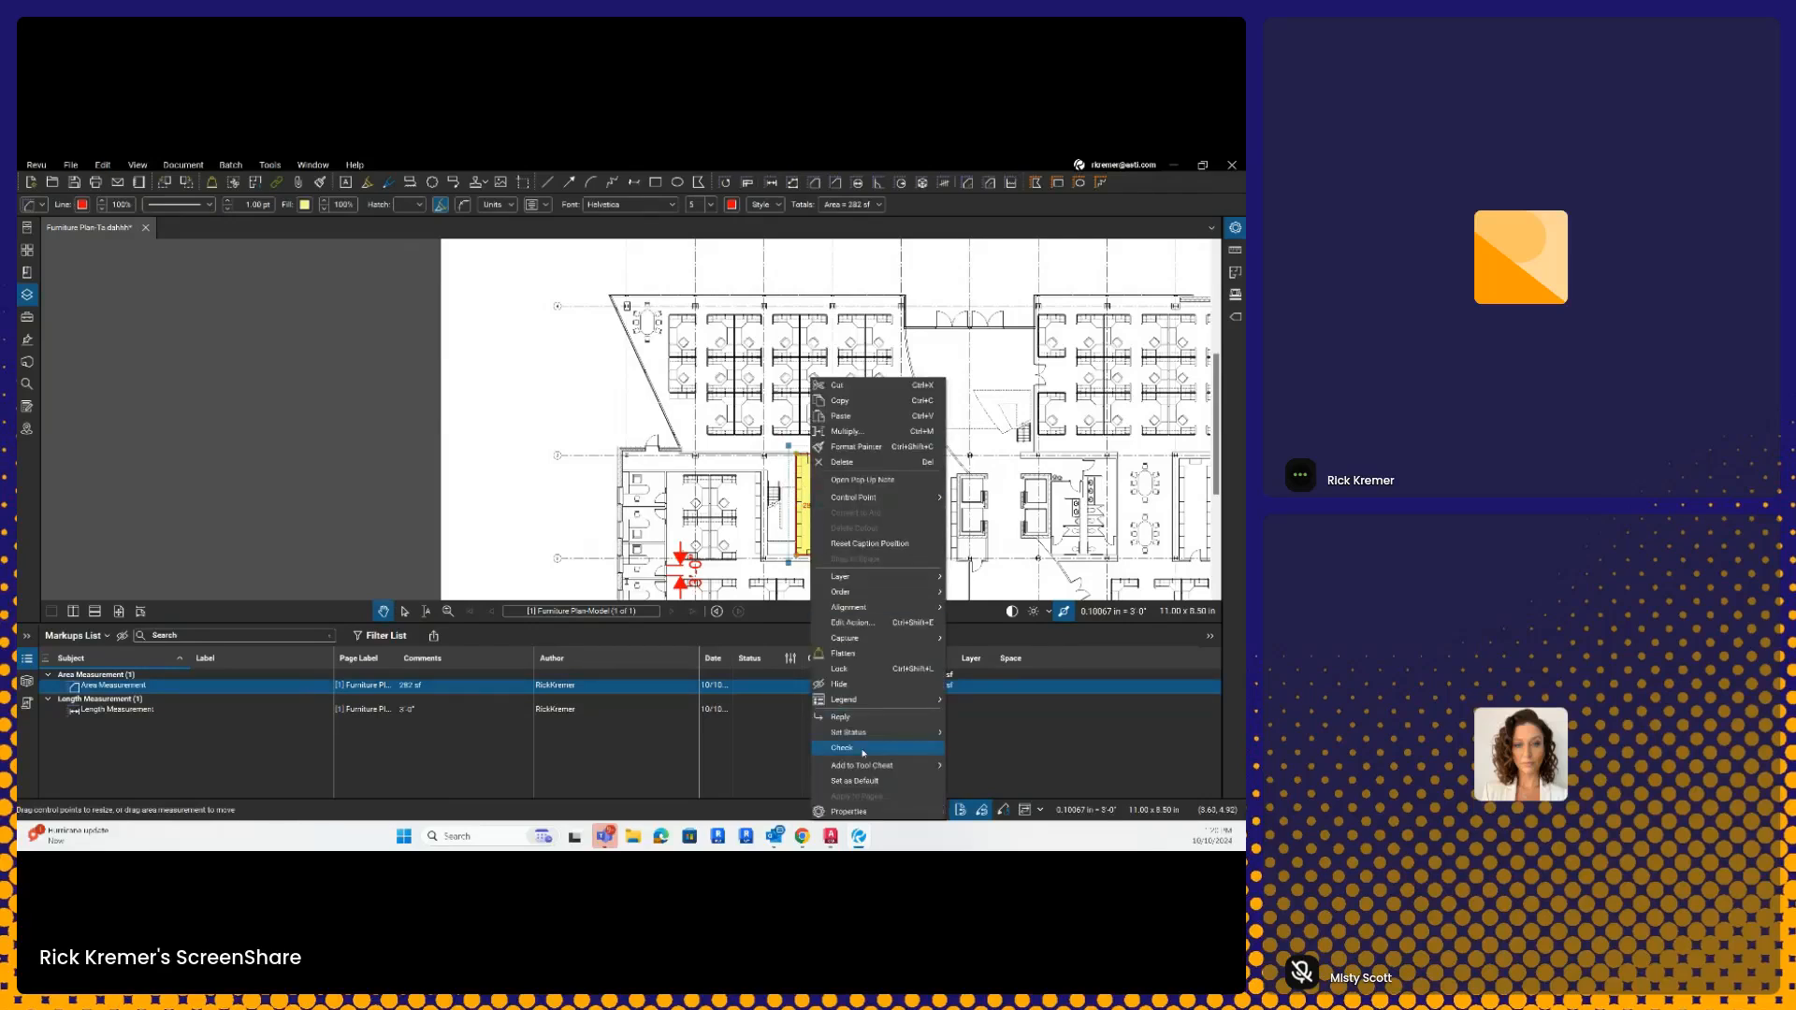
click(887, 781)
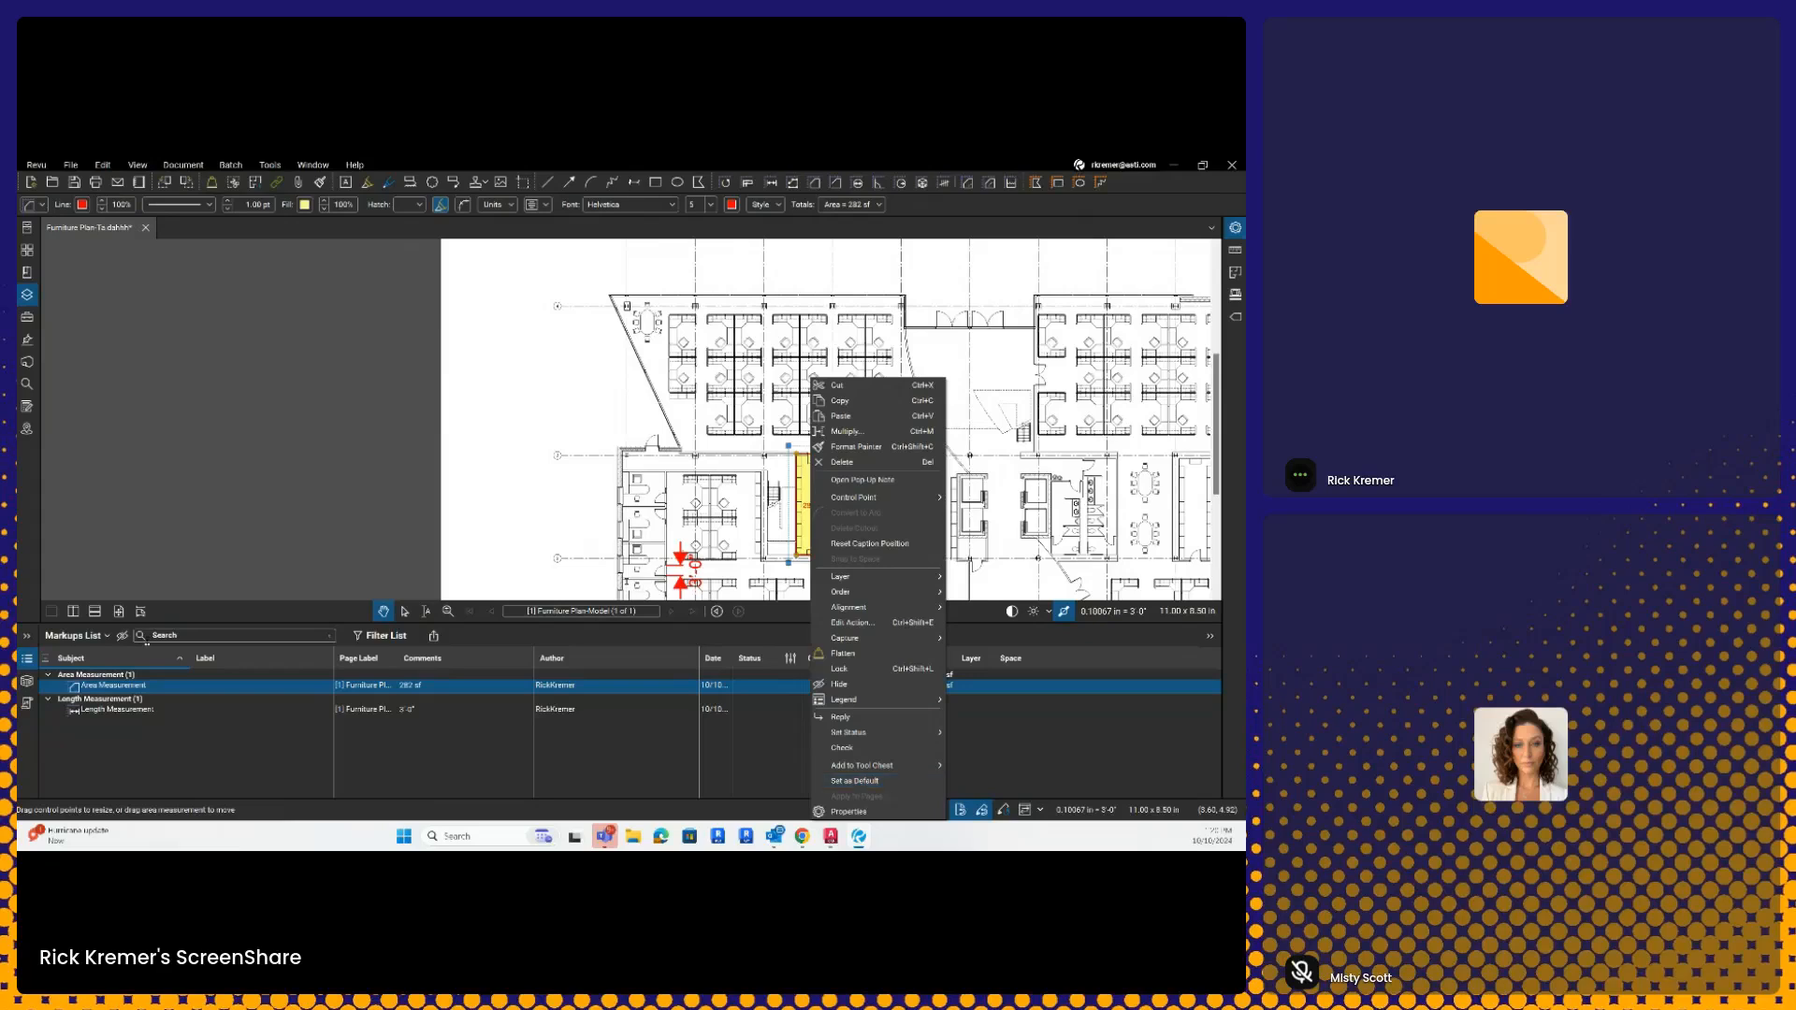
key(Escape)
key(Escape)
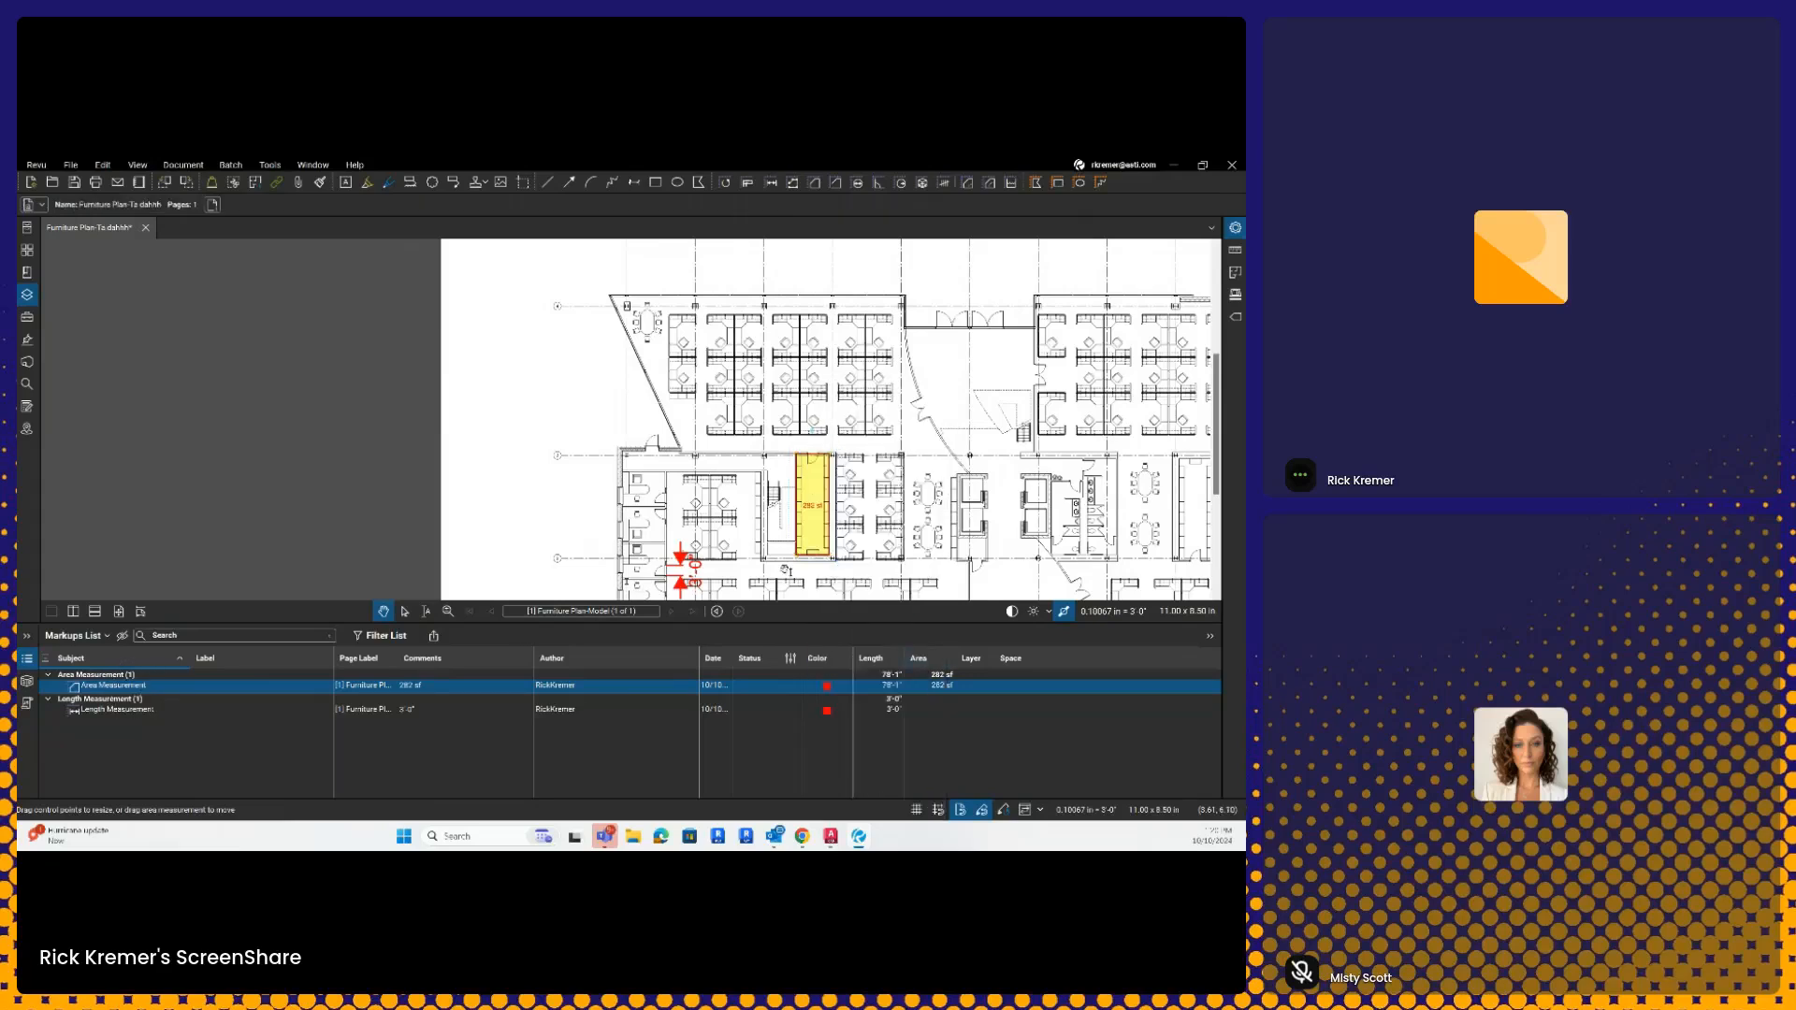
right_click(818, 521)
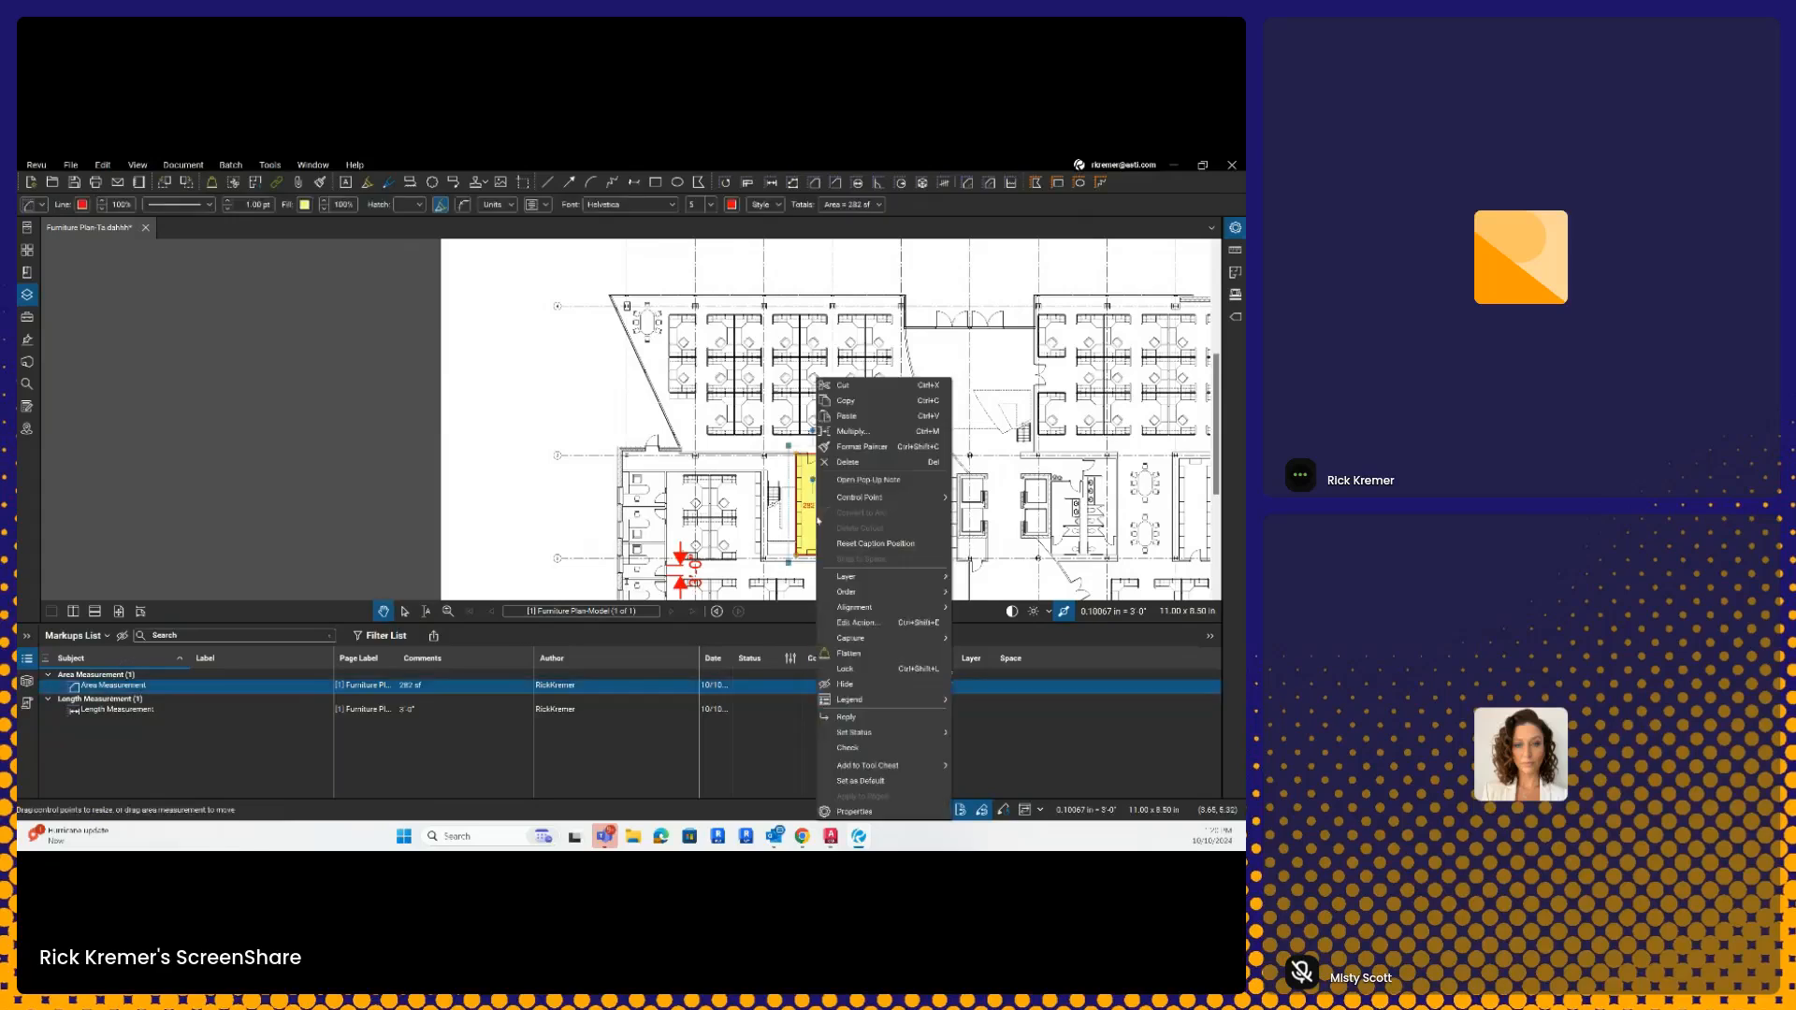
click(865, 780)
key(Escape)
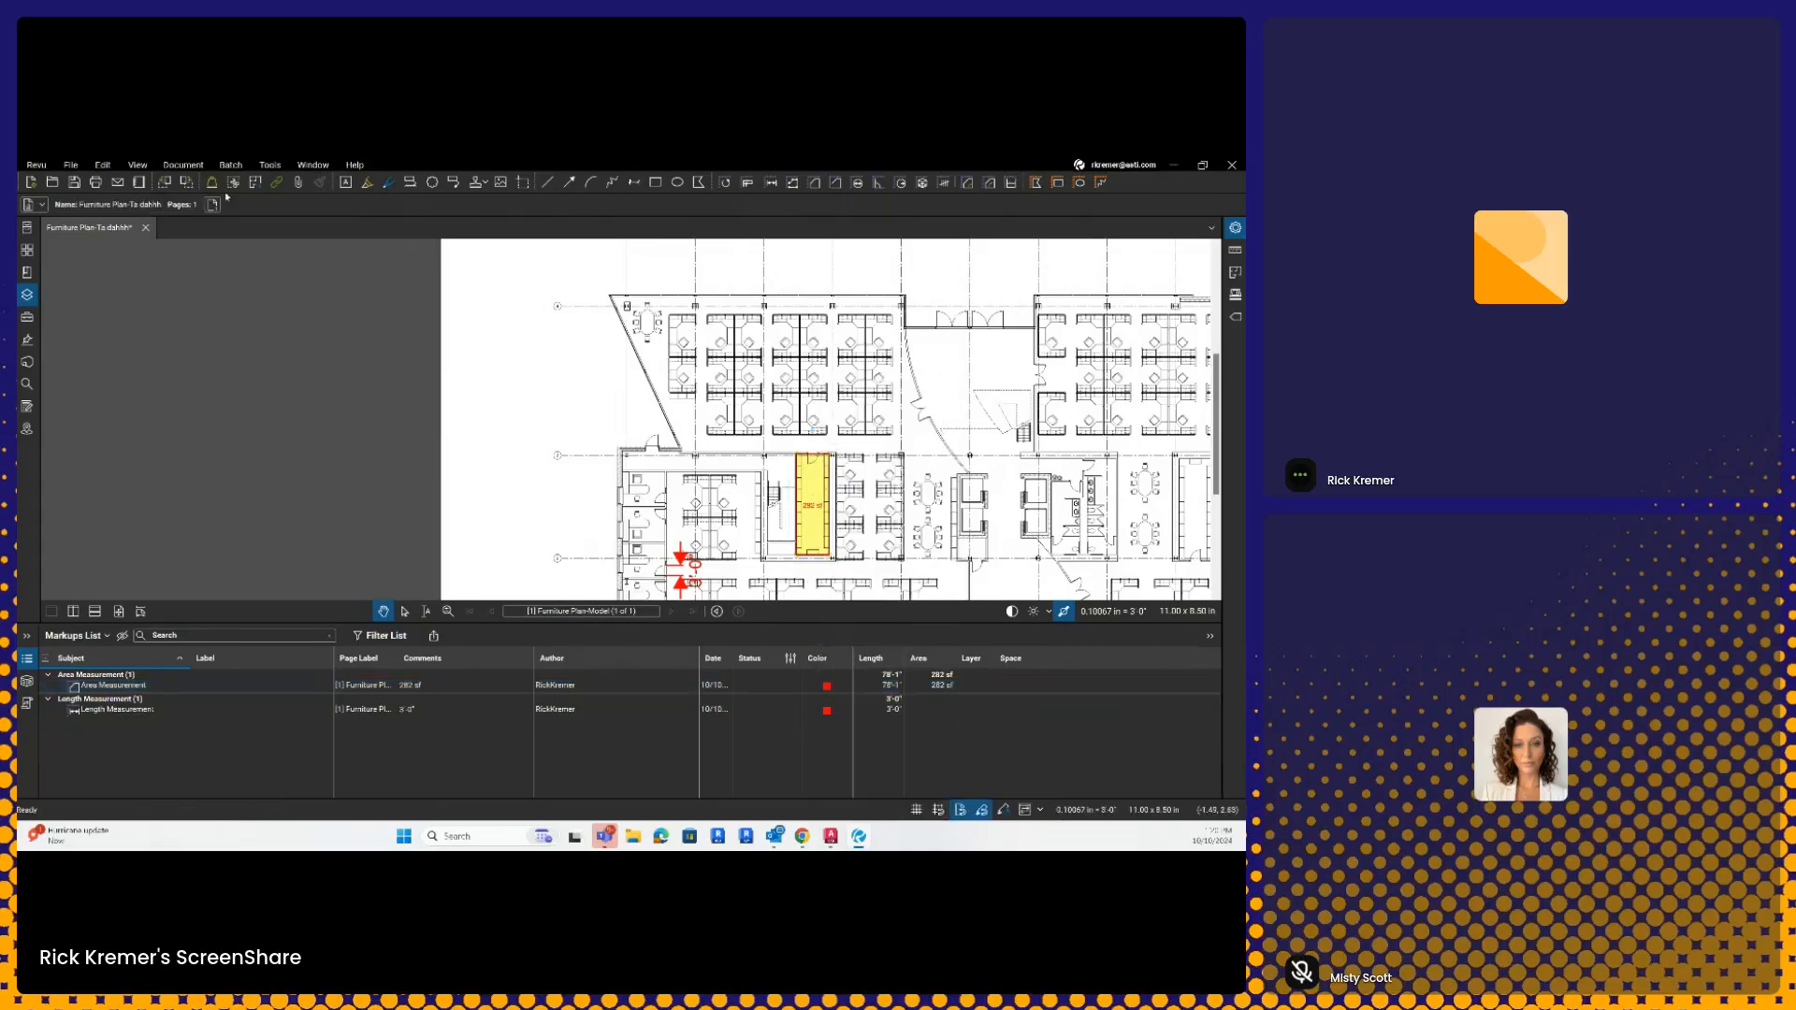
click(269, 165)
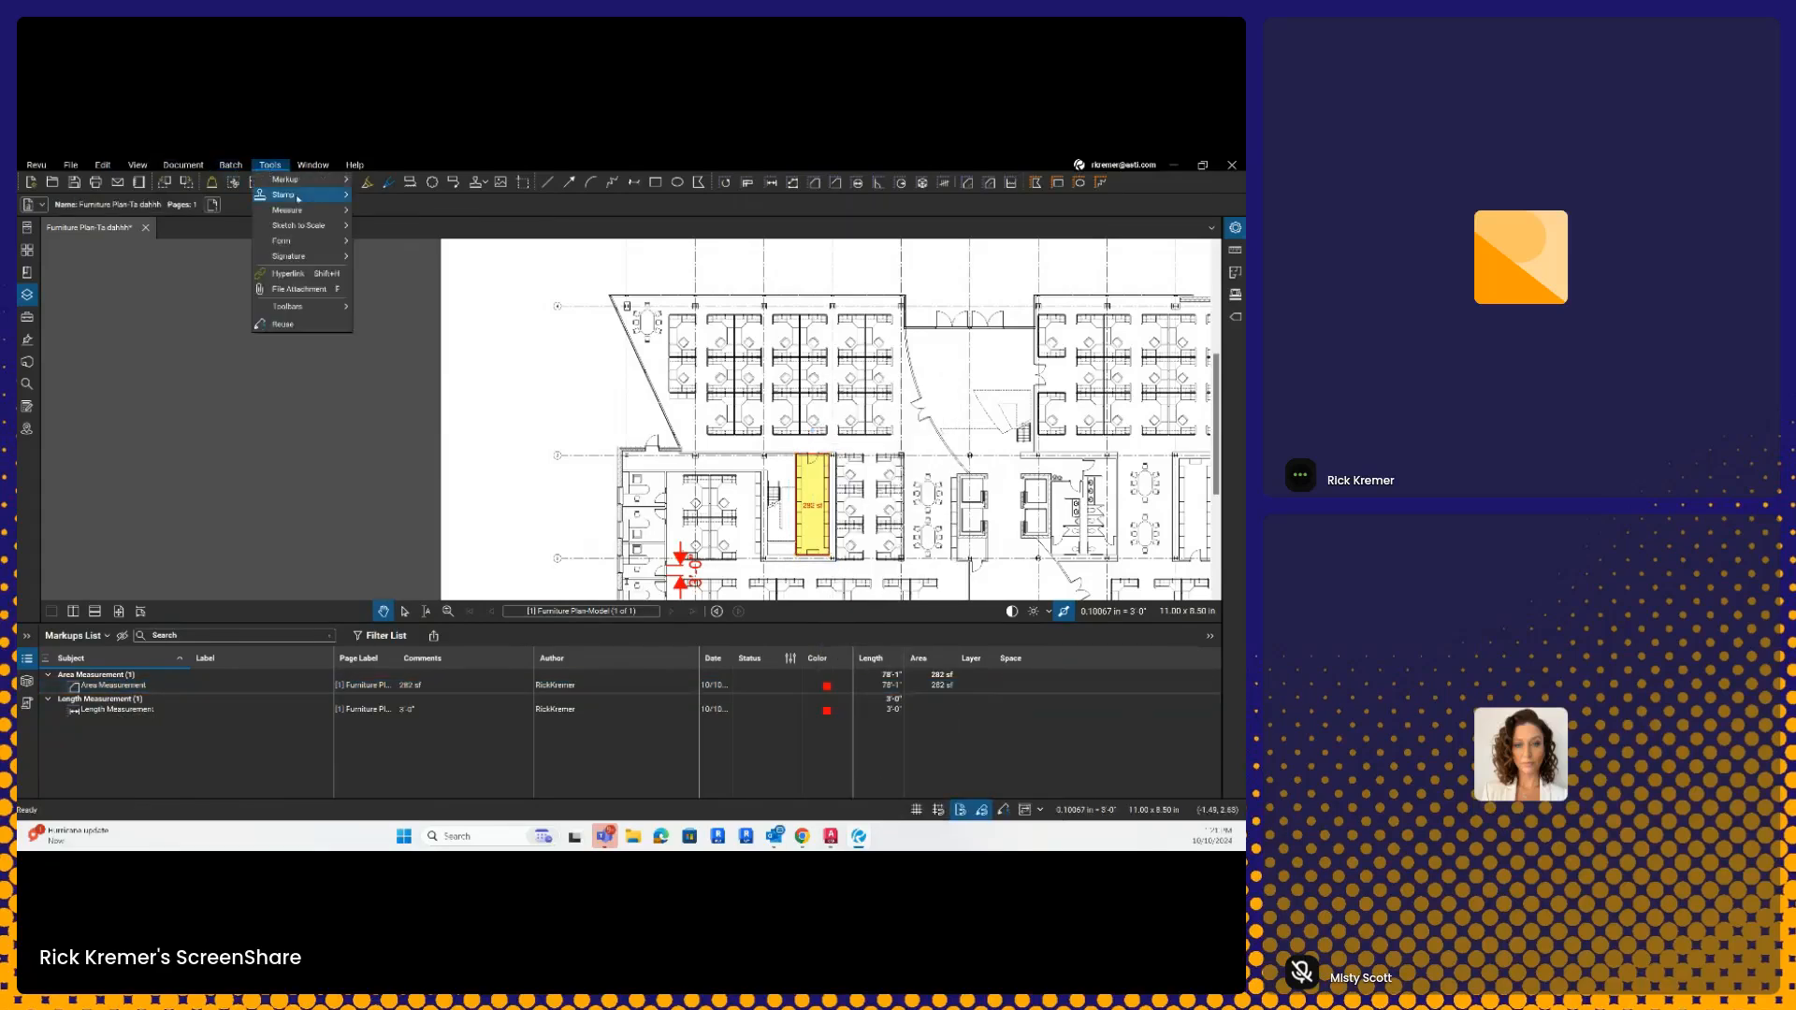
- Measure the left-hand row of offices as a second area of 863 sf
mouse_move(300, 196)
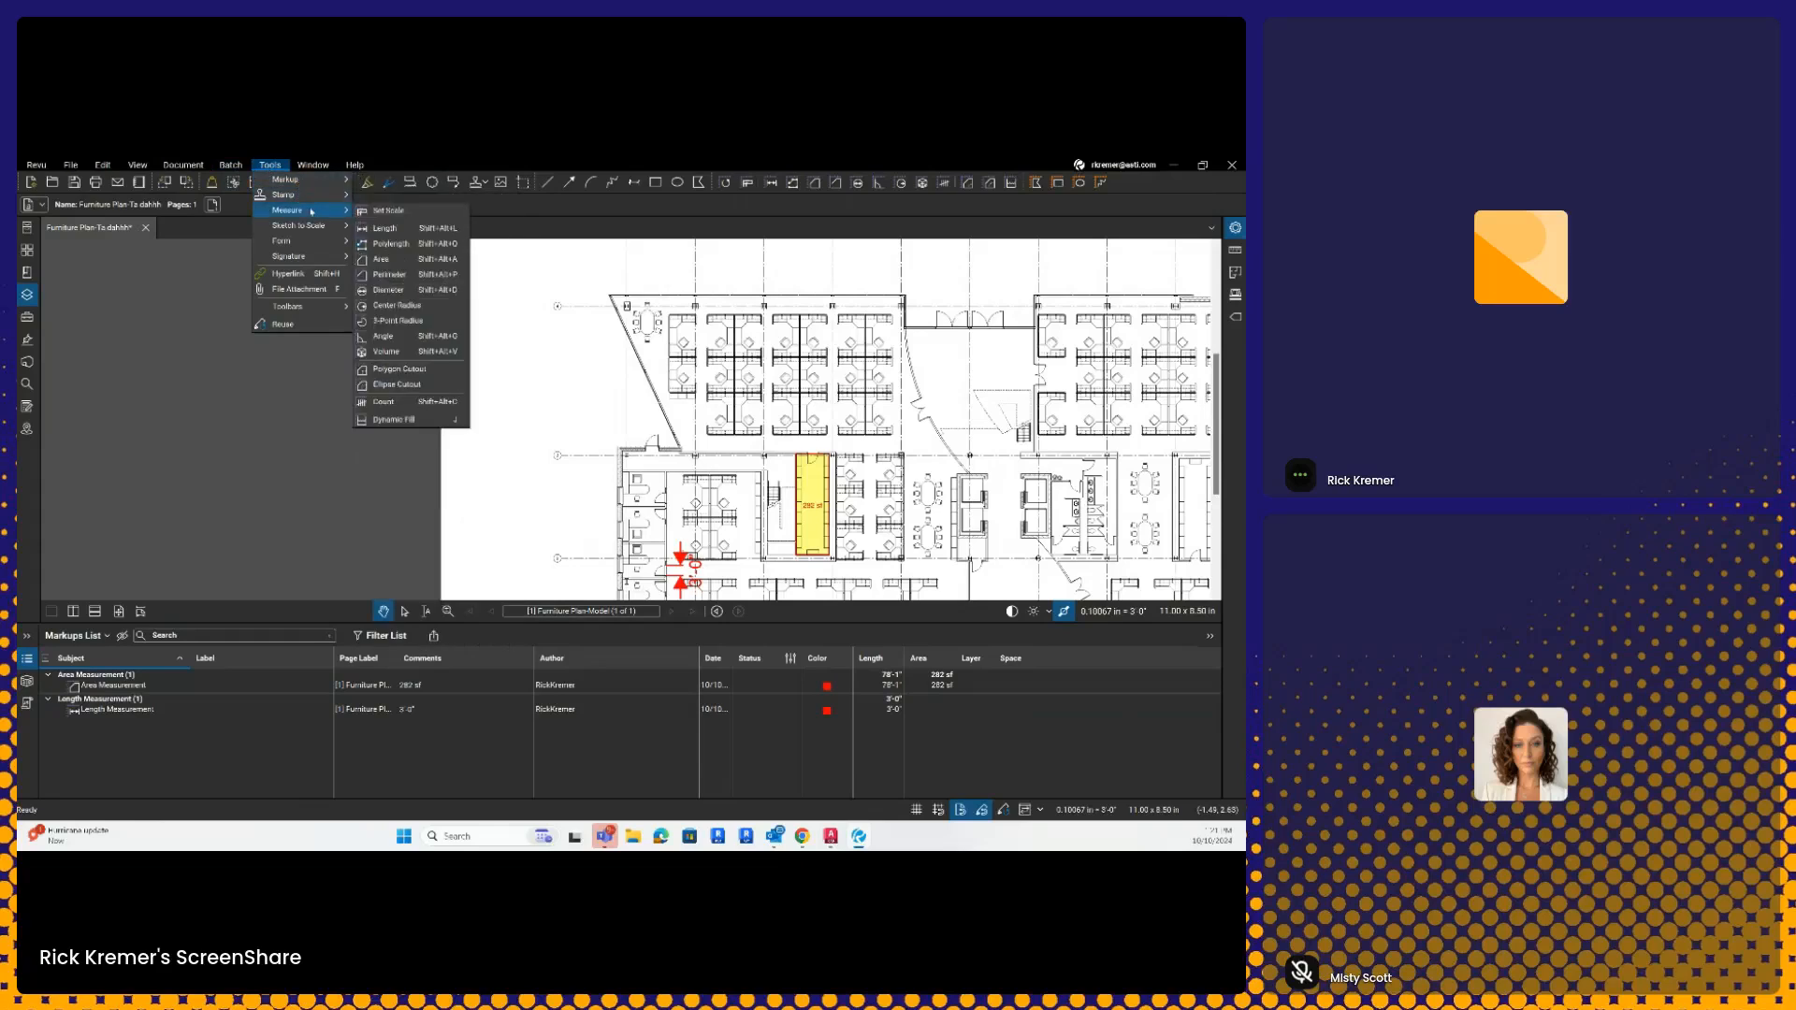
click(381, 259)
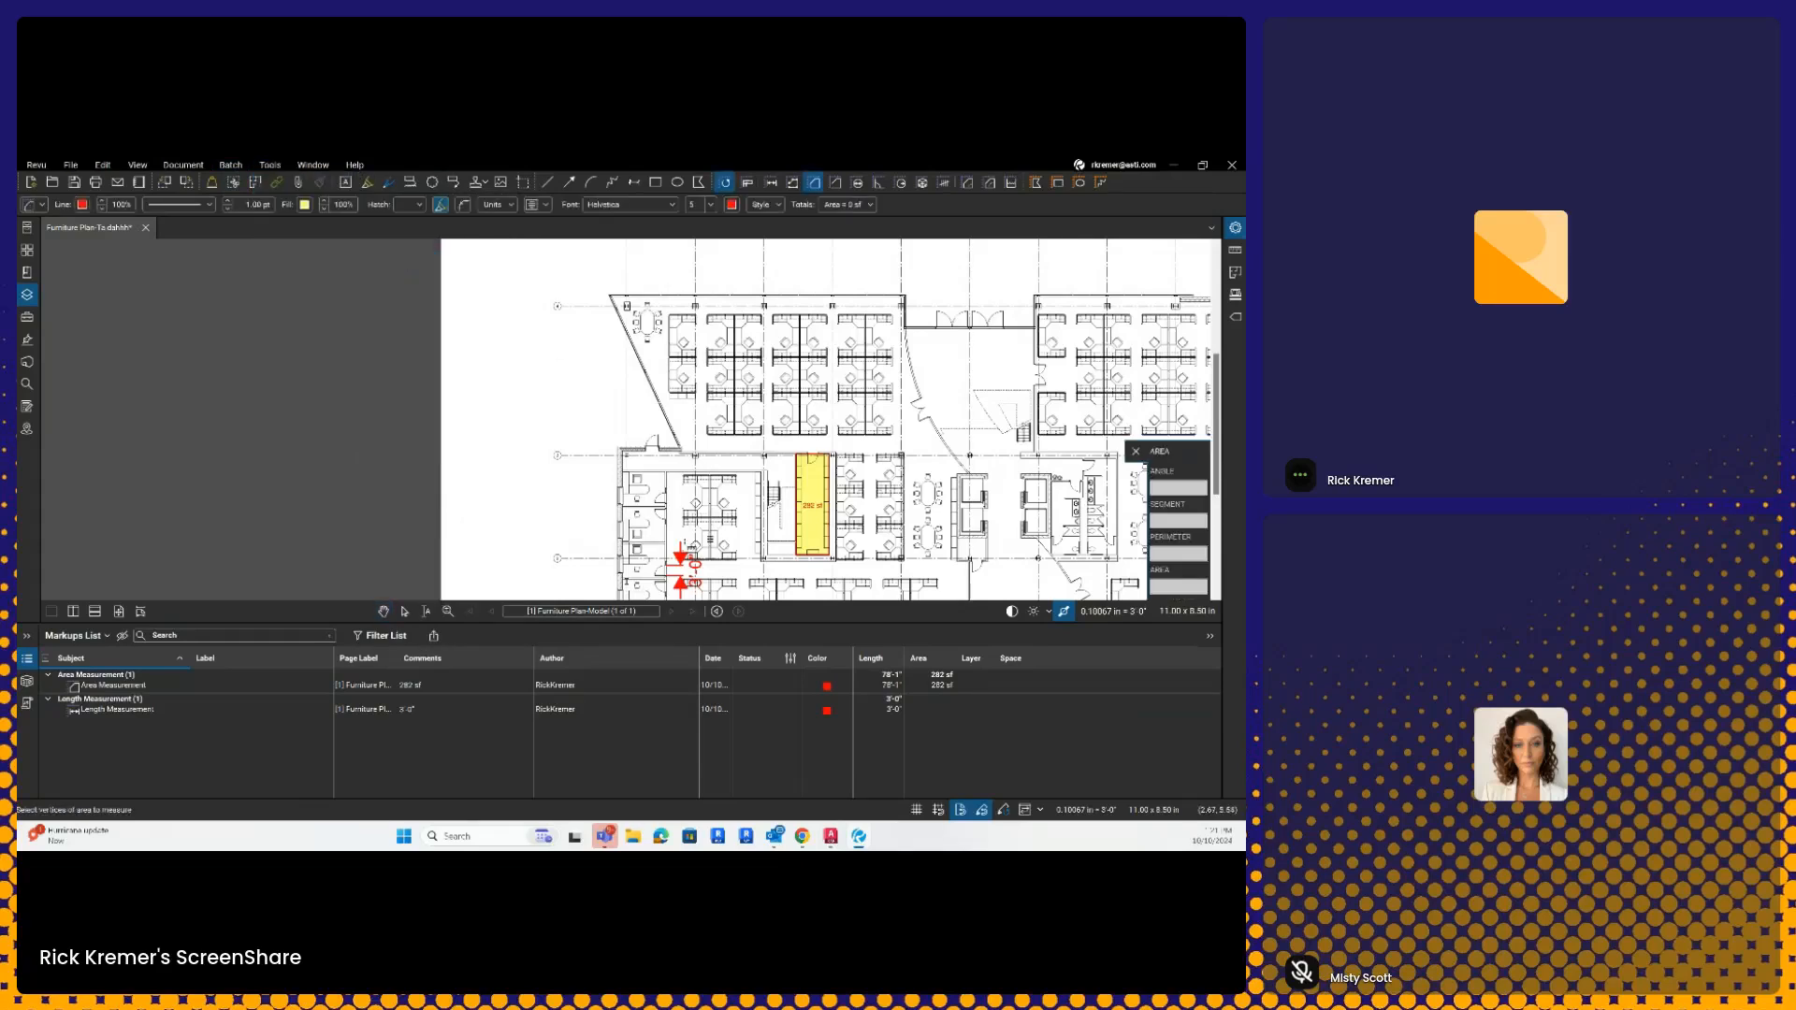
scroll(626, 491, down, 3)
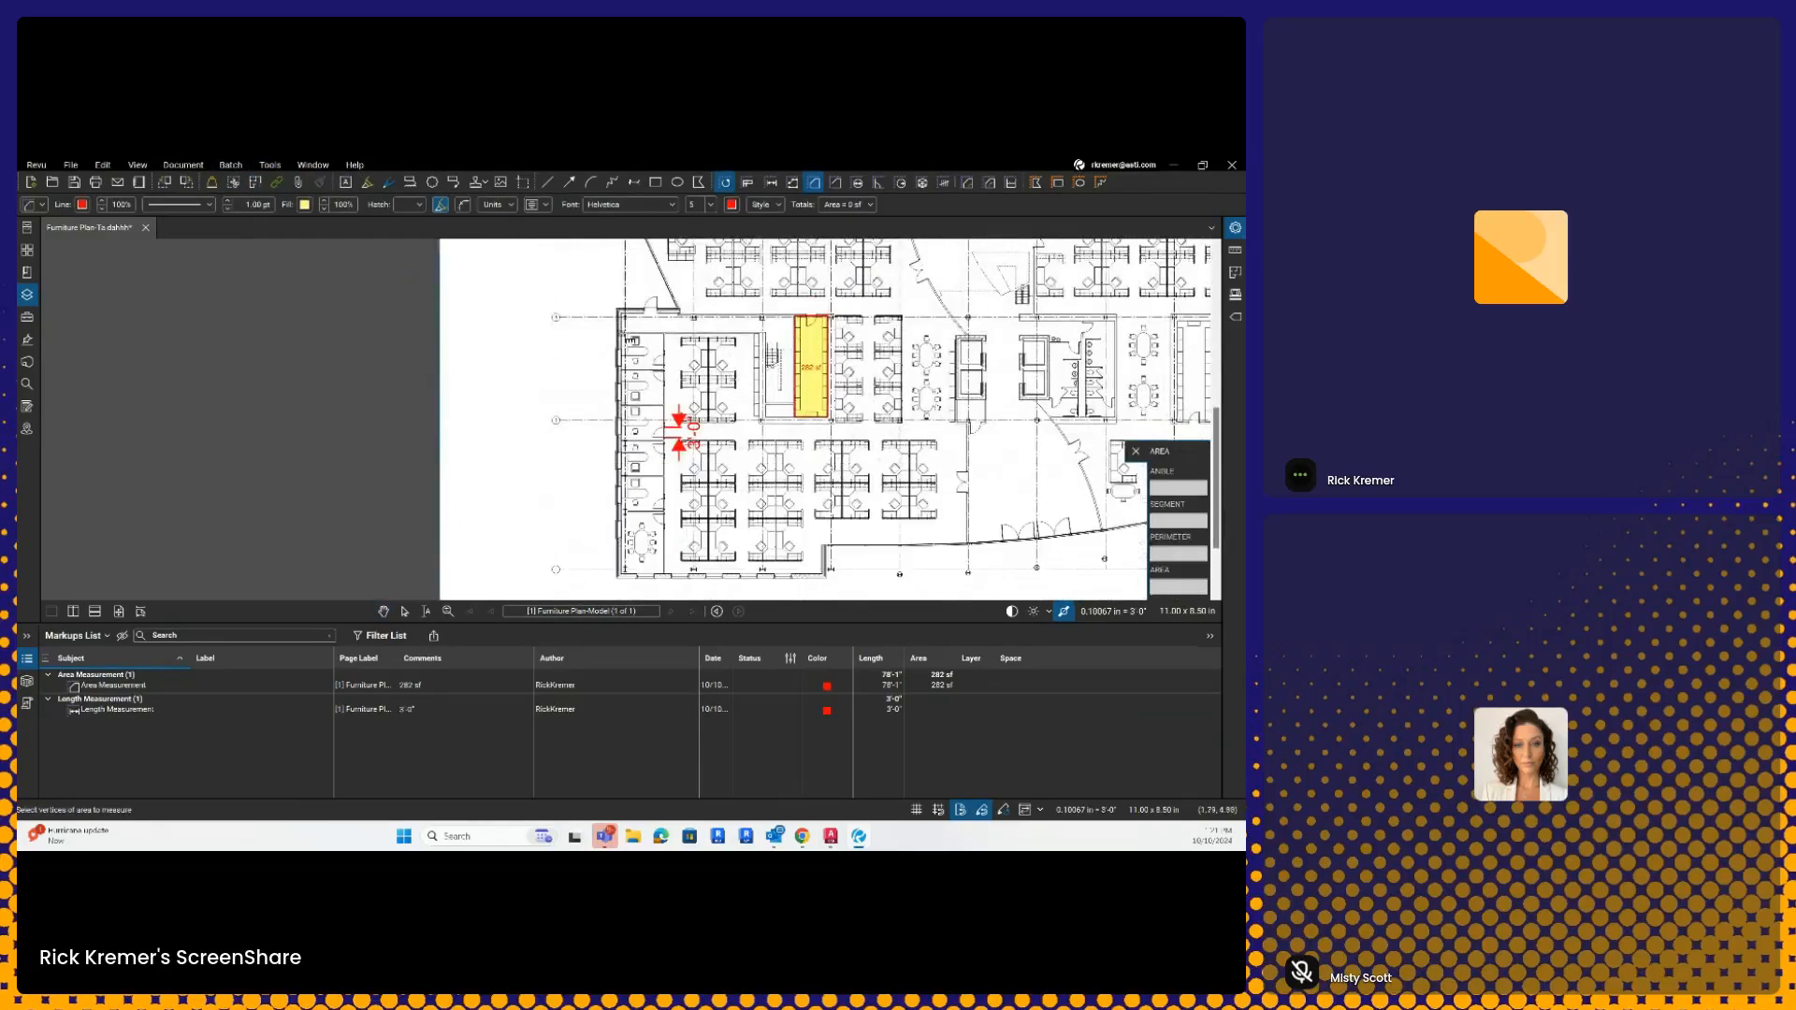
drag(632, 371, 664, 574)
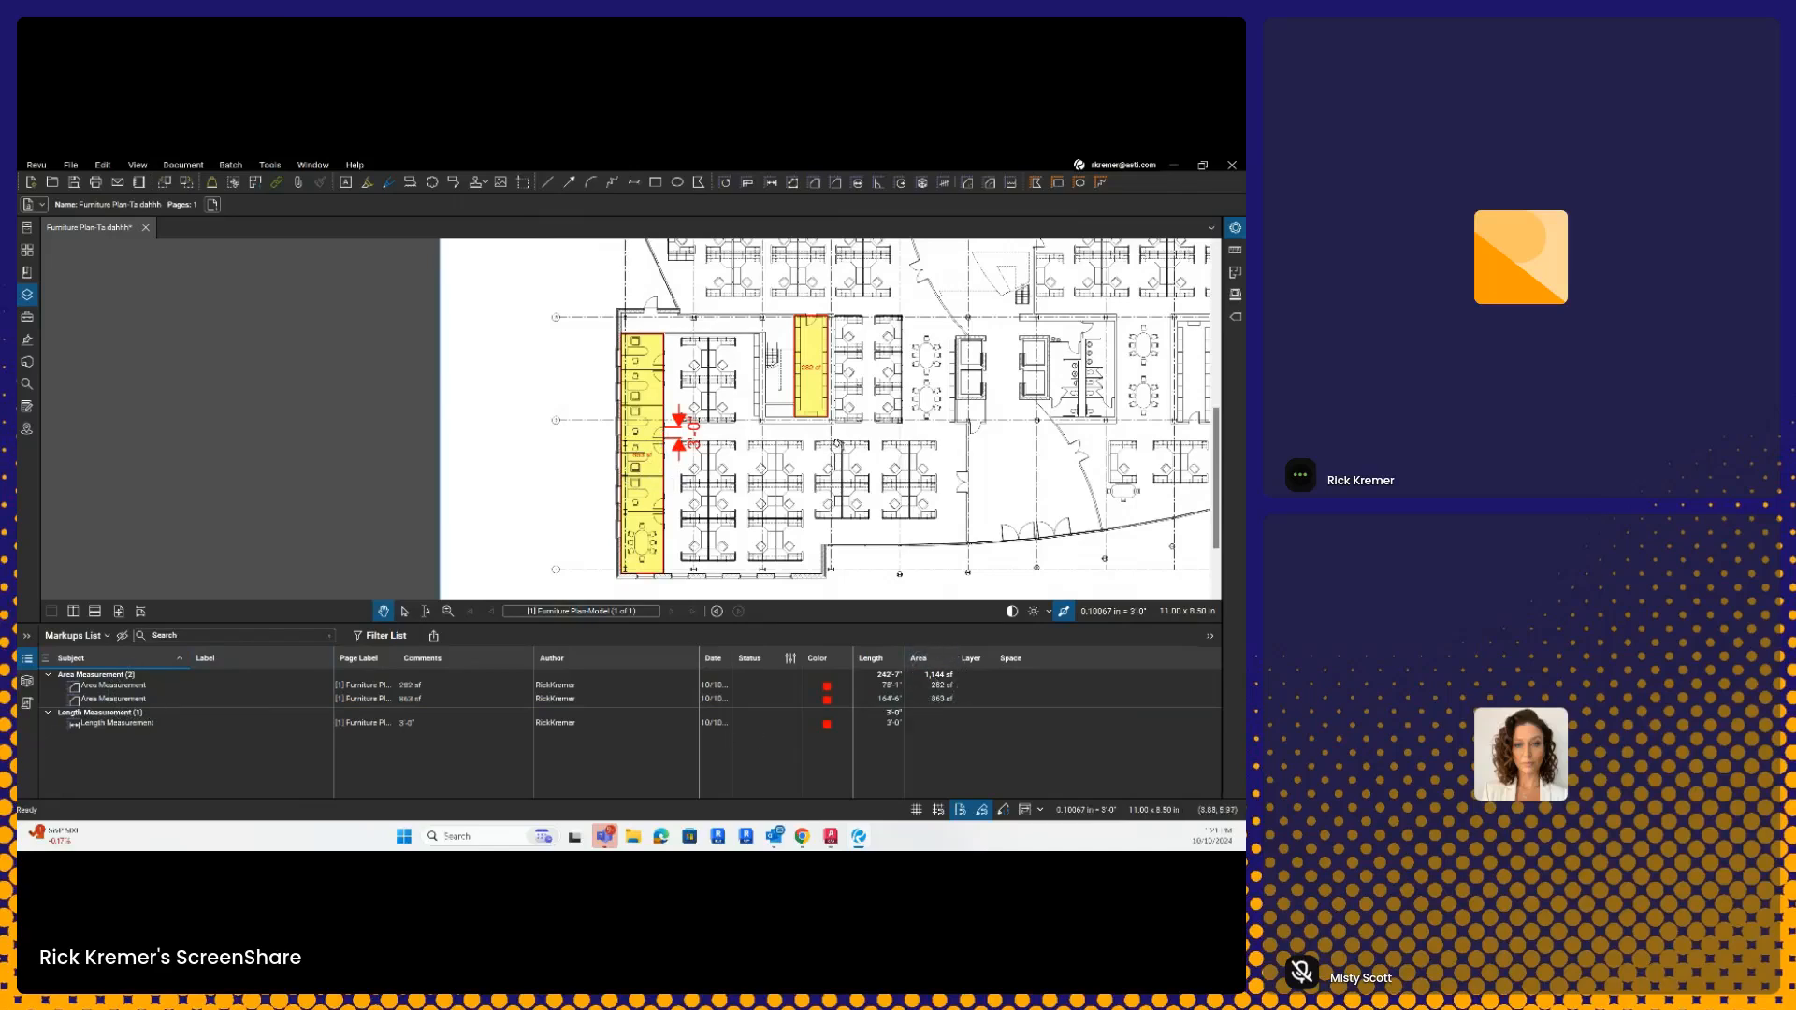
- Change the 863 sf area measurement's subject to CPT-1 in the Markups List
click(660, 383)
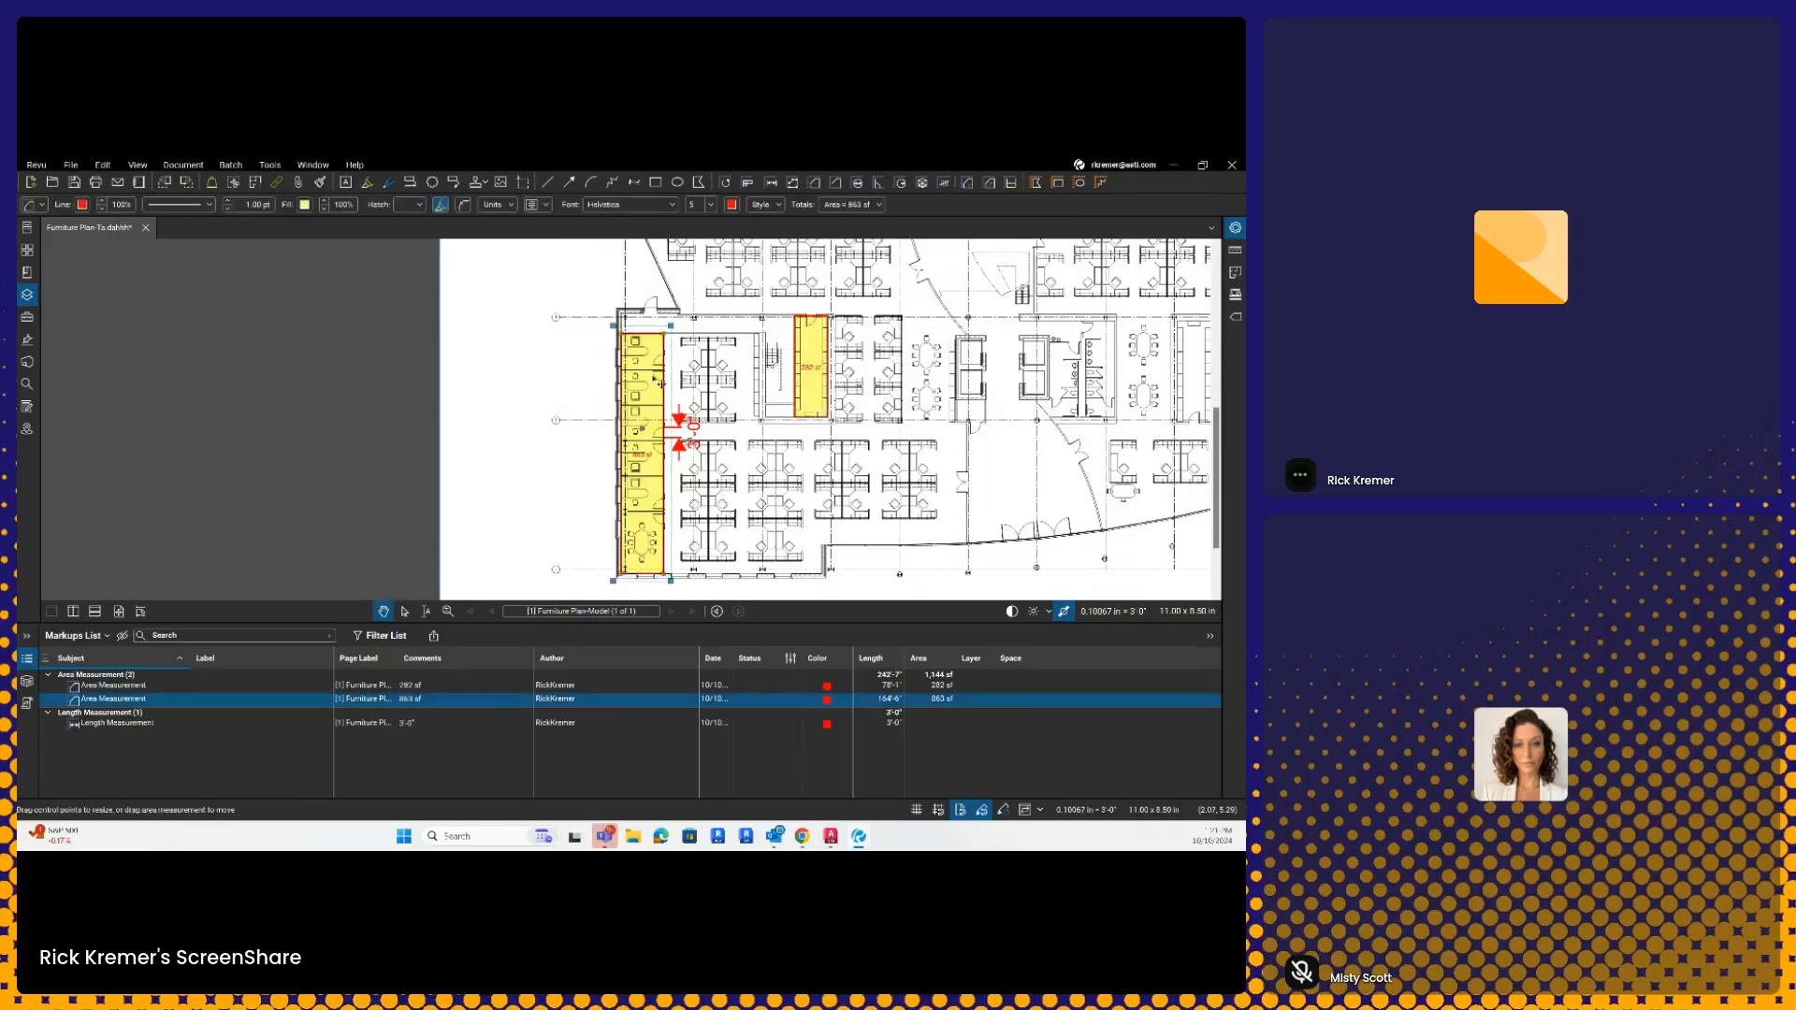
click(126, 704)
drag(164, 699, 39, 693)
text(CPT-1)
click(113, 688)
- Change the 282 sf area measurement's subject to CPT-1 as well
click(111, 686)
drag(166, 683, 79, 685)
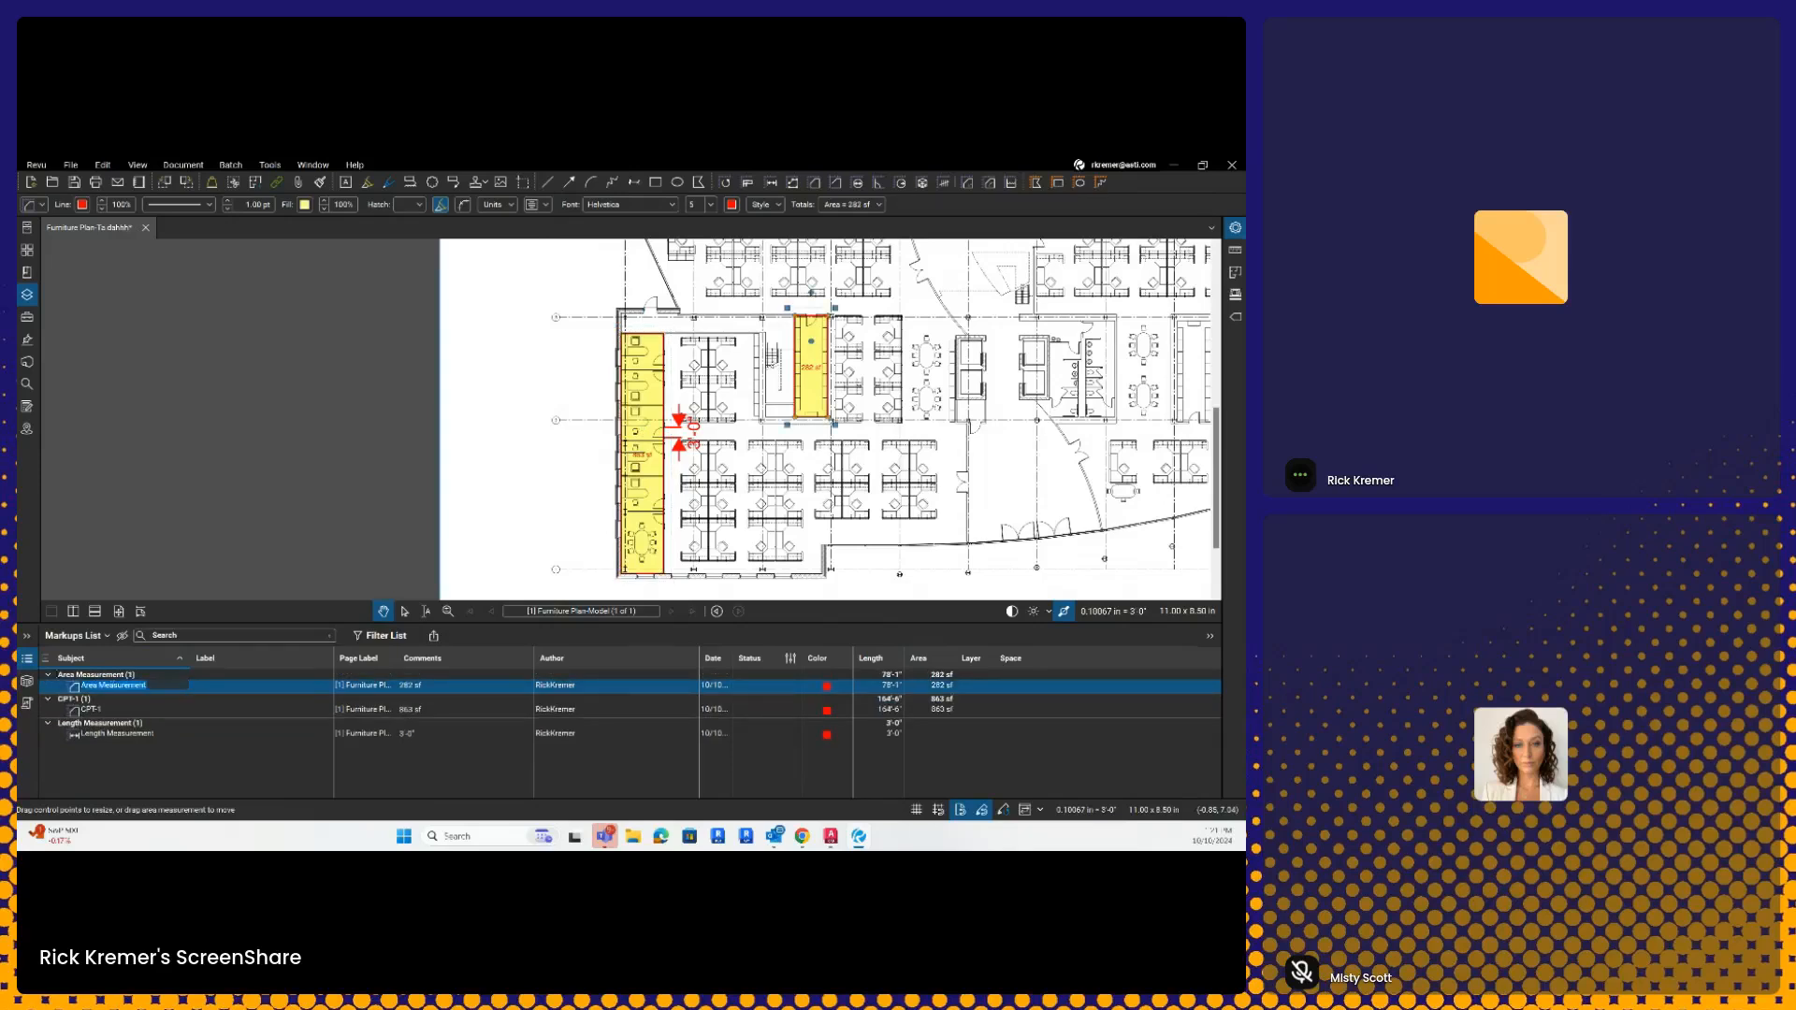
text(CPT)
key(Return)
click(778, 396)
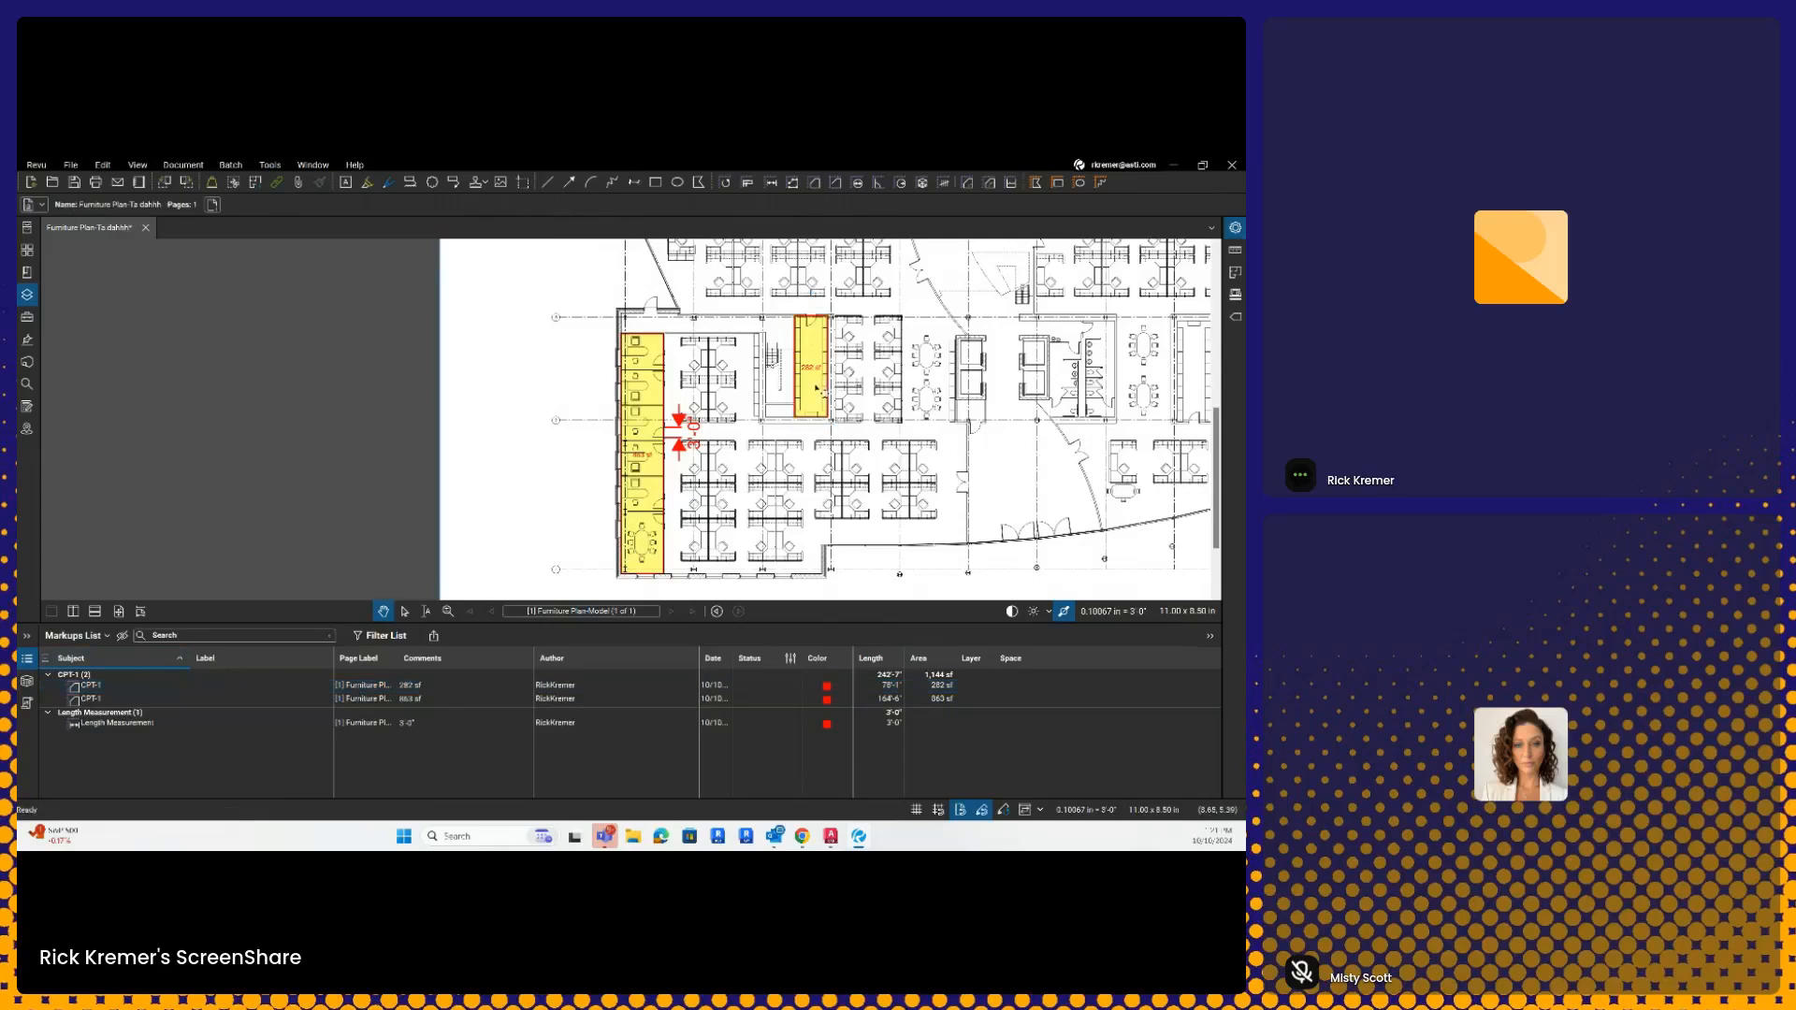
click(815, 387)
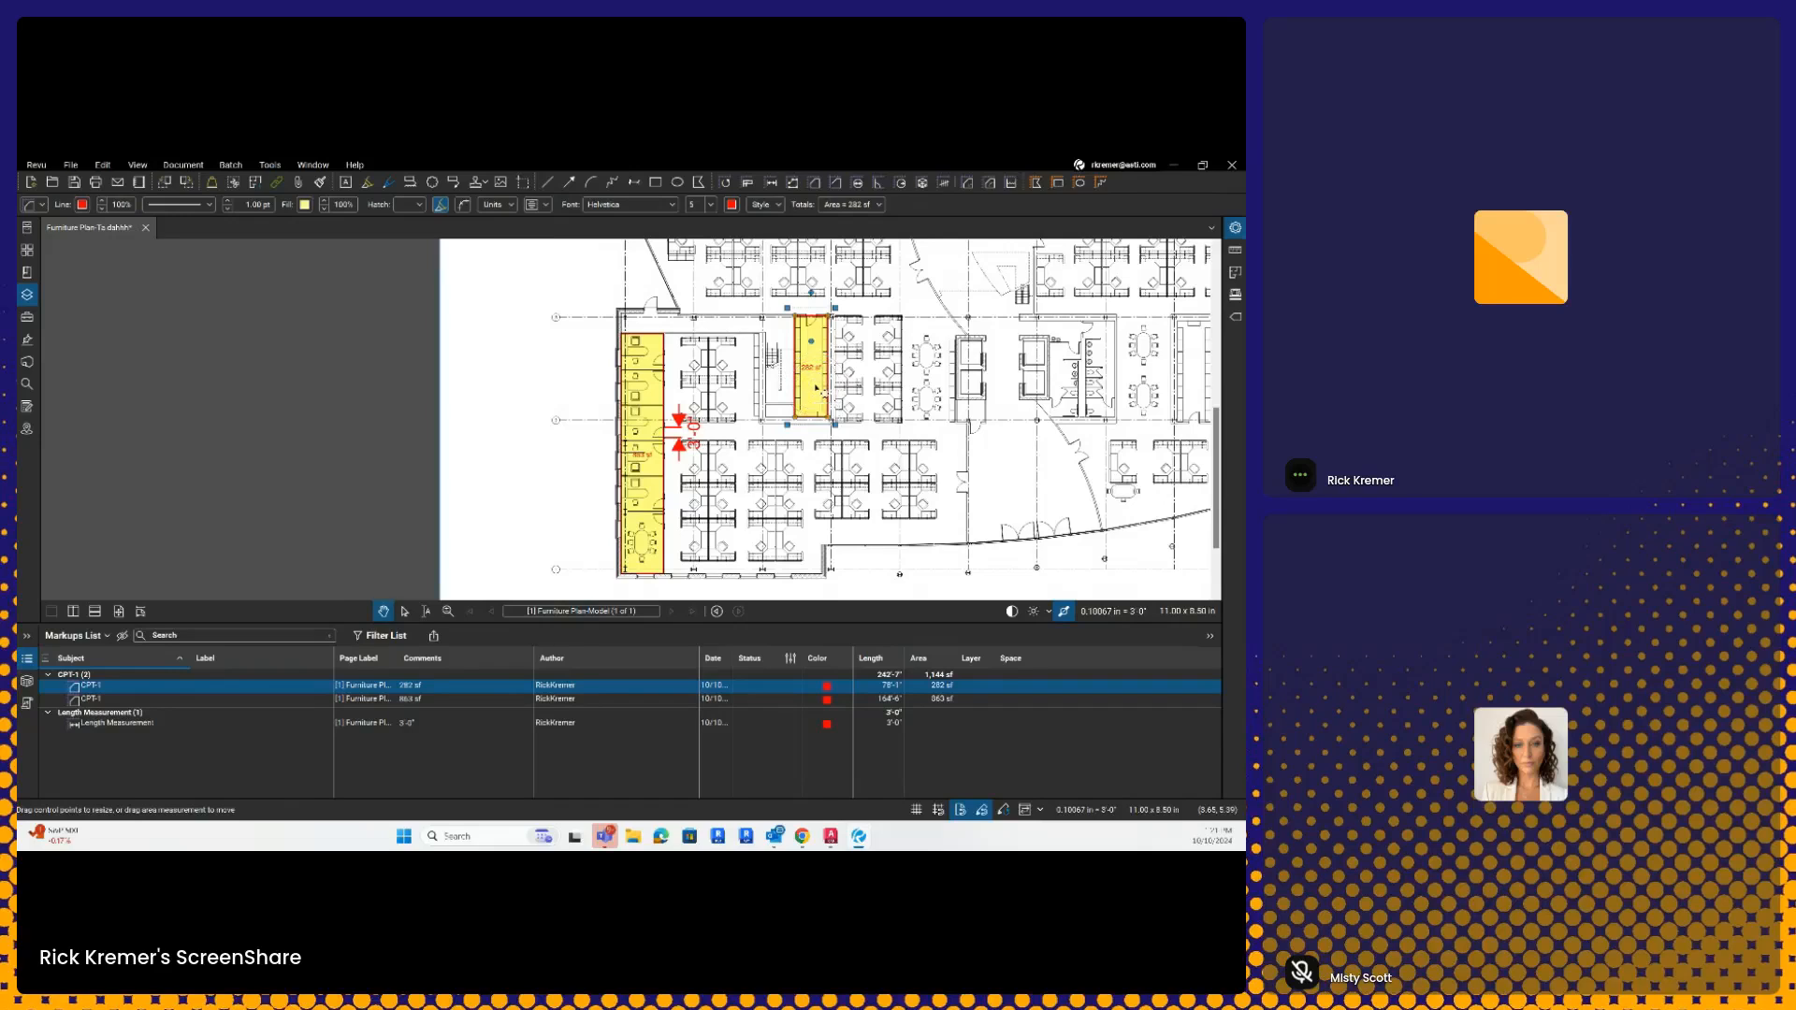
- Open the Tool Chest and collapse its Engineer Review tool set
click(28, 317)
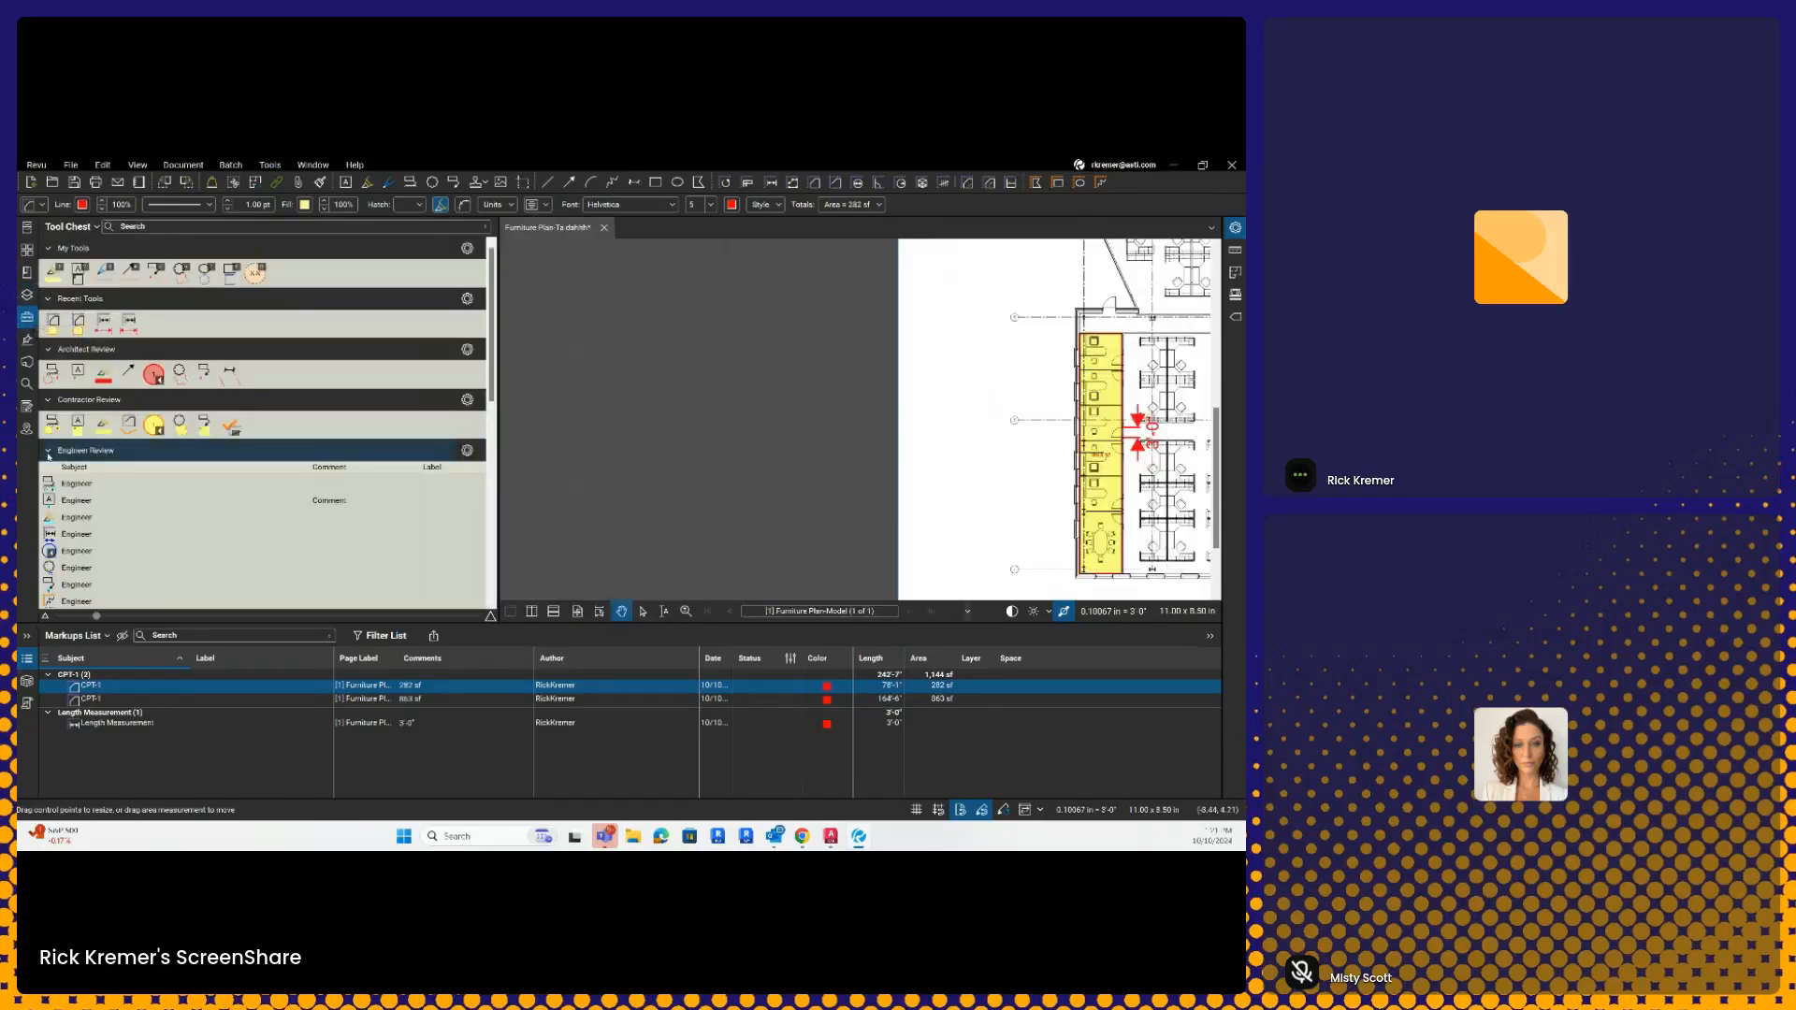
click(94, 450)
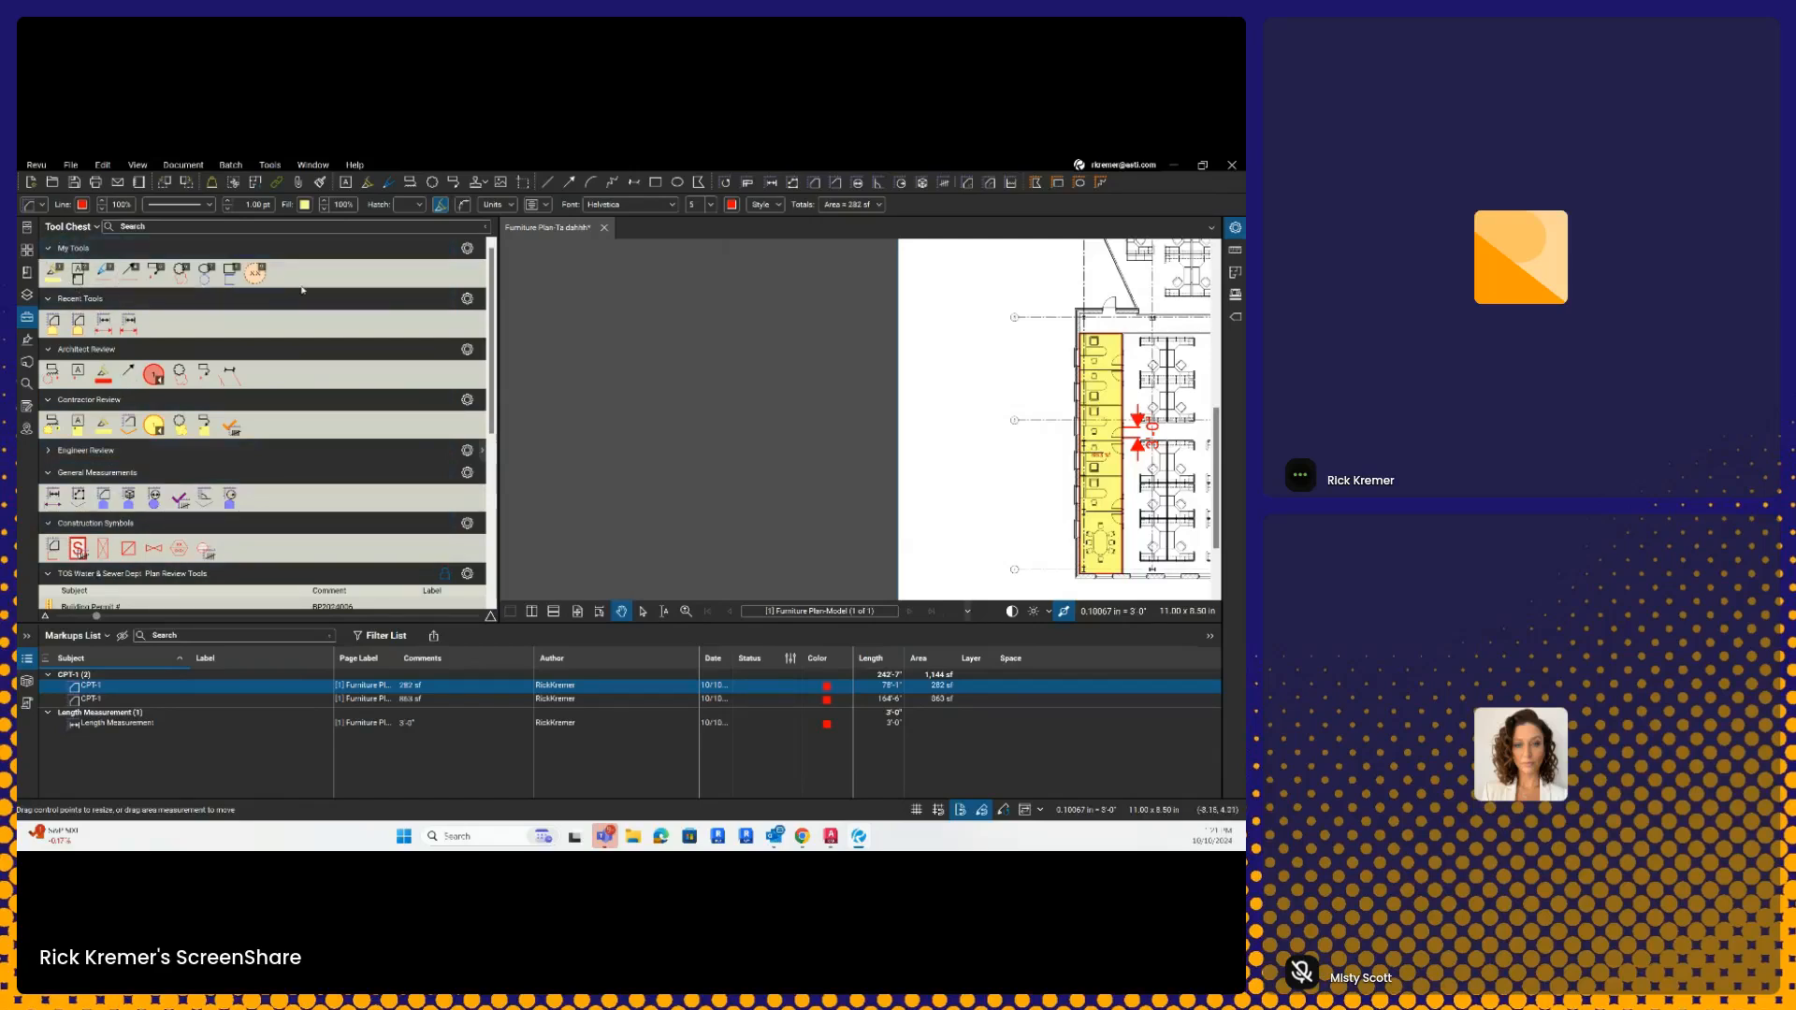
click(1111, 466)
- Save the yellow 863 sf CPT-1 area as a My Tools tool and move it first
right_click(1111, 466)
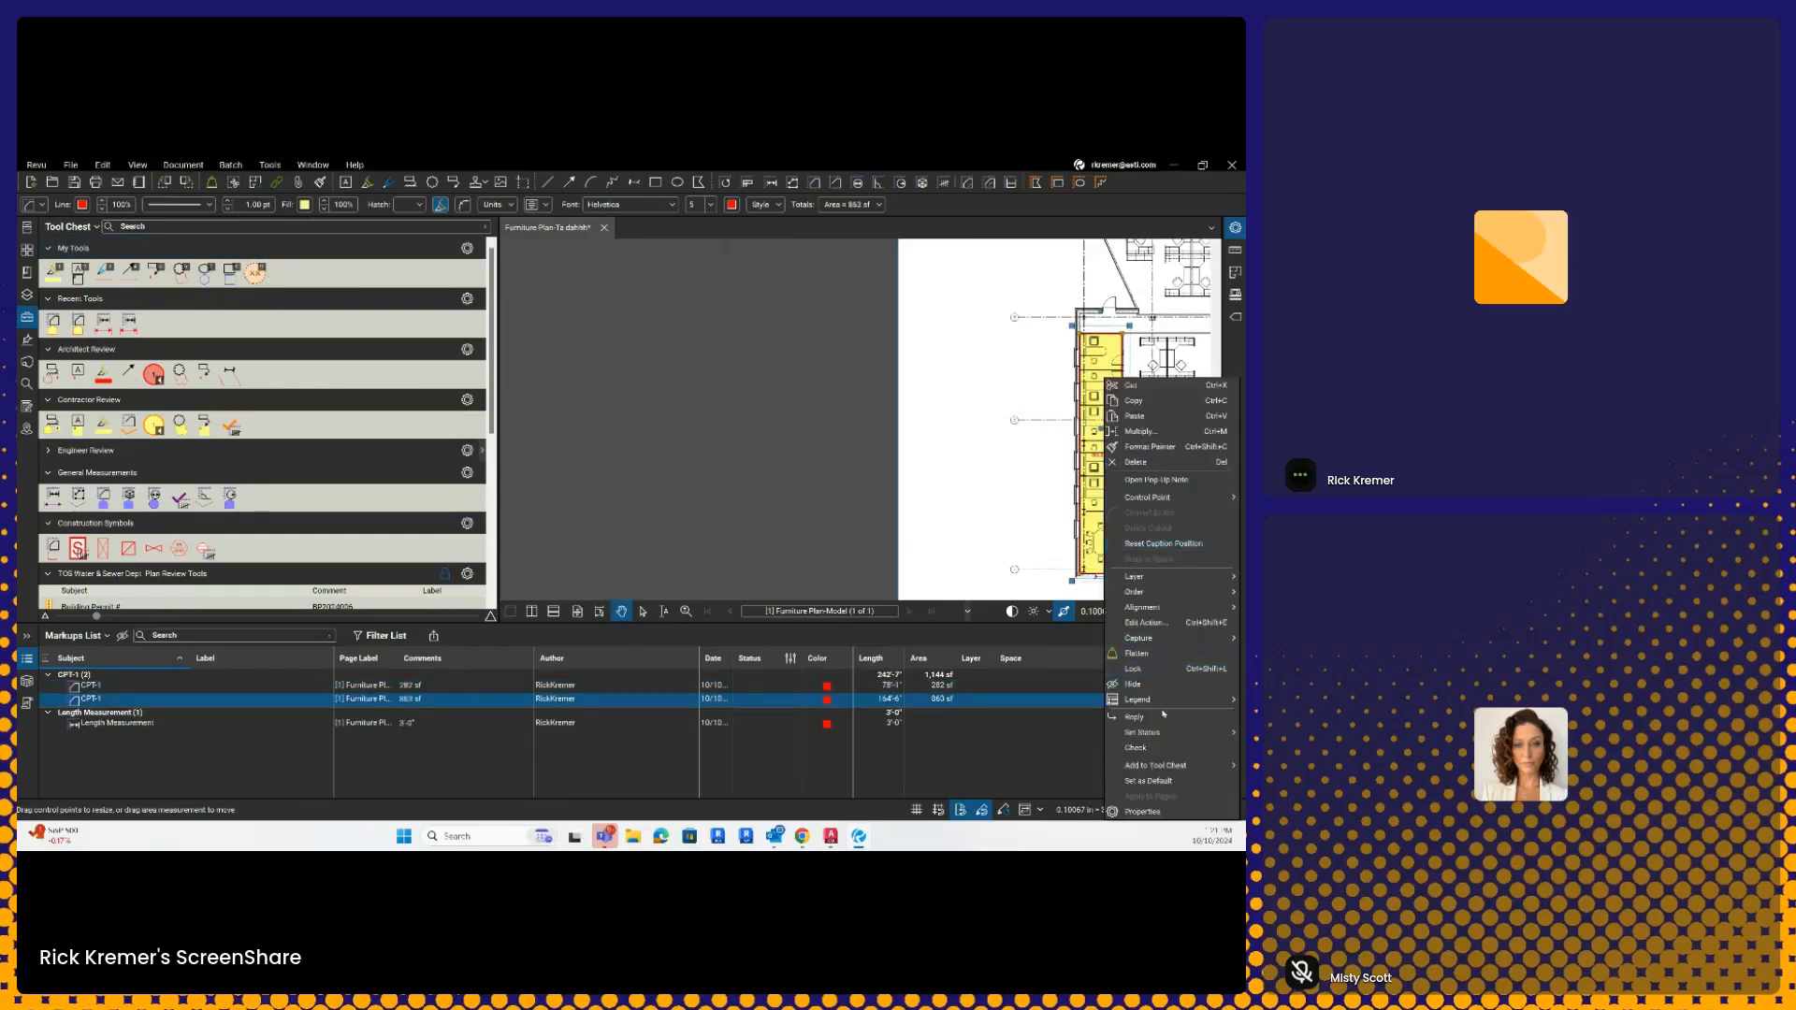
mouse_move(1175, 765)
click(1011, 703)
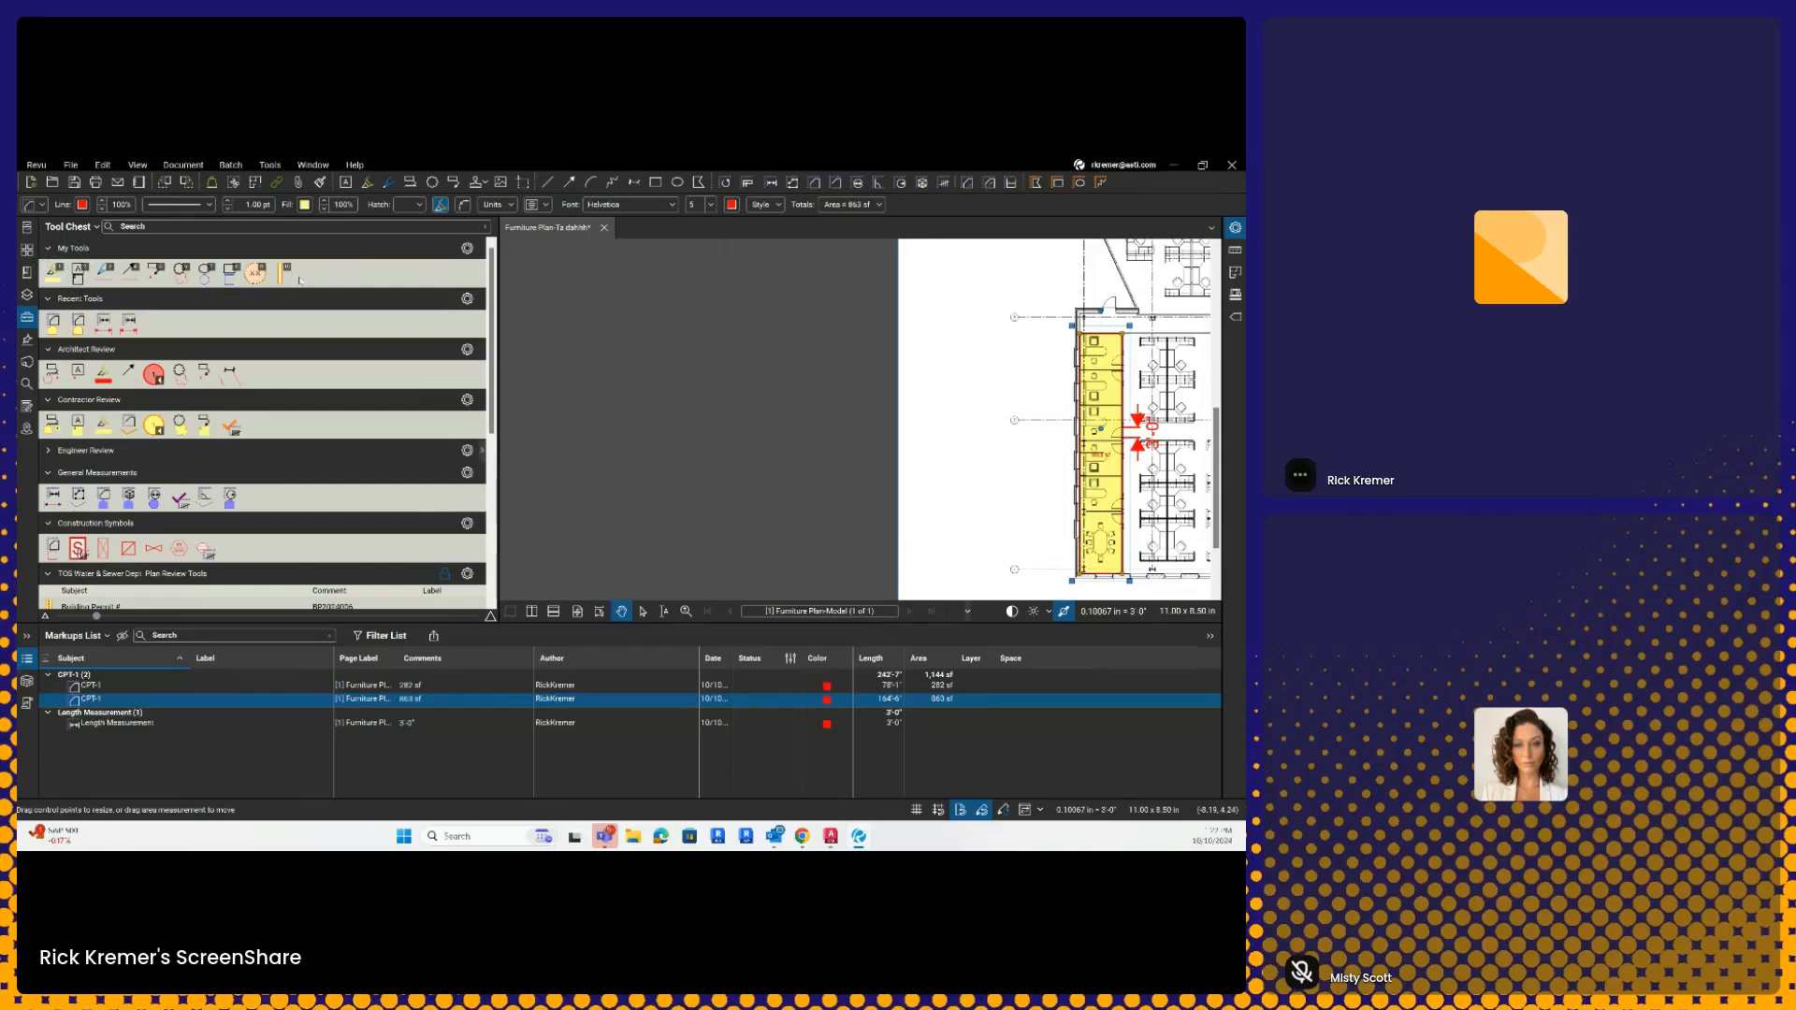
drag(282, 278, 57, 286)
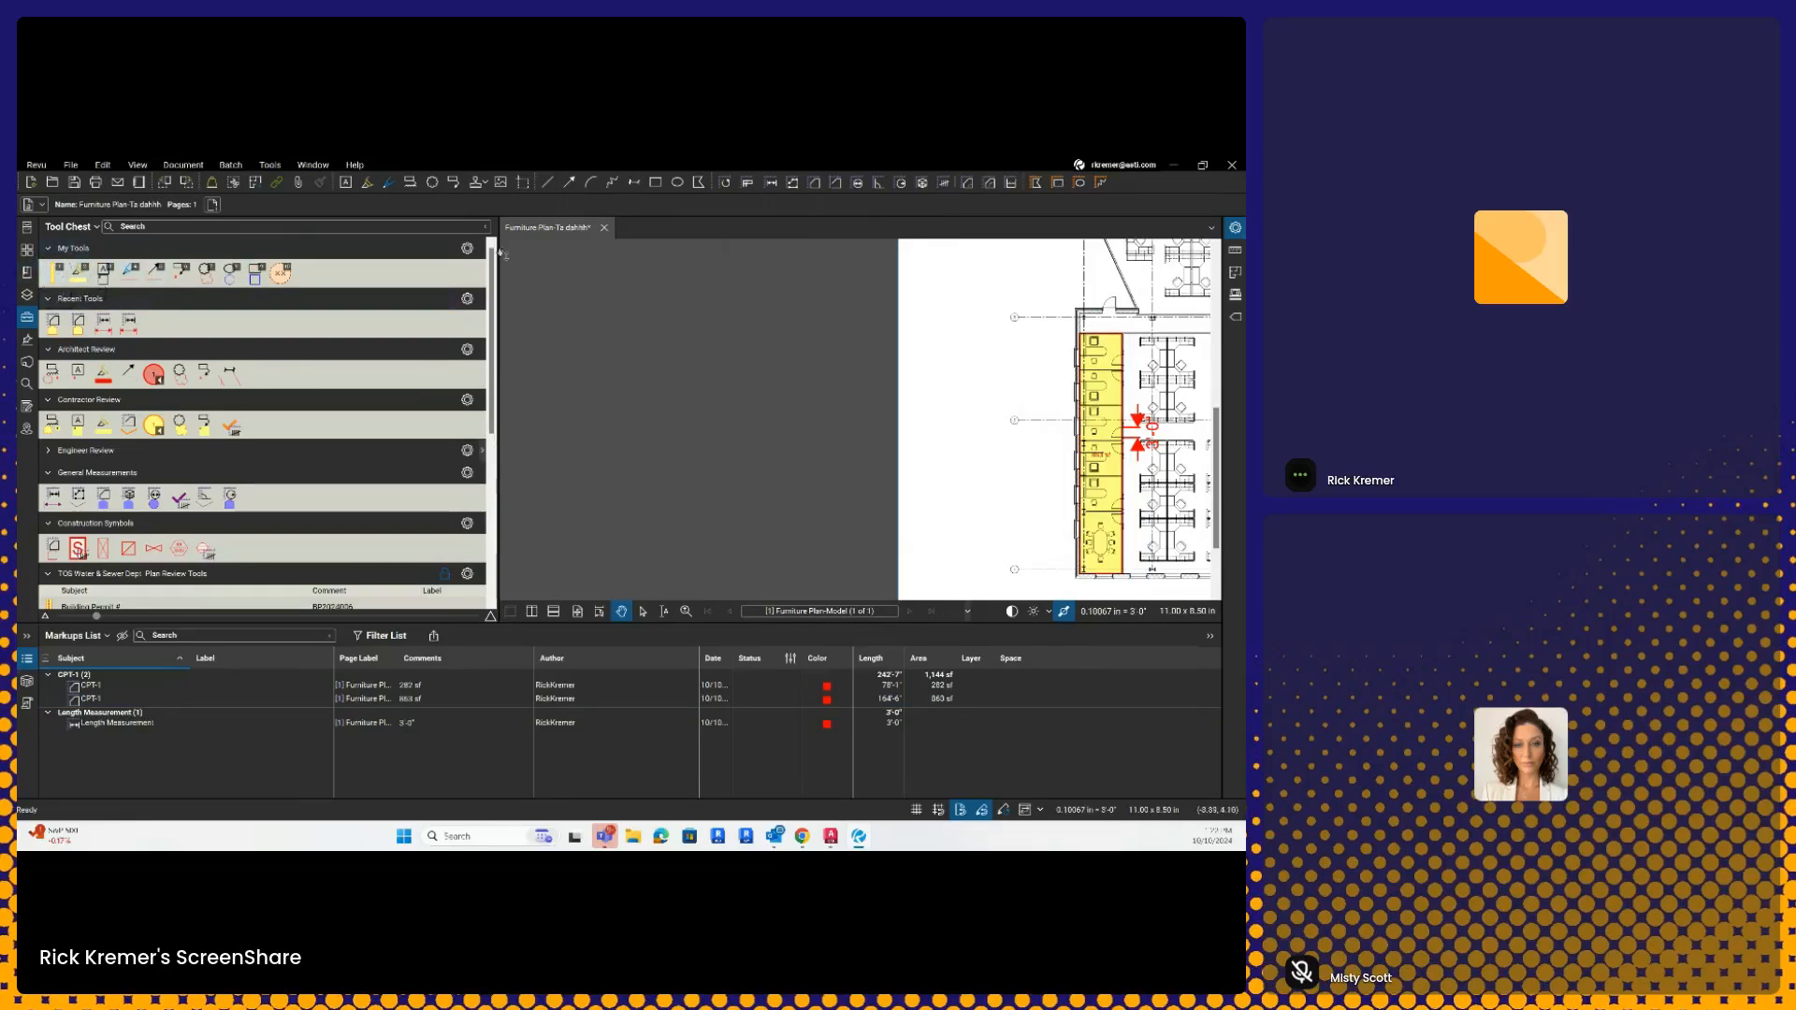
- Show My Tools in Detail view, narrow the Tool Chest and collapse the Markups List
click(467, 248)
click(486, 284)
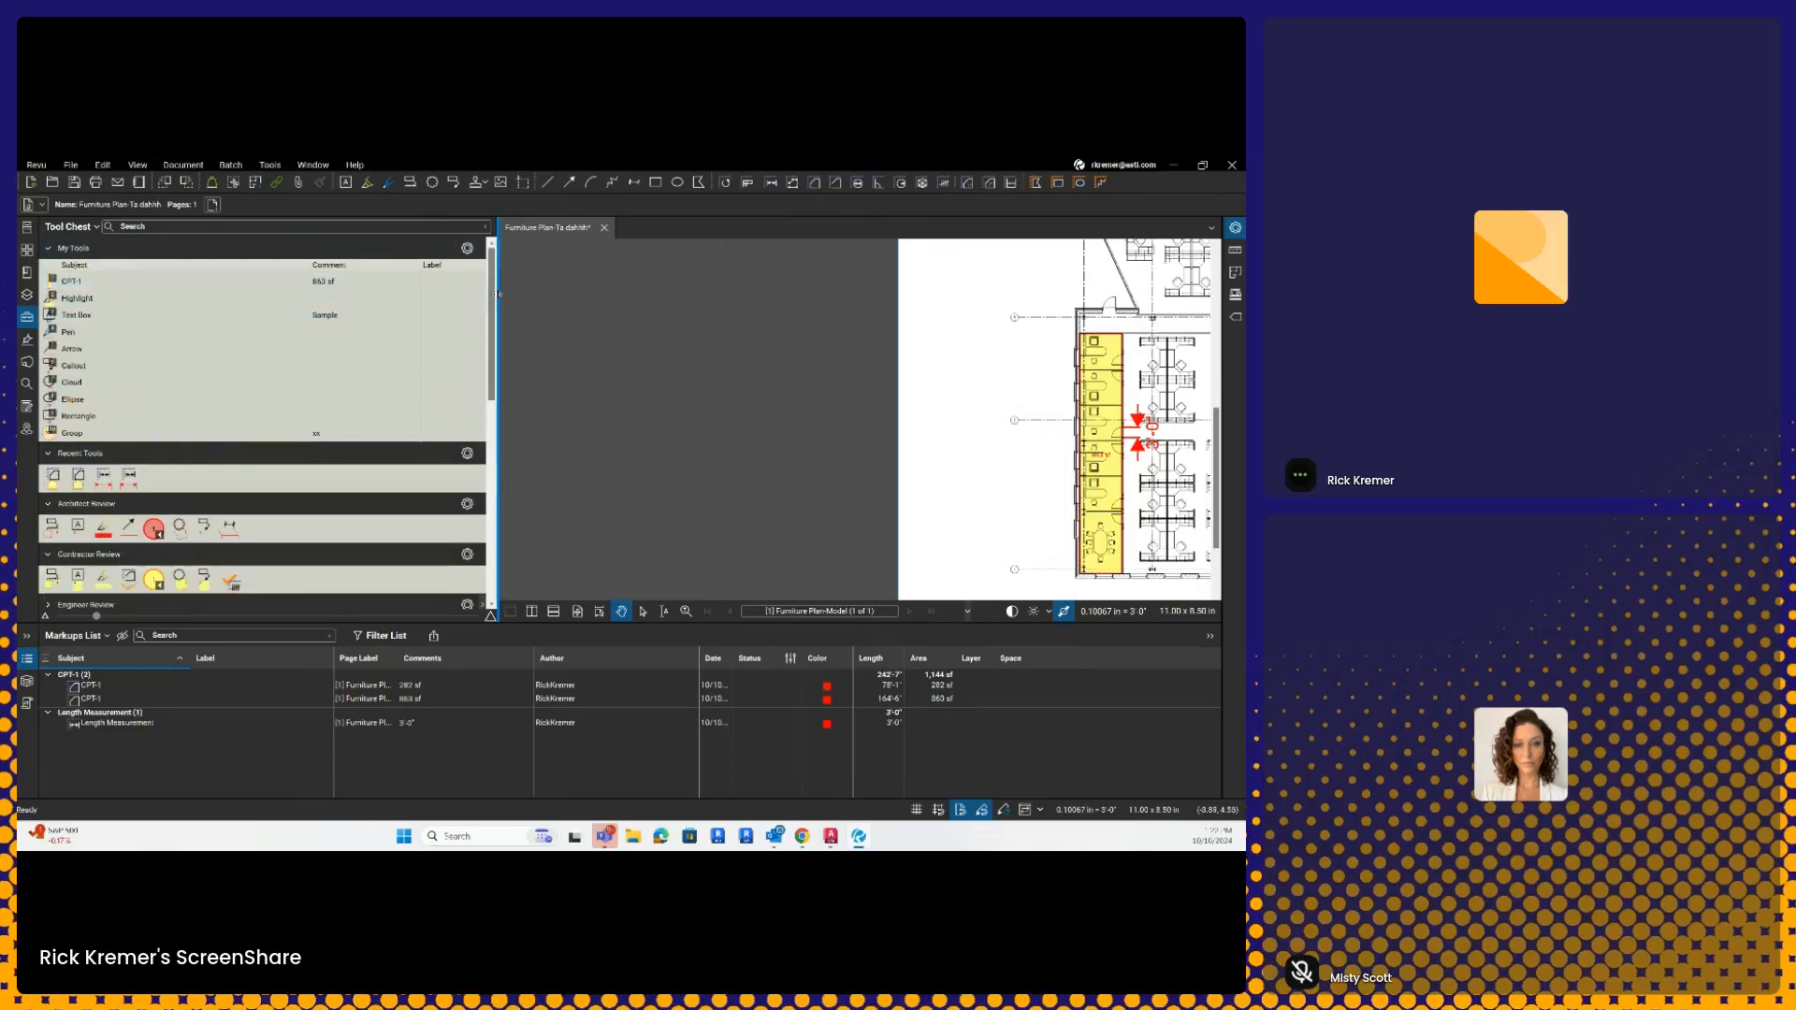
drag(493, 301, 218, 300)
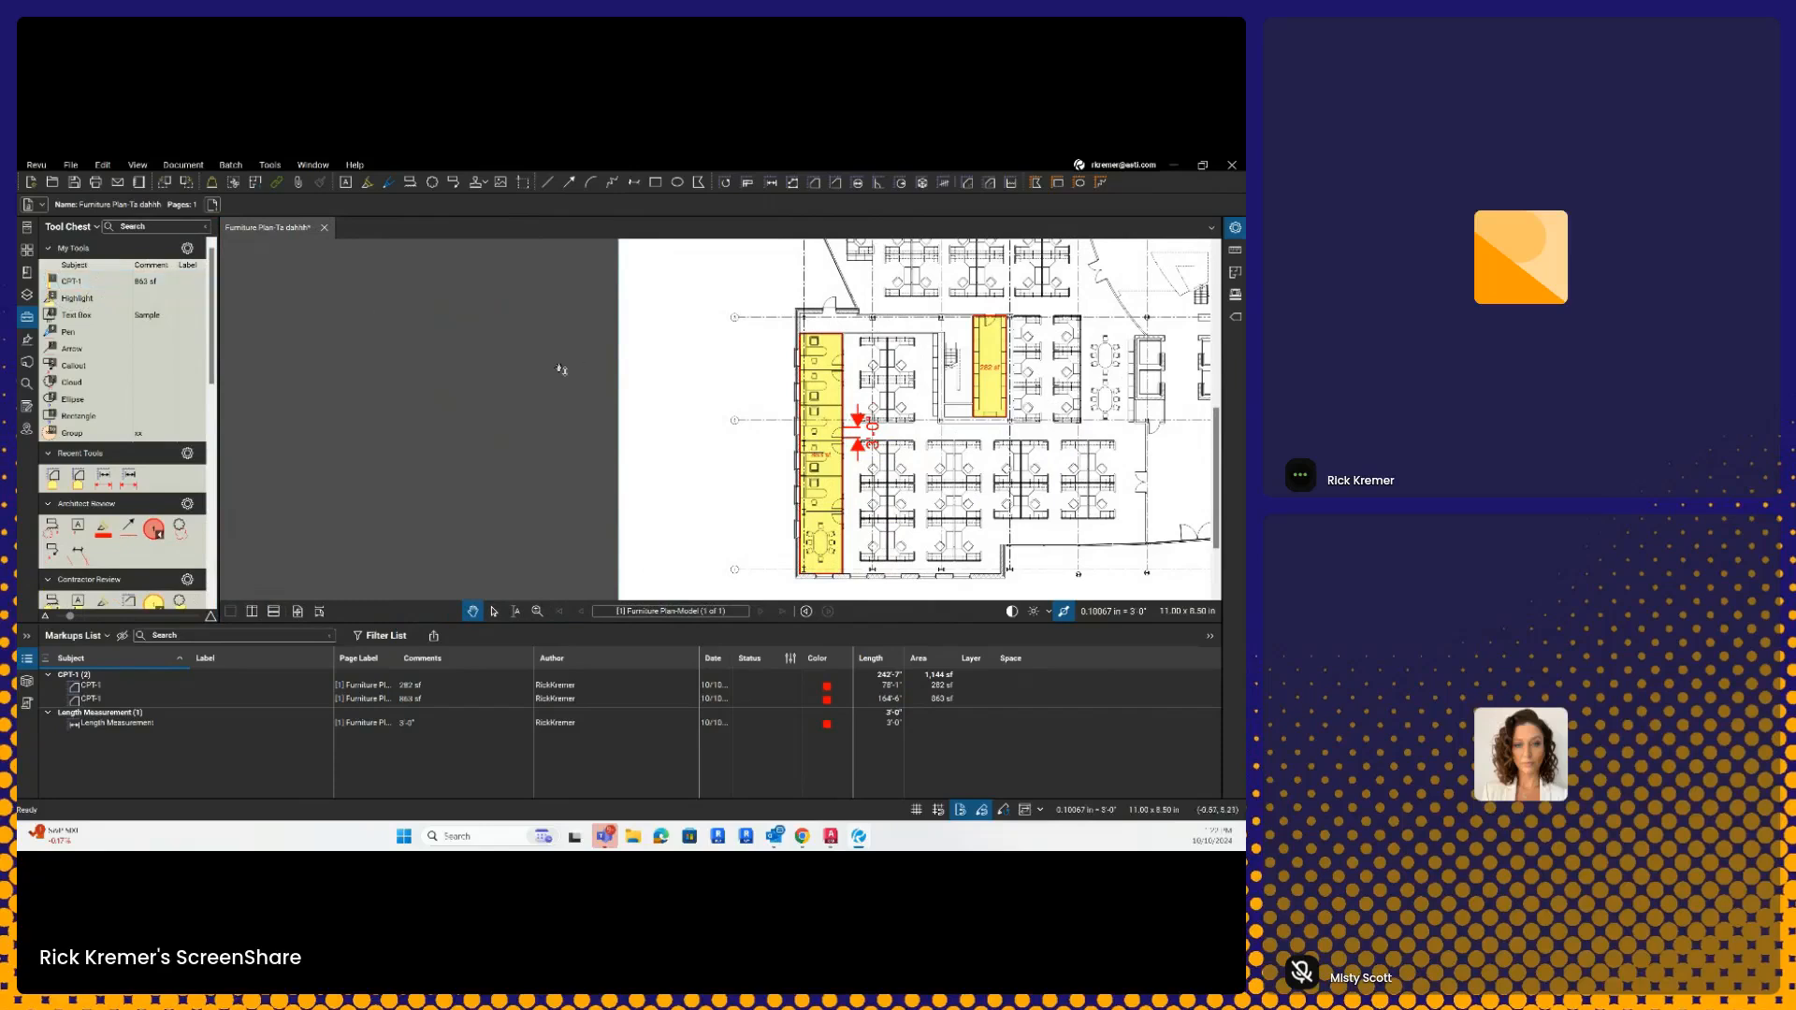
drag(638, 624, 637, 760)
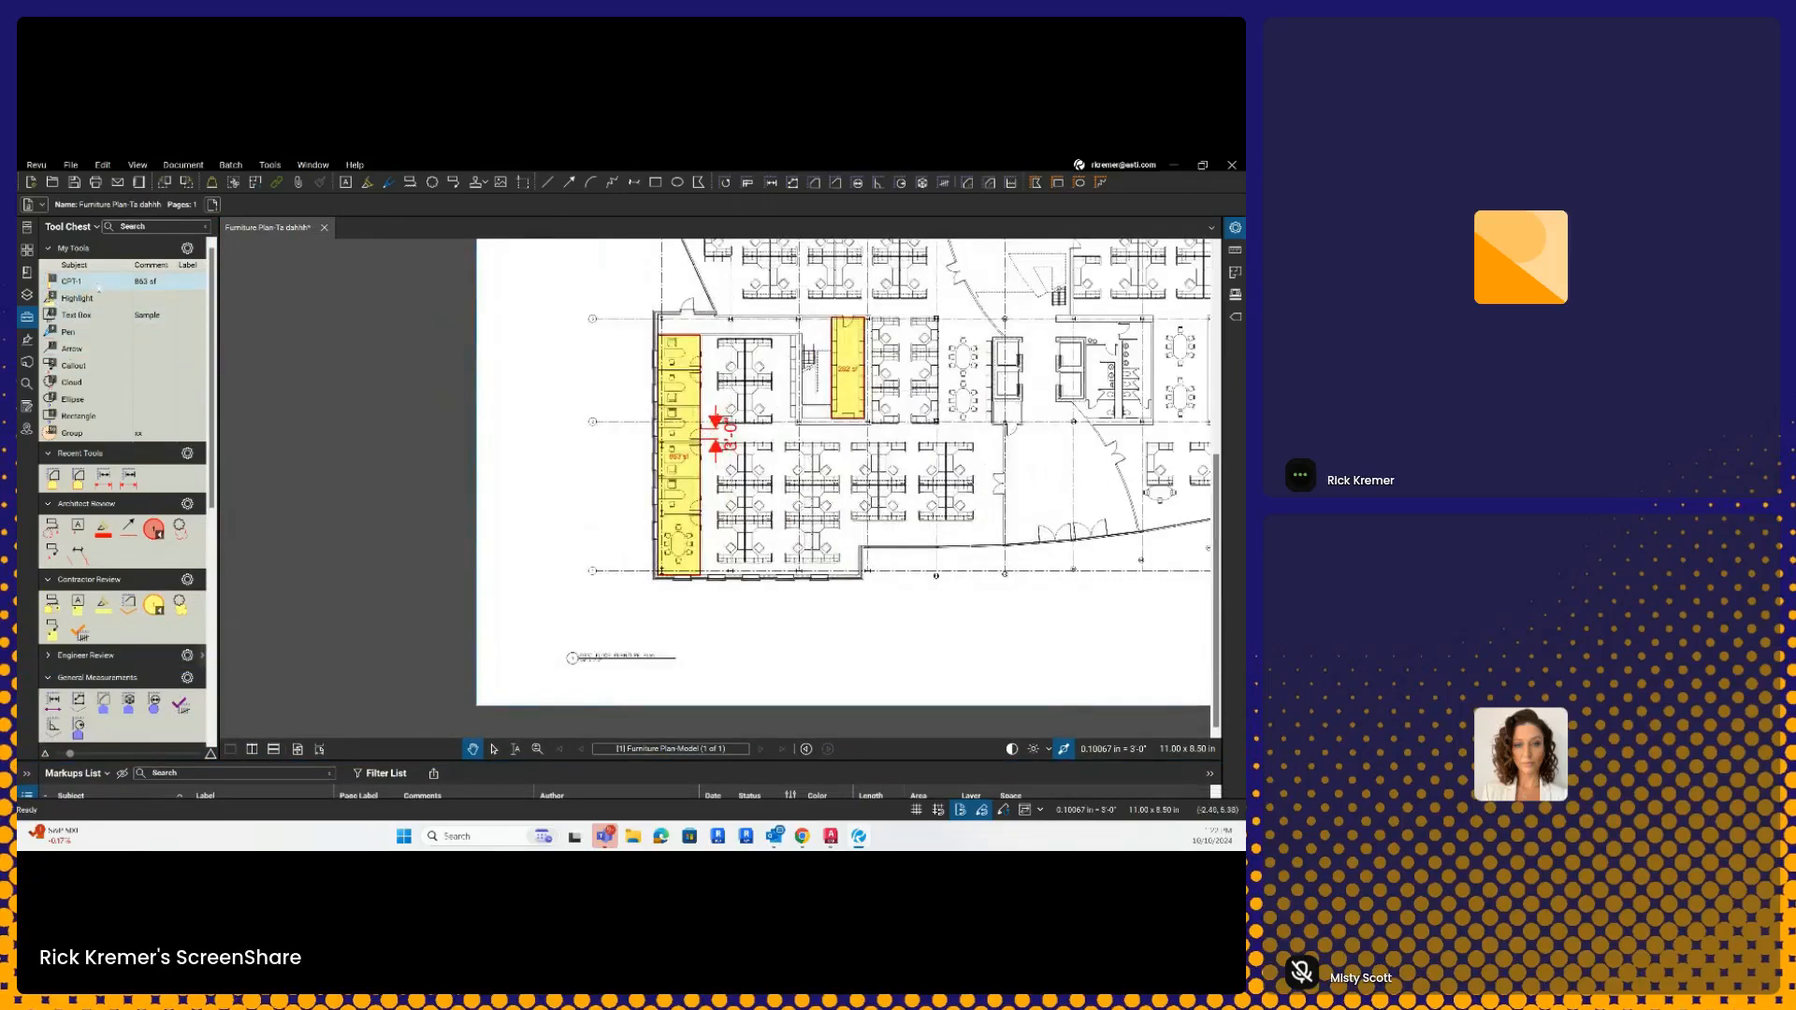
drag(825, 438, 764, 445)
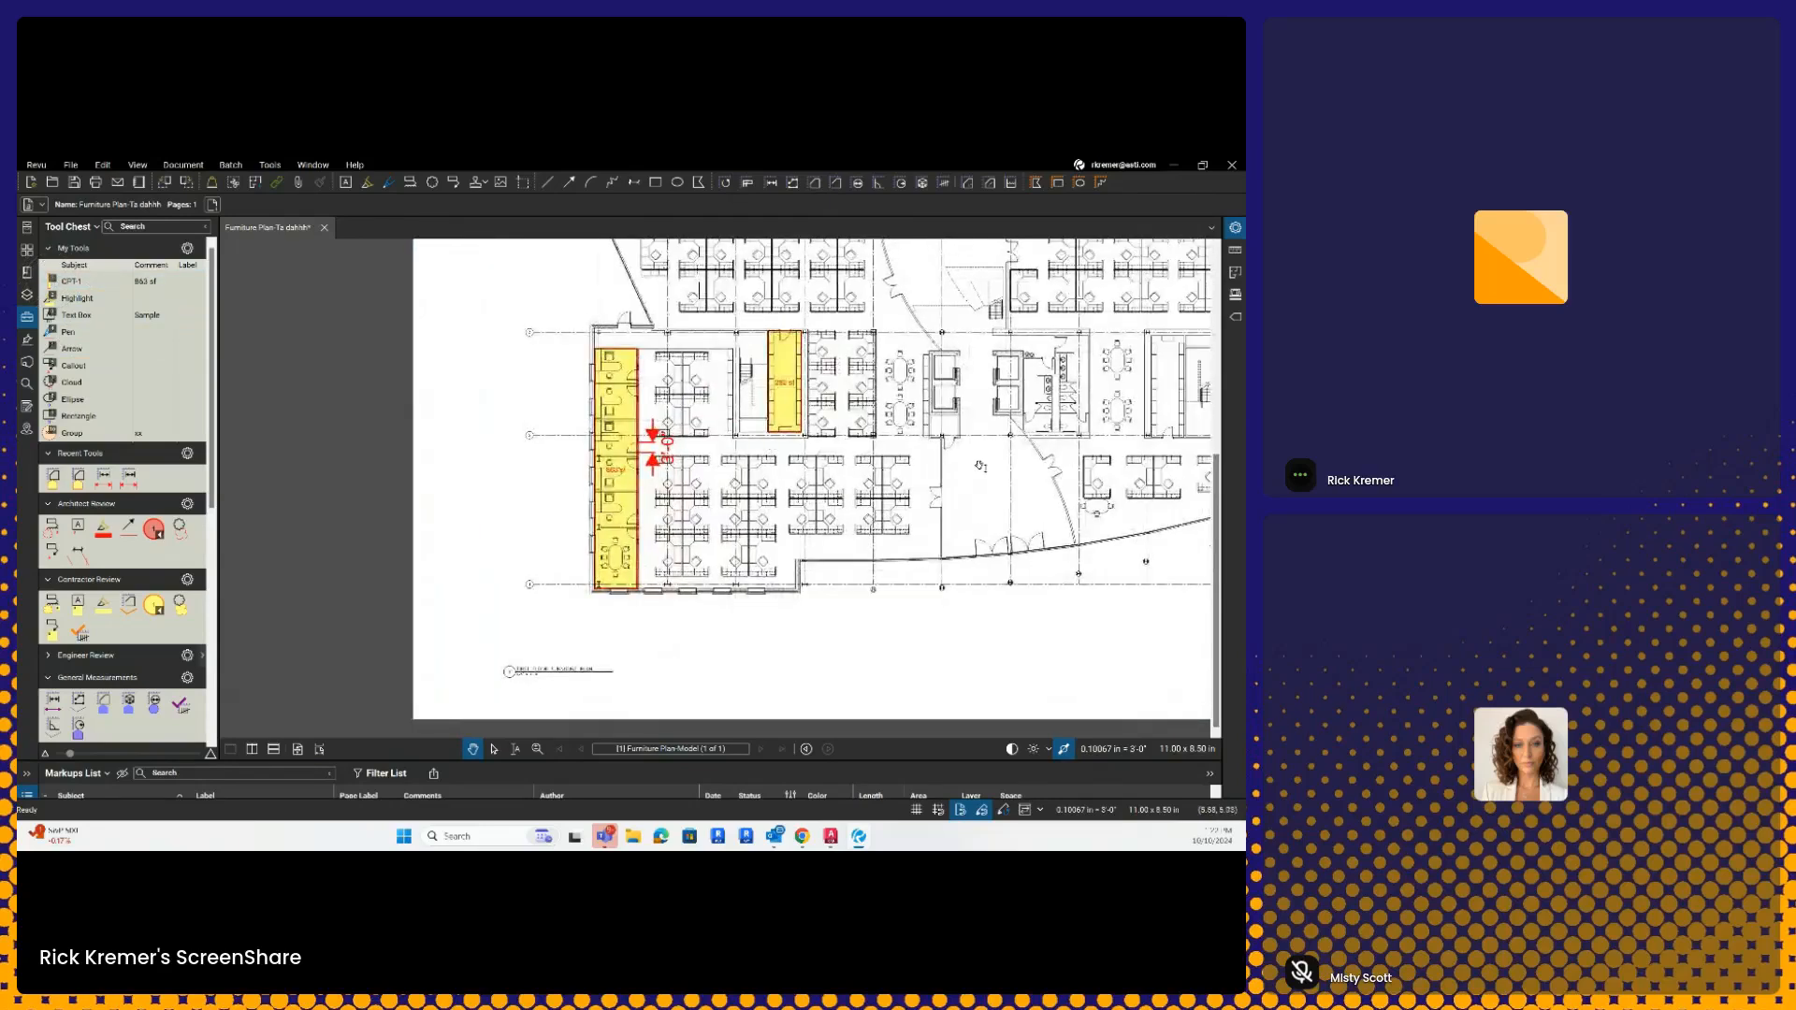
- Measure a 575 sf CPT-1 area over the cubicle block beside the 282 sf area
key(1)
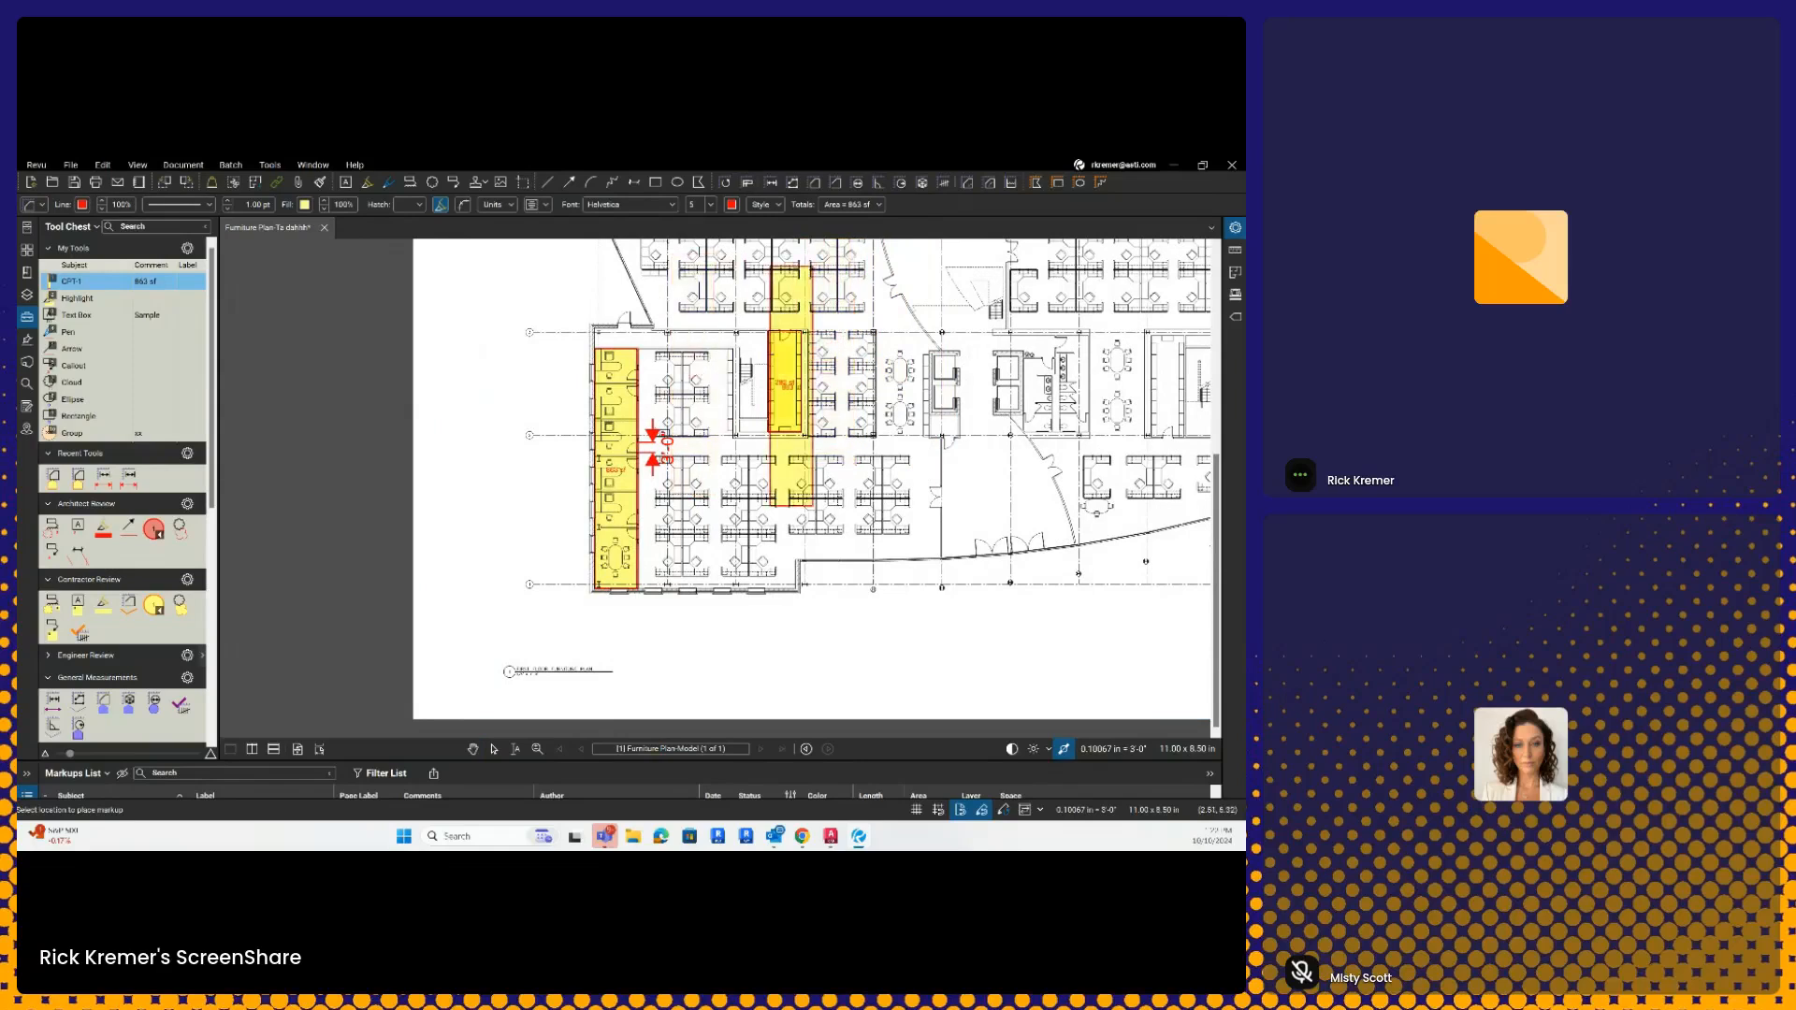
key(Escape)
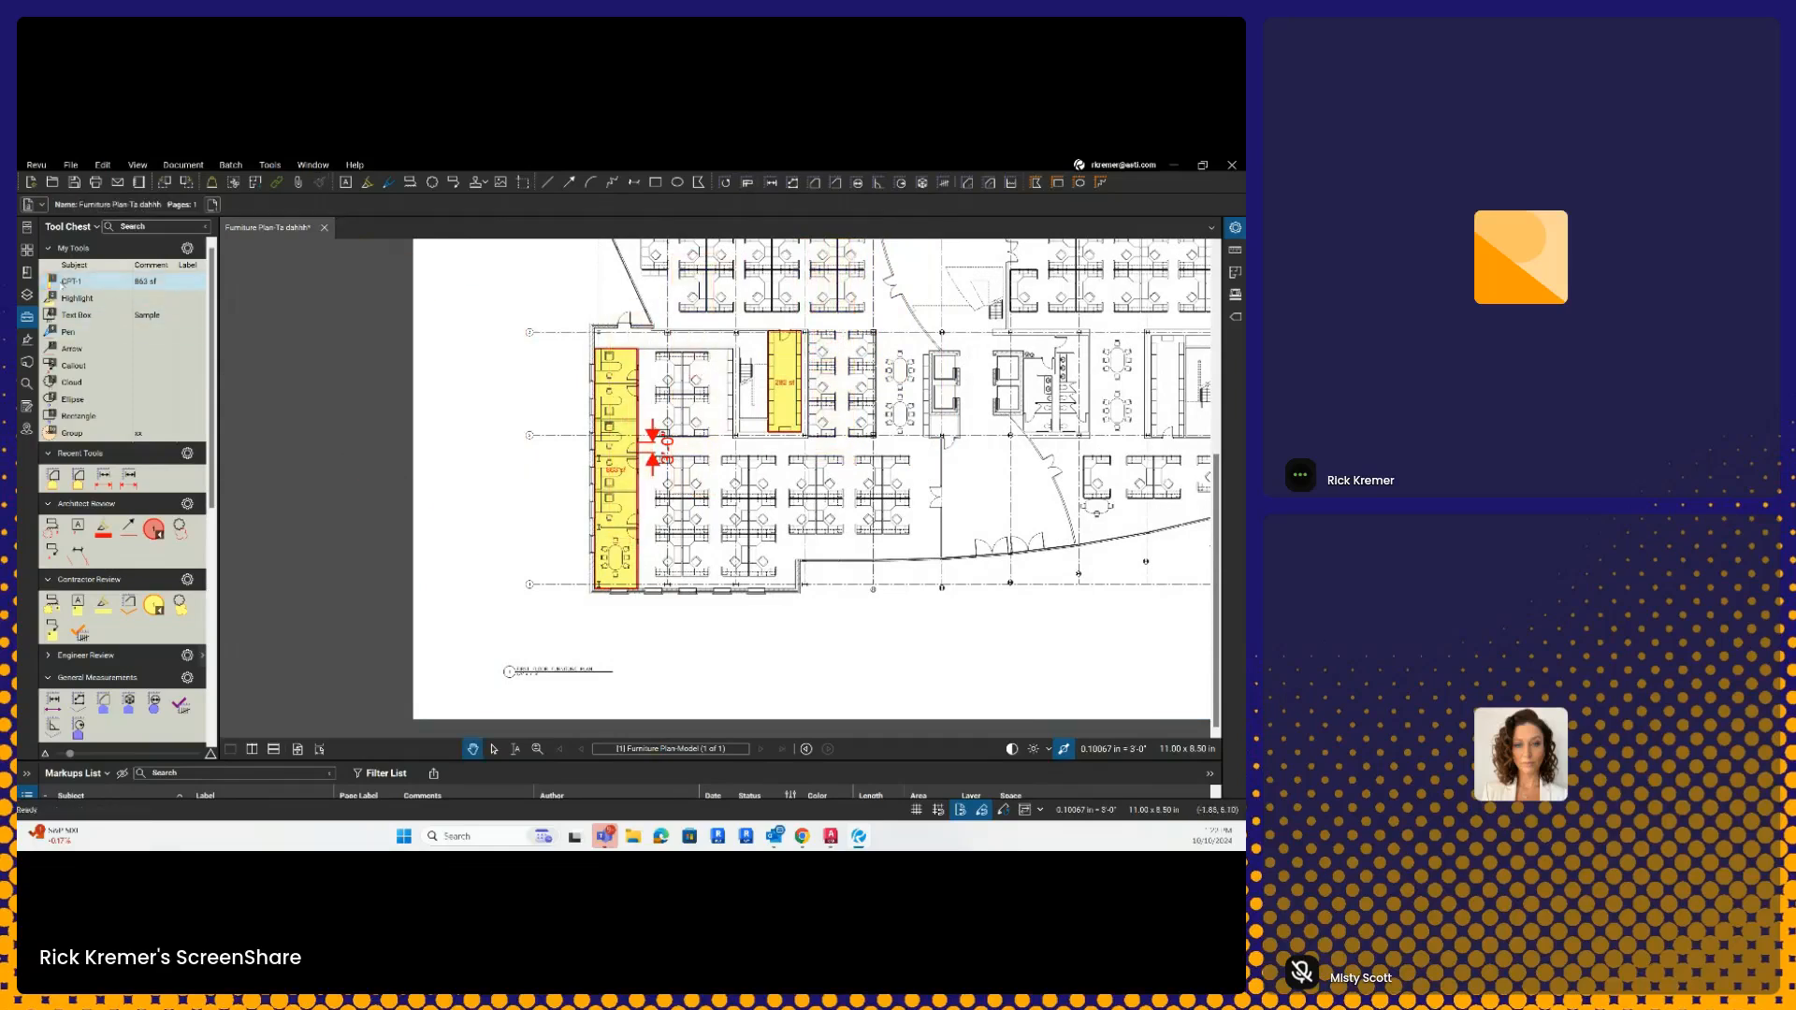
click(54, 283)
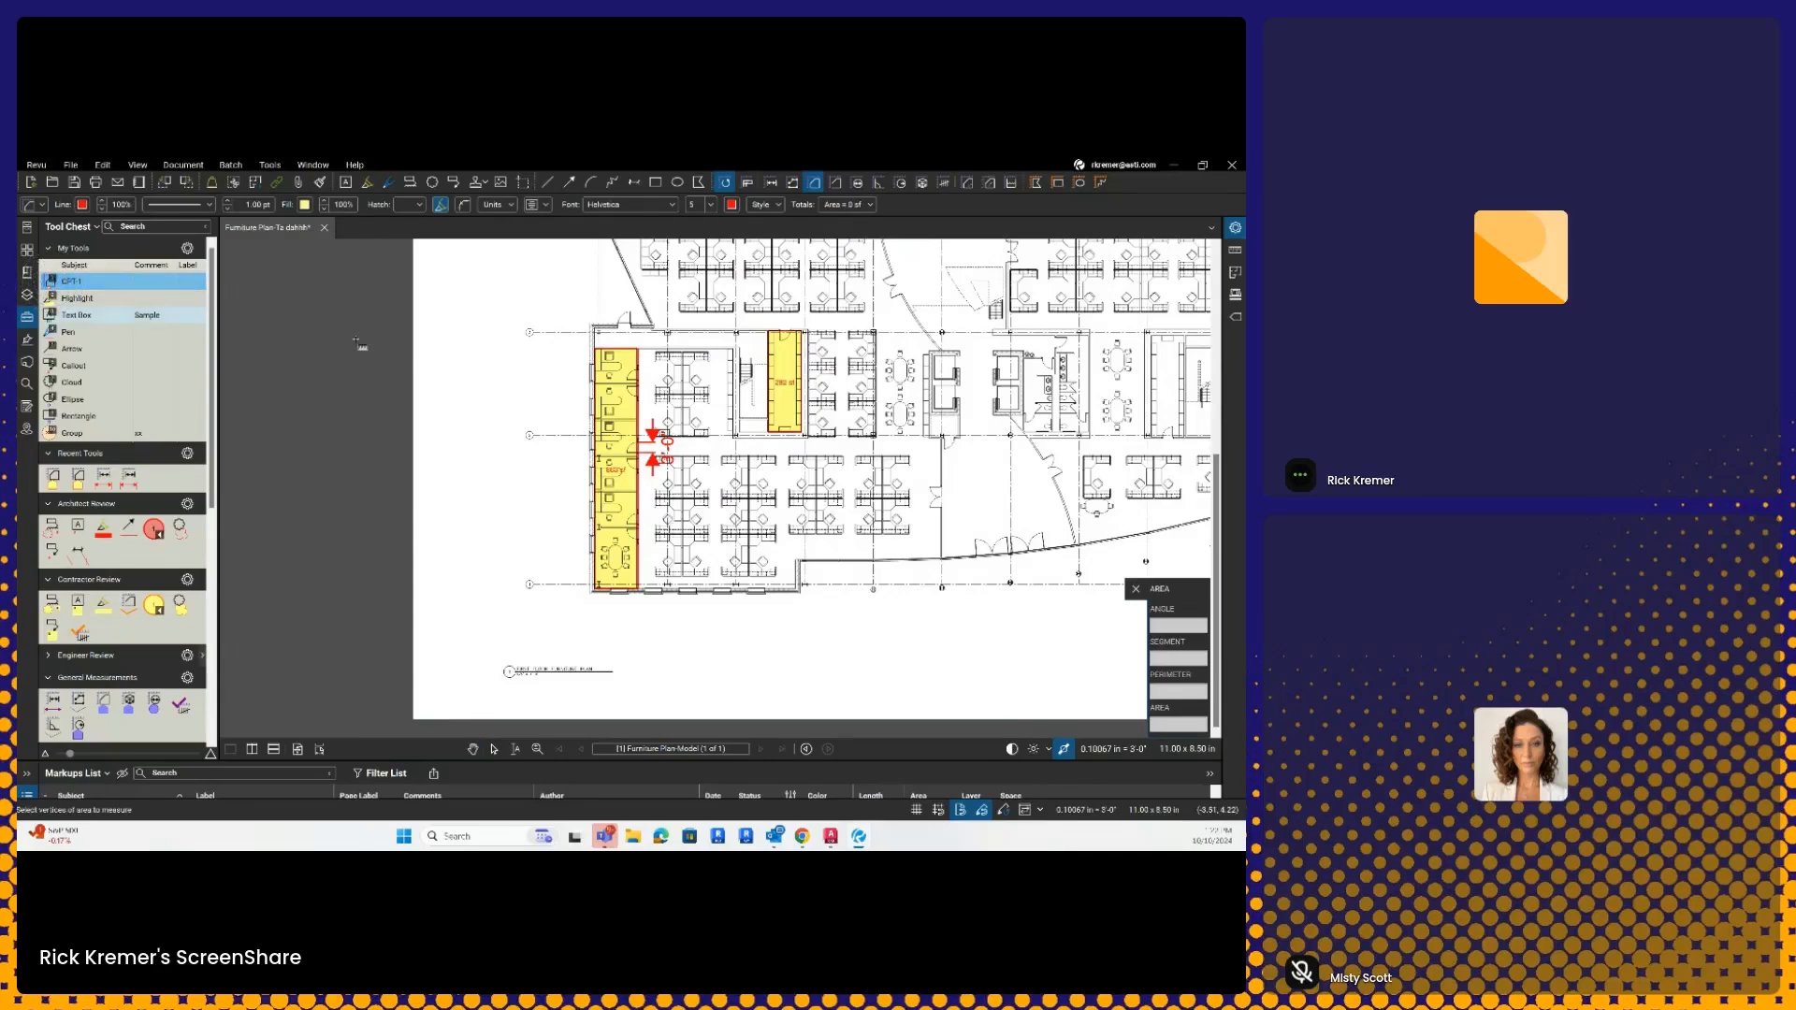
key(Escape)
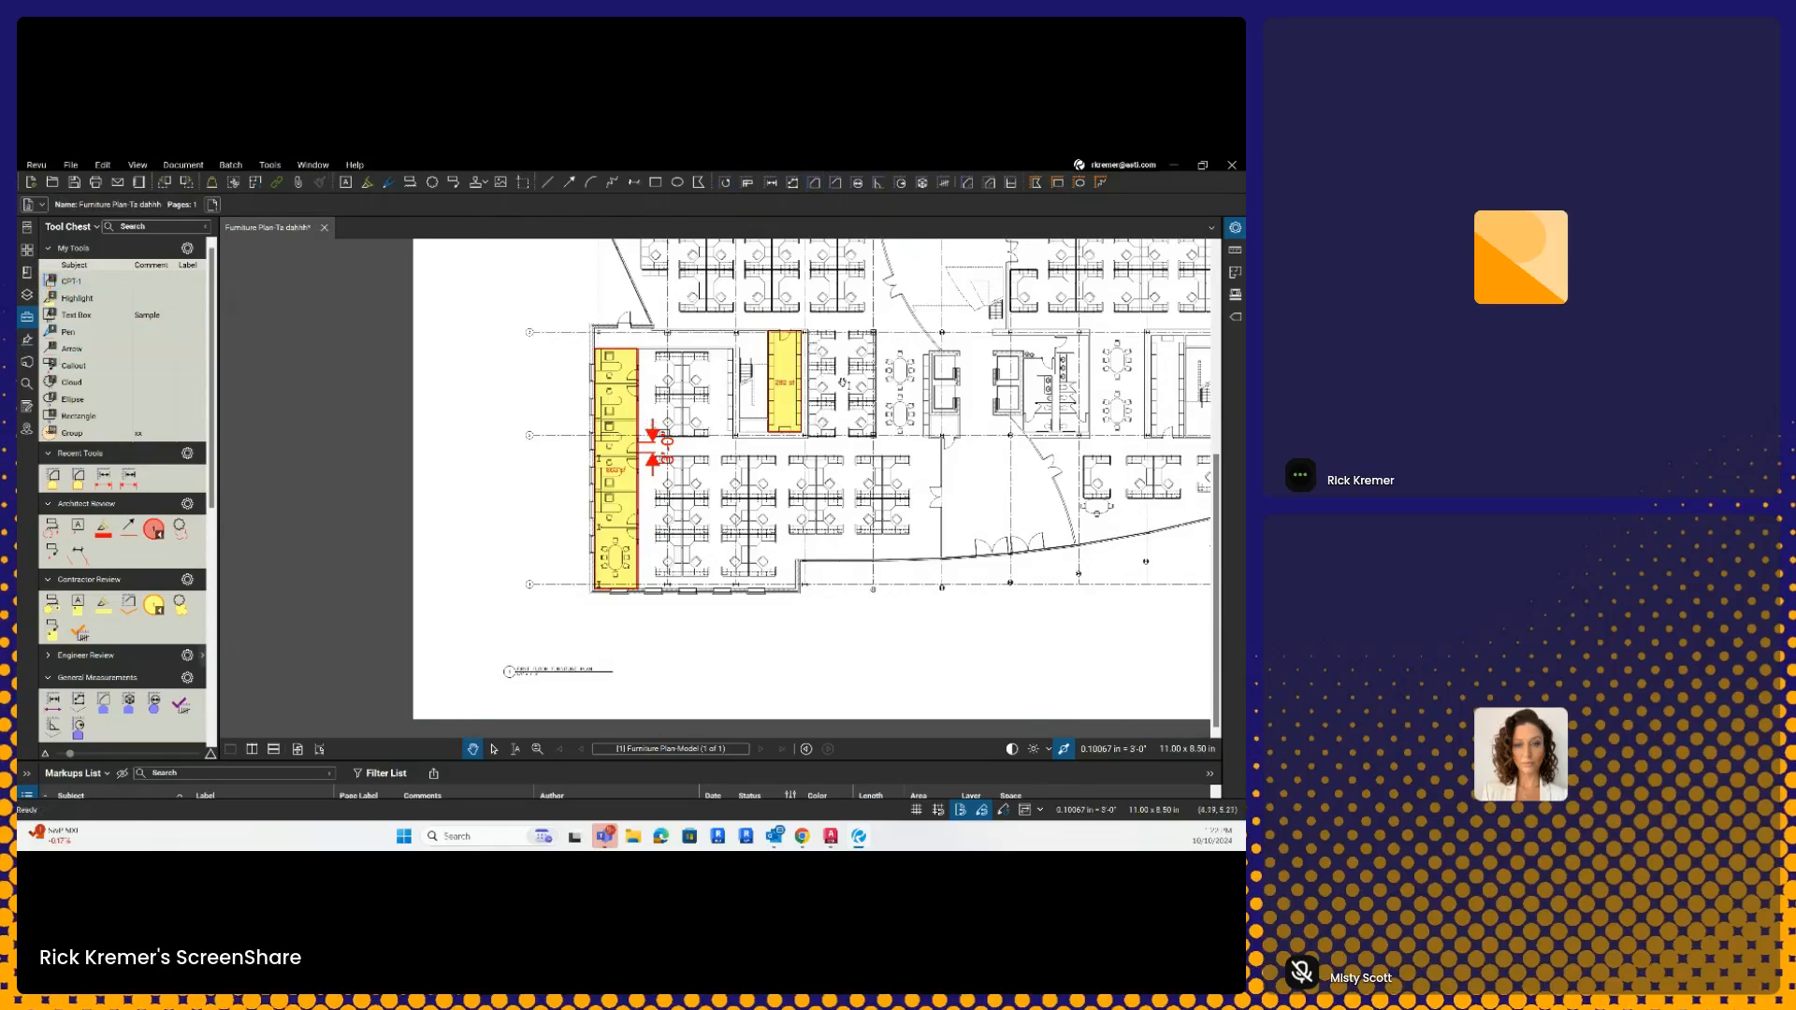
key(1)
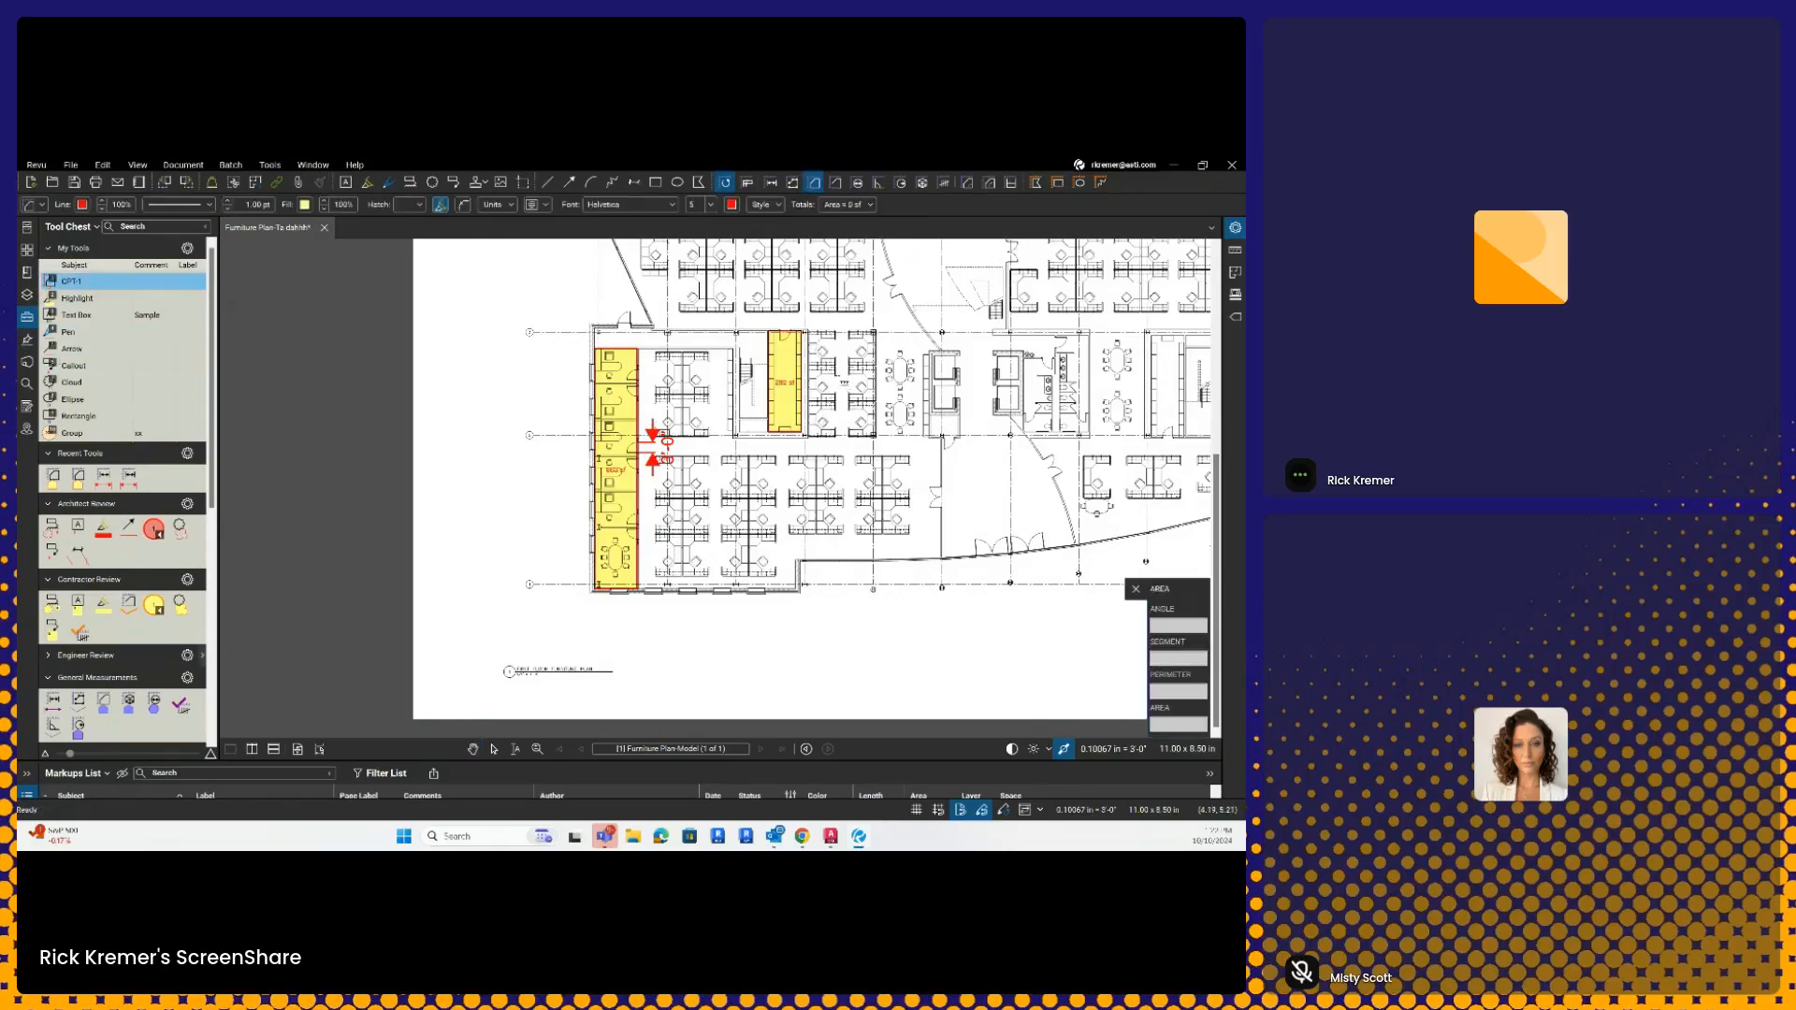
drag(808, 332, 873, 437)
click(873, 437)
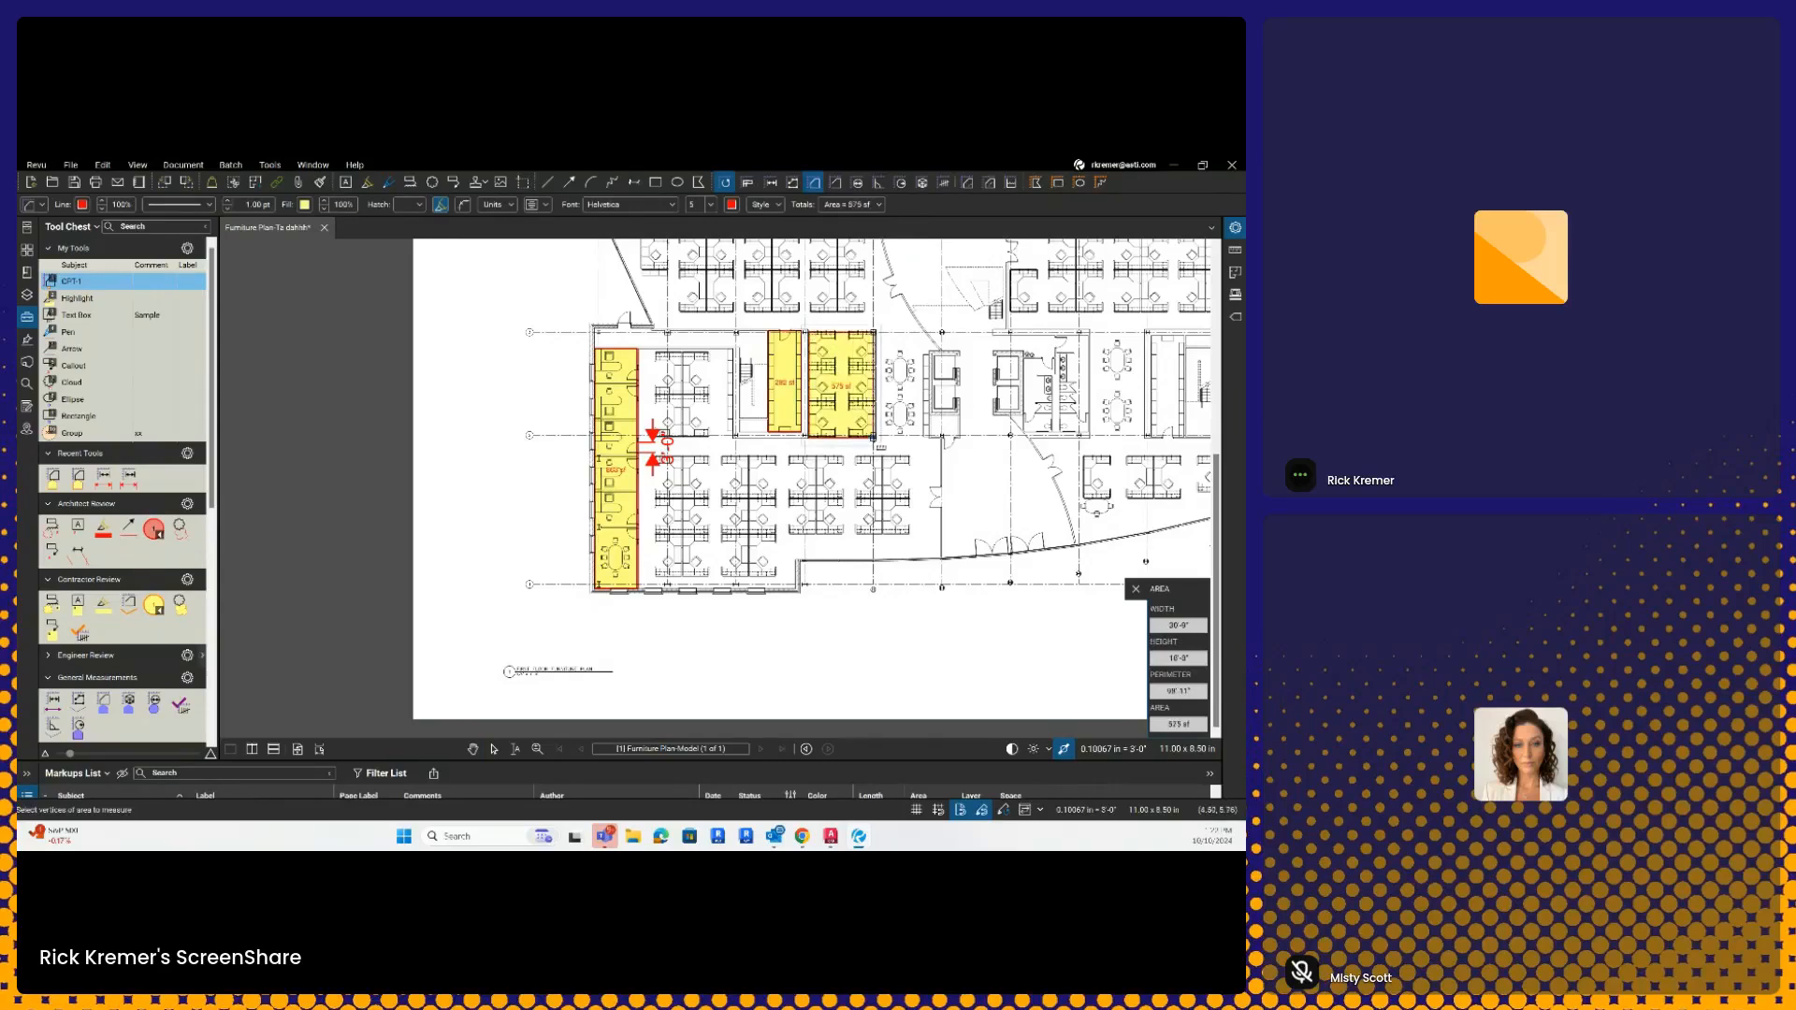
click(1007, 813)
key(ctrl)
key(ctrl)
key(Escape)
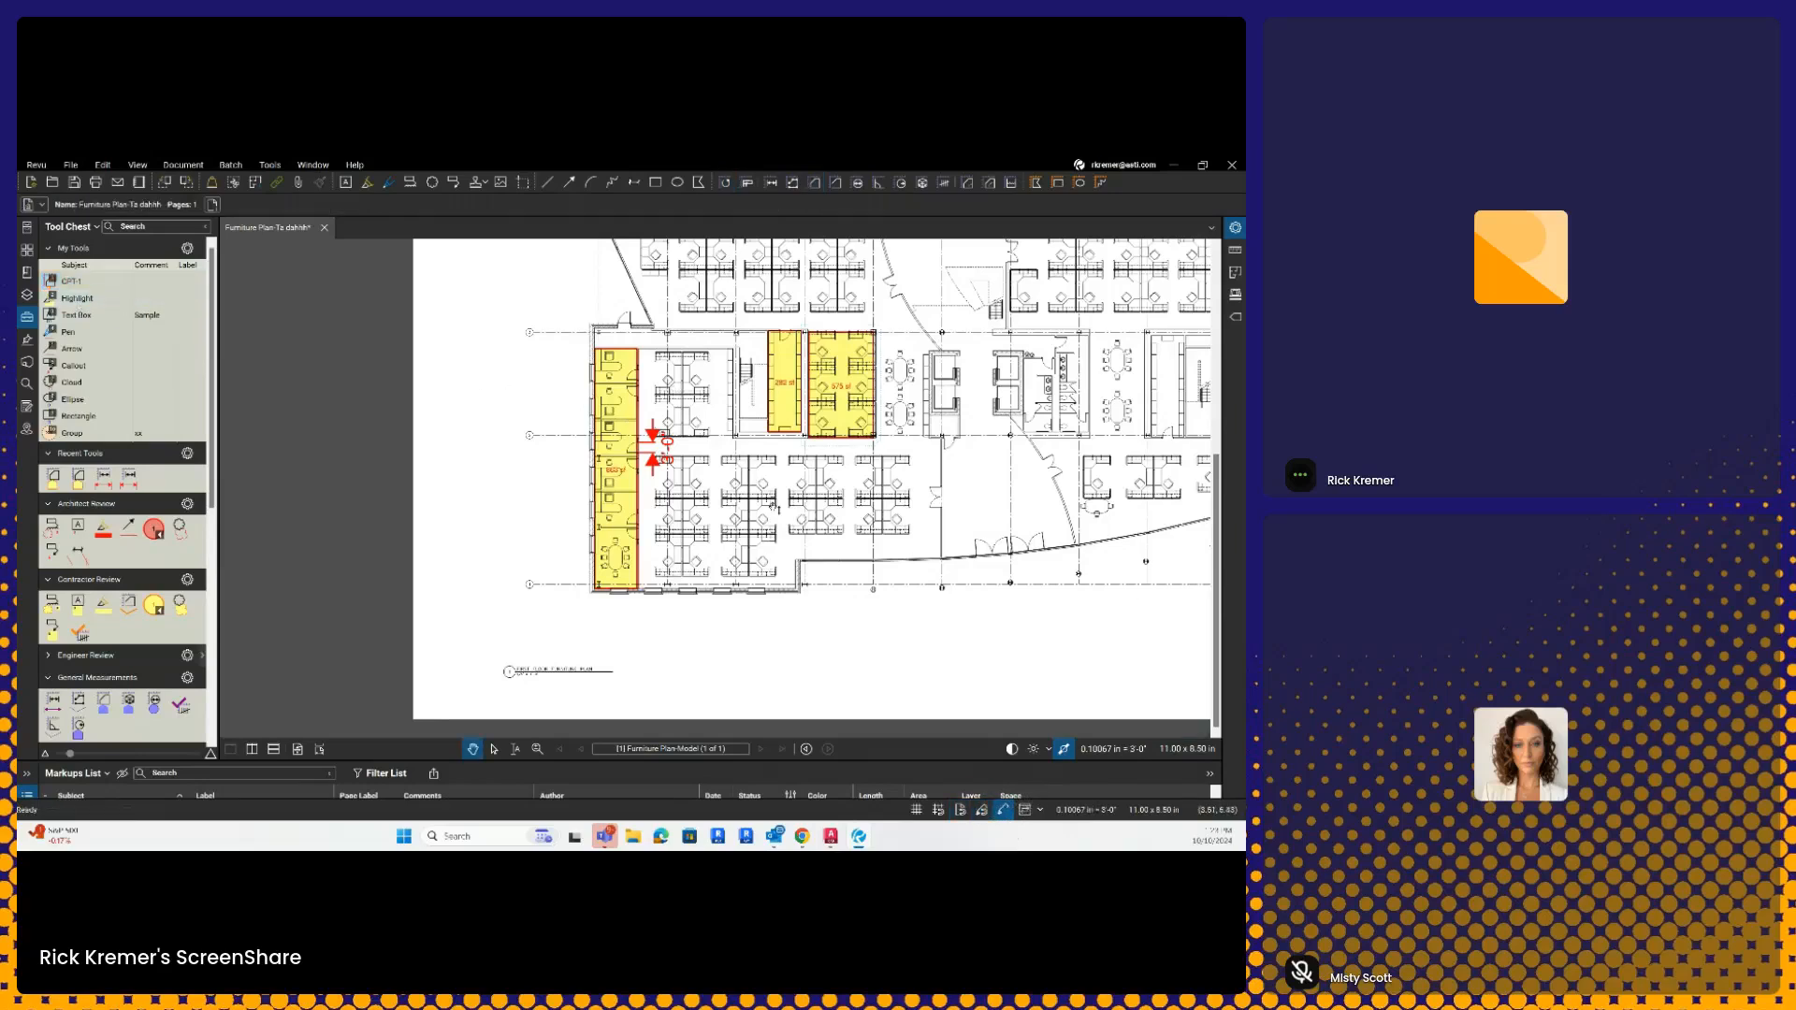
- Add CPT-1 areas: 2,256 sf upper-left block, right-hand offices, lower-right row, lower-left cubicles
key(1)
mouse_move(688, 279)
mouse_down()
mouse_move(678, 399)
mouse_move(669, 384)
mouse_up()
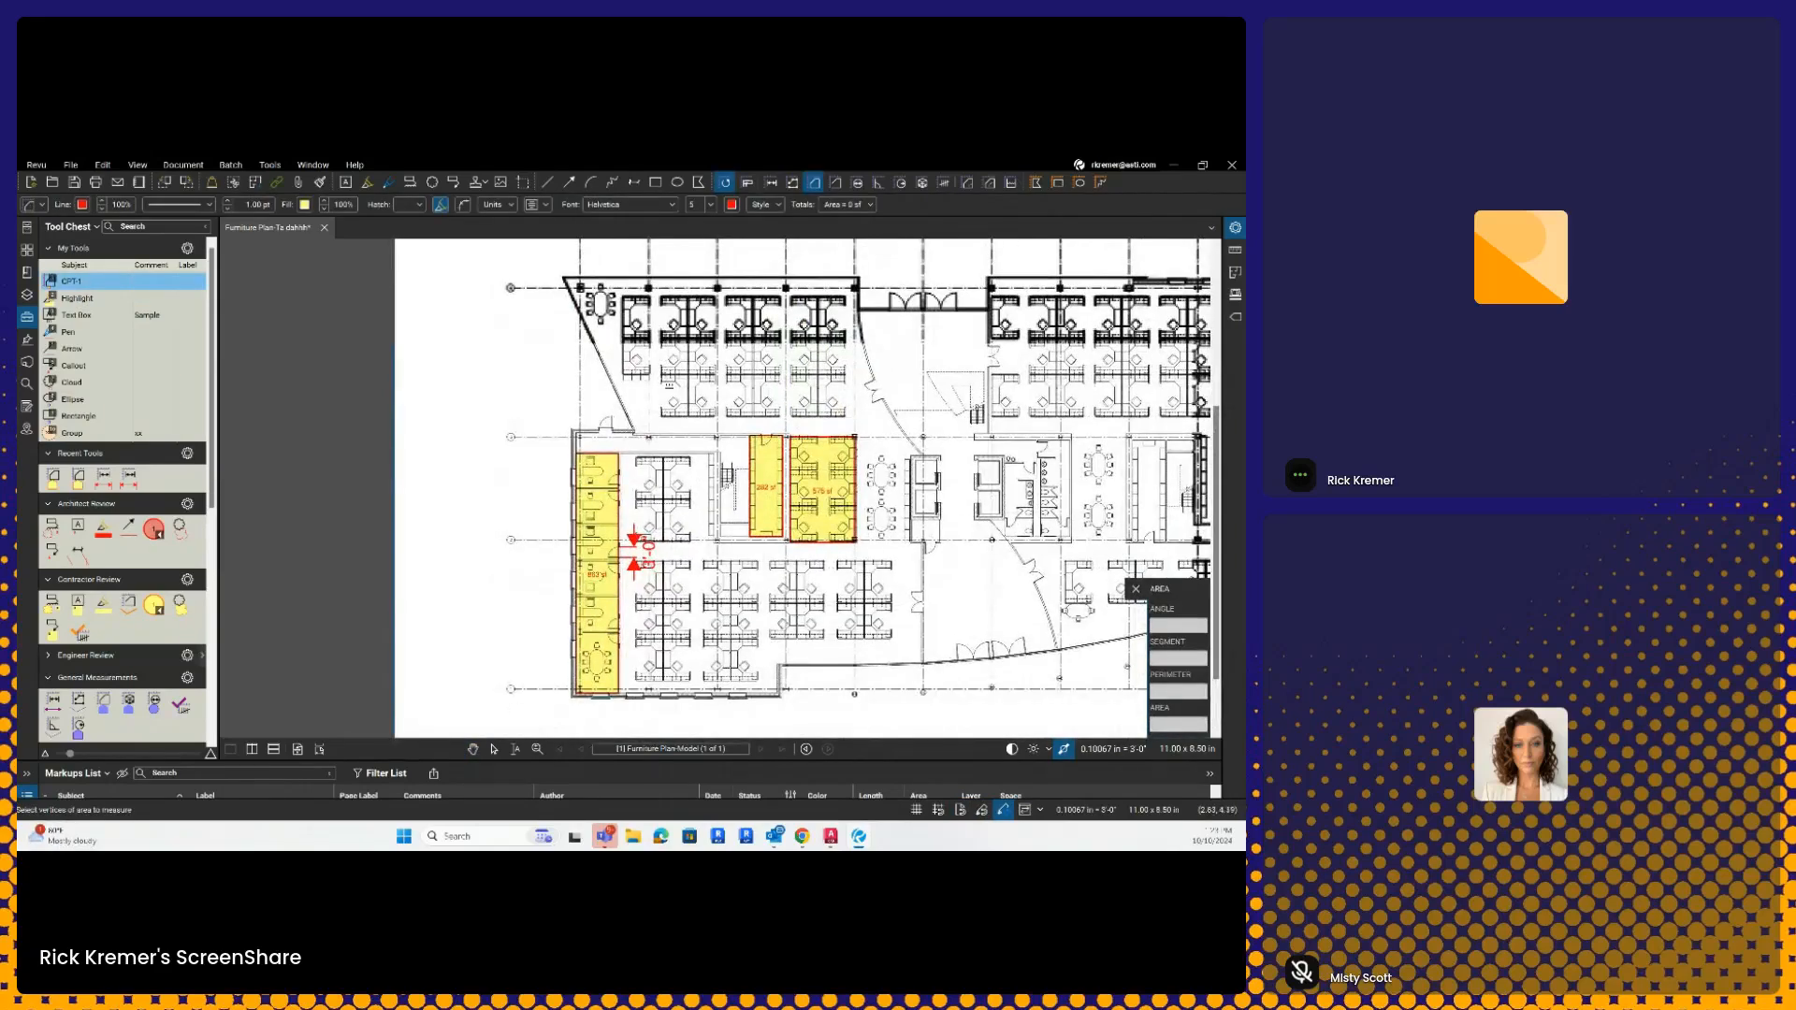
click(622, 297)
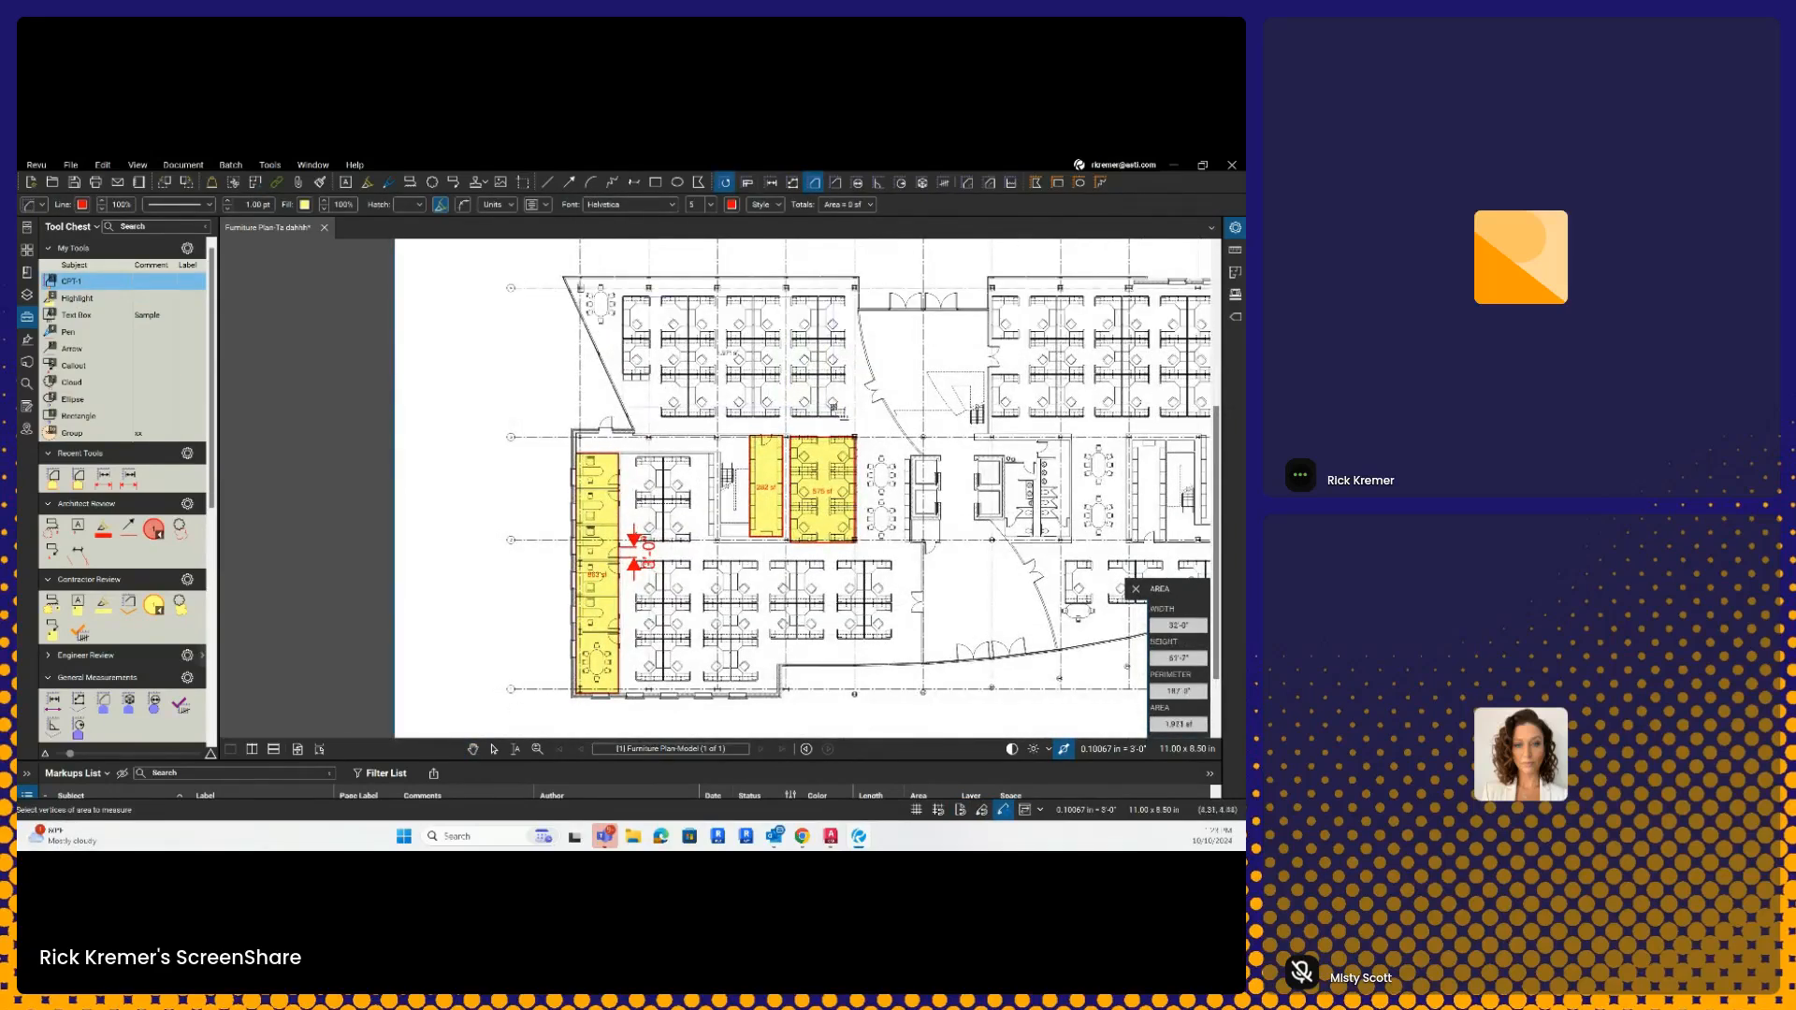
click(846, 416)
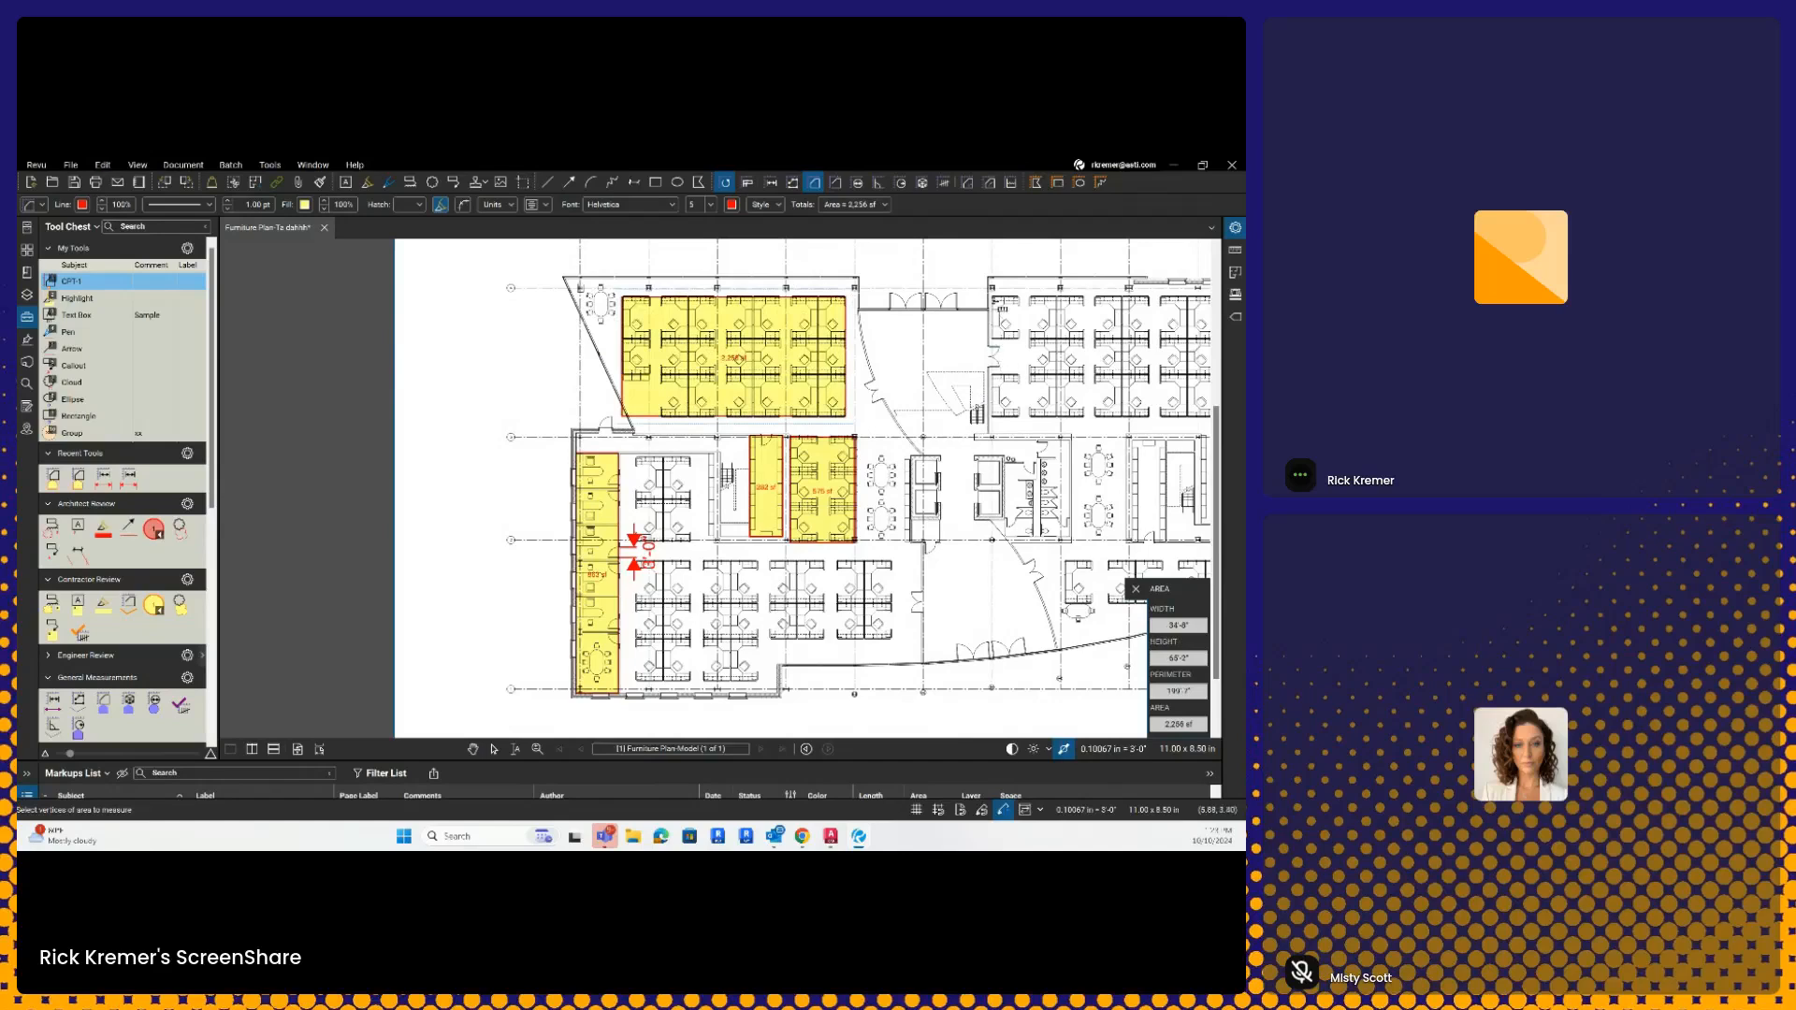
mouse_move(992, 298)
mouse_down()
mouse_move(1164, 417)
mouse_move(1207, 417)
mouse_move(968, 416)
mouse_up()
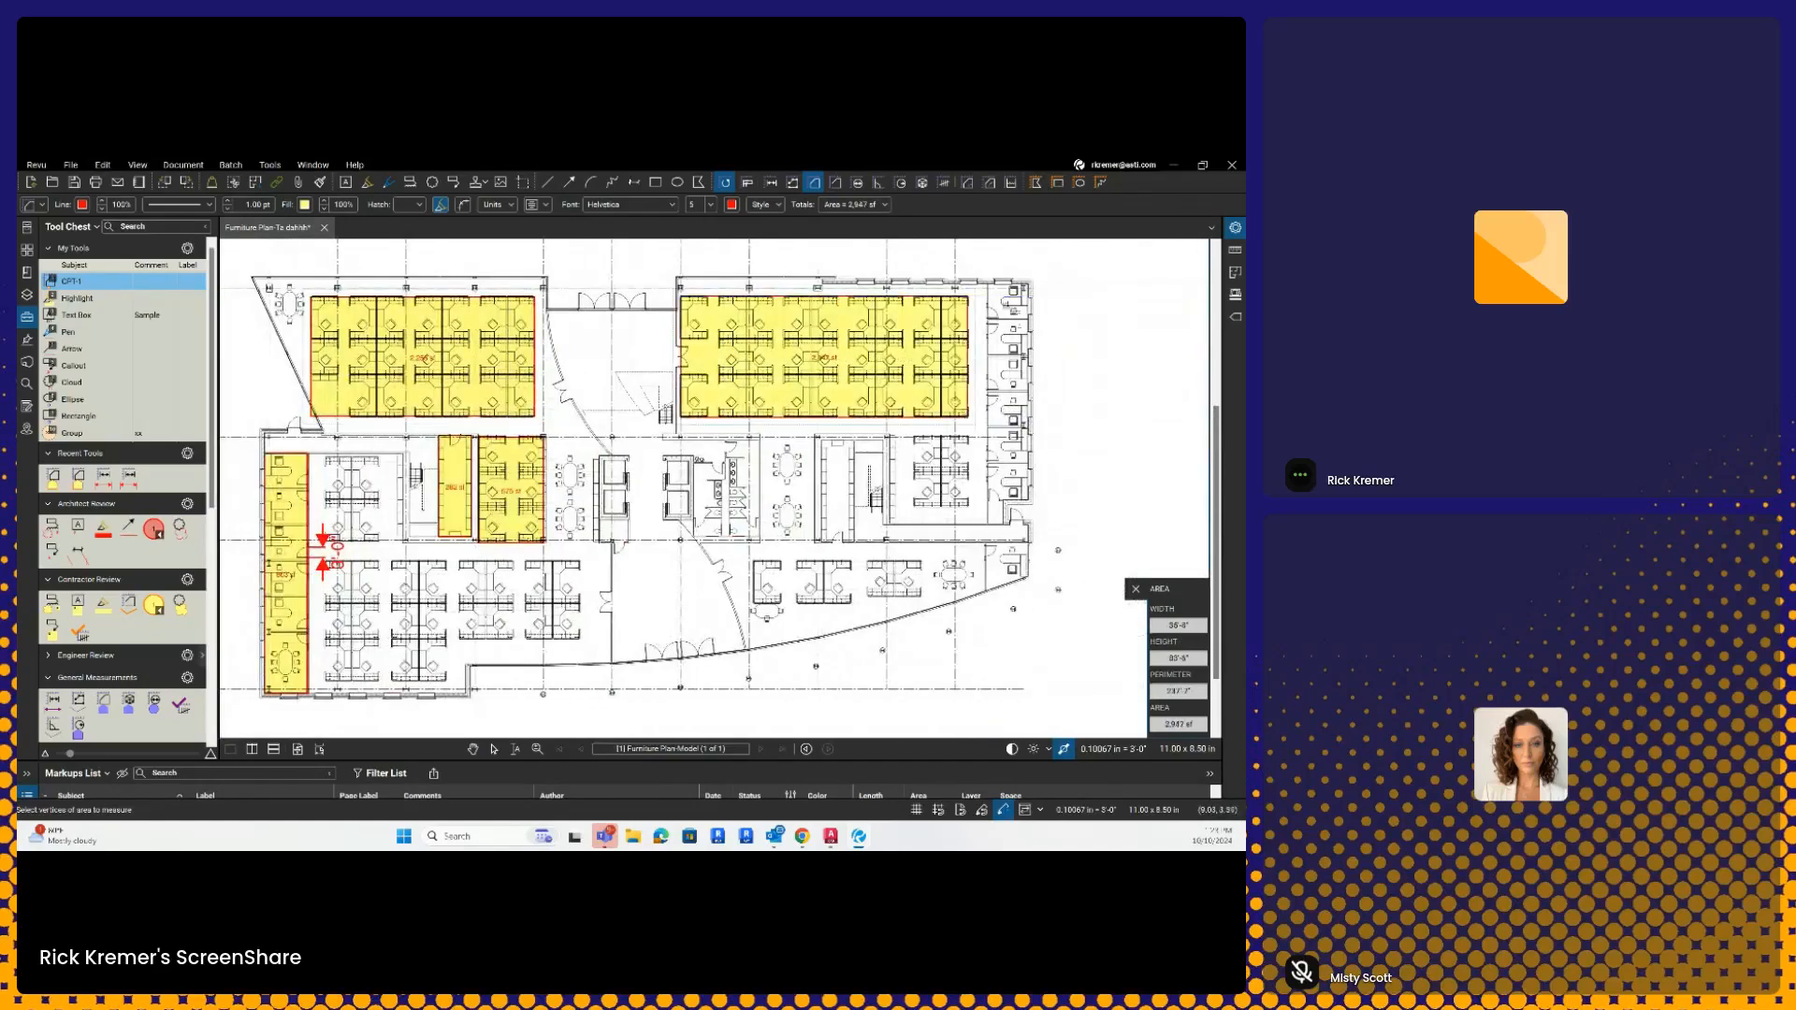
drag(990, 283, 1033, 503)
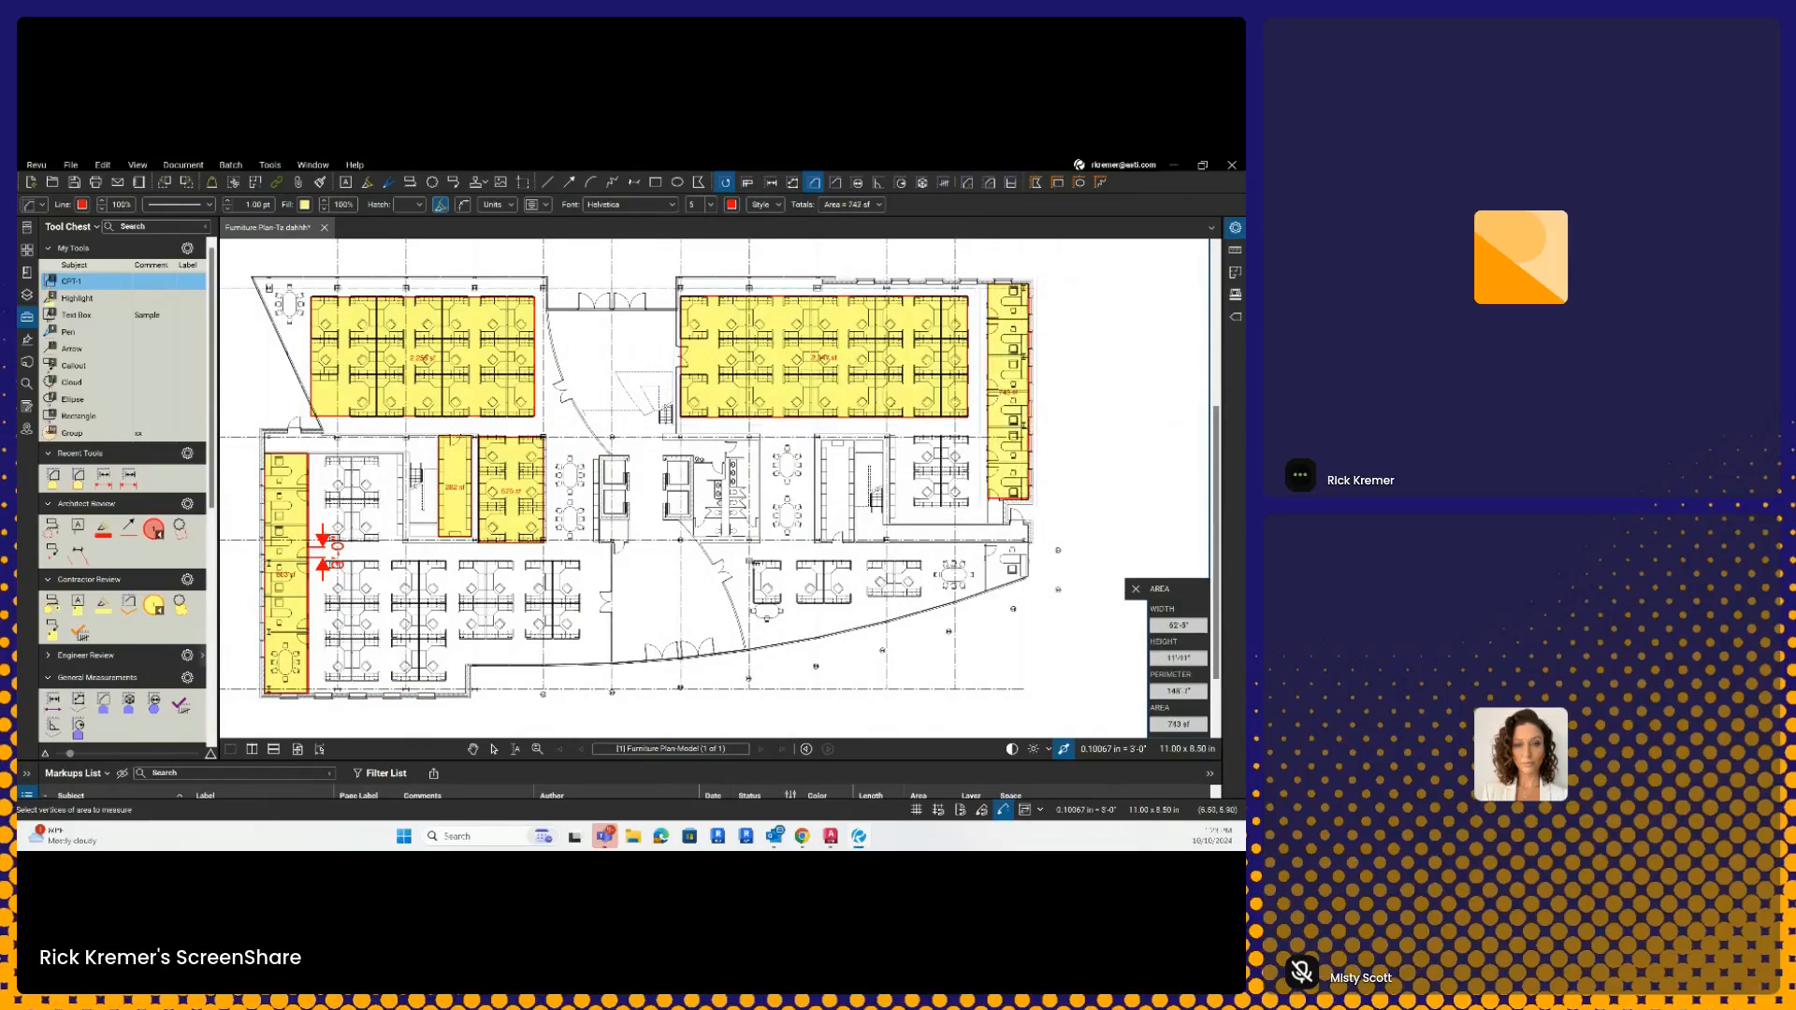
drag(753, 560, 925, 604)
drag(580, 640, 324, 560)
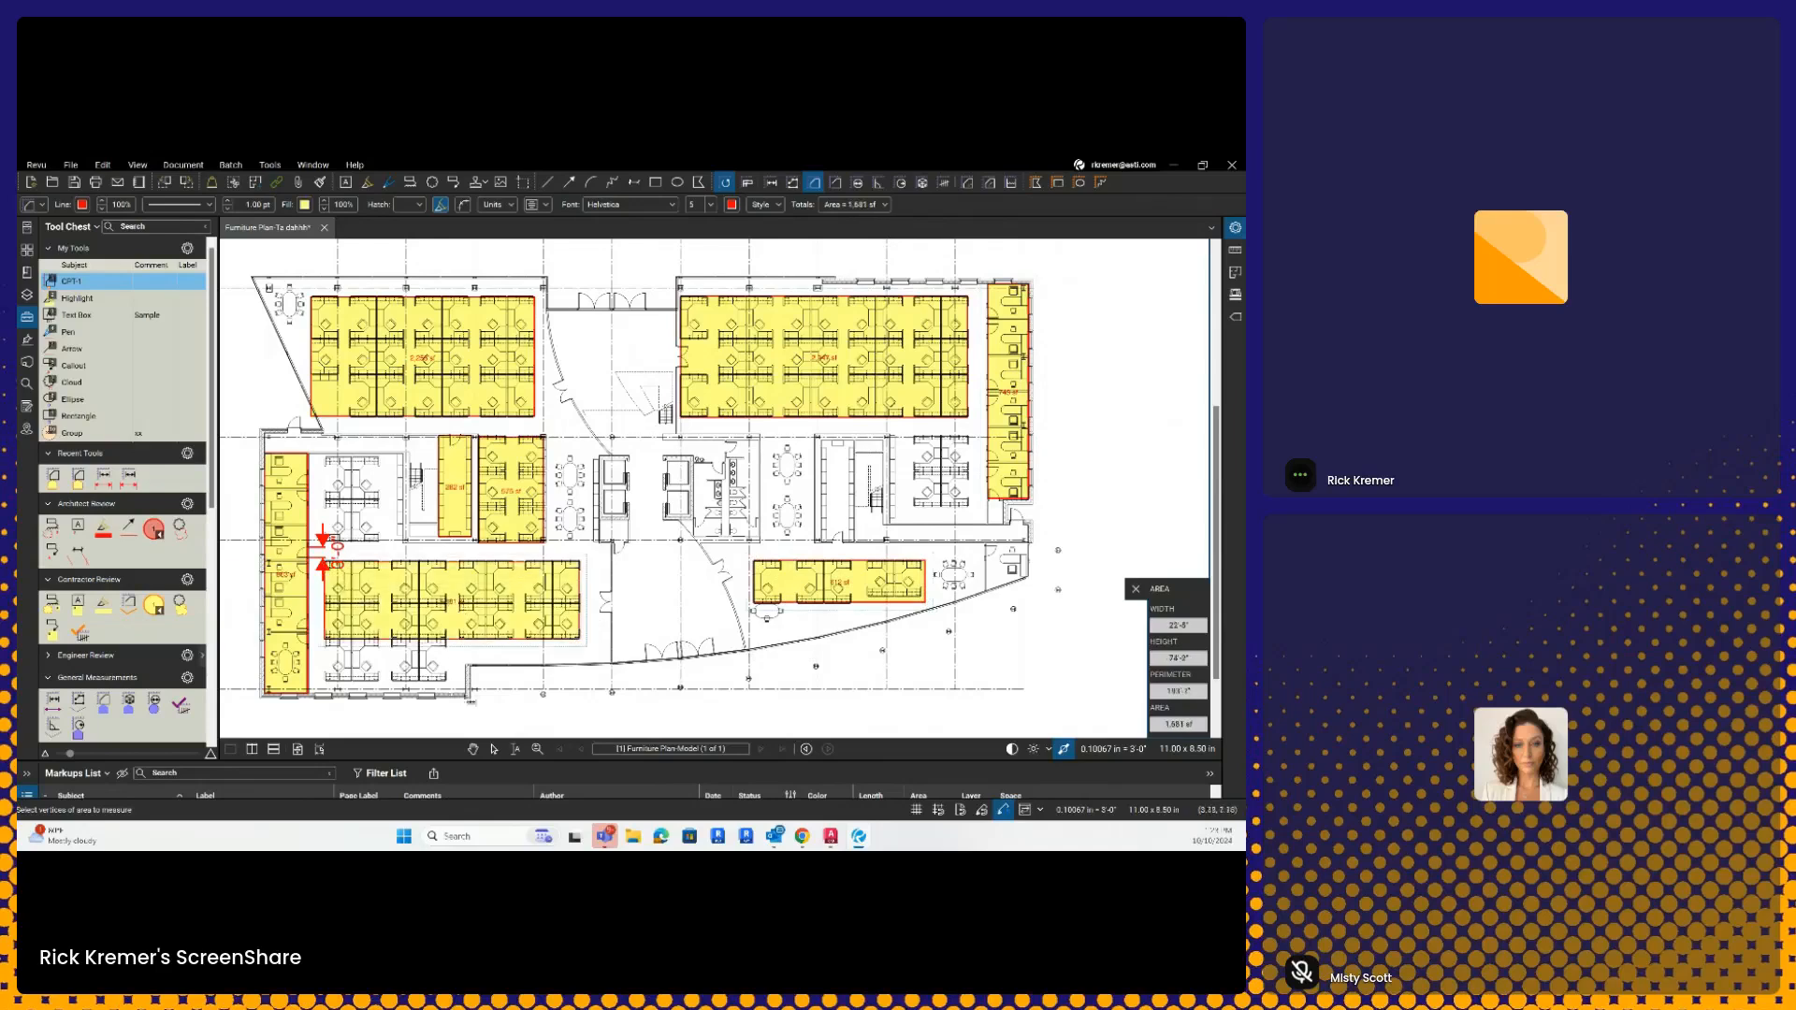
drag(447, 681, 324, 640)
key(Escape)
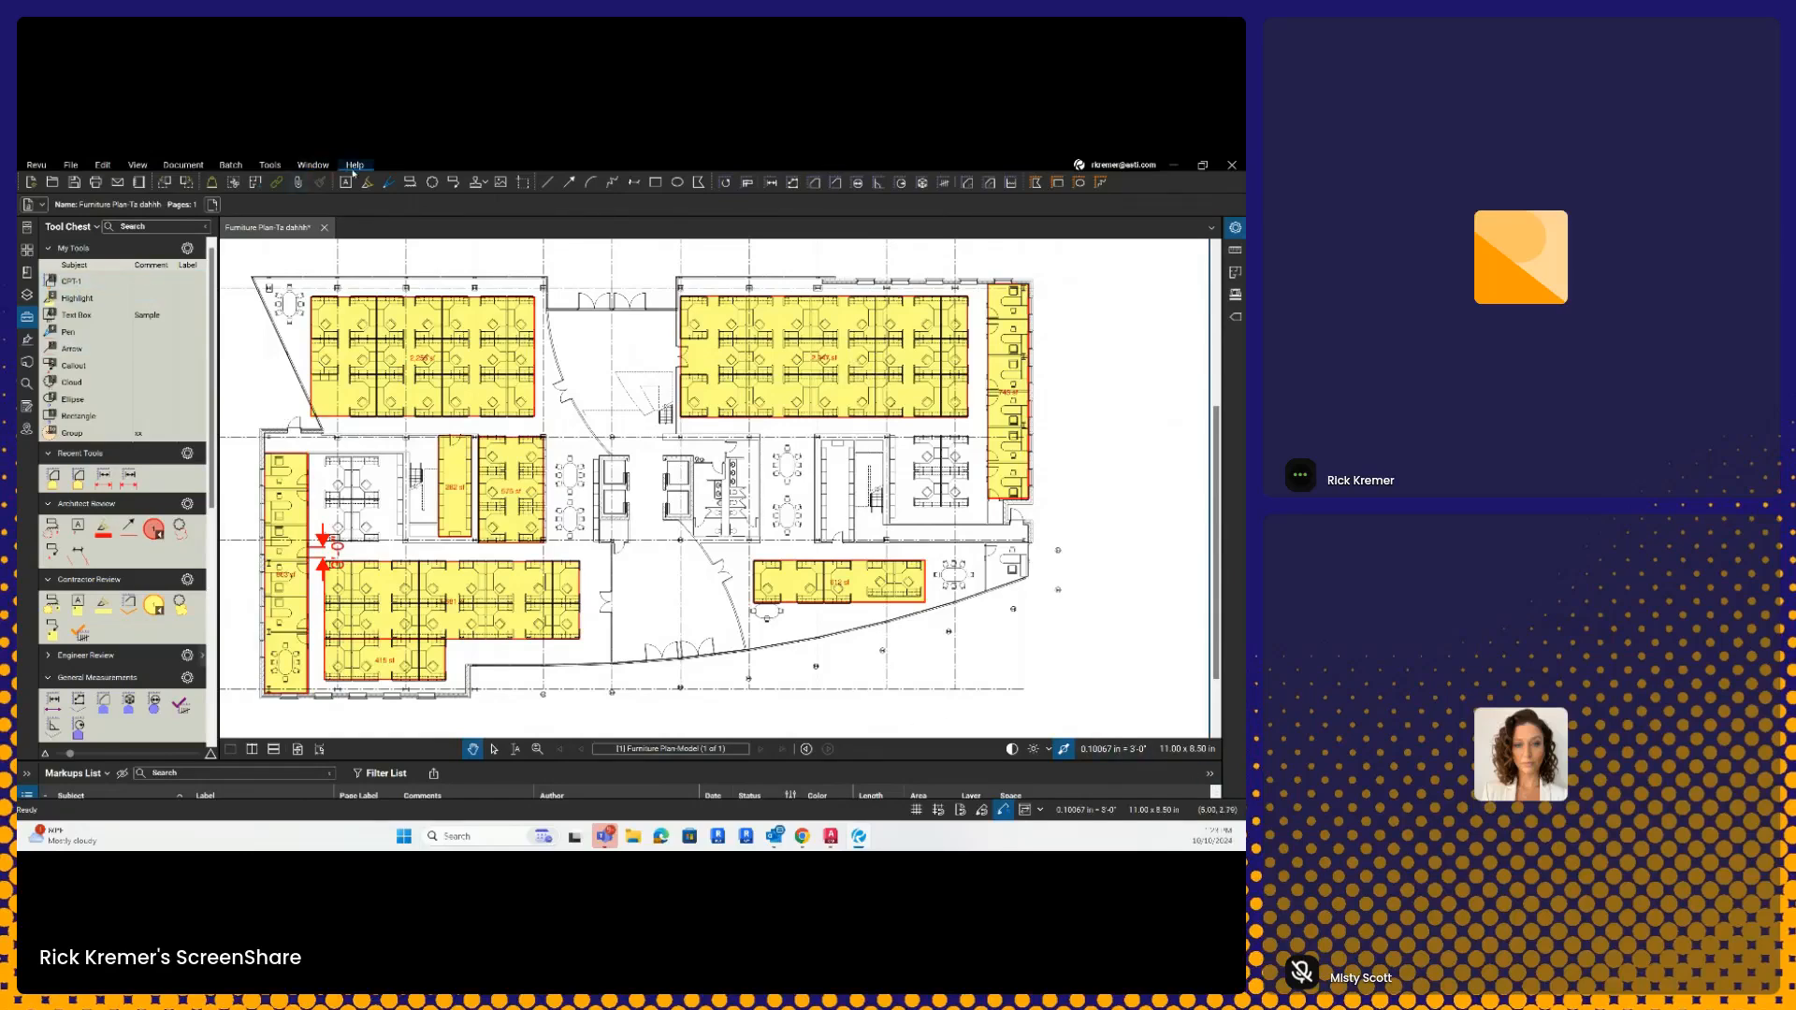
- View the program's version information, then close that window
click(37, 165)
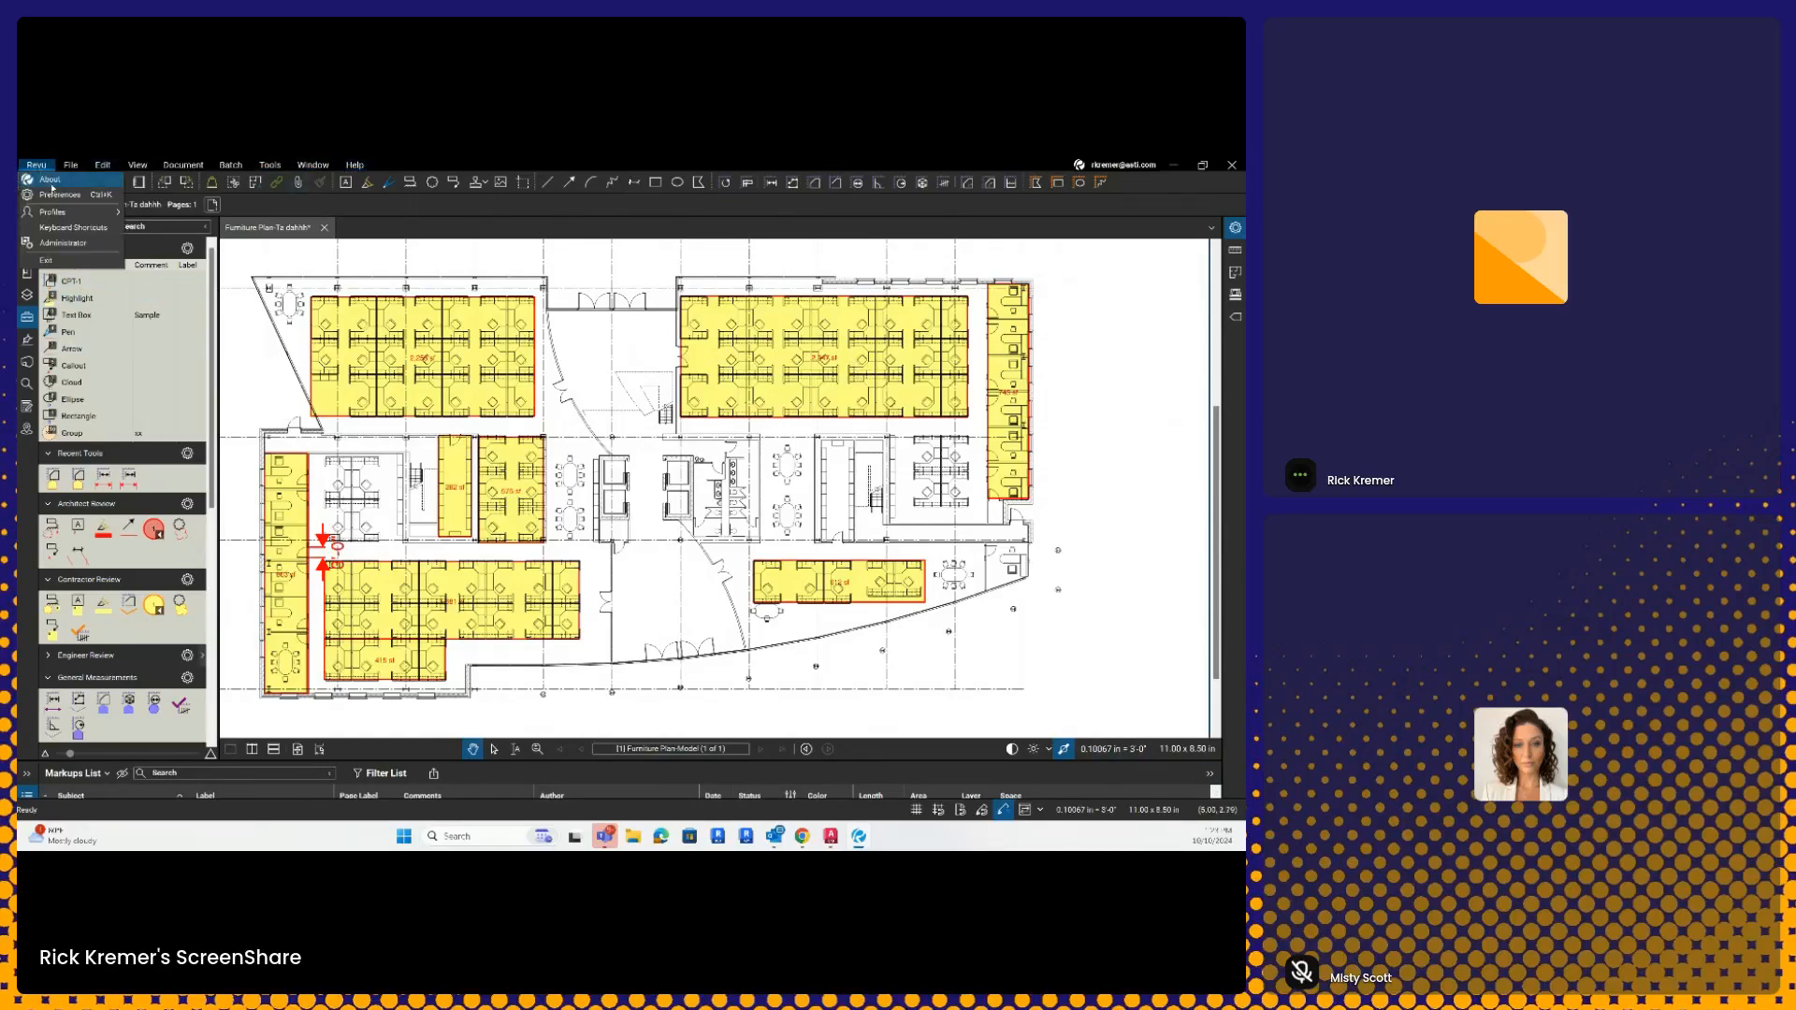
click(53, 188)
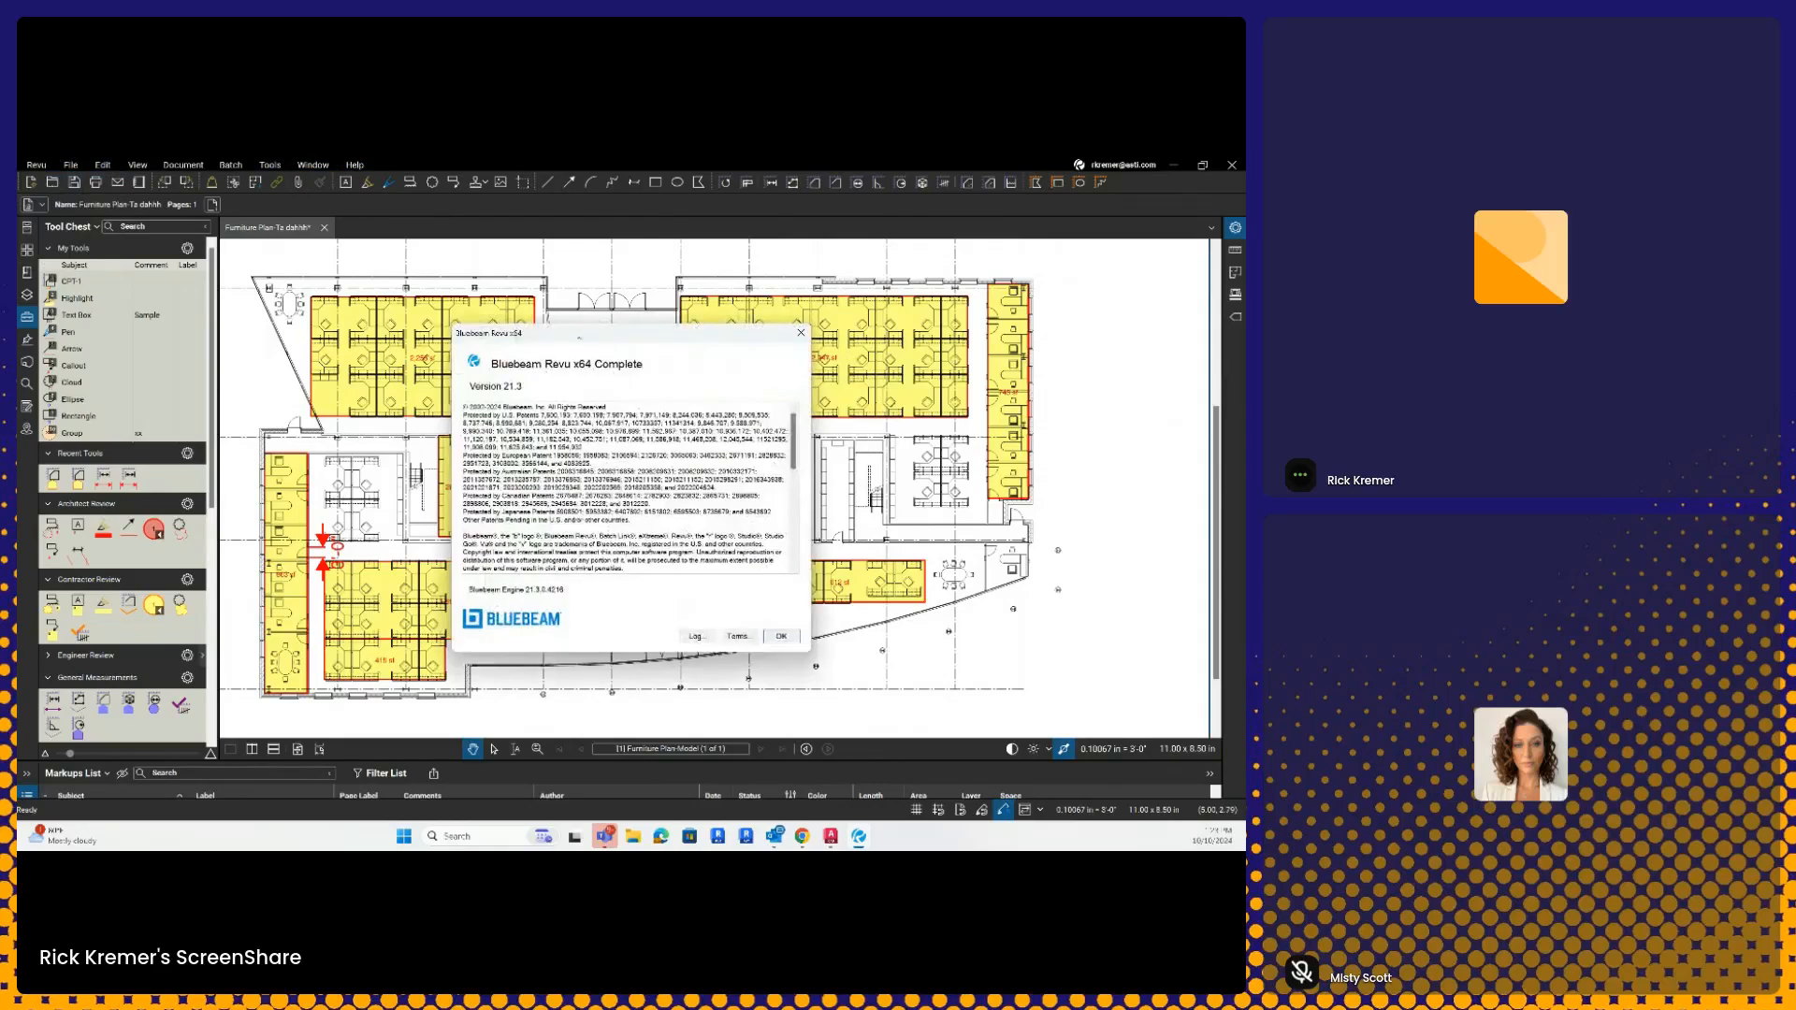
key(ctrl)
key(ctrl)
click(803, 332)
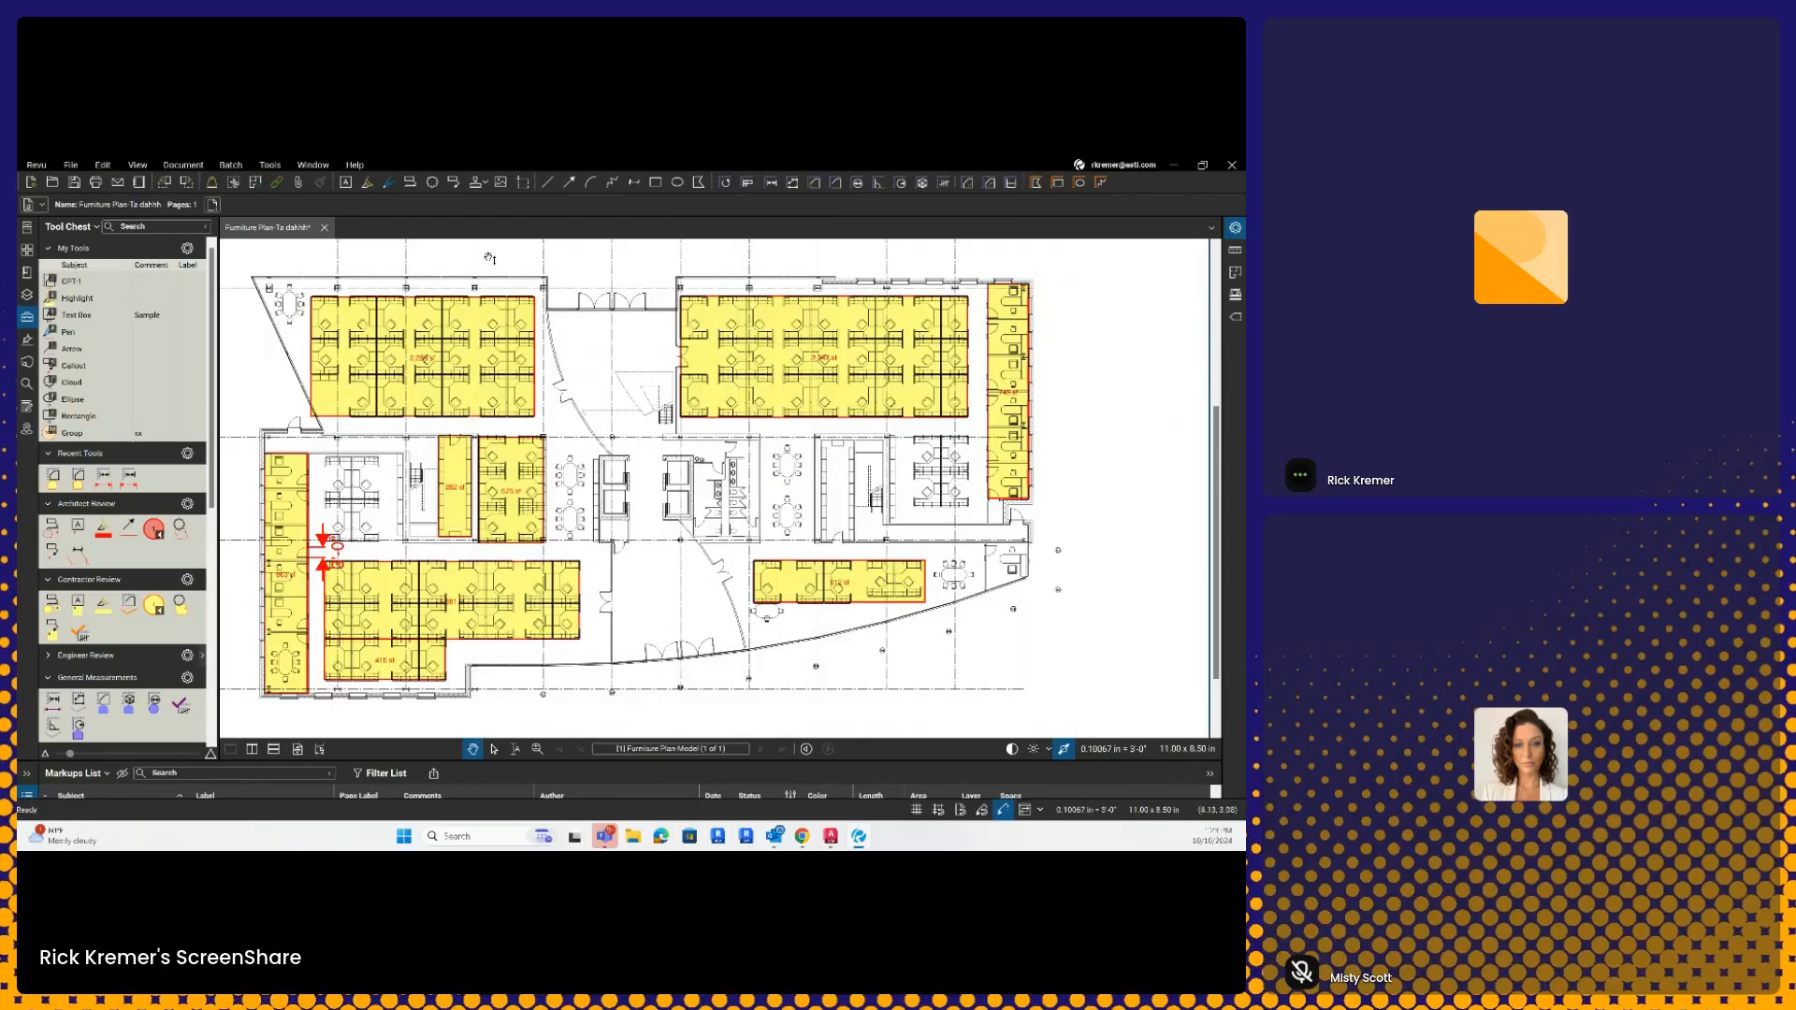
- Dismiss the Help options and pan the furniture plan slightly
click(354, 164)
key(ctrl)
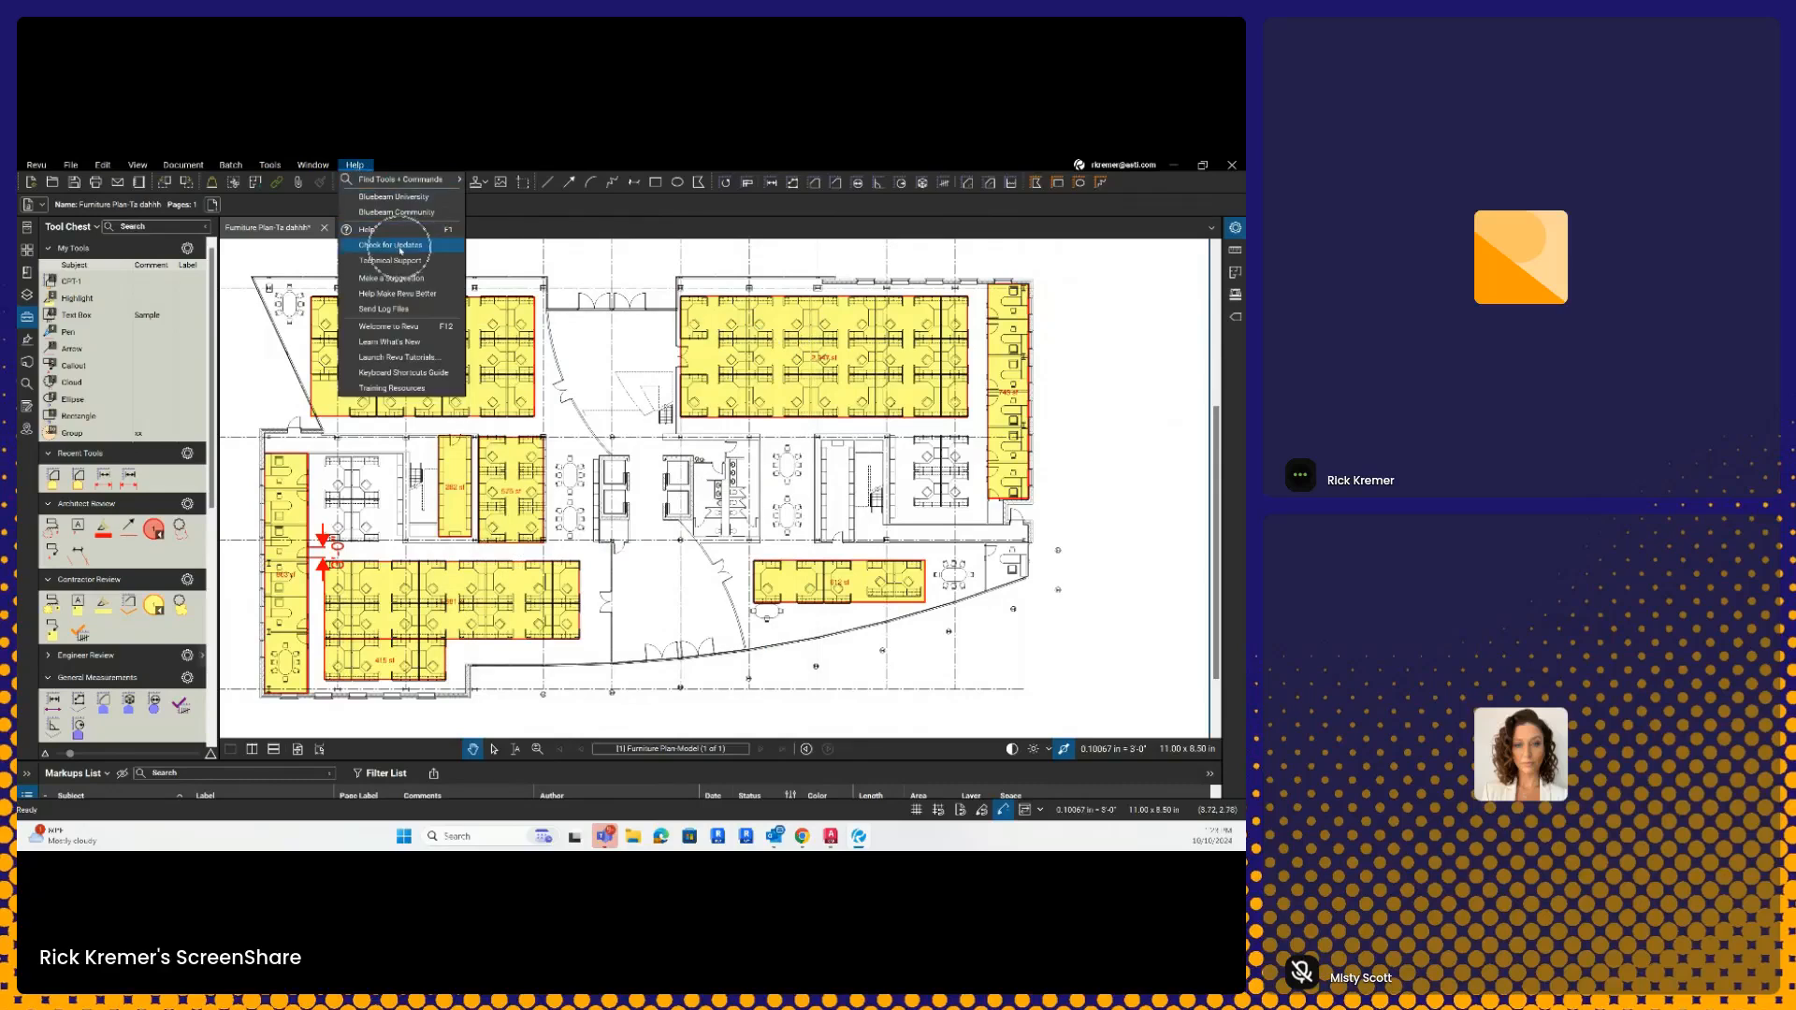
click(400, 246)
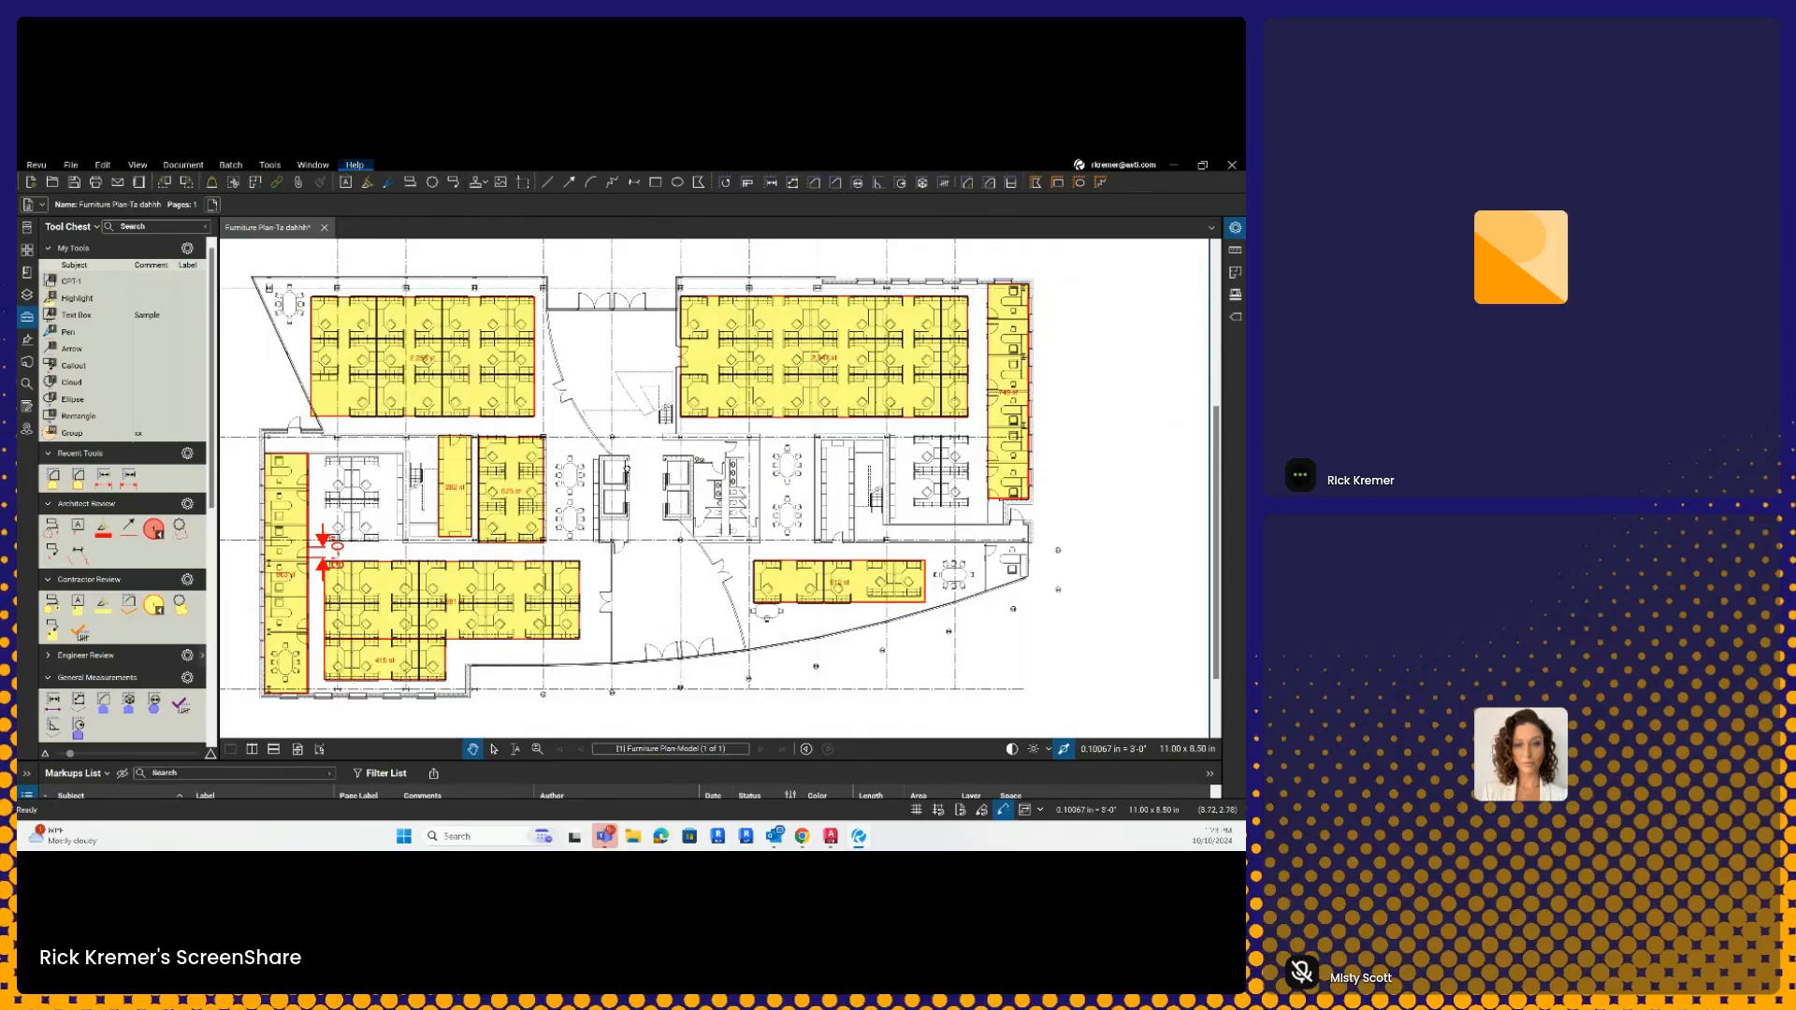
drag(629, 470, 682, 456)
key(ctrl)
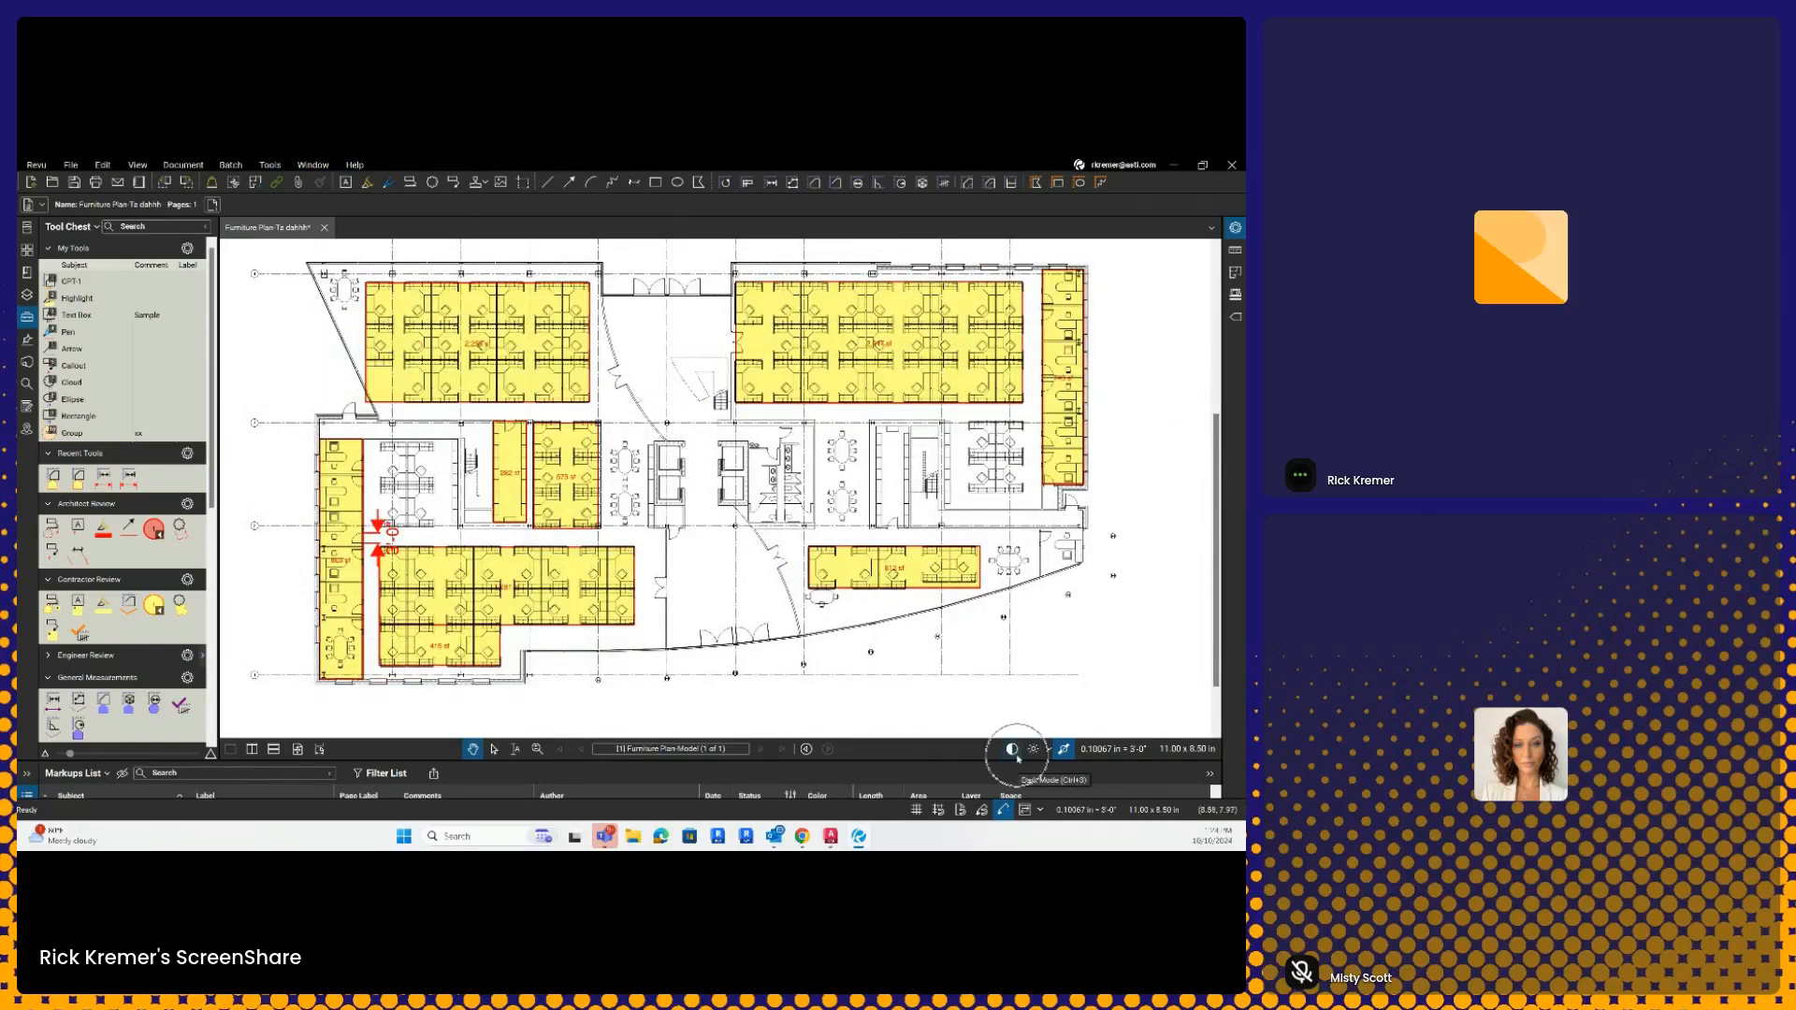
- Try dark mode on the plan, zoom out to the full sheet, then turn it off
click(1013, 750)
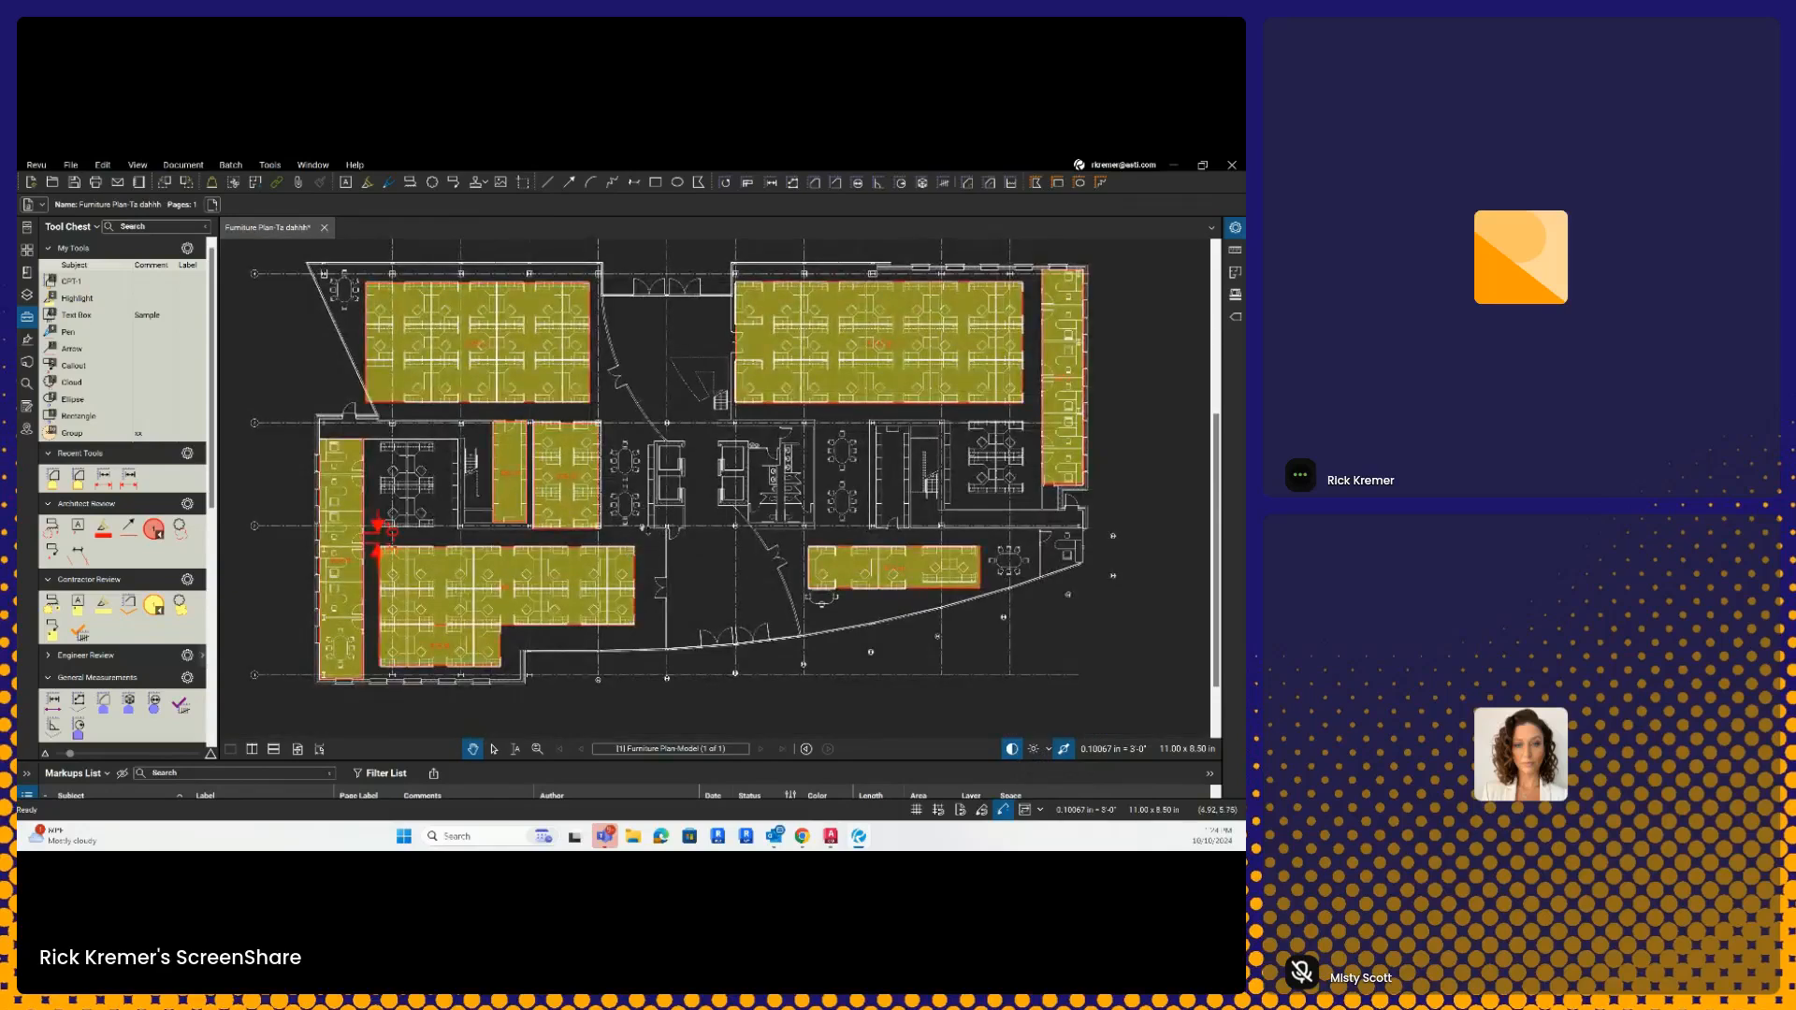
scroll(720, 486, down, 5)
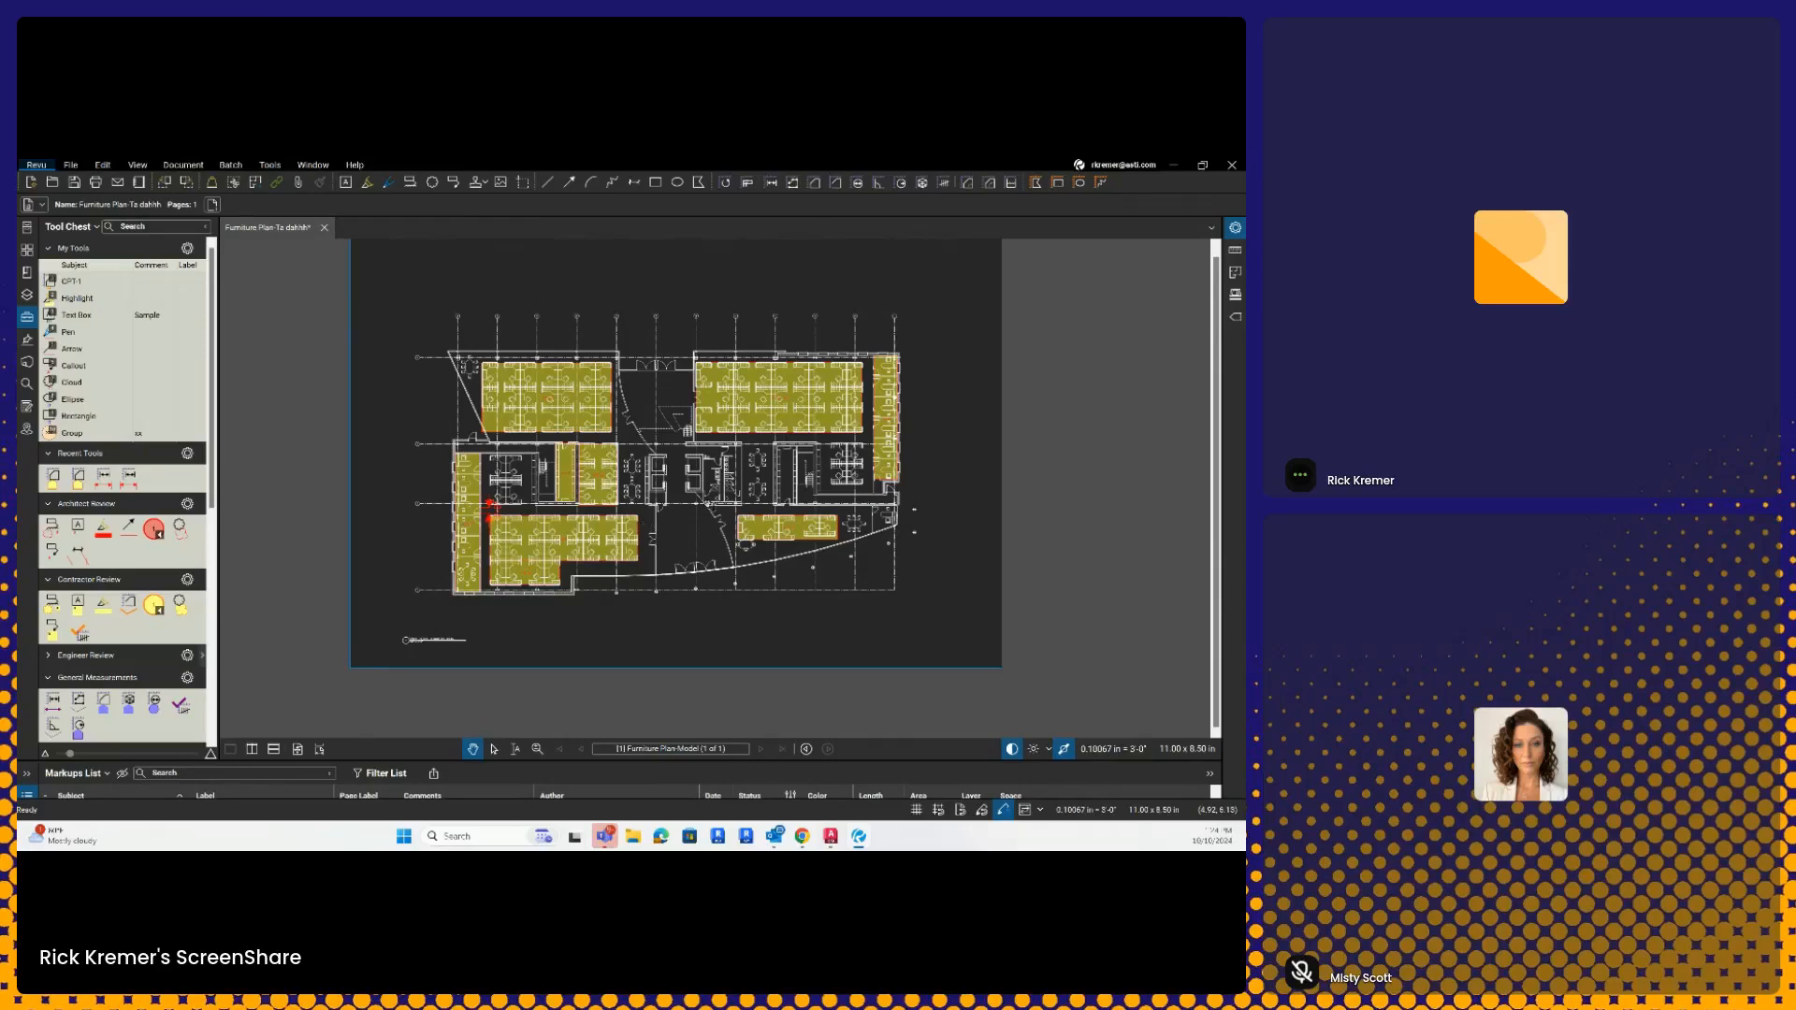
click(1012, 748)
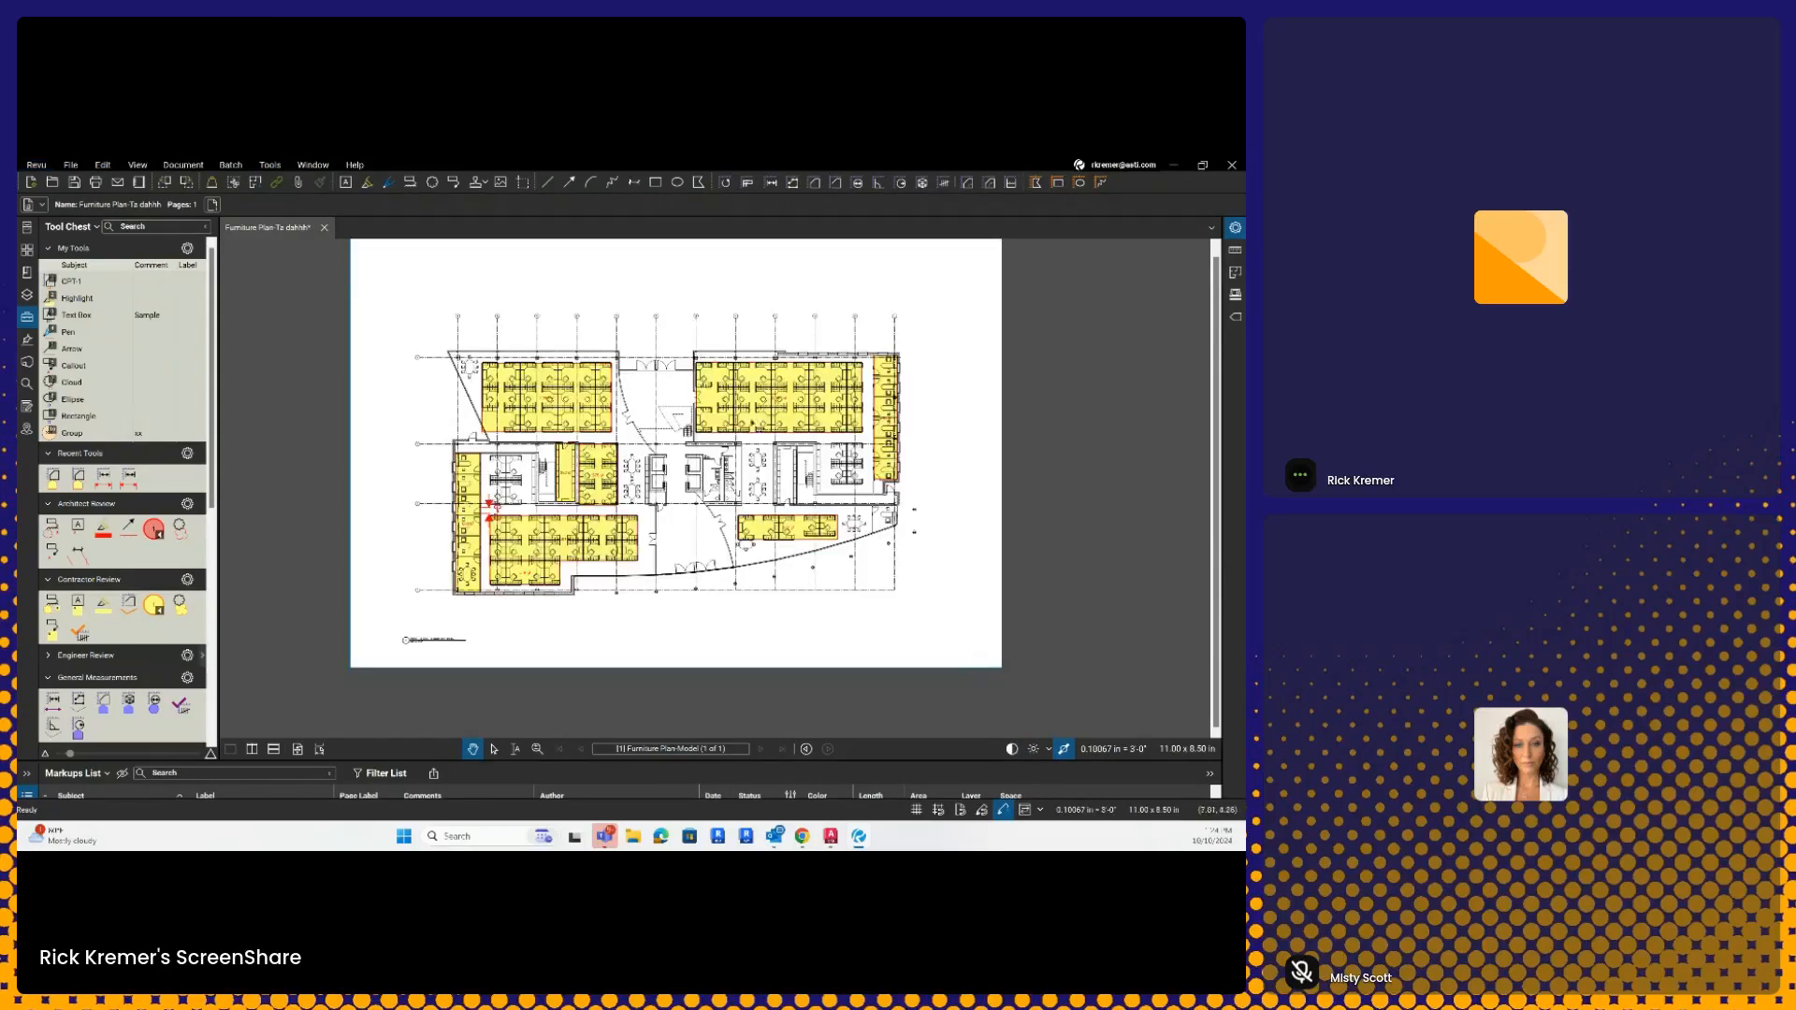
click(703, 311)
- Open Preferences and keep the Dark theme selected on the General page
click(35, 164)
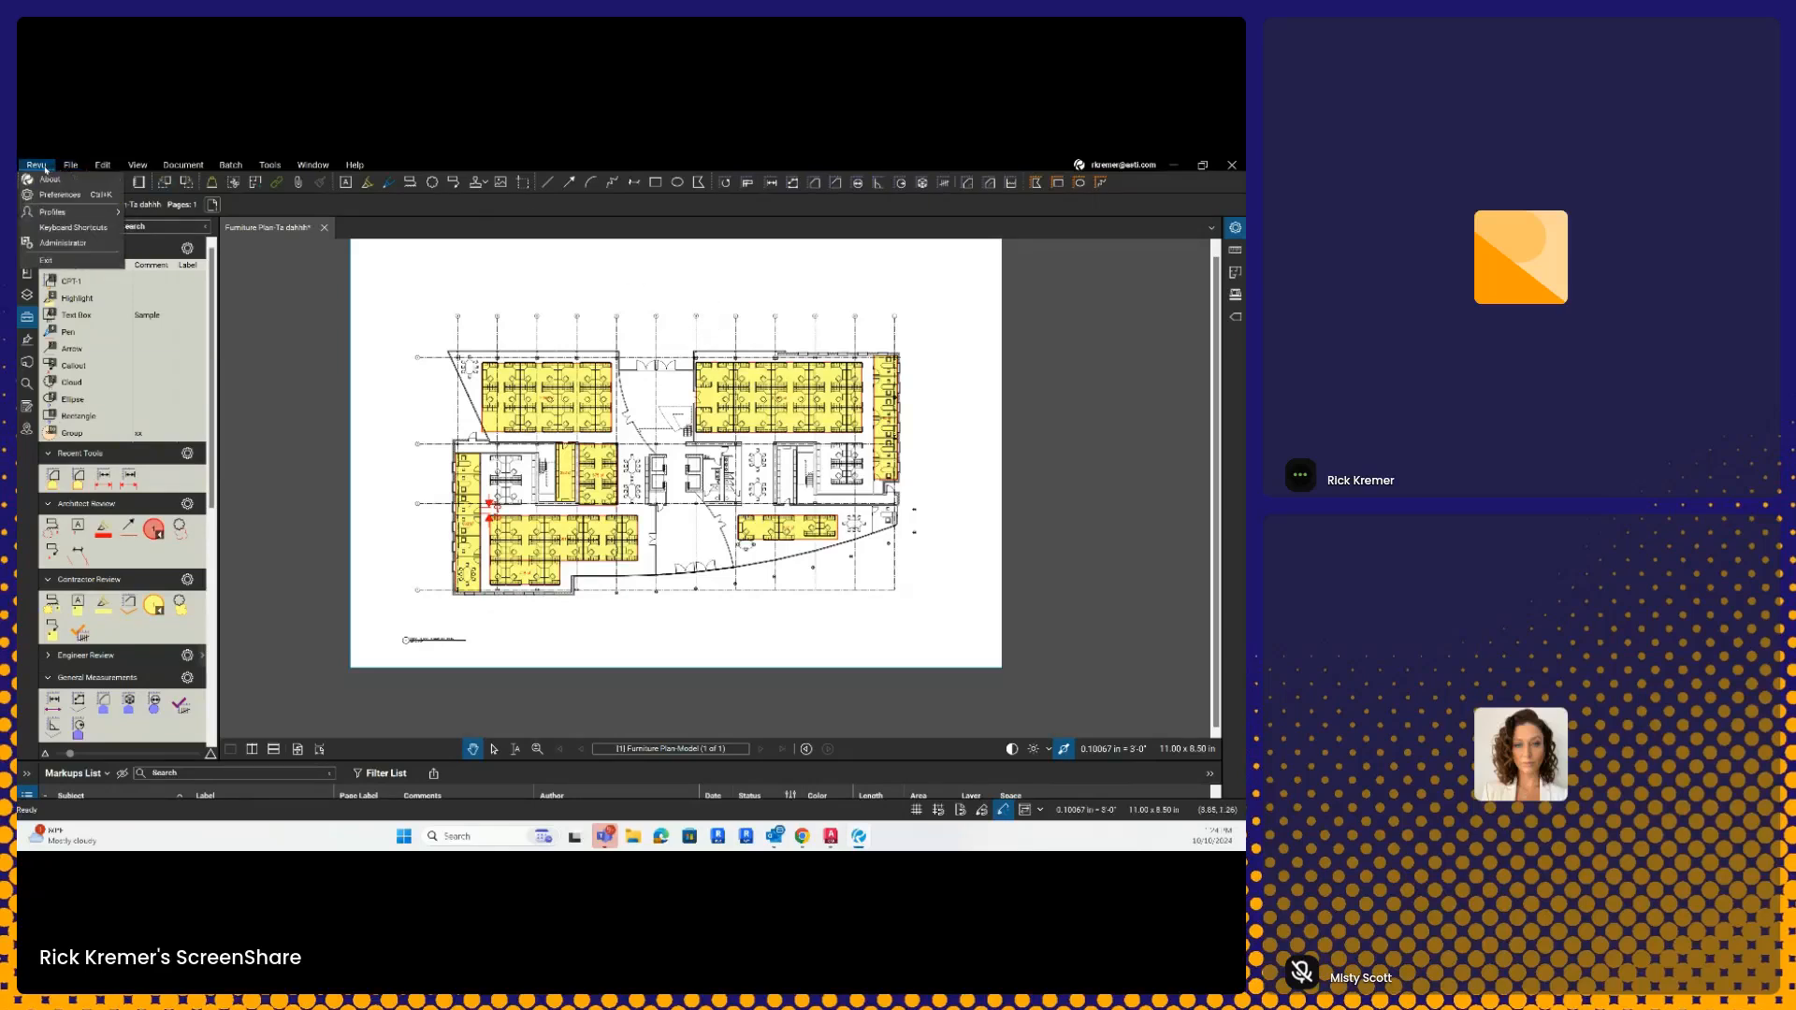
click(65, 194)
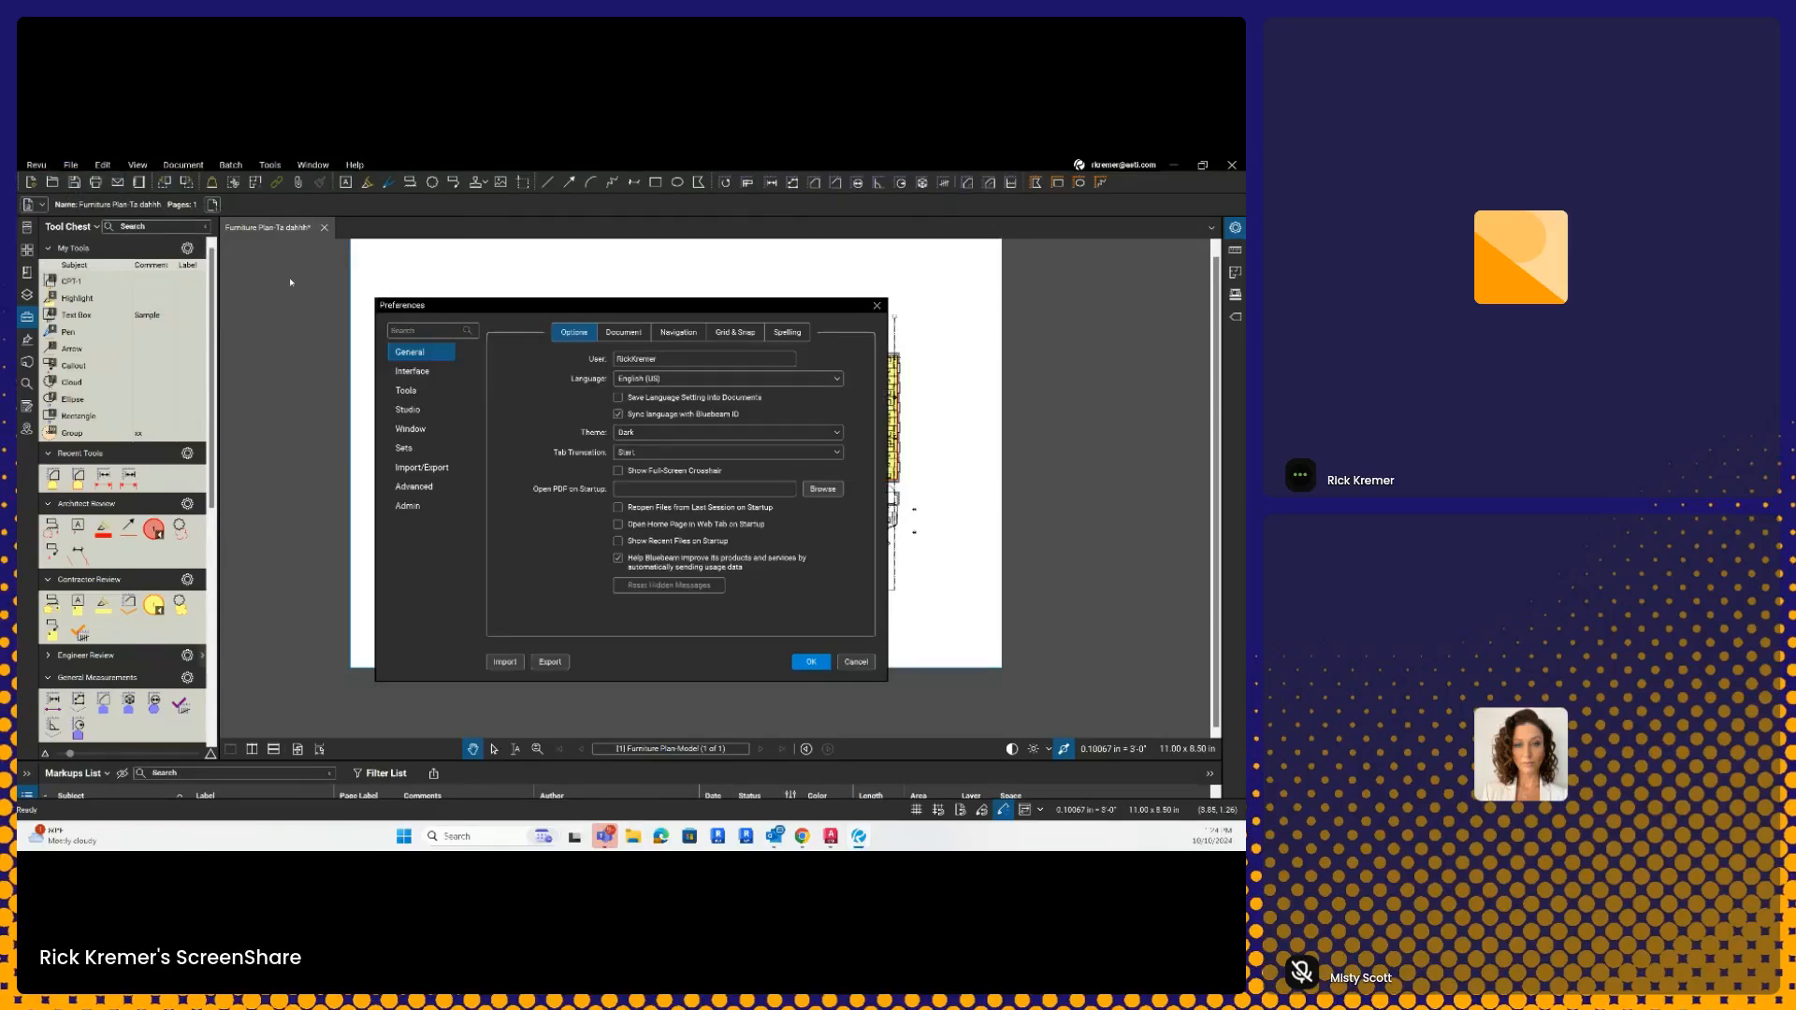
click(705, 433)
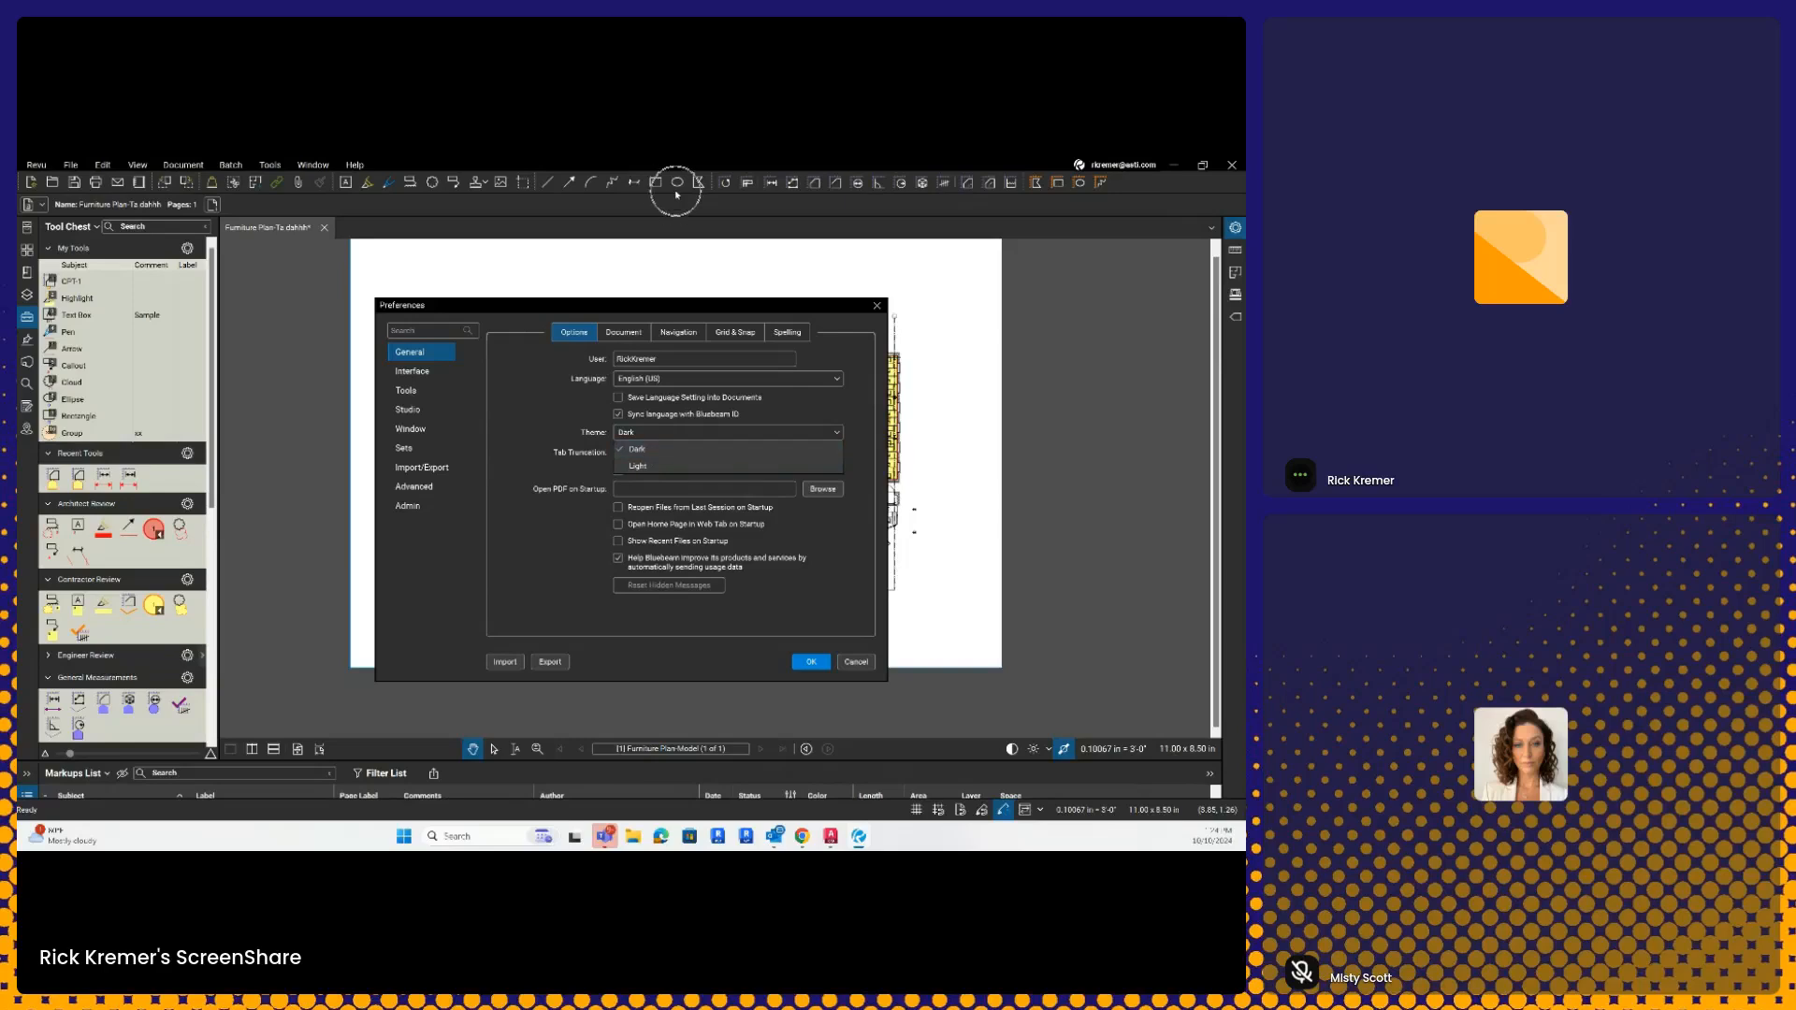
click(541, 555)
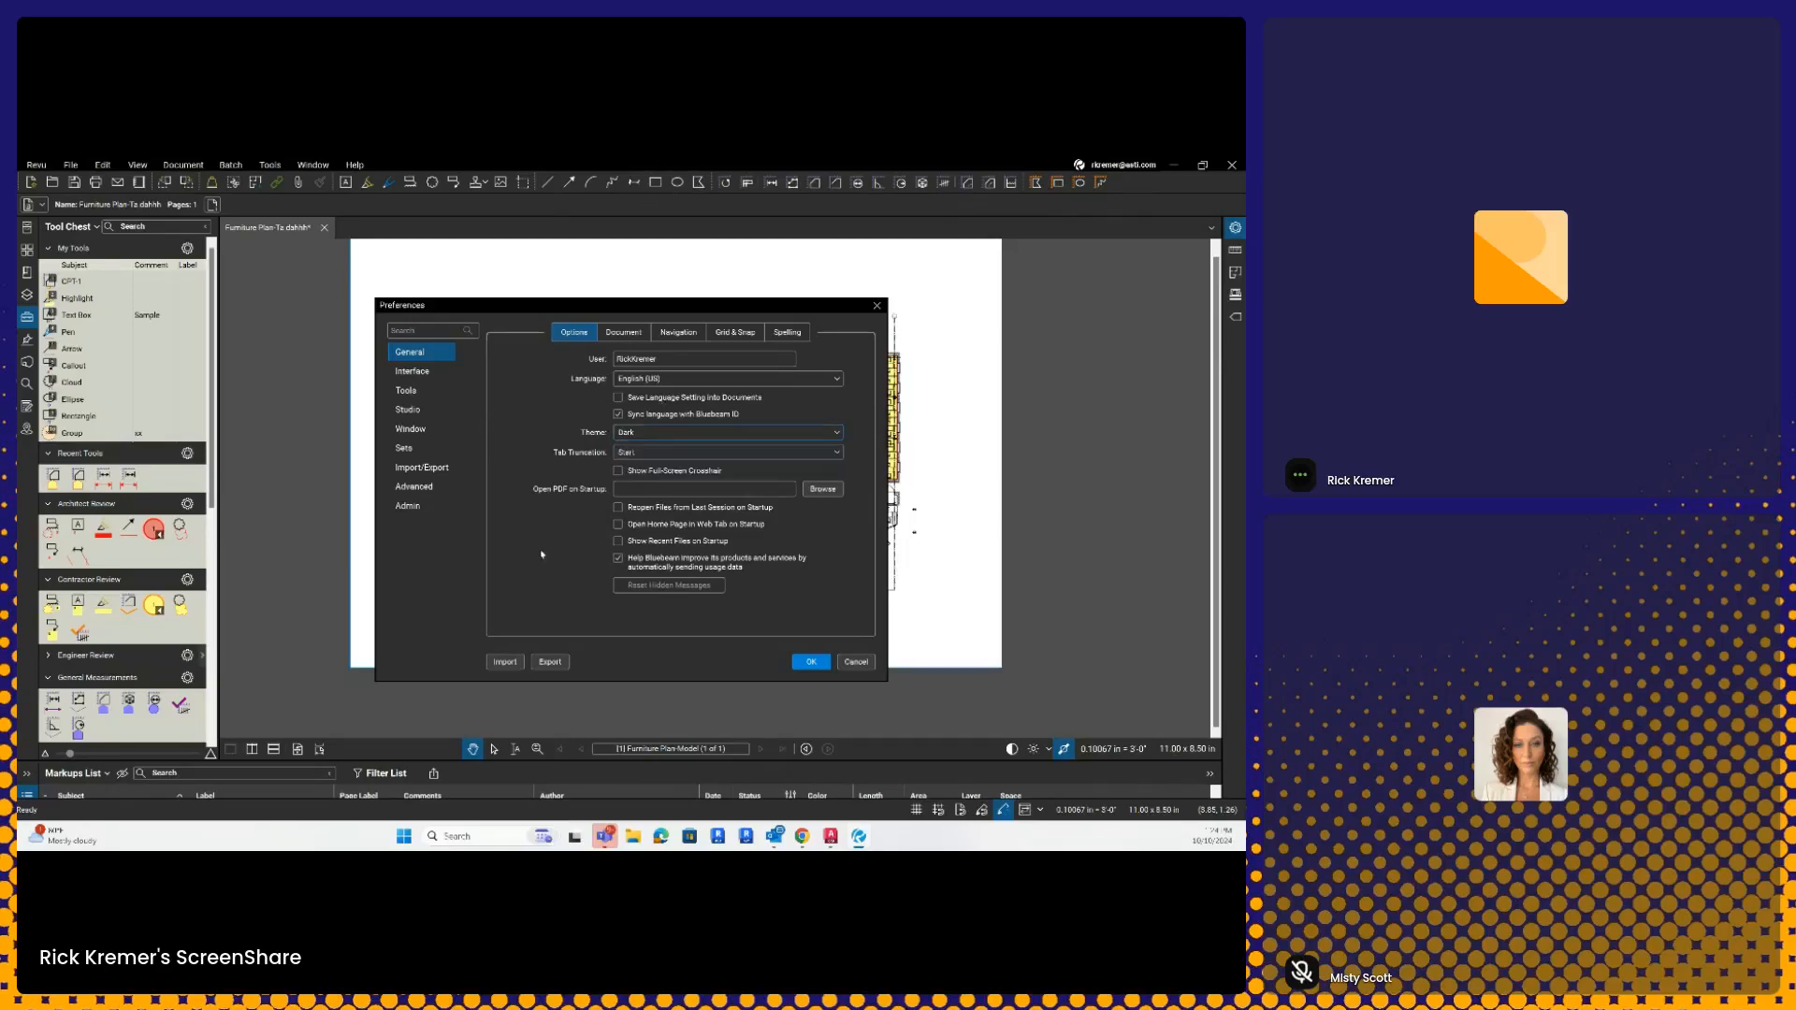
- Browse the Interface, Tools, Studio and Window pages, then General's Document, Navigation, Grid and Spelling tabs
click(422, 372)
click(417, 392)
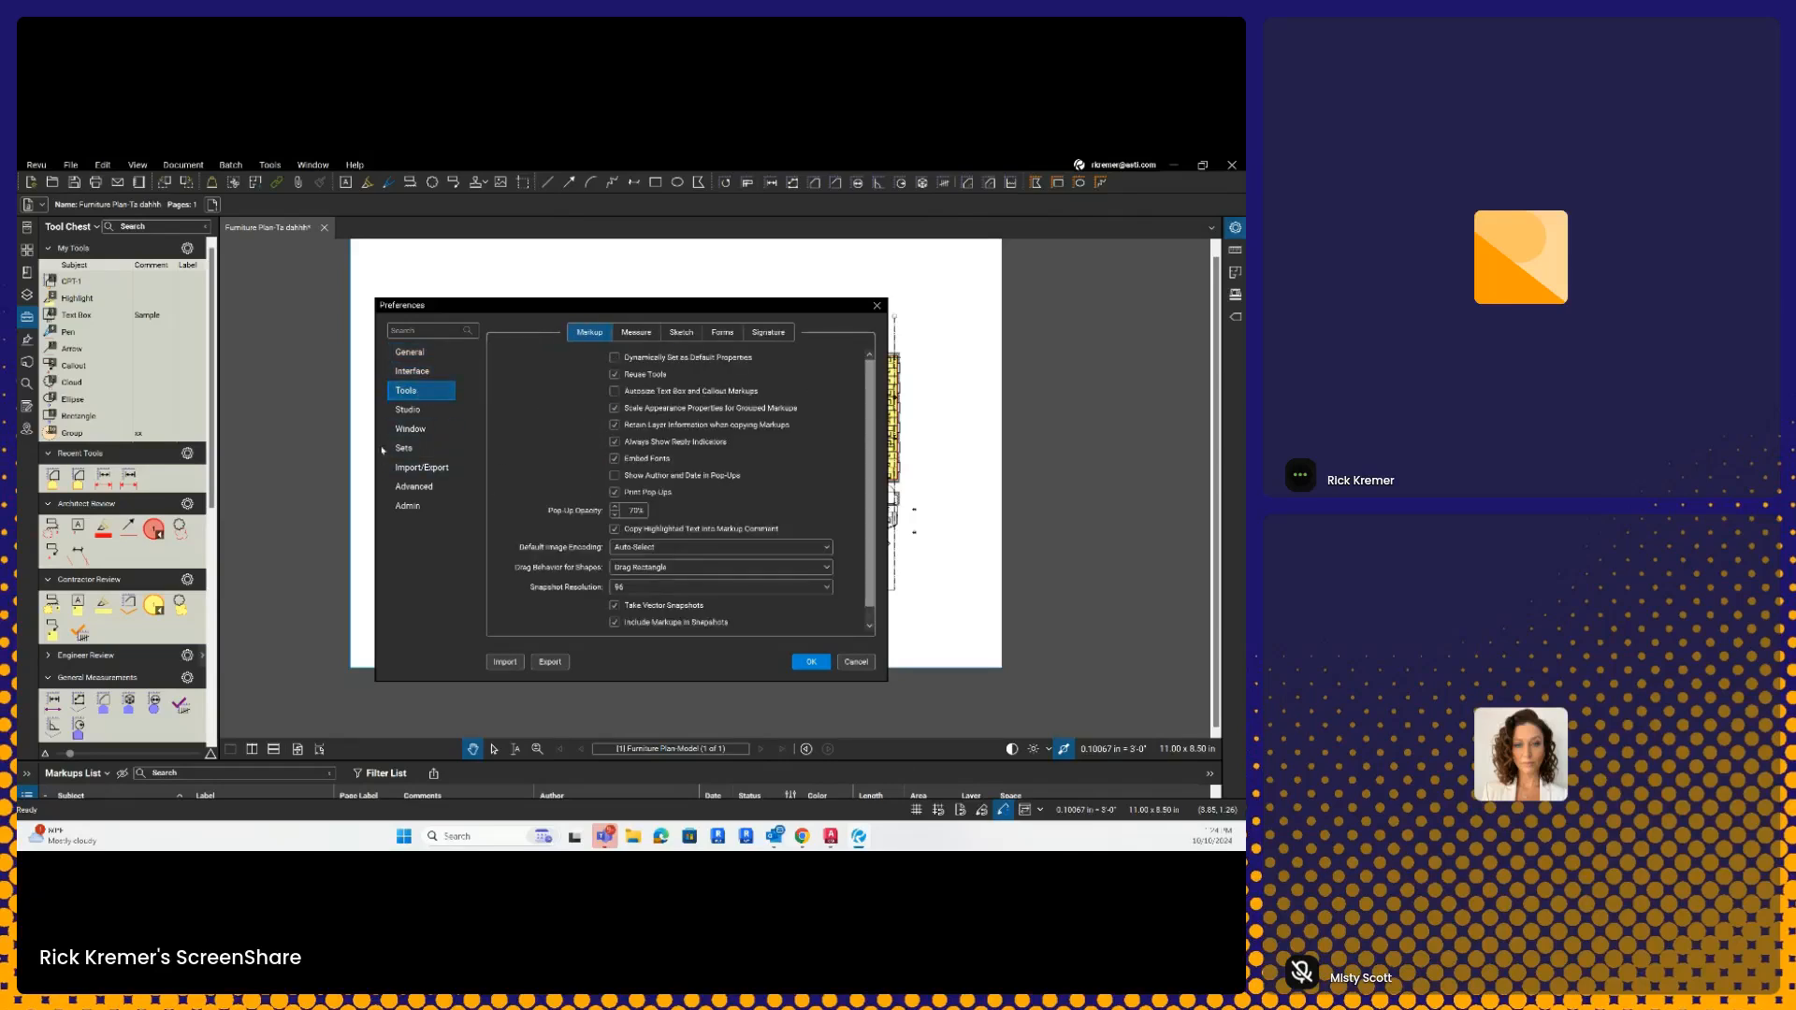
click(410, 410)
click(423, 426)
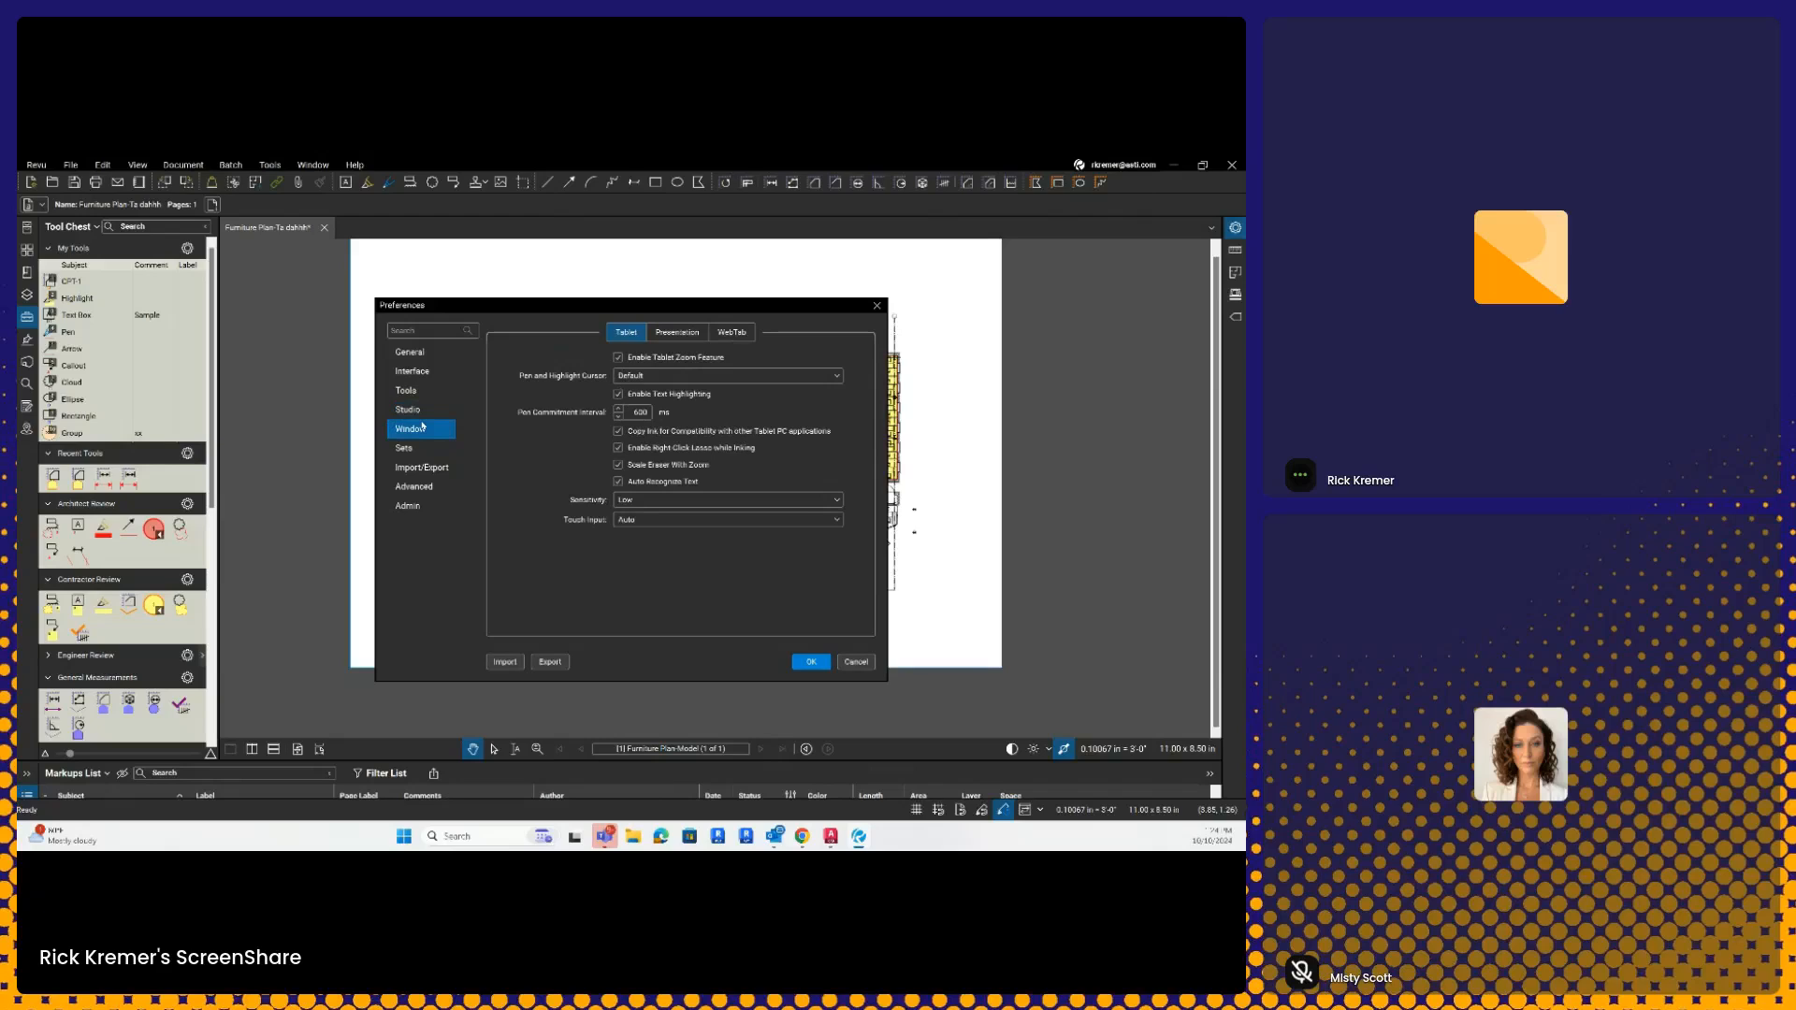
click(422, 358)
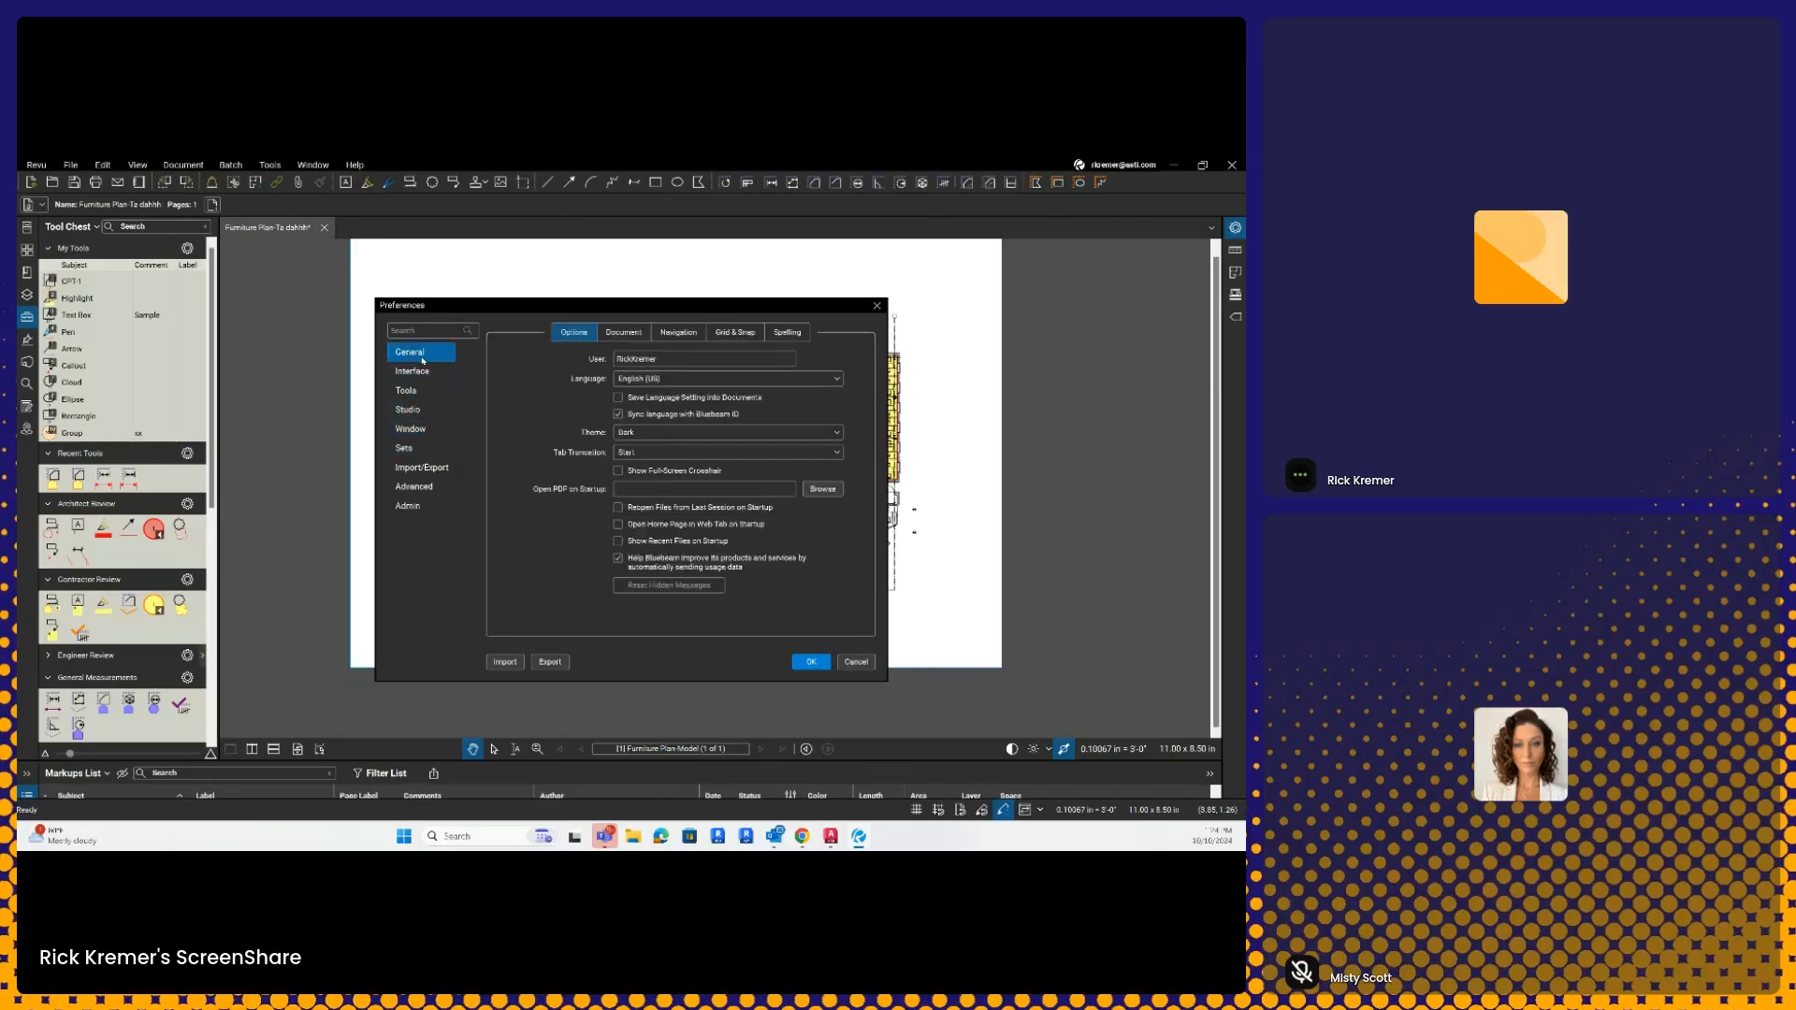
click(636, 336)
click(677, 334)
click(737, 334)
click(780, 335)
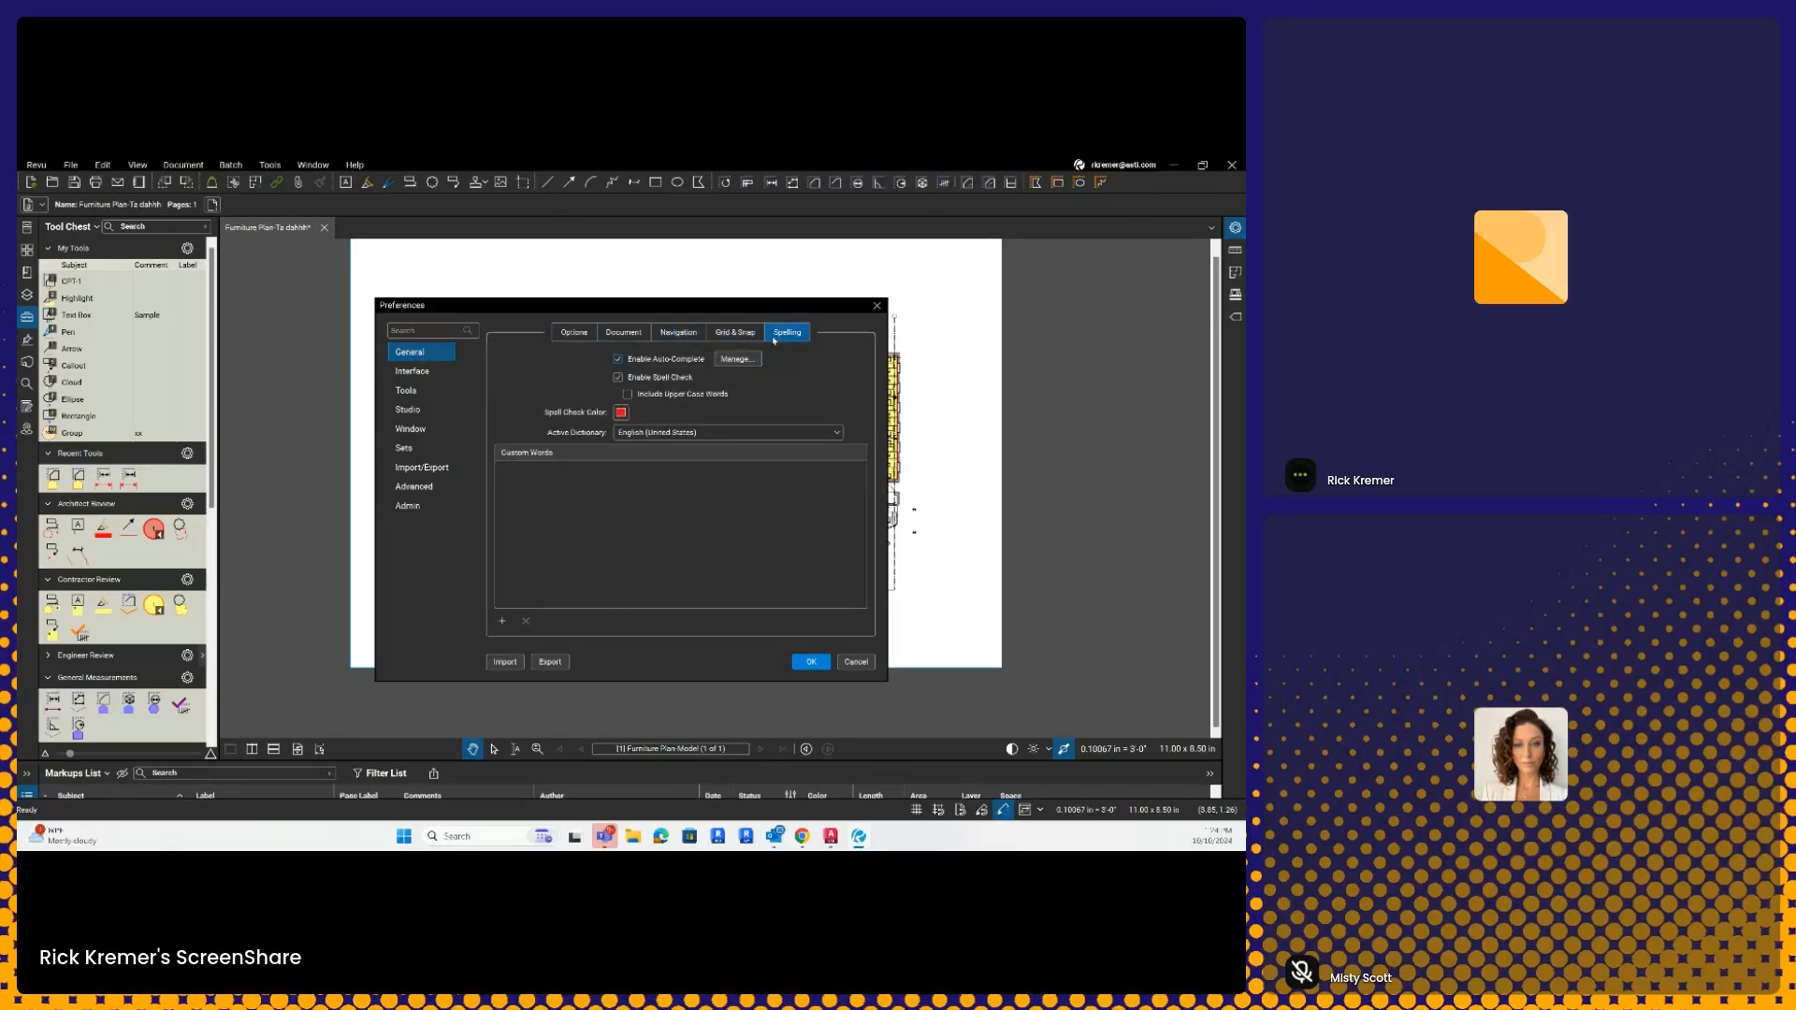
- Revisit Interface, Tools, Studio and Window pages, then open Sets and Advanced 2D Rendering
click(435, 371)
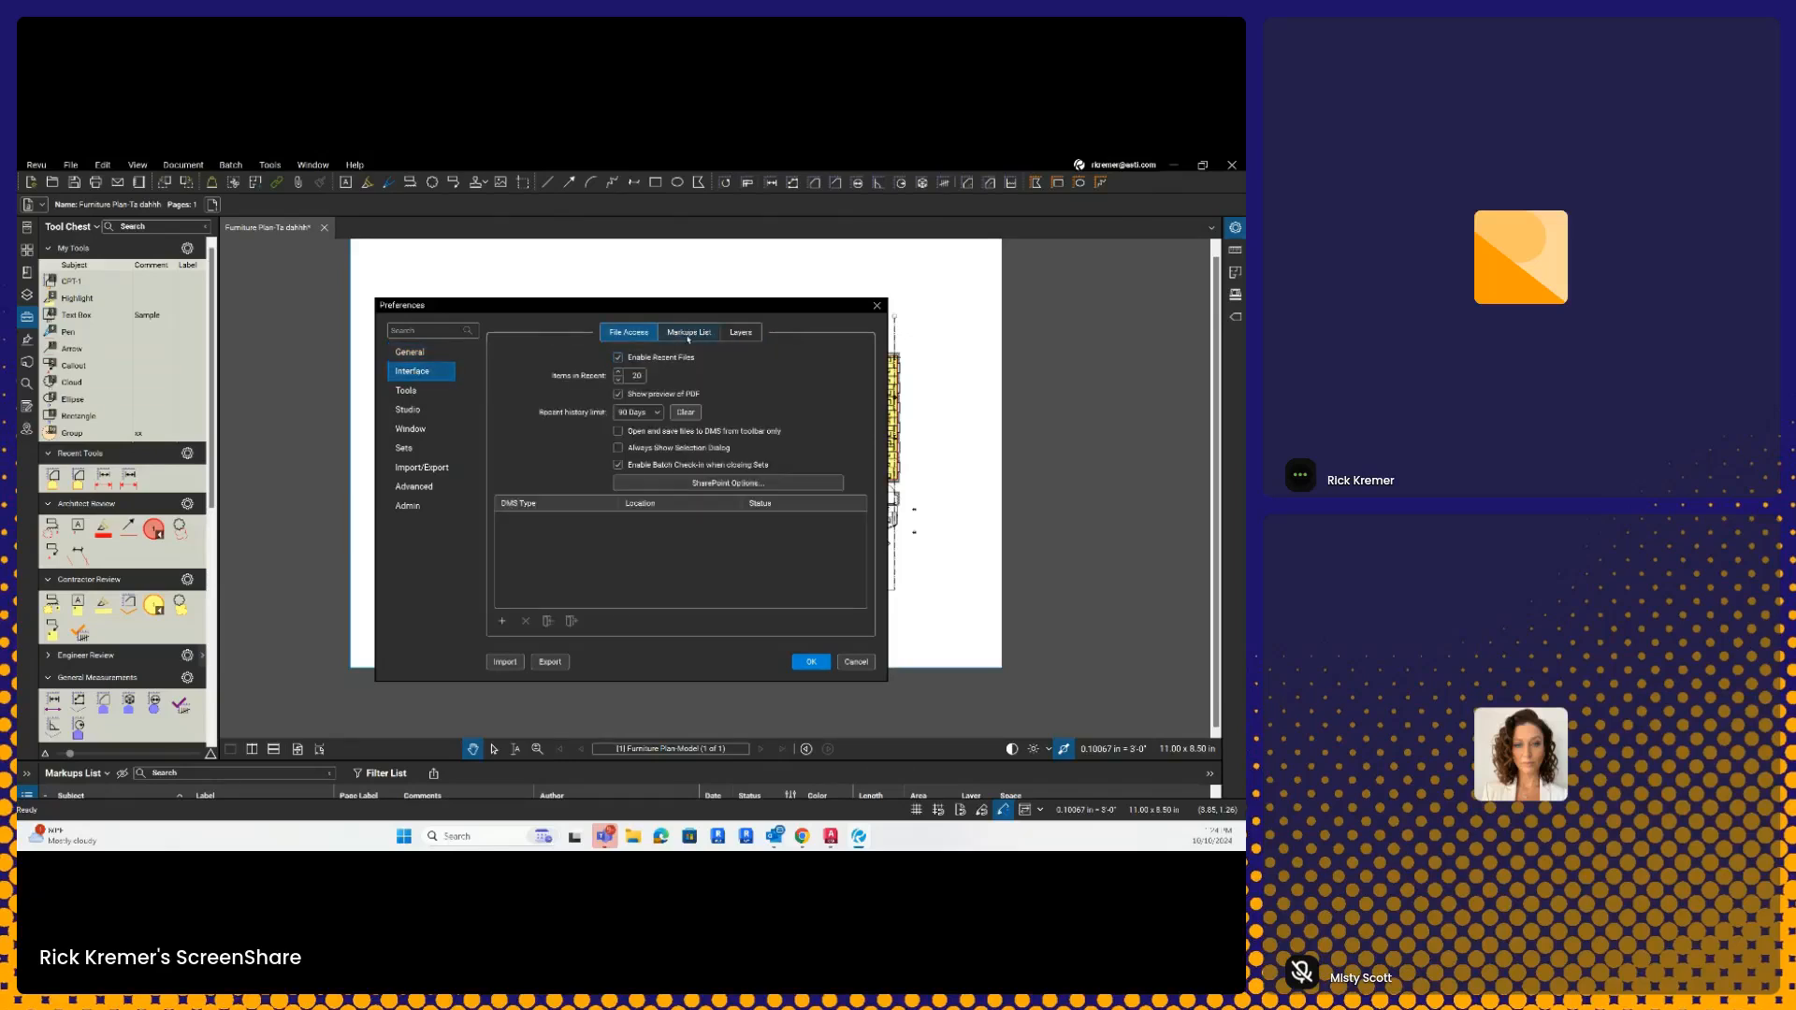
click(407, 390)
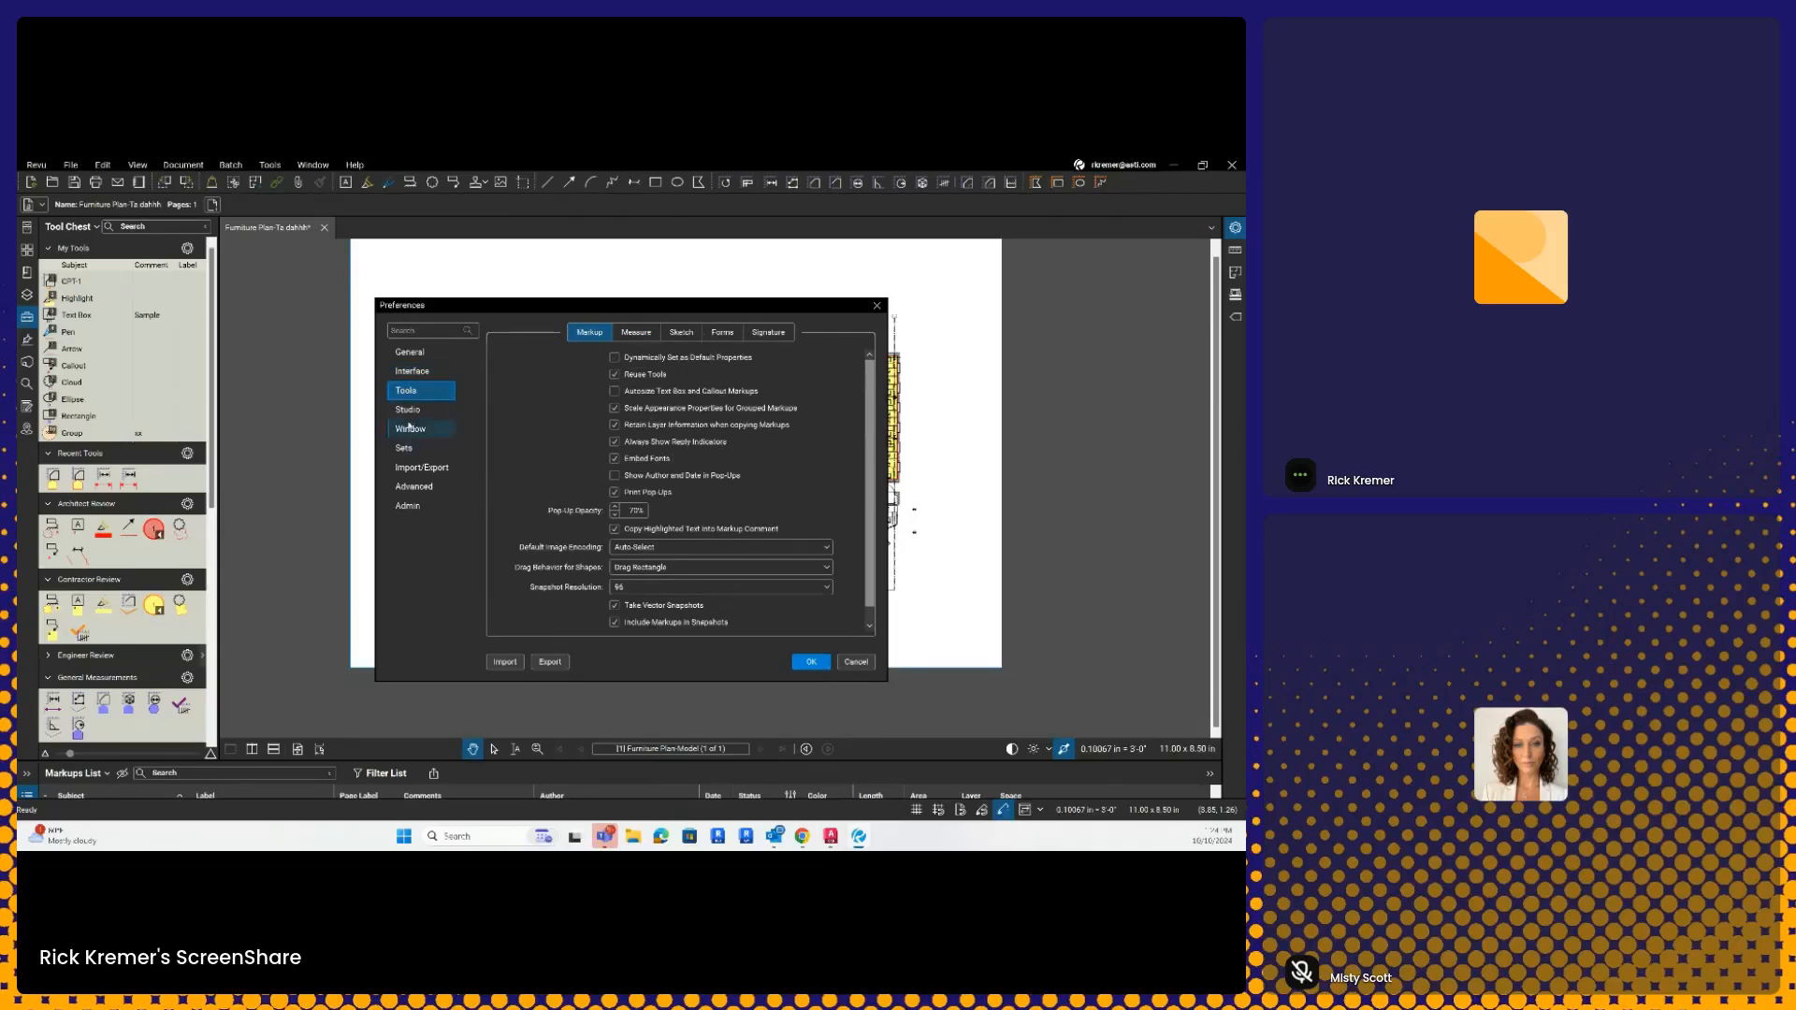
click(437, 412)
click(432, 428)
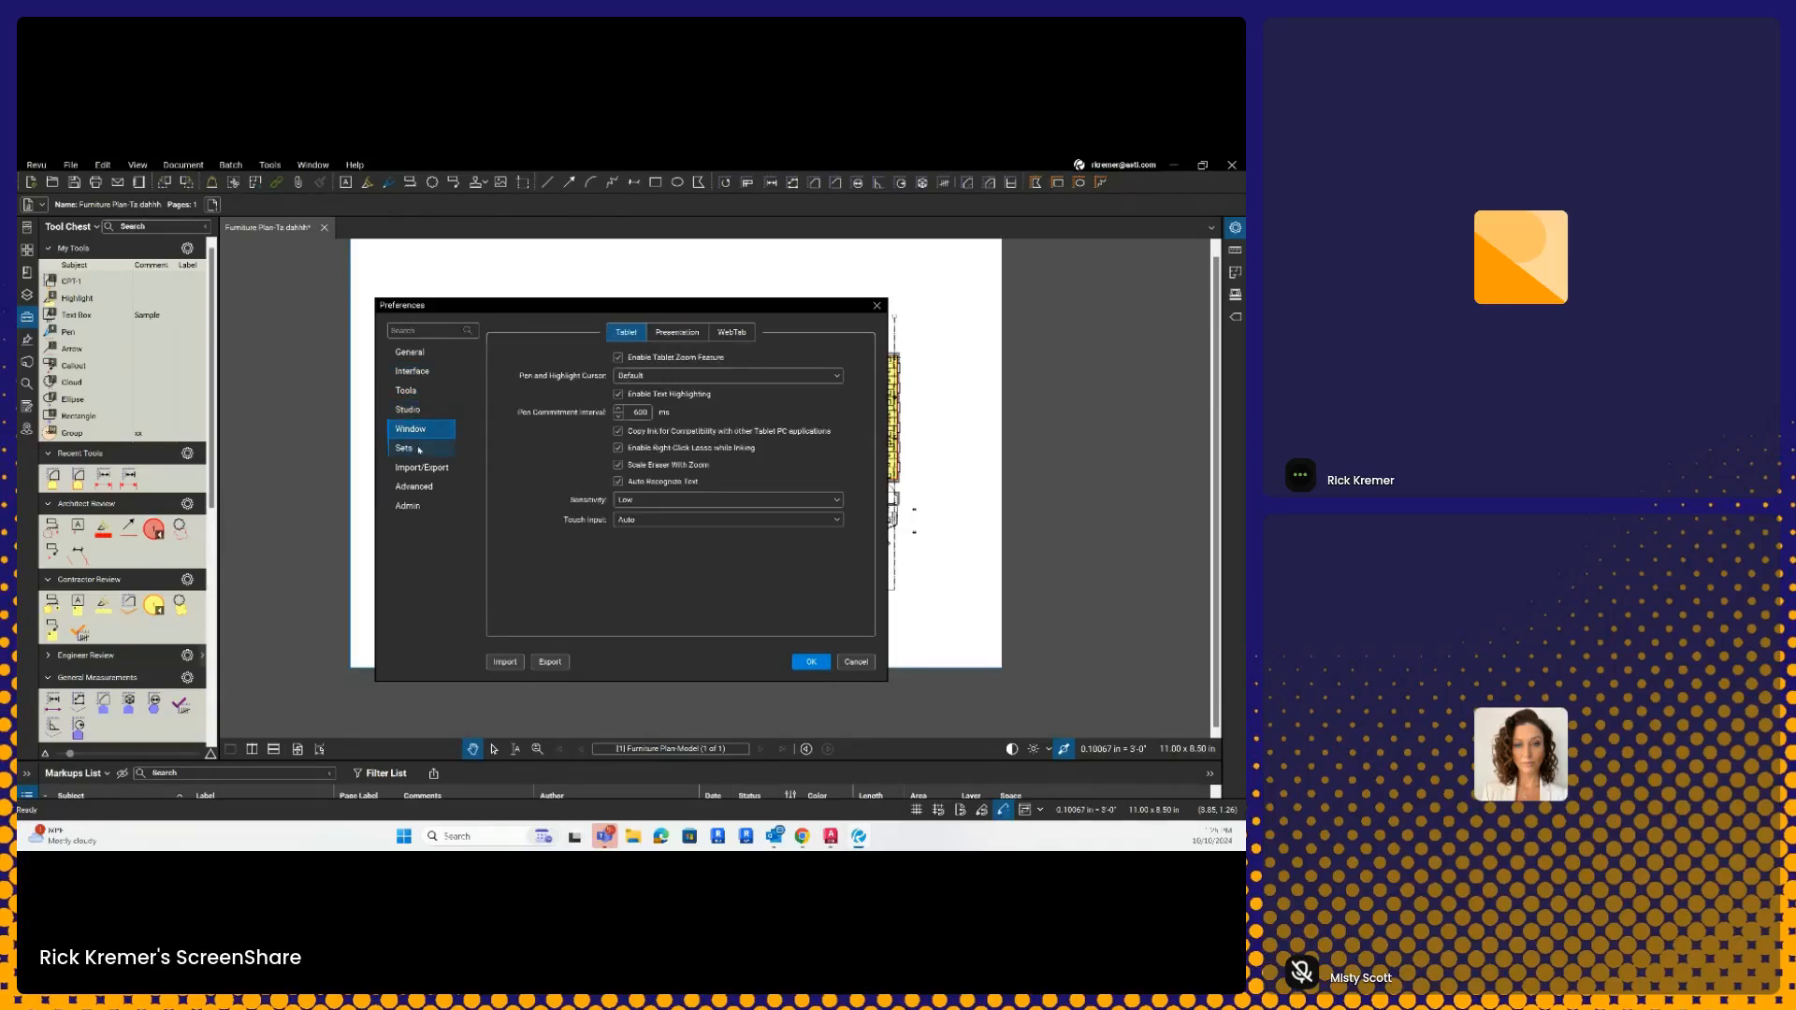
click(667, 335)
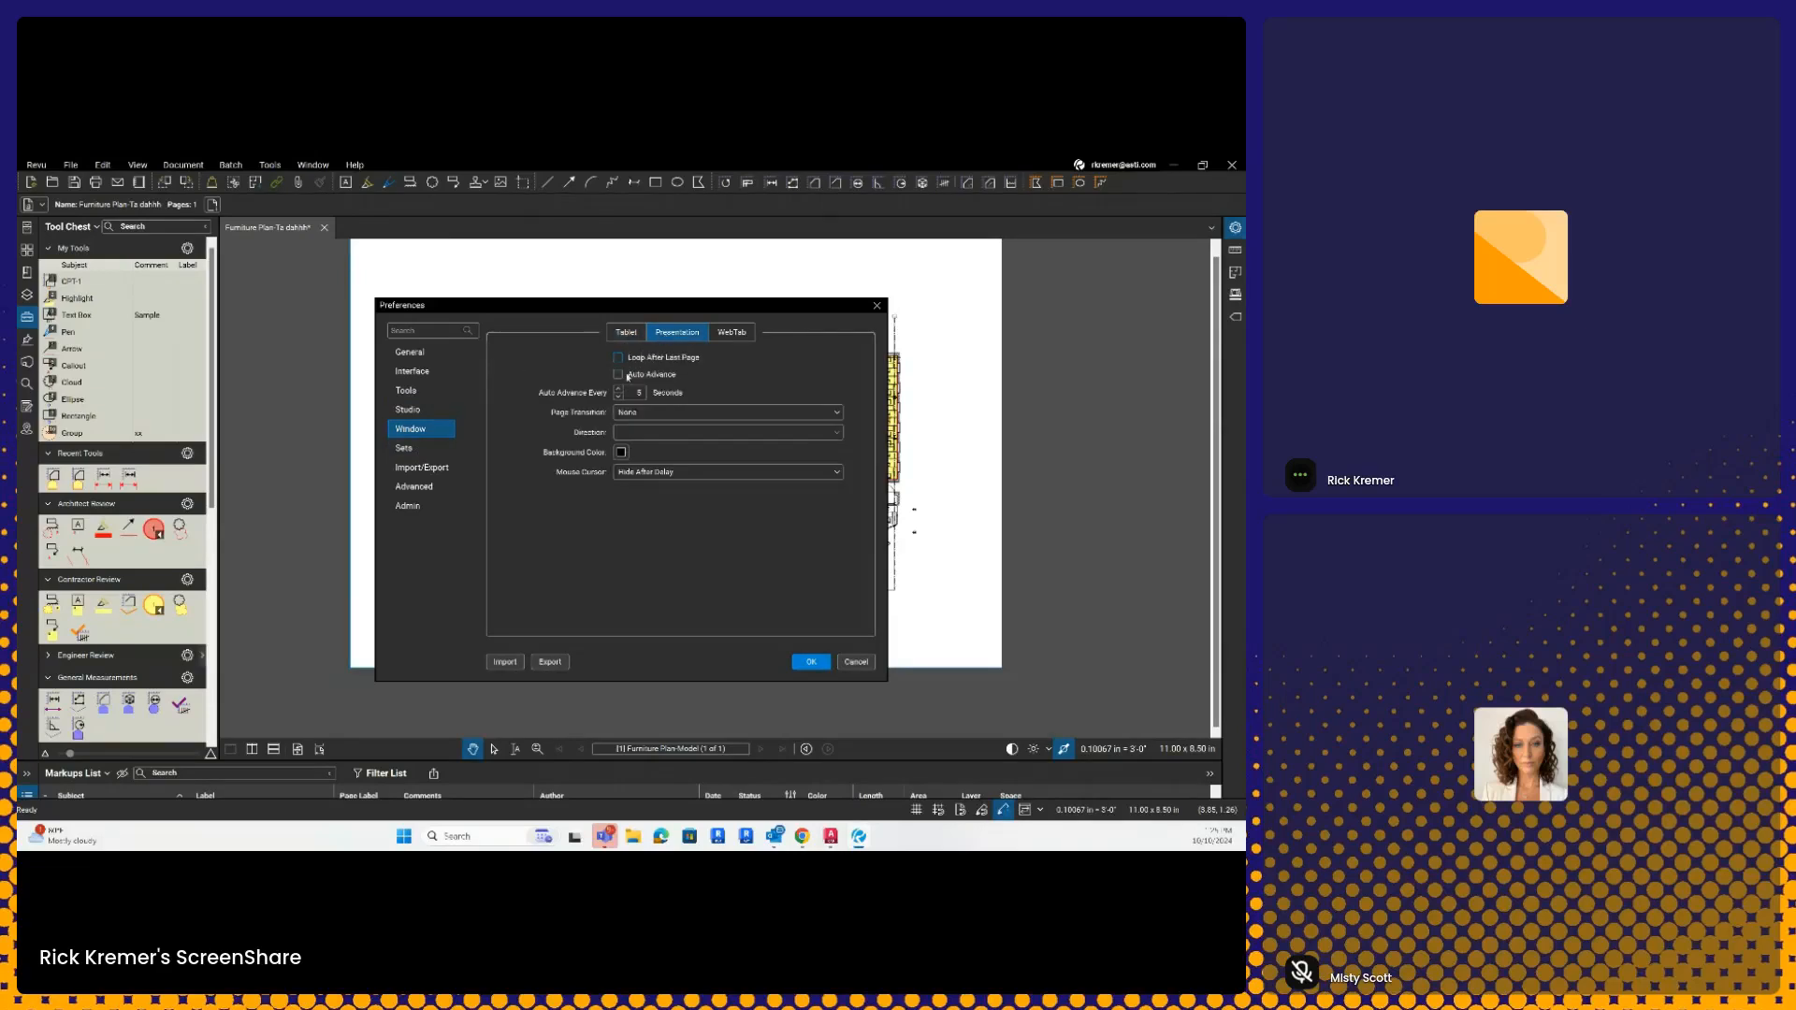
click(417, 452)
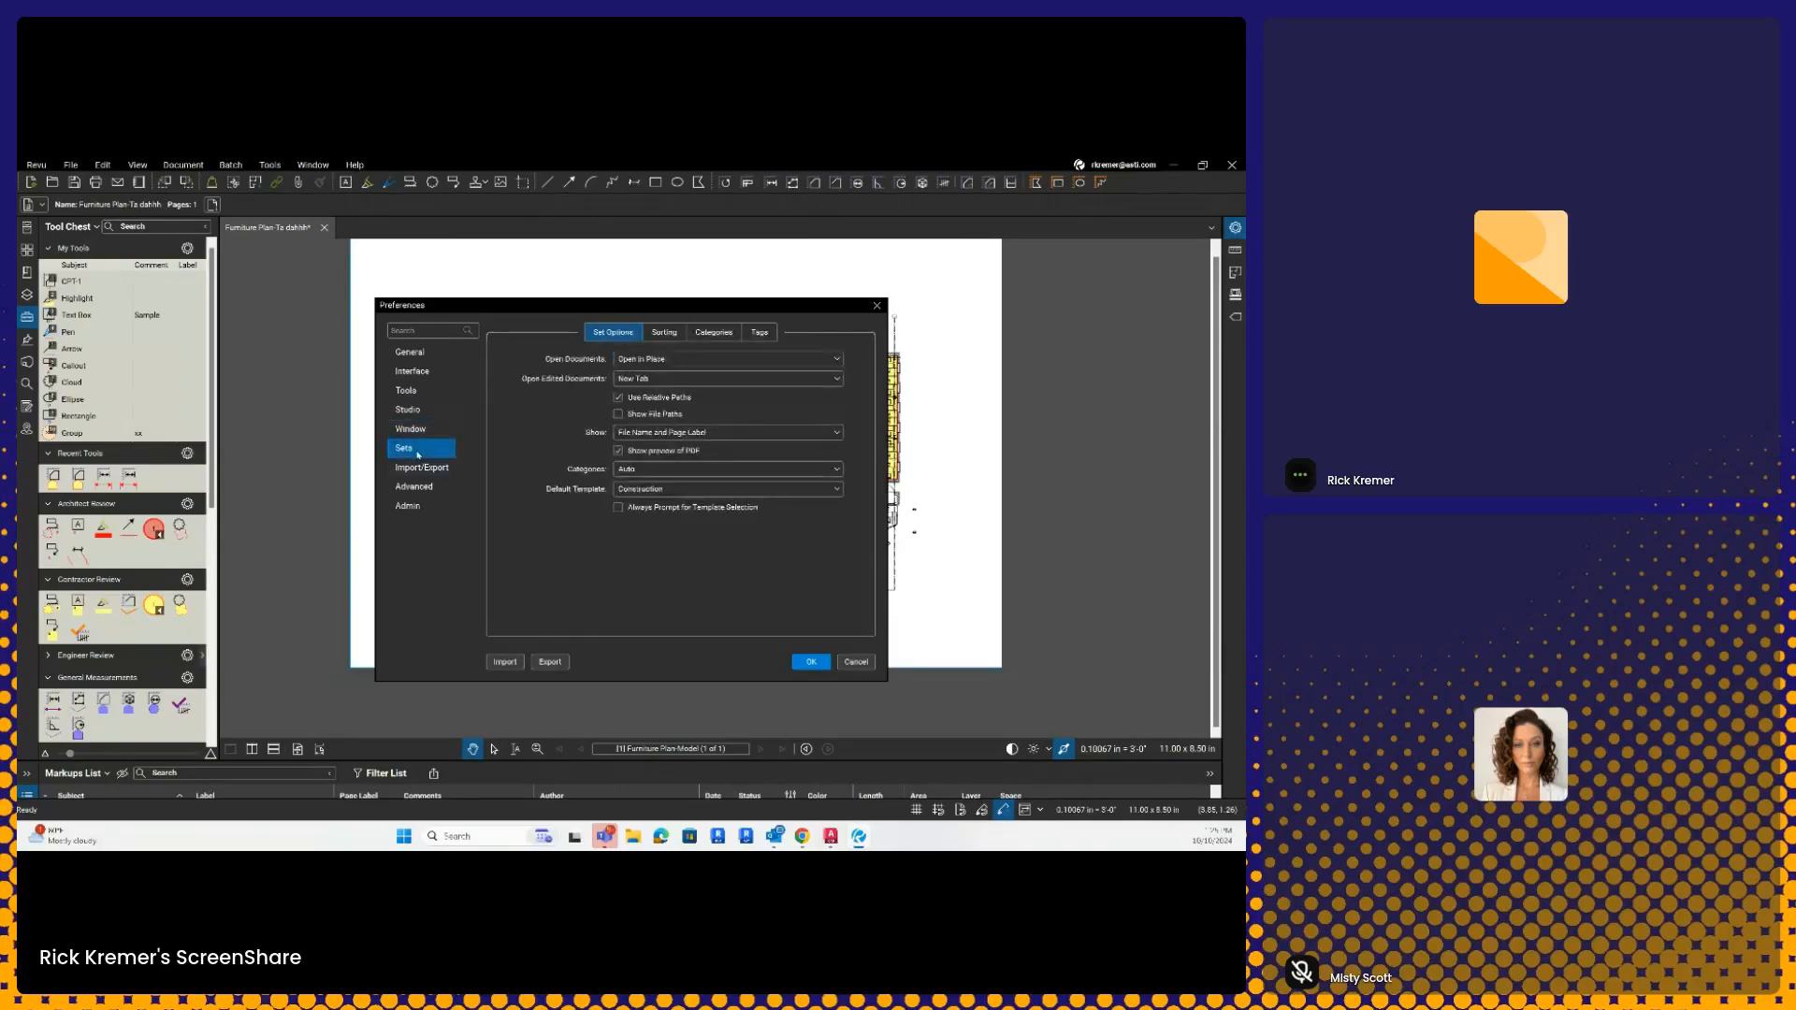
click(418, 488)
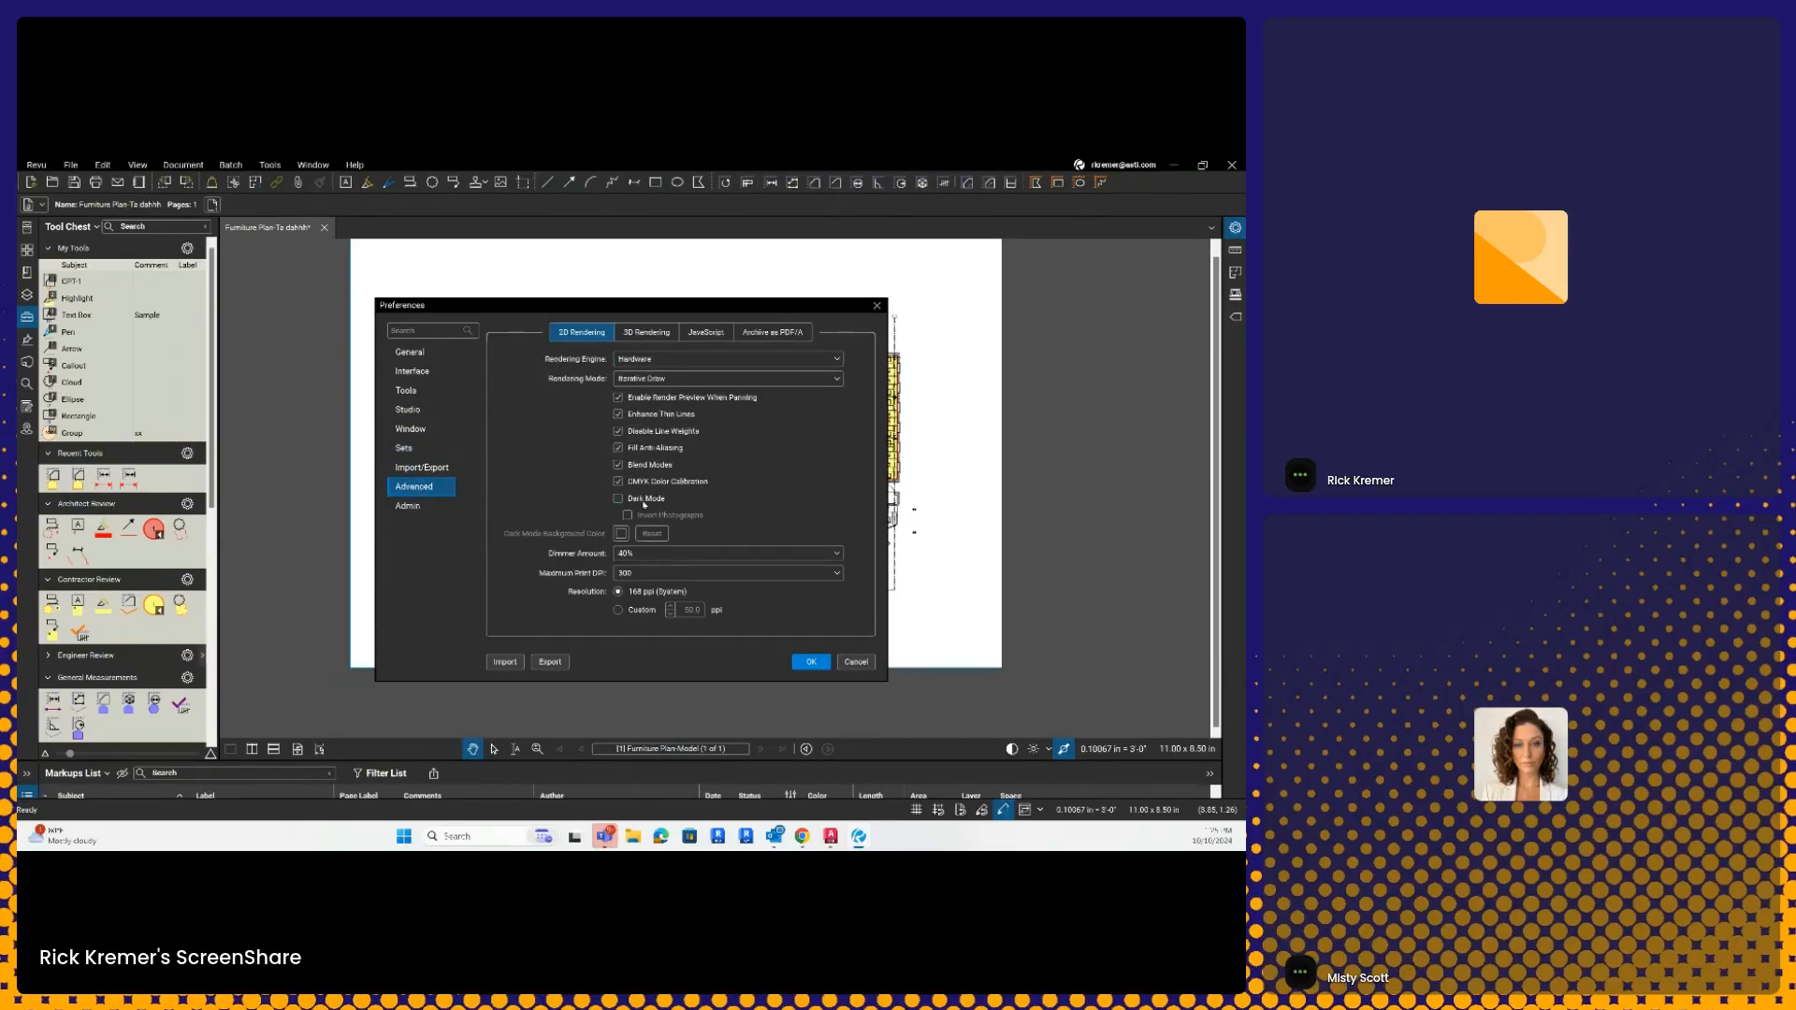
- Enable Dark Mode with a blue background colour, apply it, then zoom and pan the plan
click(643, 501)
click(439, 485)
click(622, 537)
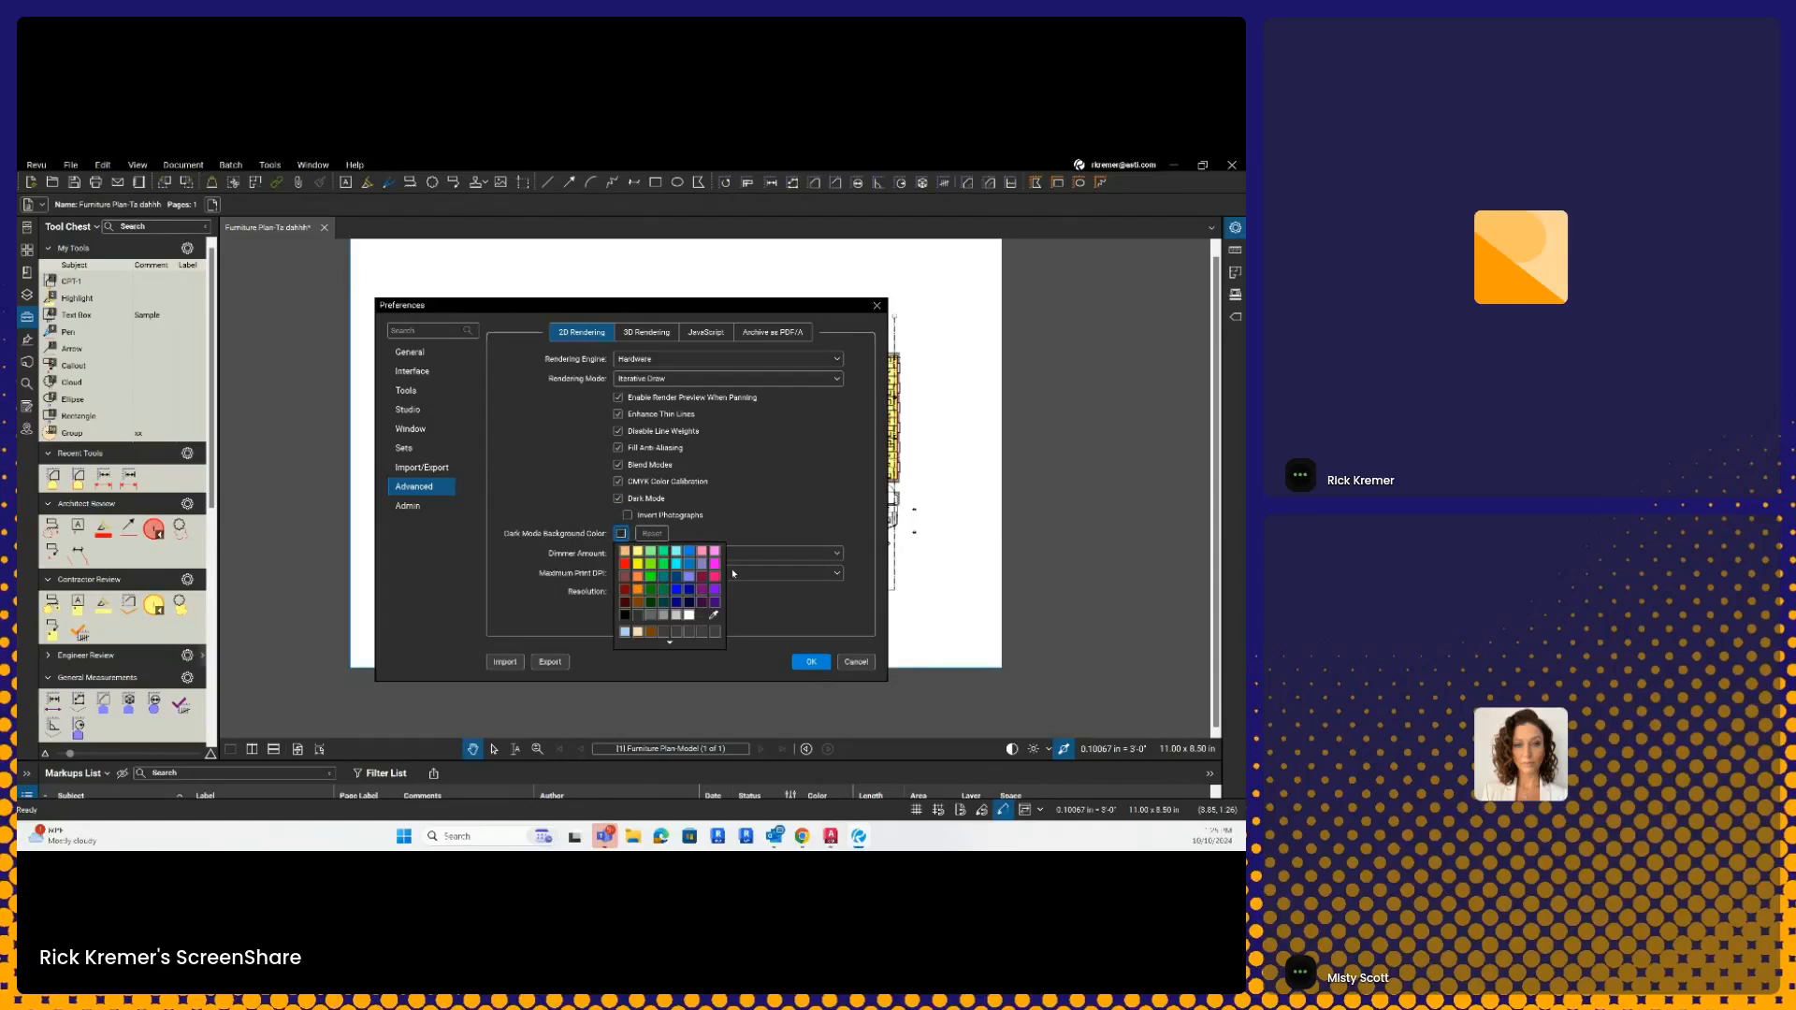
click(690, 553)
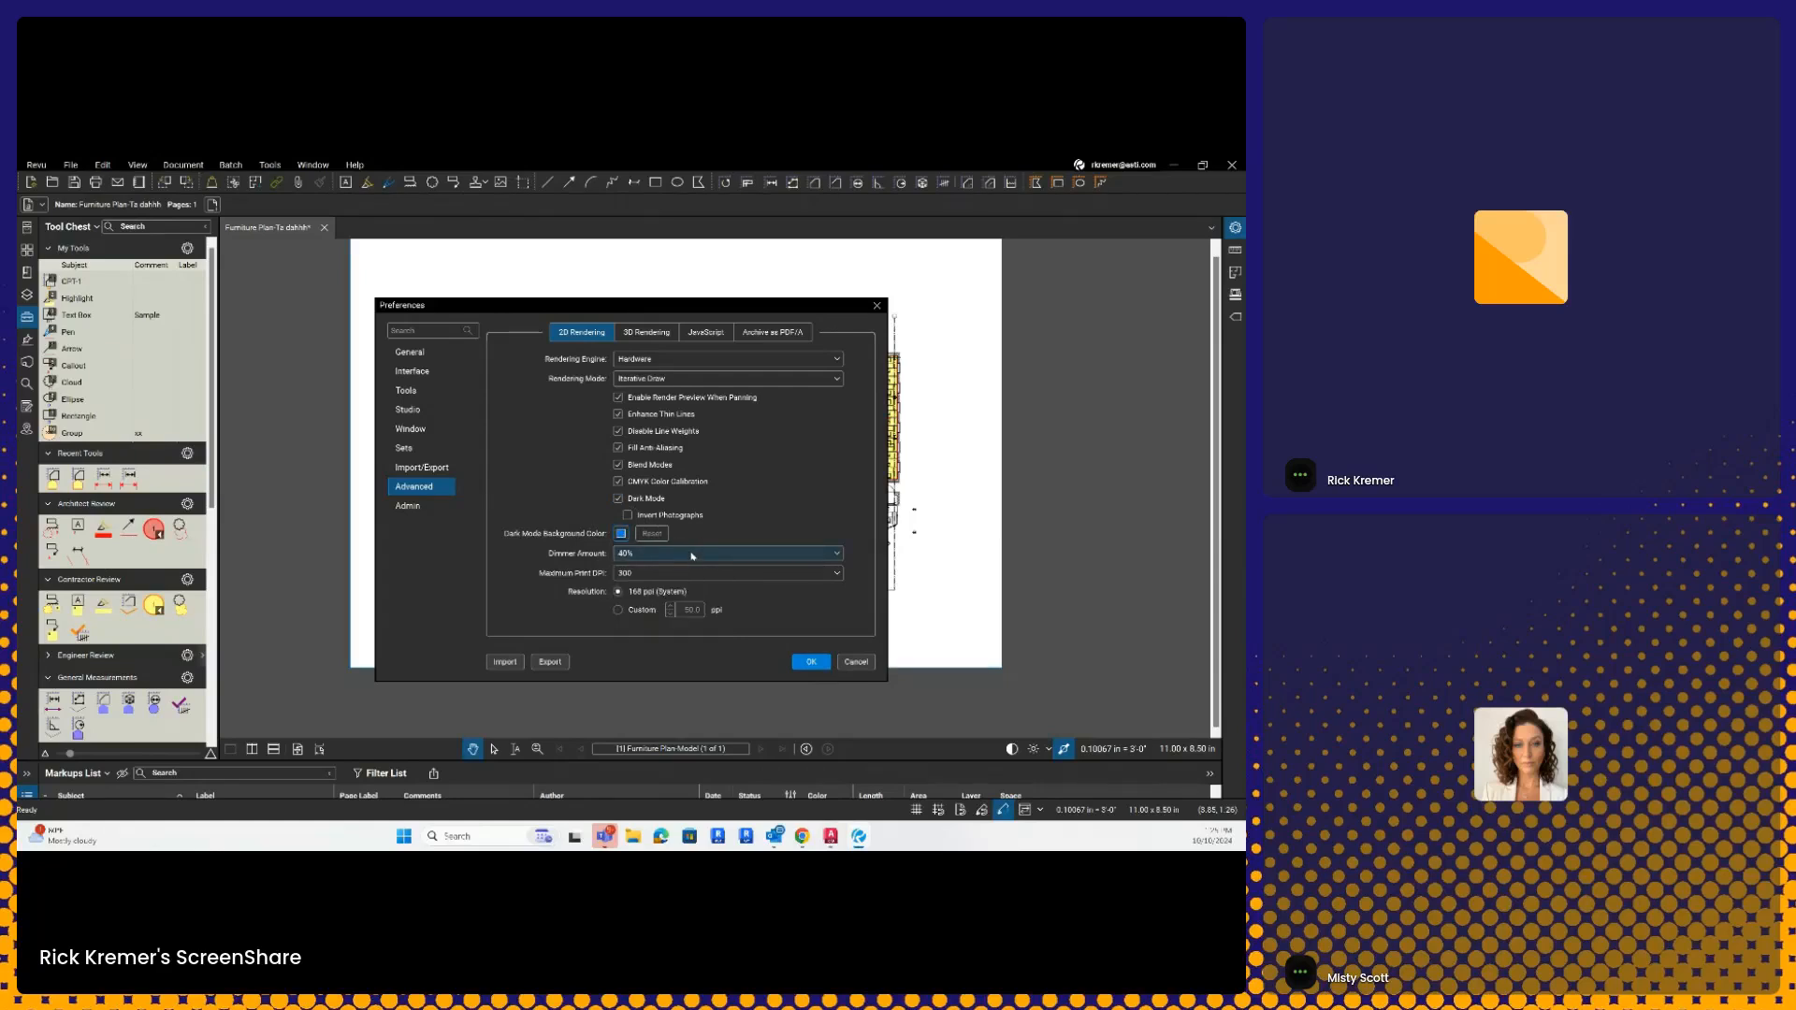
click(811, 661)
scroll(688, 553, up, 6)
drag(798, 531, 694, 611)
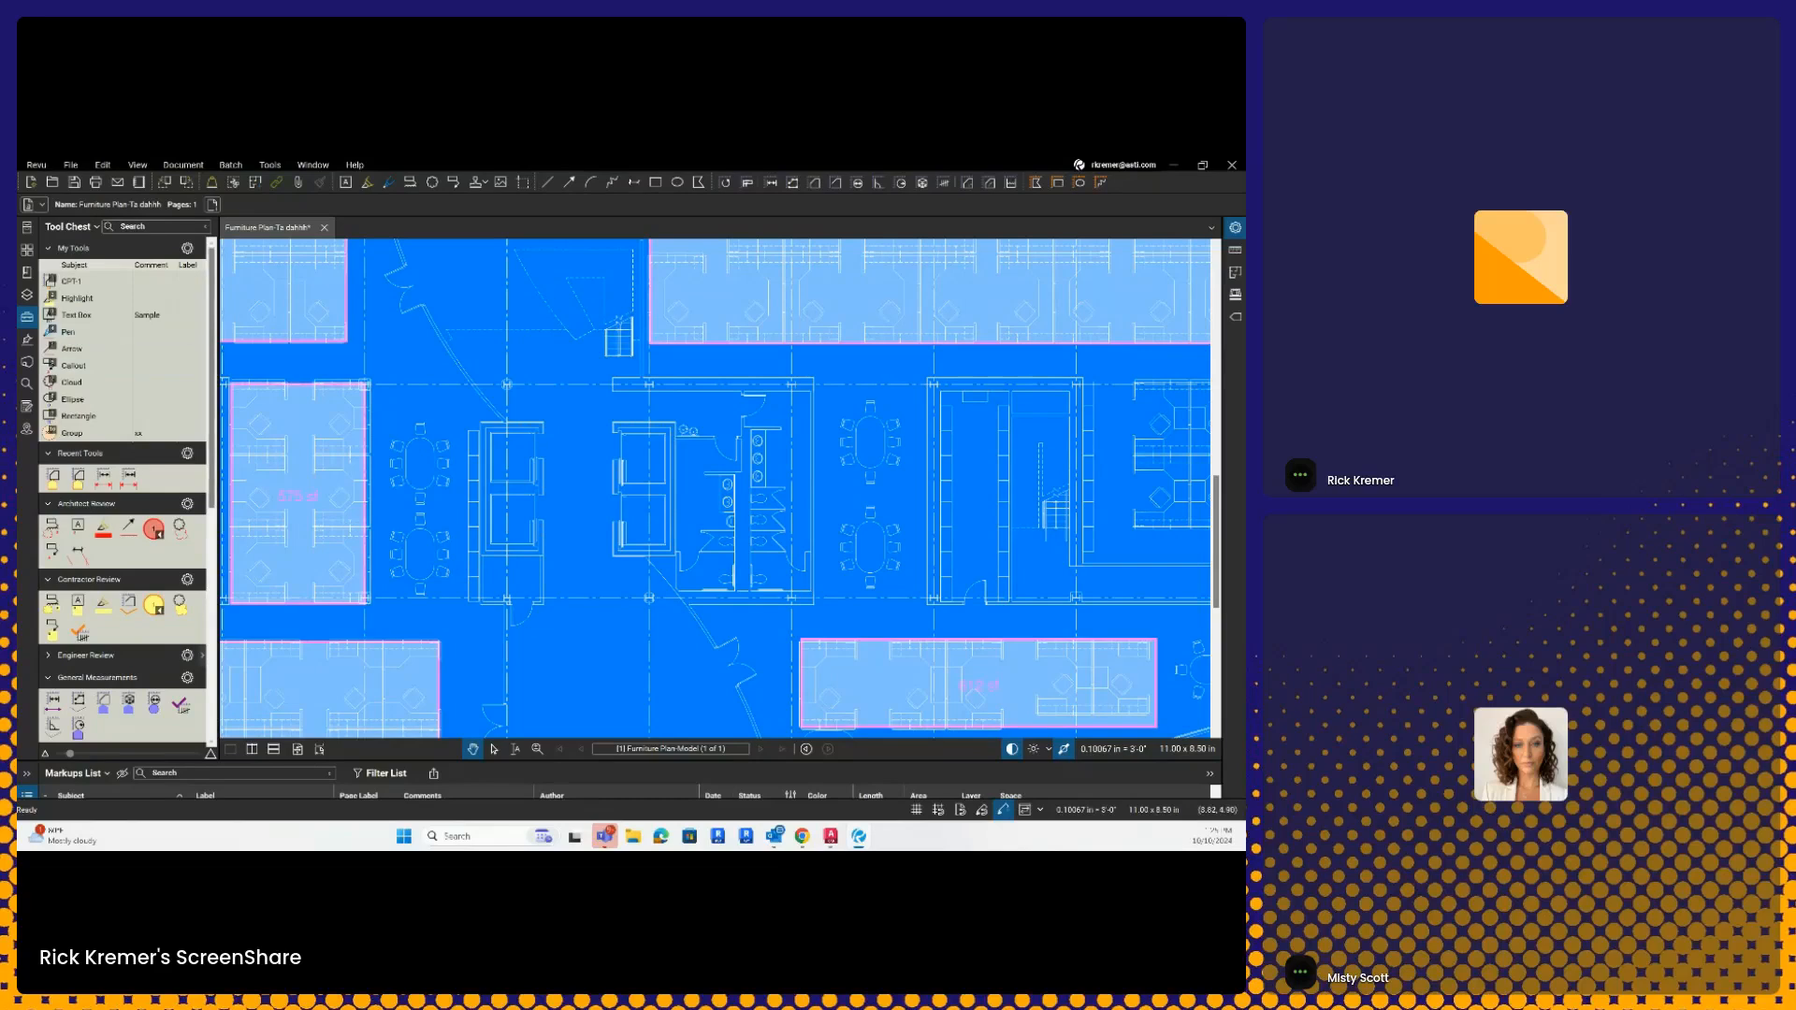
- Open the Layers panel and widen it to reveal the Print and Export columns
click(27, 296)
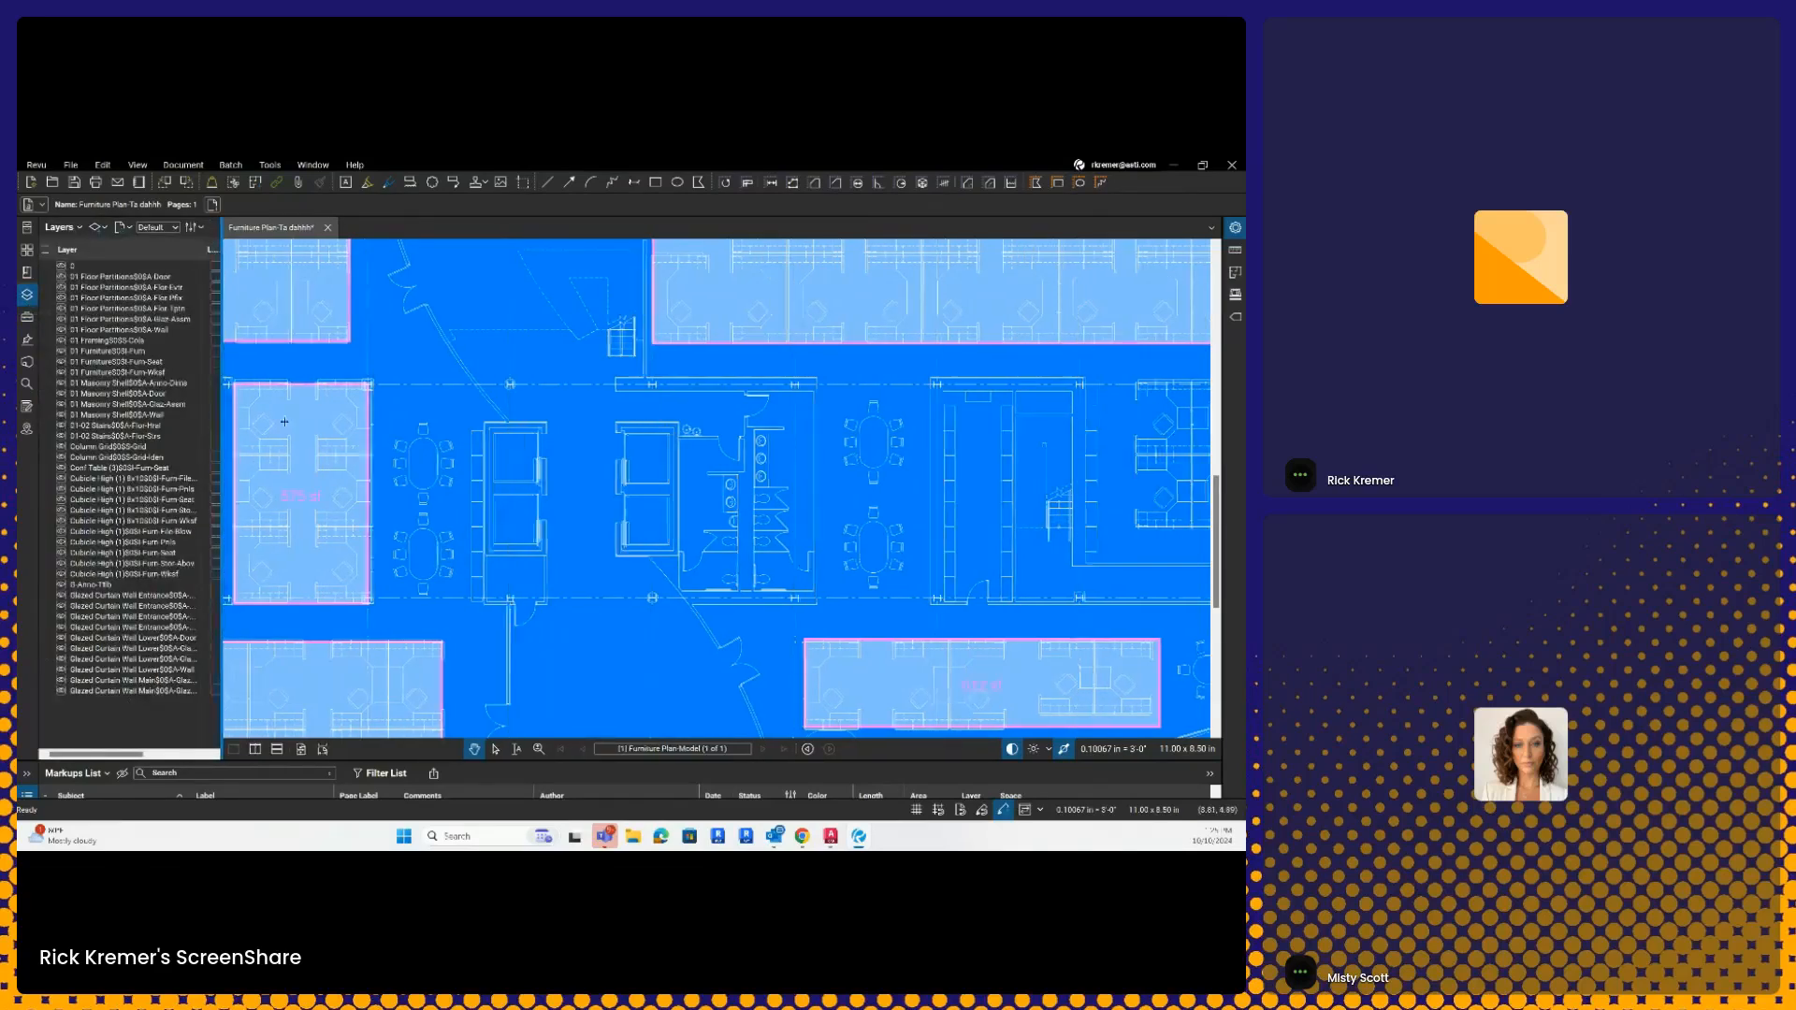
drag(233, 419, 363, 423)
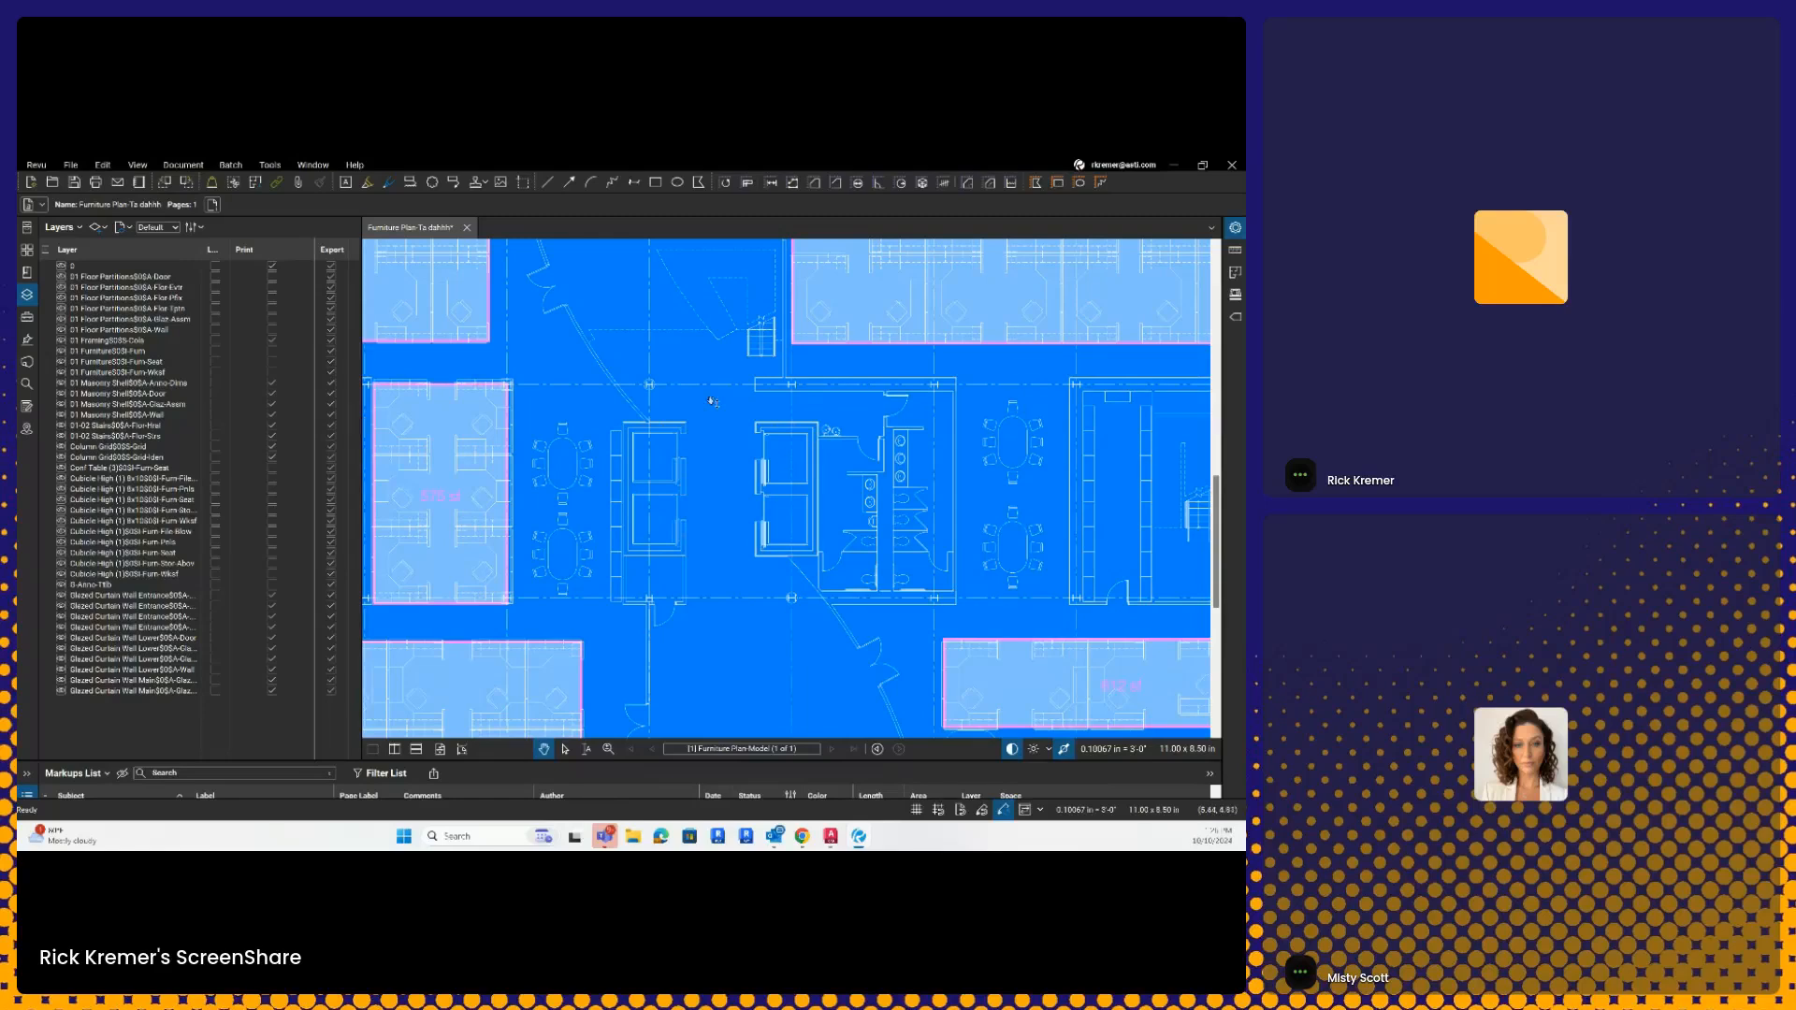
scroll(711, 400, down, 5)
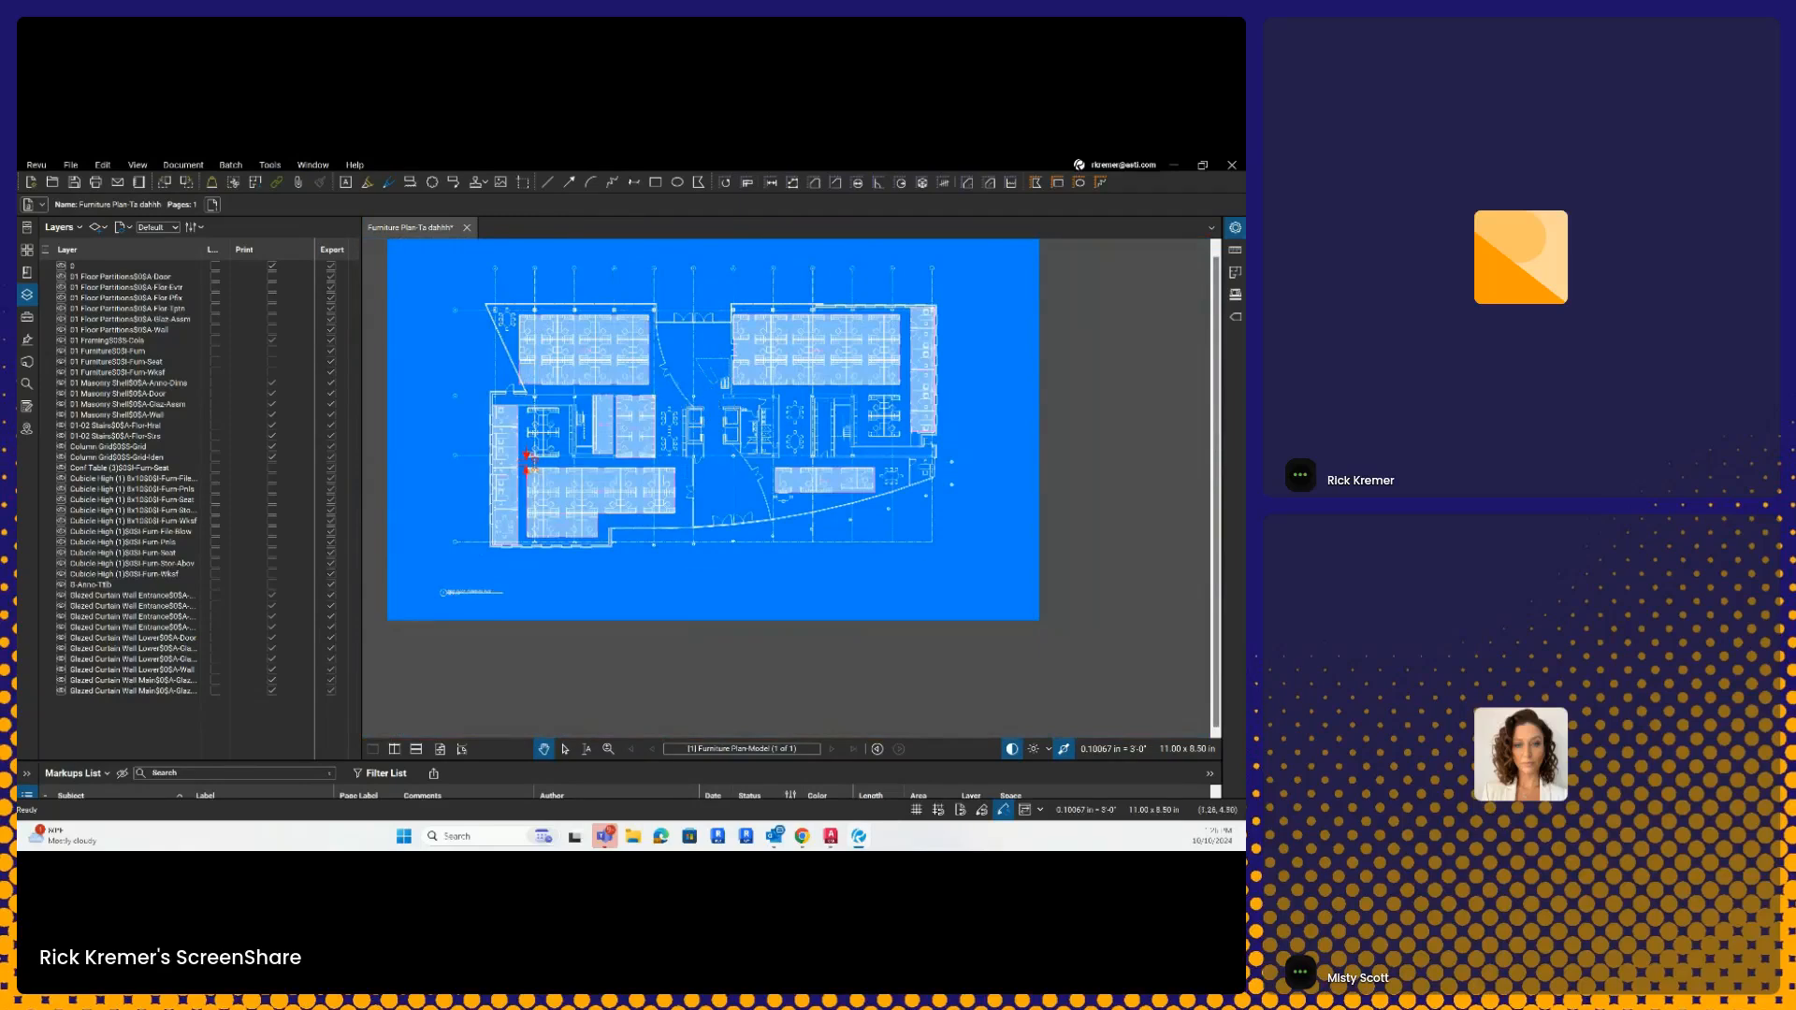
- Close Layers, try the text box tool, switch dark mode off and pan below the plan
click(27, 294)
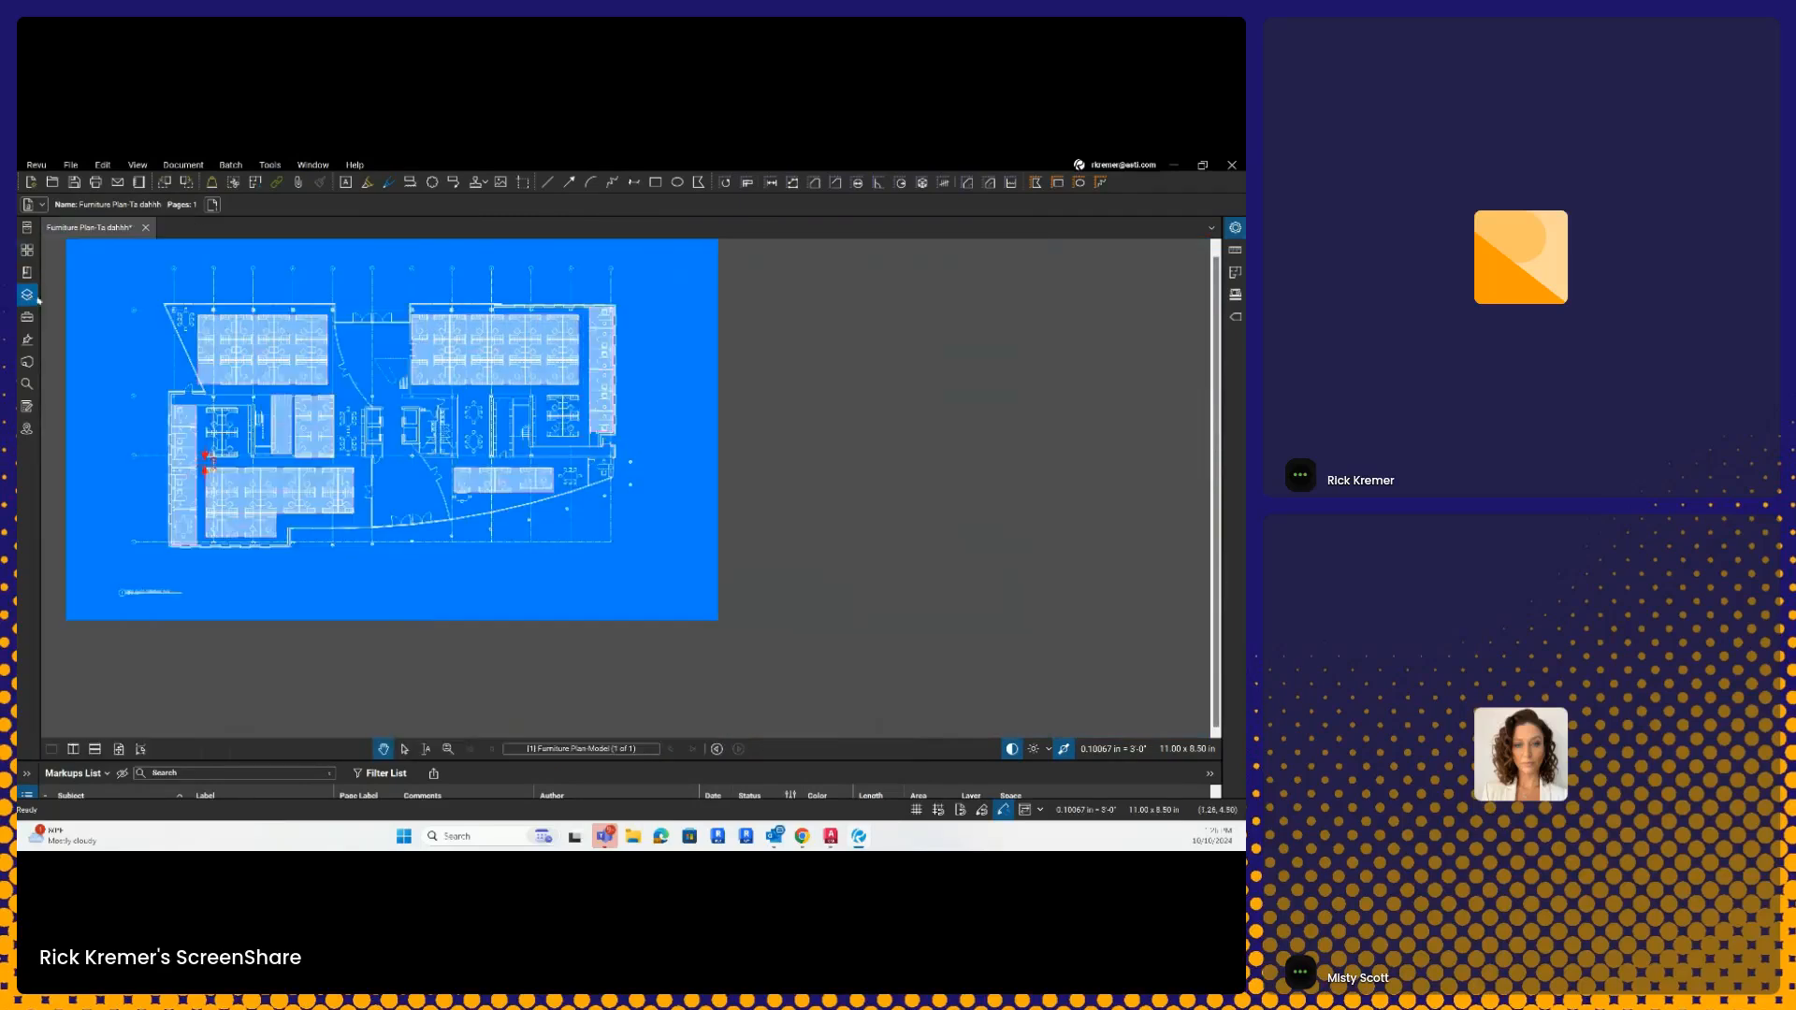
scroll(556, 431, up, 4)
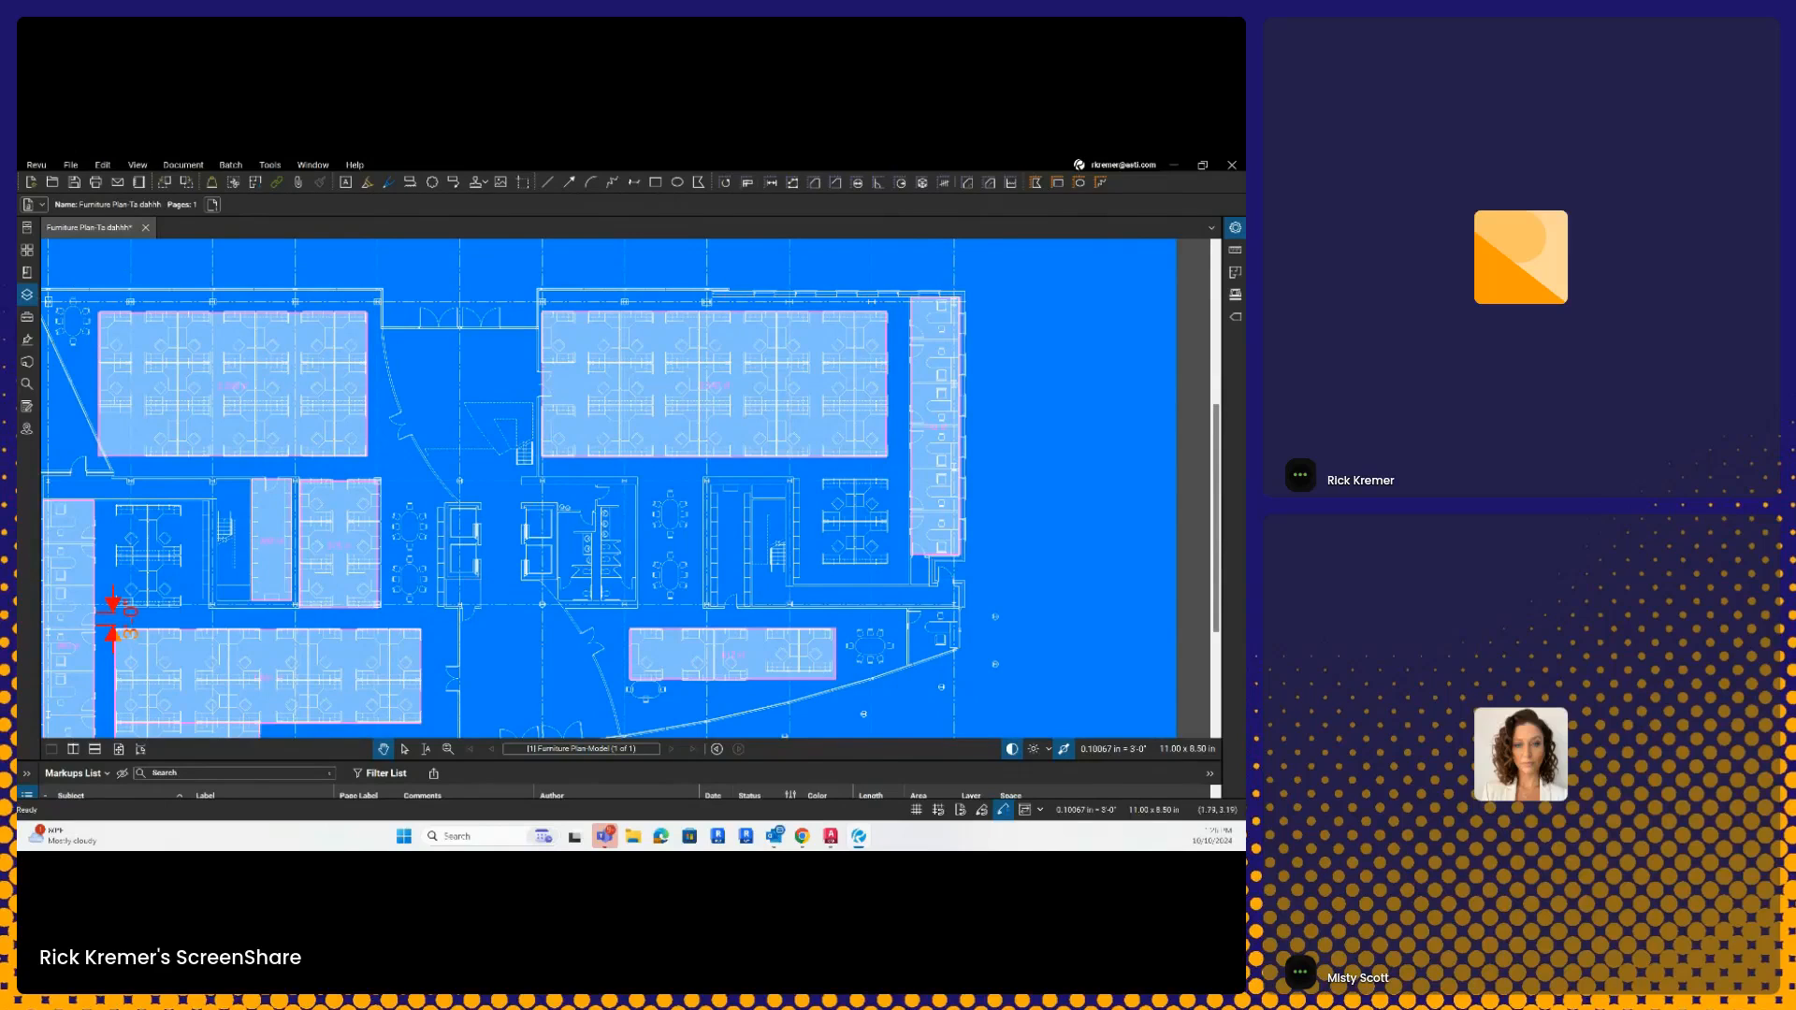
click(69, 316)
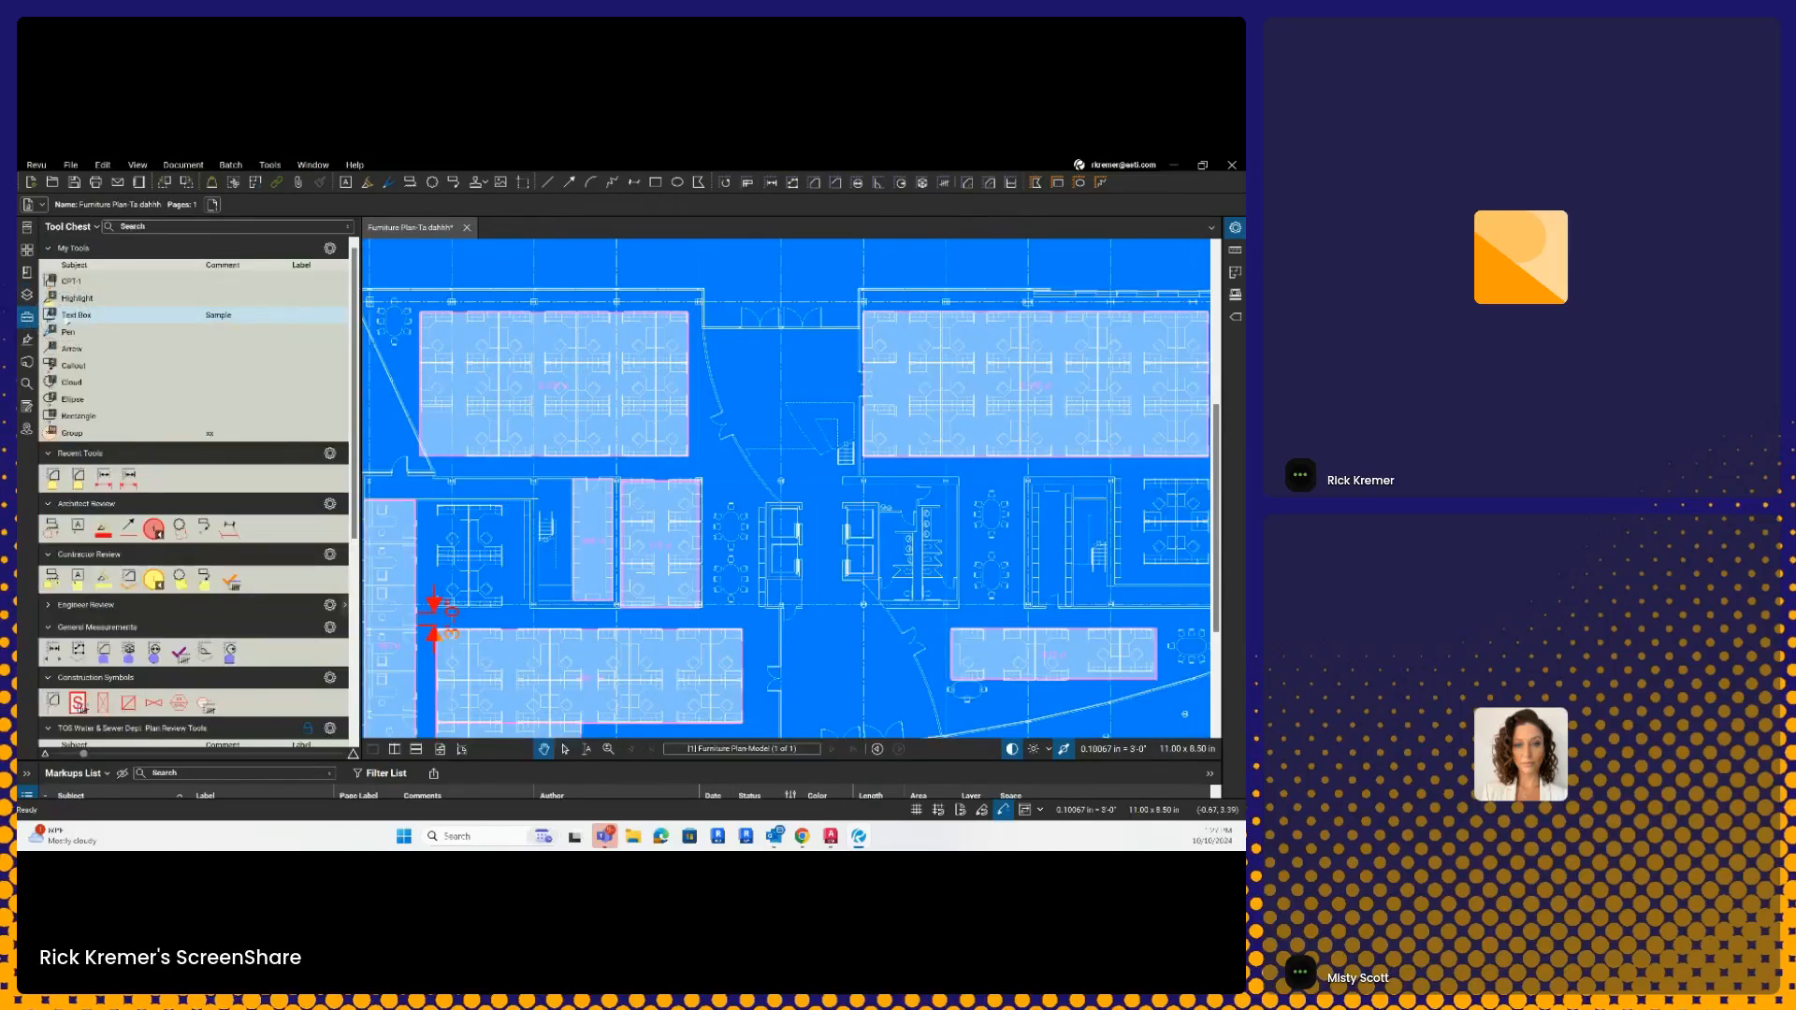
click(824, 572)
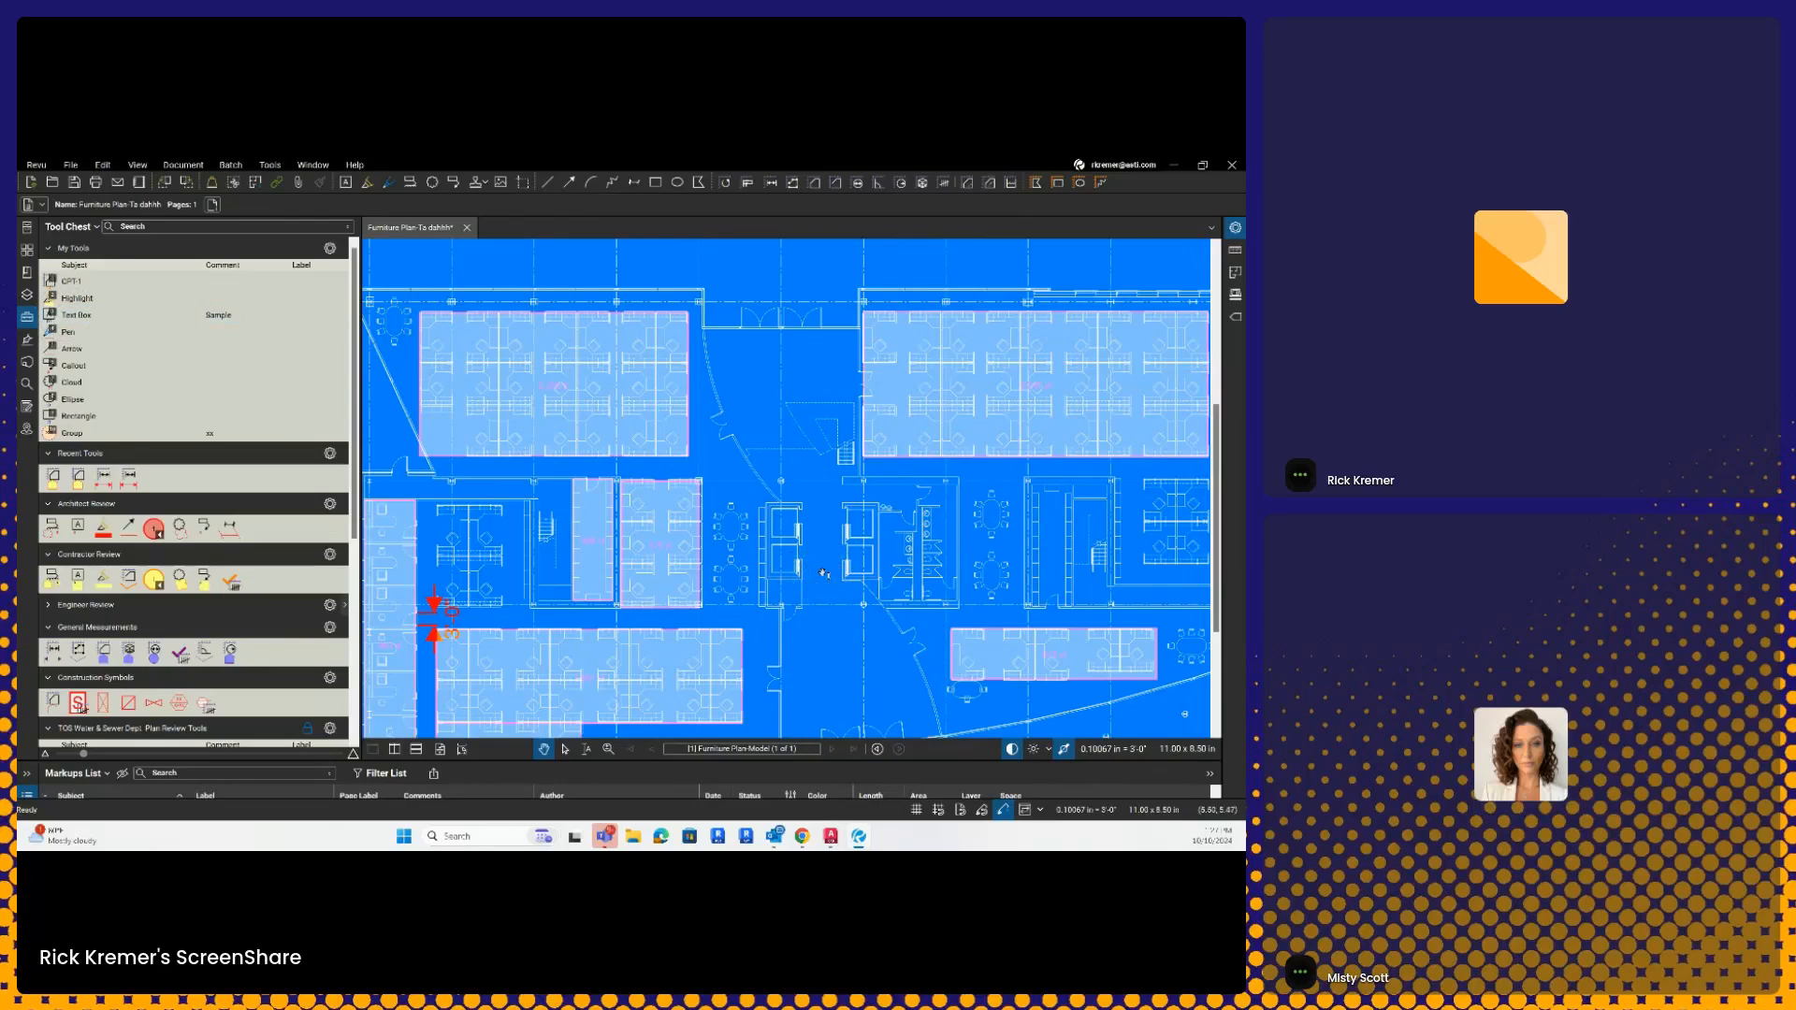
click(1012, 749)
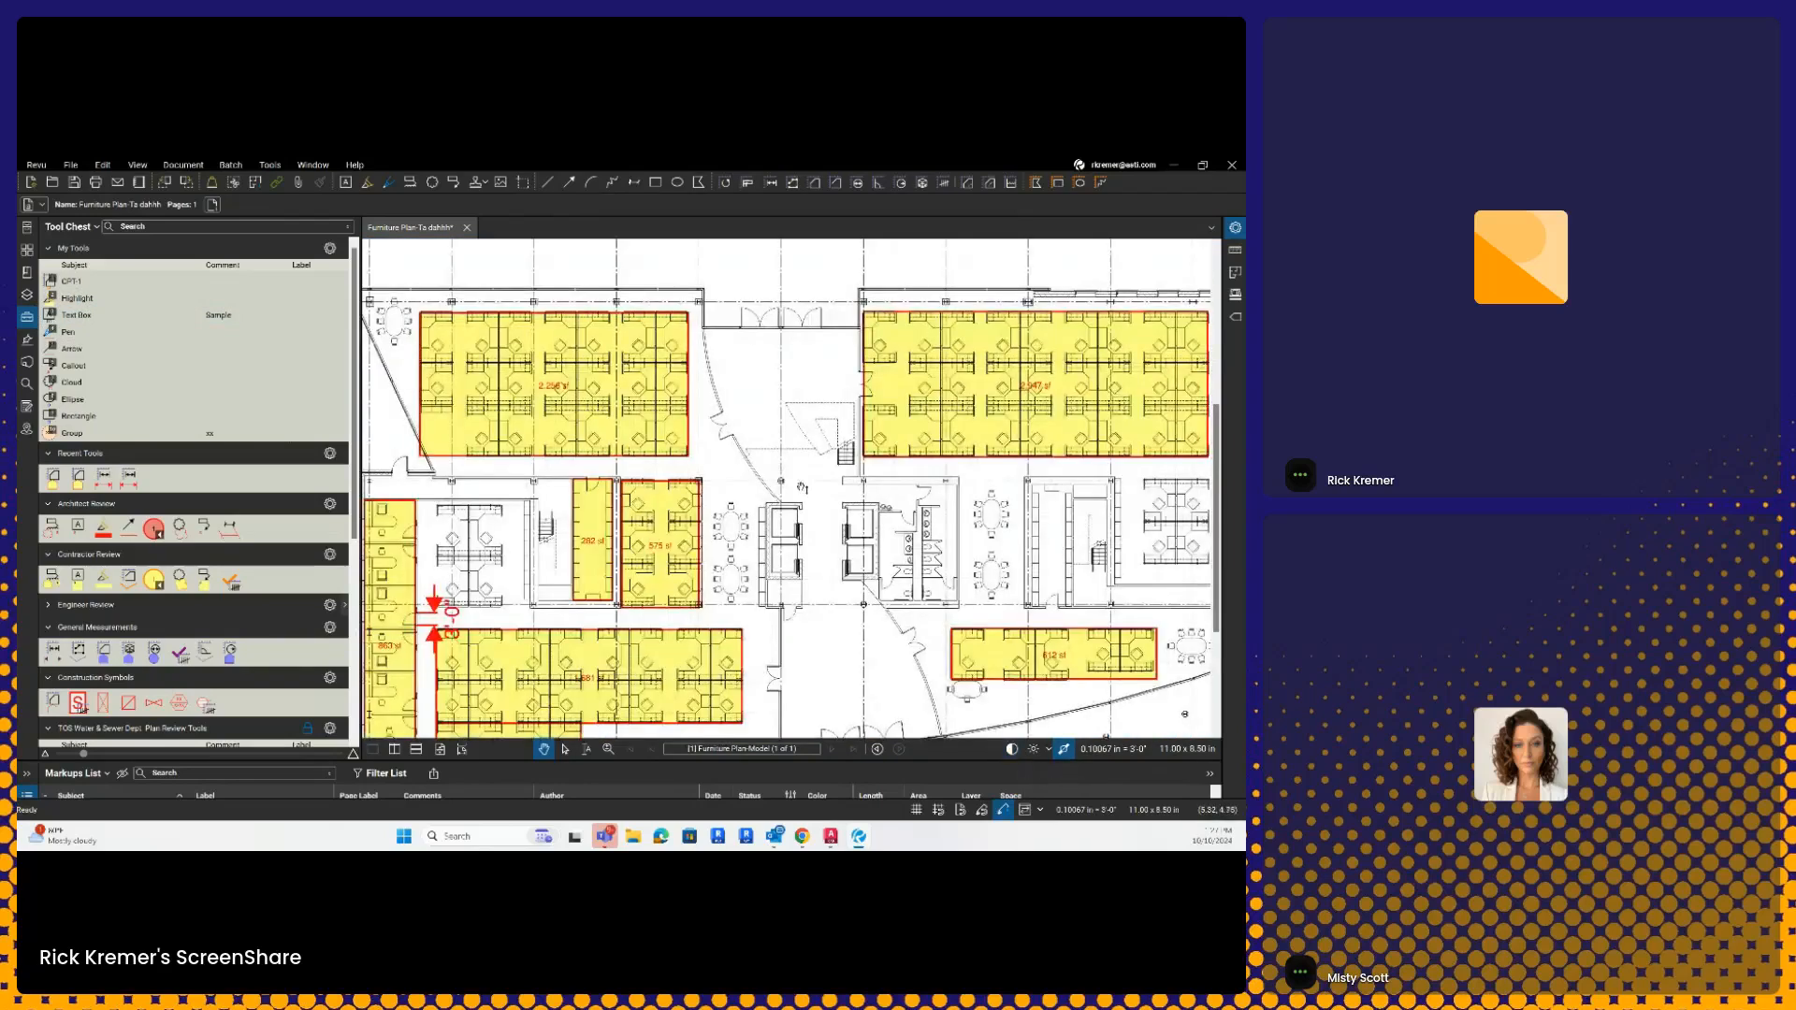
drag(835, 595, 753, 517)
drag(873, 675, 667, 346)
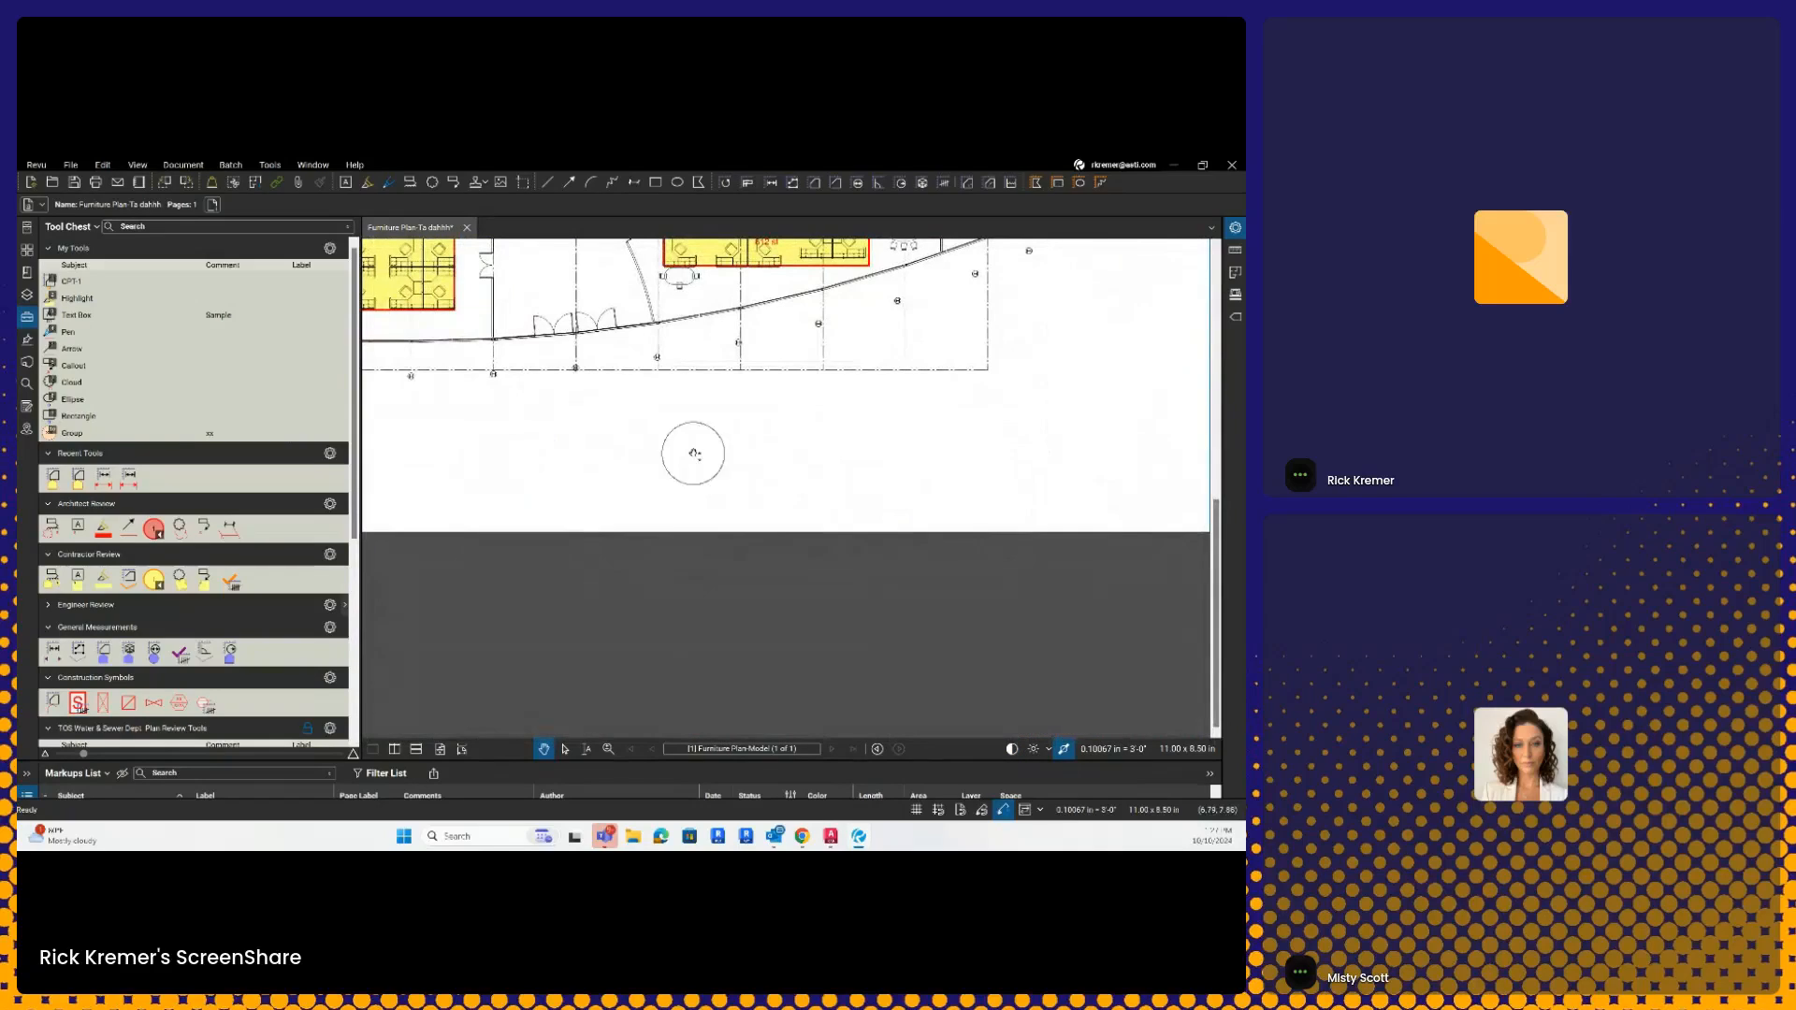
- Draw a light grey line below the plan, then turn dark mode back on and pan back
click(547, 182)
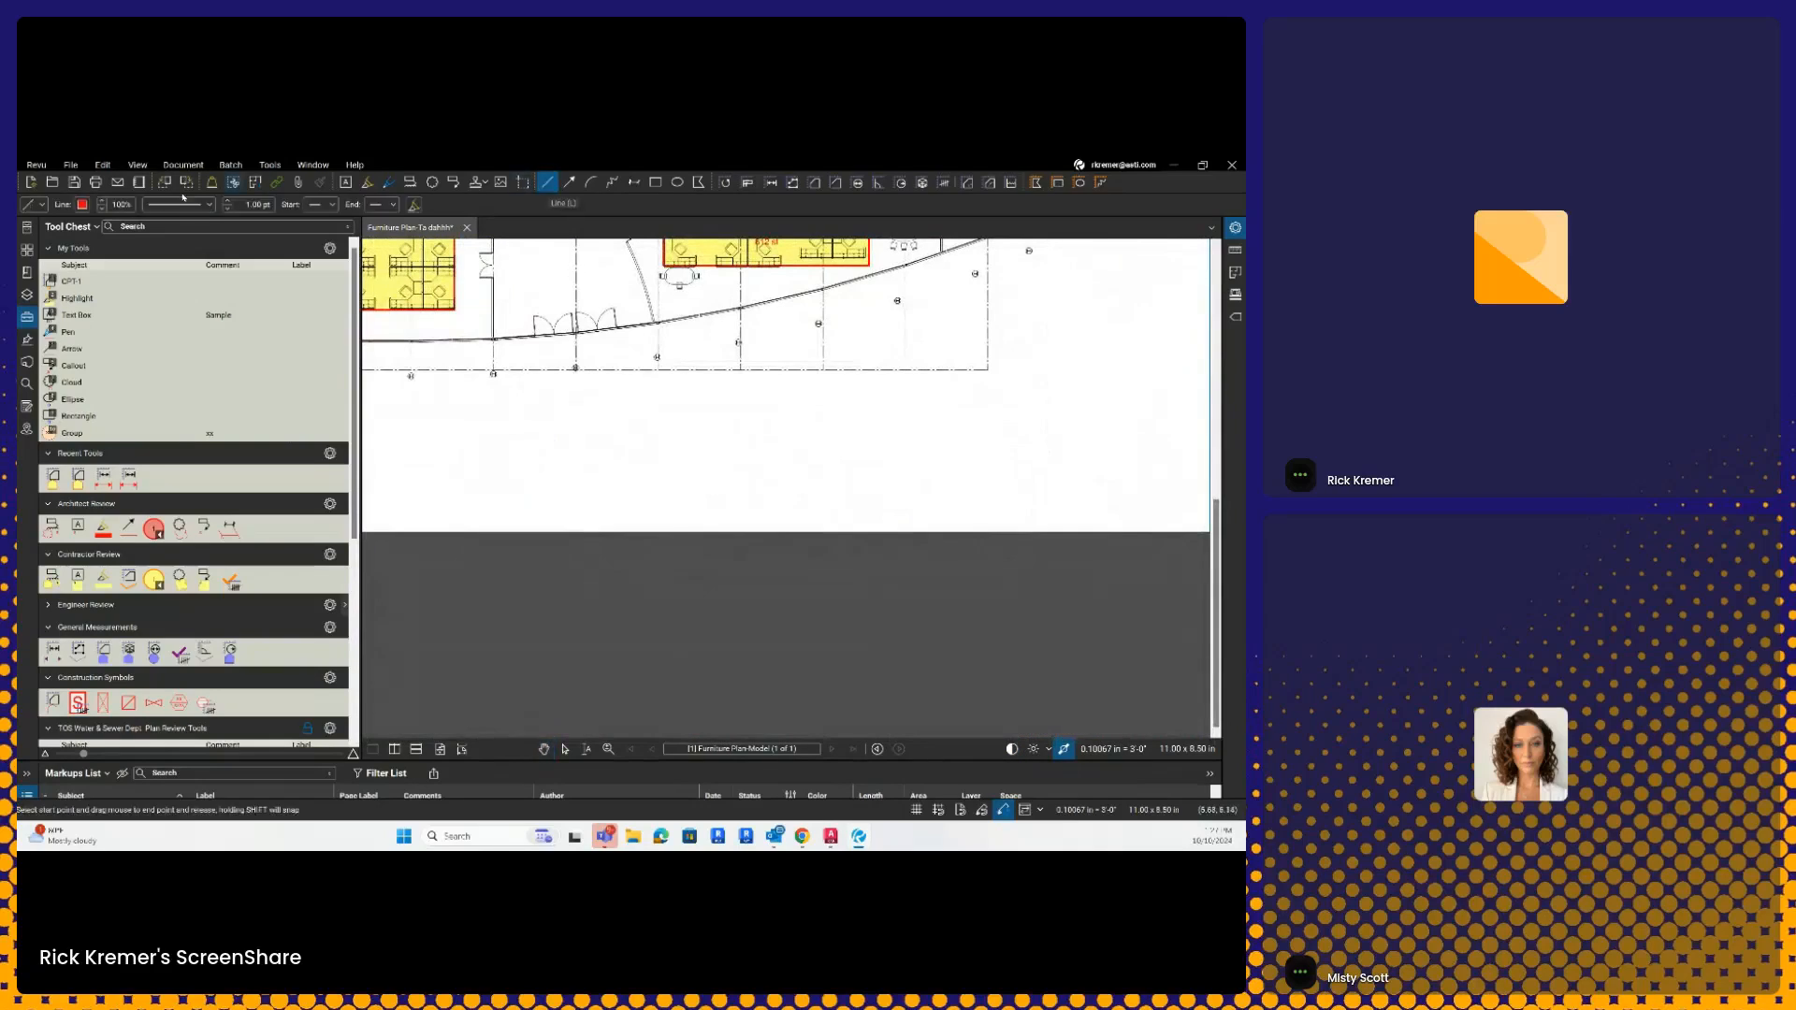
click(83, 205)
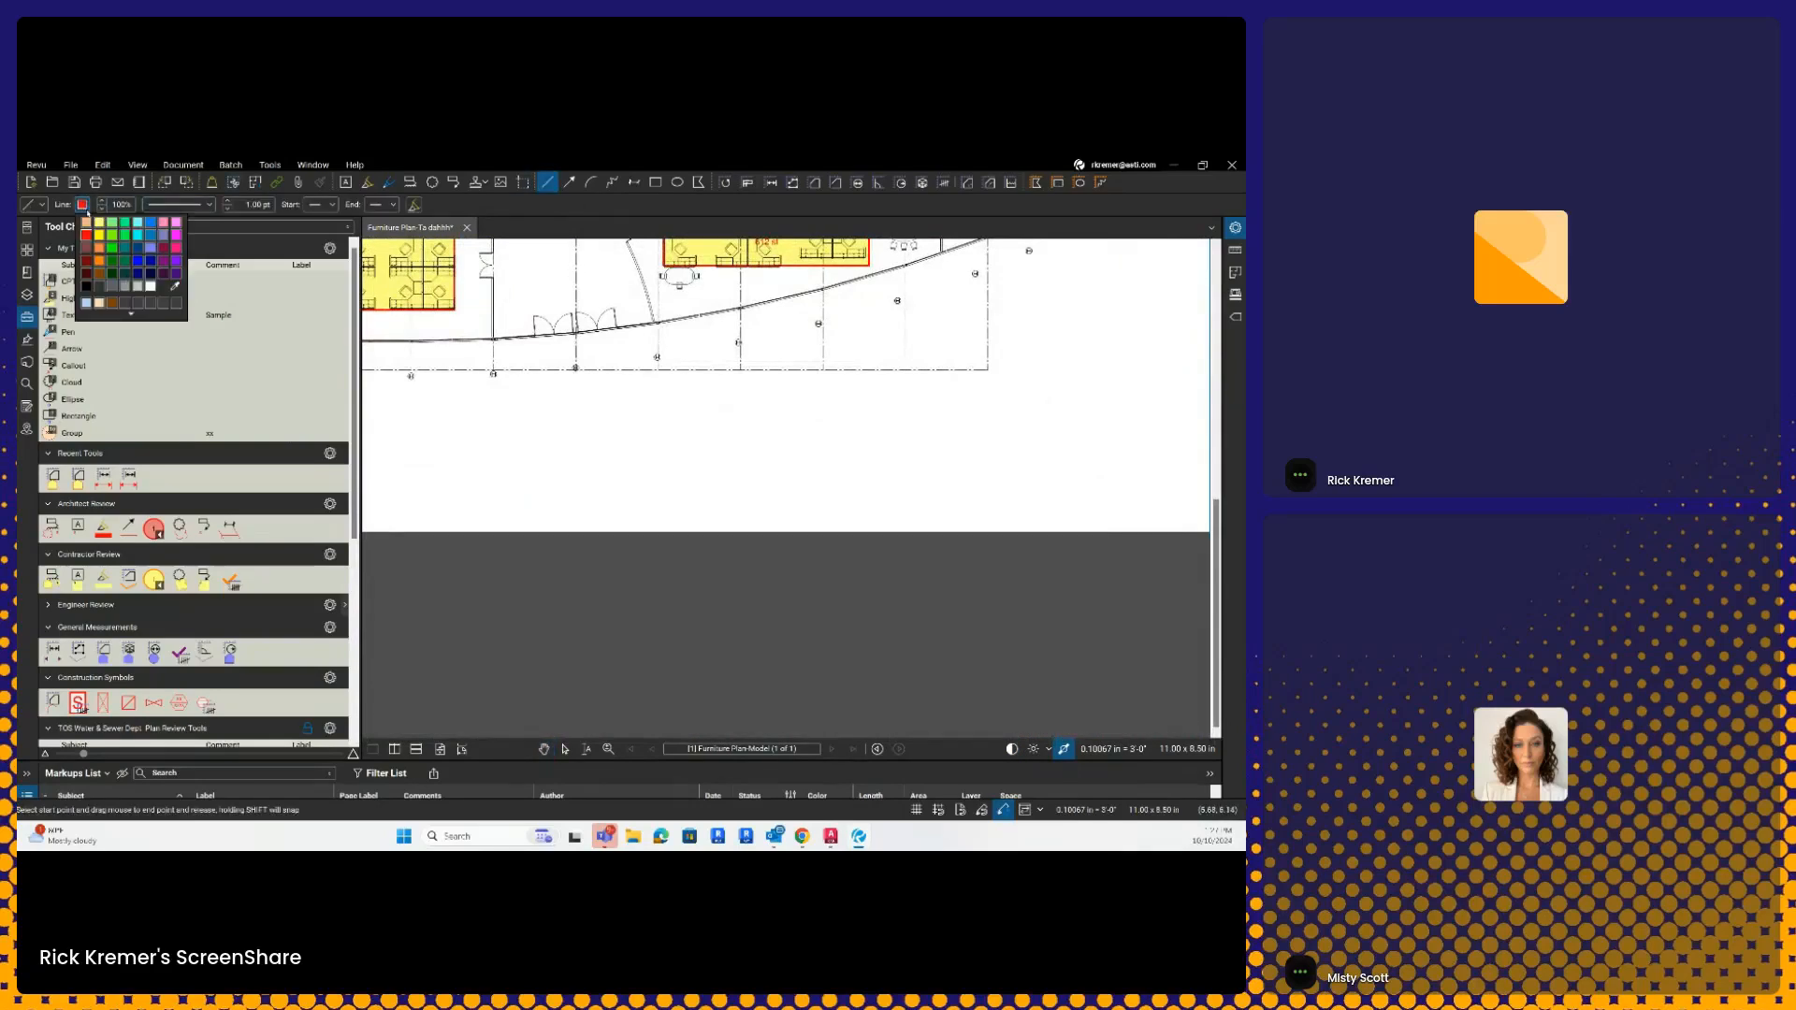
click(120, 298)
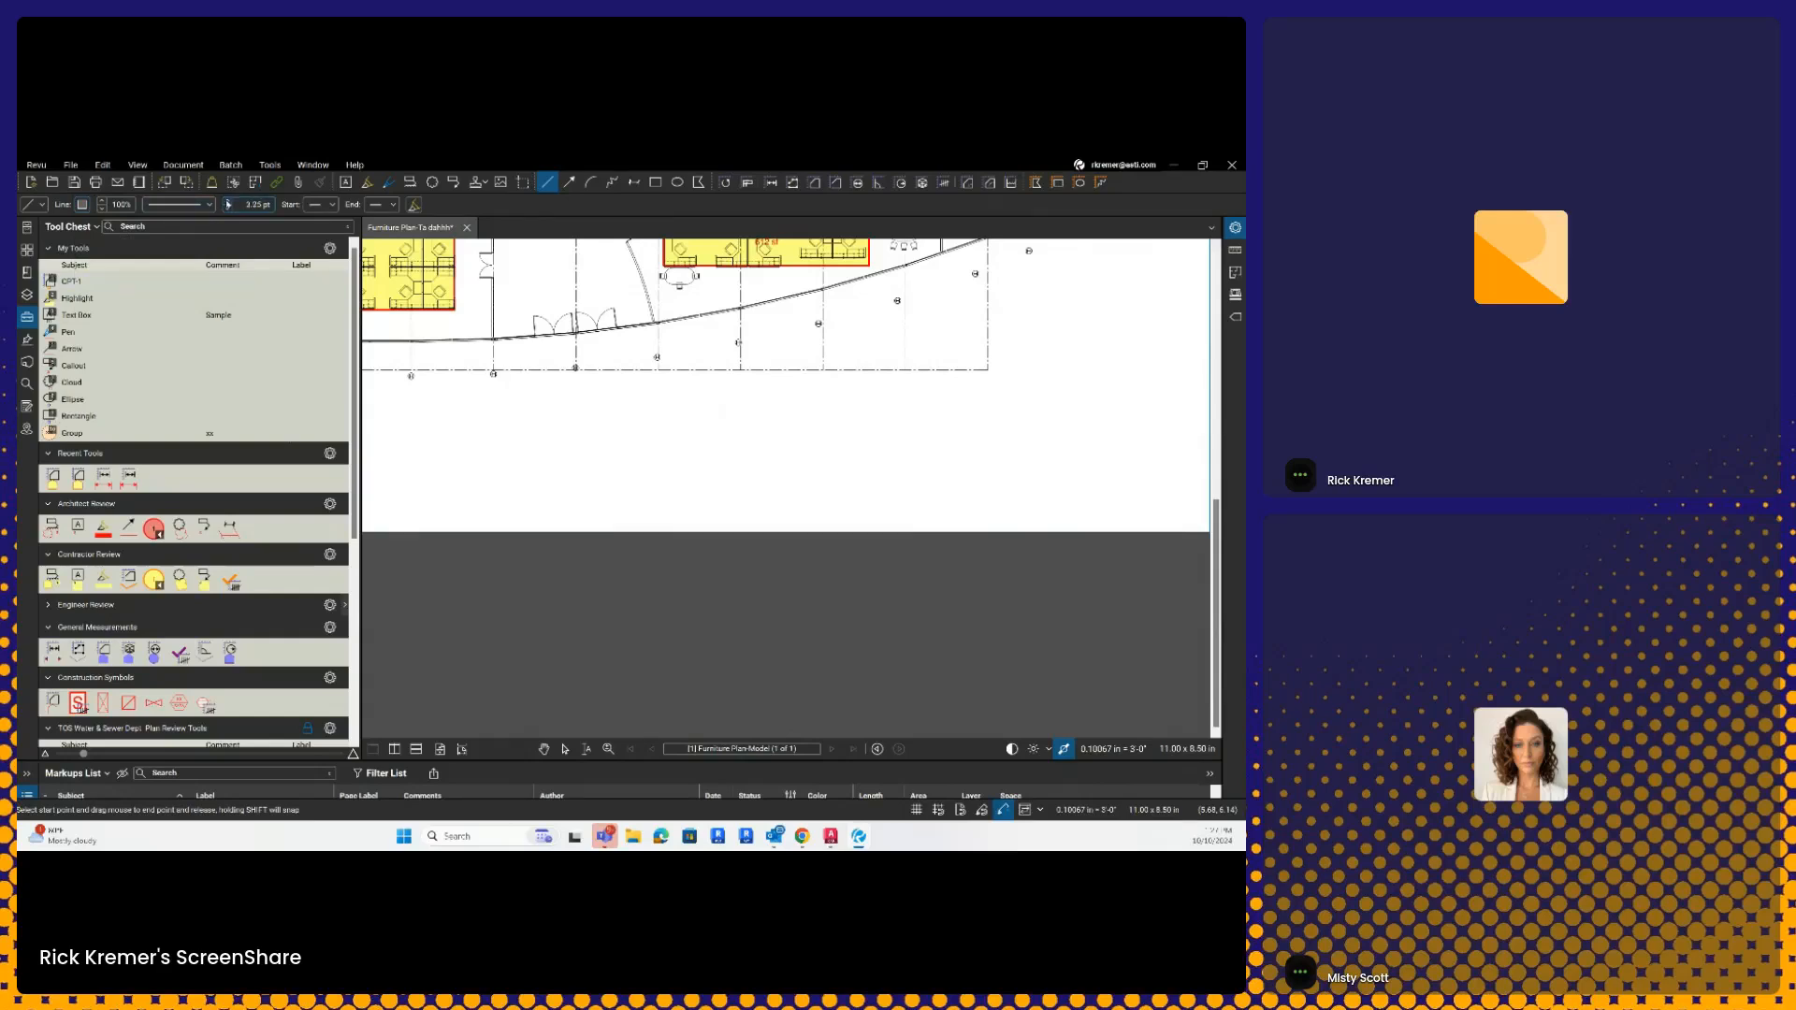
mouse_move(550, 447)
mouse_down()
mouse_move(670, 446)
mouse_move(703, 426)
mouse_up()
key(Escape)
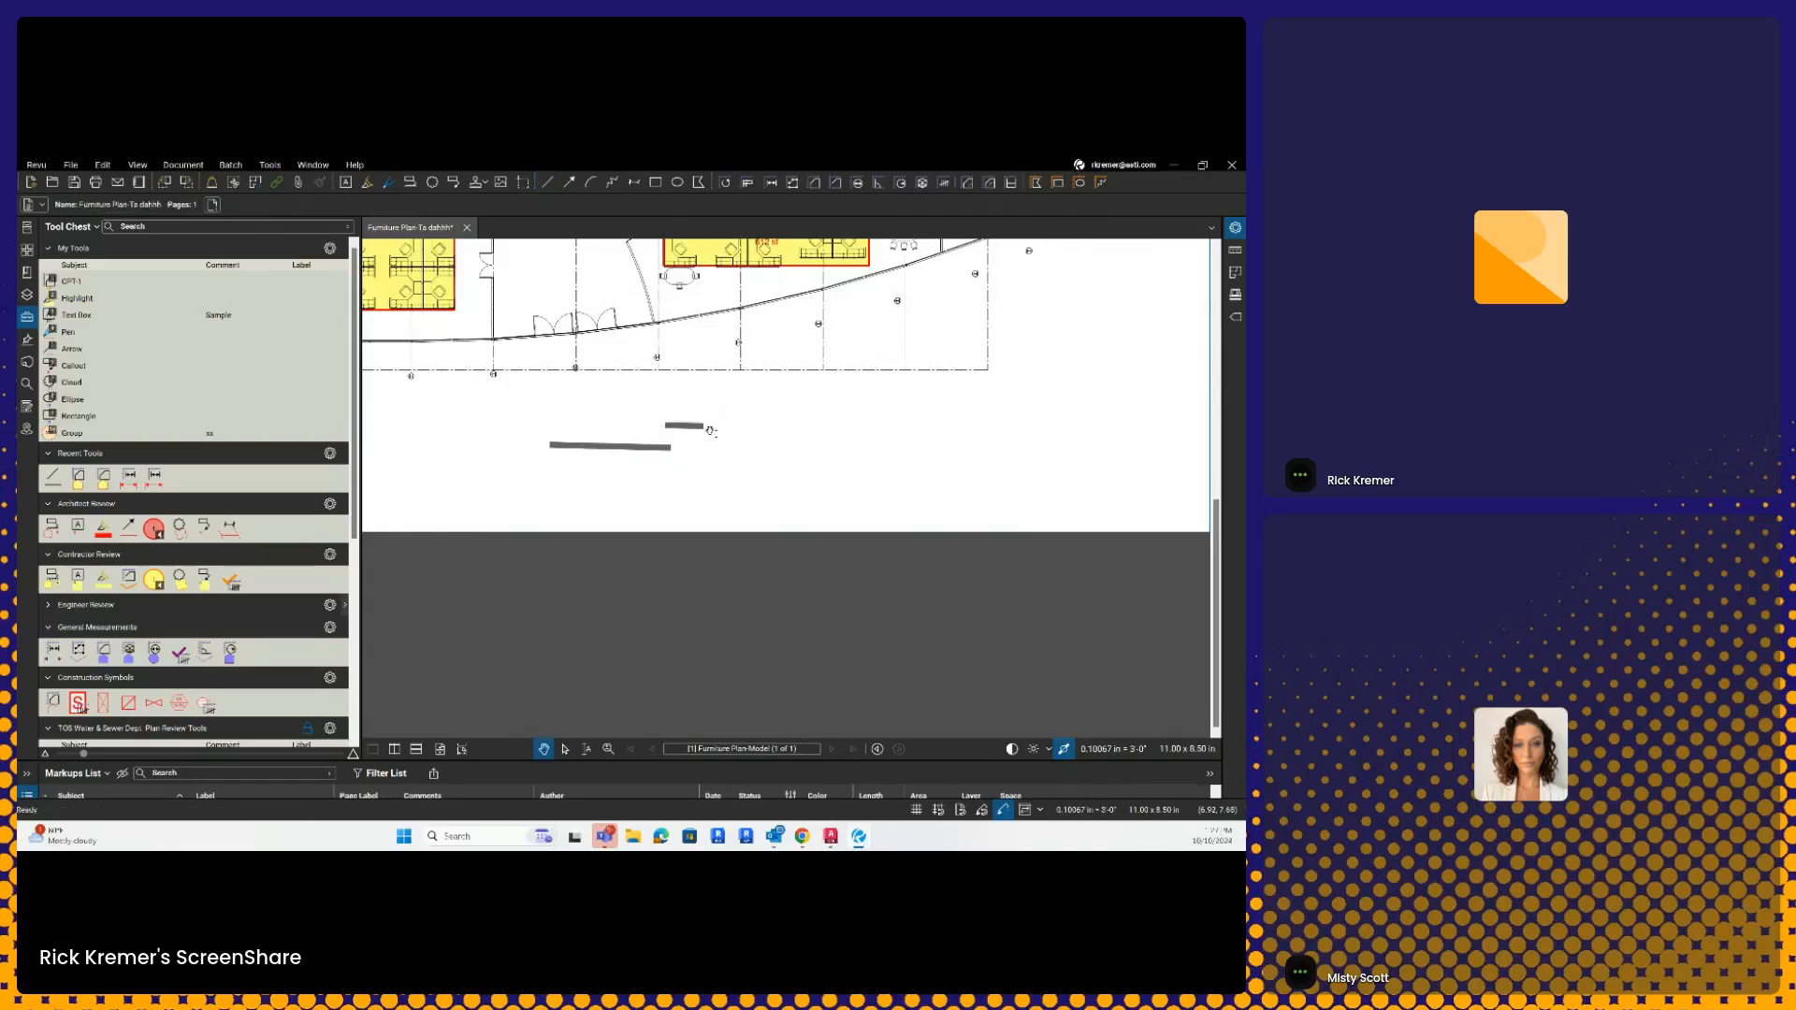
click(1011, 750)
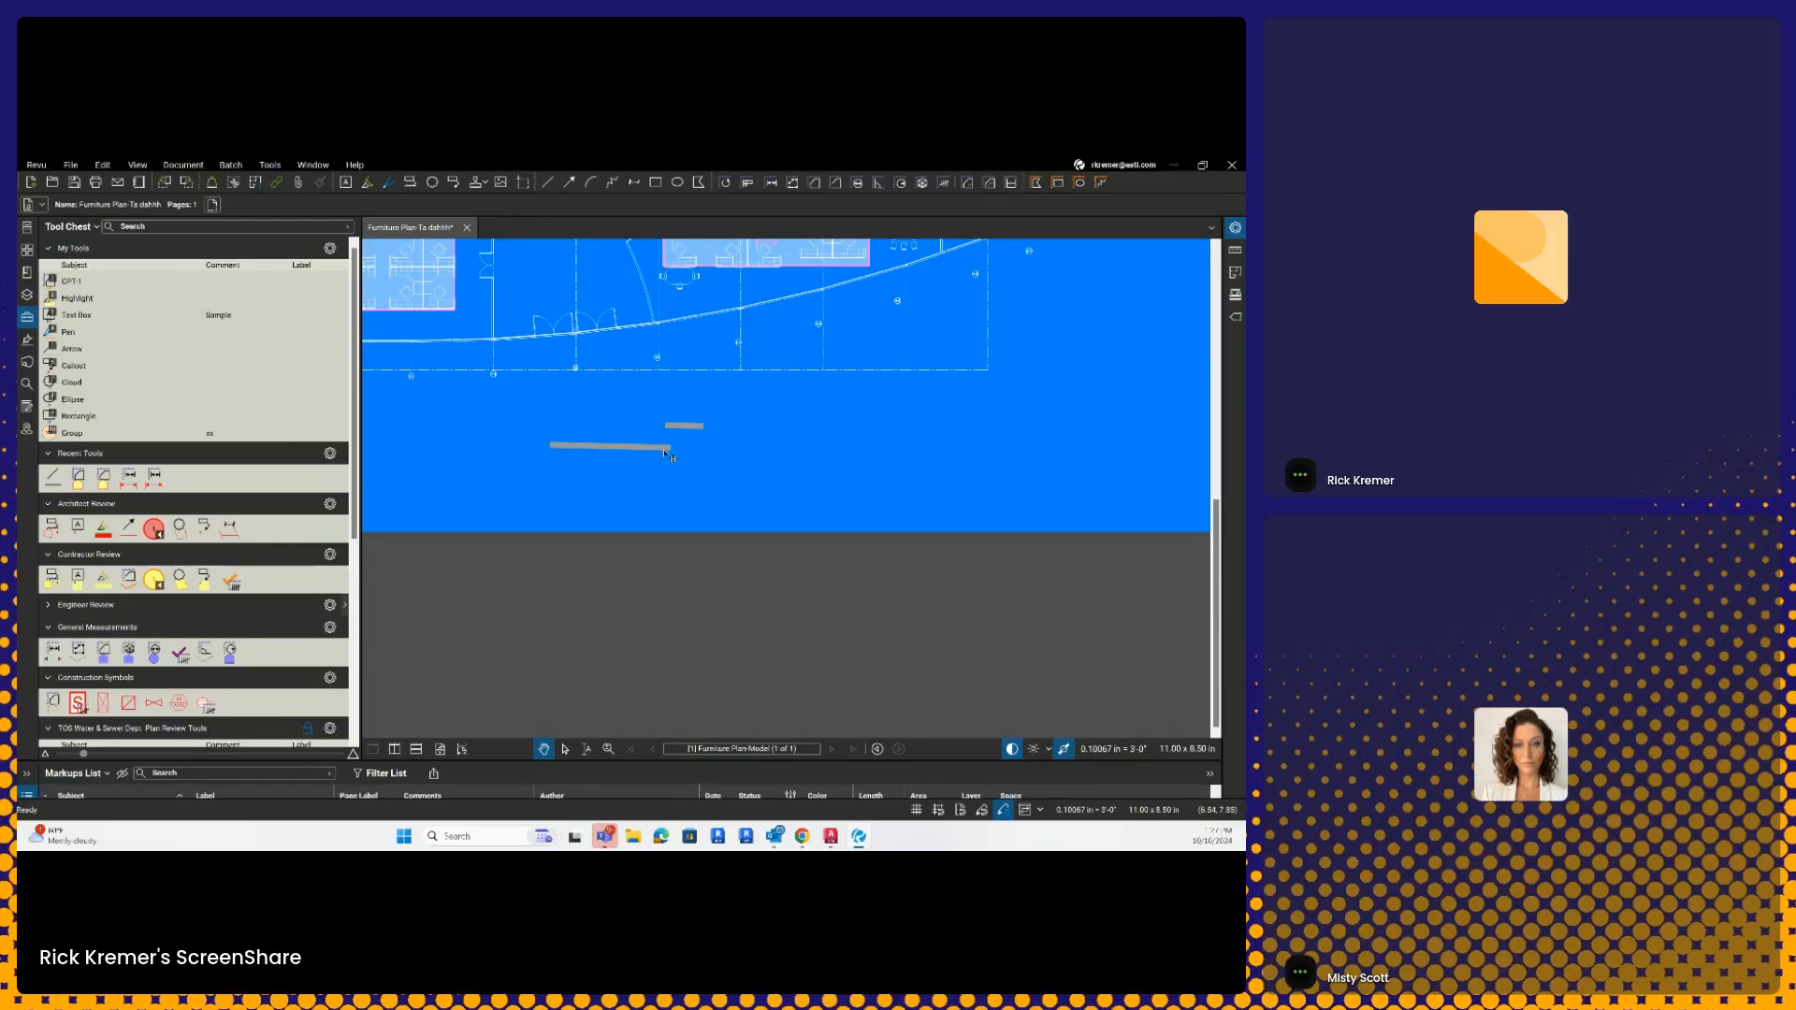
drag(723, 433, 775, 525)
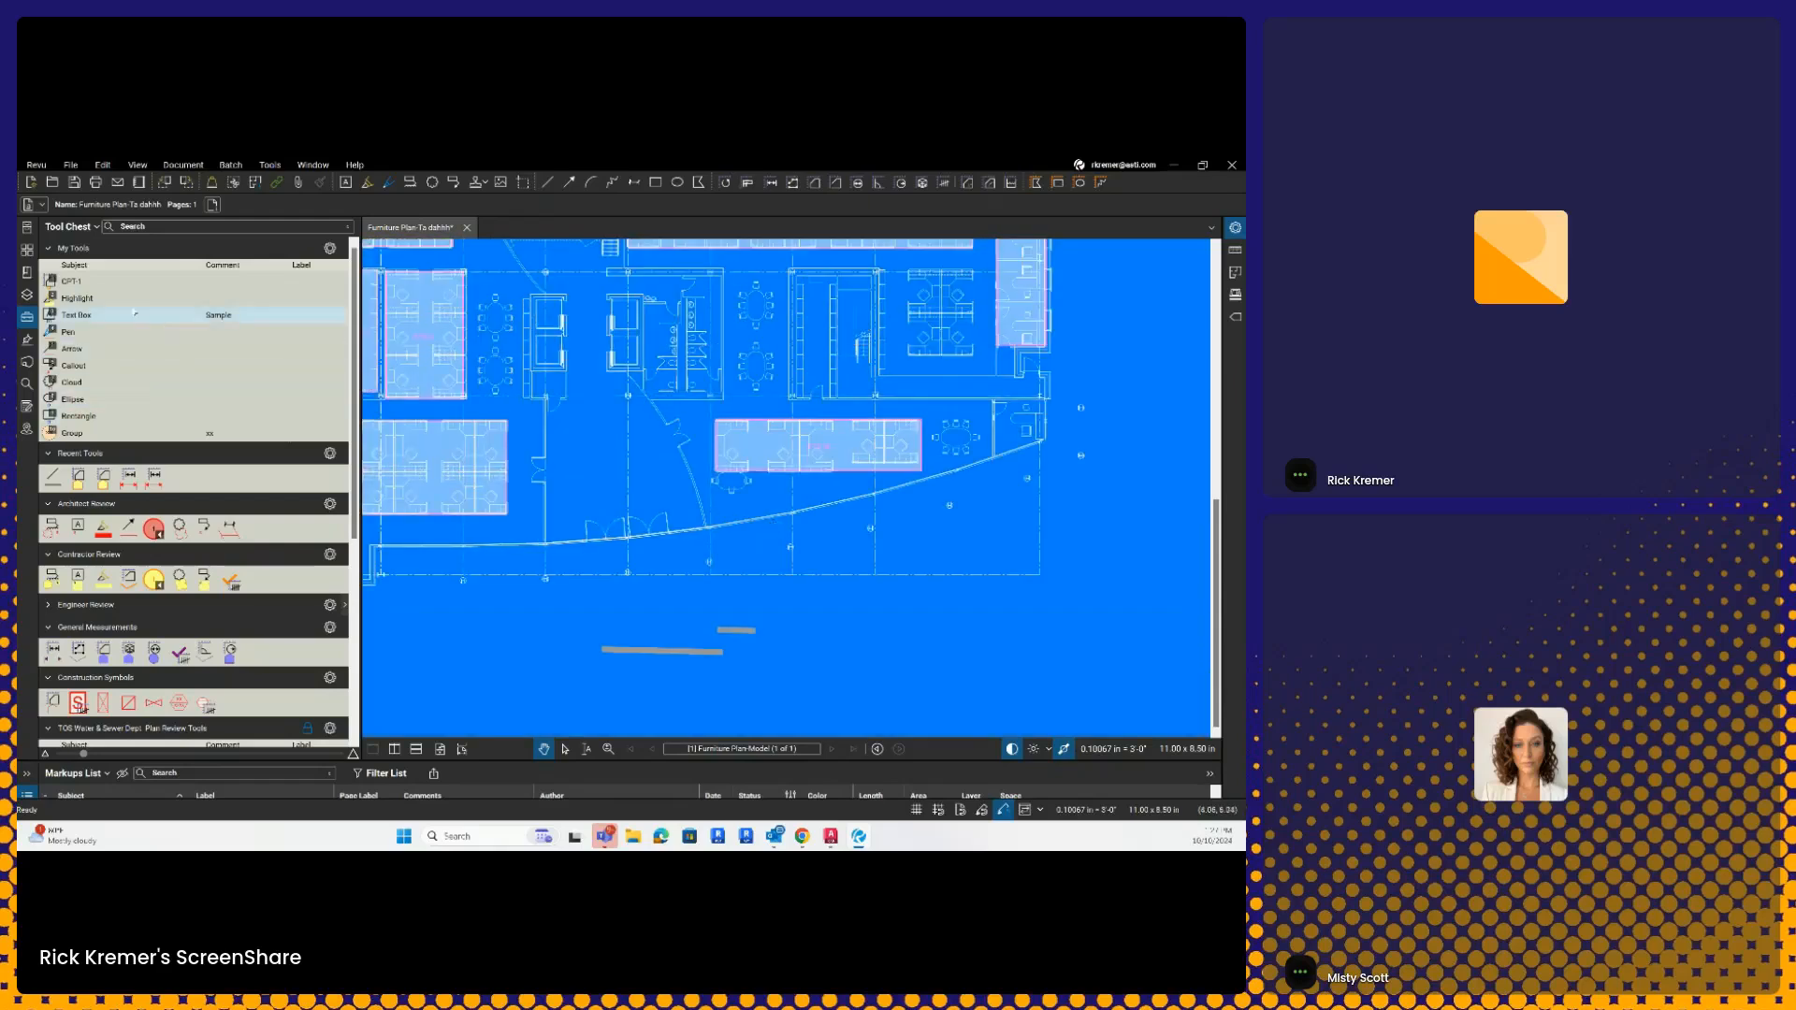
- Show the Contractor Review tools in detail view and put the Contractor cloud tool at the top of My Tools
click(109, 280)
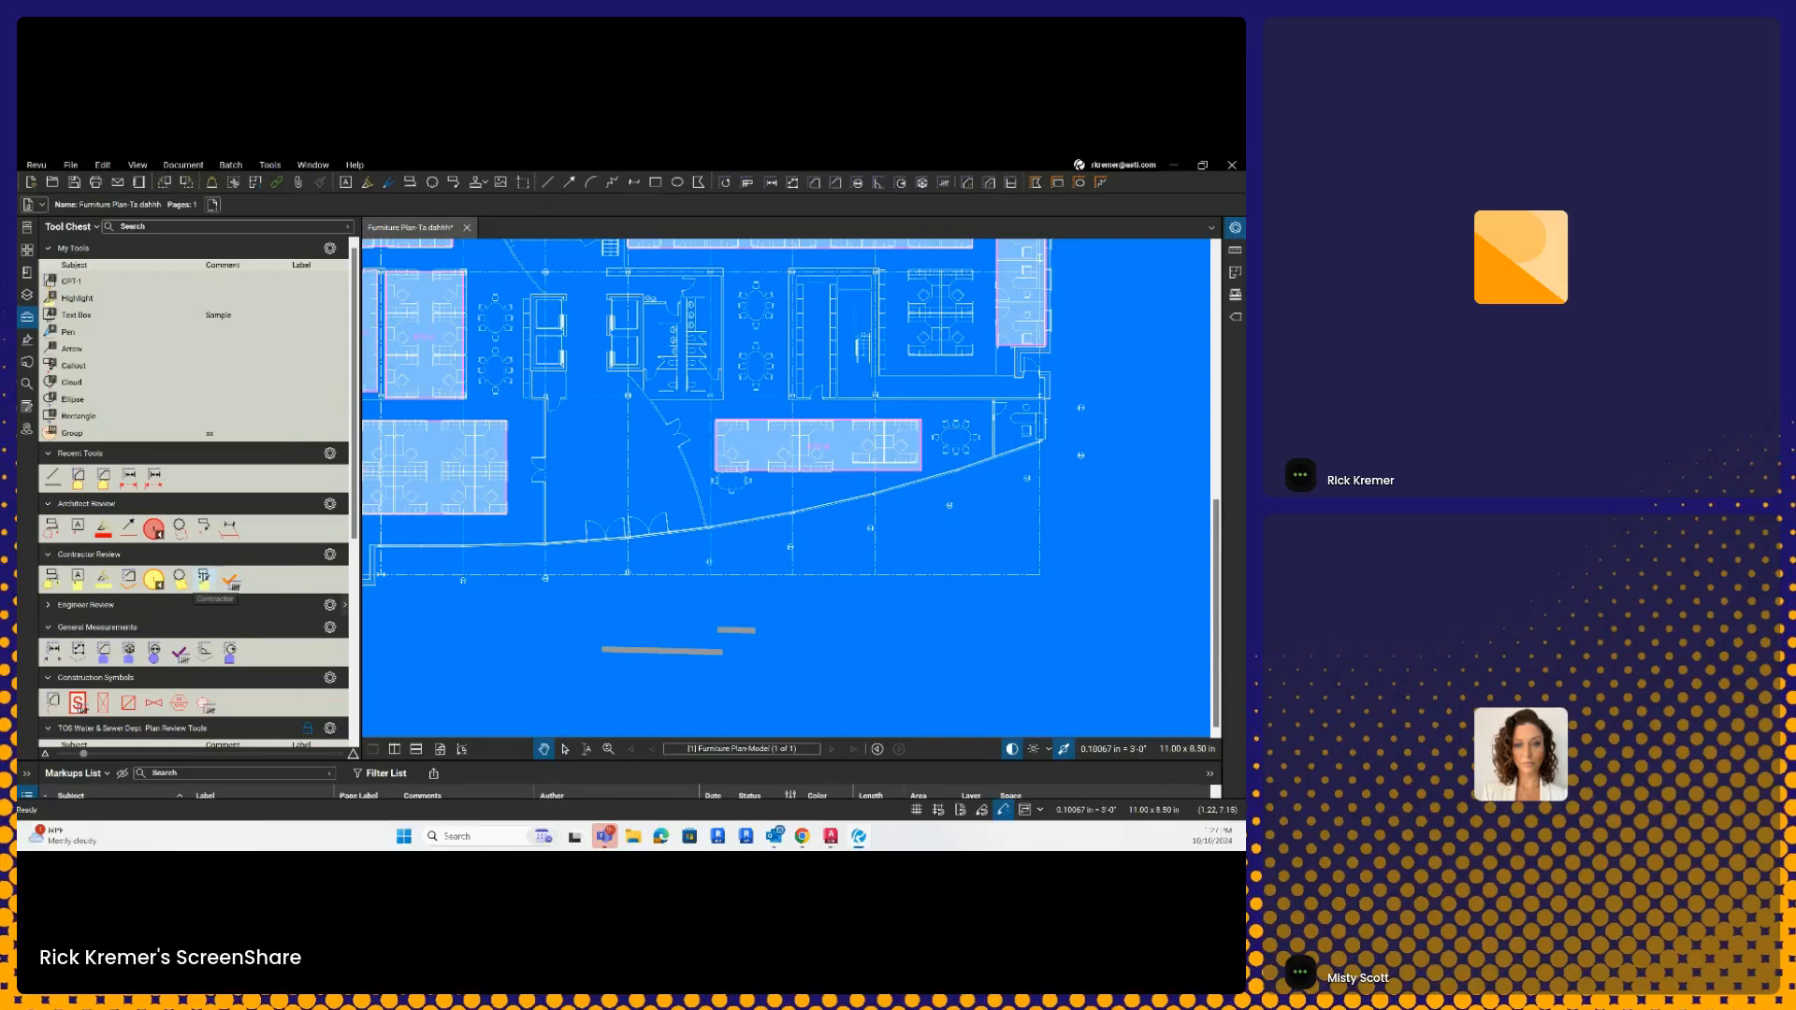
click(329, 553)
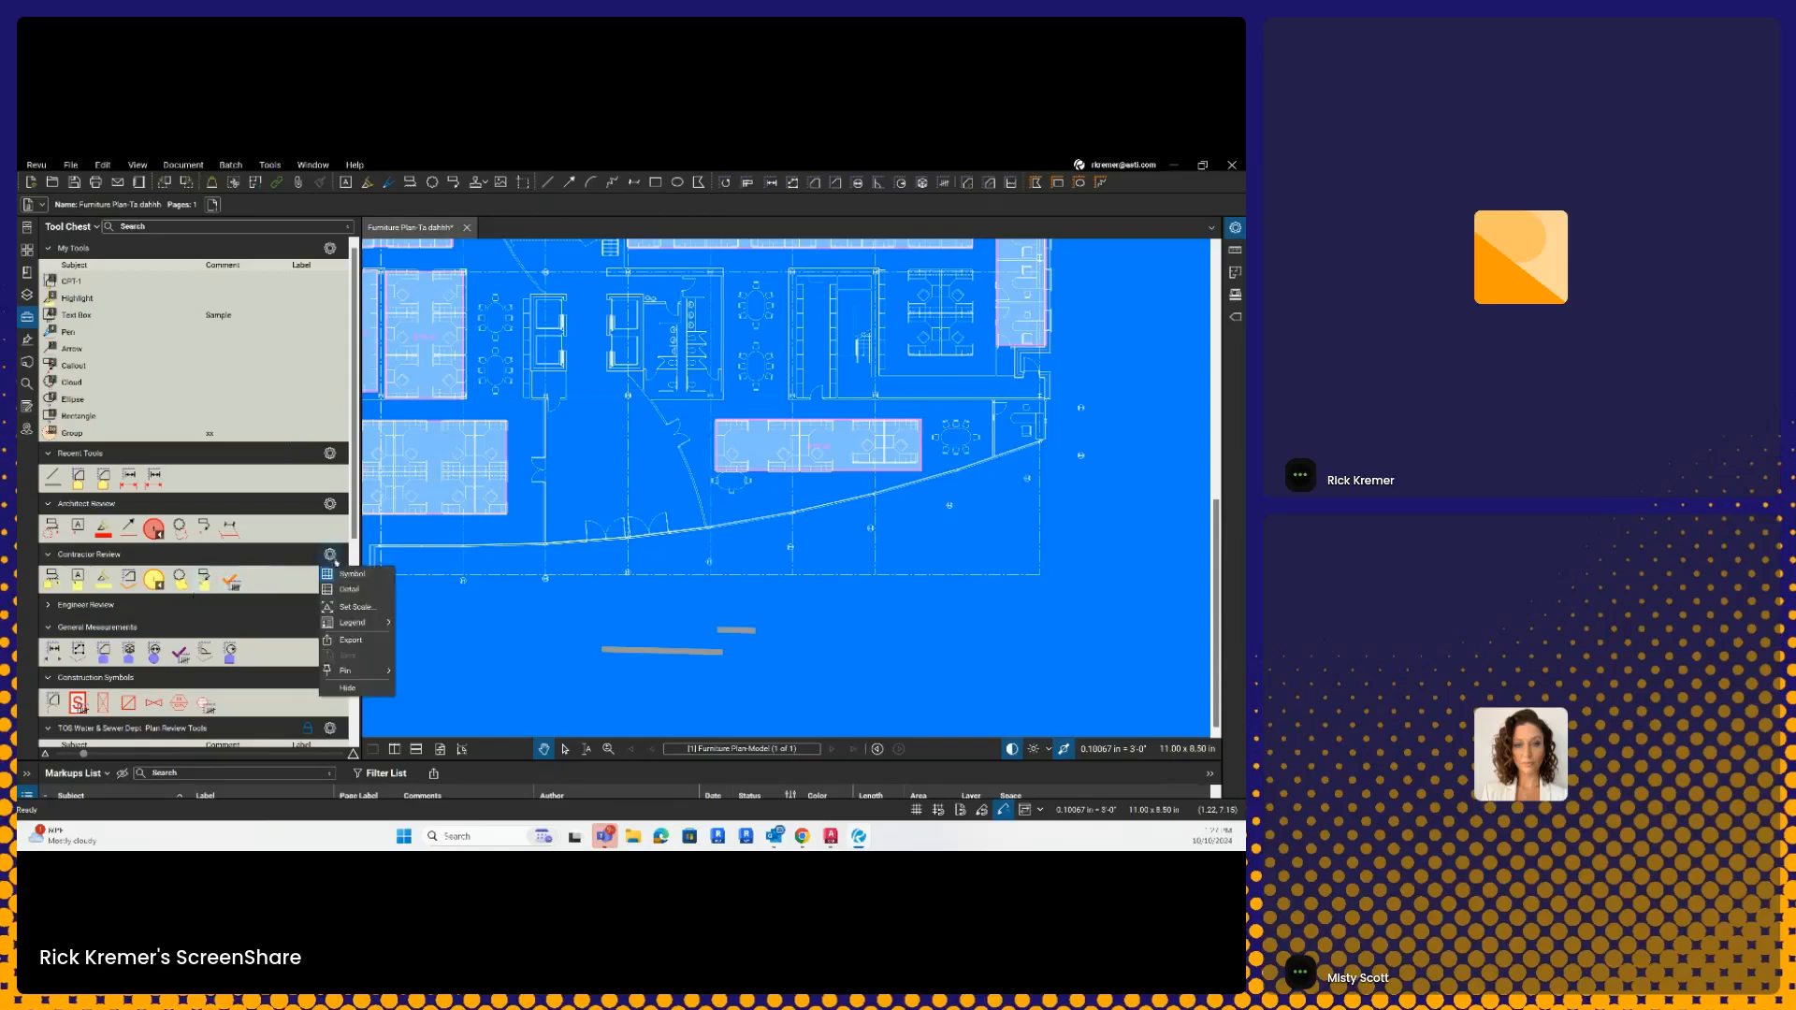
click(348, 588)
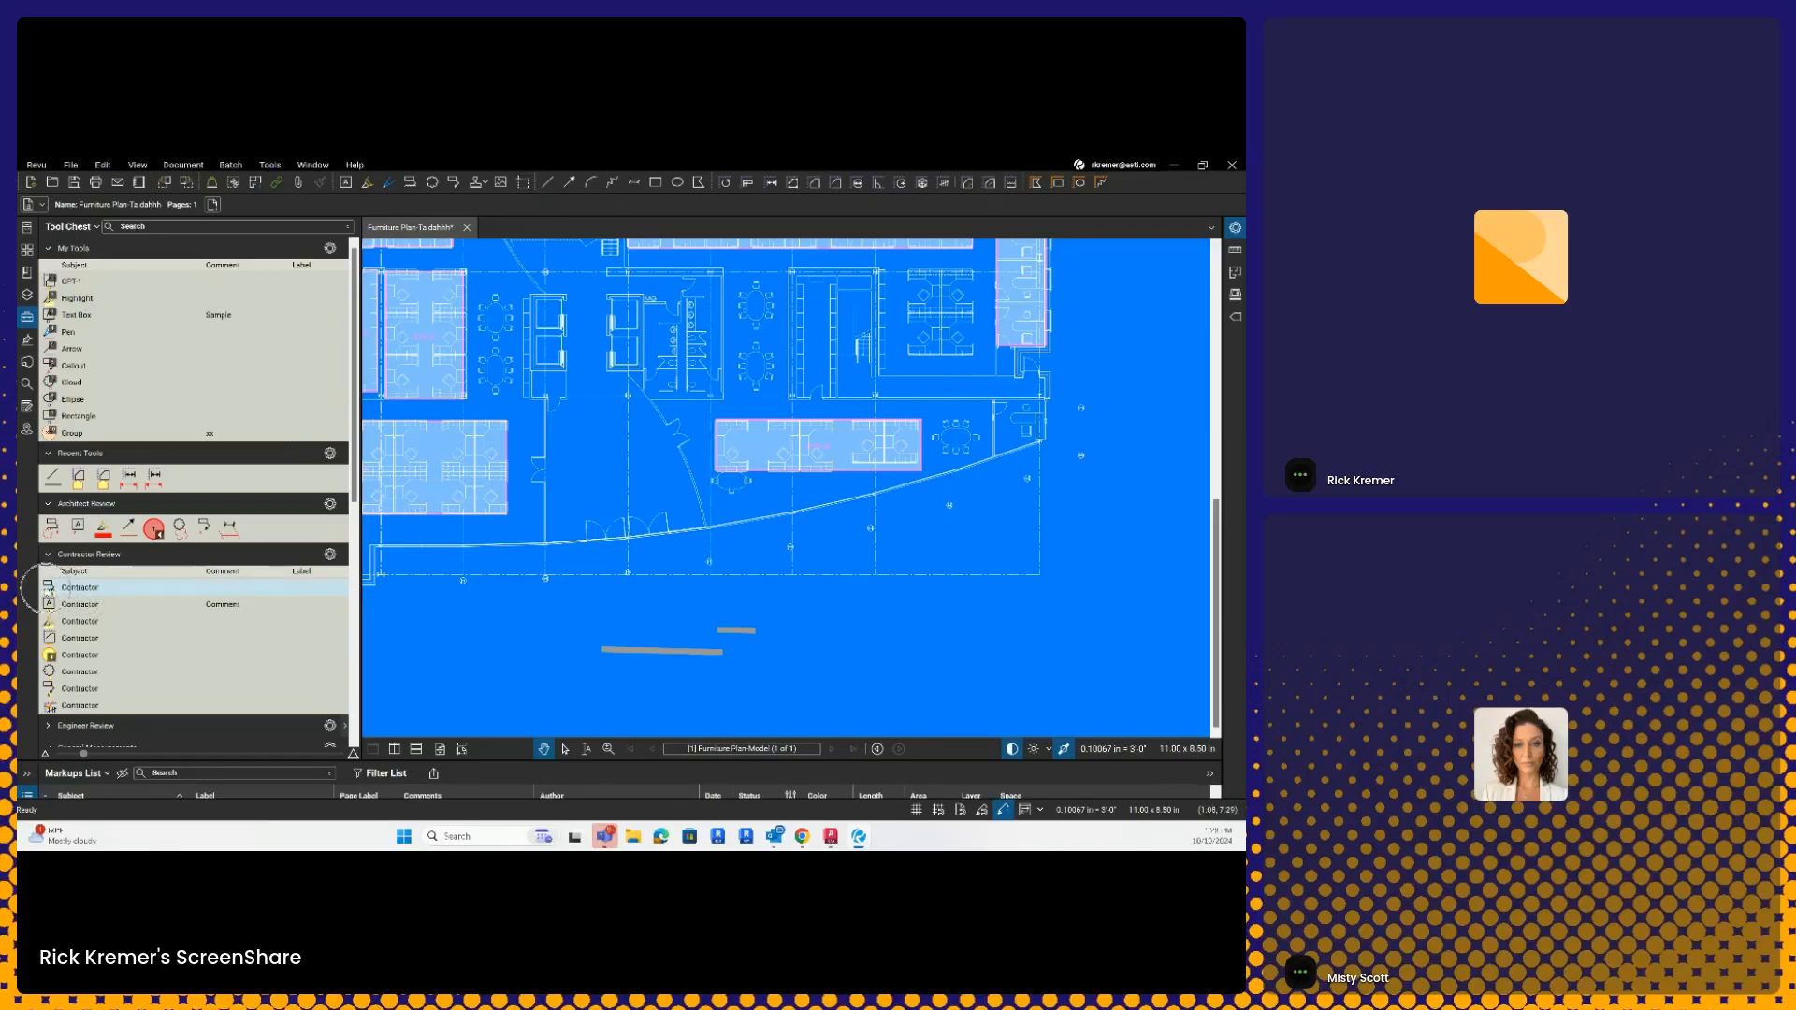
drag(79, 587, 82, 282)
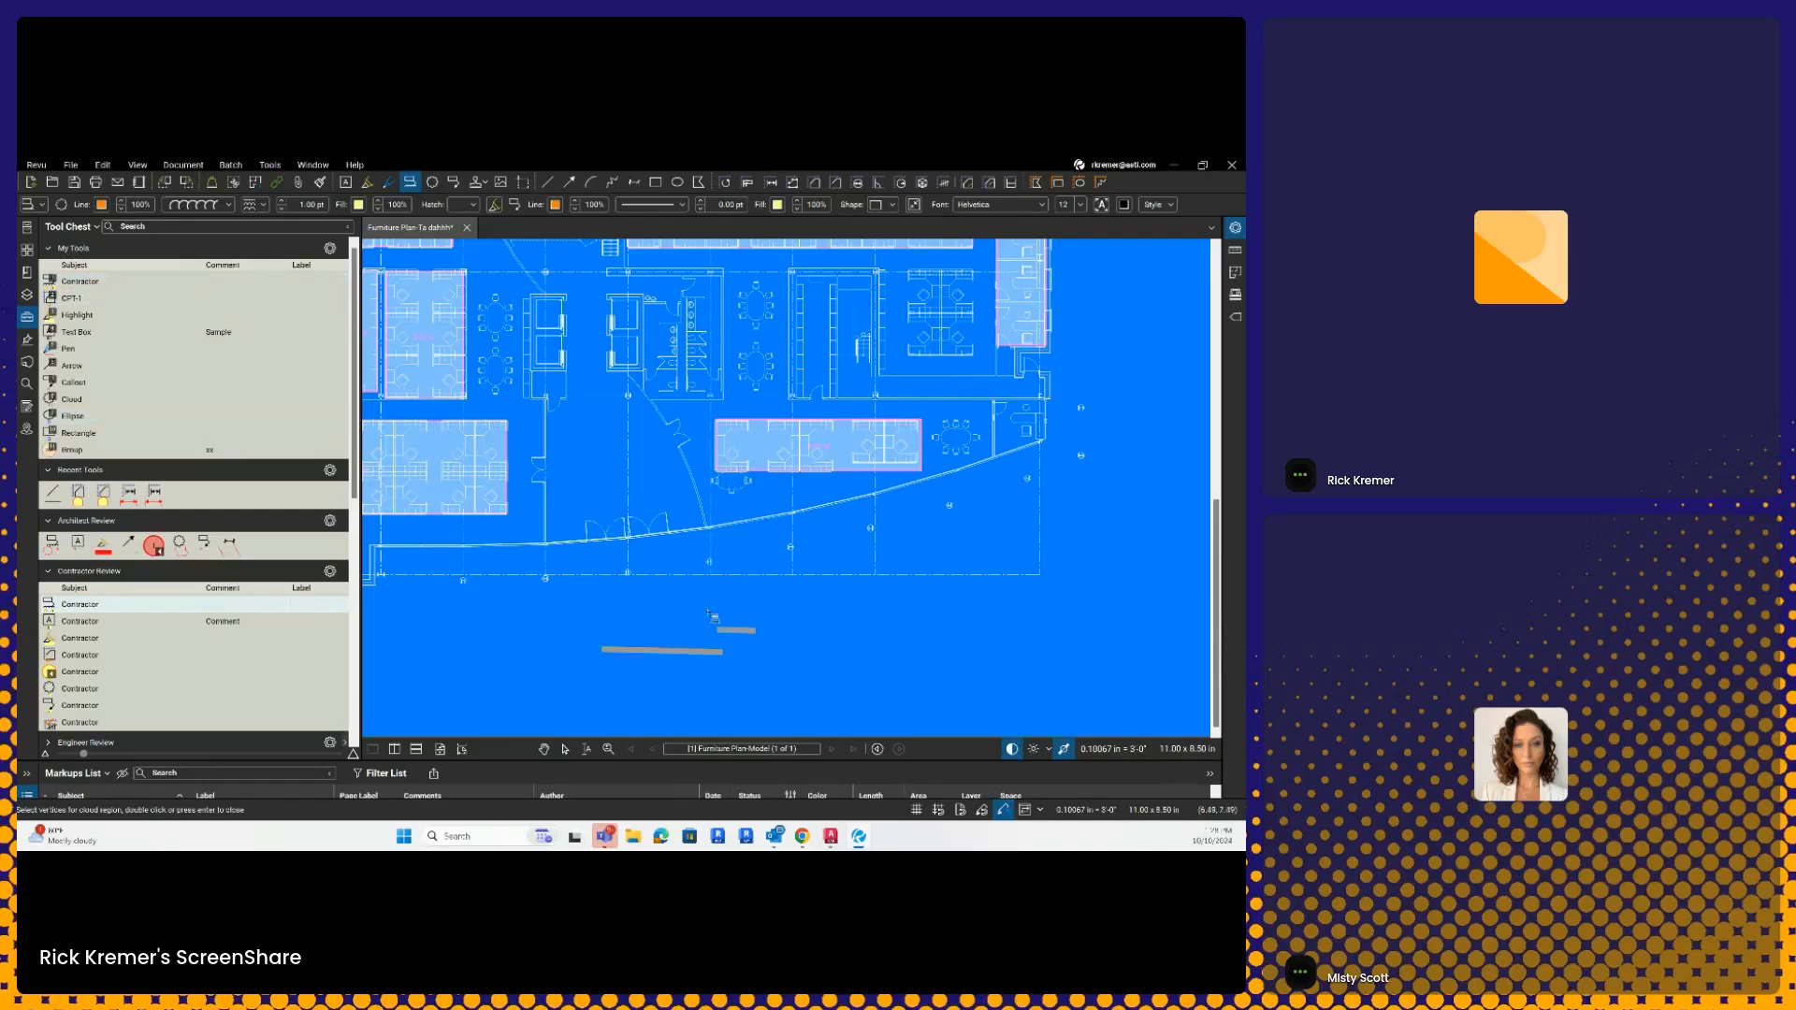
key(Escape)
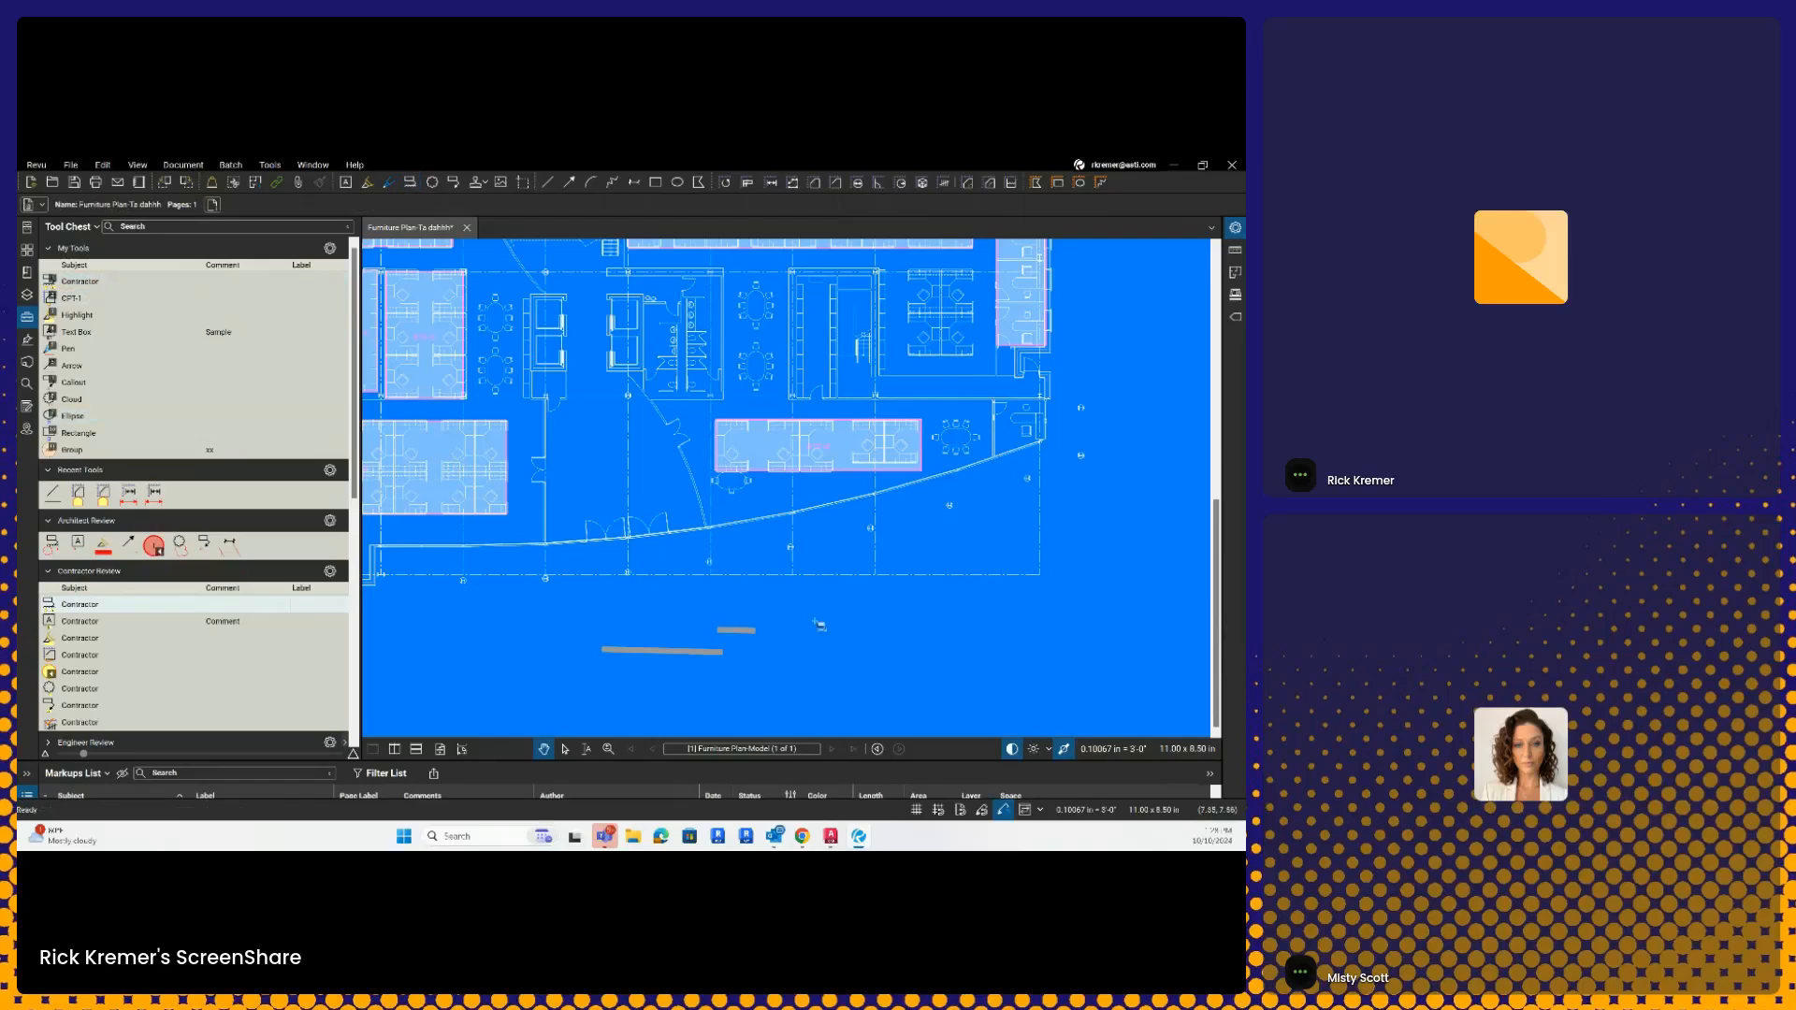
key(1)
drag(777, 504, 807, 527)
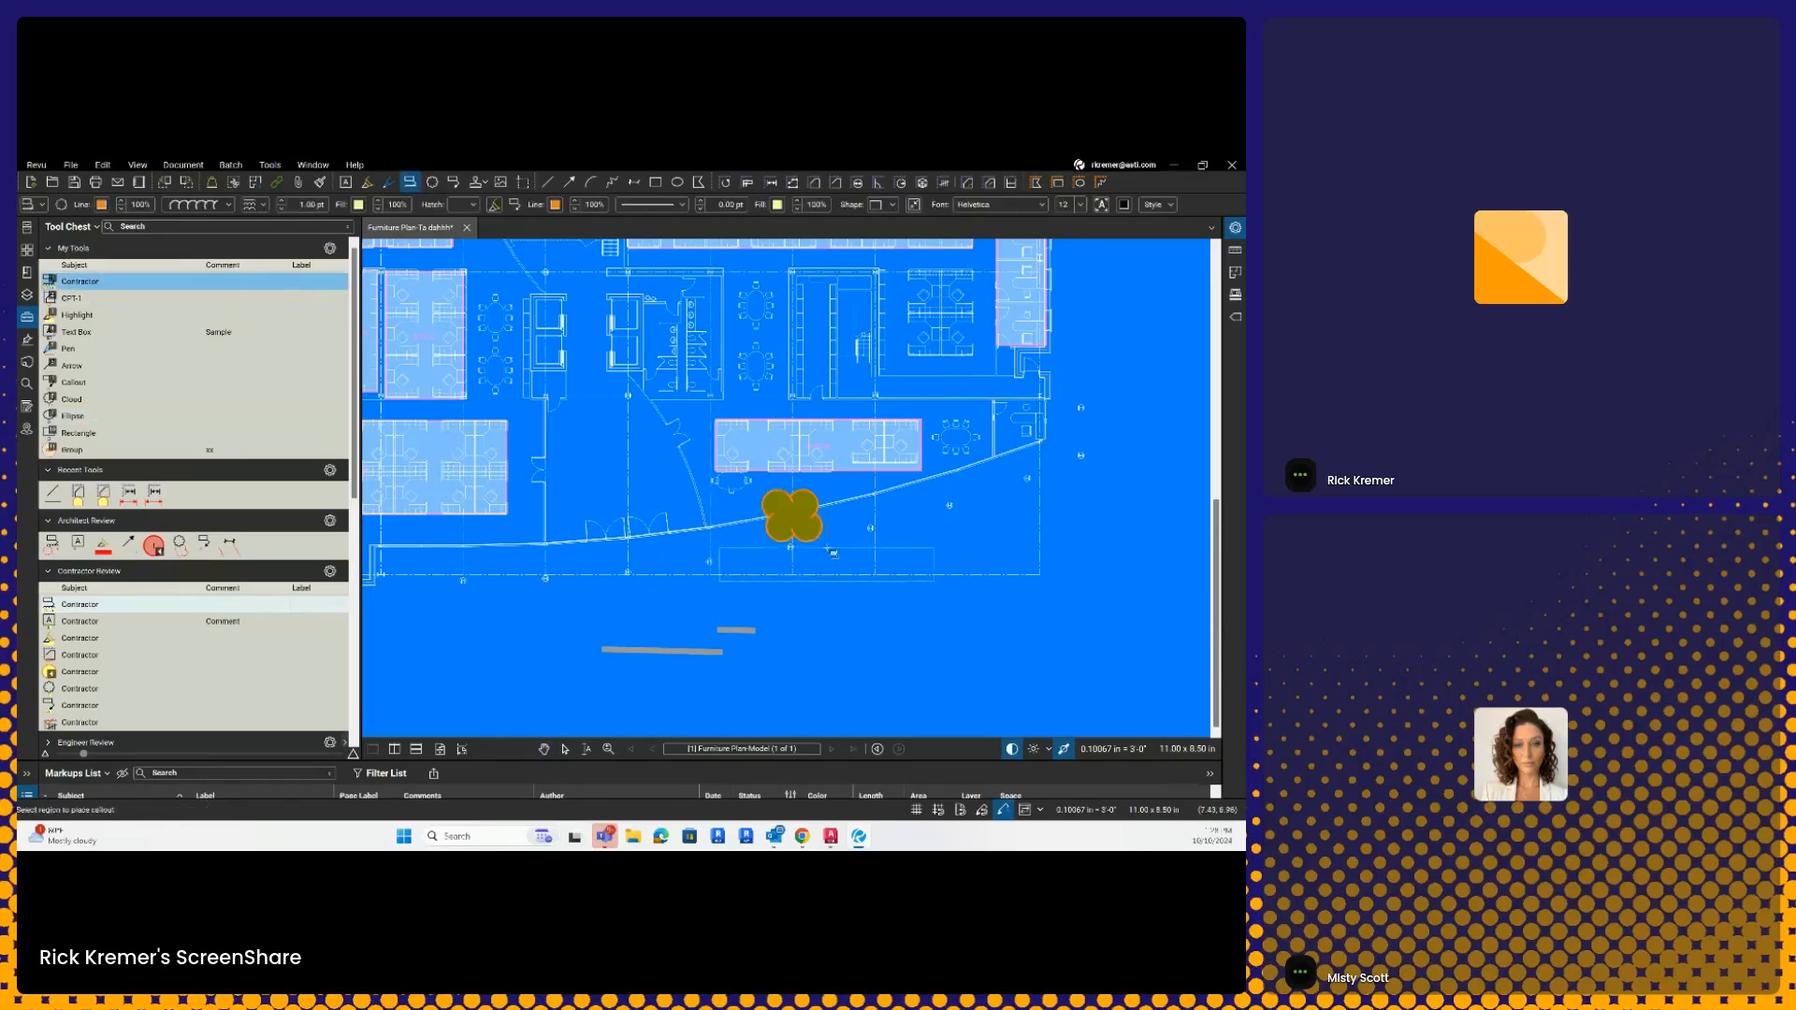
click(927, 635)
text(xx324324332)
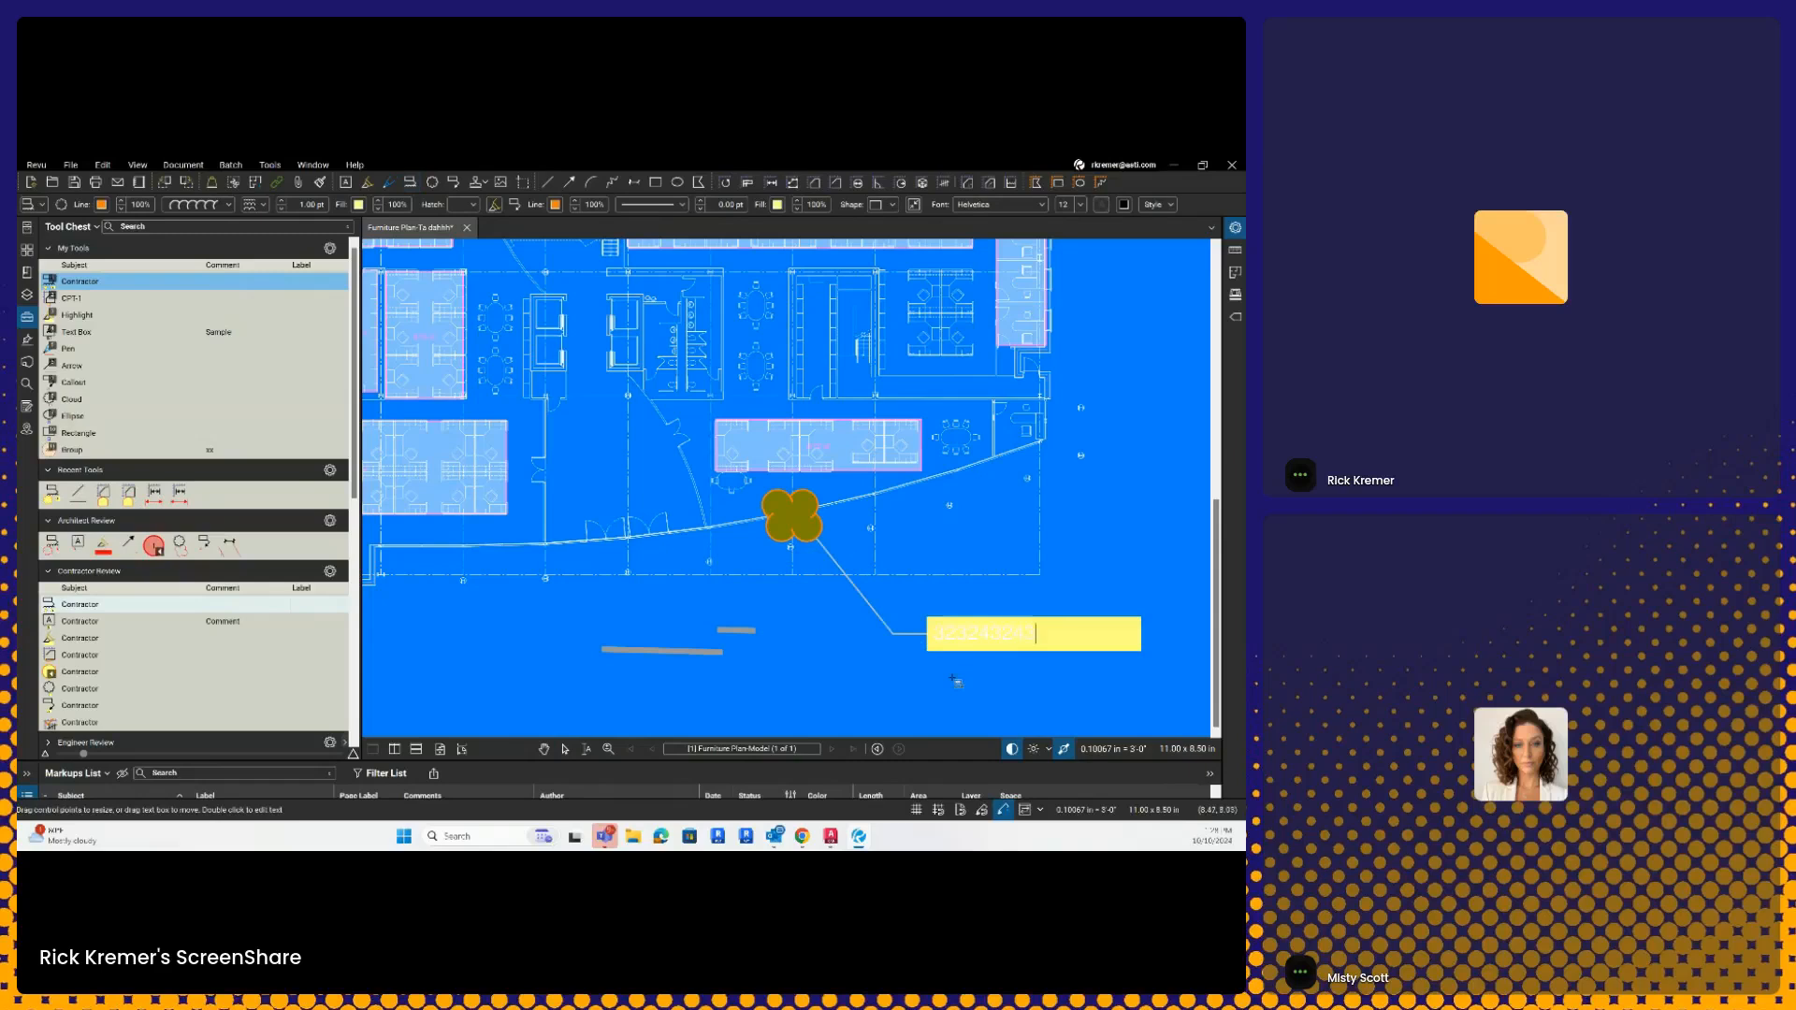
click(961, 677)
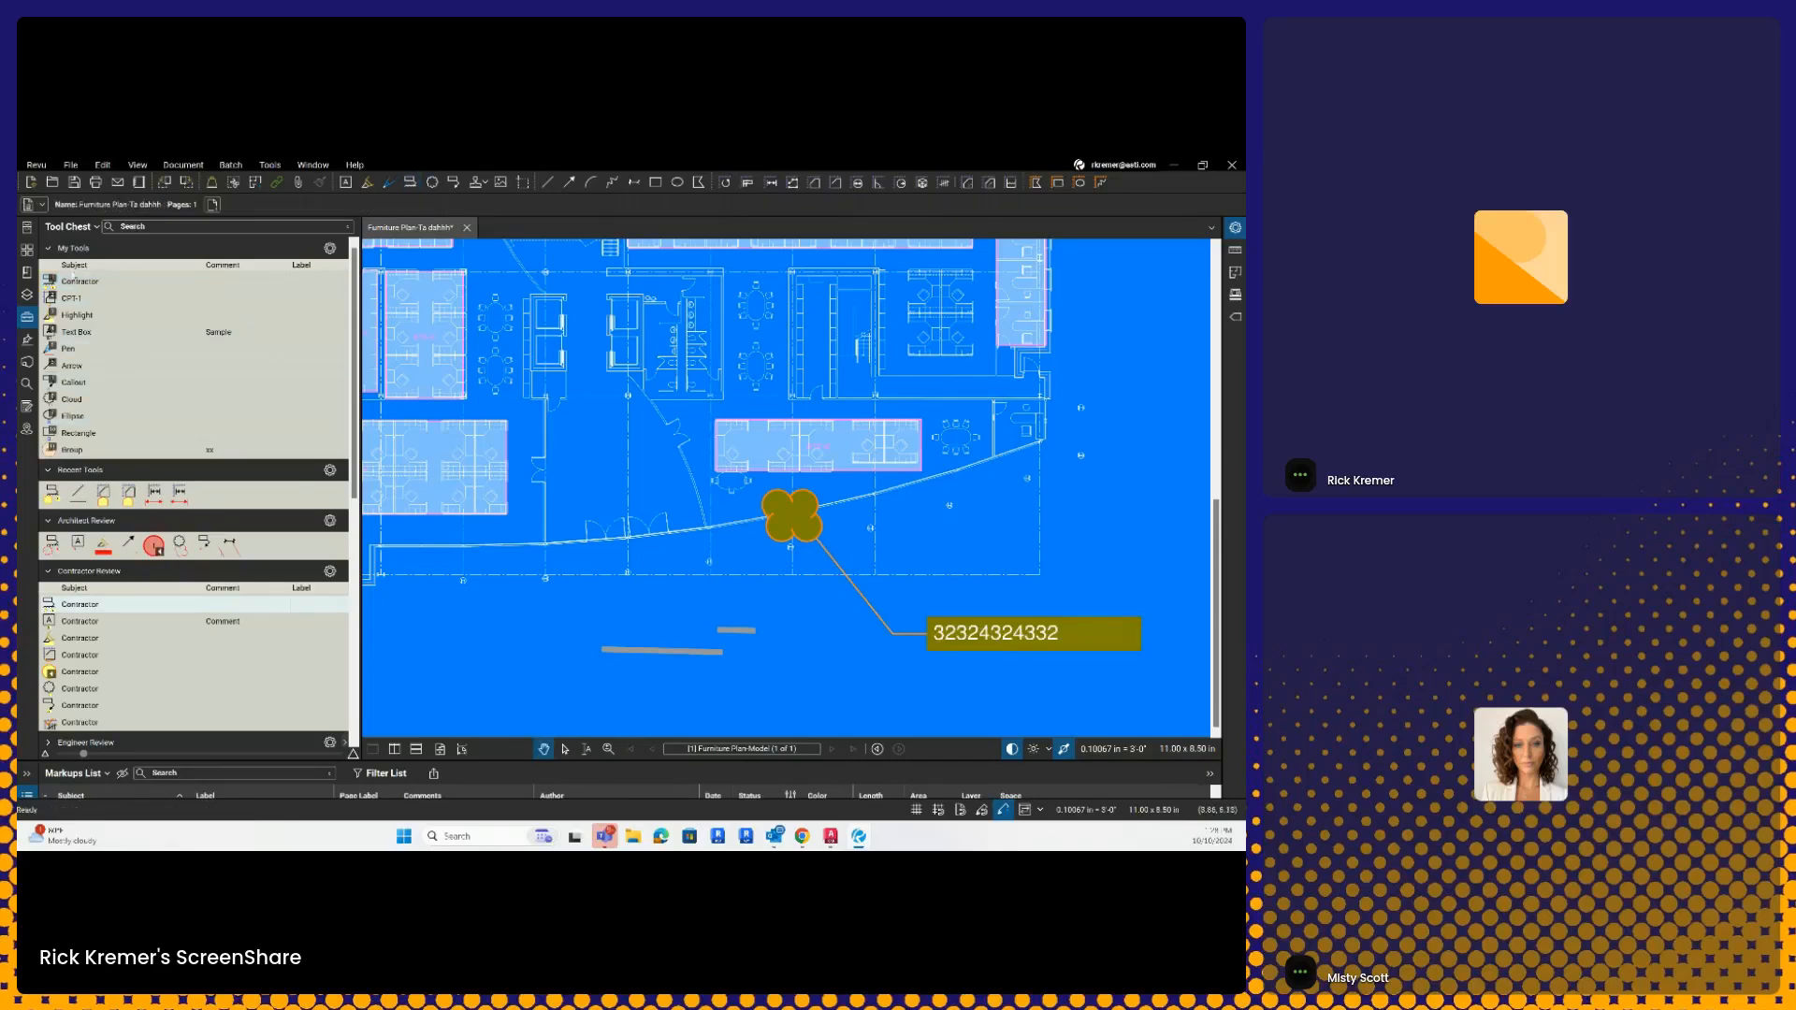
- Add the Contractor count tool to My Tools as a second Contractor entry
click(79, 279)
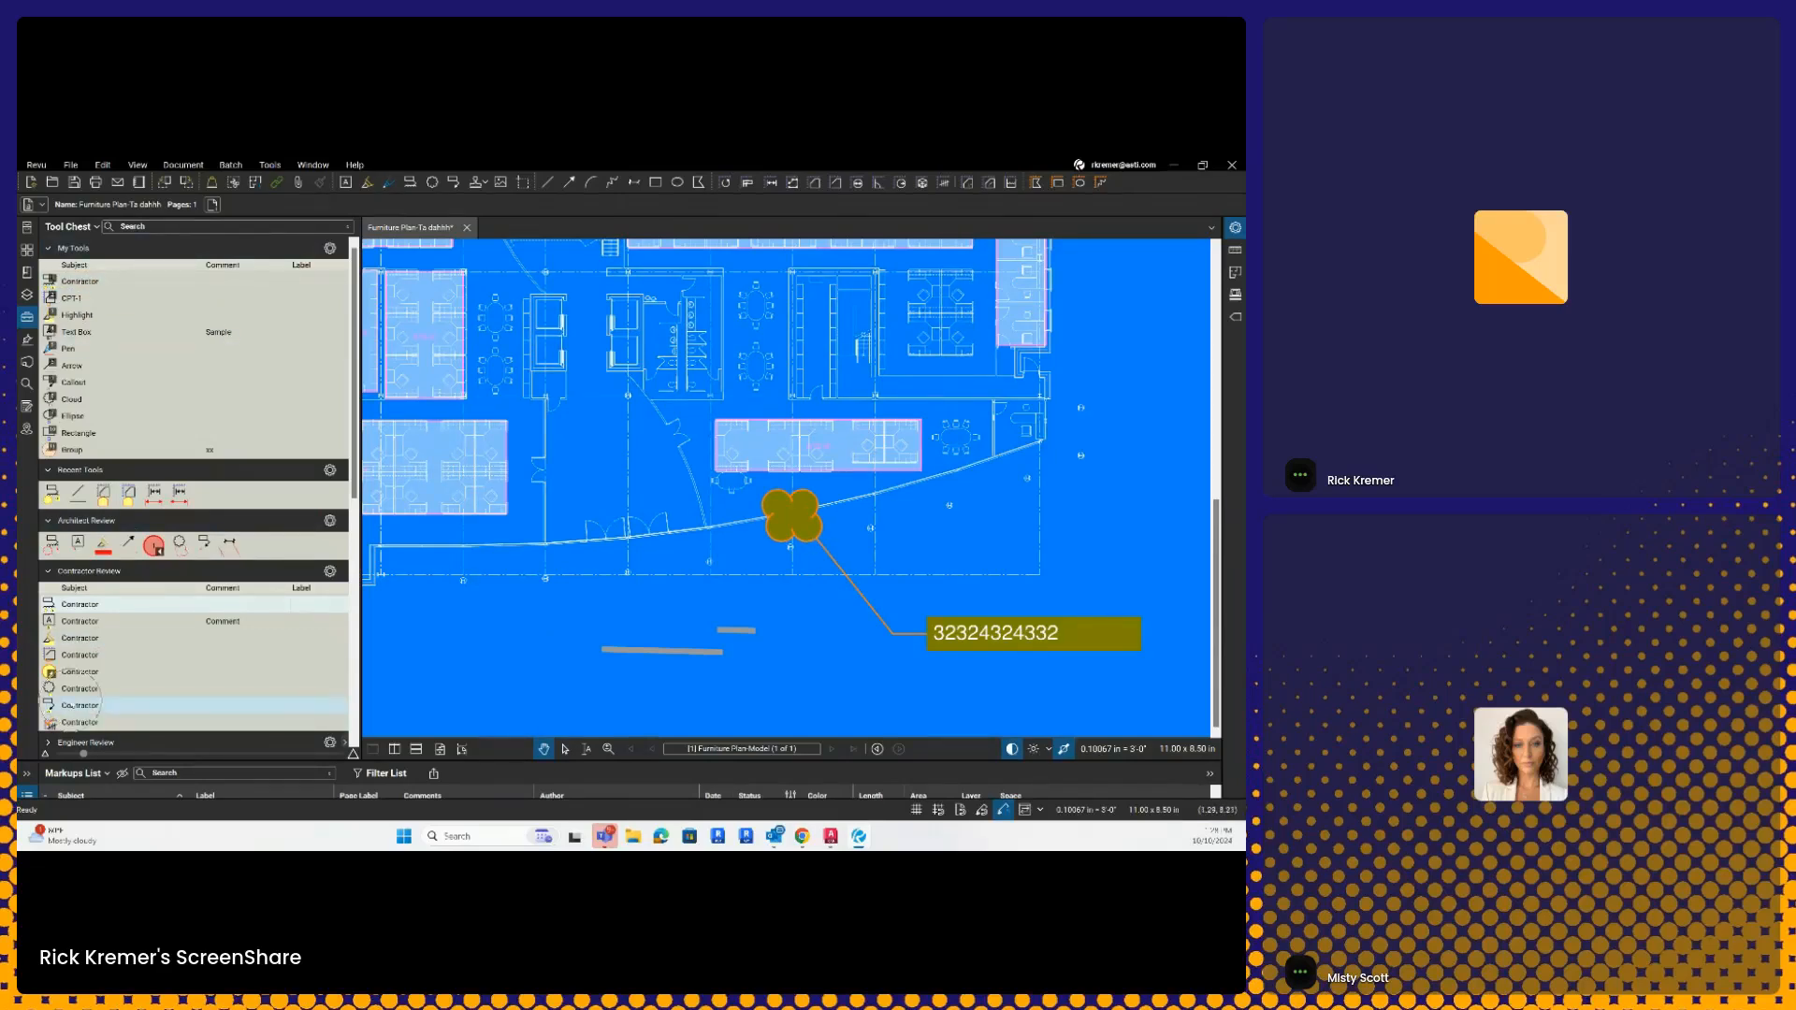
key(ctrl)
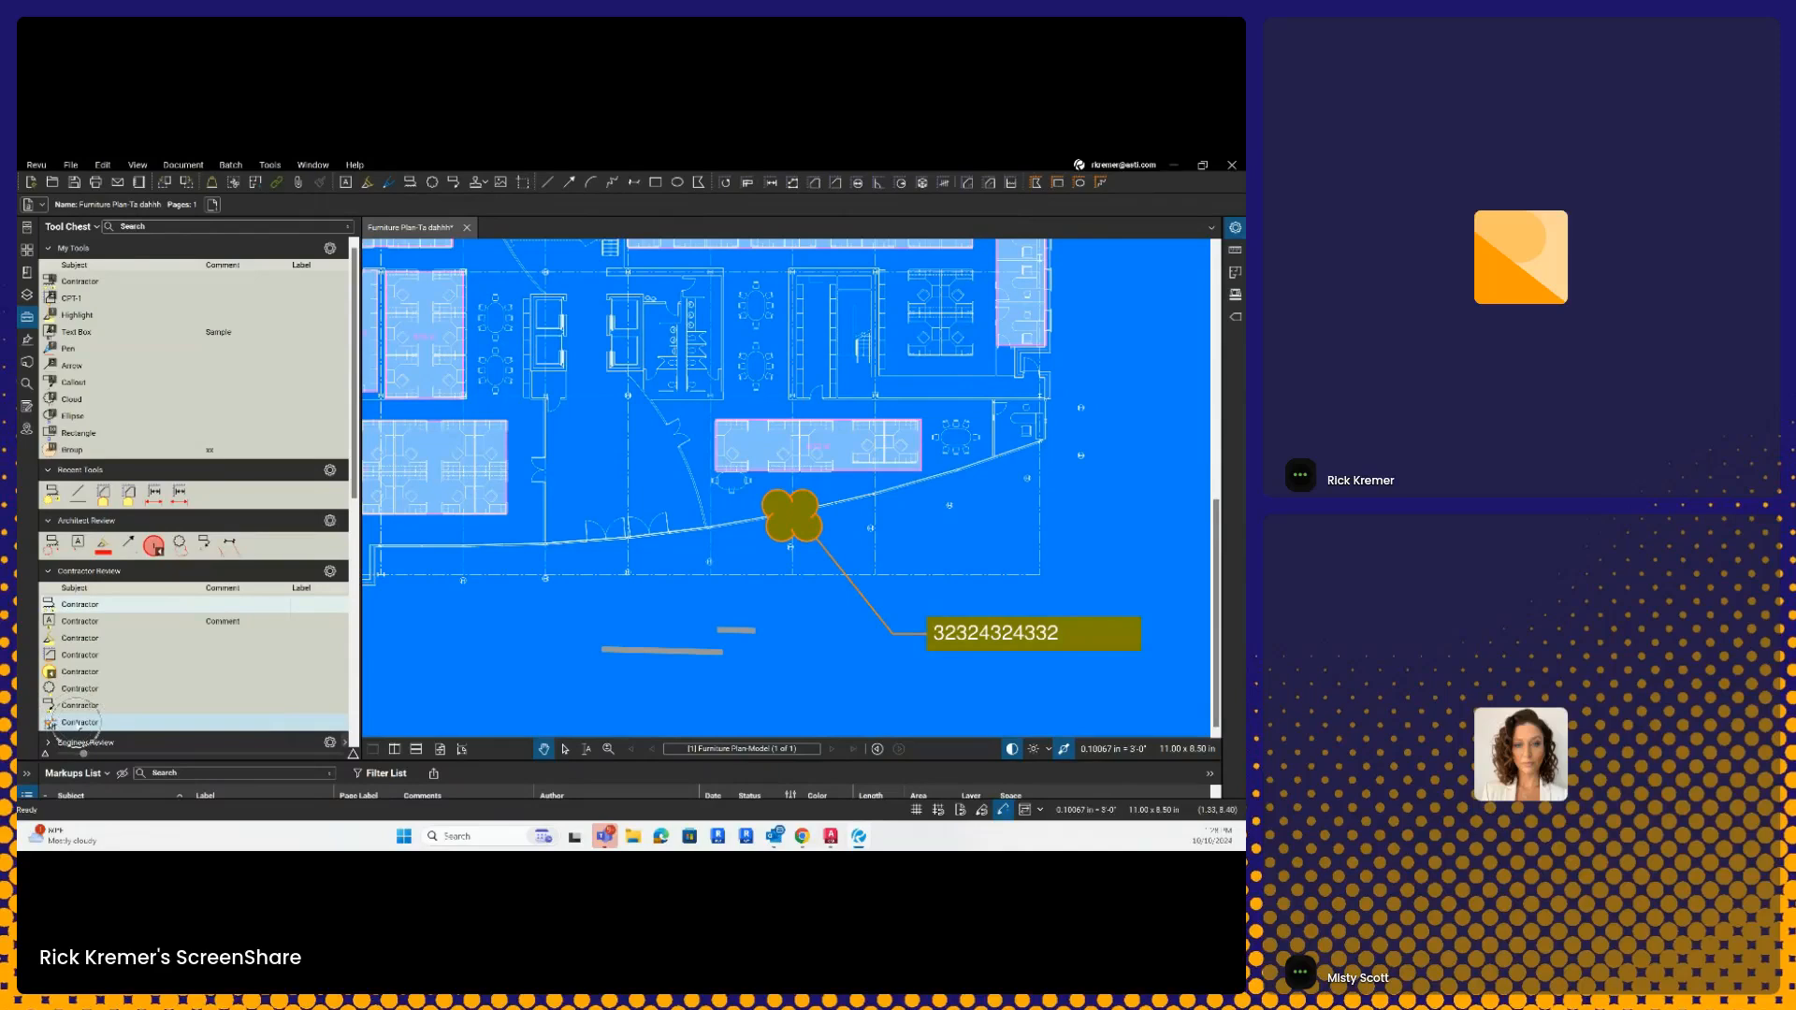
drag(76, 726, 107, 281)
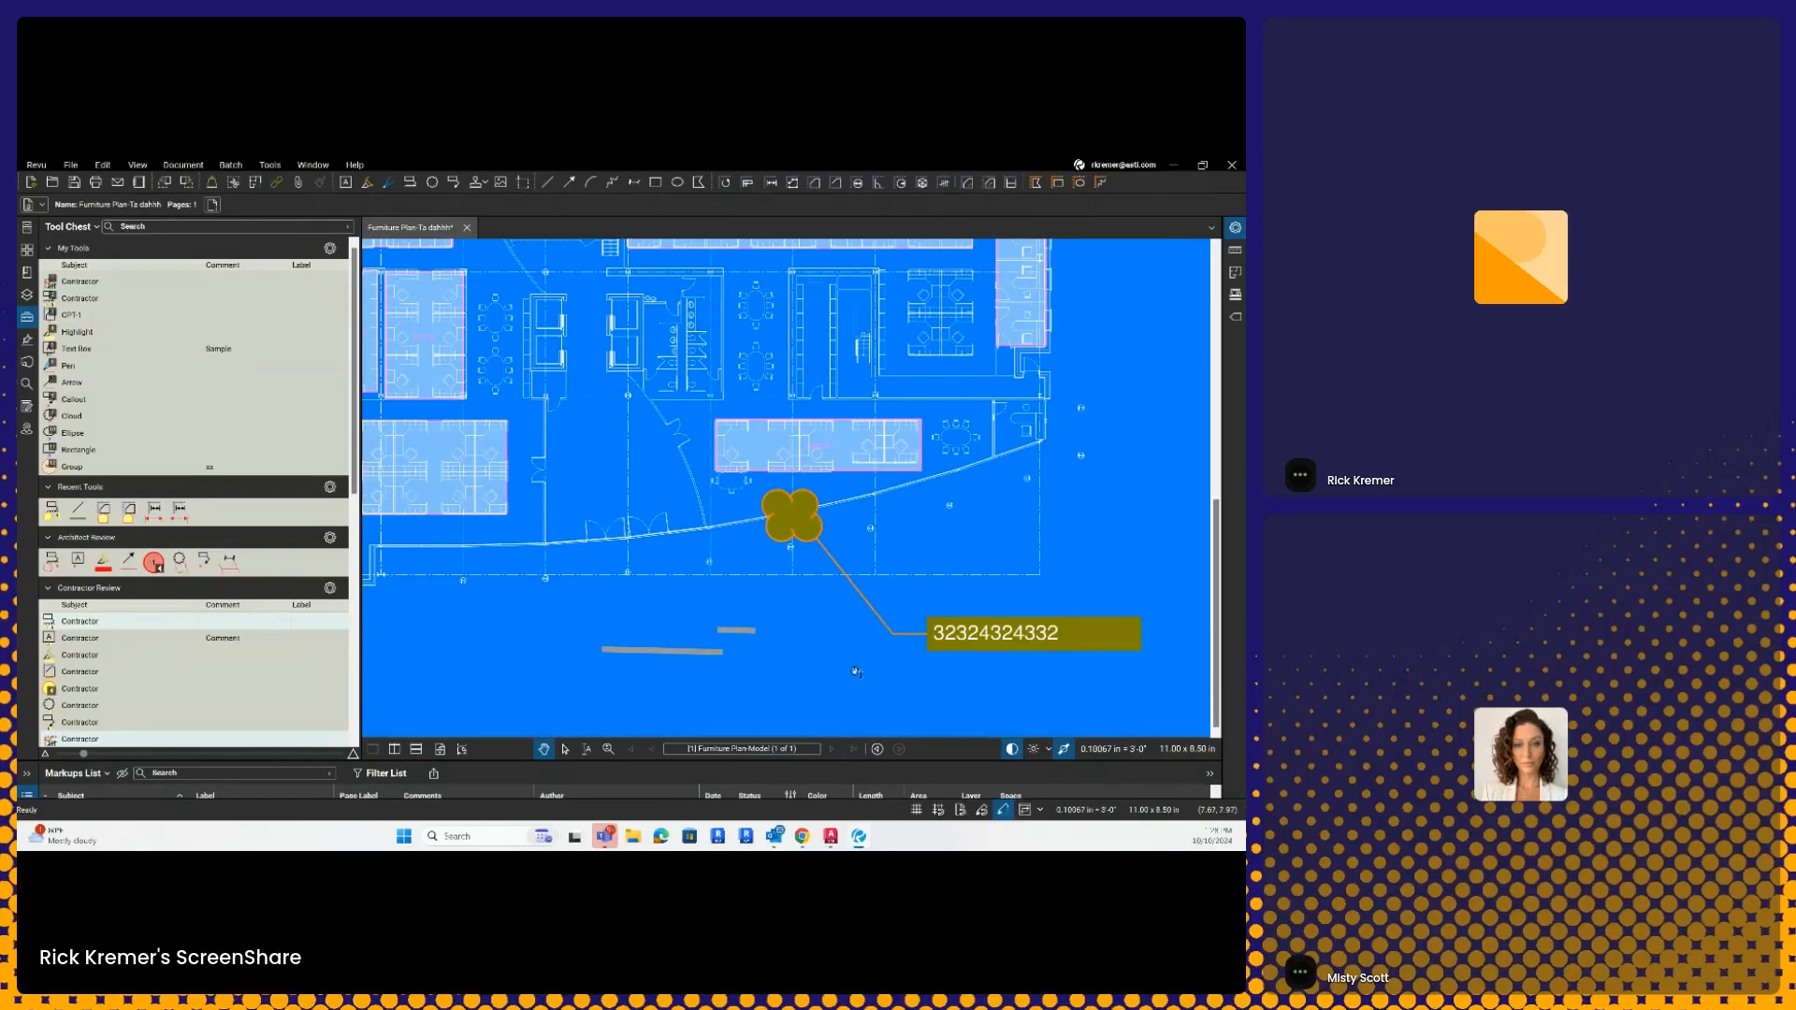
- Place eight Contractor count check marks on the workstations in the middle of the plan
drag(795, 650, 969, 632)
drag(861, 534, 846, 664)
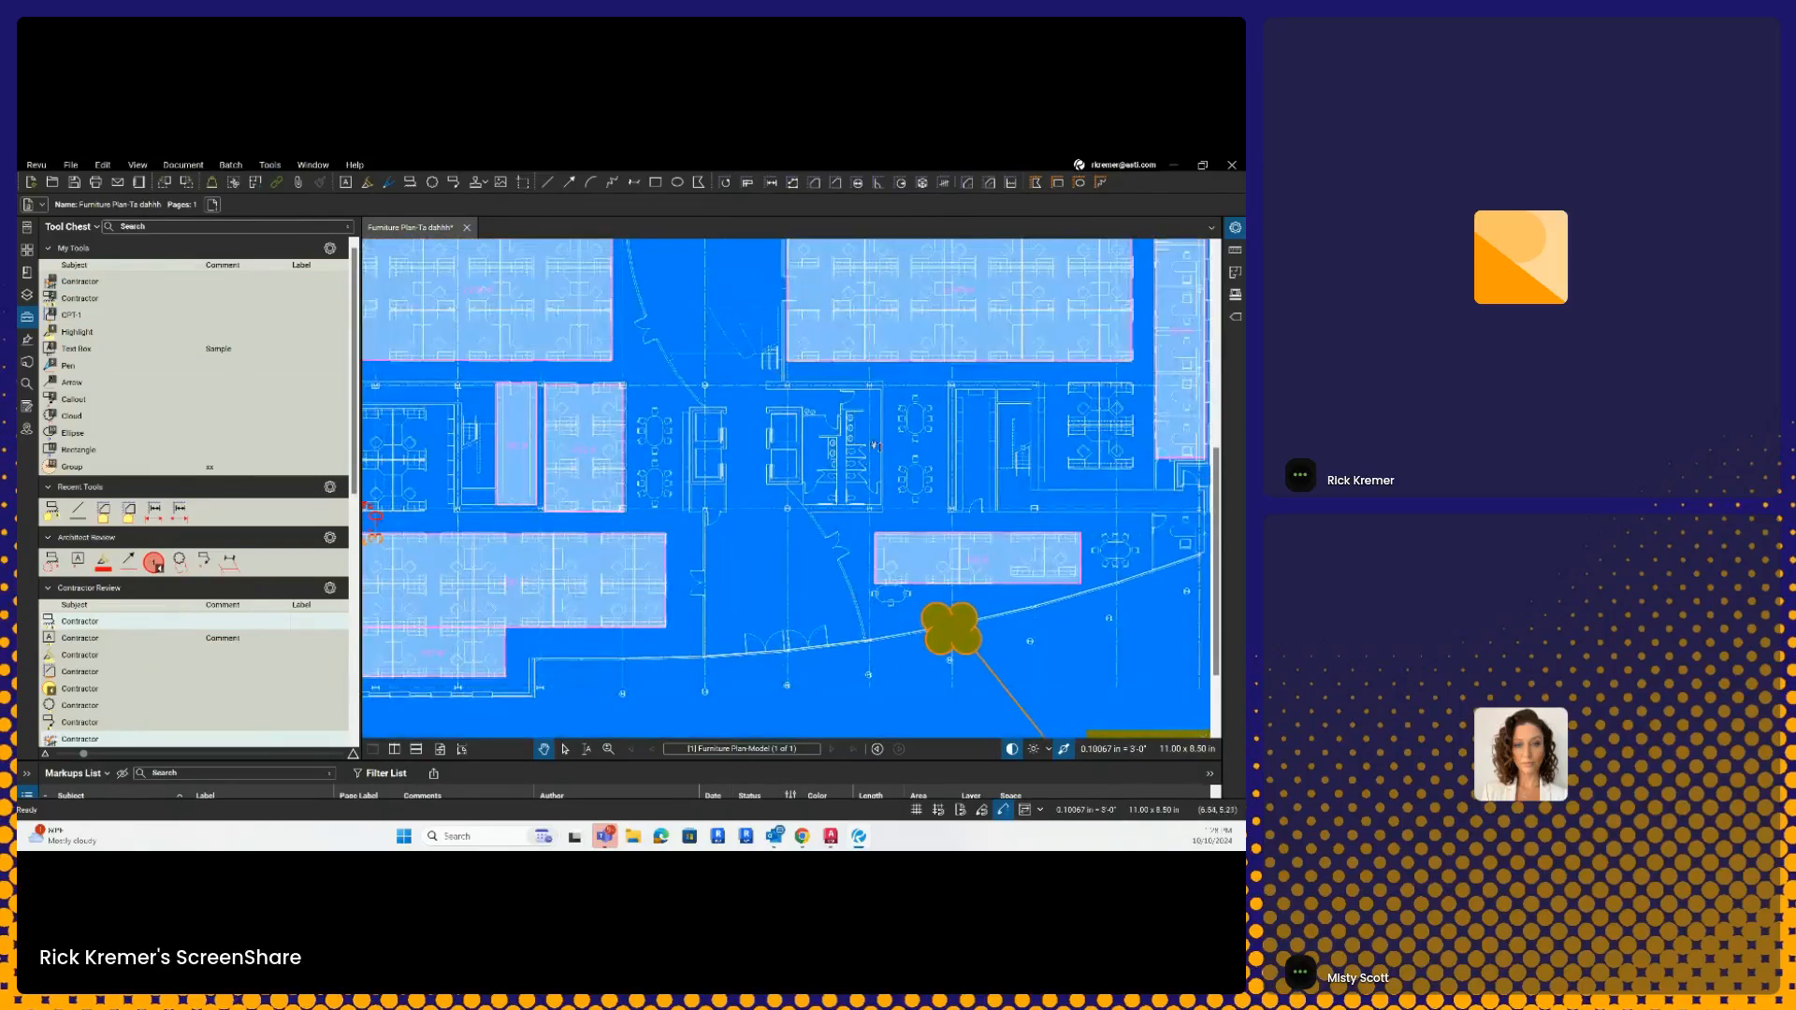
key(1)
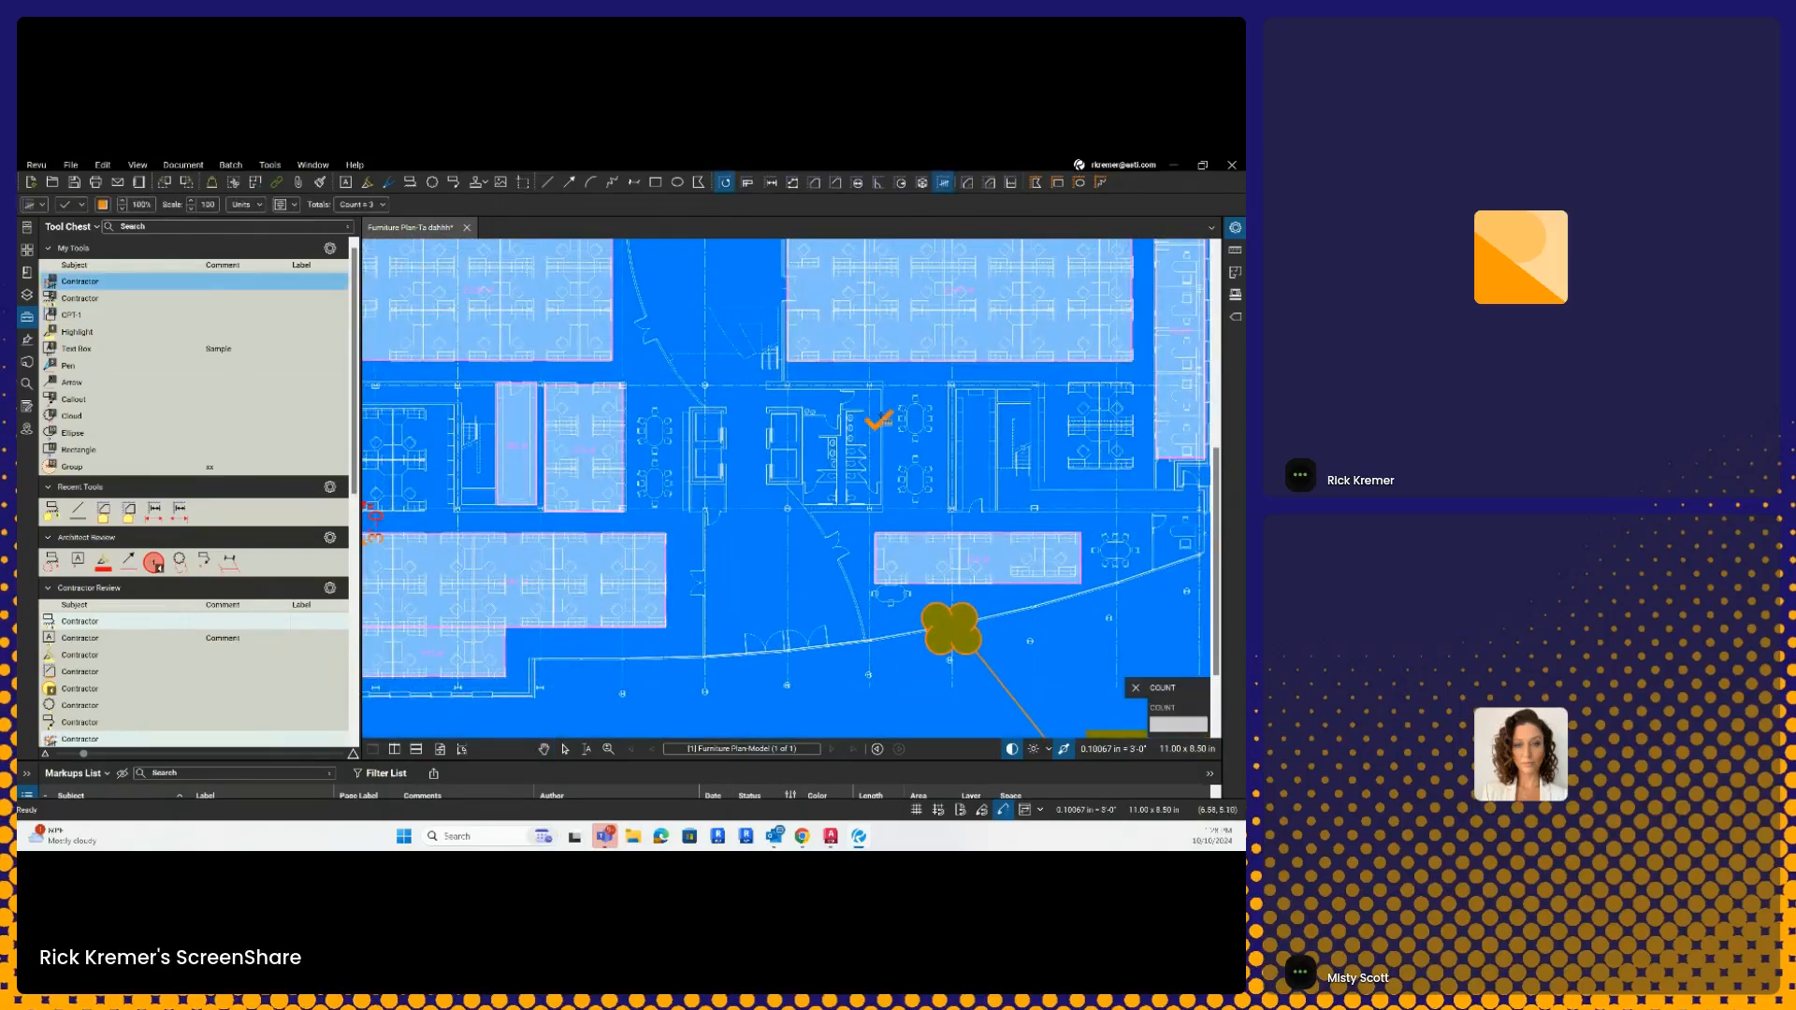
click(884, 386)
click(887, 502)
click(956, 379)
click(961, 502)
click(1046, 502)
click(1041, 382)
click(1104, 381)
click(1110, 472)
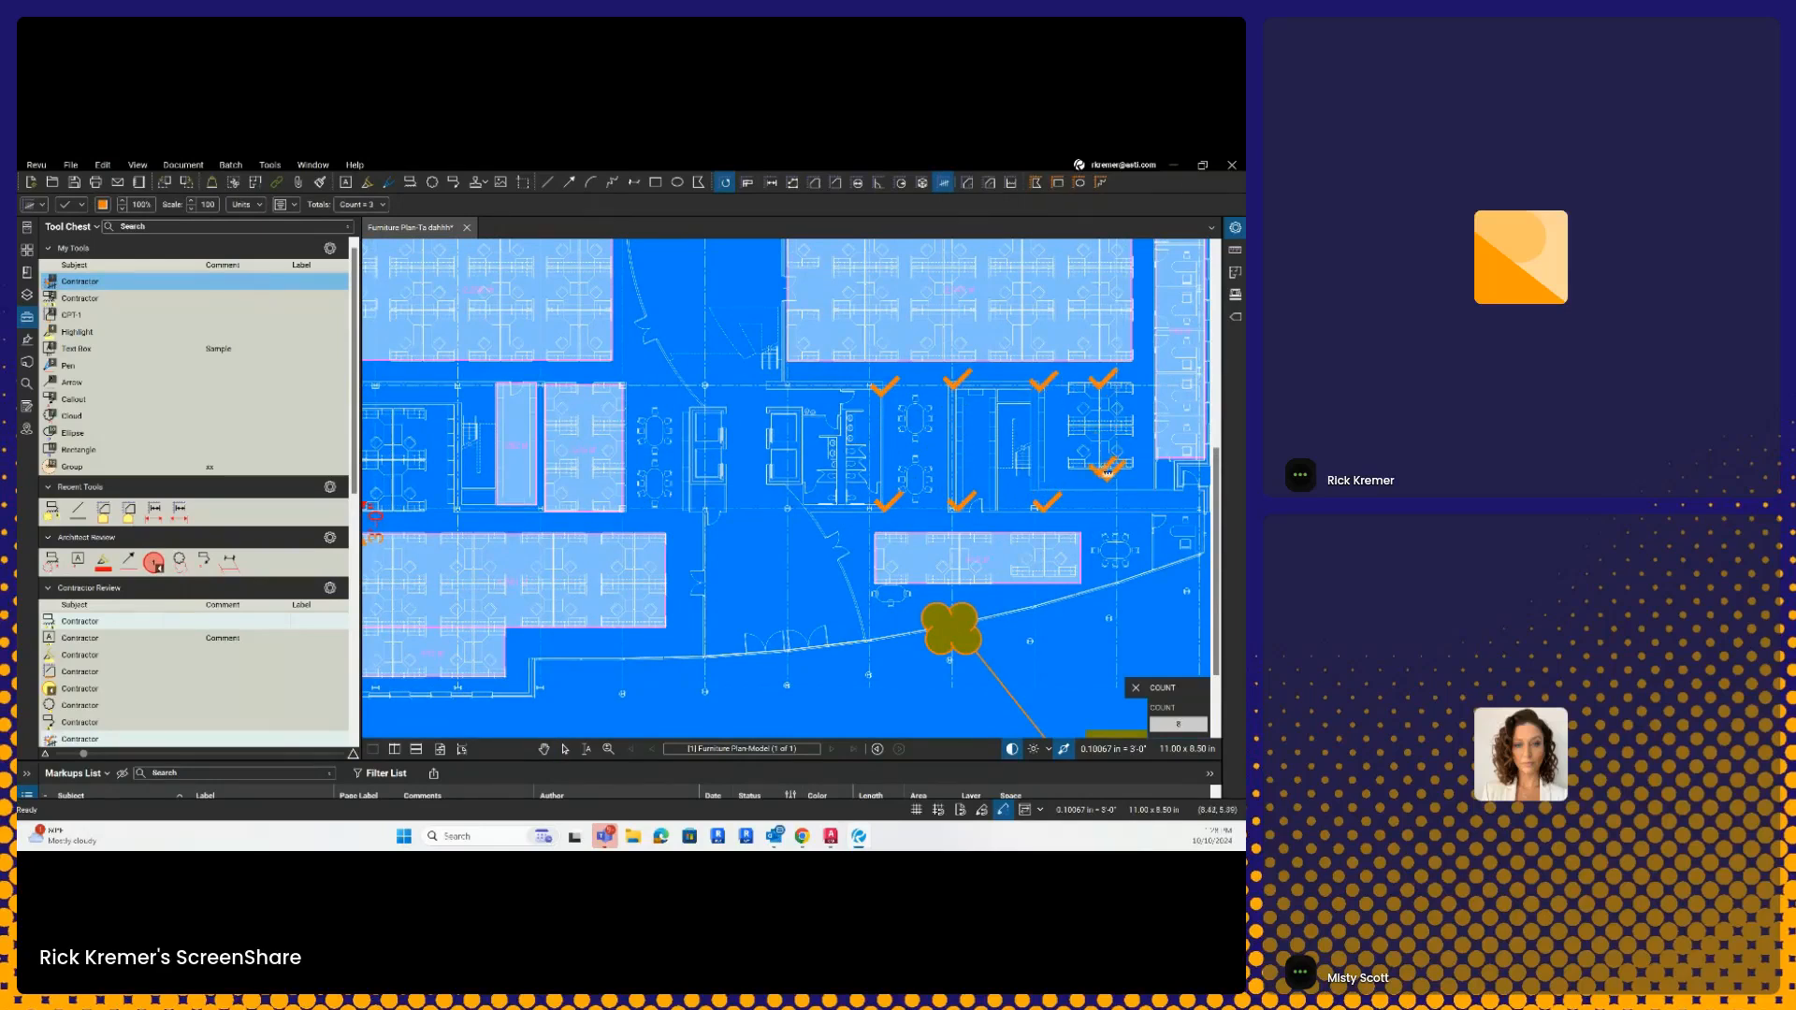
key(Escape)
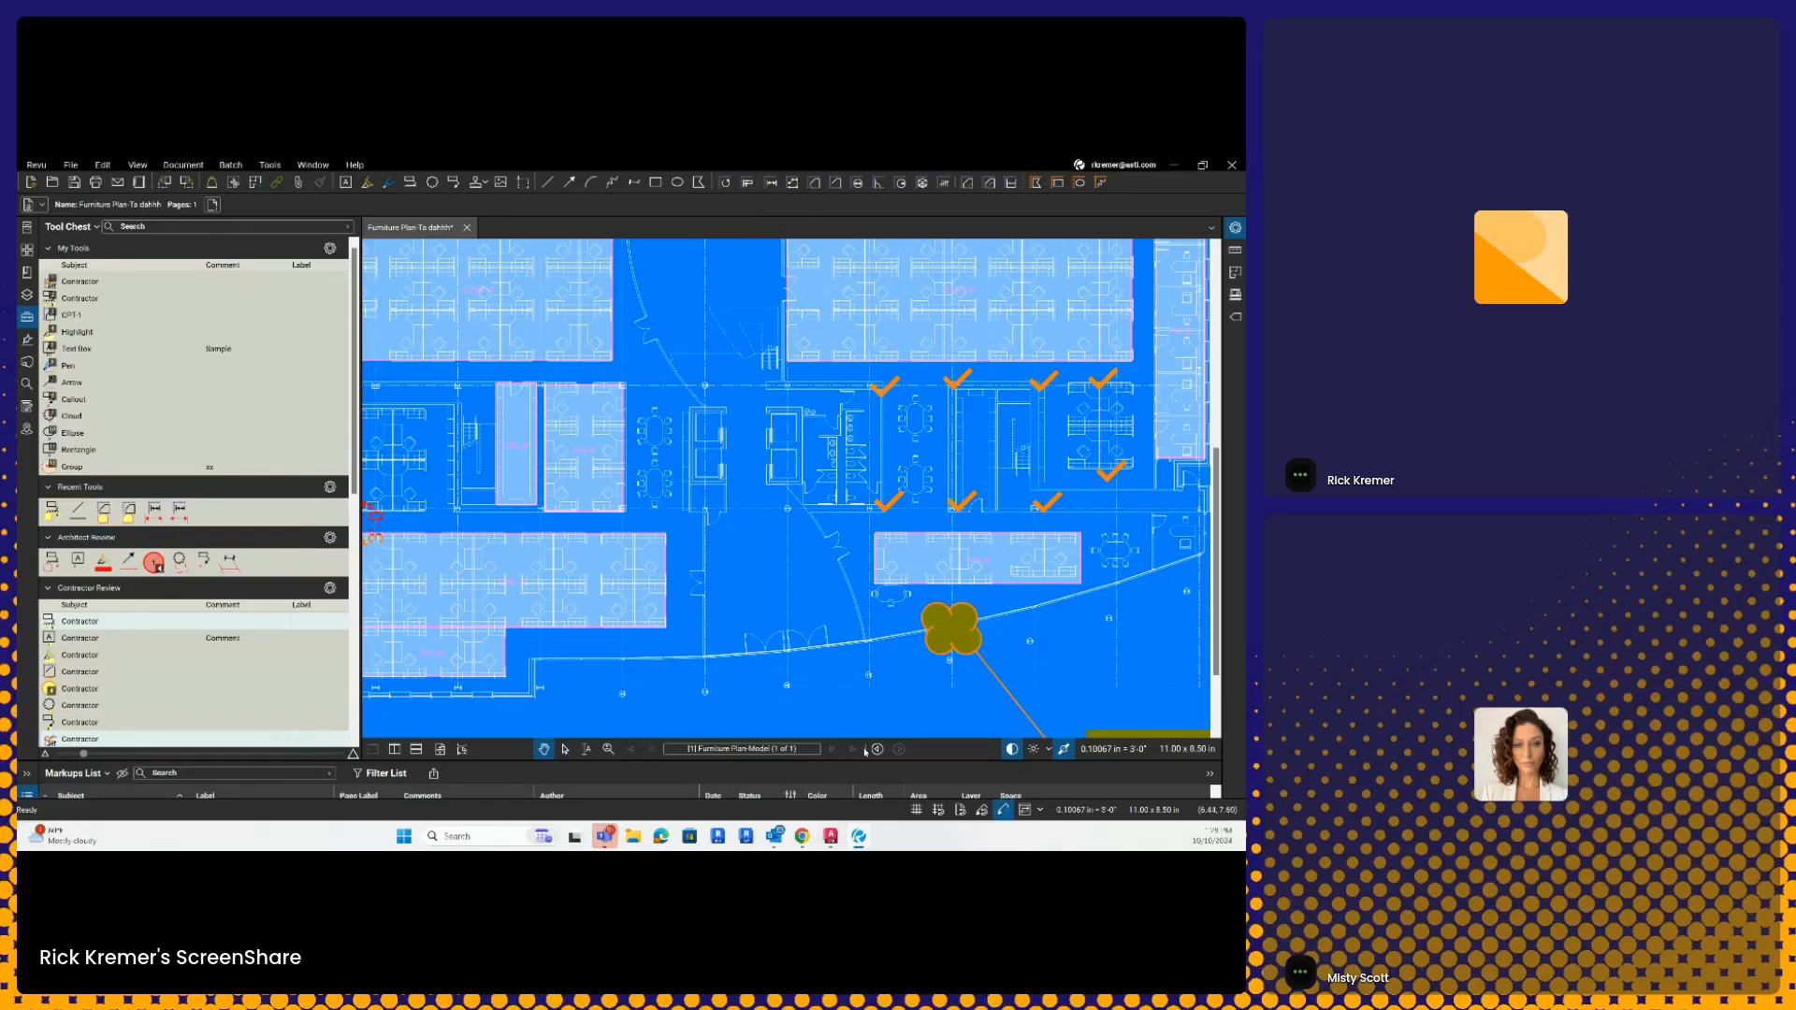
- Rewrite the cloud callout's text as a request for a colleague to fix it ASAP
mouse_move(868, 761)
mouse_down()
mouse_move(886, 567)
mouse_move(837, 473)
mouse_up()
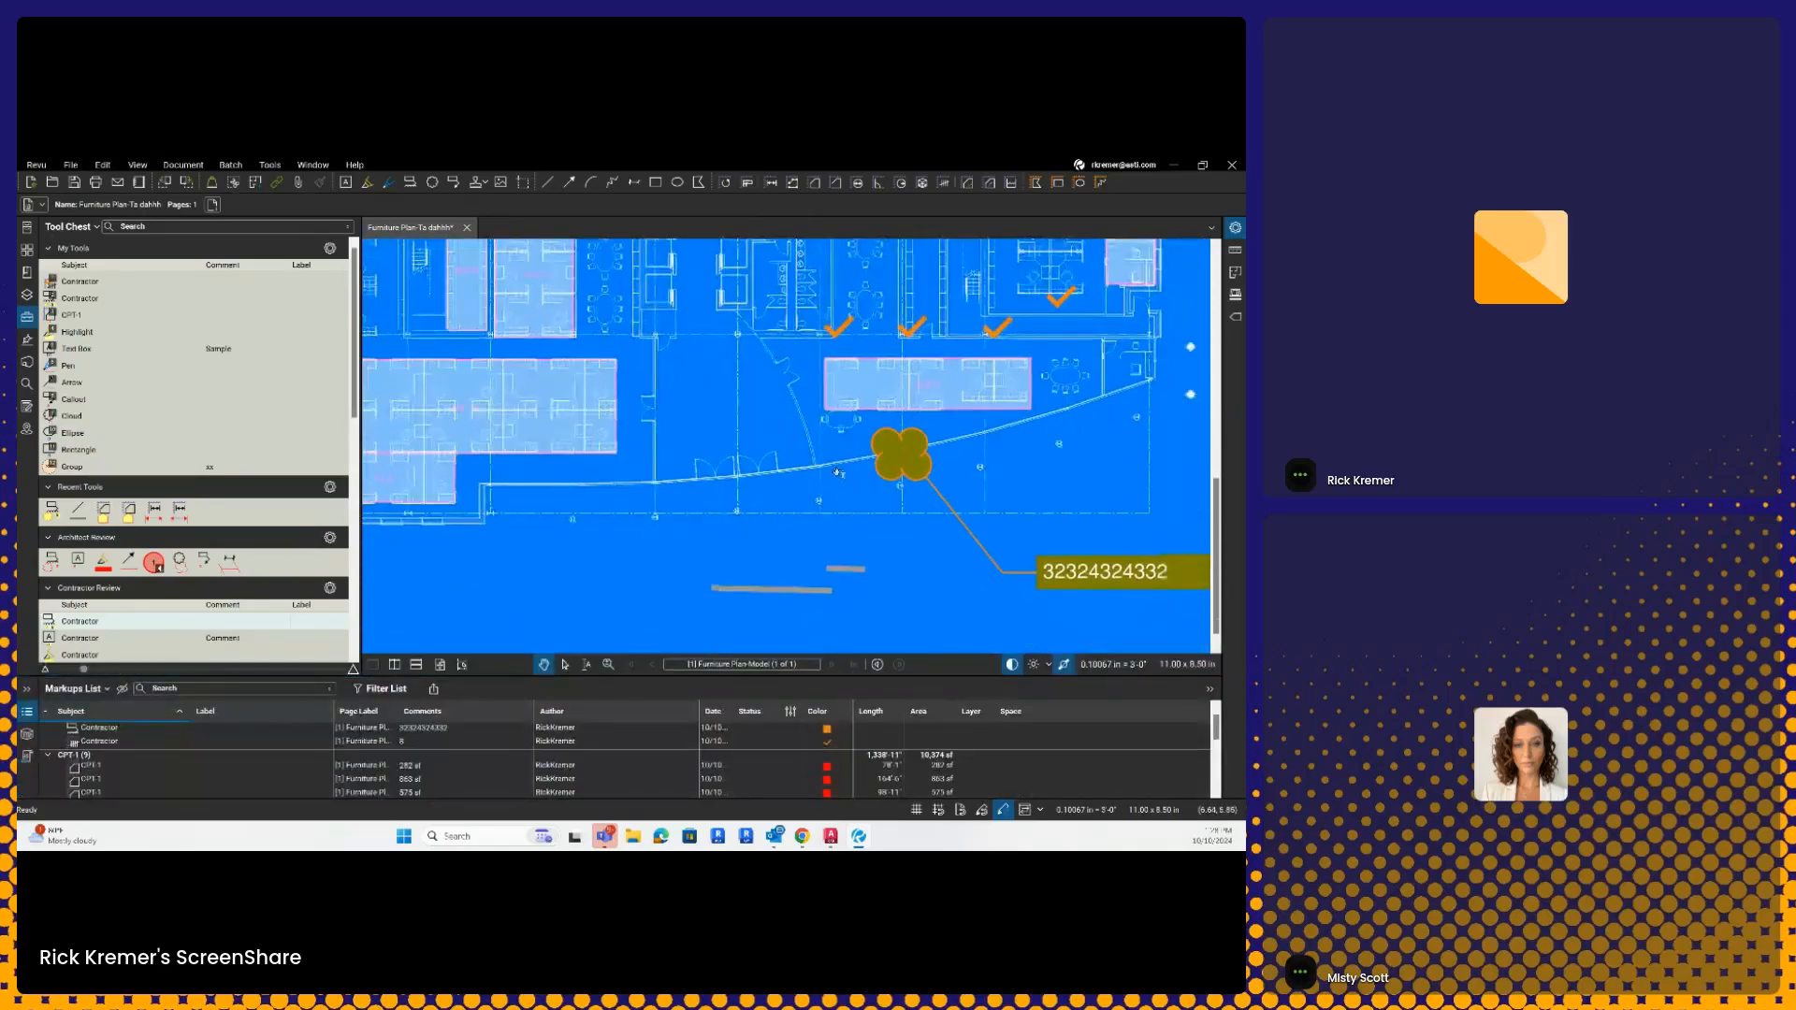
scroll(837, 472, down, 2)
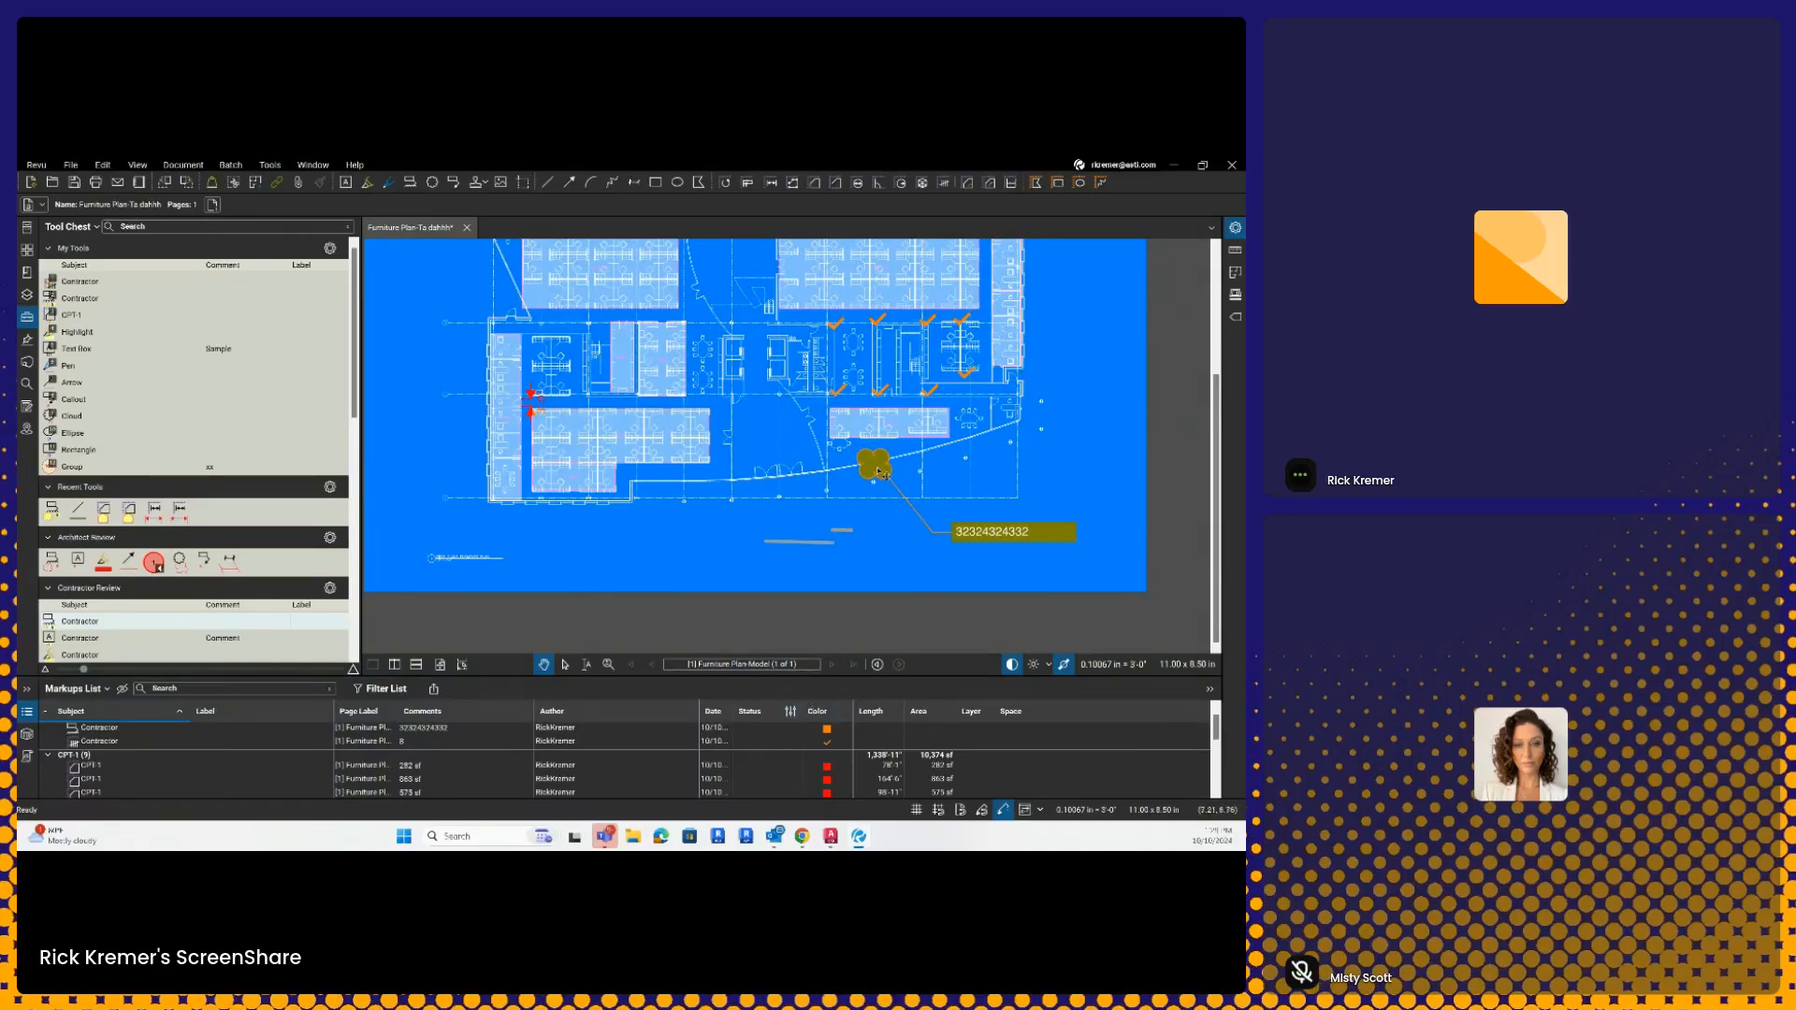
click(1010, 533)
double_click(1012, 535)
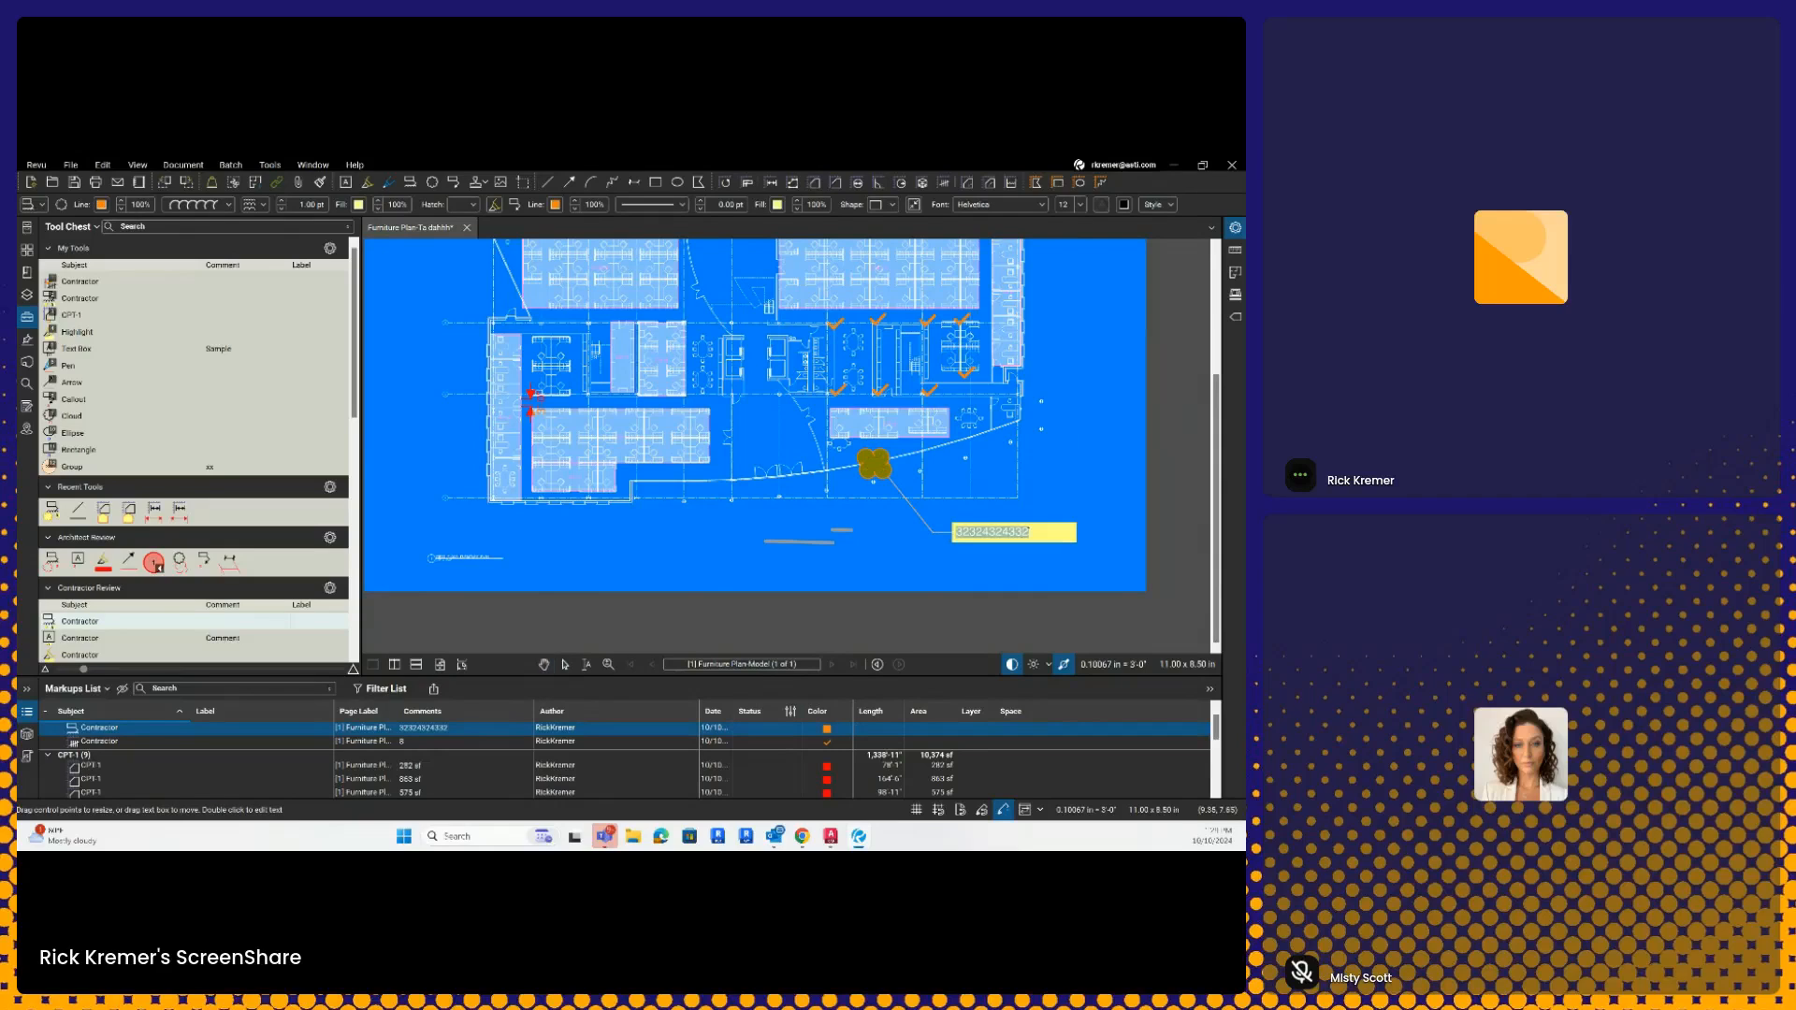
key(BackSpace)
click(1069, 572)
- Turn Dark Mode off and show the callout's status choices in the Markups list
click(1012, 664)
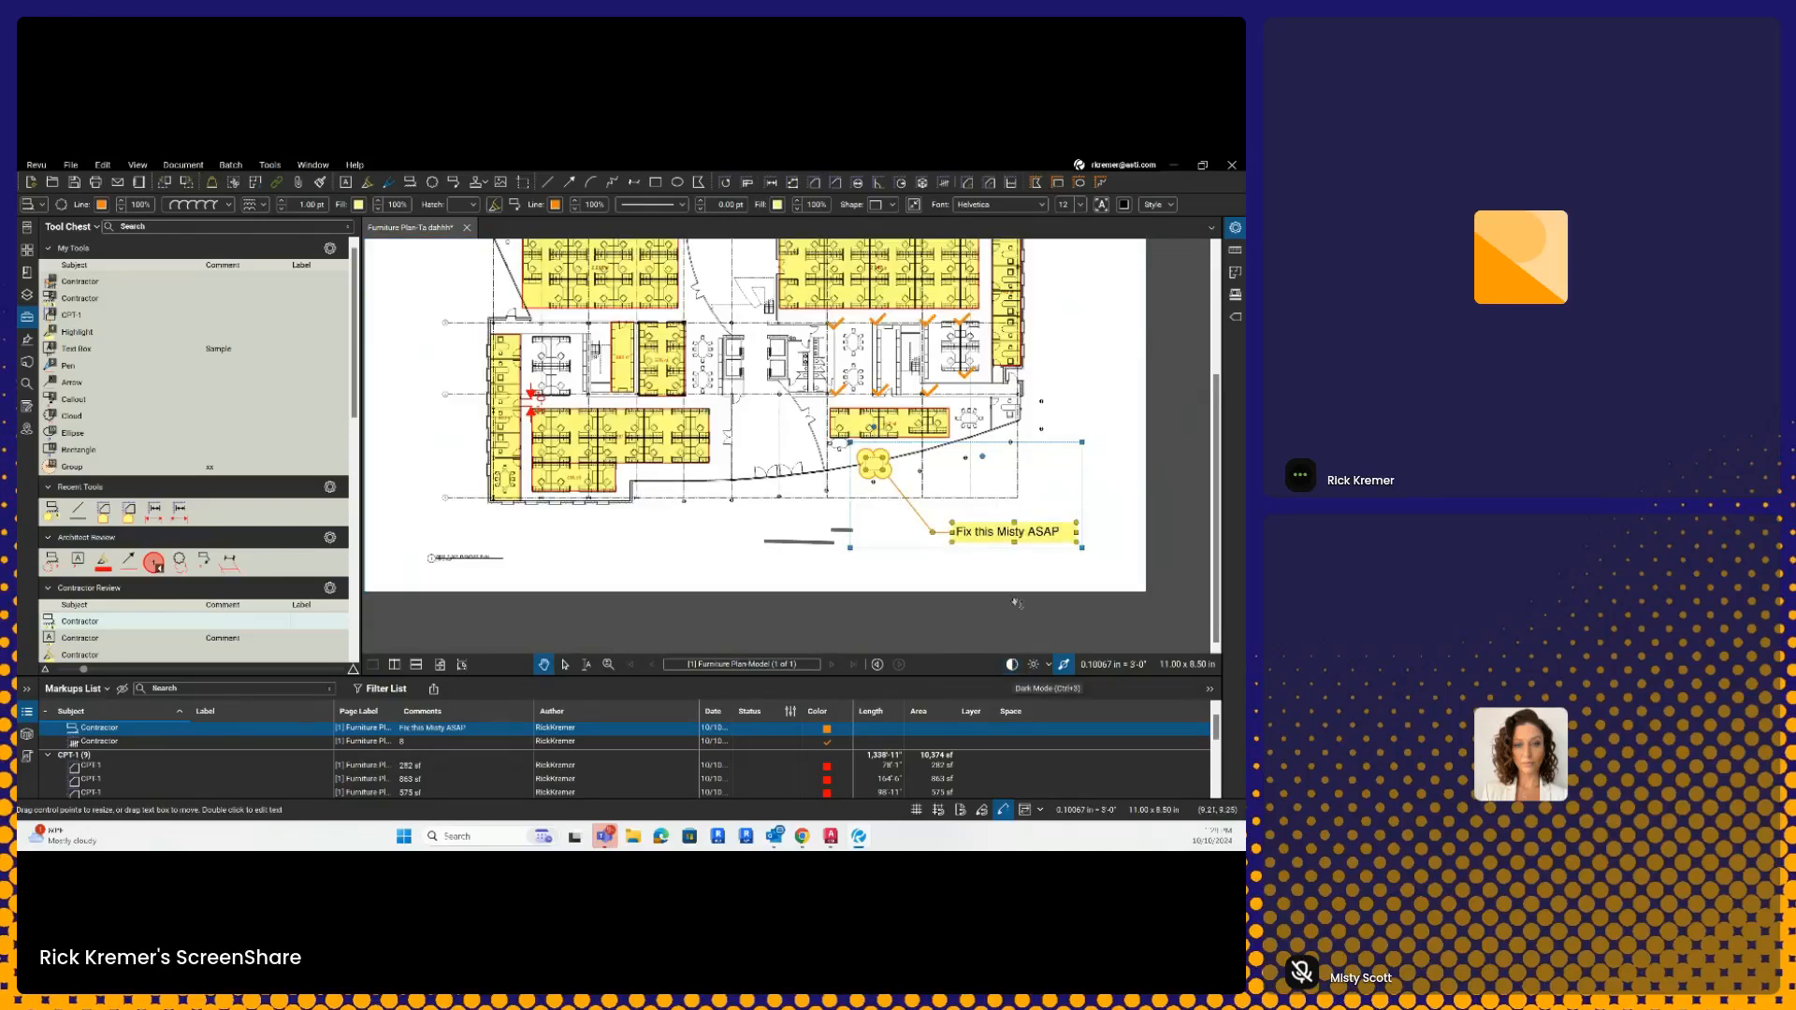
click(995, 535)
click(792, 732)
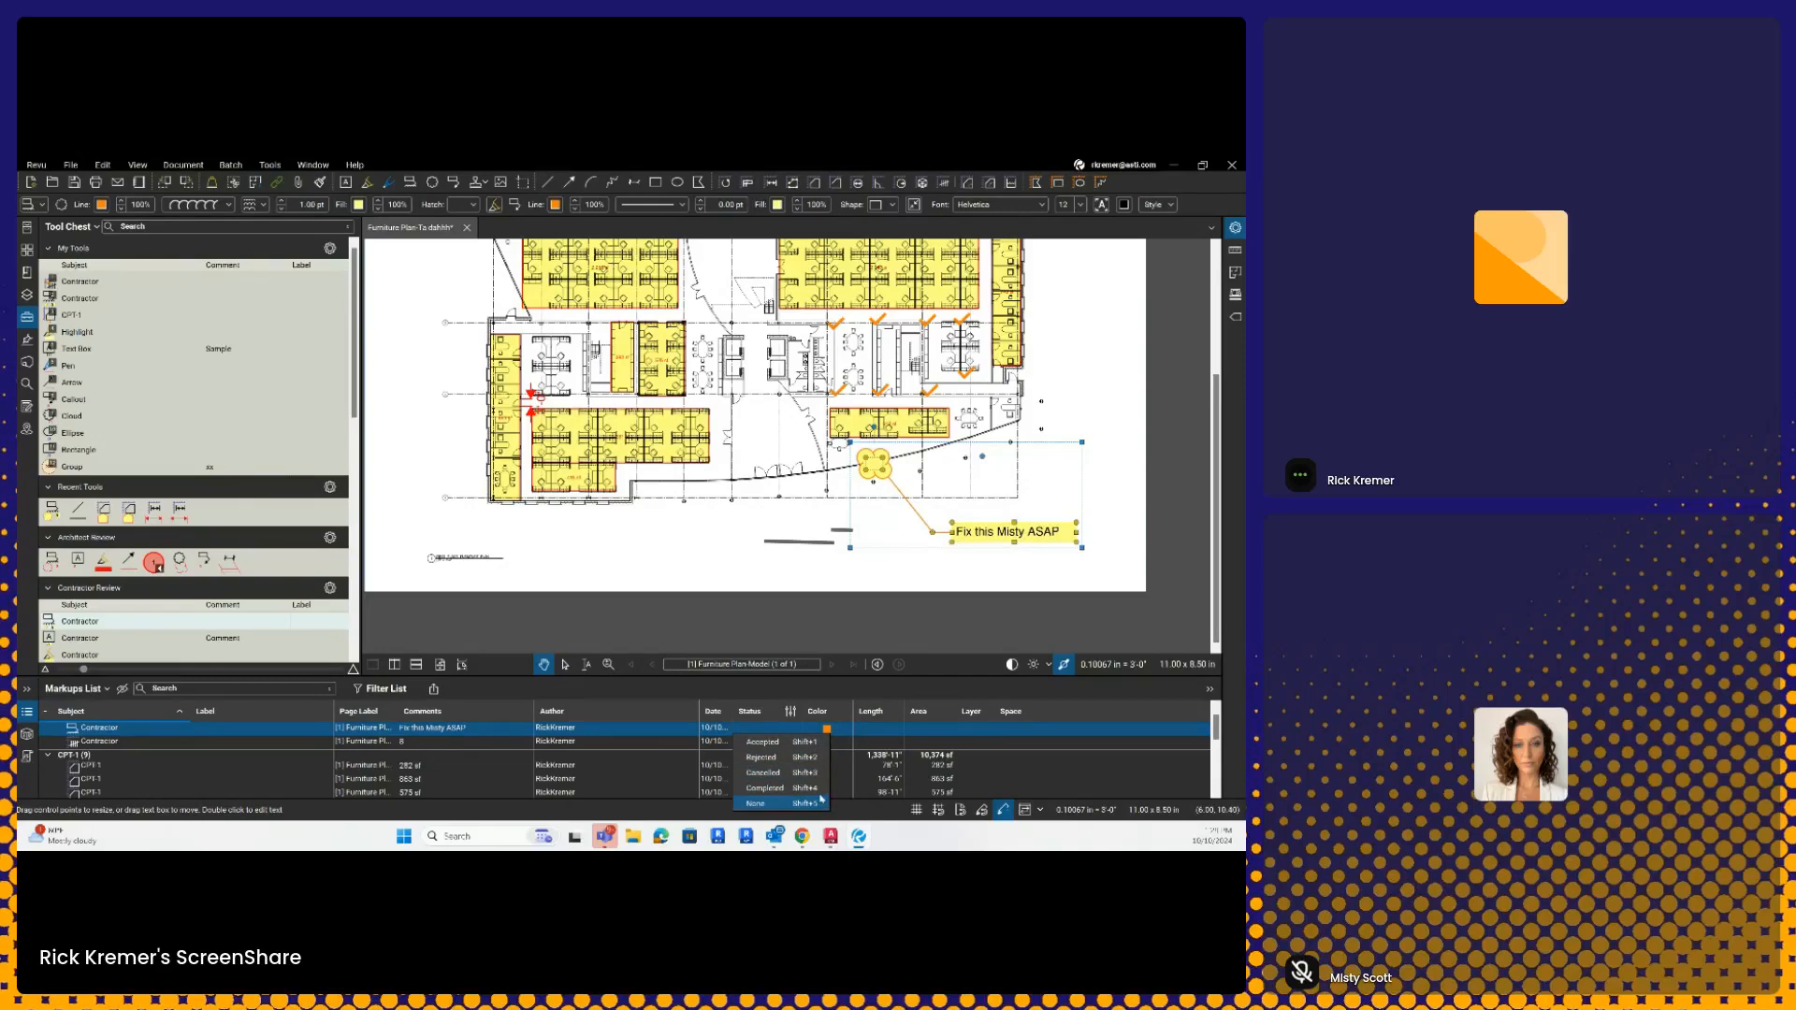
- Set the Contractor markup's status to Accepted, then select the callout and a CPT-1 area
click(763, 742)
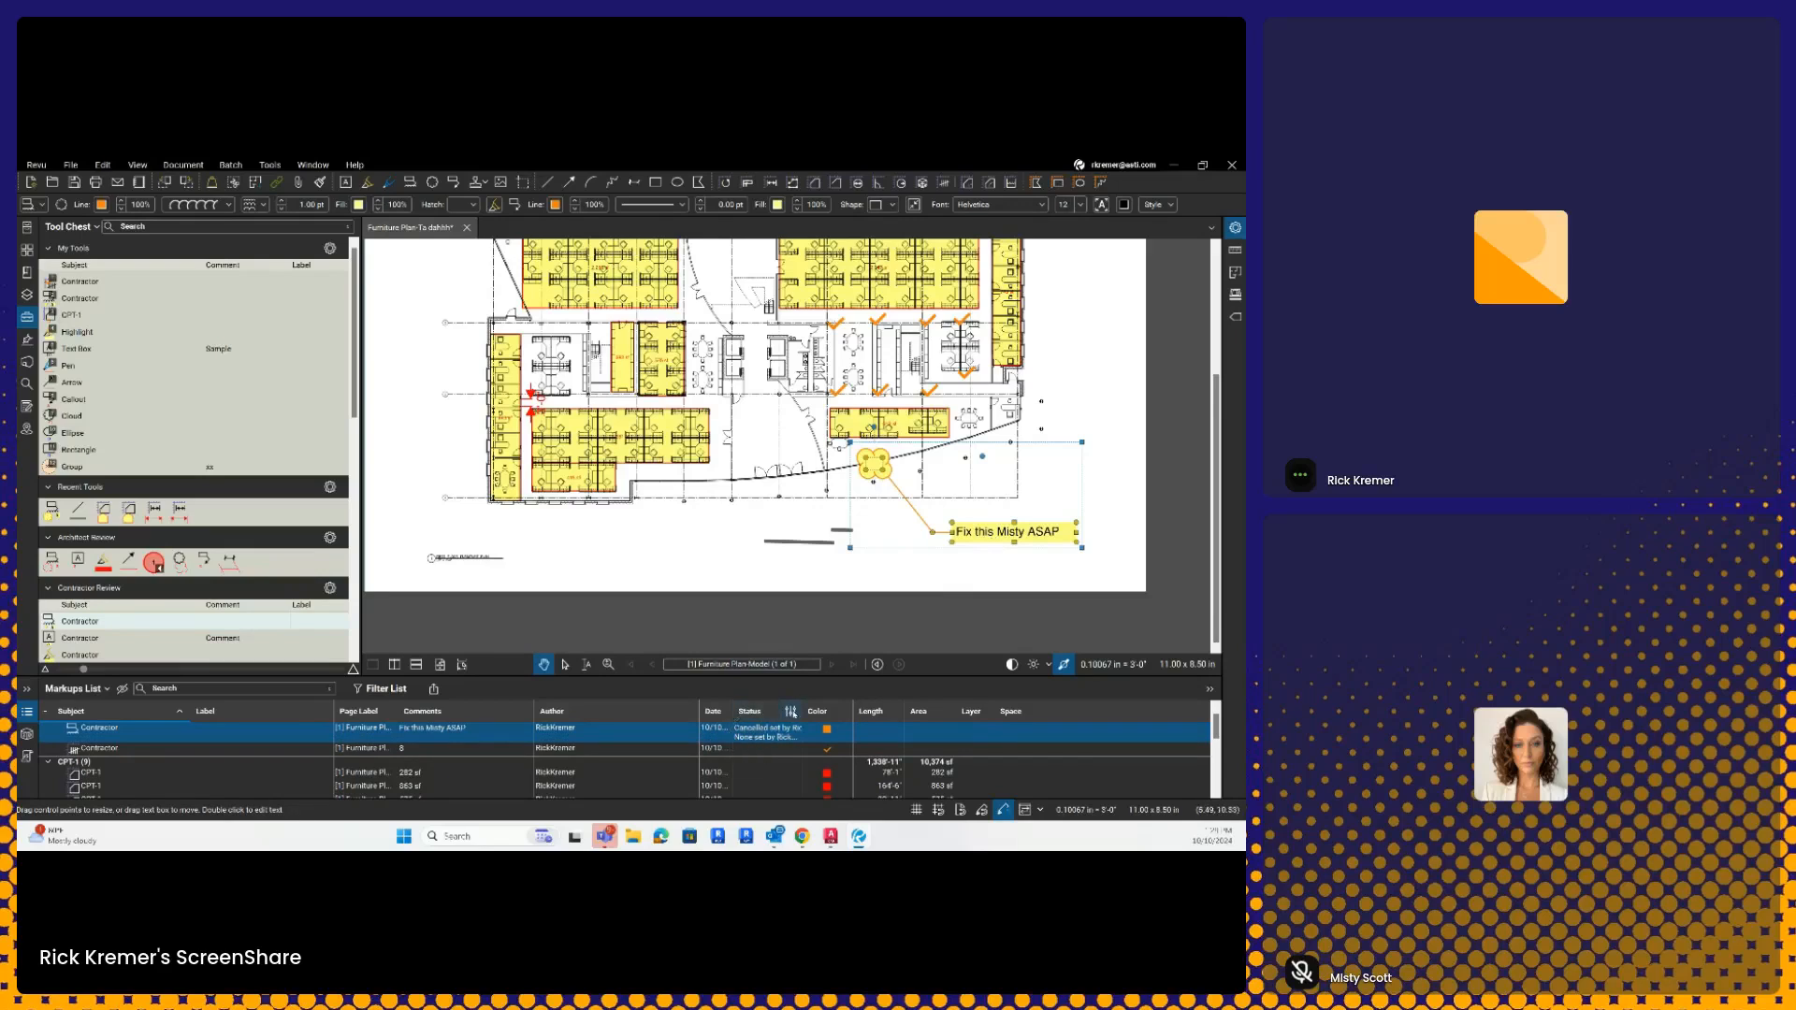
click(791, 712)
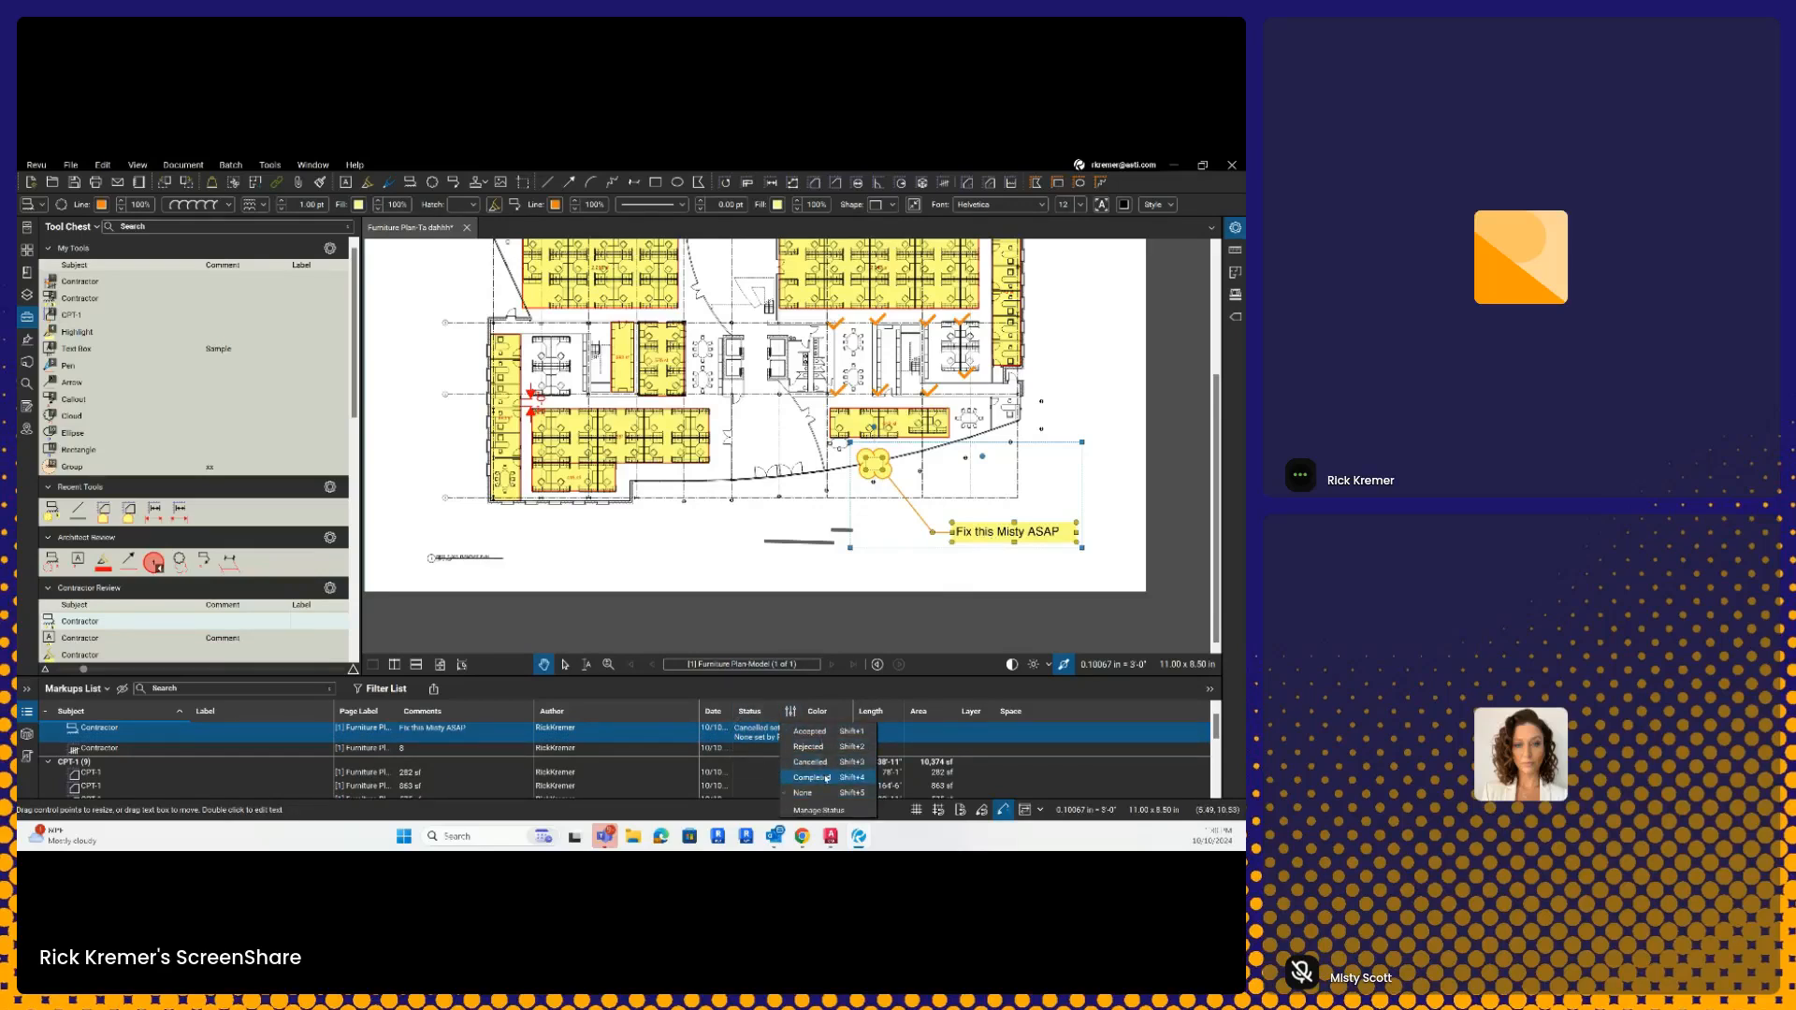
click(1055, 515)
click(1048, 536)
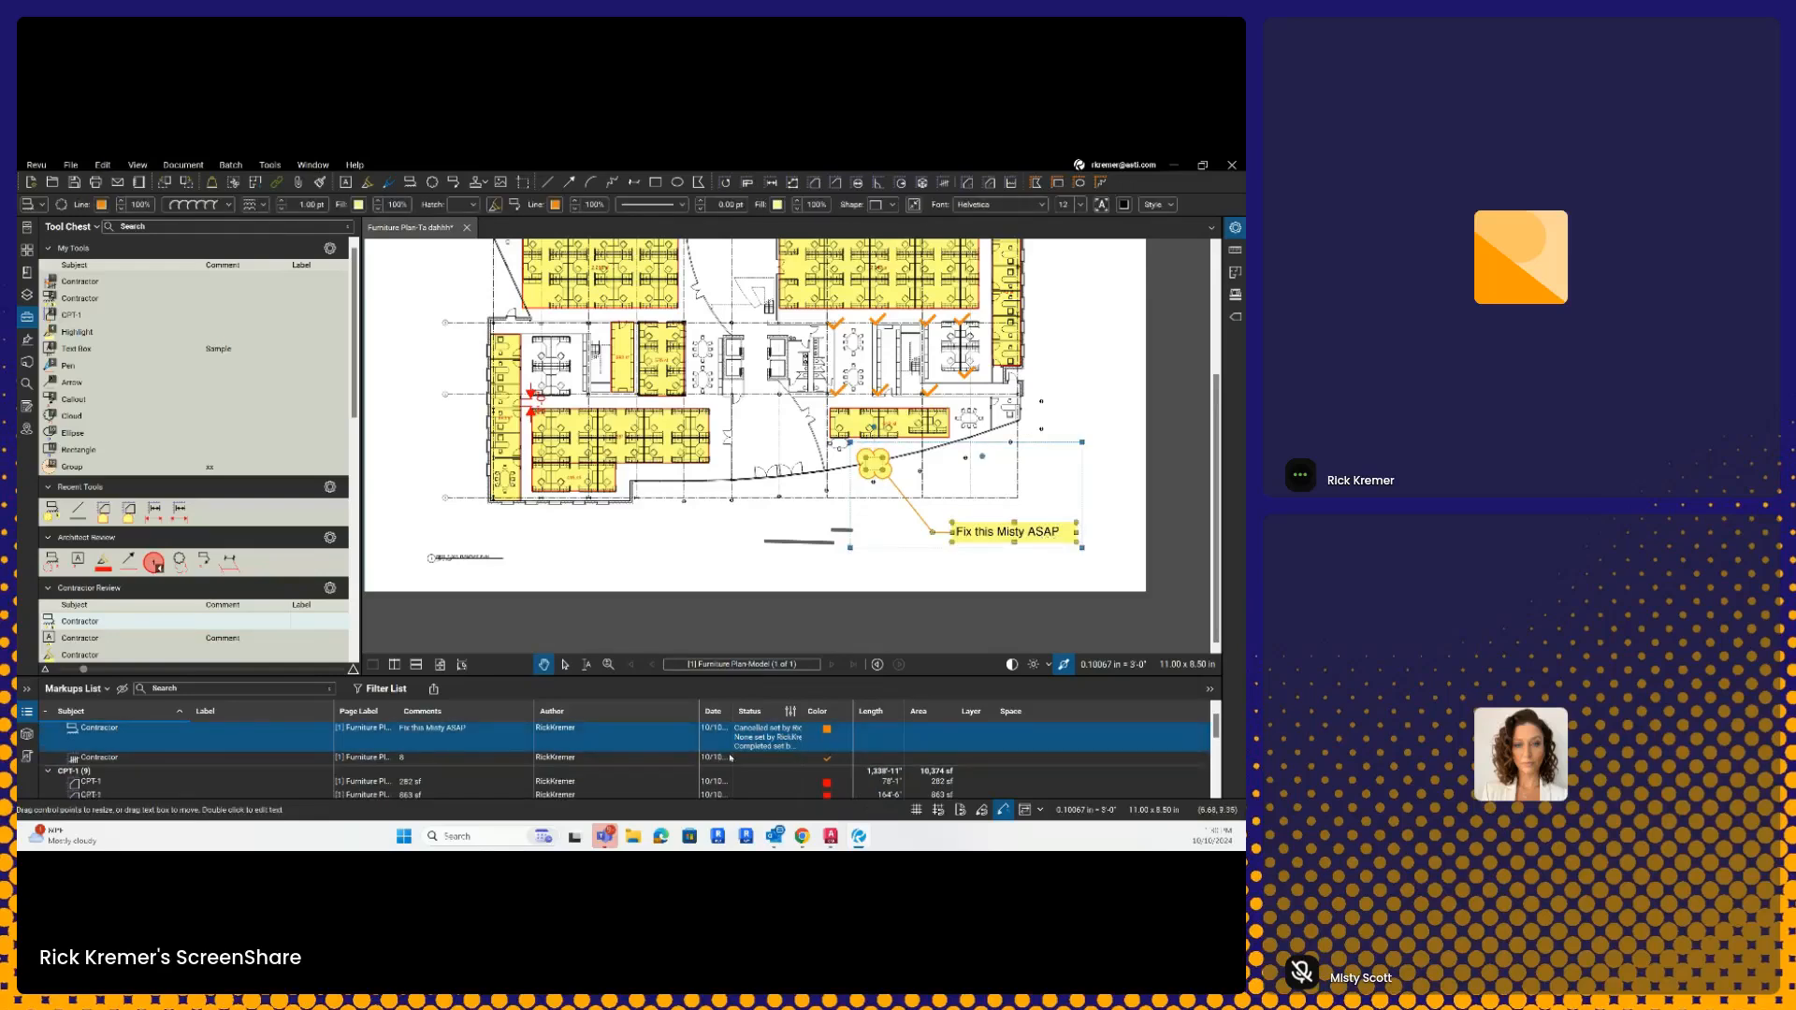
click(520, 426)
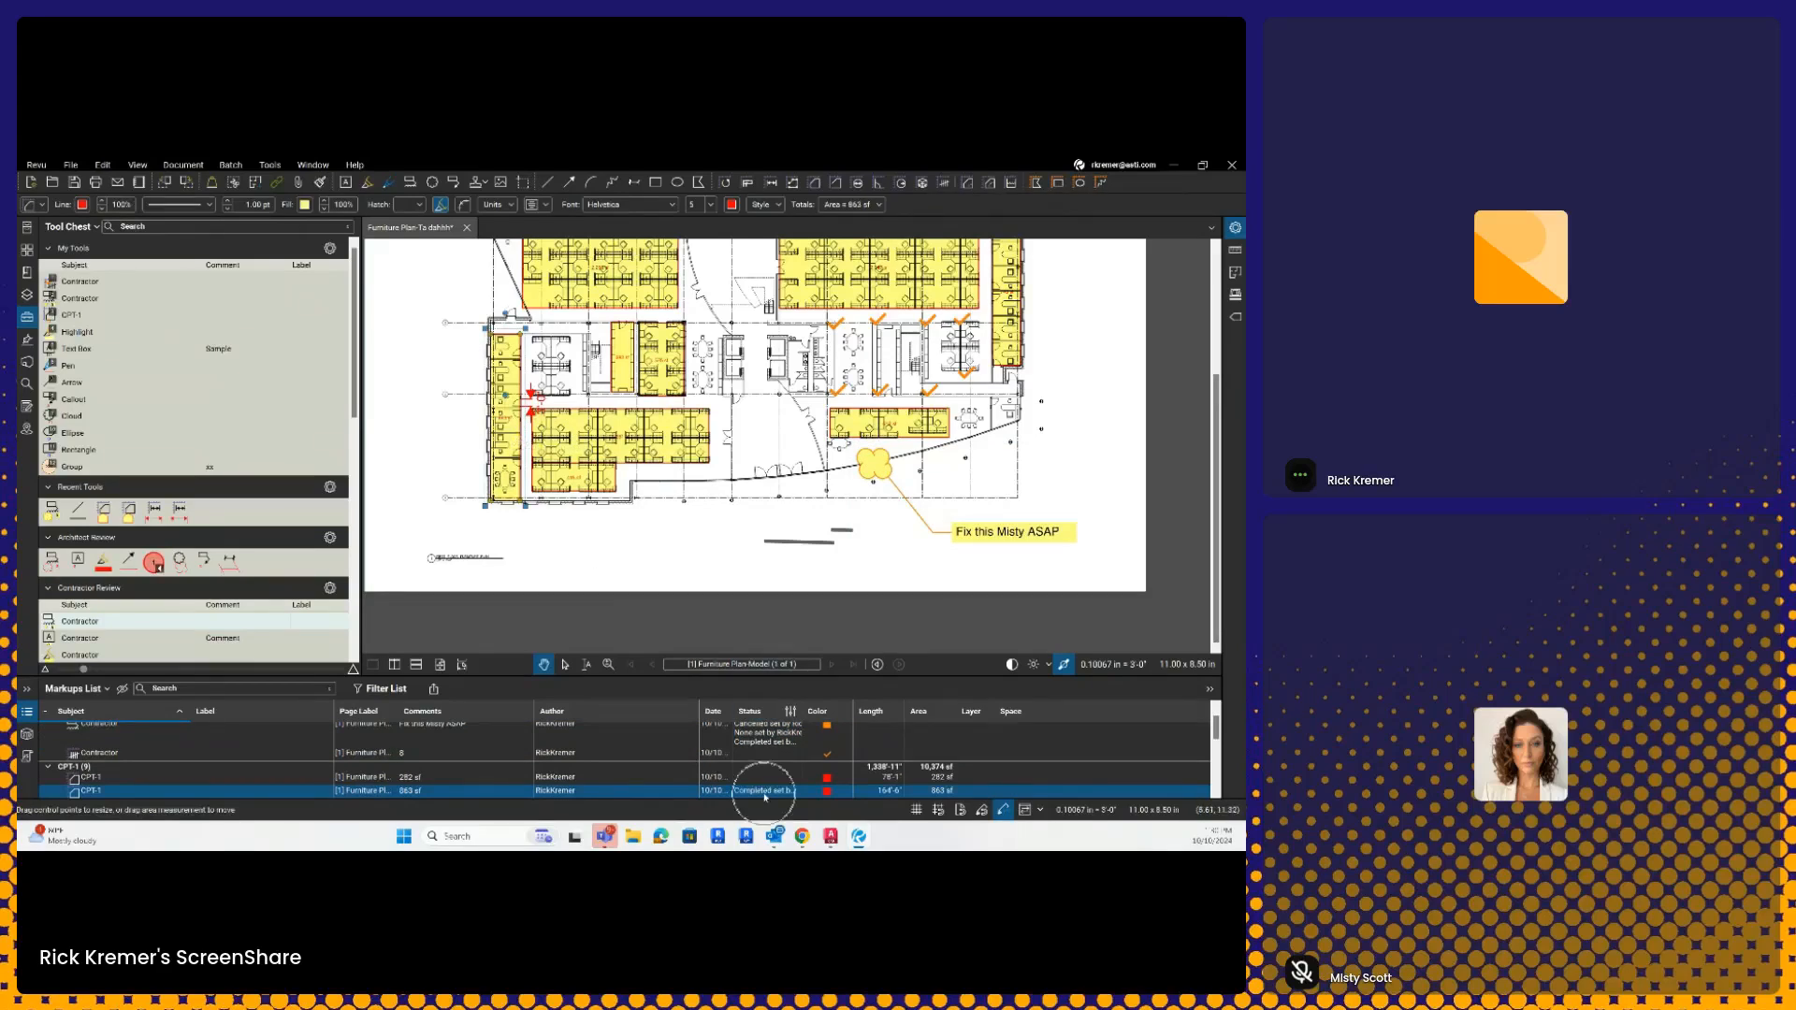
- Widen the Markups List Status column to read each markup's status history
drag(805, 712, 900, 712)
click(890, 784)
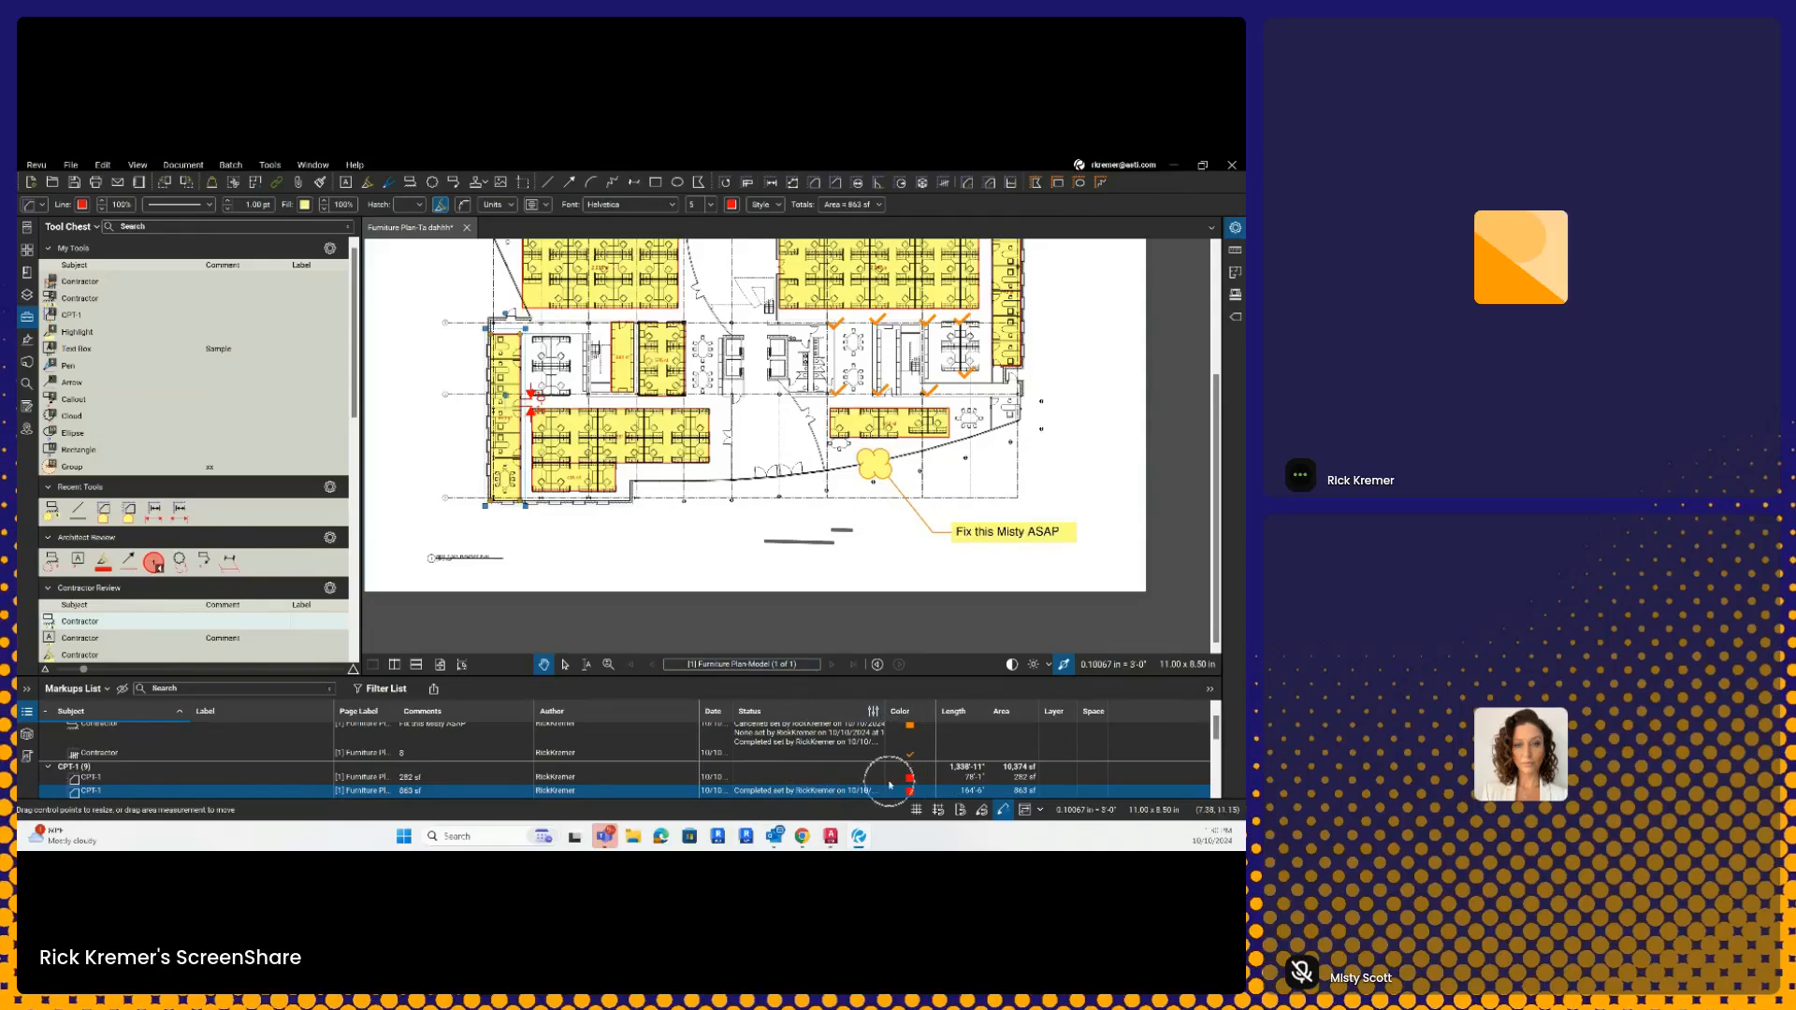
click(736, 627)
drag(527, 486, 706, 608)
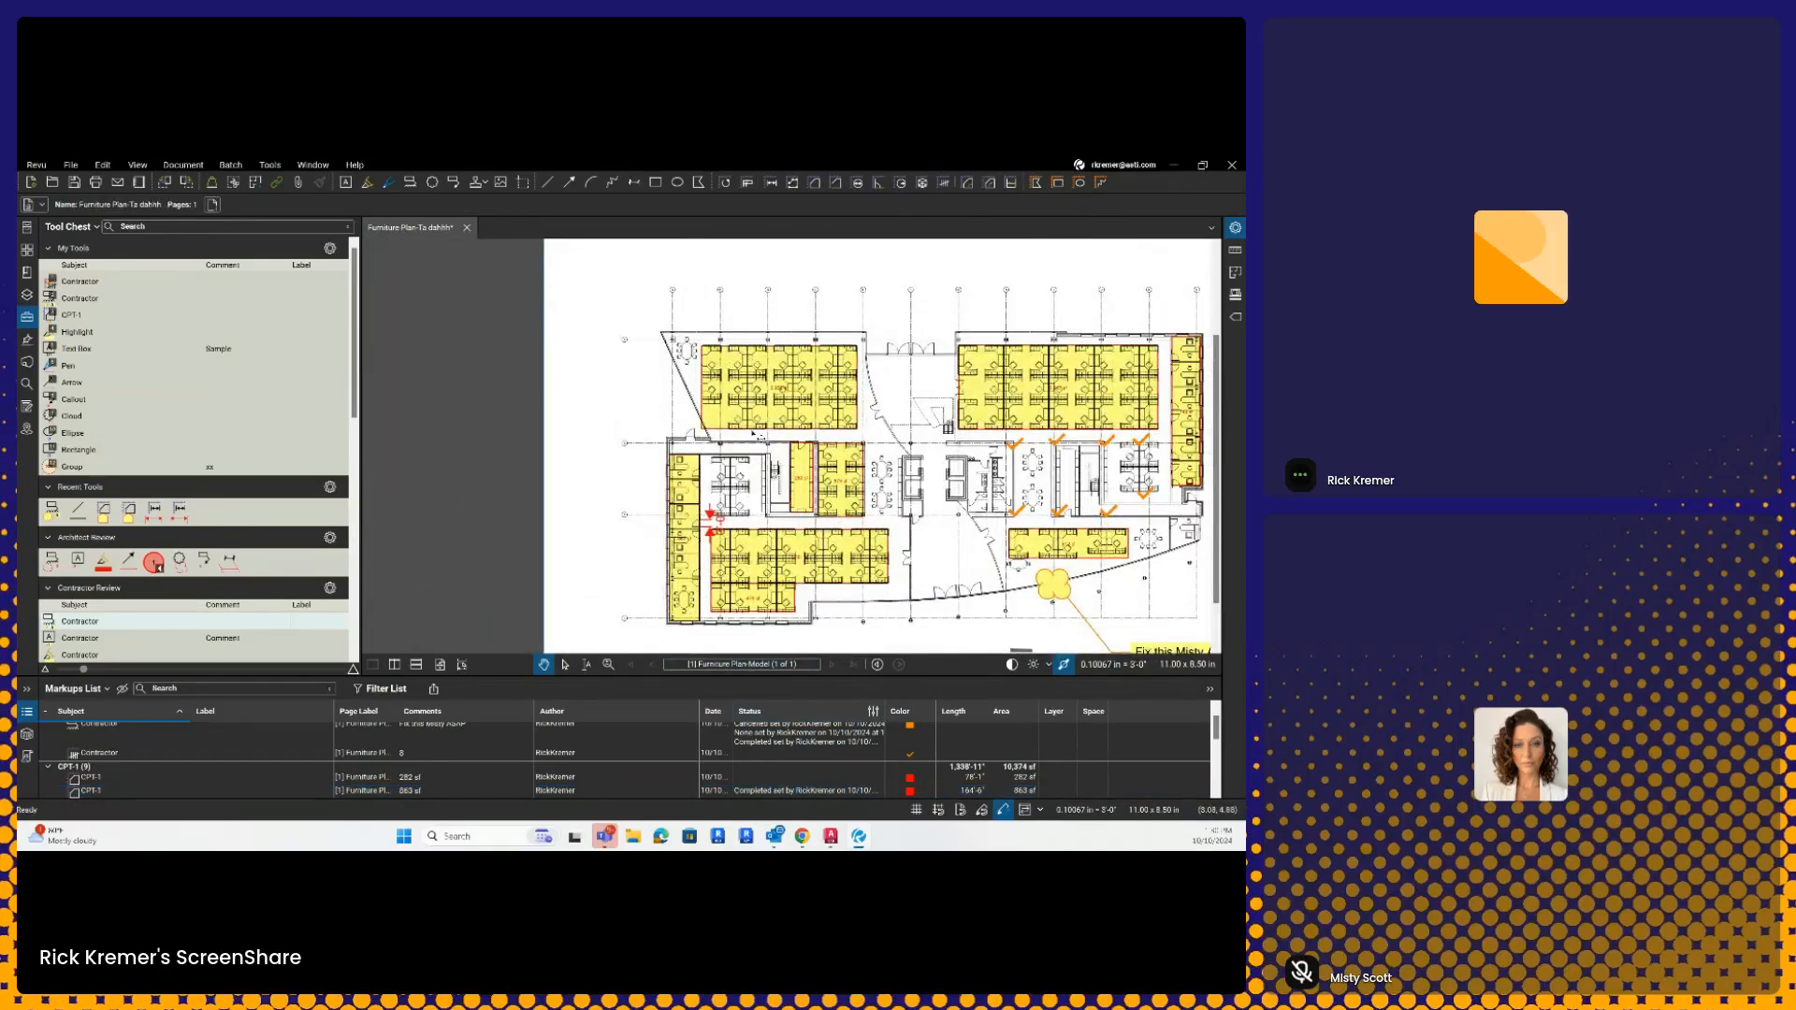
- Draw two cloud markups beyond the plan's upper-left corner
click(432, 183)
drag(643, 312, 672, 340)
drag(665, 270, 741, 316)
- Give the left cloud a green fill
key(Escape)
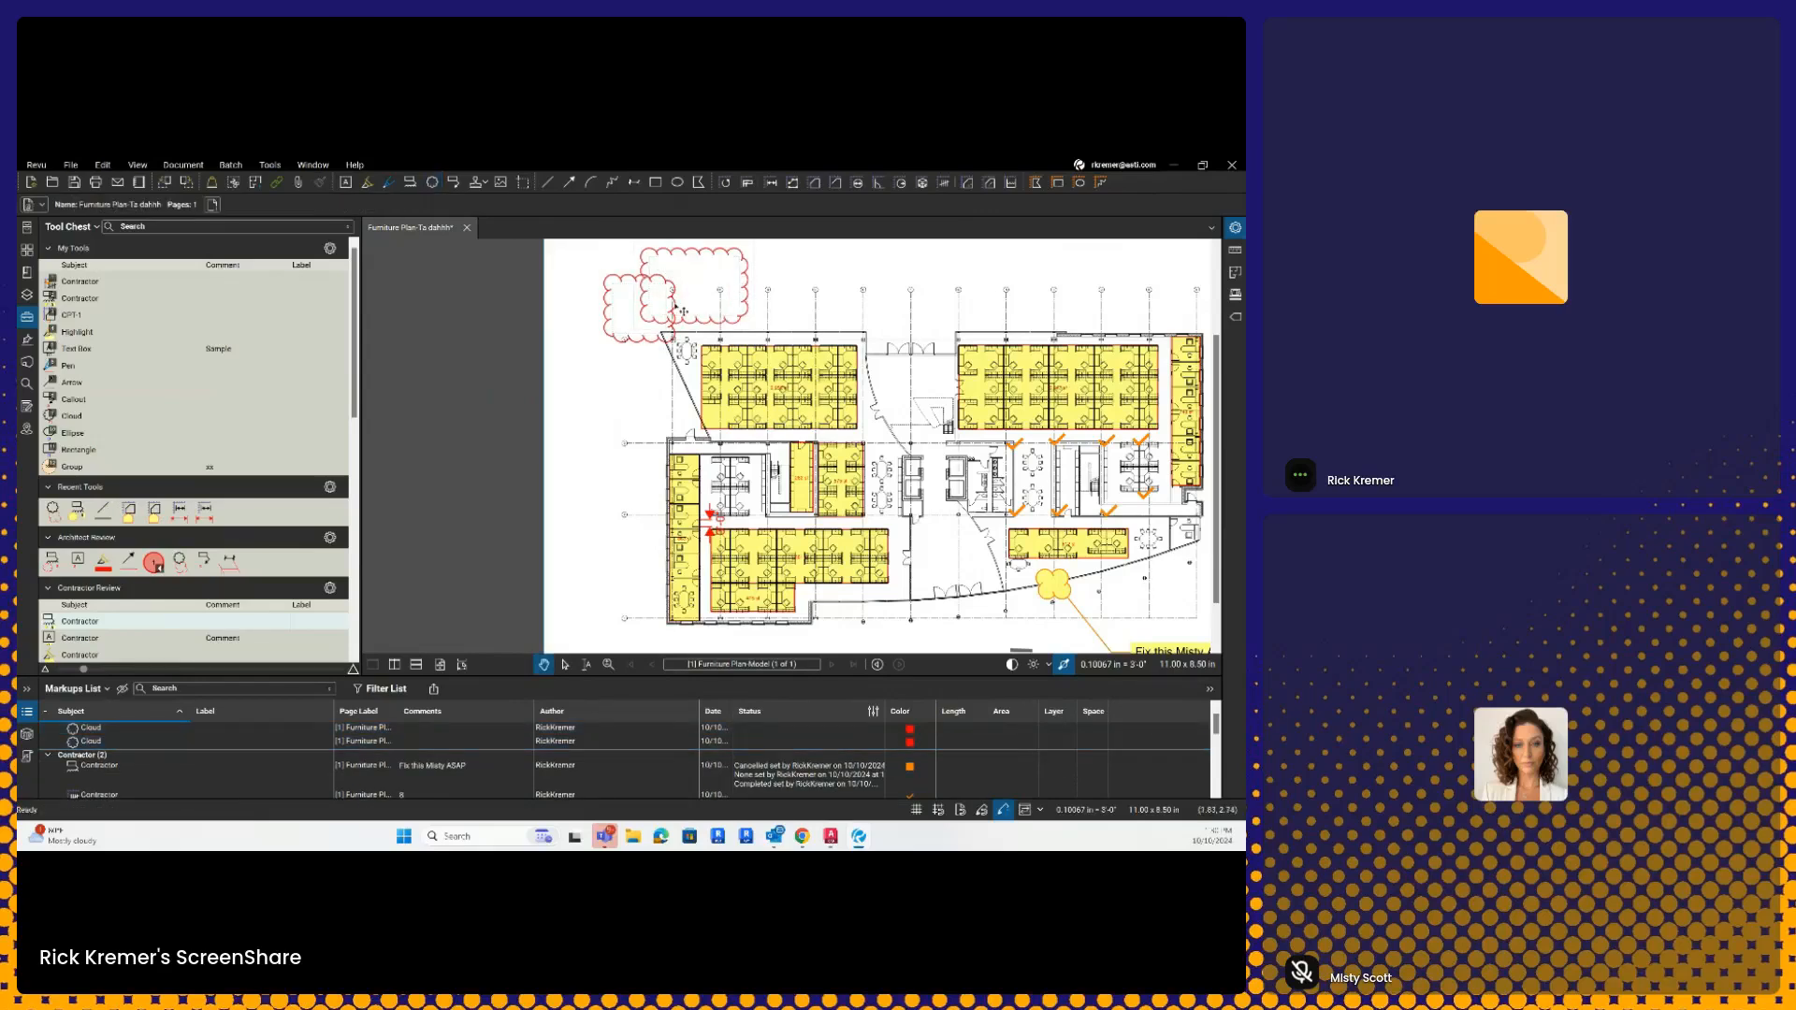
click(623, 326)
click(340, 204)
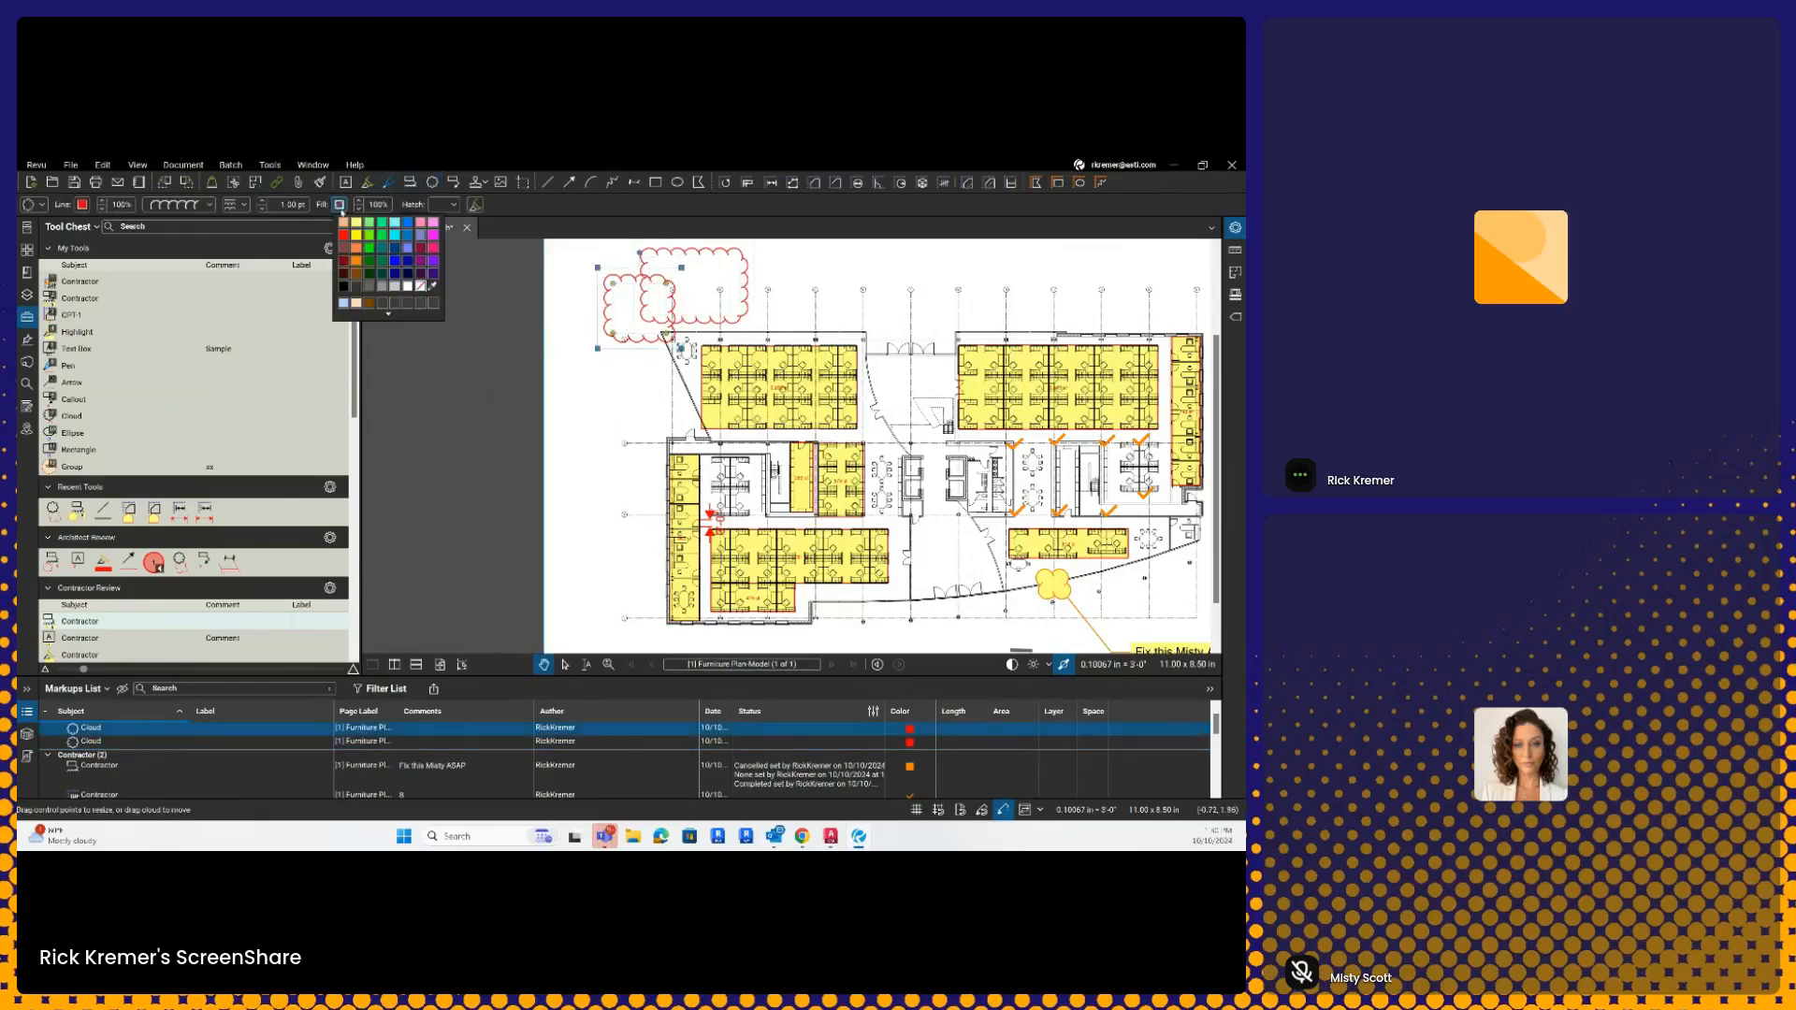
click(371, 225)
click(718, 282)
- Give the right cloud a blue fill
click(725, 262)
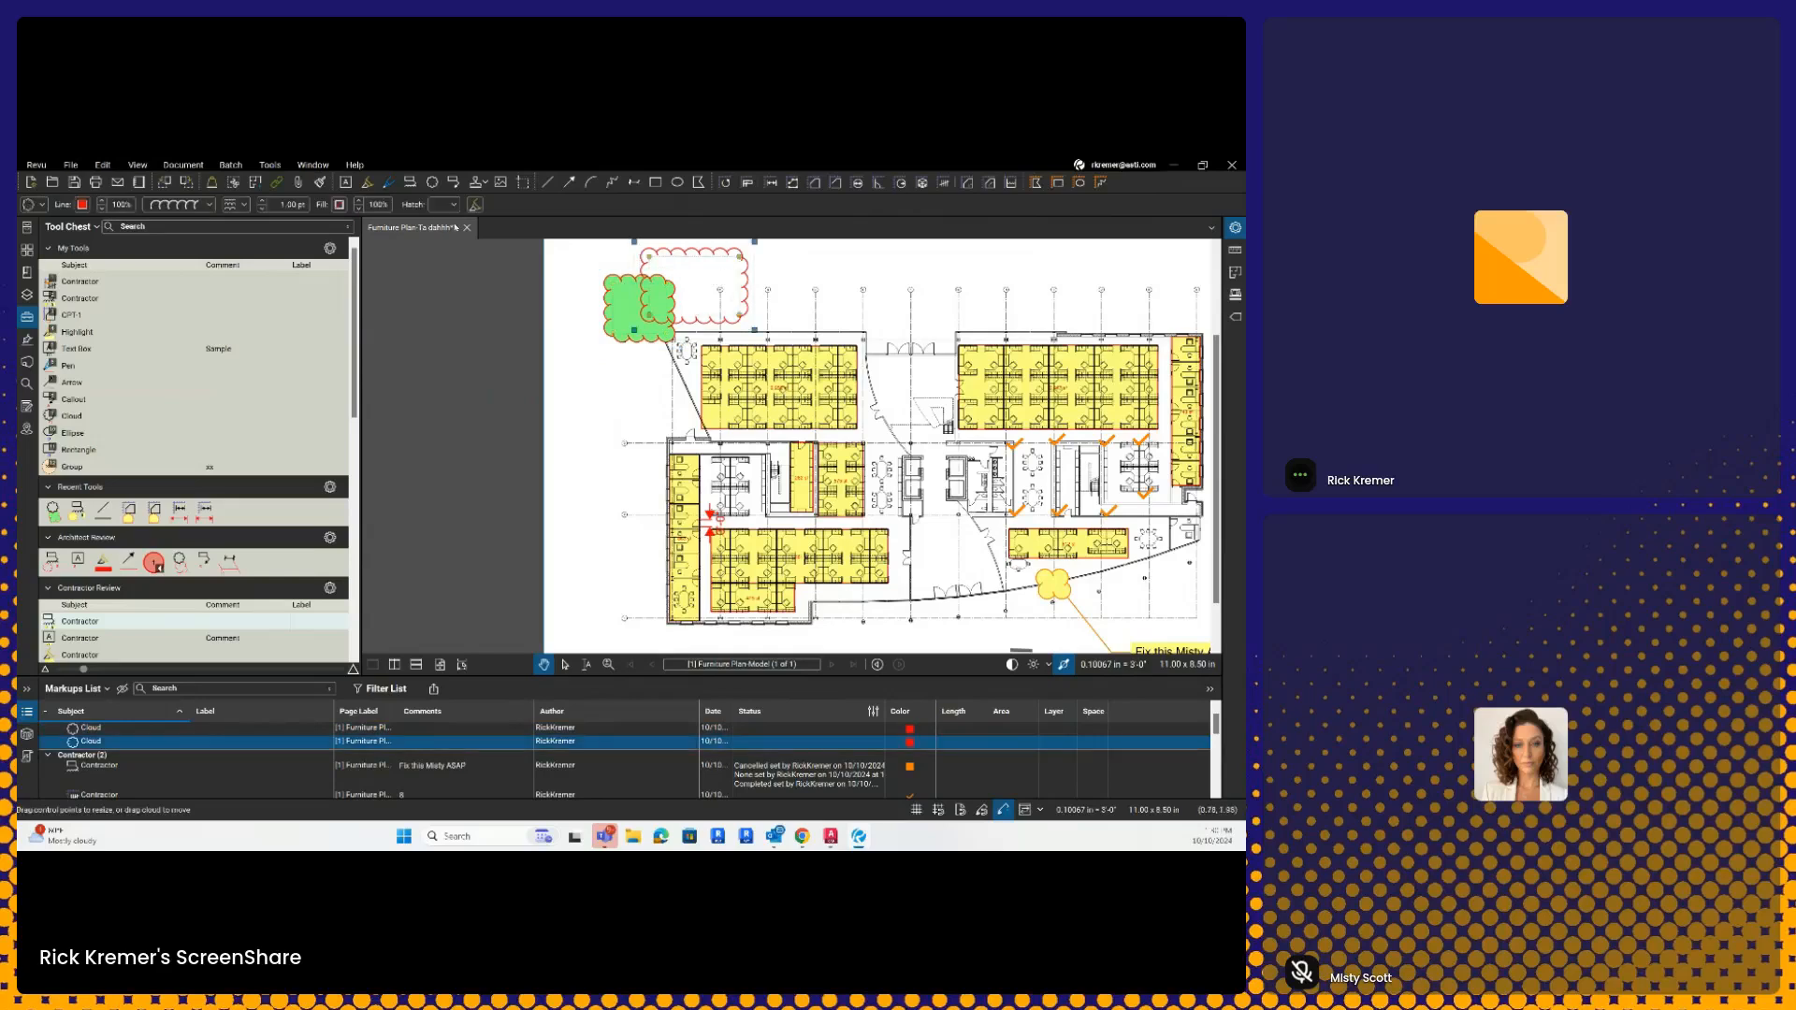
click(340, 204)
click(406, 233)
click(621, 354)
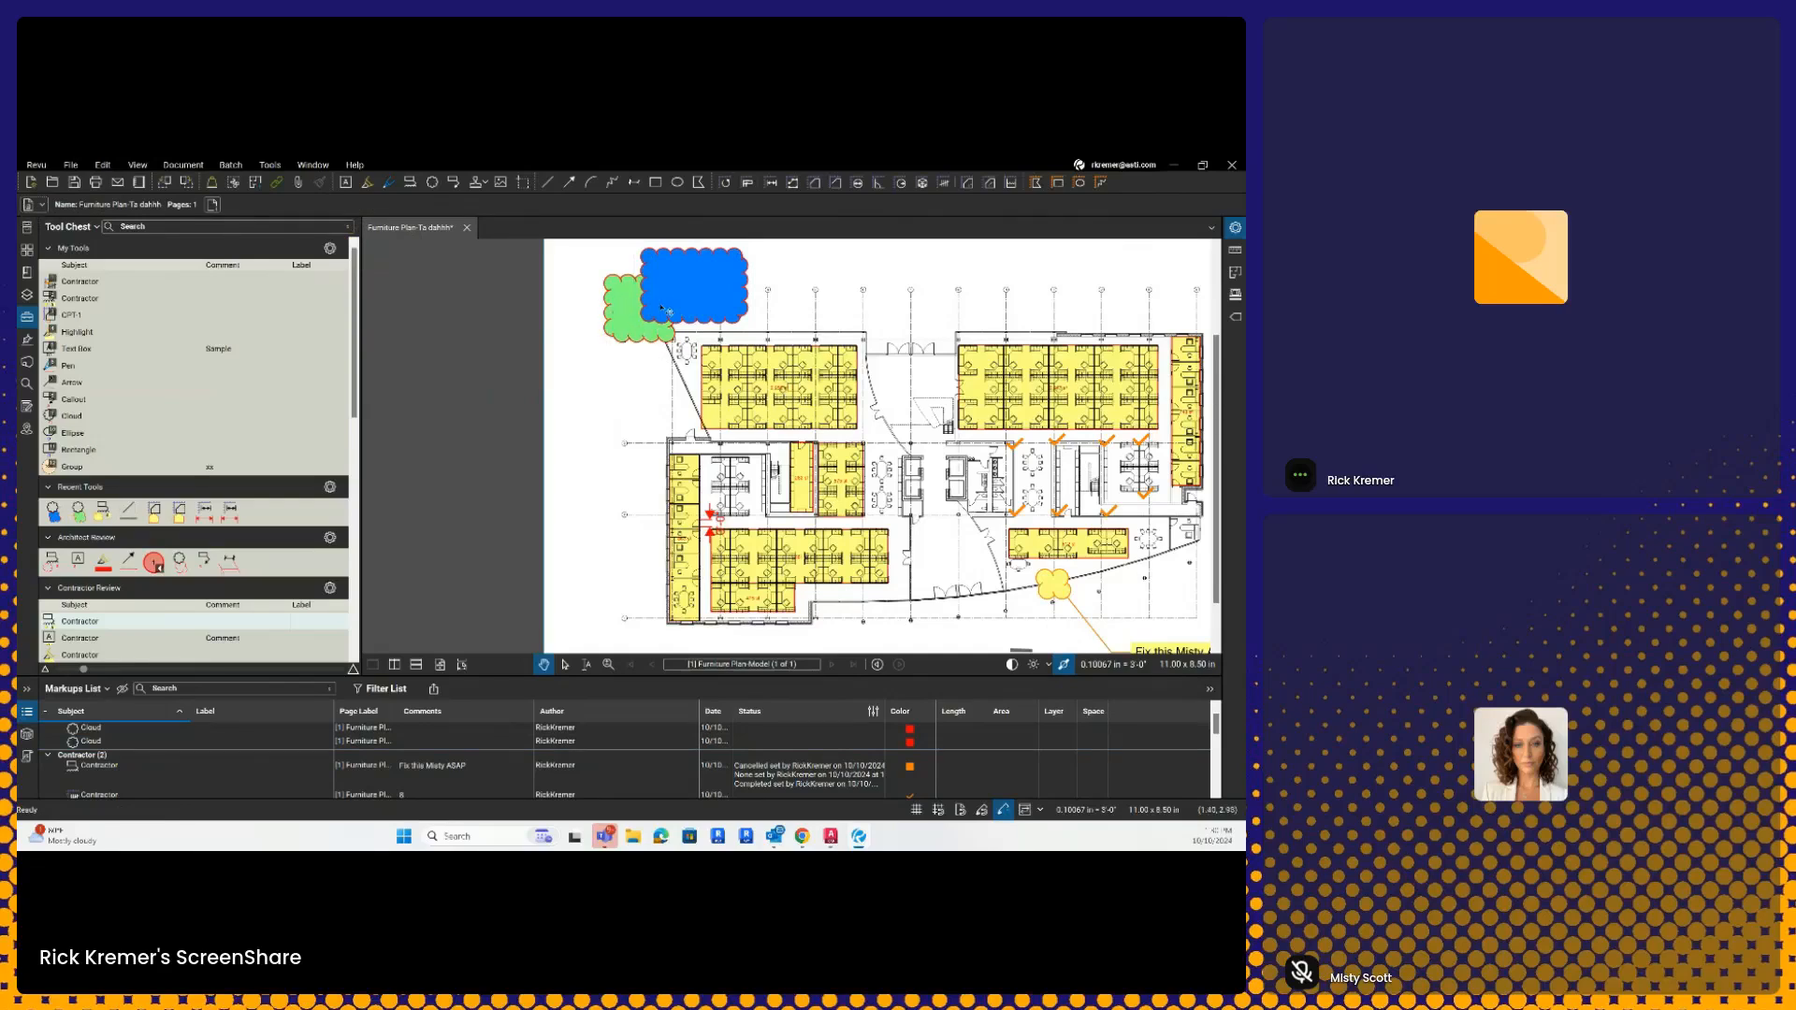
click(667, 311)
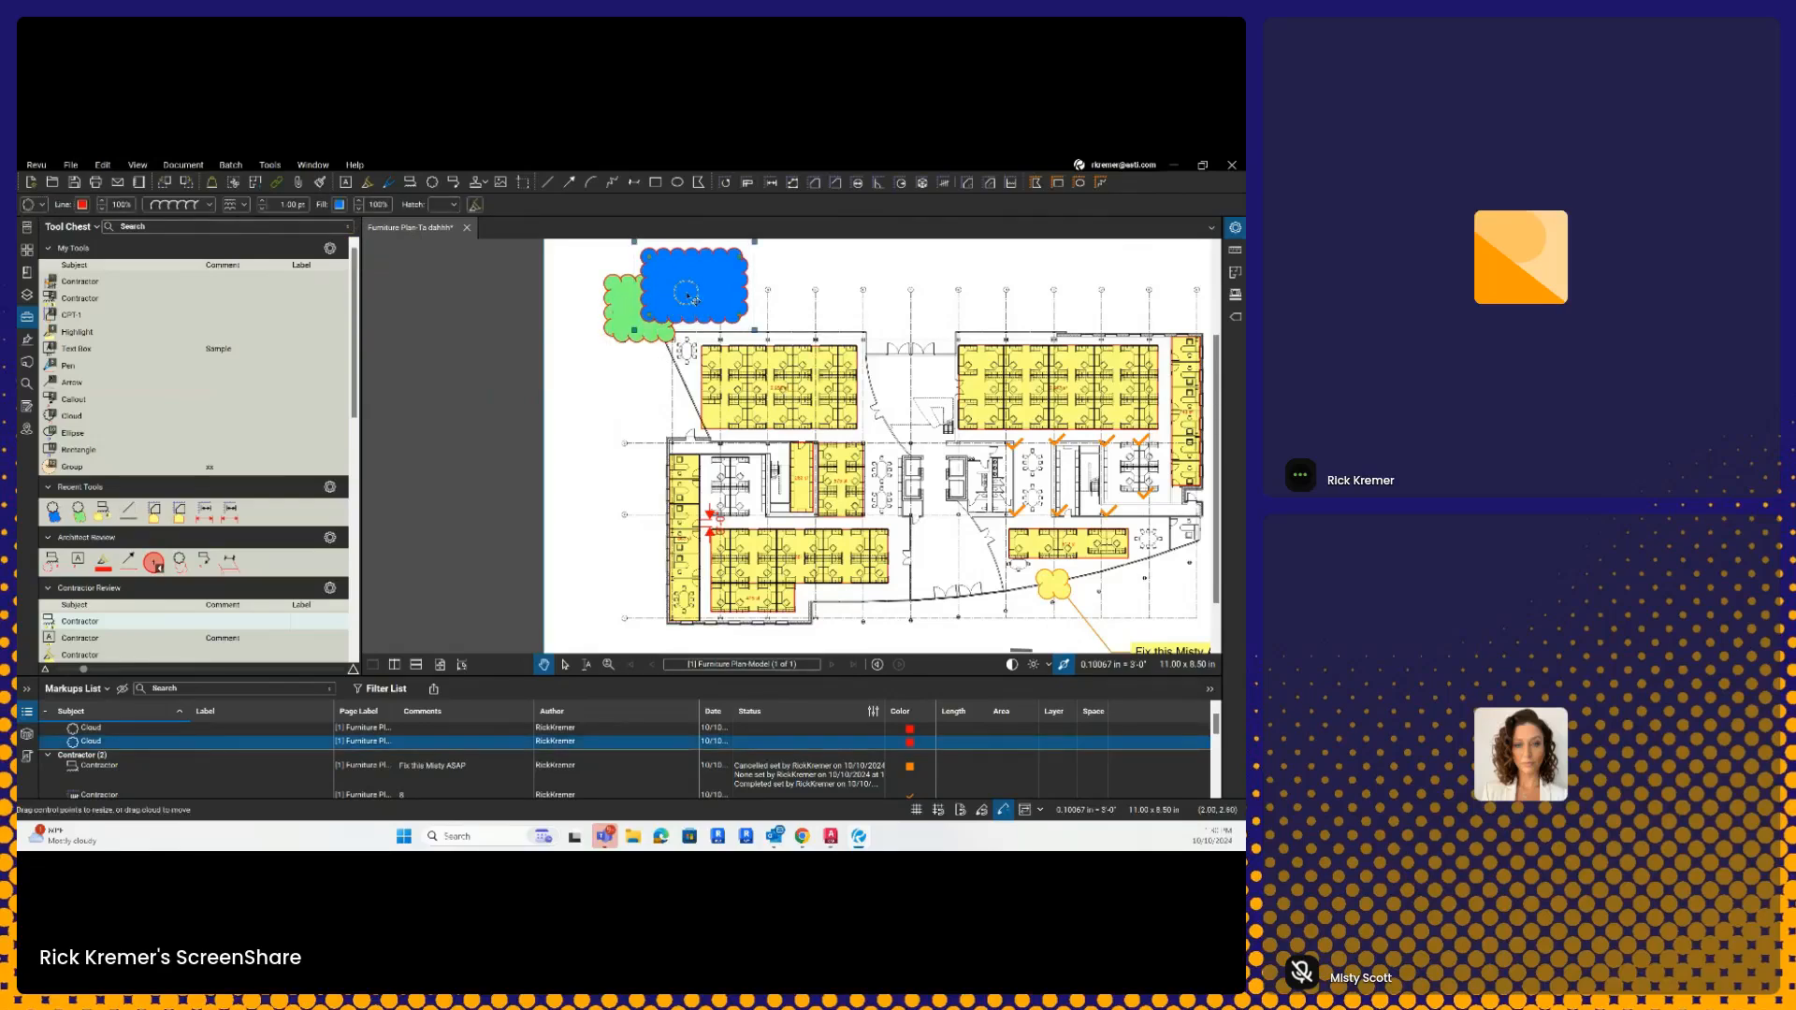
right_click(689, 295)
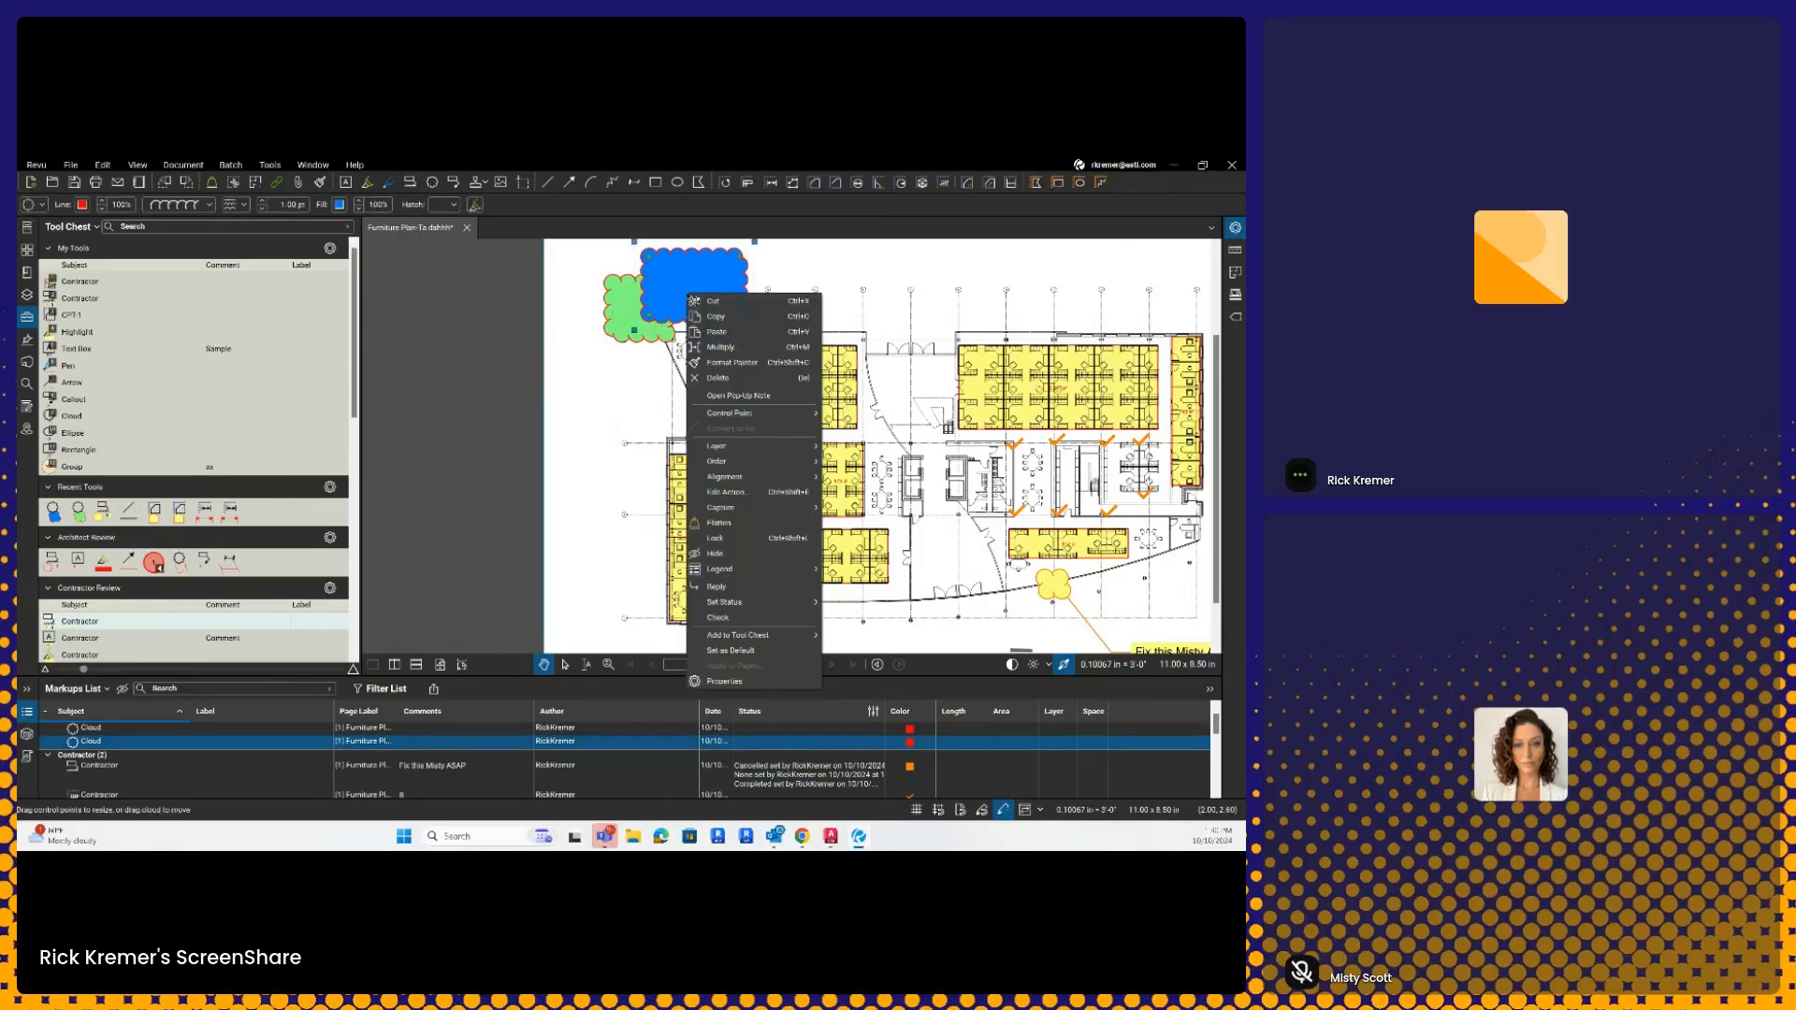
- Hide the blue cloud and a CPT-1 area markup, then restore all hidden markups
click(750, 558)
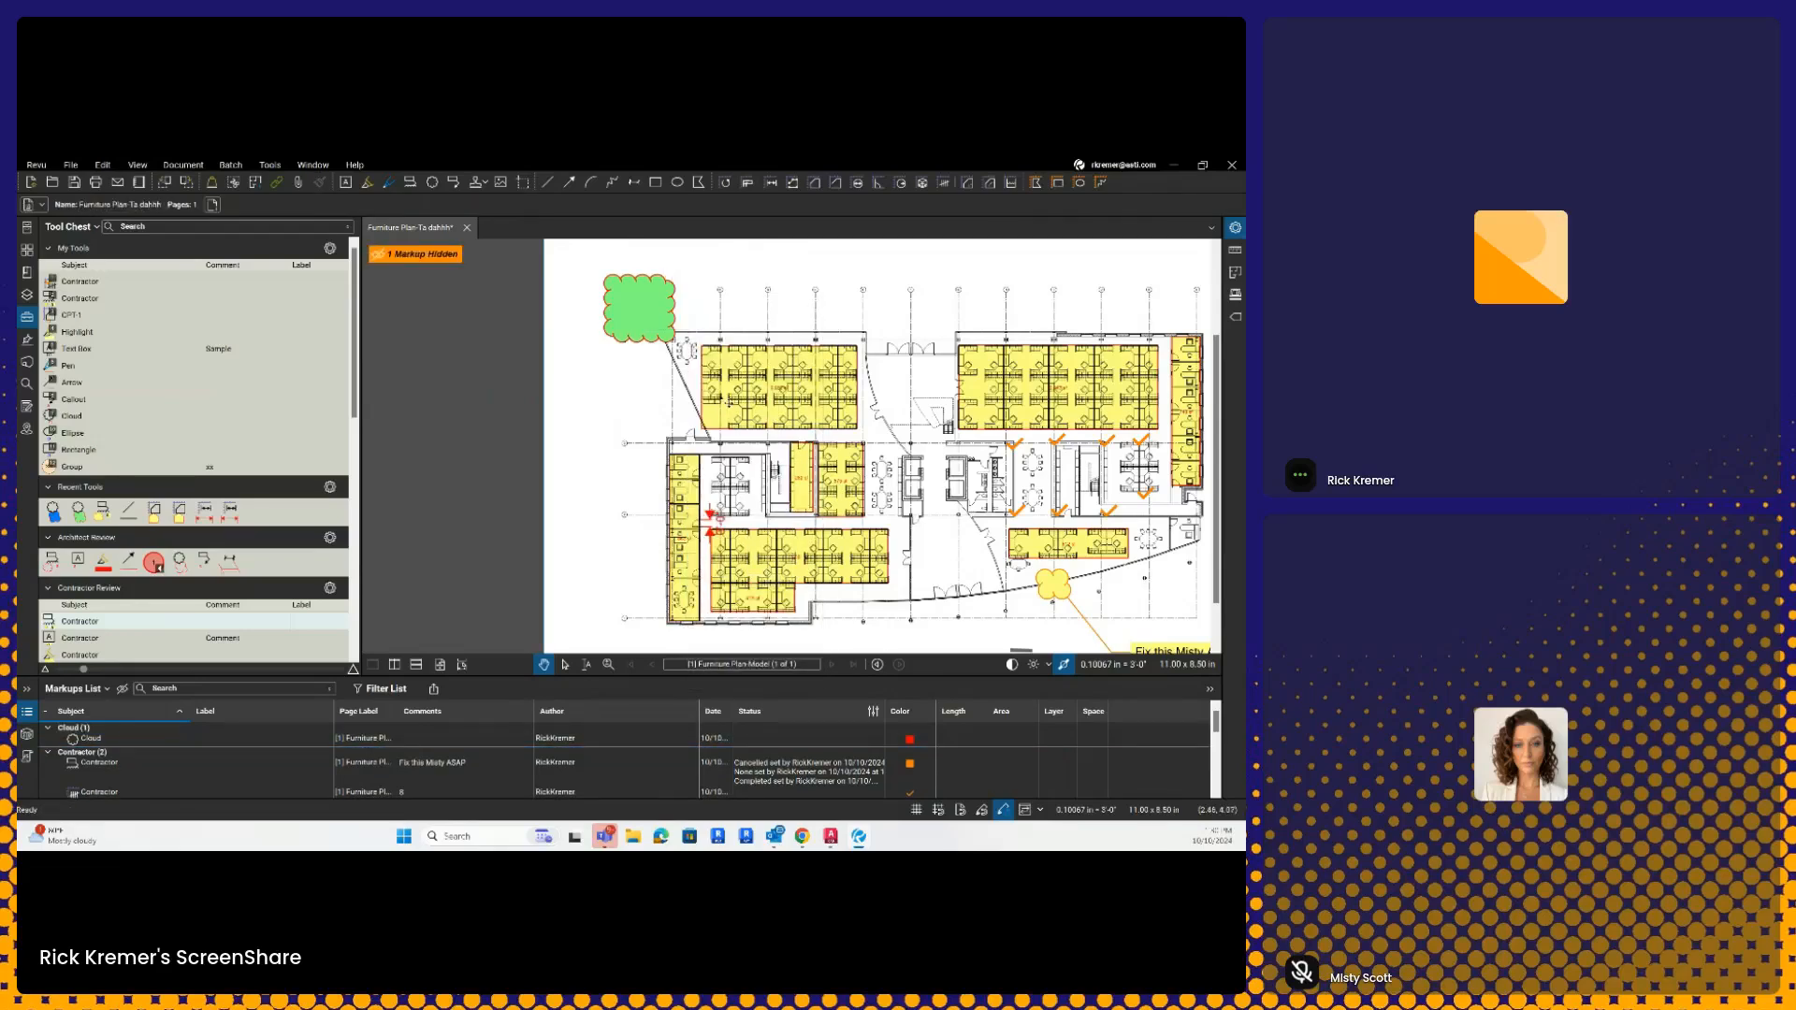
click(774, 595)
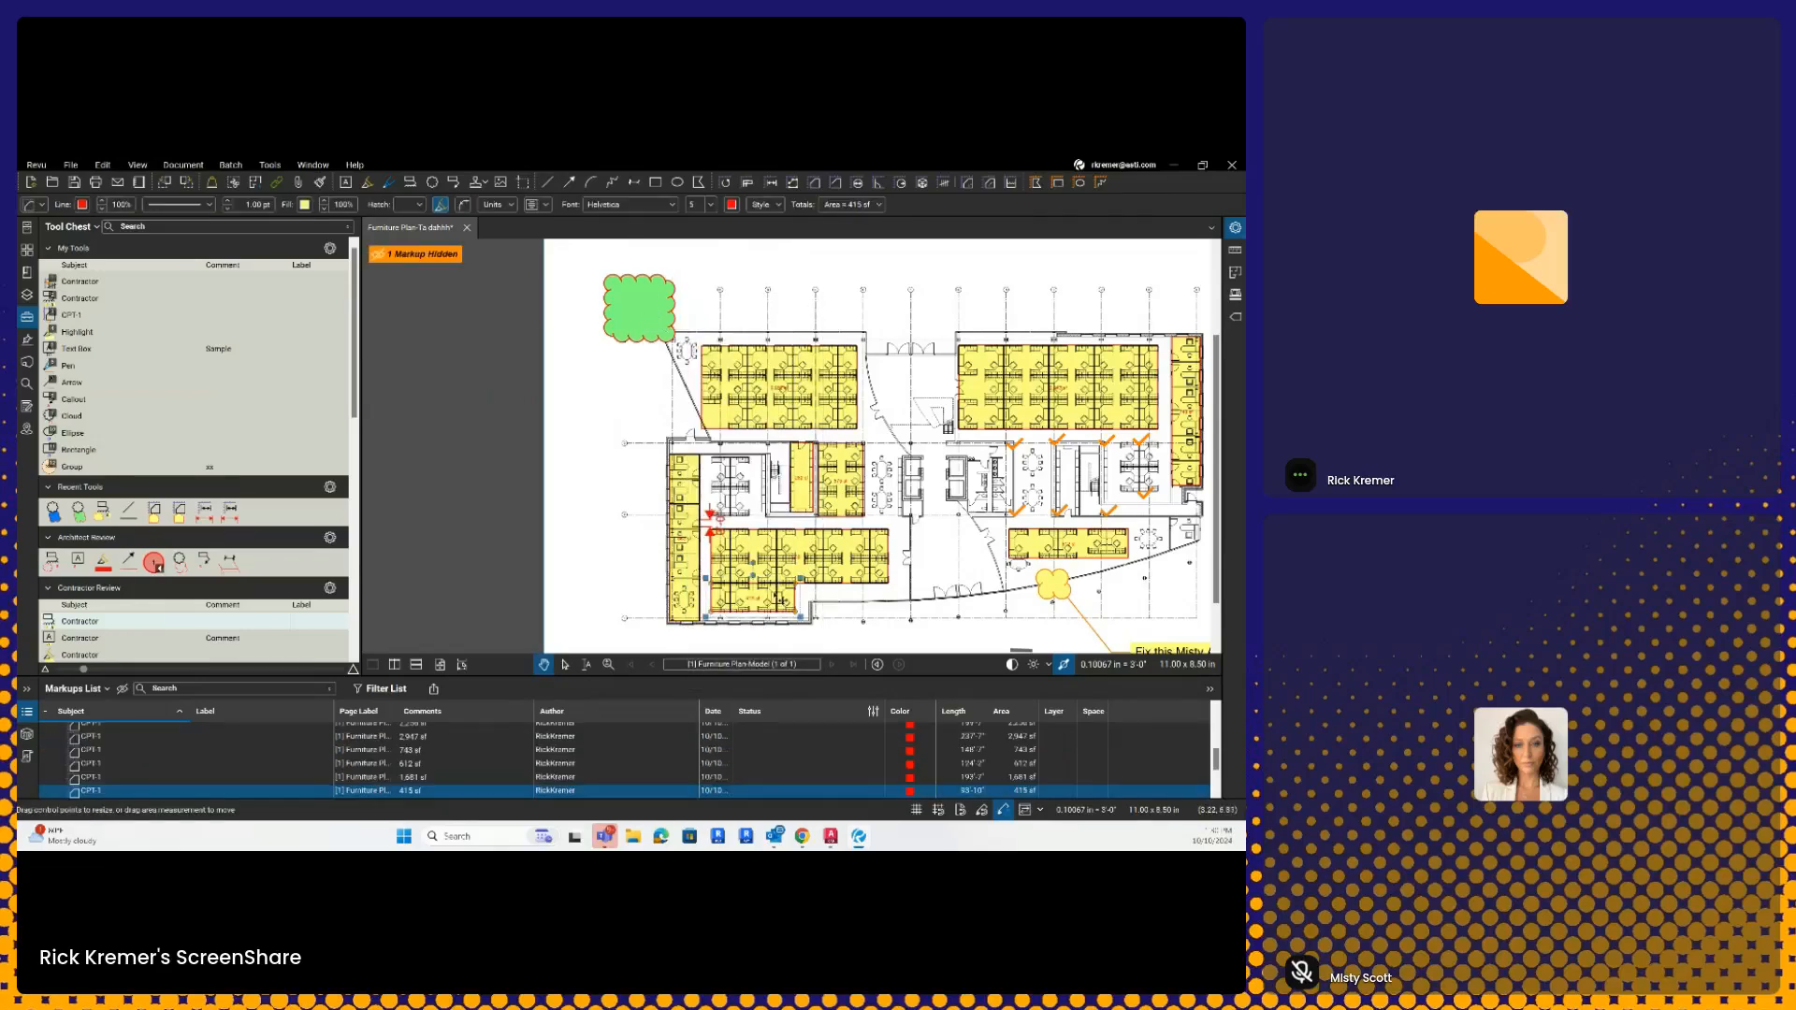
right_click(774, 595)
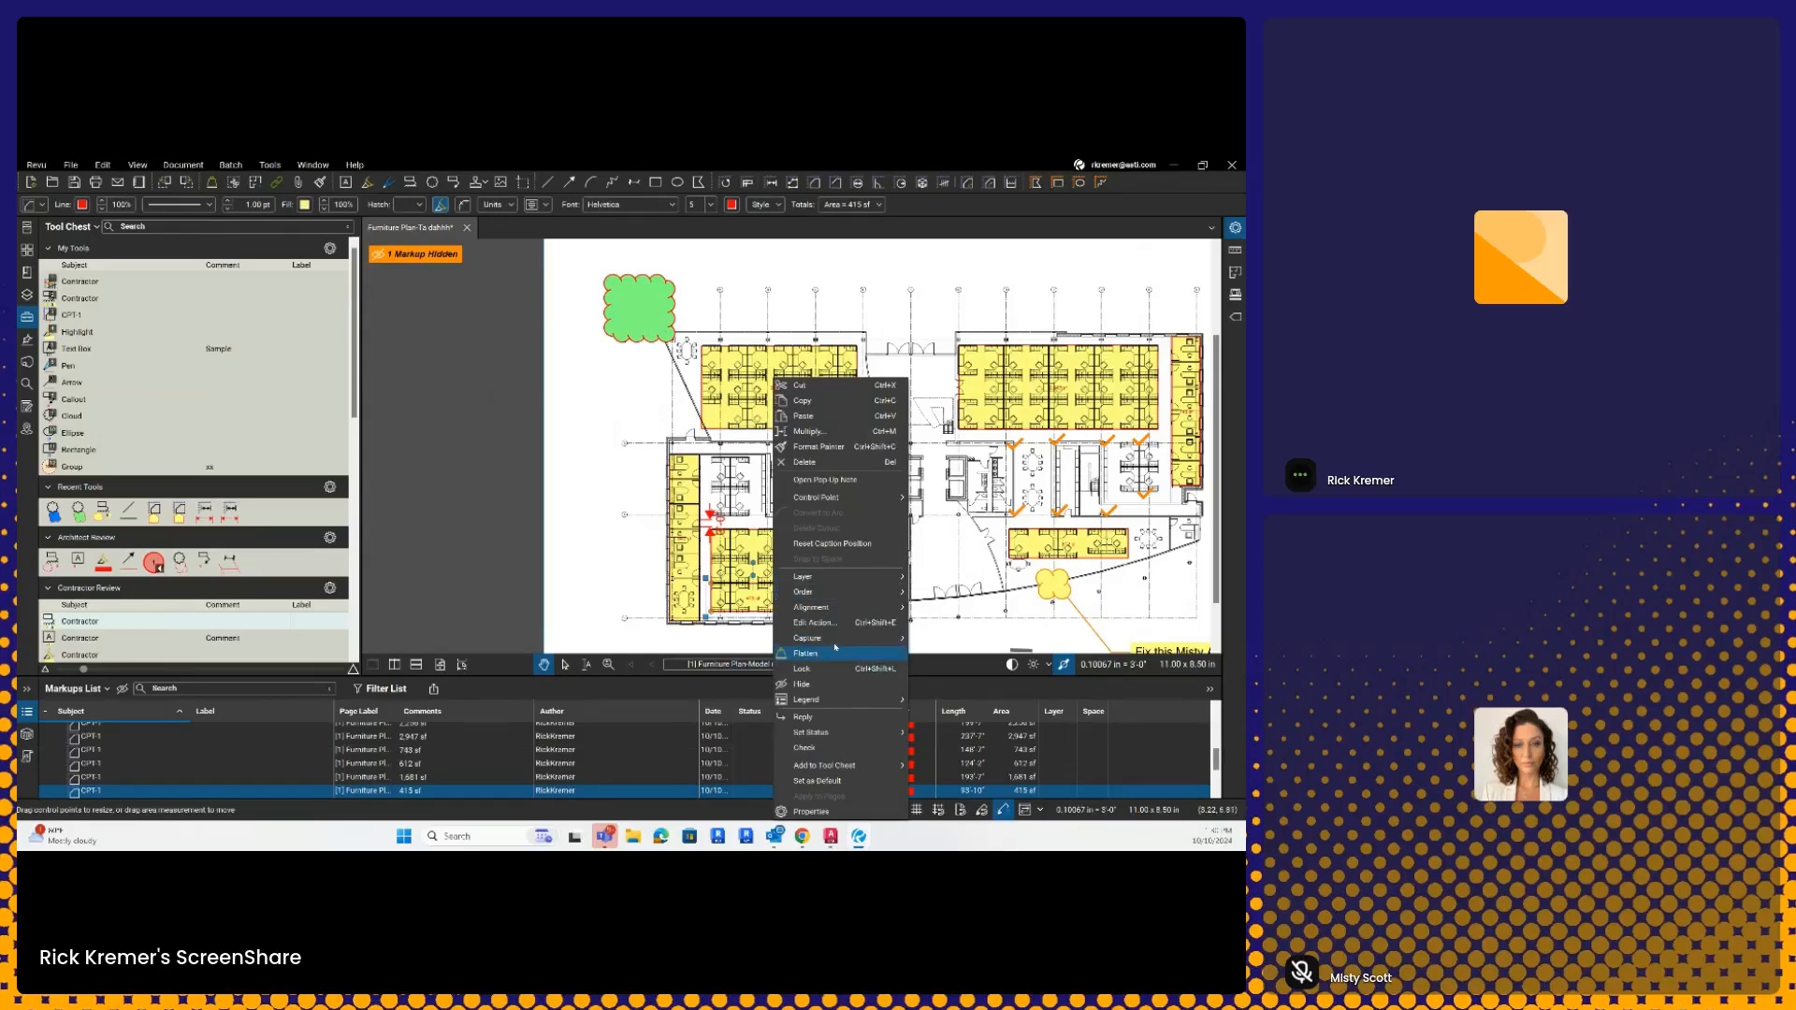
mouse_move(831, 615)
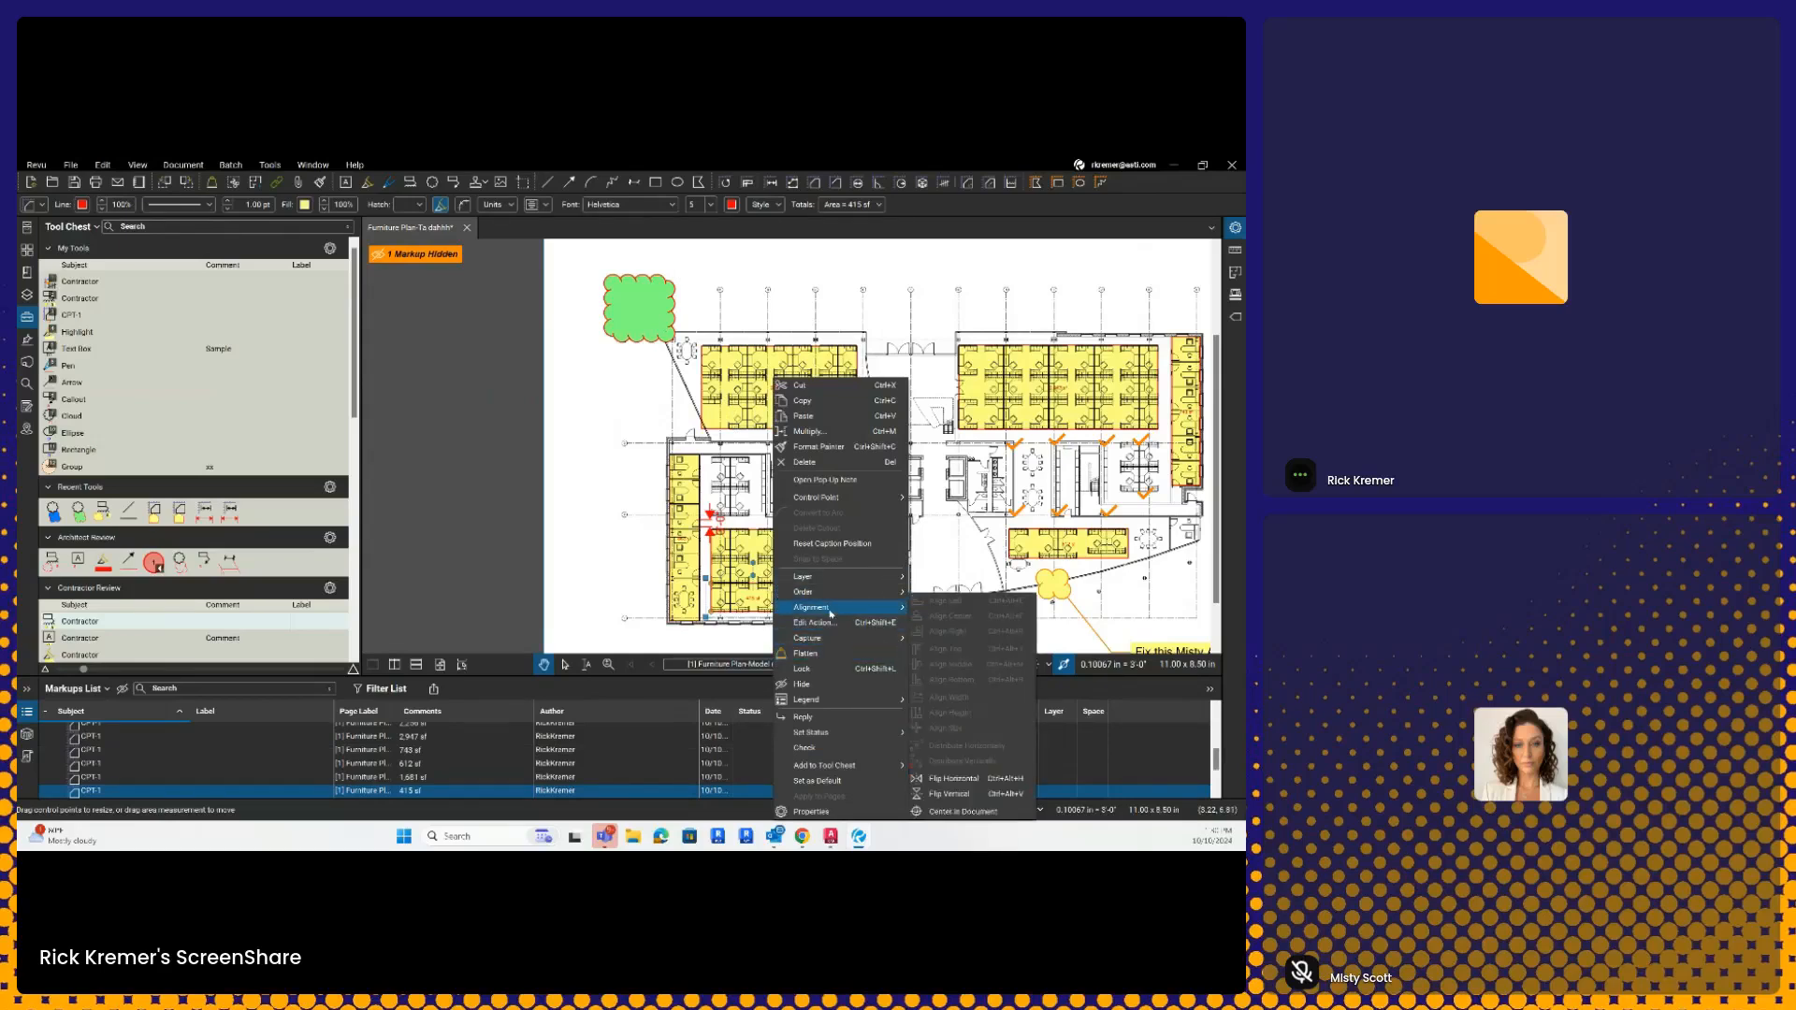
click(802, 684)
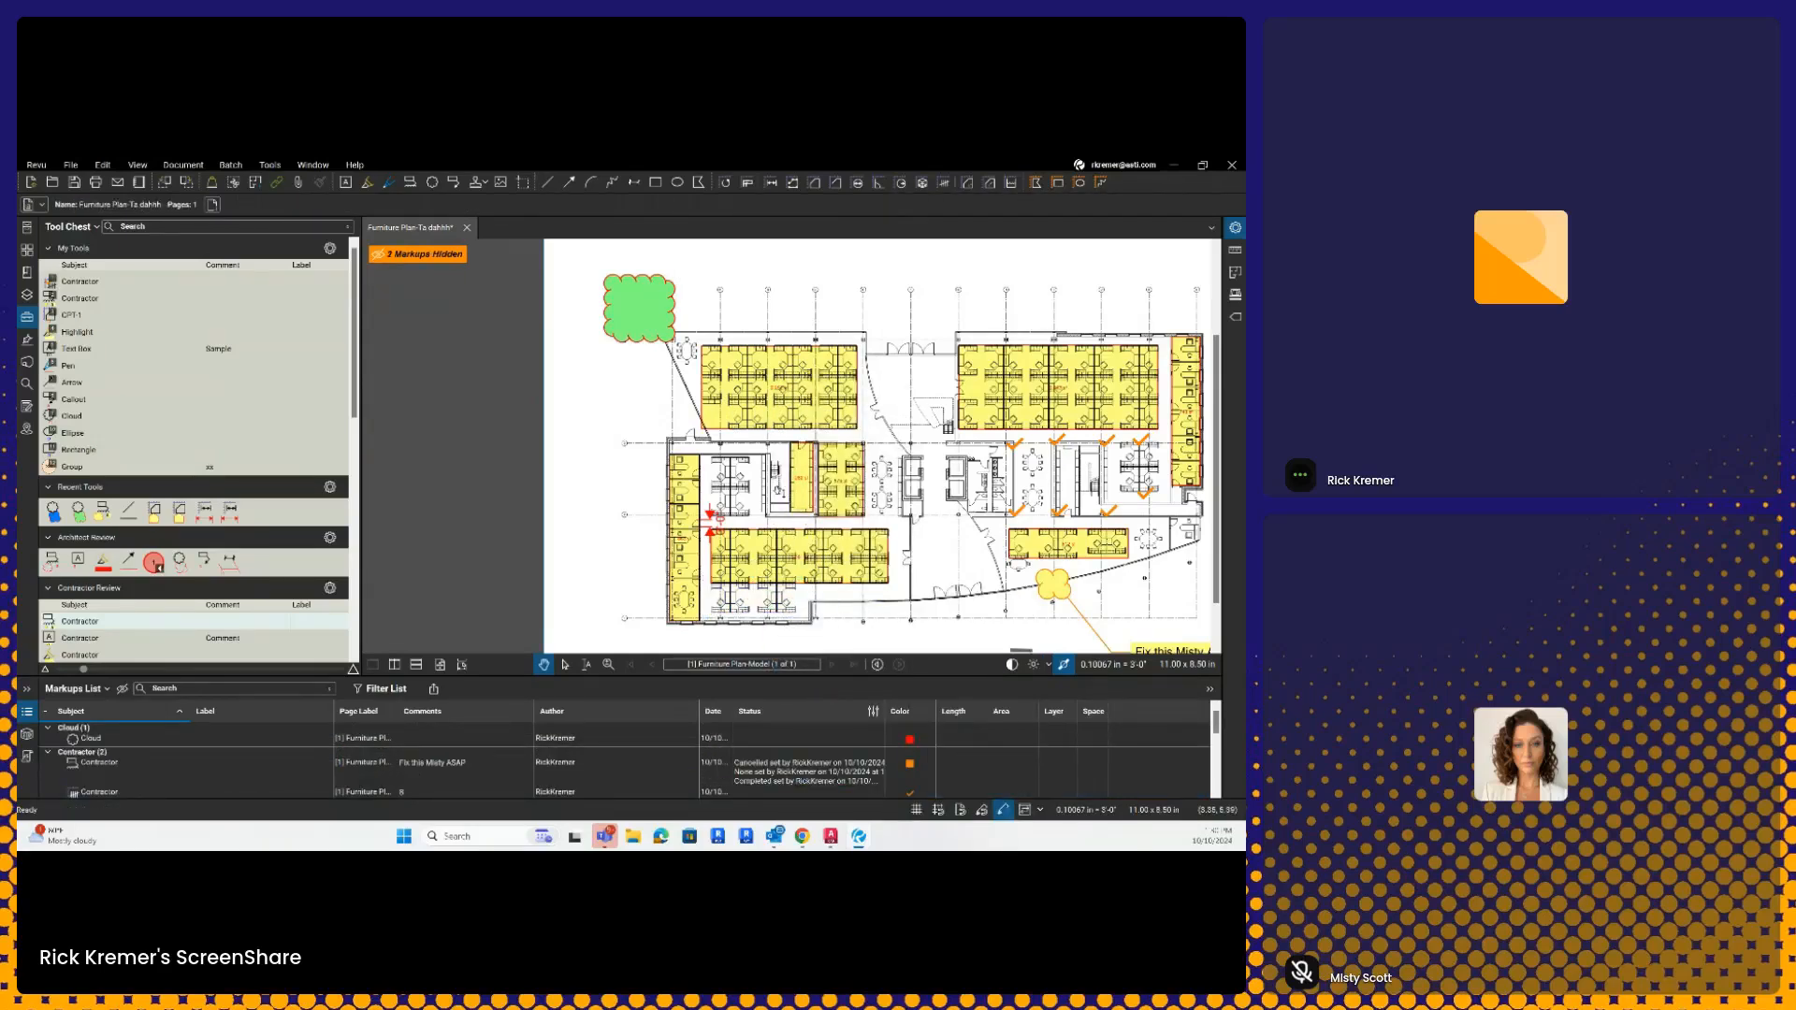
mouse_move(410, 257)
click(411, 254)
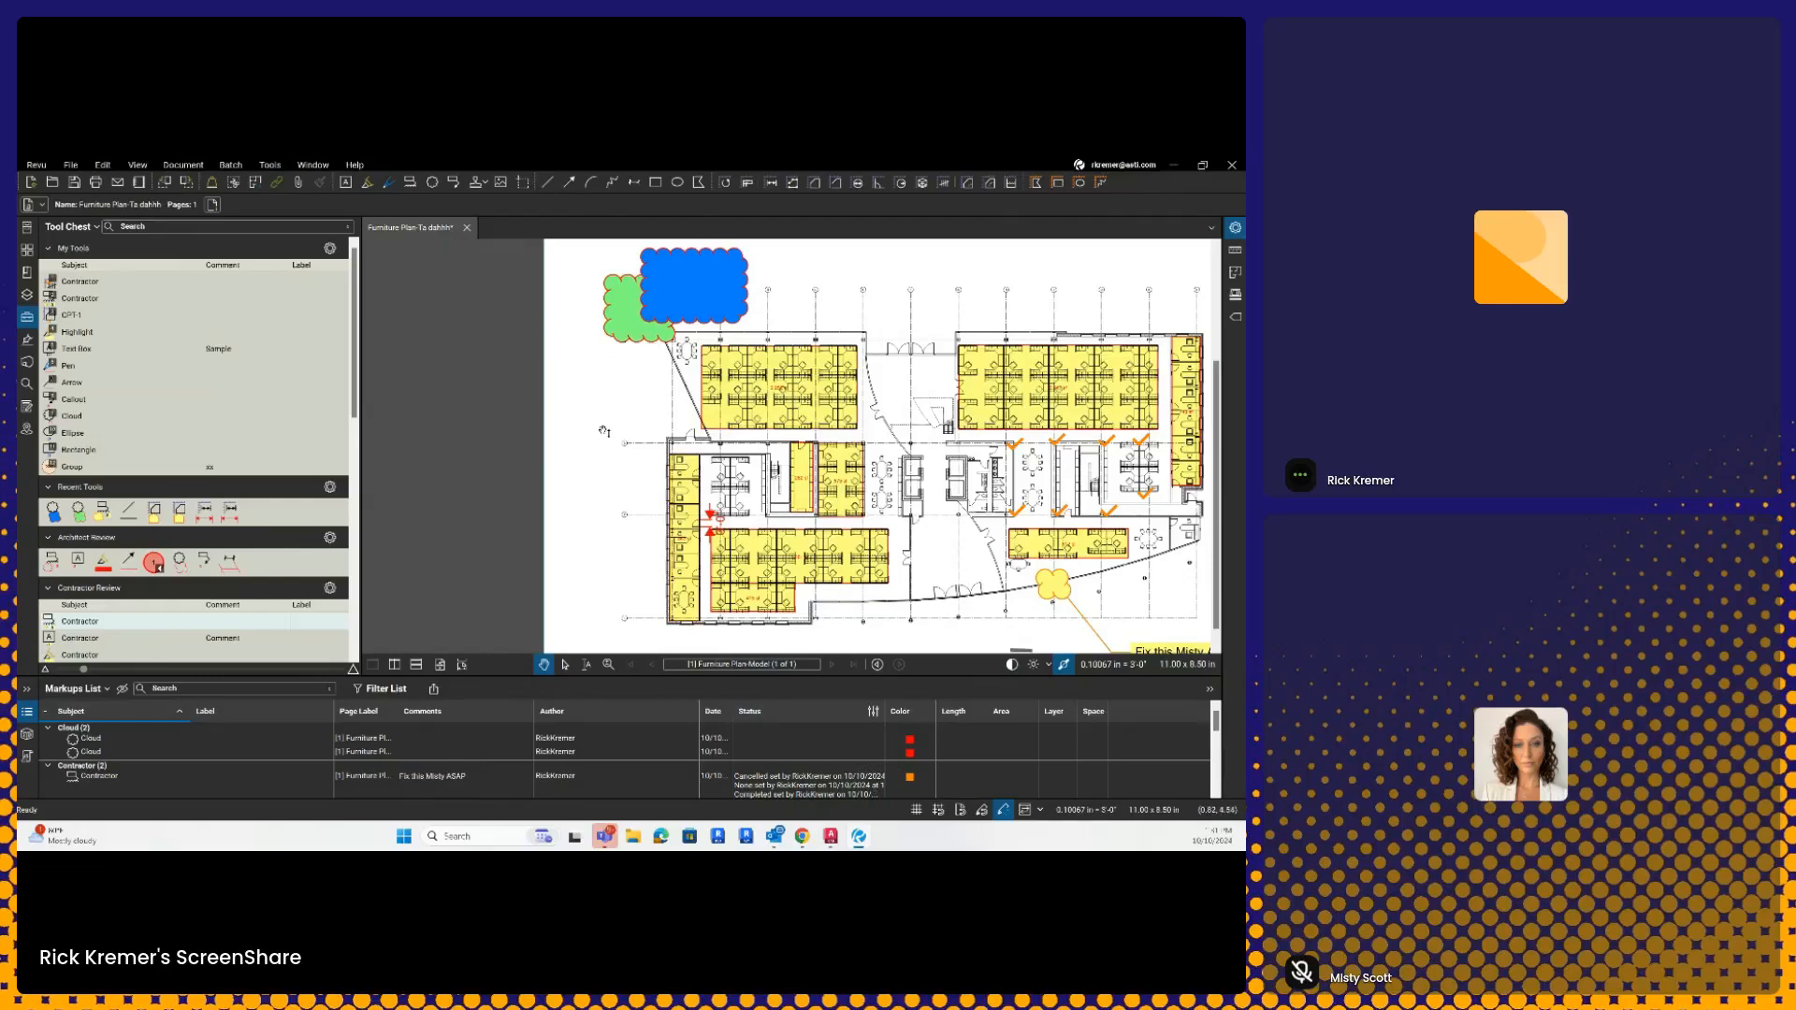
- Zoom out to show the whole furniture plan sheet with all its markups
scroll(605, 431, down, 3)
scroll(605, 431, down, 1)
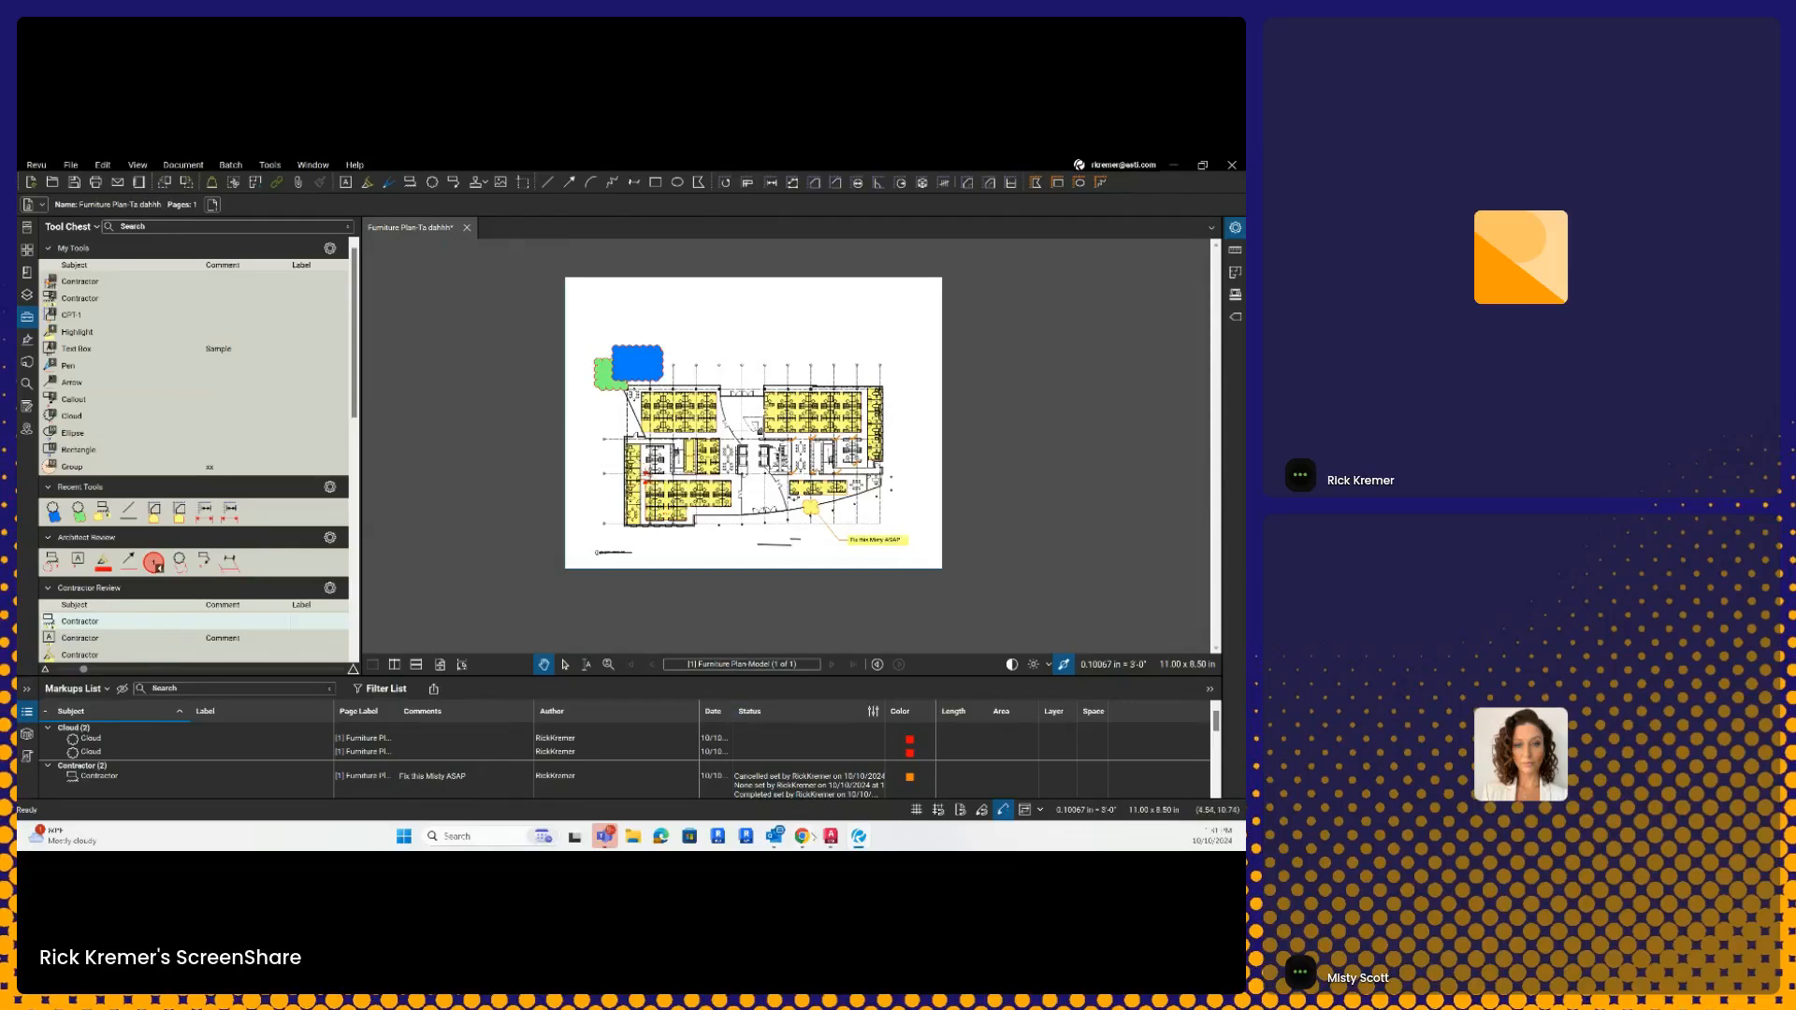
- Bring the browser webinar window forward and move it off to the other monitor
mouse_move(801, 835)
click(735, 730)
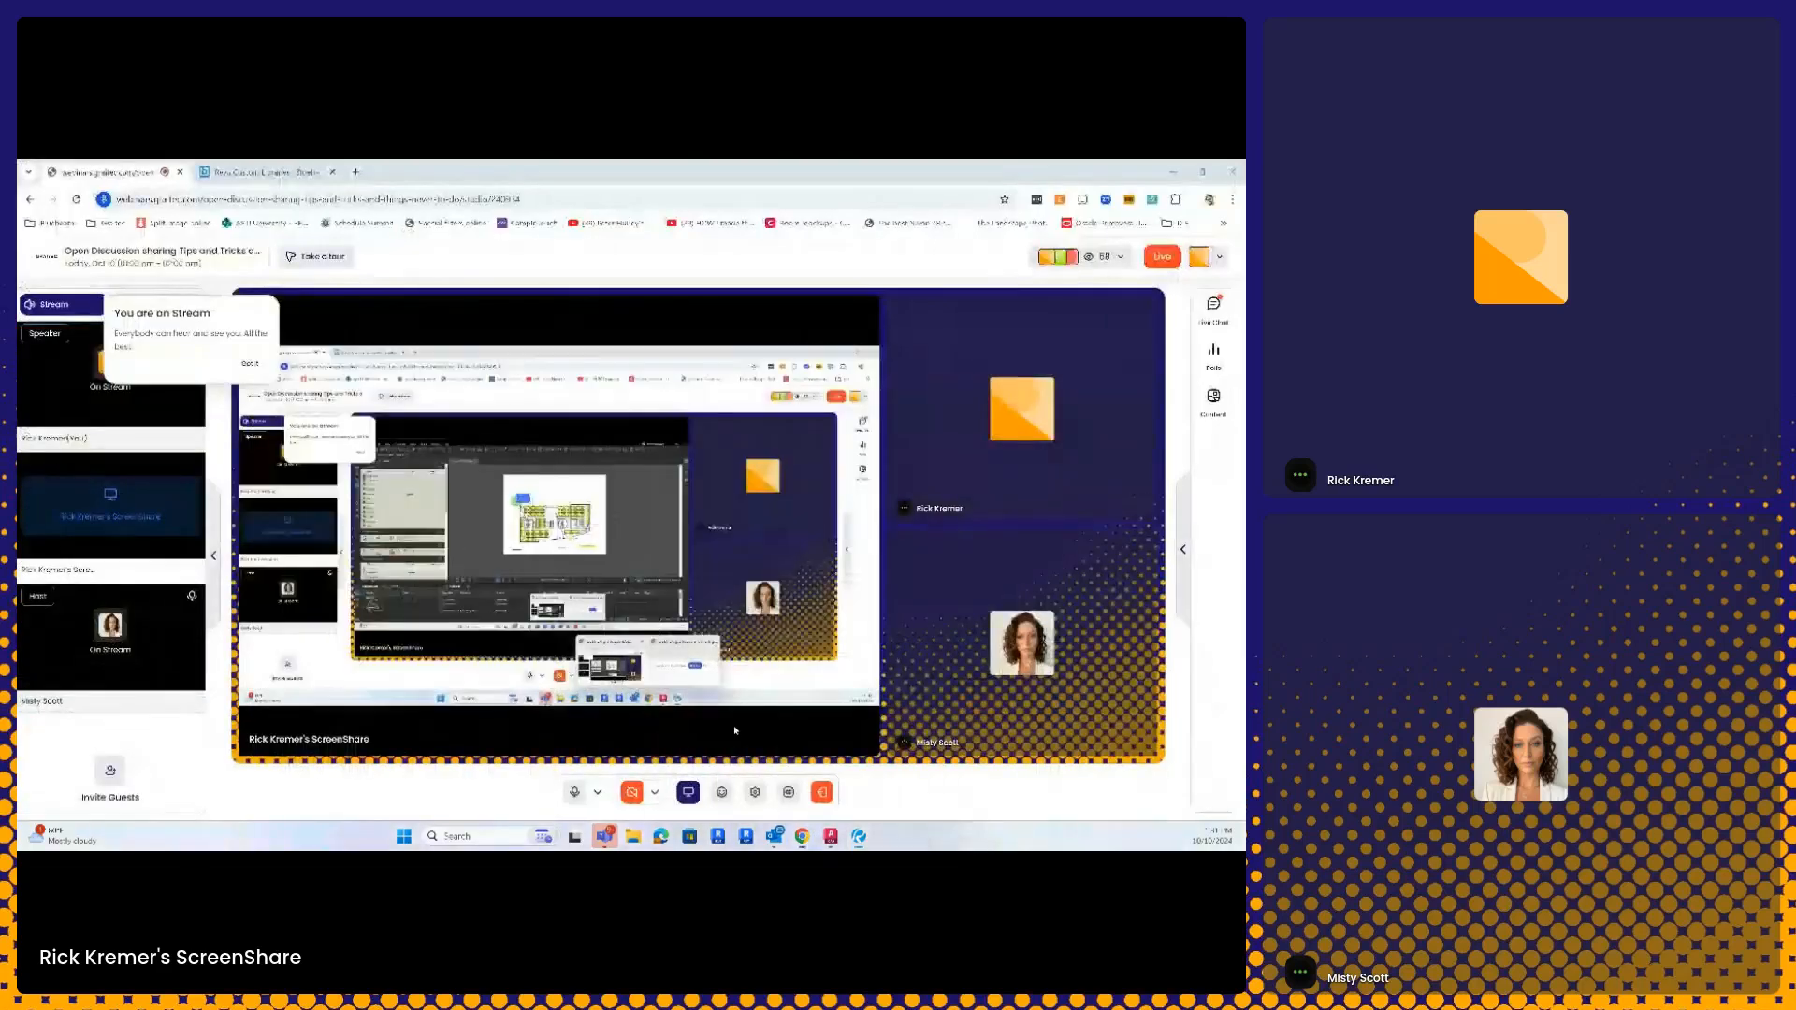
drag(653, 174, 17, 172)
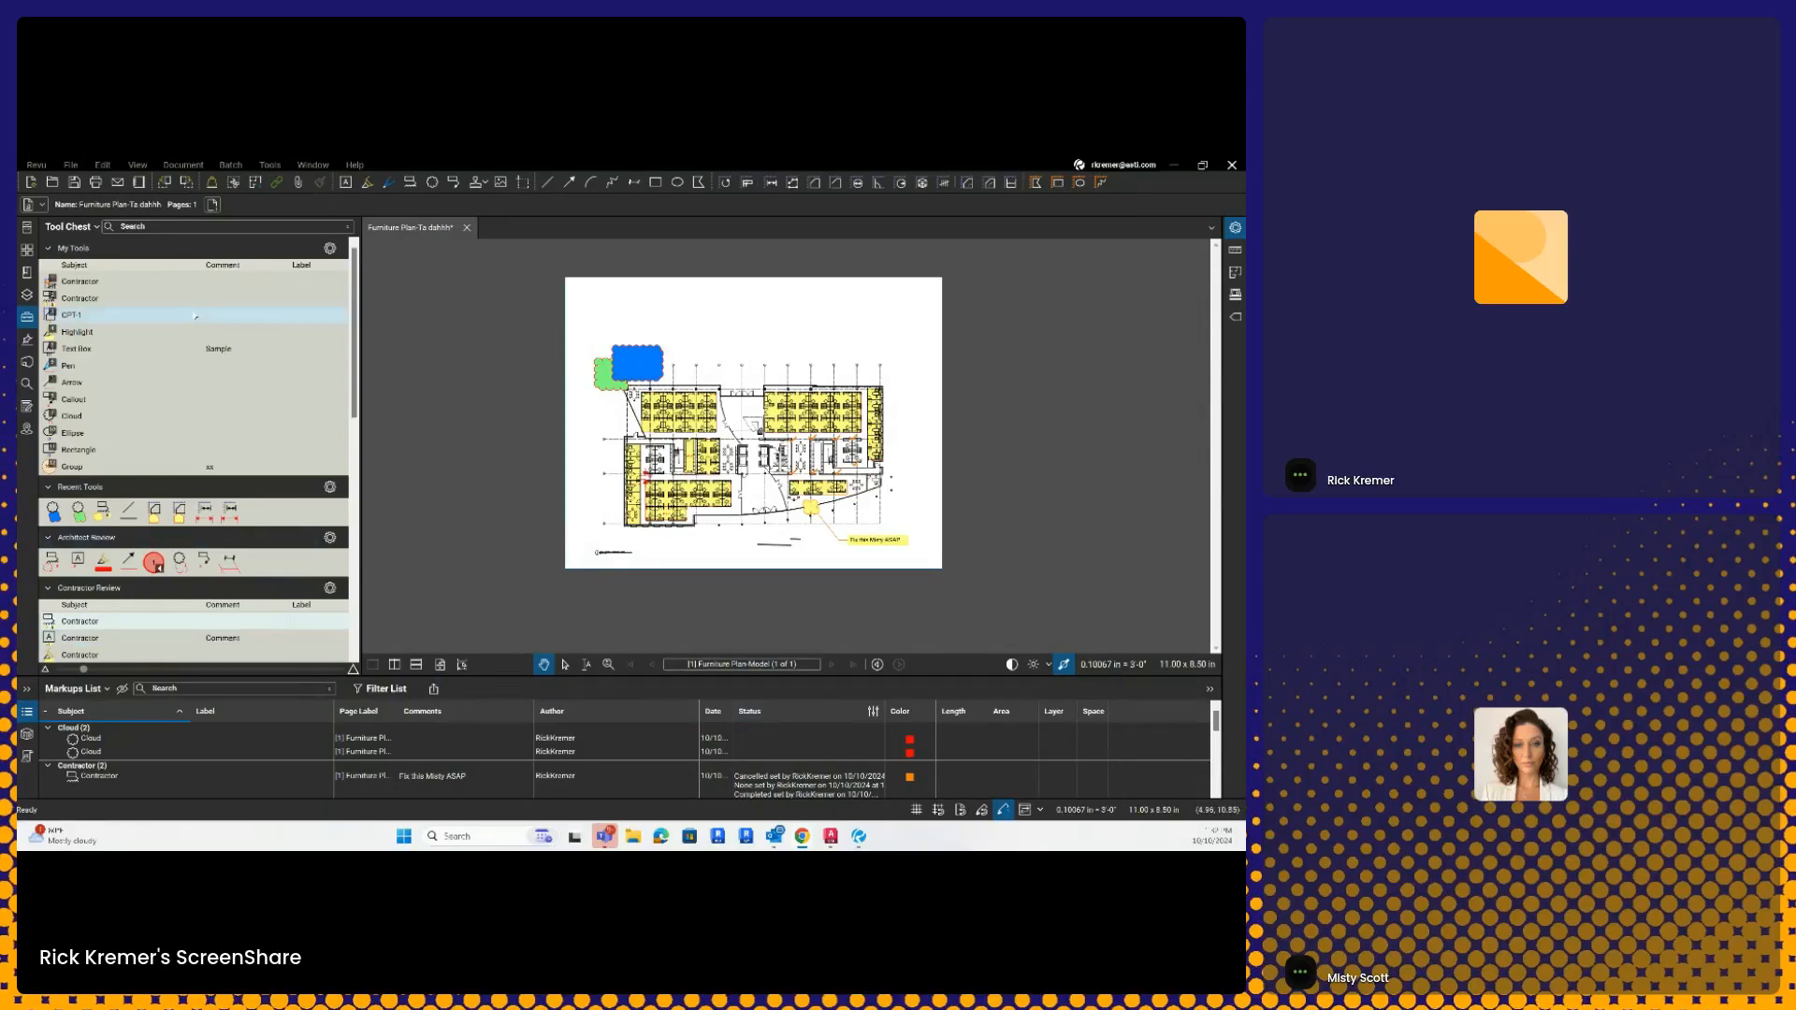
click(206, 226)
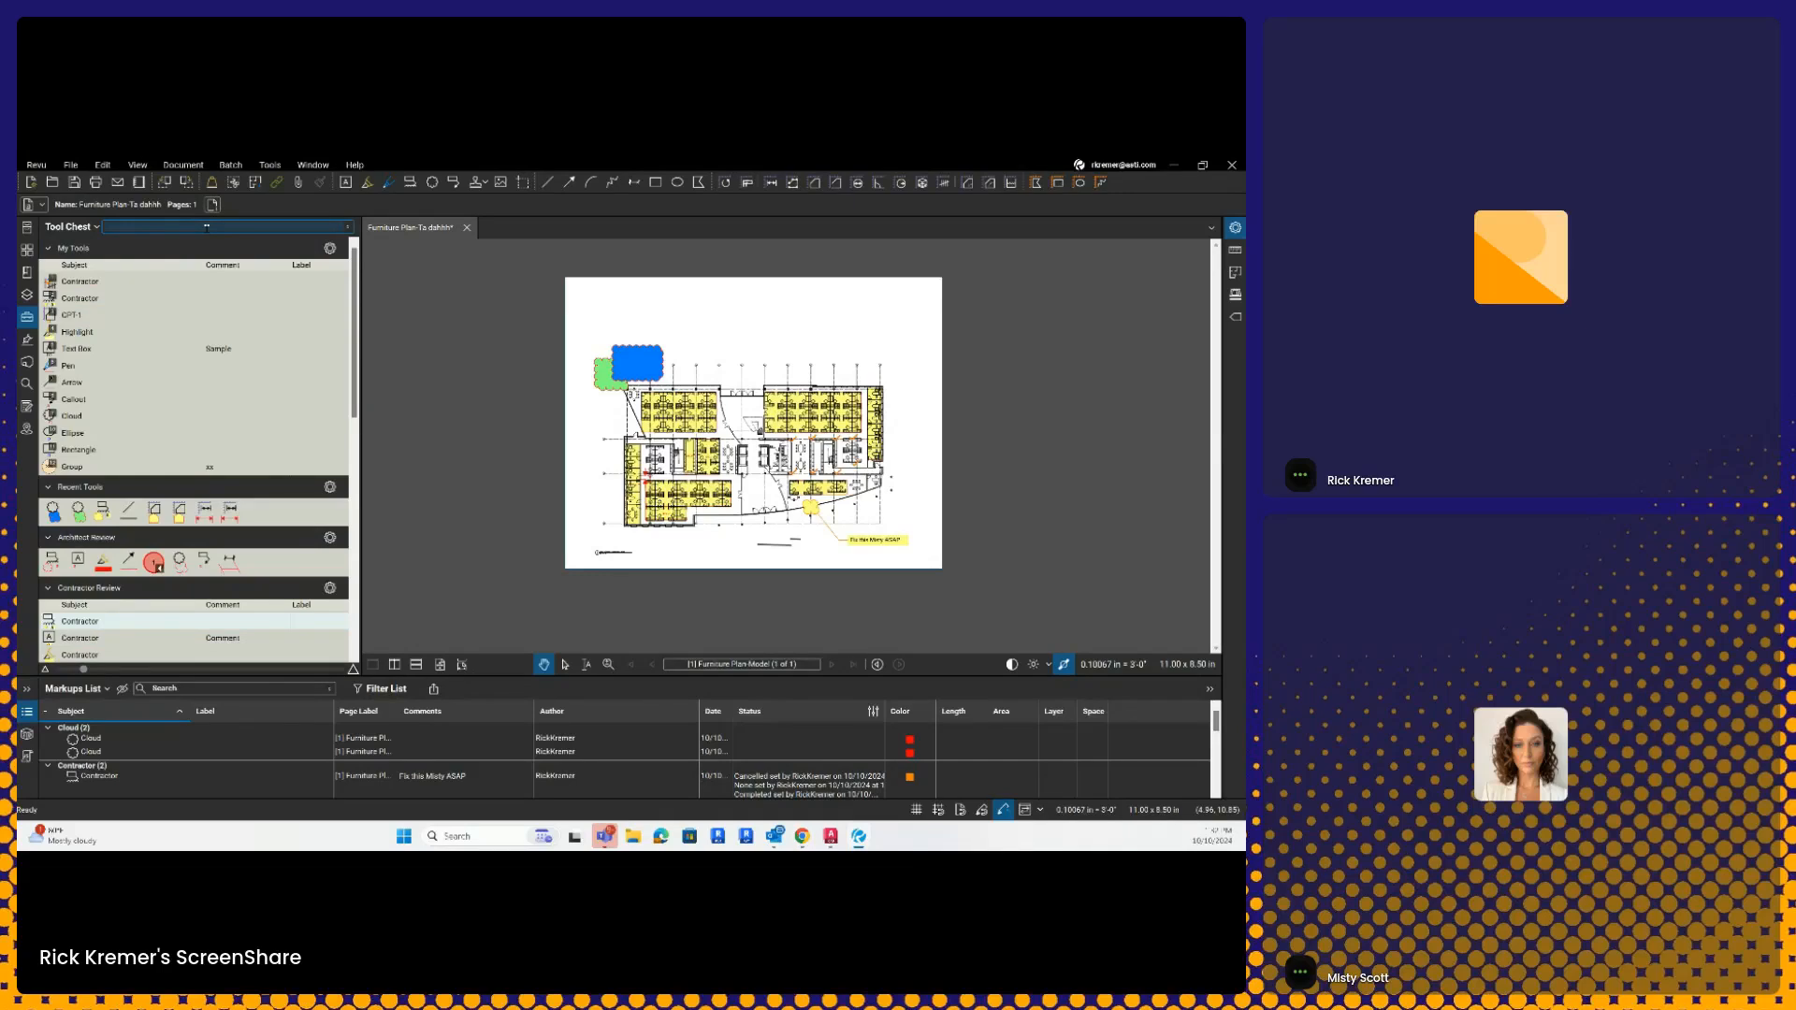
click(206, 227)
text(contr)
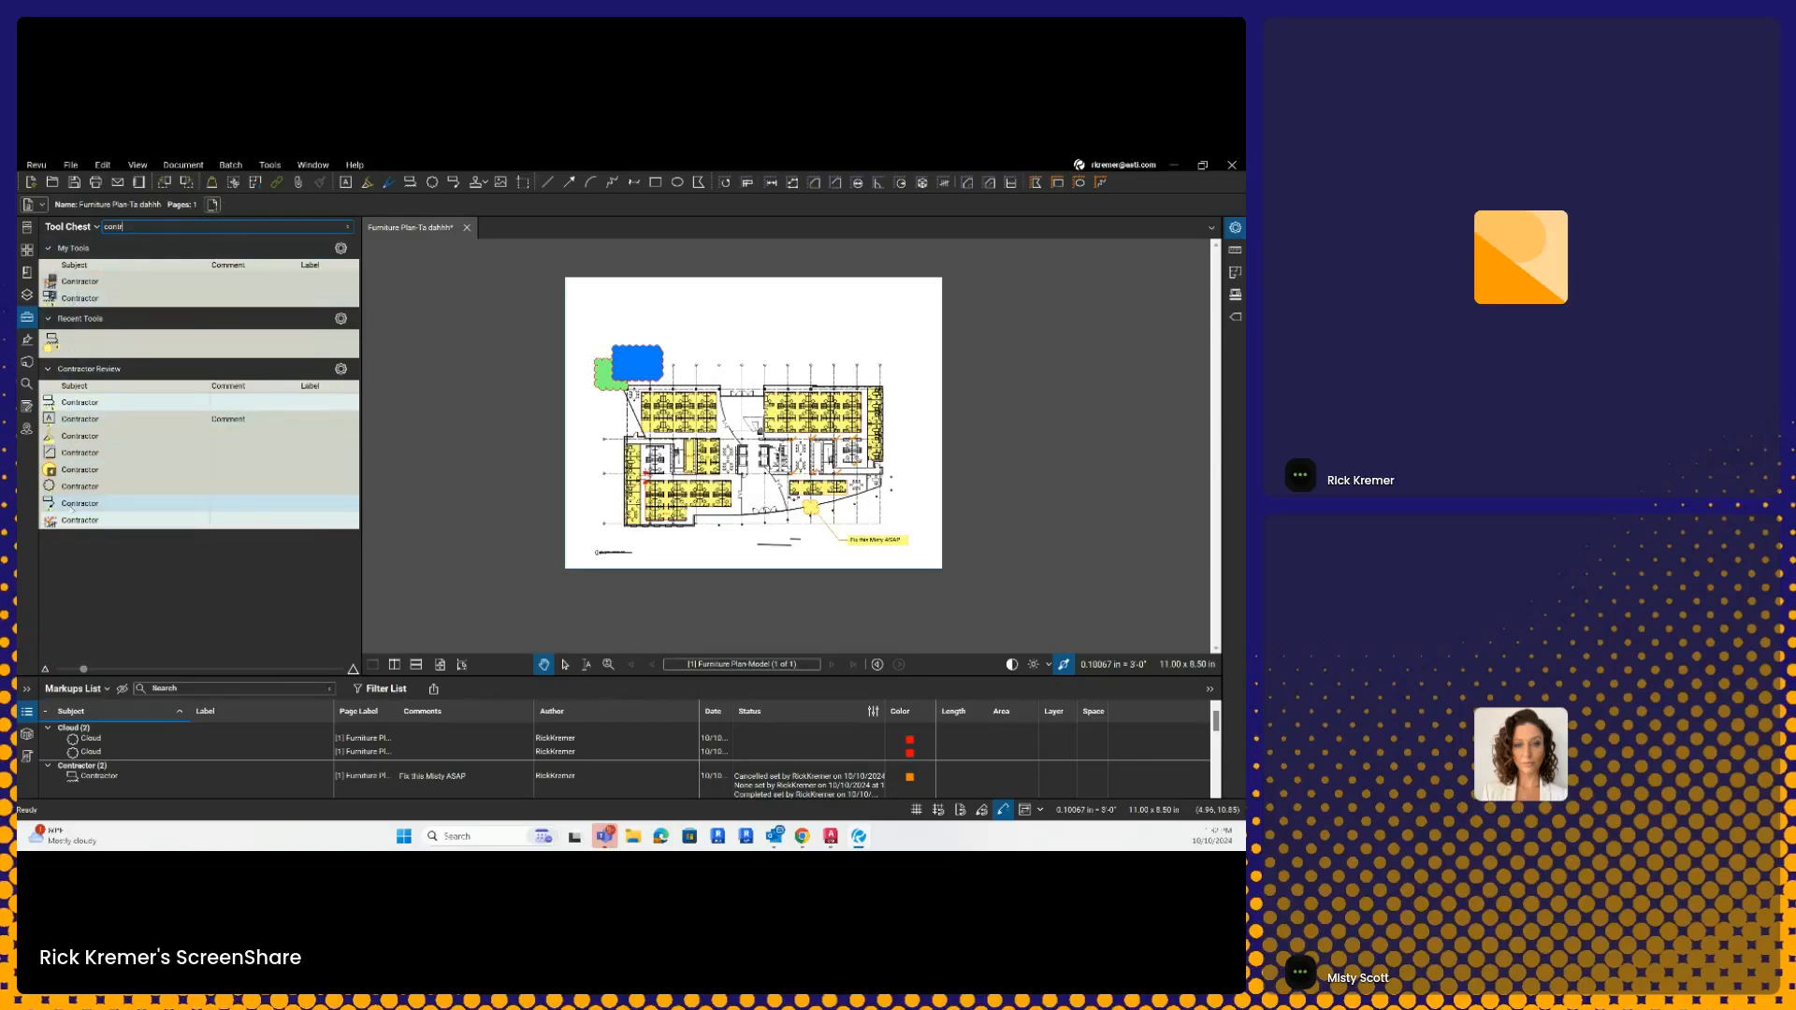
double_click(139, 227)
text(arch)
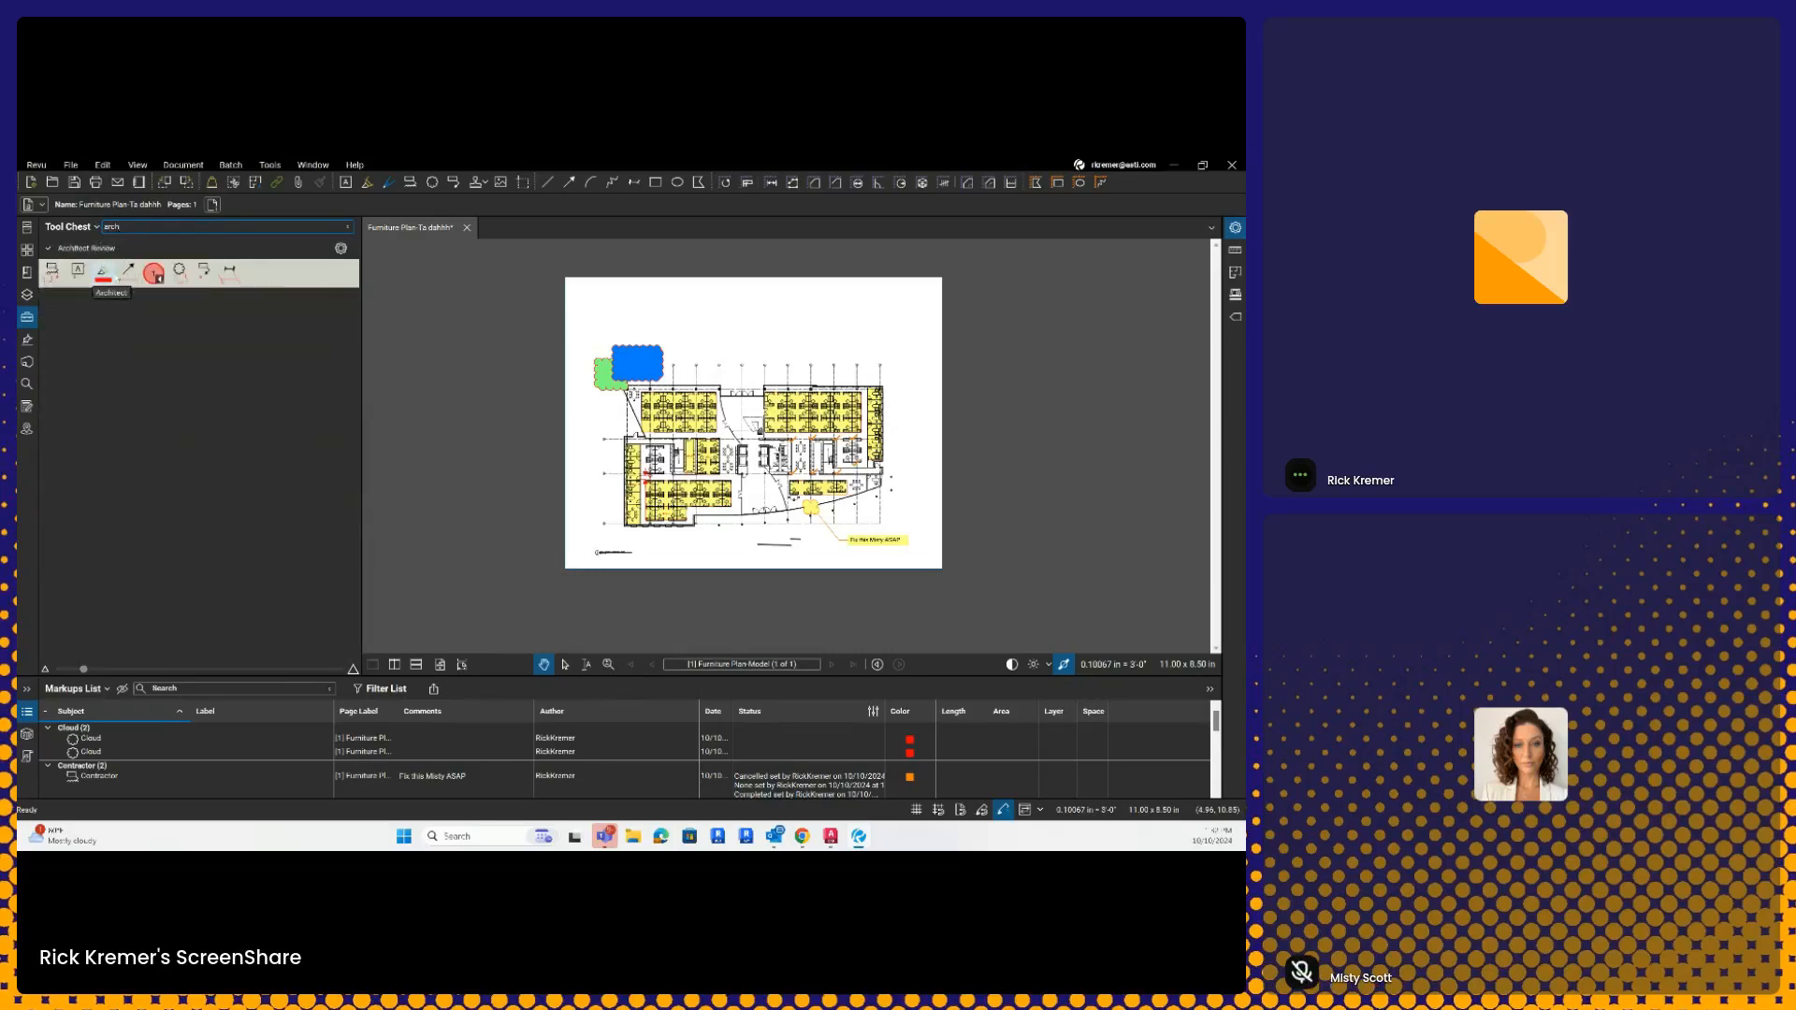
double_click(116, 227)
text(civ)
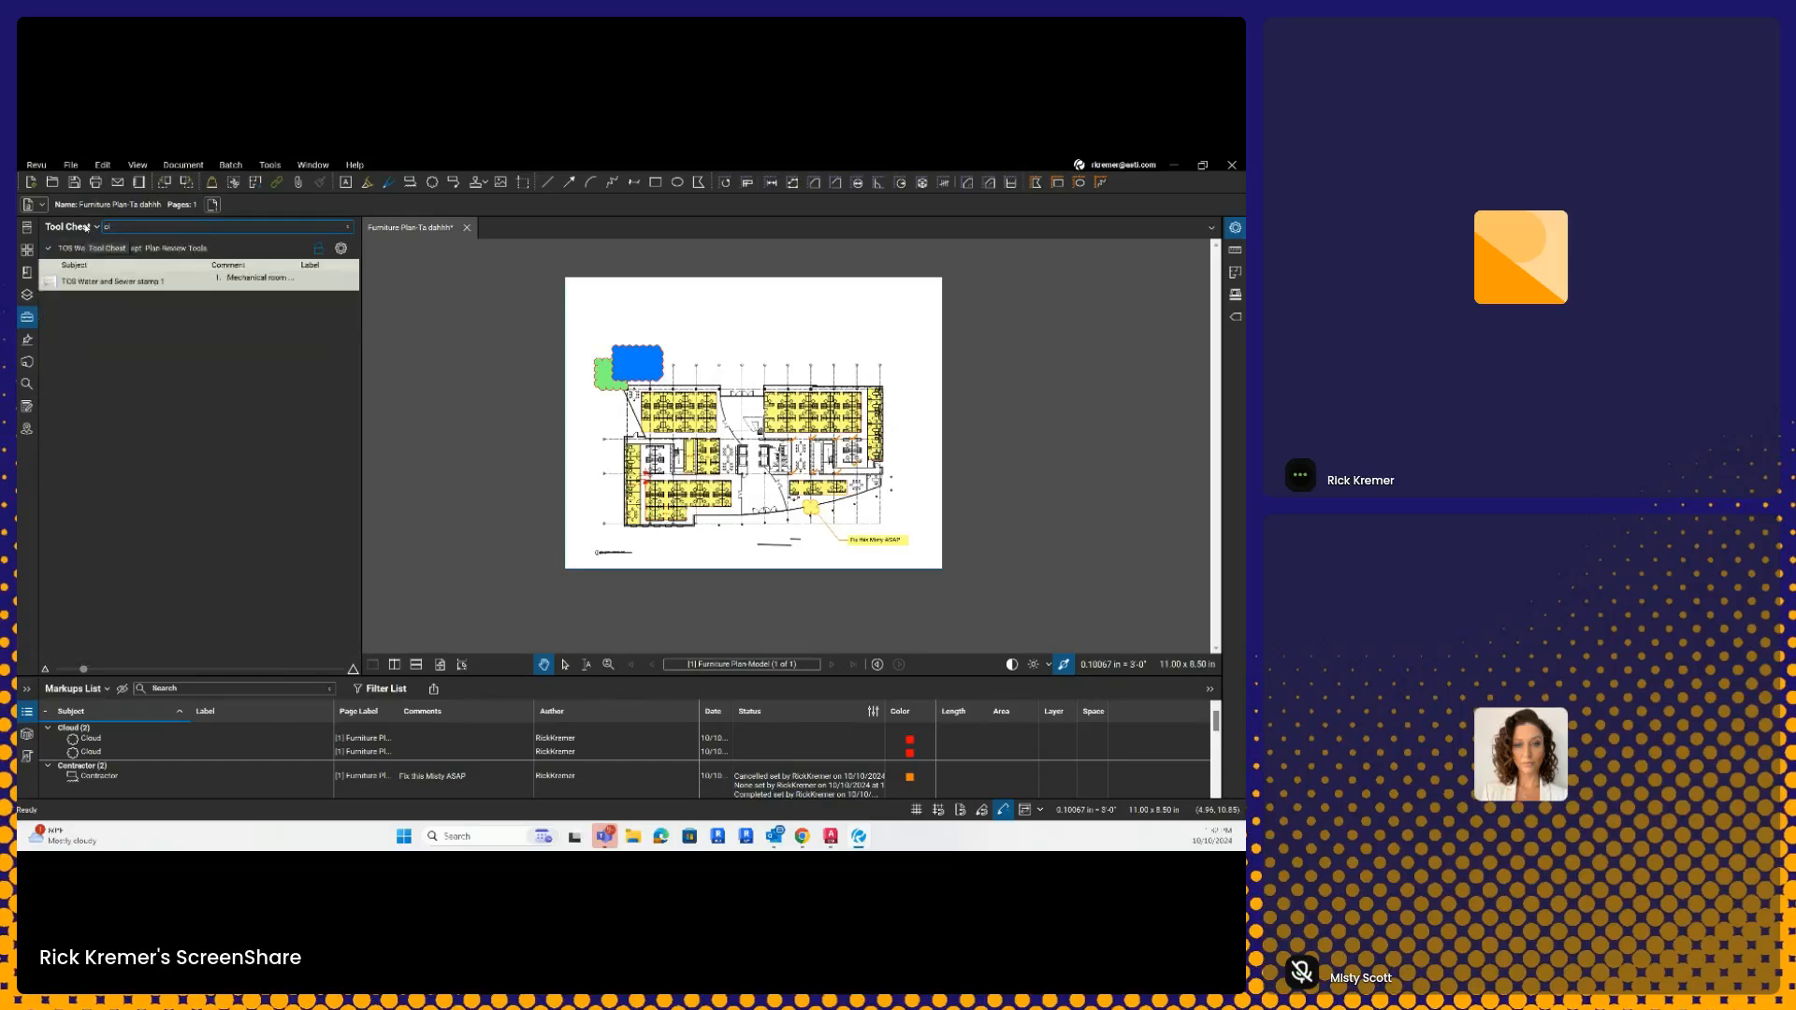
key(BackSpace)
key(BackSpace)
key(BackSpace)
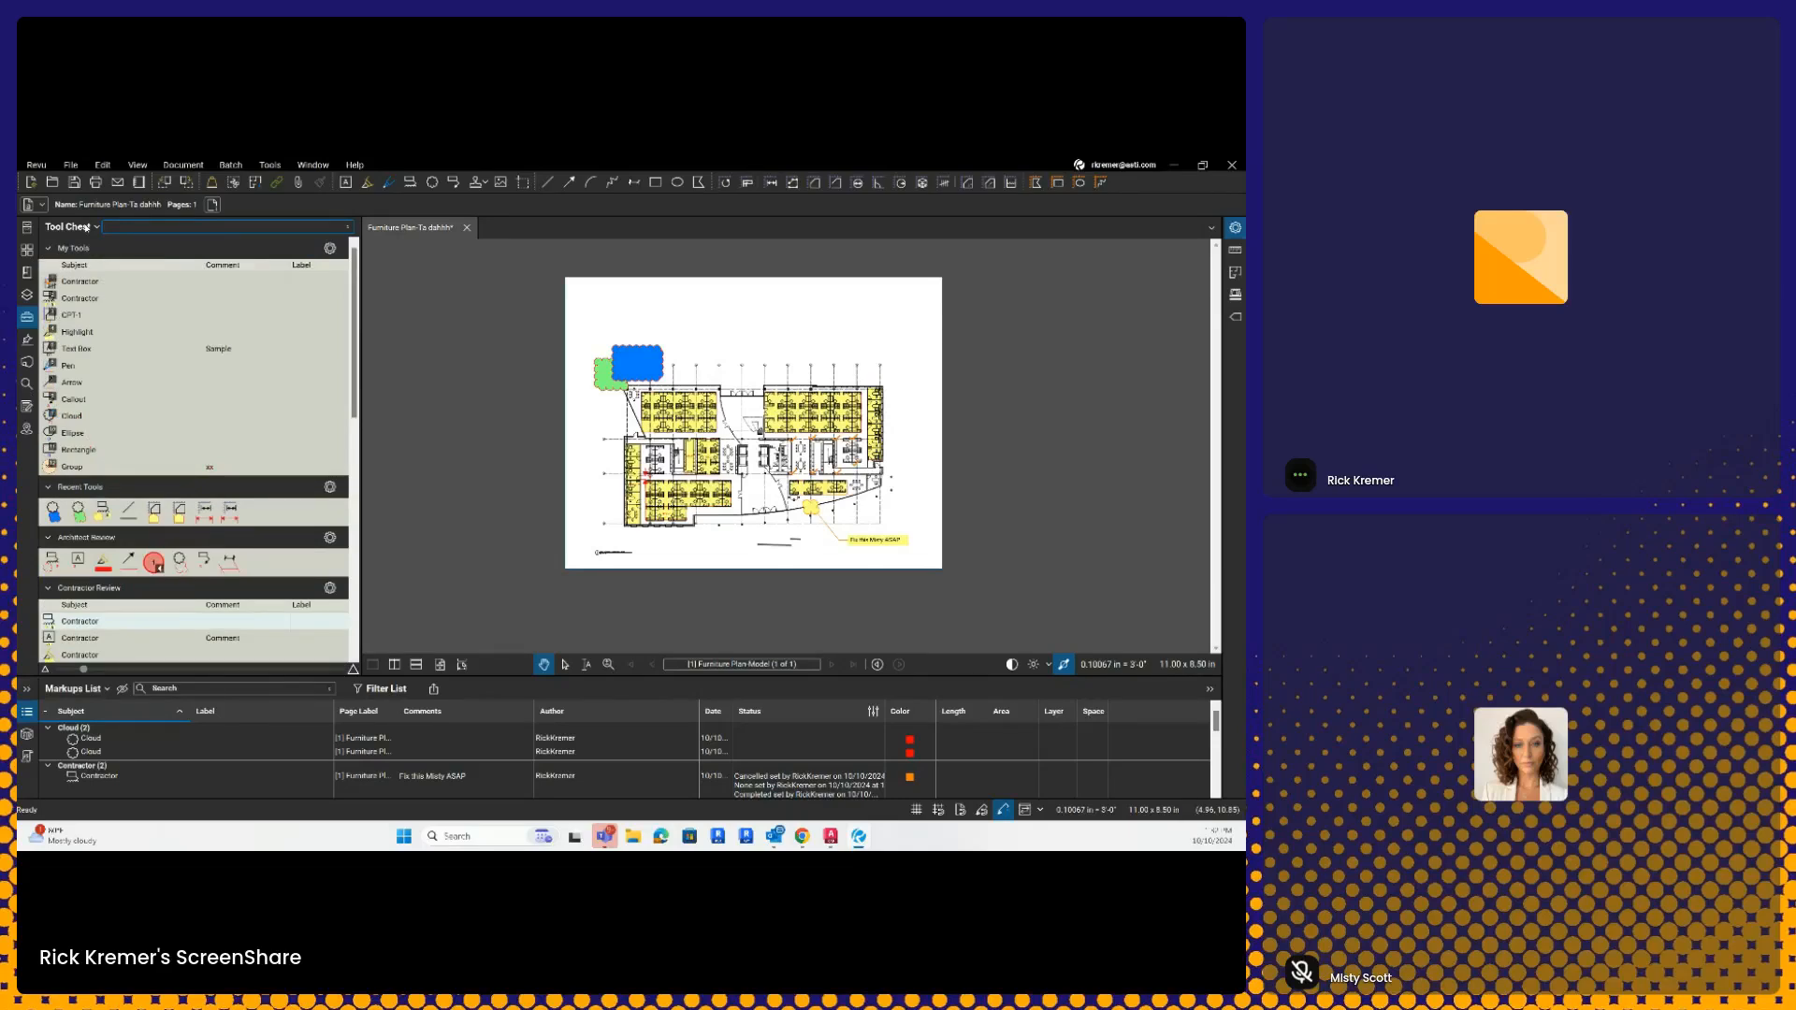
click(440, 299)
- Recenter and zoom the plan, then collapse the Tool Chest to widen the drawing
drag(700, 412, 626, 424)
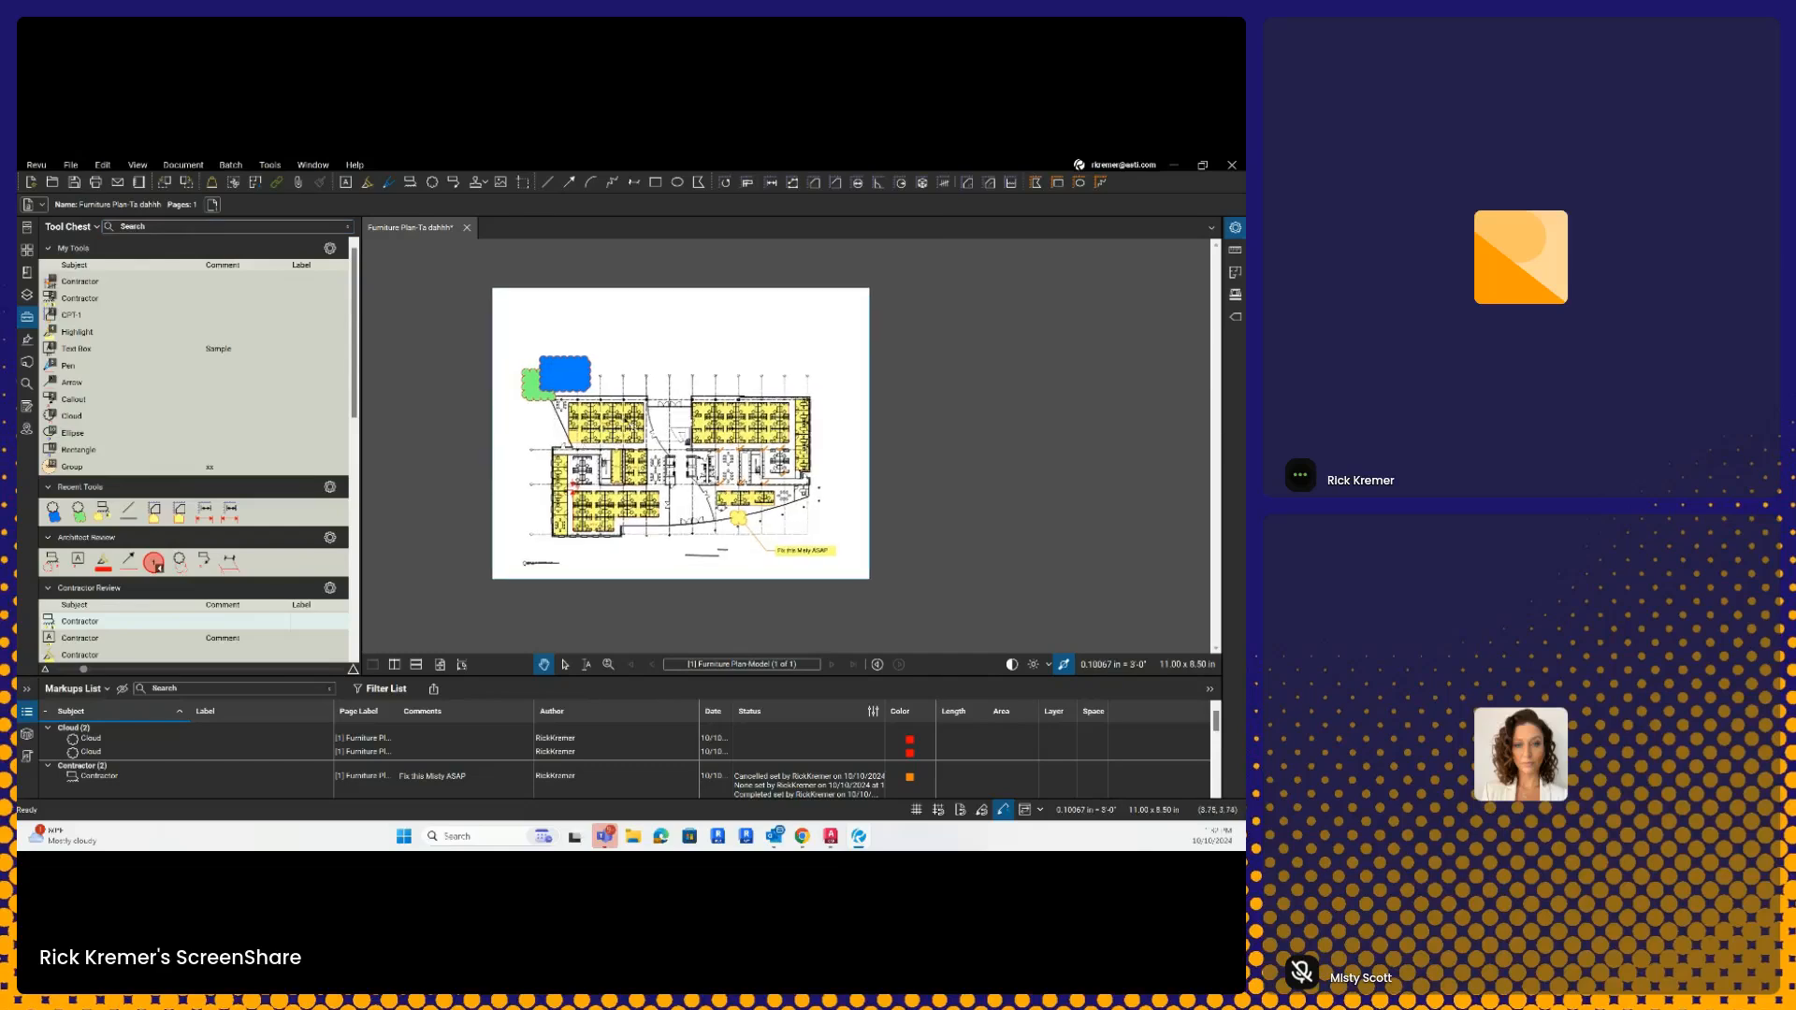
scroll(649, 429, up, 4)
scroll(638, 430, up, 3)
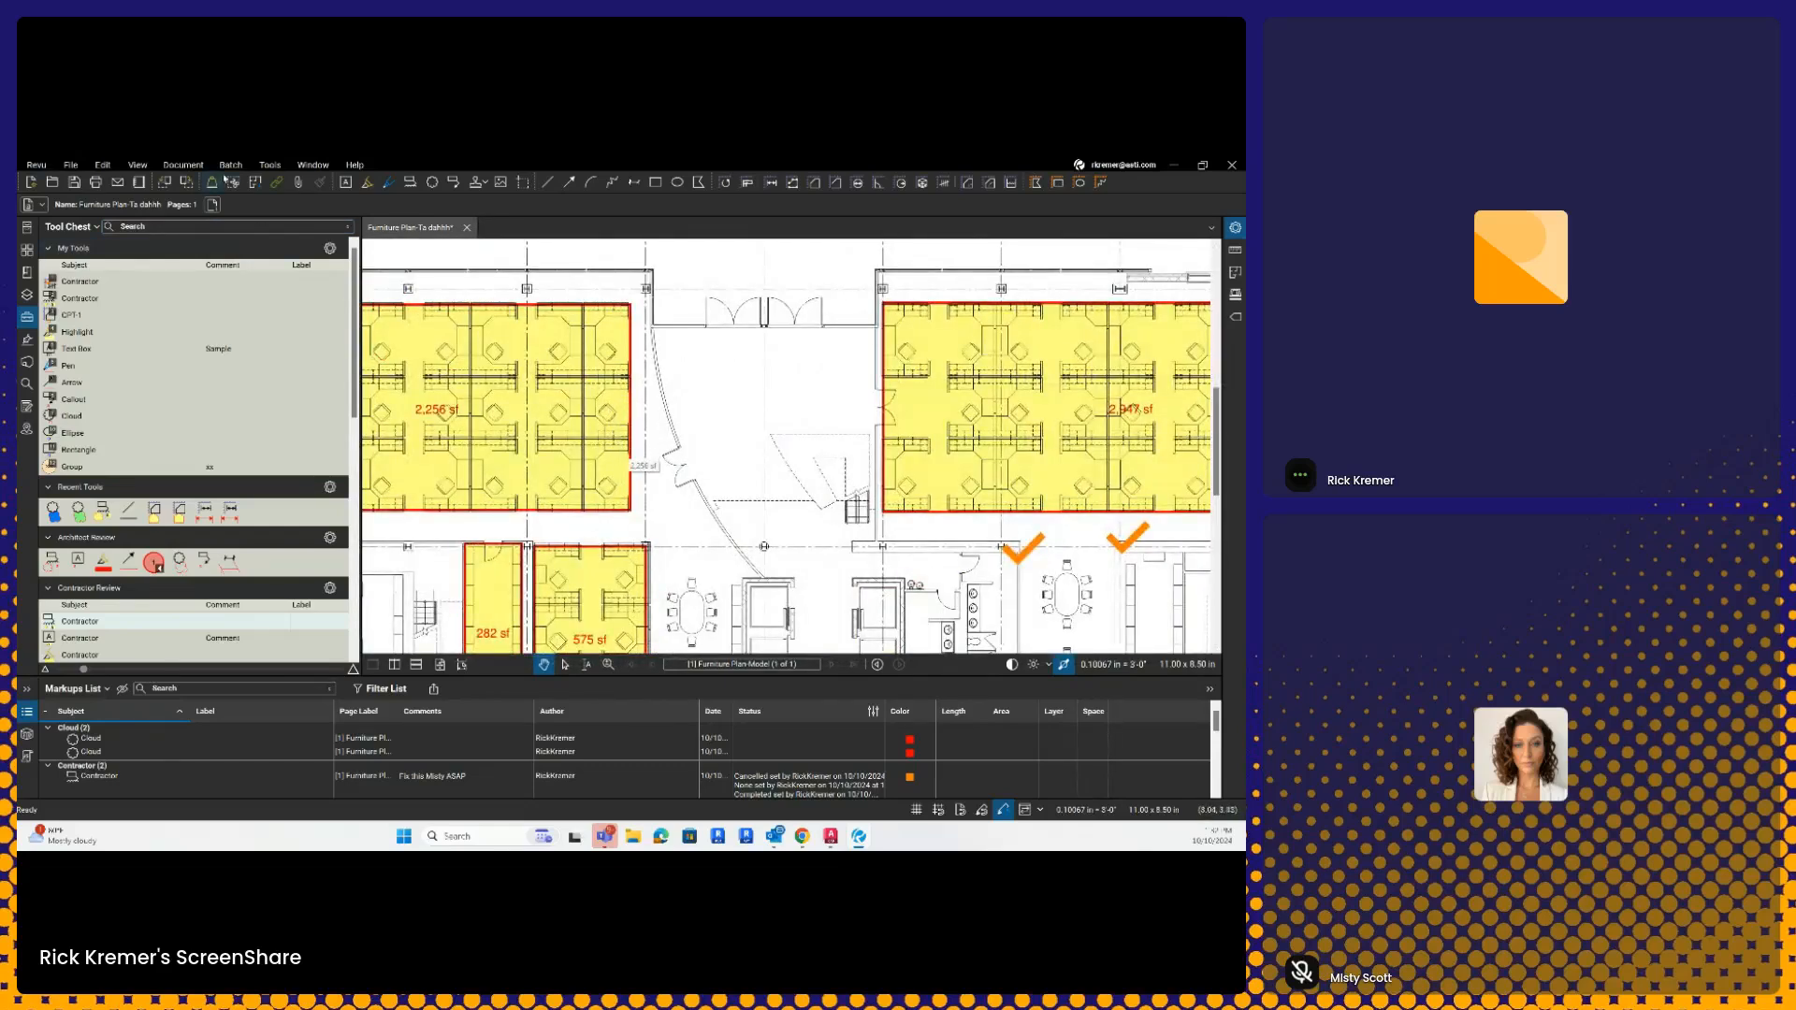
click(270, 166)
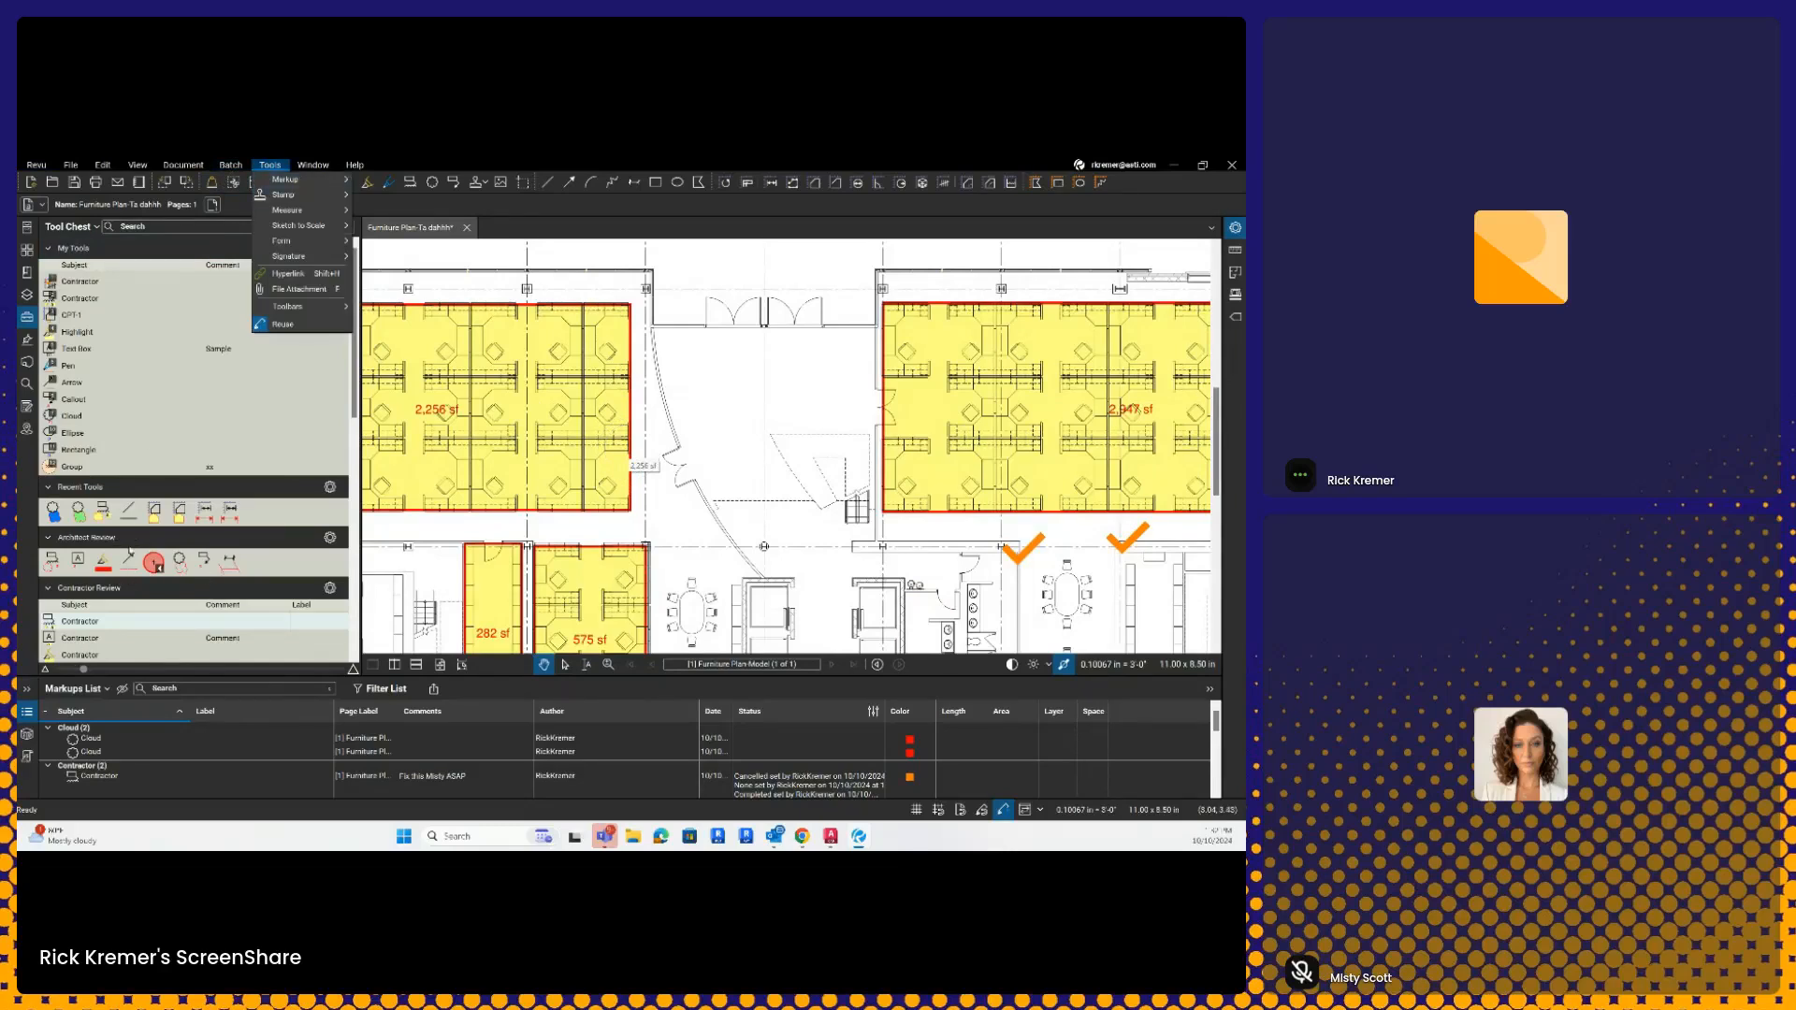
click(381, 195)
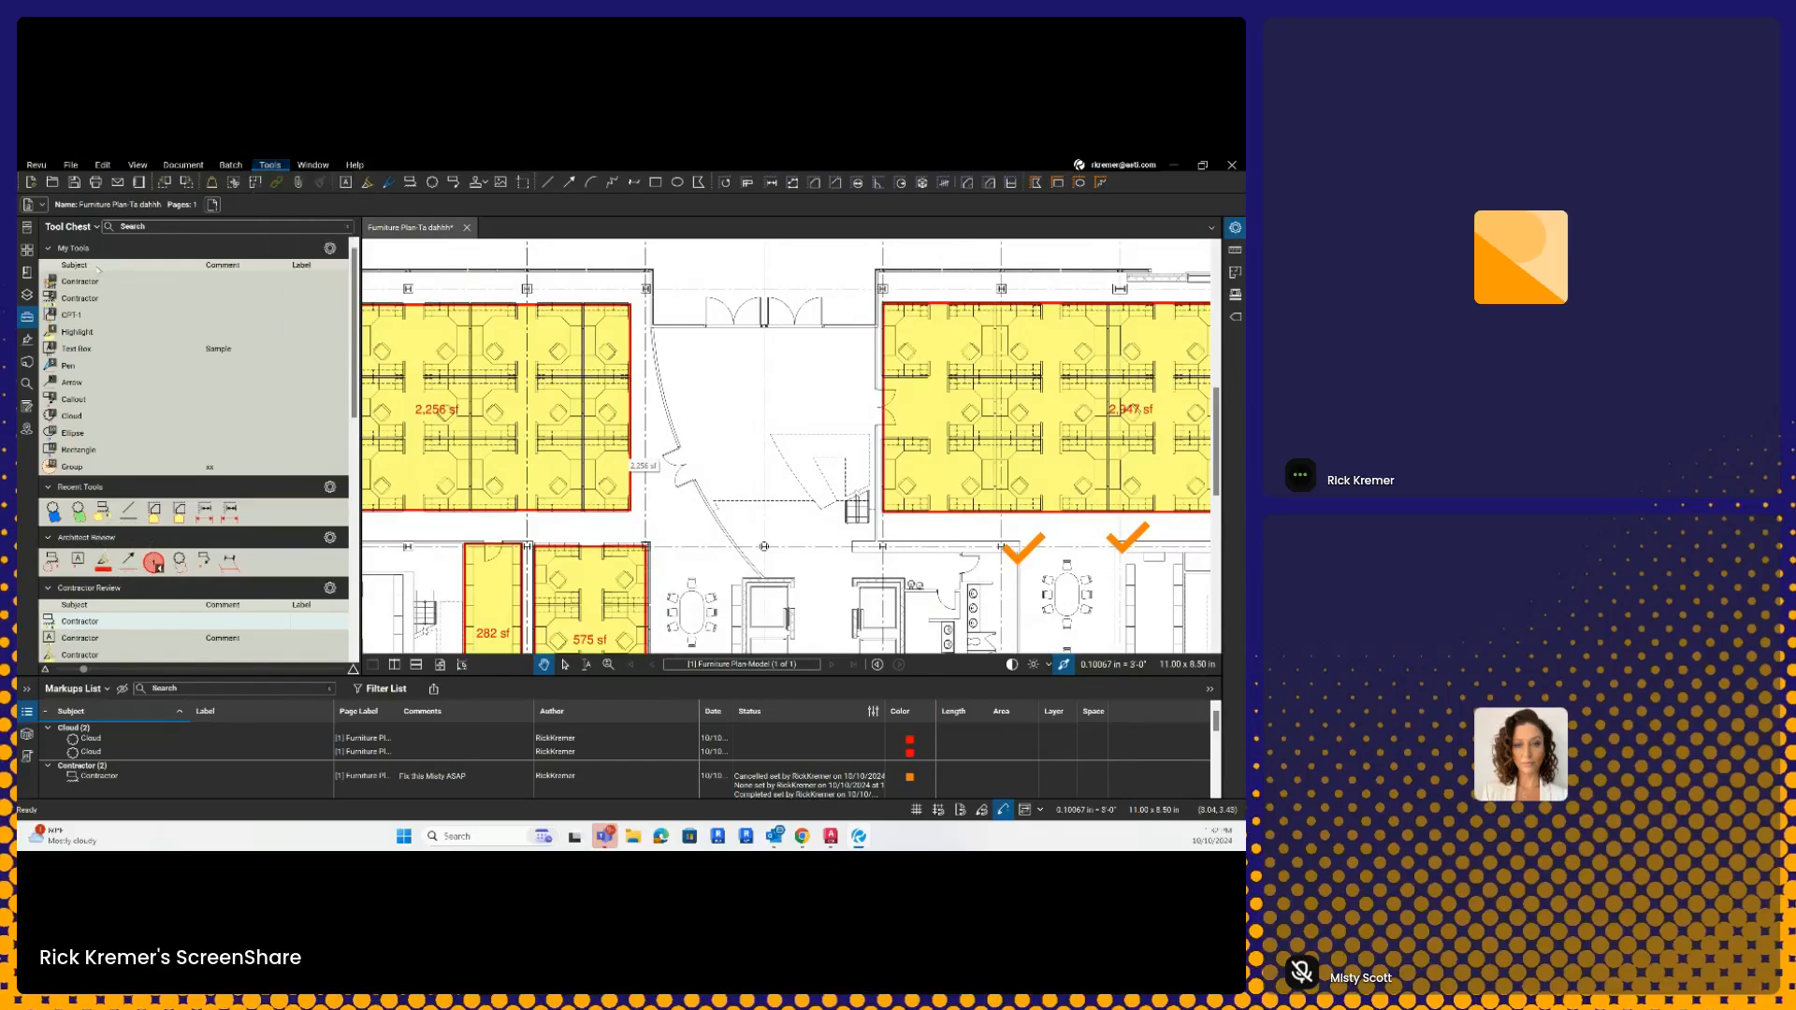
click(27, 318)
- Start a Count measurement using the red check-mark symbol
click(280, 165)
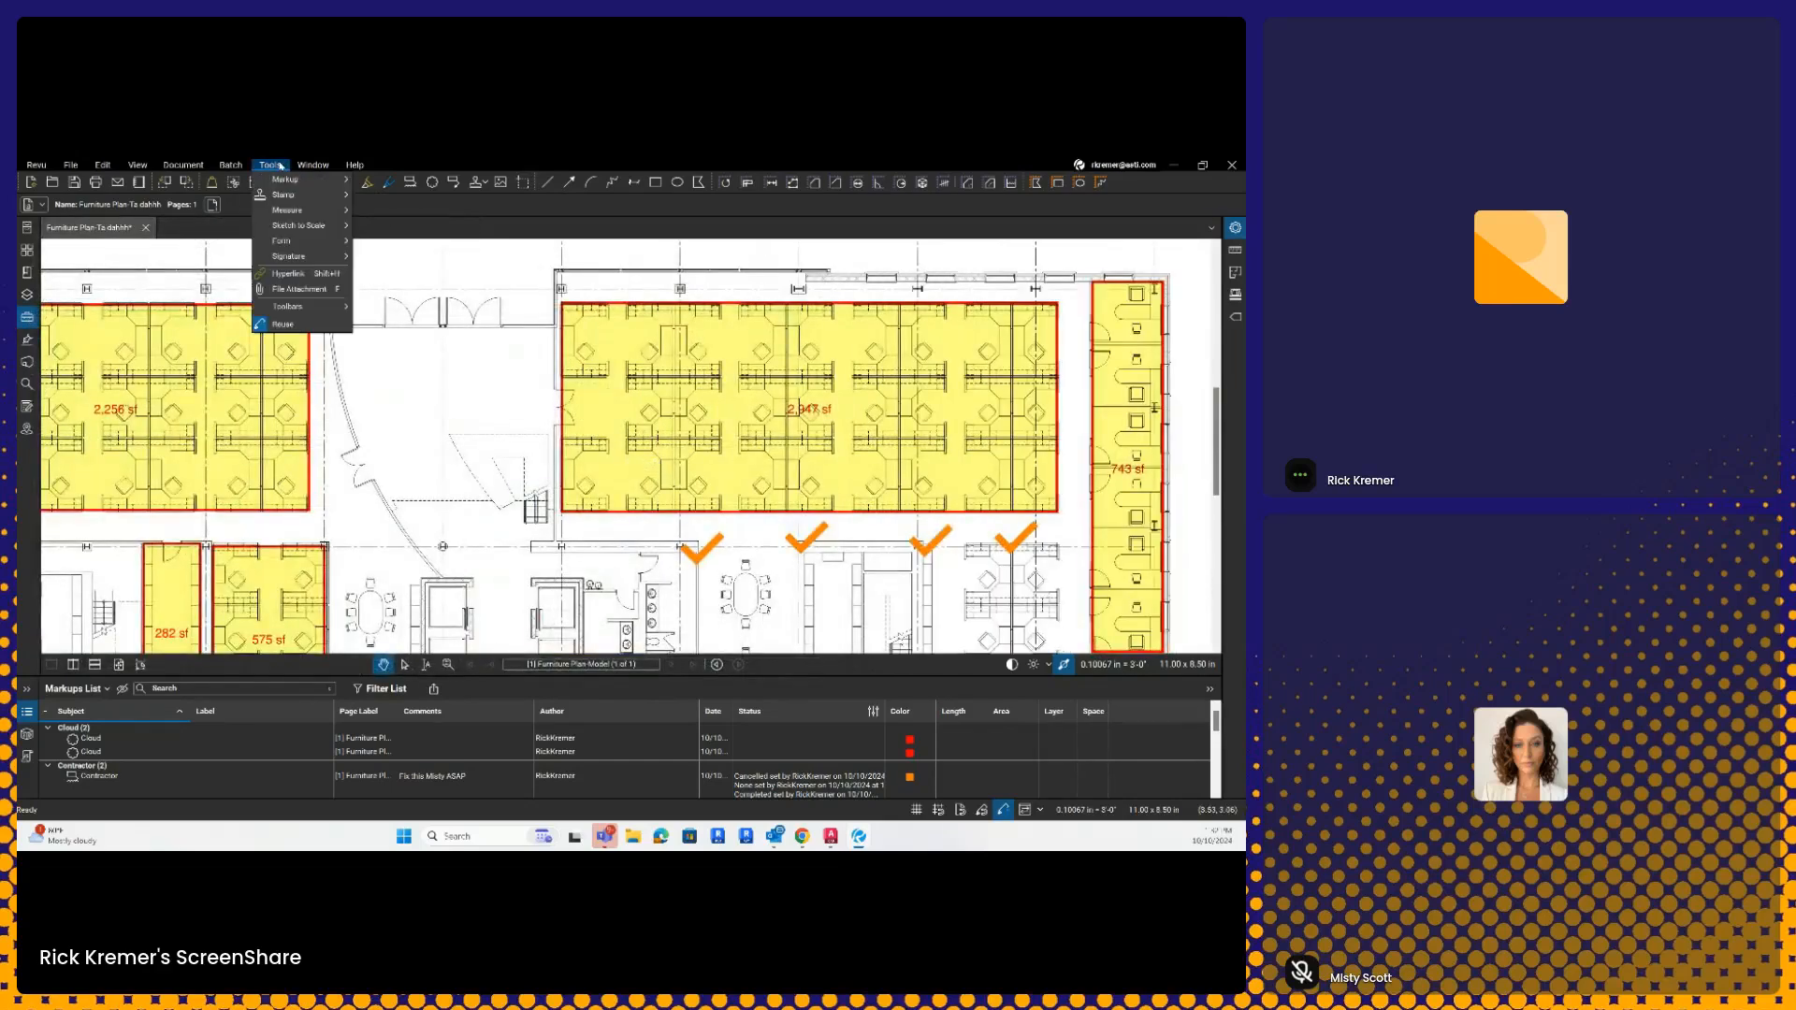
mouse_move(297, 186)
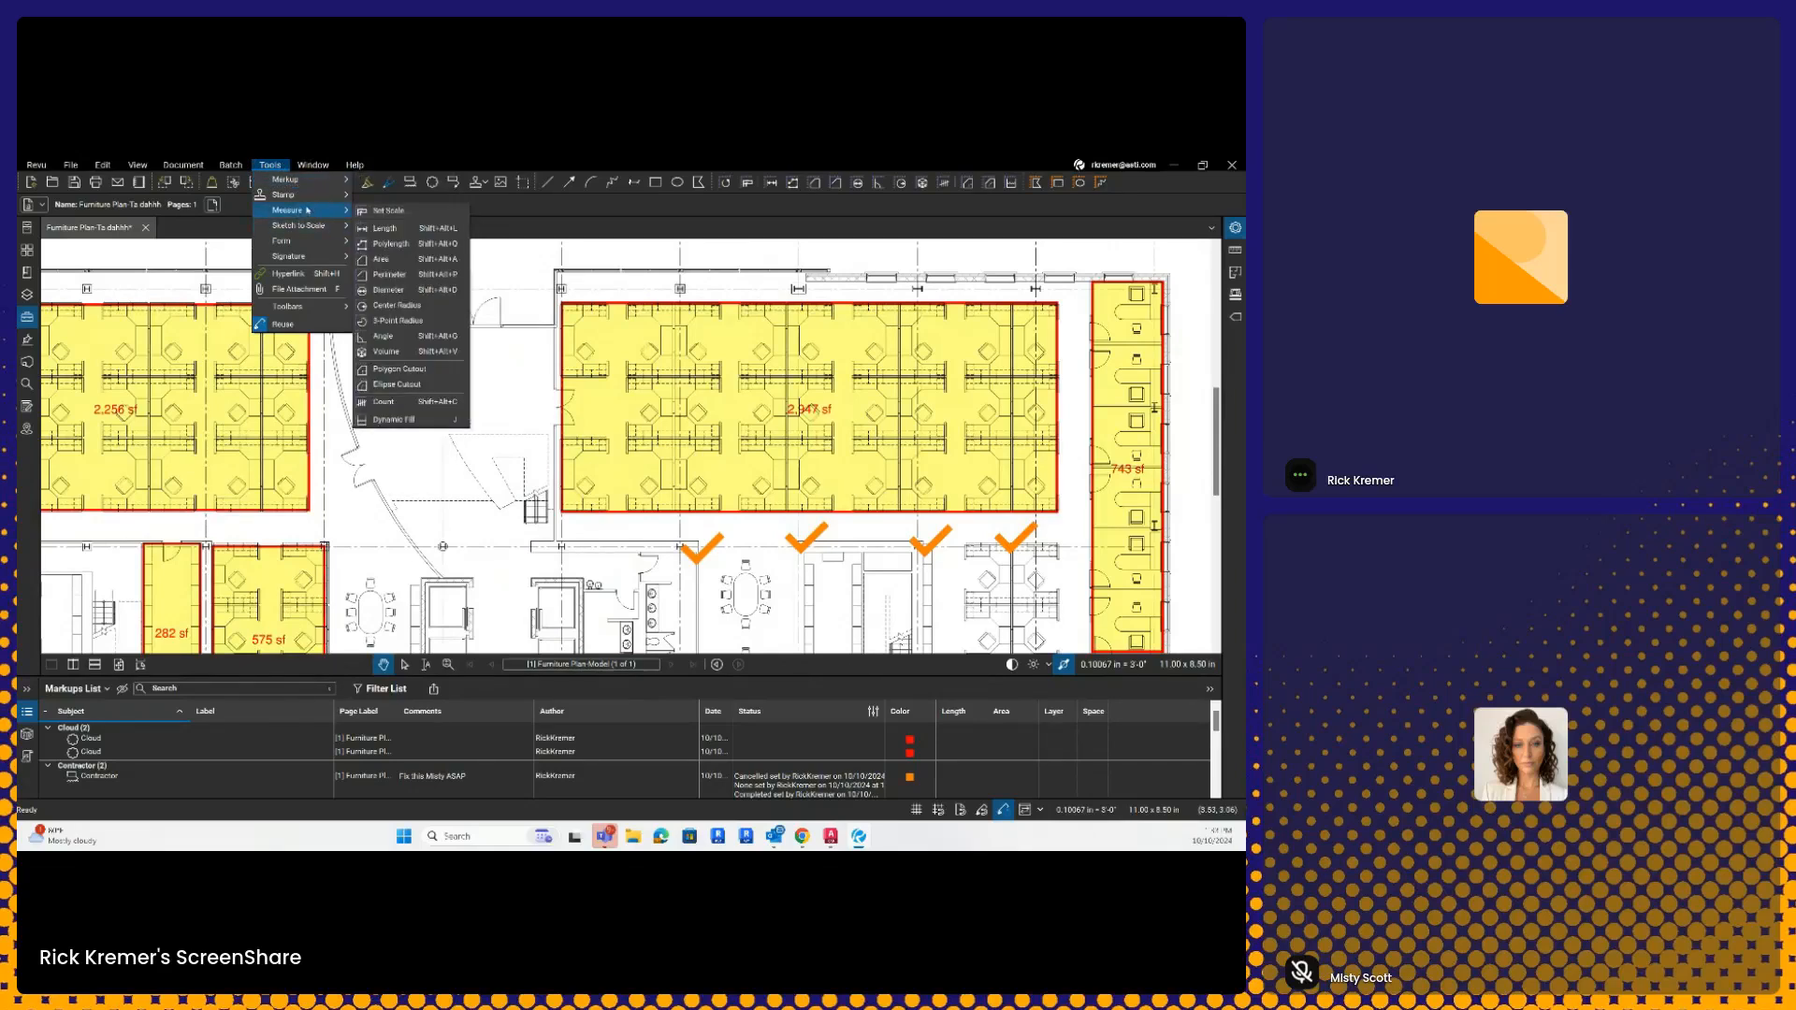
click(387, 400)
click(393, 406)
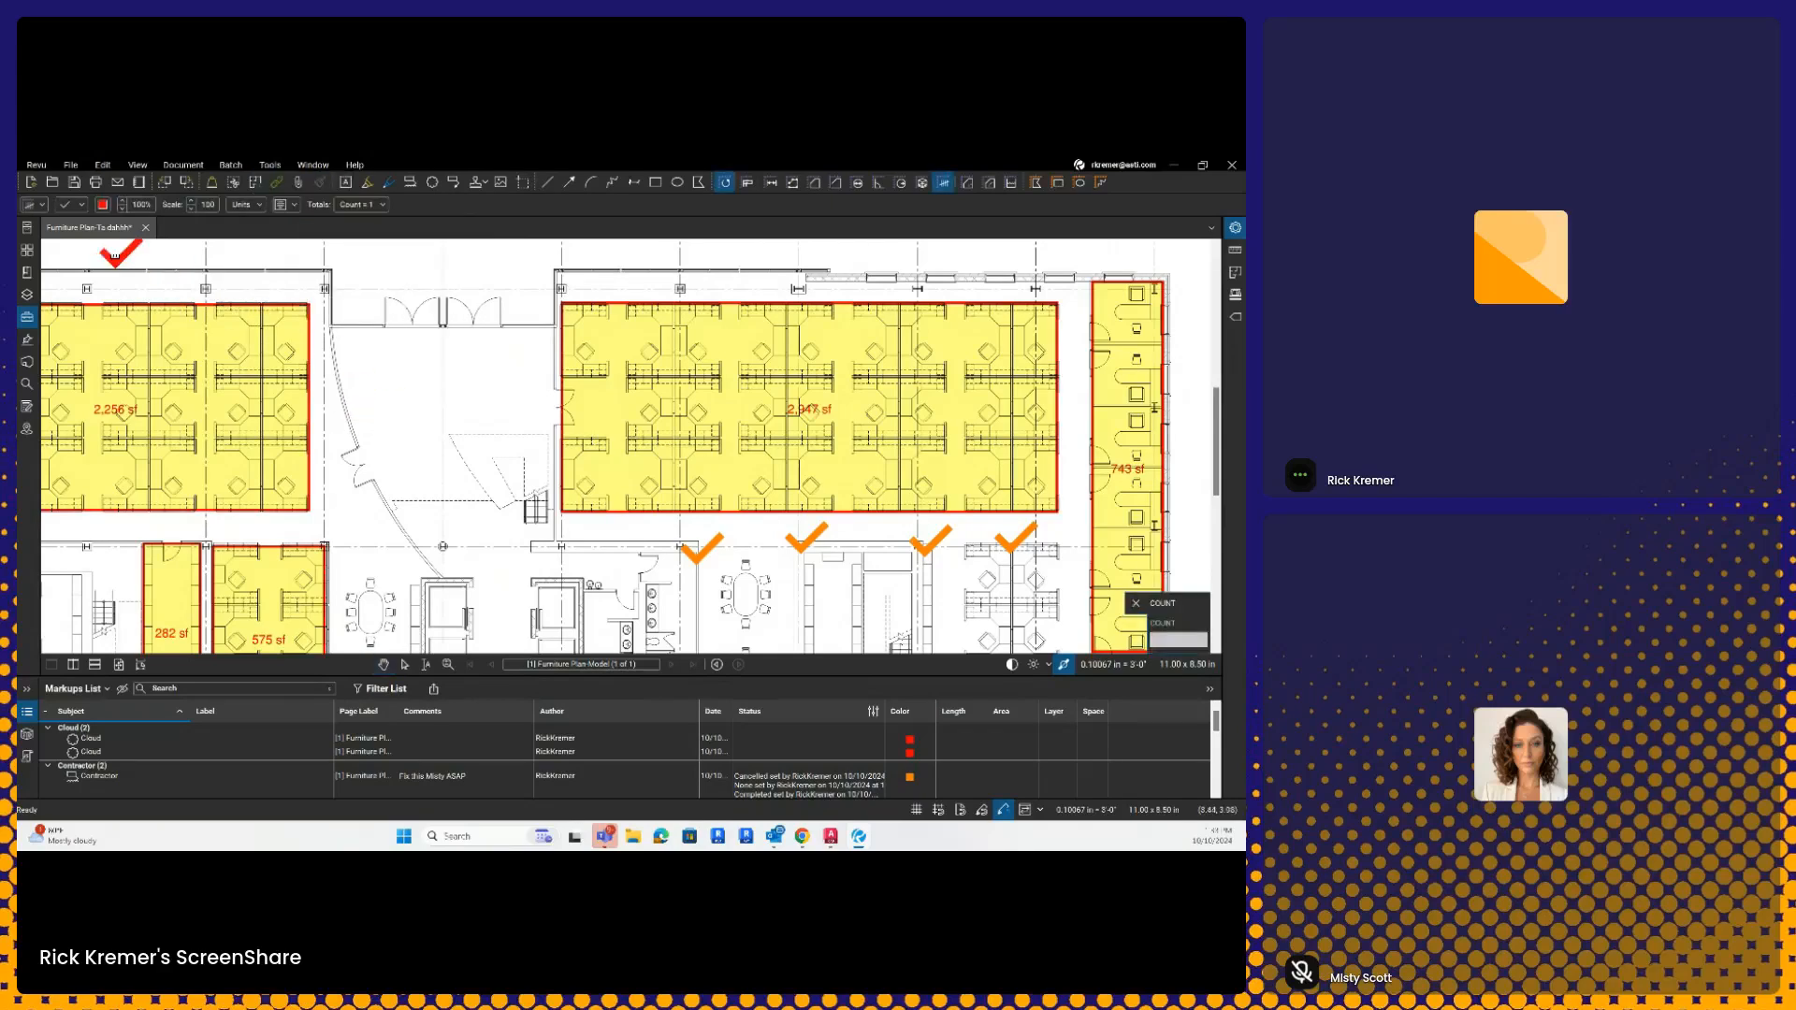
click(85, 206)
click(85, 205)
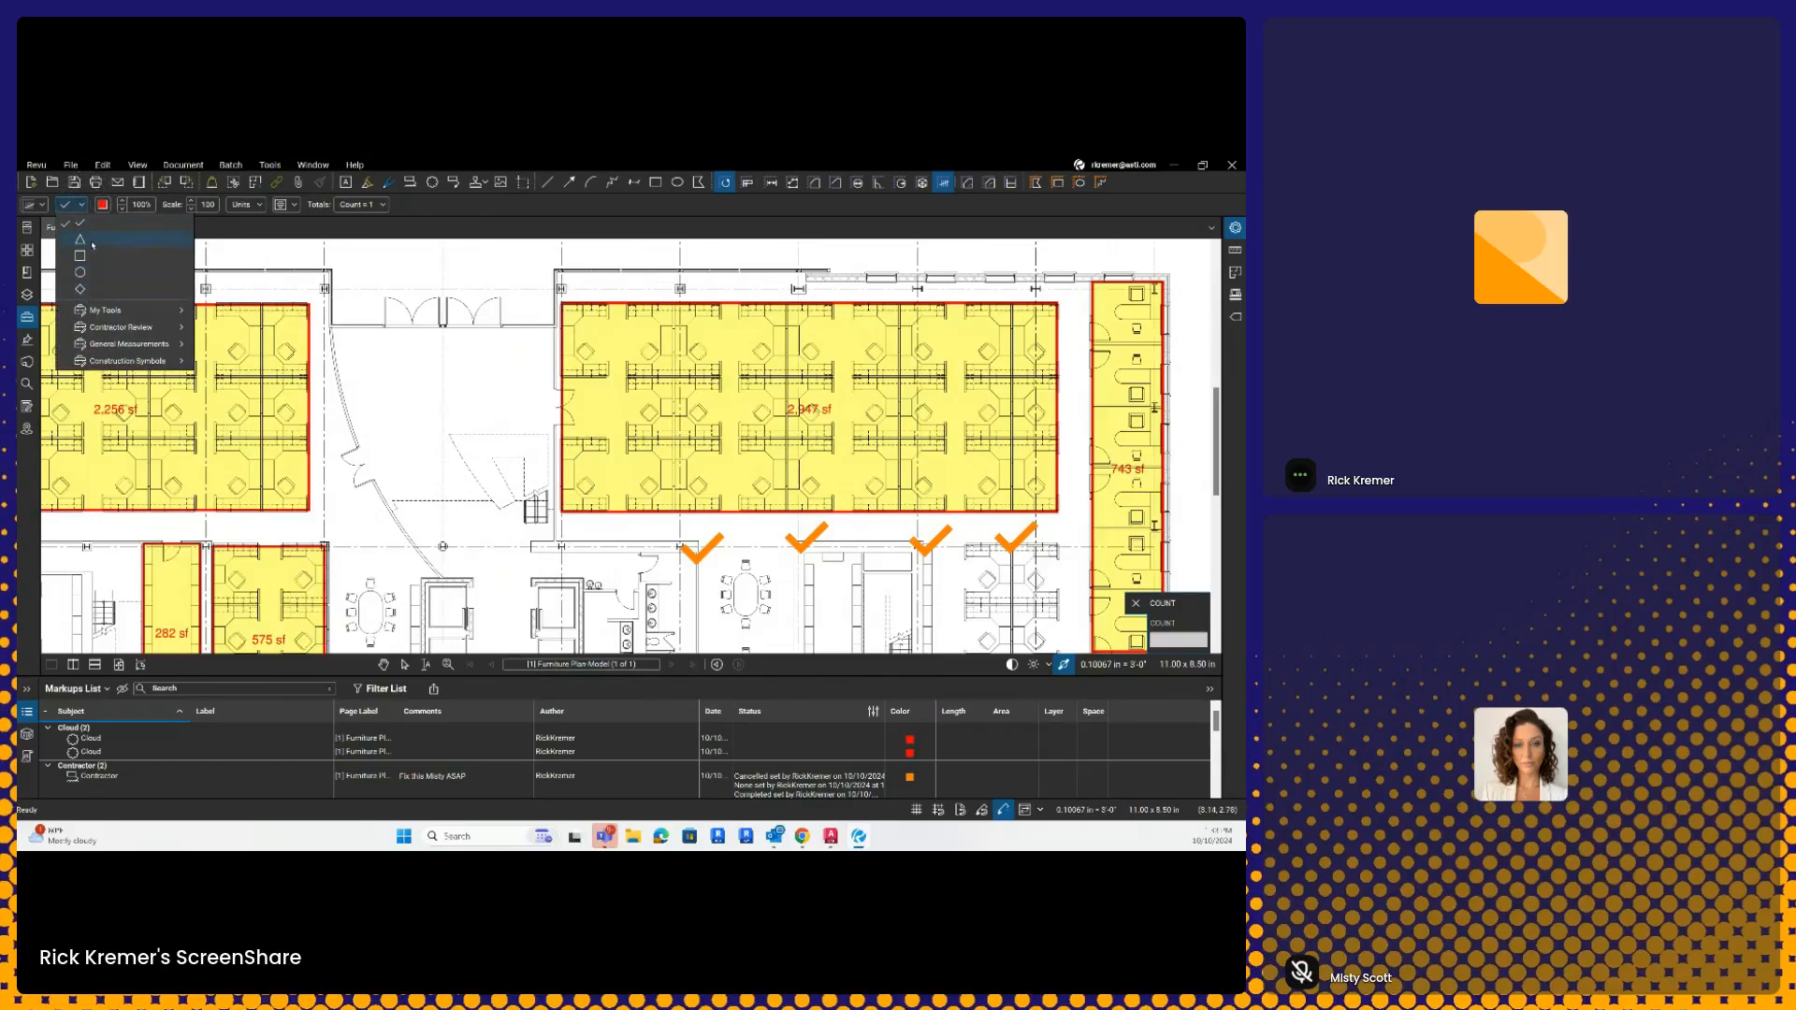
mouse_move(131, 318)
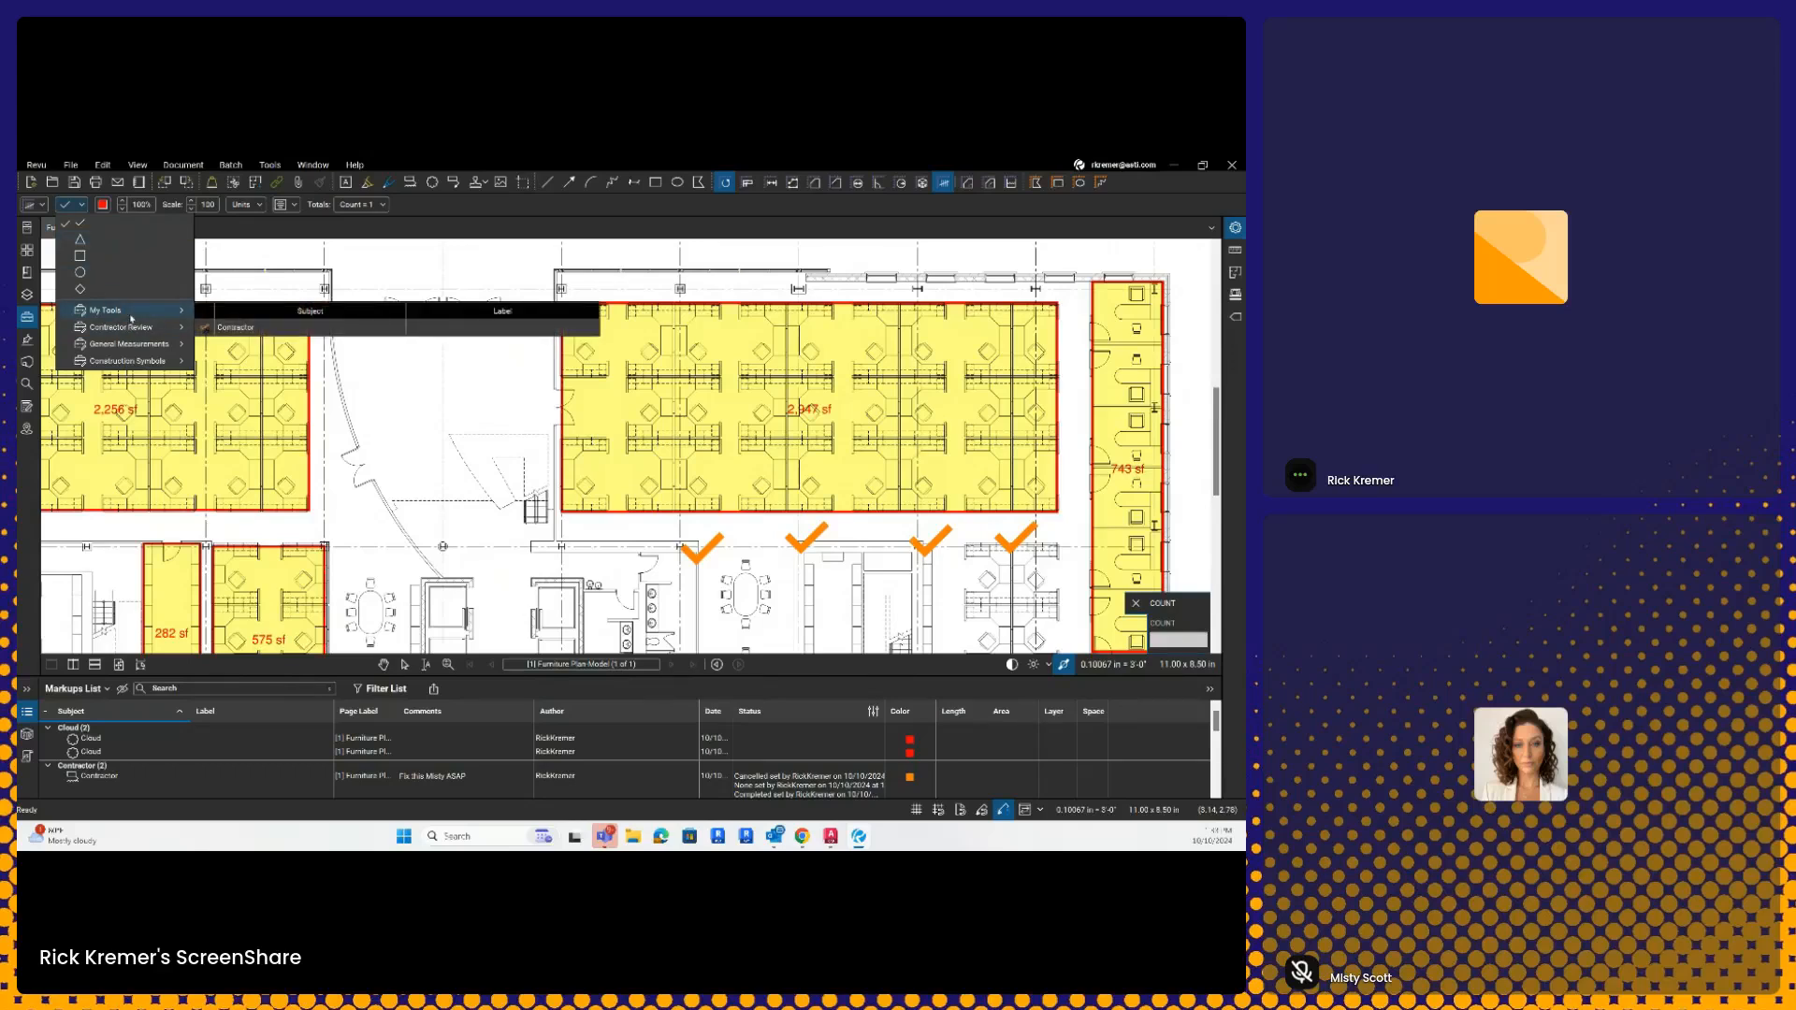
click(131, 328)
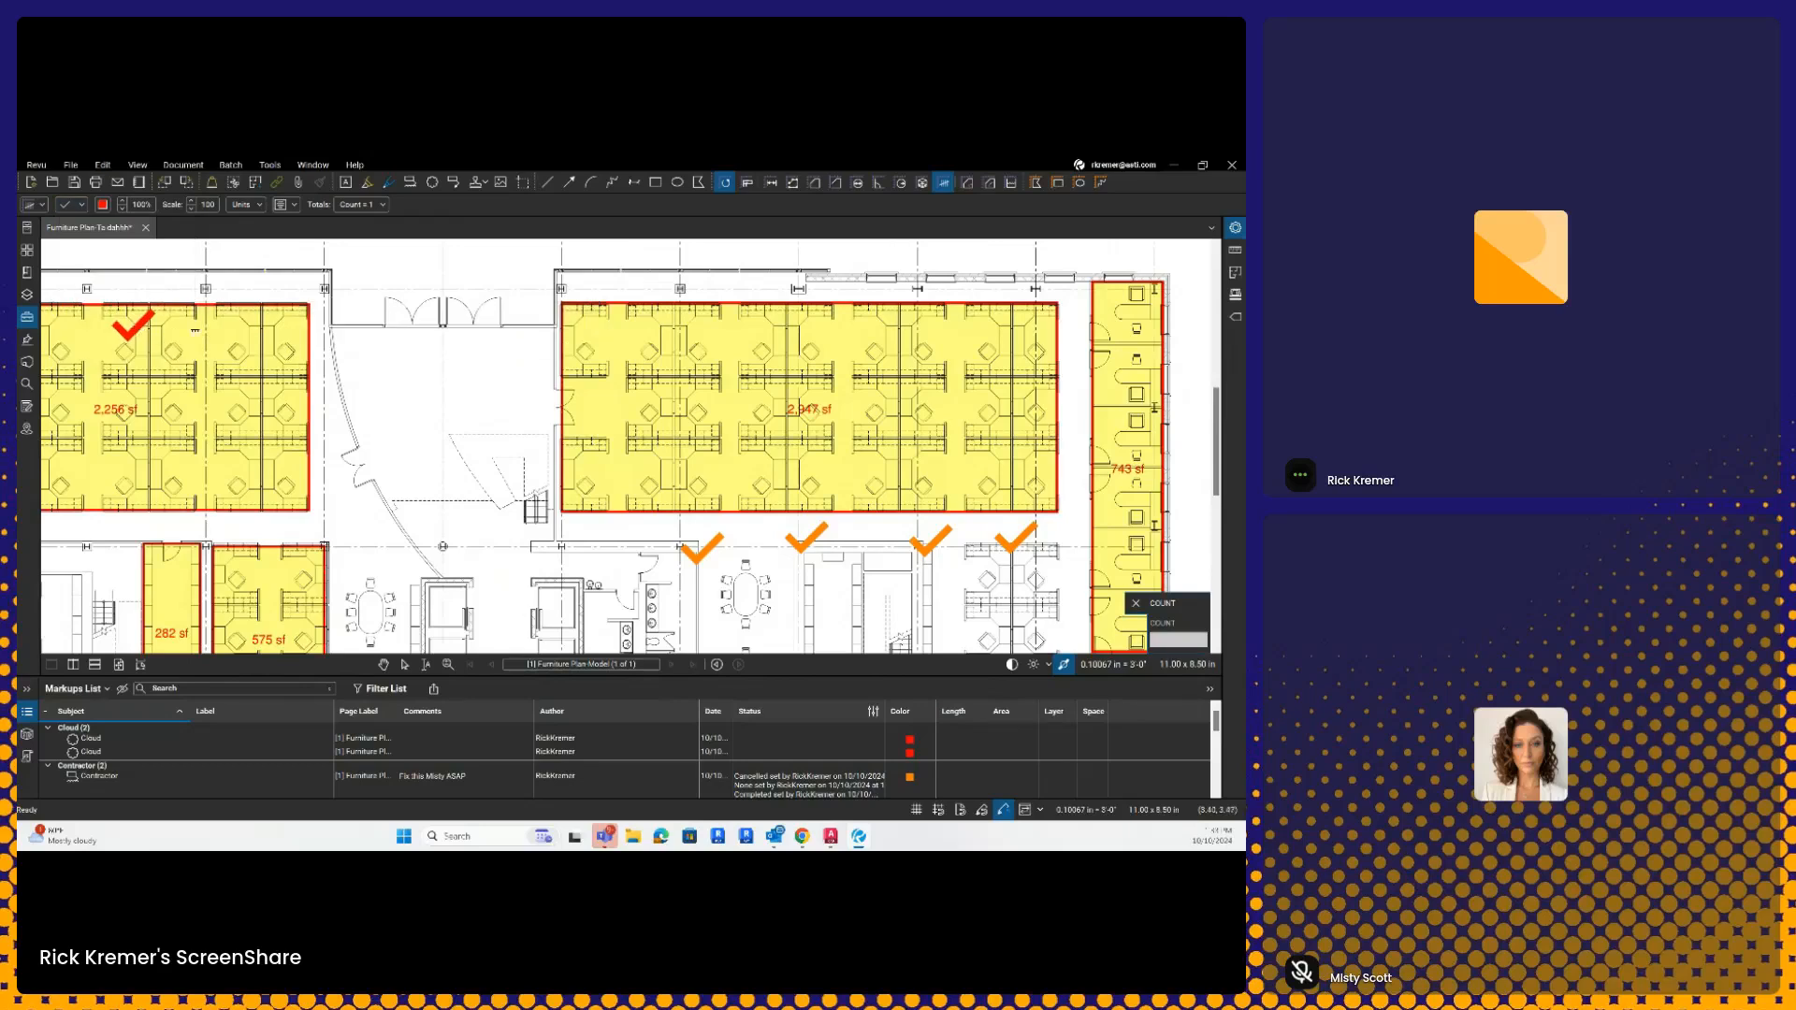
- Count four doors with red check marks
click(413, 320)
click(495, 318)
click(374, 475)
click(774, 545)
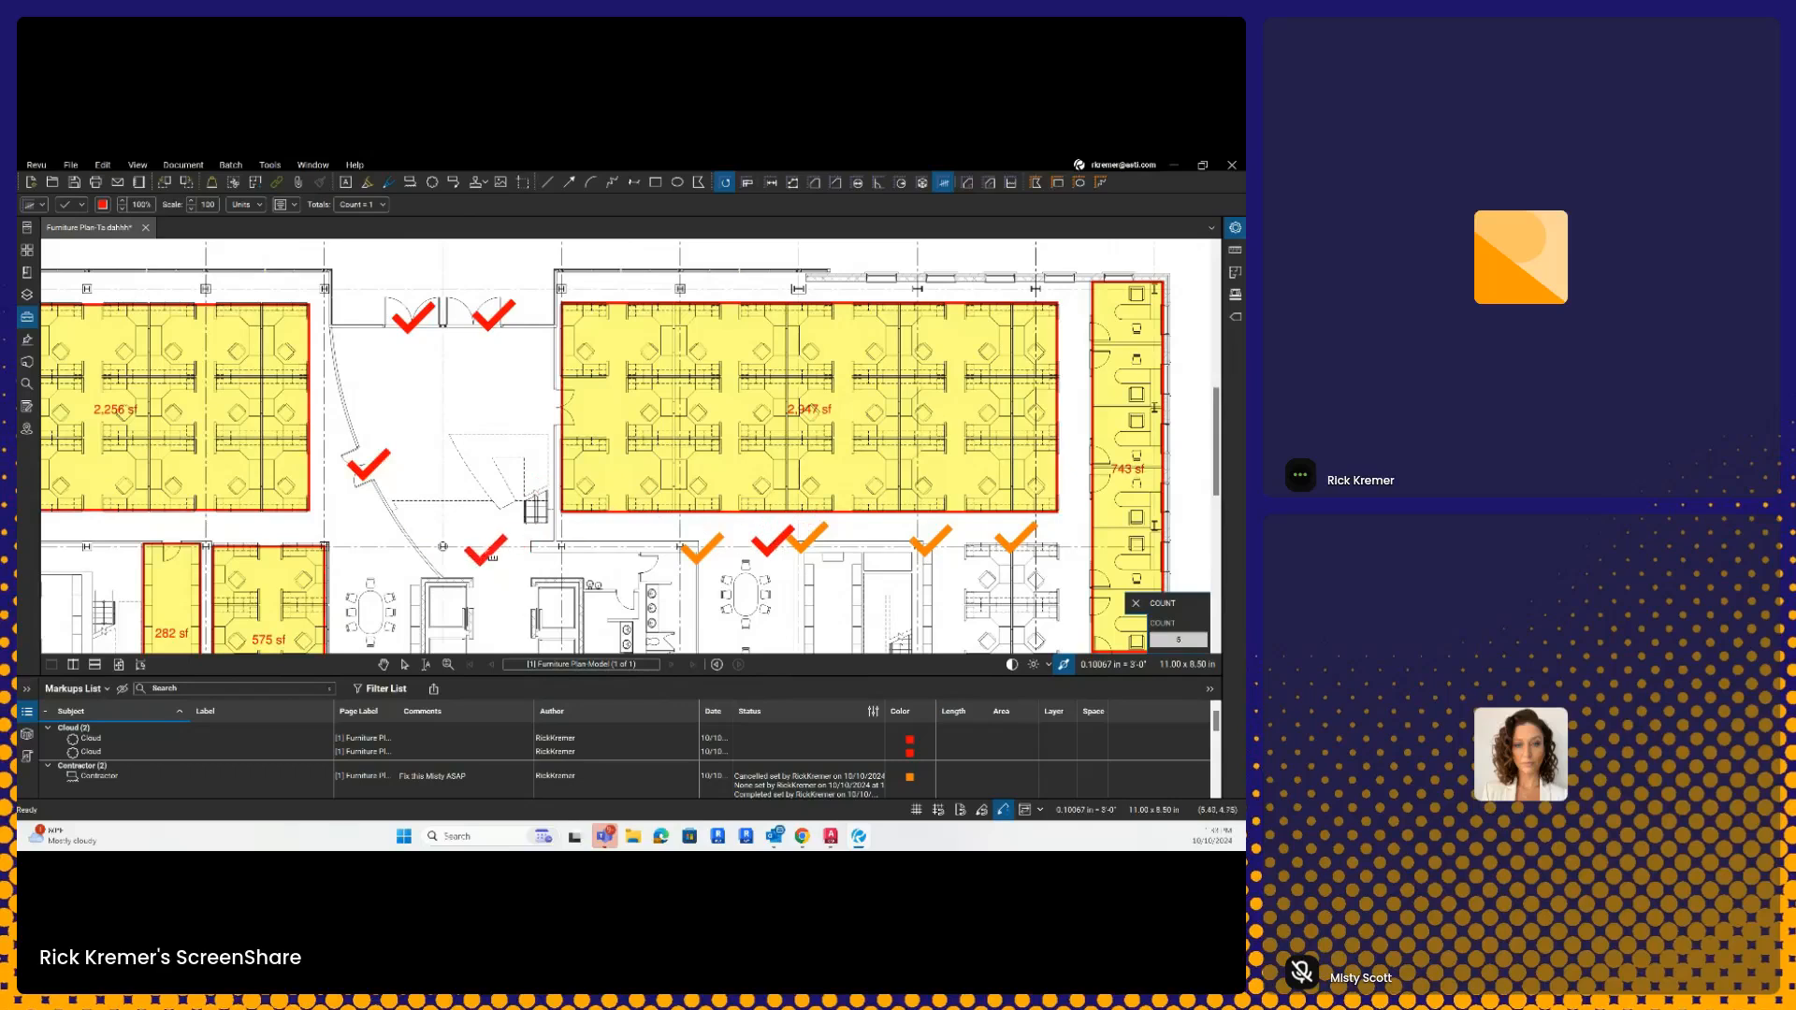
key(Escape)
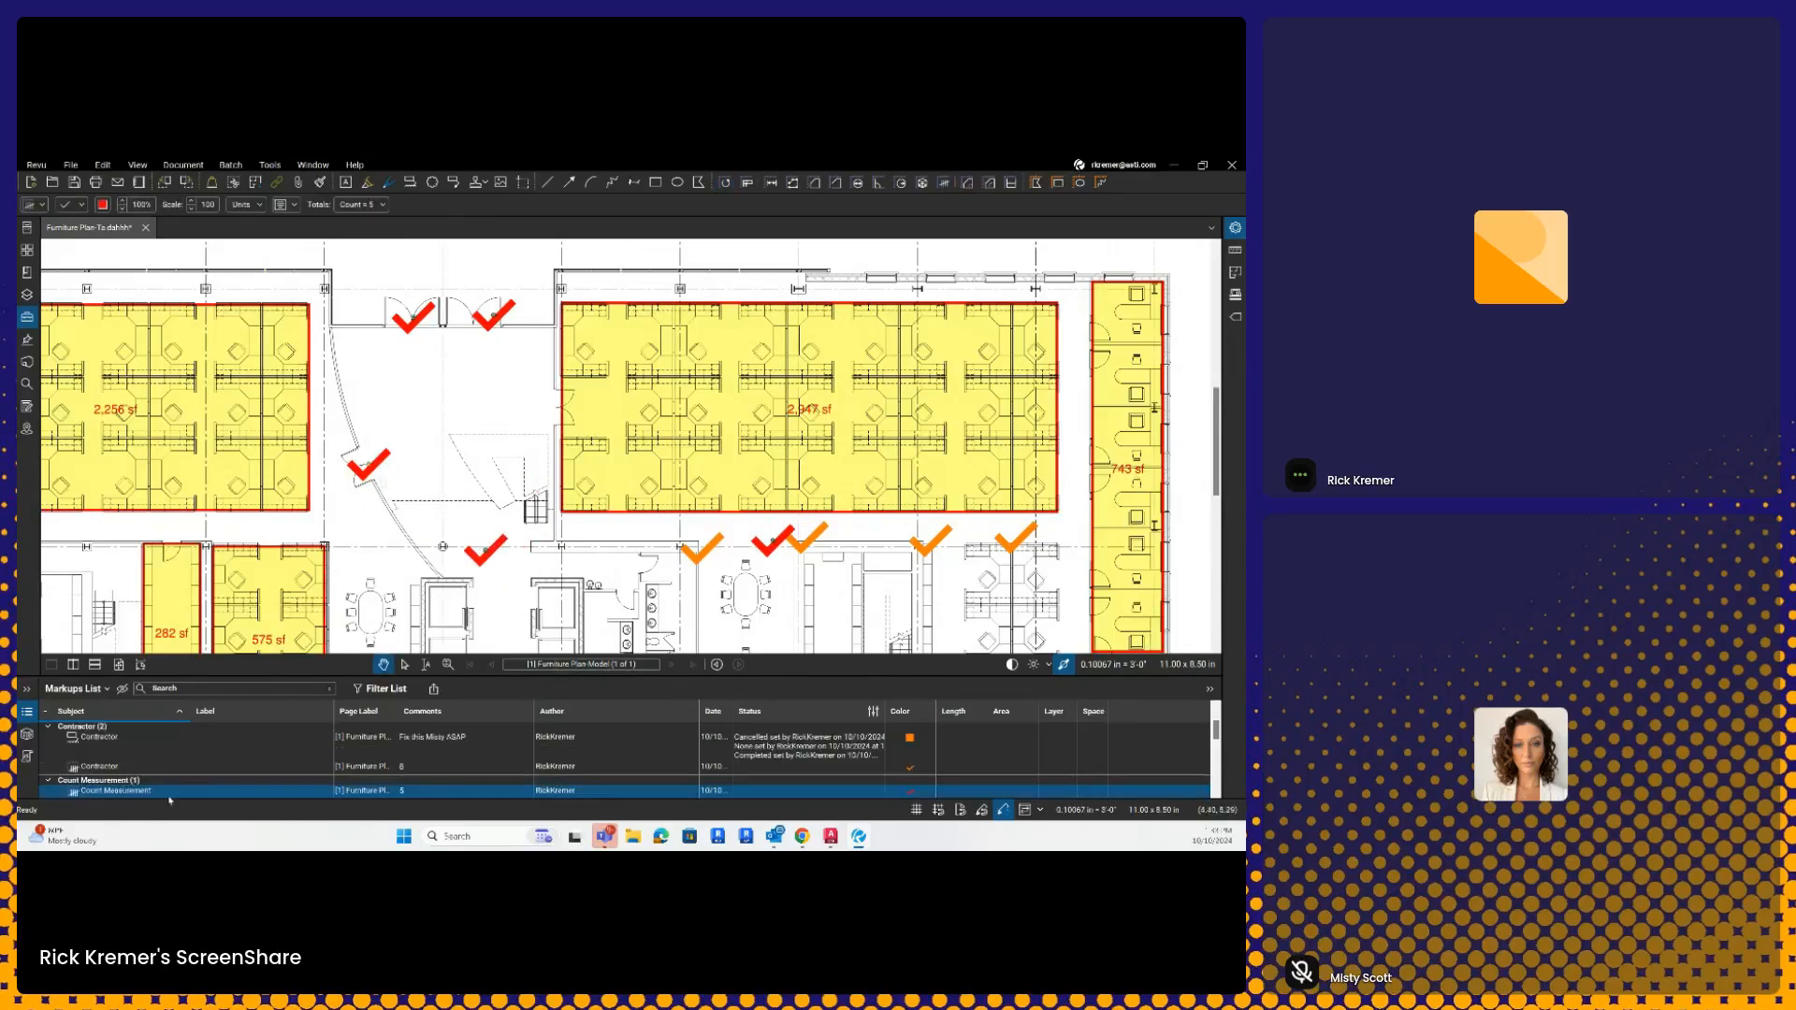
- Rename the count's subject to '1 hr Rated Doors'
click(160, 796)
drag(161, 791, 63, 796)
text(1 hr Rated Doors)
click(320, 634)
click(413, 484)
- Resume the 1 hr Rated Doors count and mark four more doors across the plan
scroll(413, 484, down, 2)
scroll(487, 466, down, 5)
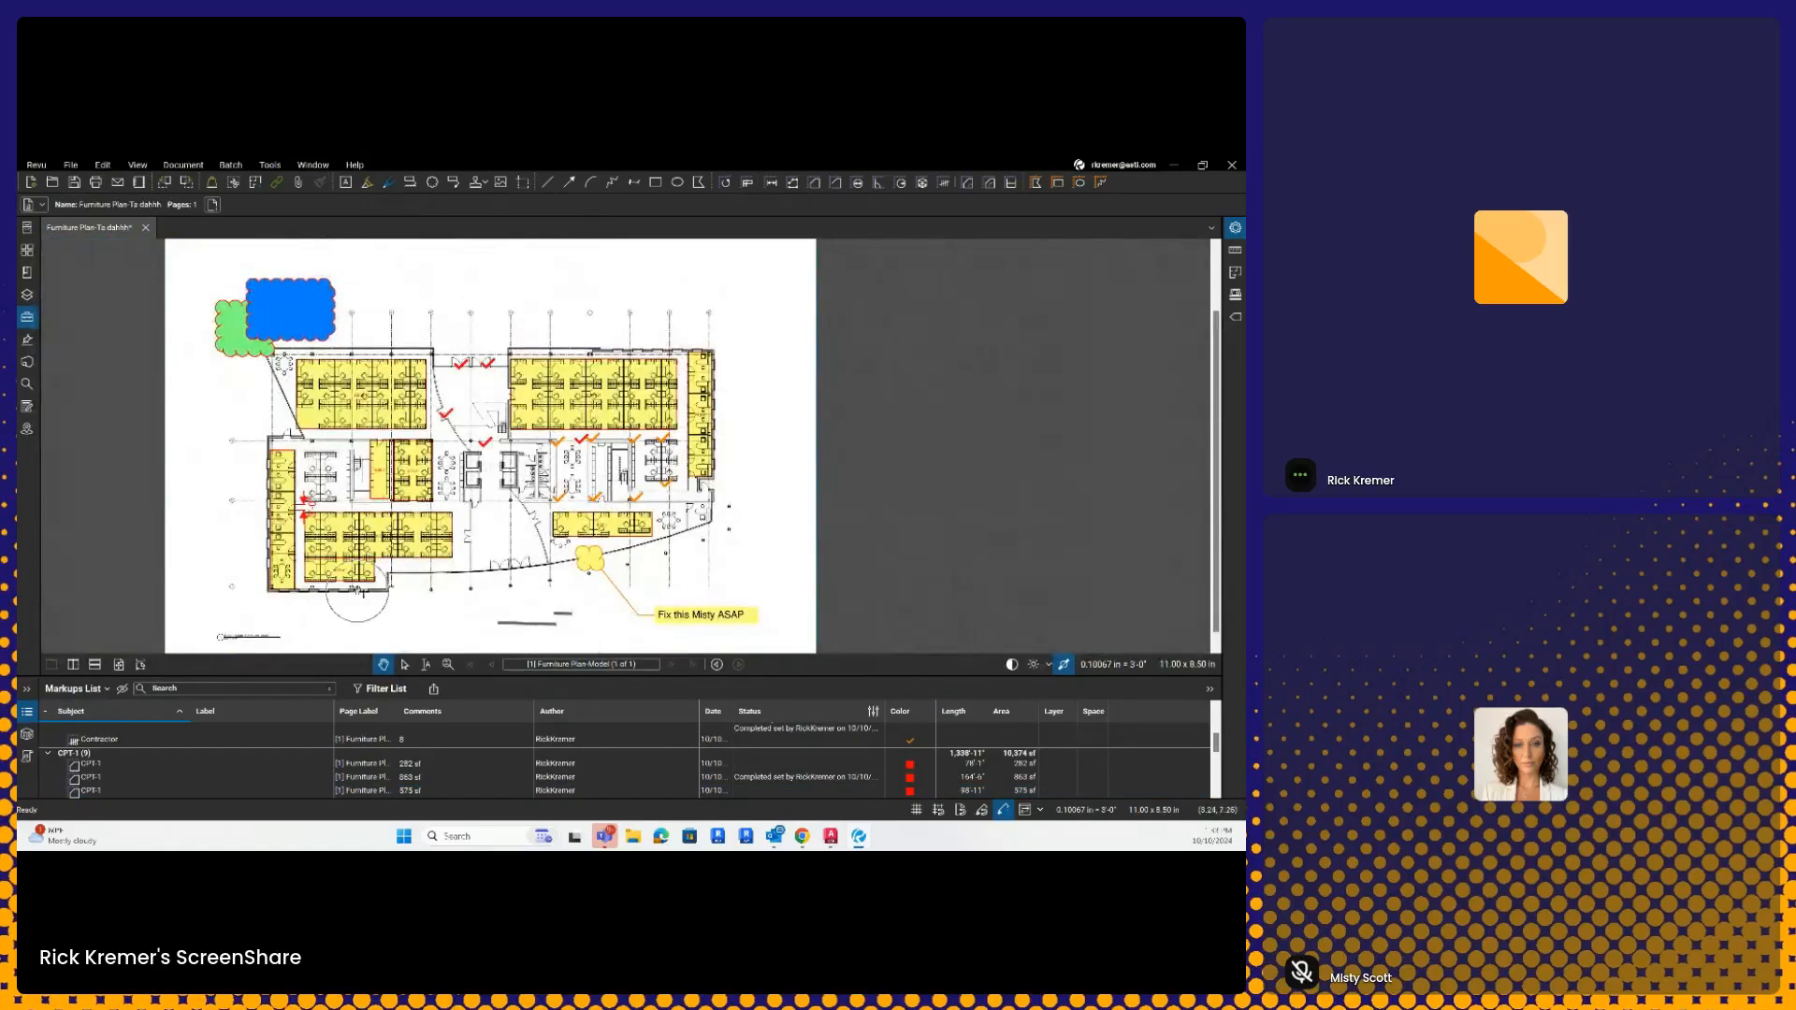
click(457, 417)
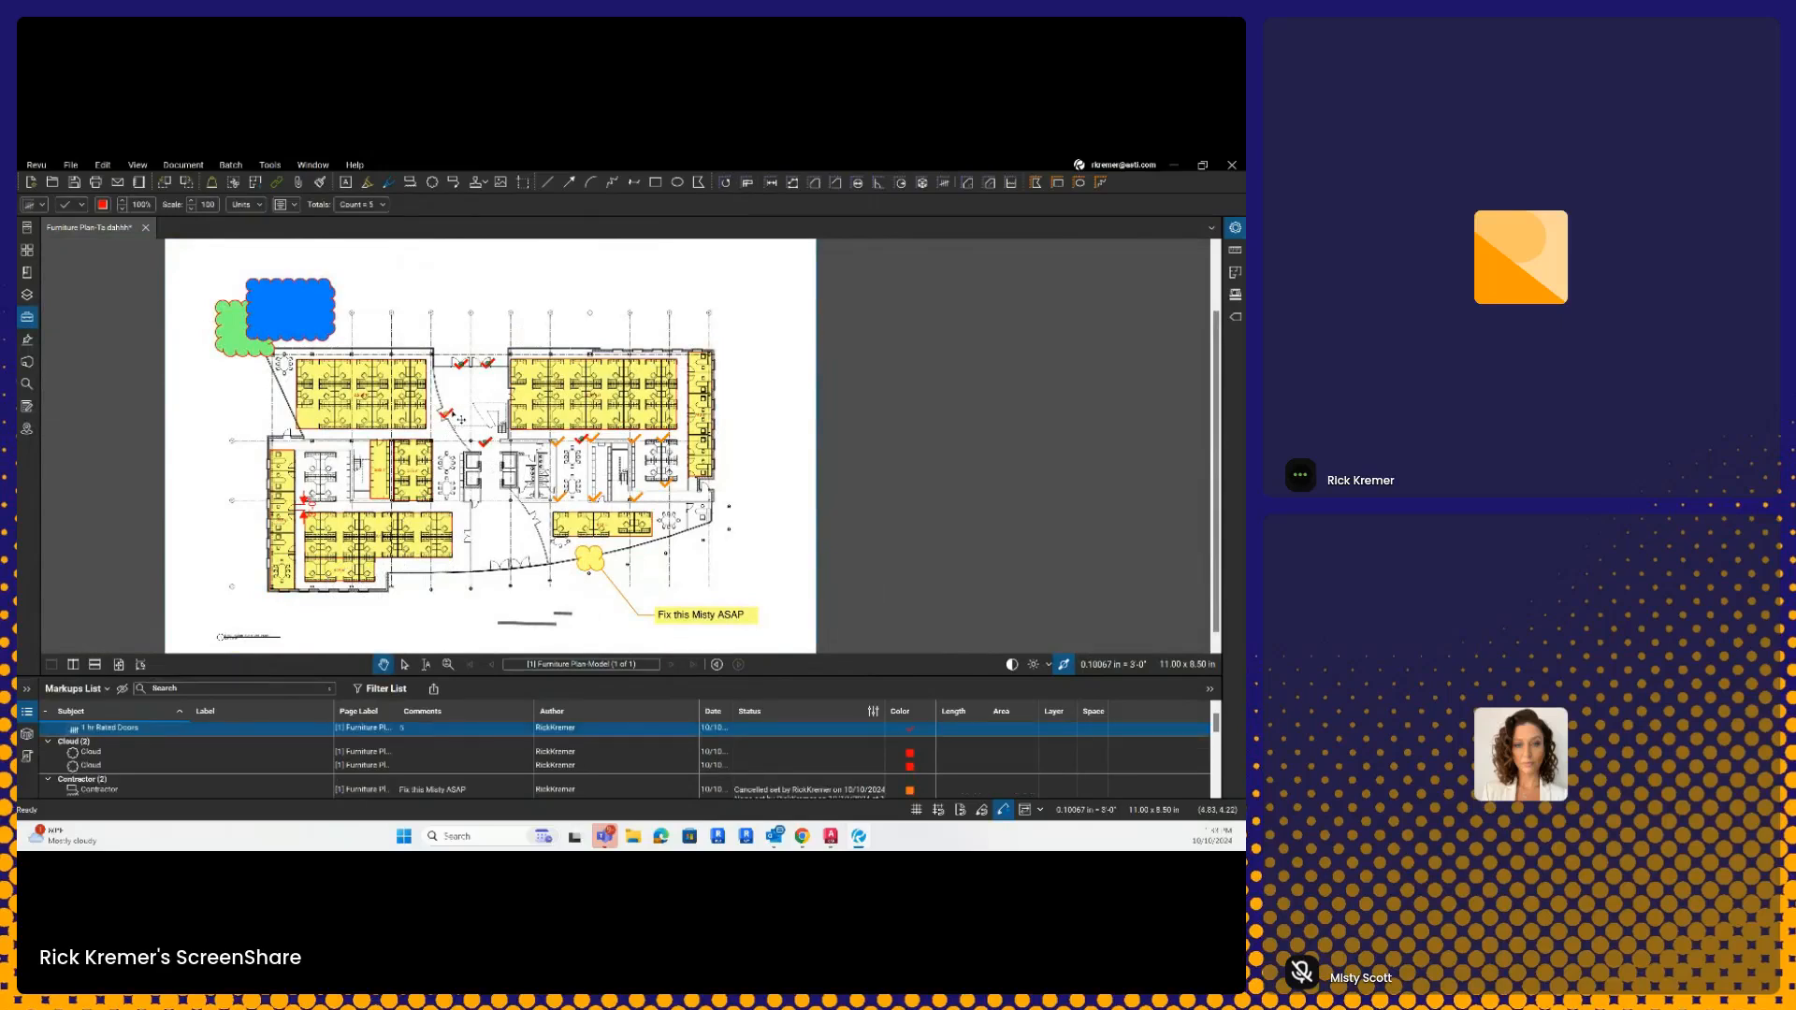
right_click(460, 420)
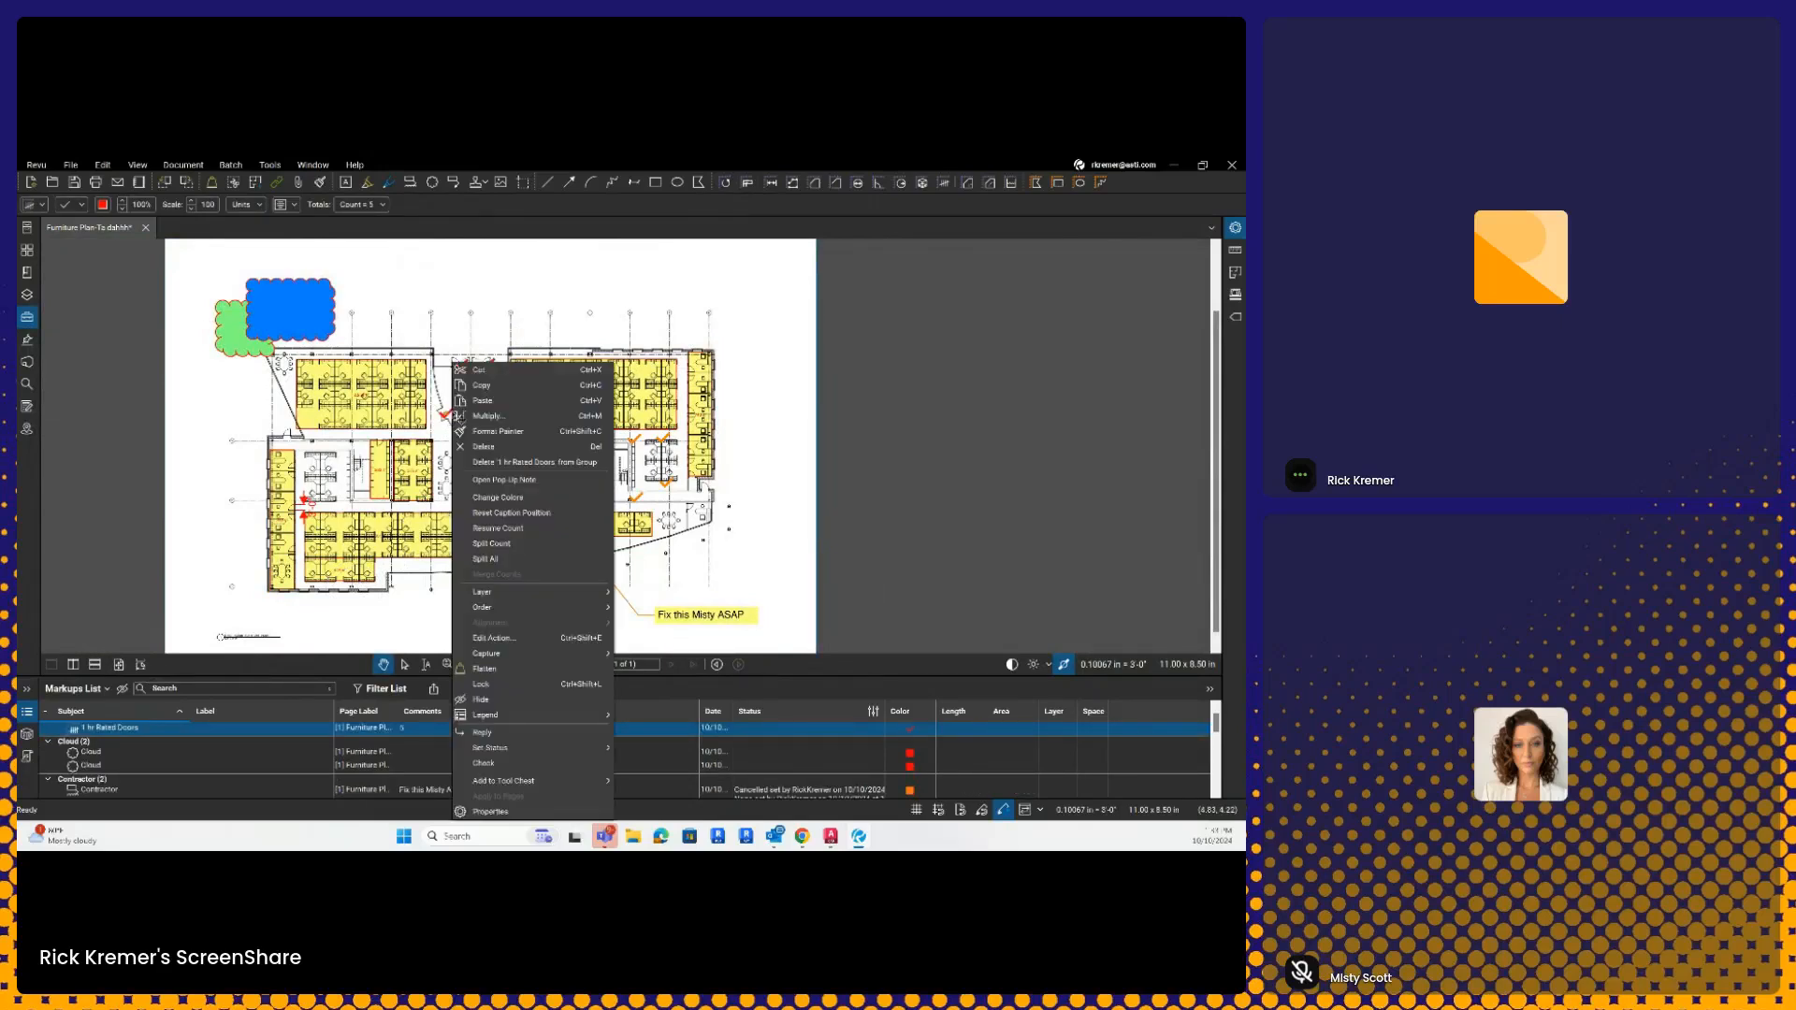
click(500, 528)
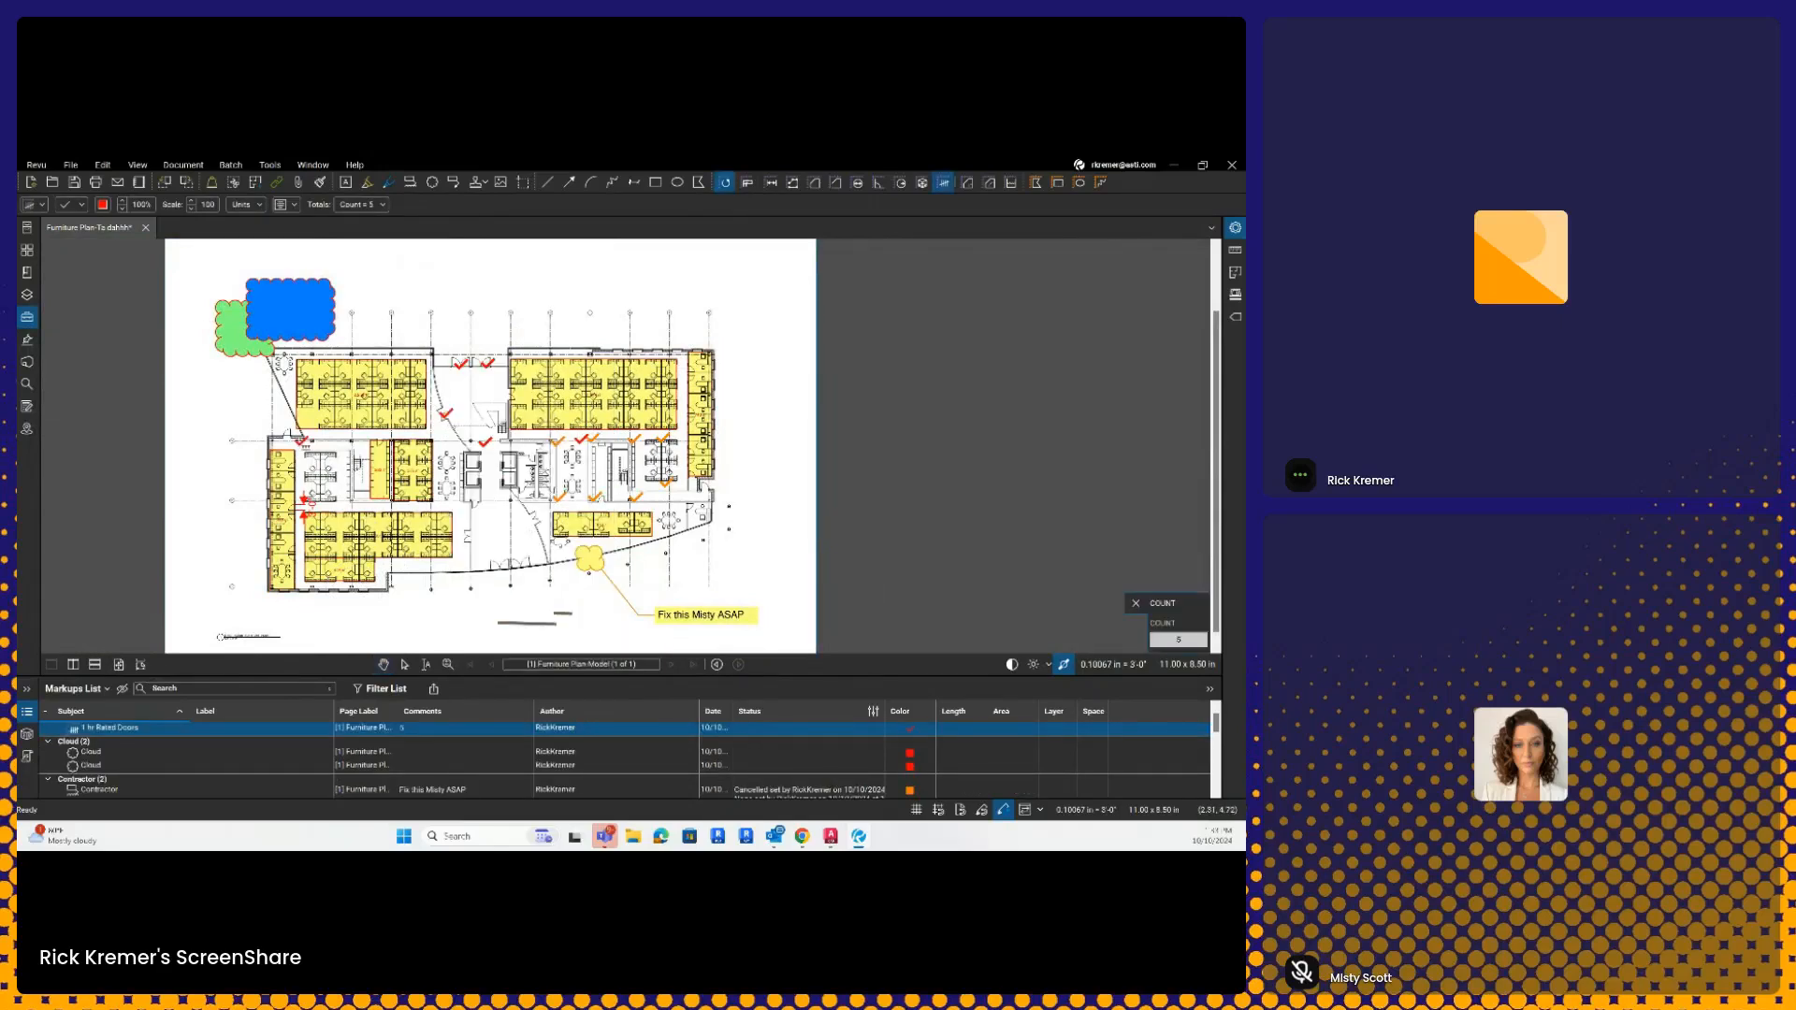
click(708, 485)
click(551, 535)
click(472, 537)
click(348, 513)
key(Escape)
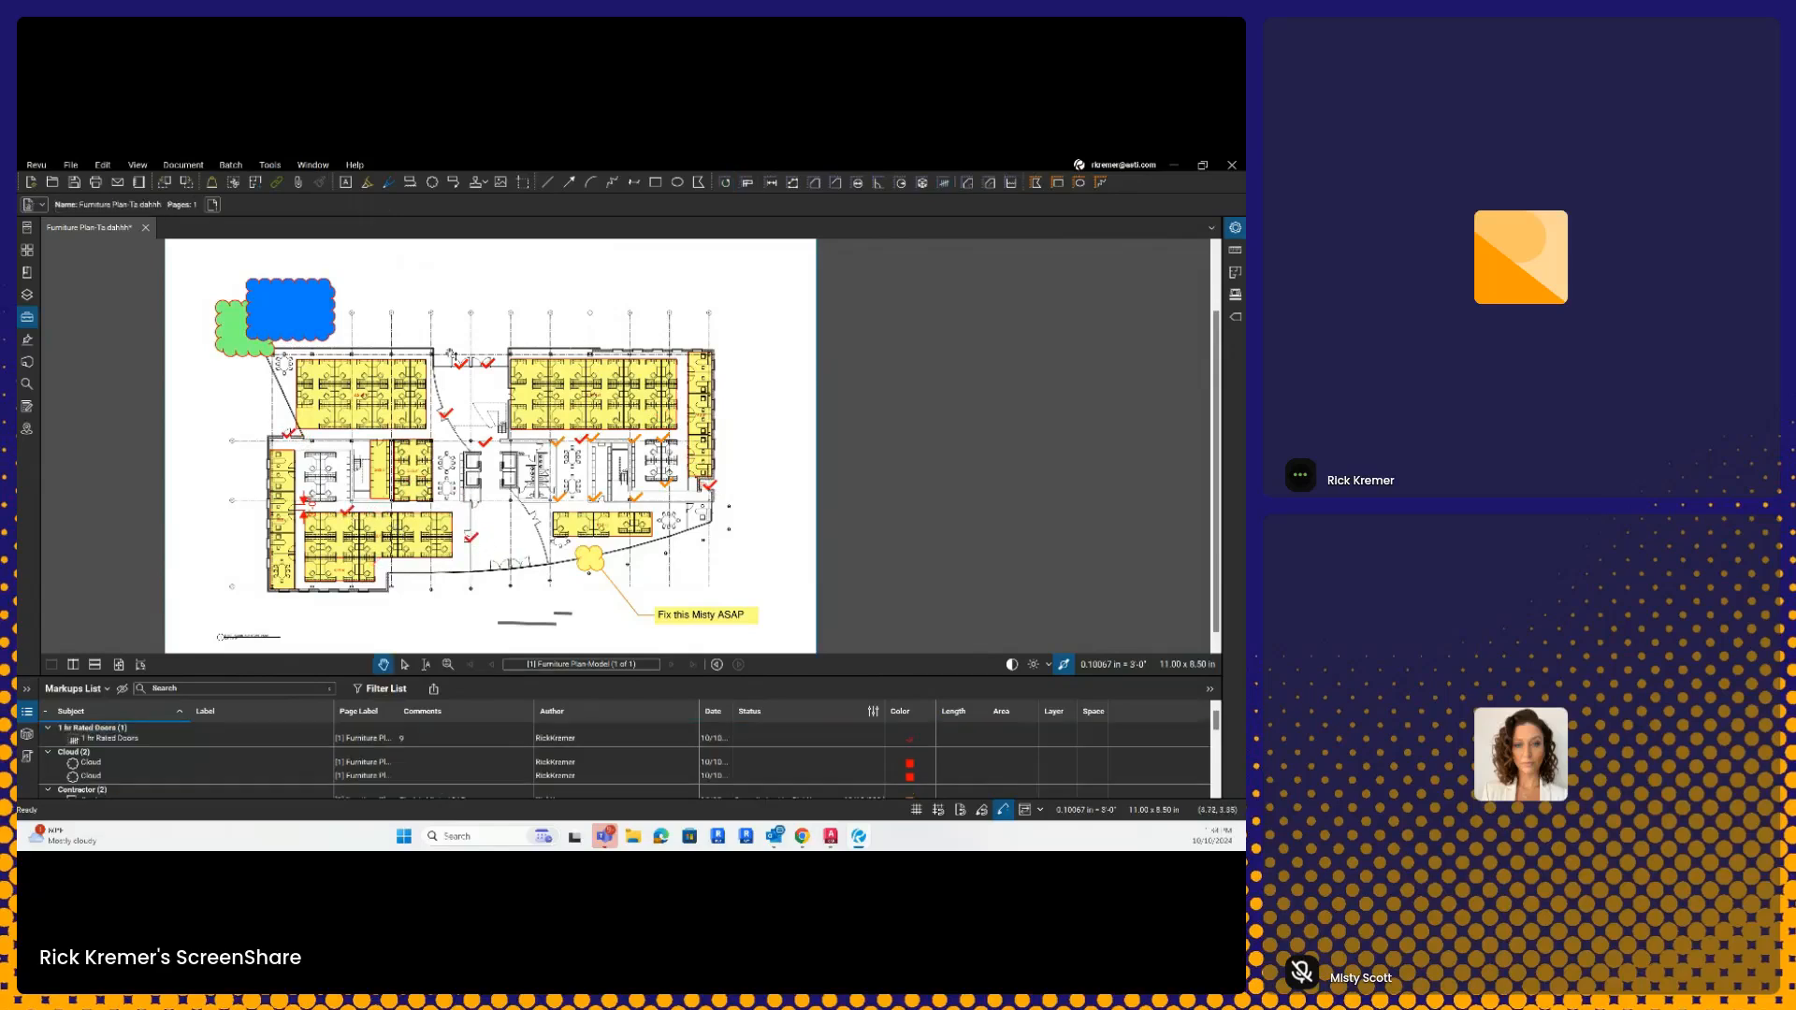
click(135, 739)
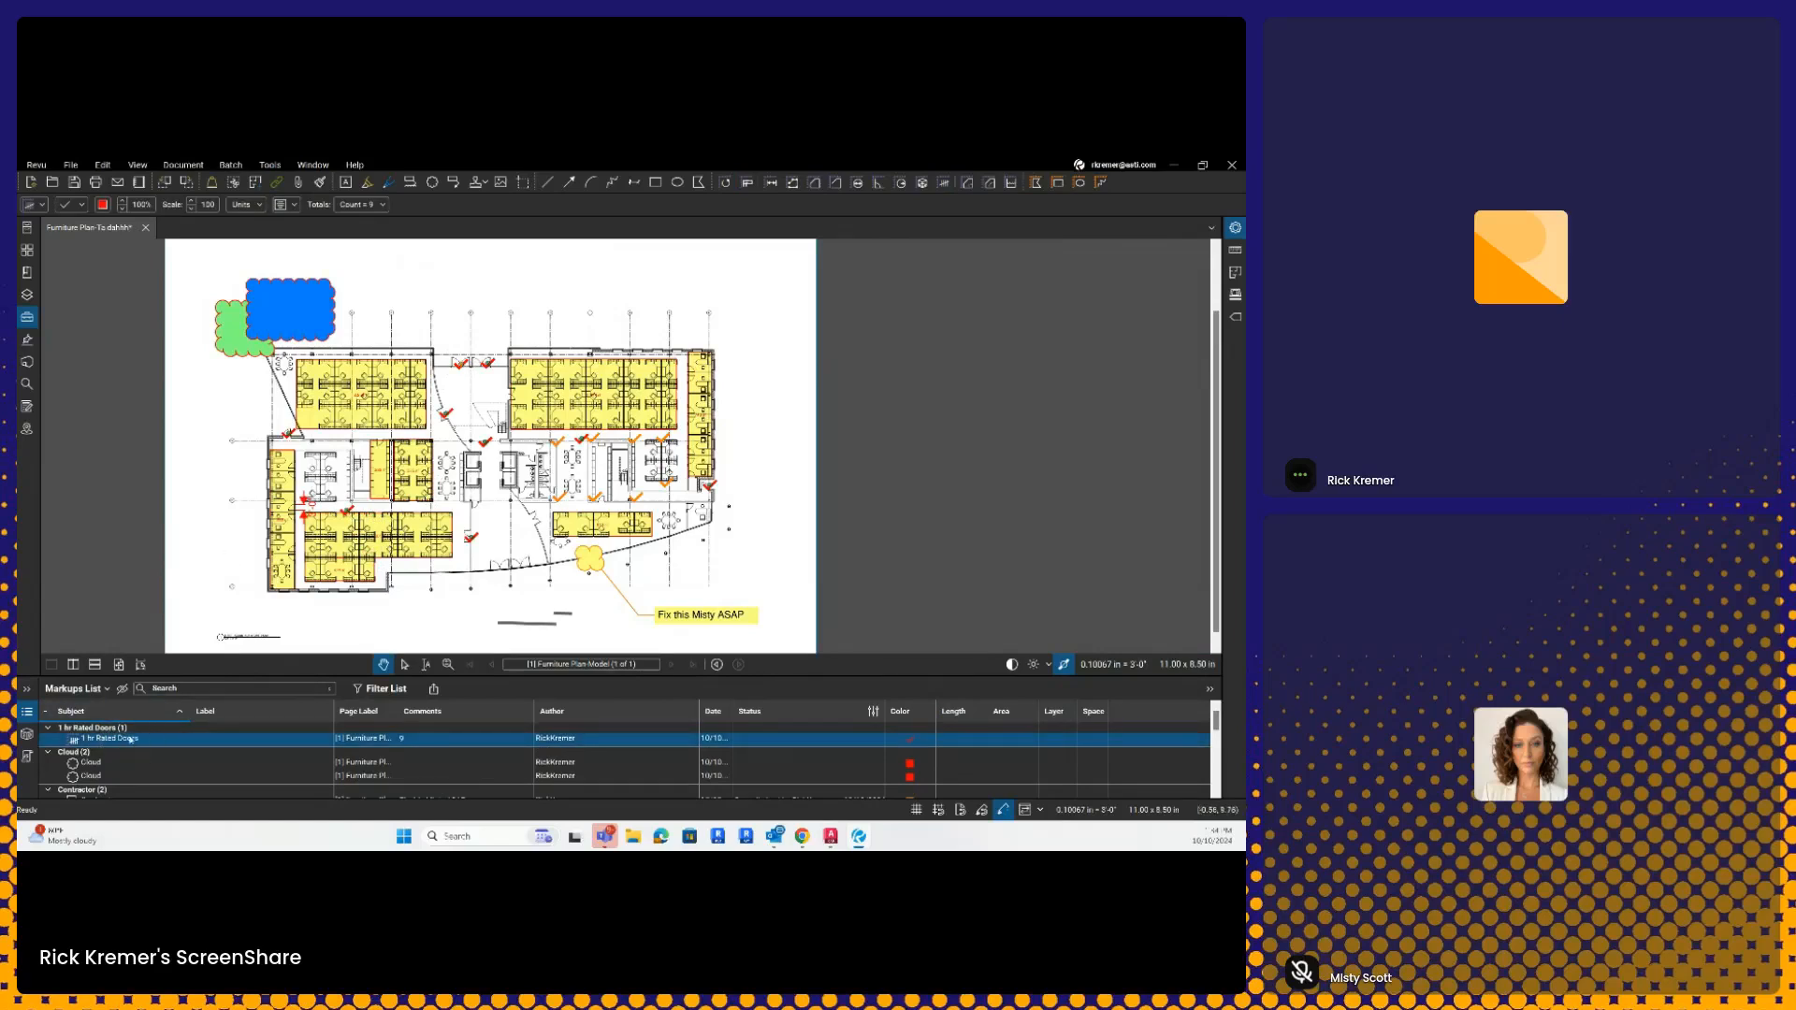
- Add a Count column to the Markups List, showing 9, then collapse the list
click(105, 689)
mouse_move(98, 709)
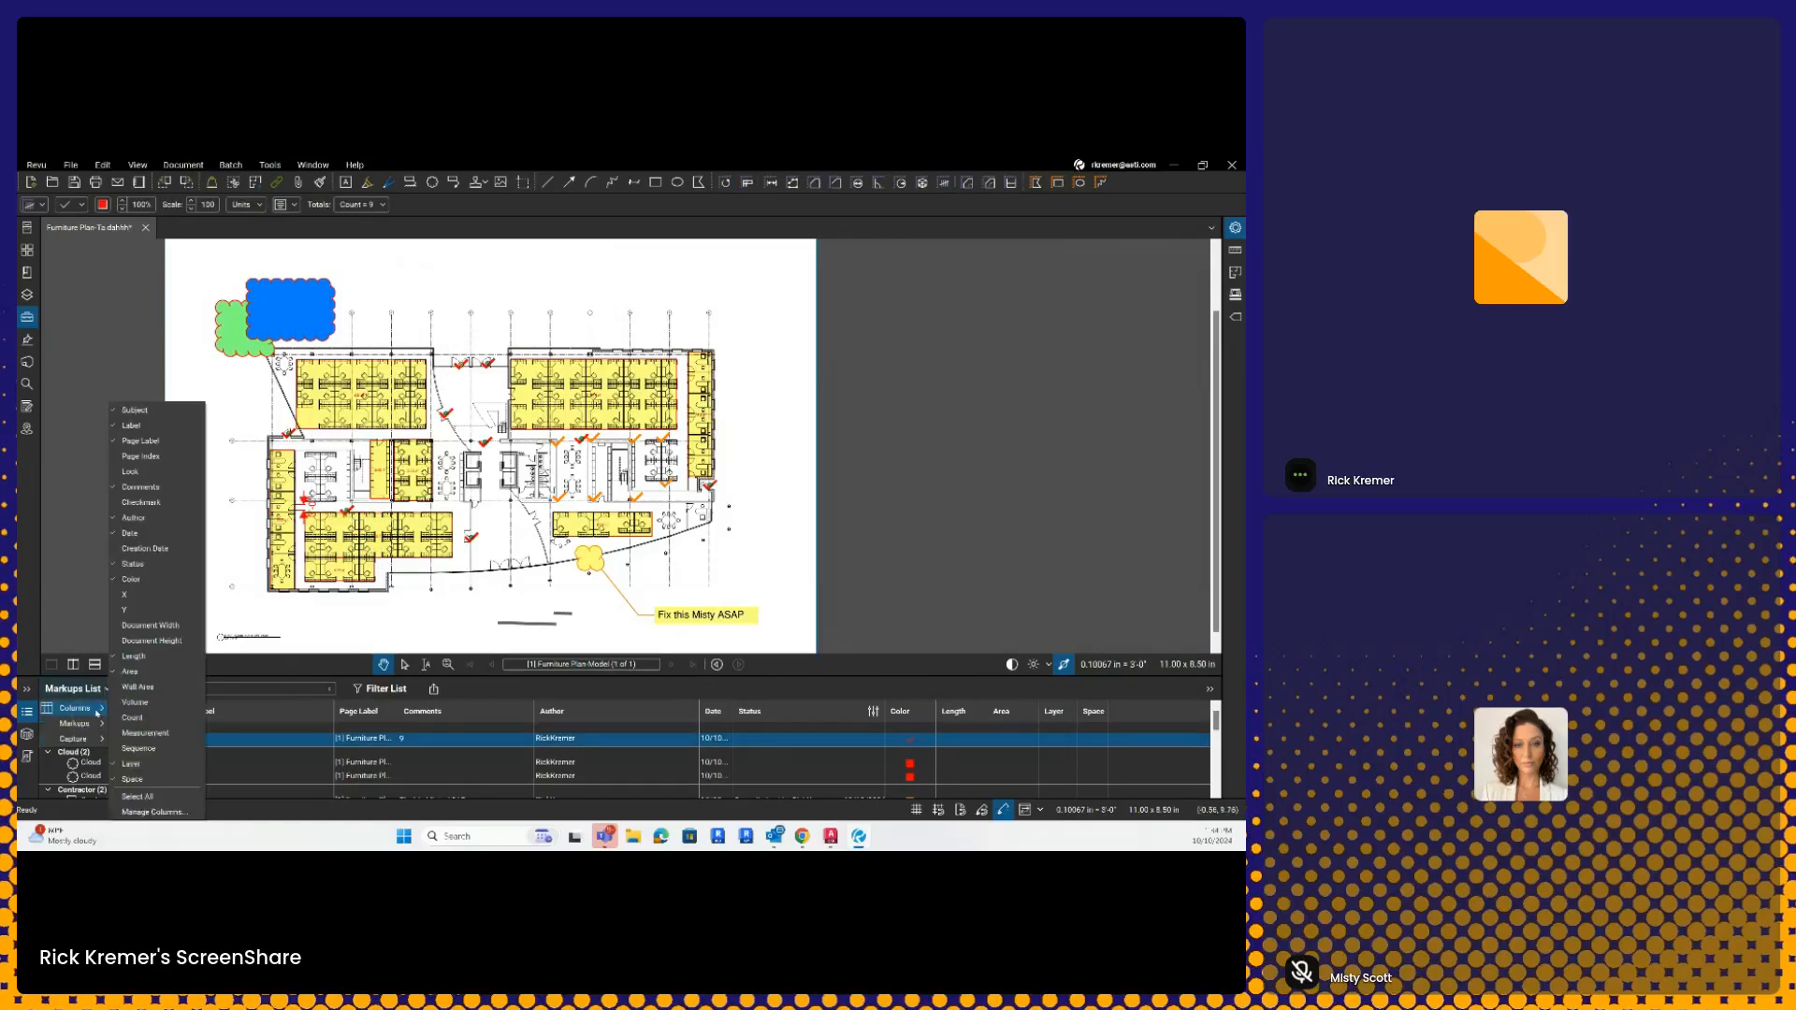
click(132, 717)
click(610, 409)
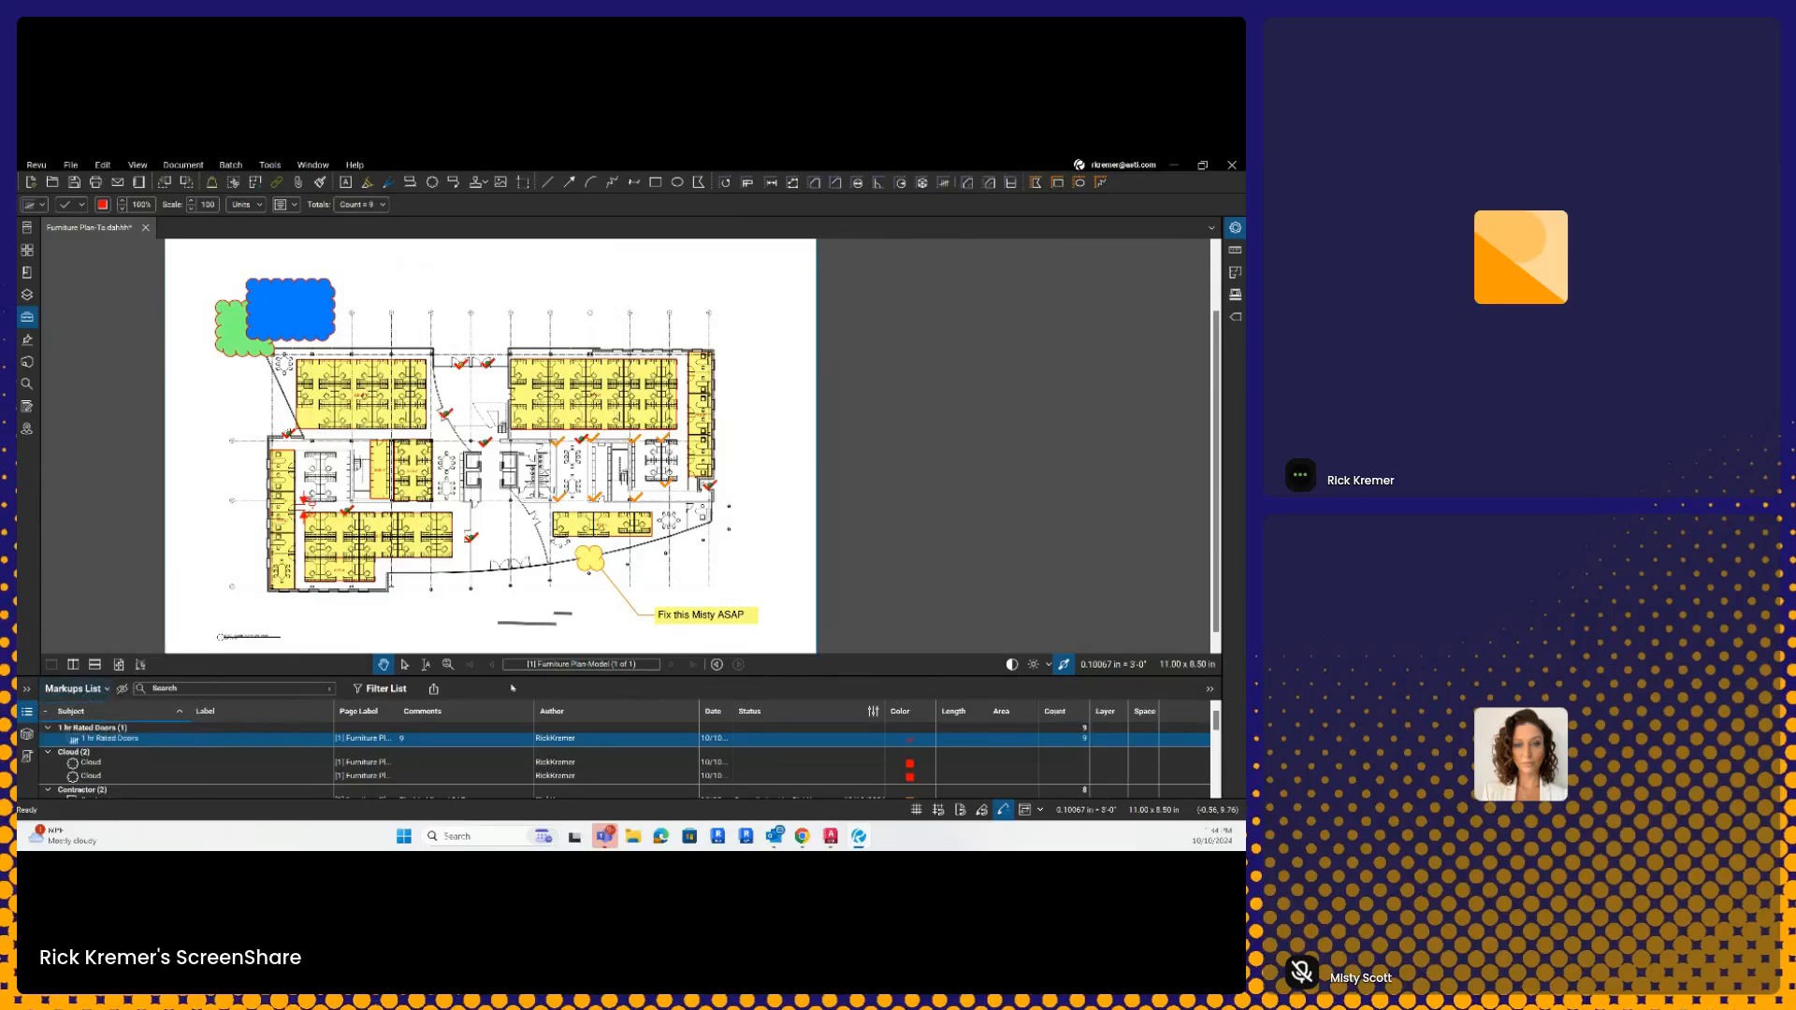
click(29, 714)
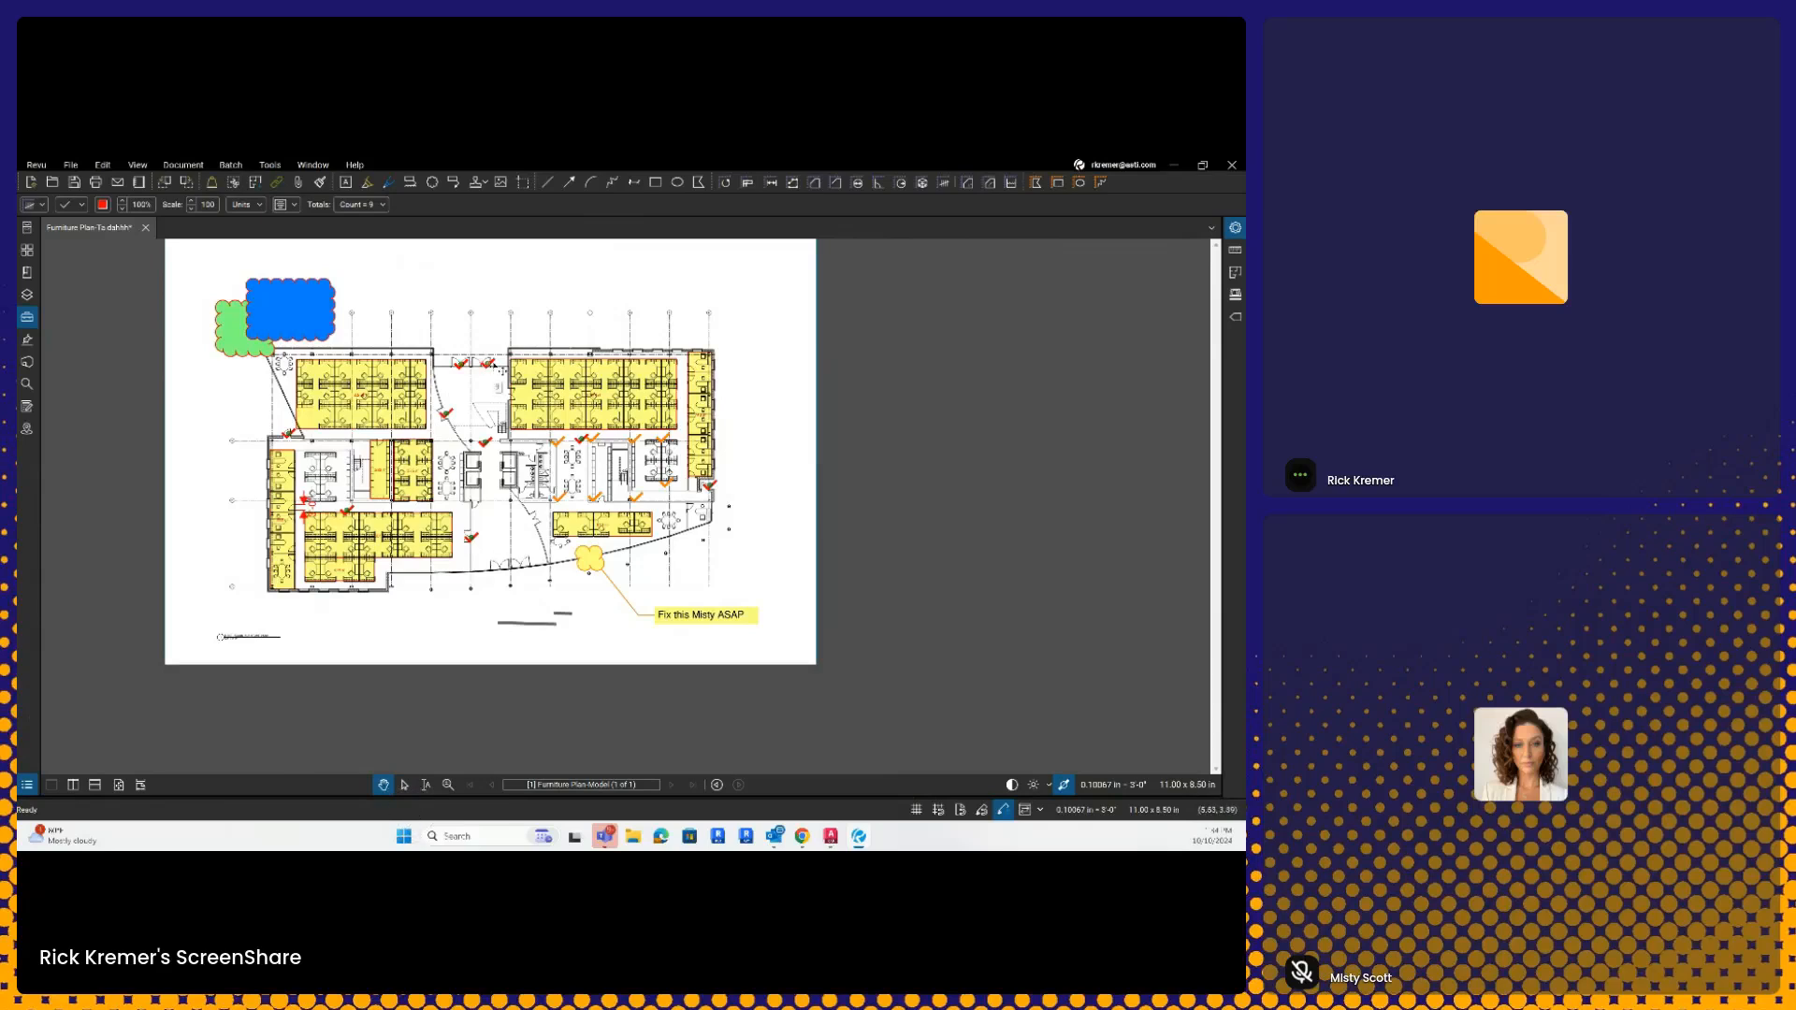
- Place a new legend for the door count near the sheet top, fill it yellow, and shrink it
right_click(497, 366)
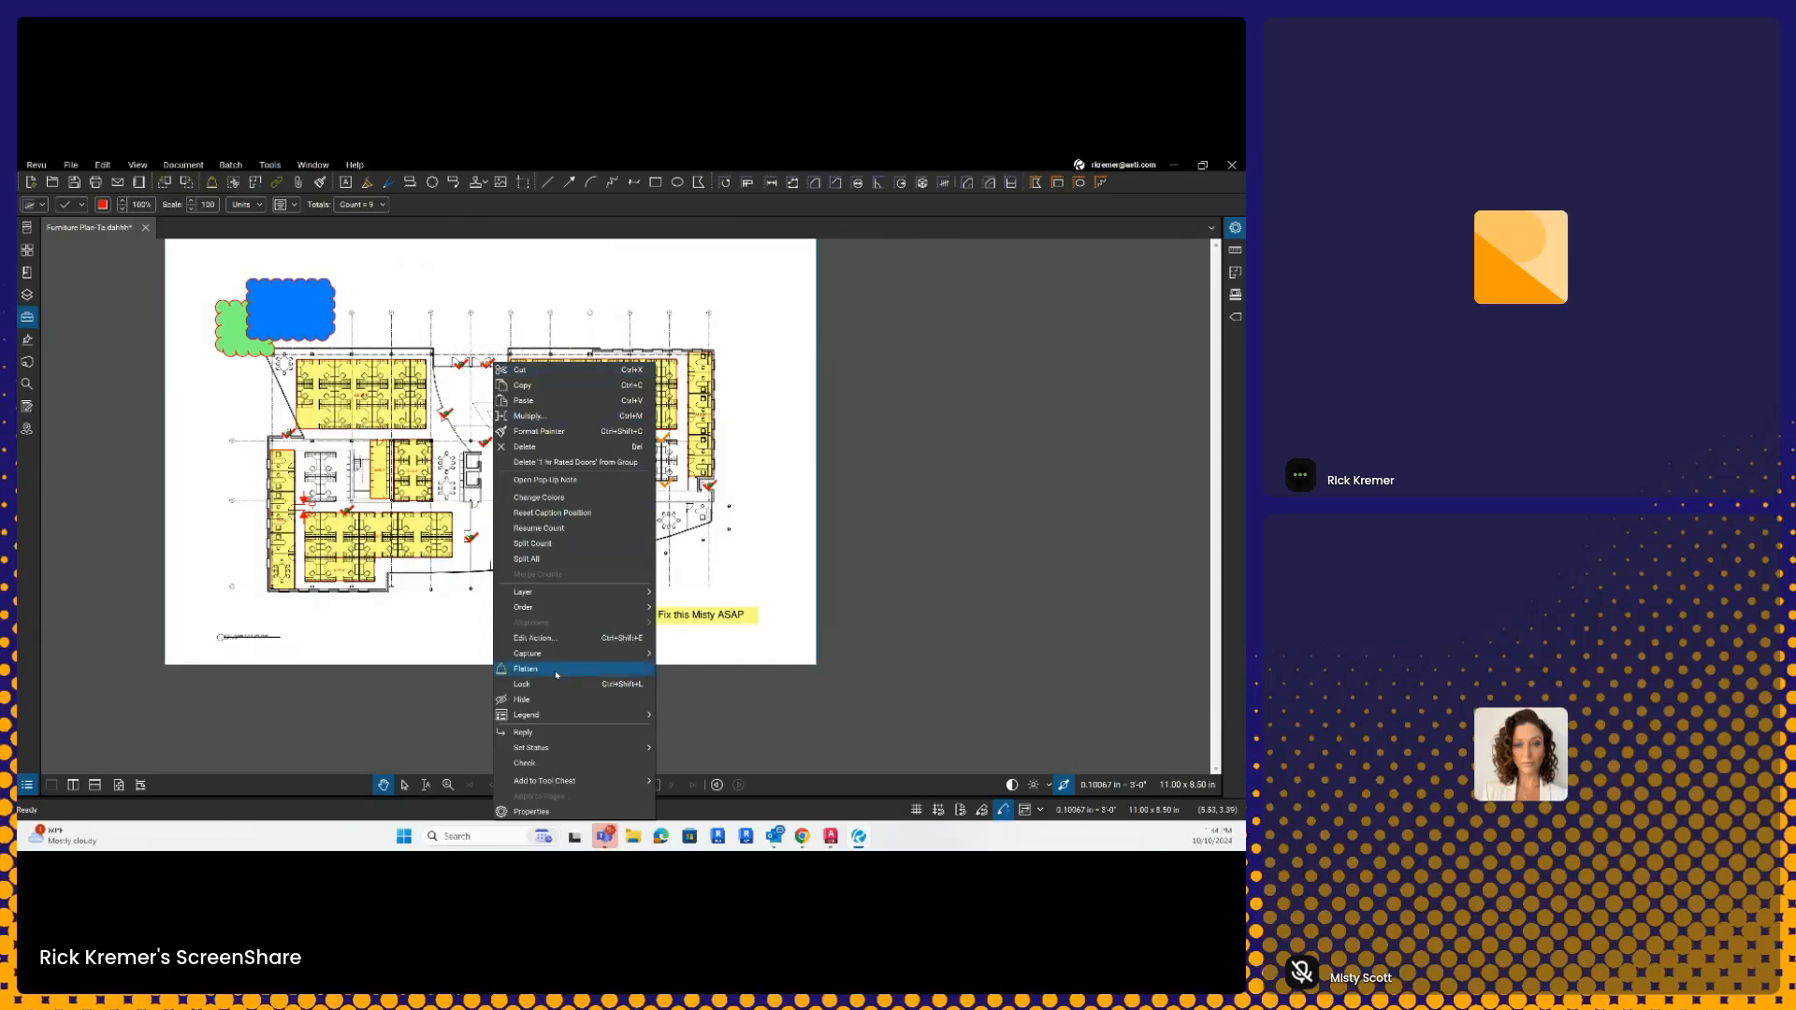
mouse_move(559, 715)
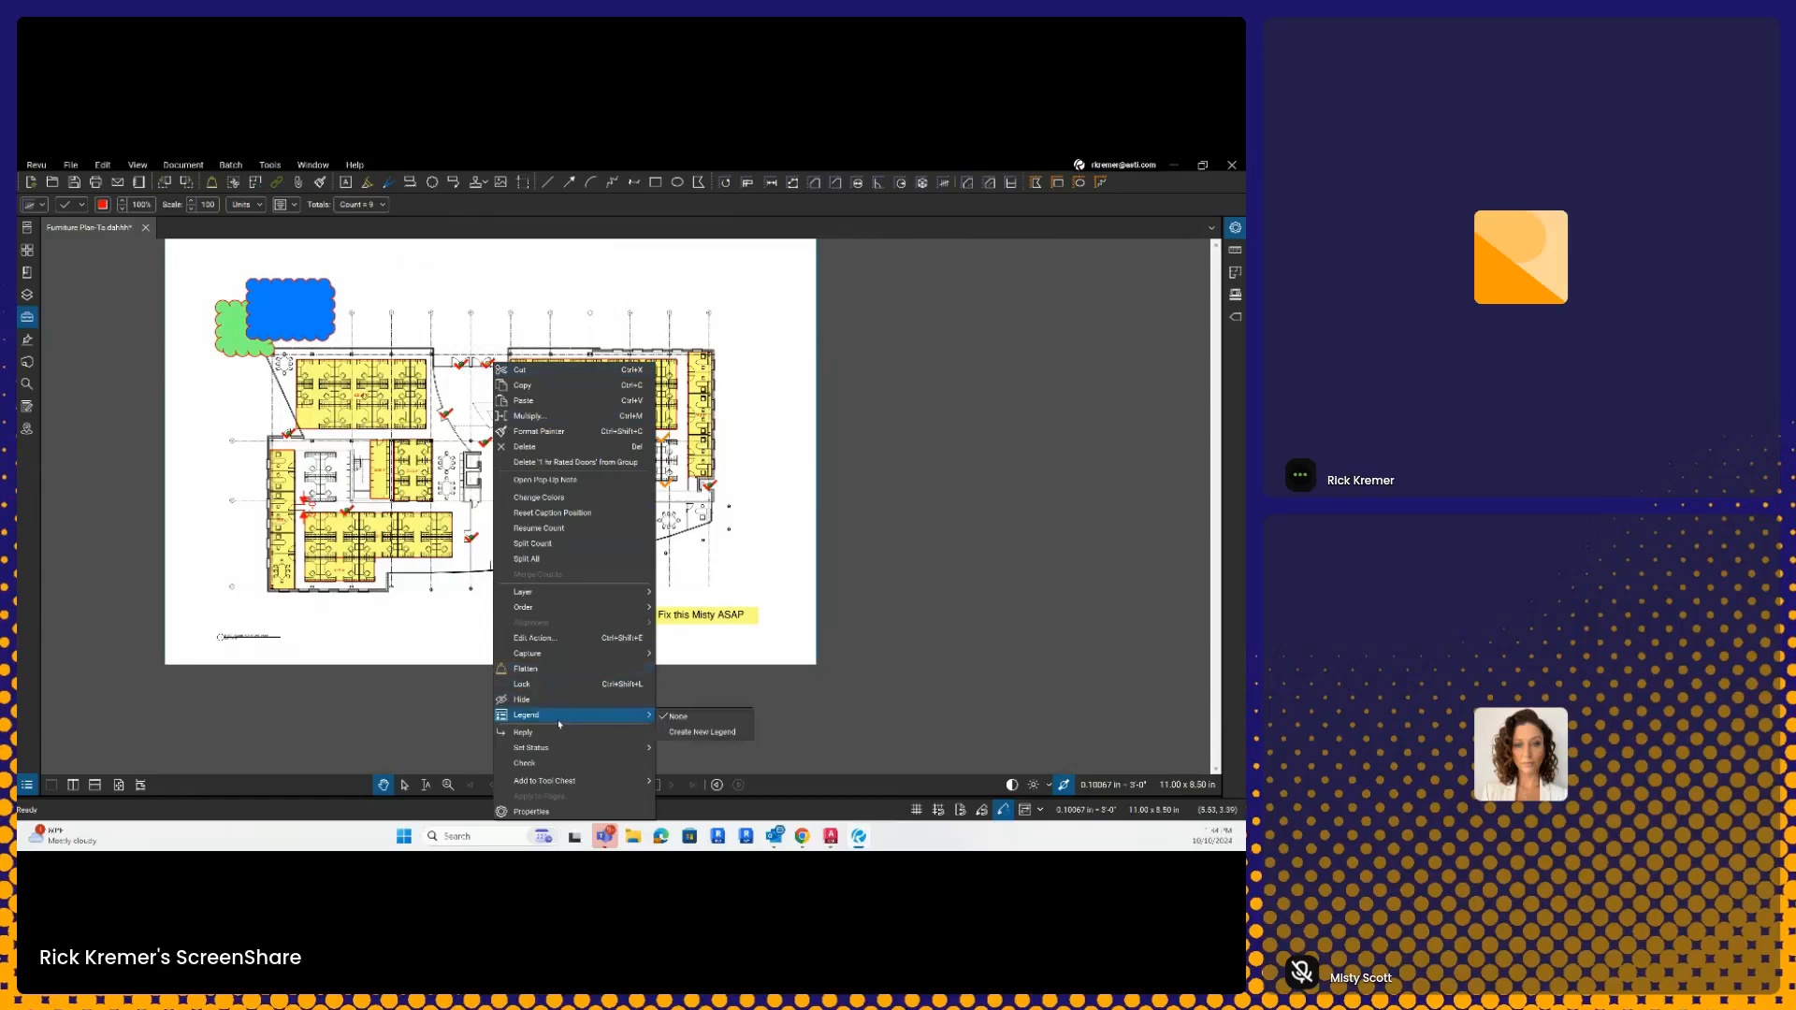
click(676, 733)
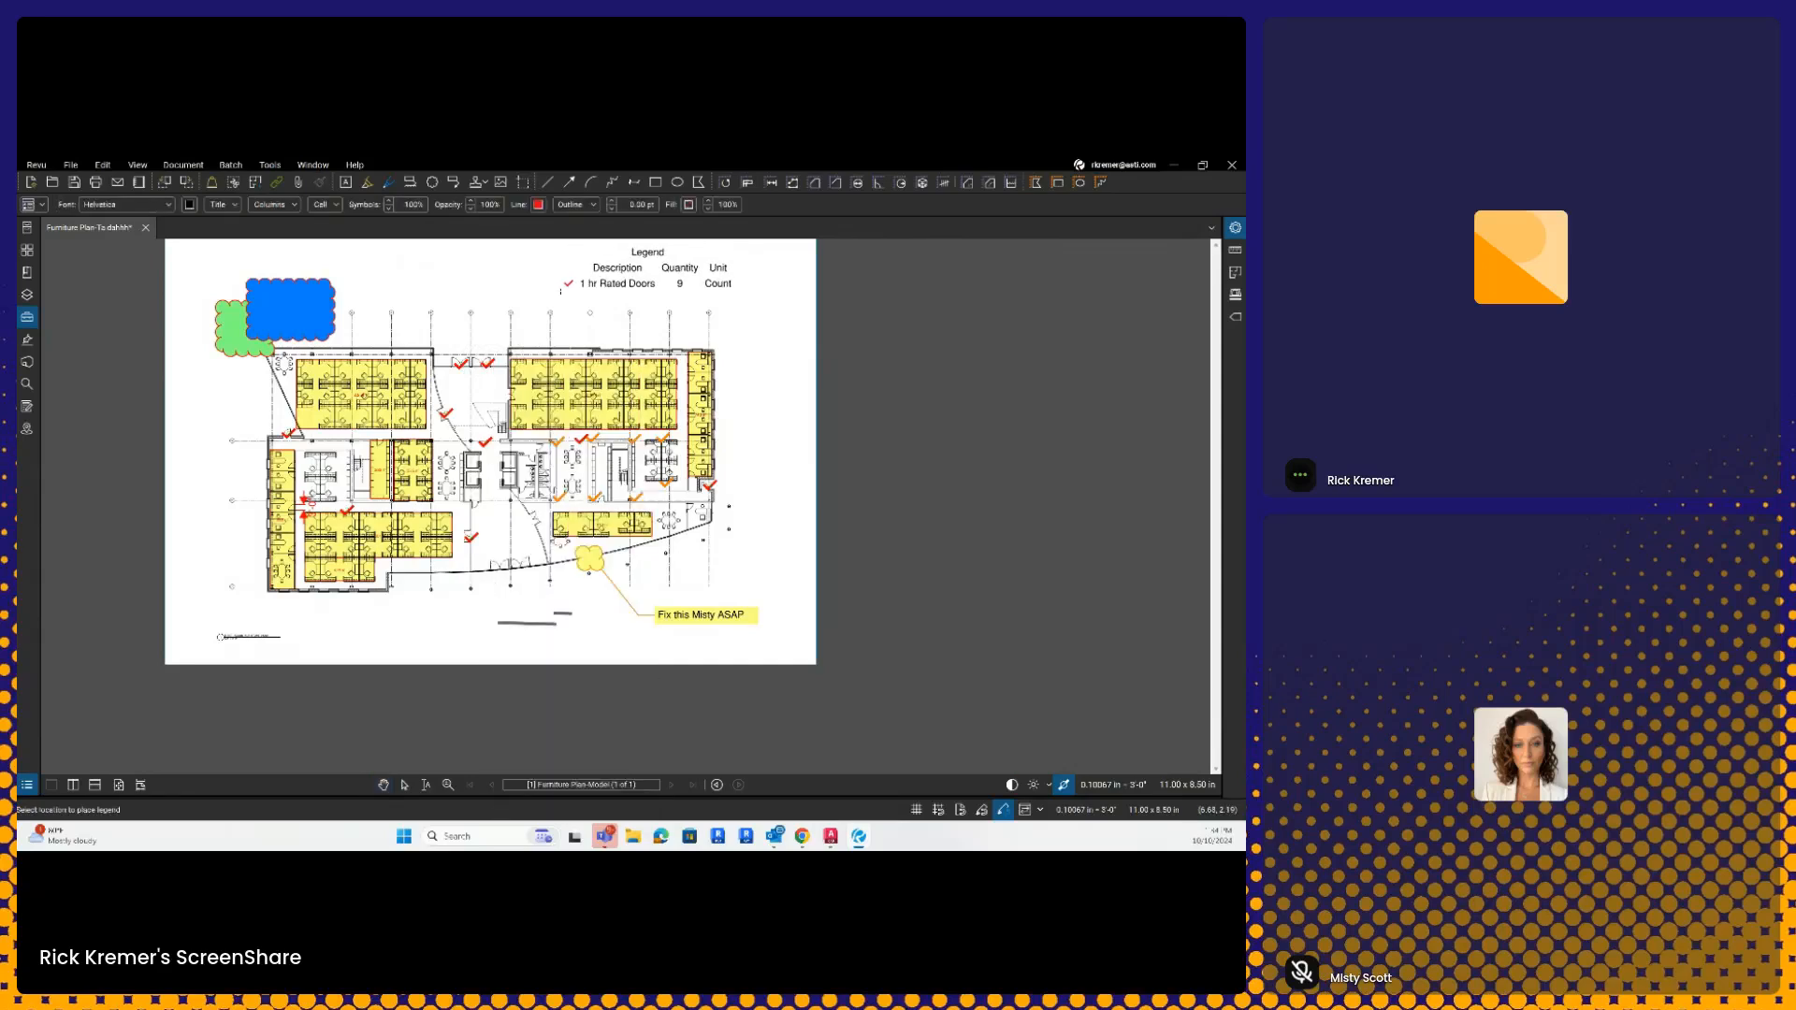
click(603, 280)
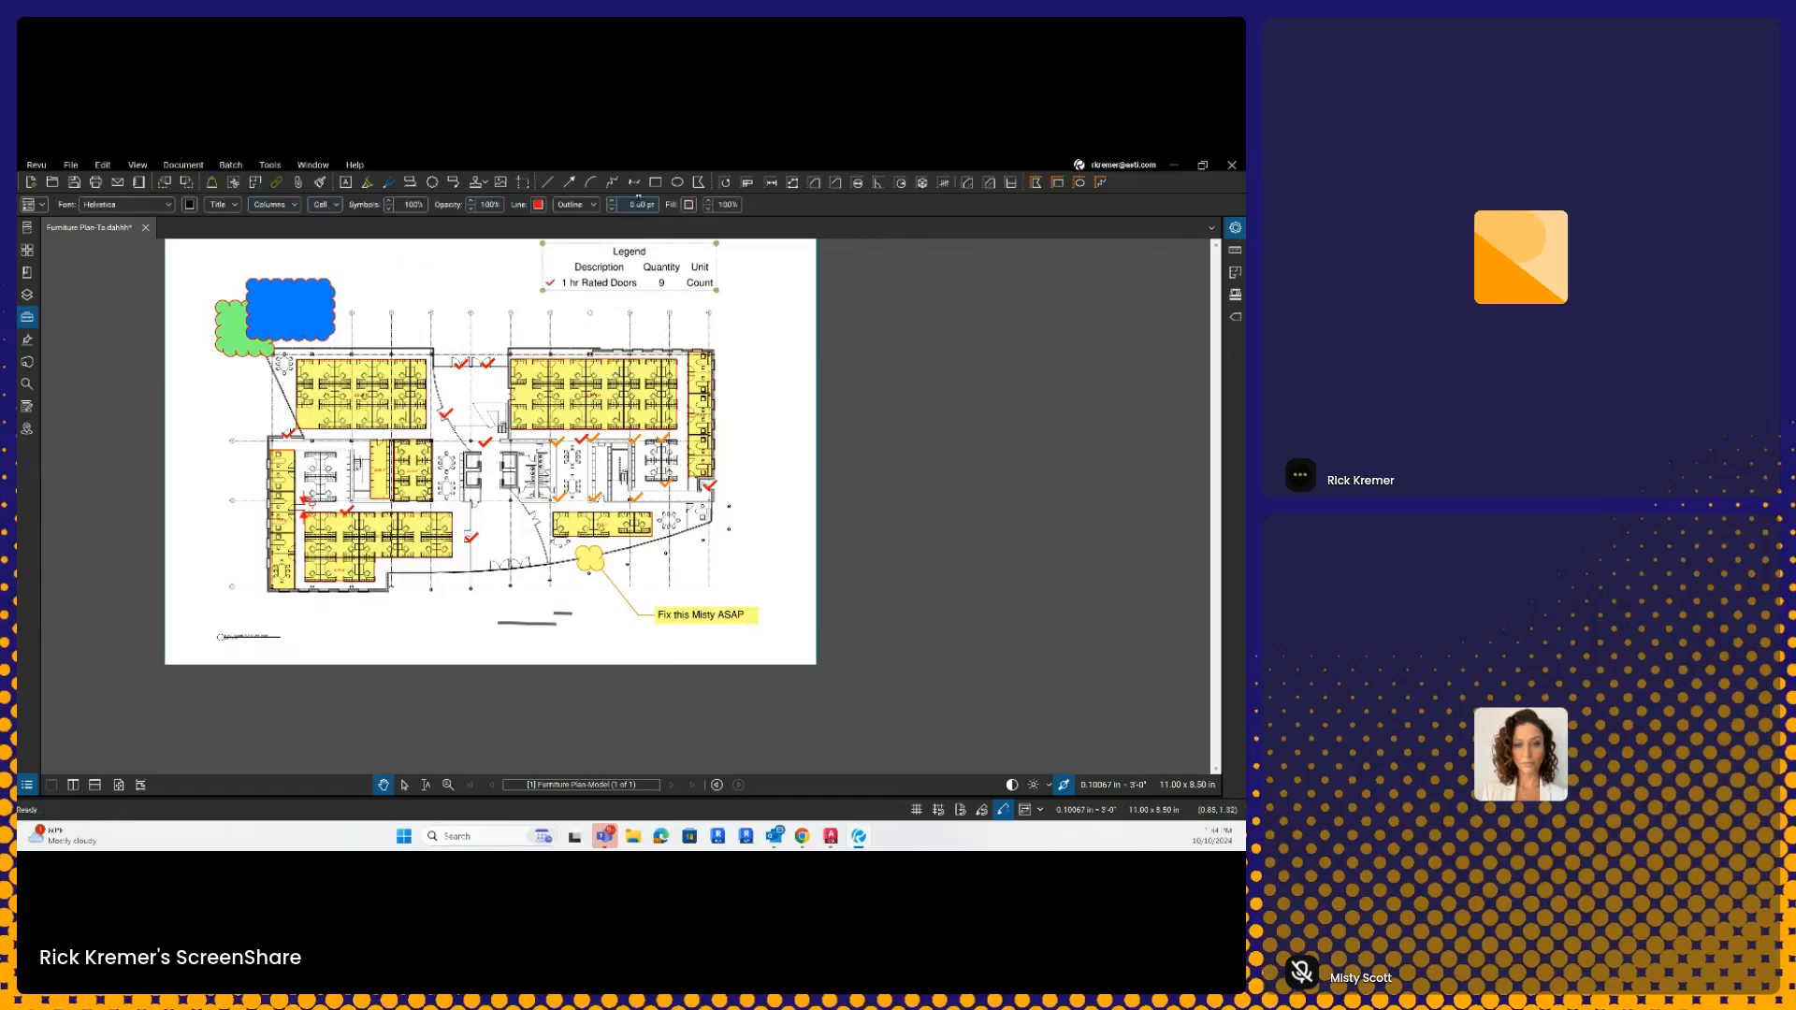
click(689, 204)
click(703, 263)
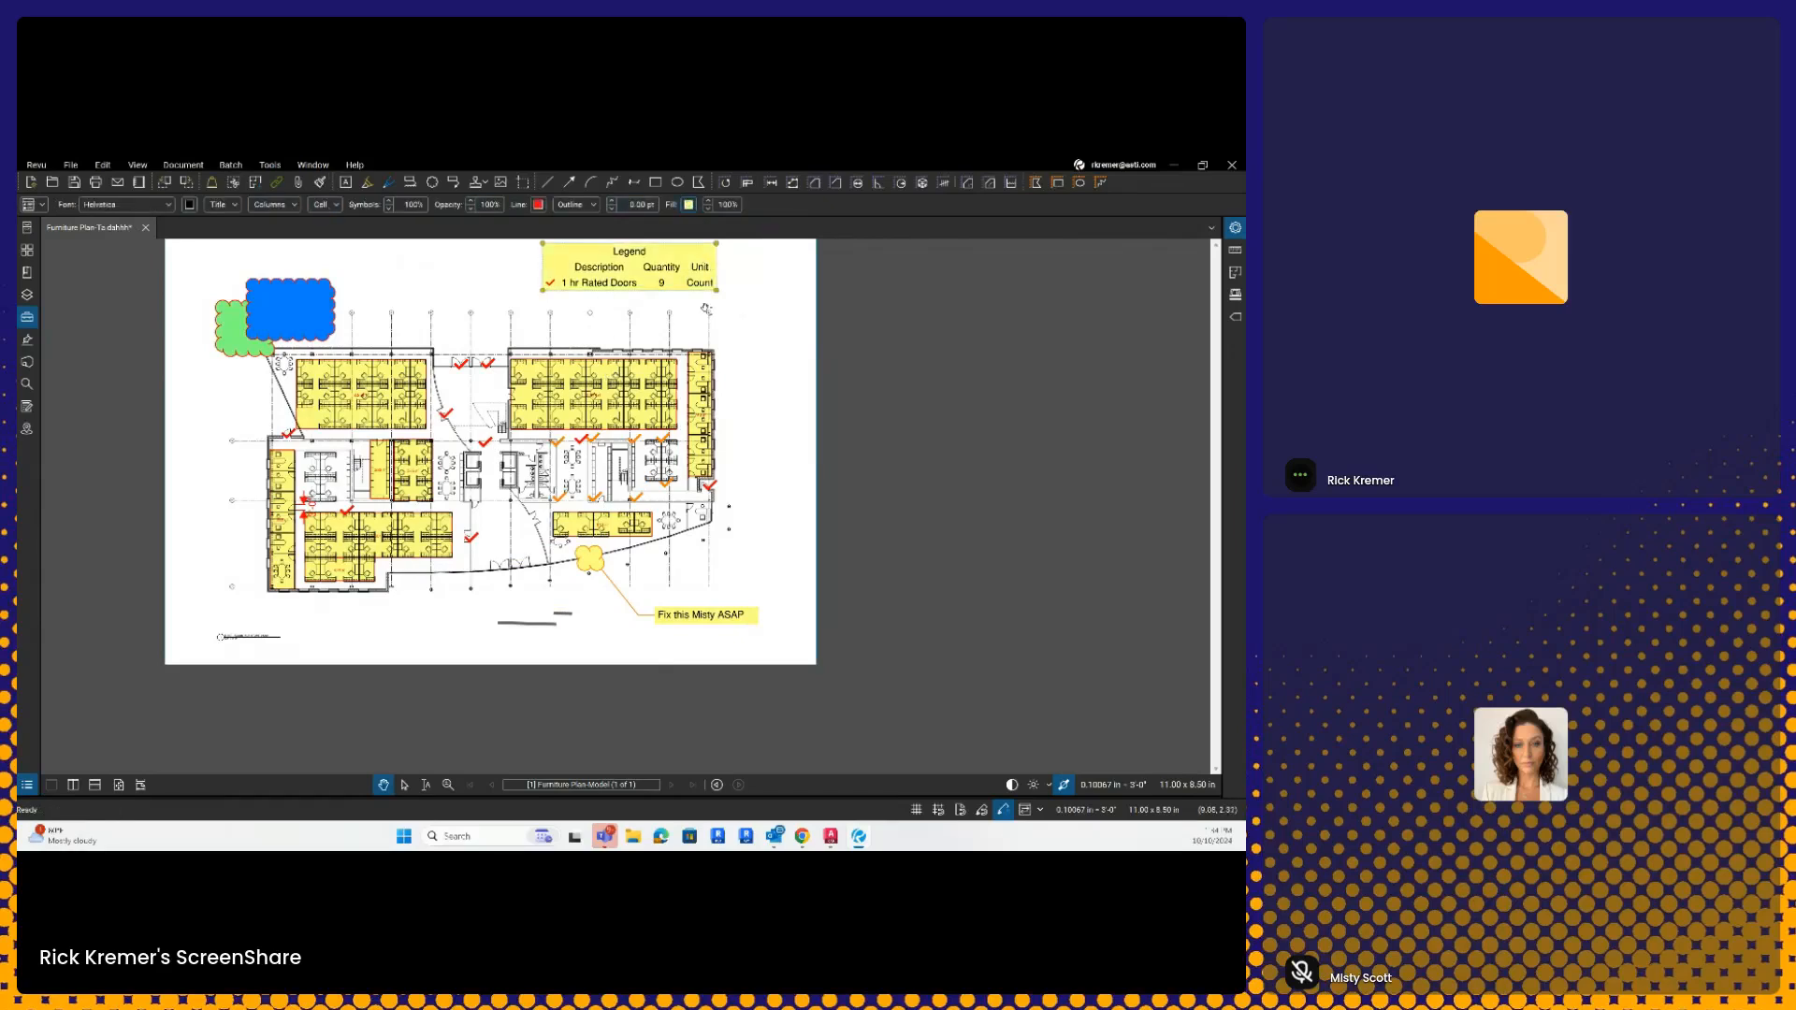
drag(717, 291, 678, 344)
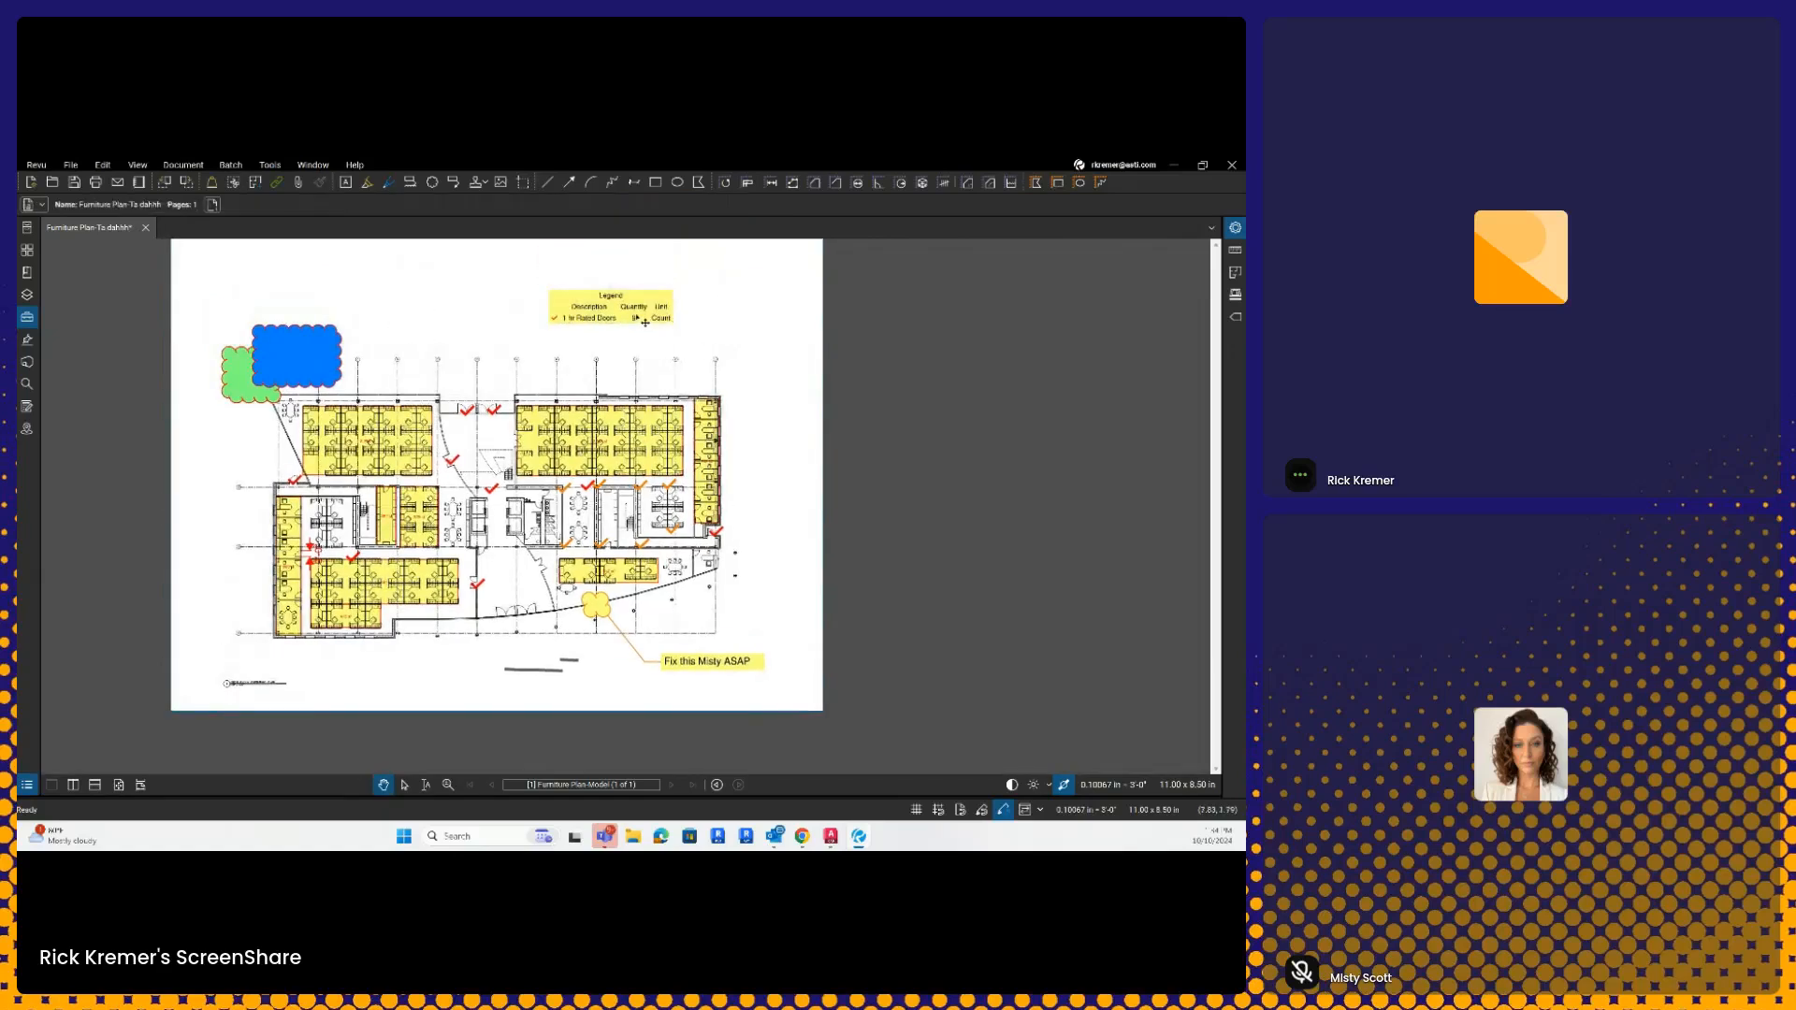
- Resume the door count and mark two more rated doors, raising the legend to 11
click(494, 410)
right_click(495, 409)
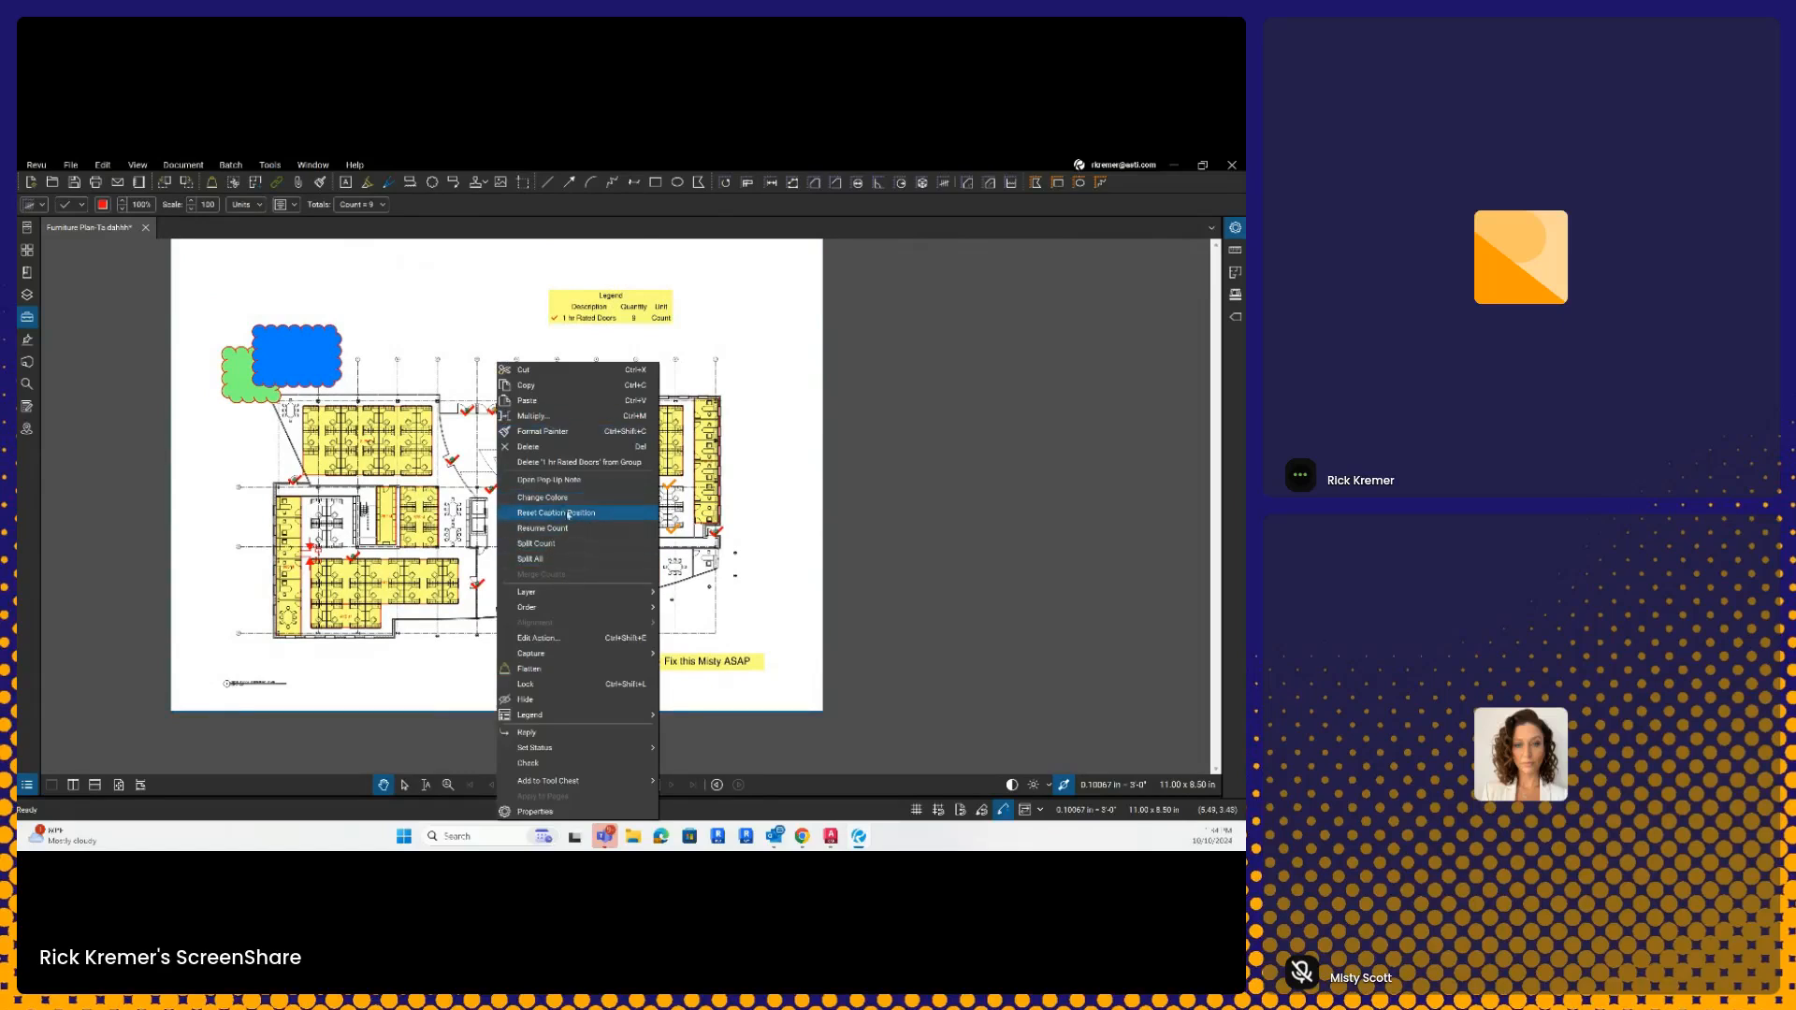
click(561, 528)
click(729, 551)
click(315, 448)
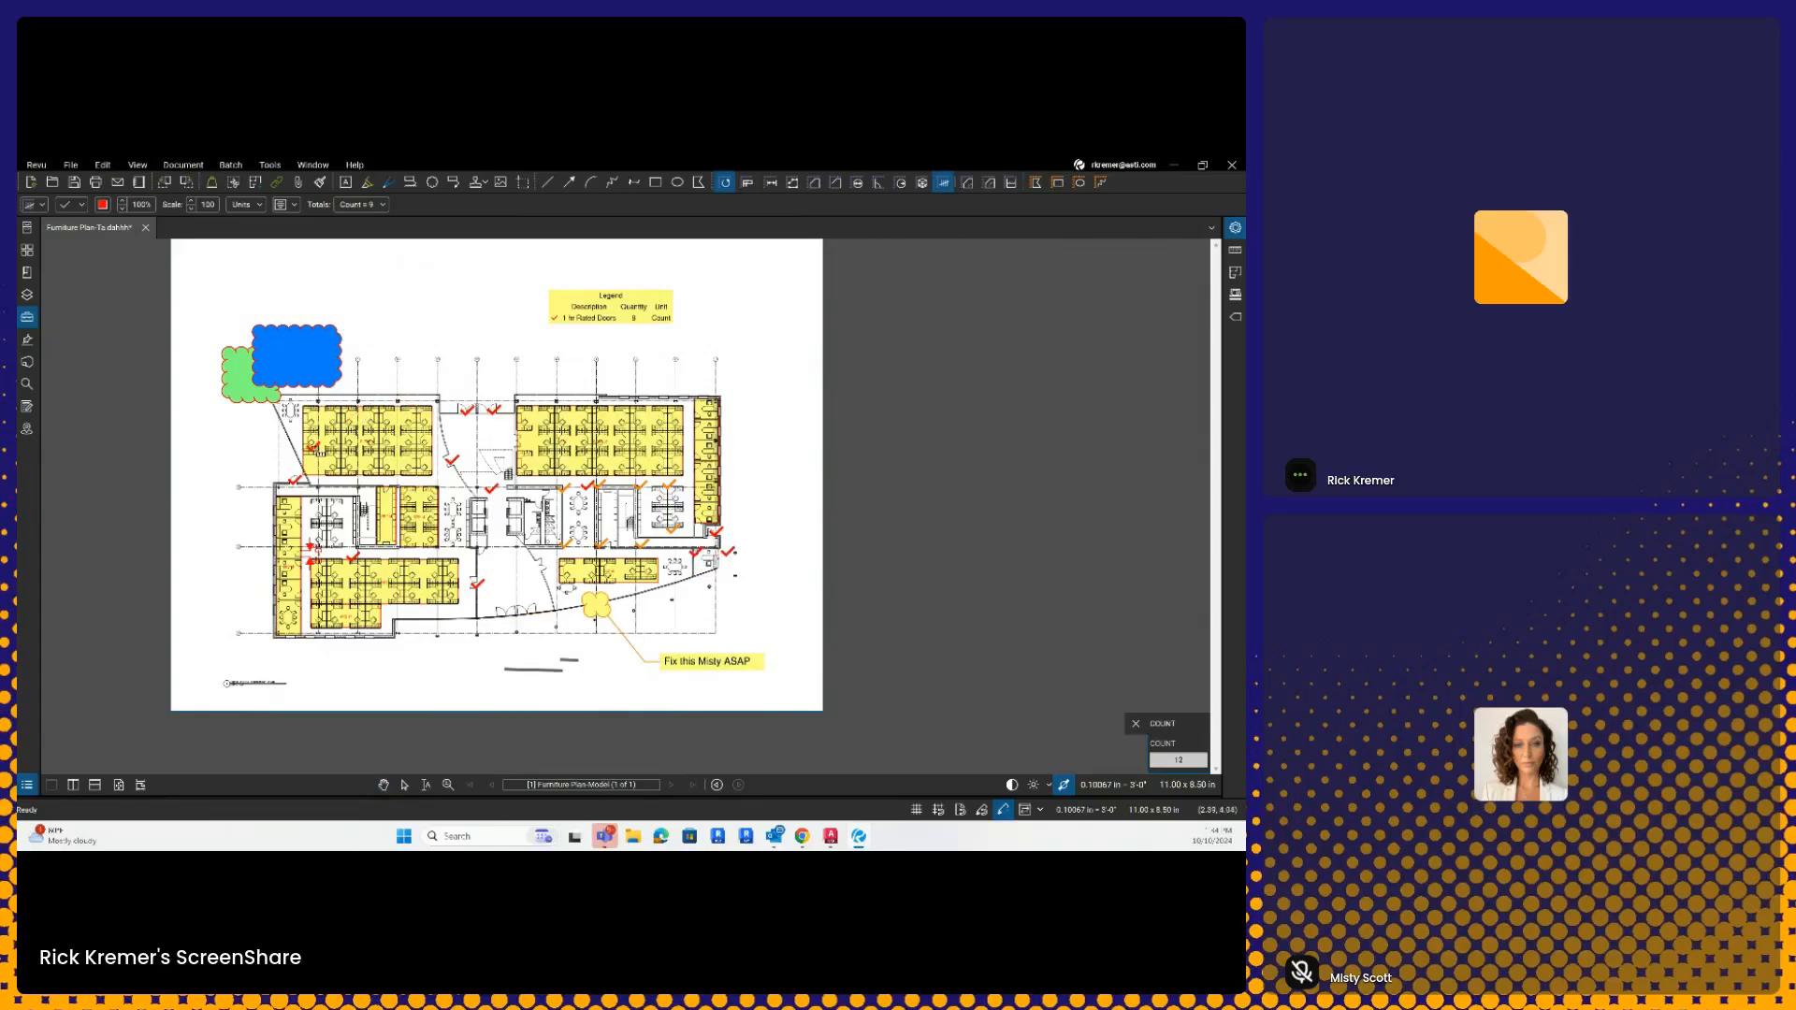
key(Escape)
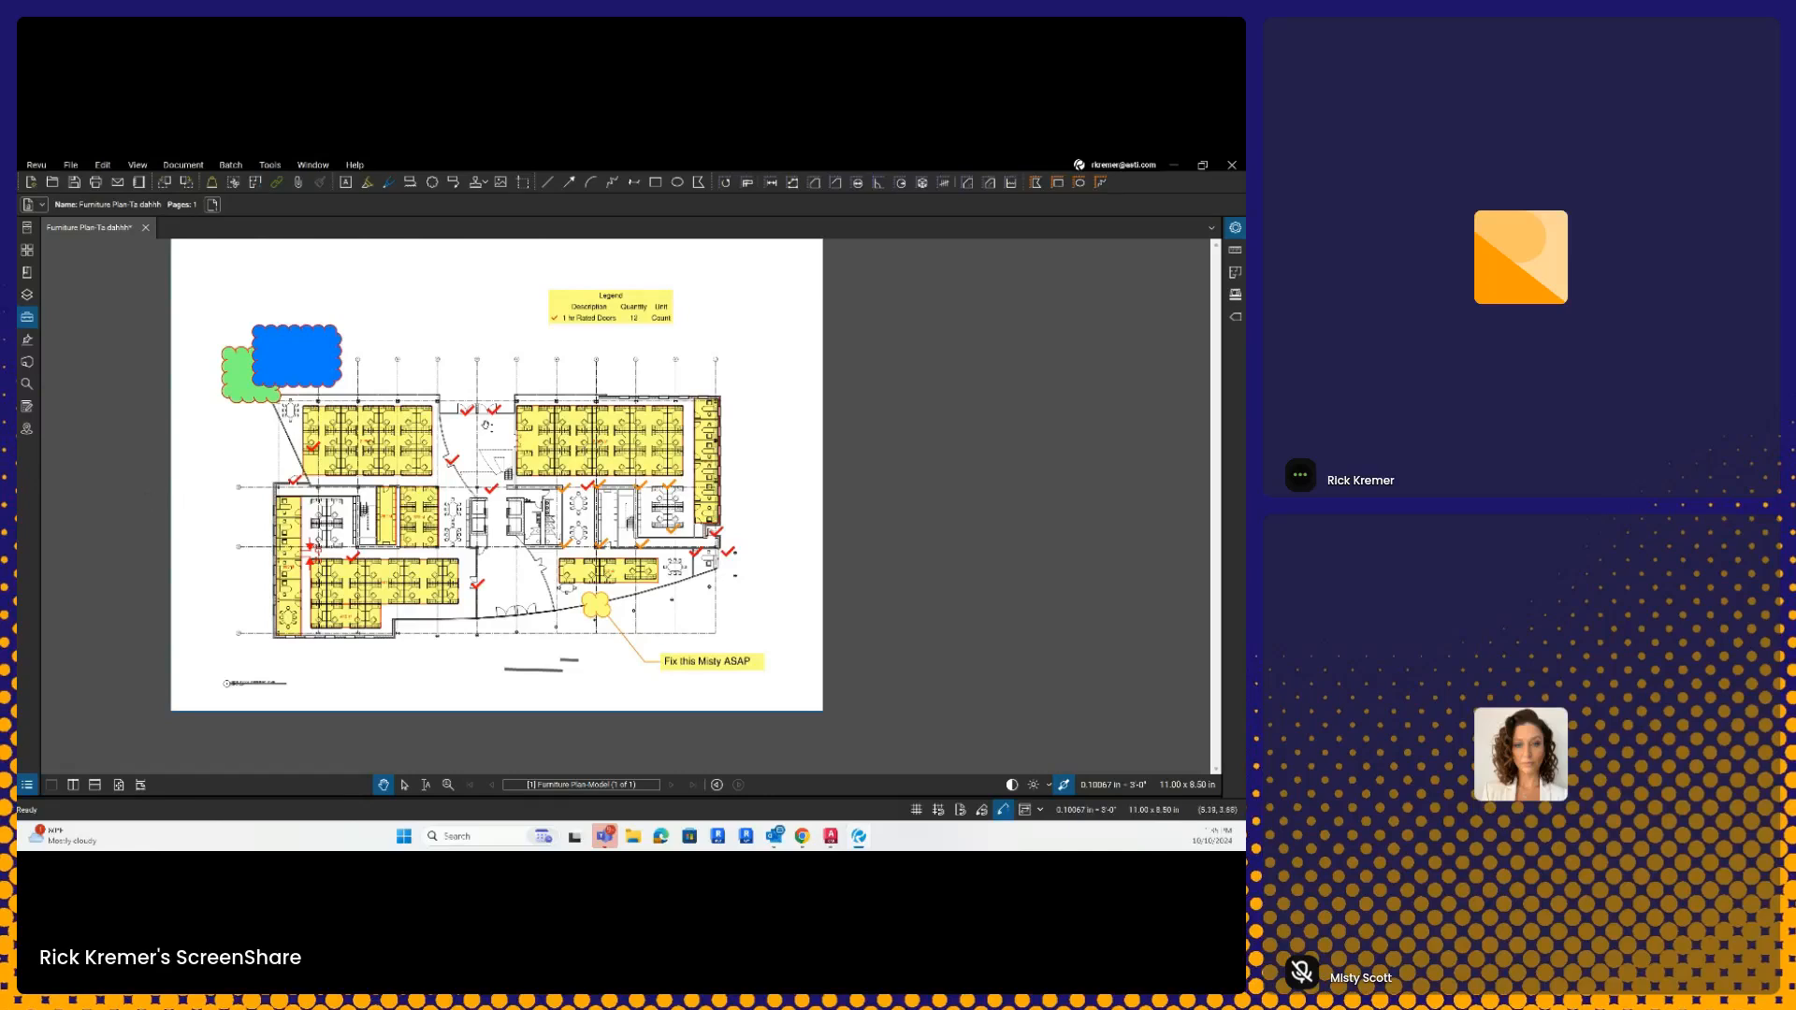
- Remove one mark from the 1 hr Rated Doors count
click(494, 410)
right_click(496, 411)
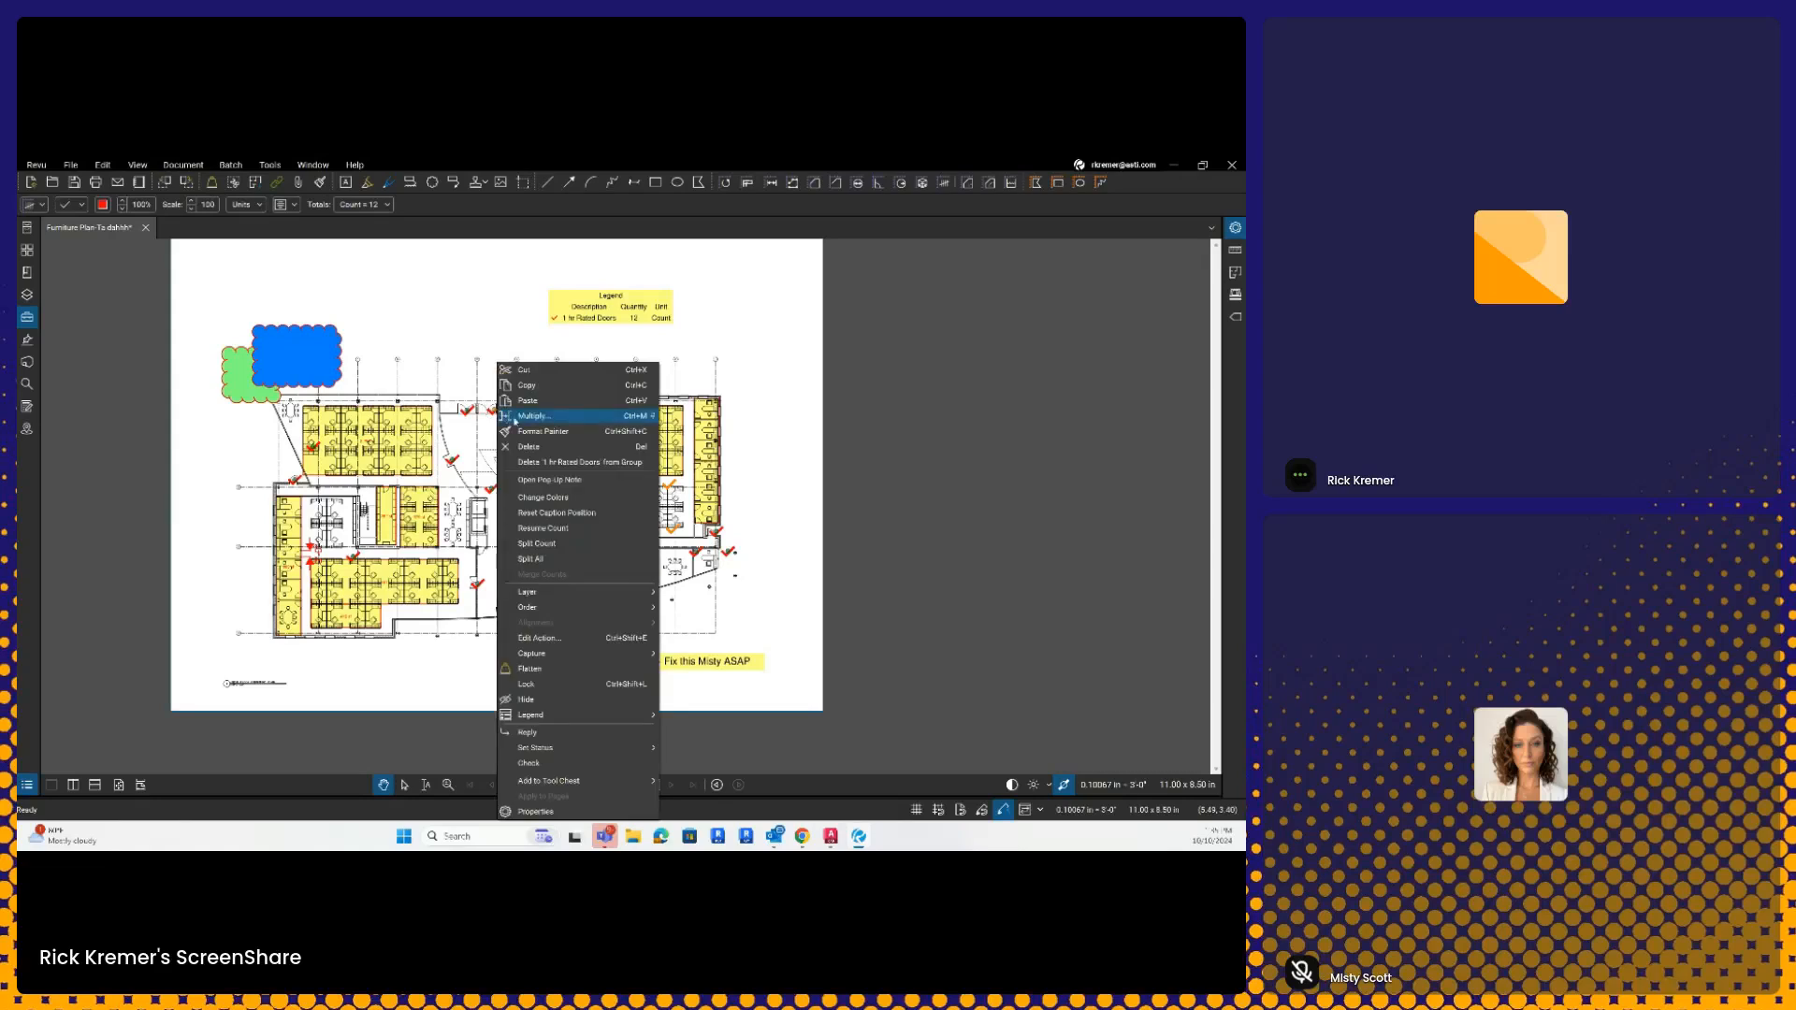
click(556, 462)
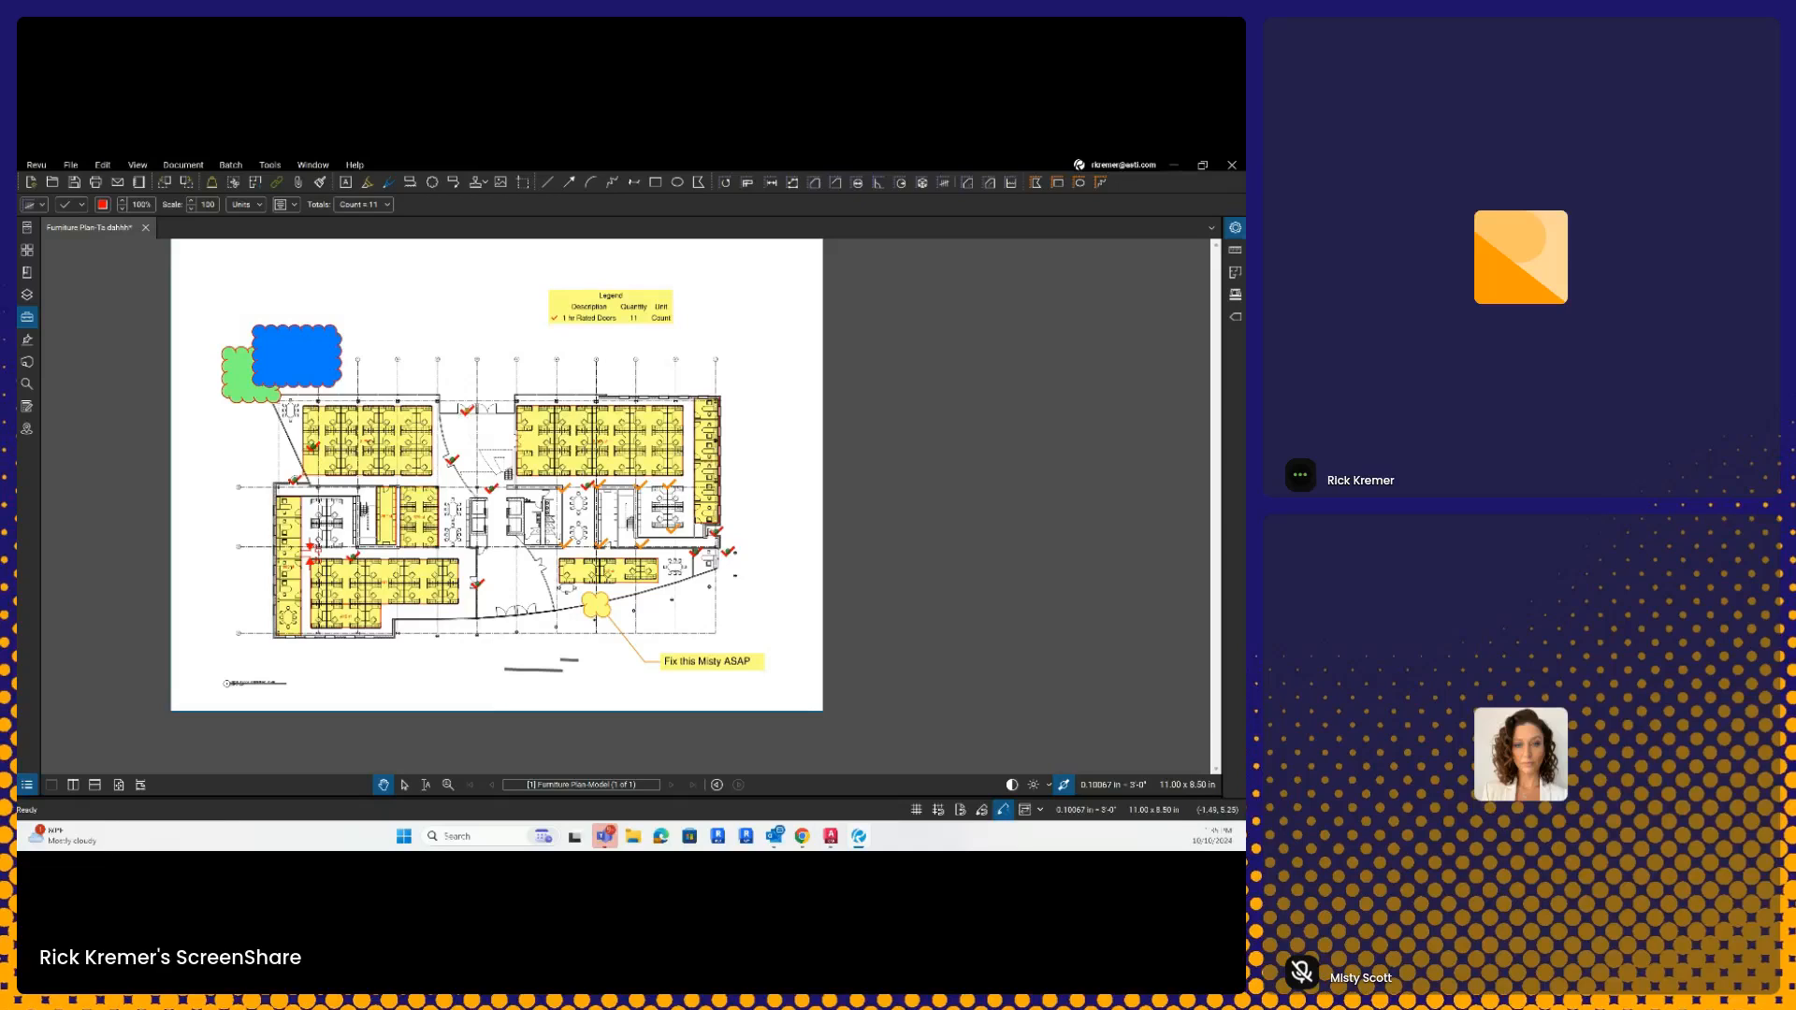
- From the Revu Tutorials' Quantity Takeoff section, open the sample Takeoff drawing set
key(Escape)
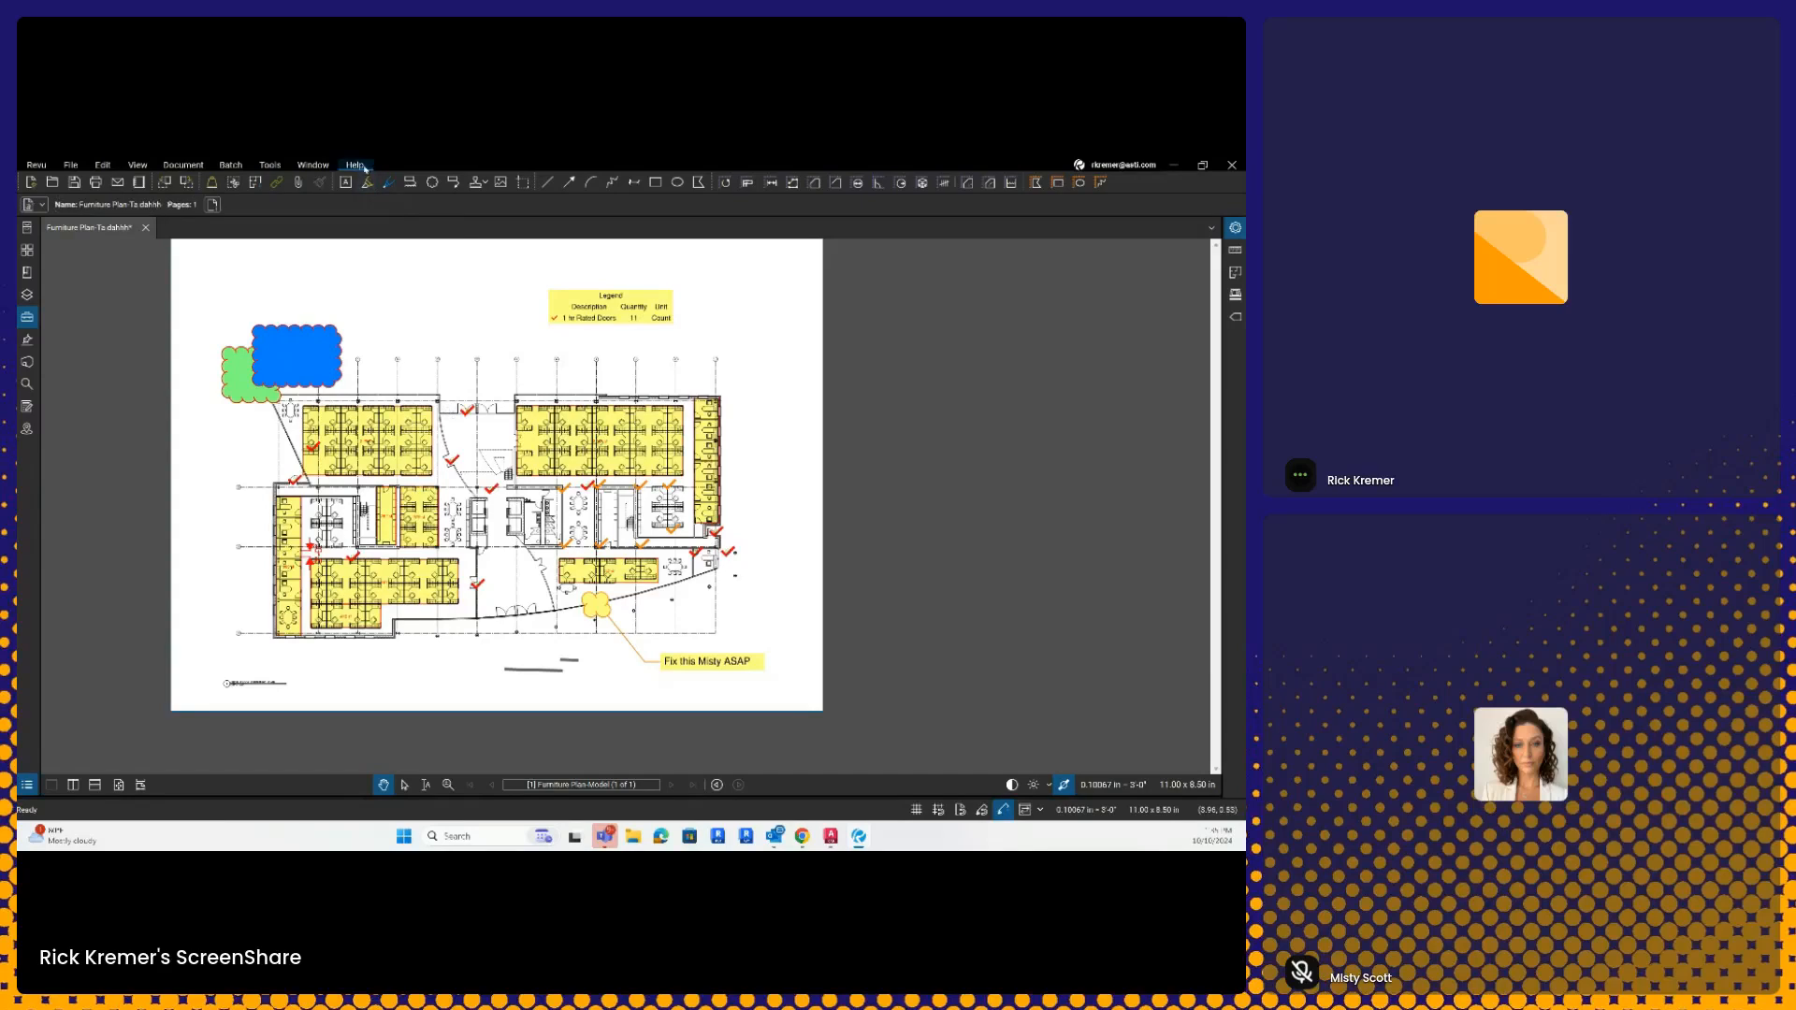
click(356, 165)
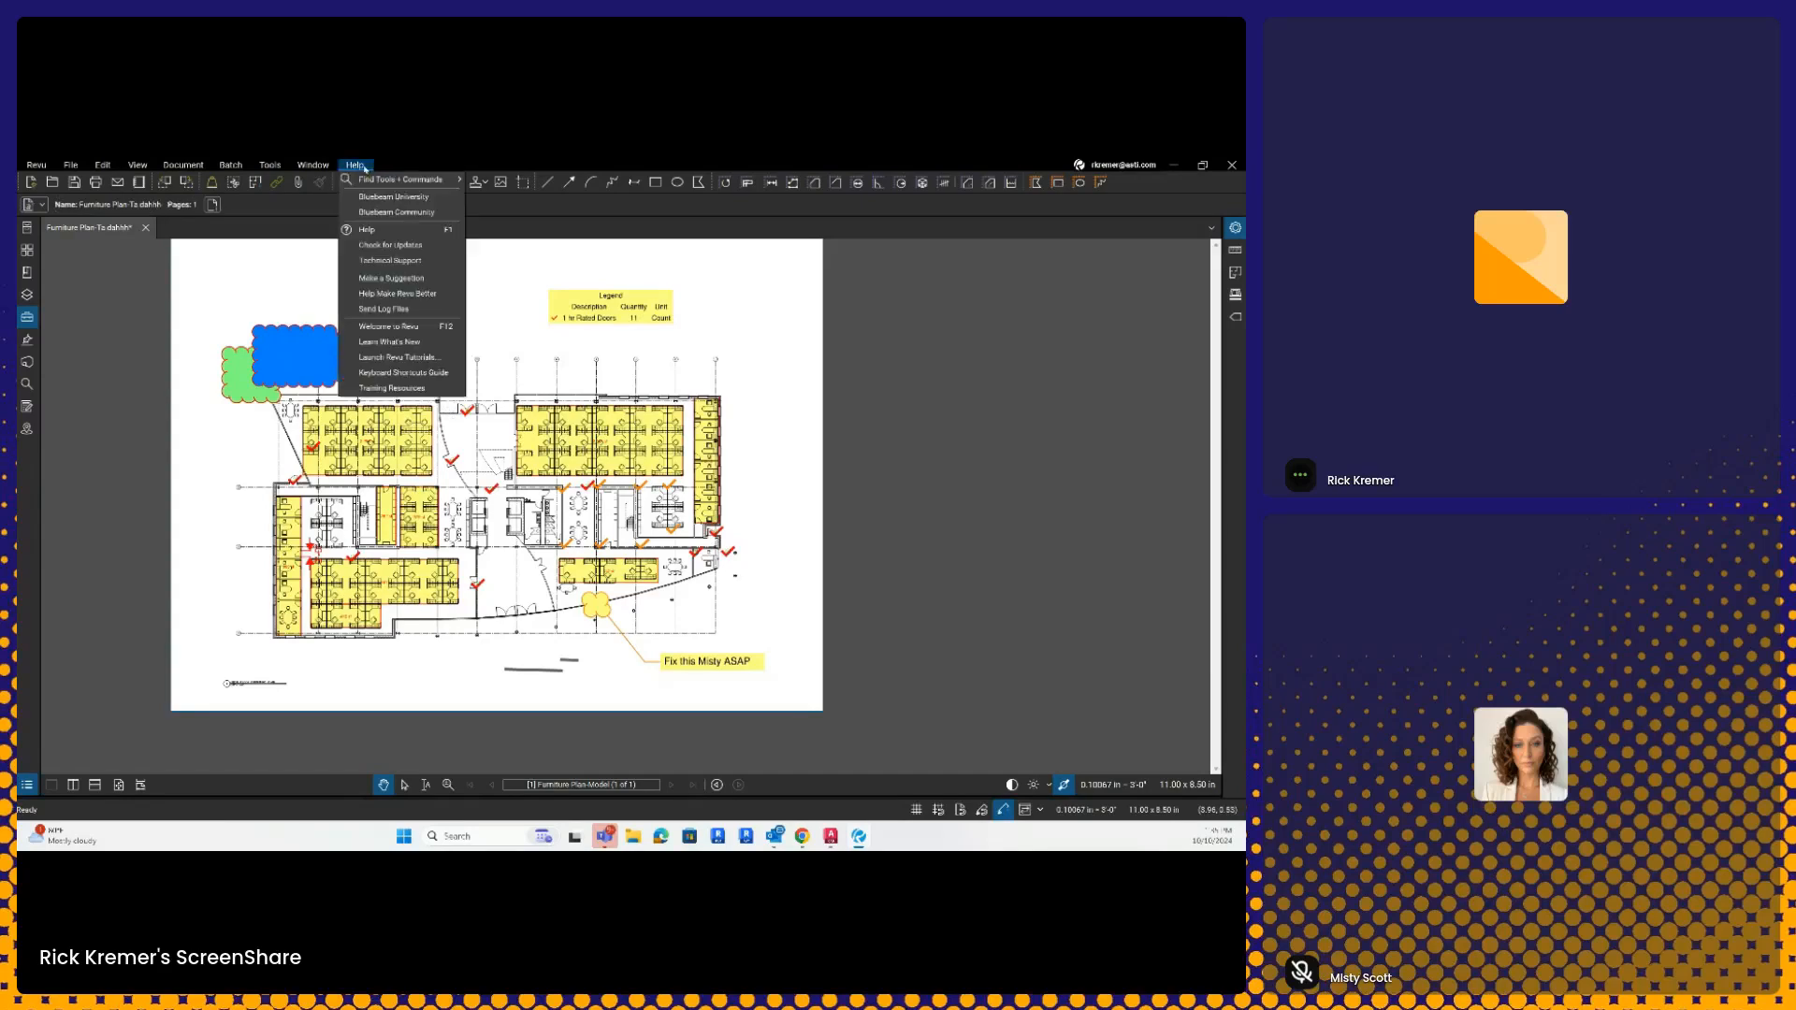
click(432, 358)
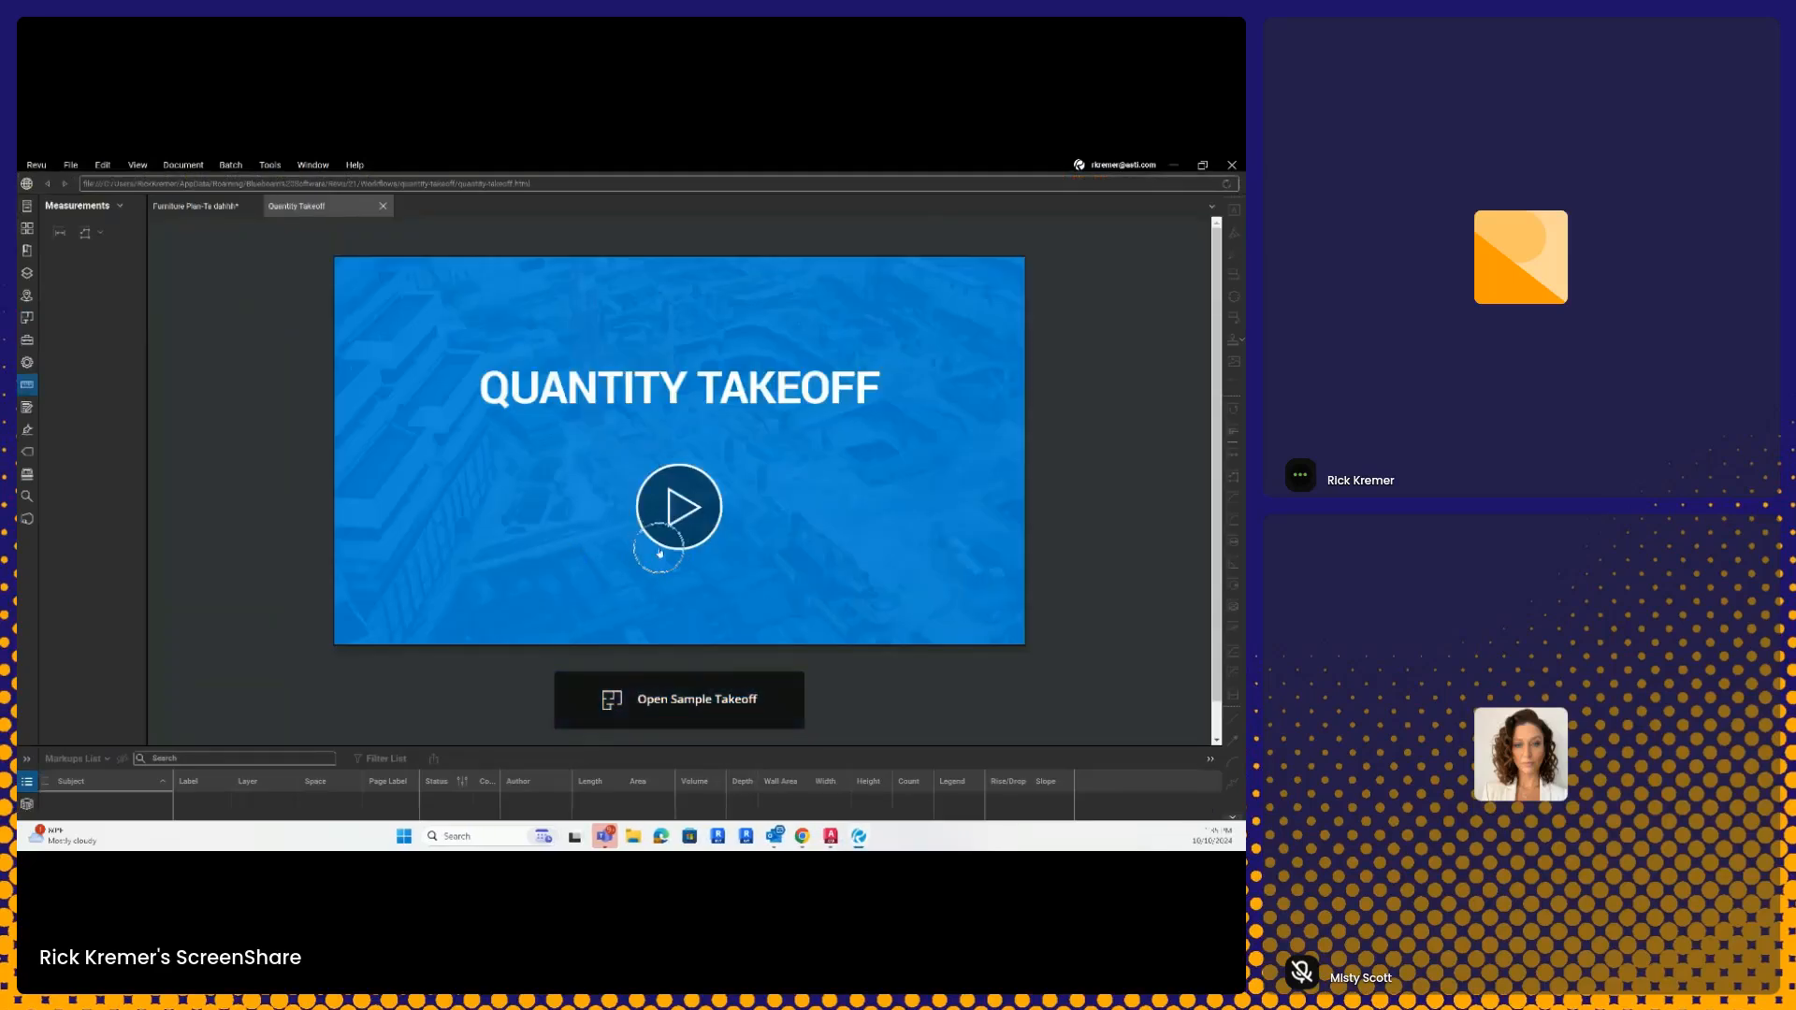
key(ctrl)
click(713, 716)
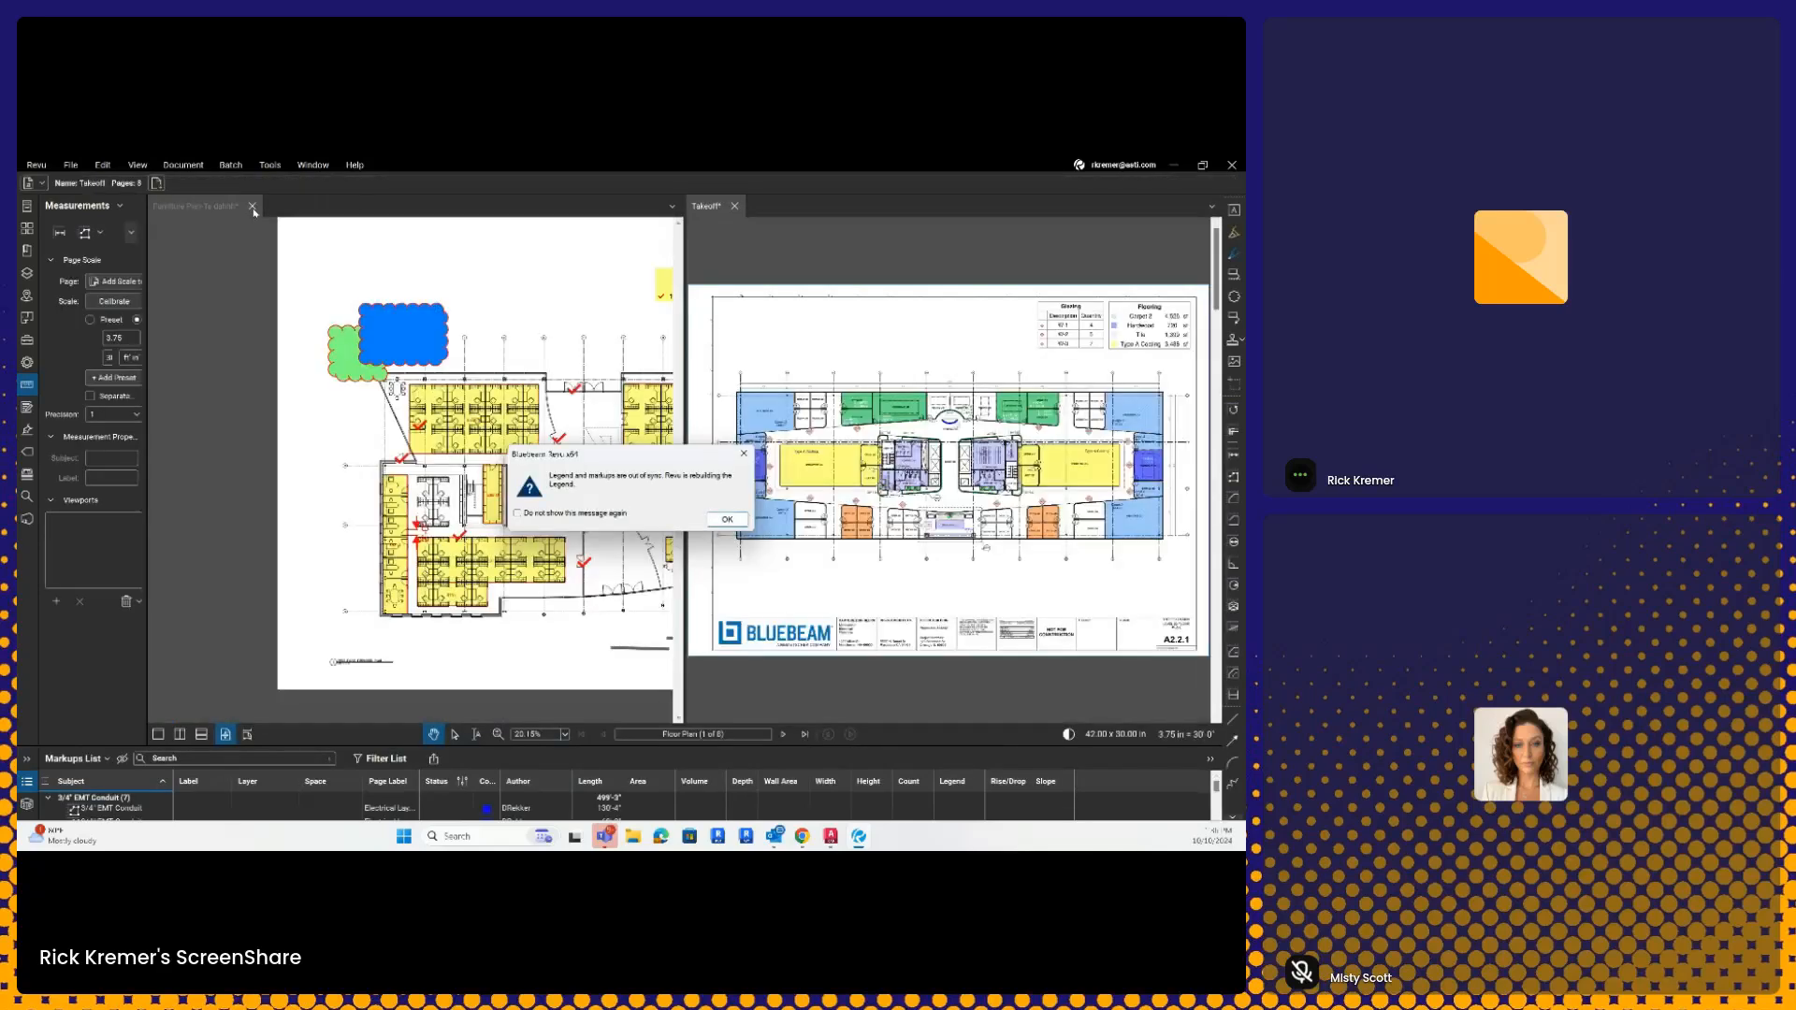
- Dismiss the legend rebuild notice and close the Furniture Plan without saving
click(253, 207)
click(253, 207)
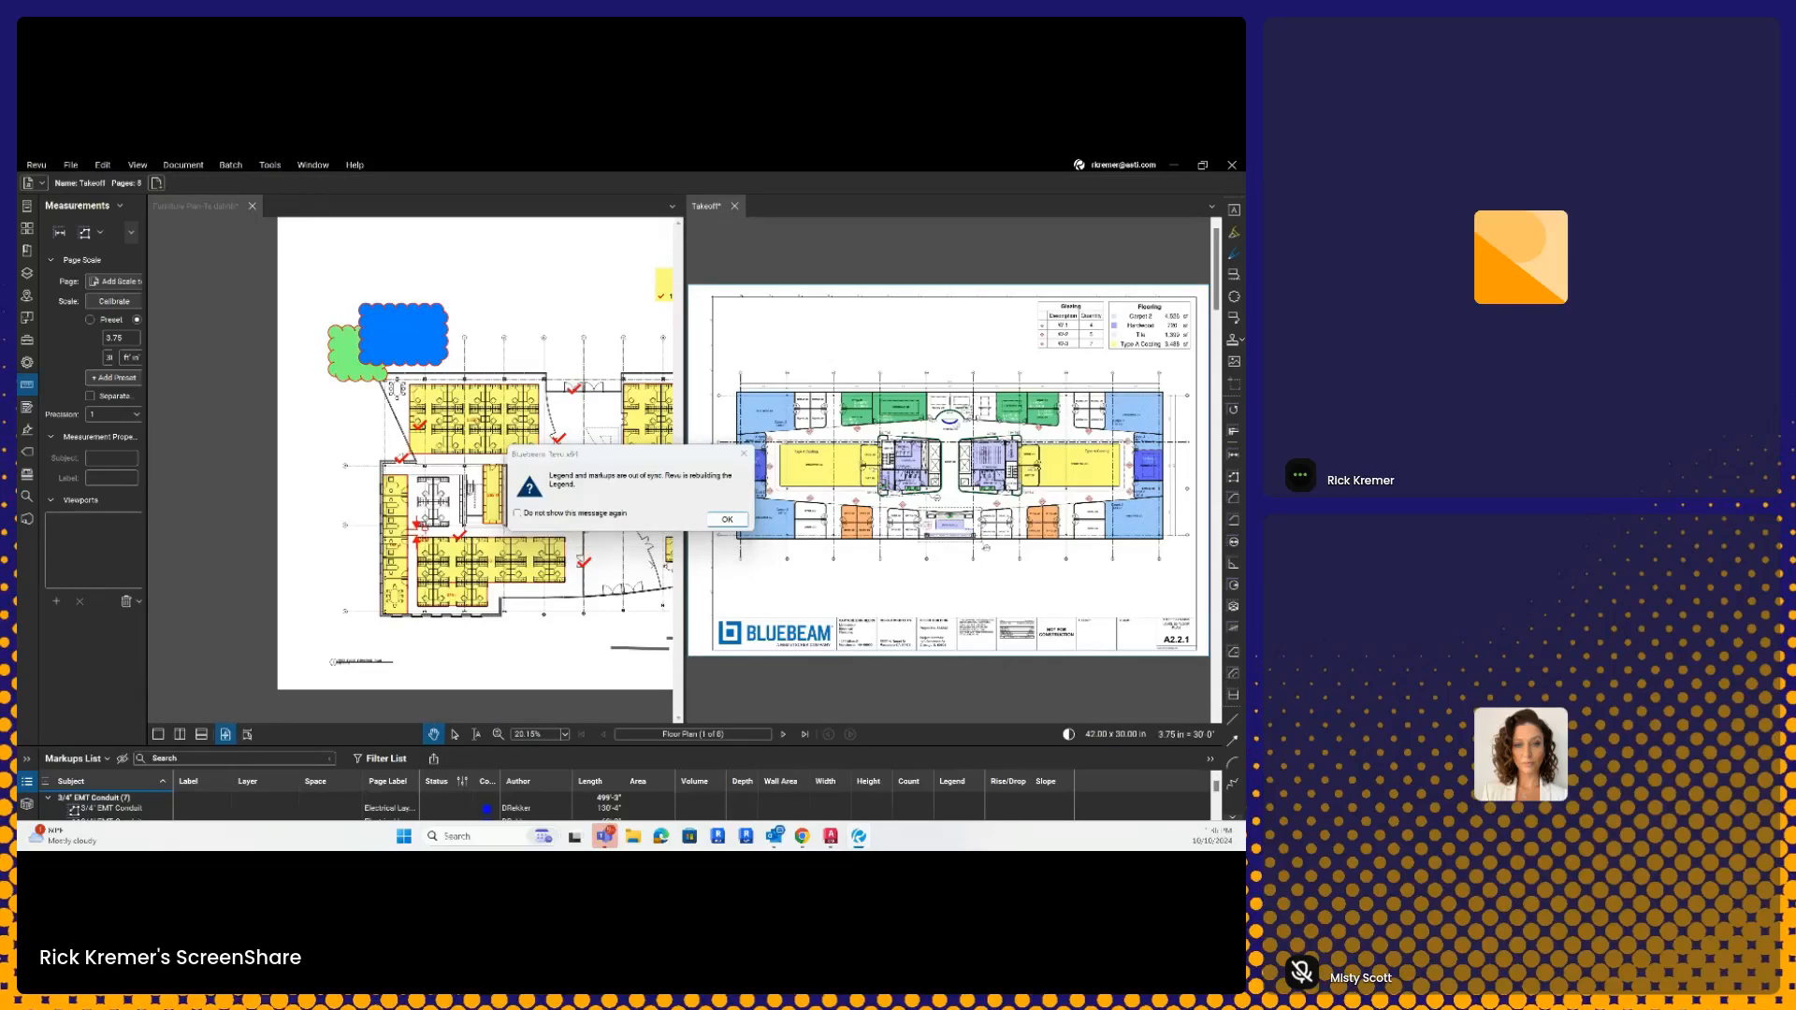
click(727, 520)
click(253, 206)
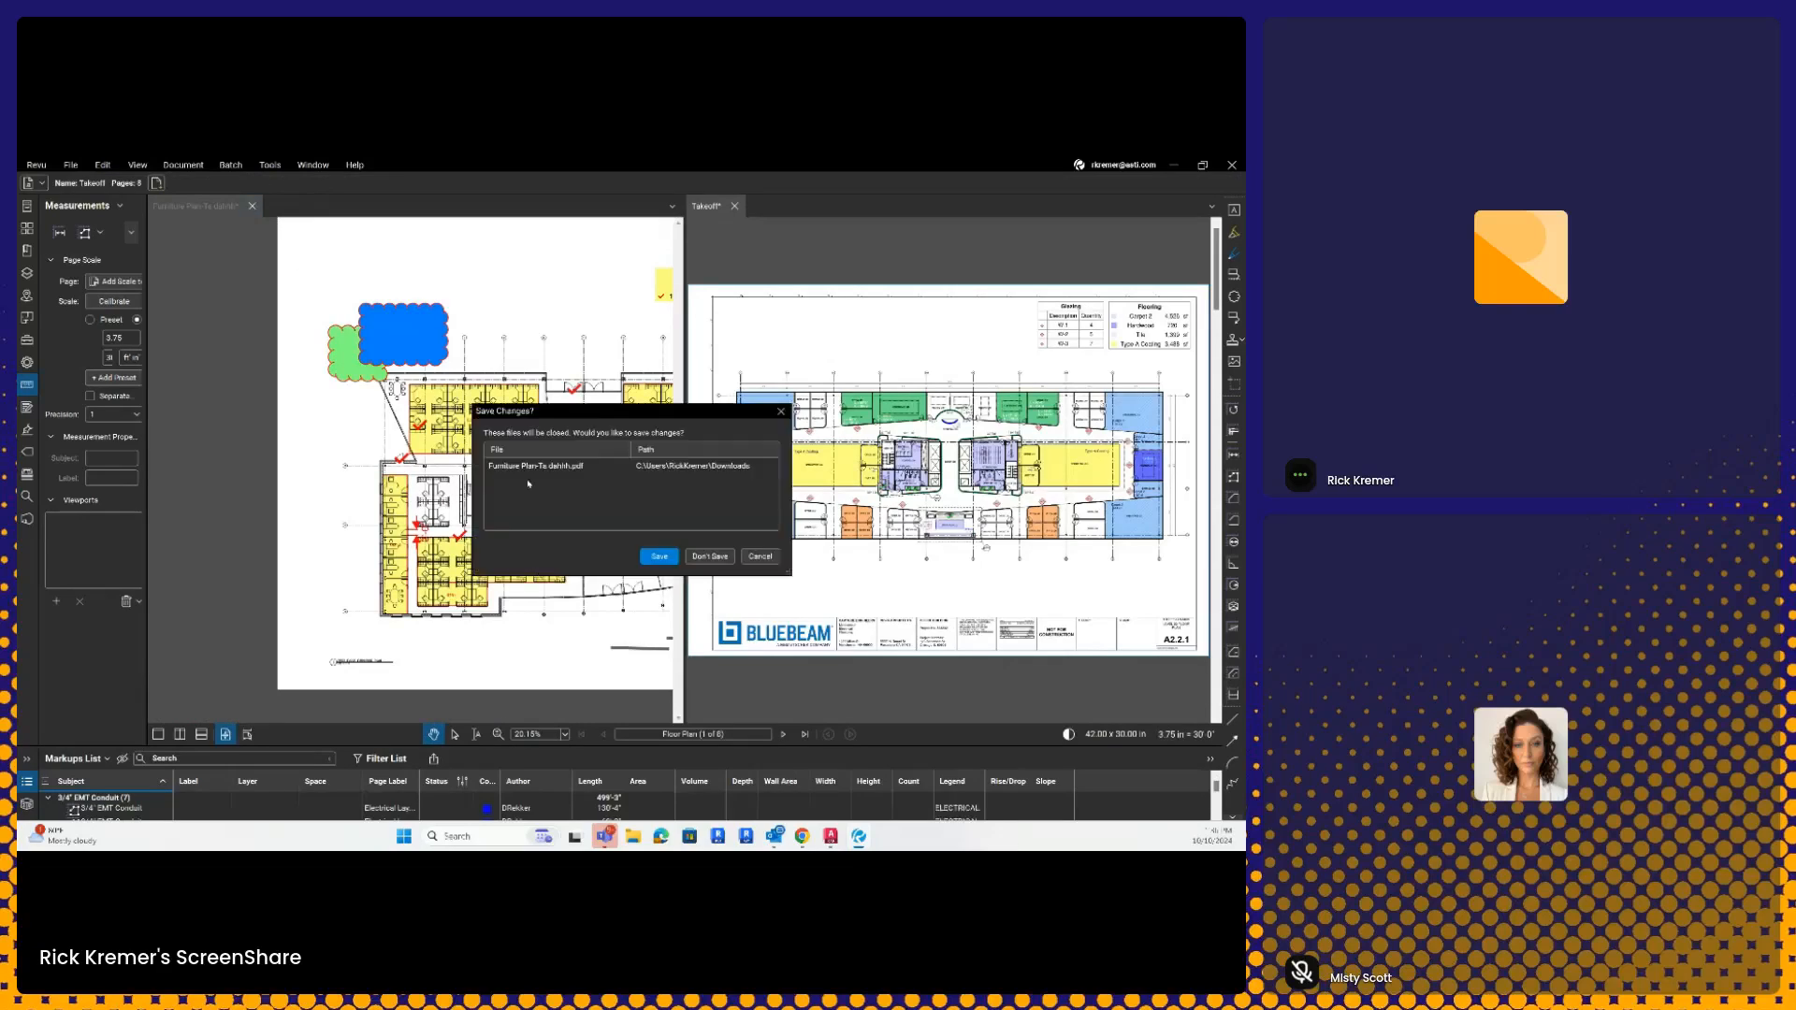
click(660, 555)
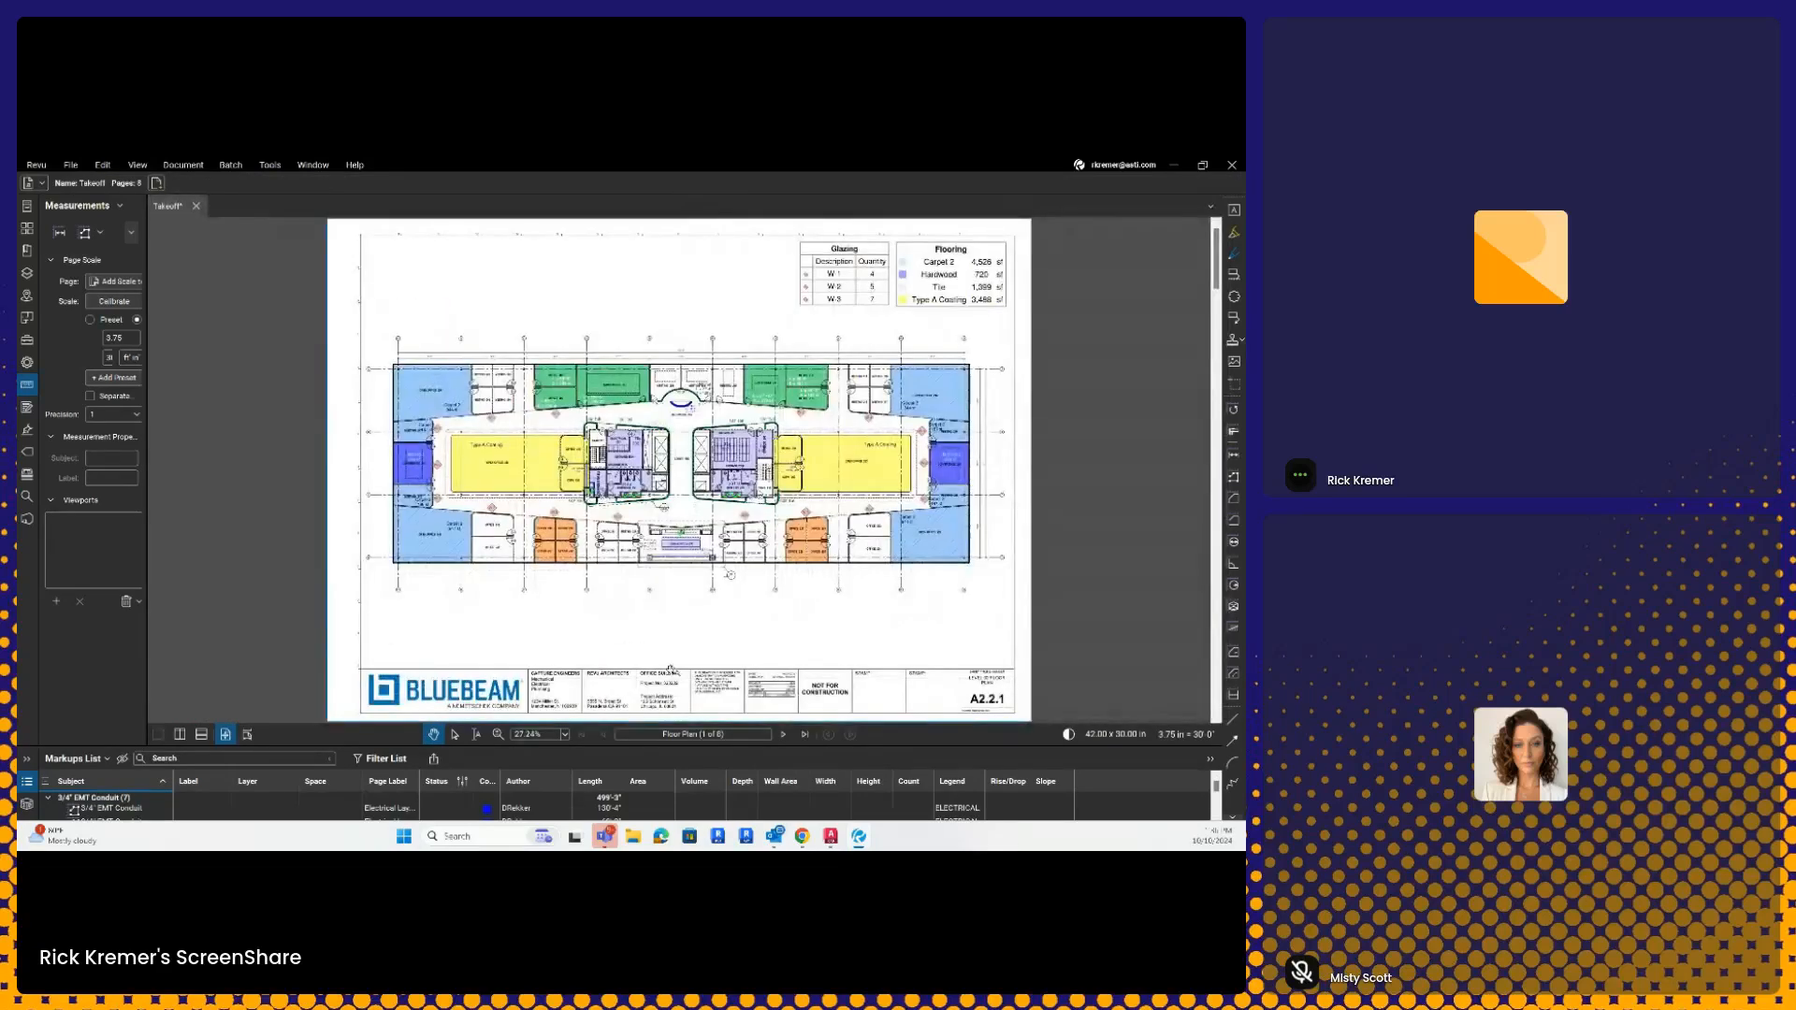
- Delete the electrical conduit and receptacle markups from the Markups List, then collapse the measurements panel
click(253, 806)
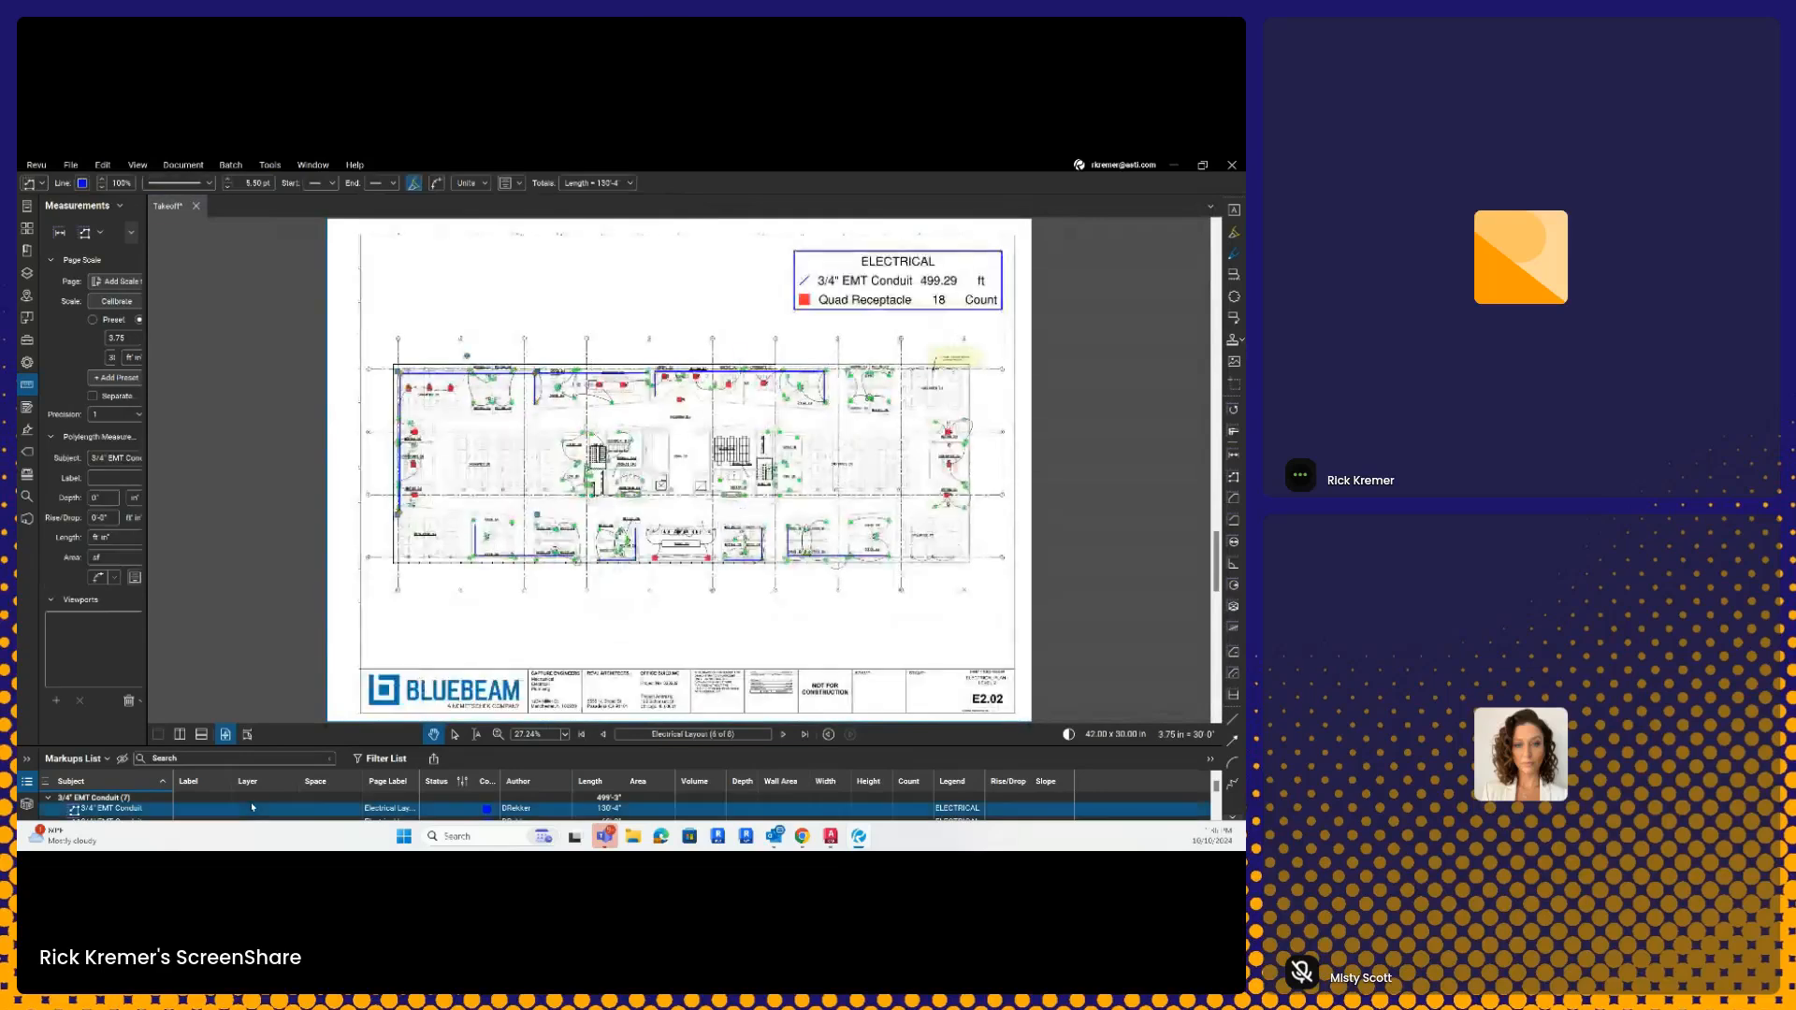
right_click(254, 808)
click(283, 796)
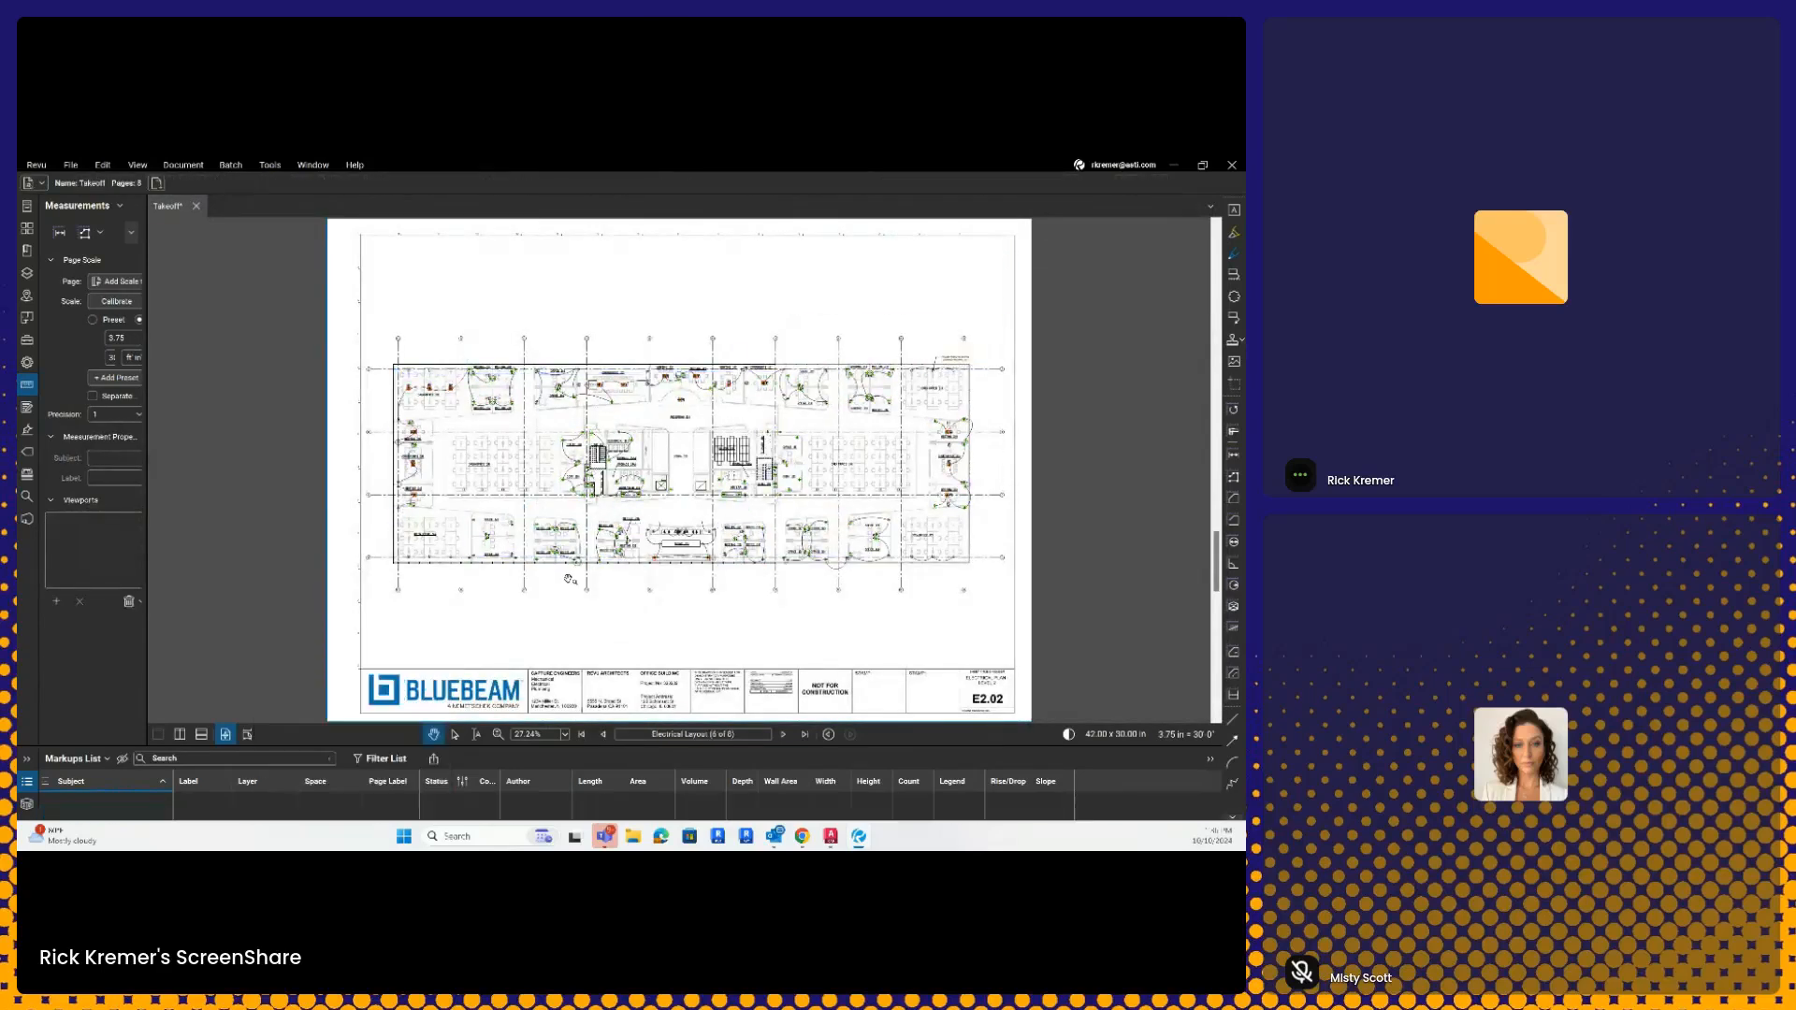
scroll(444, 378, up, 4)
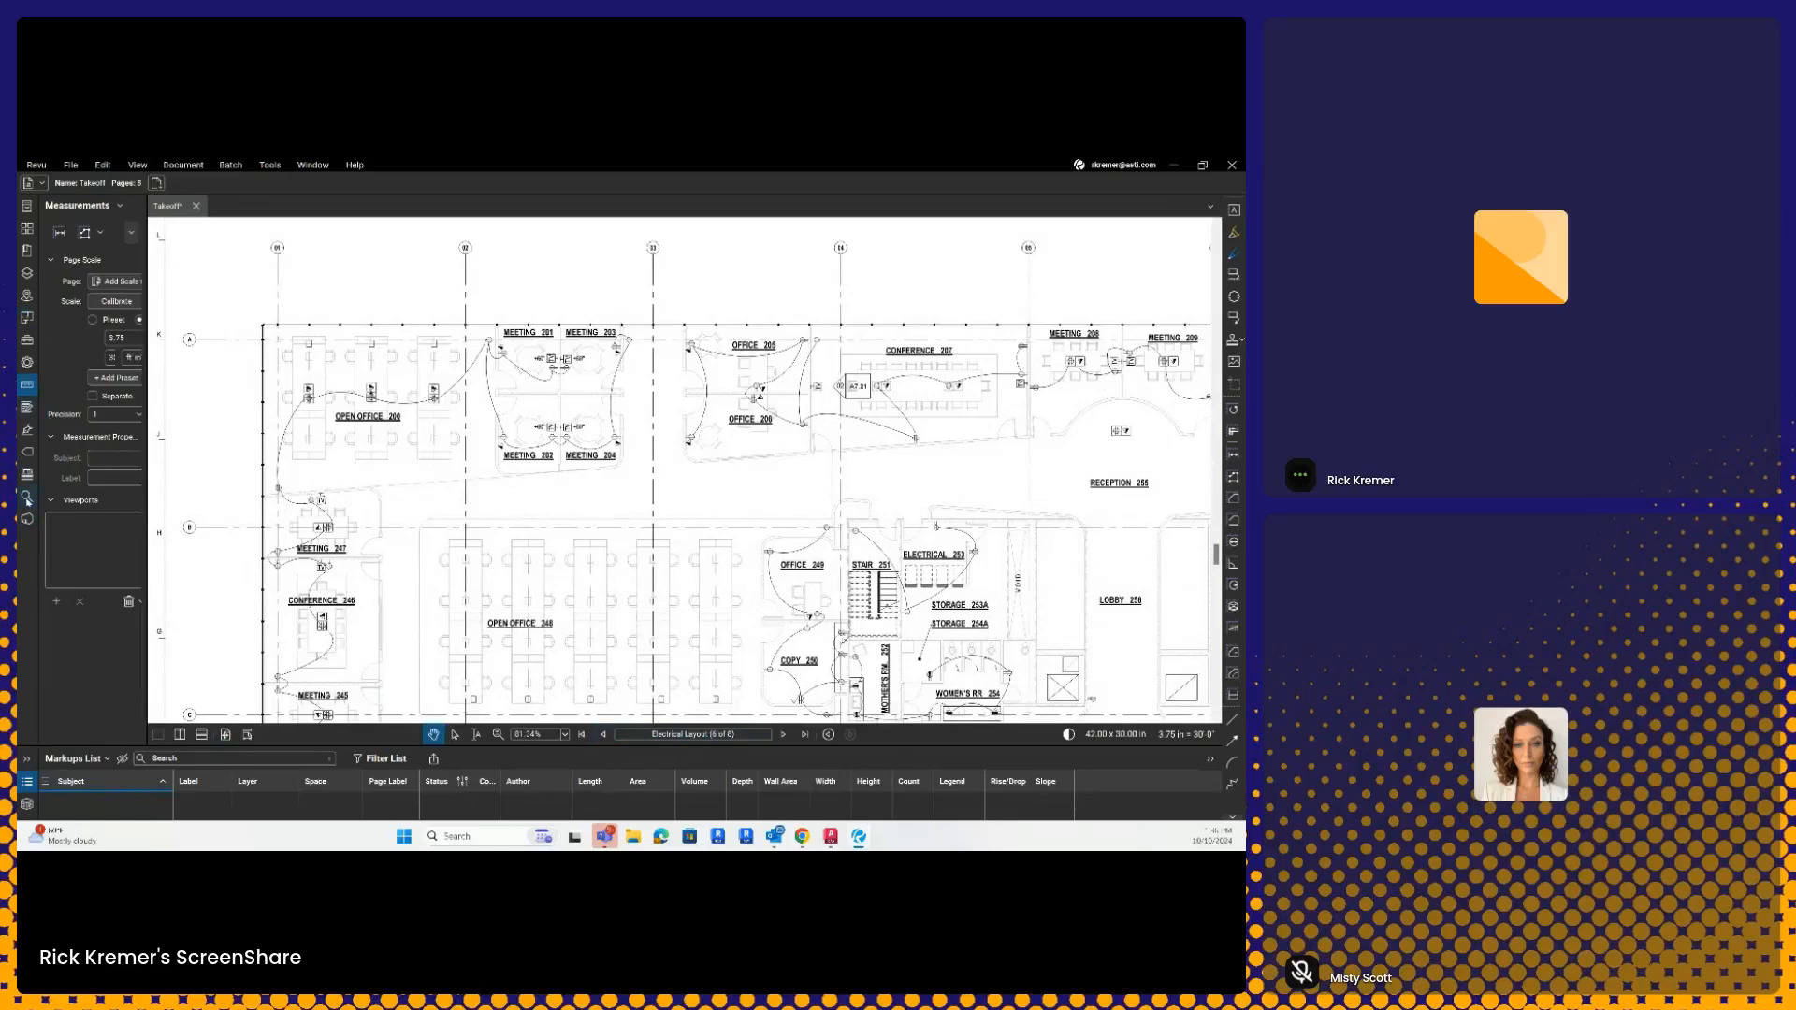
click(29, 388)
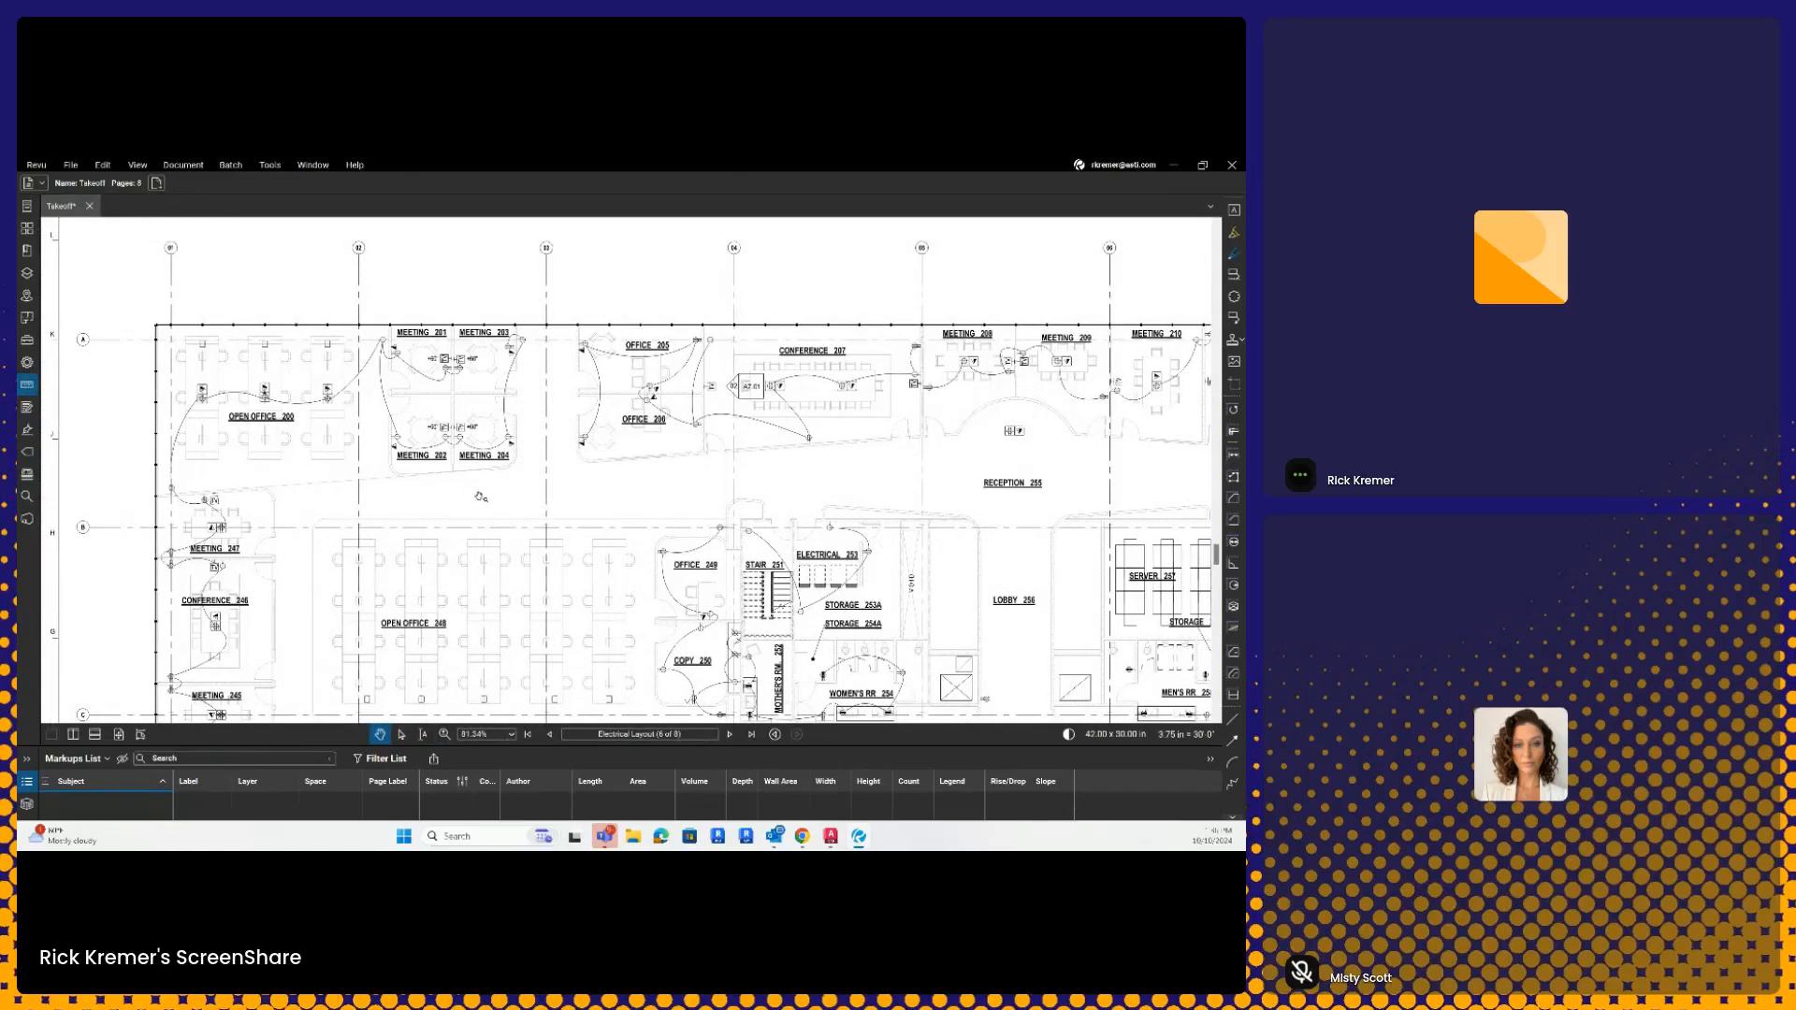
- Page to the Reflected Ceiling Plan, page 3 of 8
click(729, 735)
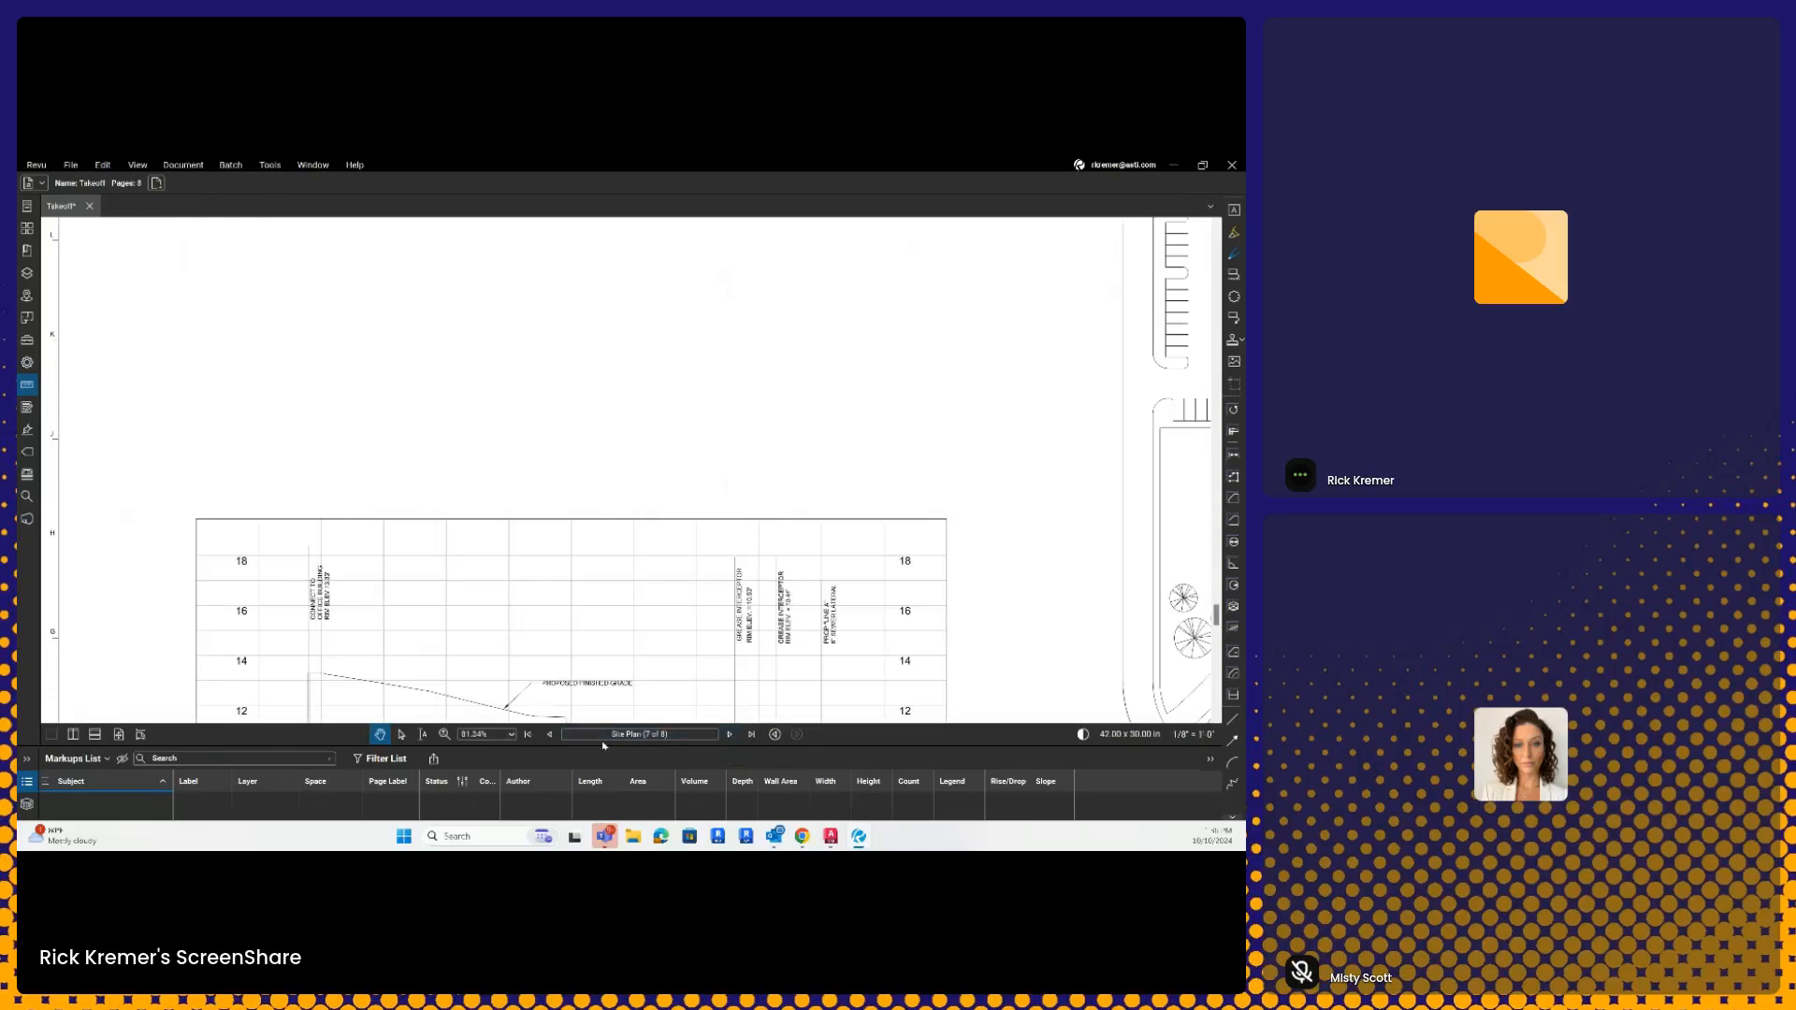
click(550, 735)
click(550, 735)
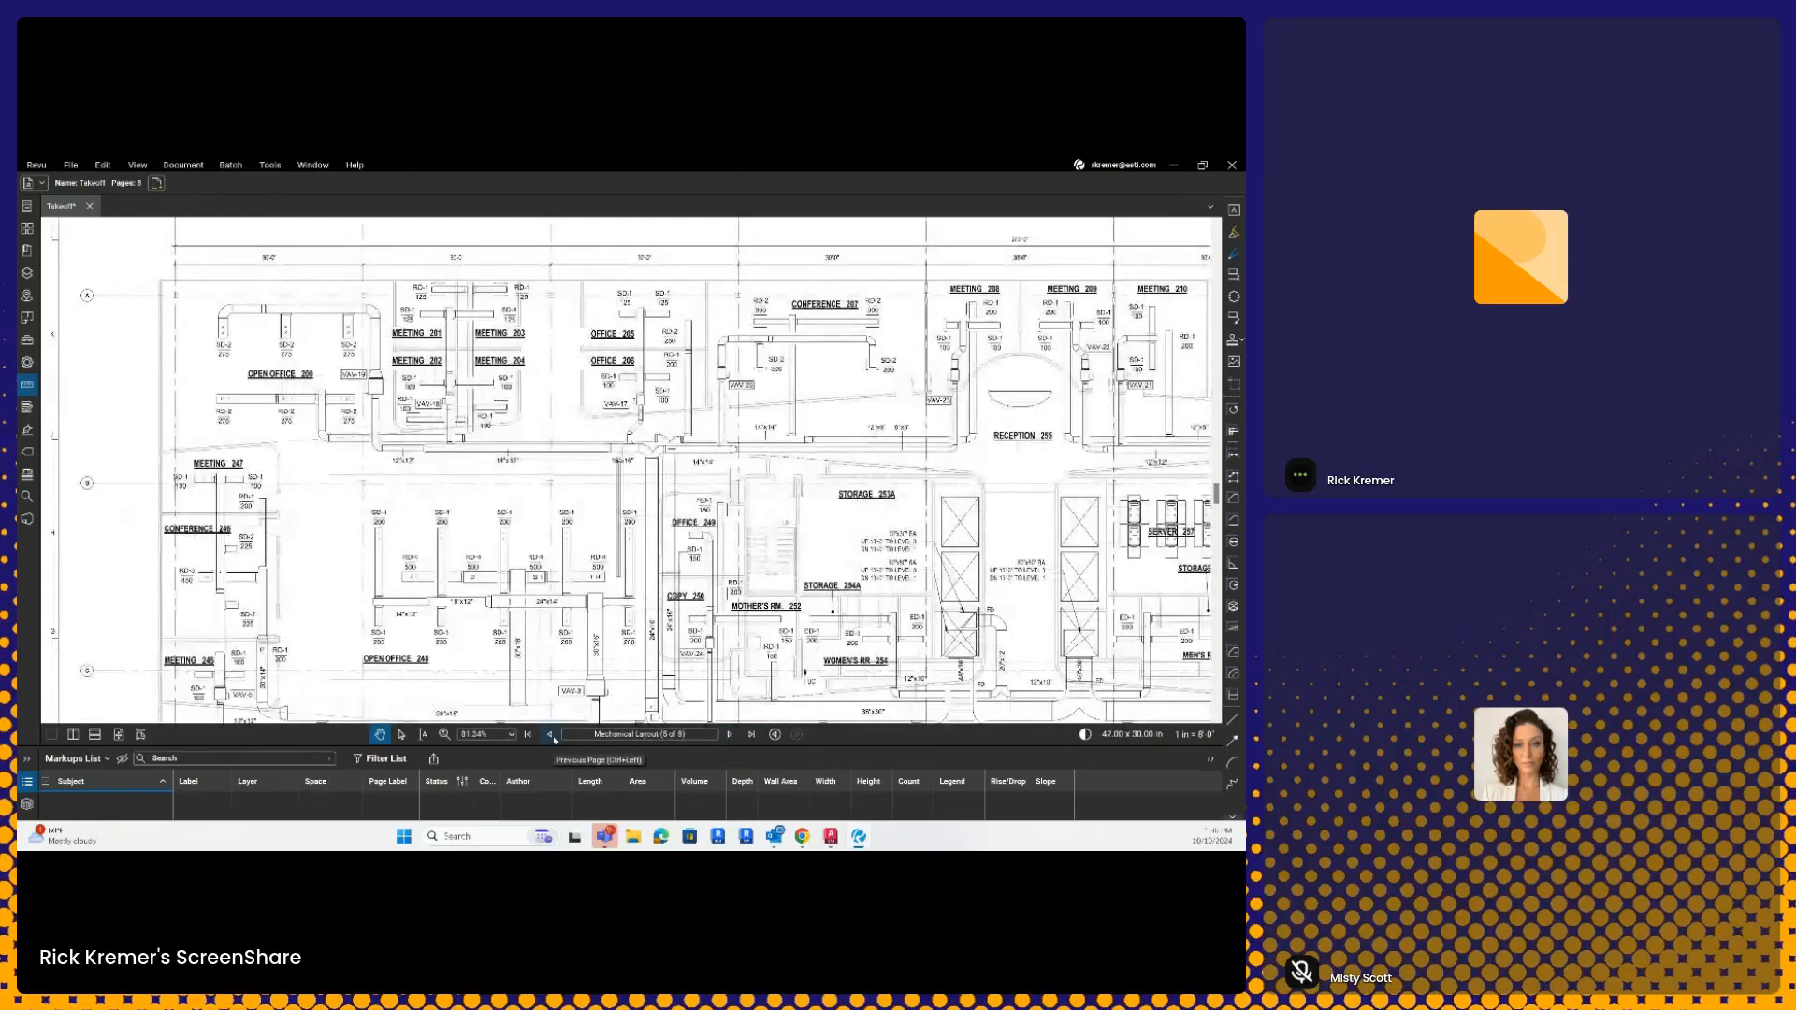
click(550, 735)
click(549, 735)
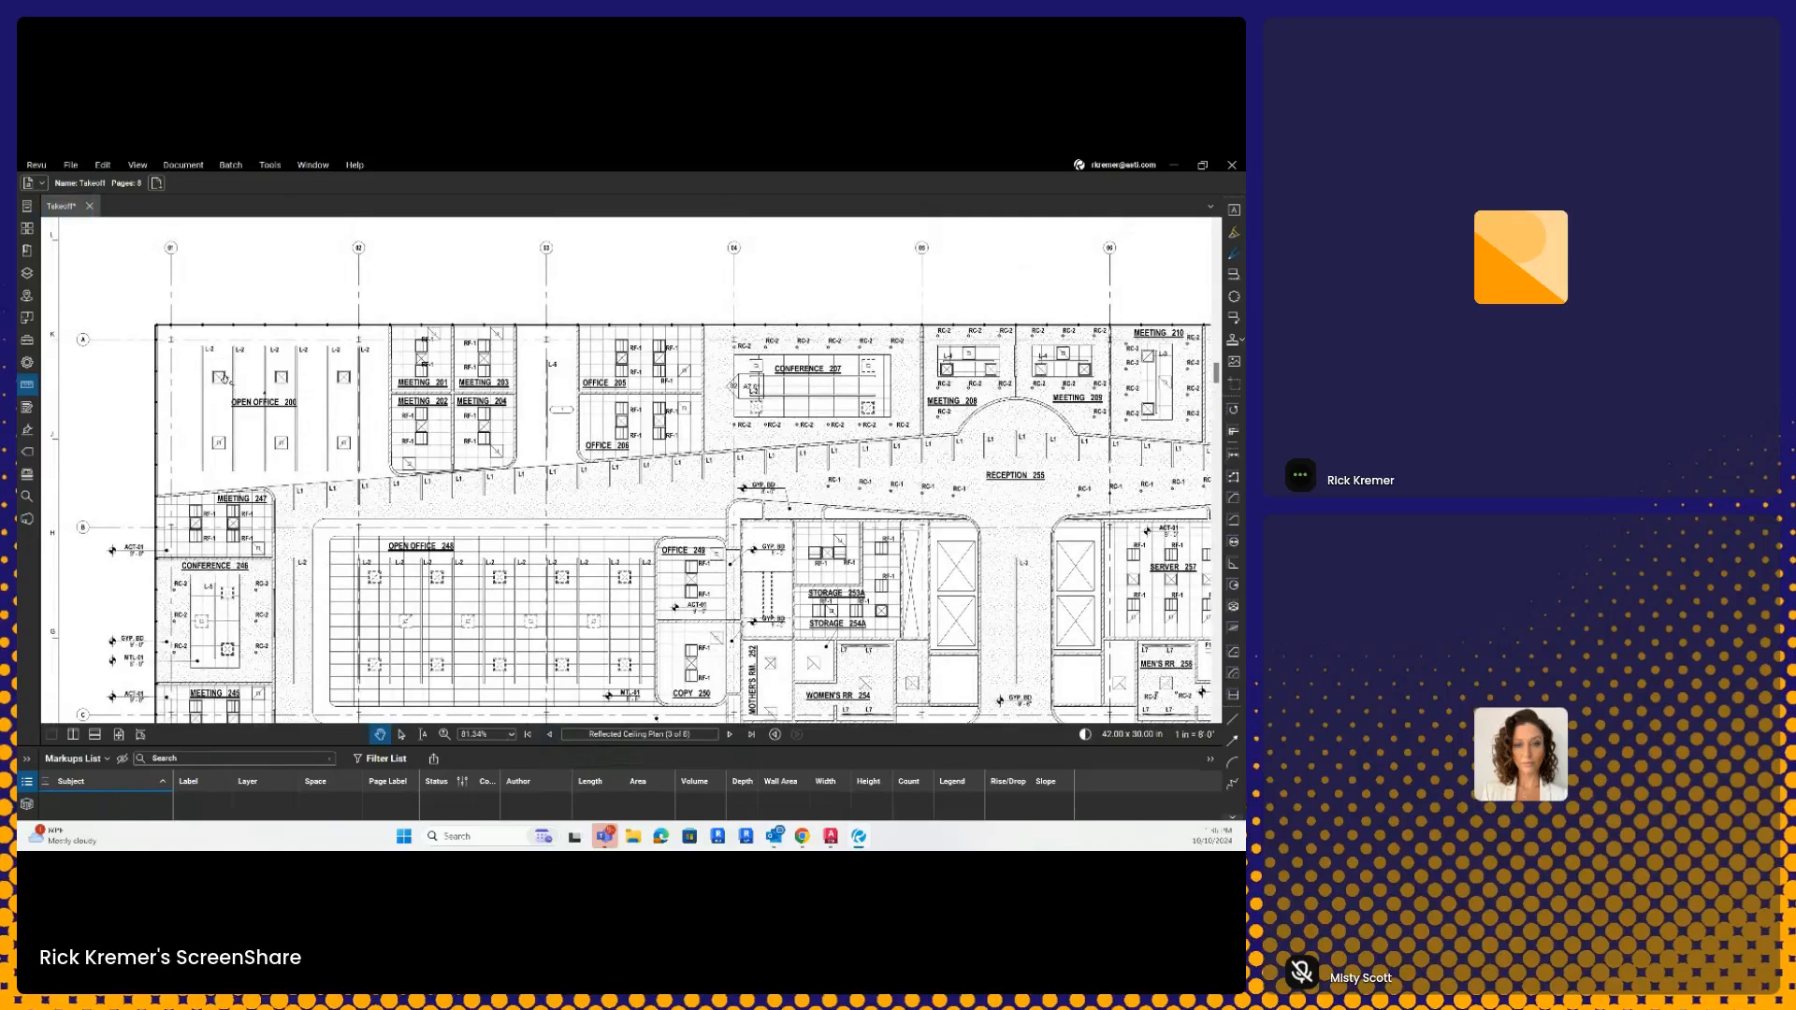
scroll(225, 379, up, 2)
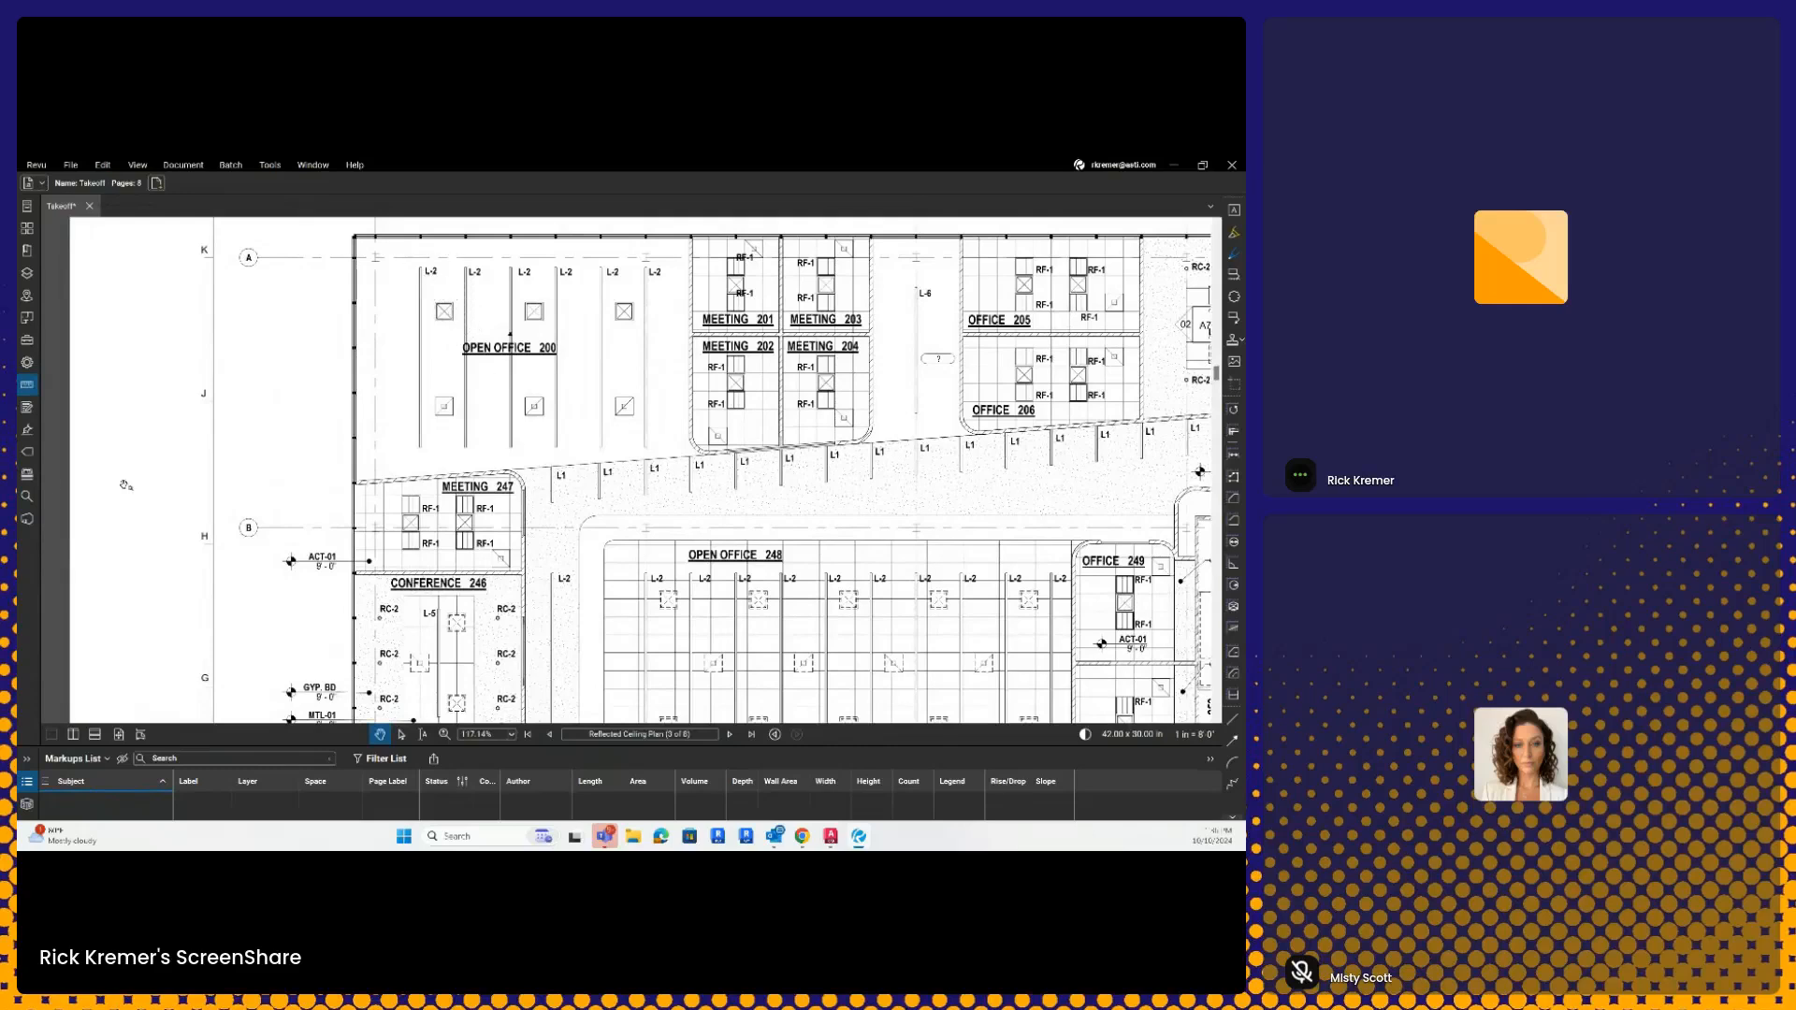
- In a widened Search panel, switch to Visual Search and capture the square ceiling fixture symbol
click(27, 497)
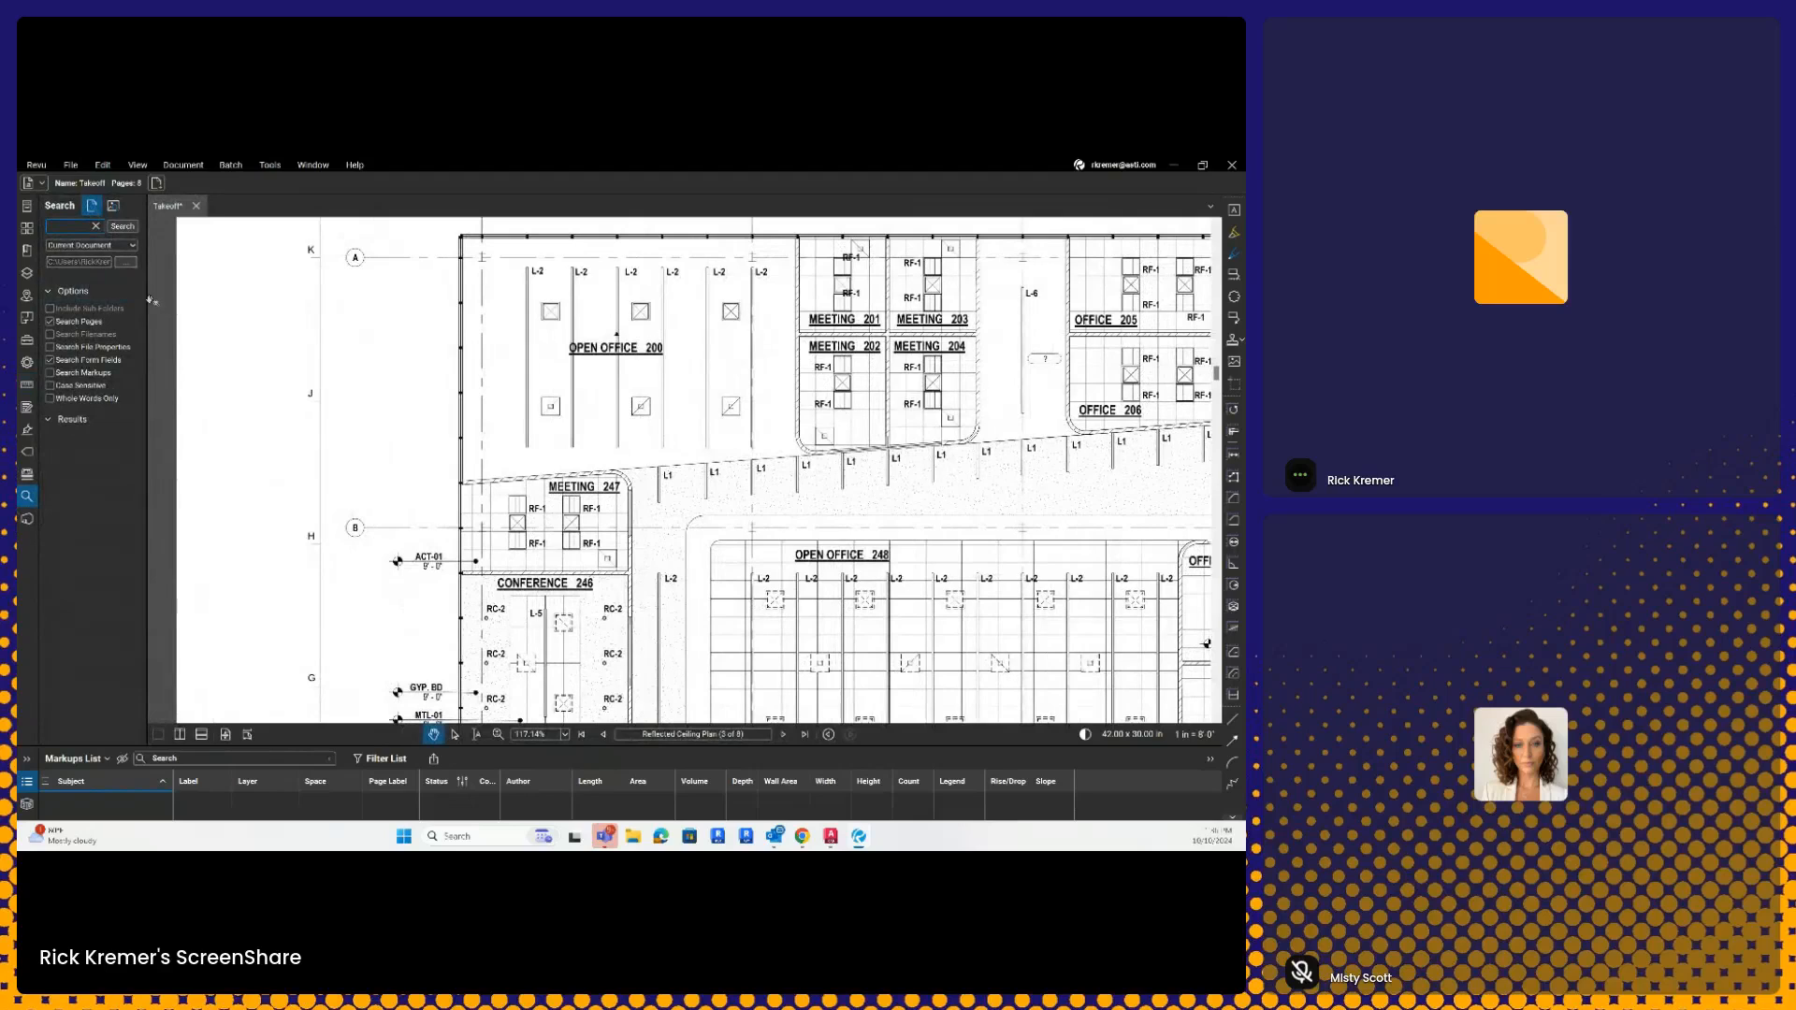
drag(147, 297, 271, 298)
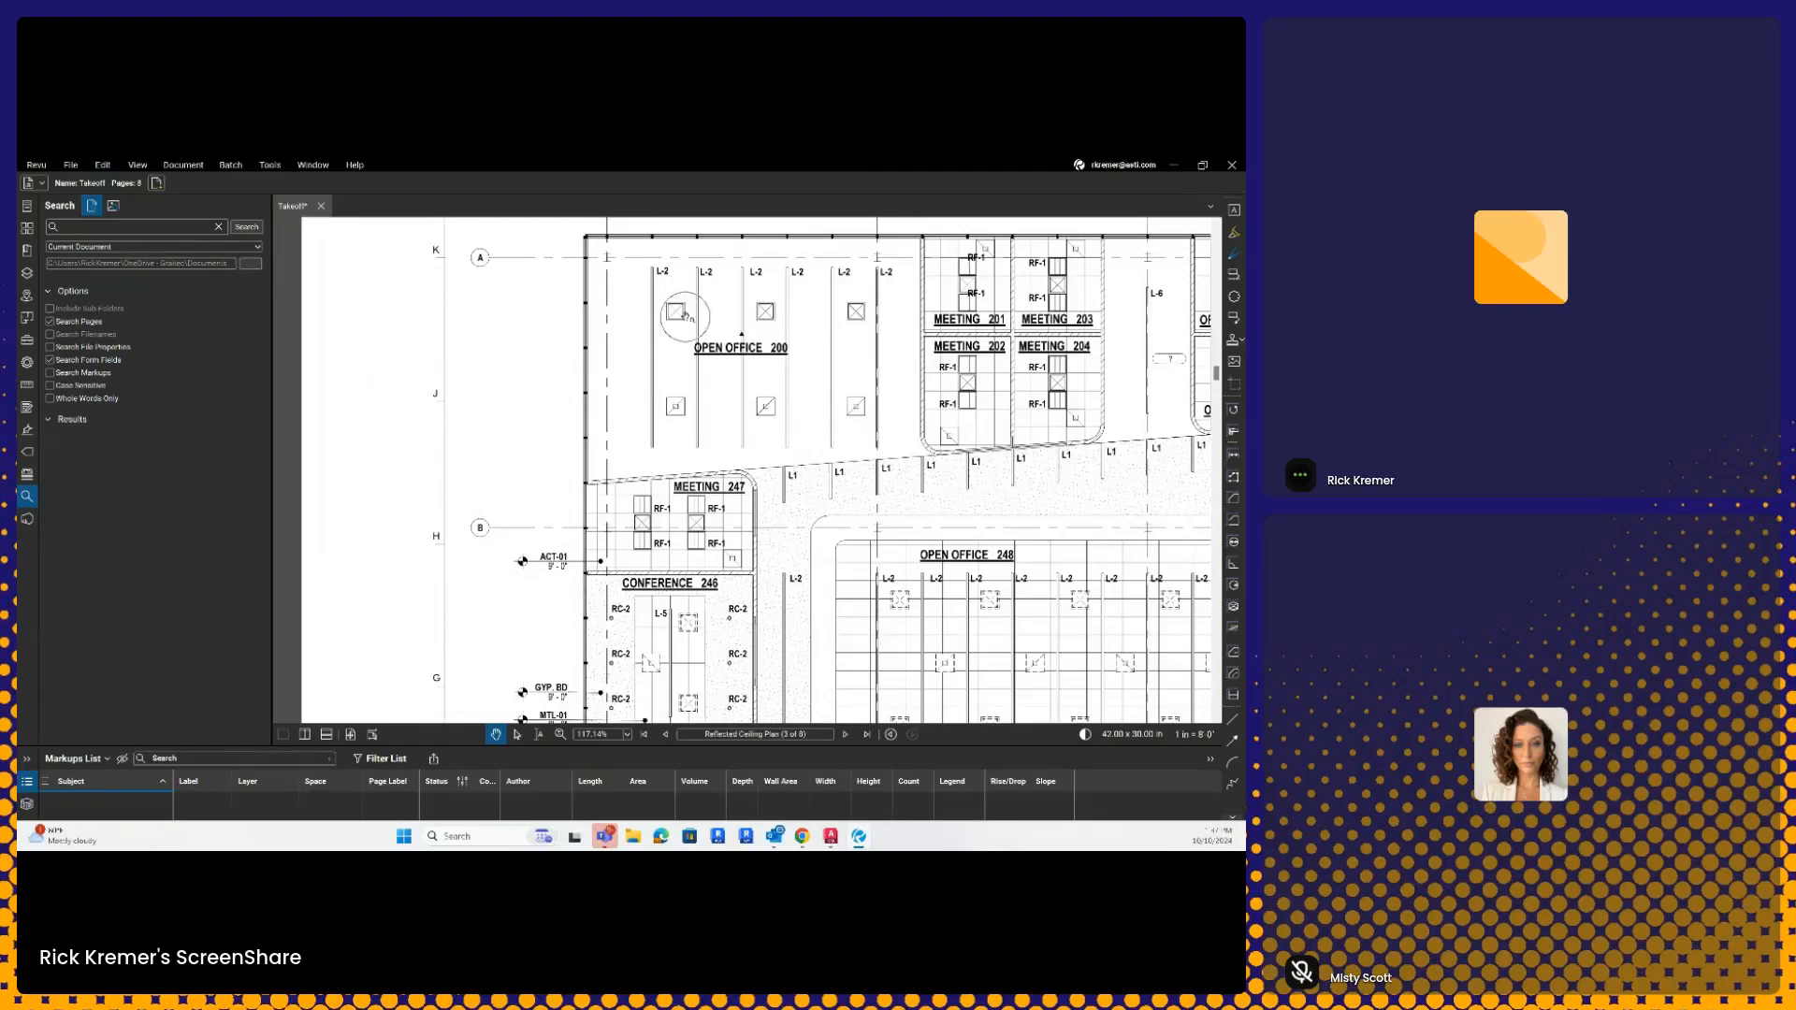
click(114, 208)
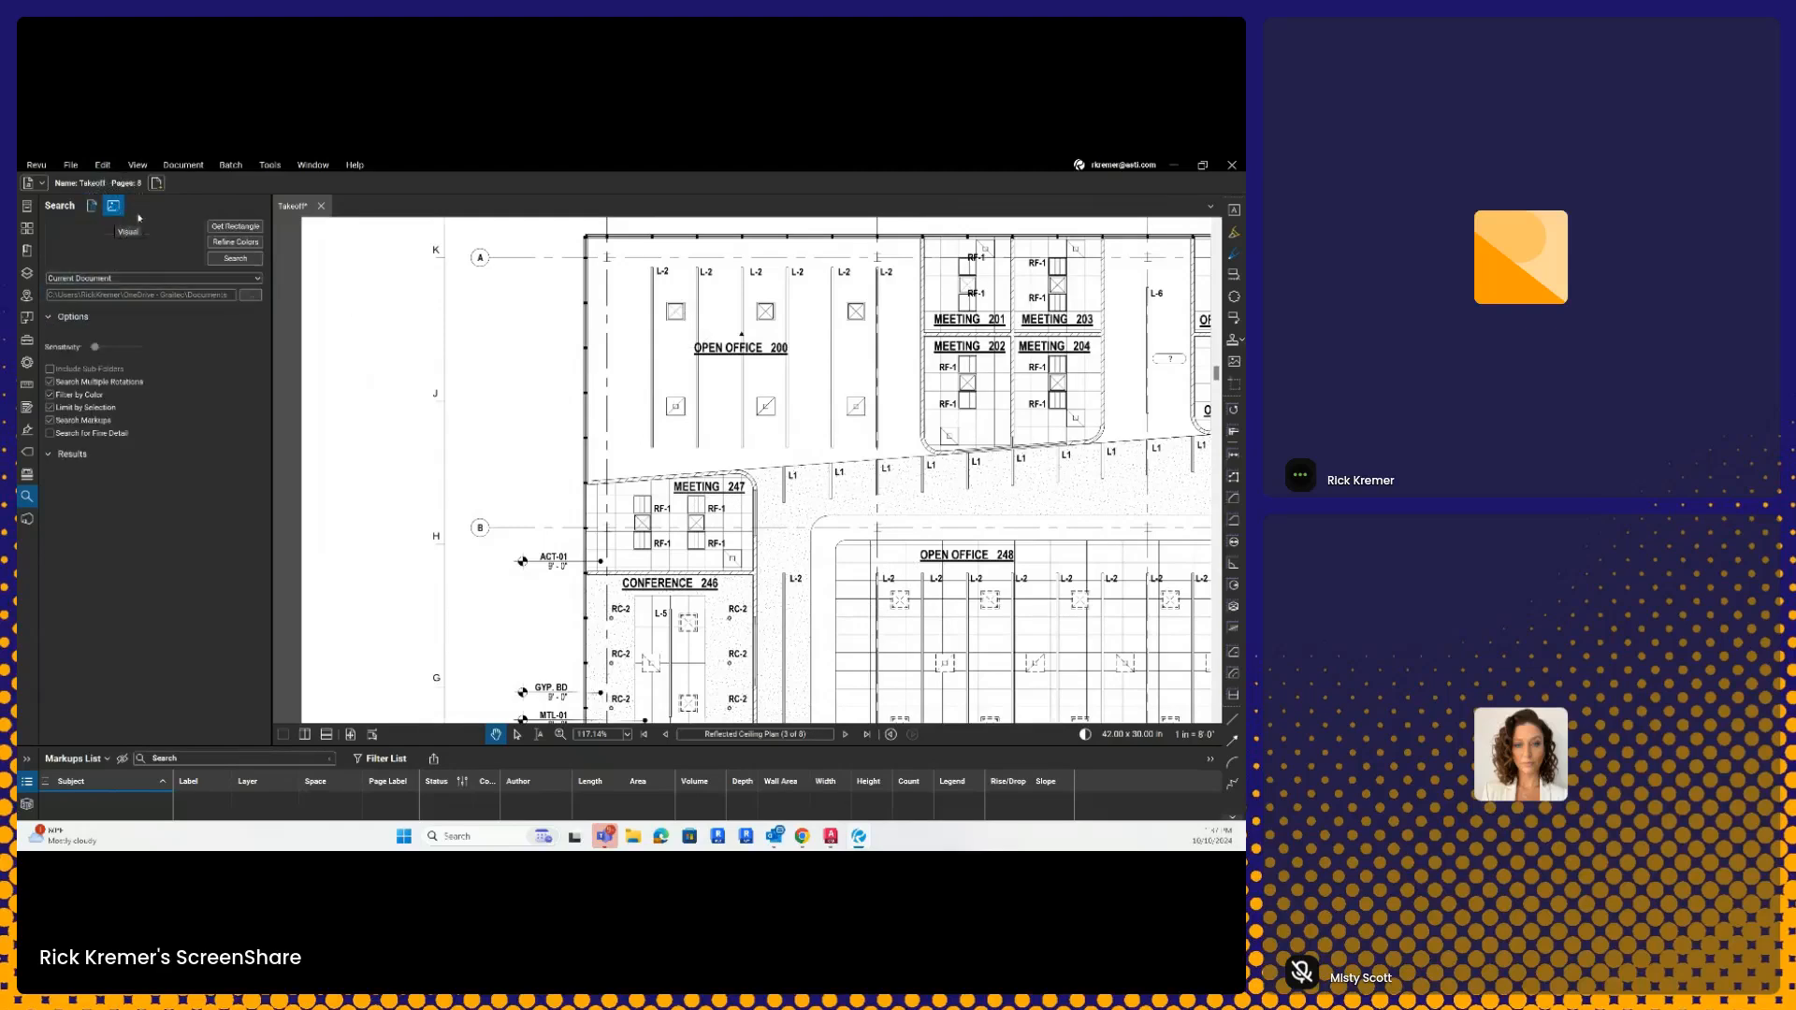
click(251, 228)
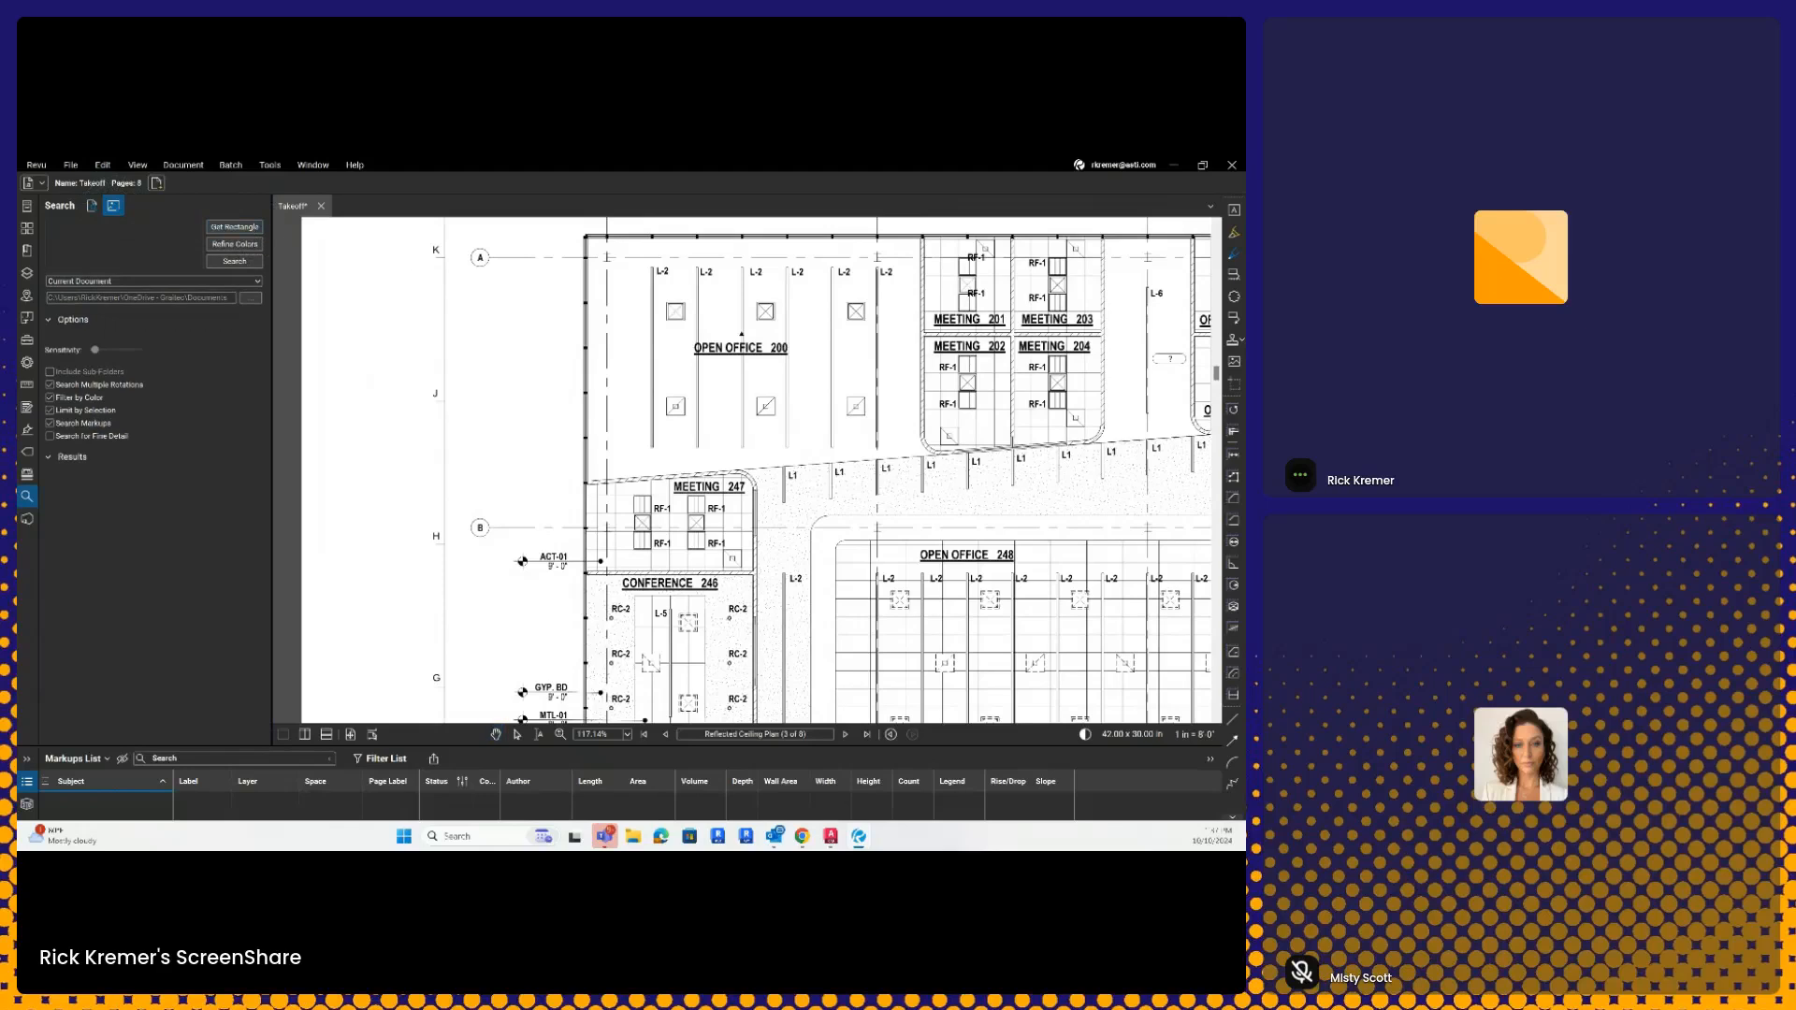
drag(662, 298, 690, 329)
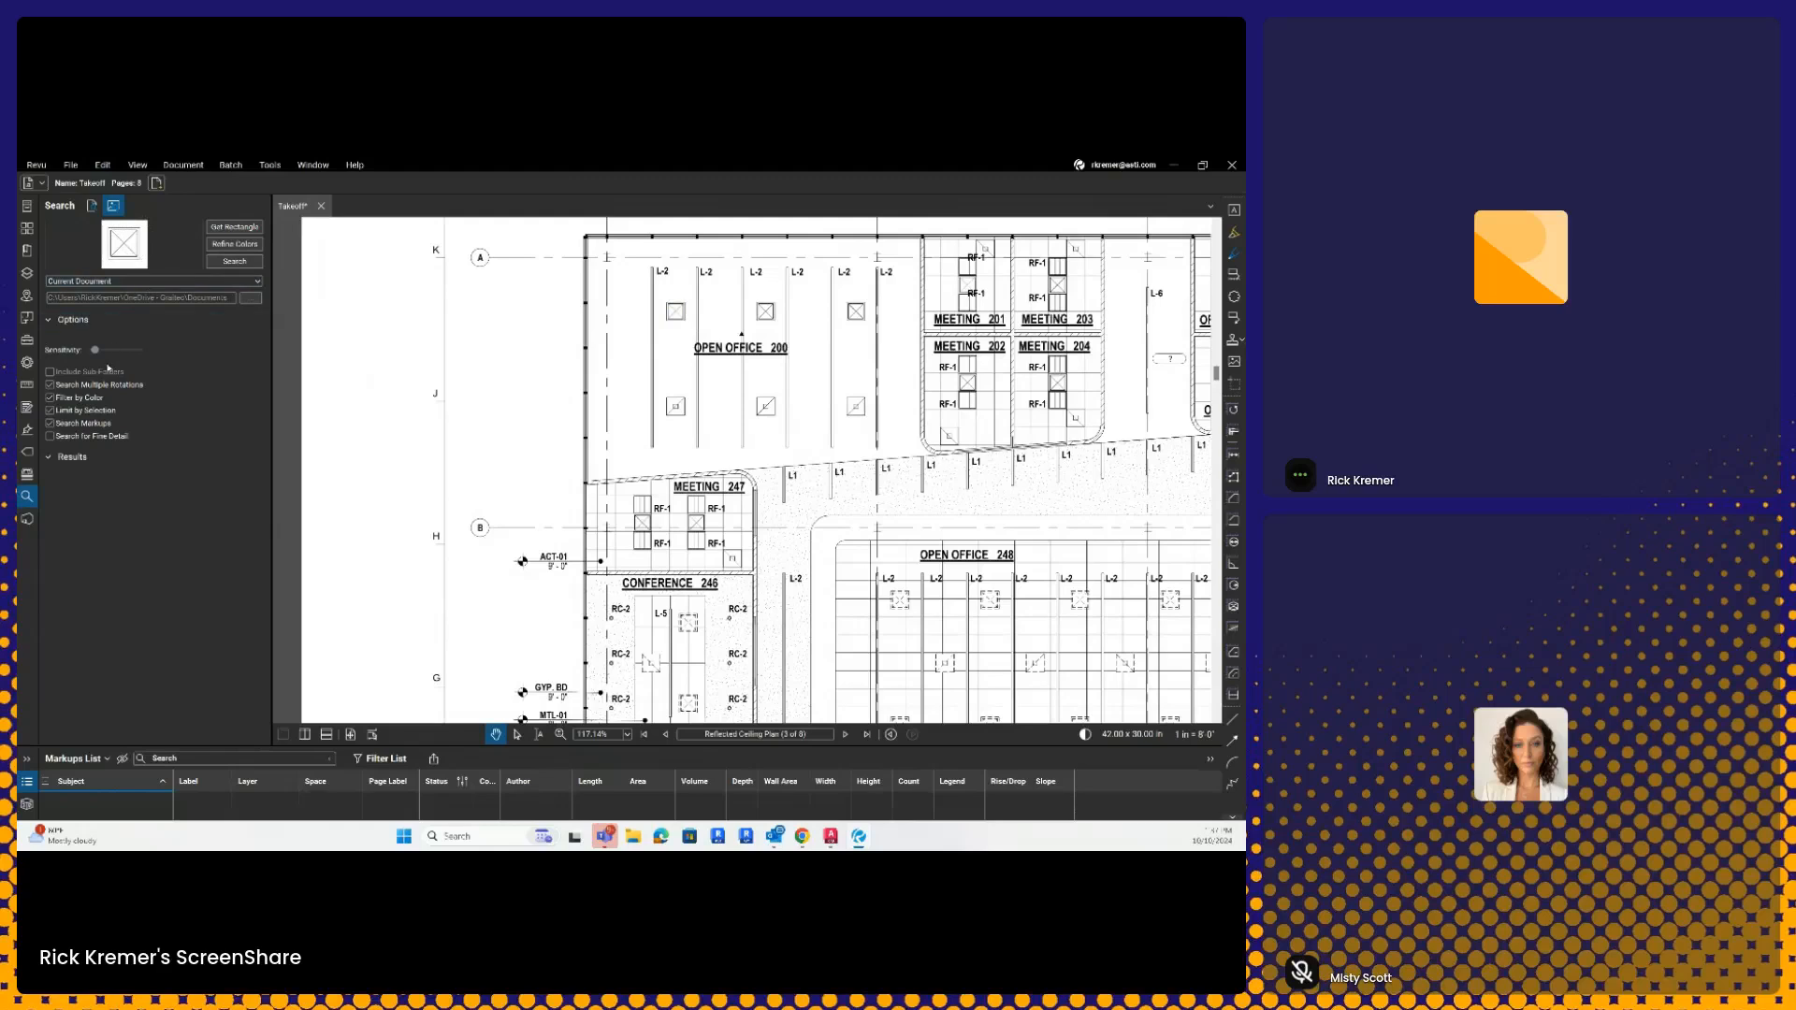
- Adjust the sensitivity, limit the scope to Current Page, and run the visual search
drag(95, 353, 115, 353)
drag(118, 352, 96, 352)
click(122, 282)
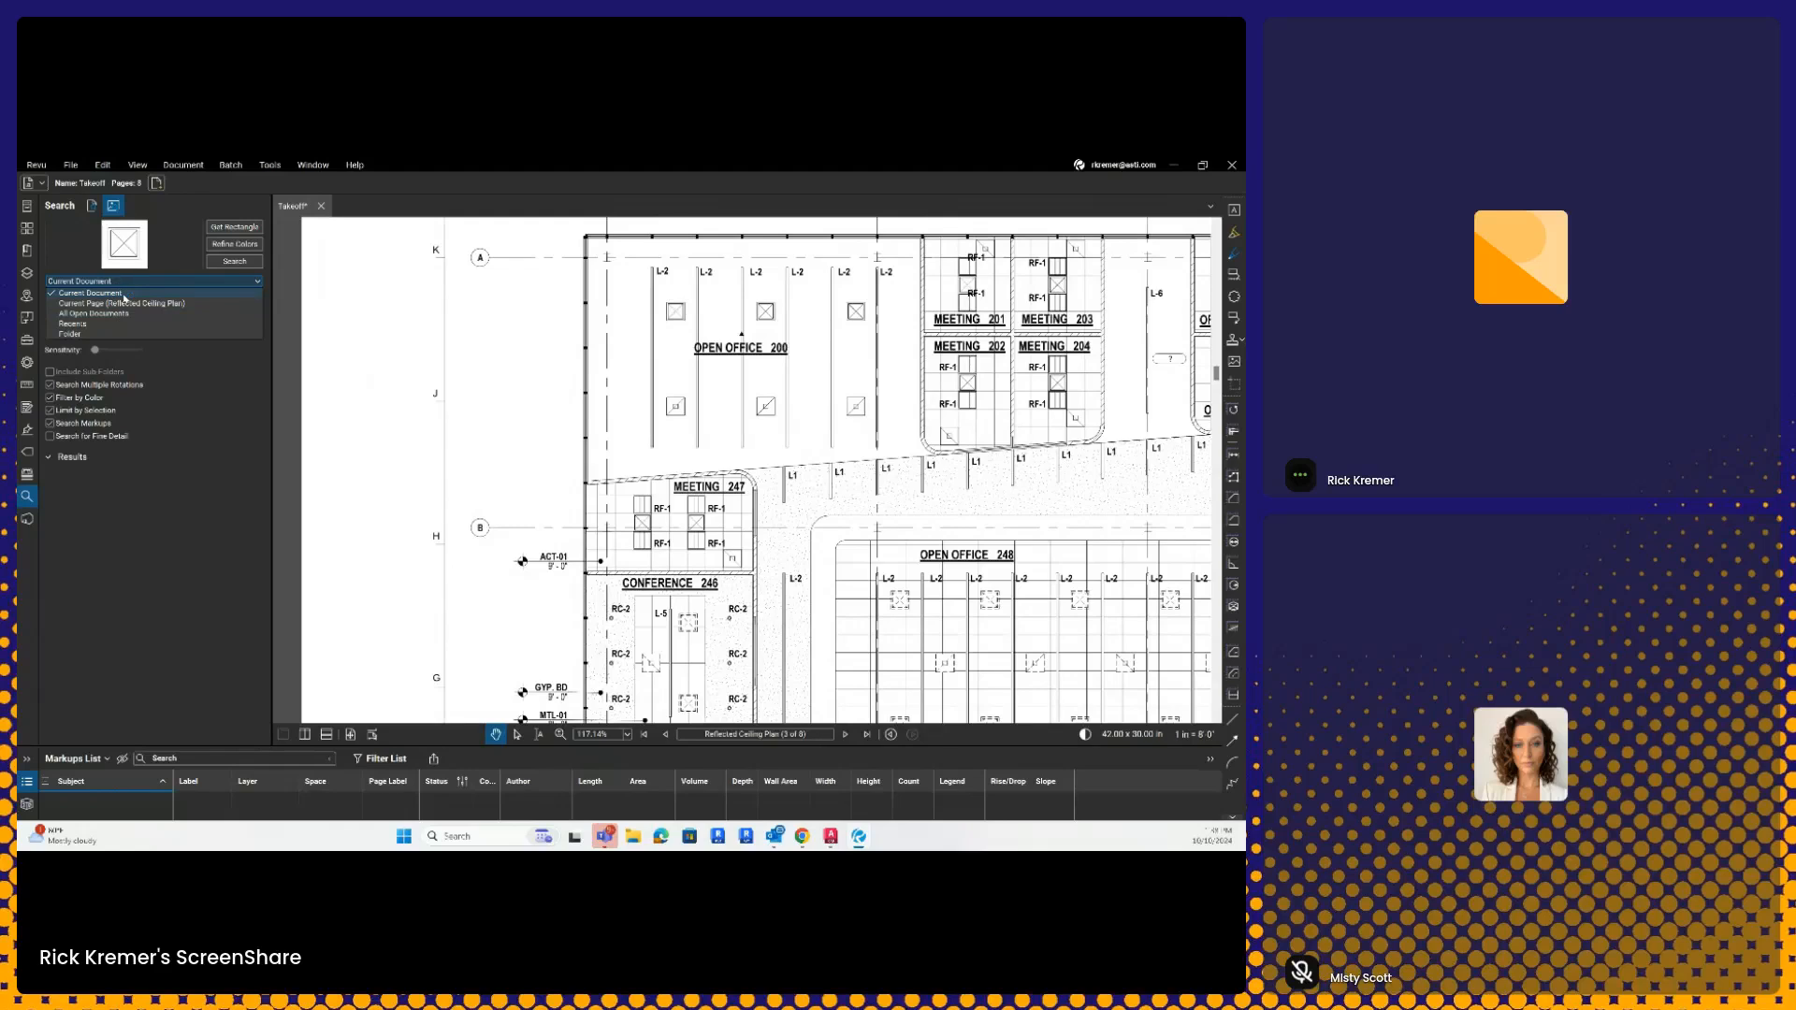
click(124, 303)
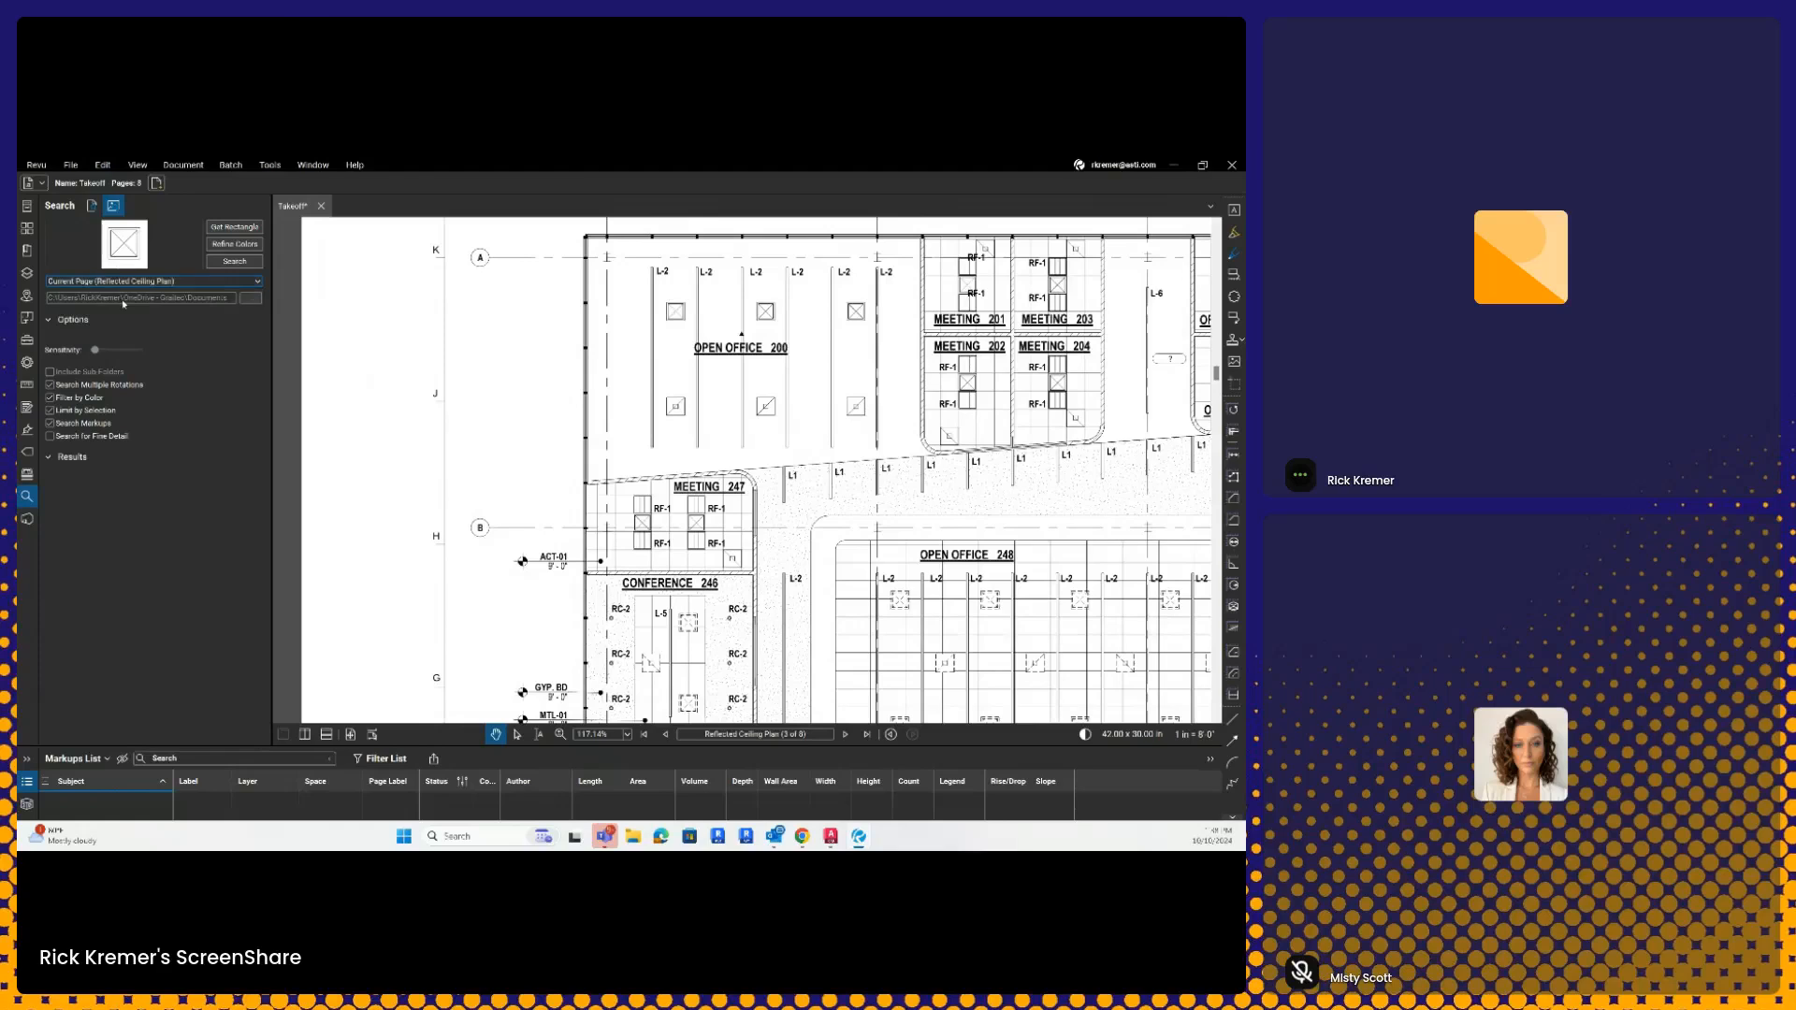
click(226, 263)
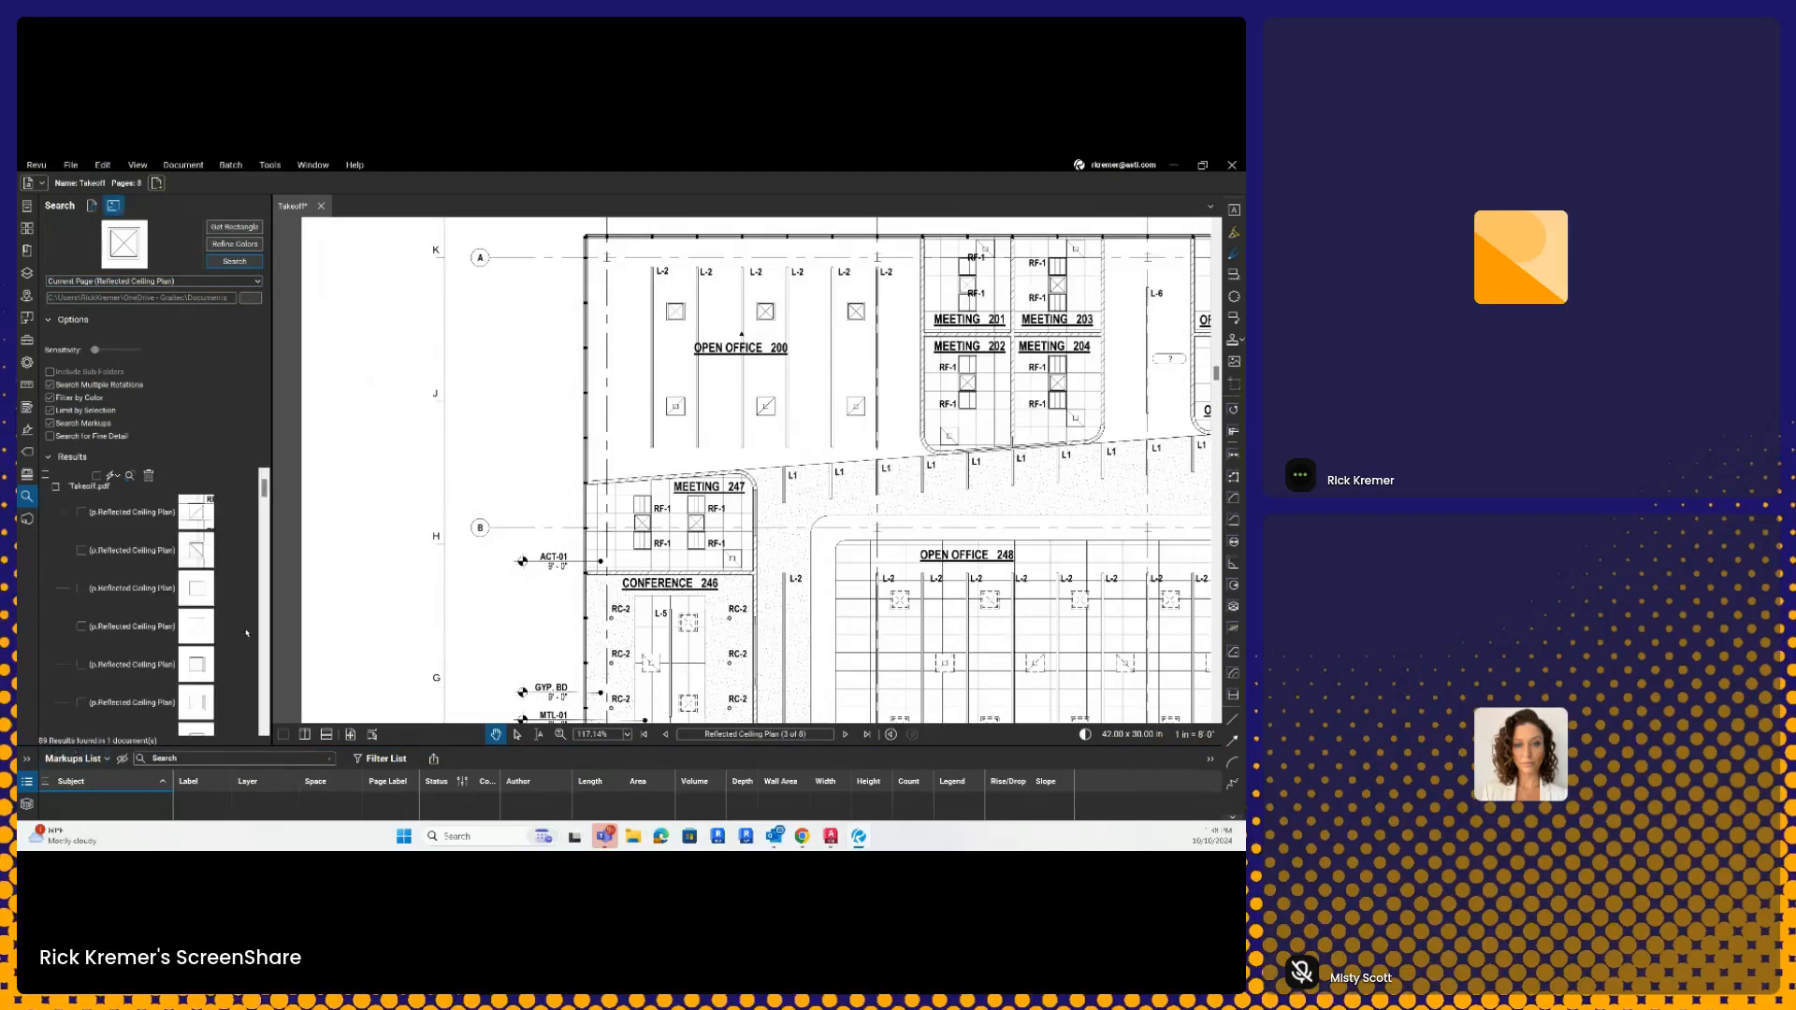
- Widen the search panel and scroll through the visual search matches
scroll(150, 599, down, 2)
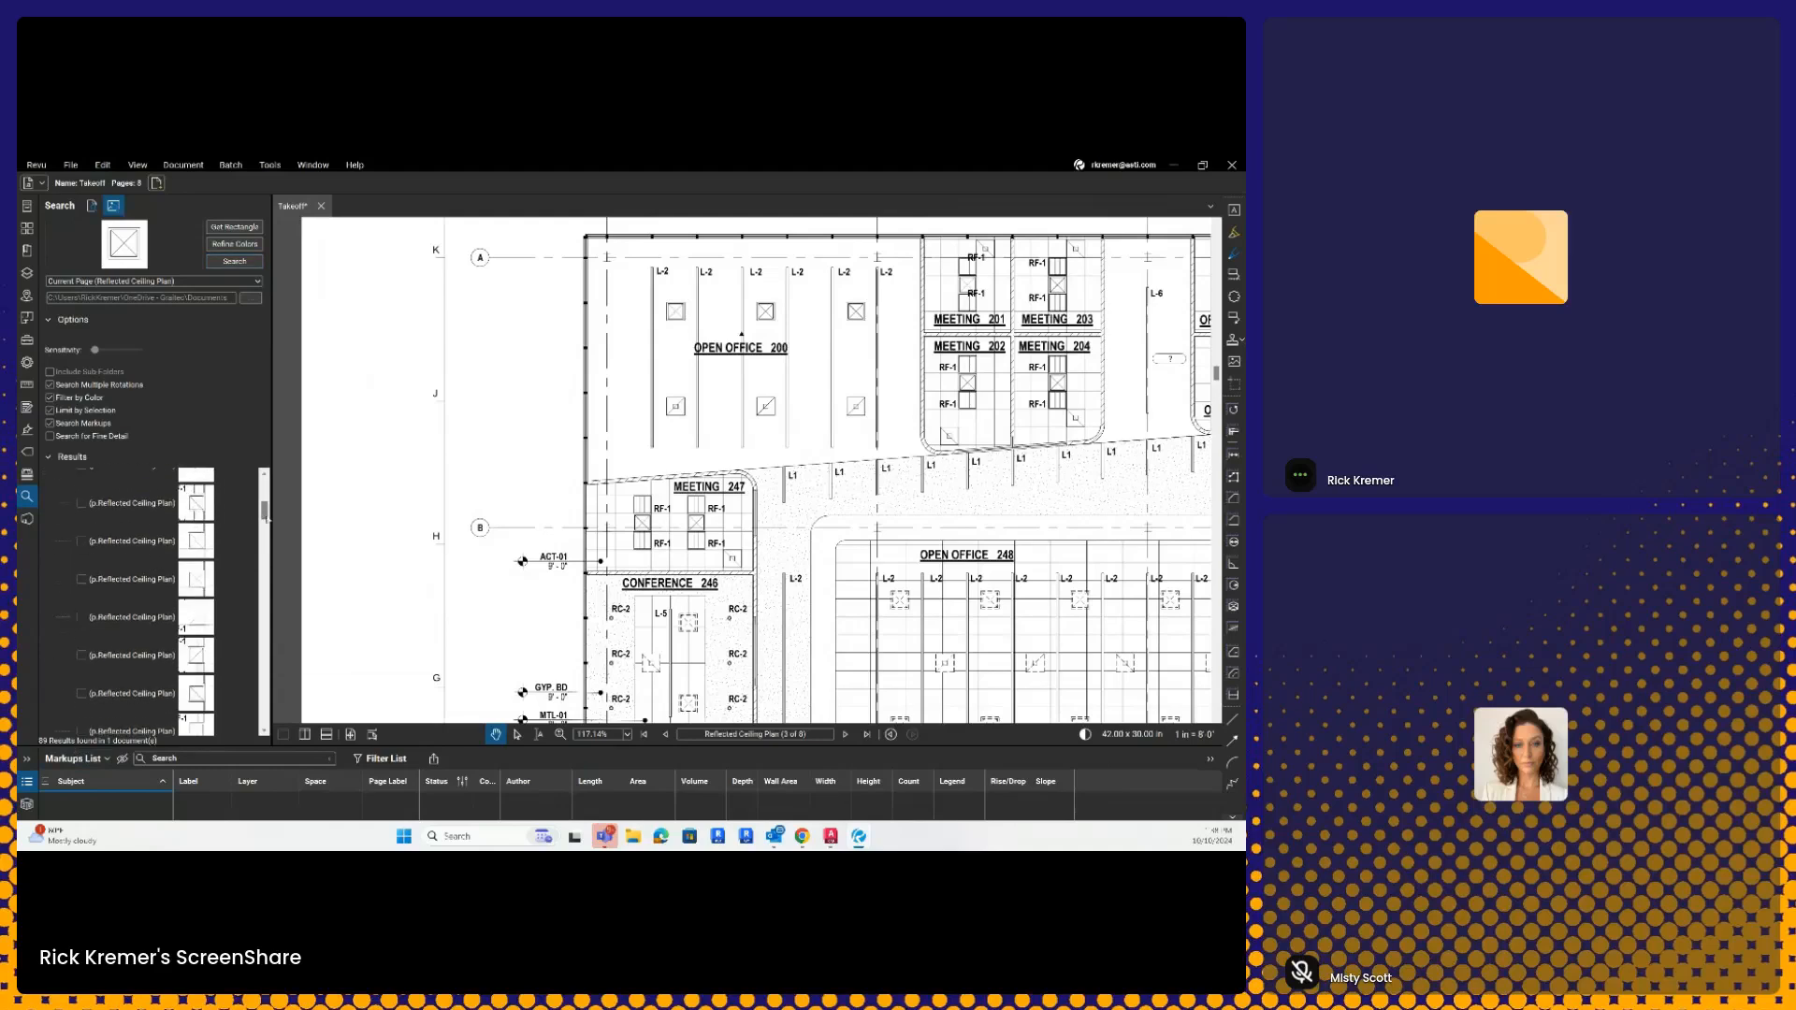
drag(268, 588, 348, 588)
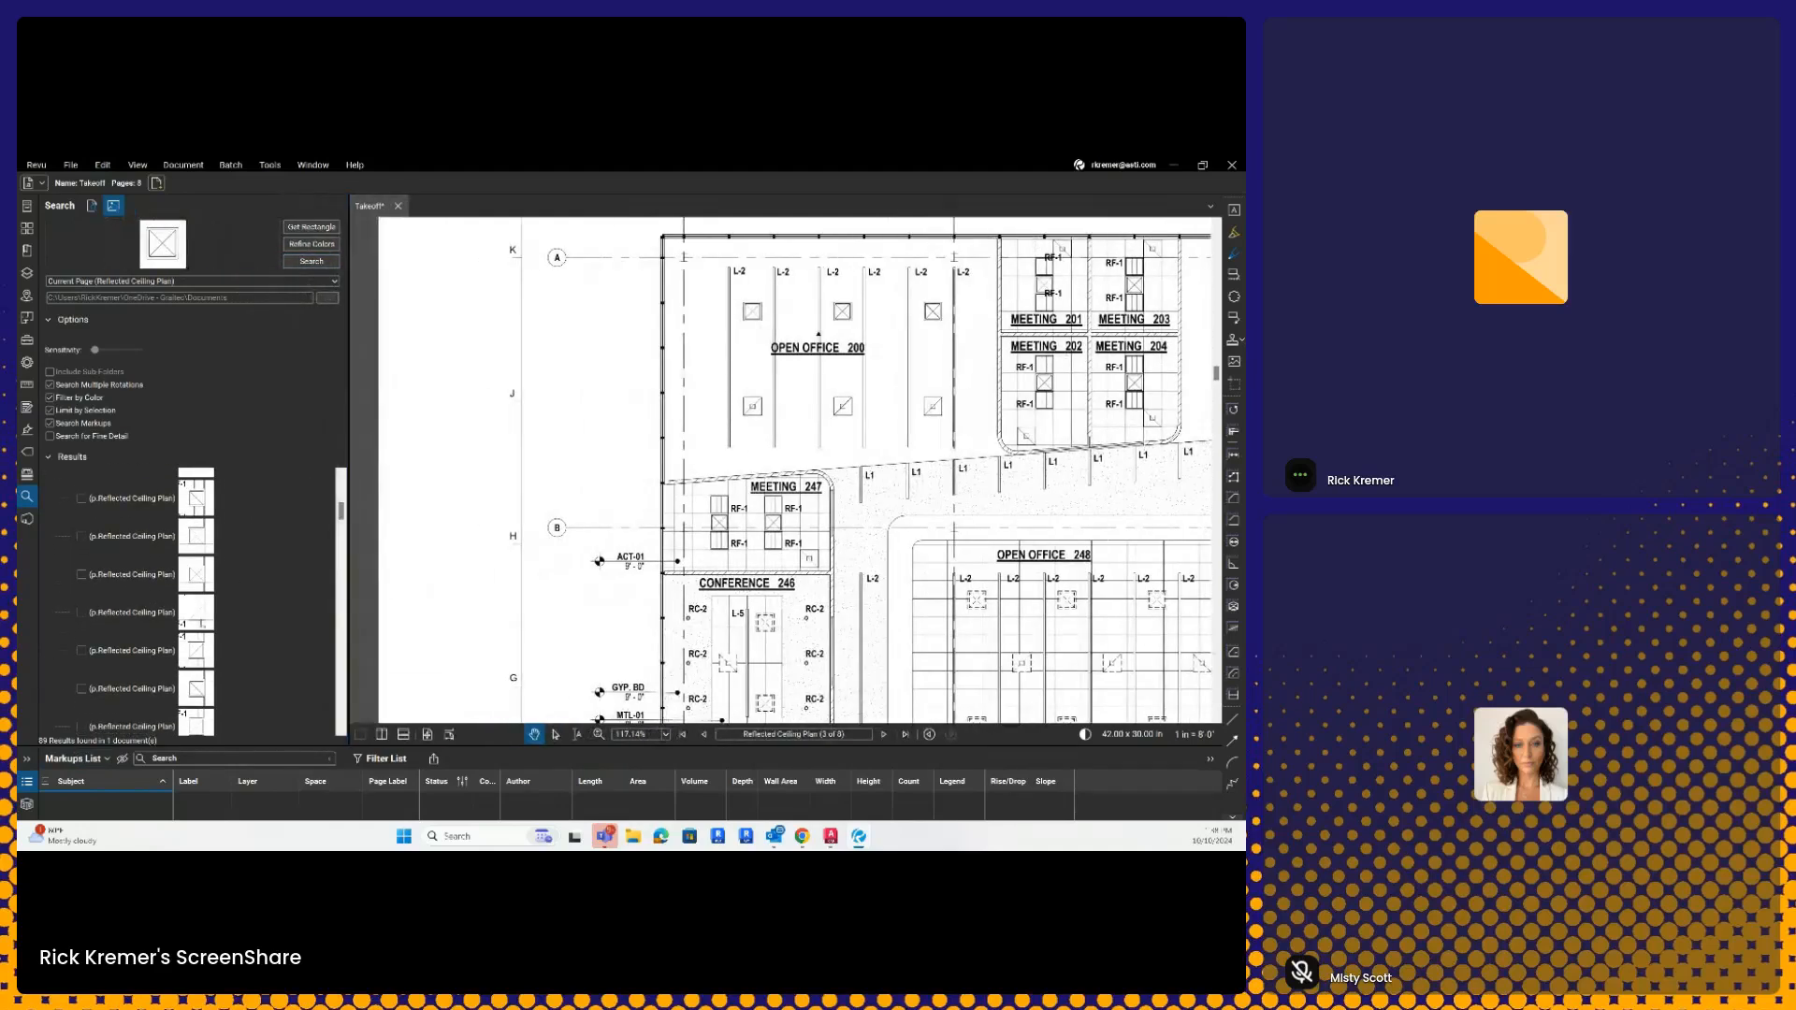
scroll(187, 603, down, 5)
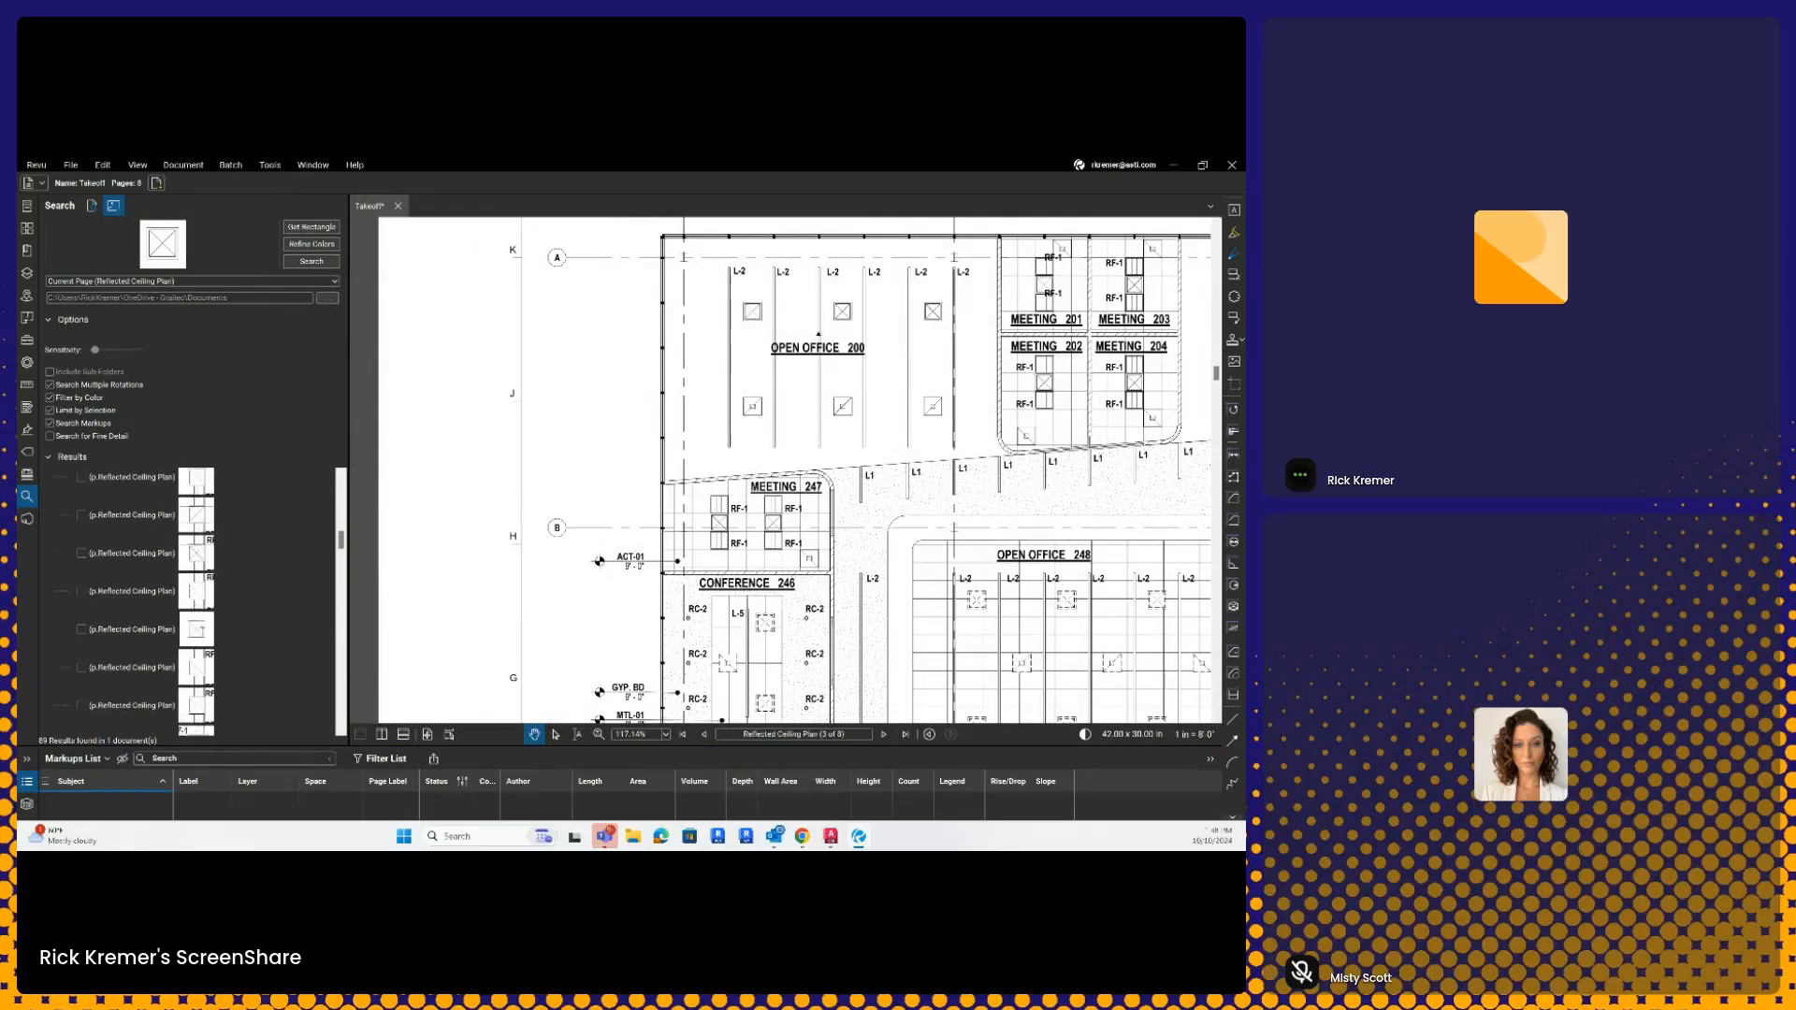
scroll(200, 623, down, 1)
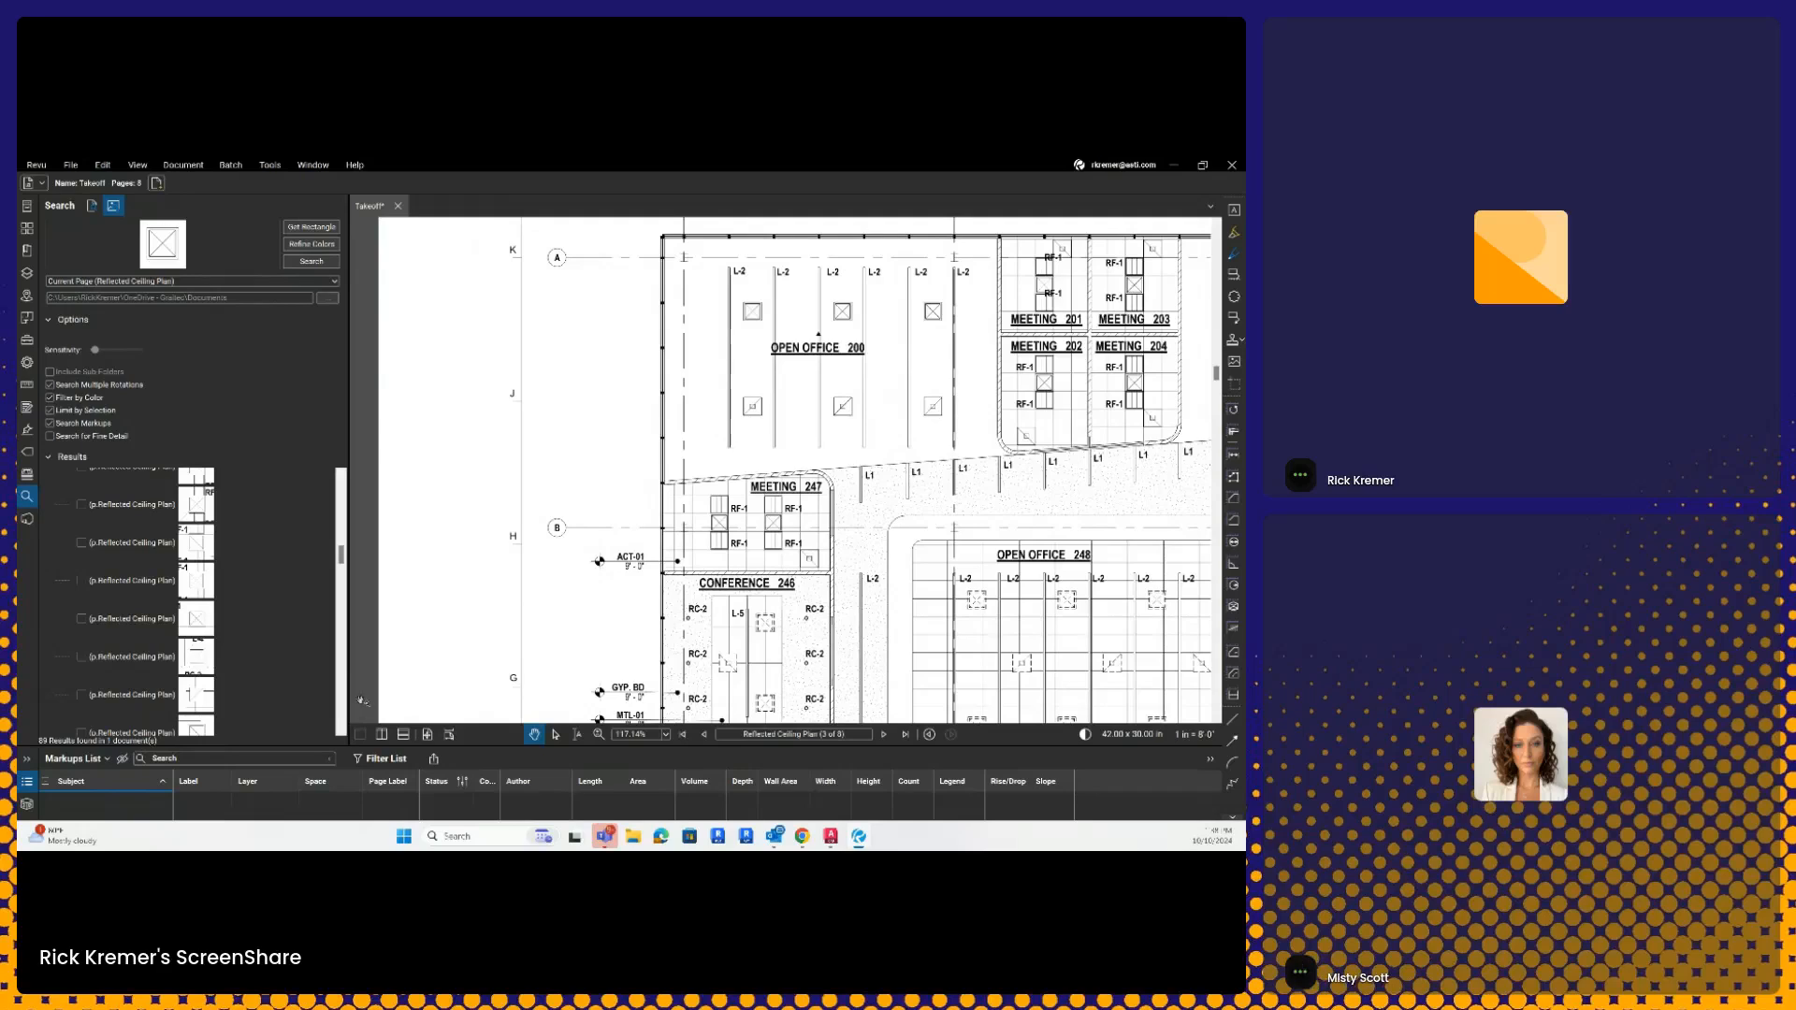
drag(341, 553, 337, 479)
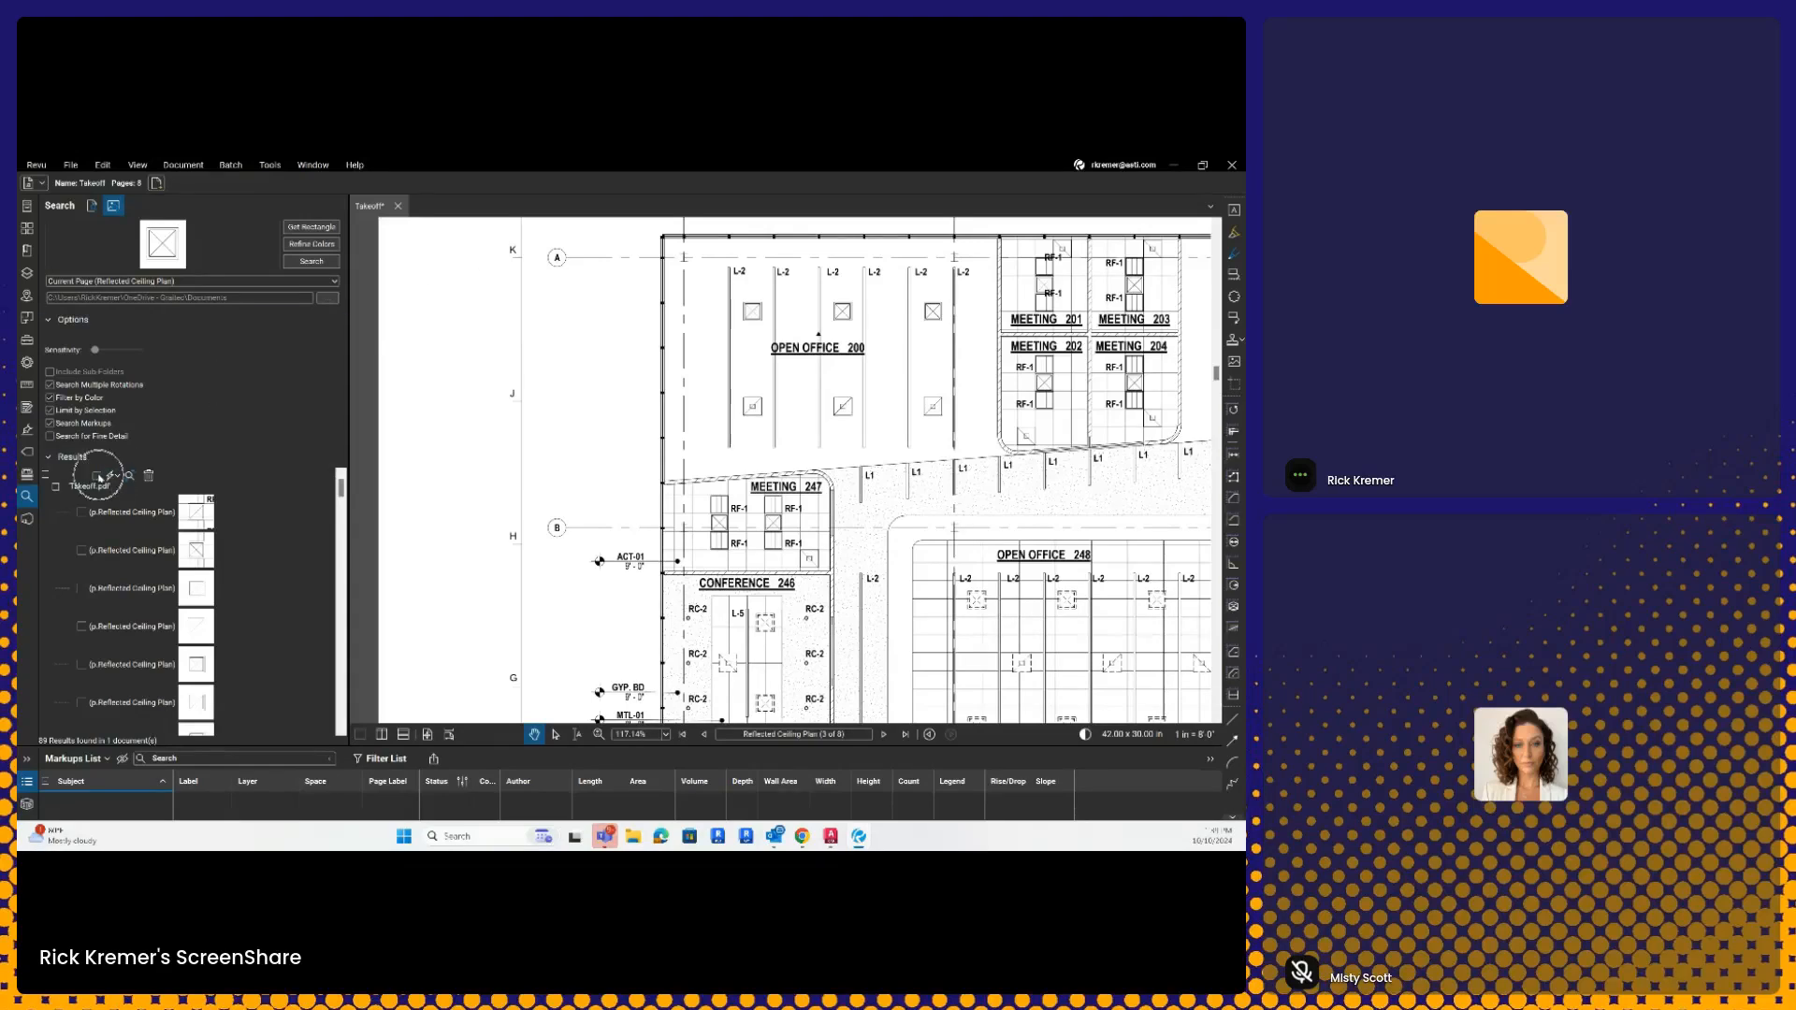
- Check all results and apply square count measurement markers to the 89 matches
click(97, 476)
click(117, 476)
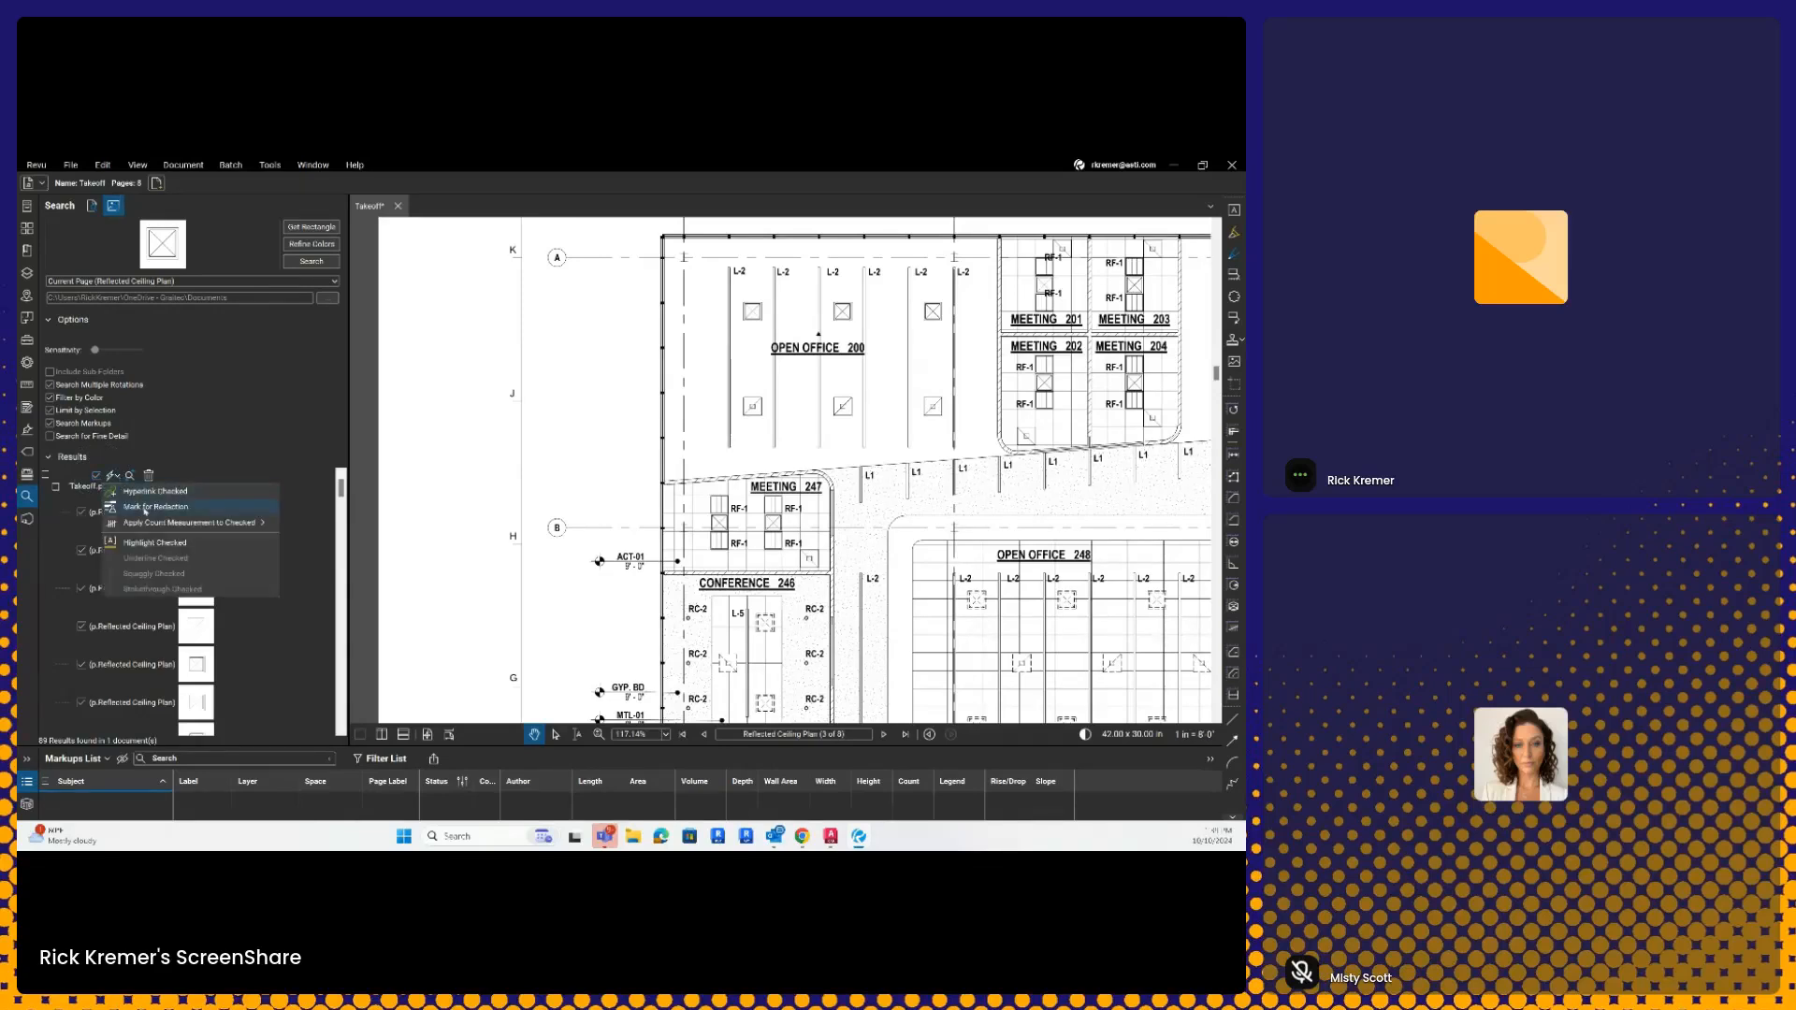
mouse_move(155, 524)
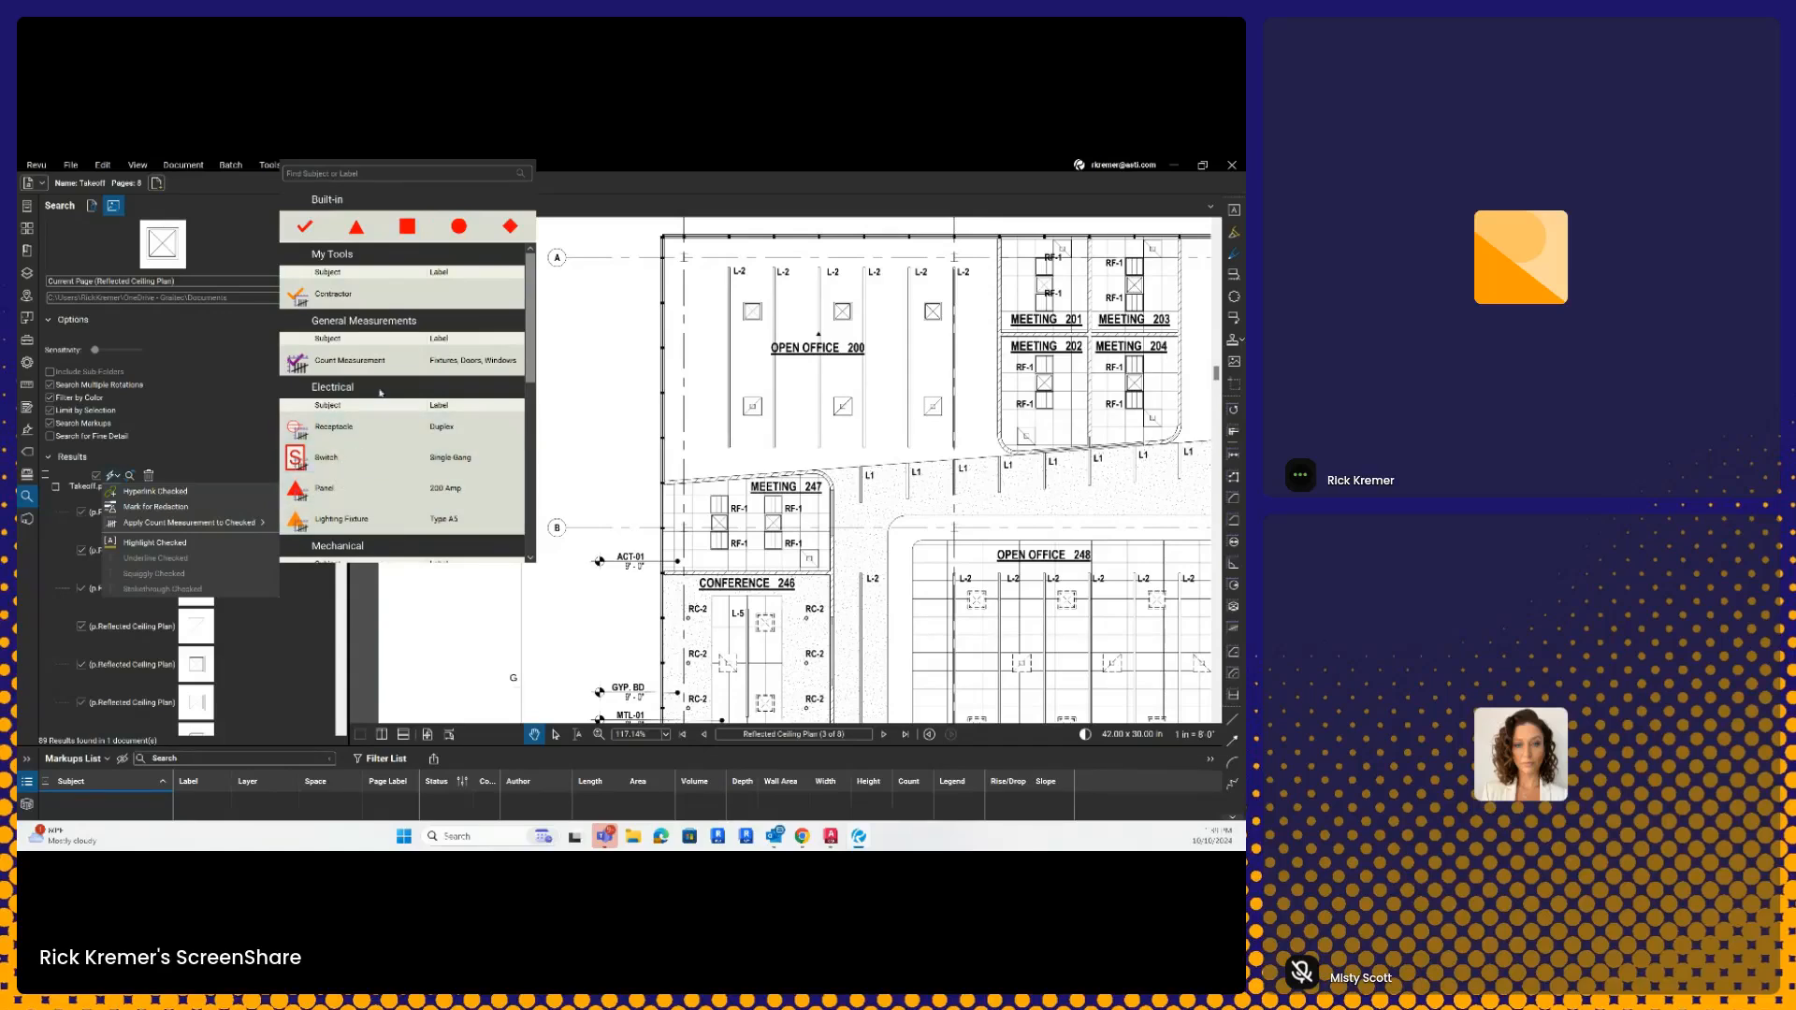
scroll(379, 446, down, 1)
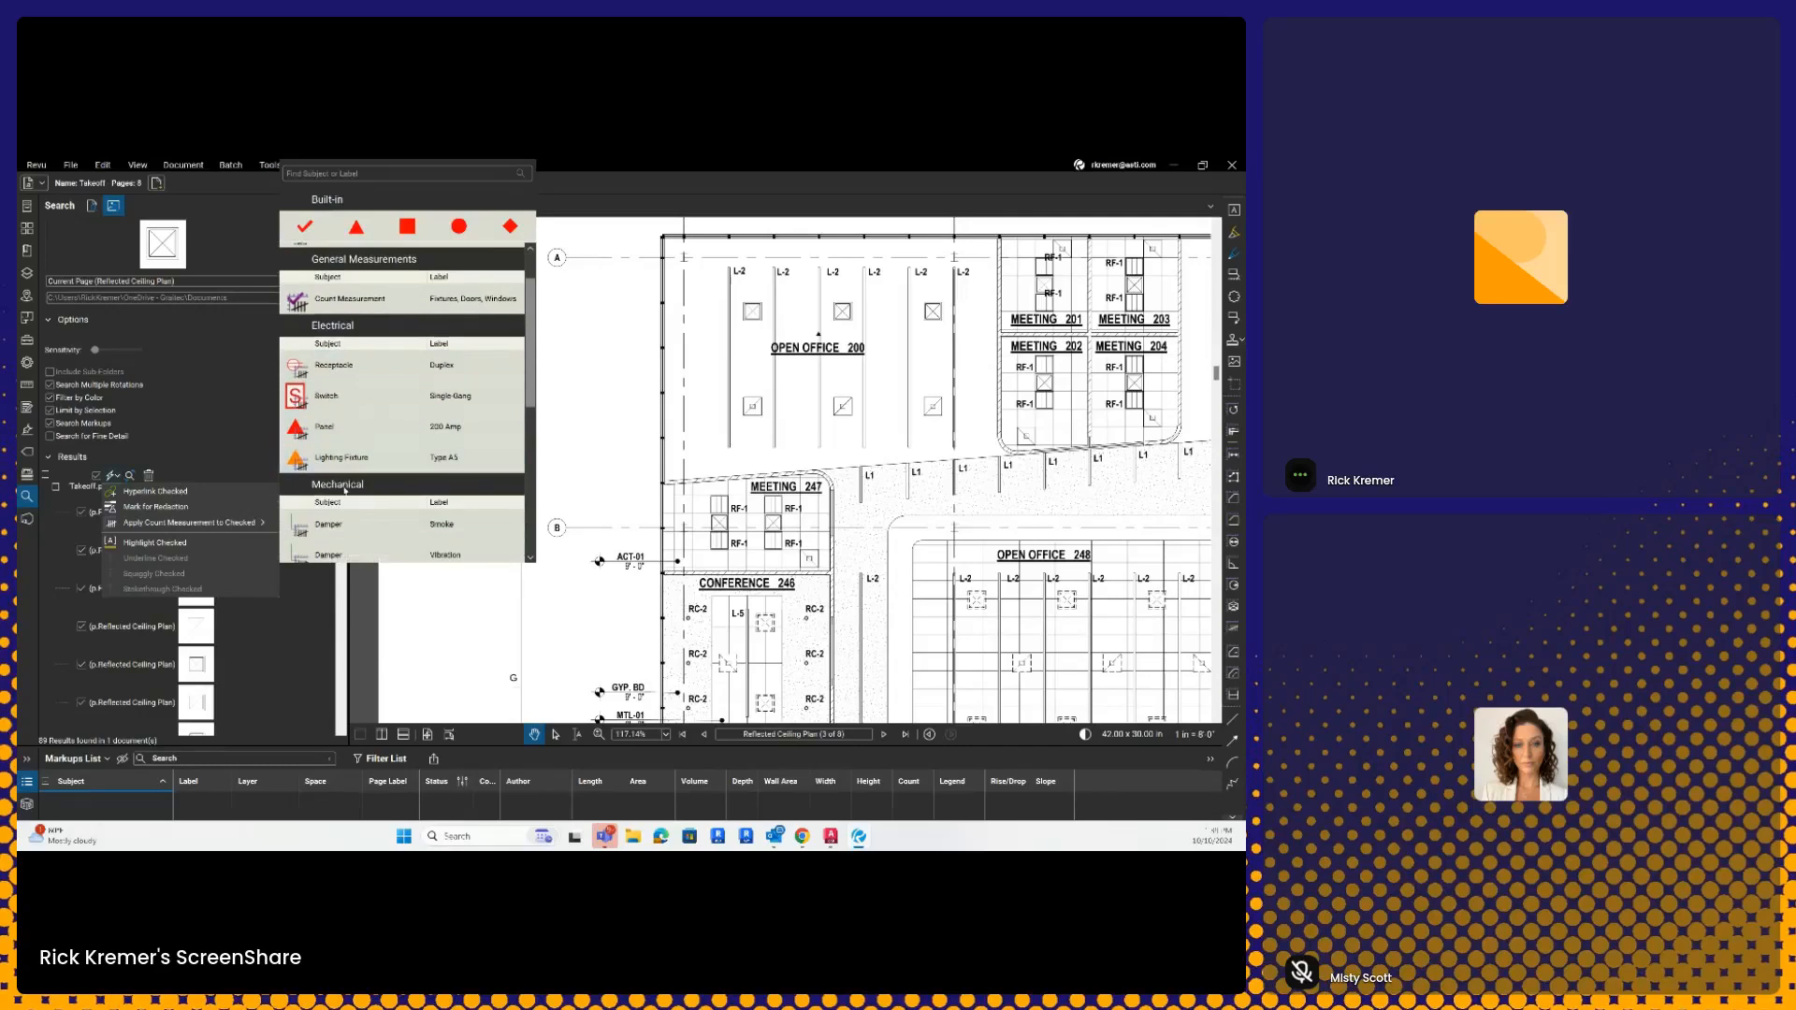
scroll(381, 447, down, 1)
click(324, 525)
scroll(324, 524, down, 5)
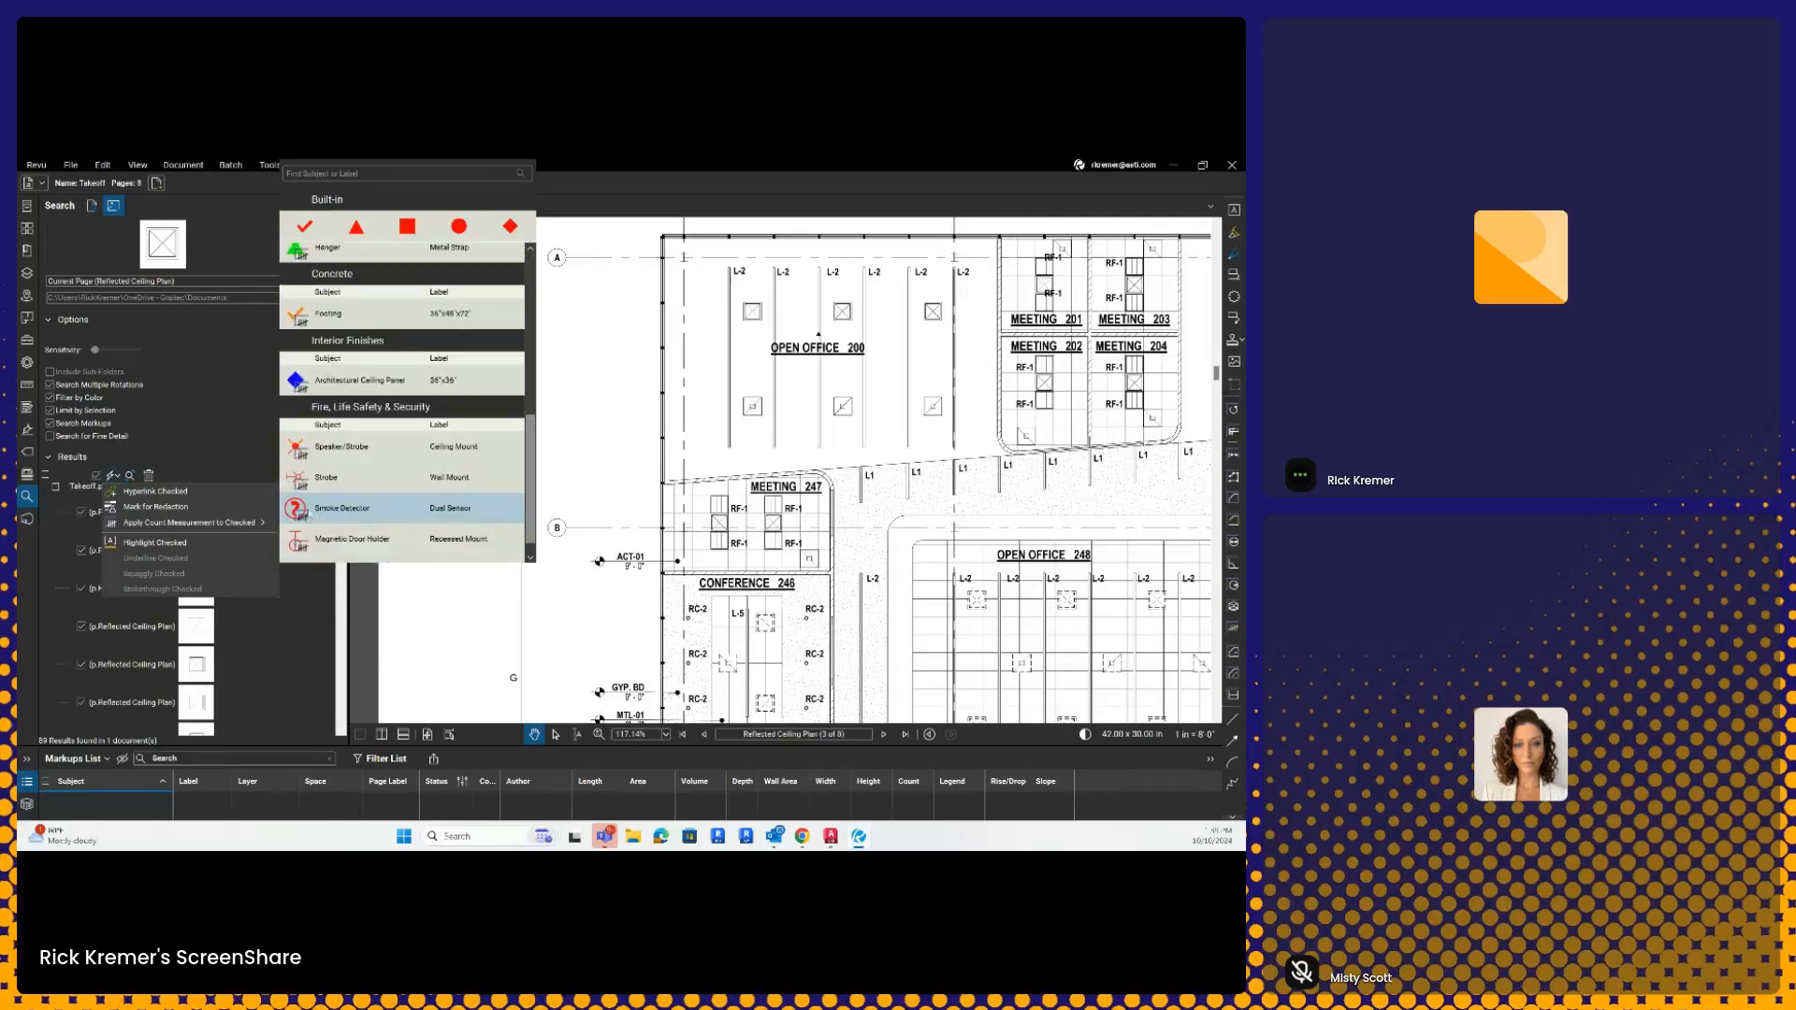
scroll(323, 520, down, 1)
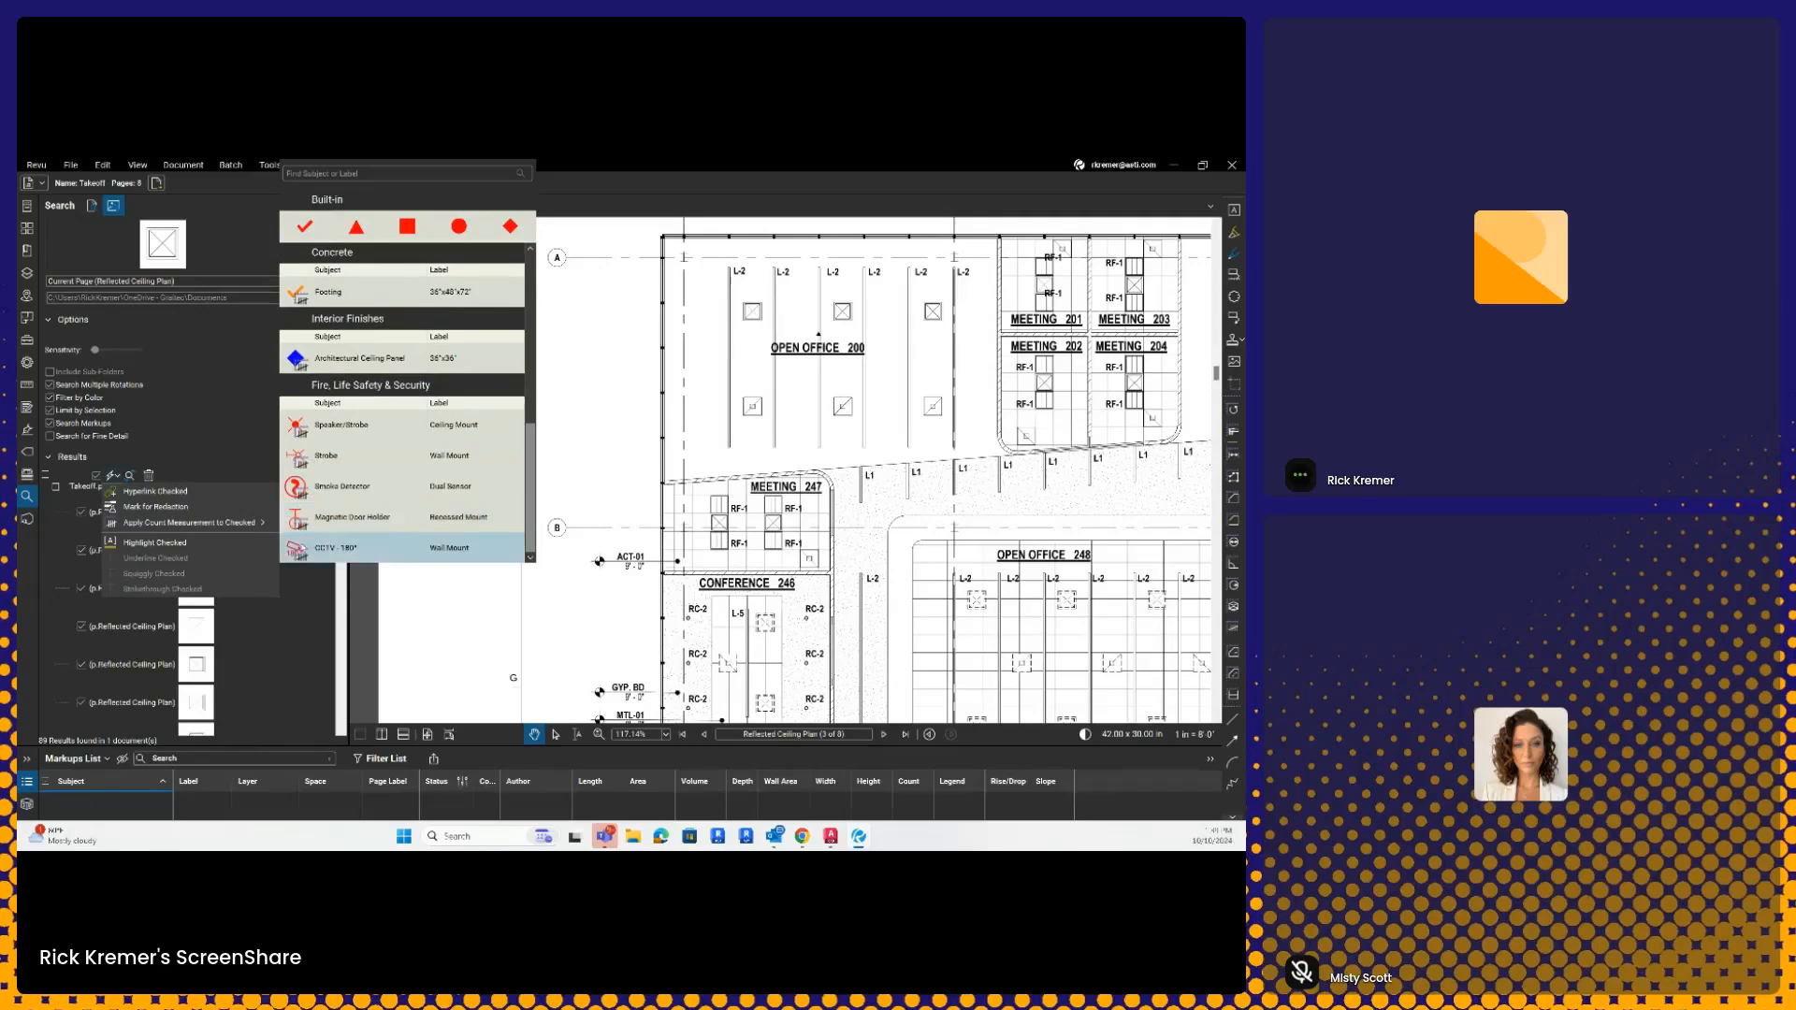
scroll(309, 398, up, 7)
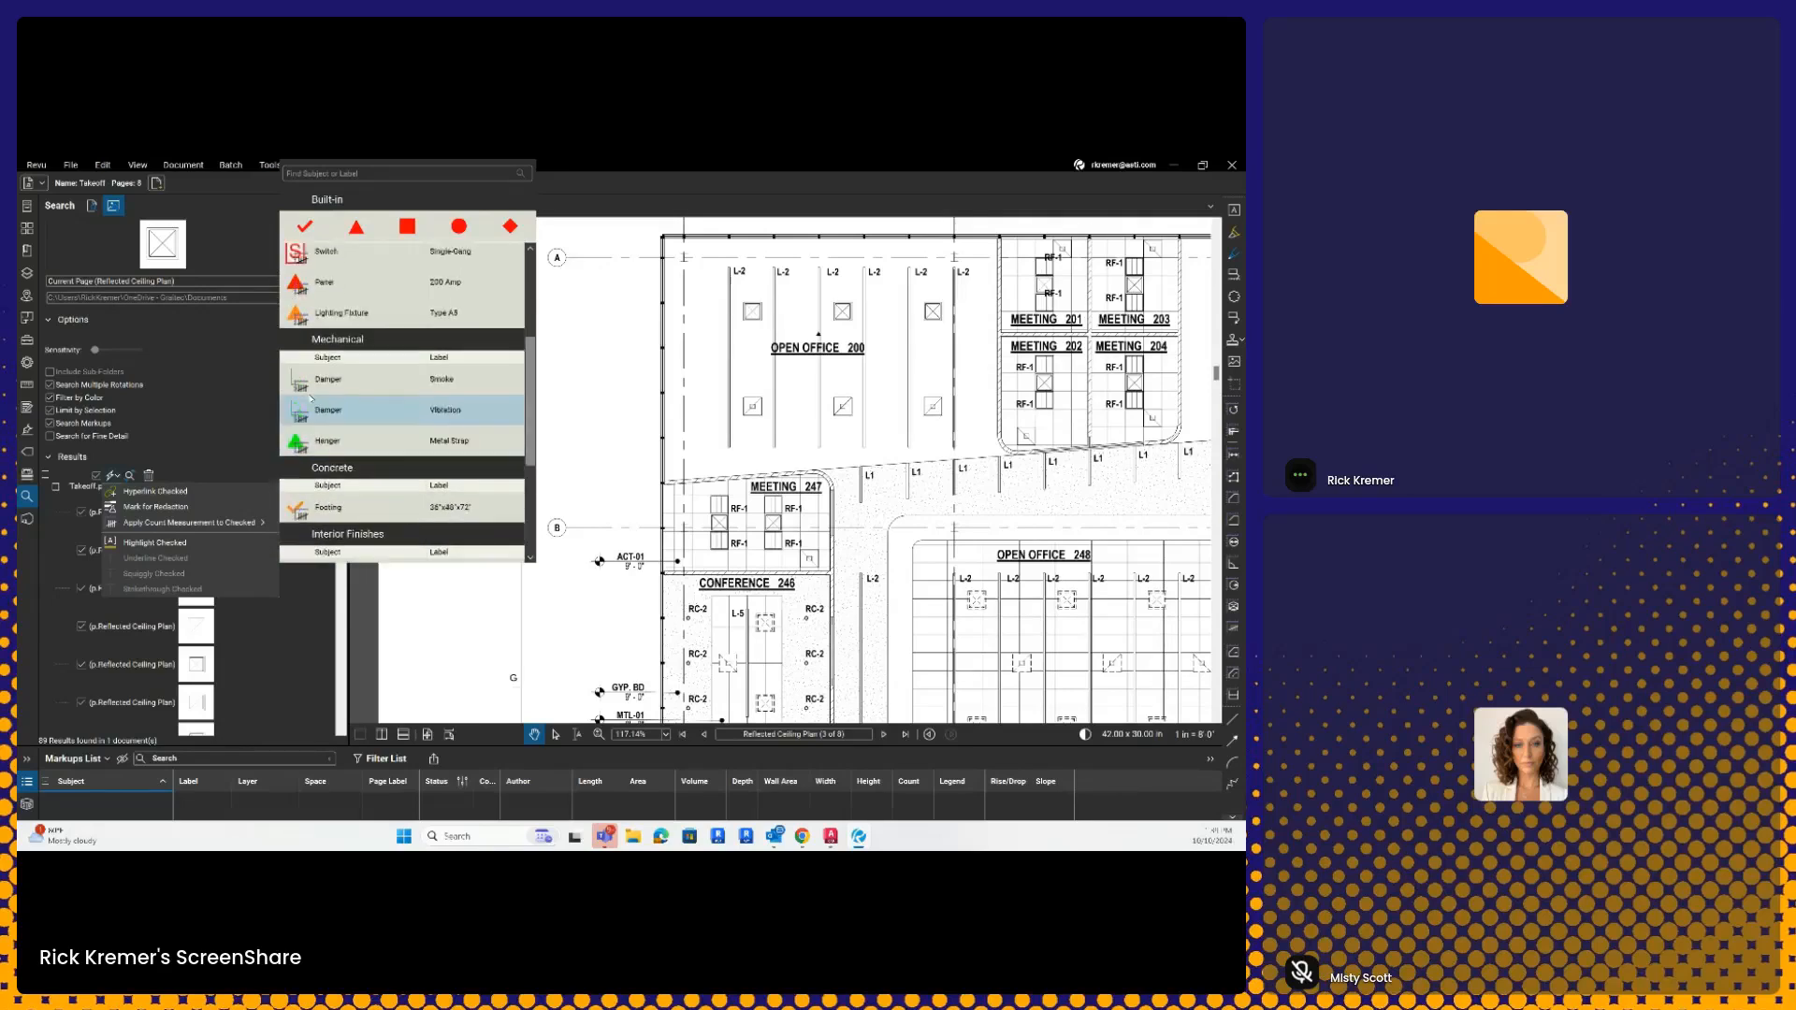
scroll(310, 398, up, 3)
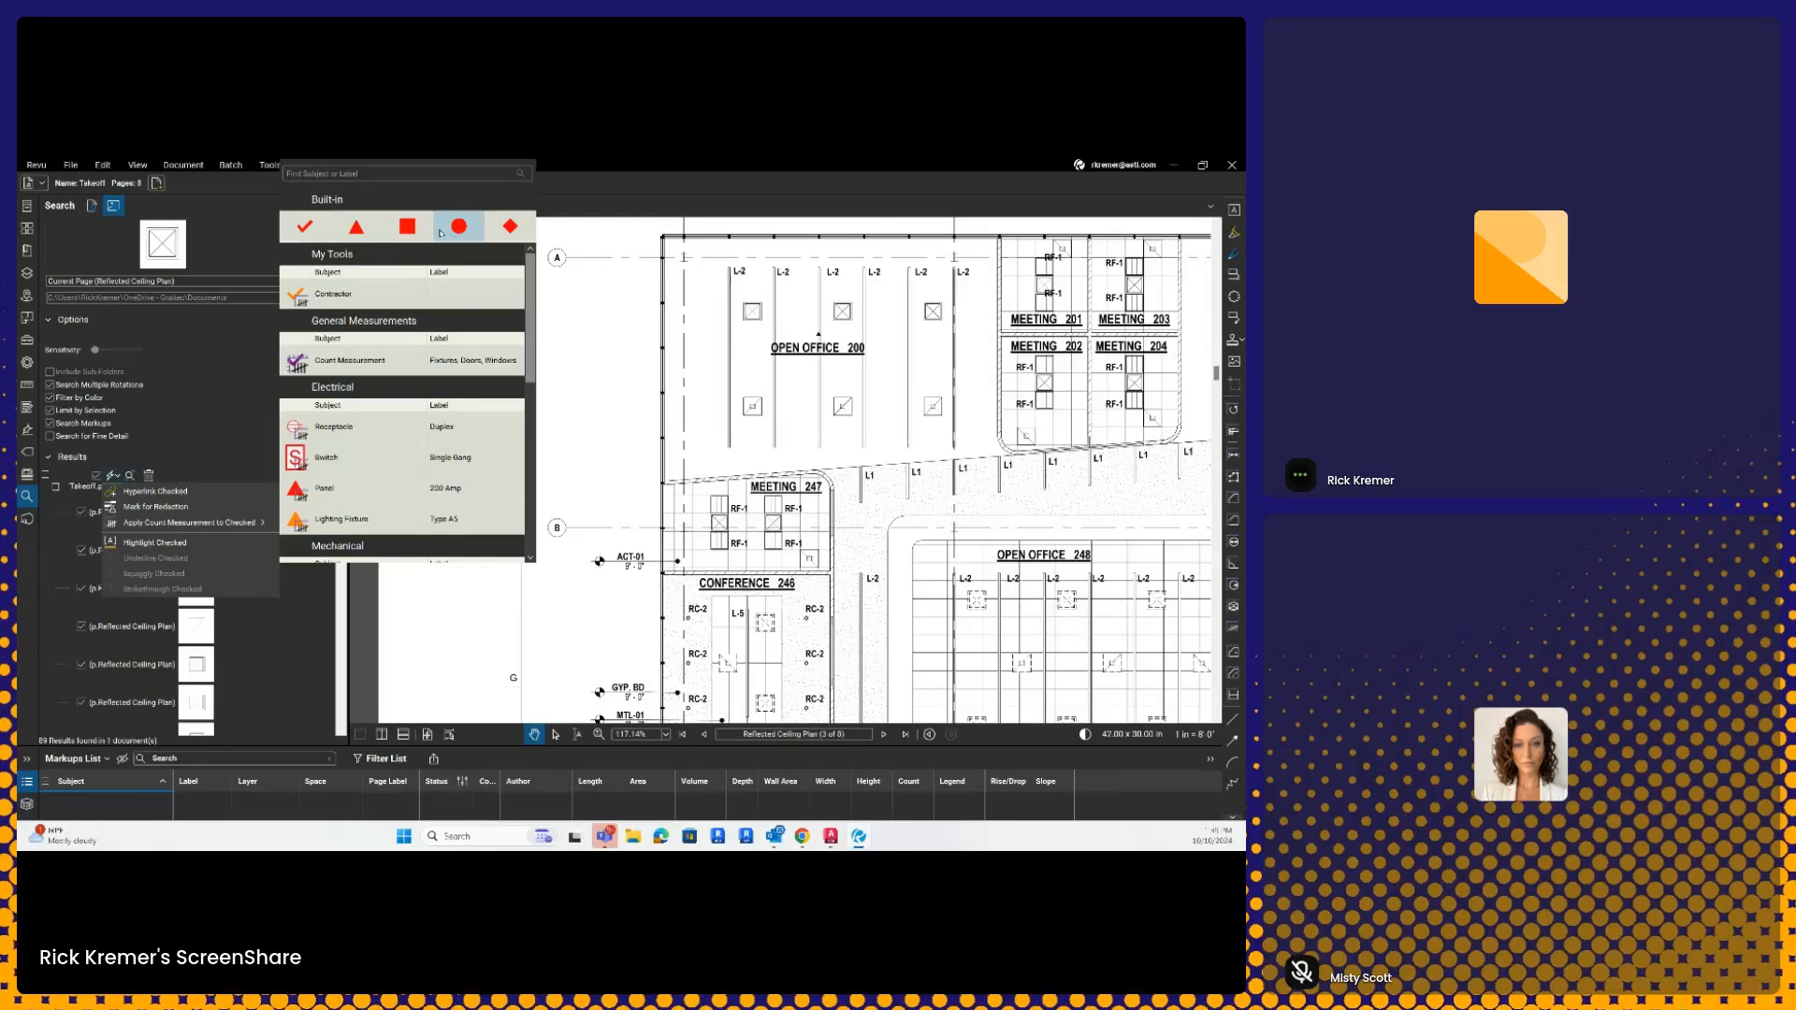
click(409, 230)
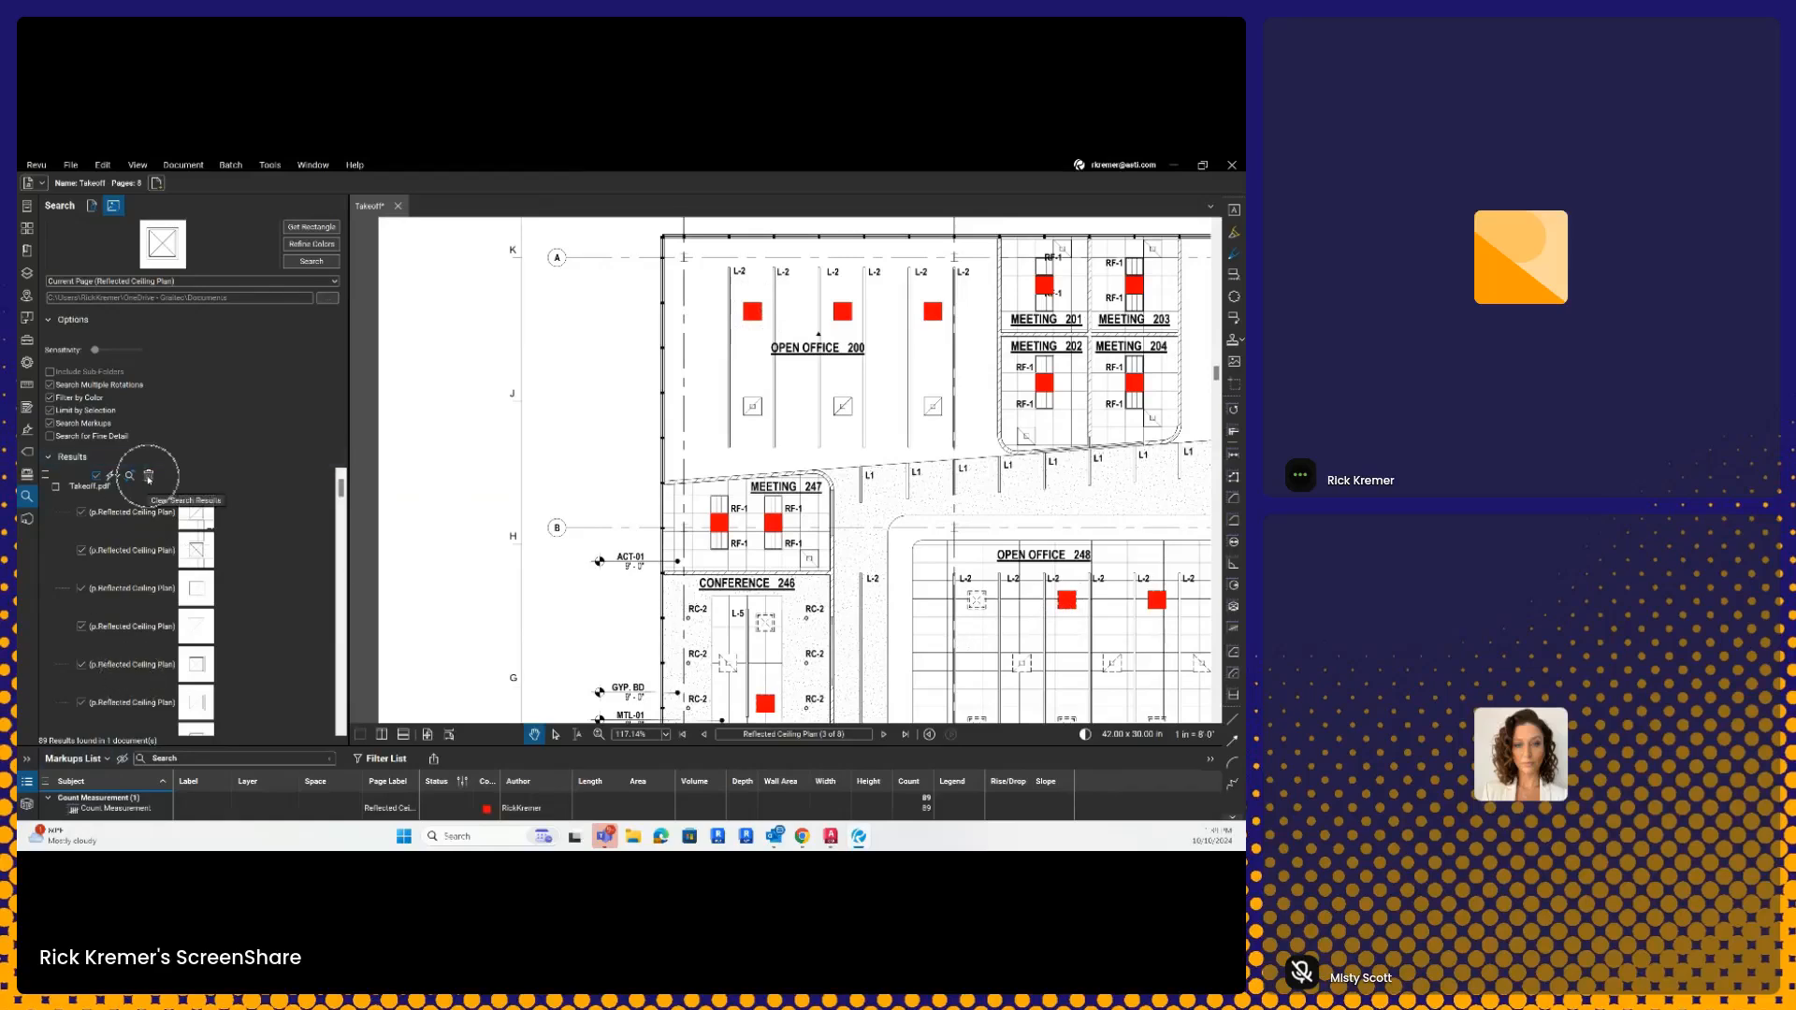
- Clear the search results, then rename the 89-mark count markup's subject to 'Supply Vents'
click(149, 477)
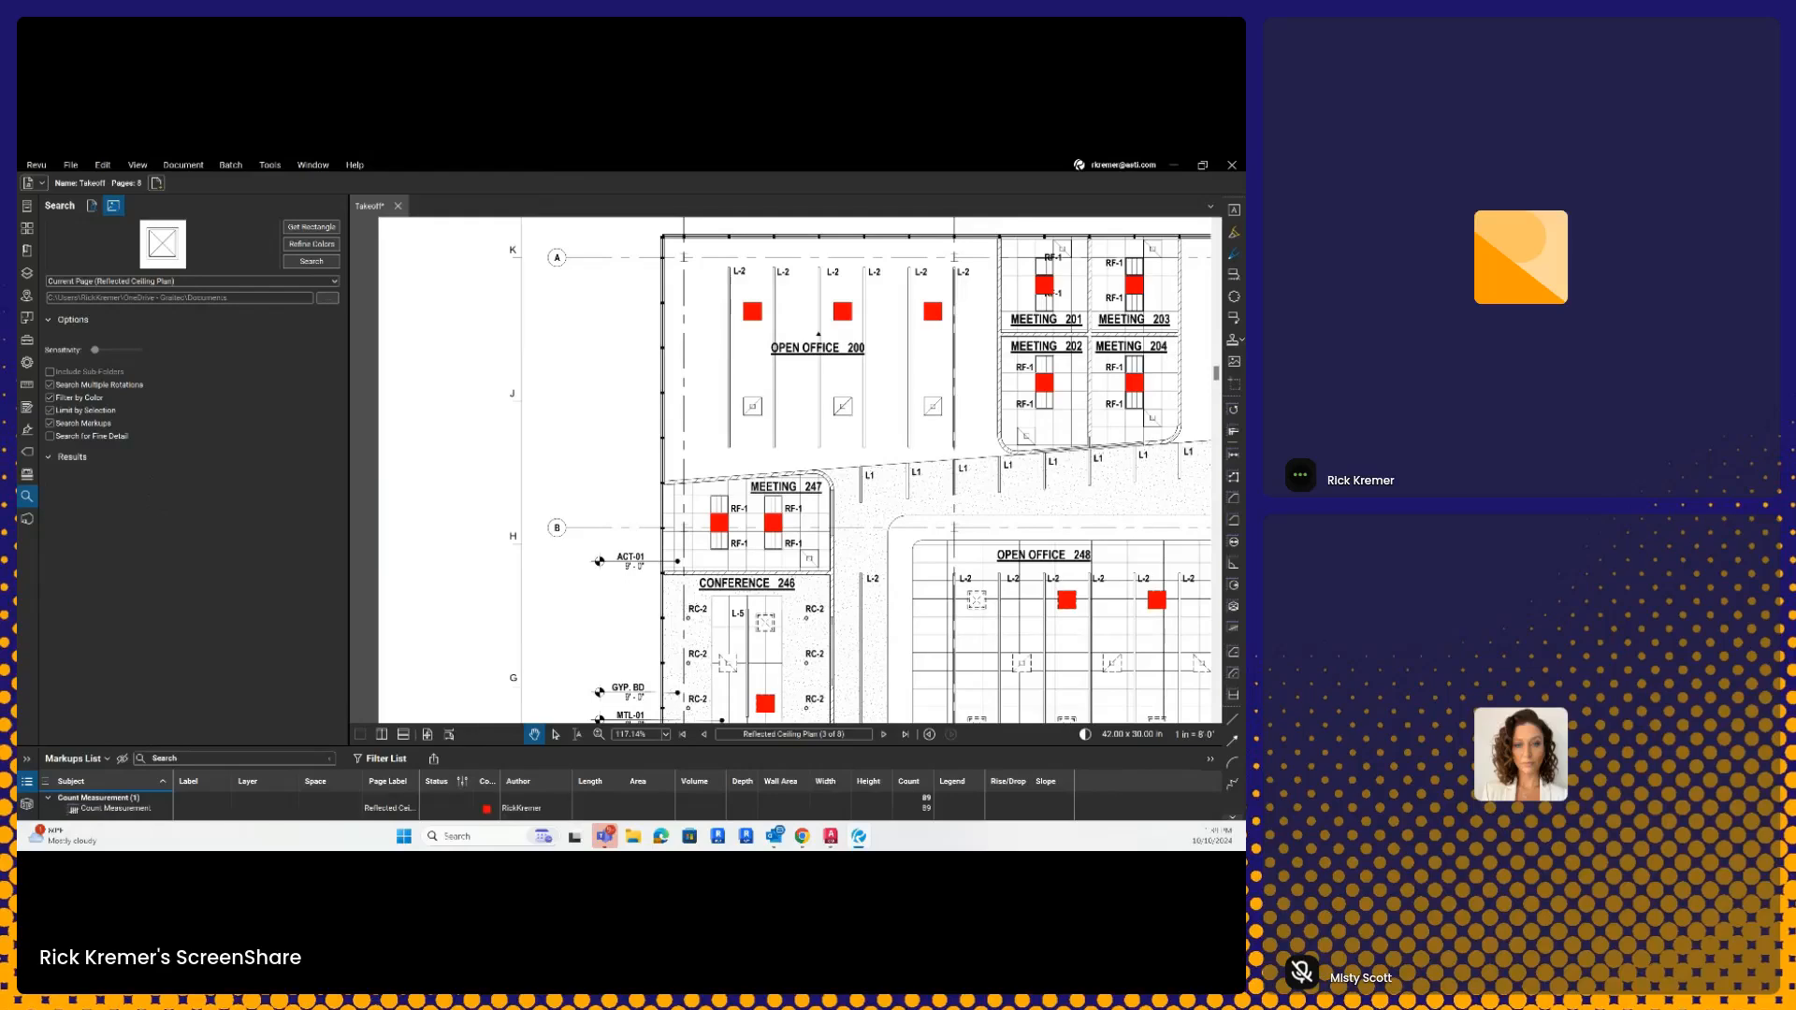
click(759, 316)
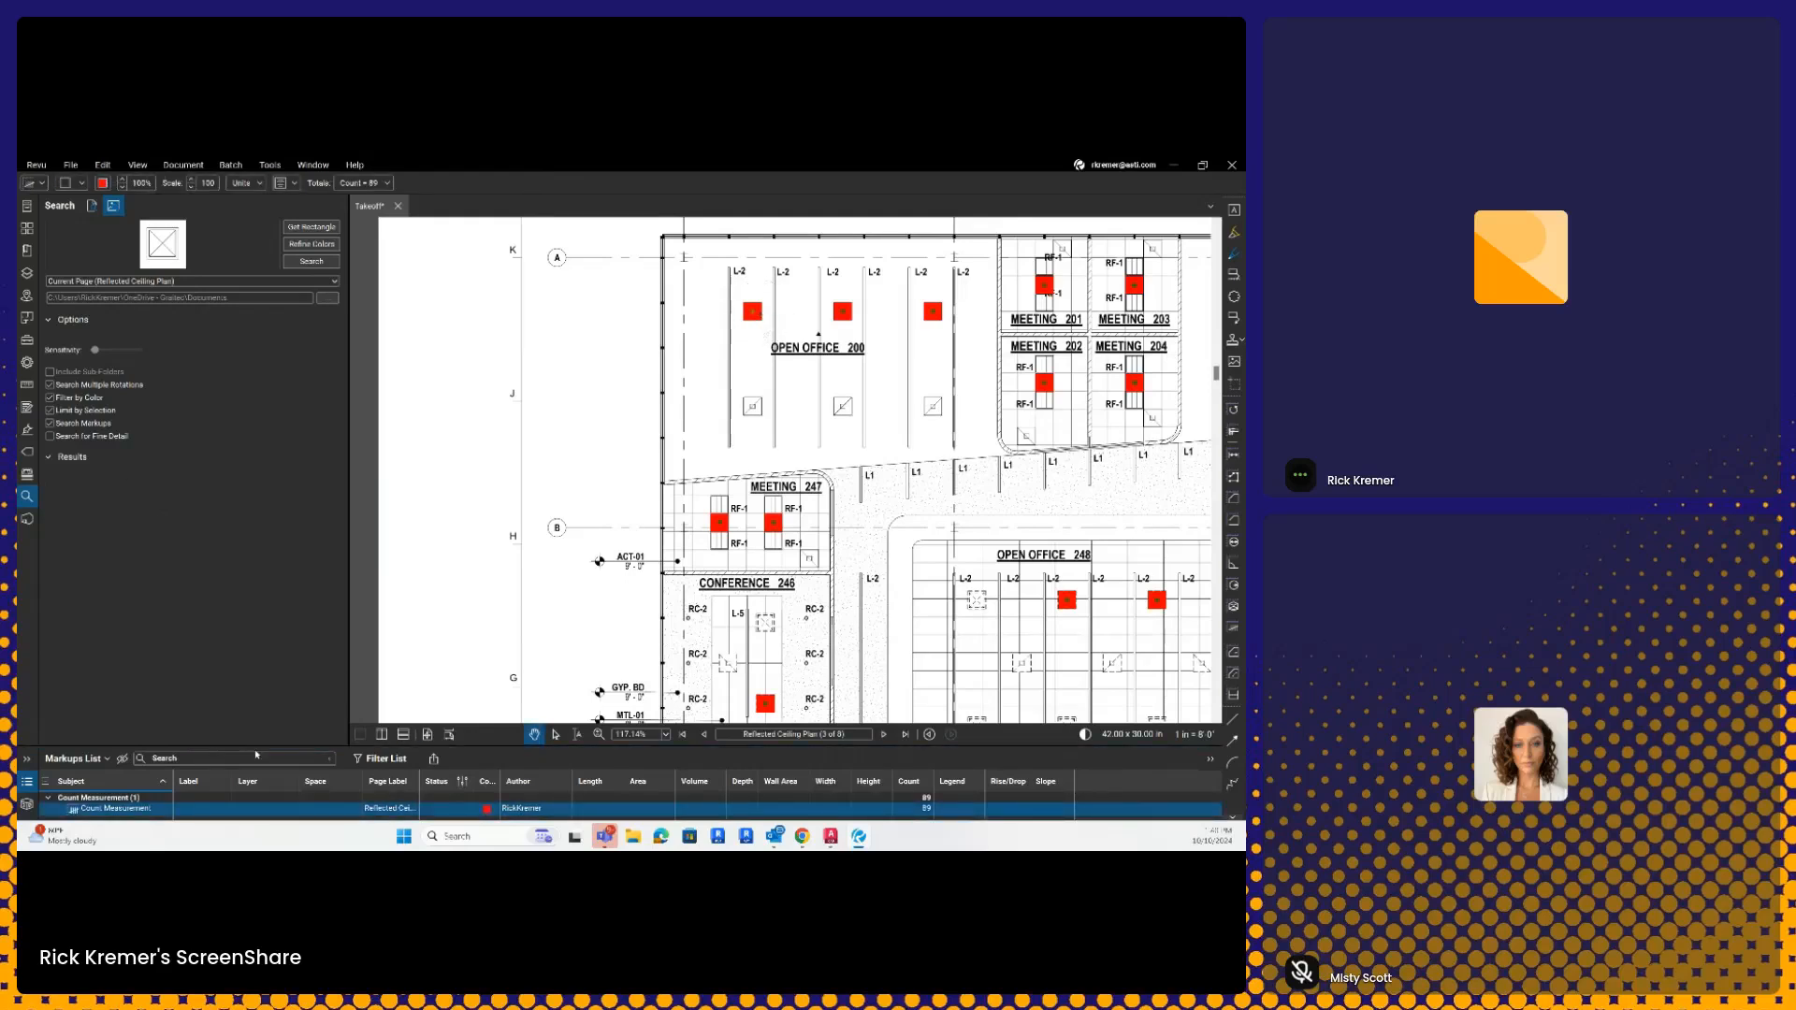
drag(255, 747, 255, 640)
click(115, 704)
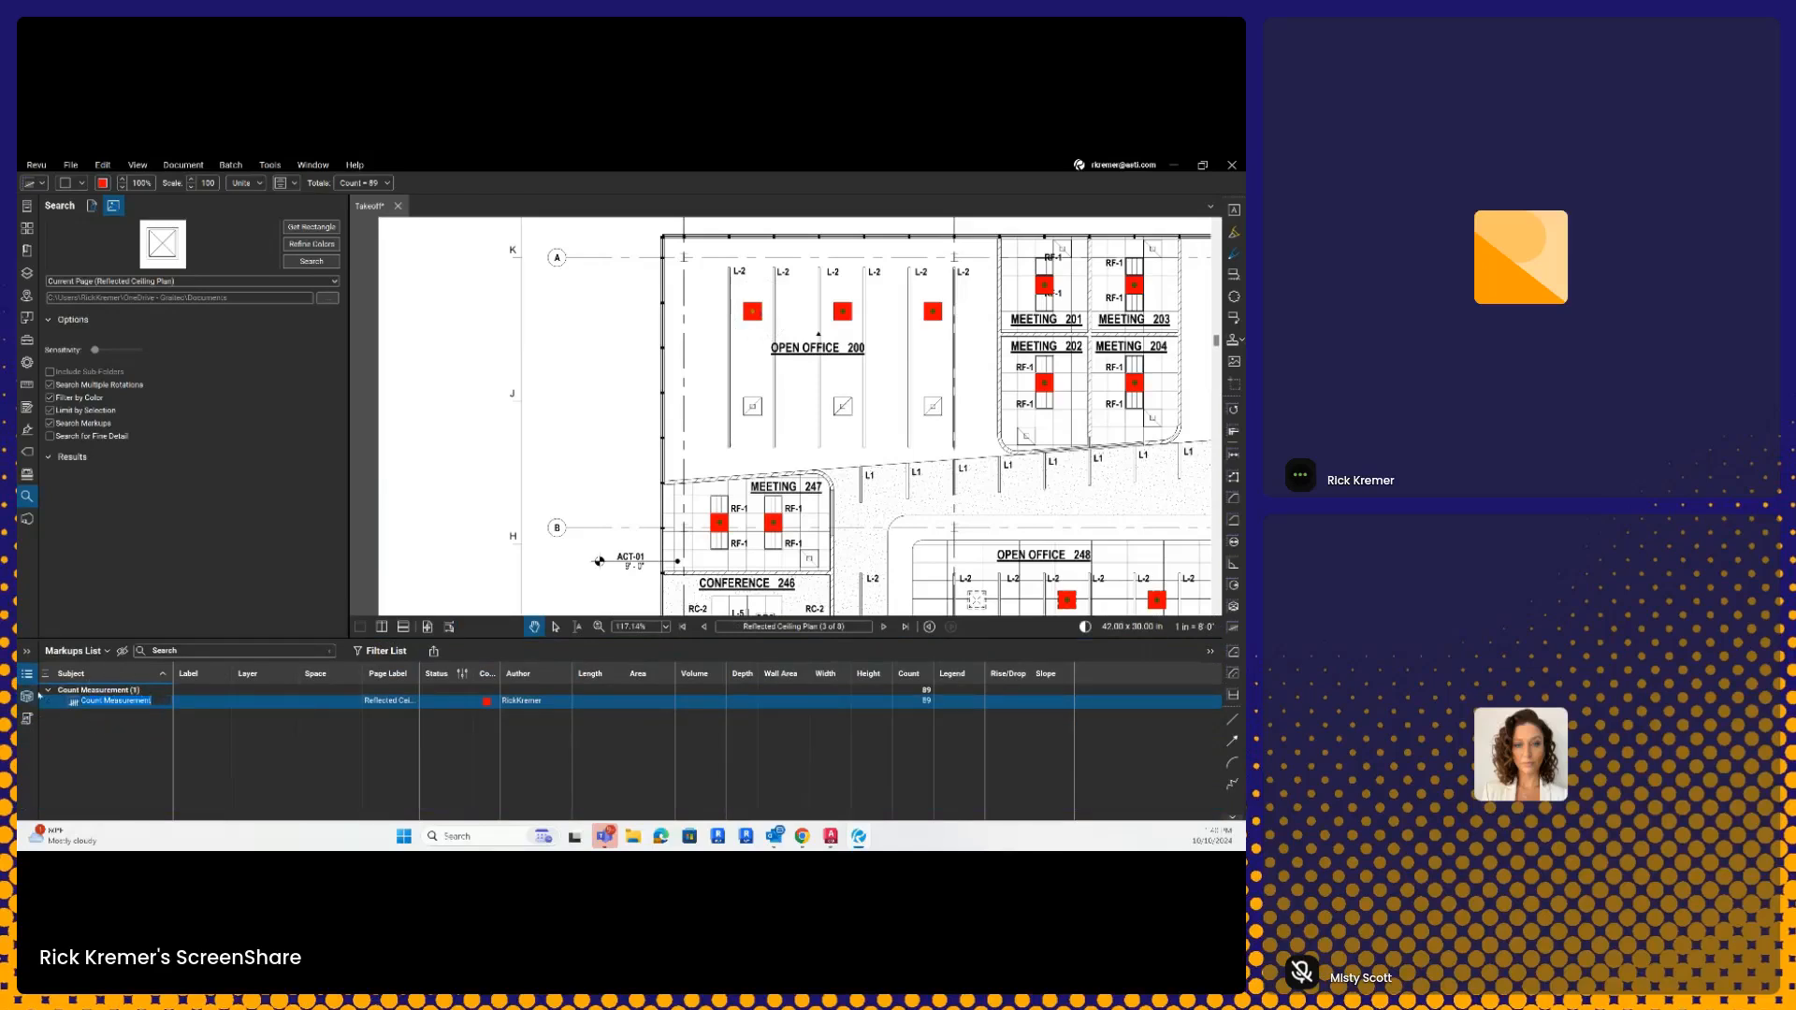
text(Supply Vents)
key(Return)
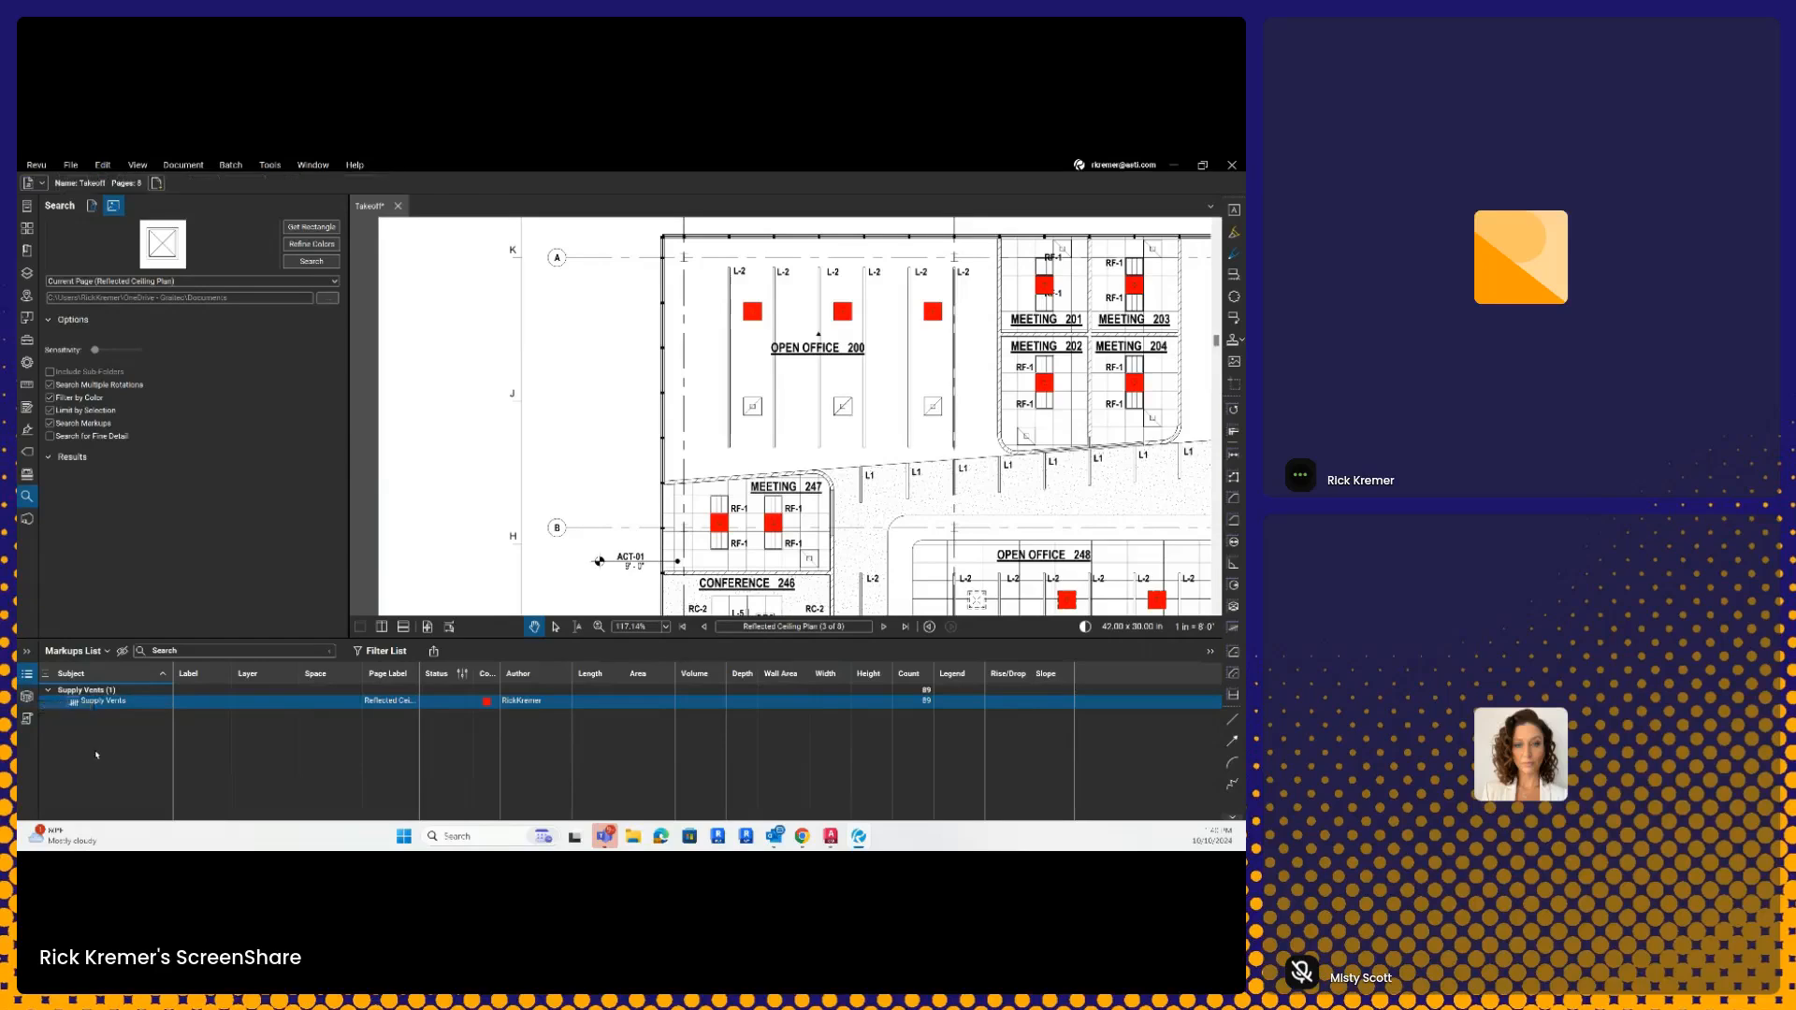
click(758, 313)
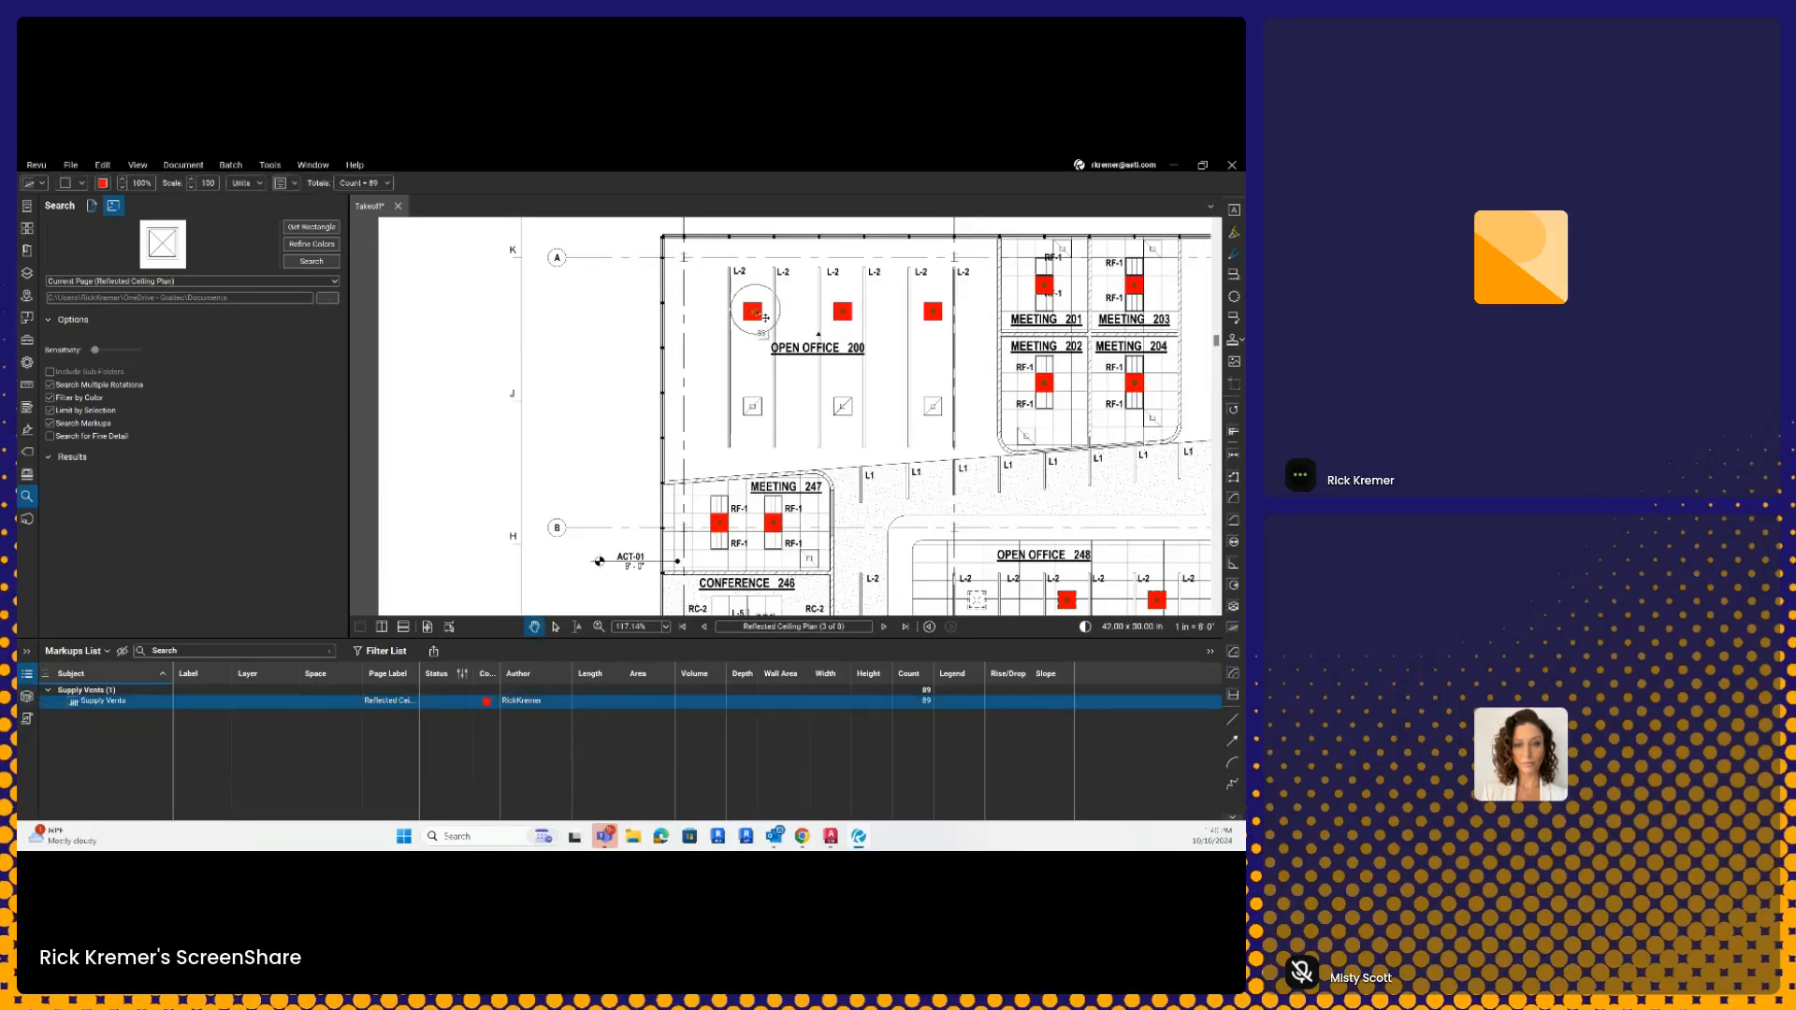
- Set the Supply Vents count markers to cyan, scale 150, and opacity 60 in Properties
right_click(755, 310)
click(793, 759)
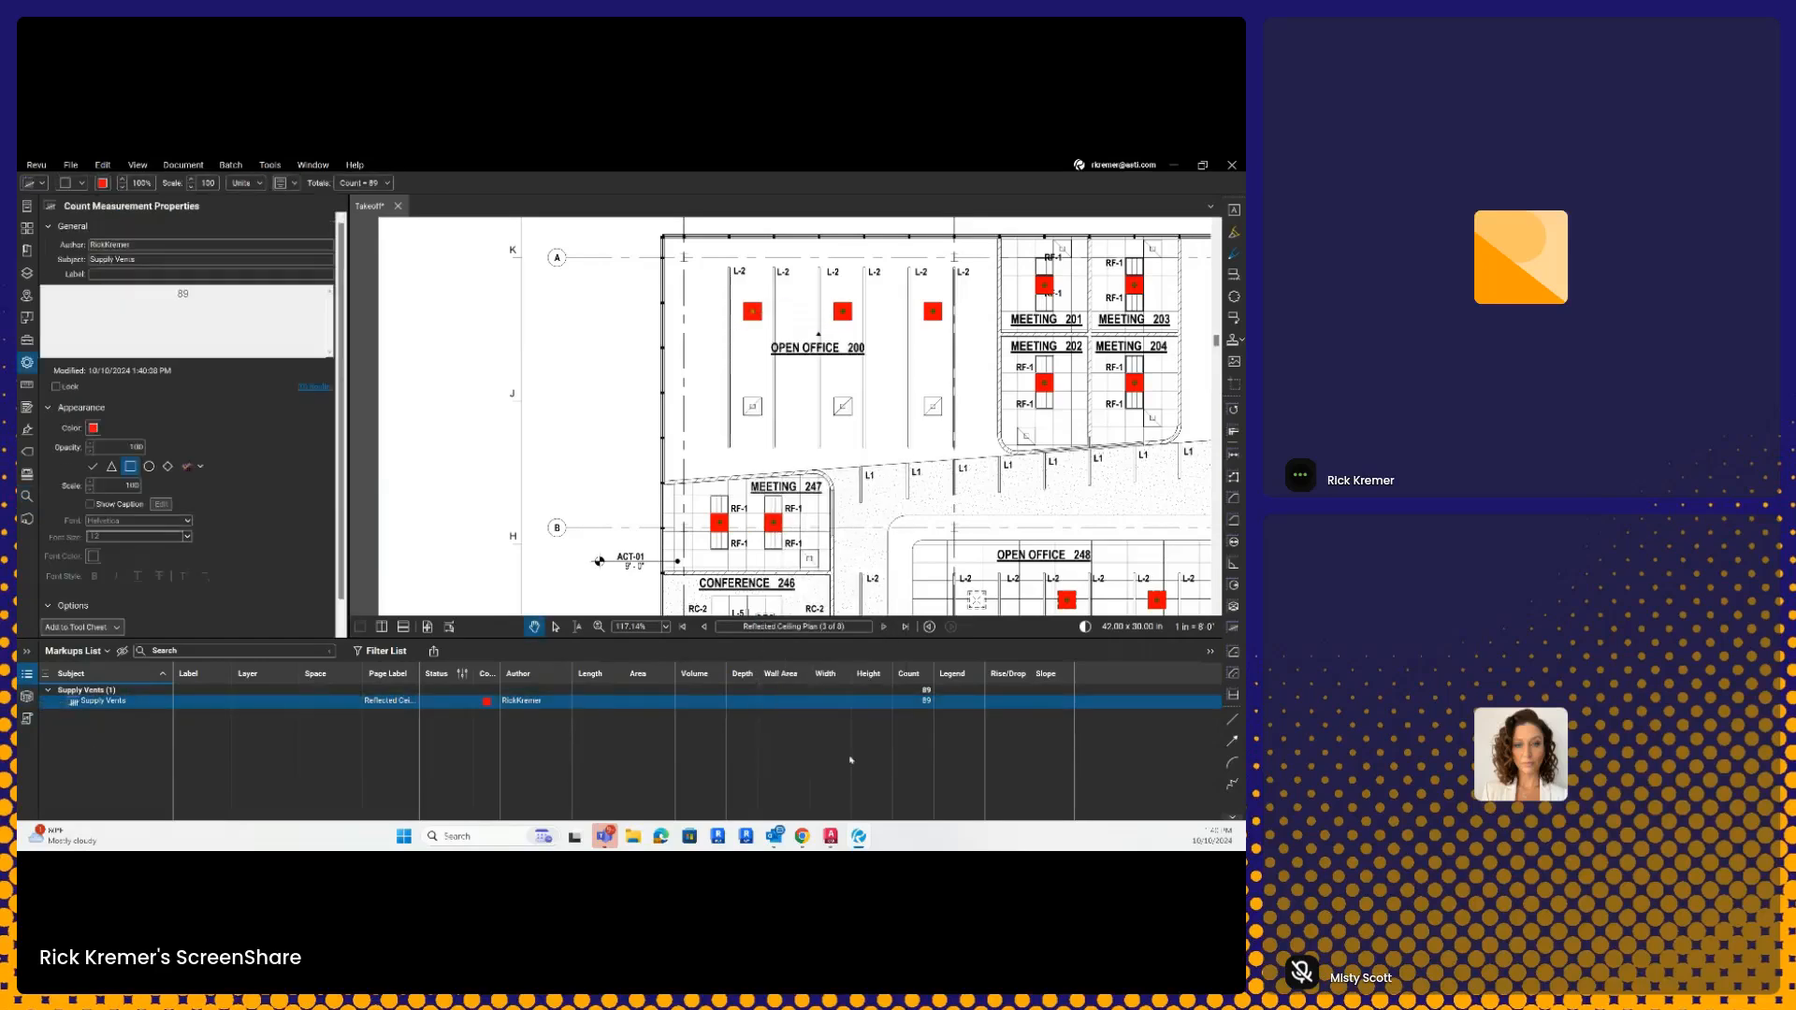
click(93, 428)
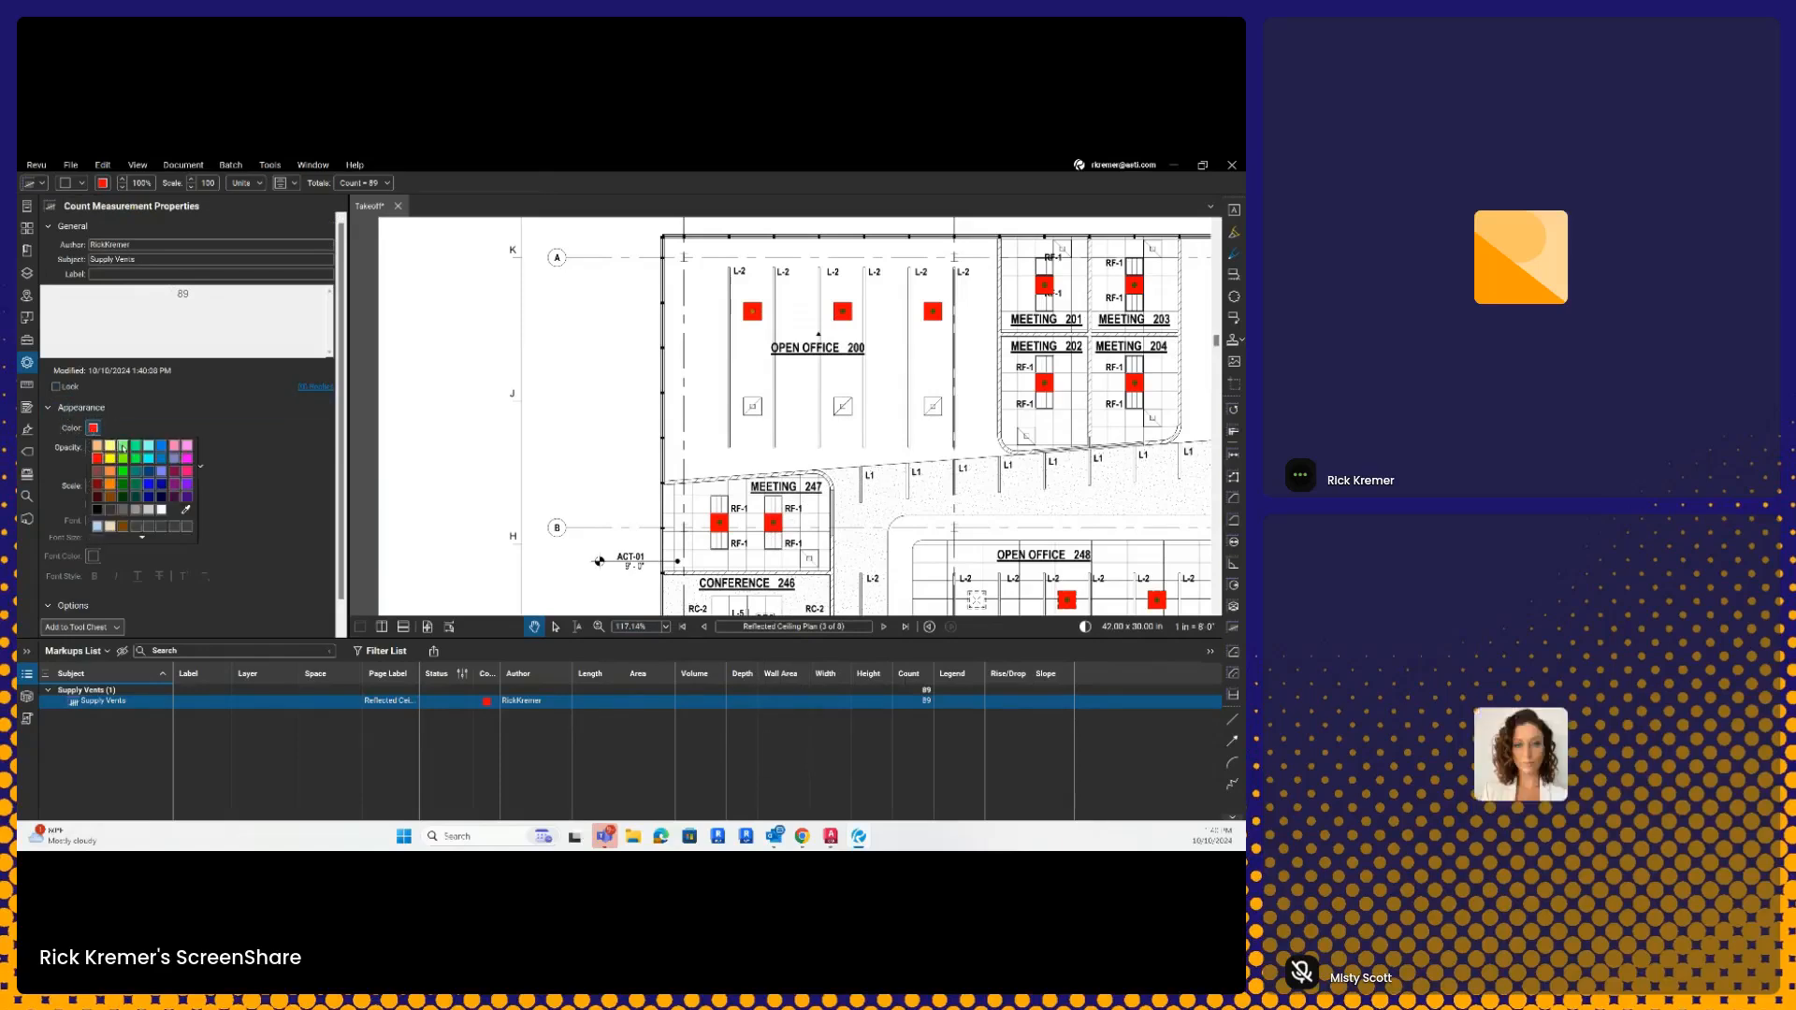
click(148, 446)
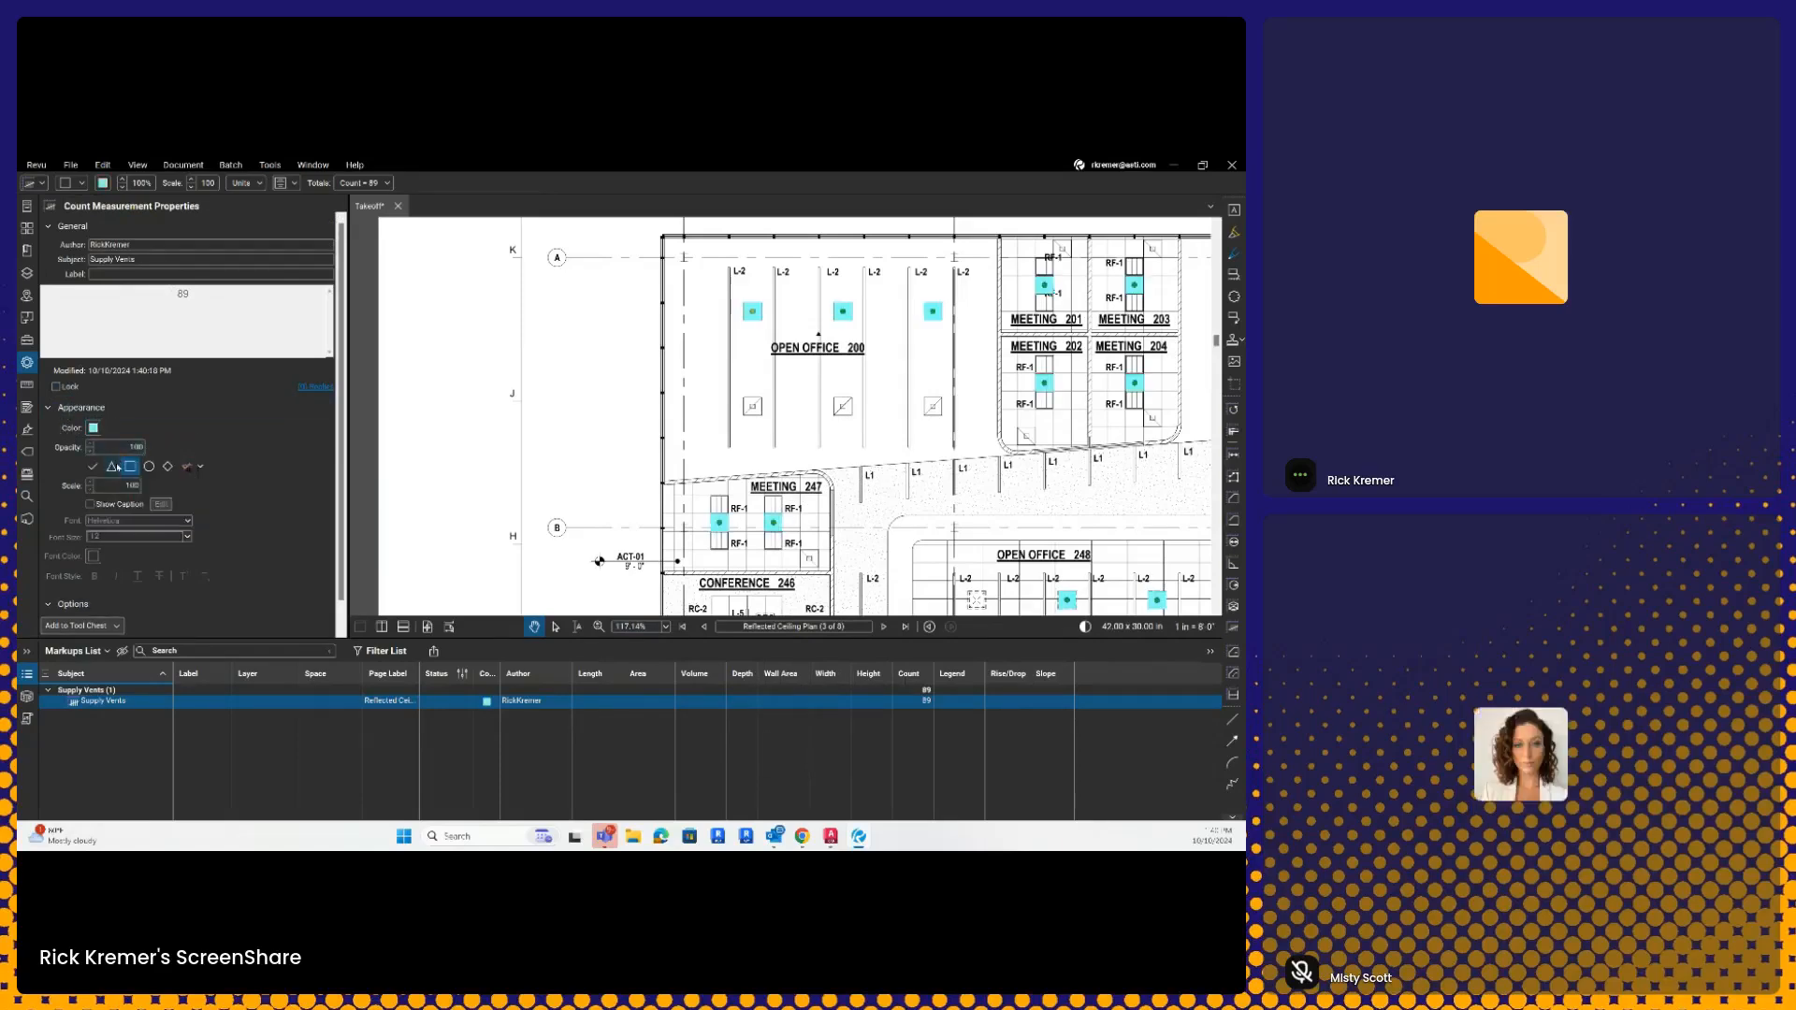
click(90, 484)
click(90, 485)
click(90, 484)
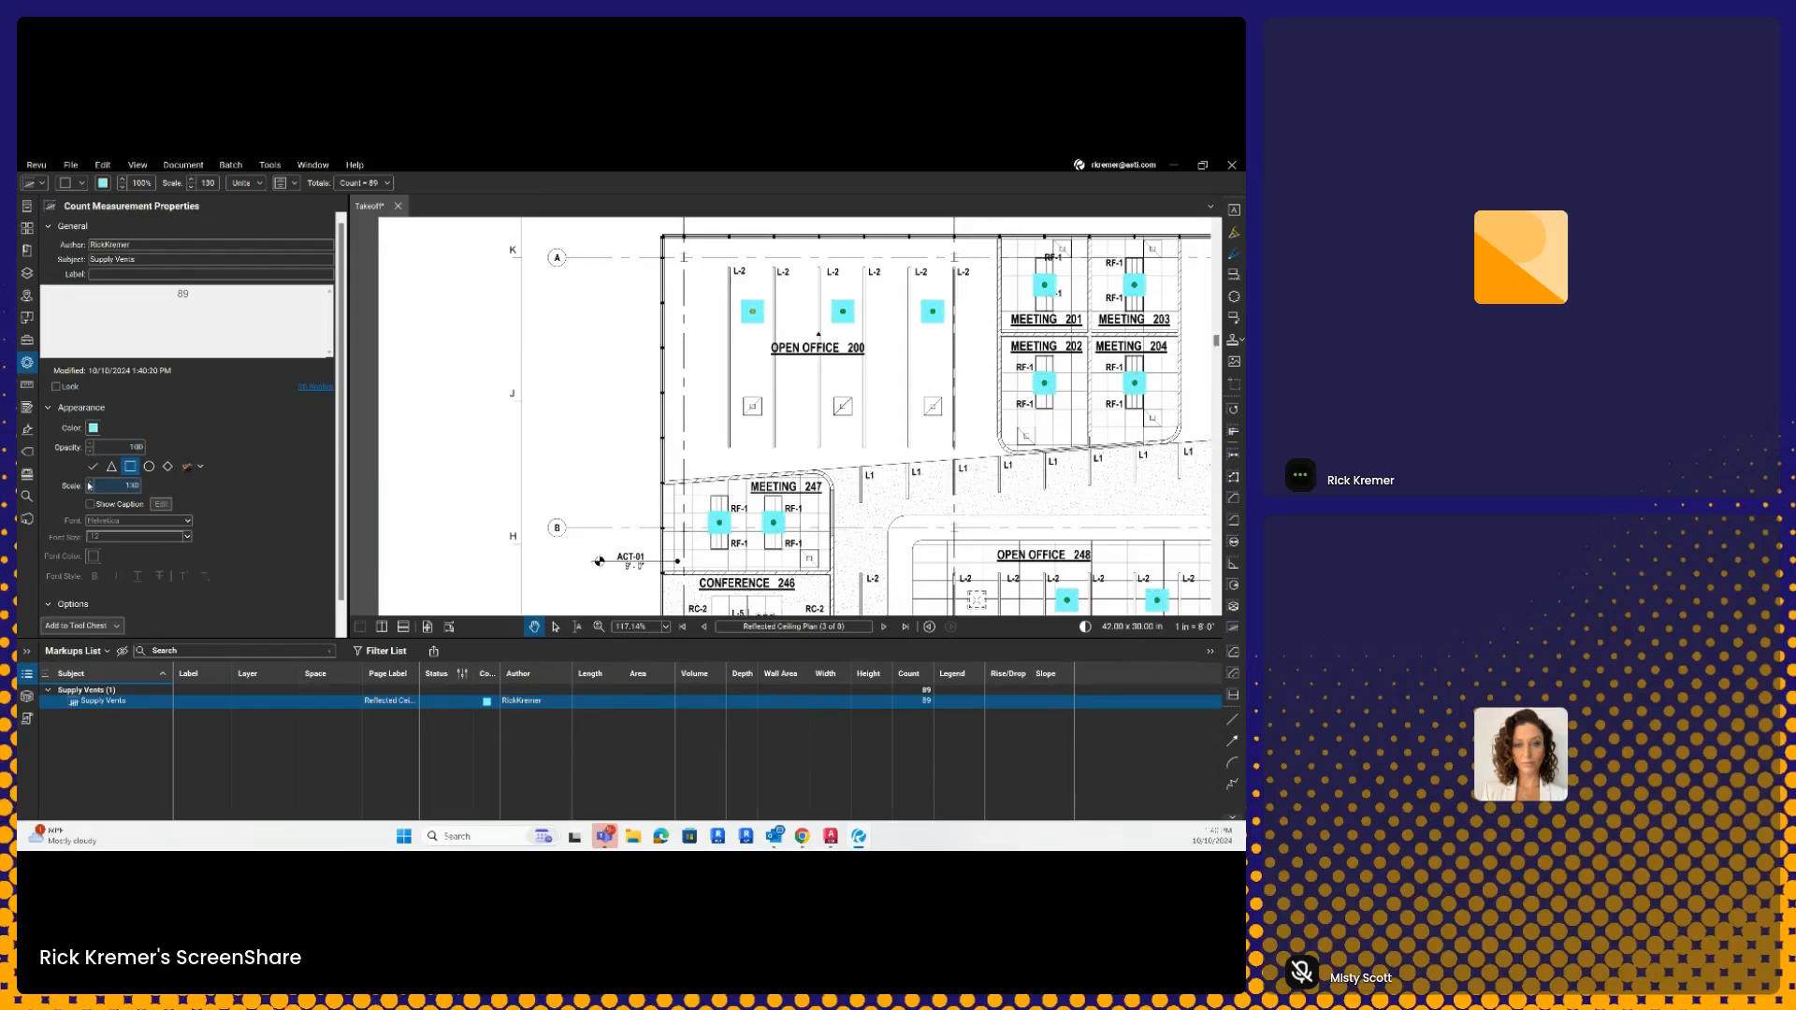
click(89, 485)
click(90, 484)
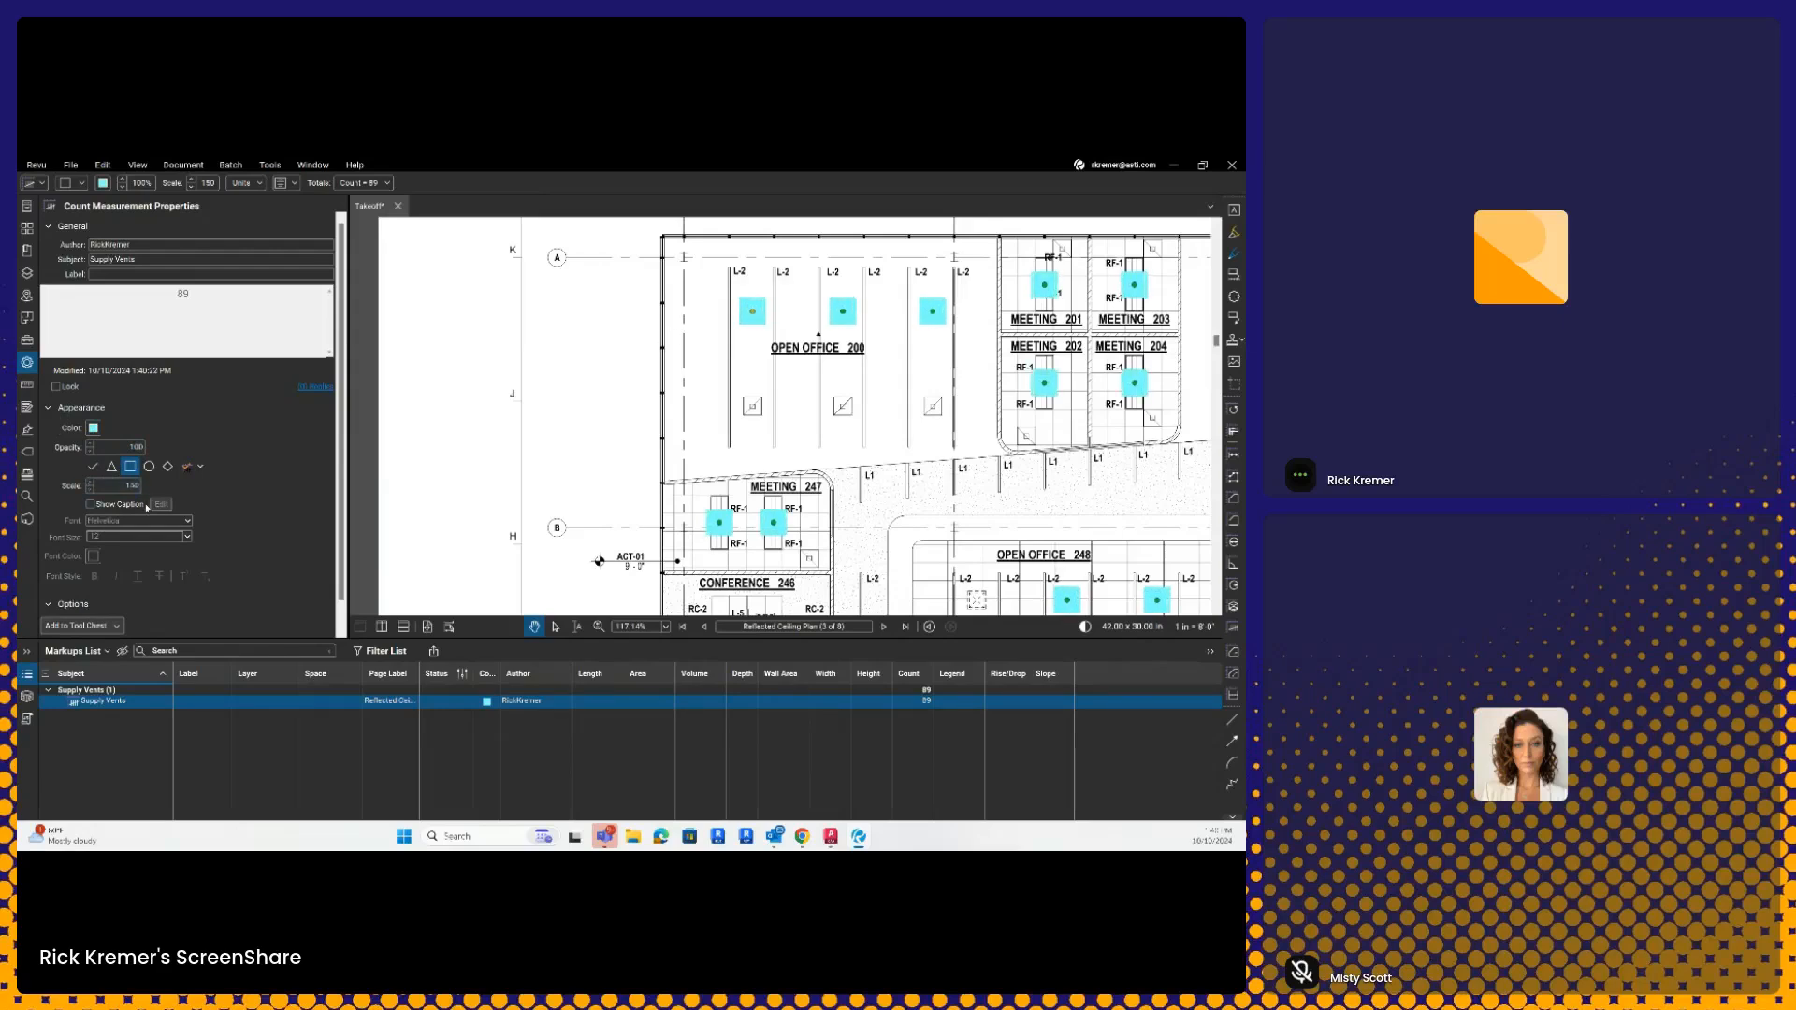
click(90, 452)
click(89, 451)
click(90, 452)
click(90, 452)
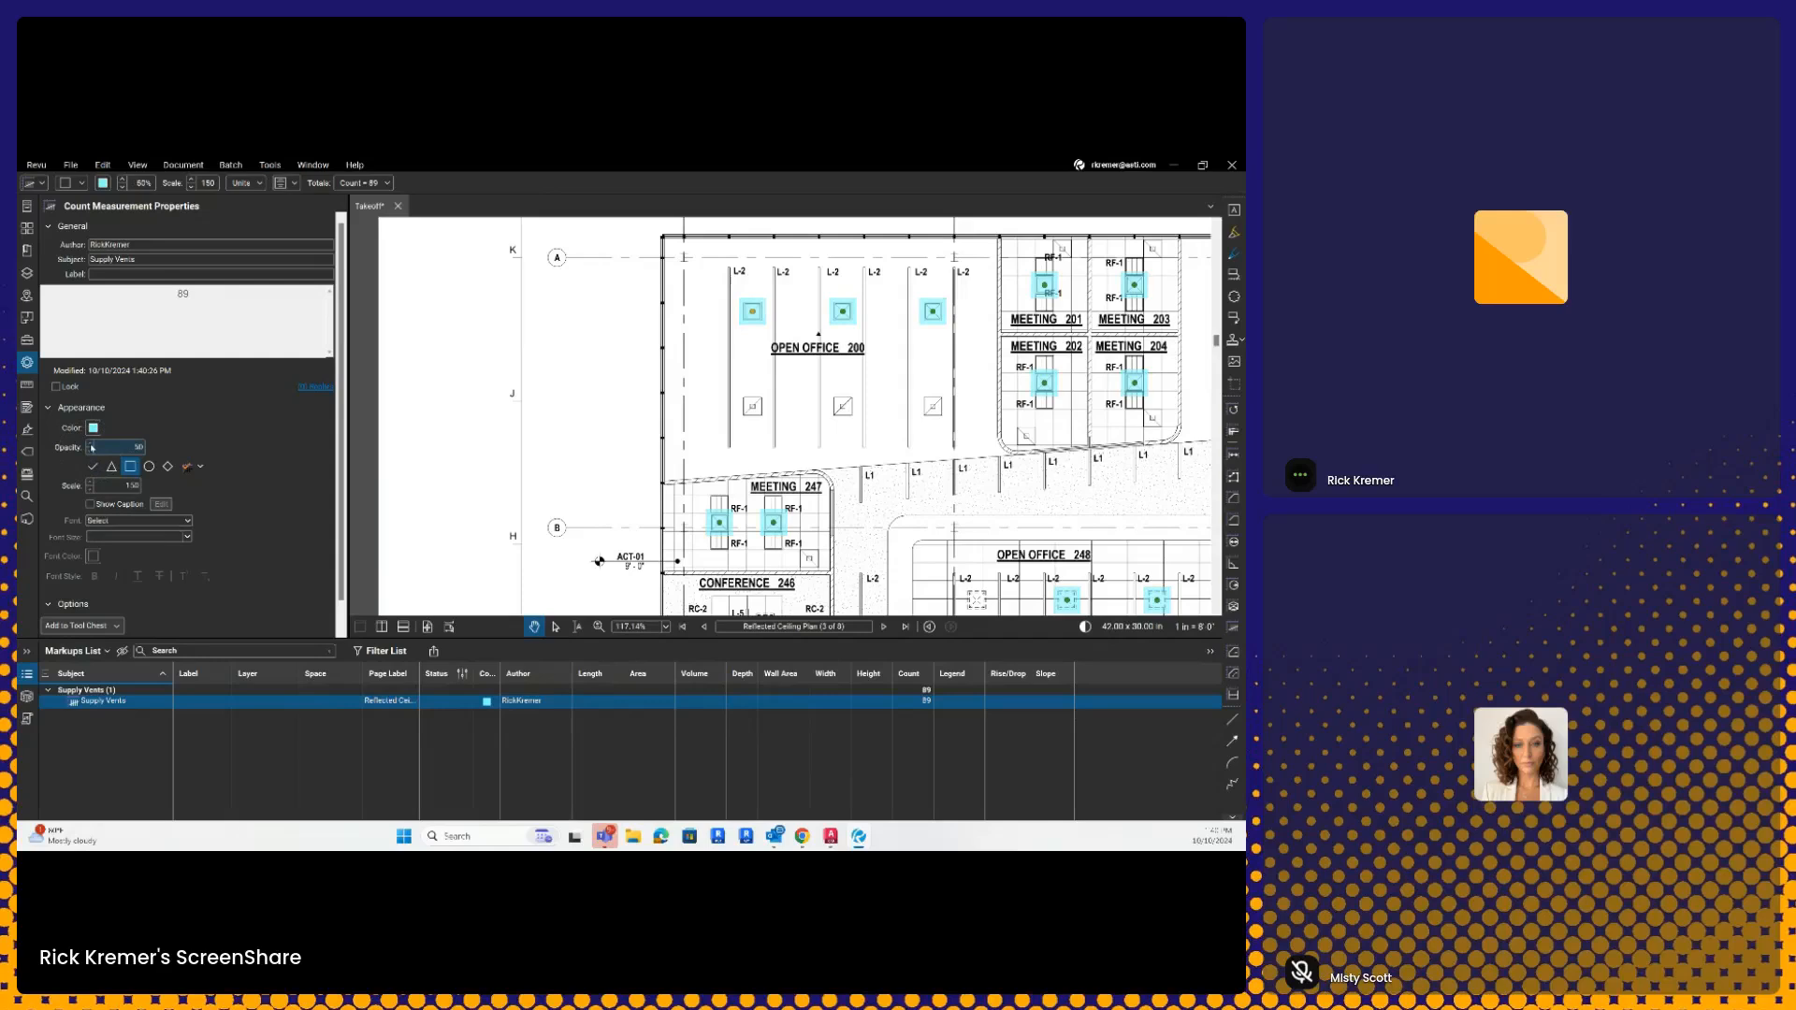
- Deselect the count markup and review the cyan markers across the plan
click(754, 321)
click(754, 321)
scroll(753, 321, down, 3)
scroll(498, 353, down, 1)
key(Escape)
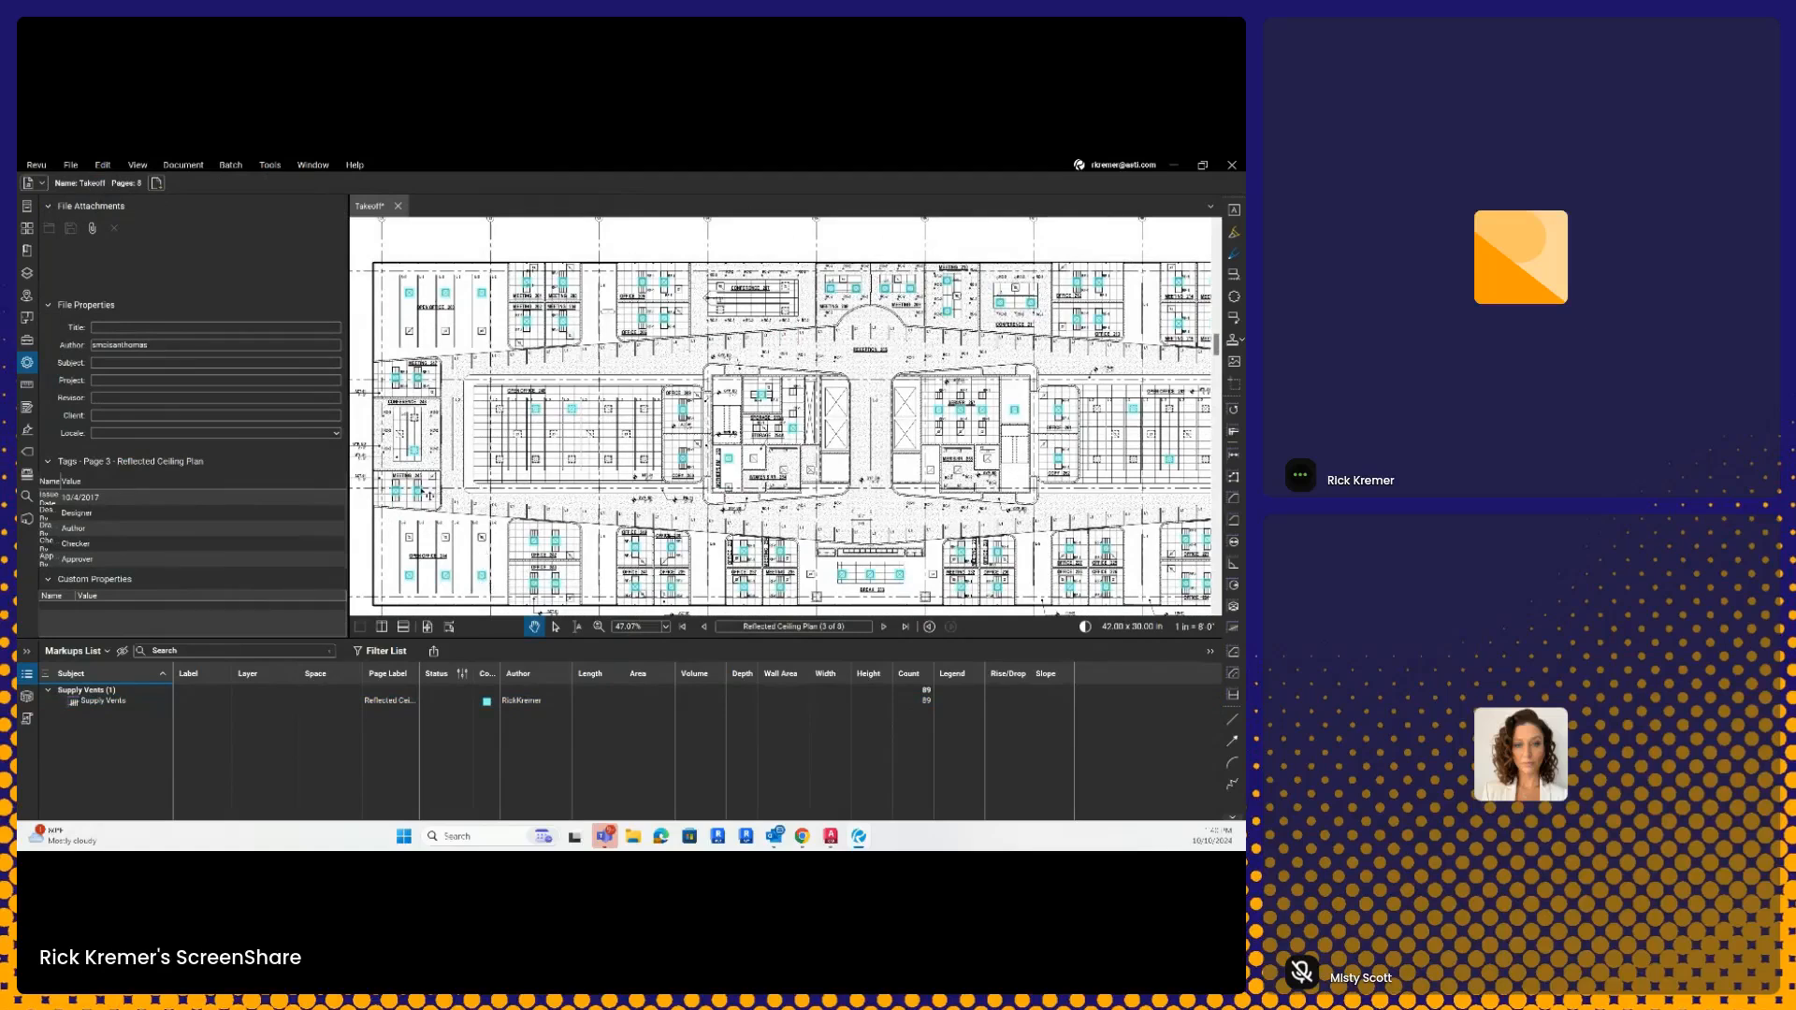
- Resume the Supply Vents count and mark missed fixtures, including two in Open Office 248
scroll(422, 514, up, 7)
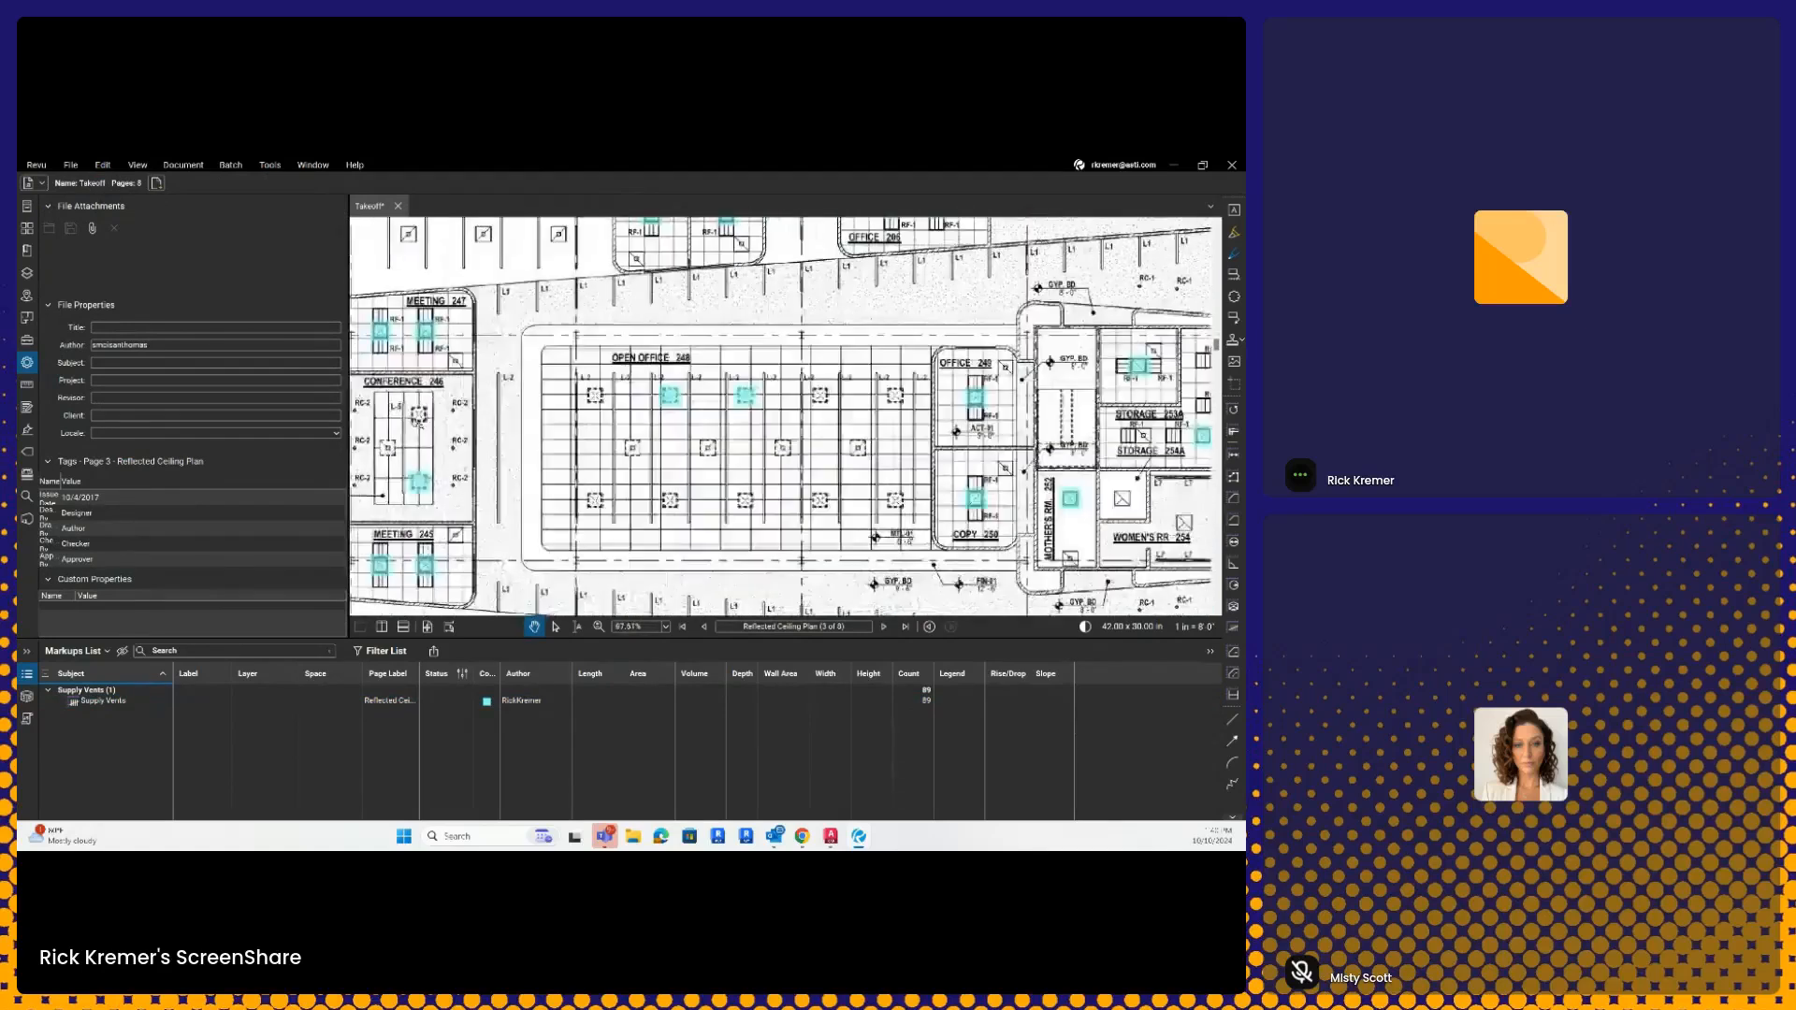
click(425, 538)
right_click(425, 536)
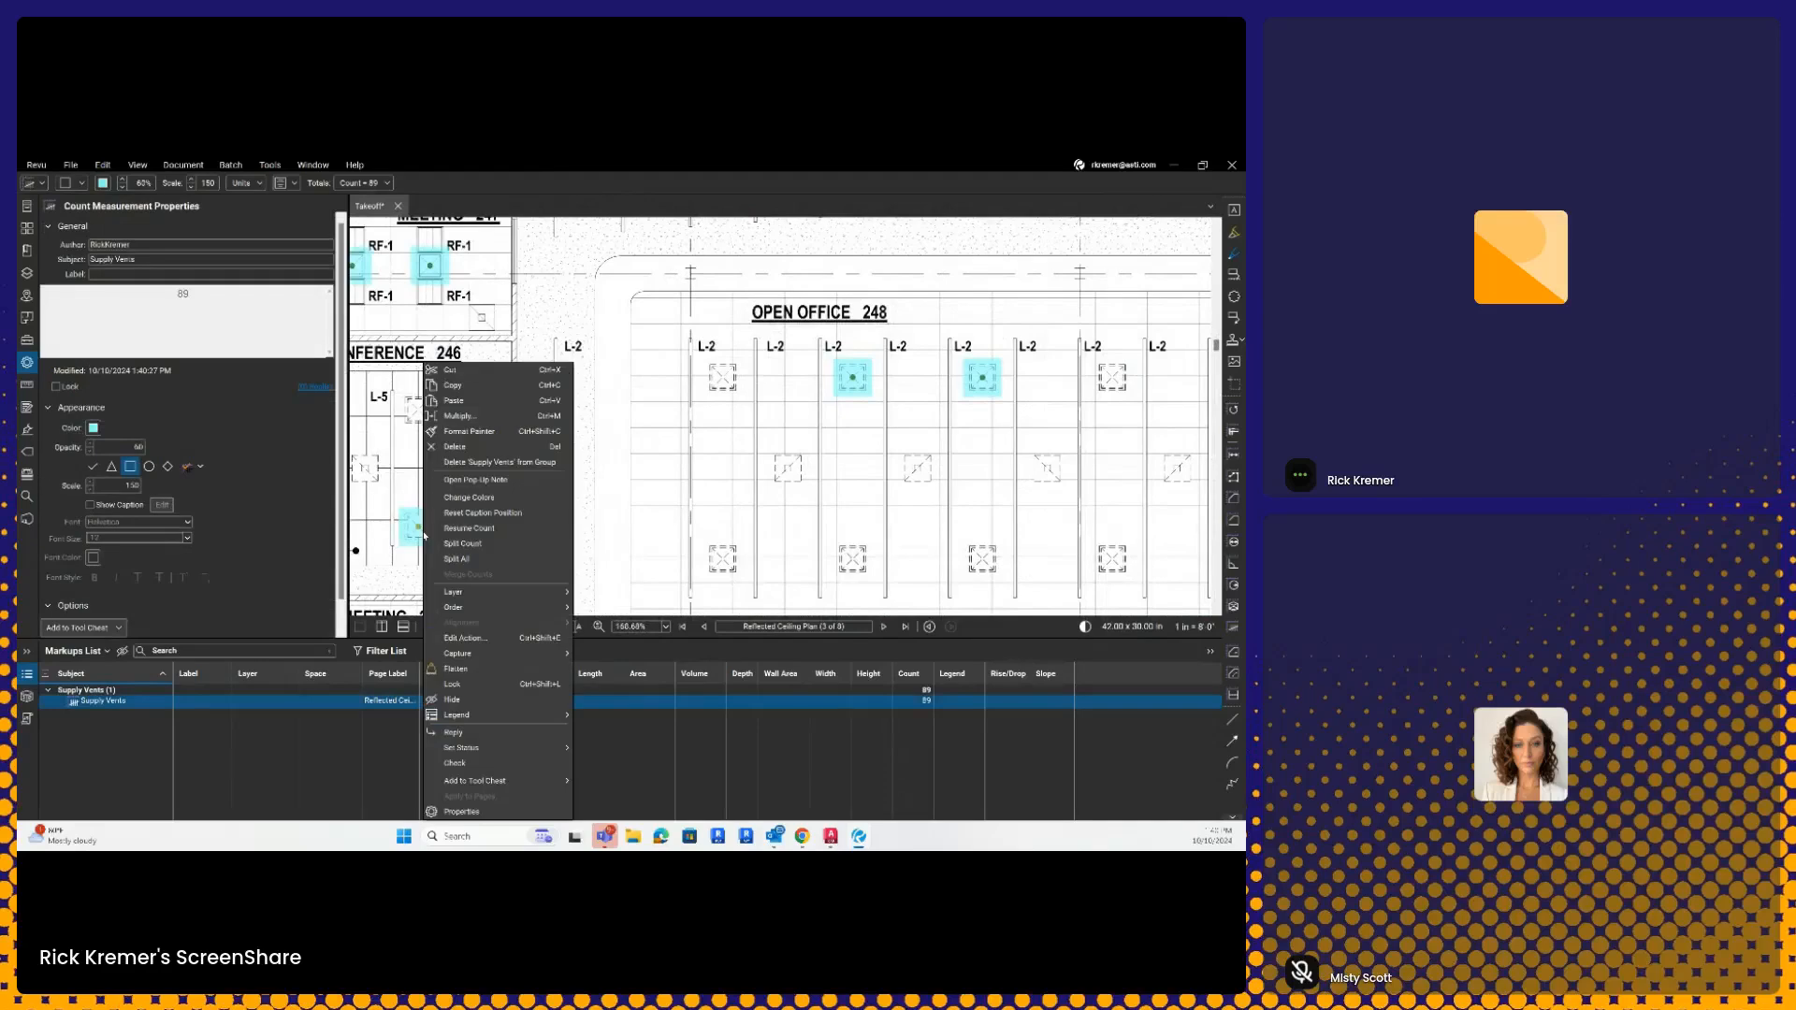
click(468, 527)
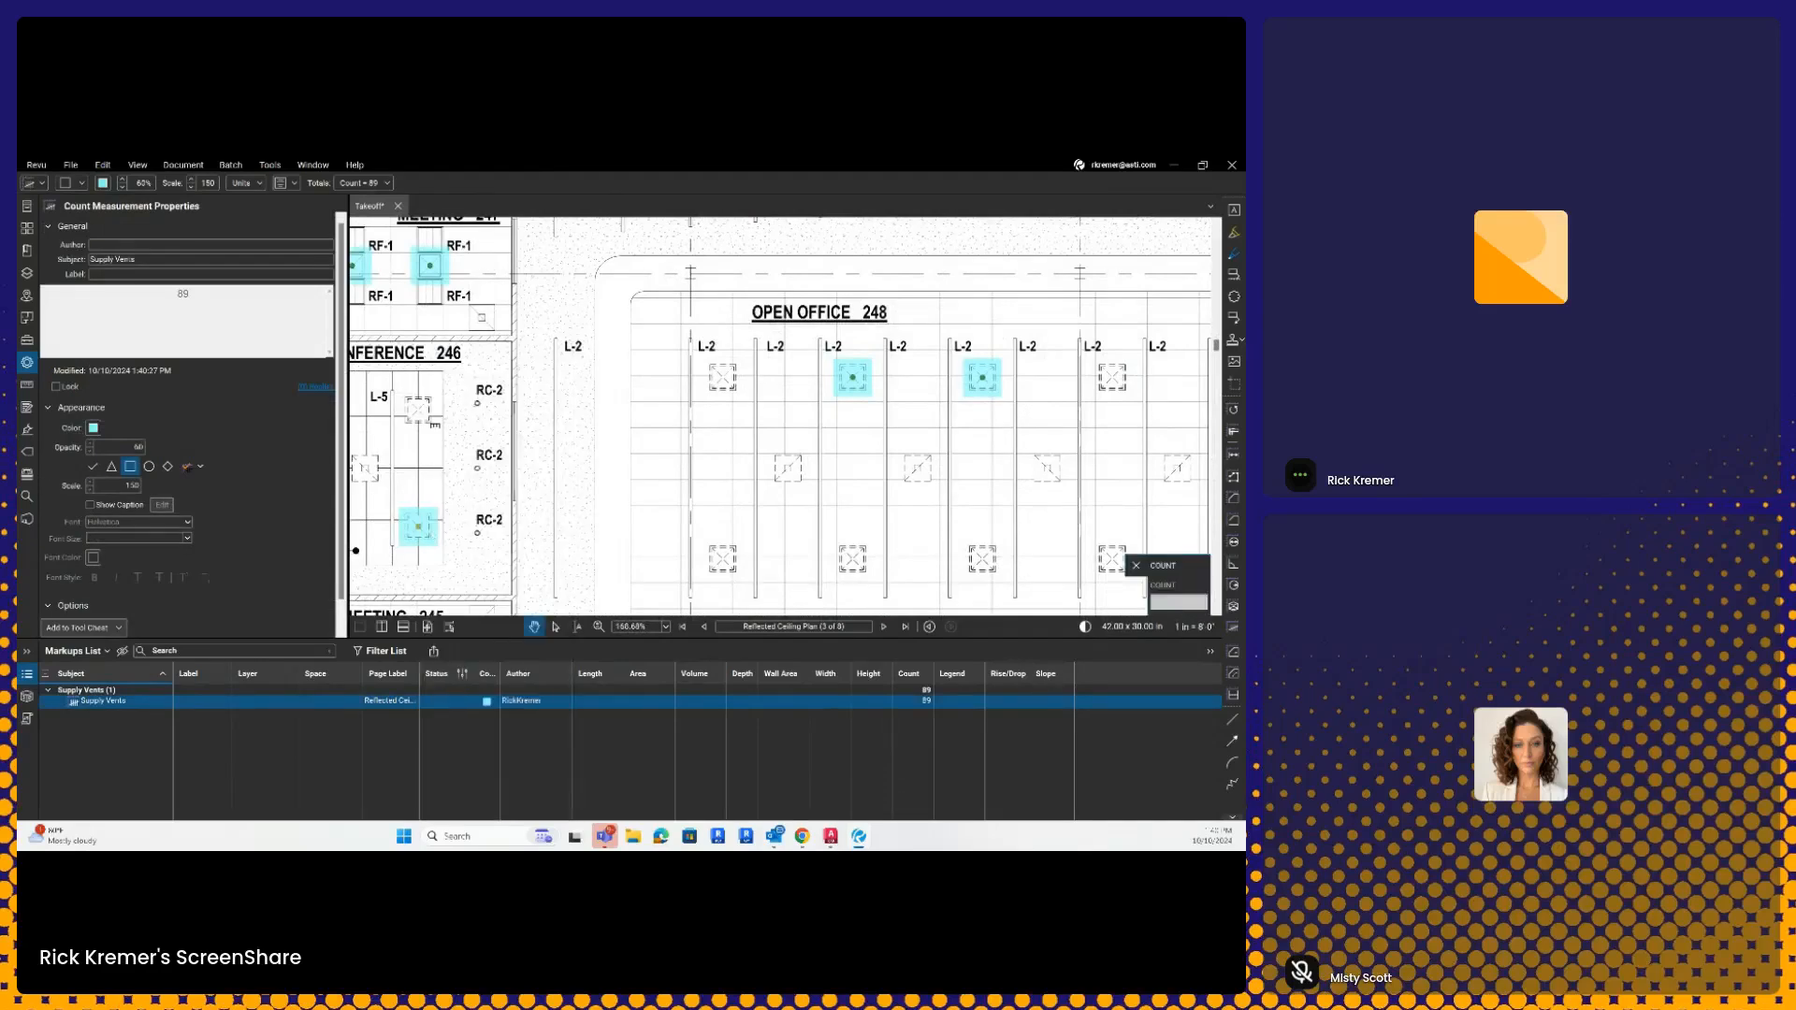
click(723, 378)
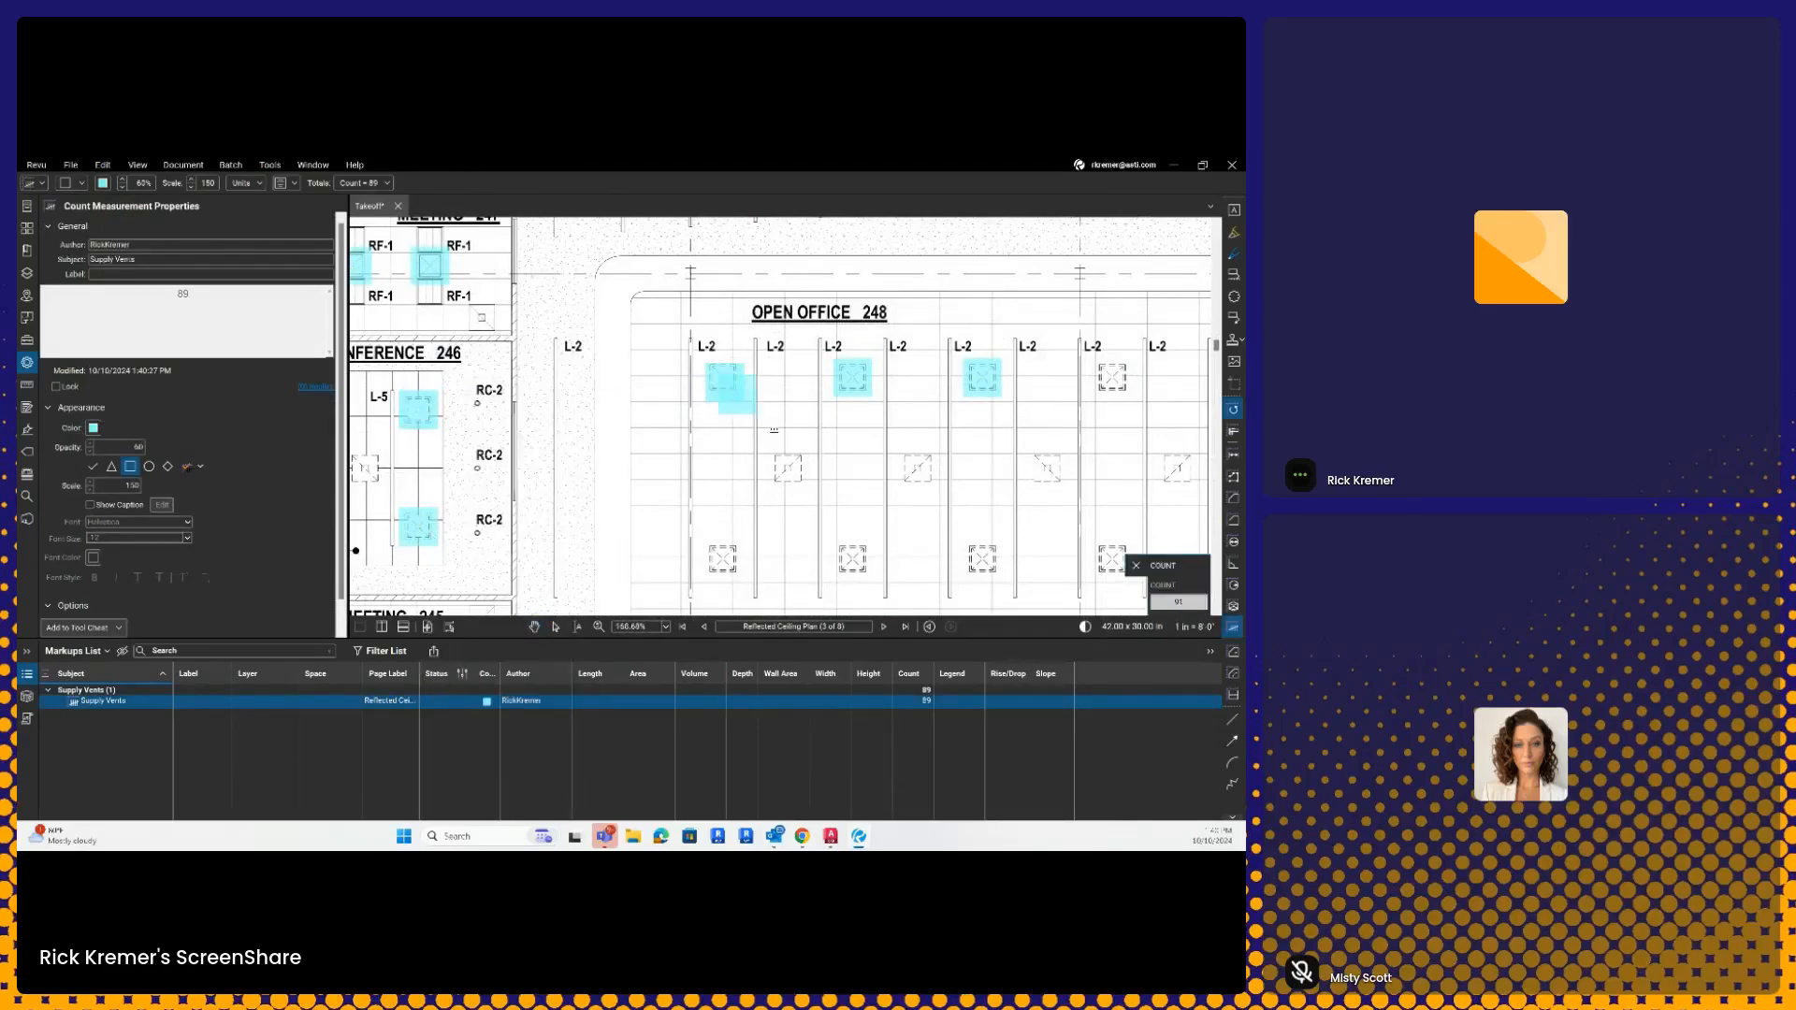
click(723, 559)
click(854, 561)
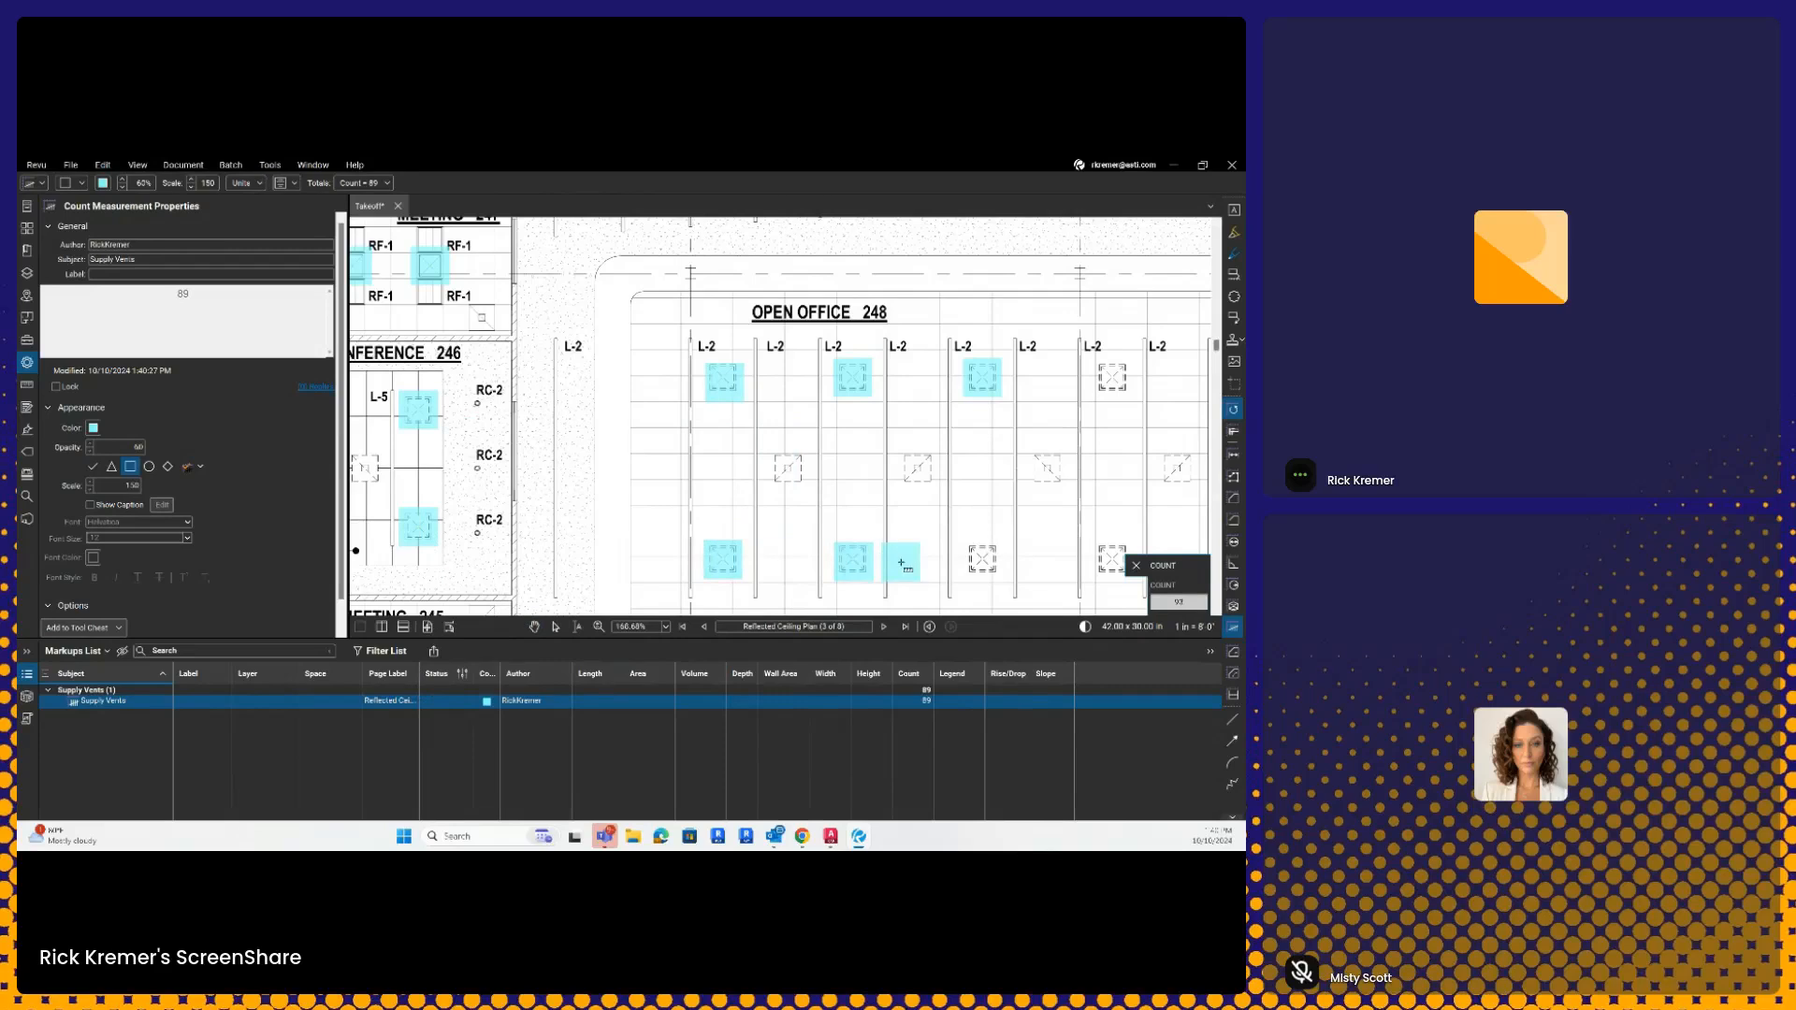
click(983, 561)
- Mark the last missed fixtures to reach 96, then shrink the Markups List
scroll(986, 565, down, 2)
click(822, 497)
click(822, 372)
key(Escape)
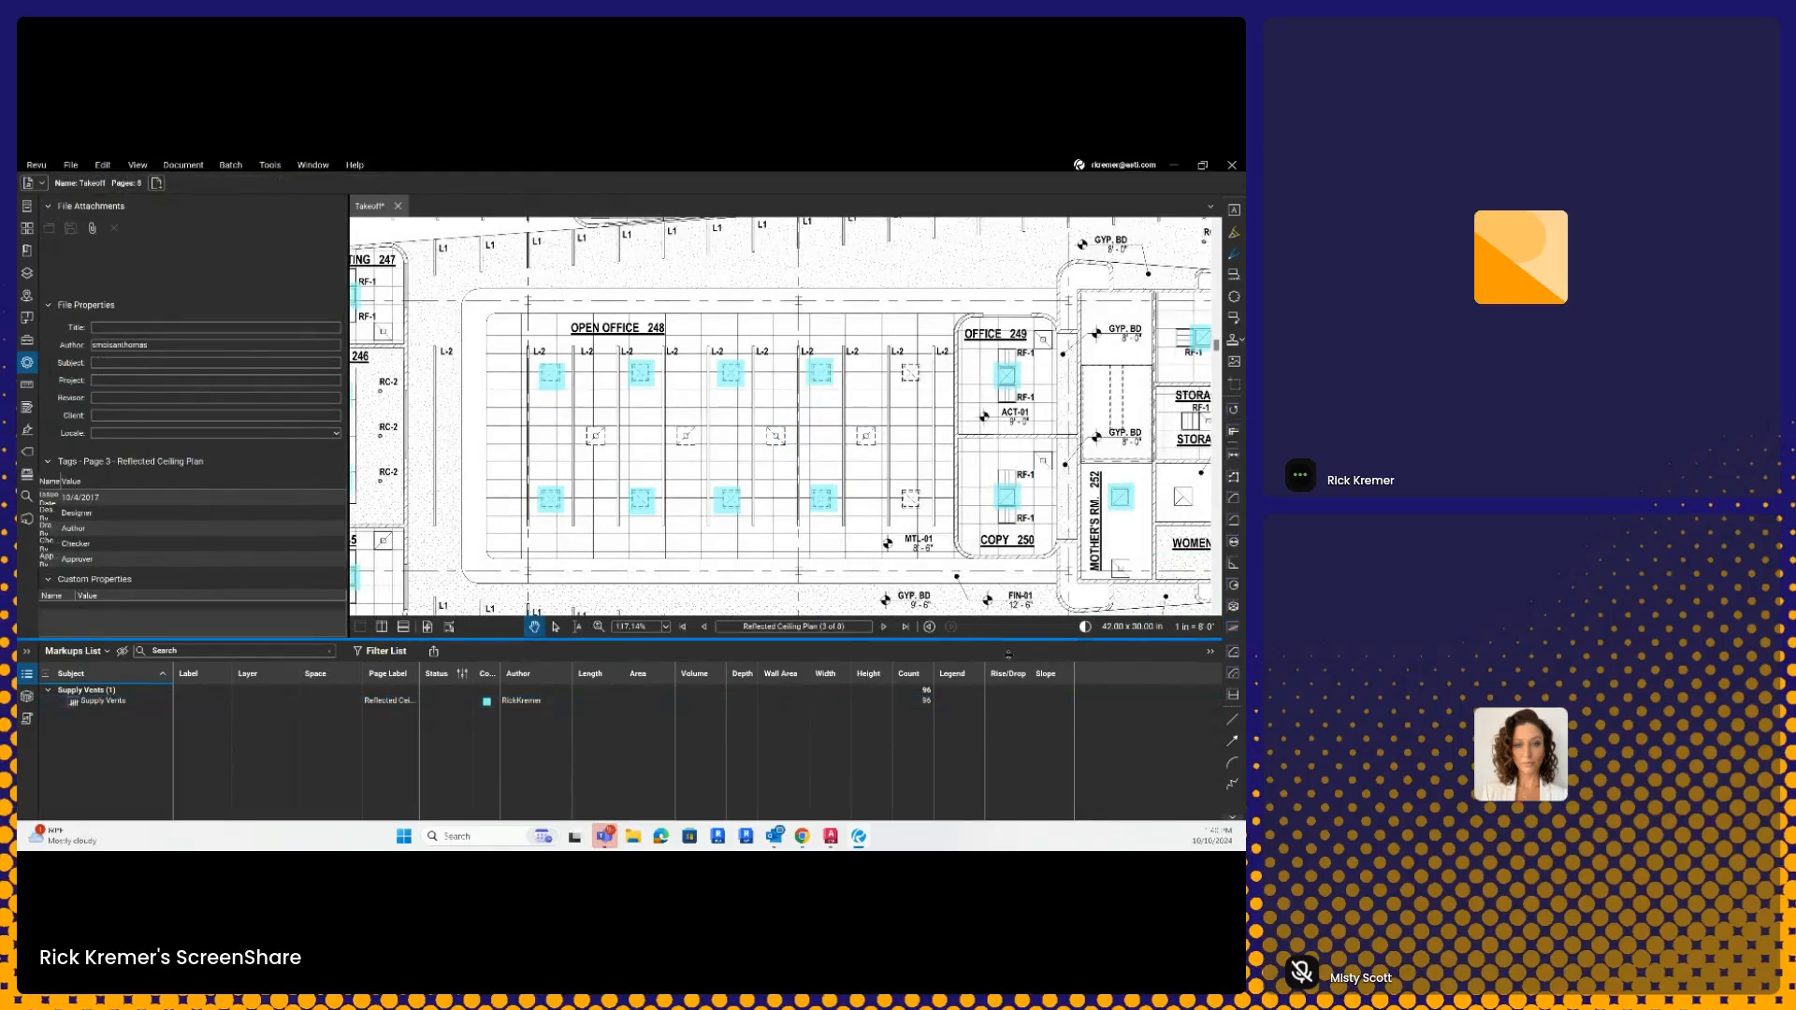
drag(1008, 654, 1008, 718)
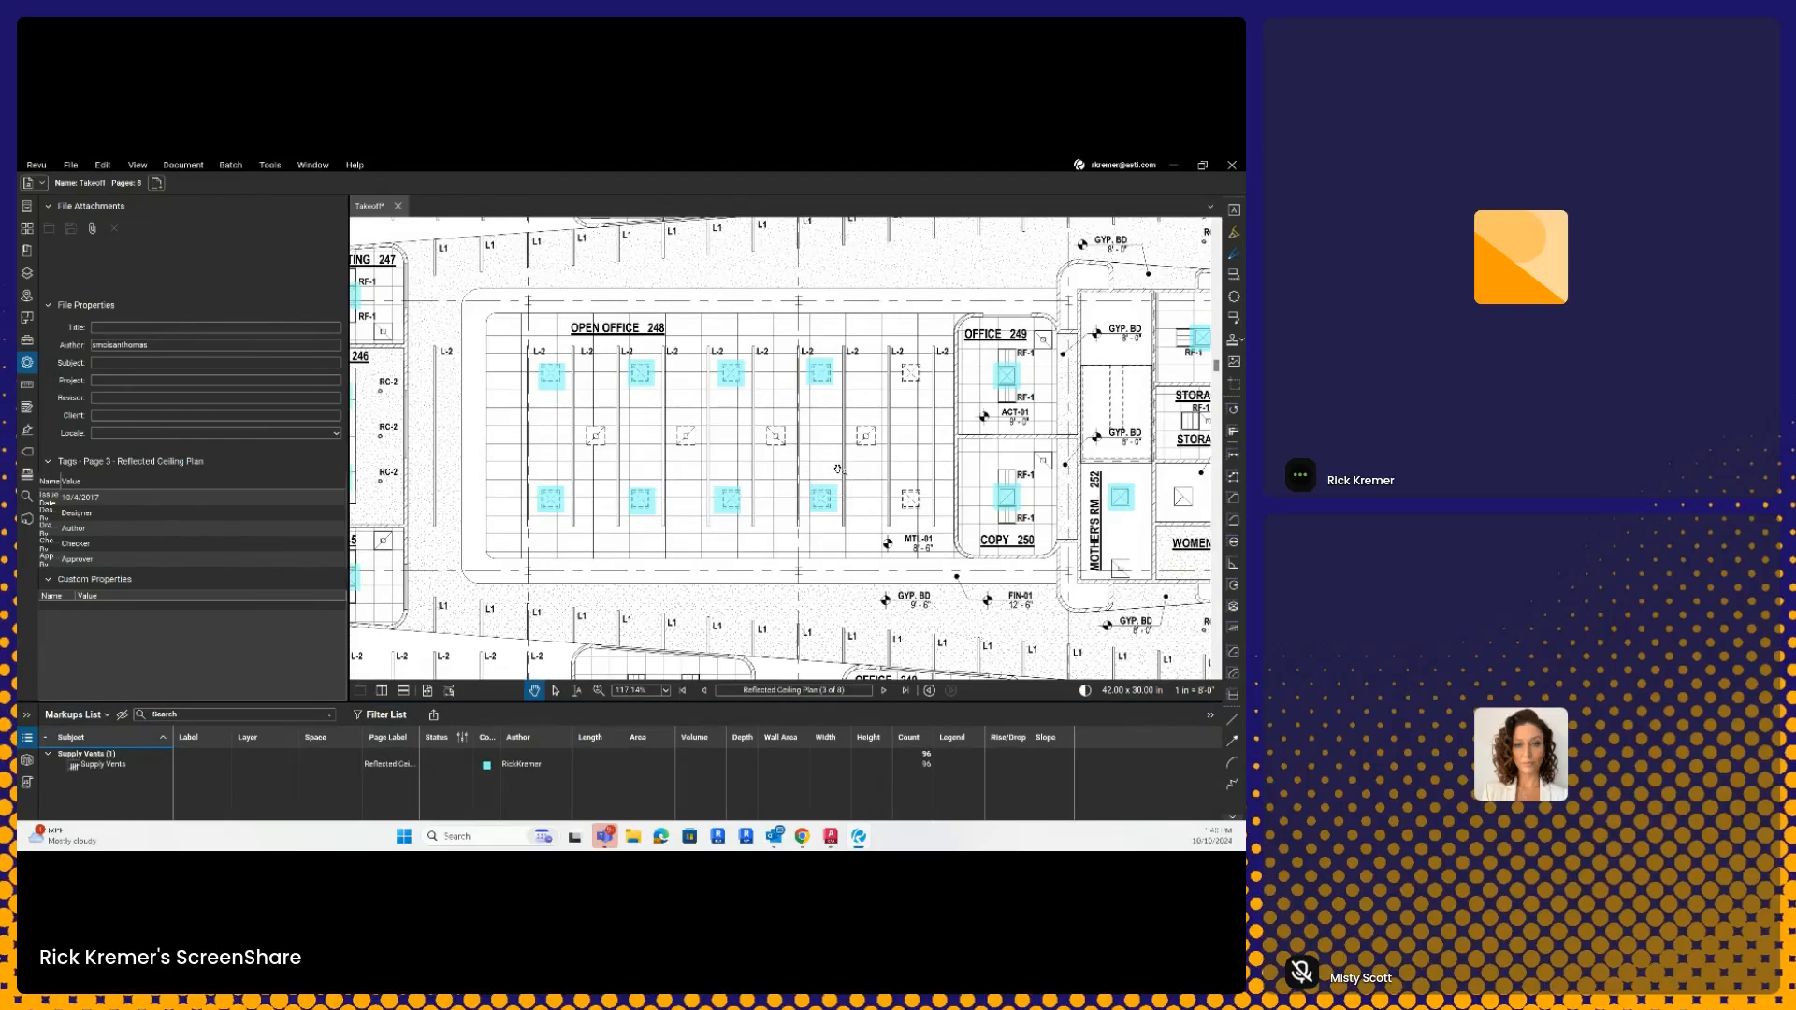
- Switch Revu to the Revu Advanced profile
click(270, 165)
mouse_move(224, 169)
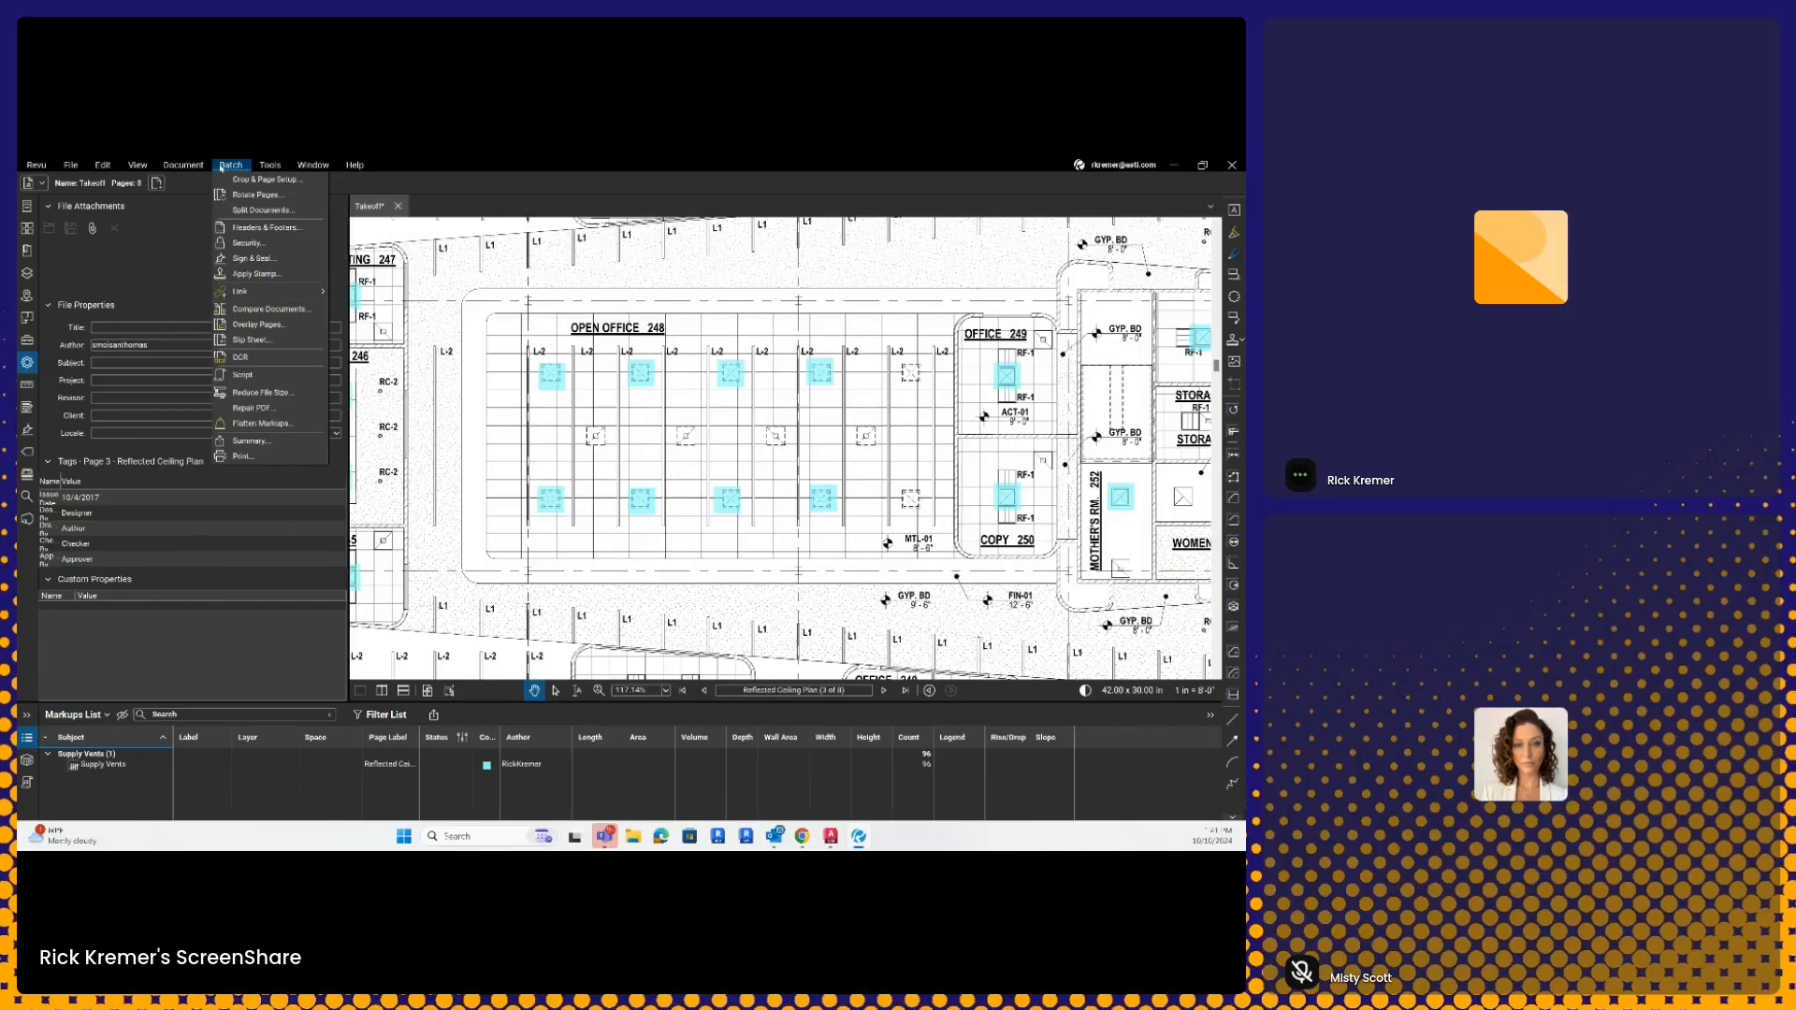
click(224, 166)
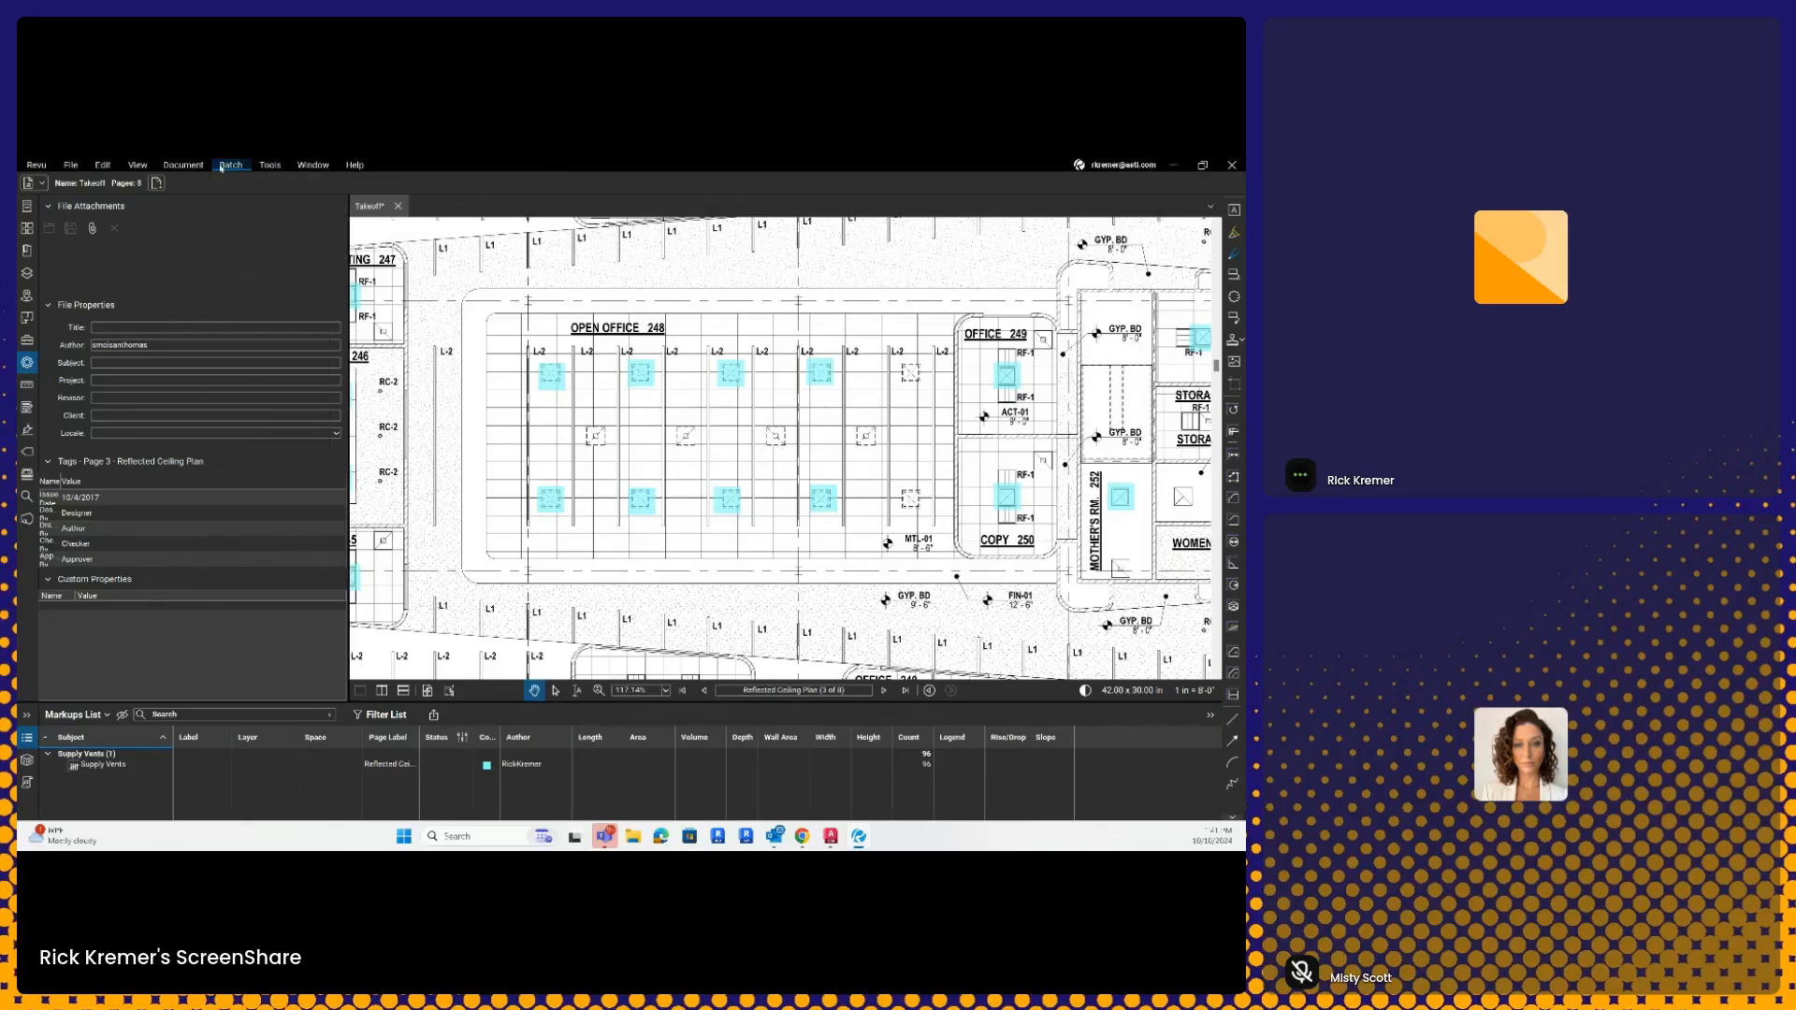
click(34, 165)
mouse_move(62, 214)
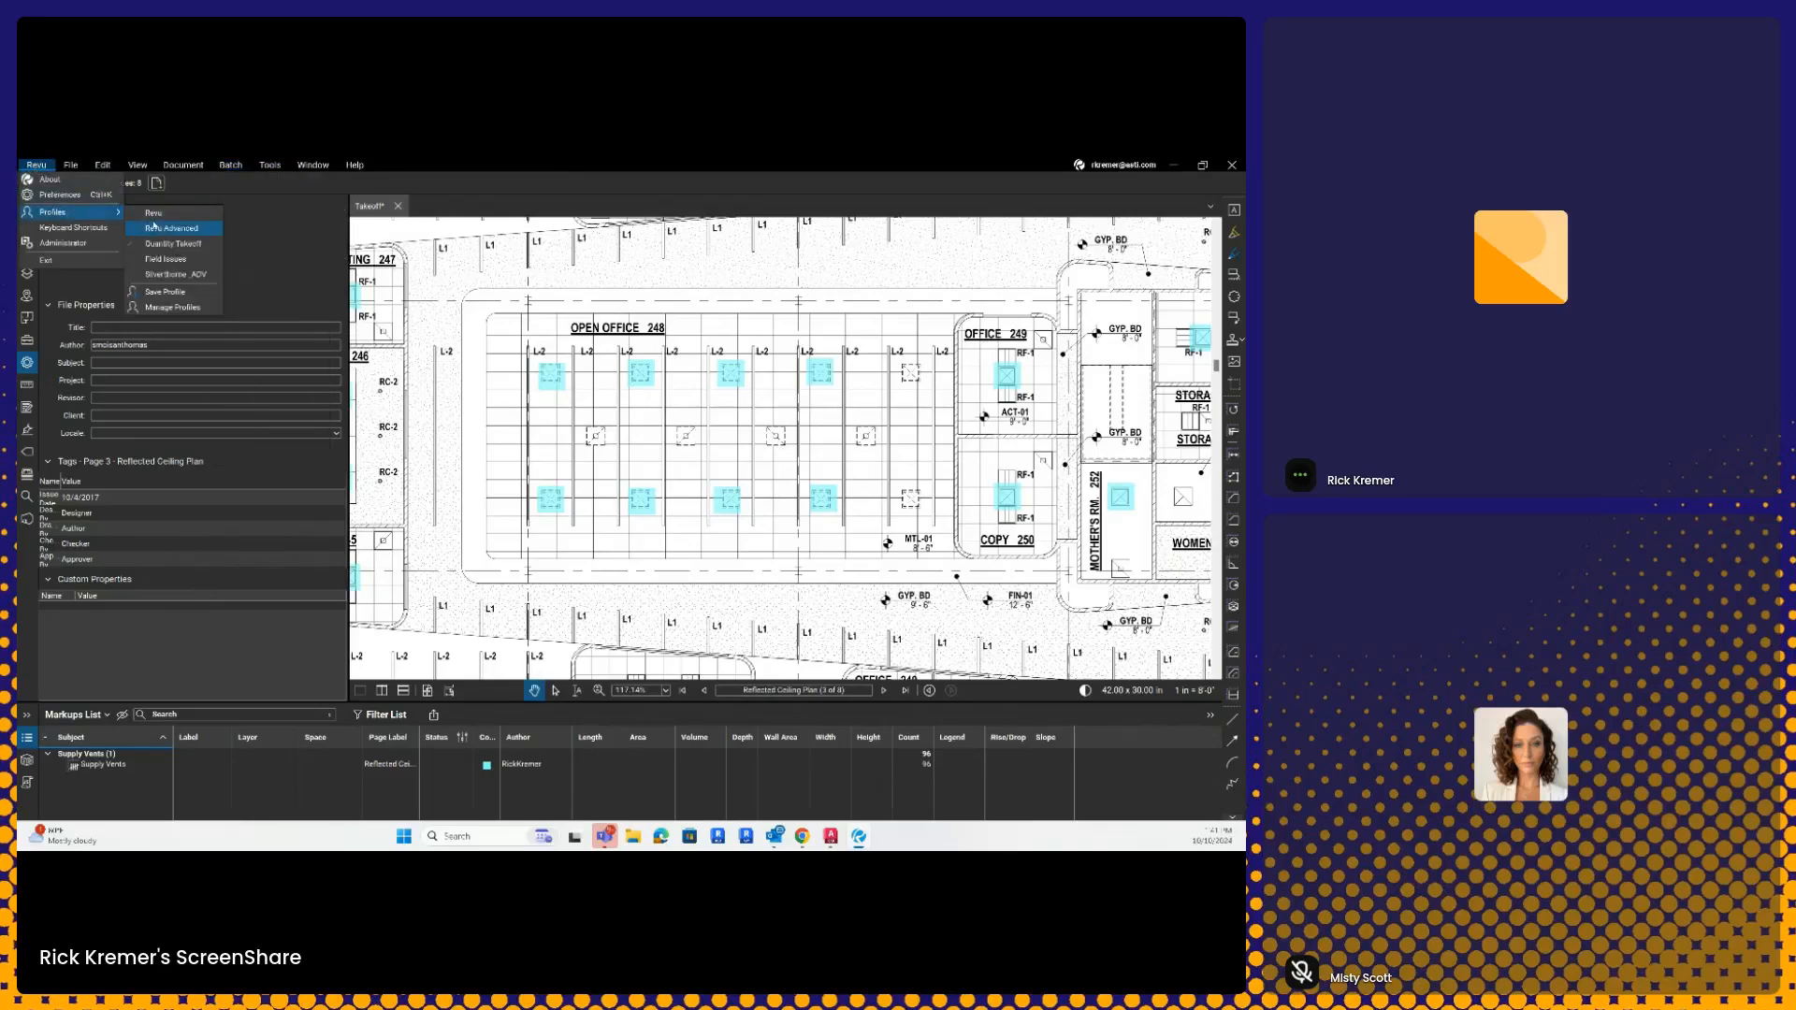
click(169, 228)
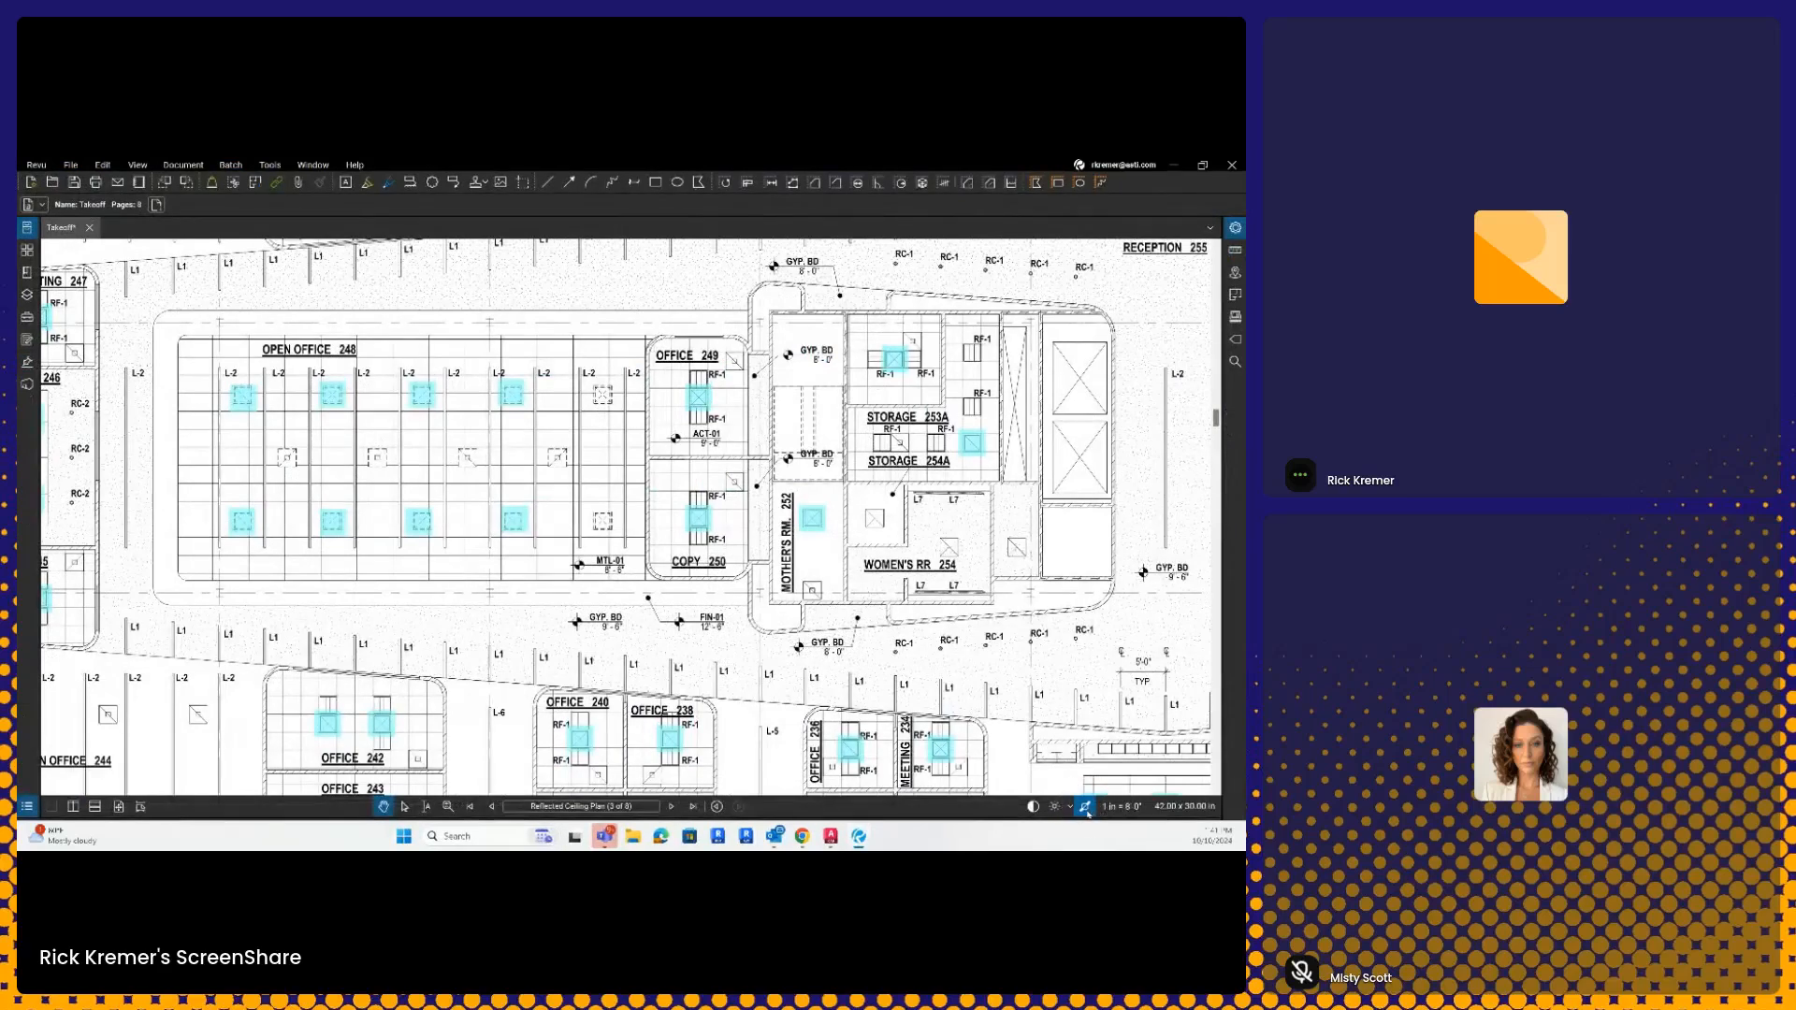
- Turn on Line Weights so walls and columns show thick lines
key(ctrl)
click(1085, 806)
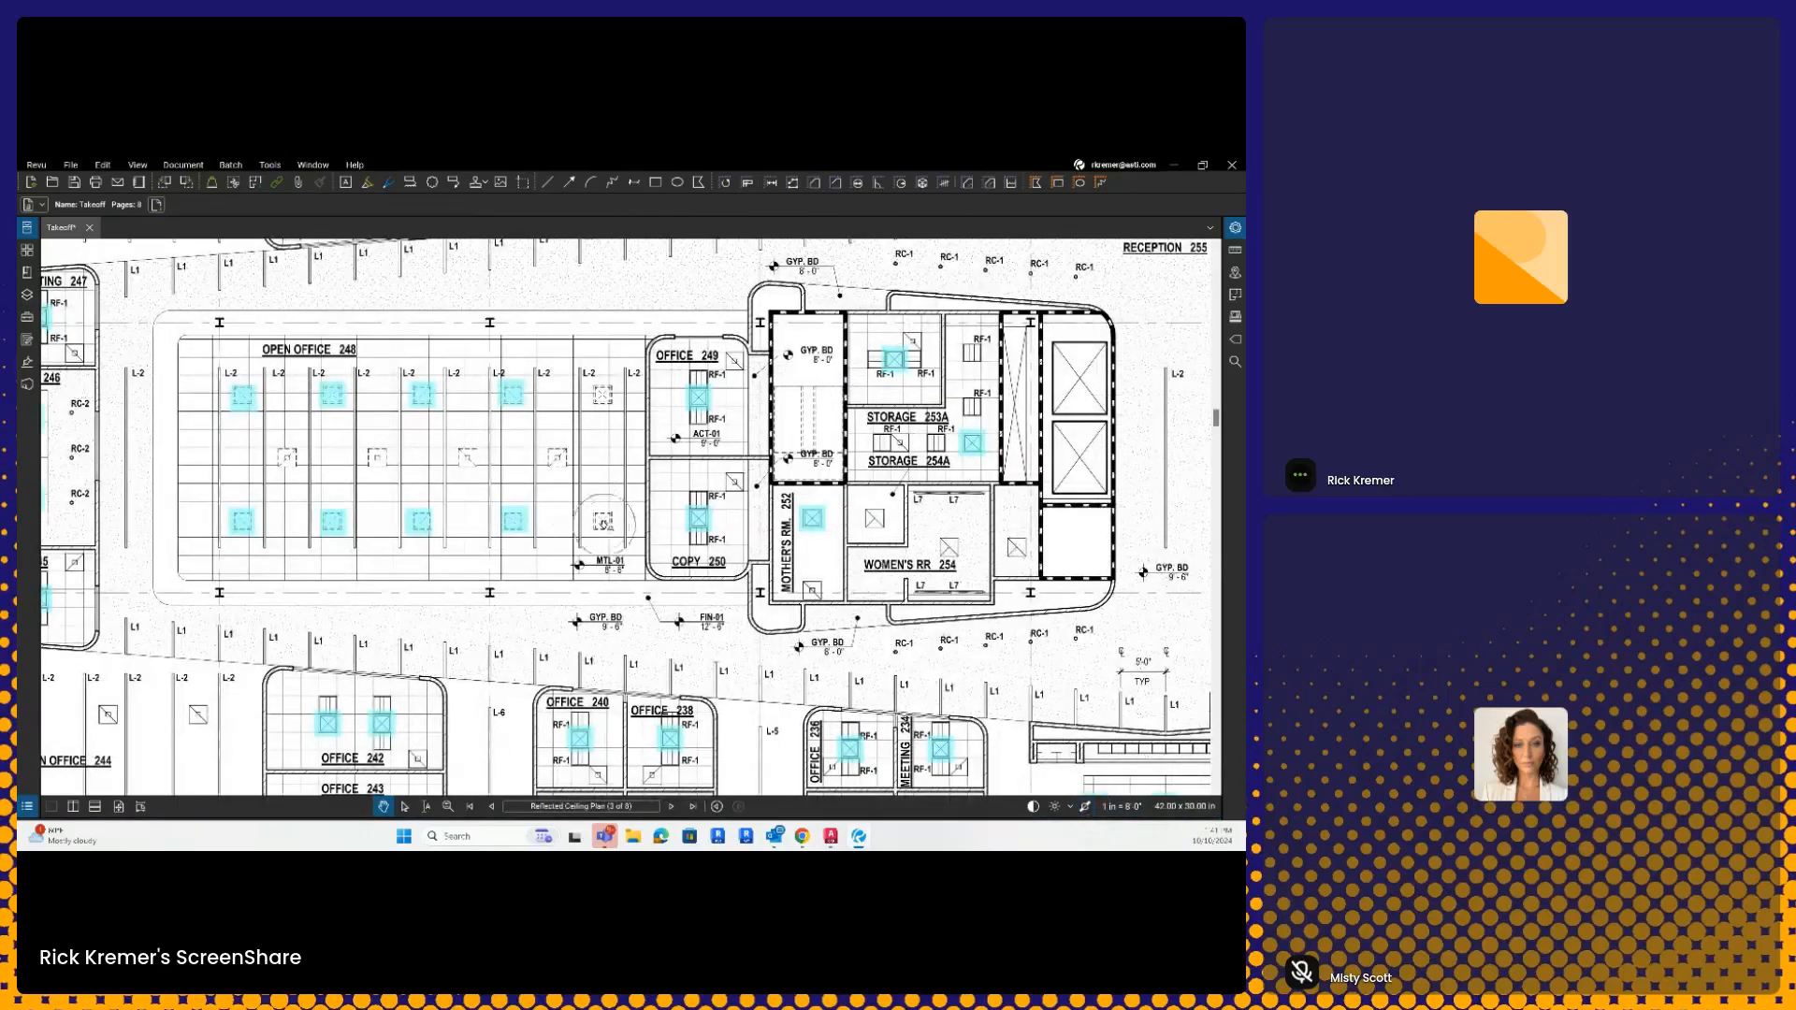
click(1087, 808)
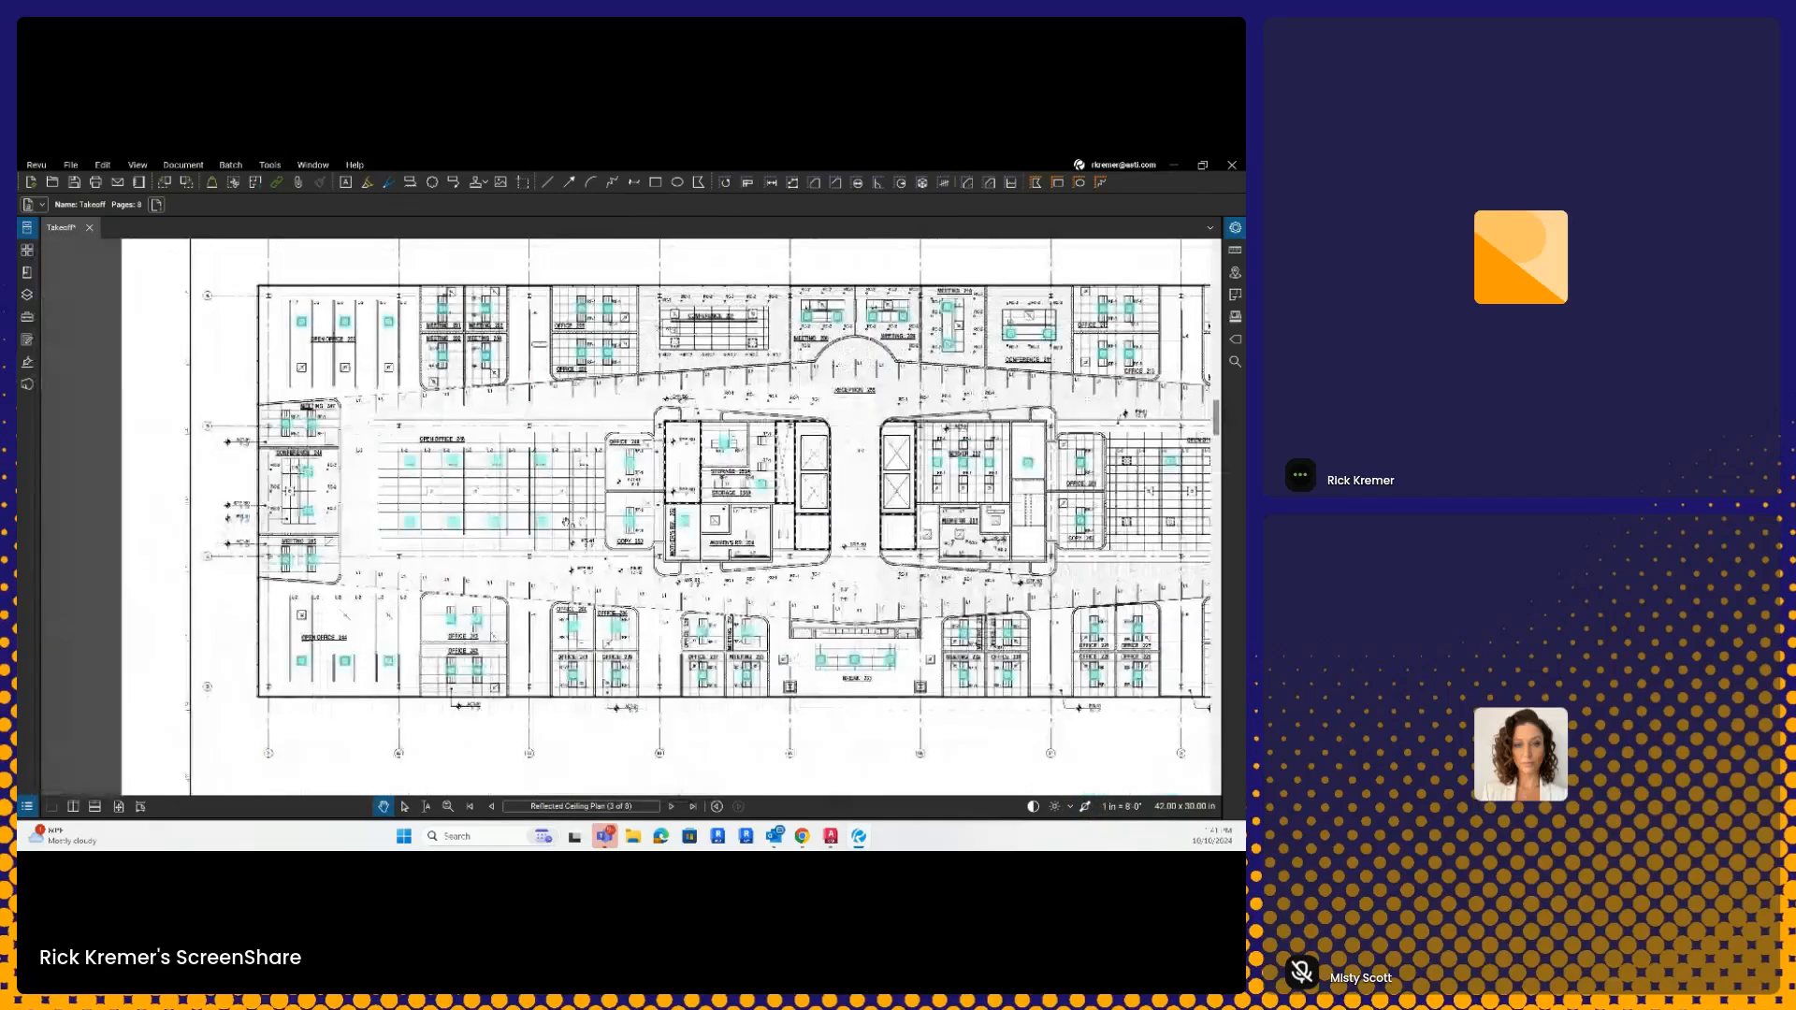
- Create a new Legend from the Supply Vents count and enlarge it below the plan
scroll(573, 523, down, 3)
right_click(548, 526)
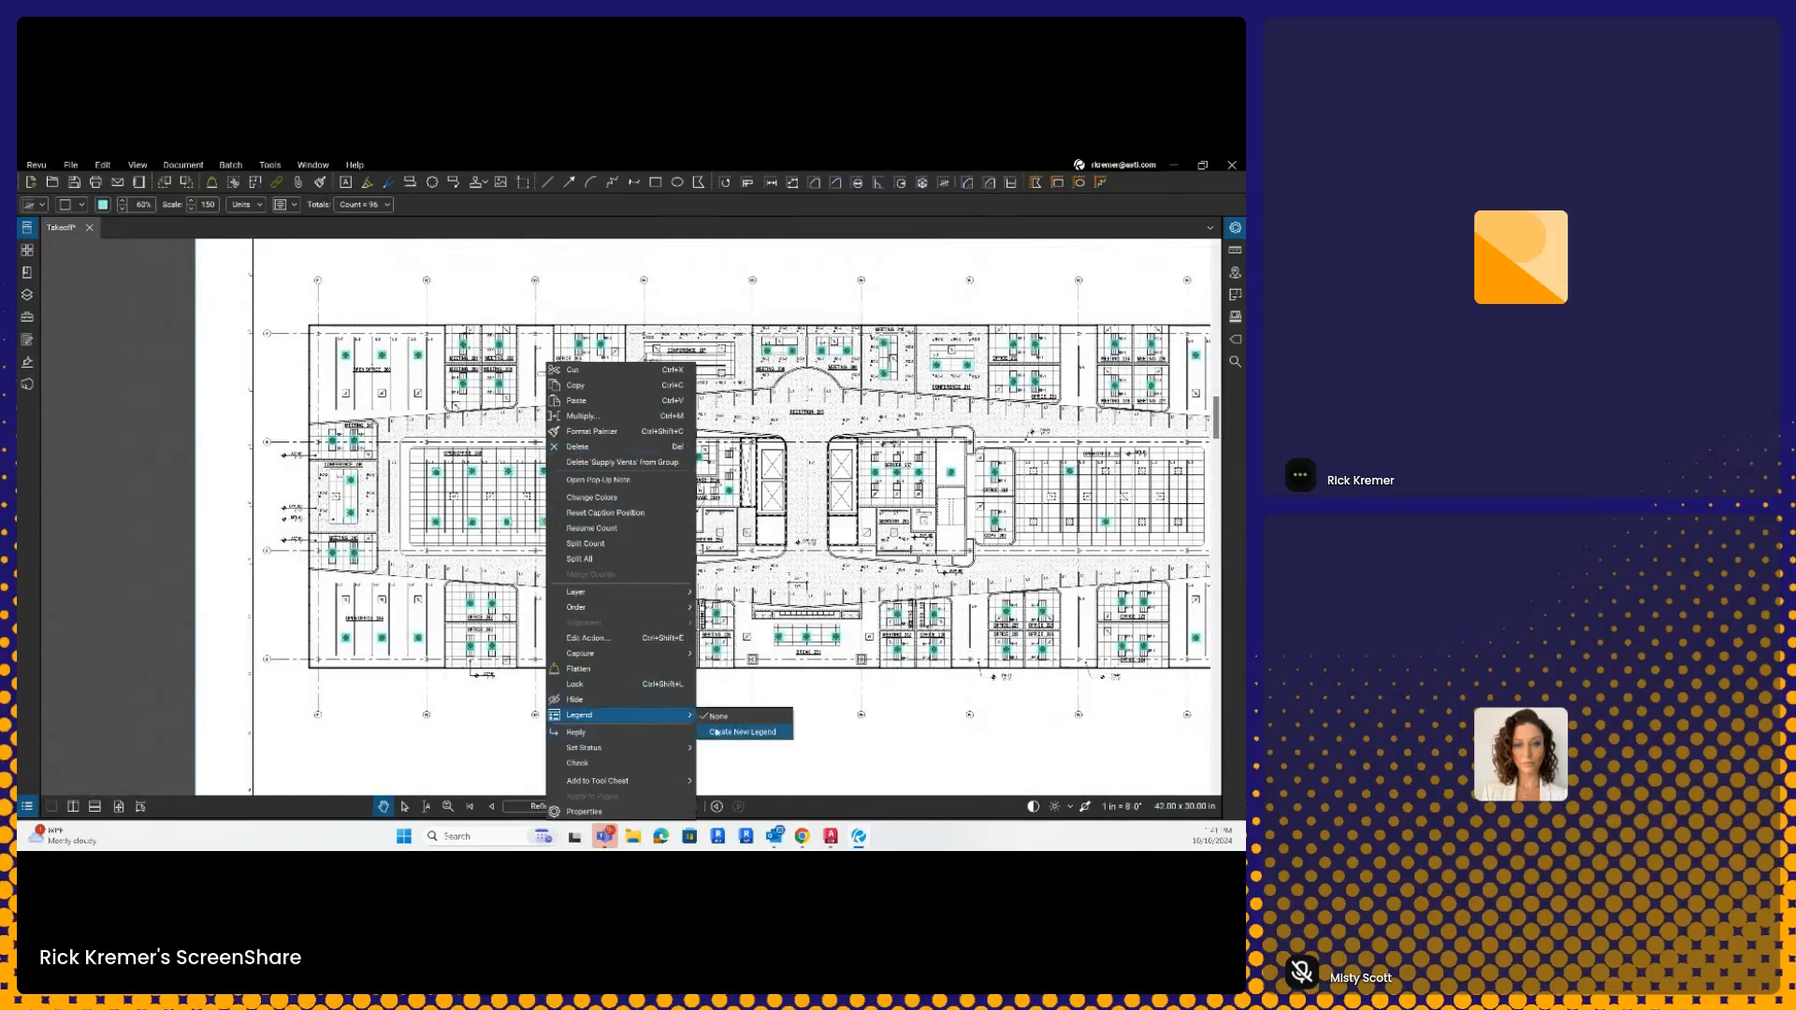
click(744, 732)
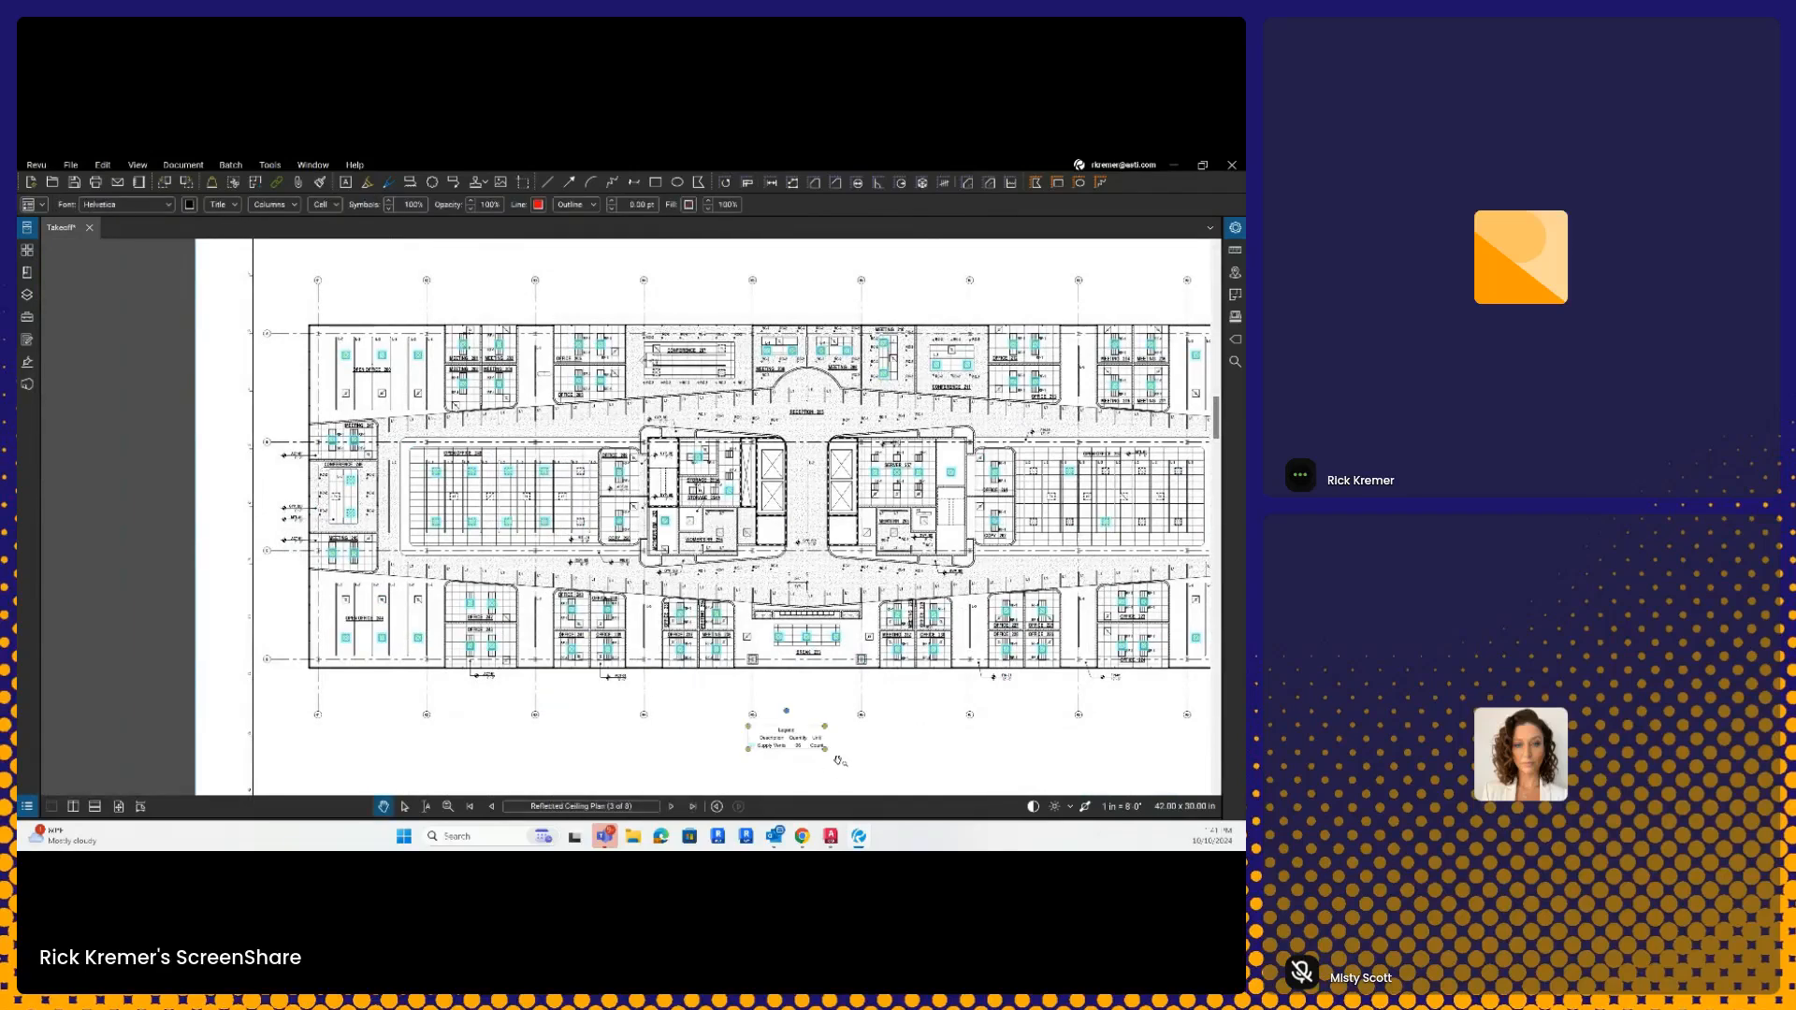
click(839, 758)
drag(825, 749, 859, 772)
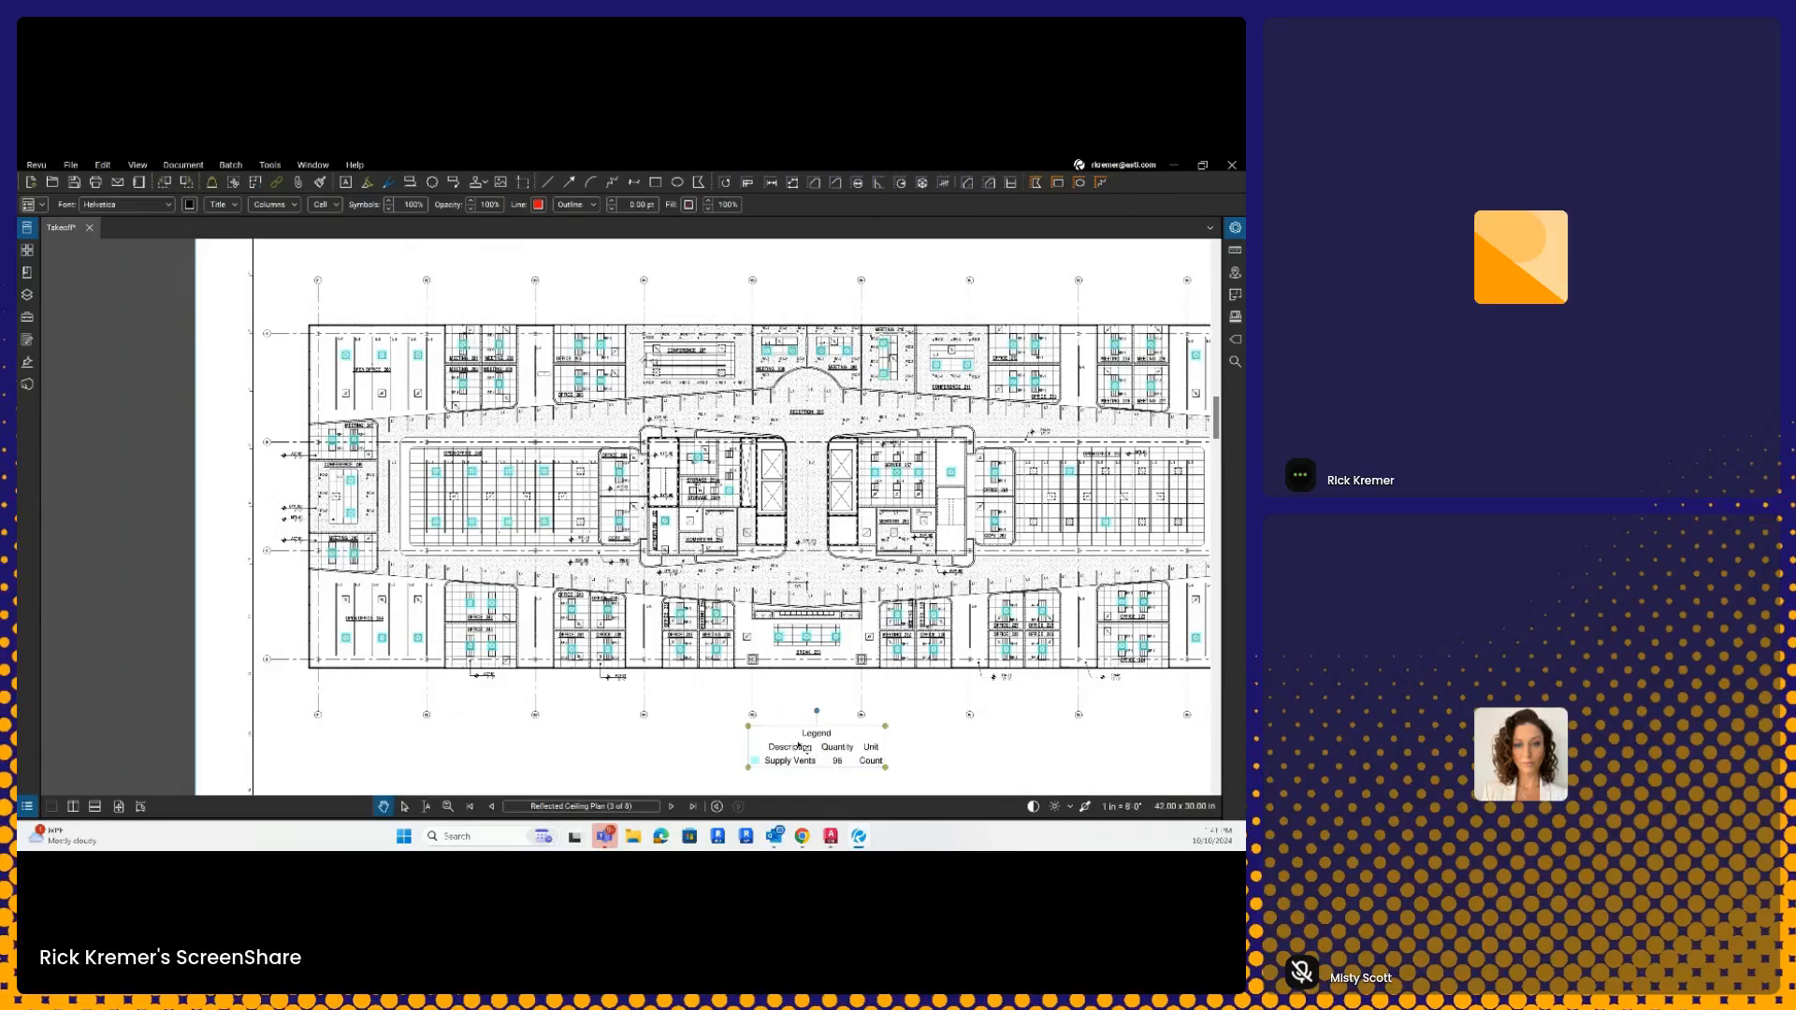
key(Escape)
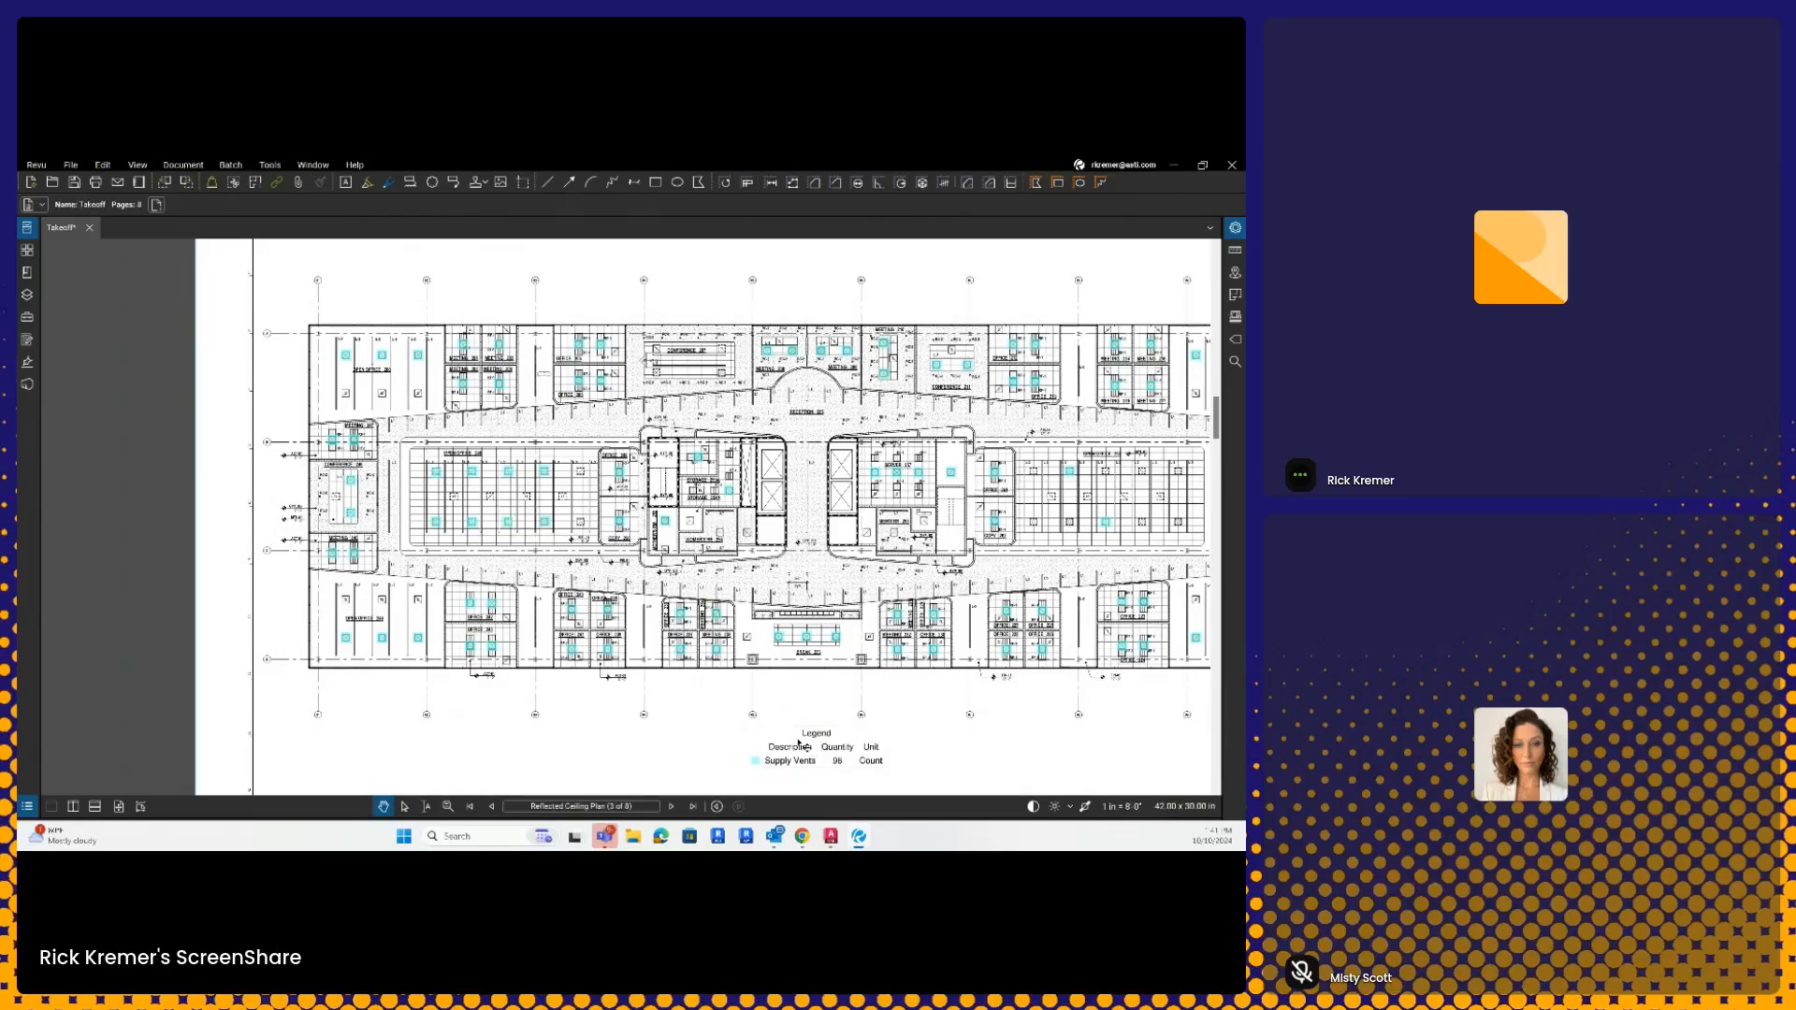
- Resume the count and add the unmarked vent in Open Office 248
scroll(694, 660, up, 5)
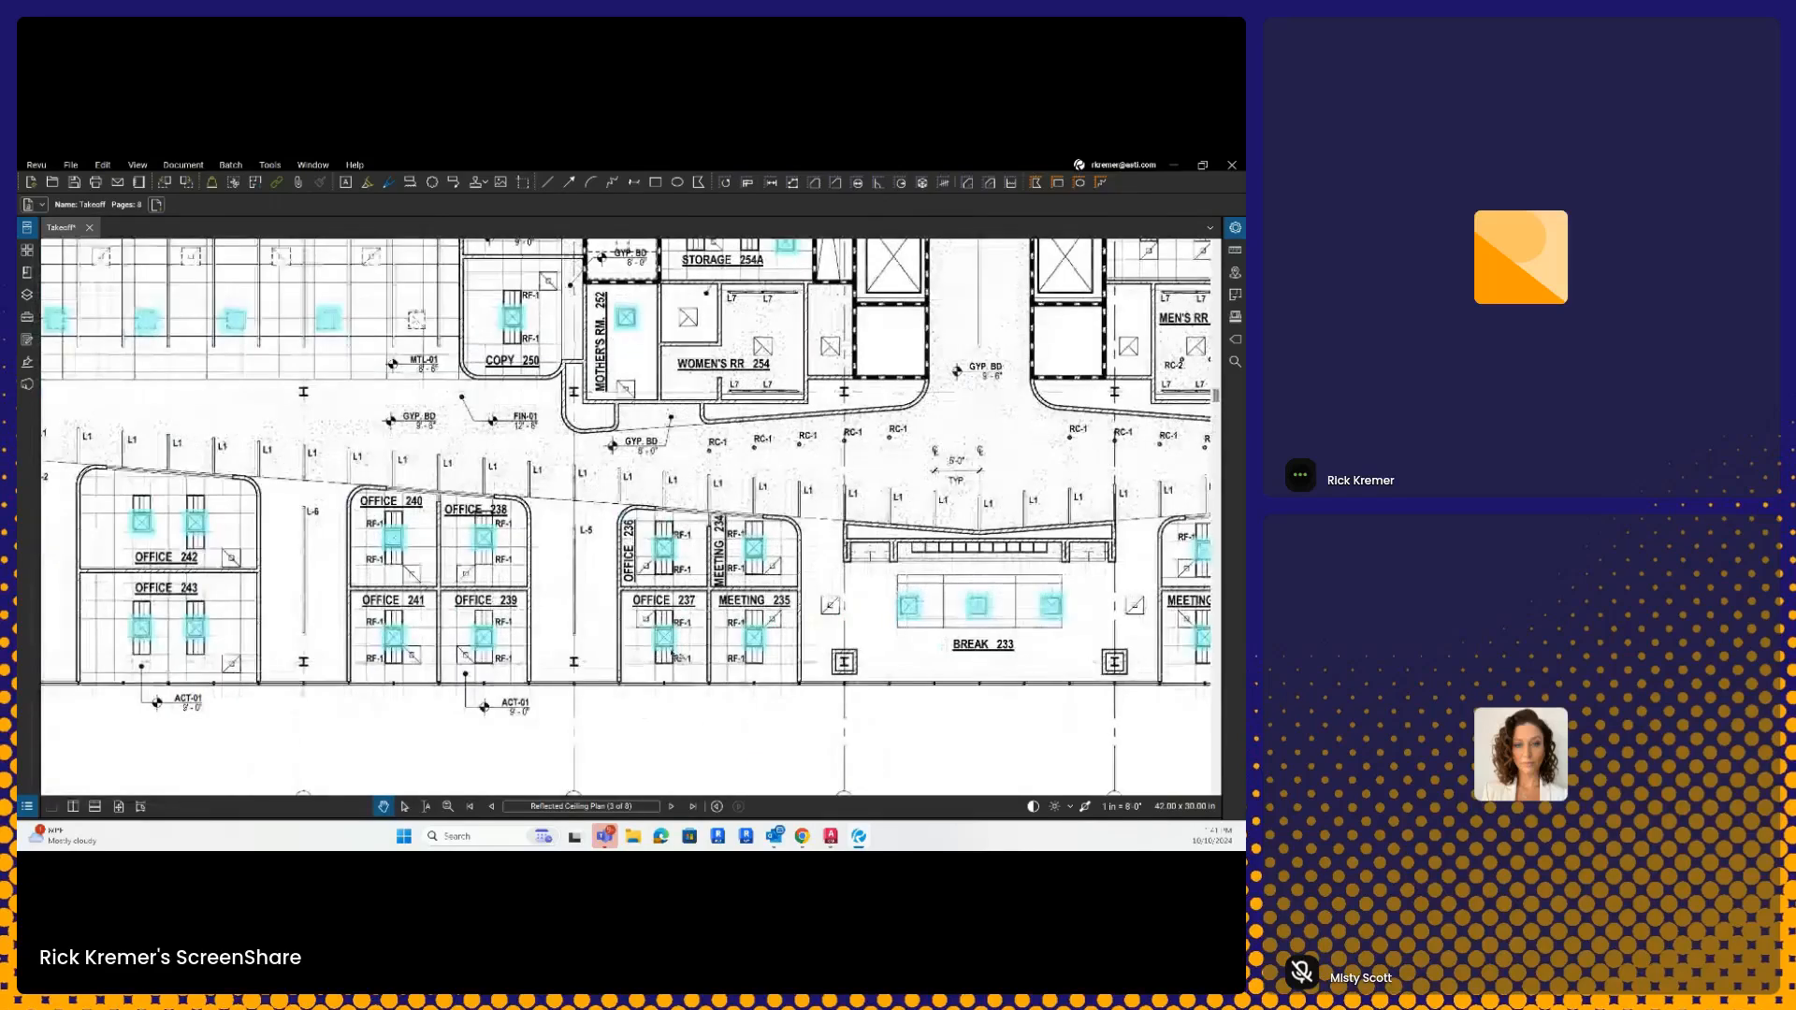
right_click(670, 637)
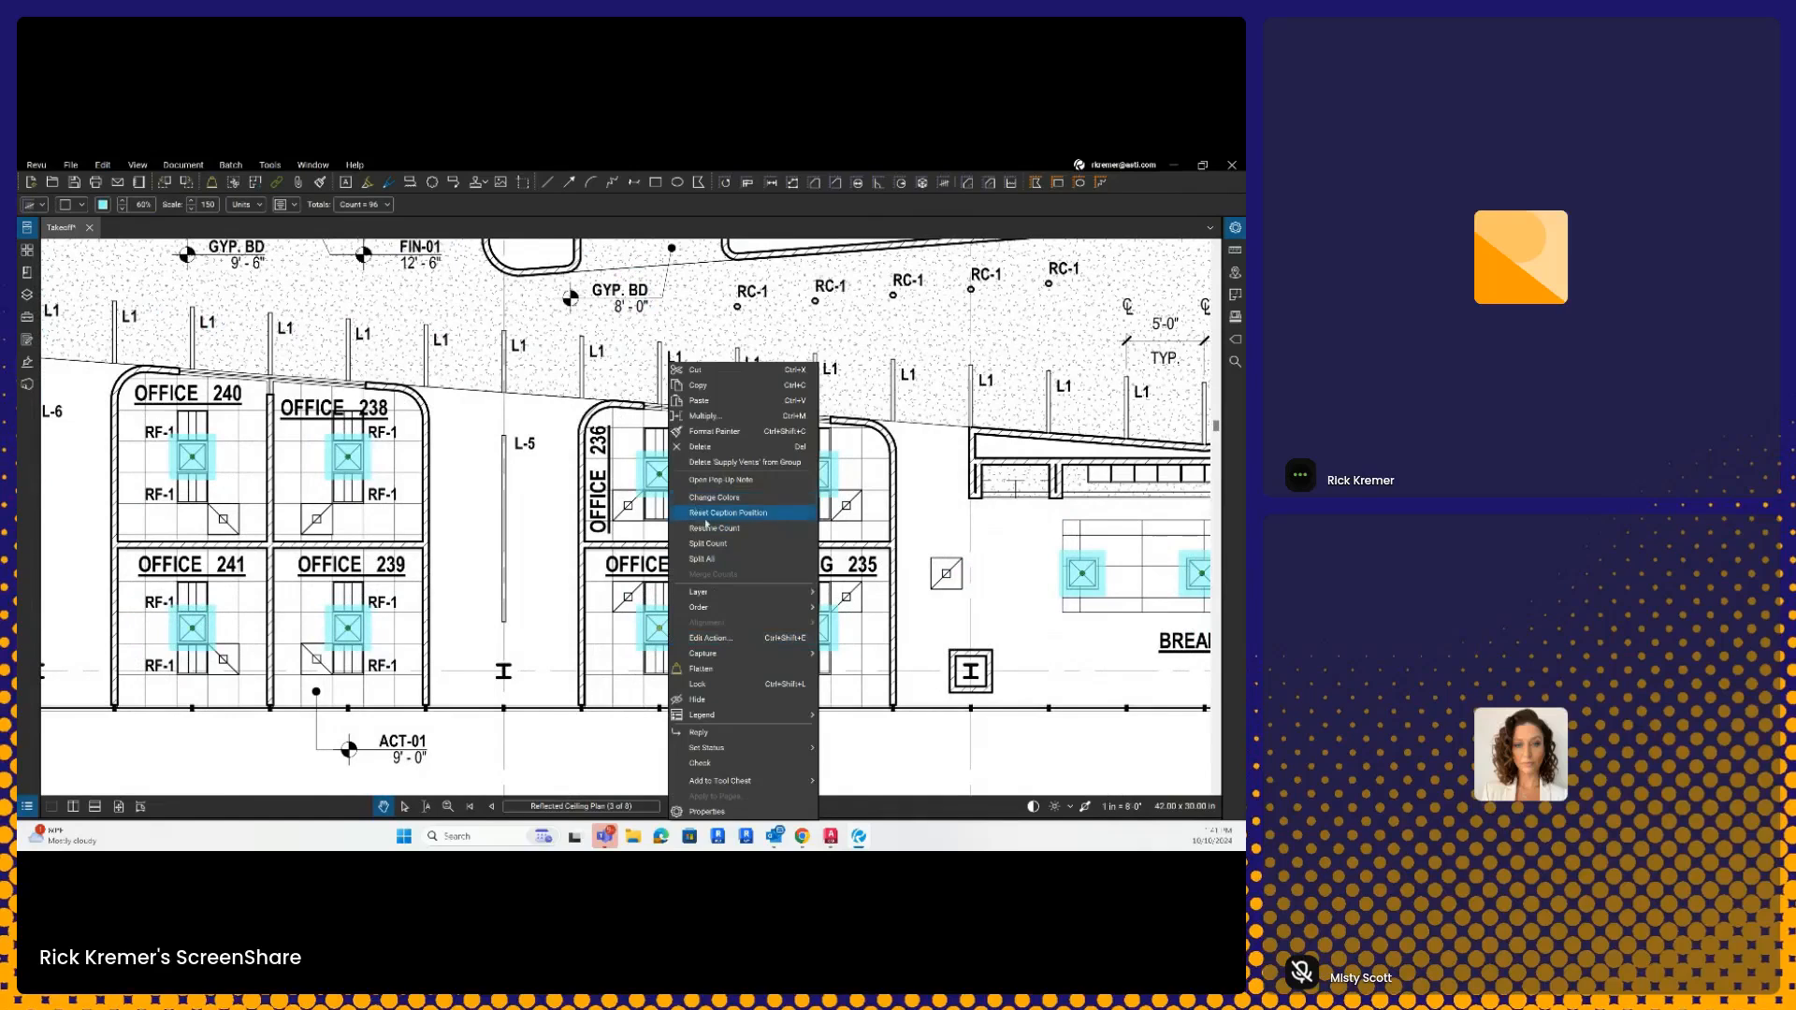
click(712, 530)
scroll(810, 440, down, 3)
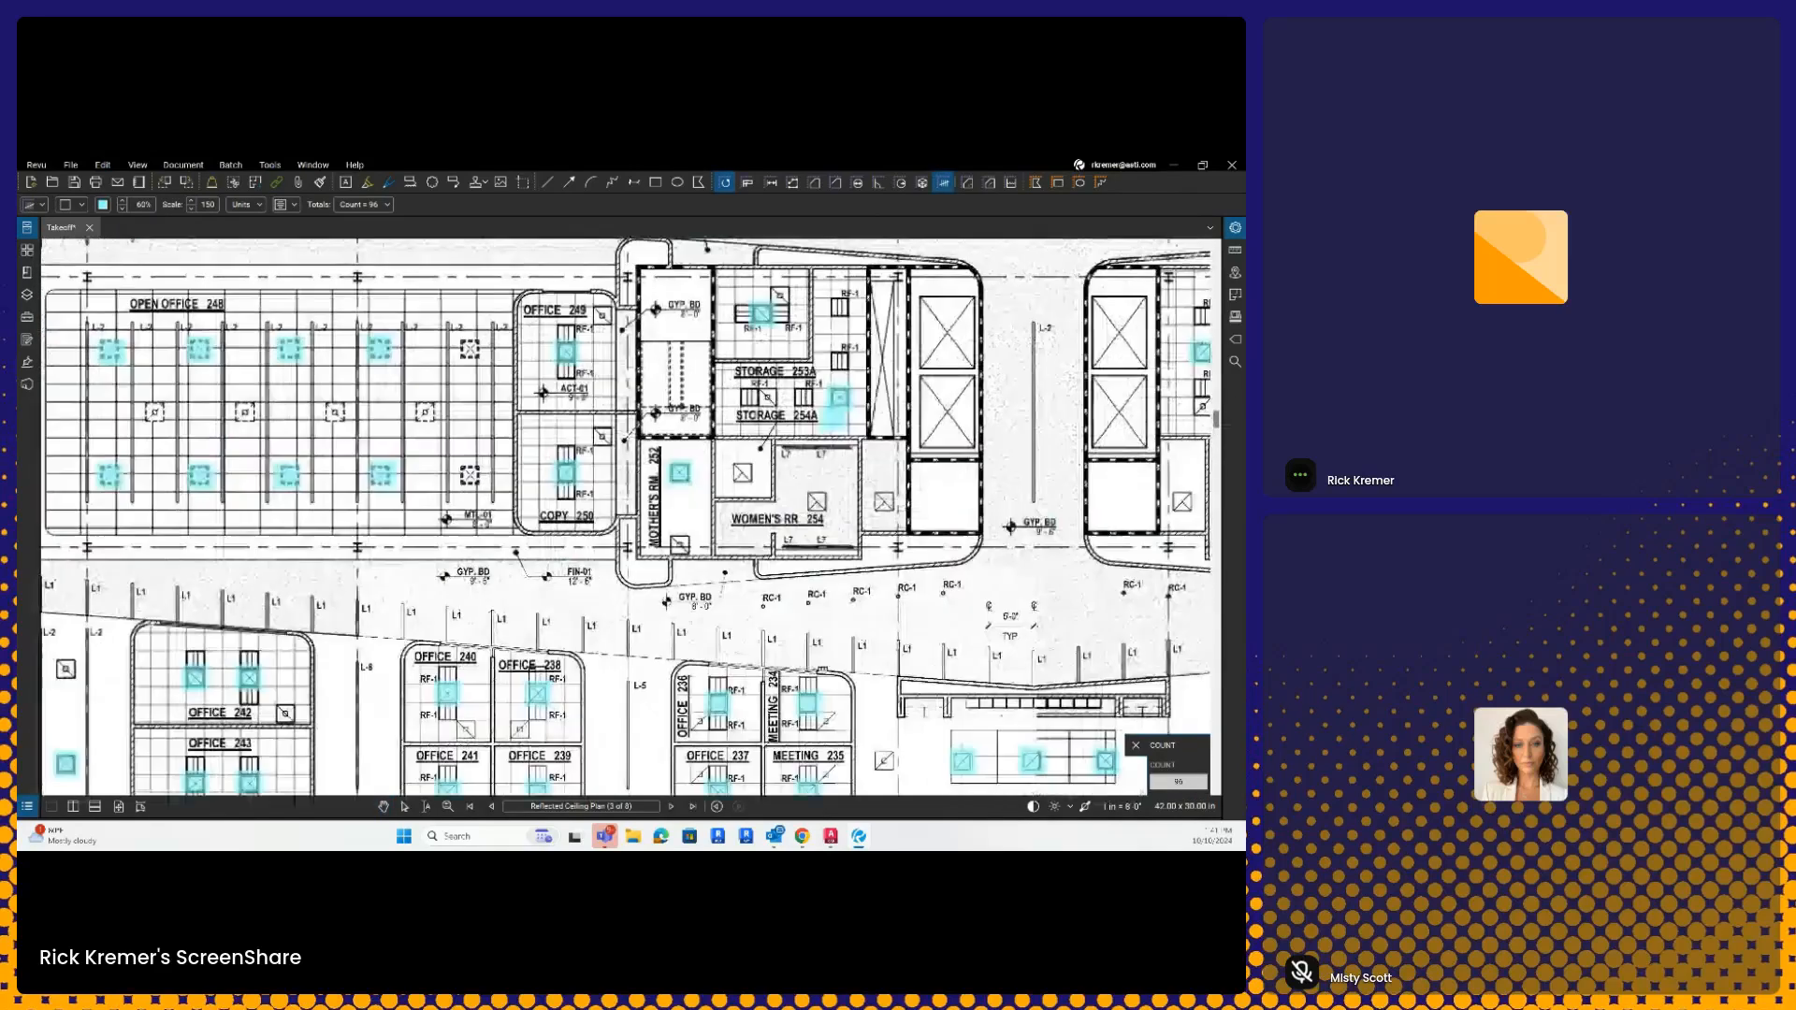
click(470, 349)
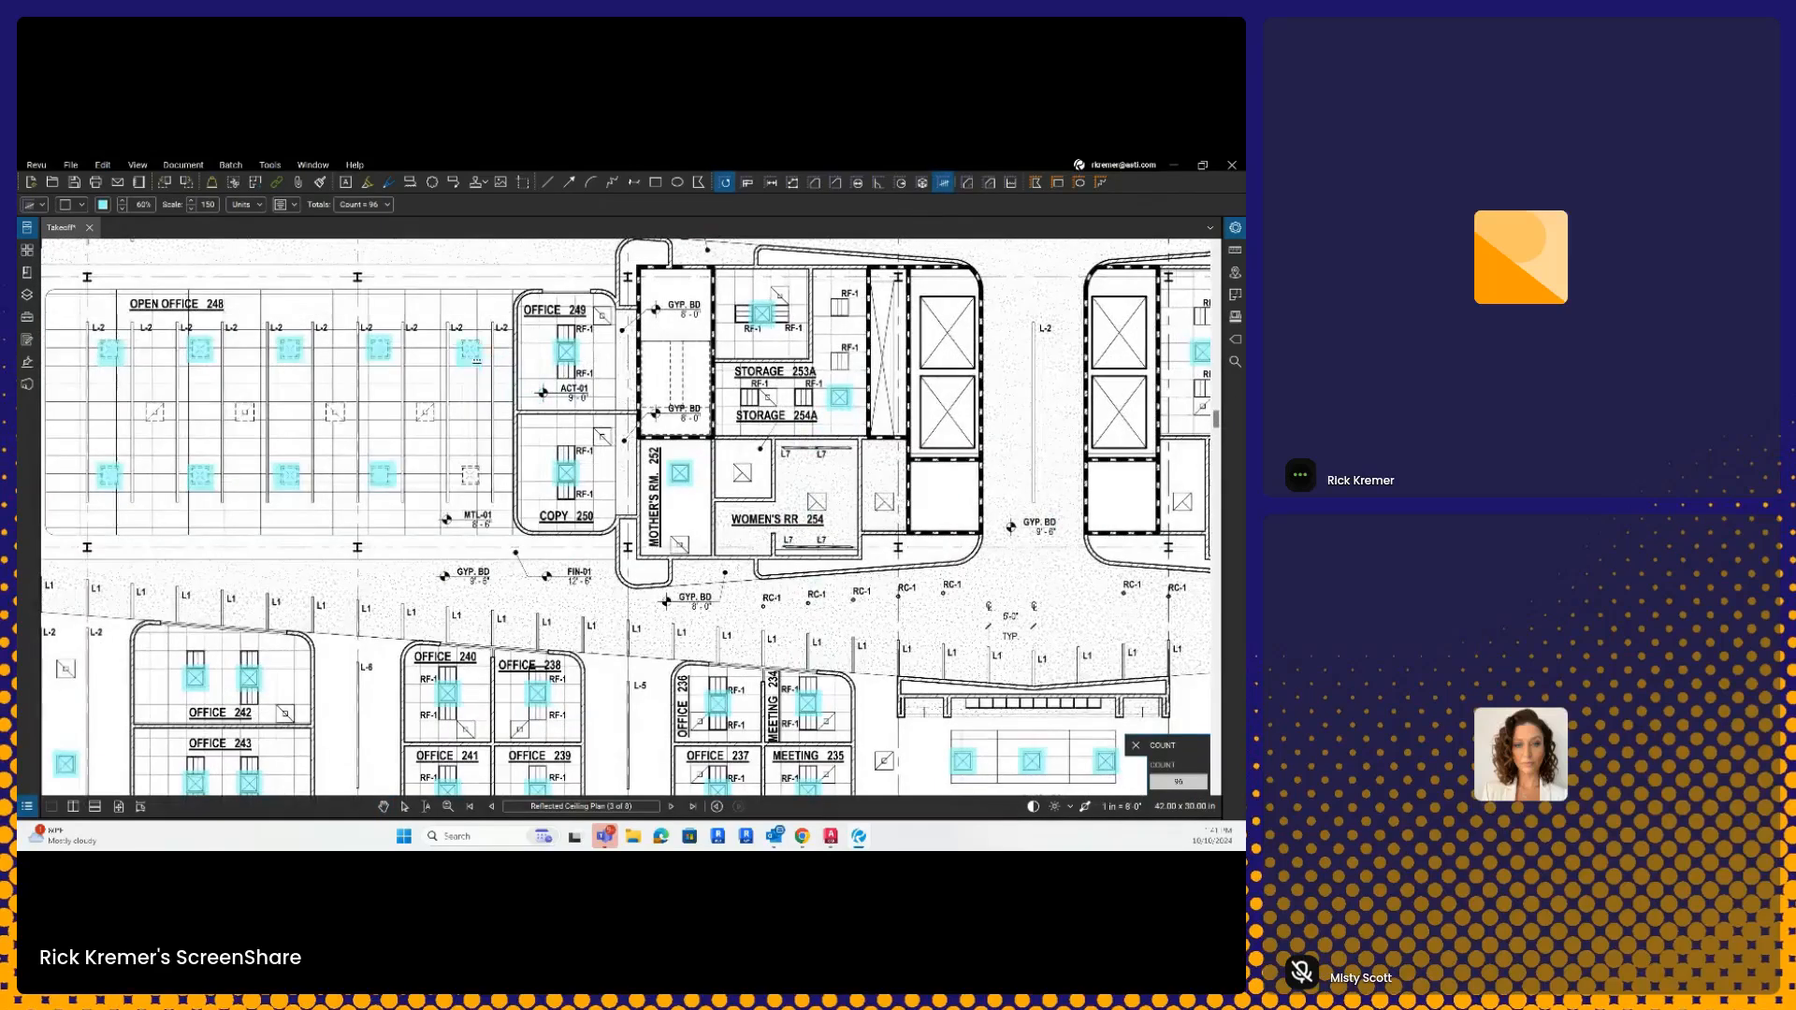
key(Escape)
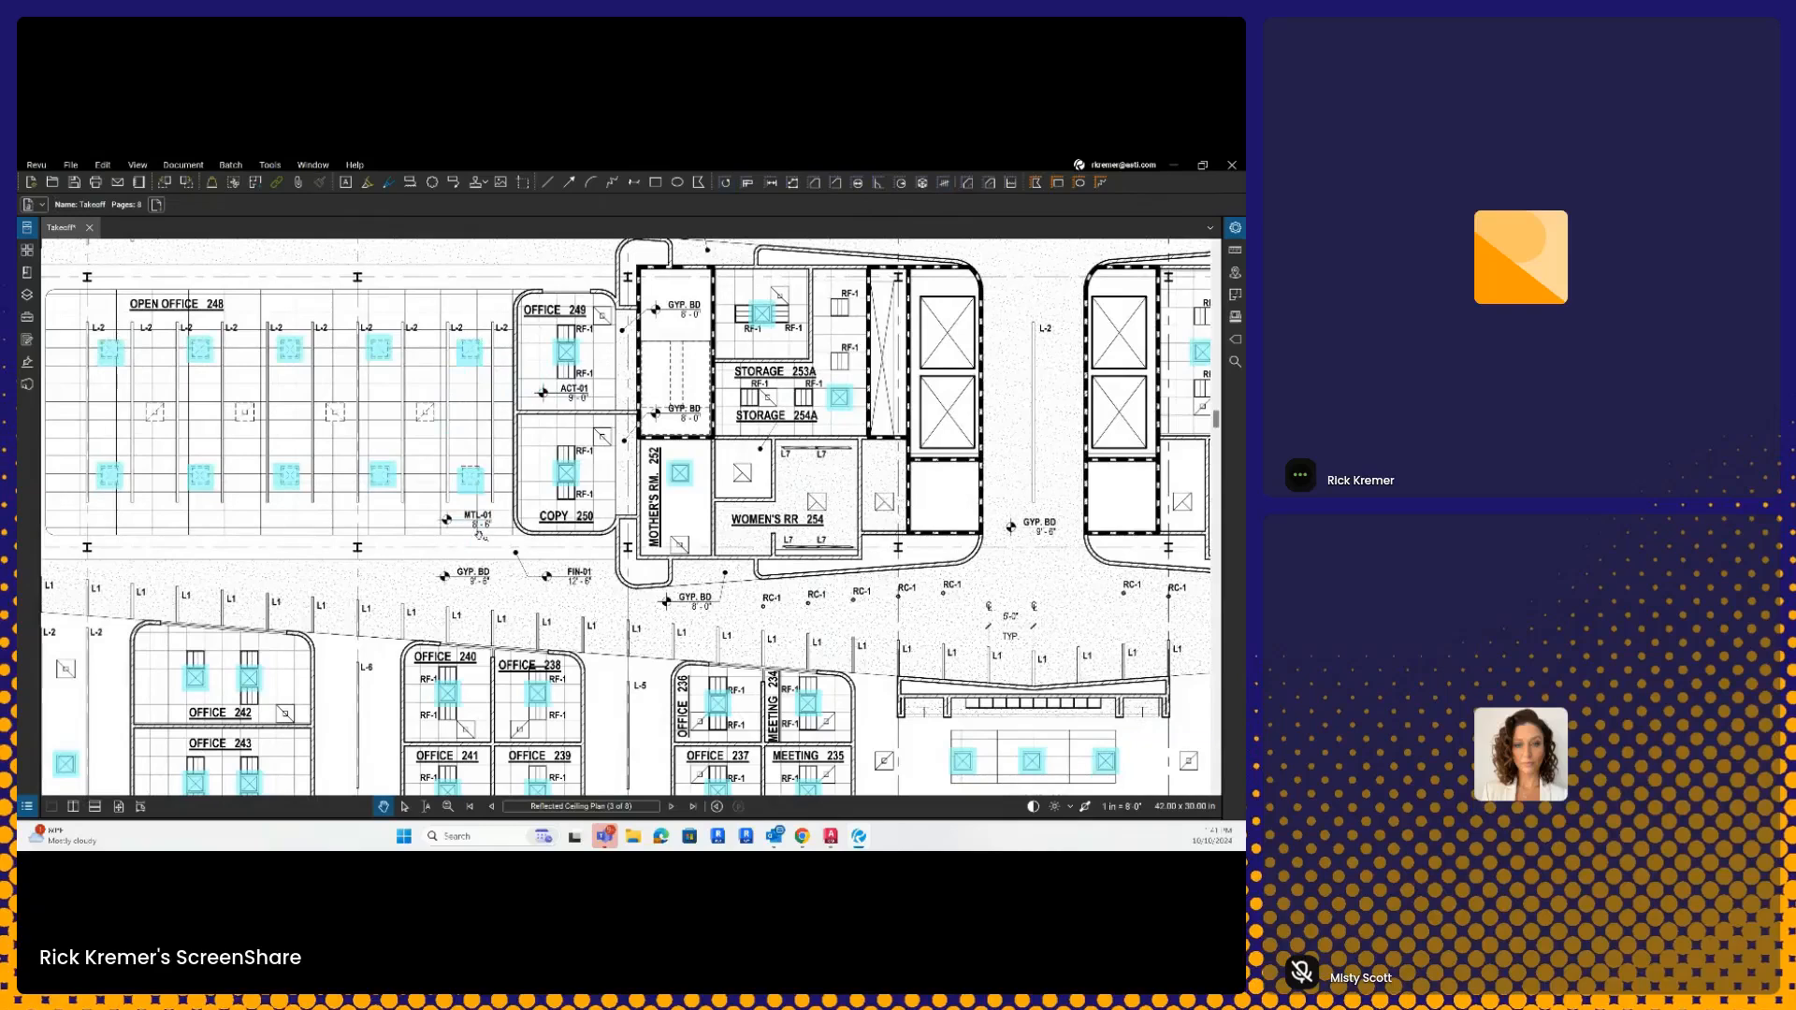
scroll(478, 533, down, 5)
scroll(782, 762, down, 3)
- Move the Supply Vents legend above the ceiling plan and enlarge it, showing 98 Count
mouse_move(806, 790)
mouse_down()
mouse_move(755, 426)
mouse_move(814, 438)
mouse_up()
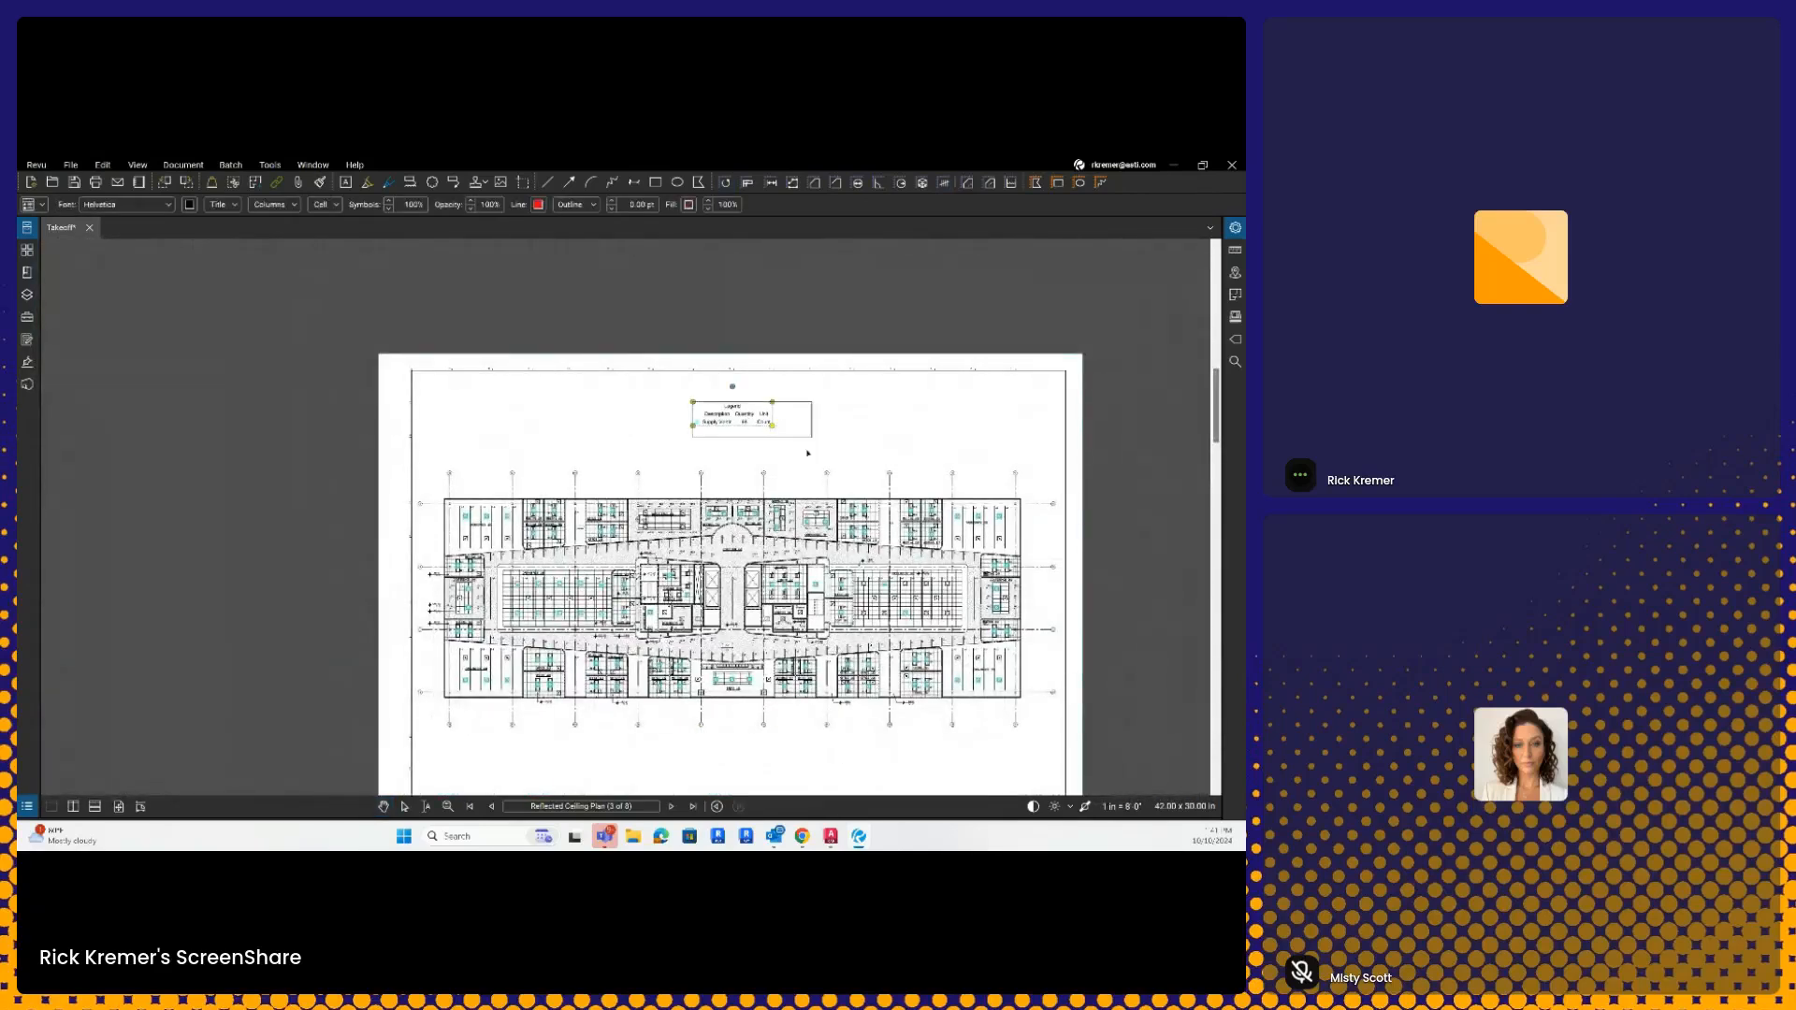
click(241, 473)
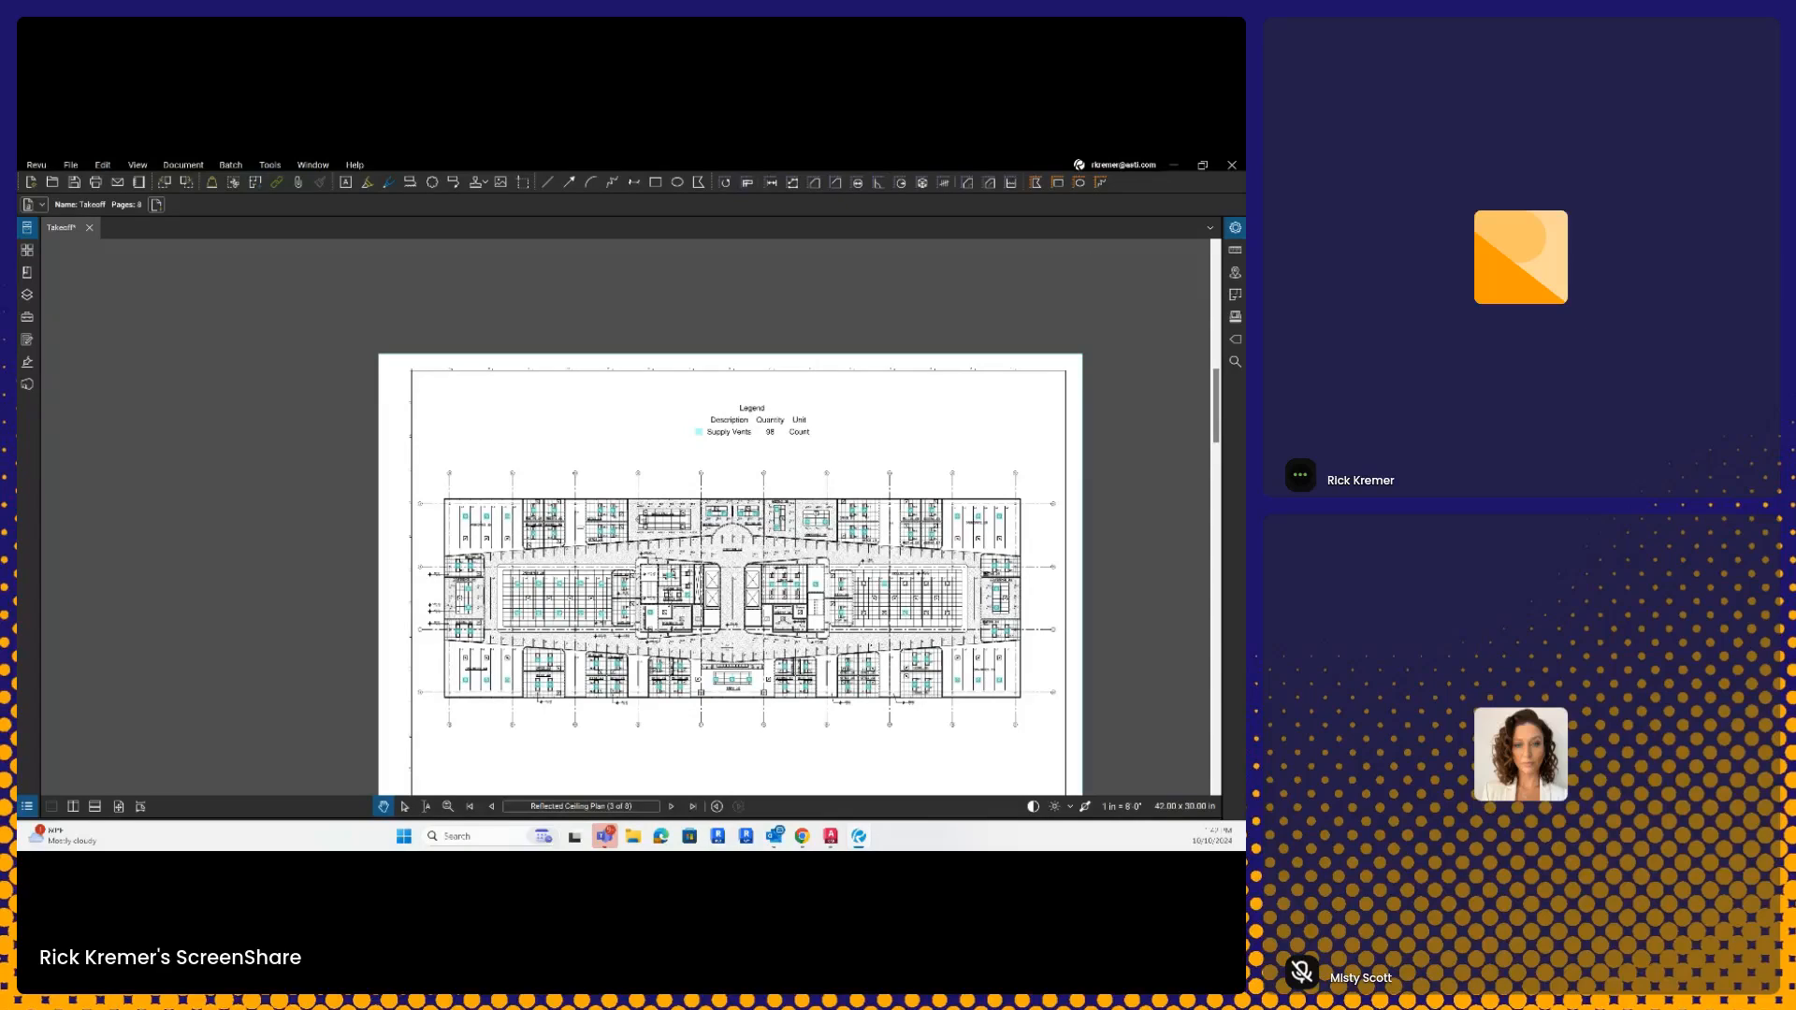
scroll(493, 419, up, 3)
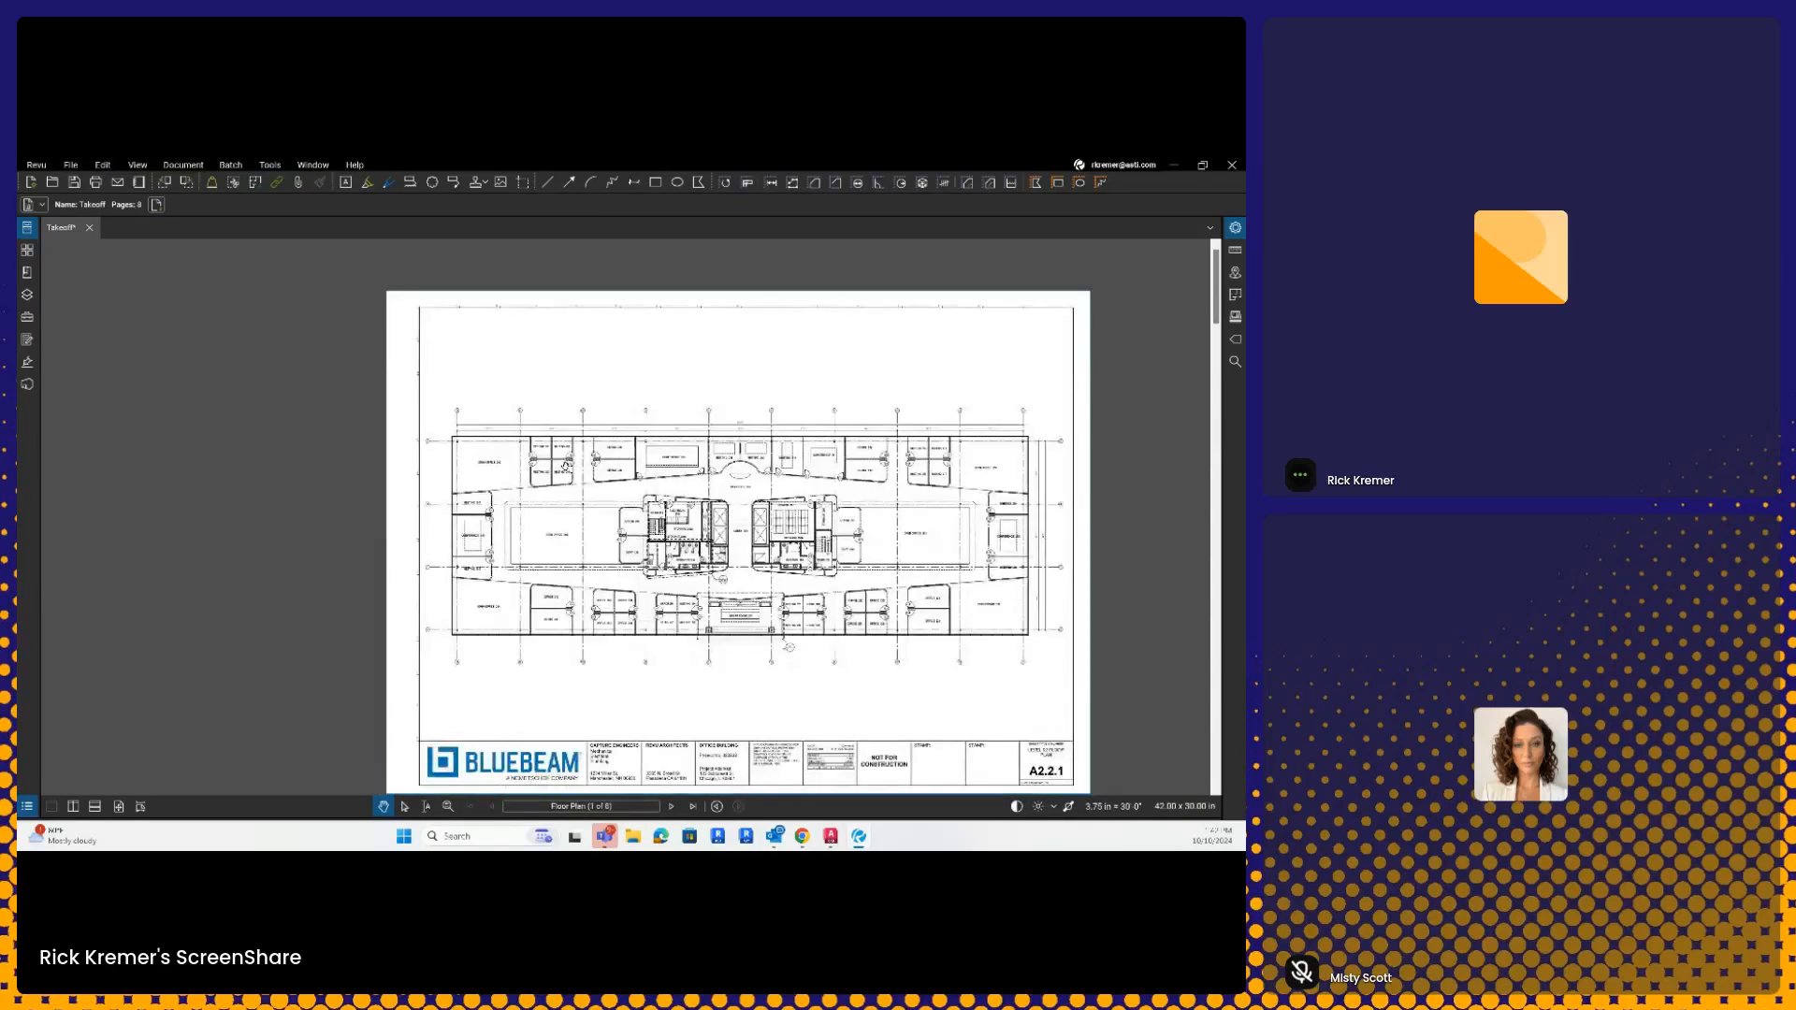
scroll(566, 464, down, 3)
scroll(600, 412, up, 2)
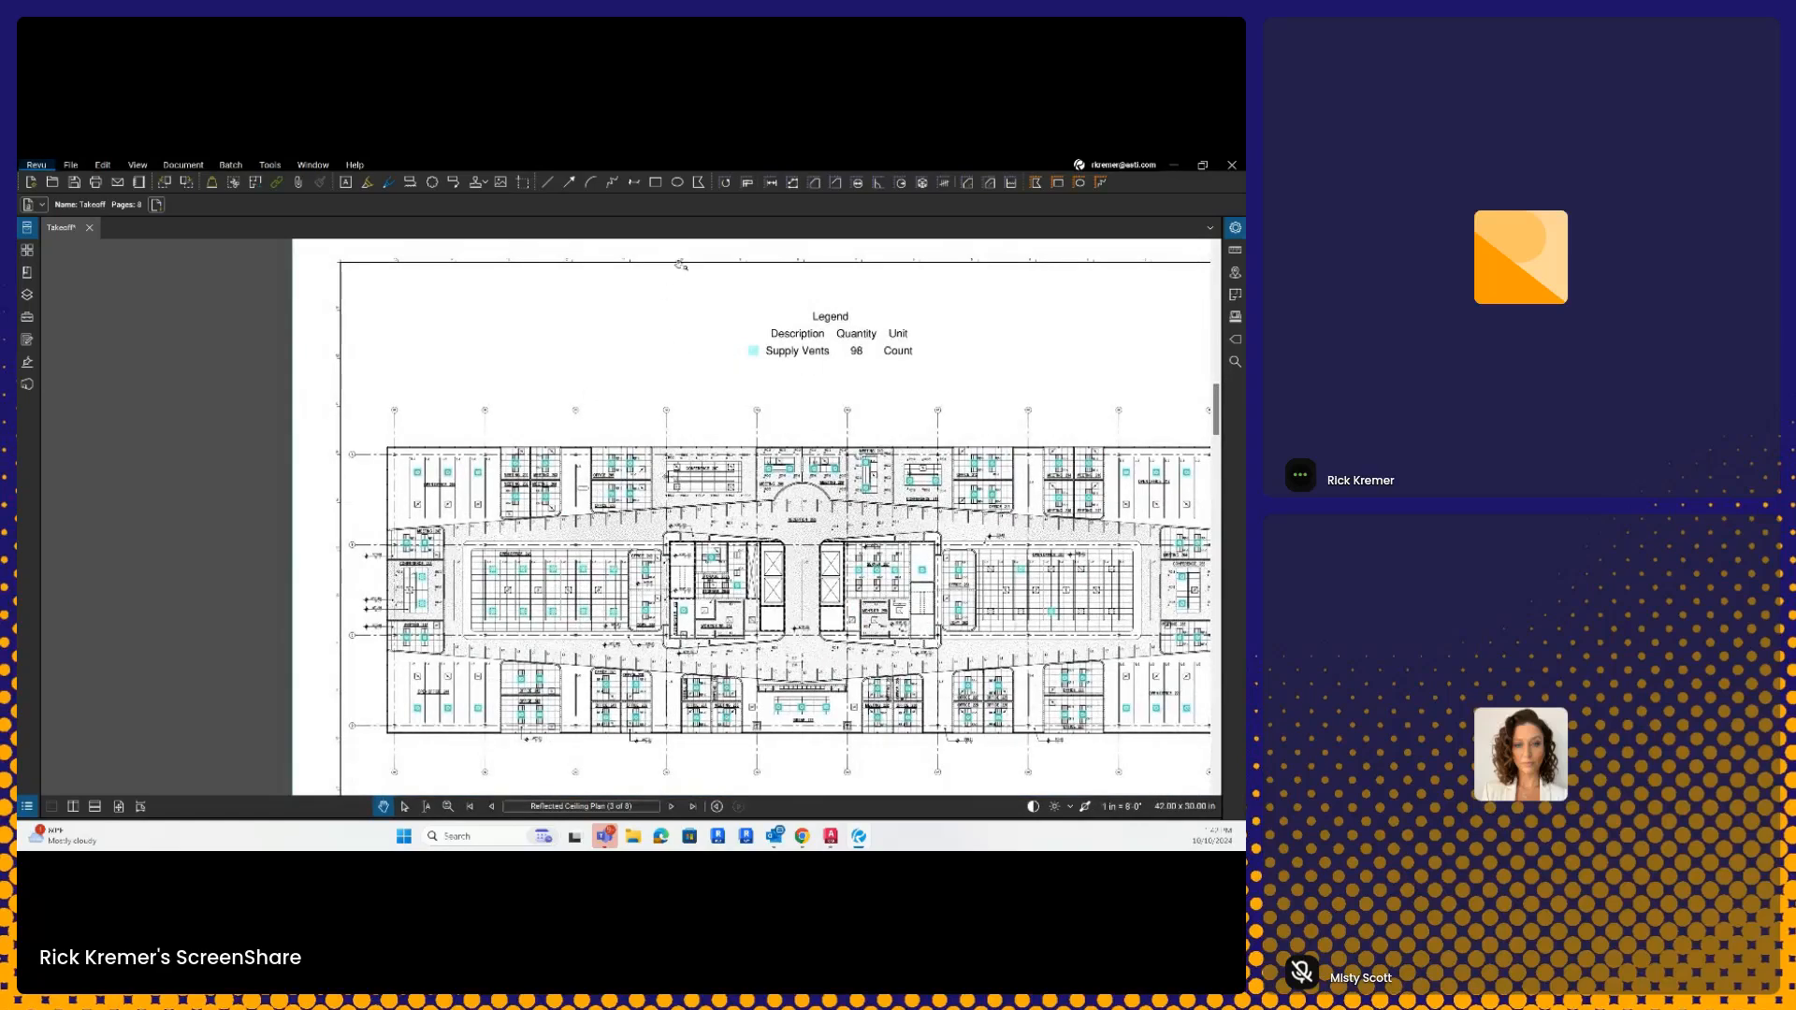
- Draw a small square above the ceiling plan and fill it yellow
click(656, 183)
drag(613, 367, 636, 382)
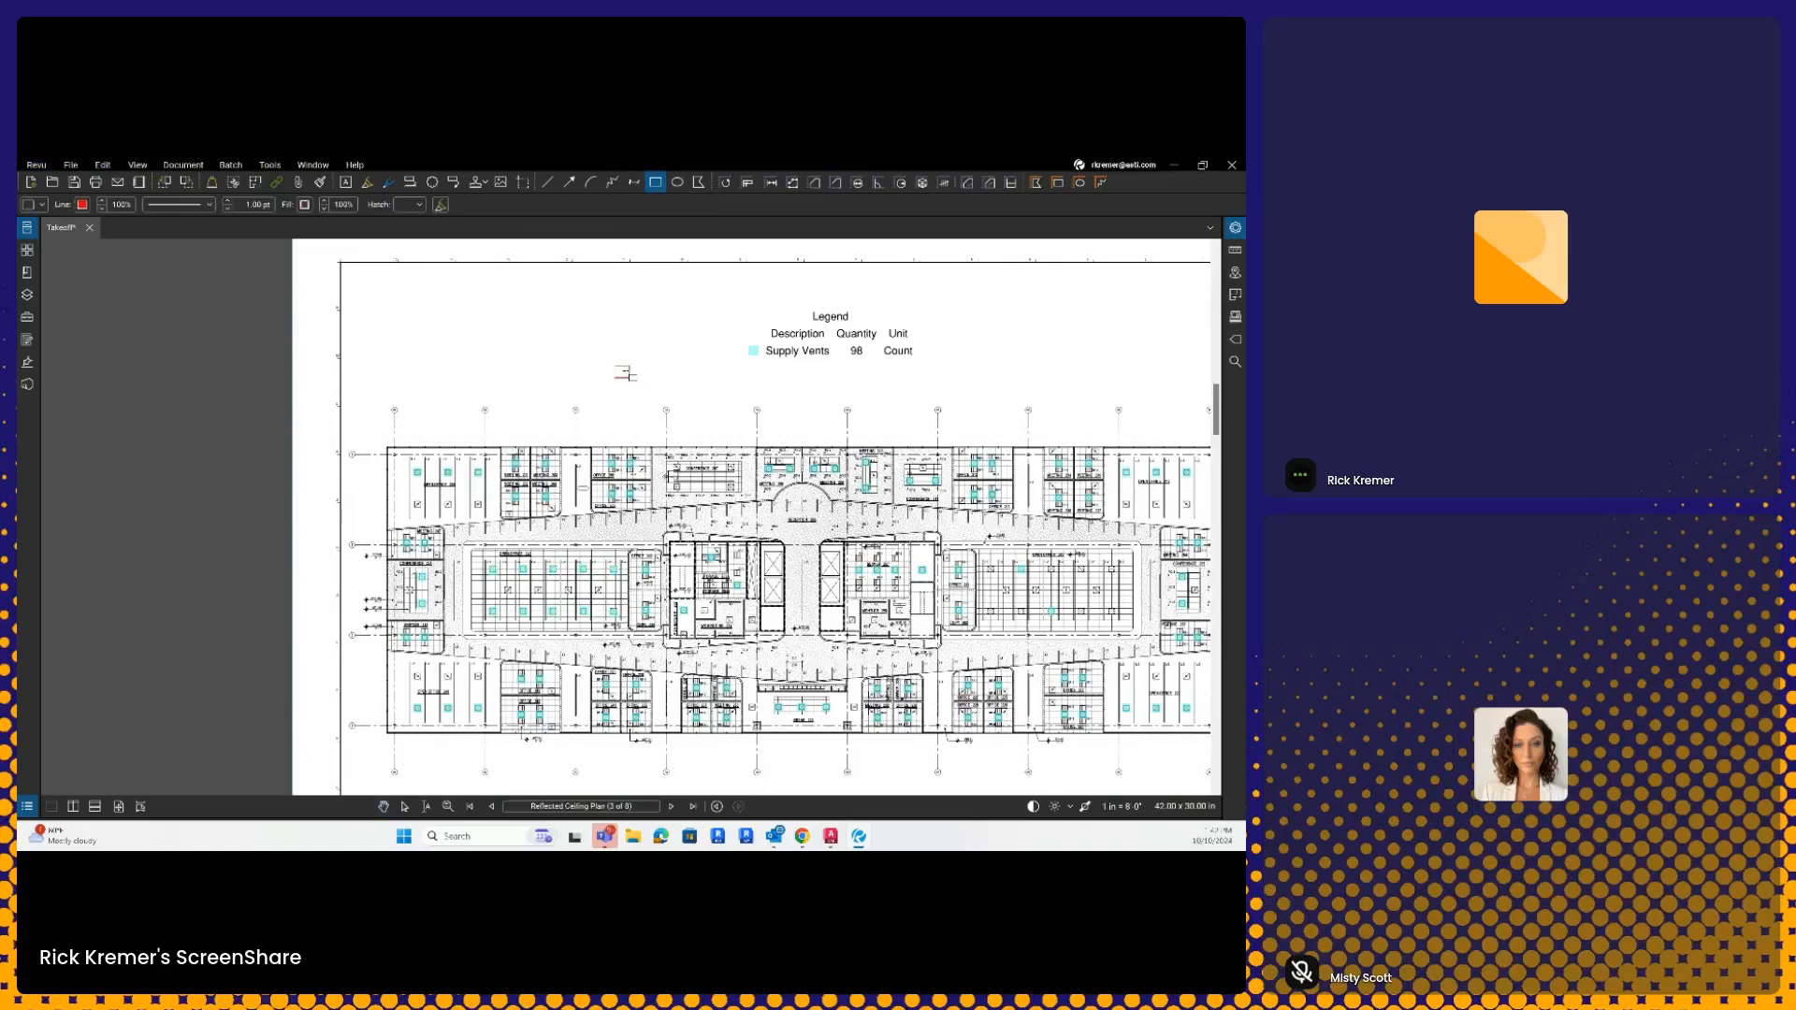
scroll(629, 386, up, 4)
click(626, 387)
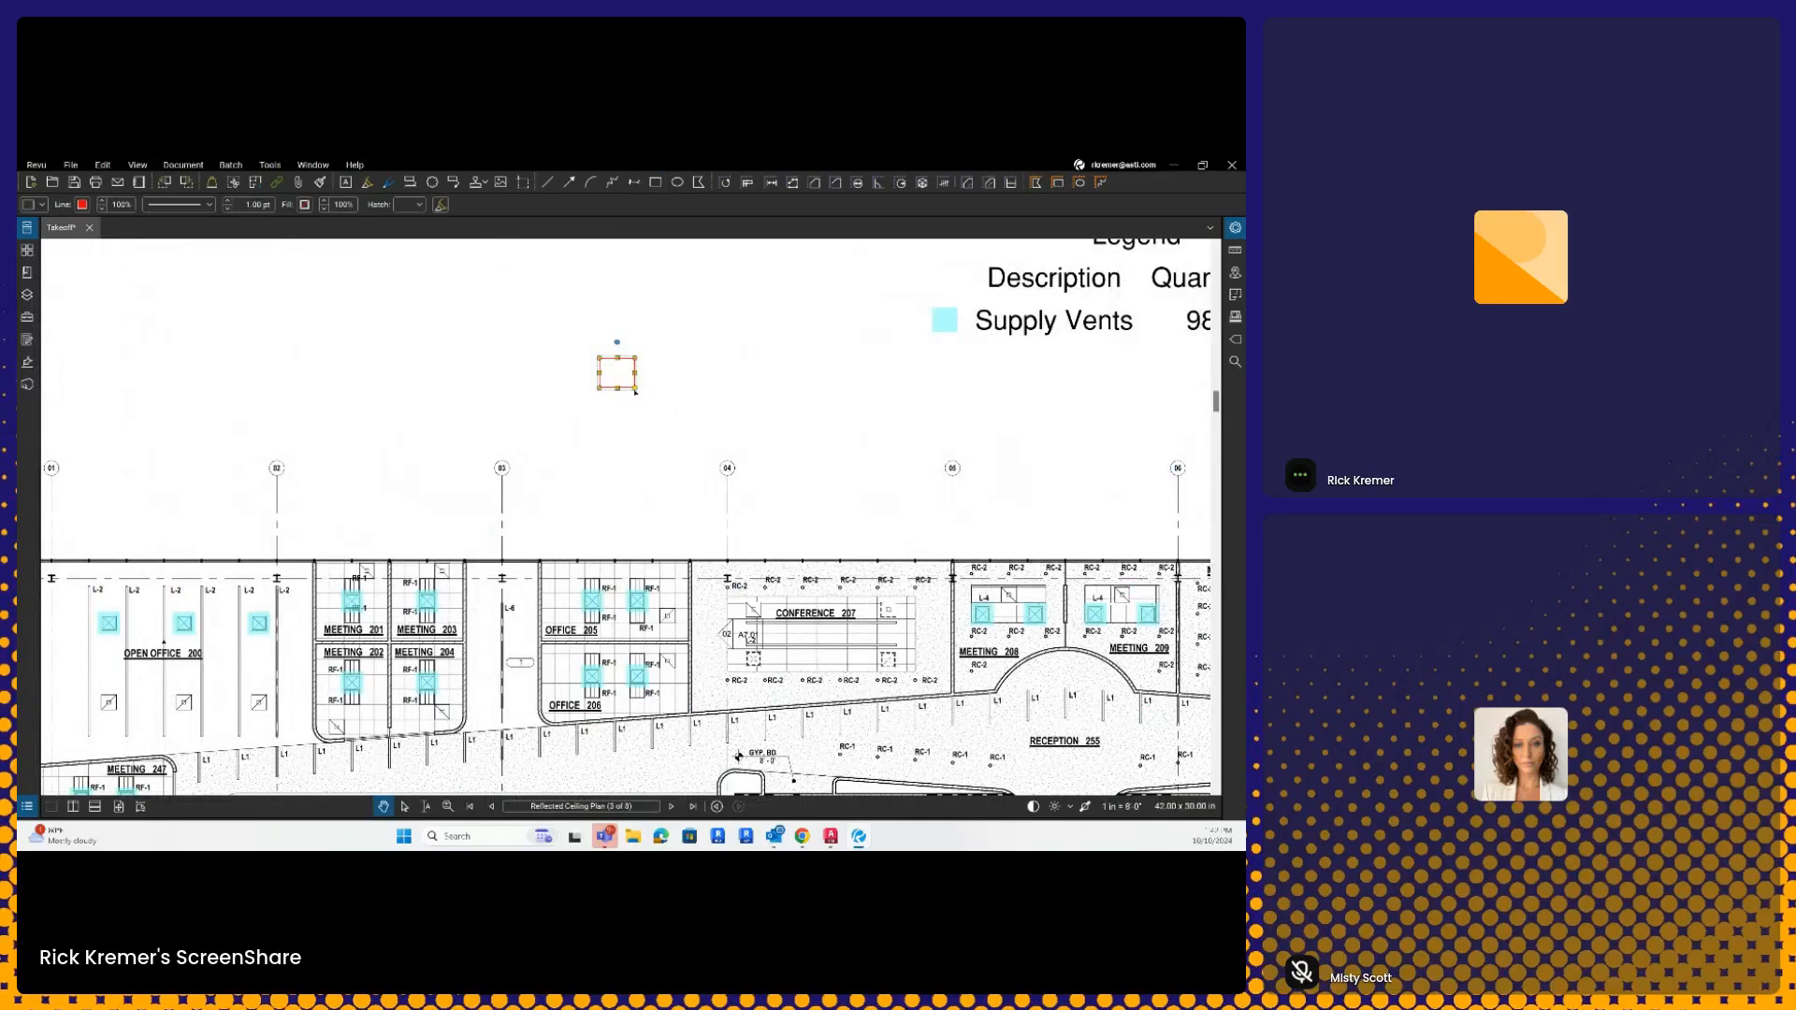
drag(635, 388, 622, 378)
click(305, 204)
click(322, 227)
click(591, 239)
- Add crossing red lines and a small circle inside the yellow square
click(547, 182)
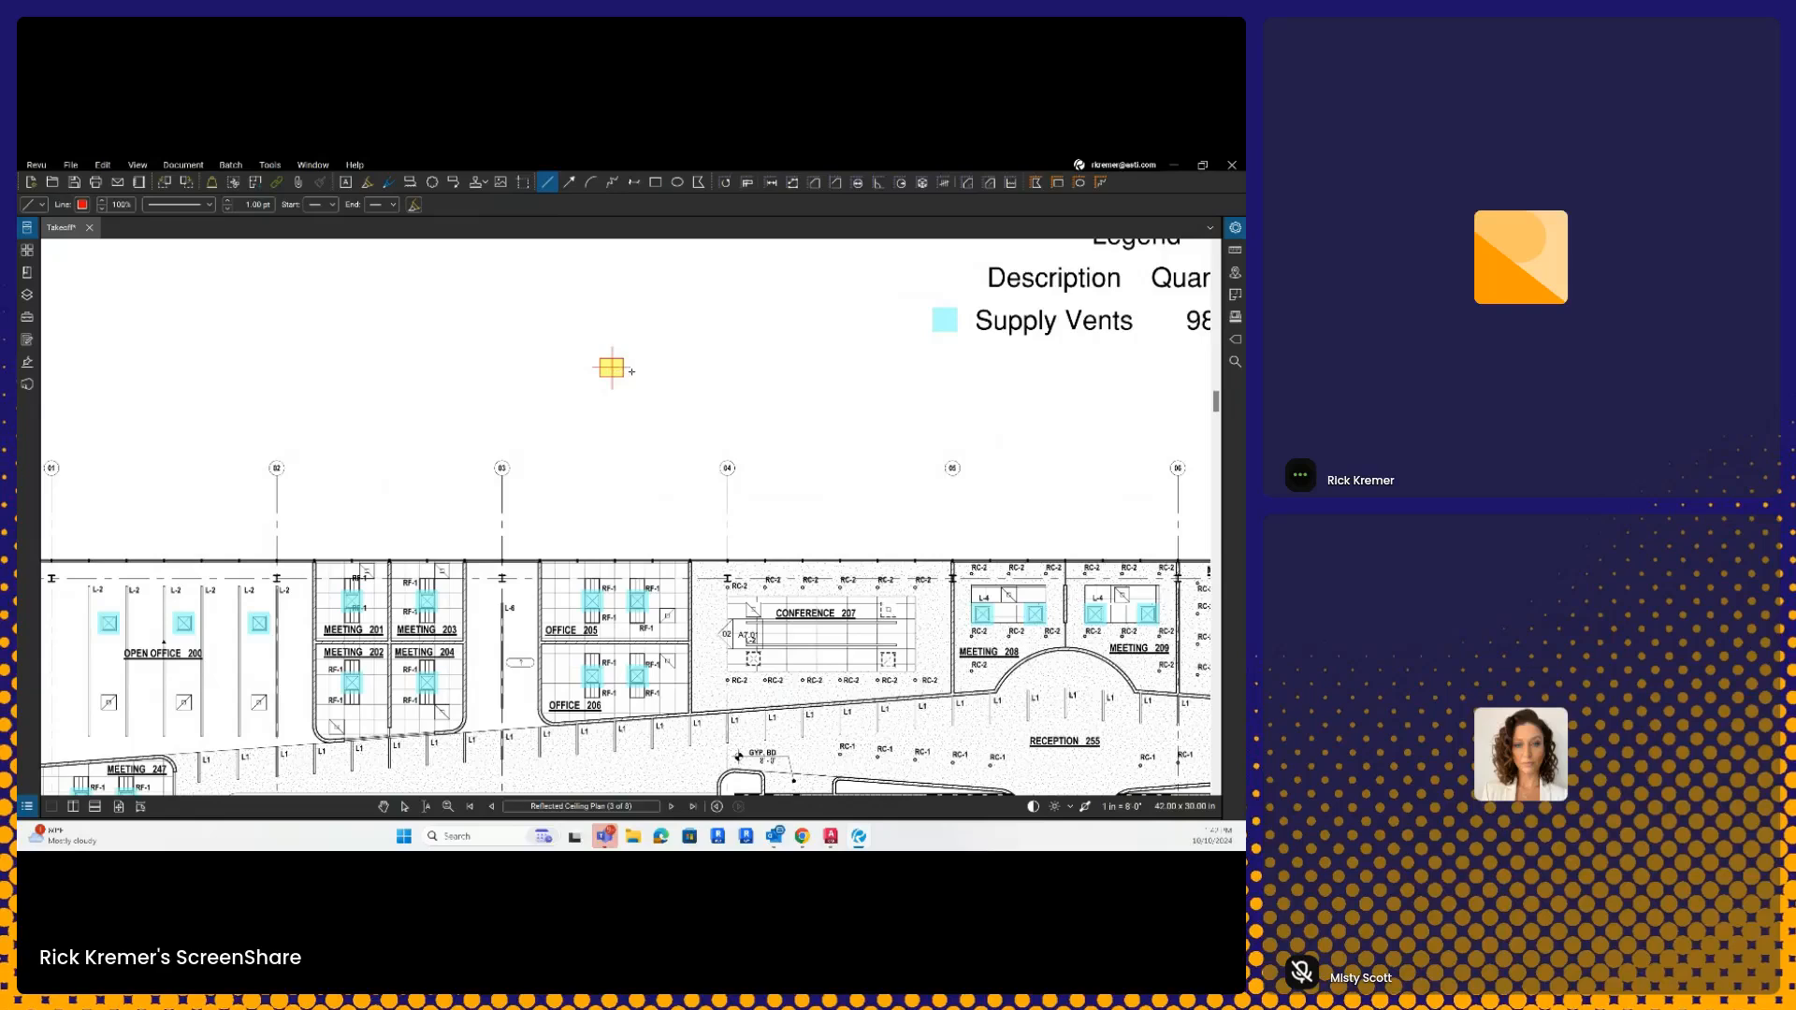
key(Escape)
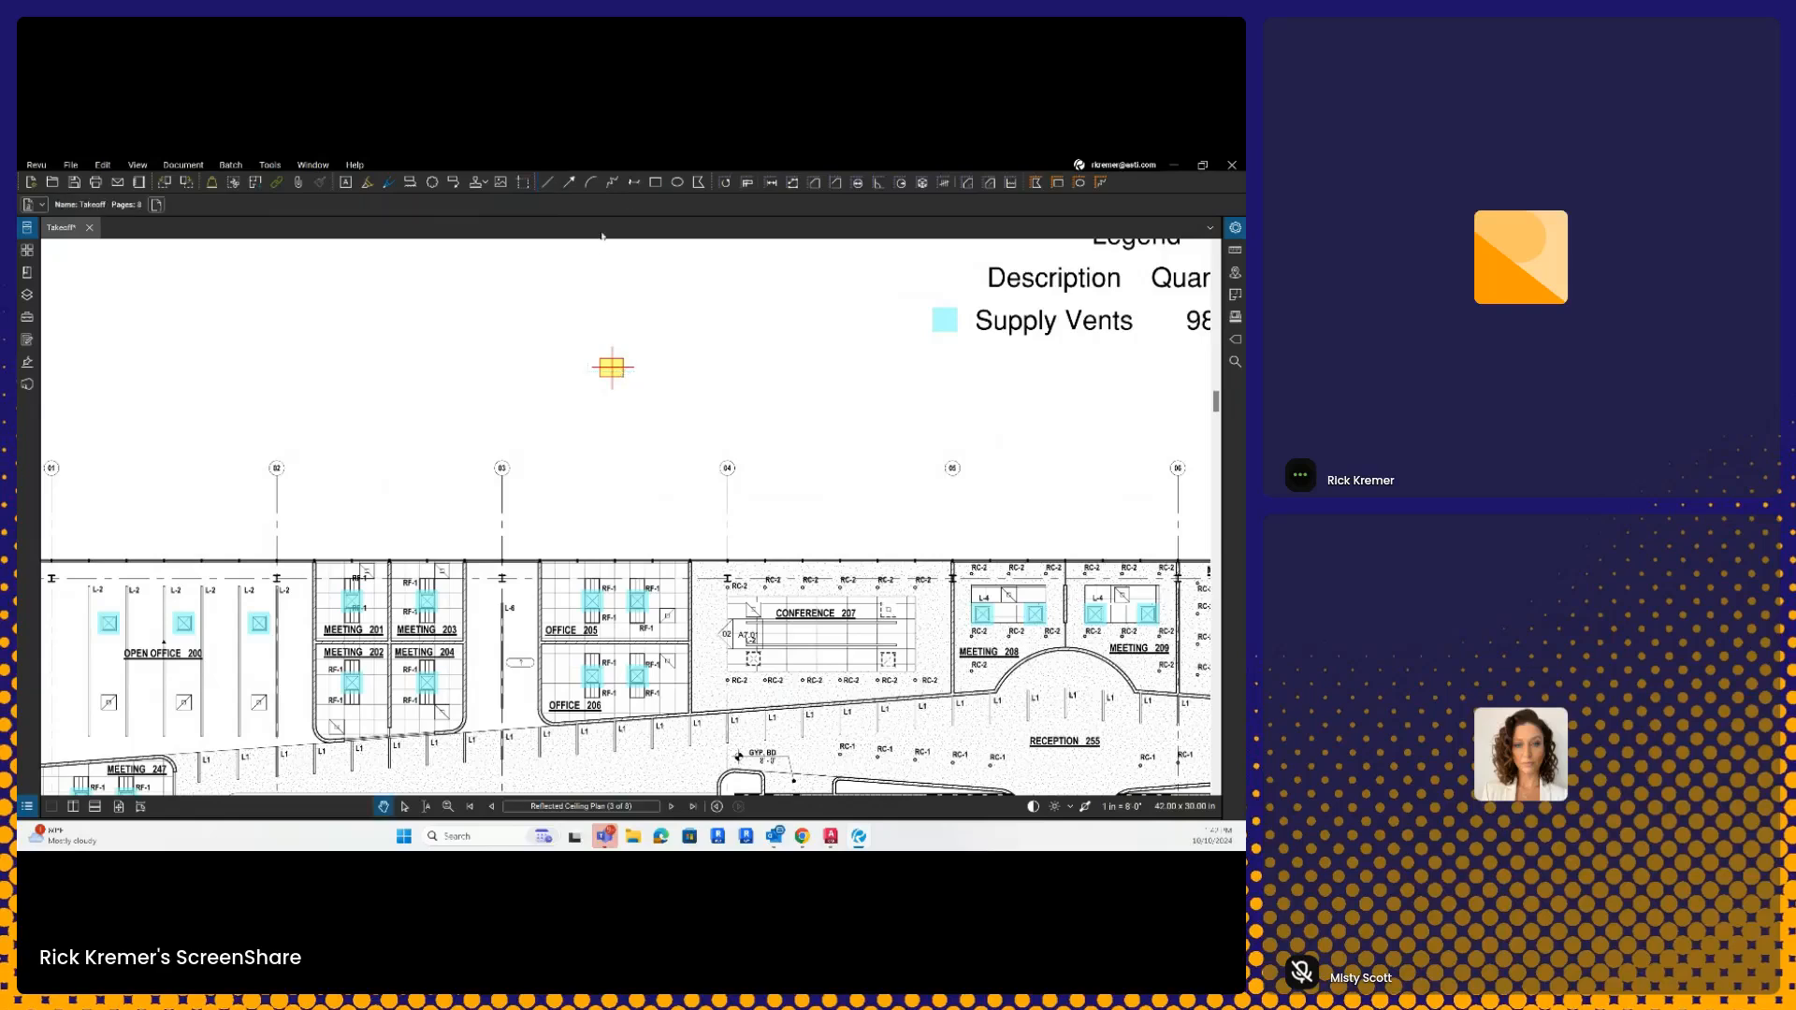
click(677, 182)
scroll(613, 367, up, 3)
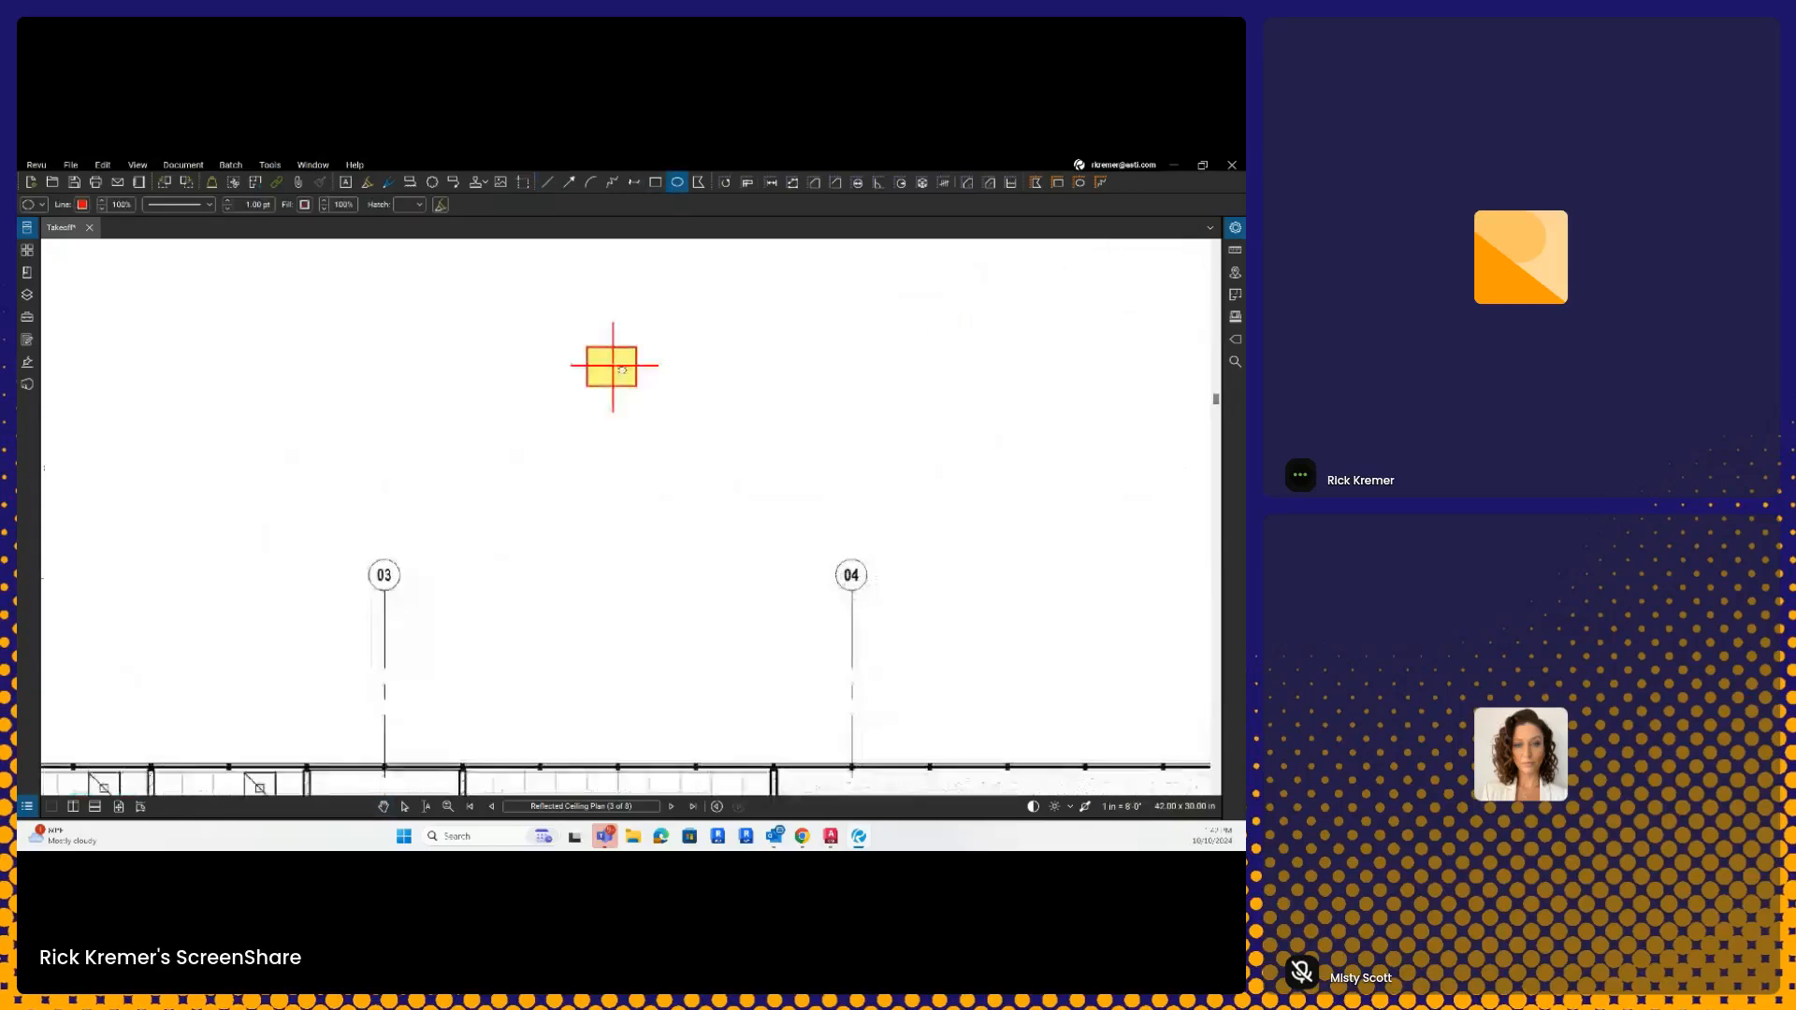
drag(614, 367, 769, 556)
key(Escape)
scroll(637, 469, down, 2)
- Group the symbol pieces and add the group to the Architect Review tool set
right_click(703, 491)
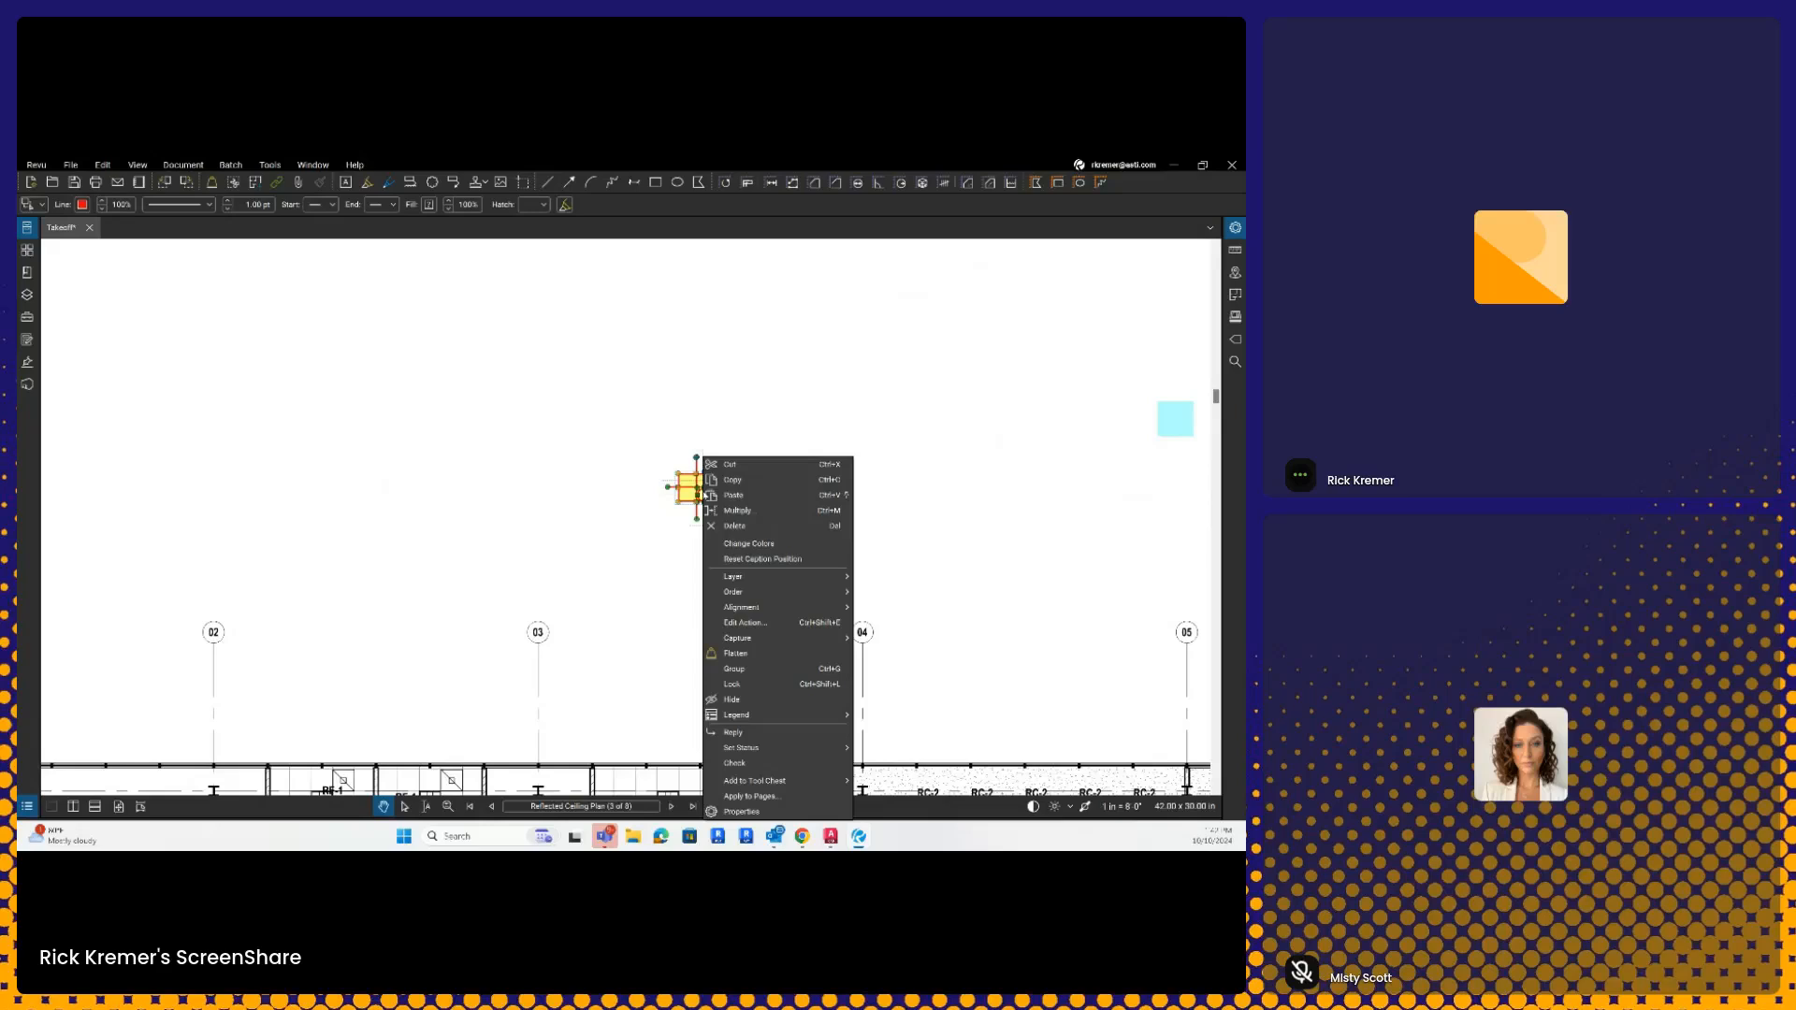
click(755, 671)
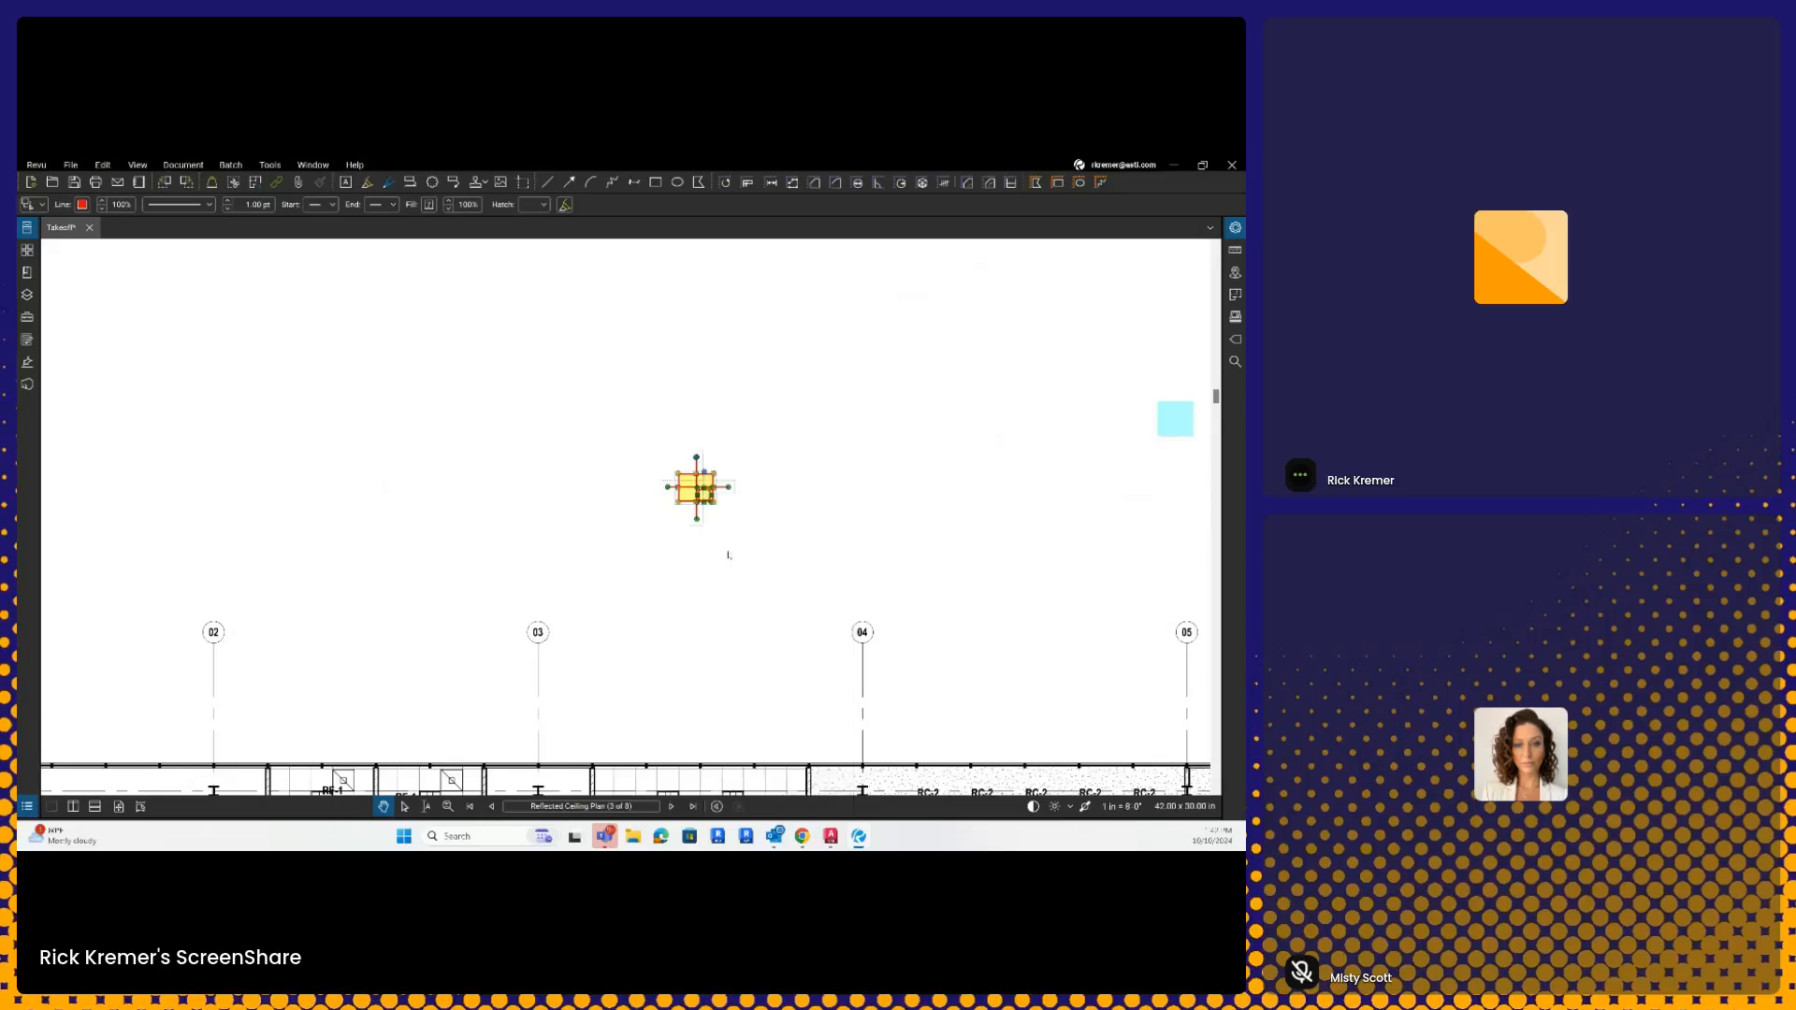
right_click(694, 496)
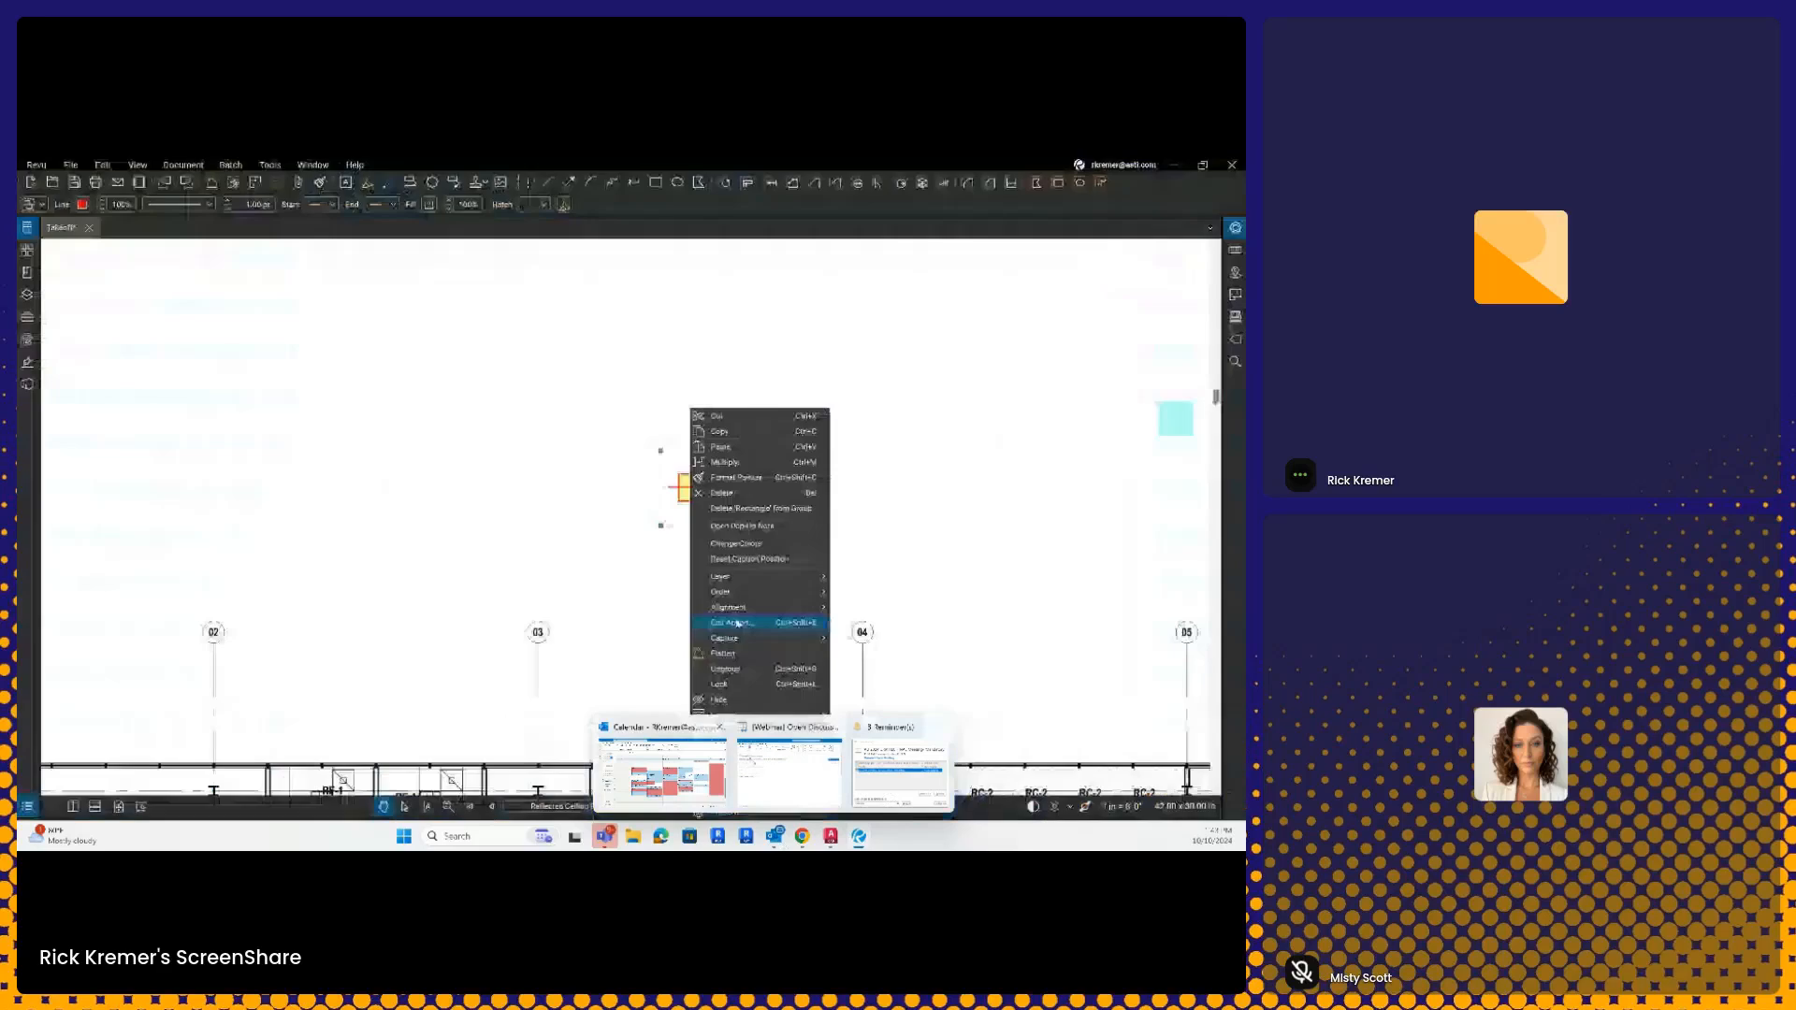
key(Escape)
right_click(701, 496)
mouse_move(759, 779)
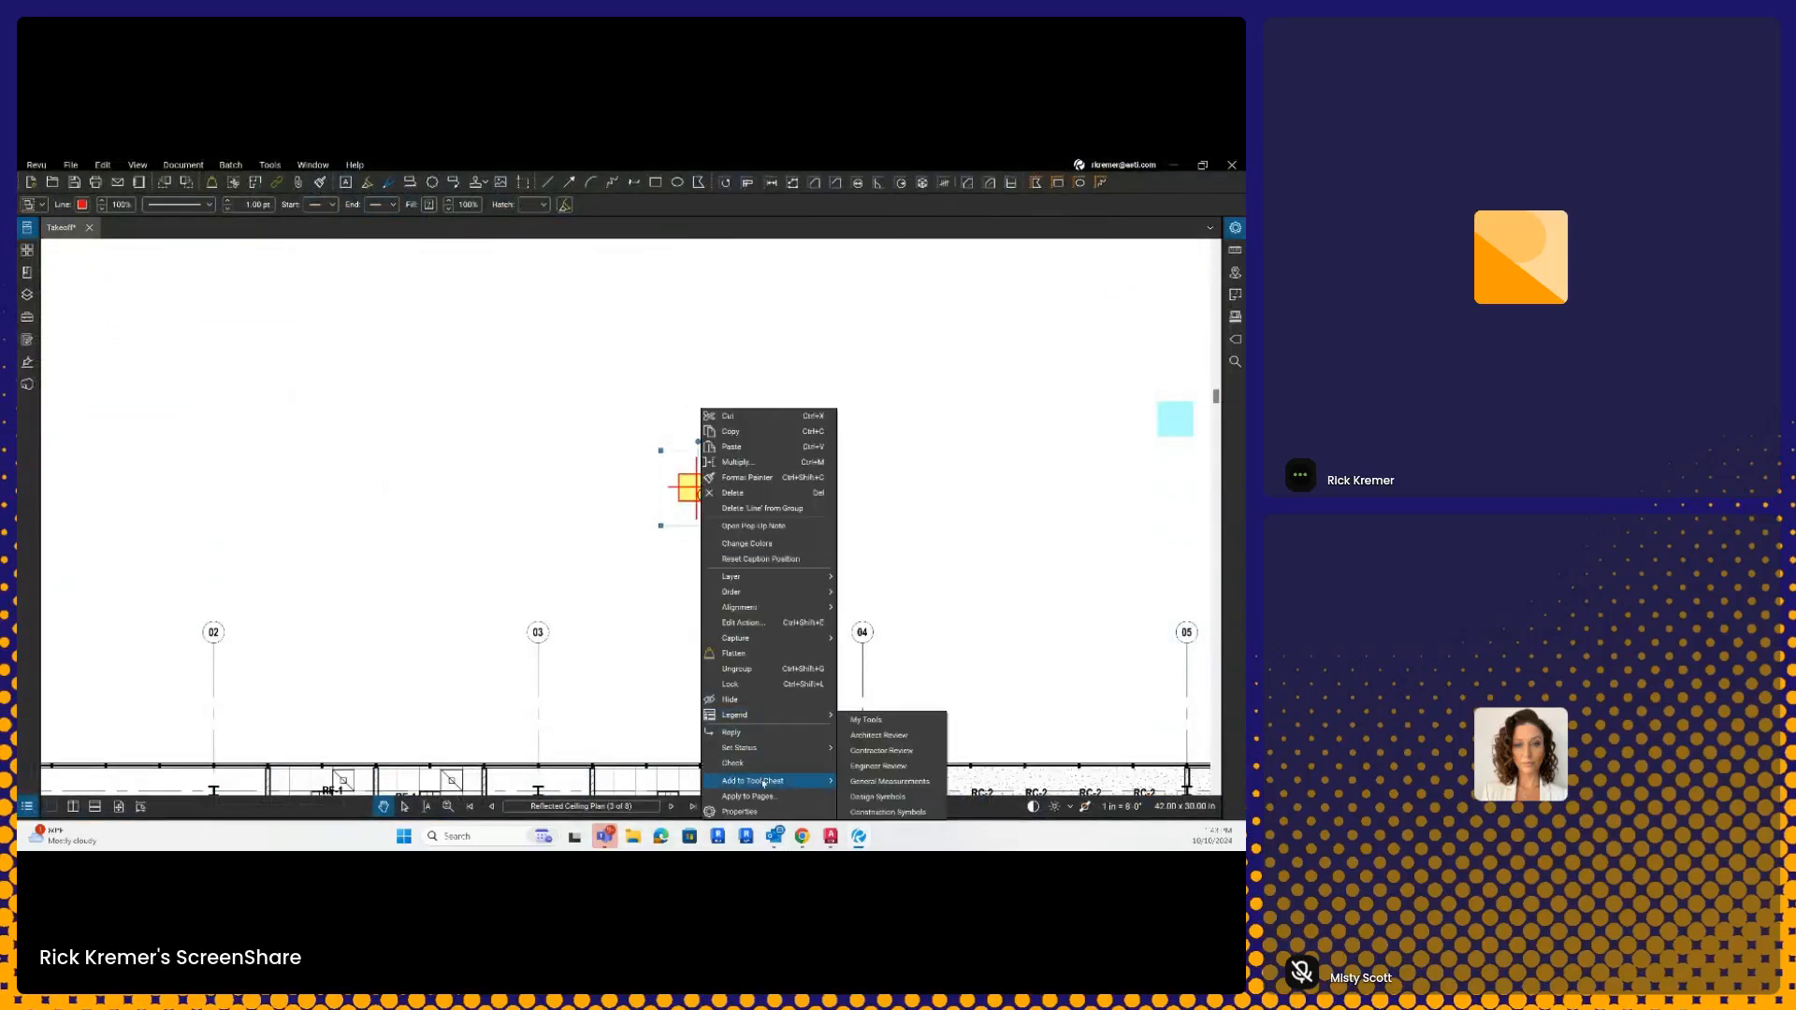
click(879, 736)
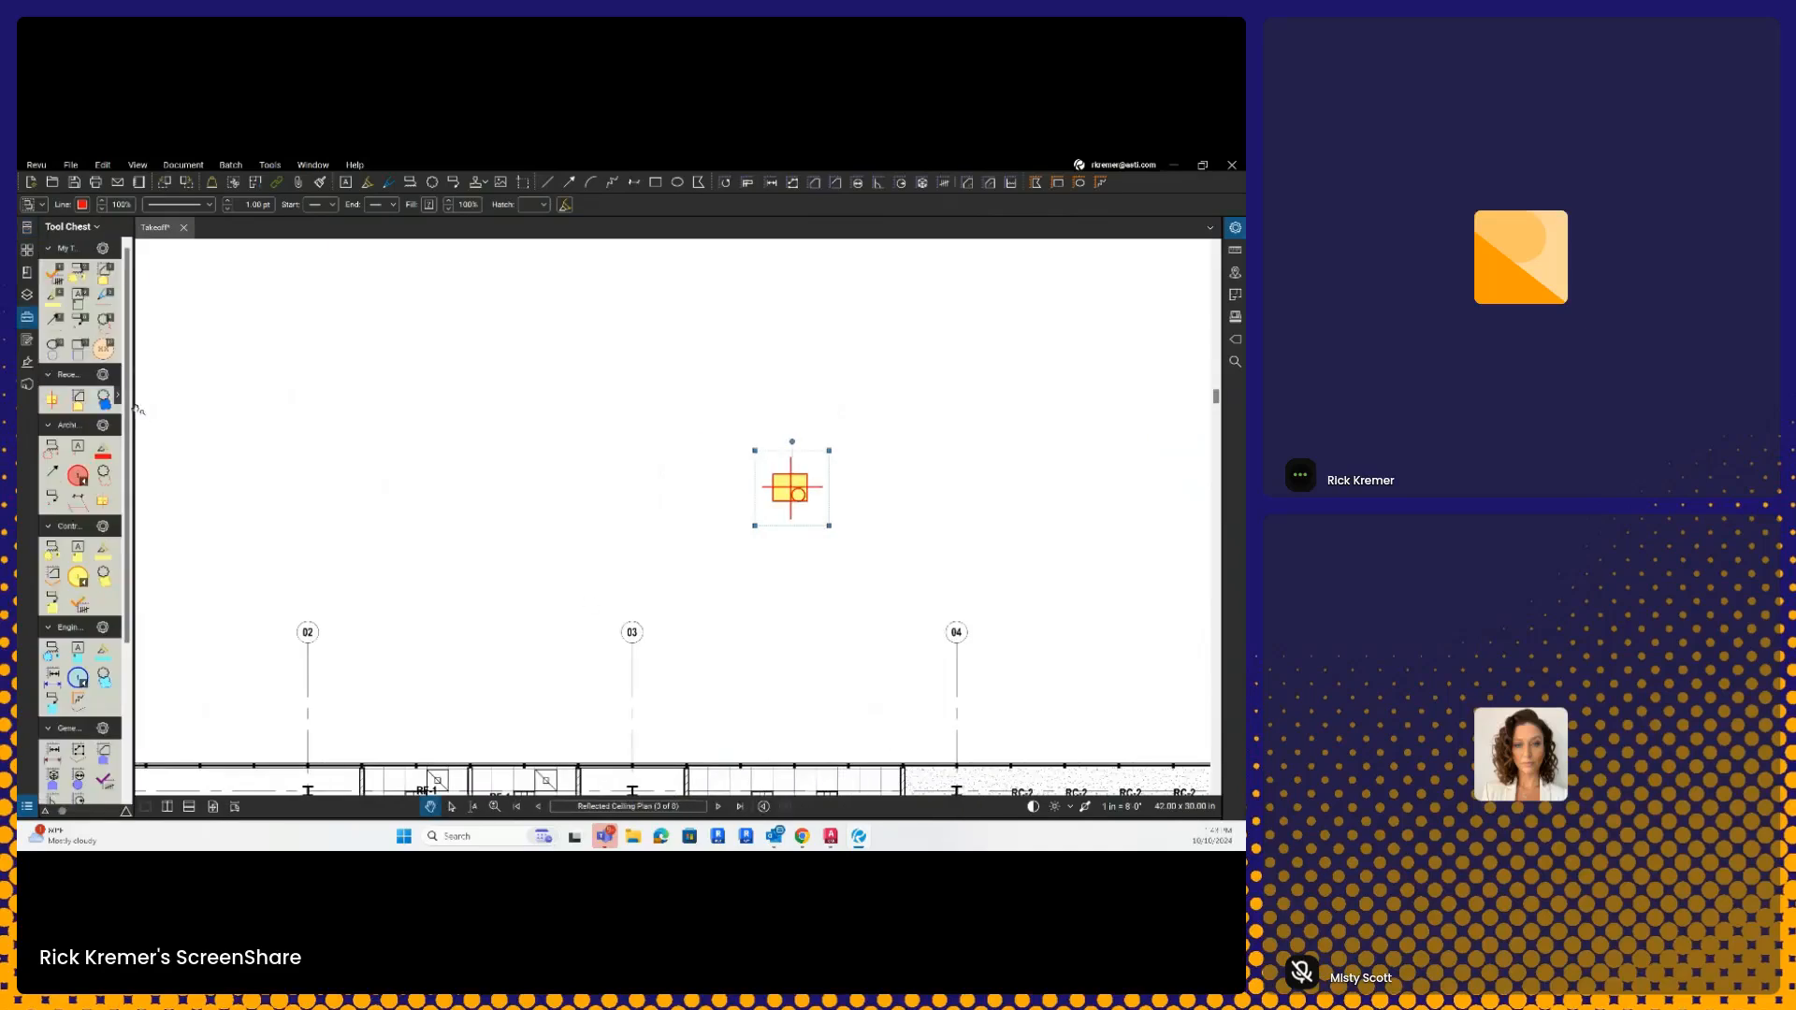
- Widen the Tool Chest and show the Architect Review tools in Detail view
drag(149, 410, 413, 442)
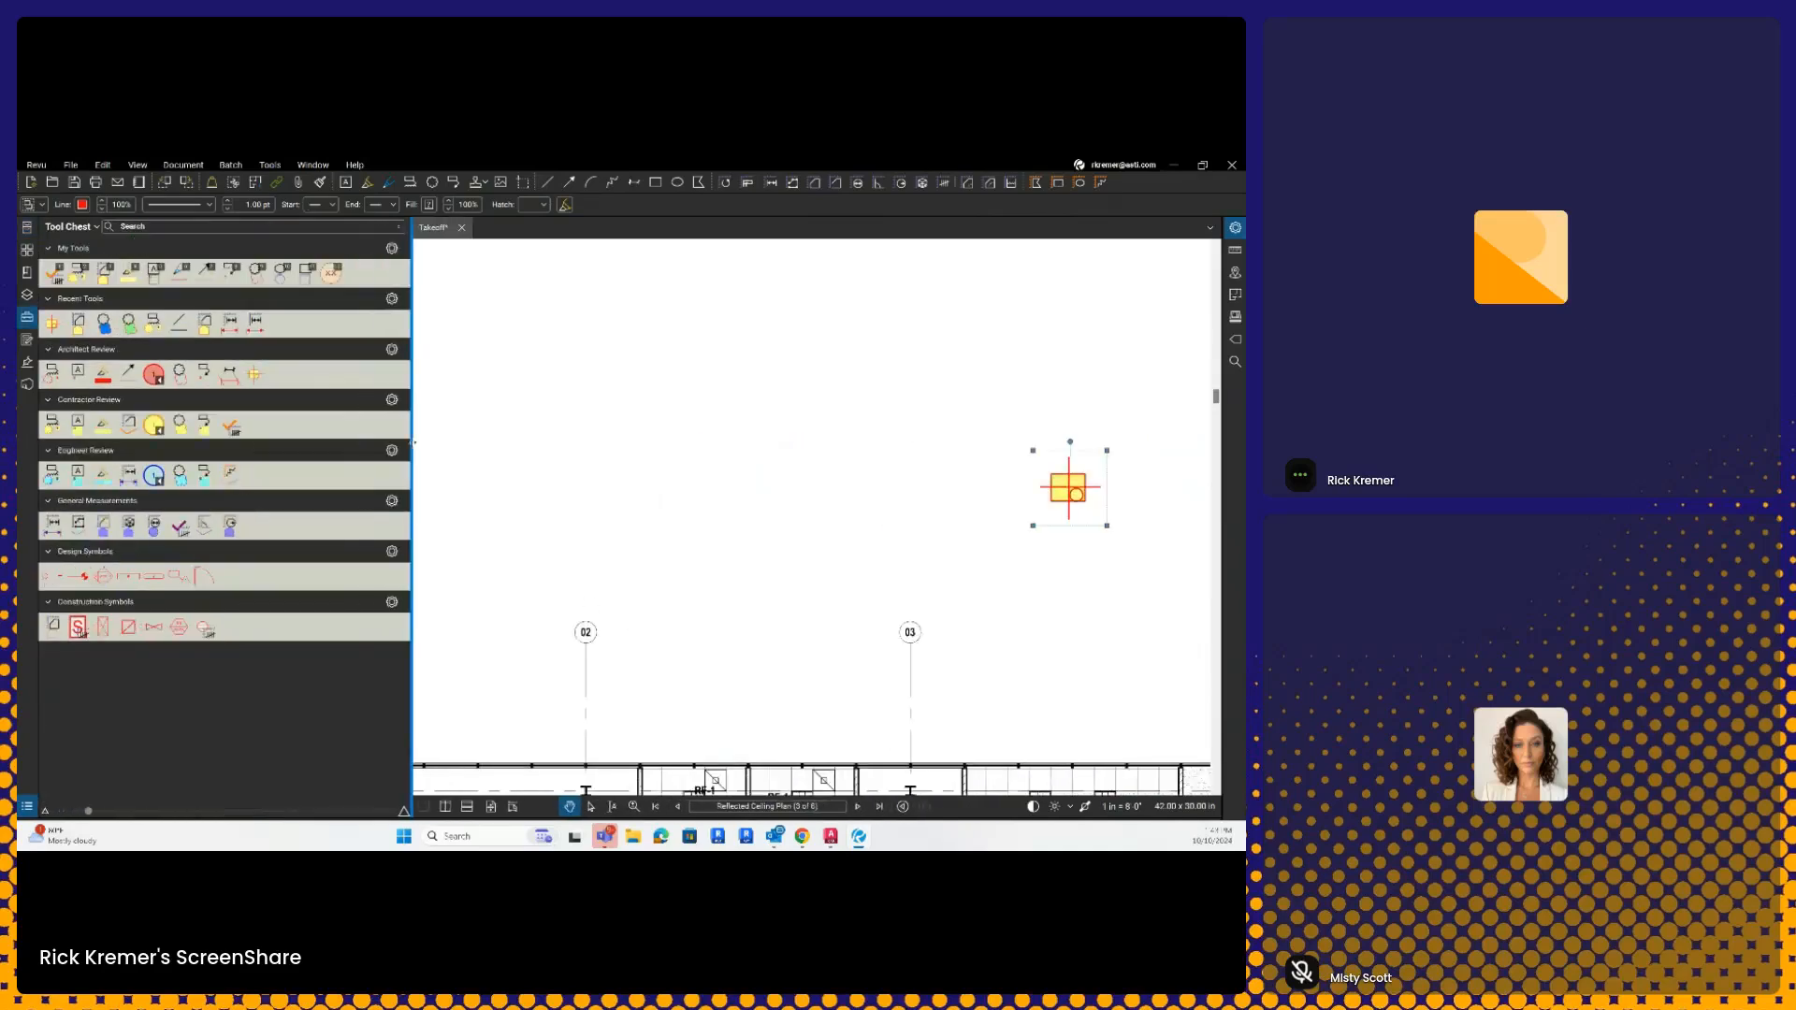
click(392, 350)
click(411, 384)
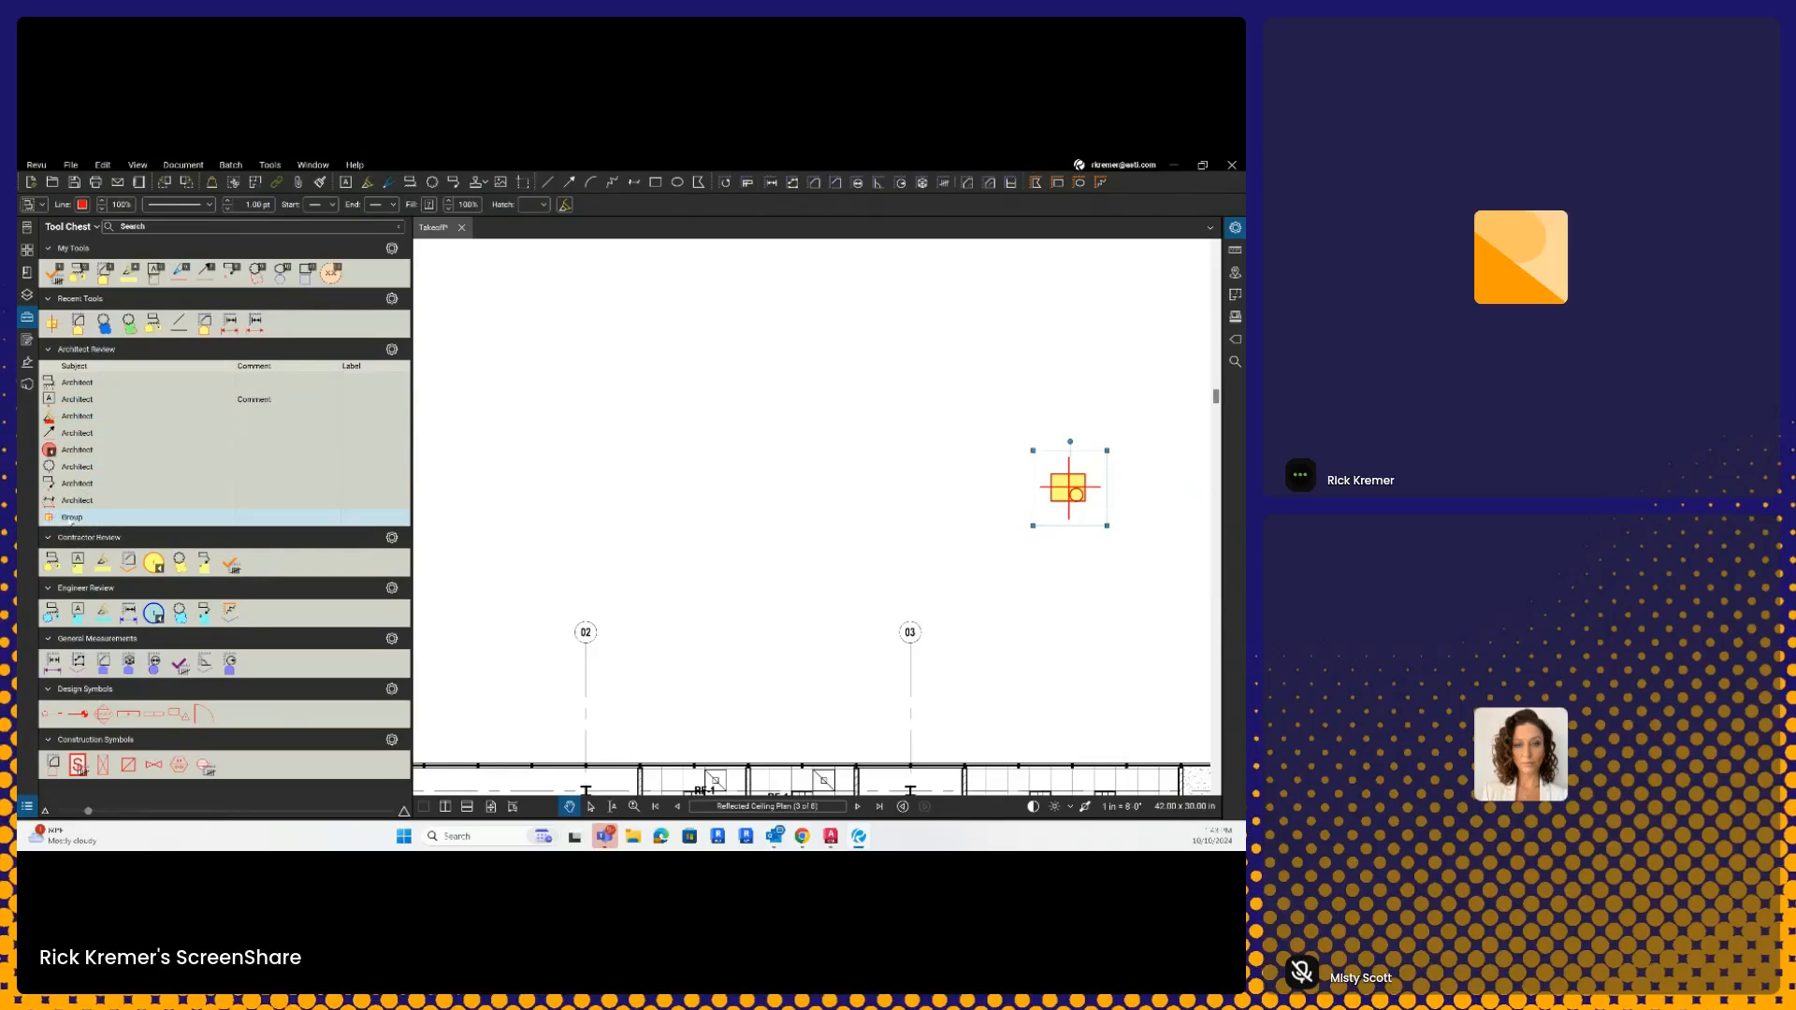
- Create a count tool from the saved Group tool and set its subject to Smoke Detector
right_click(70, 519)
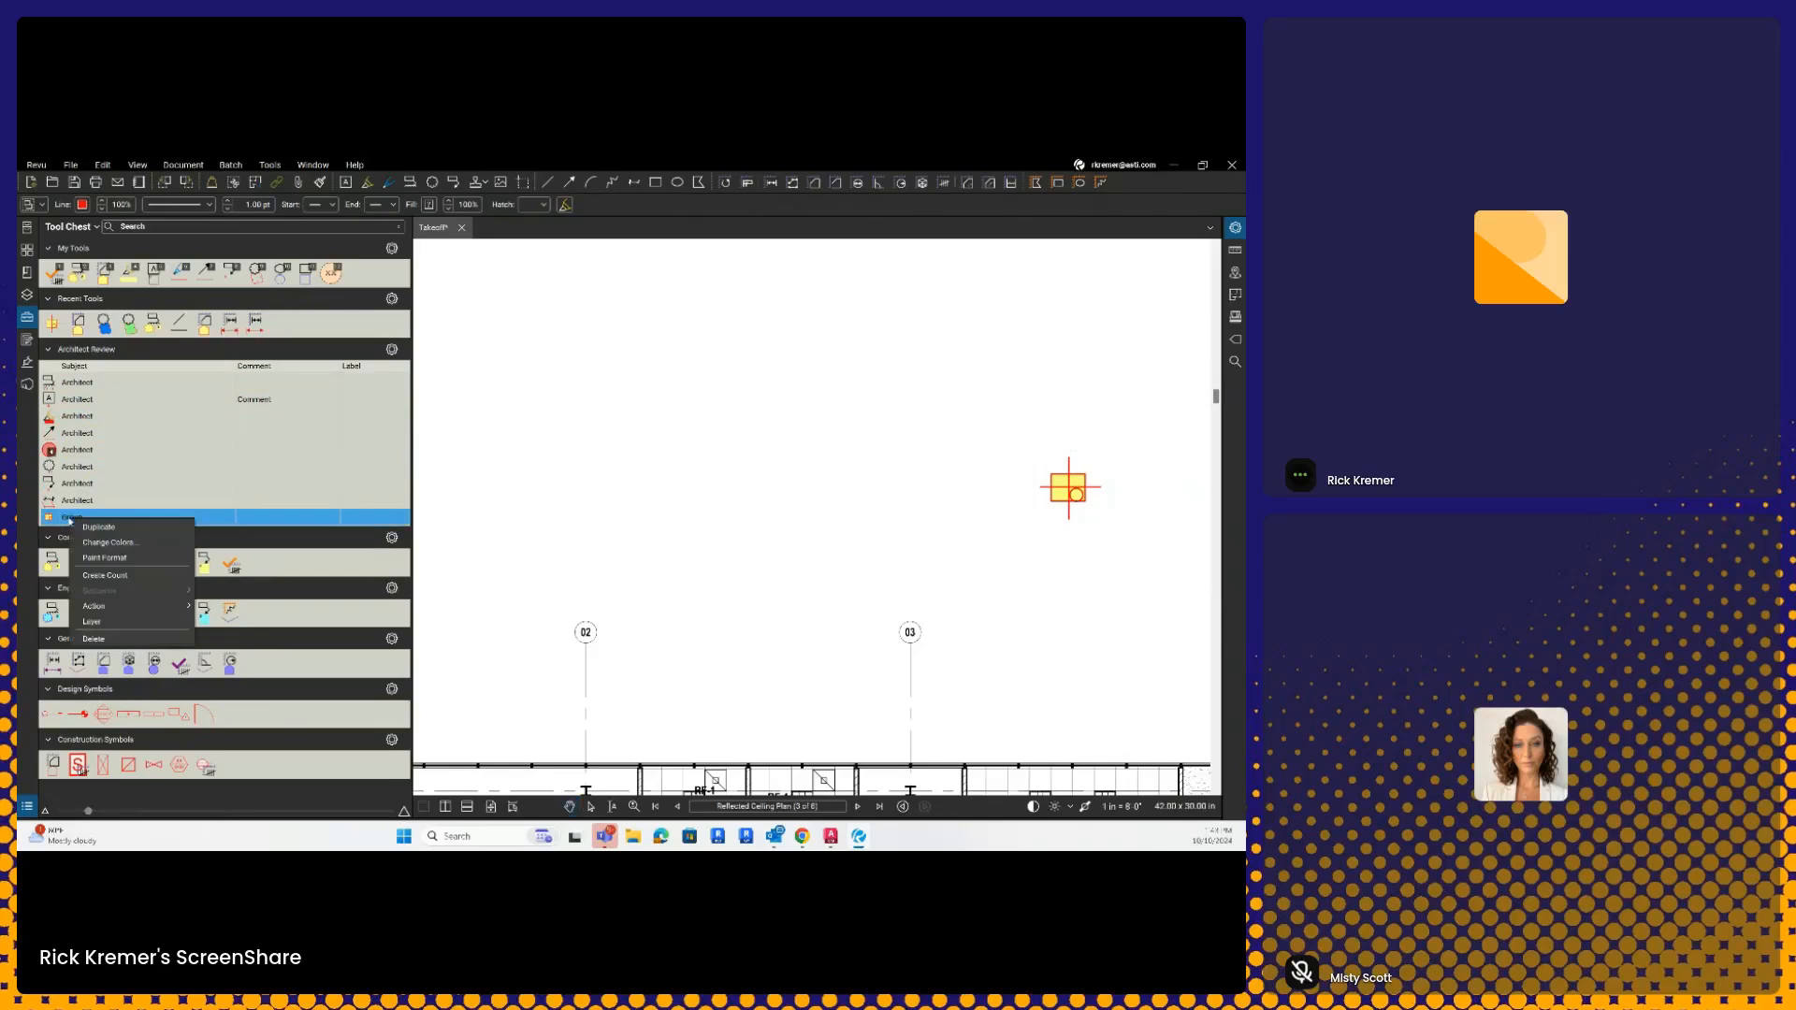
click(121, 575)
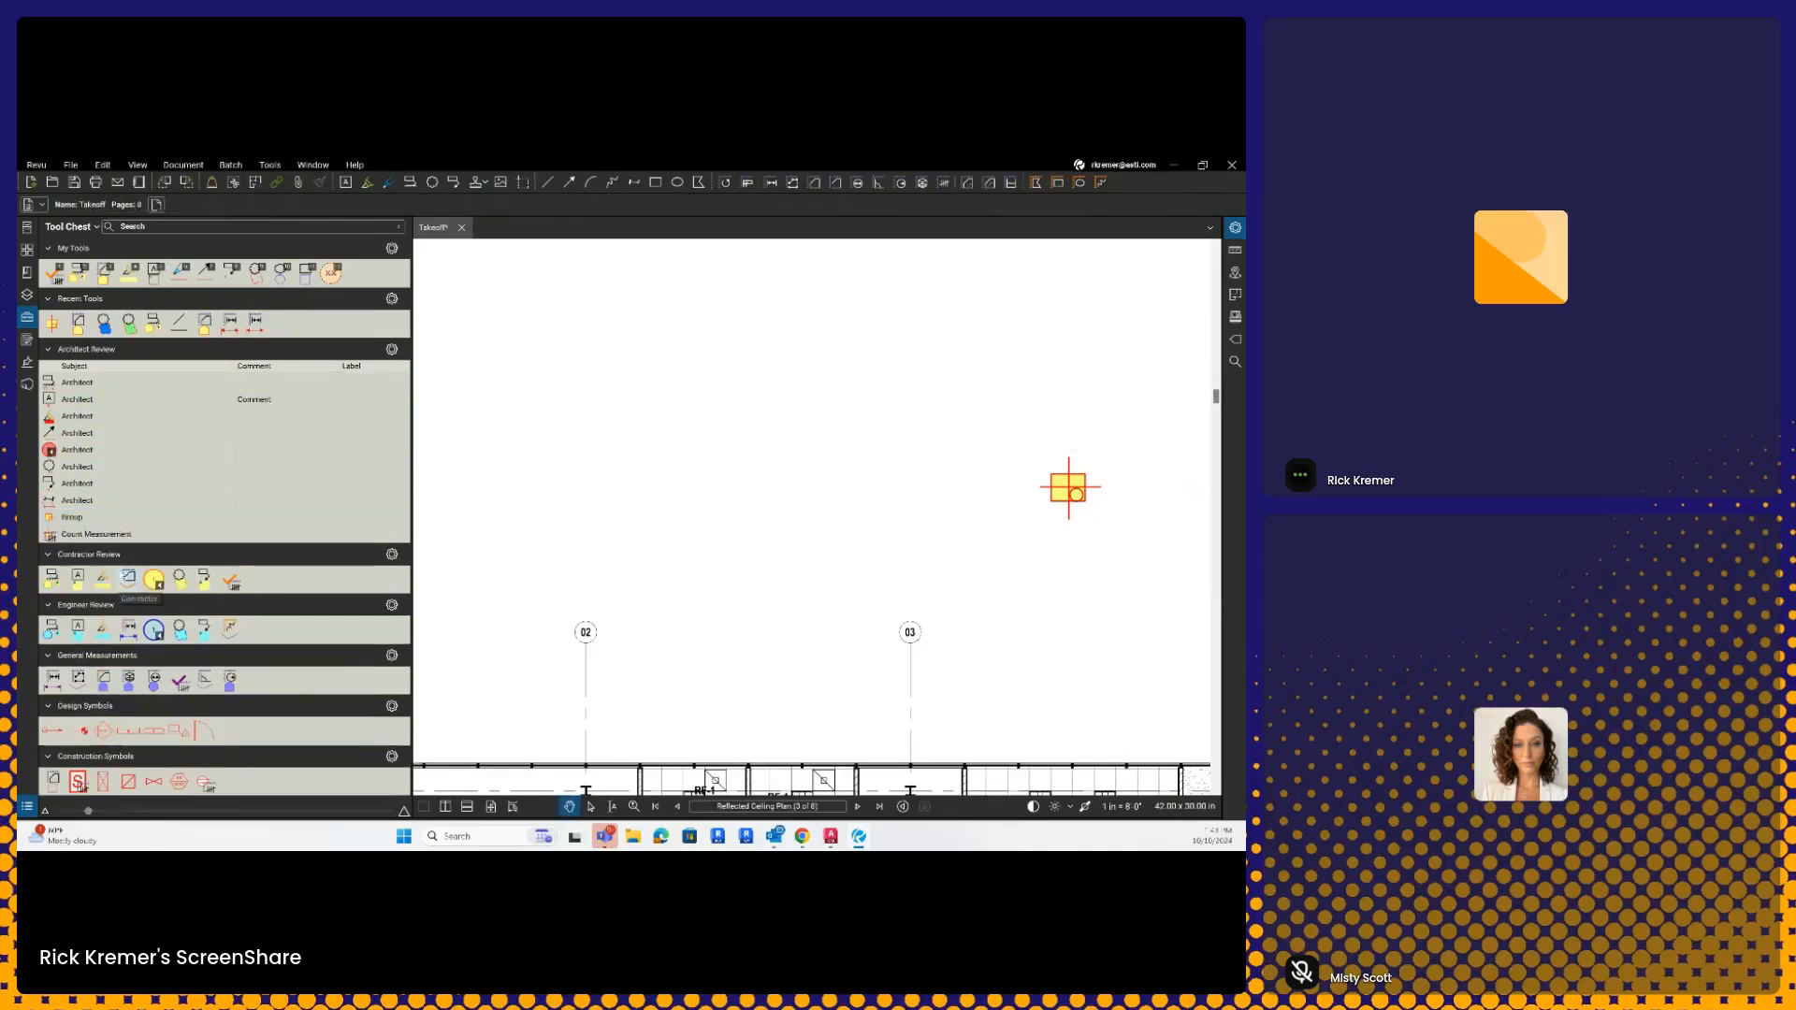
click(77, 538)
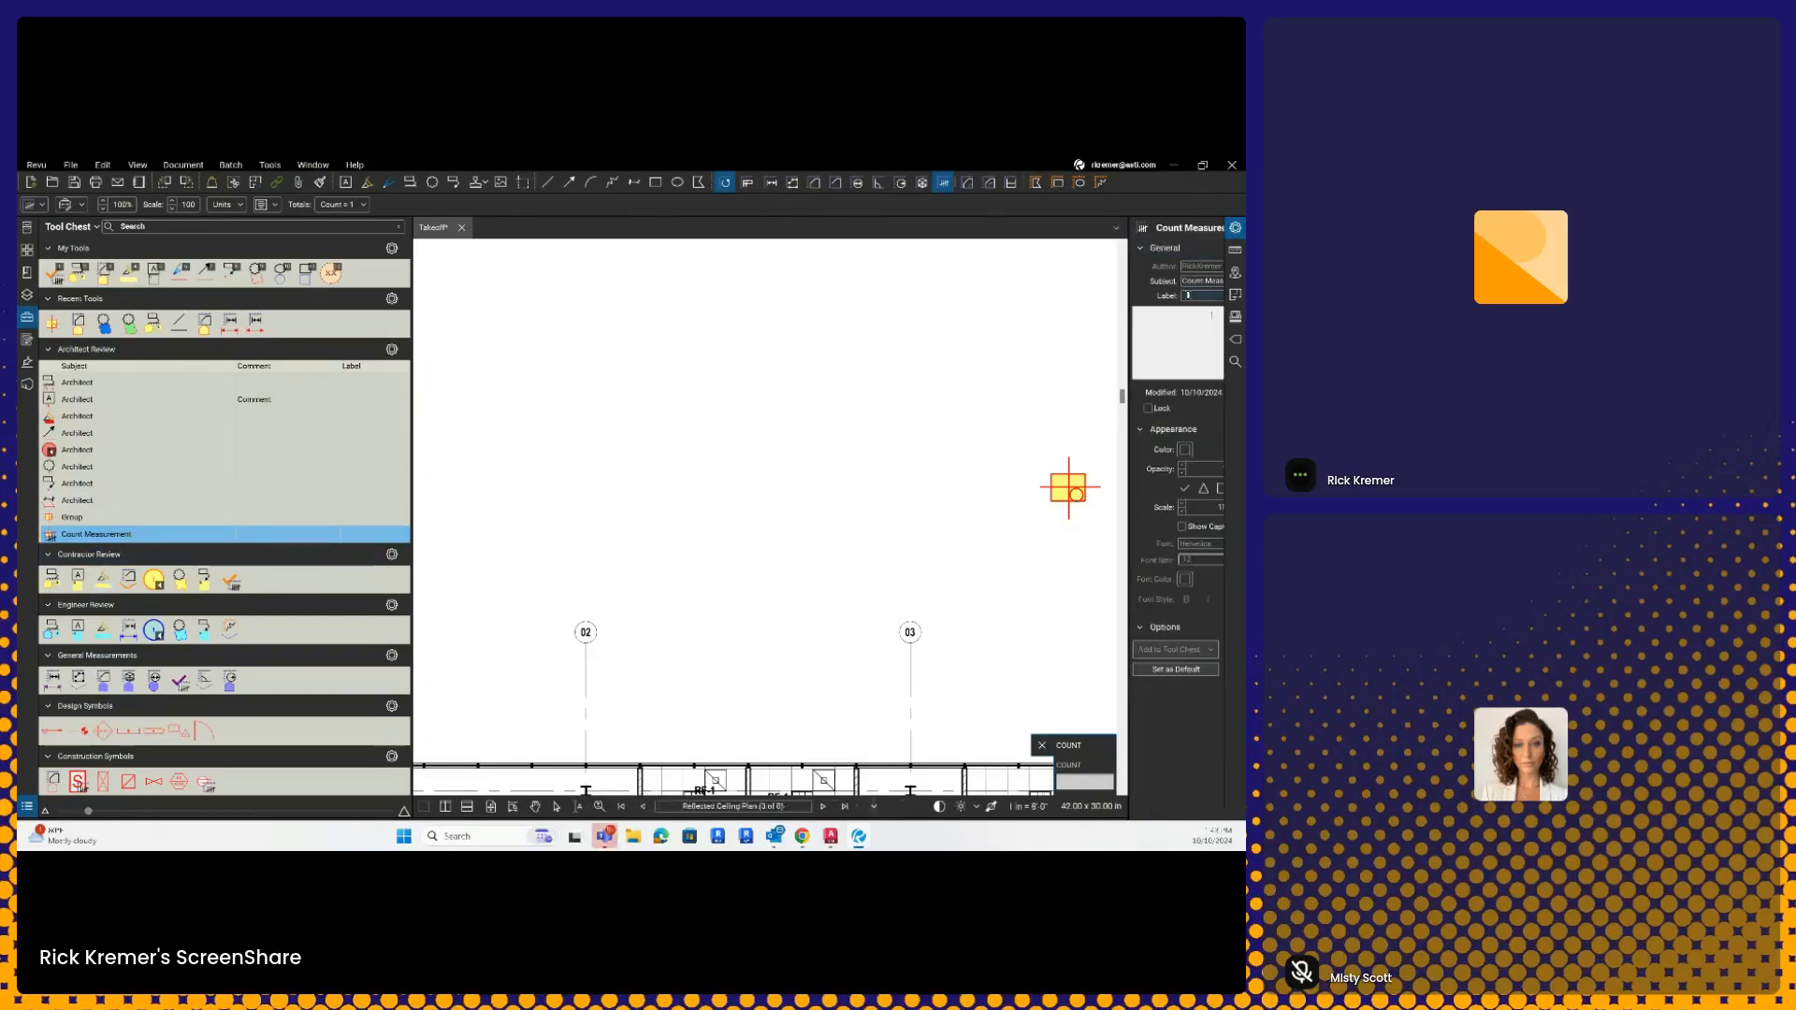
drag(1128, 308, 937, 311)
click(1046, 280)
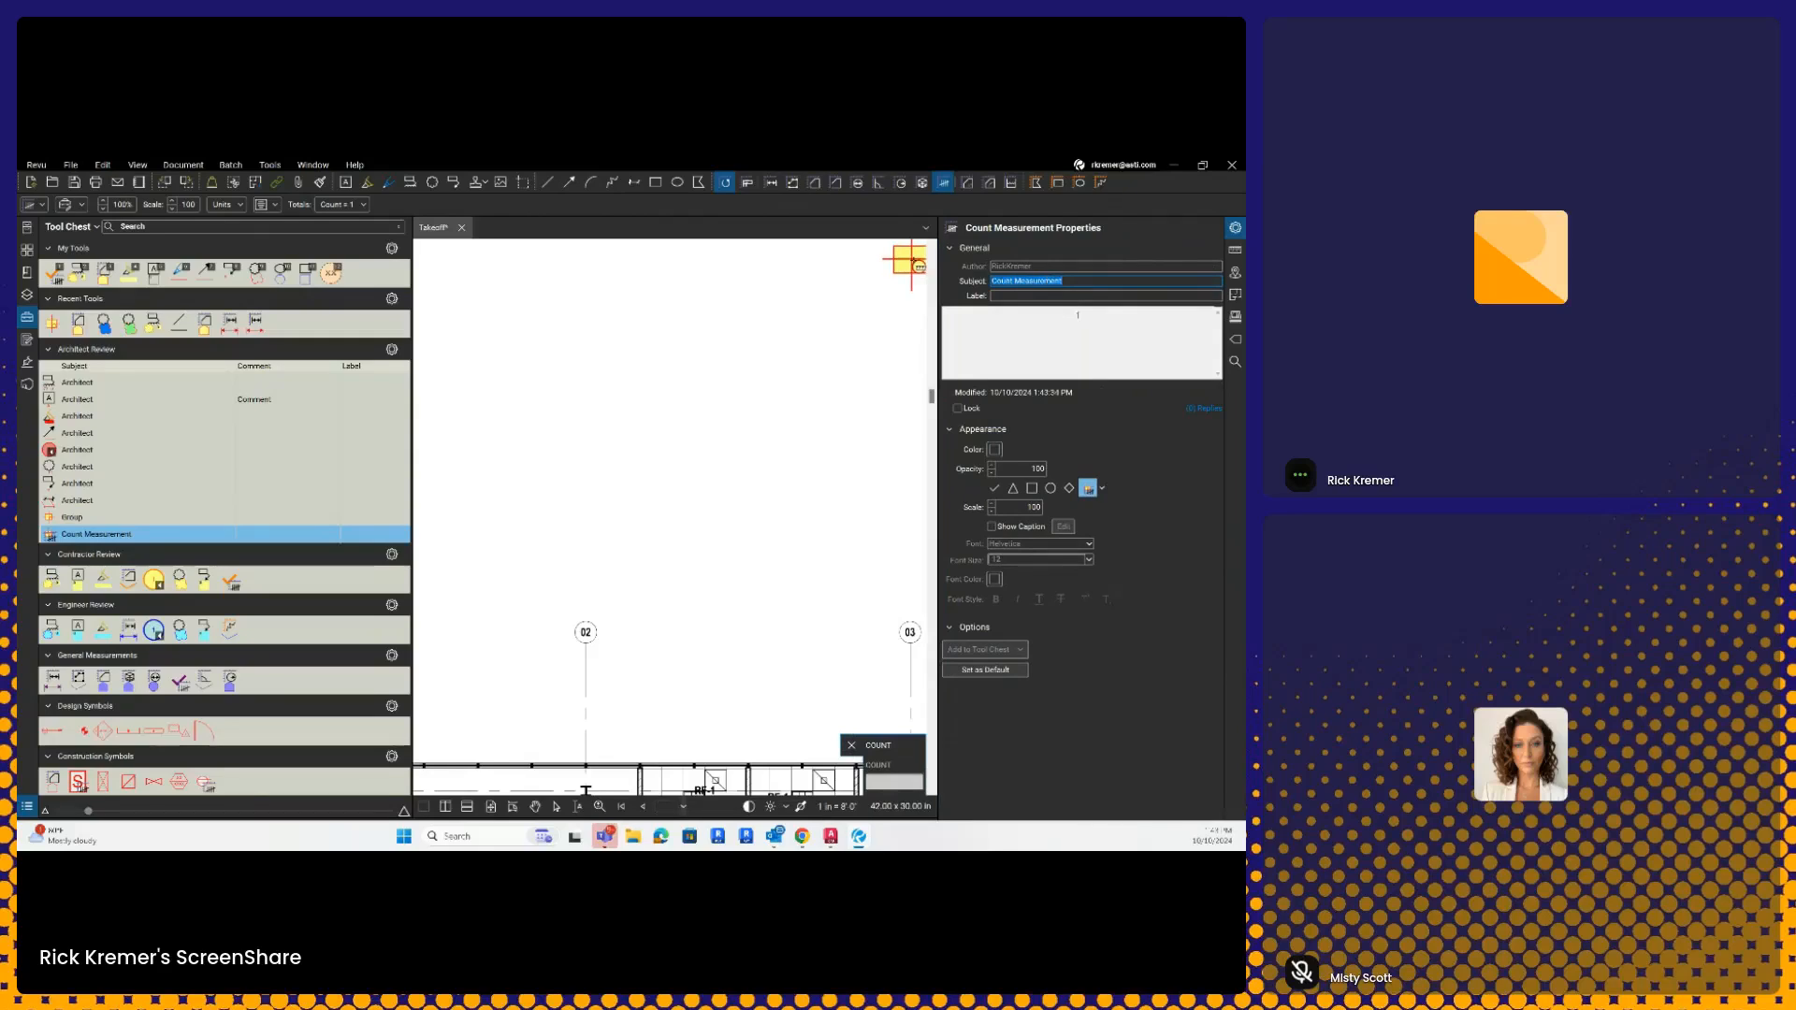
text(Outl)
text(Smoke Detector)
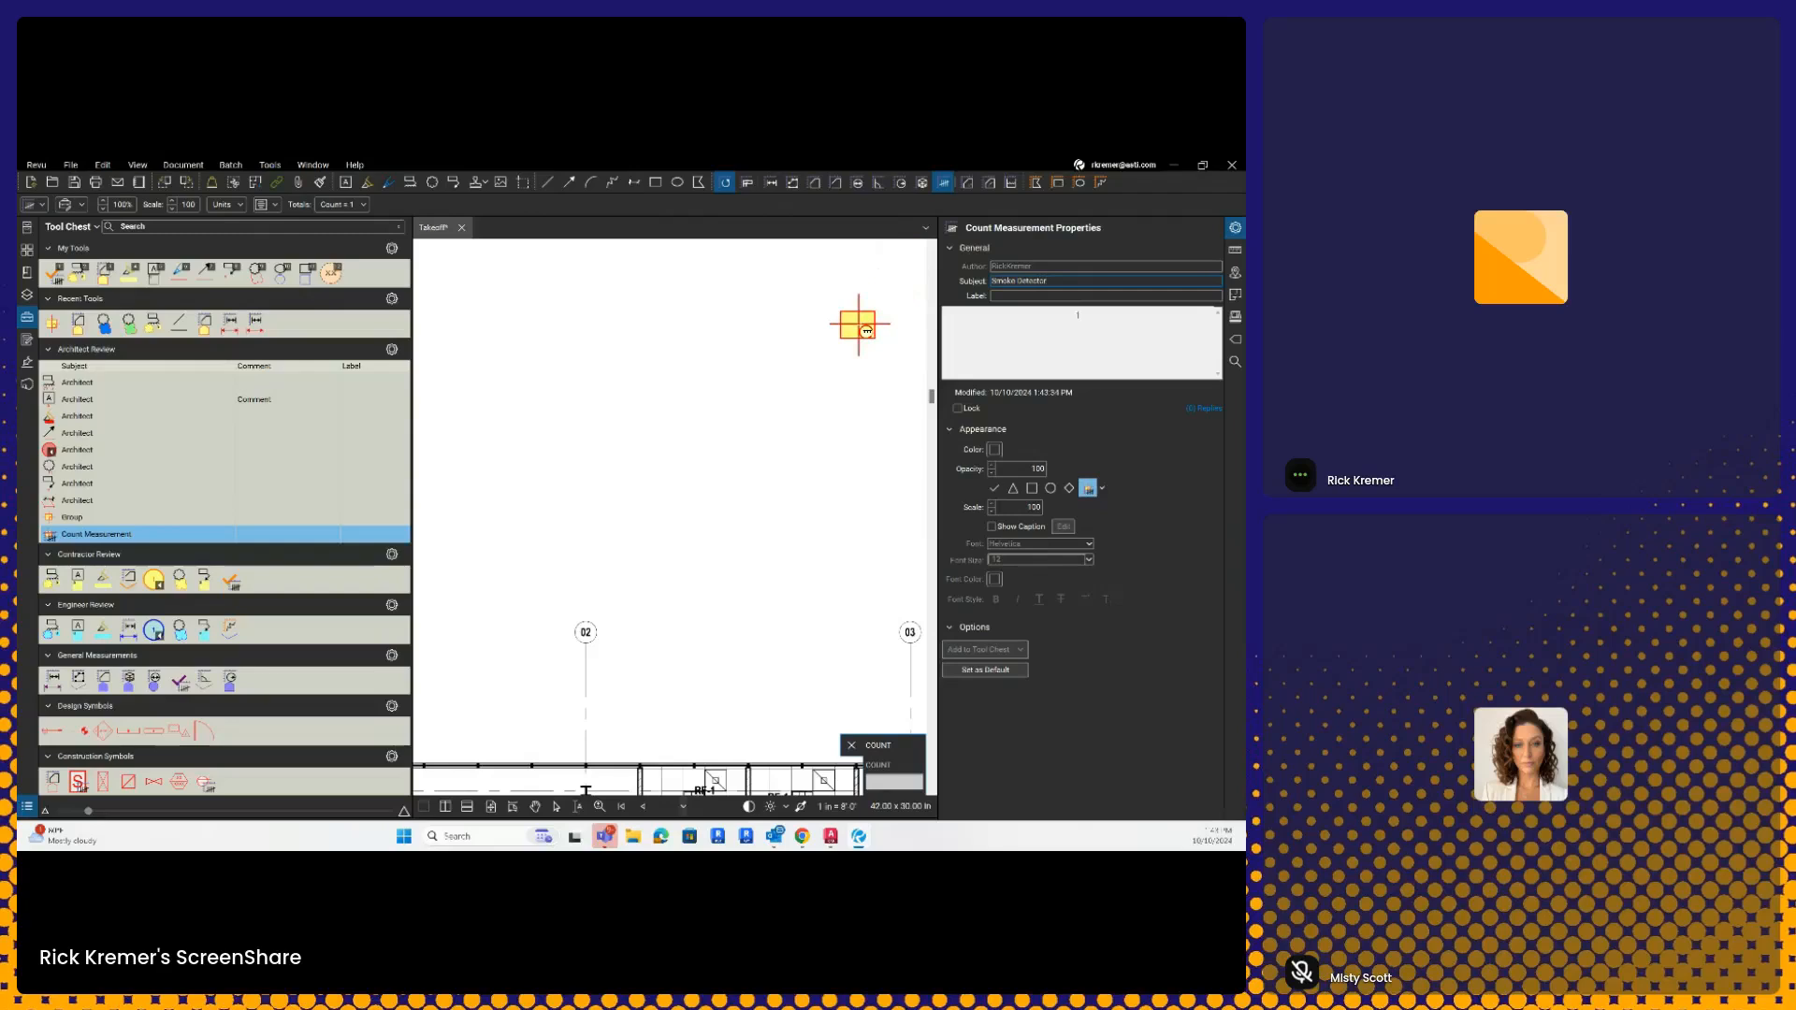
click(1073, 296)
key(ctrl)
key(ctrl)
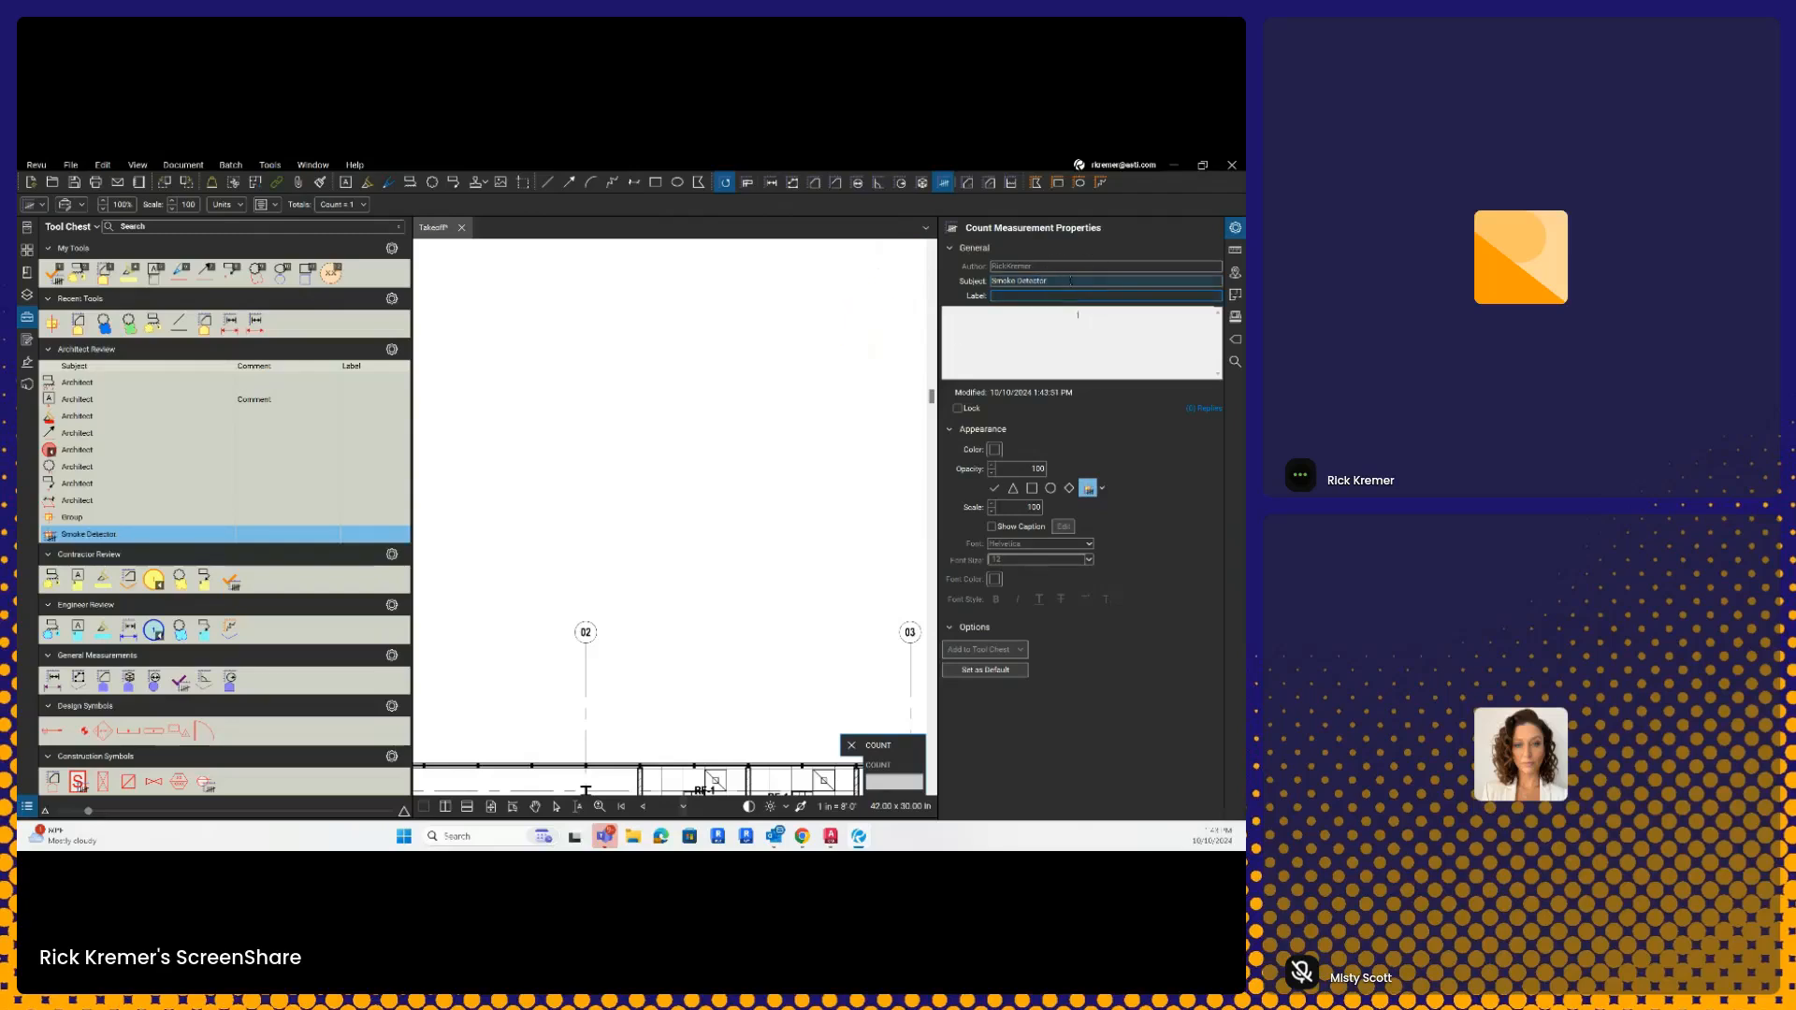
- Place five Smoke Detector count marks on the ceiling plan
click(74, 537)
click(542, 441)
click(668, 444)
click(696, 509)
click(541, 536)
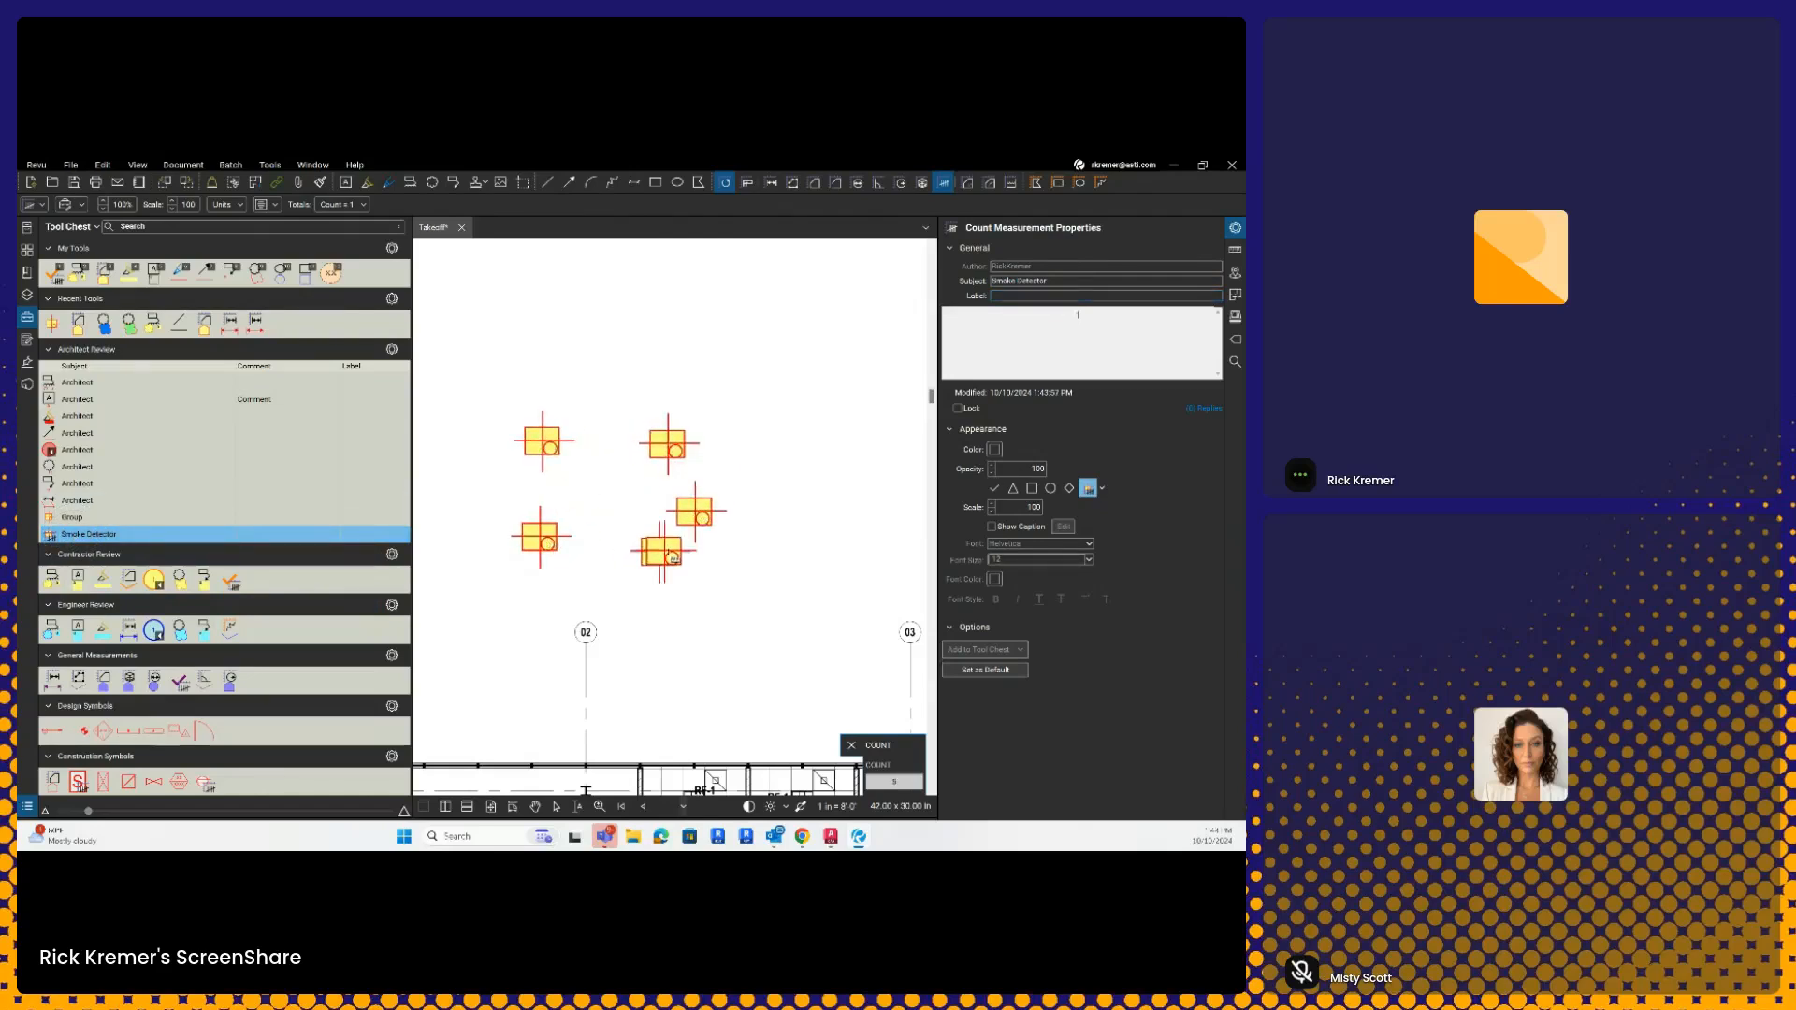
click(661, 551)
key(Escape)
- Open the Markups List and enlarge it so all rows show
click(665, 553)
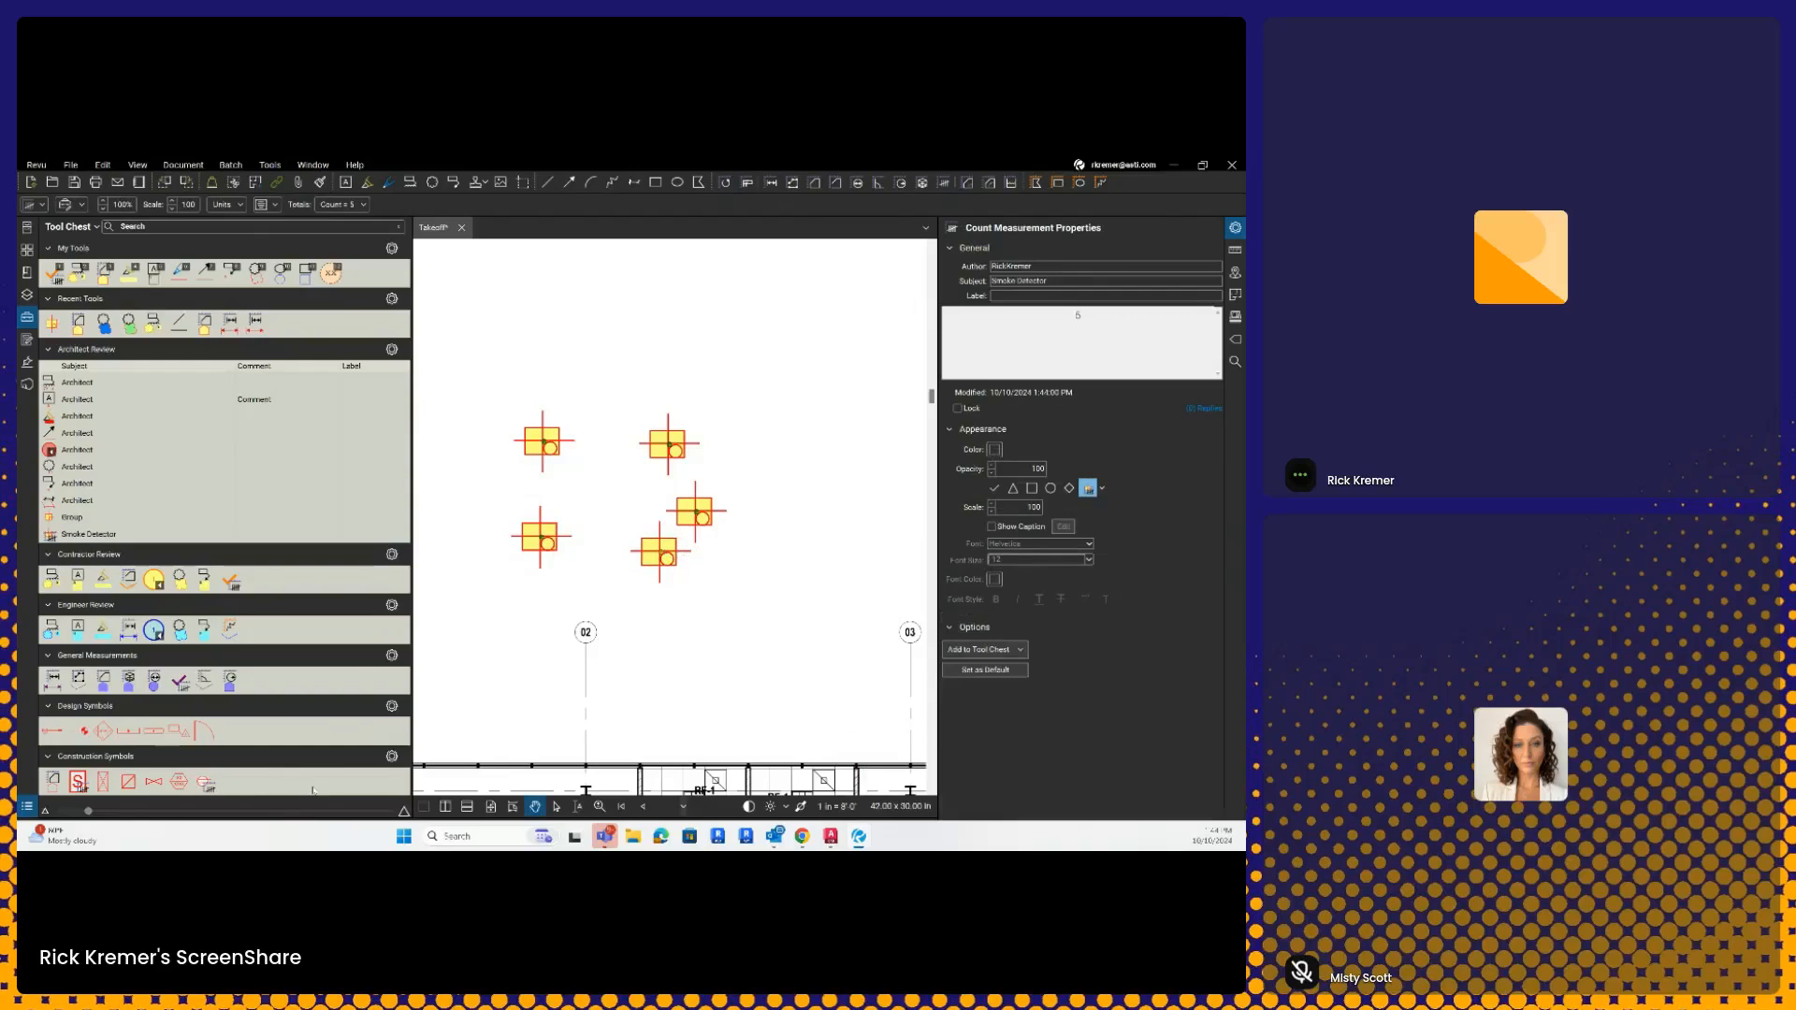
click(27, 806)
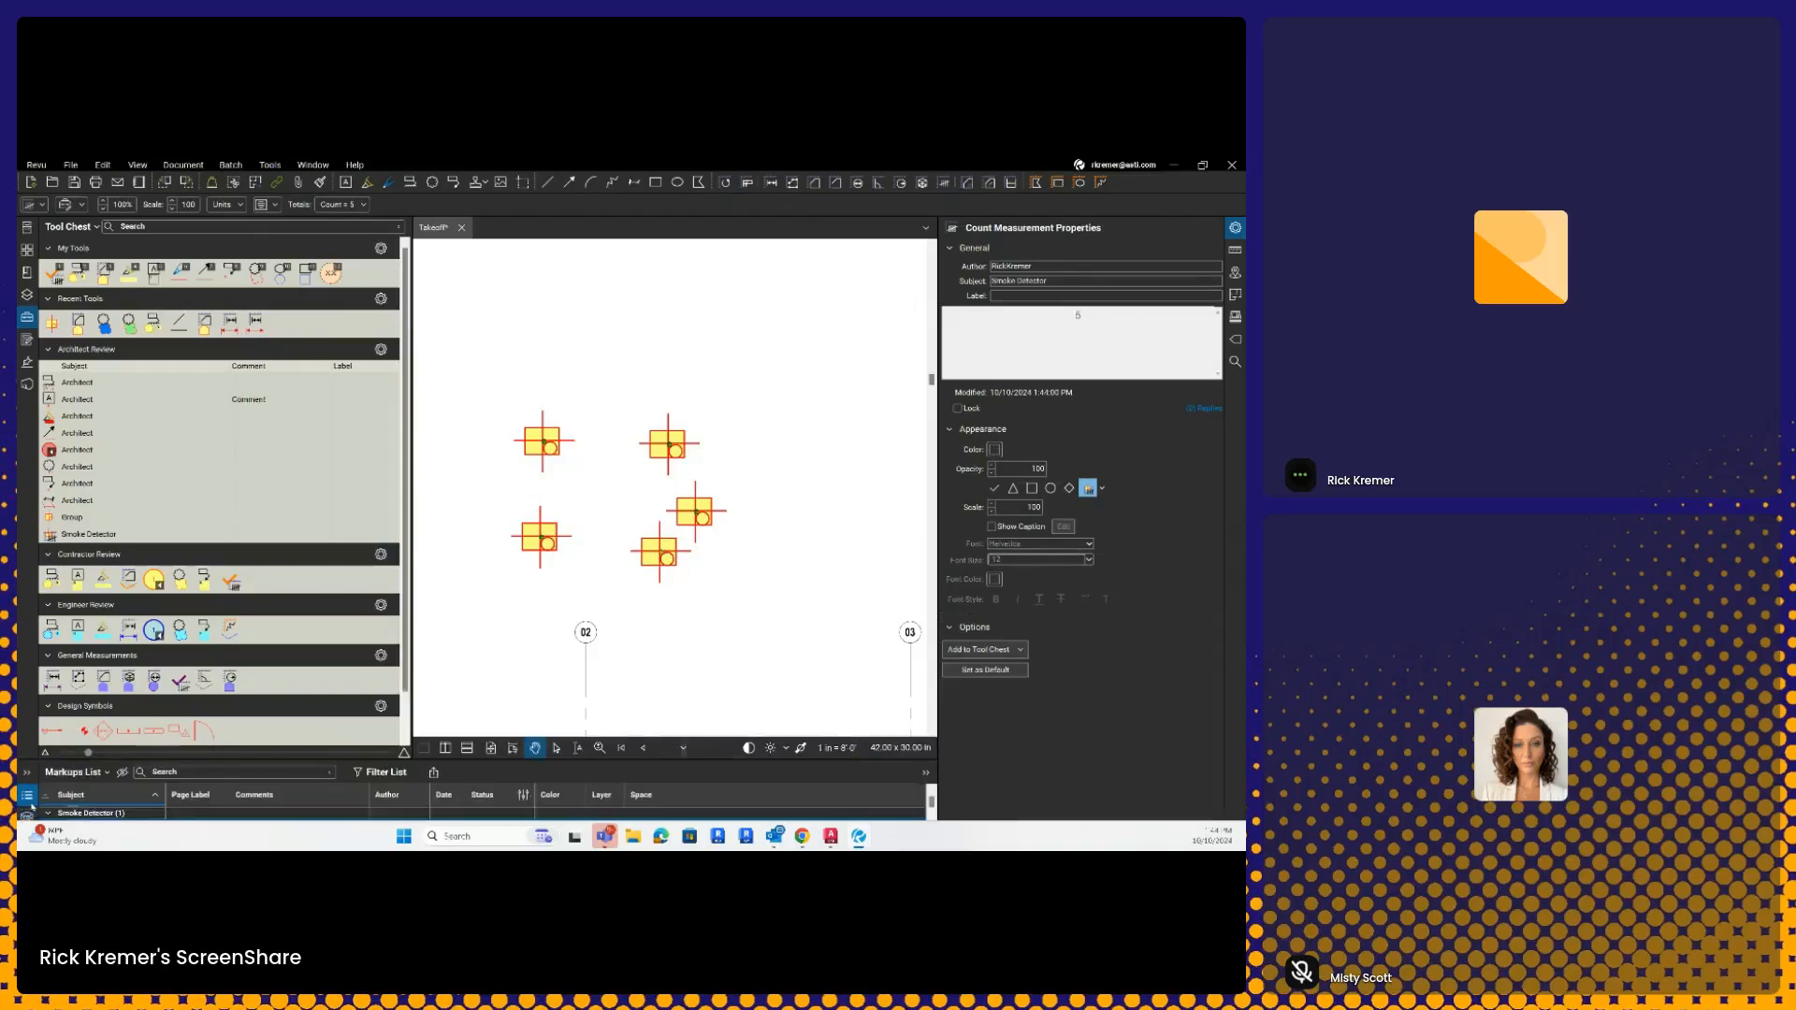
drag(223, 760, 222, 597)
click(471, 487)
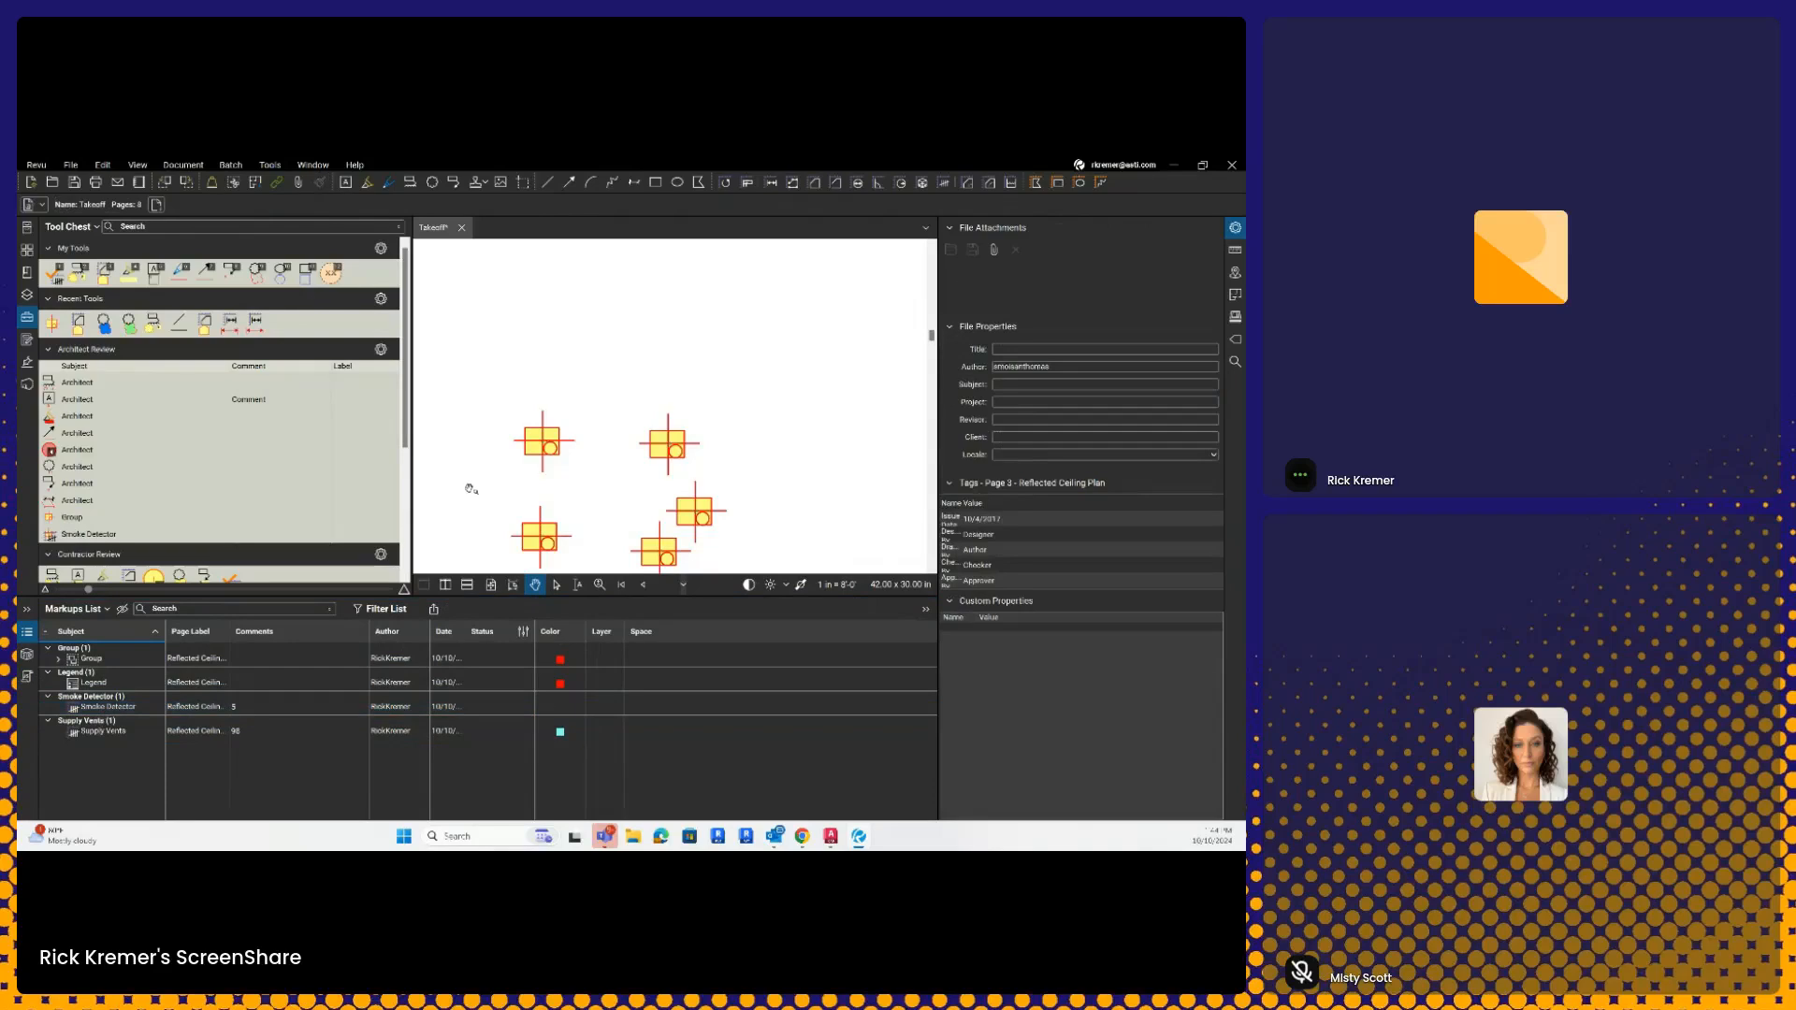
key(ctrl)
key(ctrl)
- Bring Chrome over Revu and search Google for 'icons'
drag(19, 245, 486, 163)
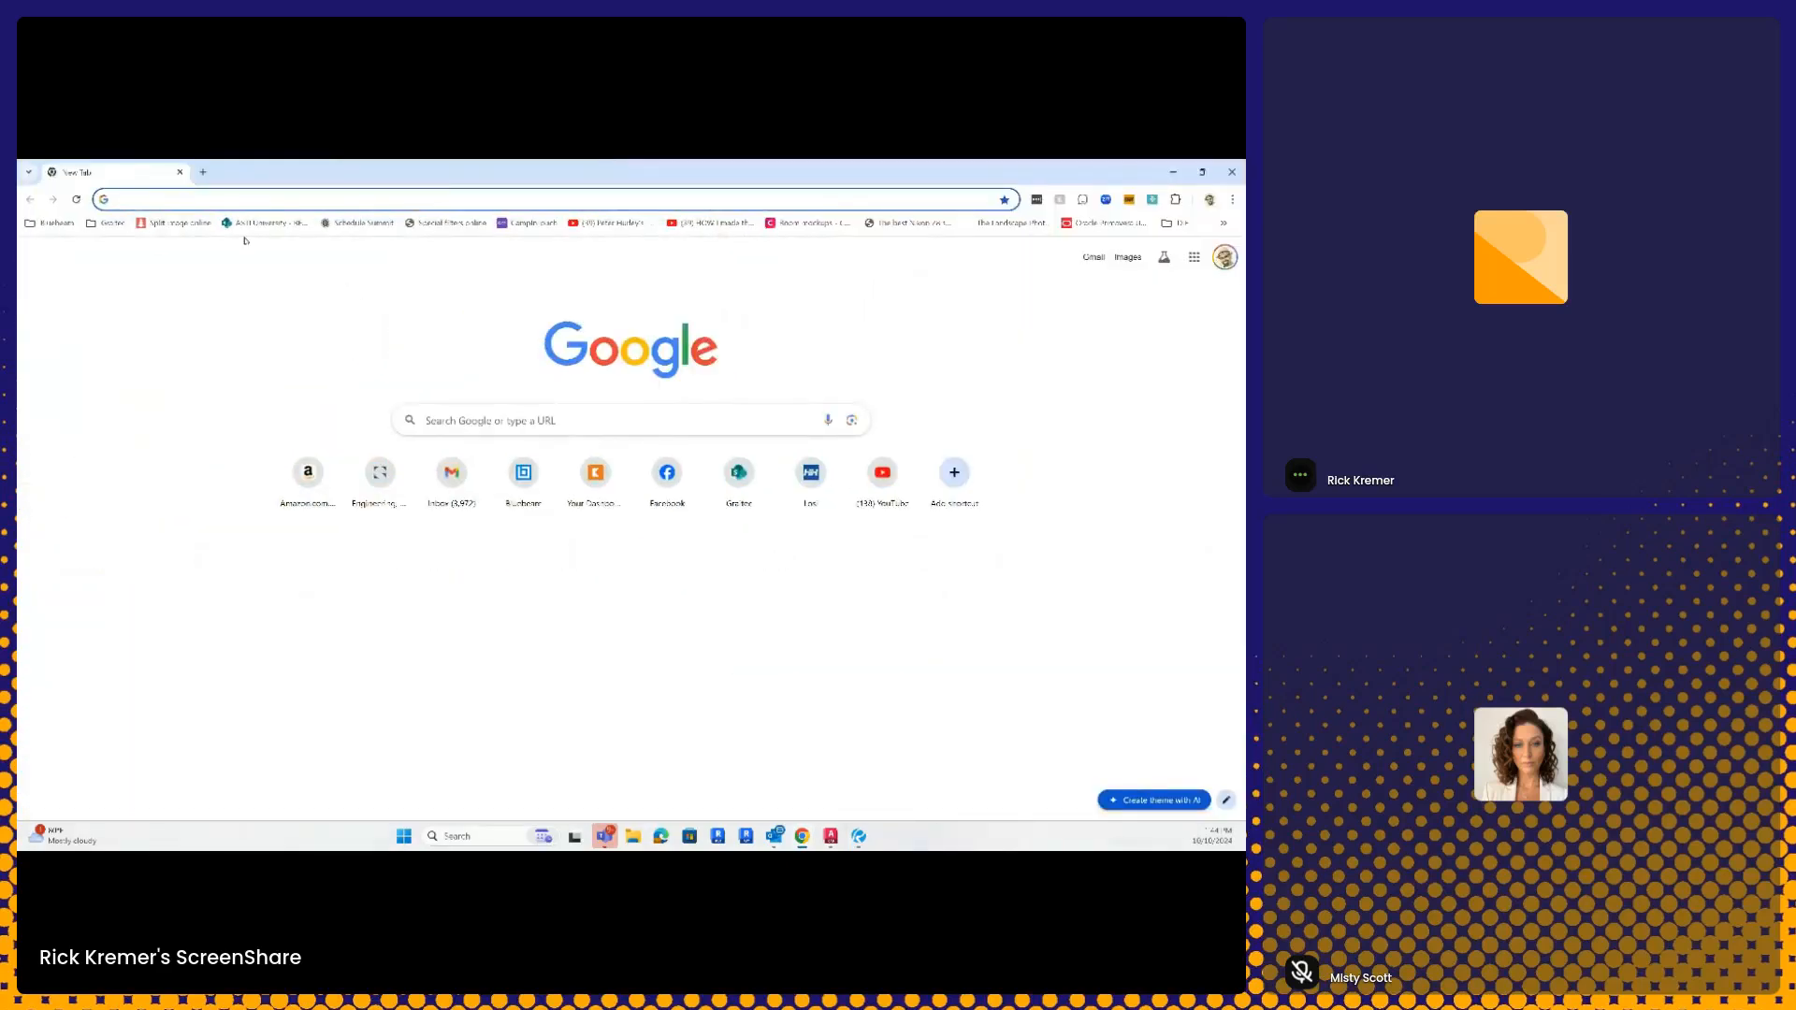
text(icons)
key(Return)
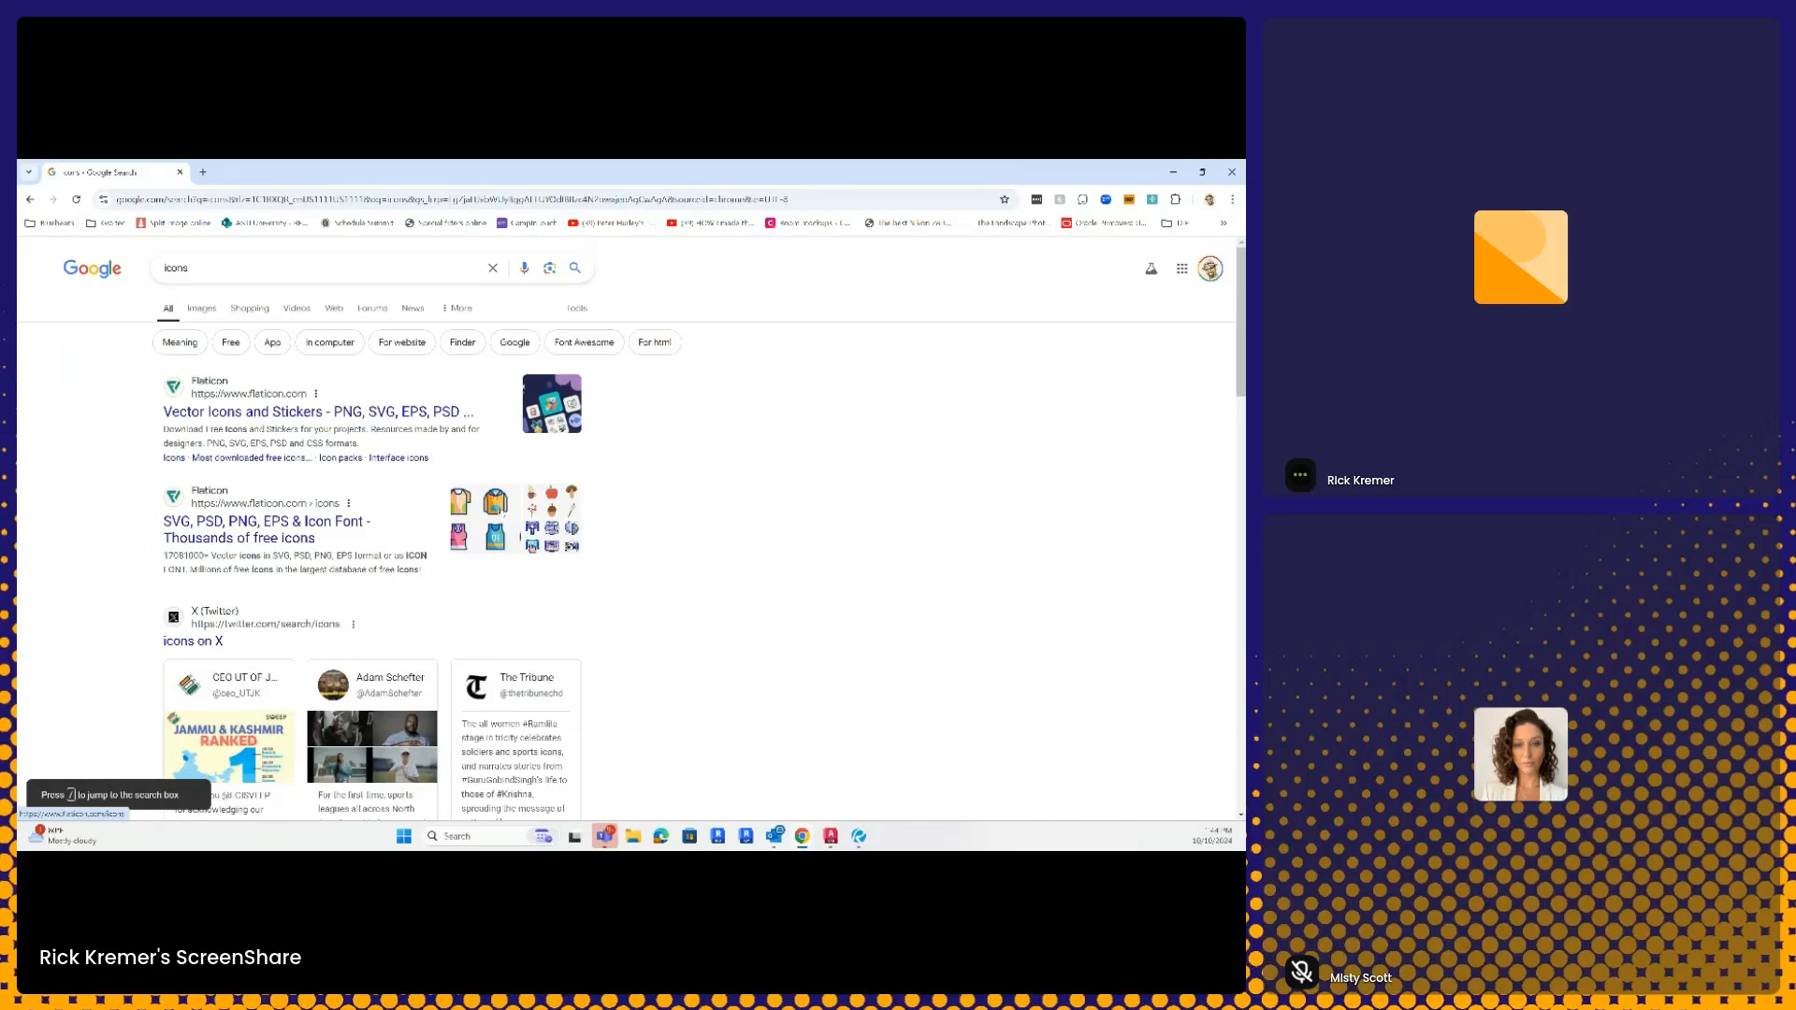
- Snip one icon image with the Snipping Tool and return to Bluebeam Revu
click(496, 835)
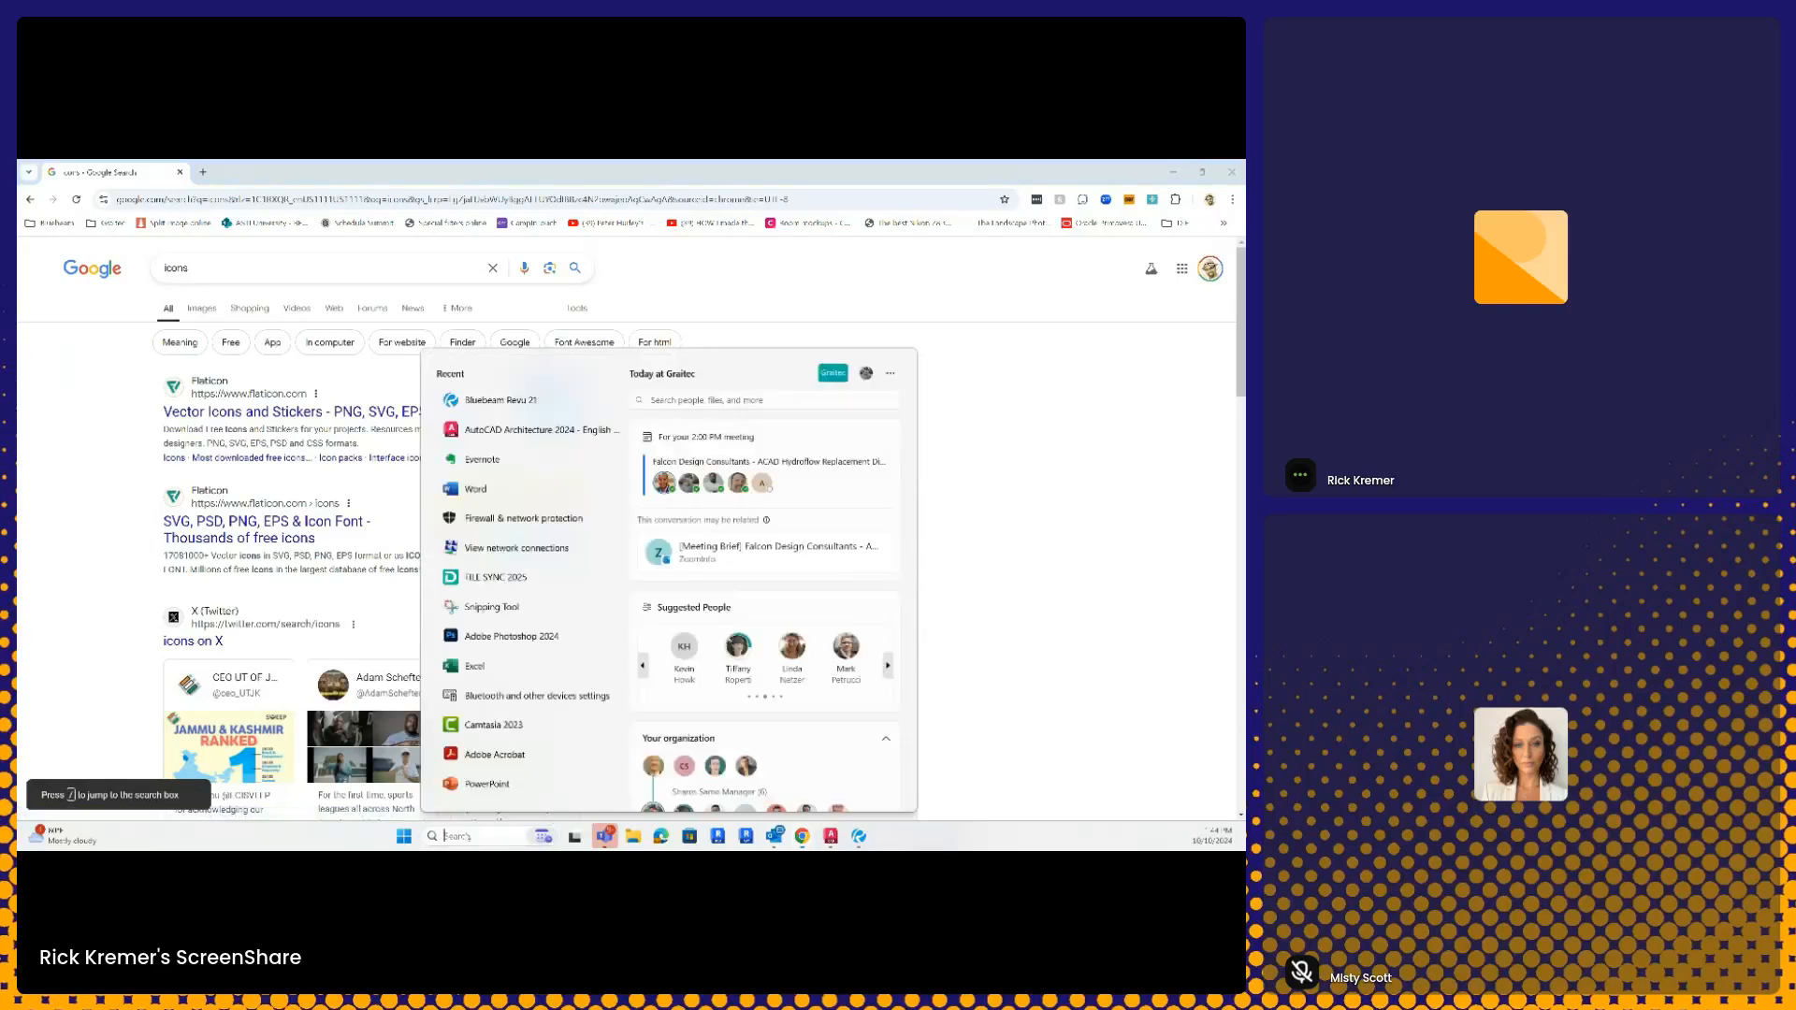
text(snipping tool)
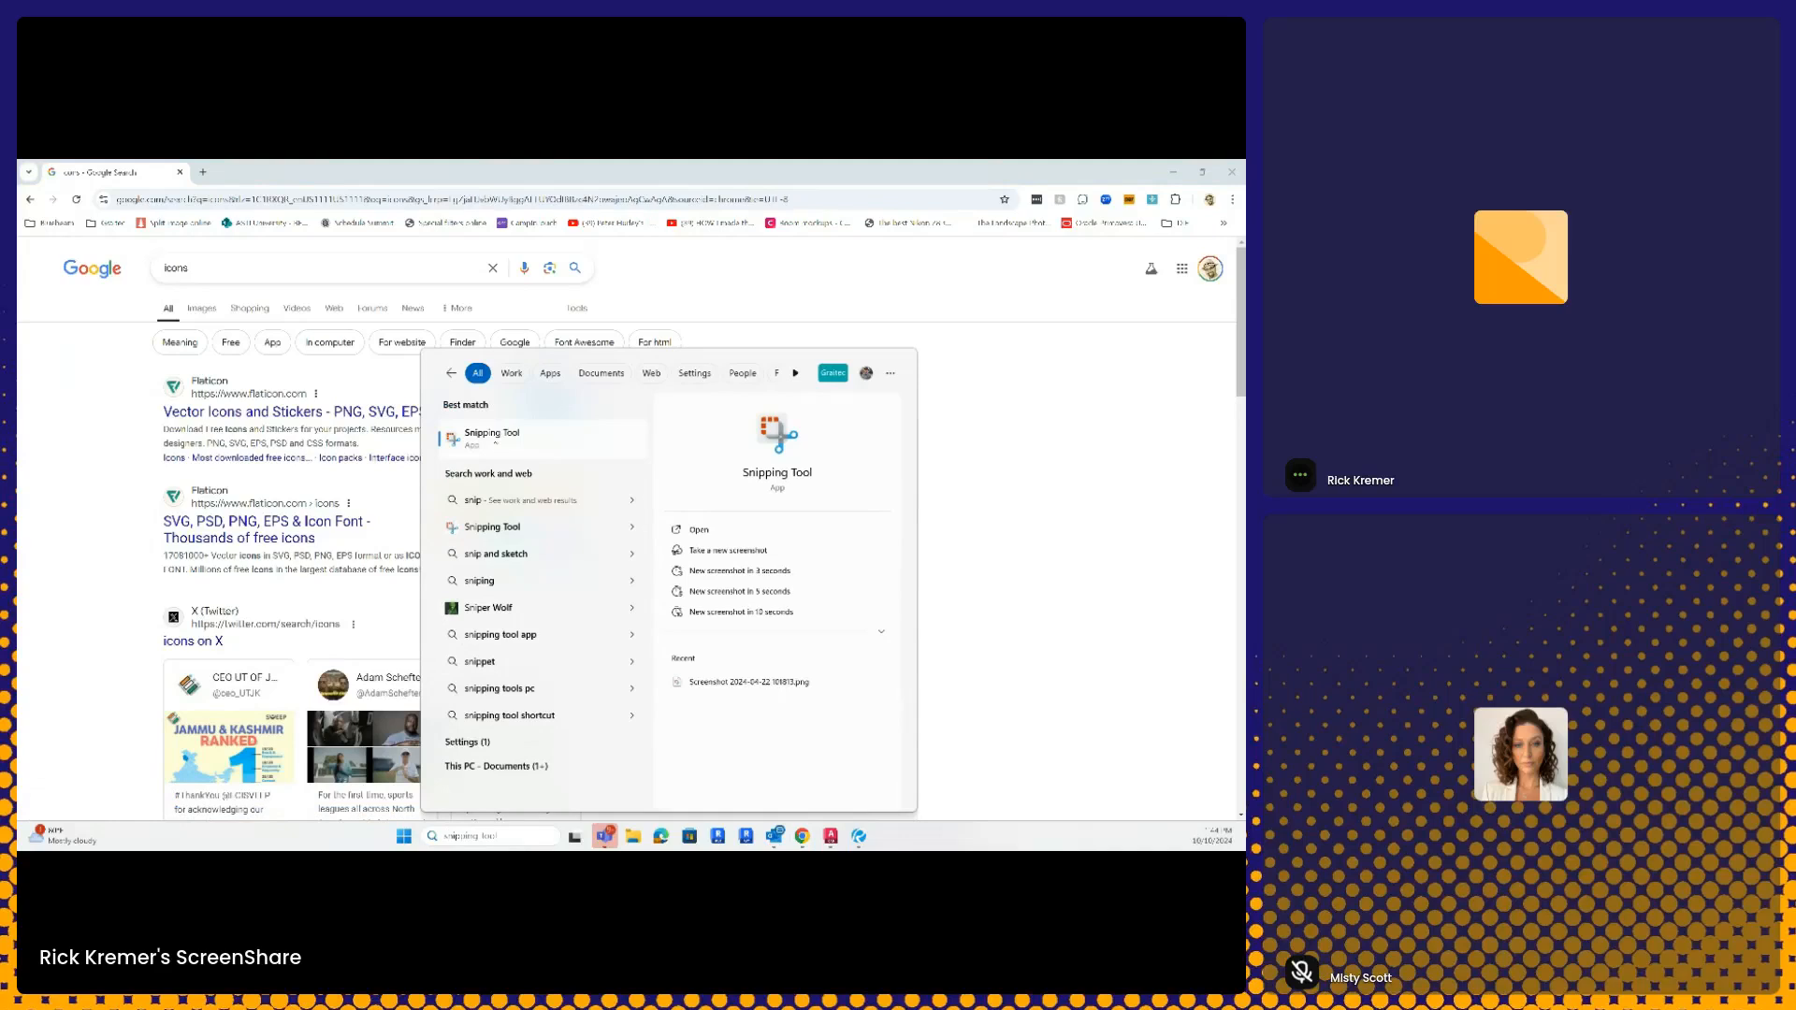
click(495, 441)
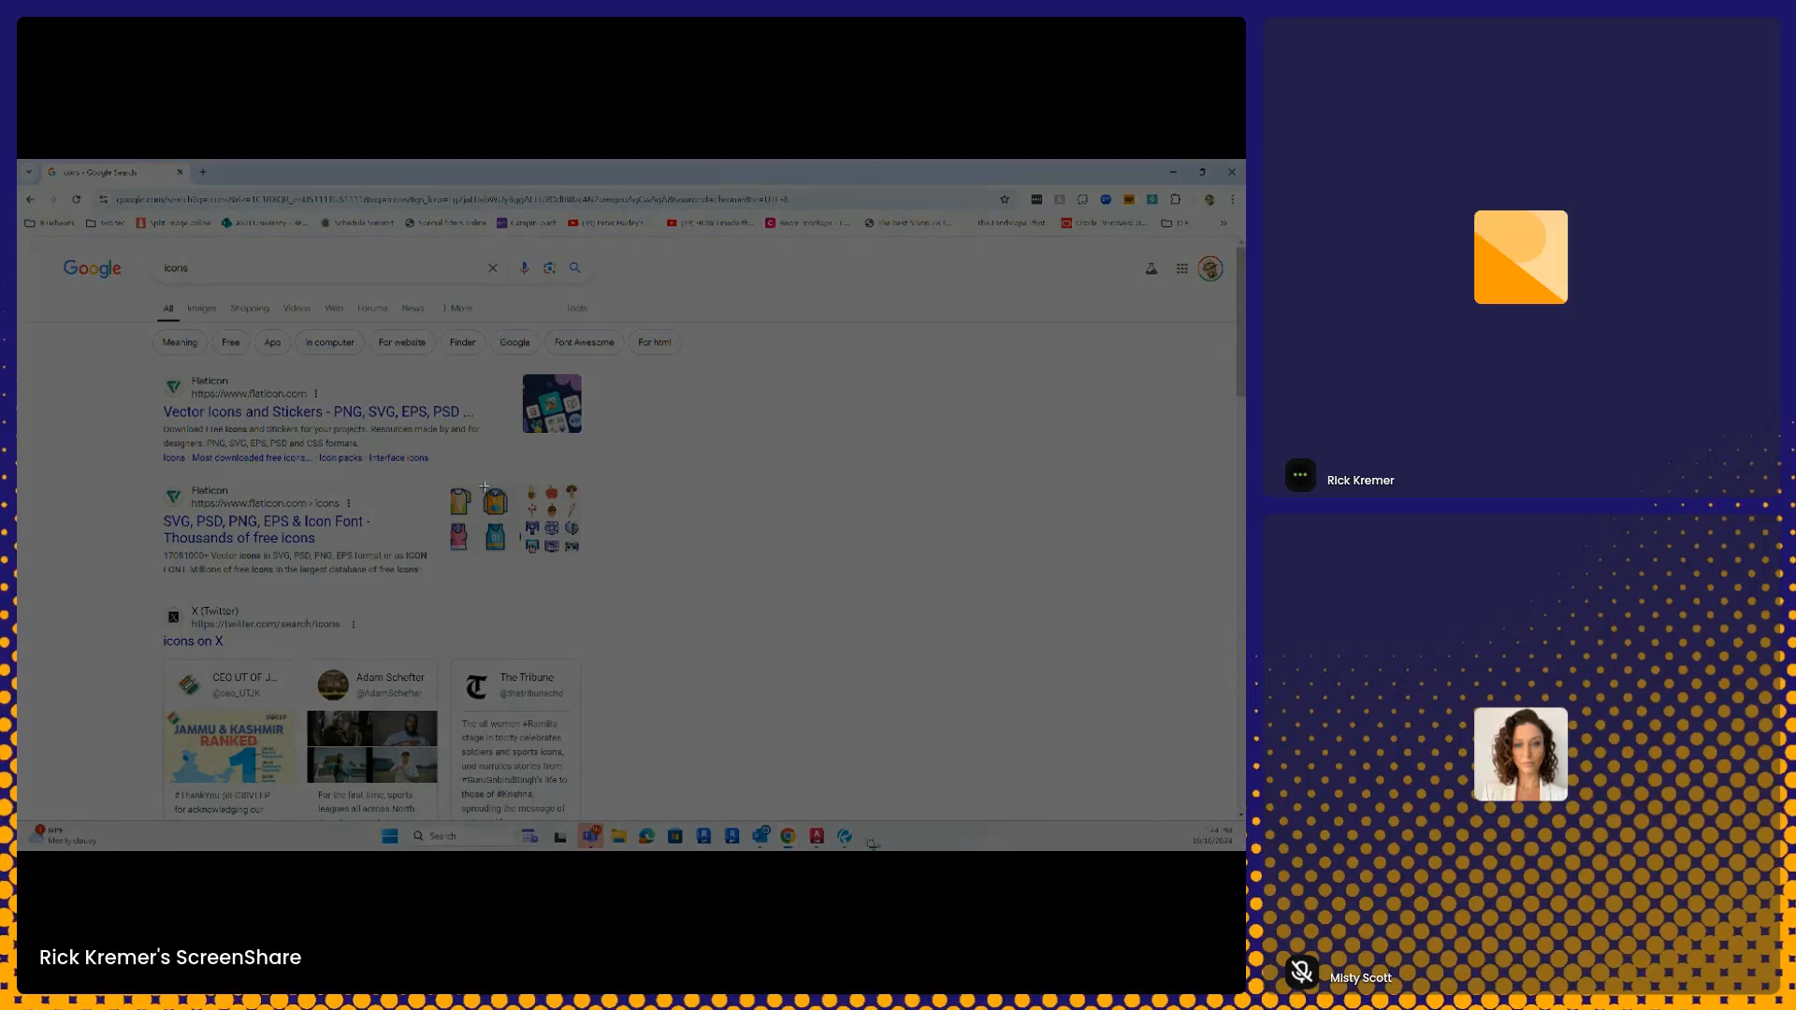
drag(481, 484, 516, 522)
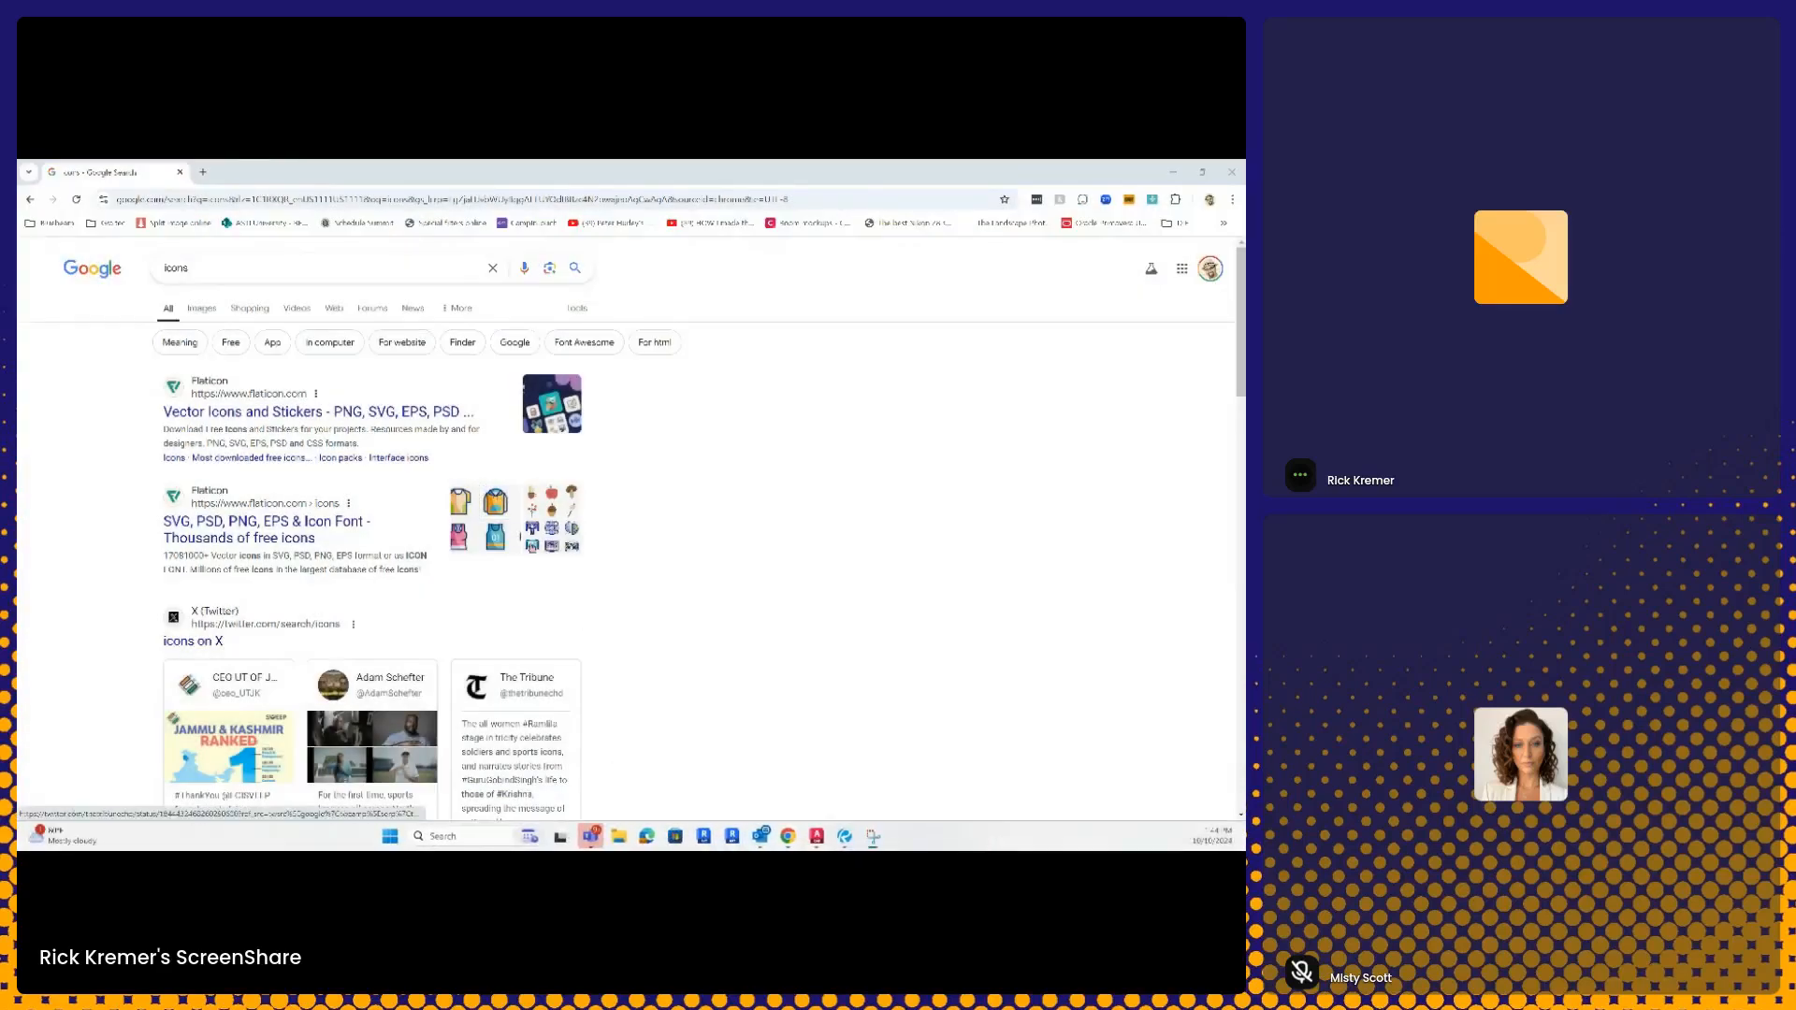
click(845, 835)
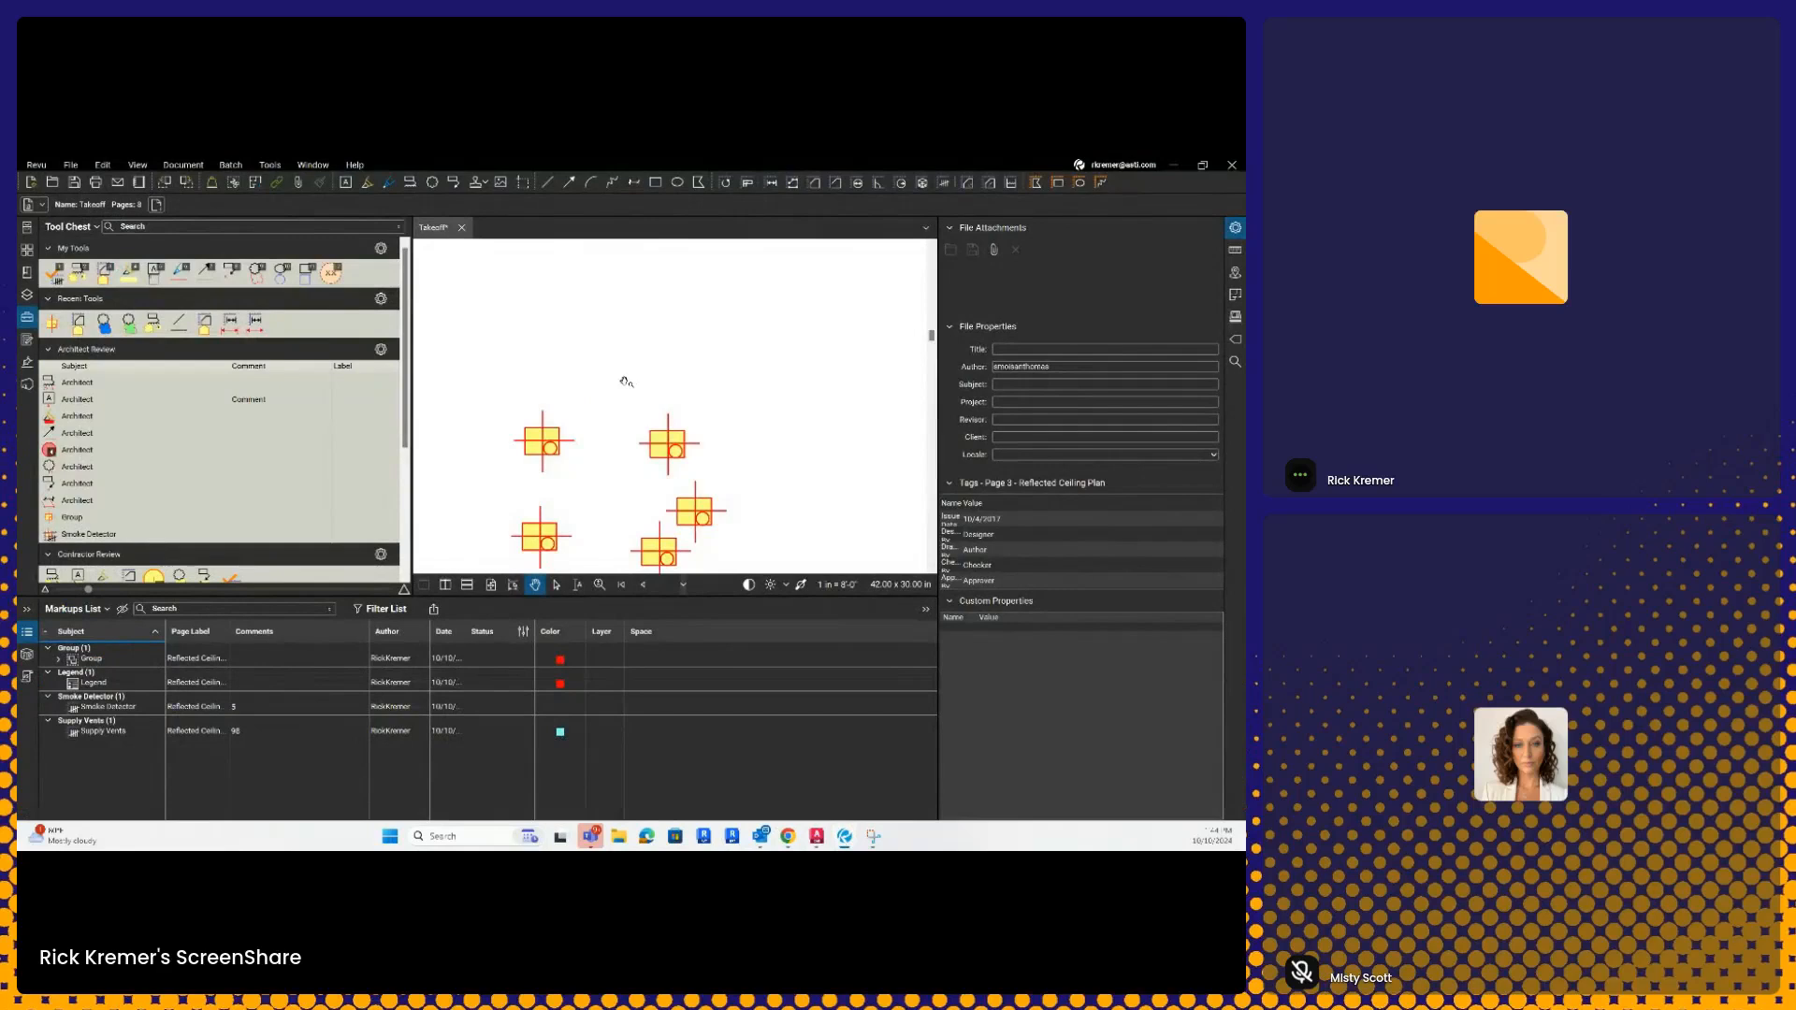
- Paste the snipped icon onto the drawing and add it to the Architect Review tool set
key(ctrl+v)
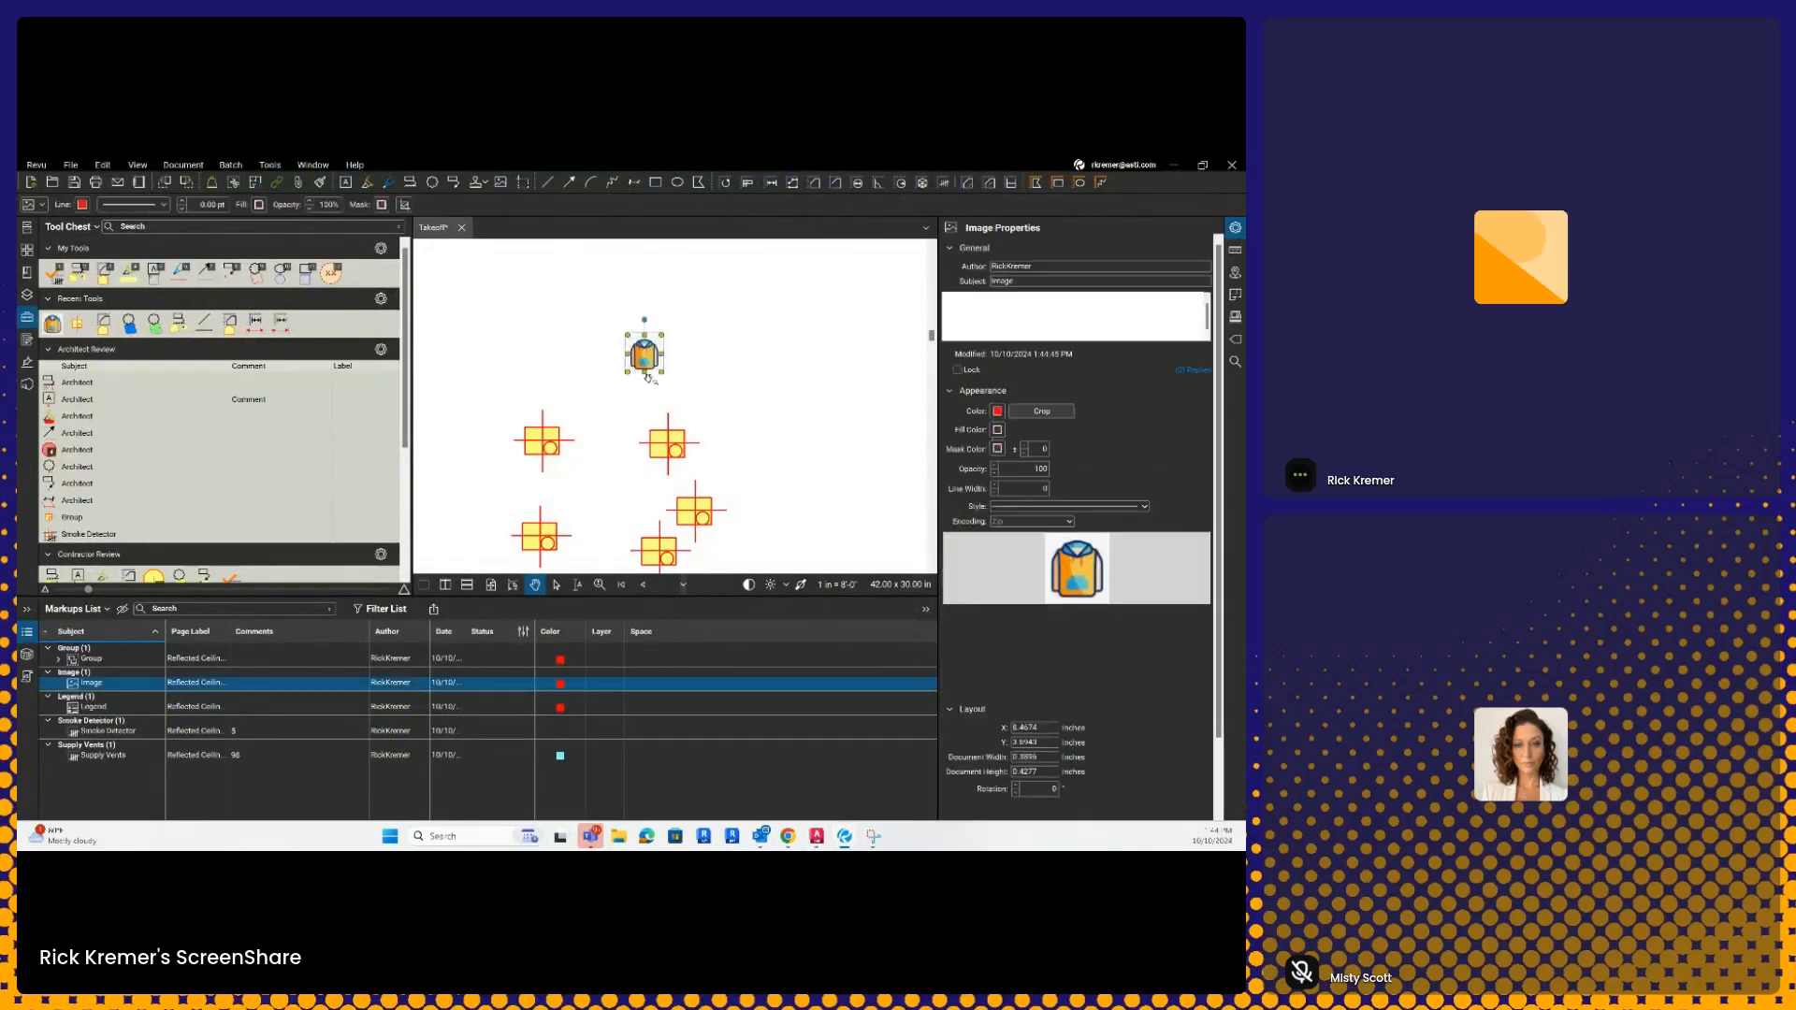
key(Escape)
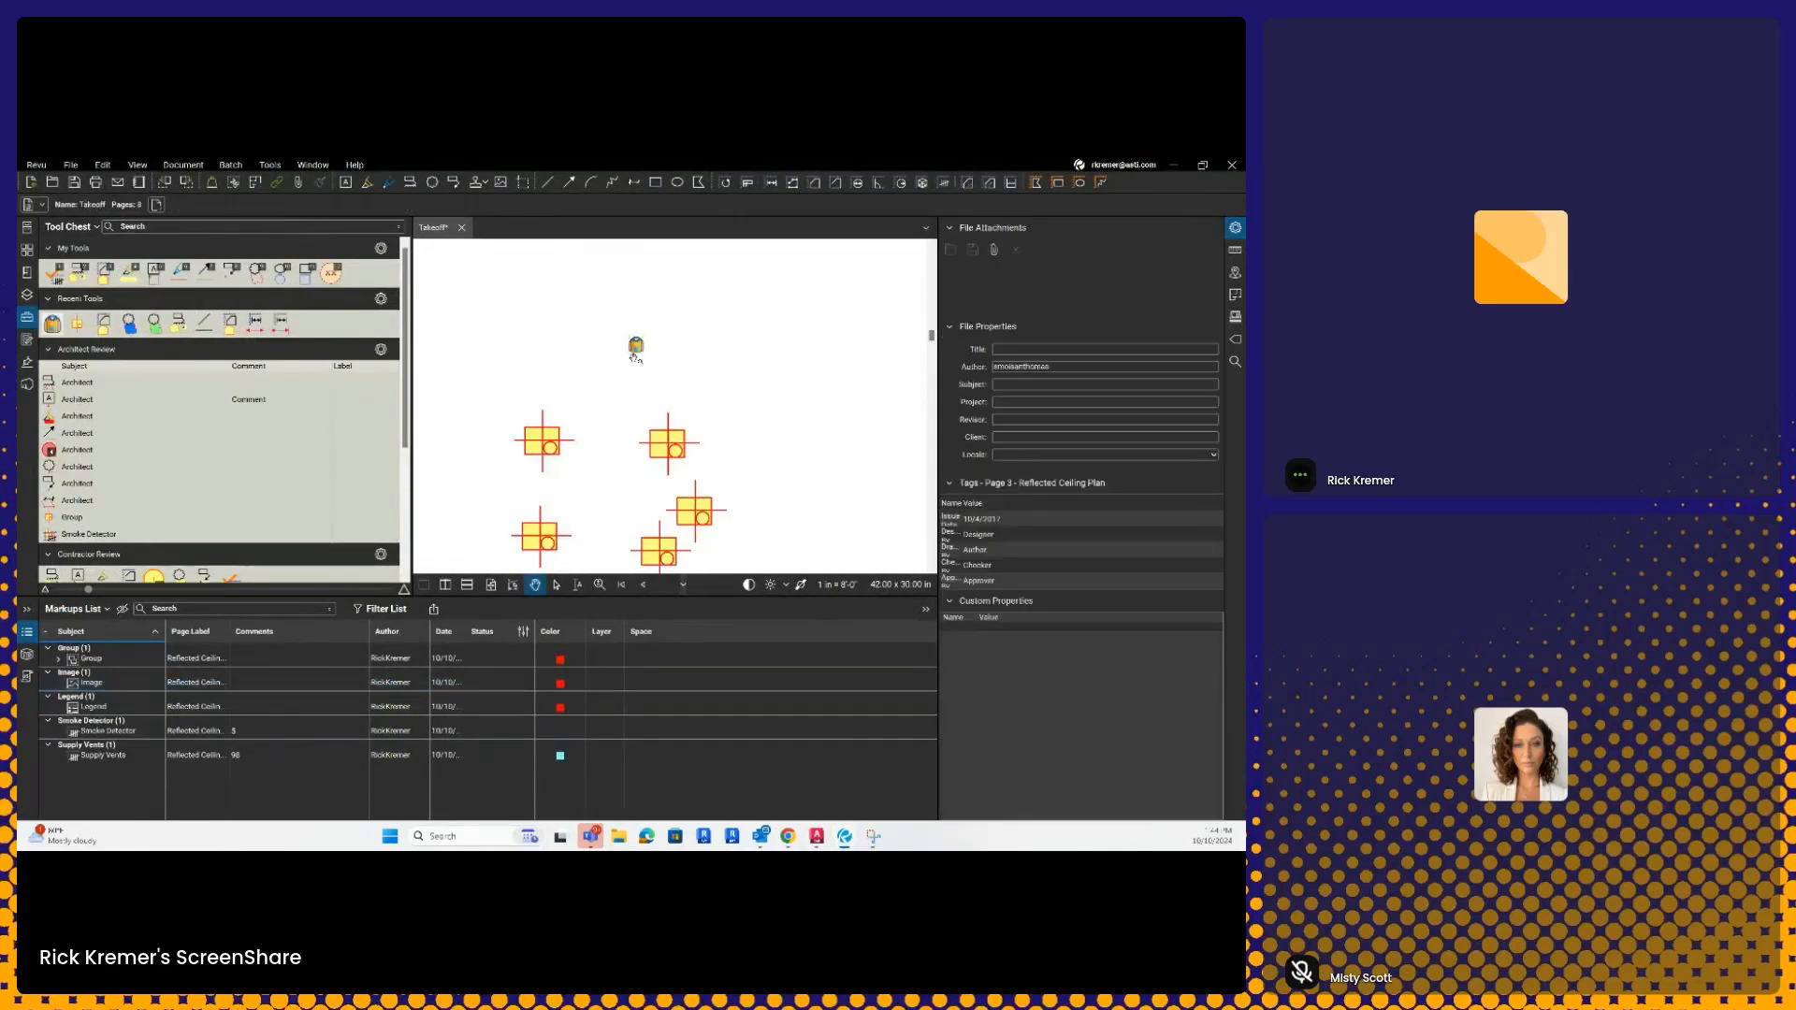
right_click(636, 347)
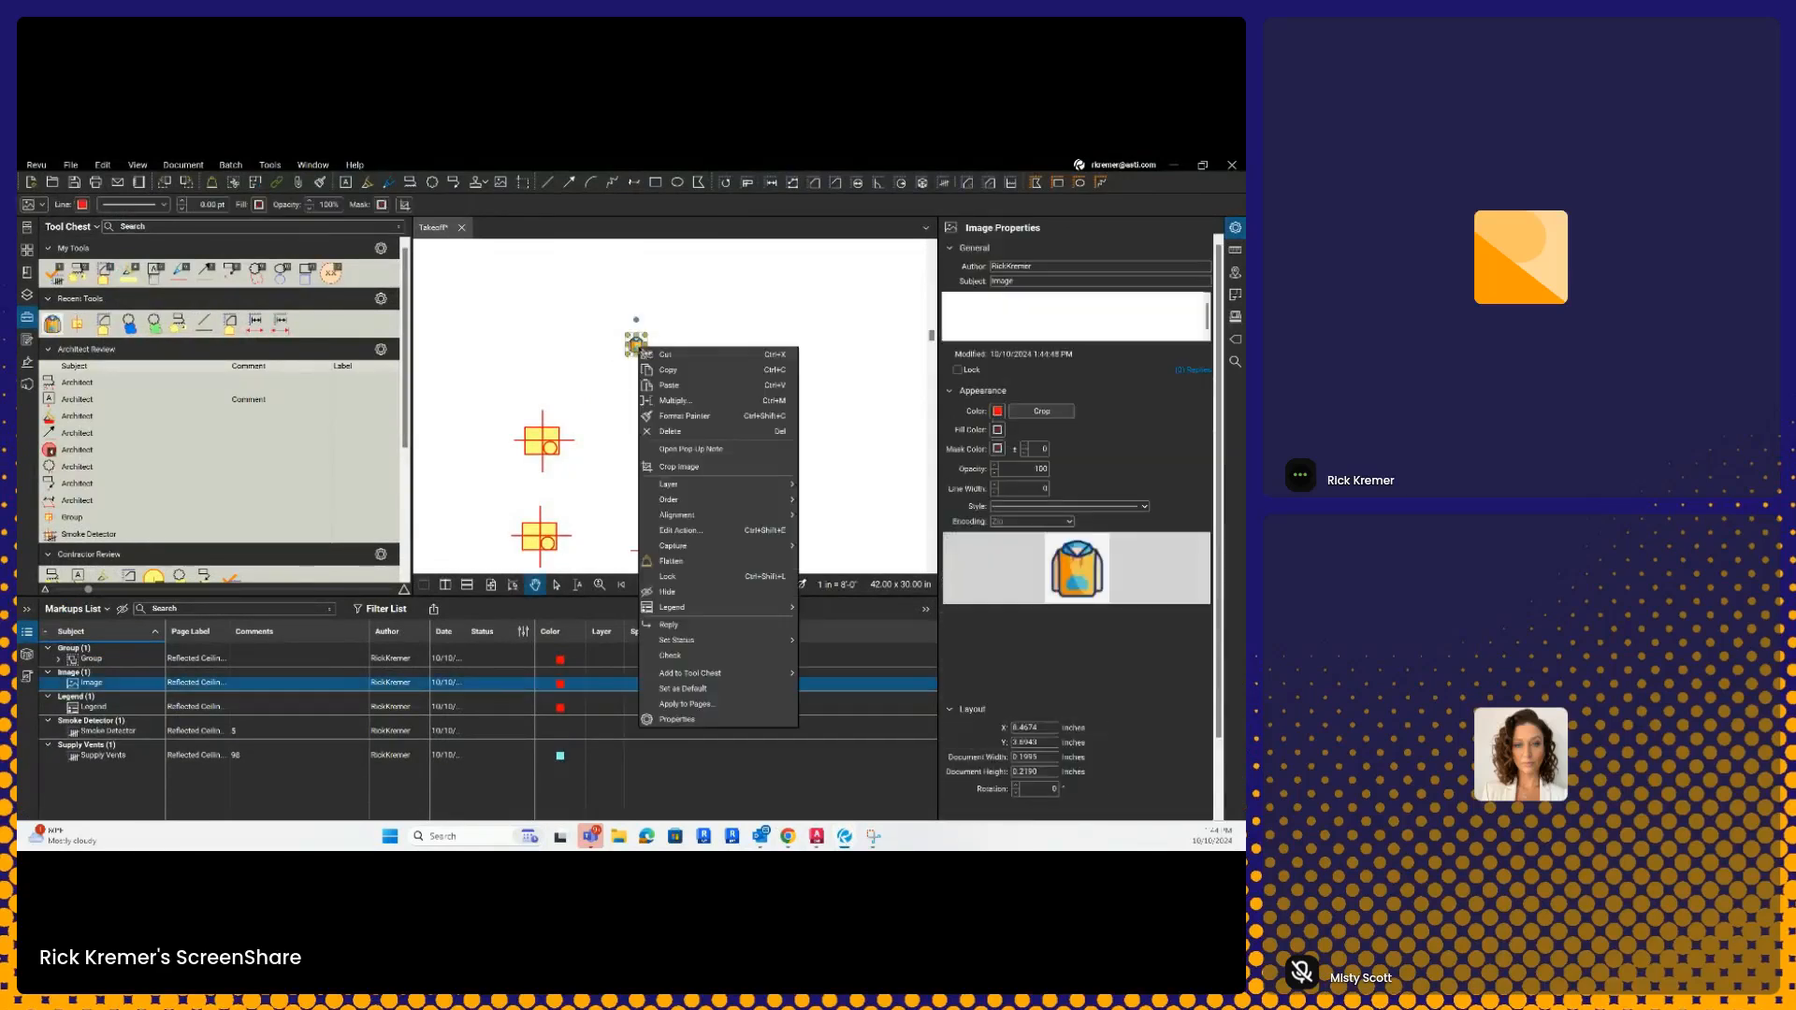
mouse_move(711, 673)
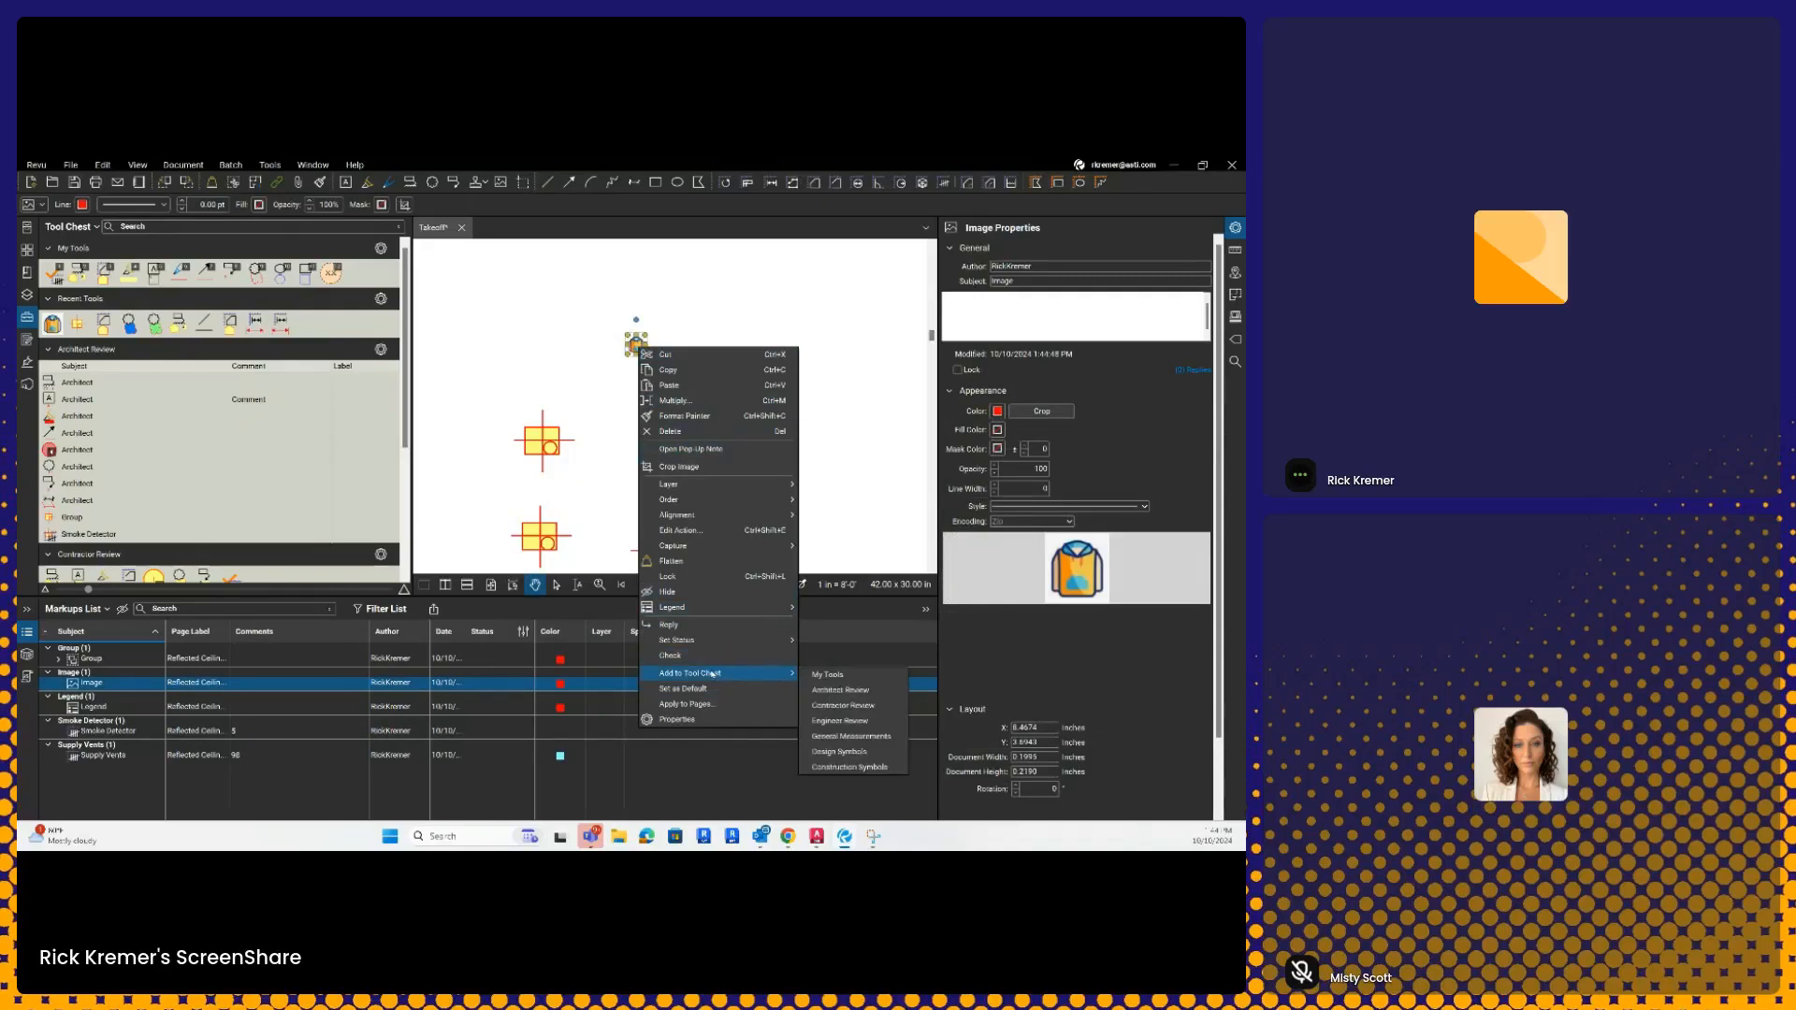
click(821, 690)
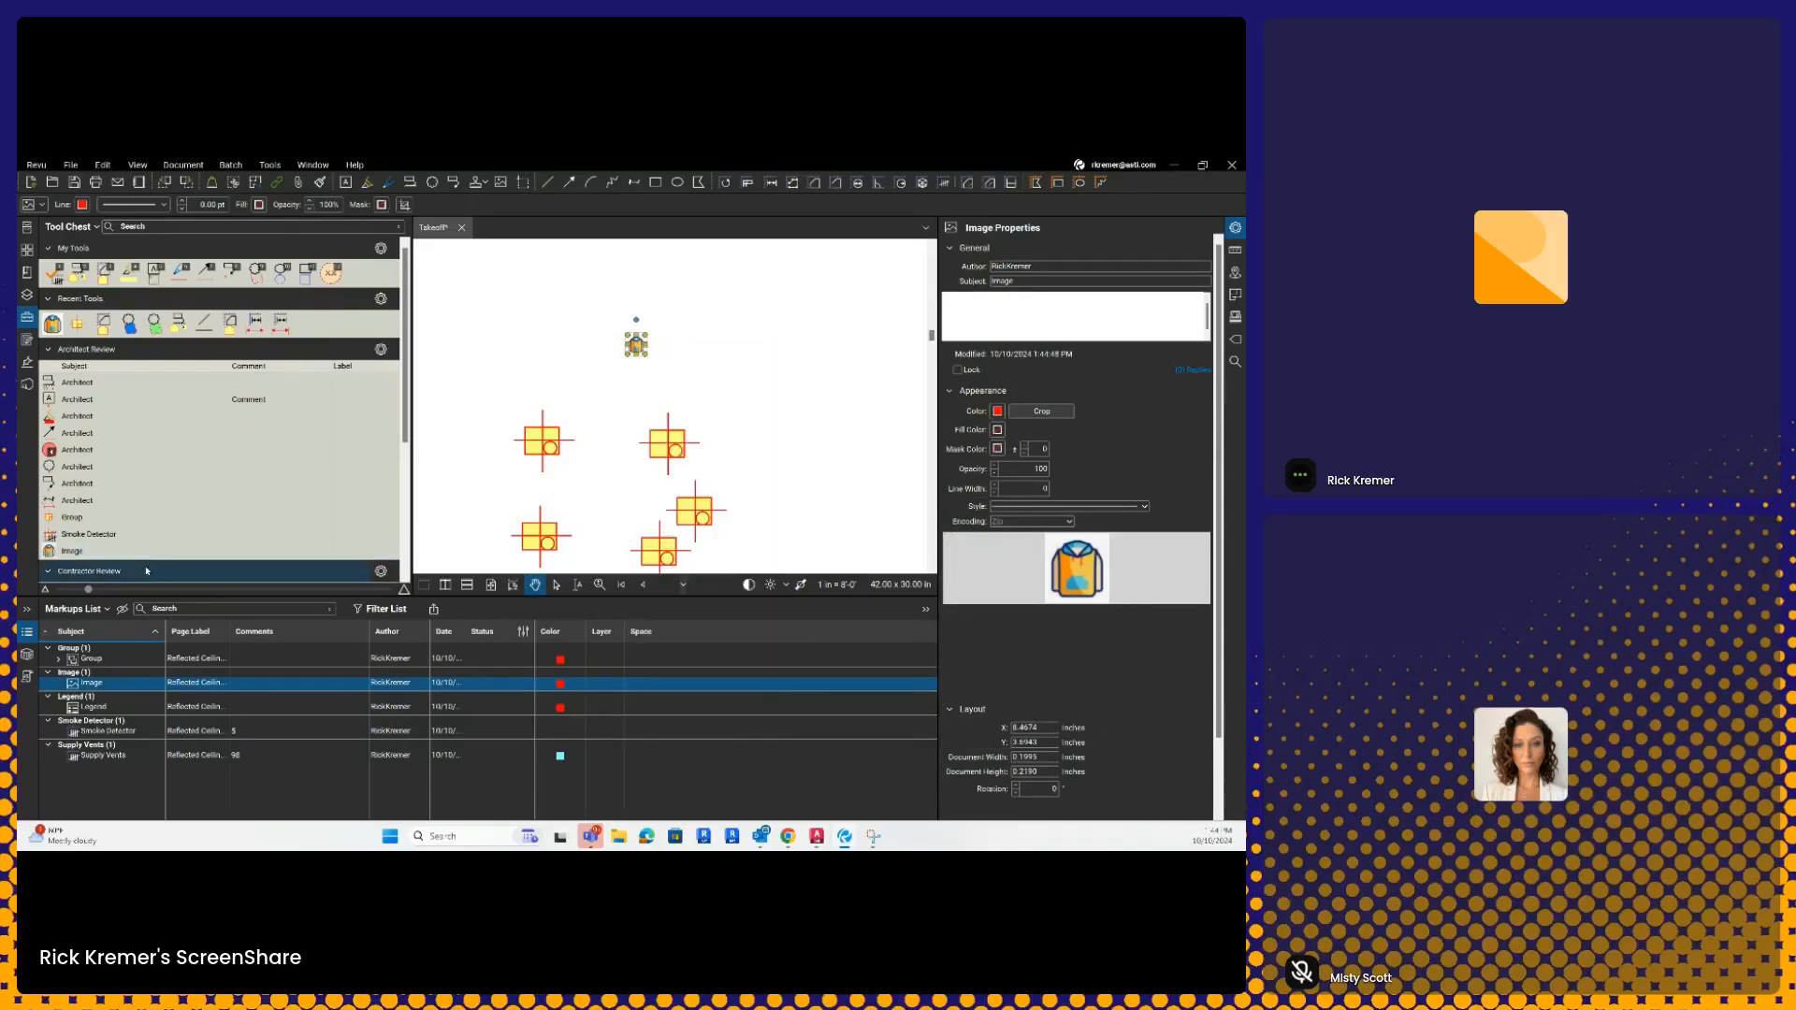
- Create a count tool from the new Image tool and clear its default name
right_click(80, 551)
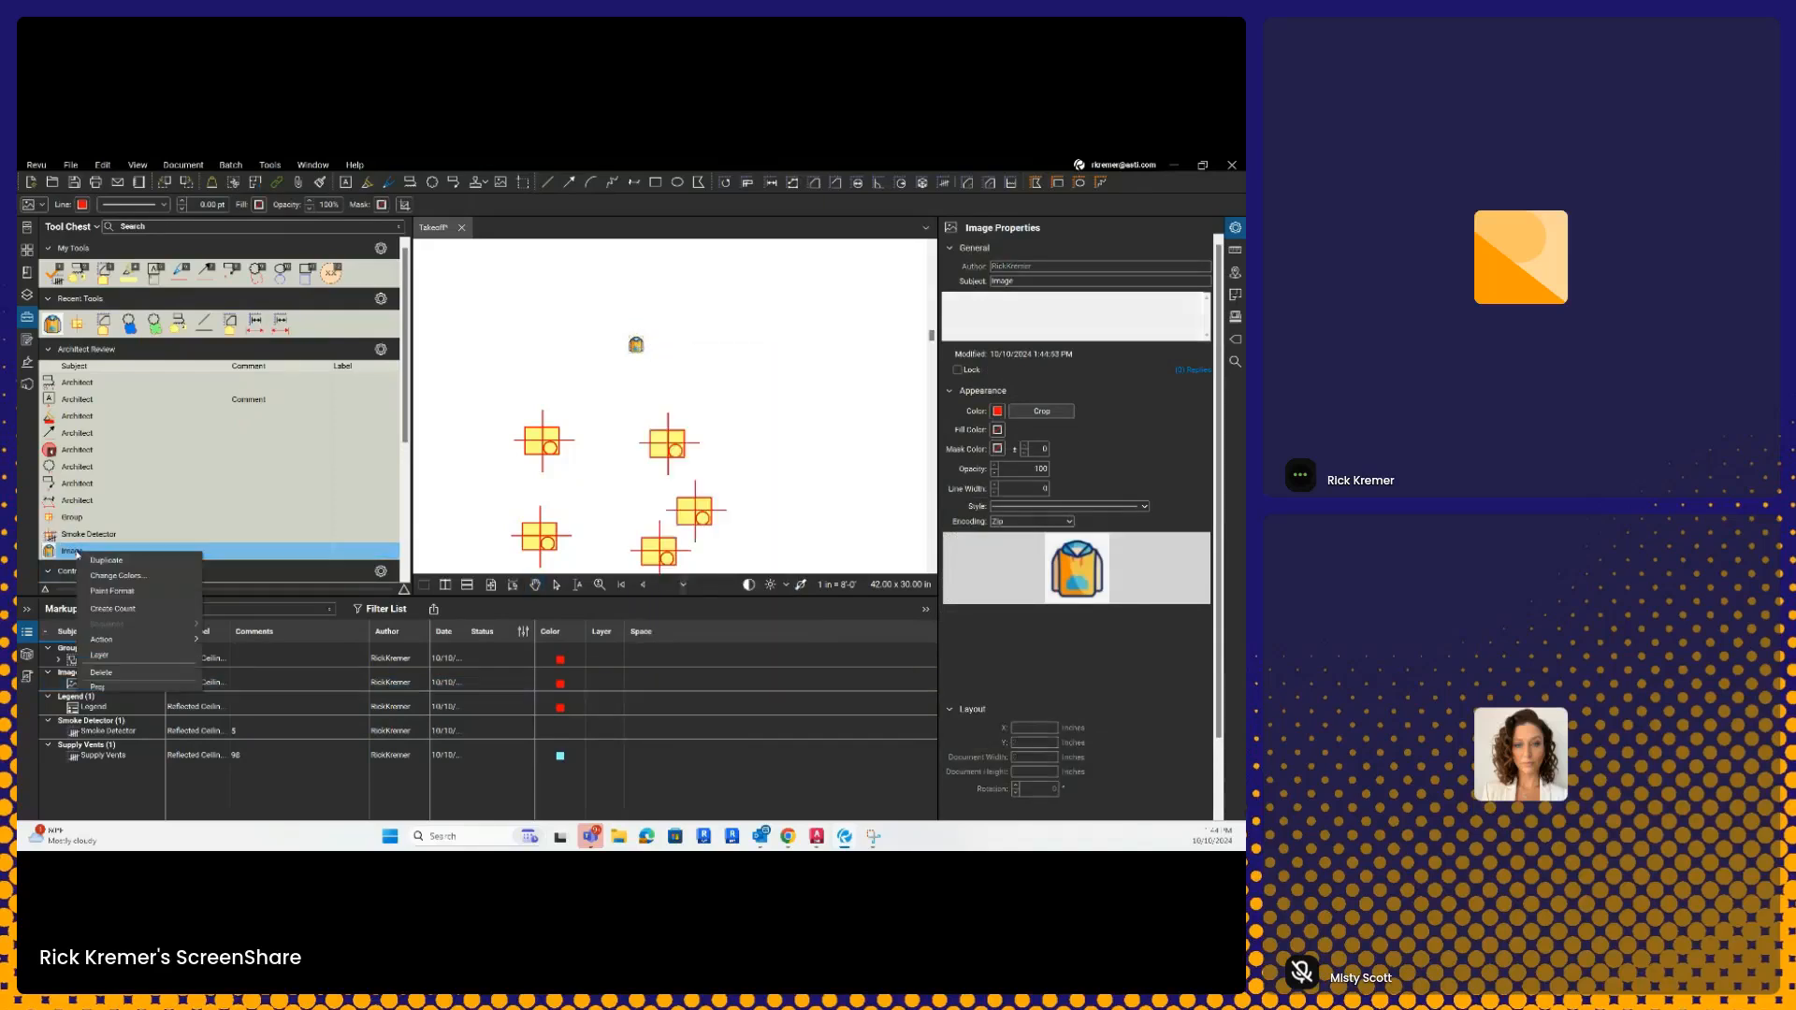
click(130, 613)
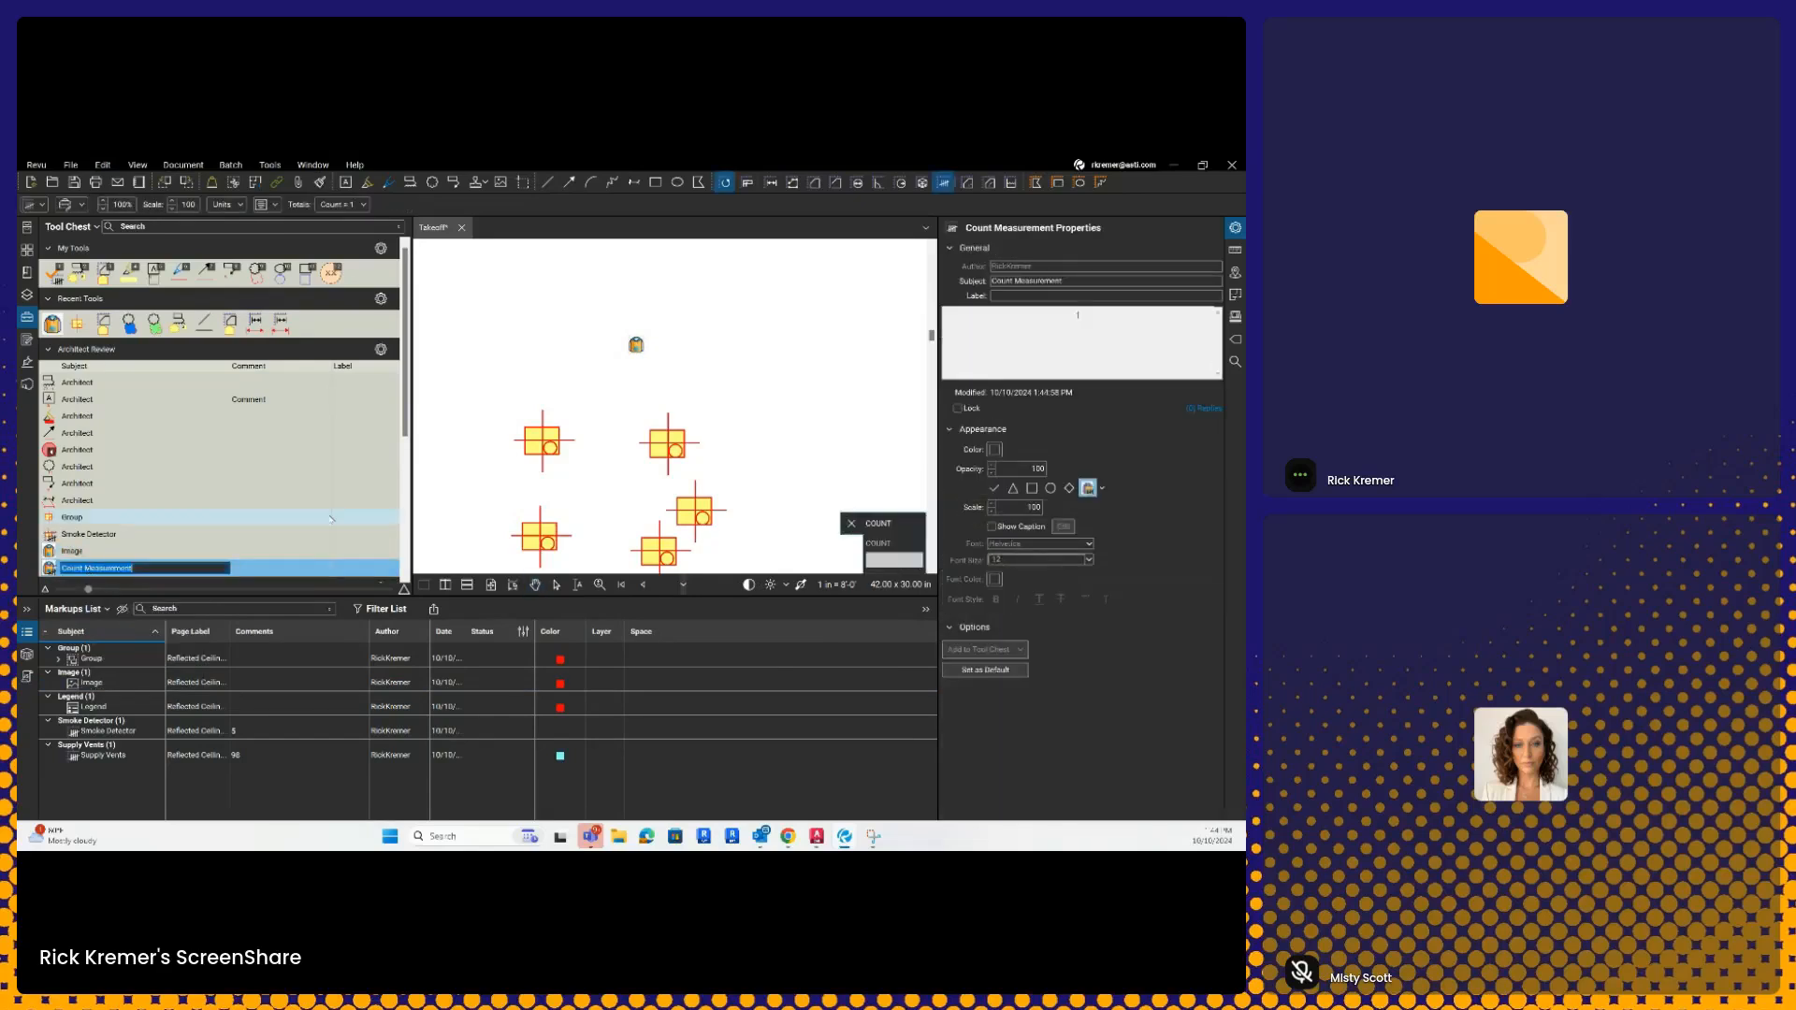
key(BackSpace)
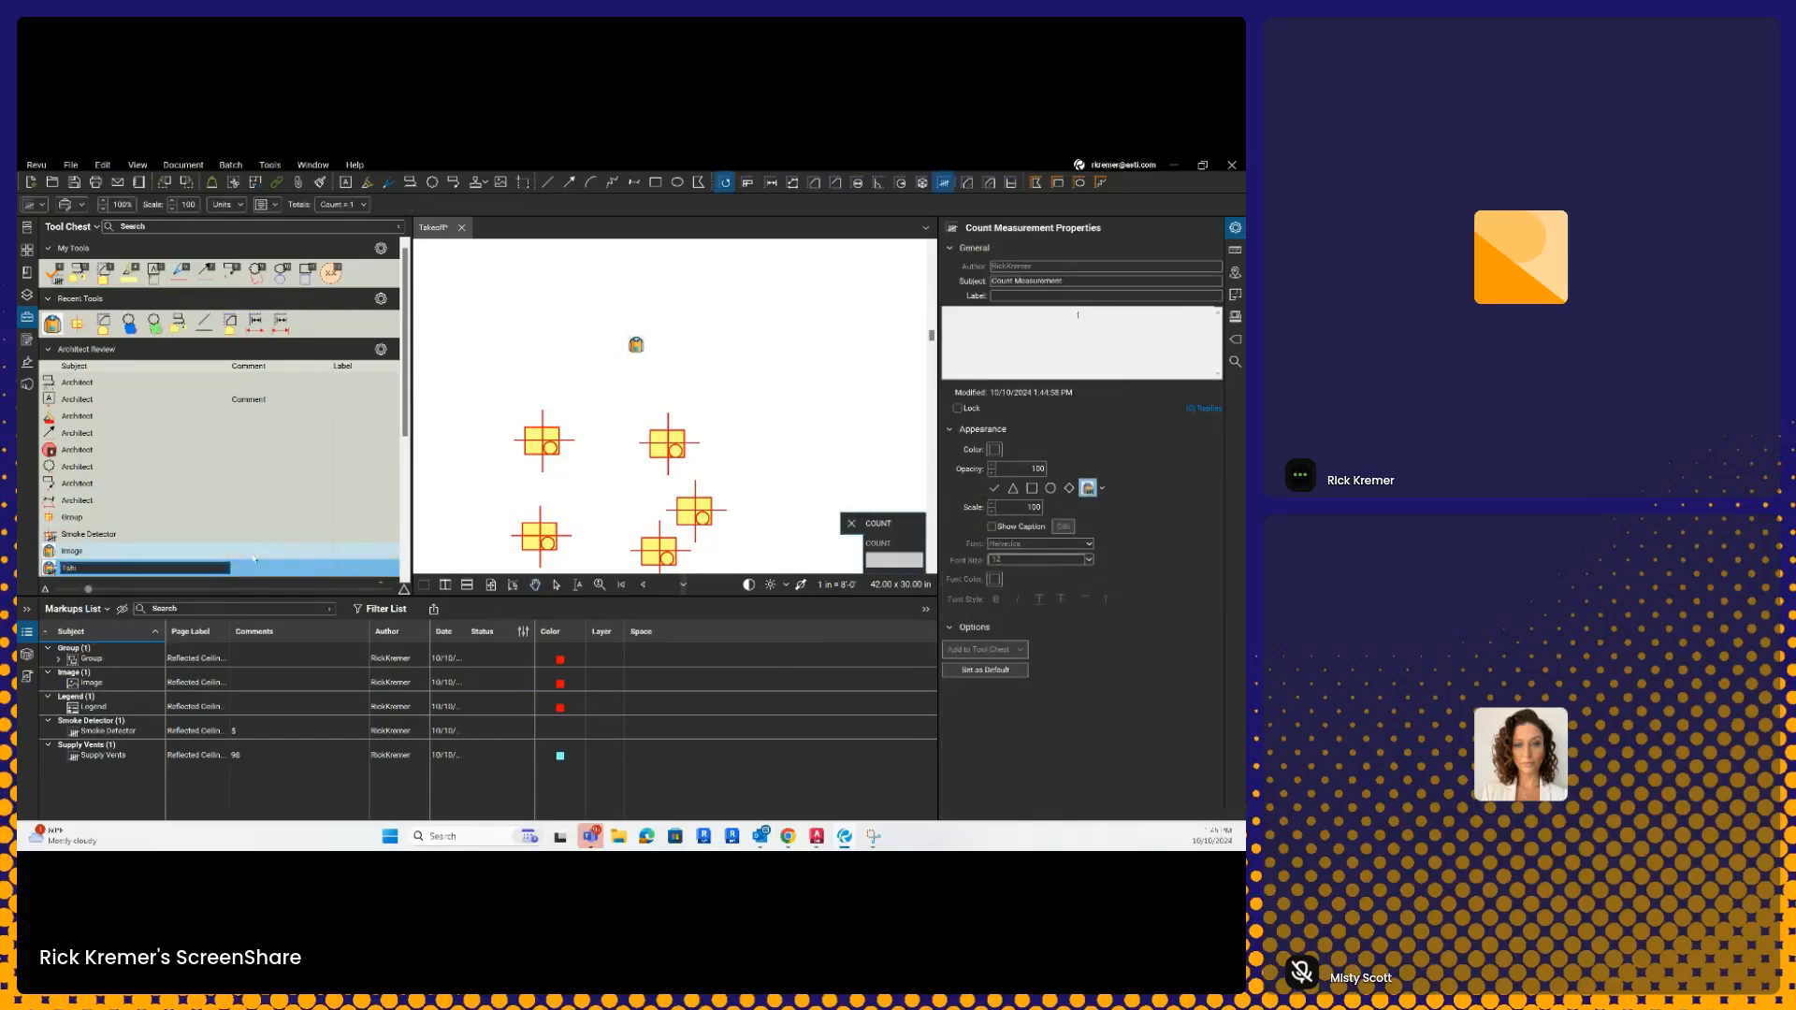
- Name the tool Tshirts and place five Tshirts count markers on the plan
click(273, 518)
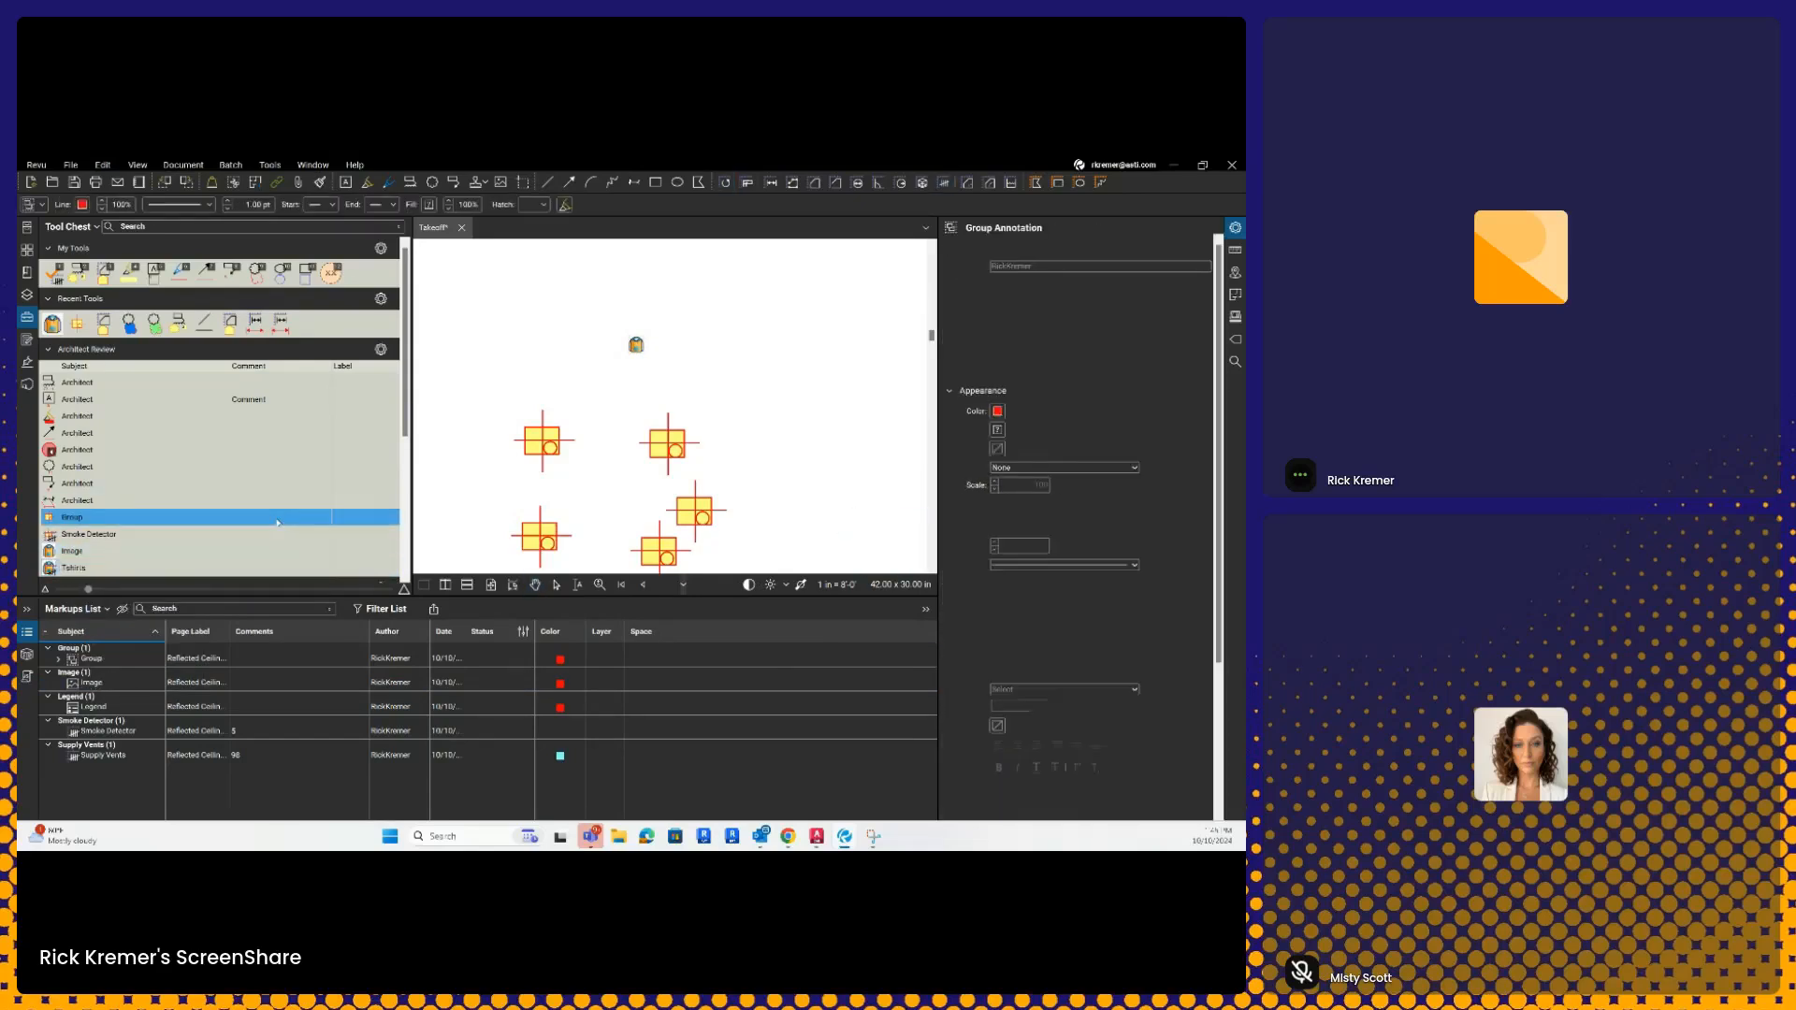
click(75, 568)
click(763, 373)
click(769, 442)
click(829, 408)
click(822, 372)
click(823, 442)
key(Escape)
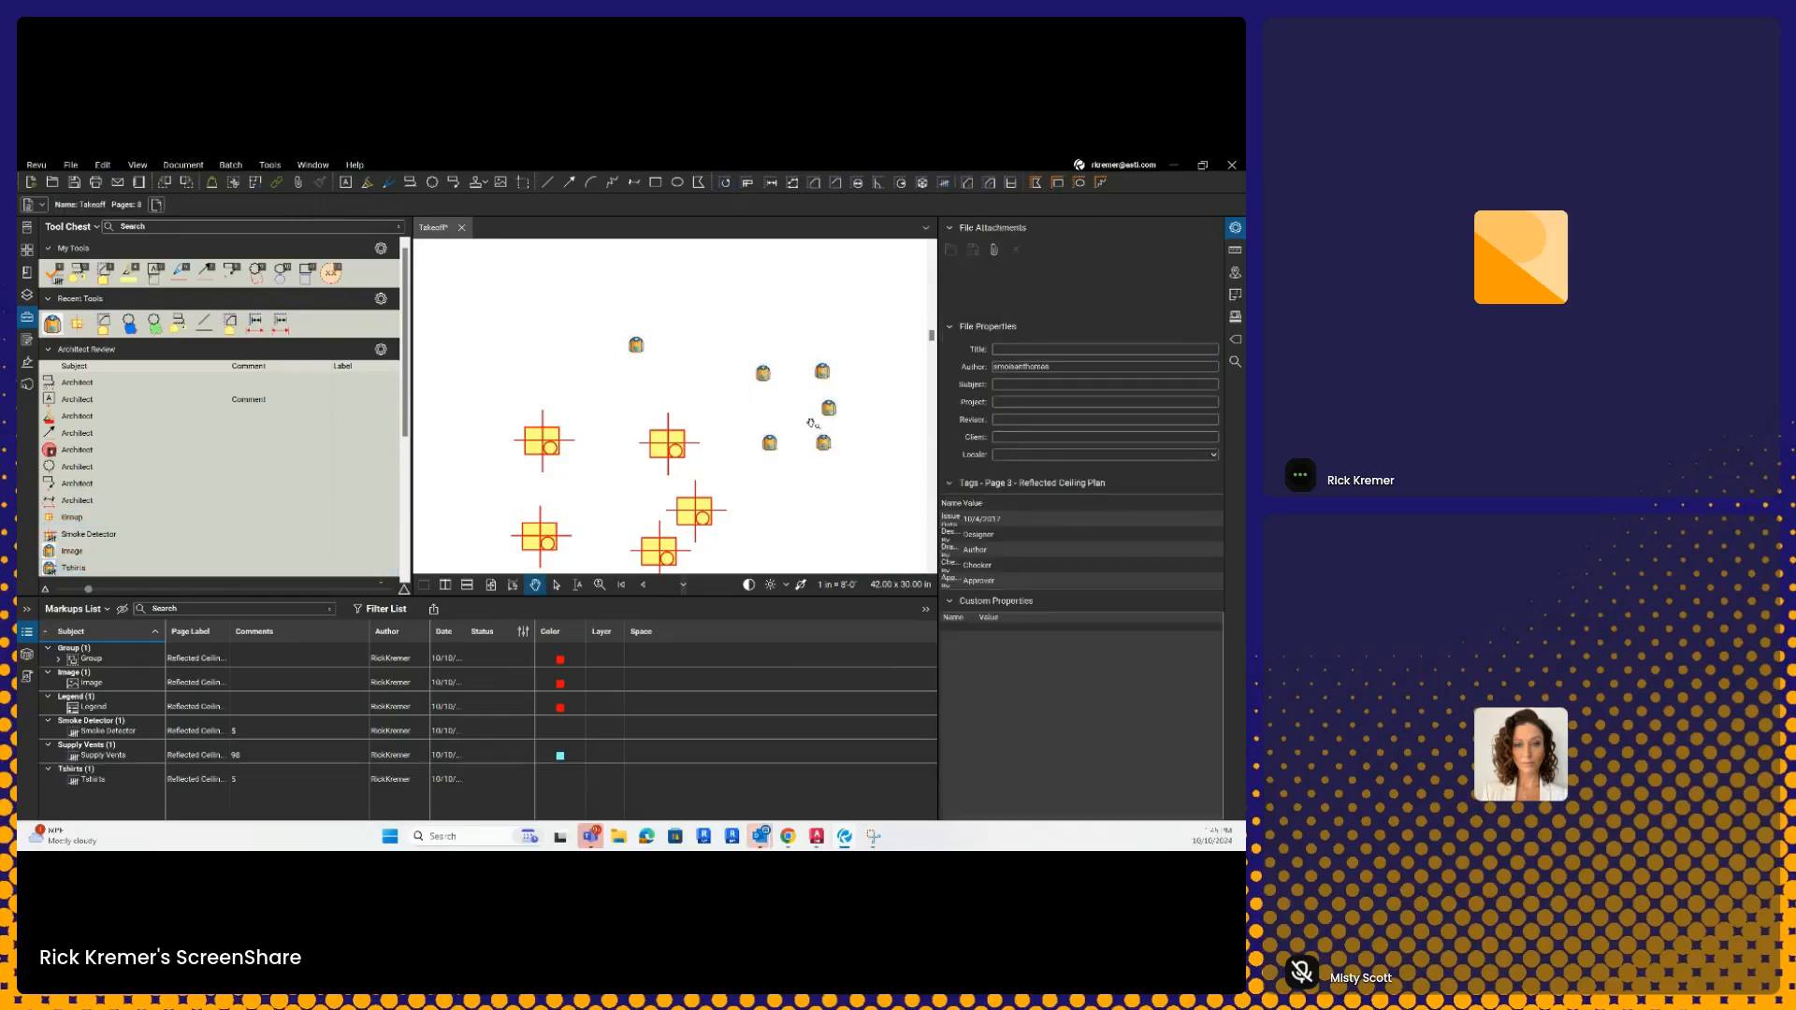
- Add a Count column to the markups list
click(239, 780)
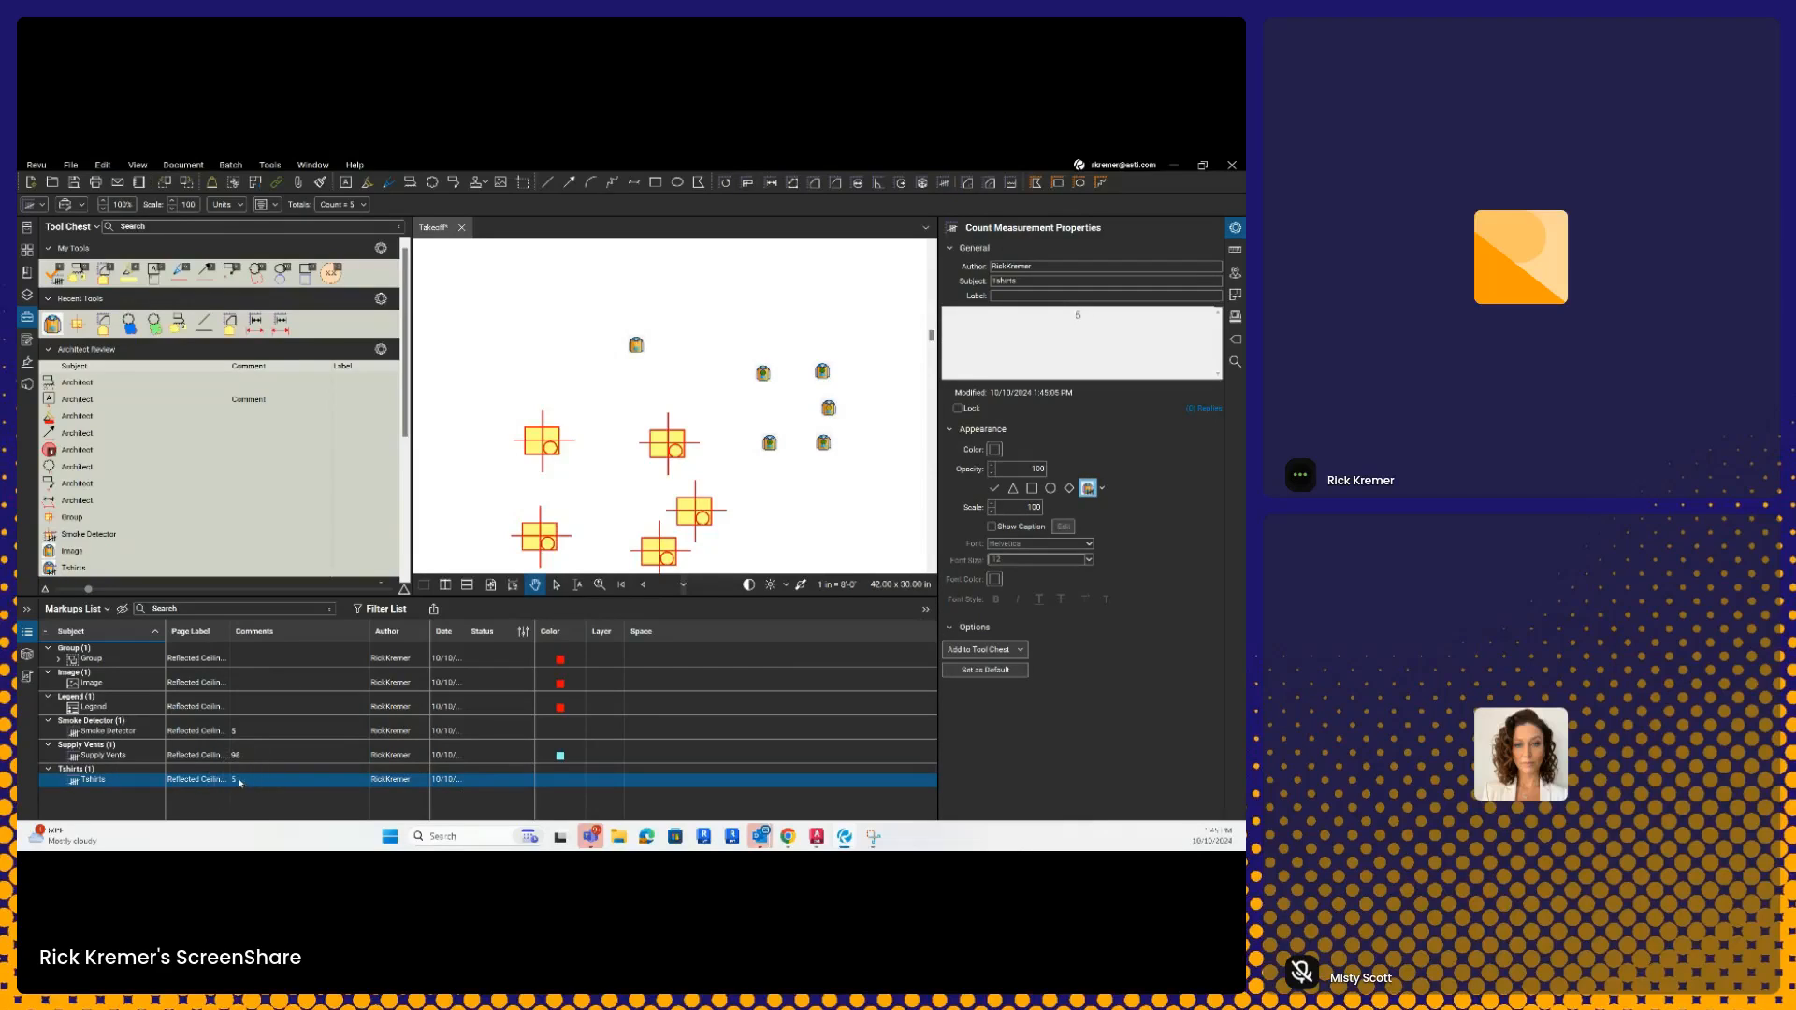
click(94, 608)
mouse_move(99, 629)
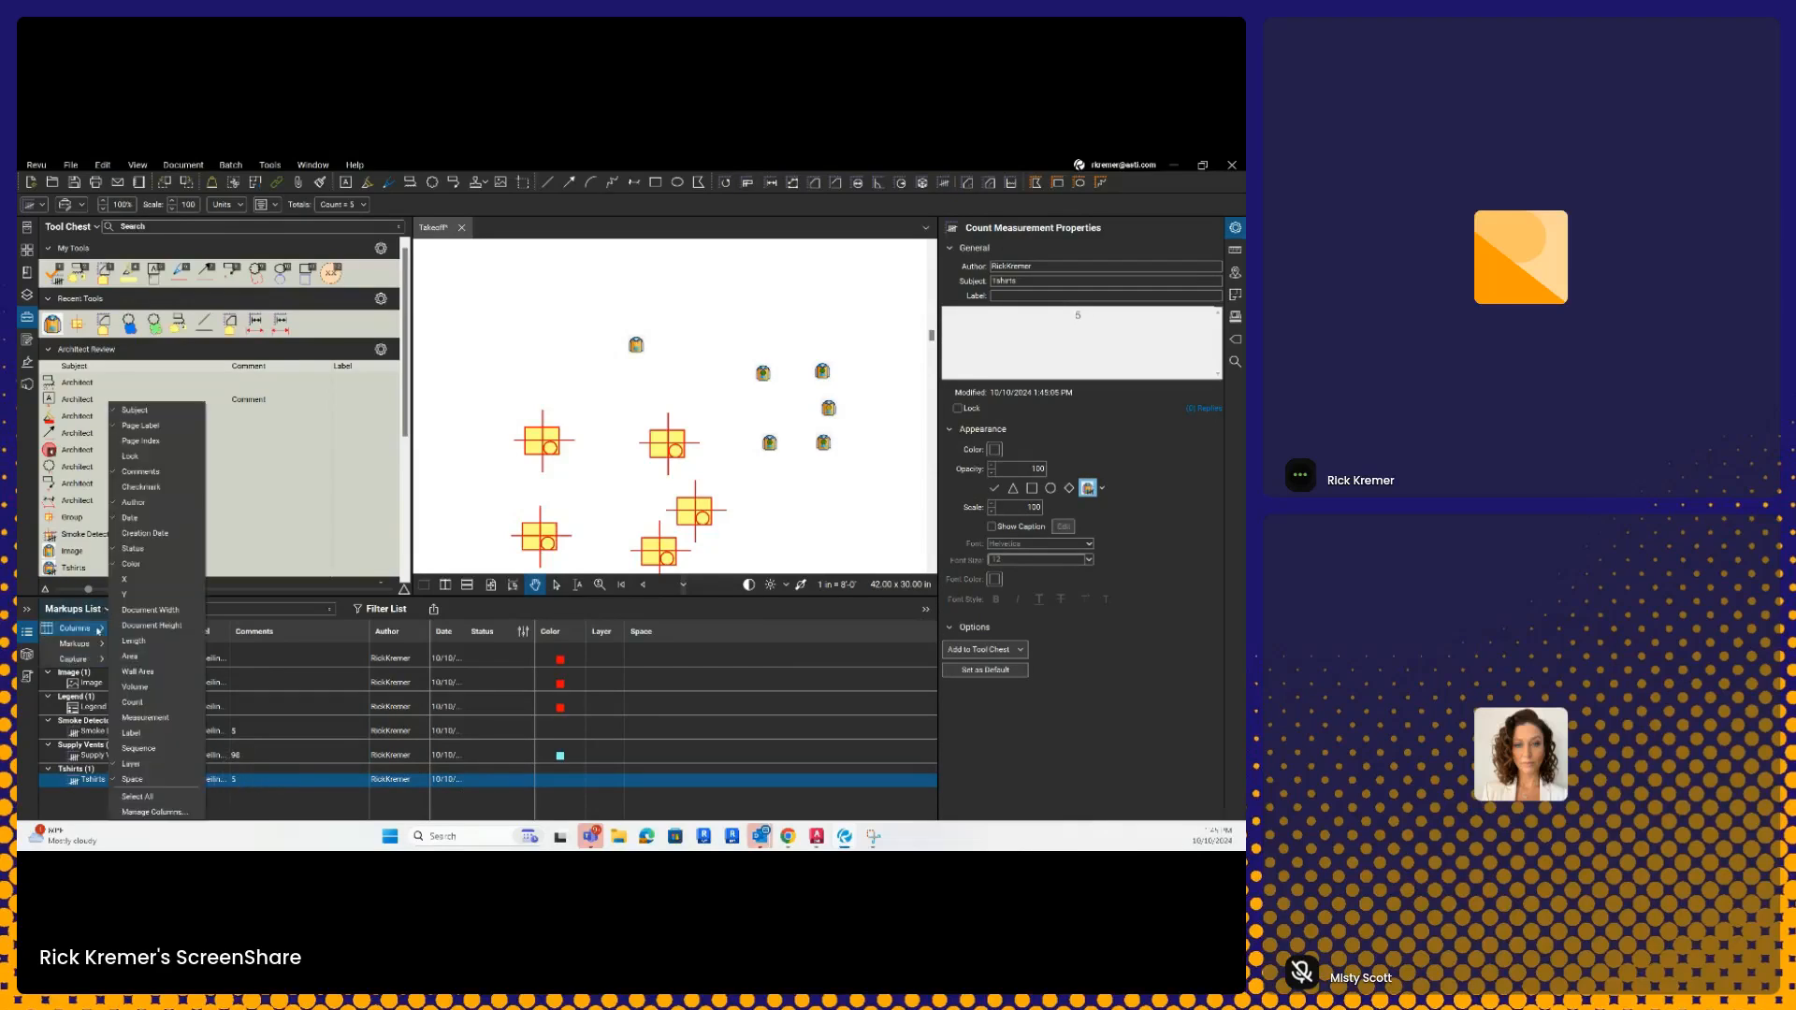
click(132, 702)
click(647, 793)
- Create a new legend from the Tshirts count at the top, framed above the fixtures
scroll(776, 383, down, 2)
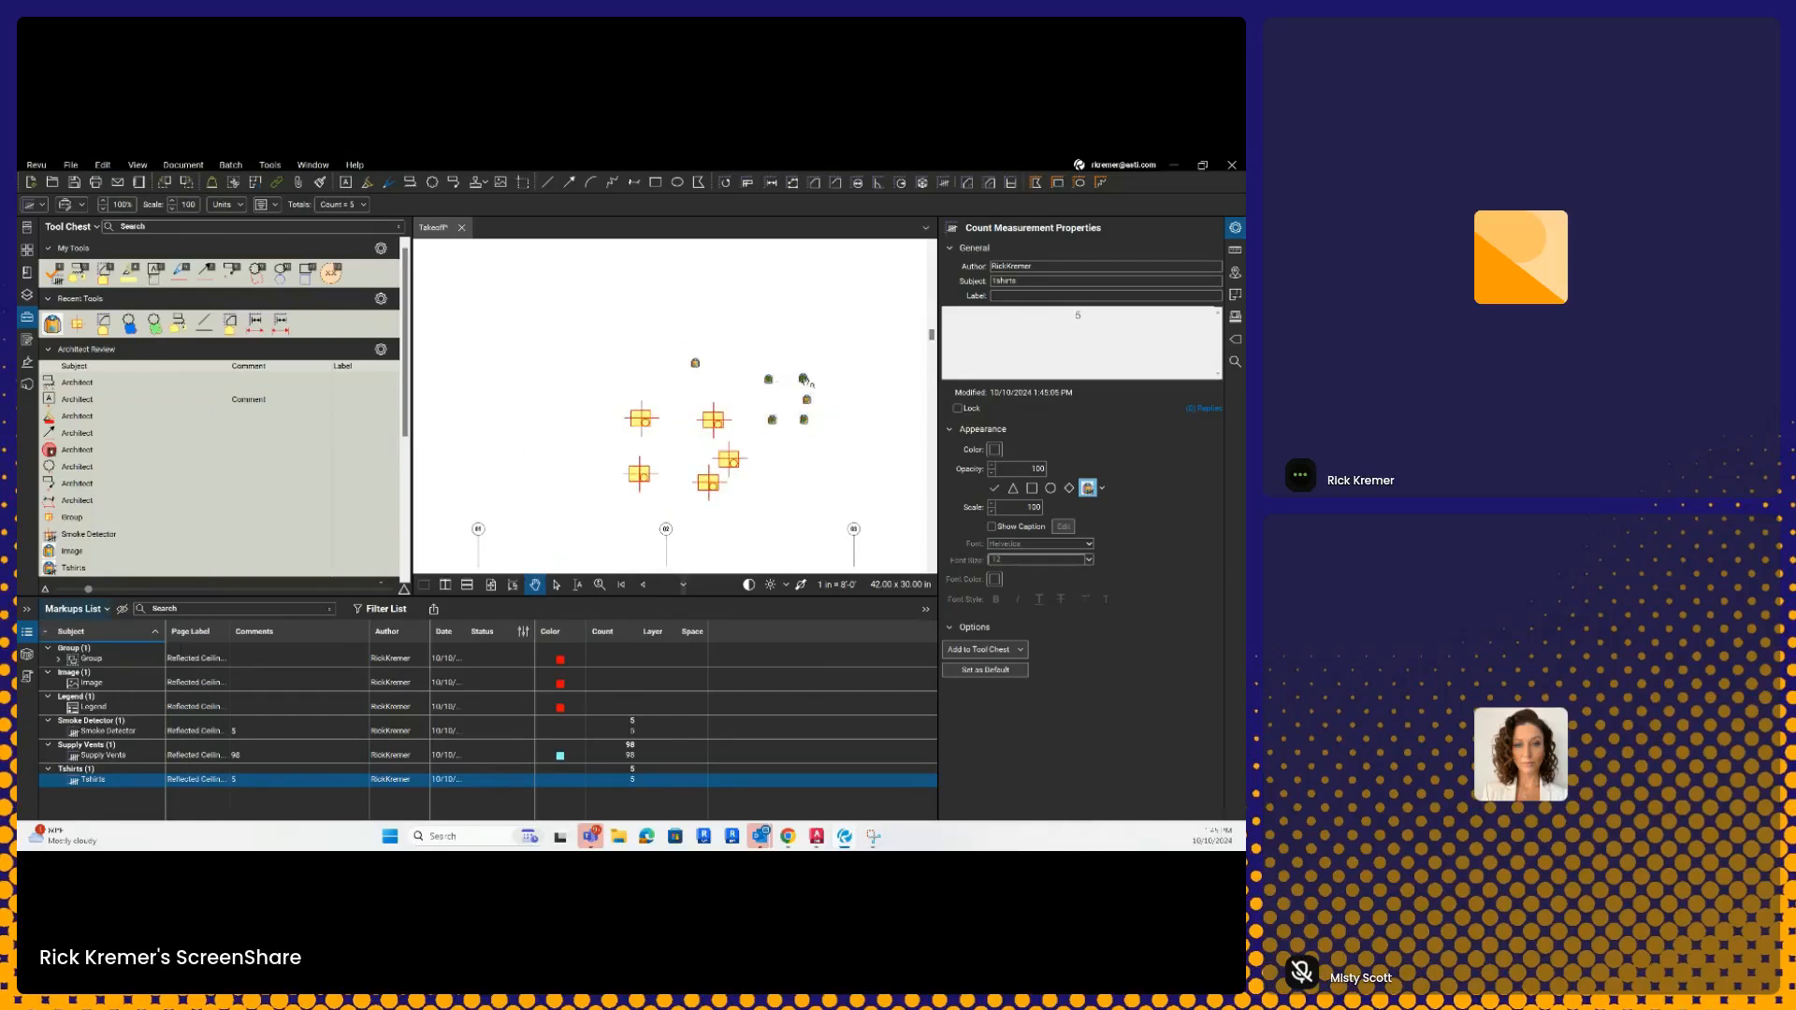
right_click(805, 379)
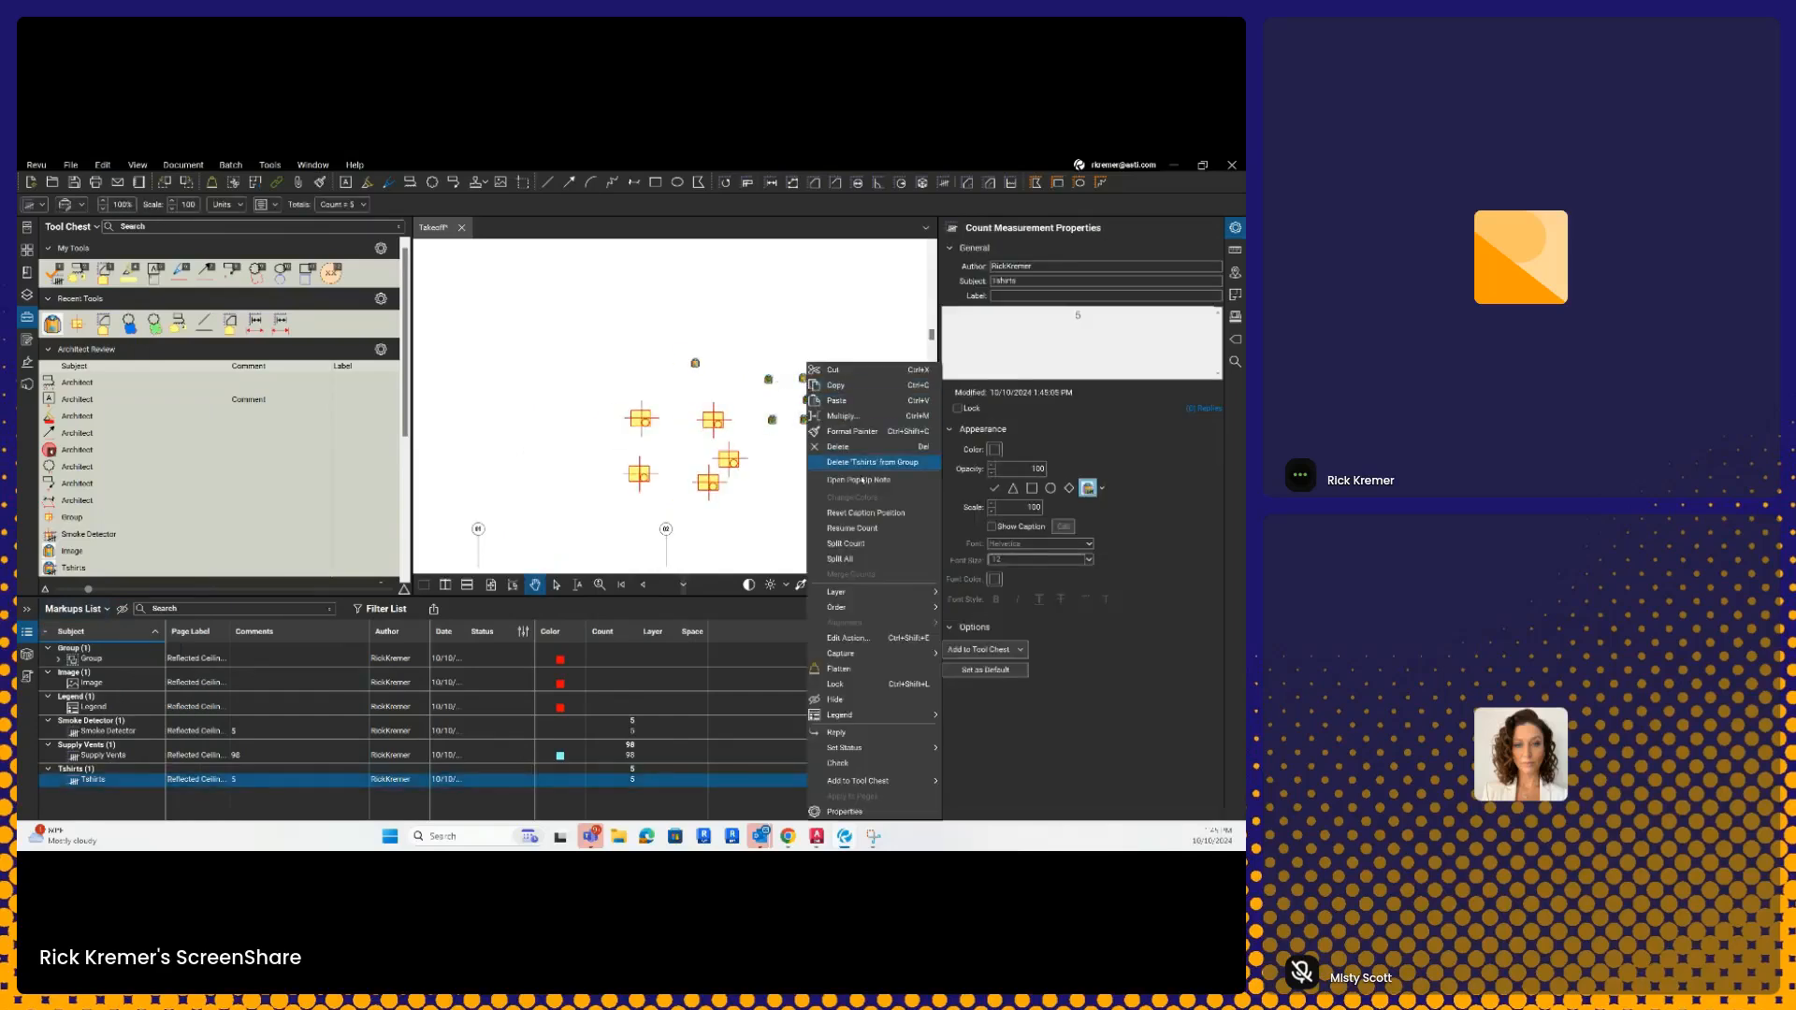
mouse_move(898, 714)
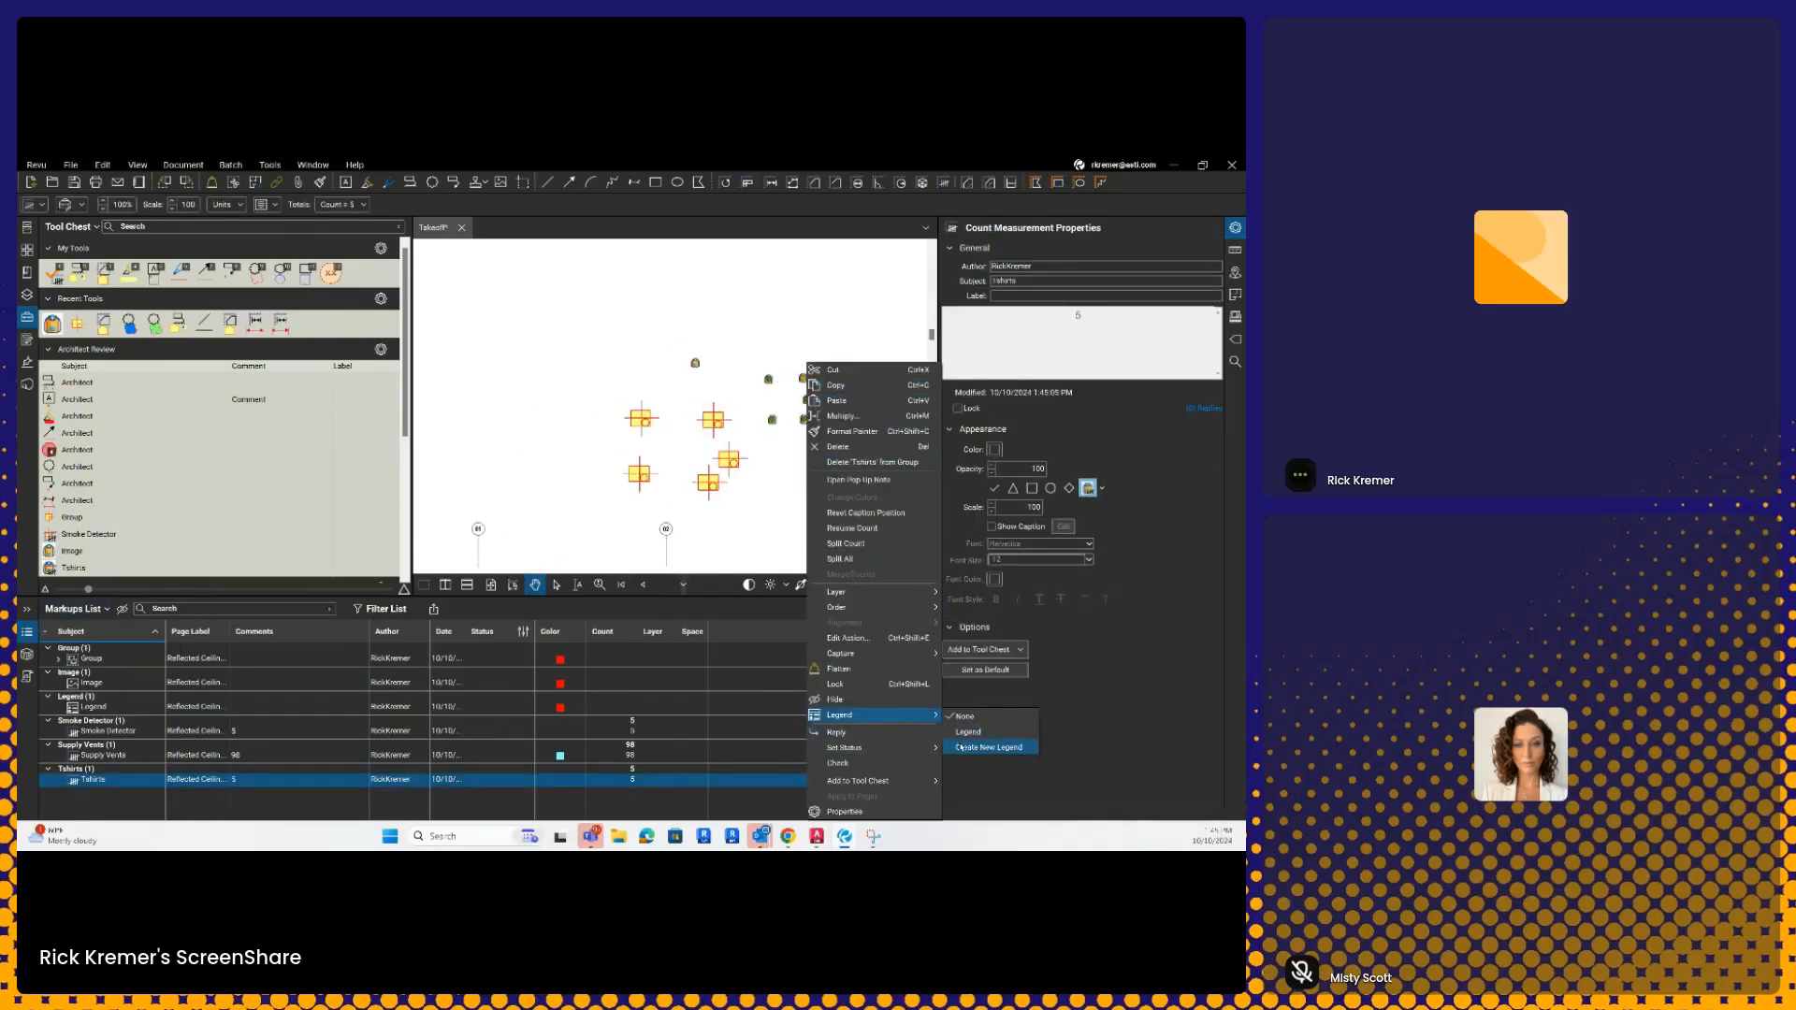
click(961, 747)
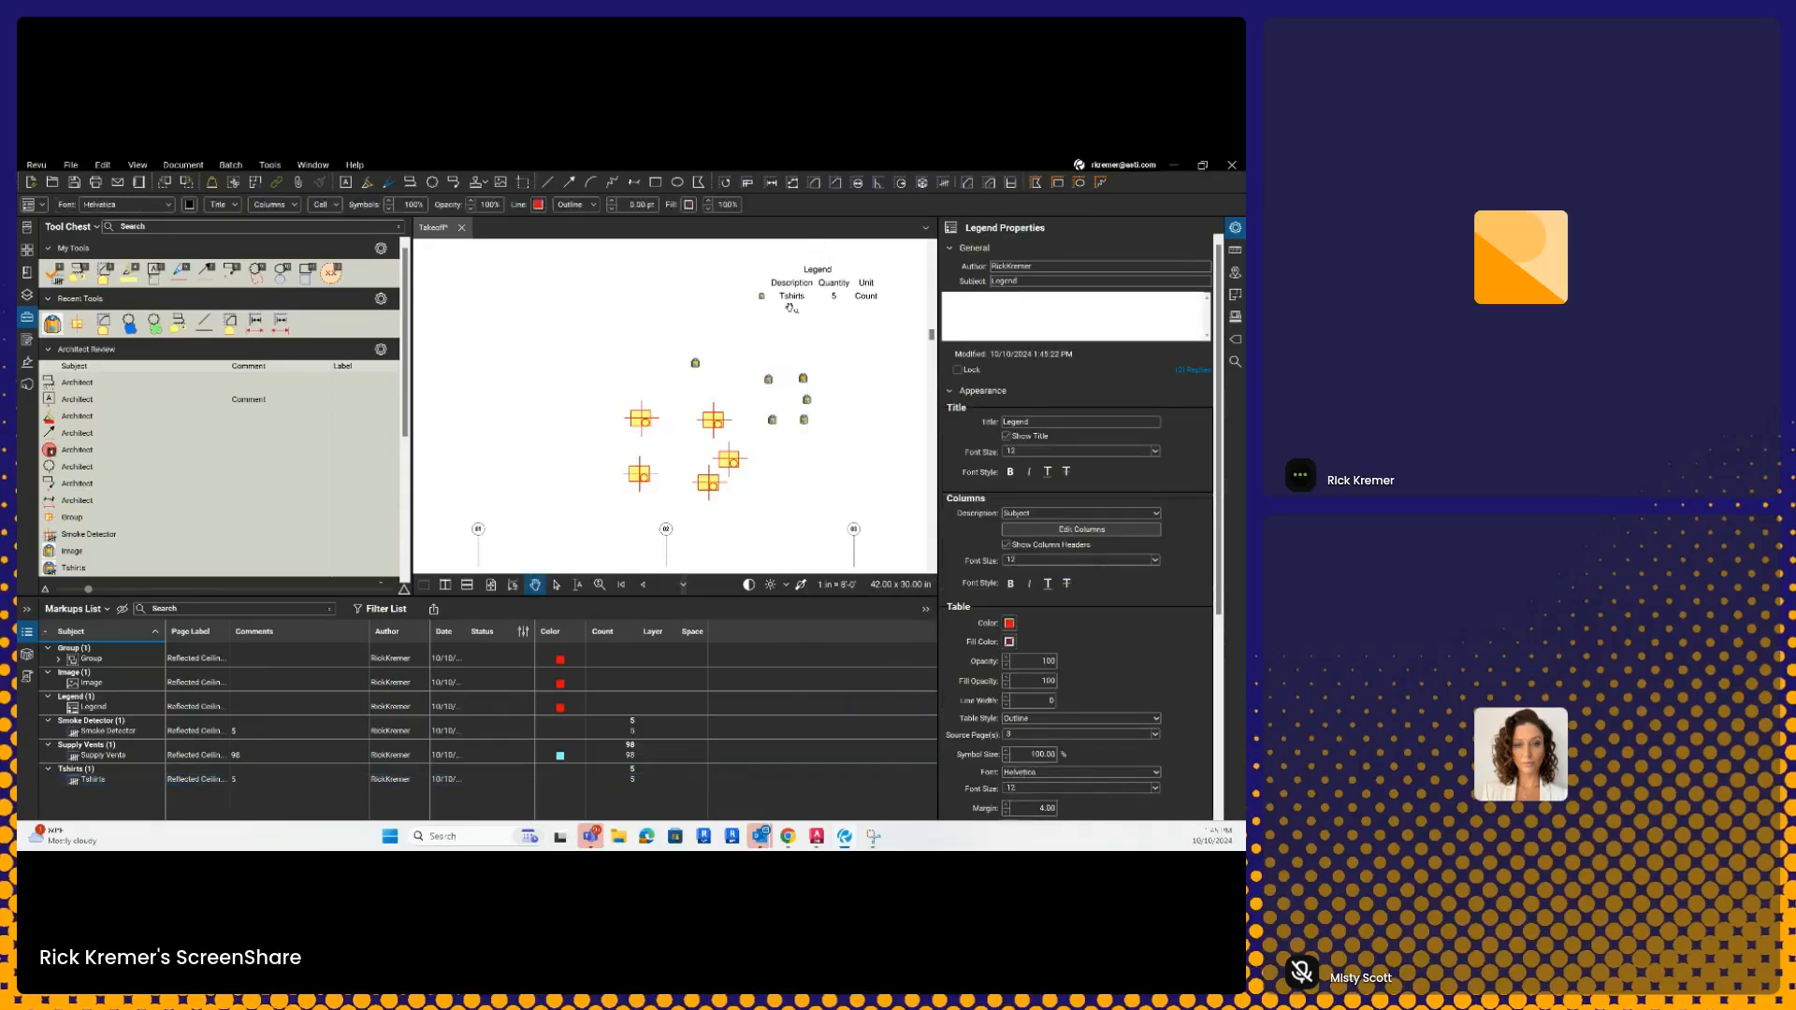
click(790, 308)
scroll(774, 305, up, 5)
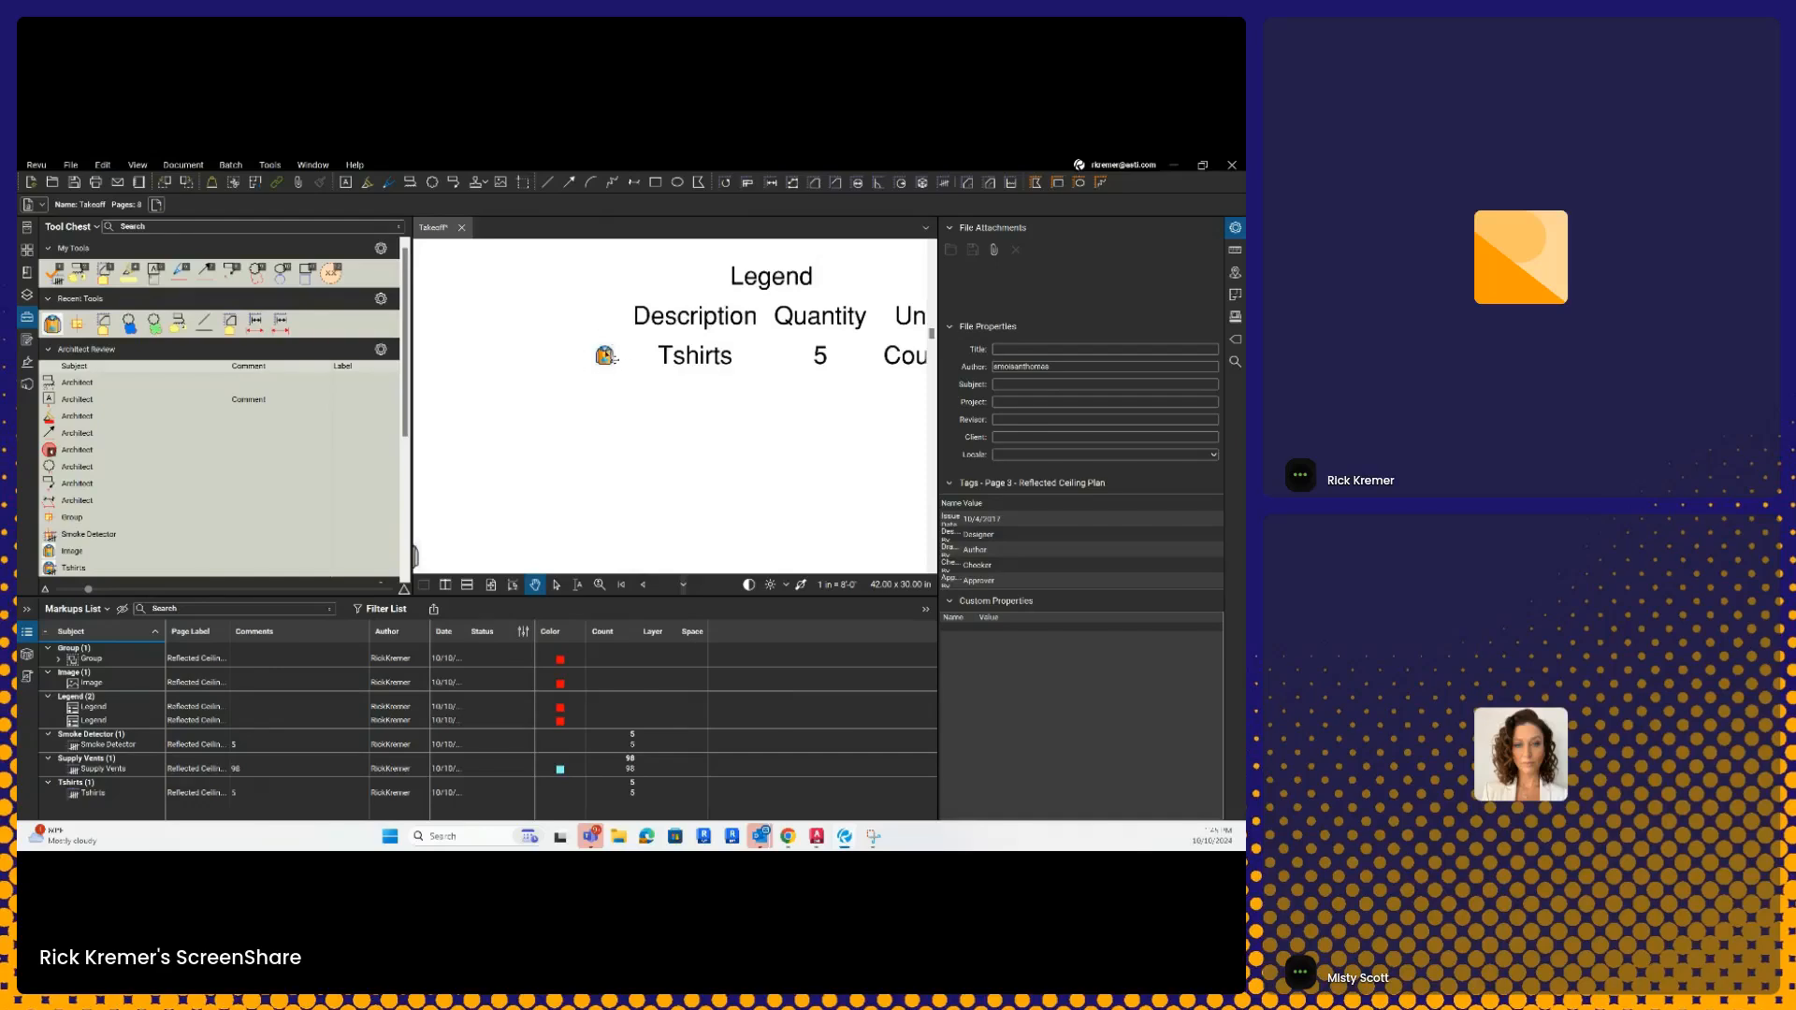
scroll(637, 460, down, 1)
scroll(637, 461, down, 3)
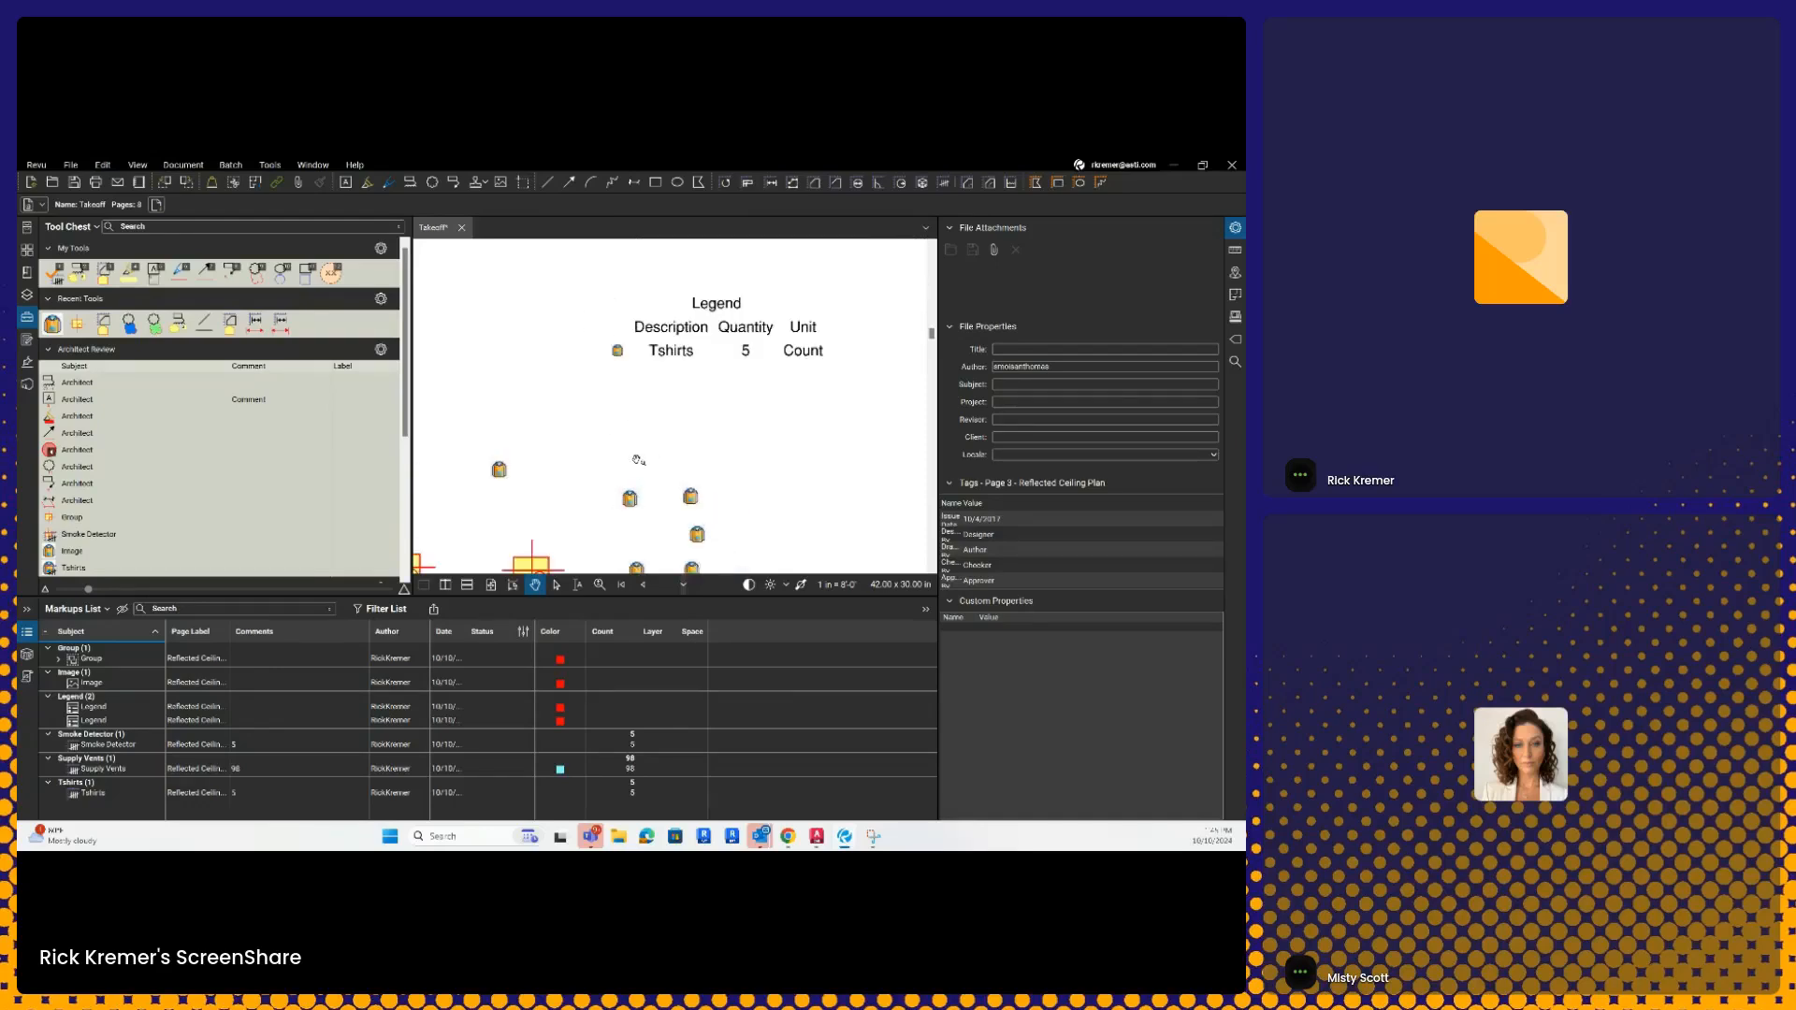
drag(637, 460, 712, 393)
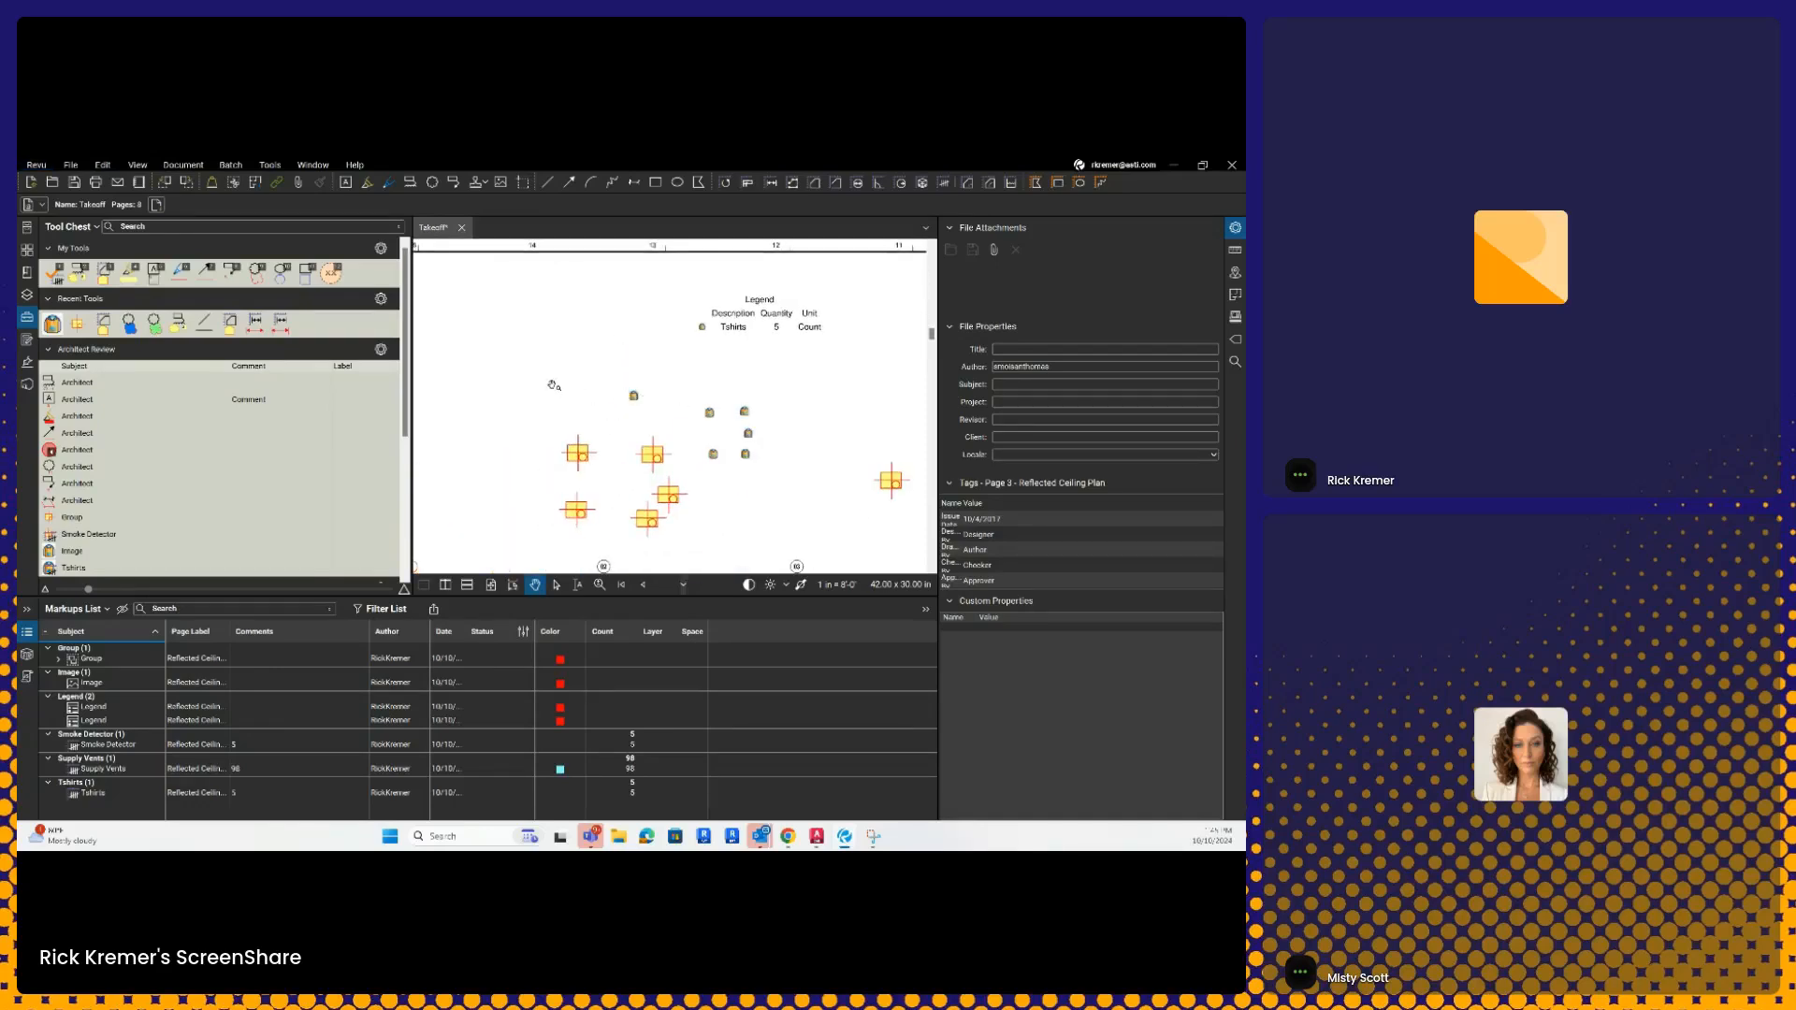
mouse_move(552, 384)
mouse_down()
mouse_move(537, 337)
mouse_move(740, 475)
mouse_move(810, 558)
mouse_move(709, 552)
mouse_up()
key(v)
click(698, 512)
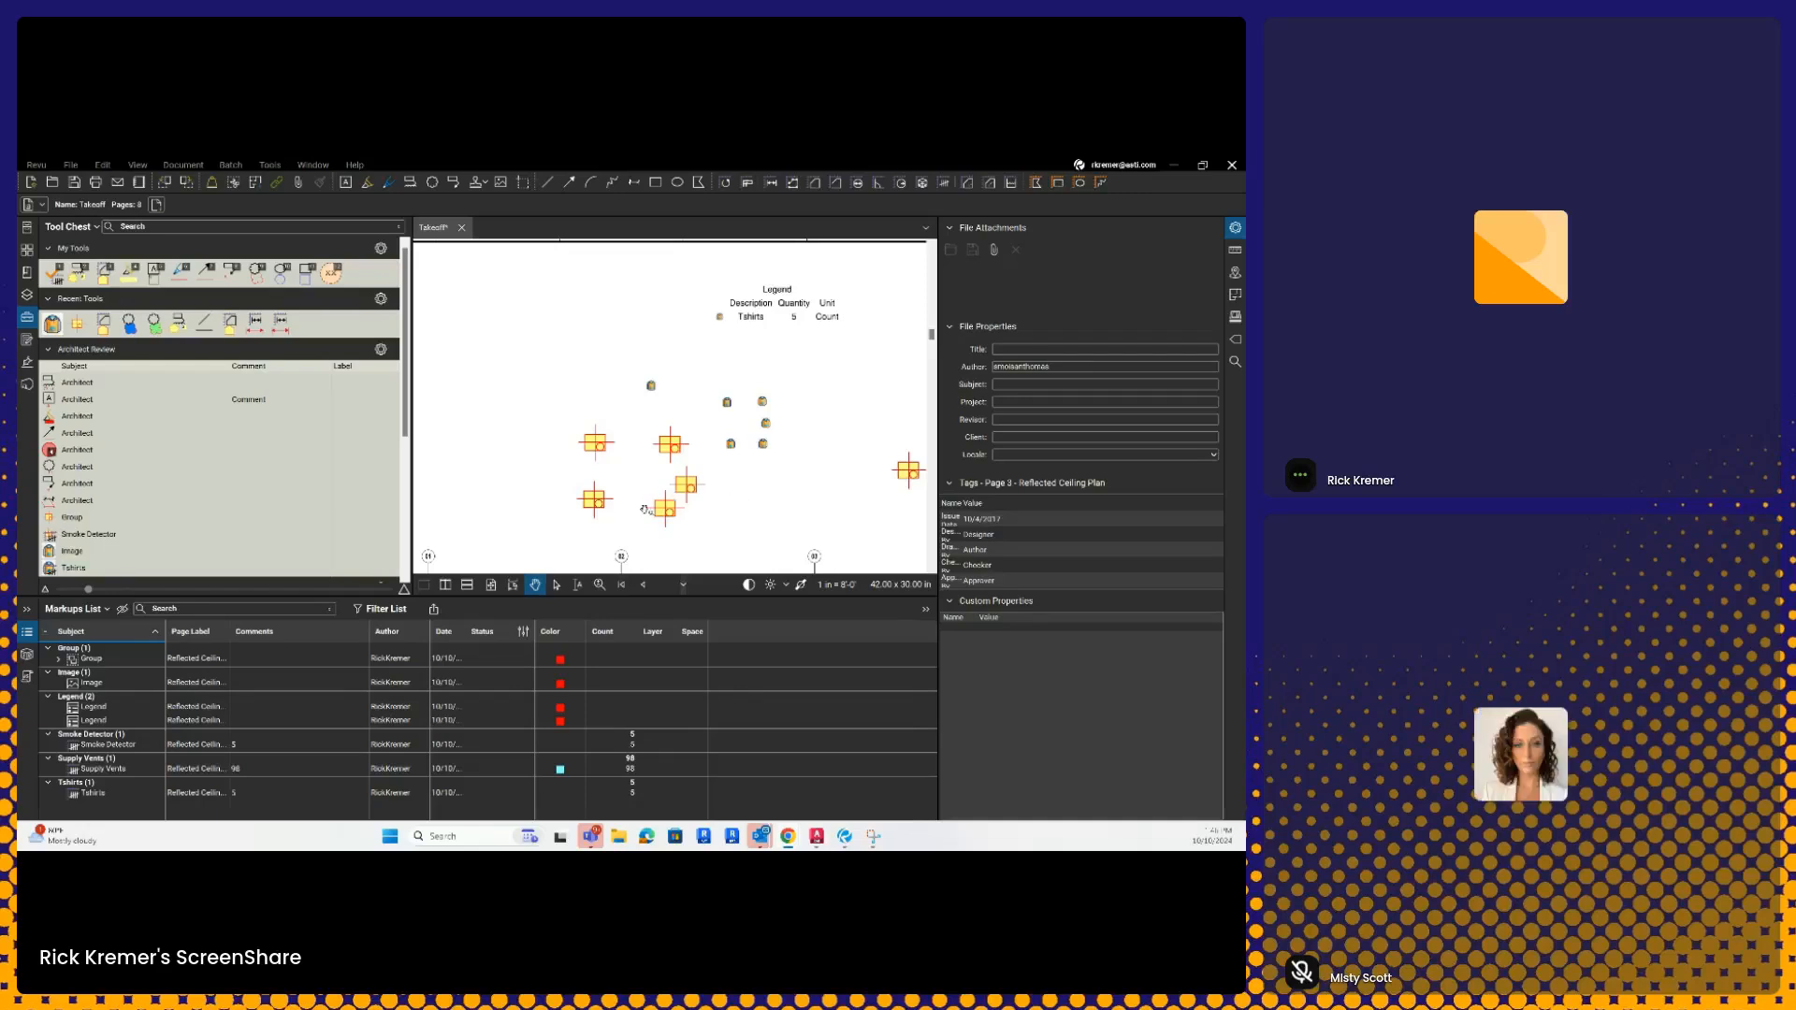
- Set the Smoke Detector count's issue status to Open
click(676, 521)
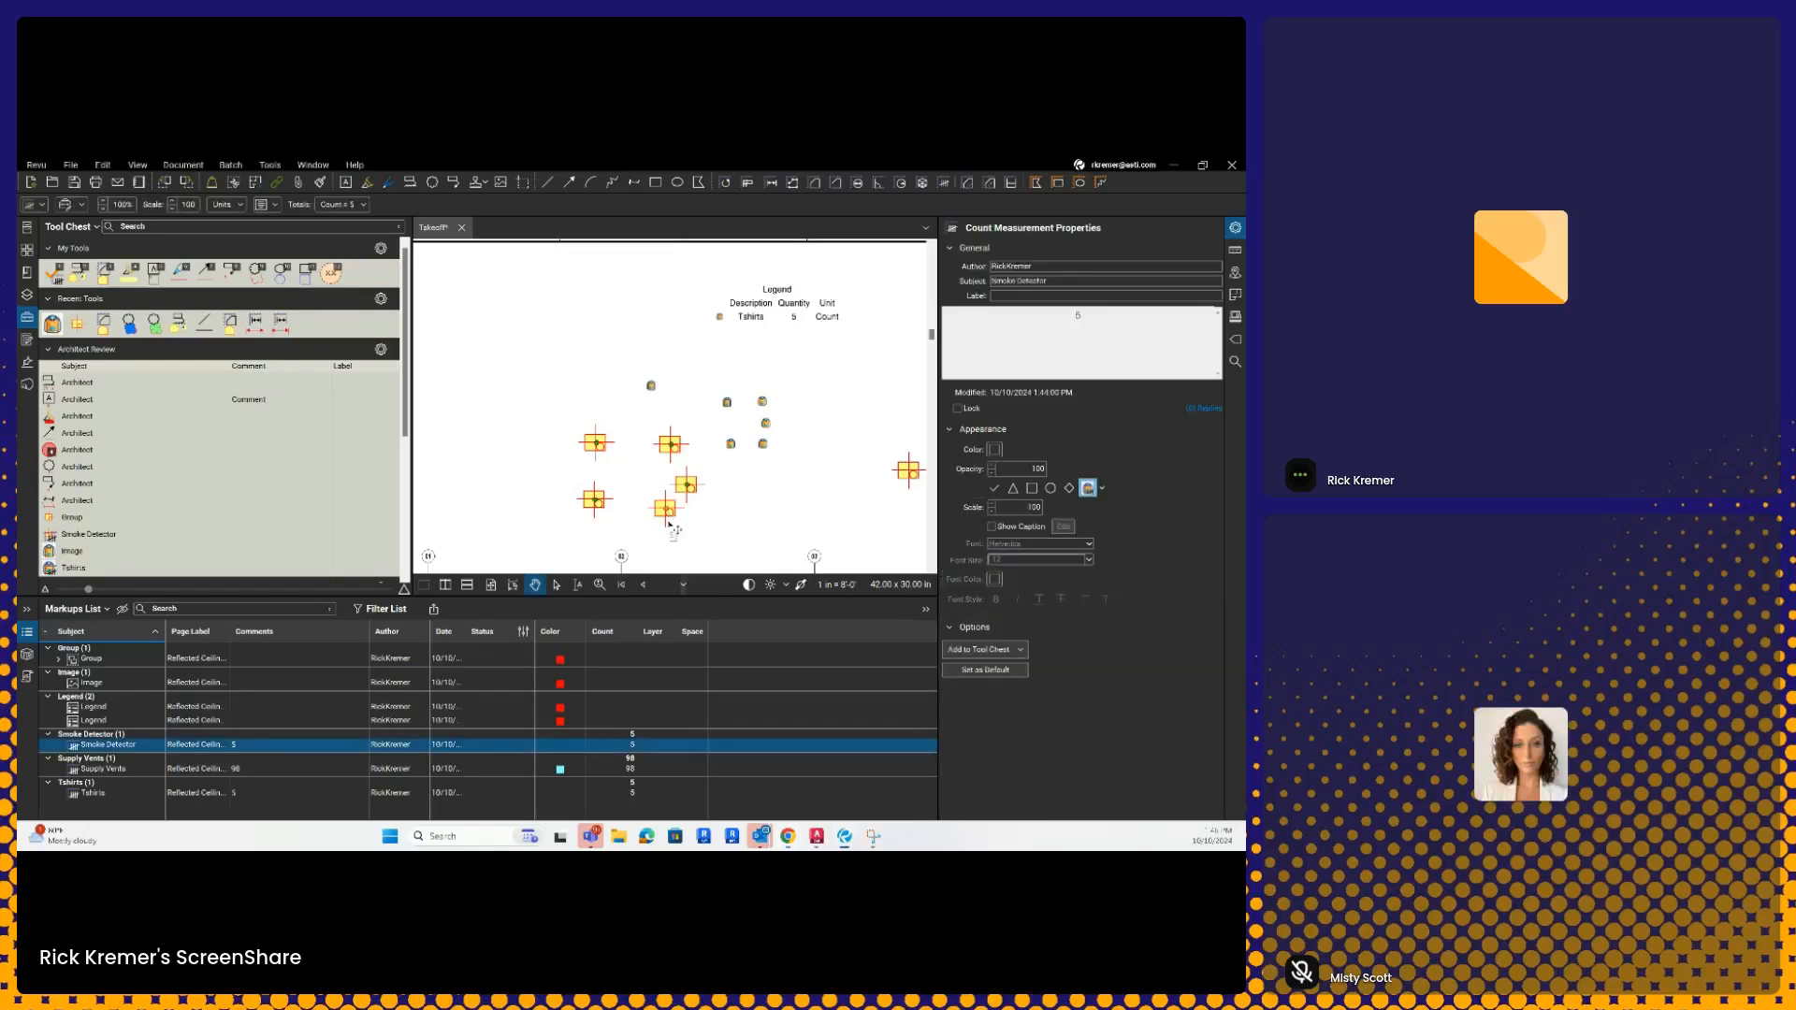
right_click(527, 748)
mouse_move(496, 764)
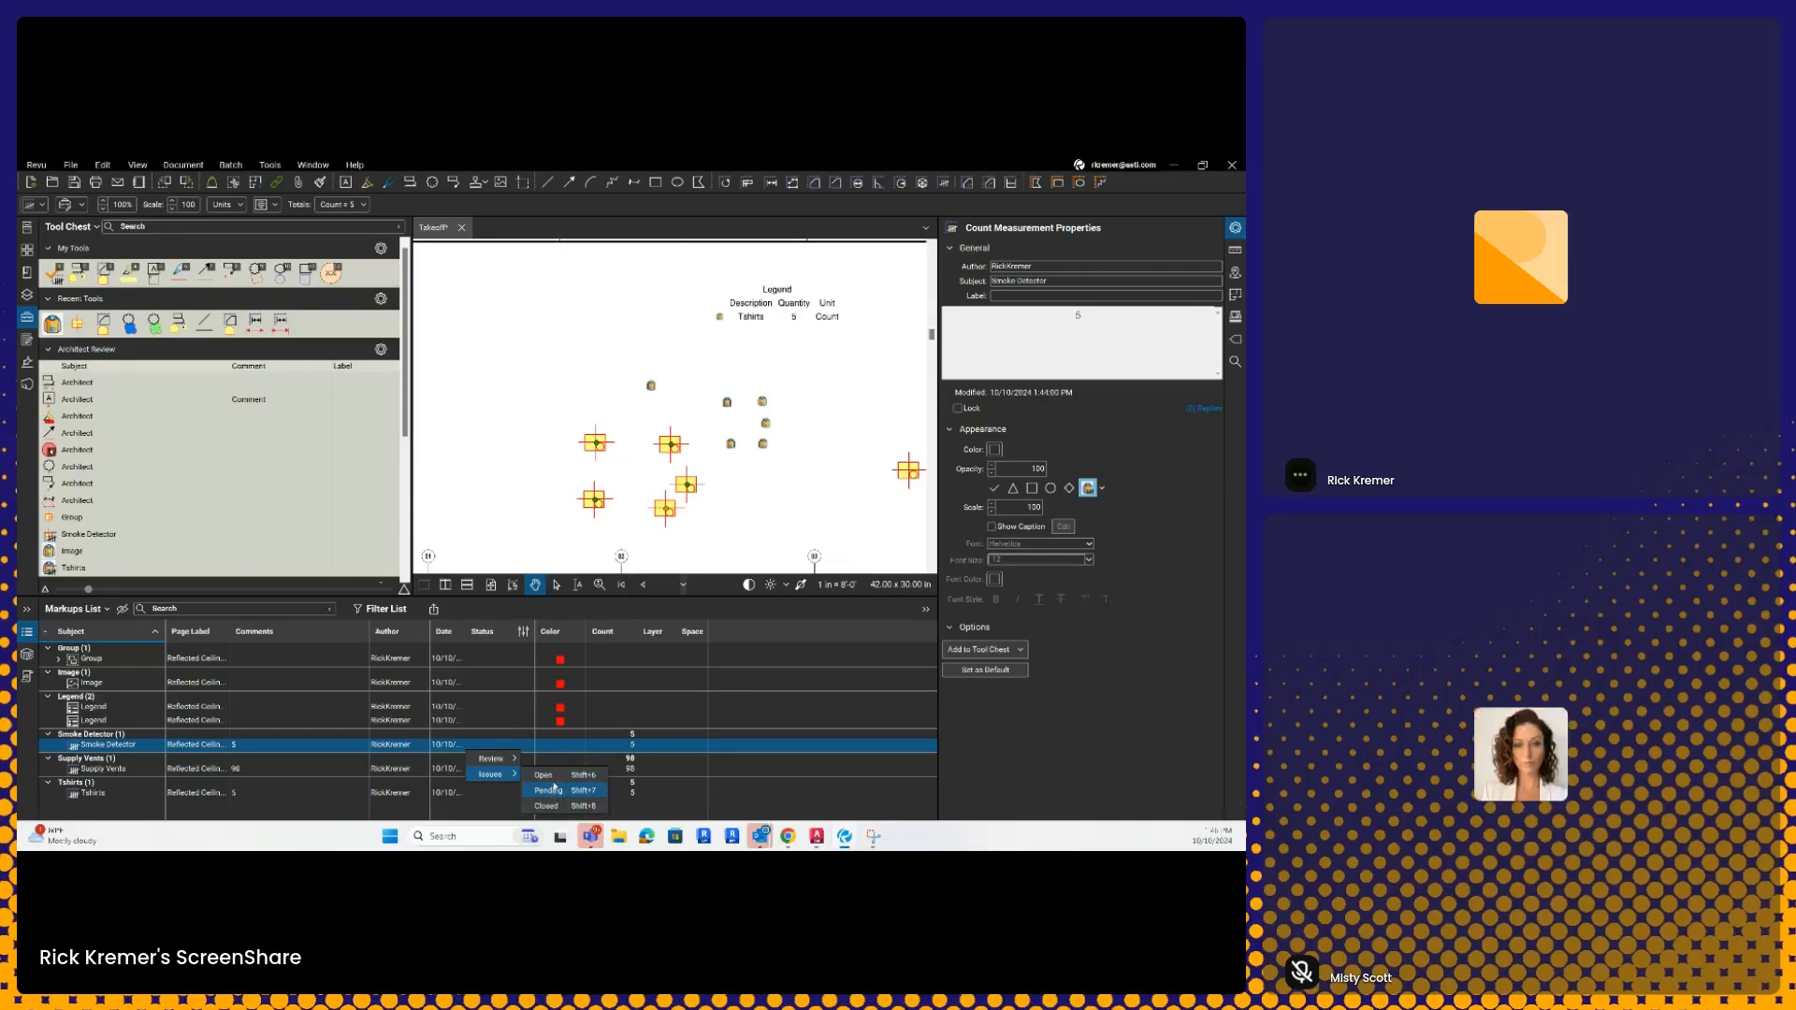
click(545, 775)
- Set the Smoke Detector count's review status to Rejected
right_click(498, 746)
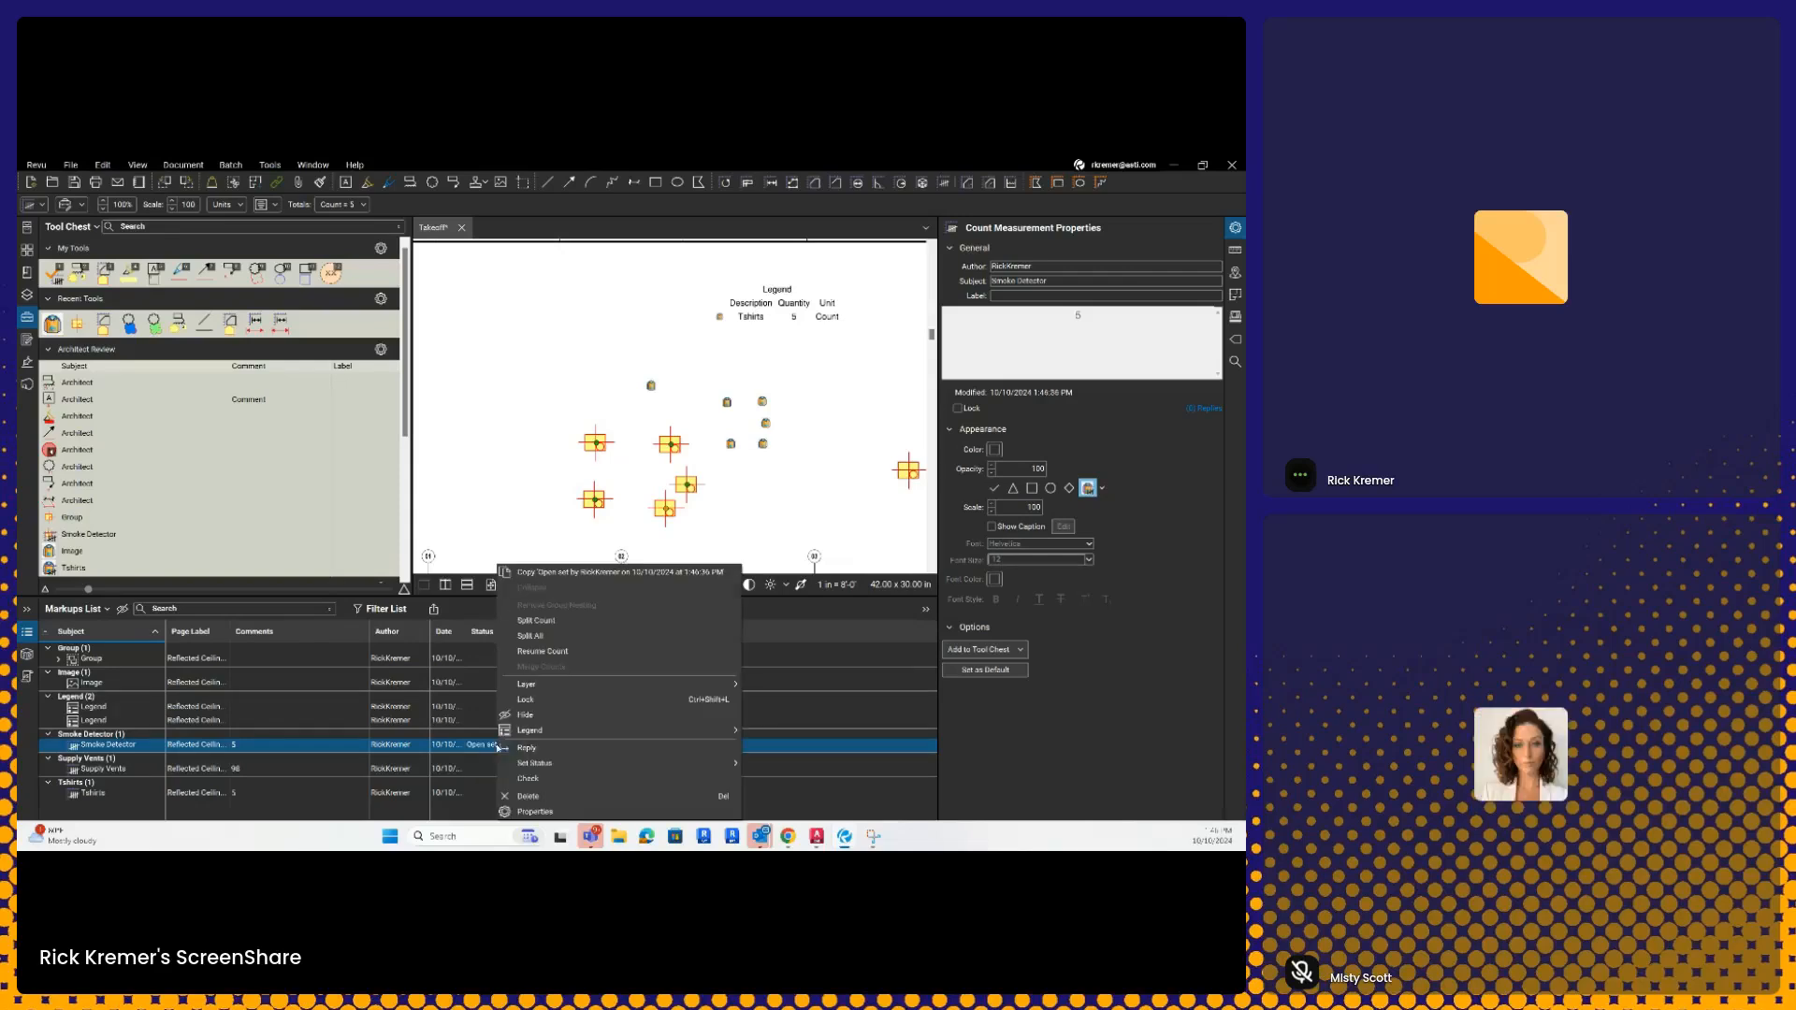
click(487, 748)
click(482, 748)
click(631, 548)
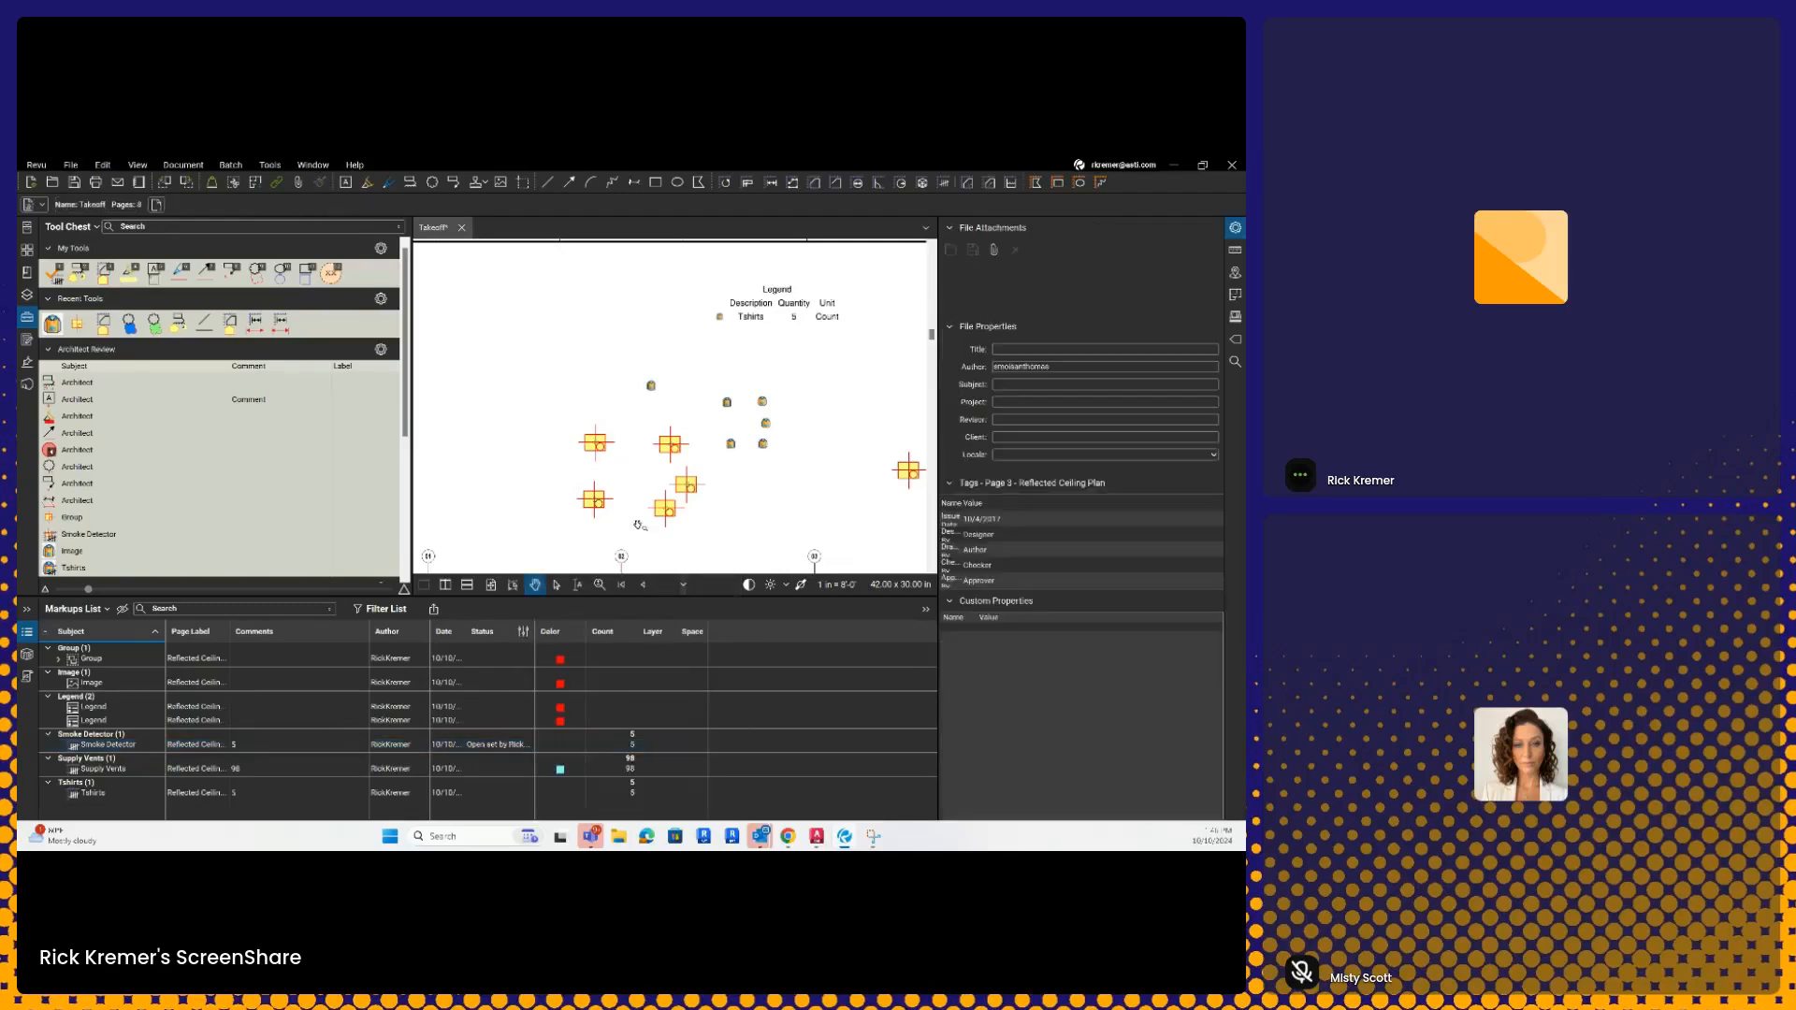
click(505, 746)
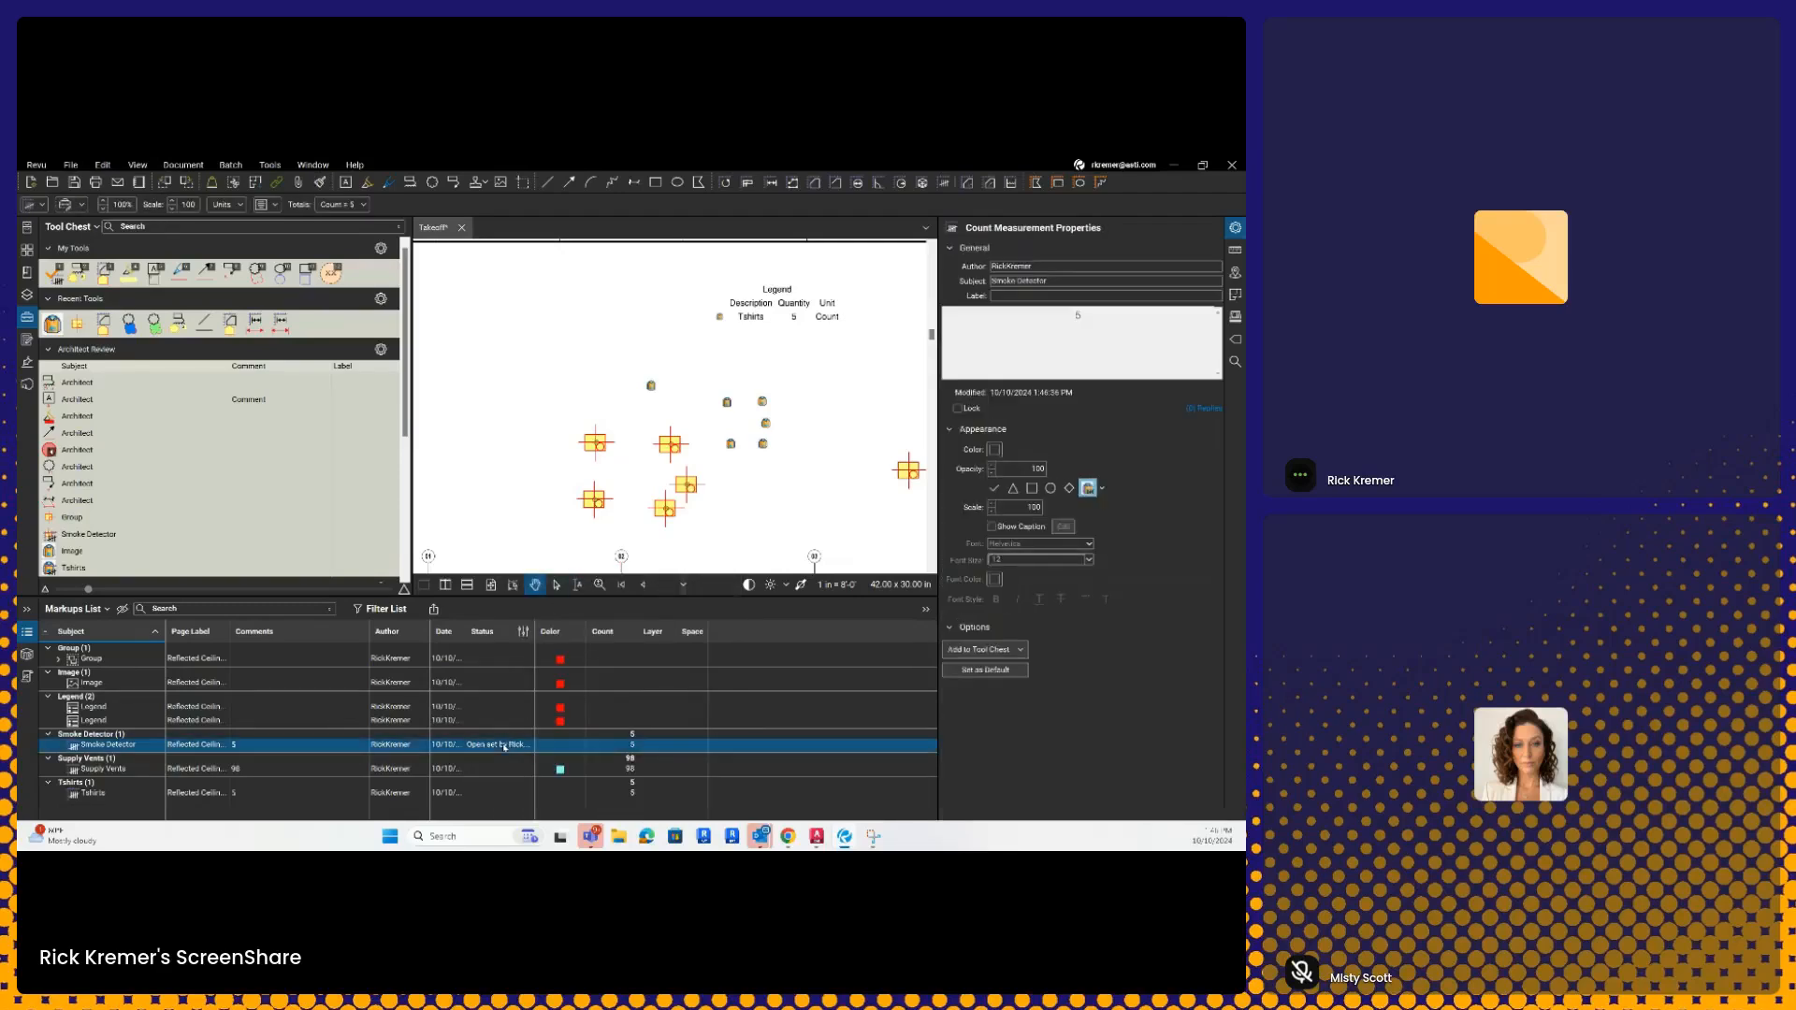
right_click(505, 746)
mouse_move(545, 769)
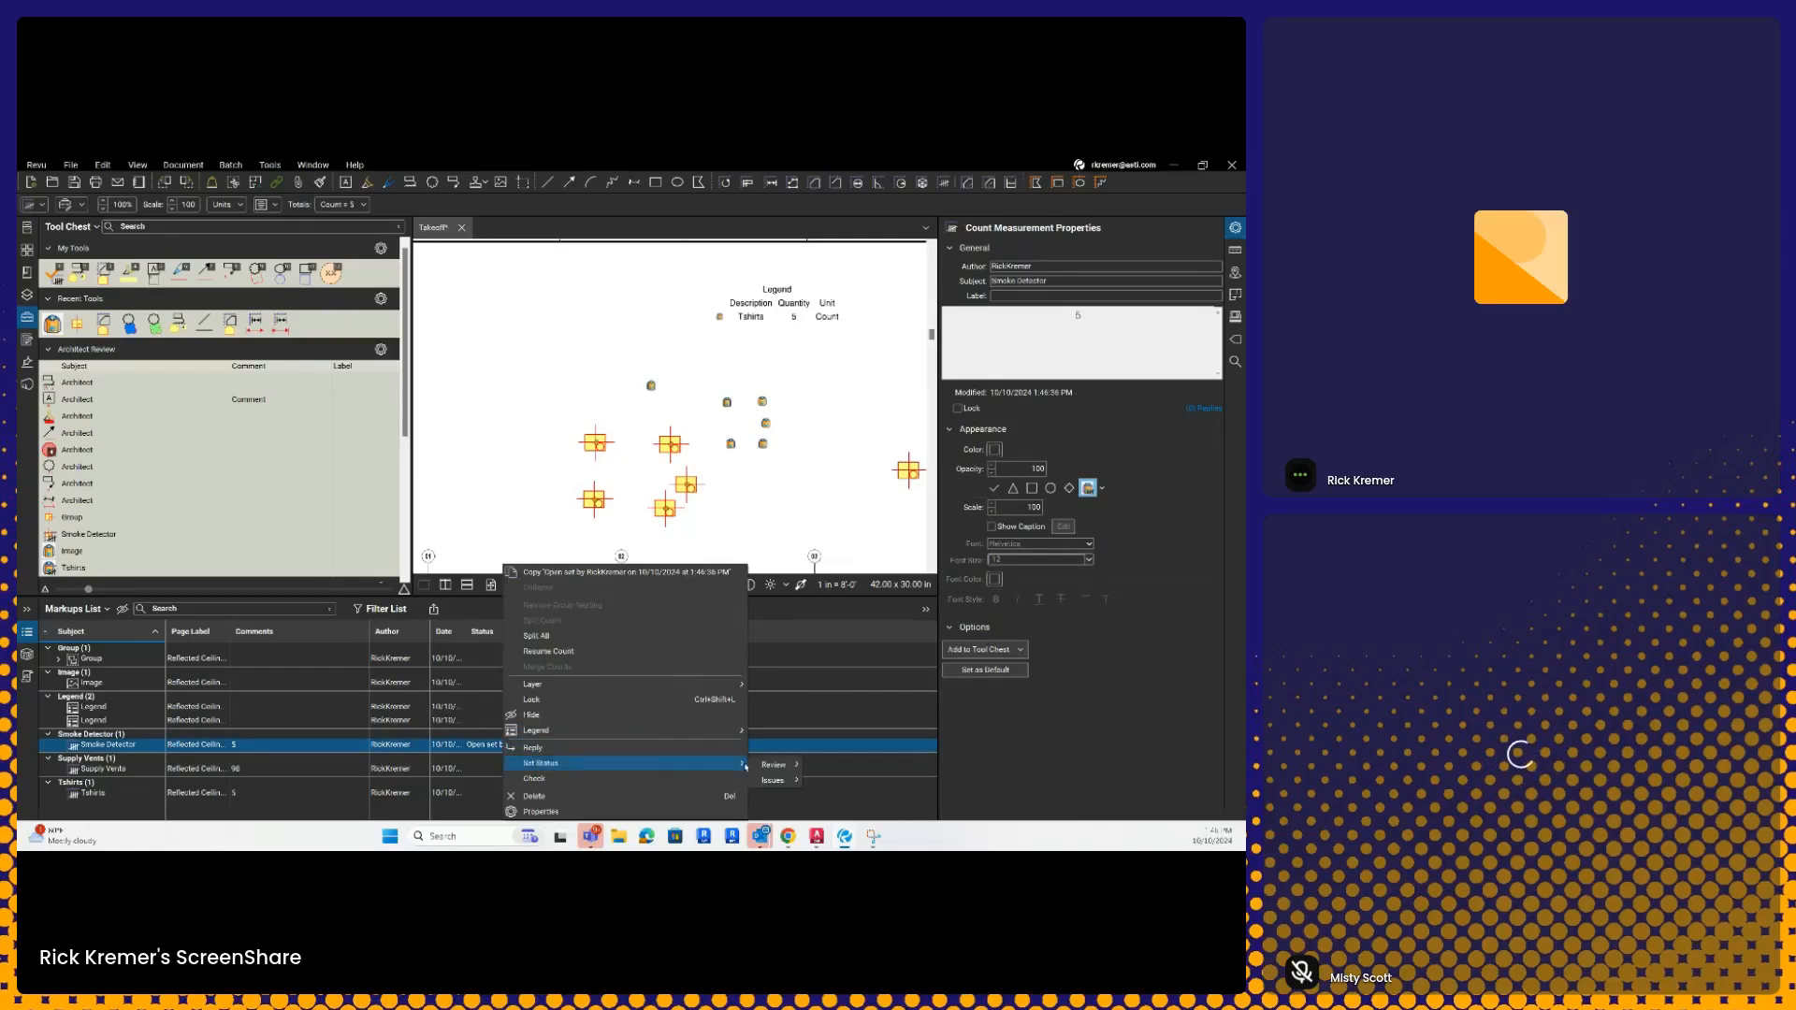
click(826, 768)
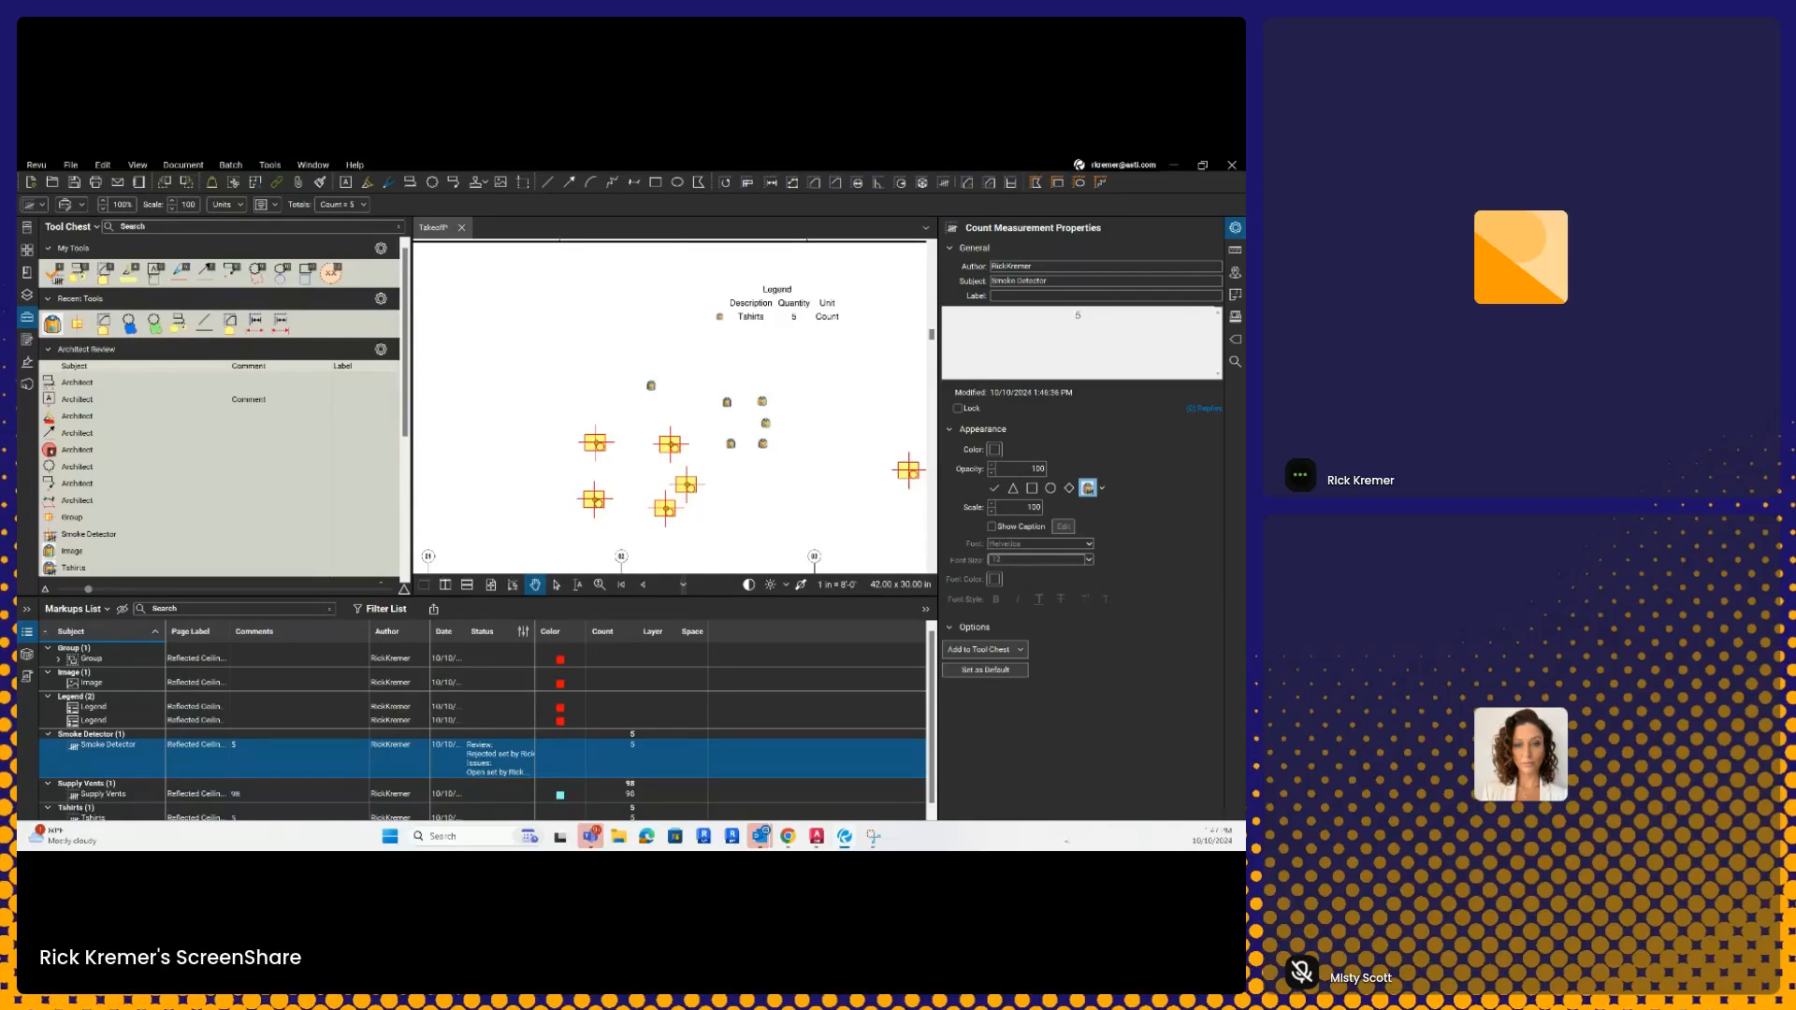
click(548, 426)
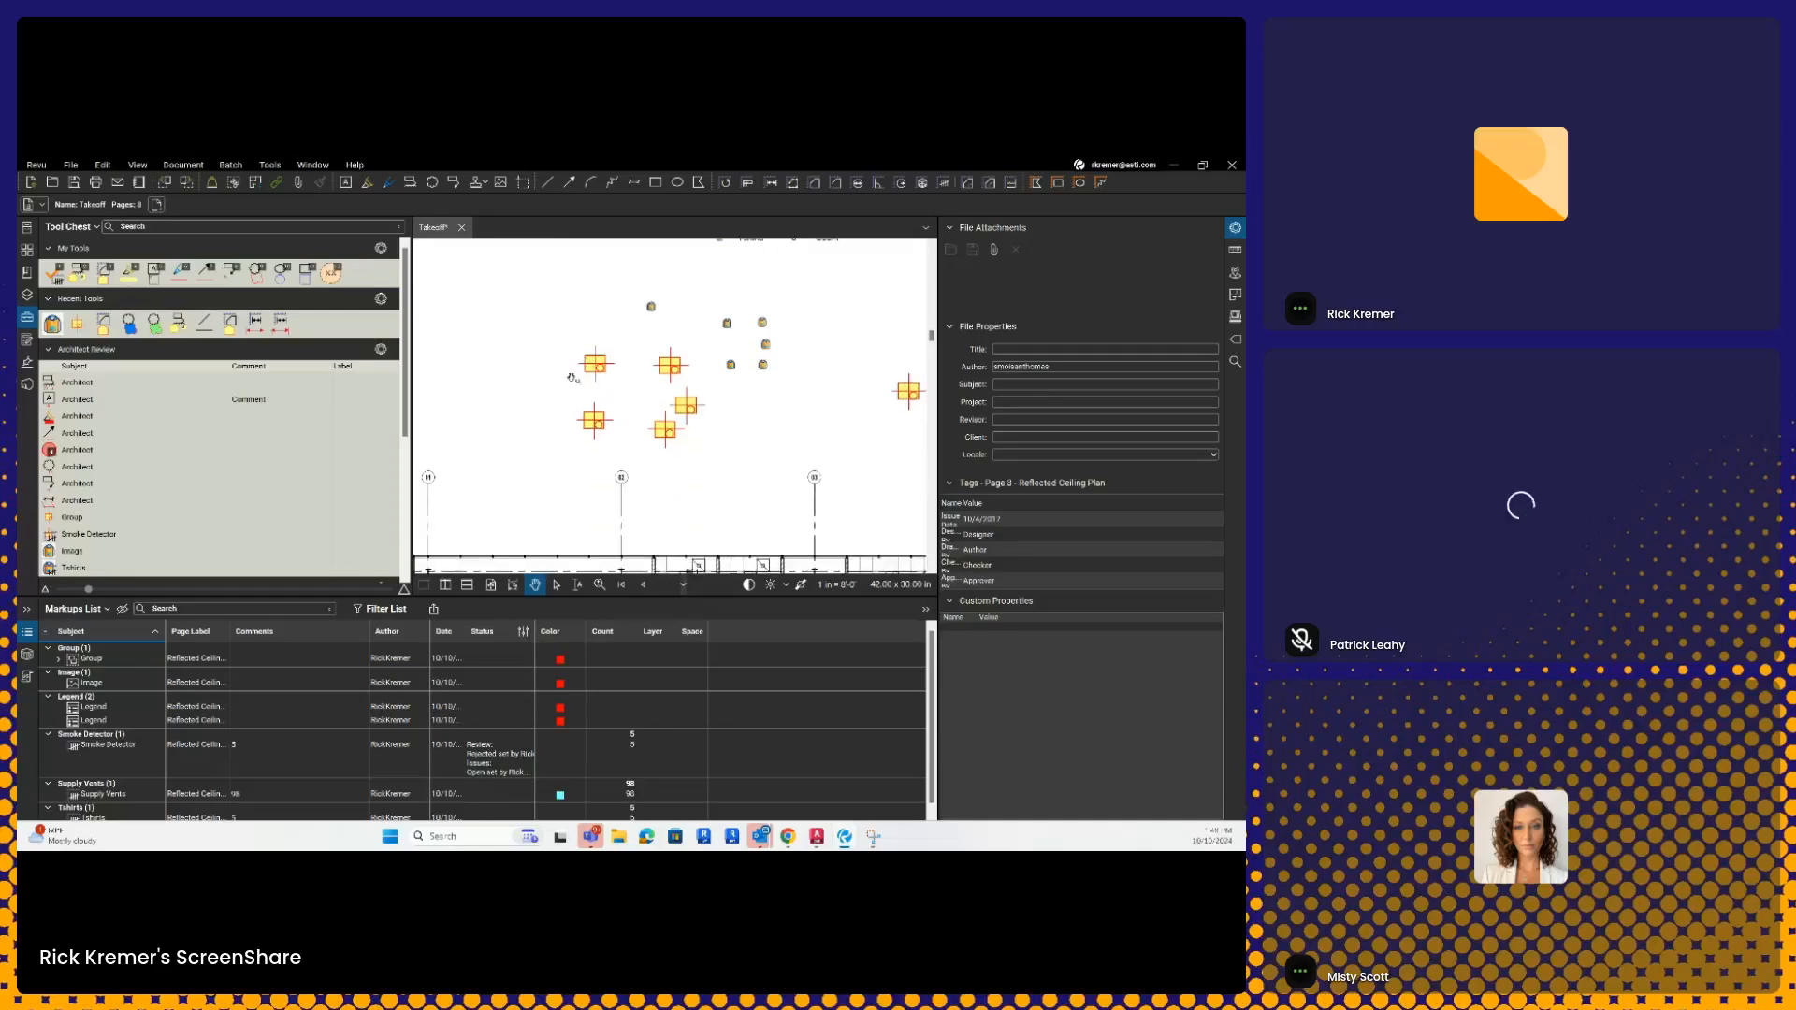
- Zoom out, pan across the sheet, and zoom into the rooms around STORAGE 253A
scroll(572, 378, down, 5)
drag(658, 418, 582, 356)
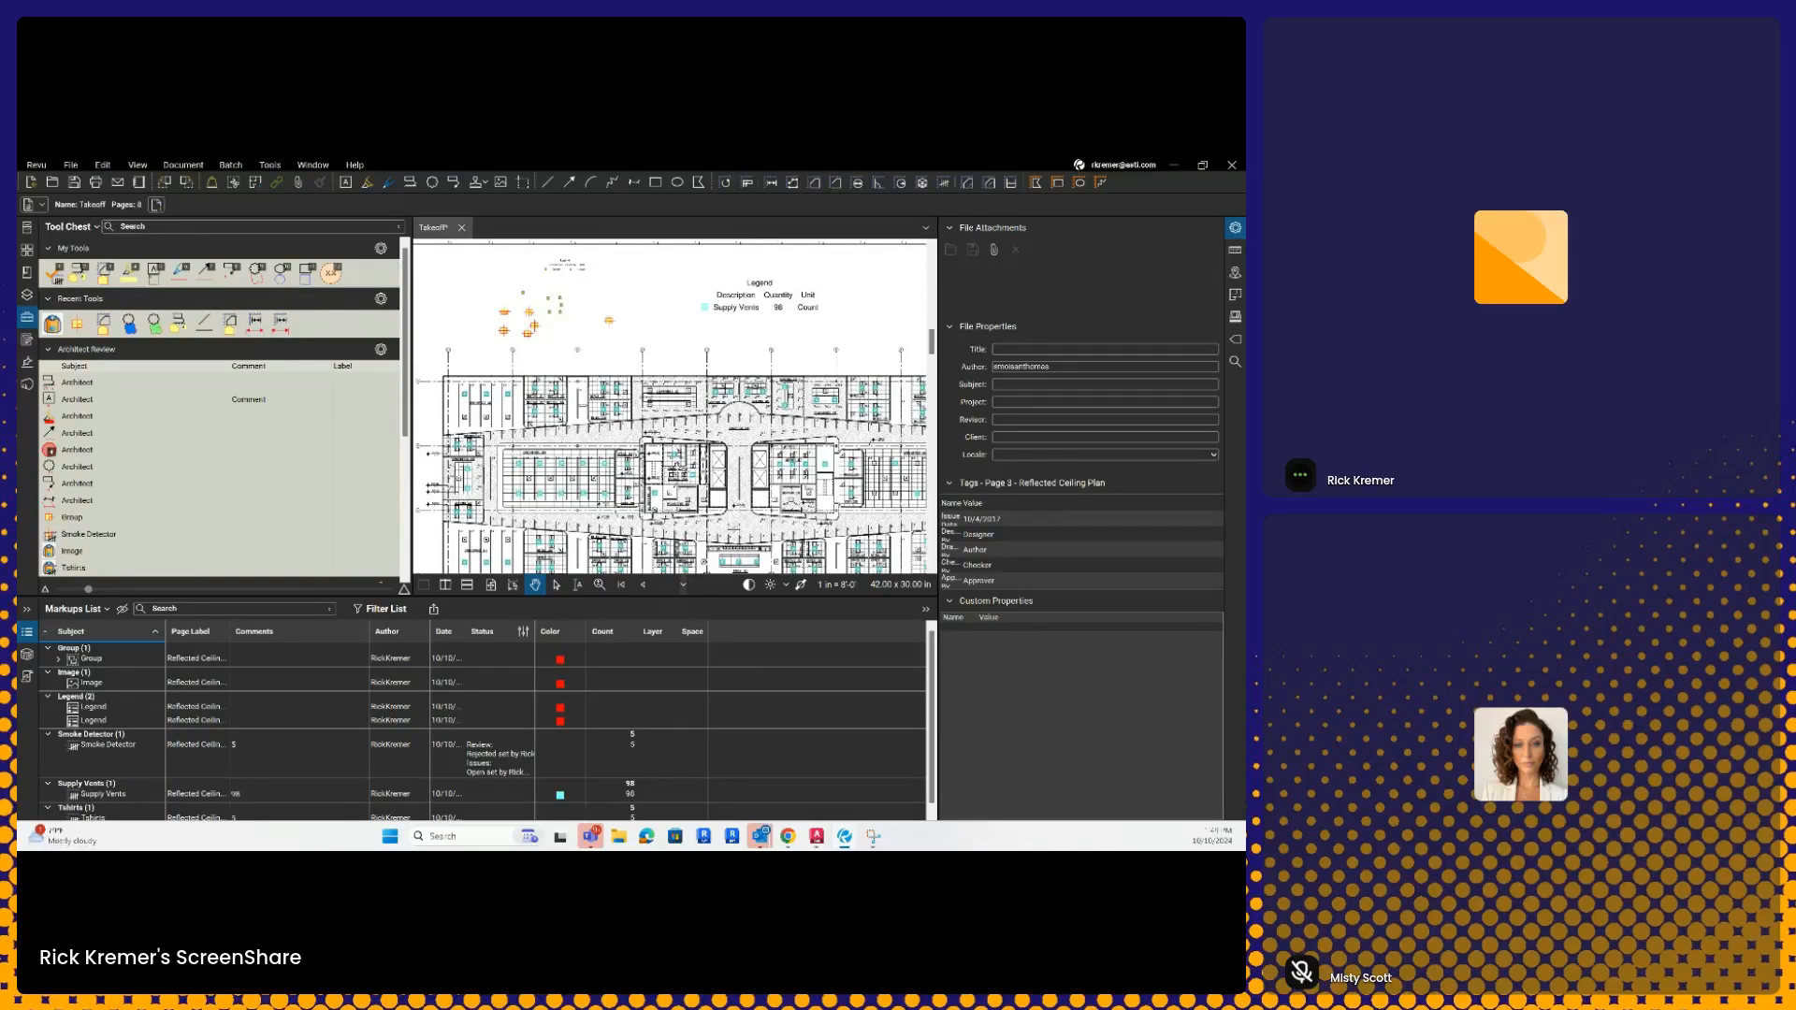
scroll(683, 464, up, 1)
scroll(682, 458, up, 3)
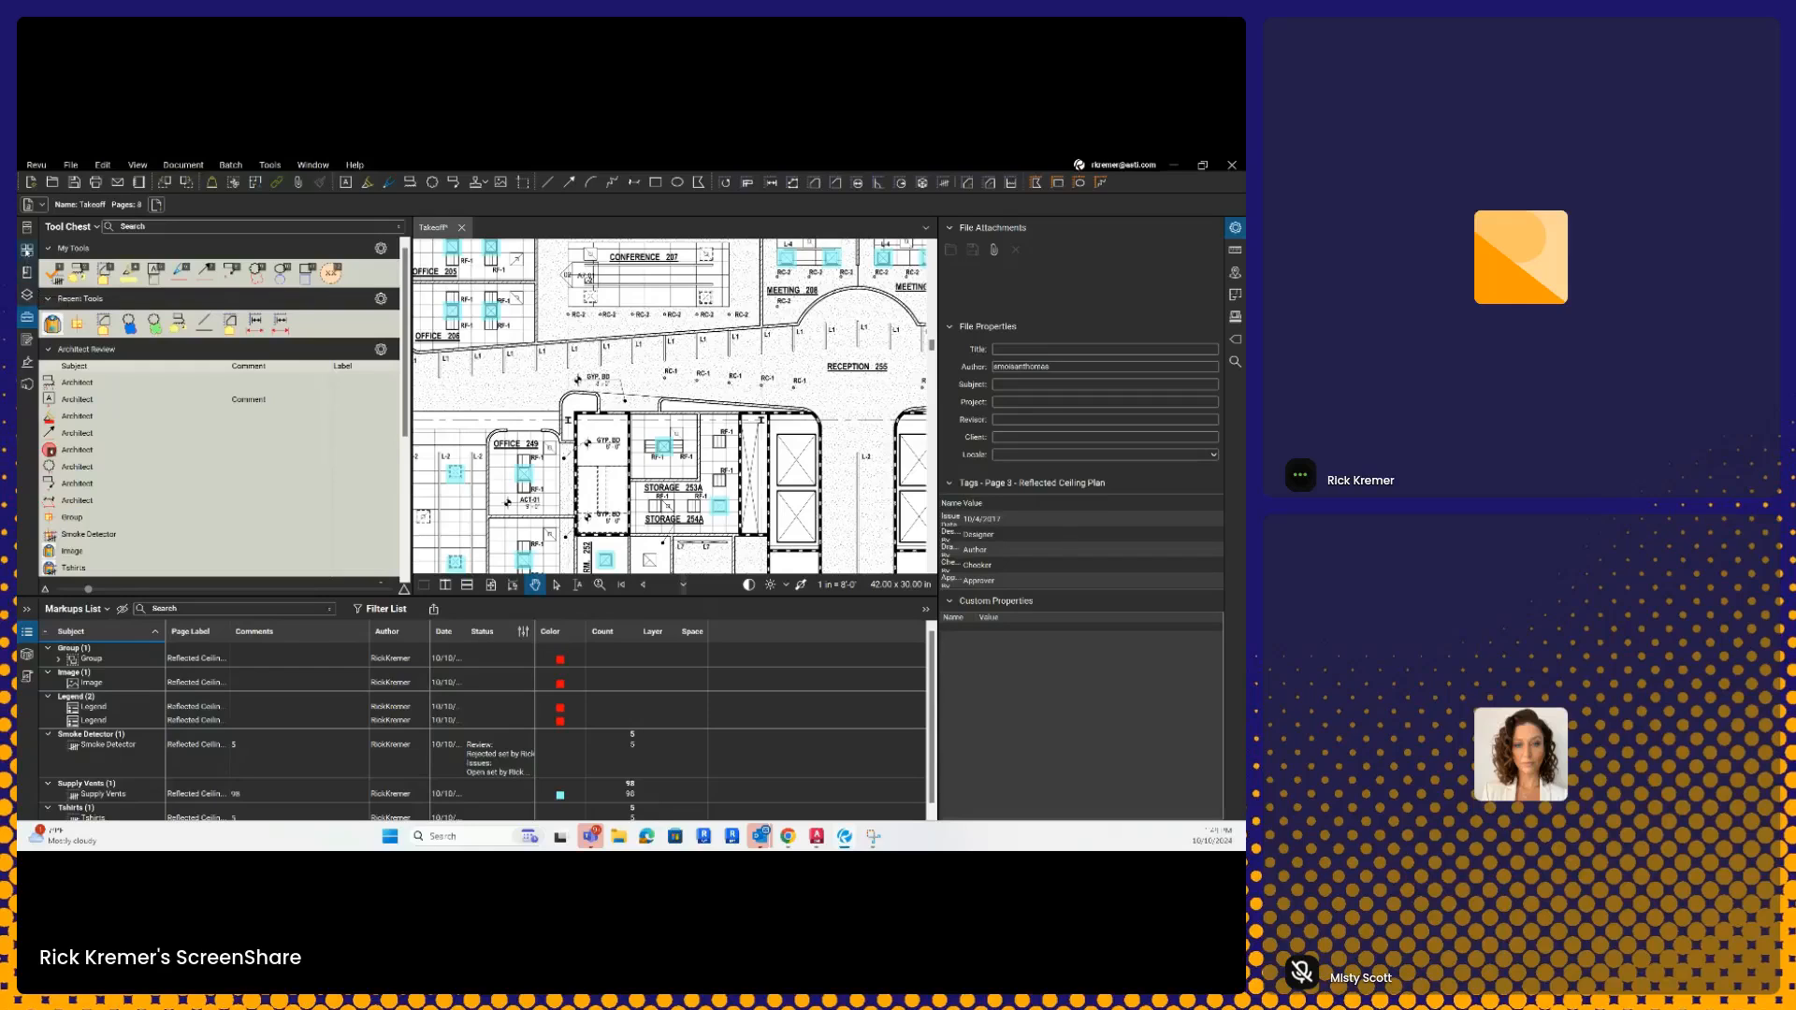
- Show the Spaces panel
right_click(34, 421)
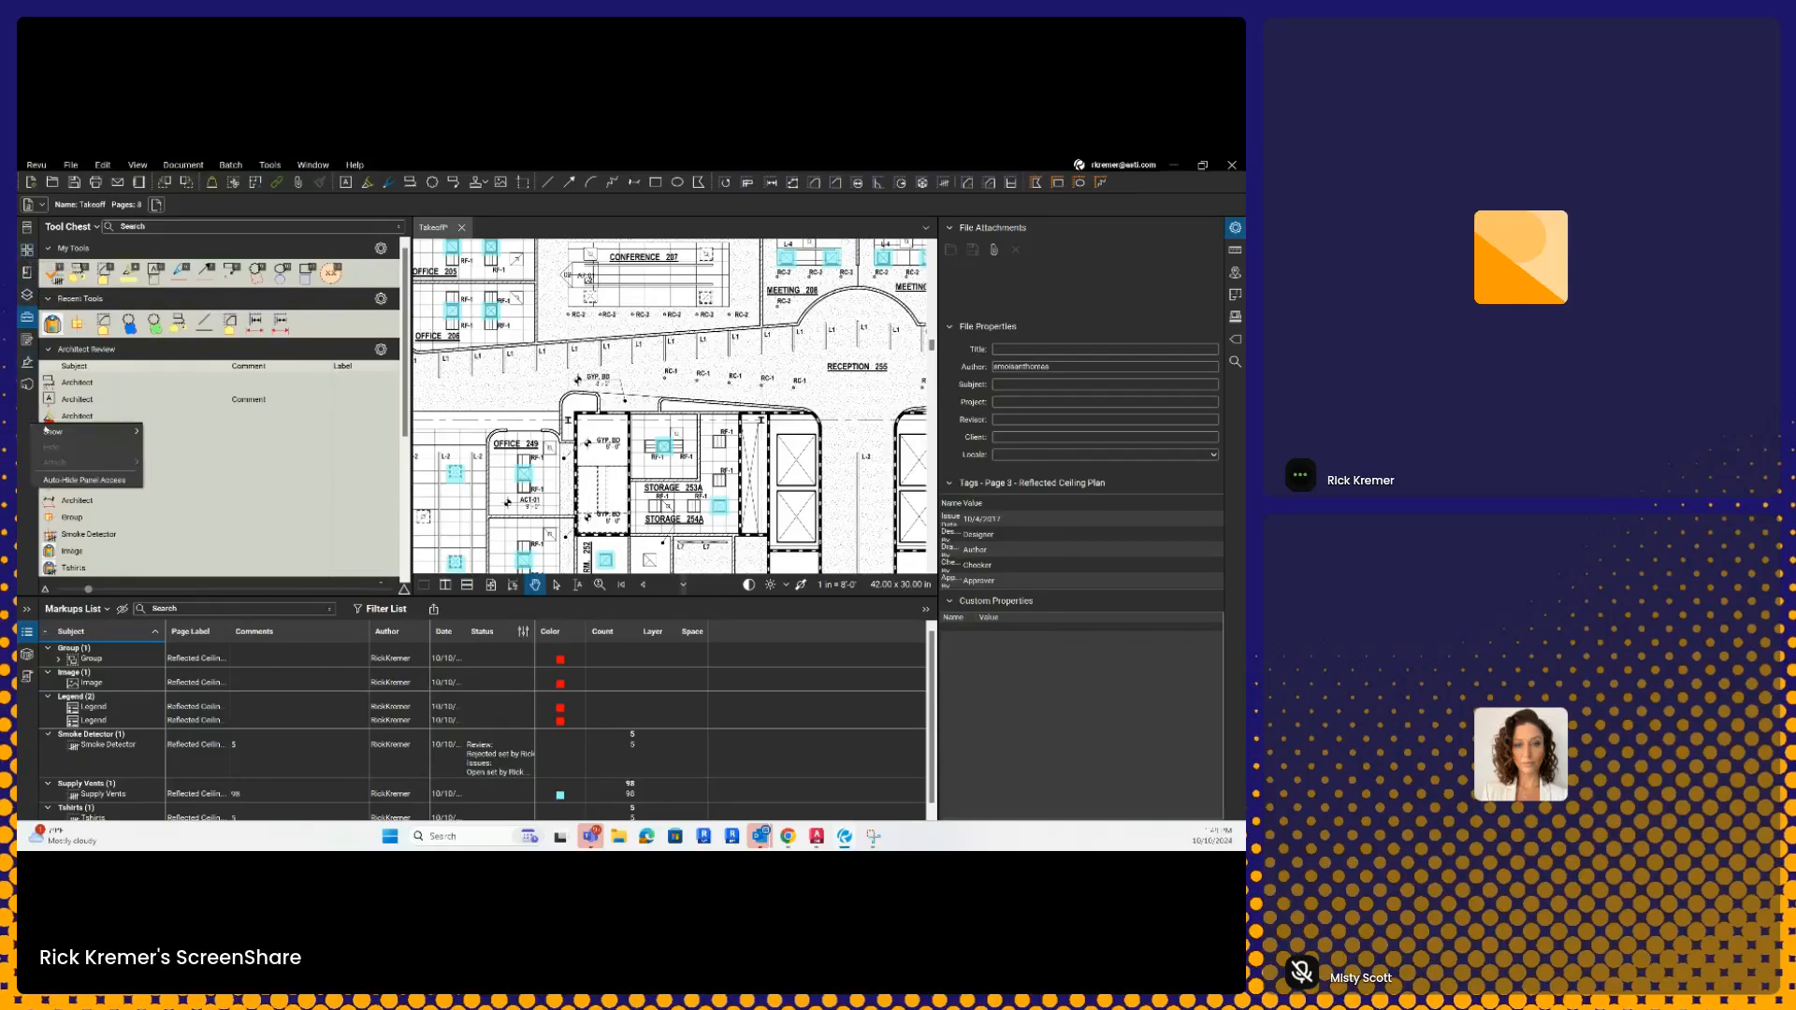
mouse_move(121, 431)
click(178, 633)
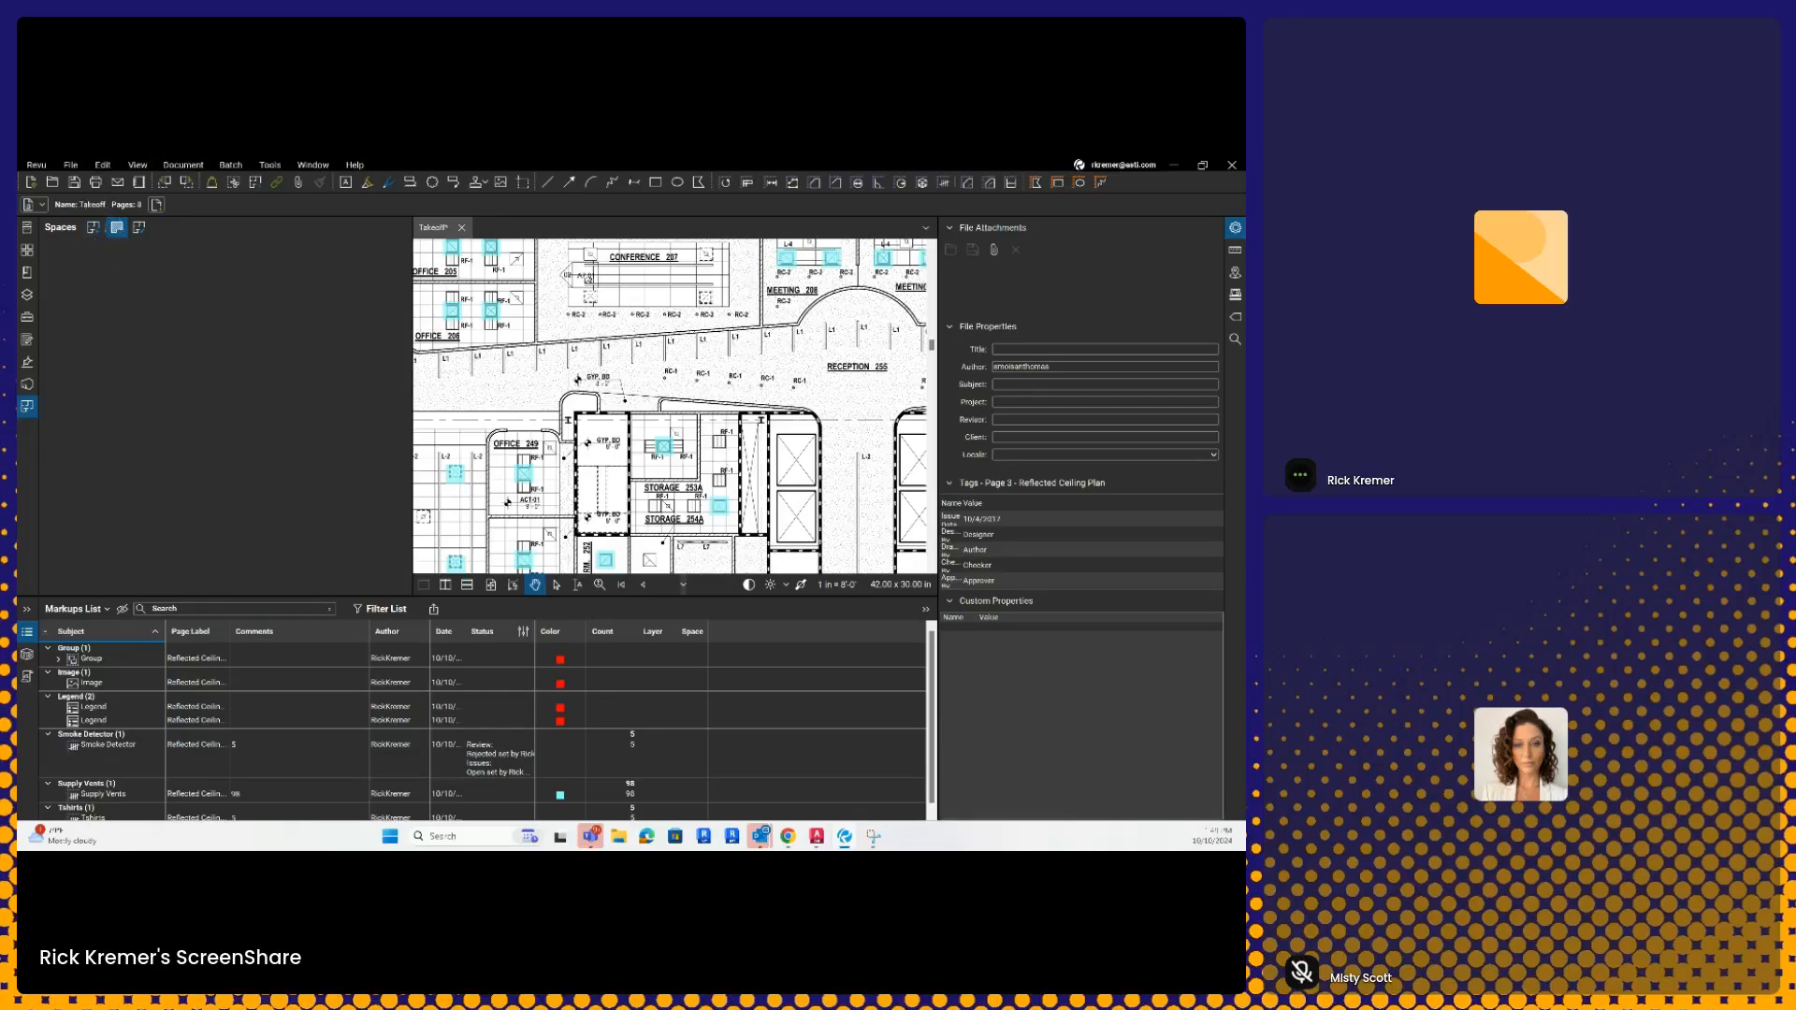
- Add a space named 'stair #1' over Storage 253A and turn off space highlighting
click(93, 228)
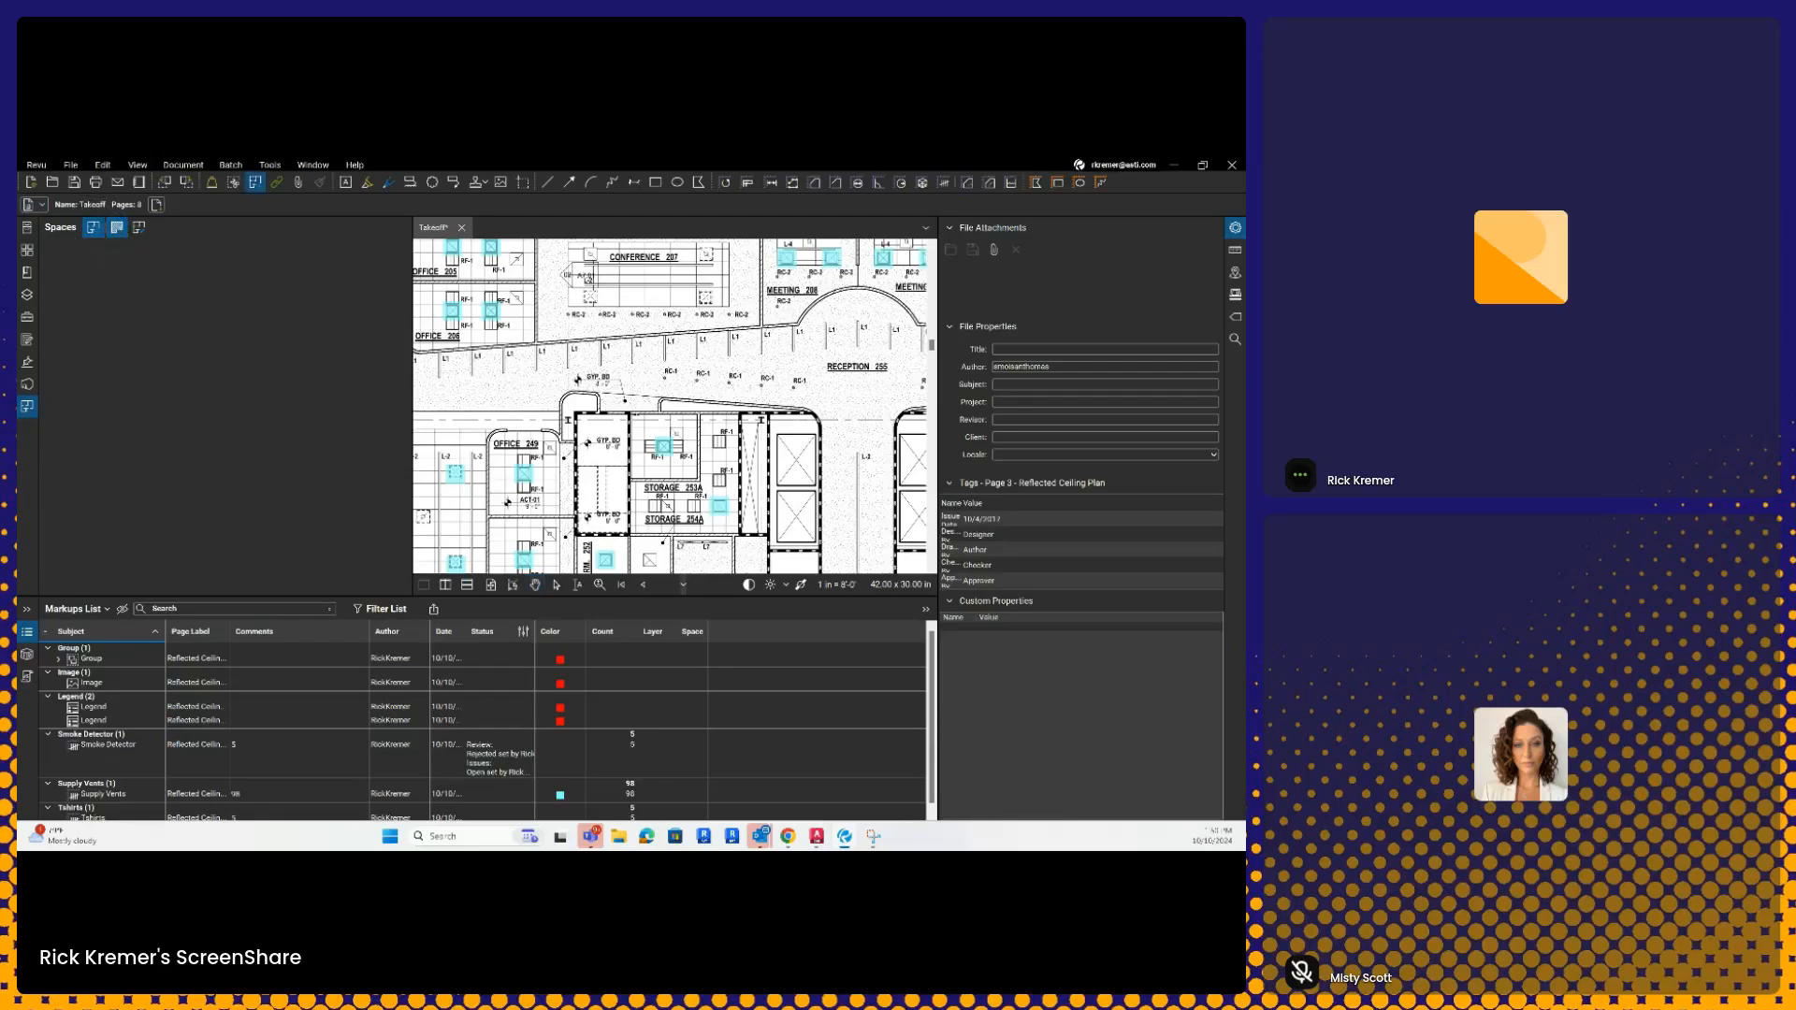
drag(632, 414, 698, 480)
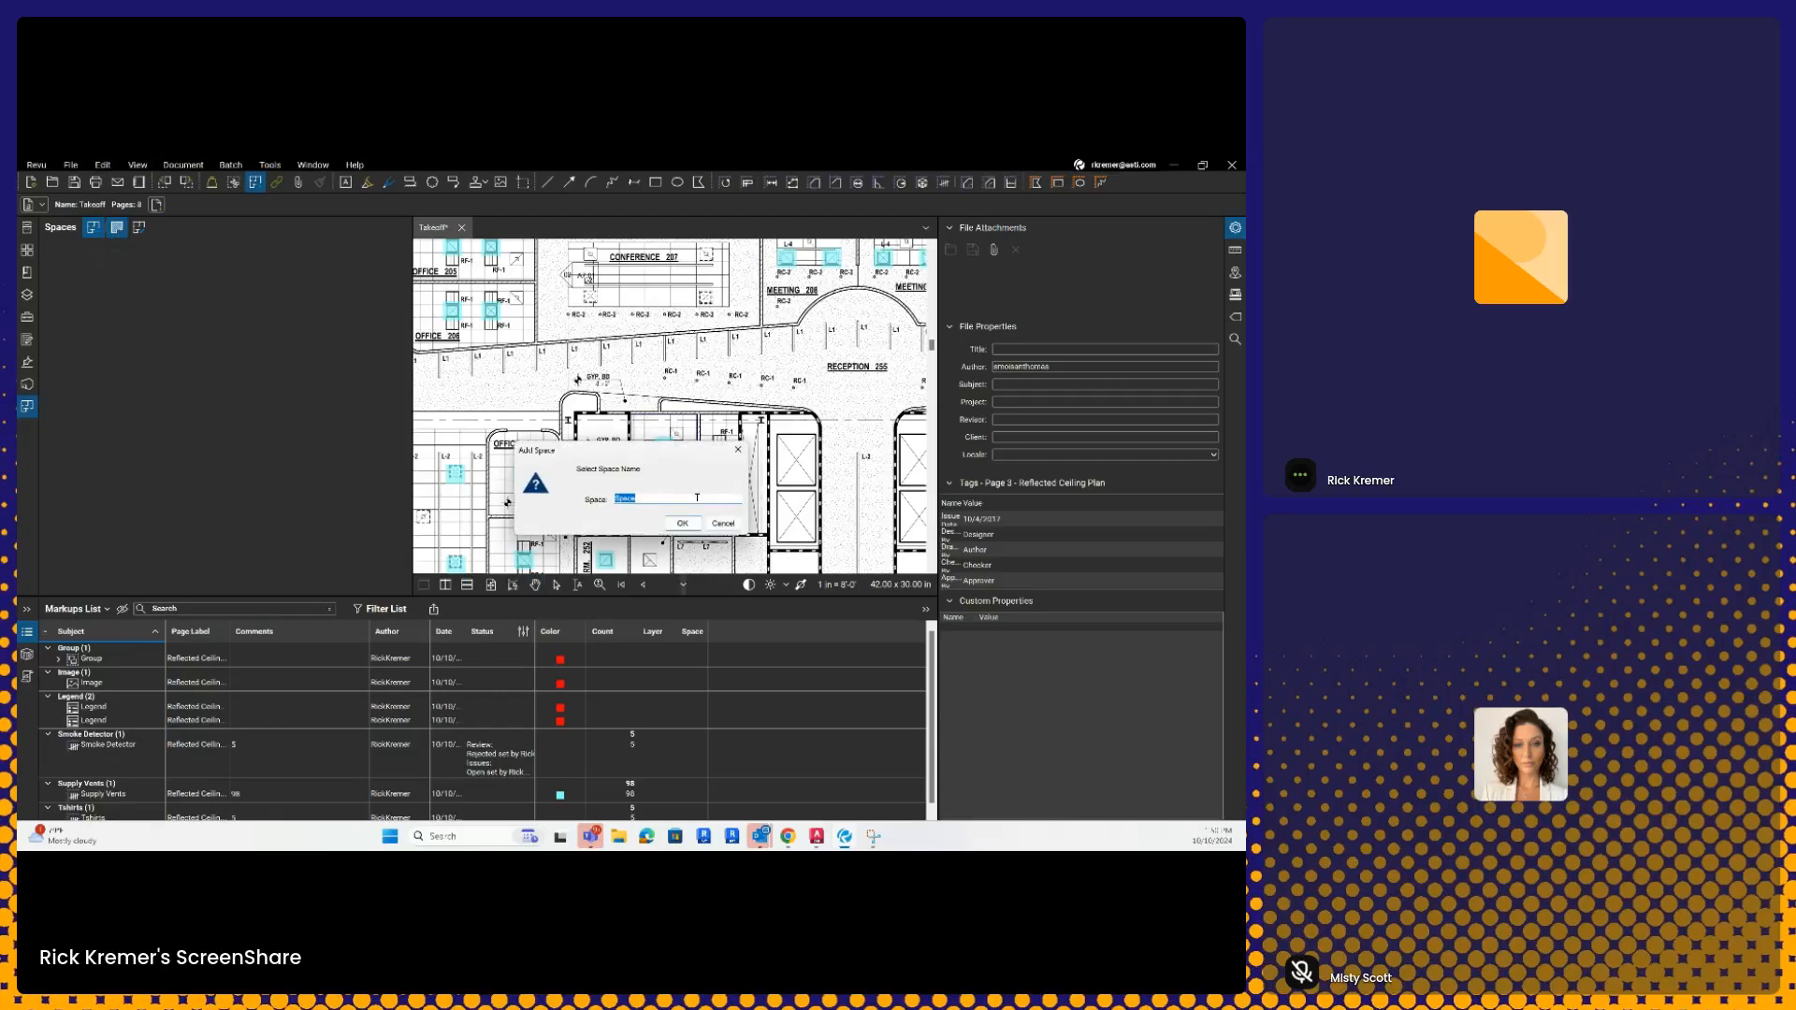
text(stai #1)
click(682, 523)
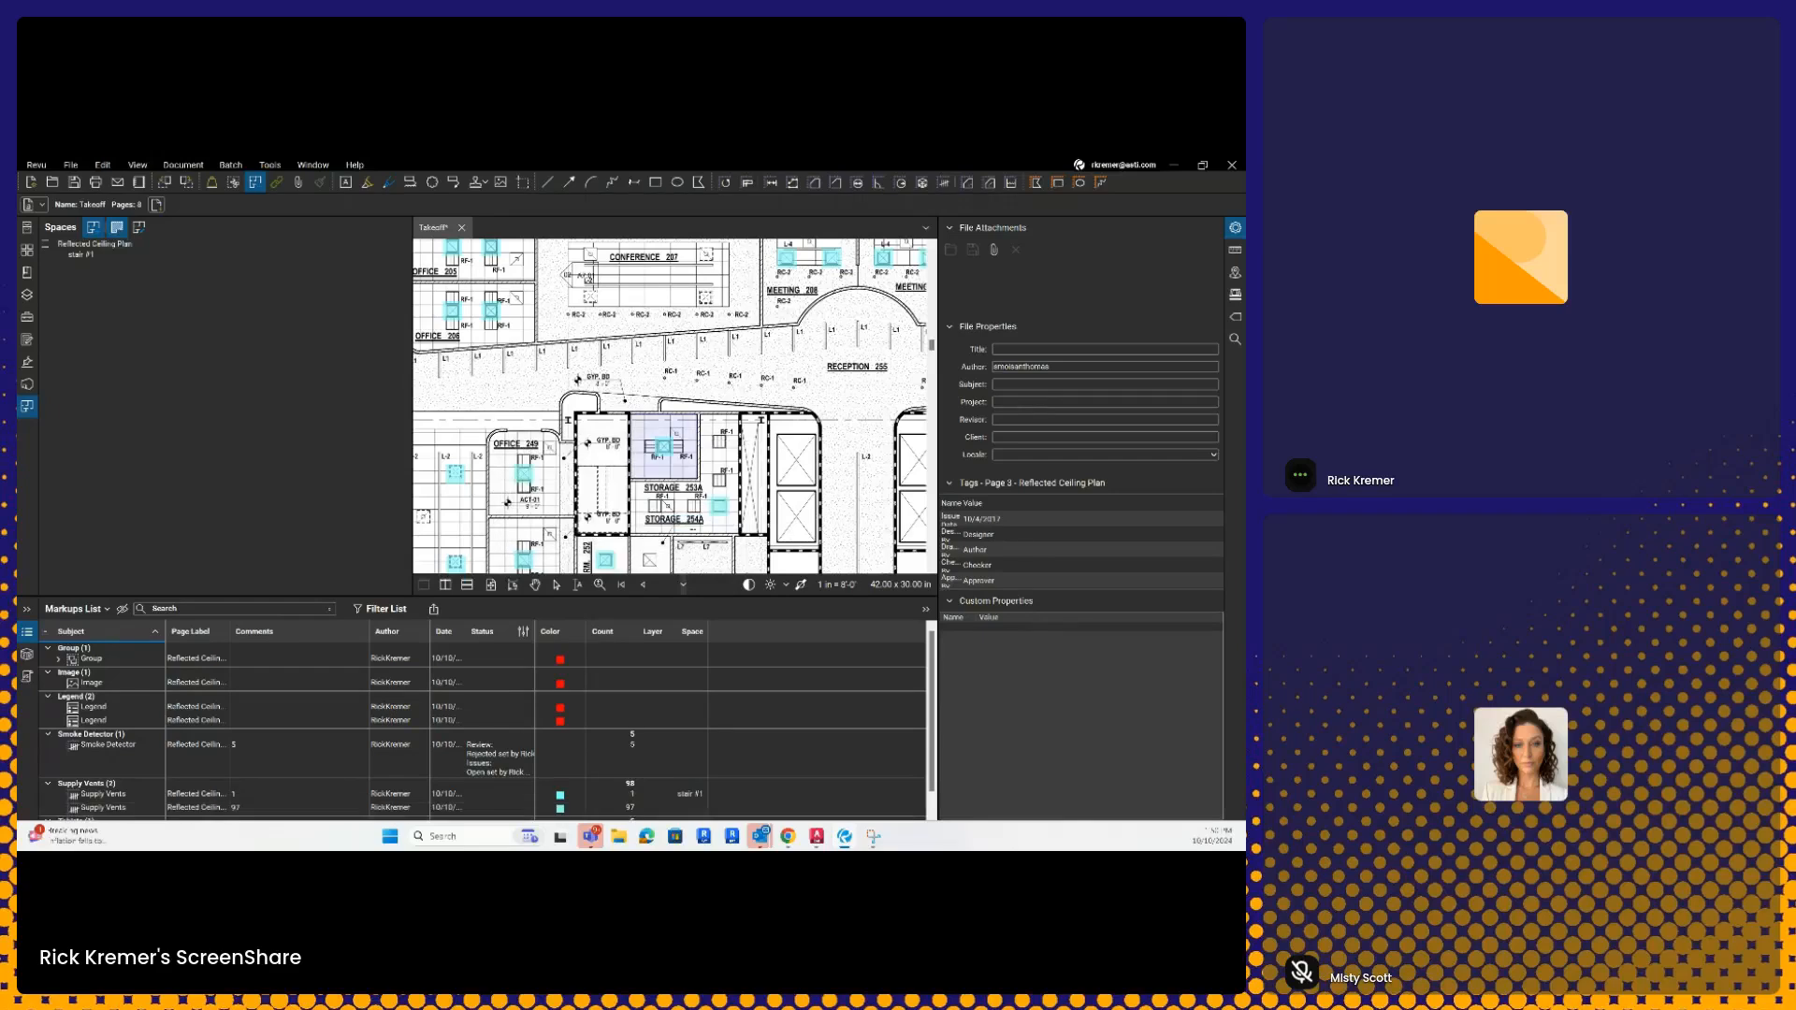
key(Escape)
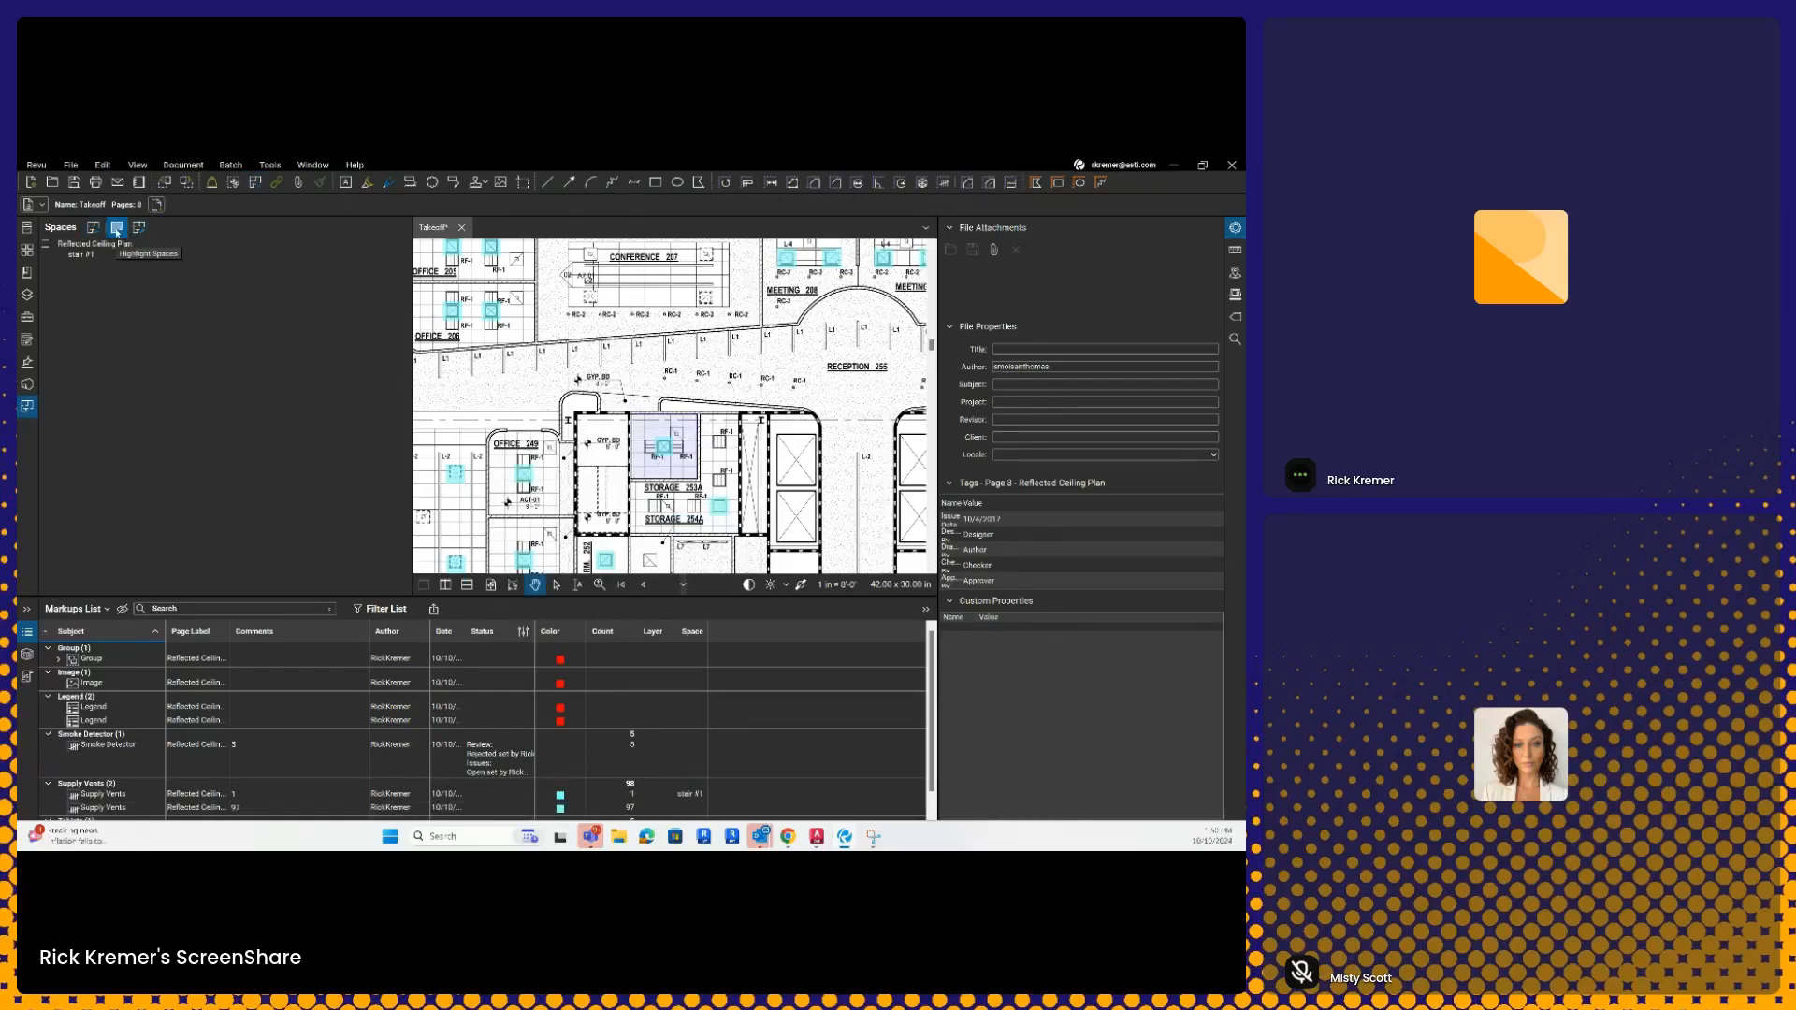
click(116, 231)
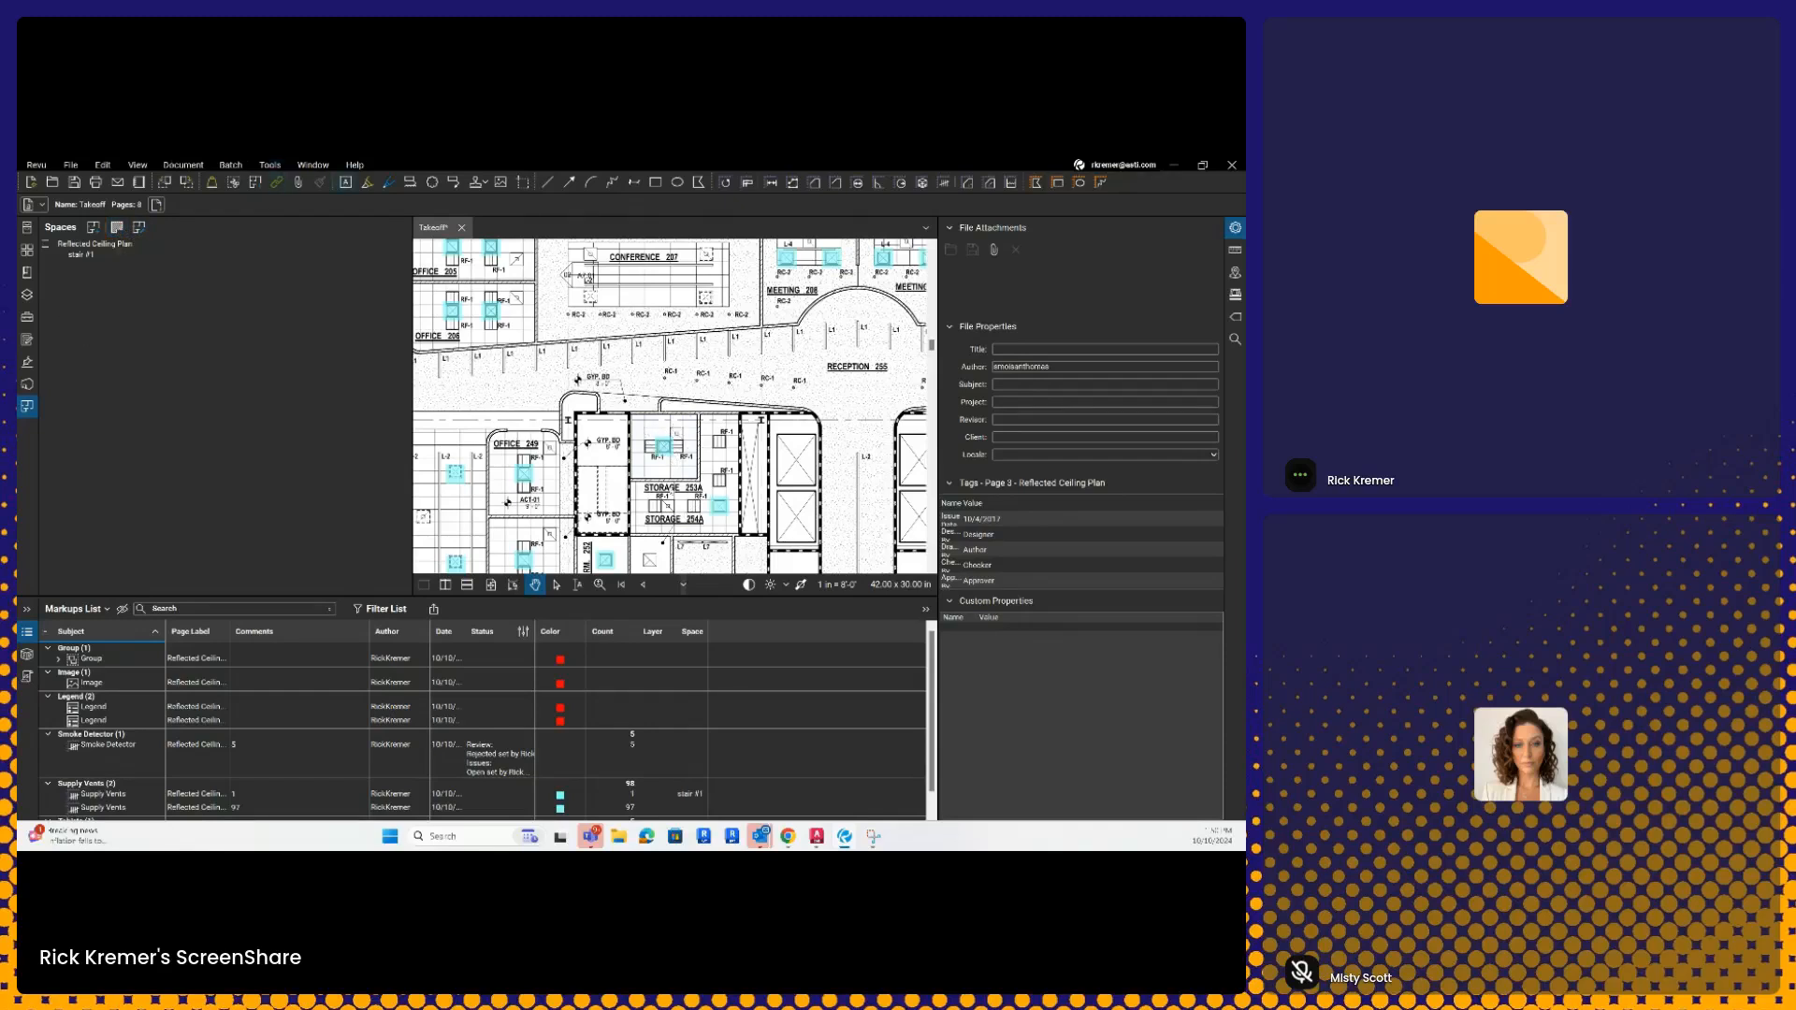
key(t)
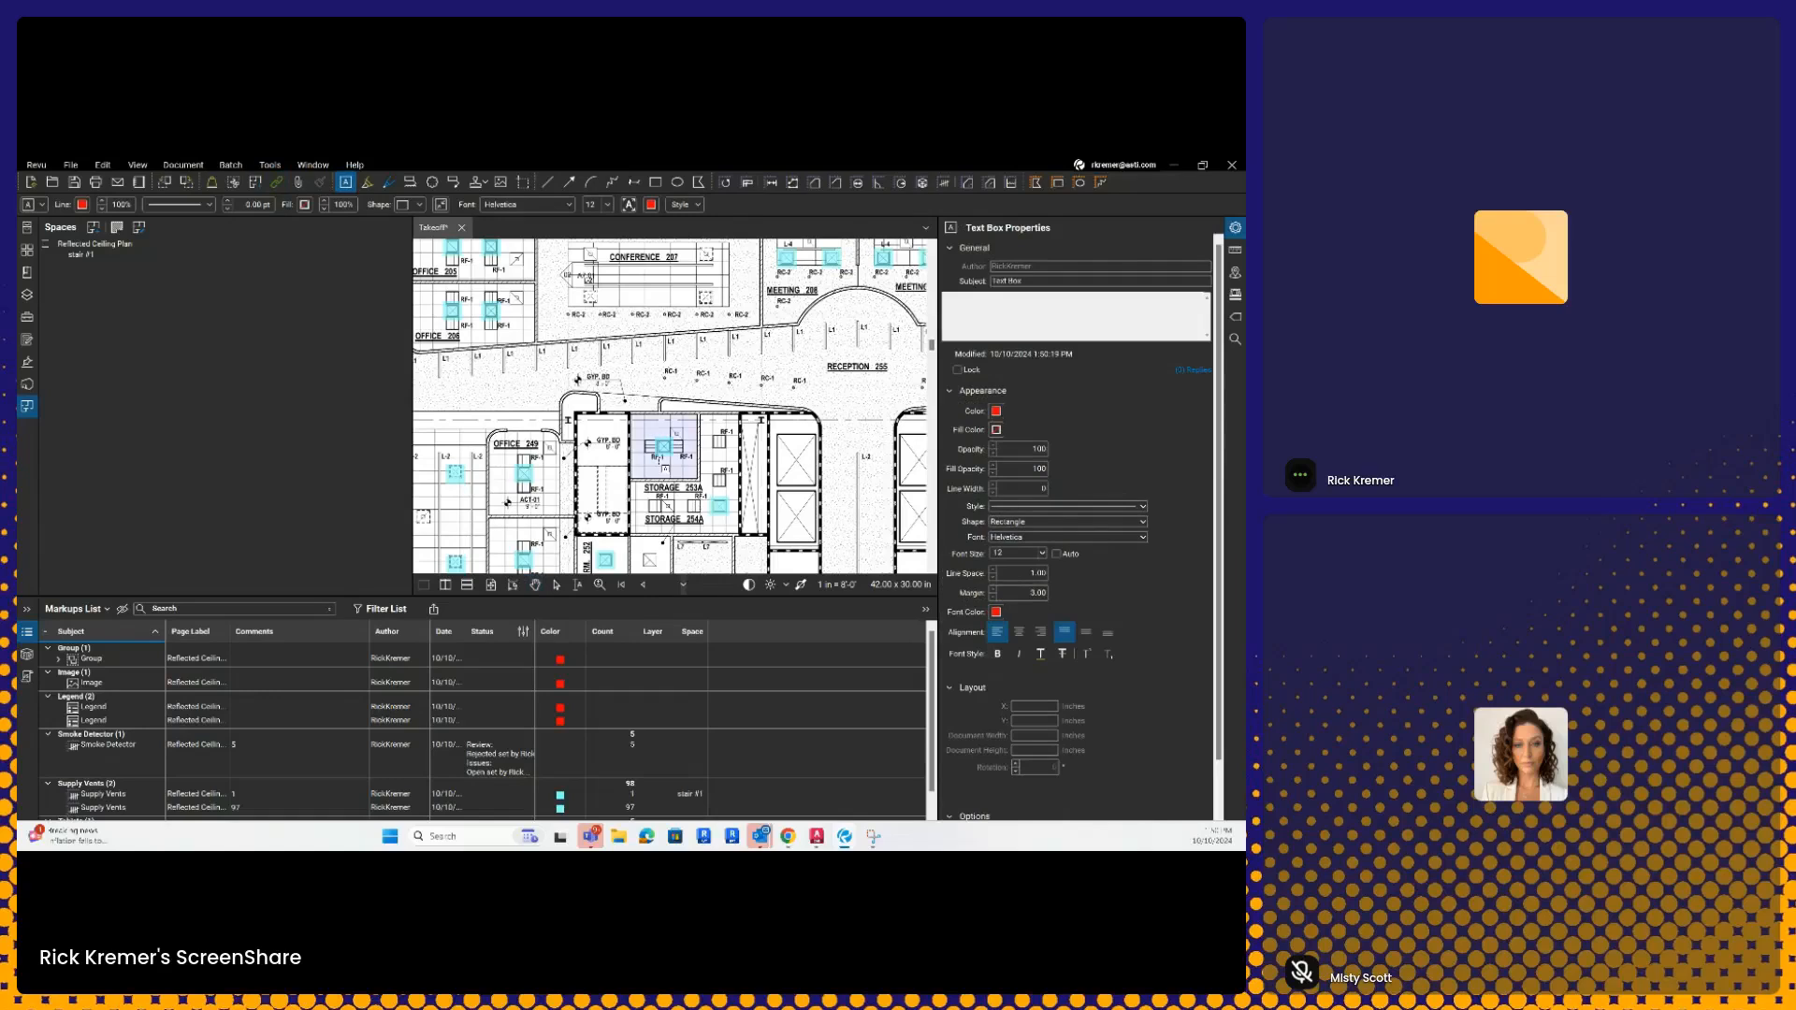
click(666, 472)
text(retreter)
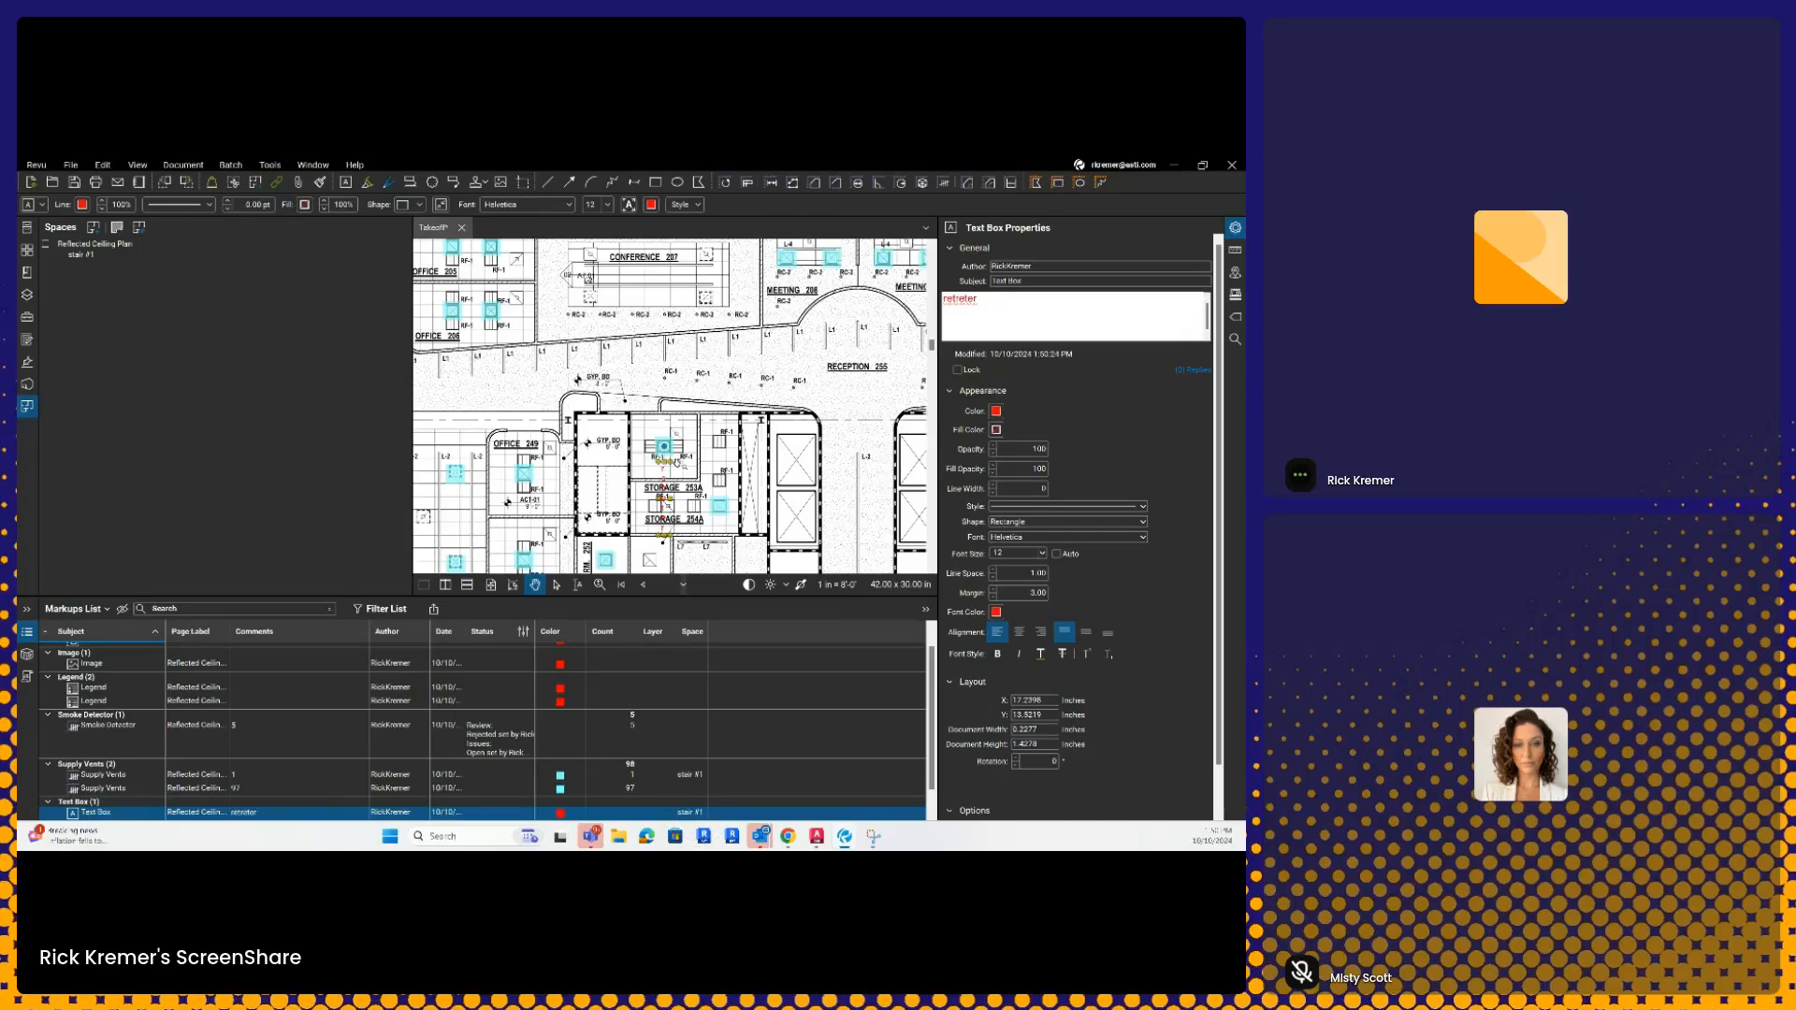
key(g)
drag(632, 415, 704, 489)
key(Escape)
scroll(675, 456, up, 5)
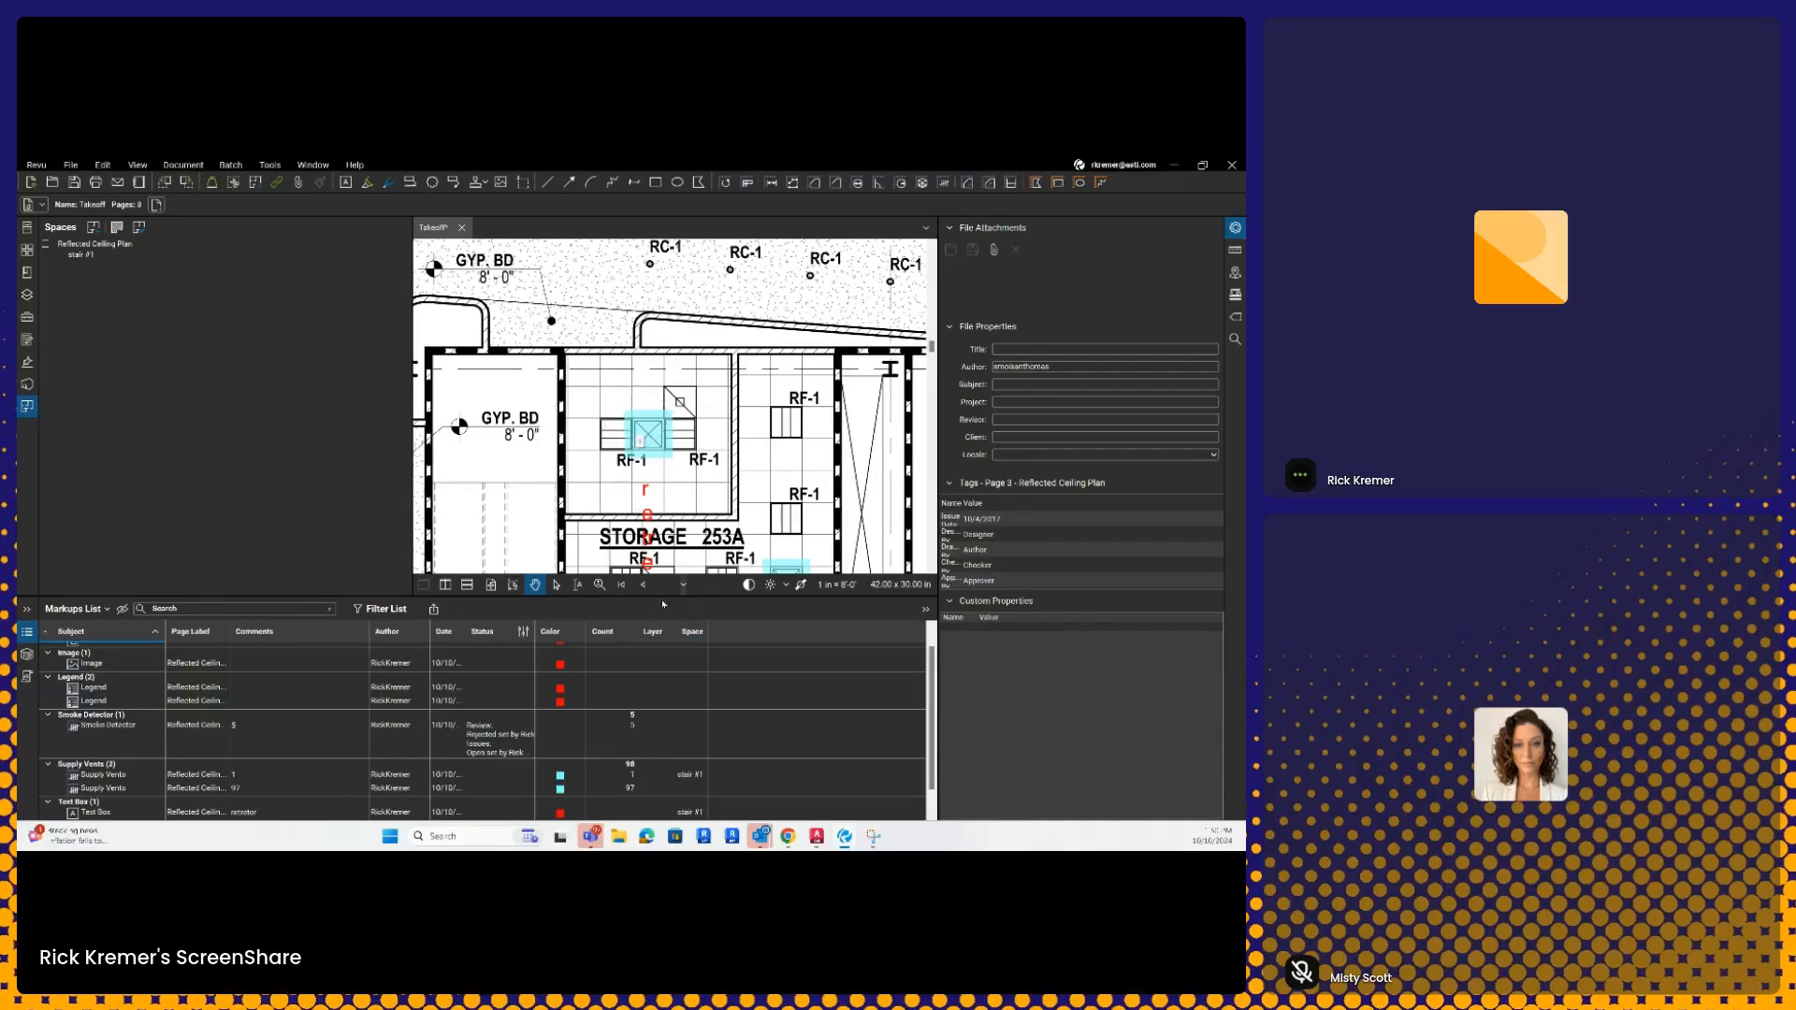
click(692, 632)
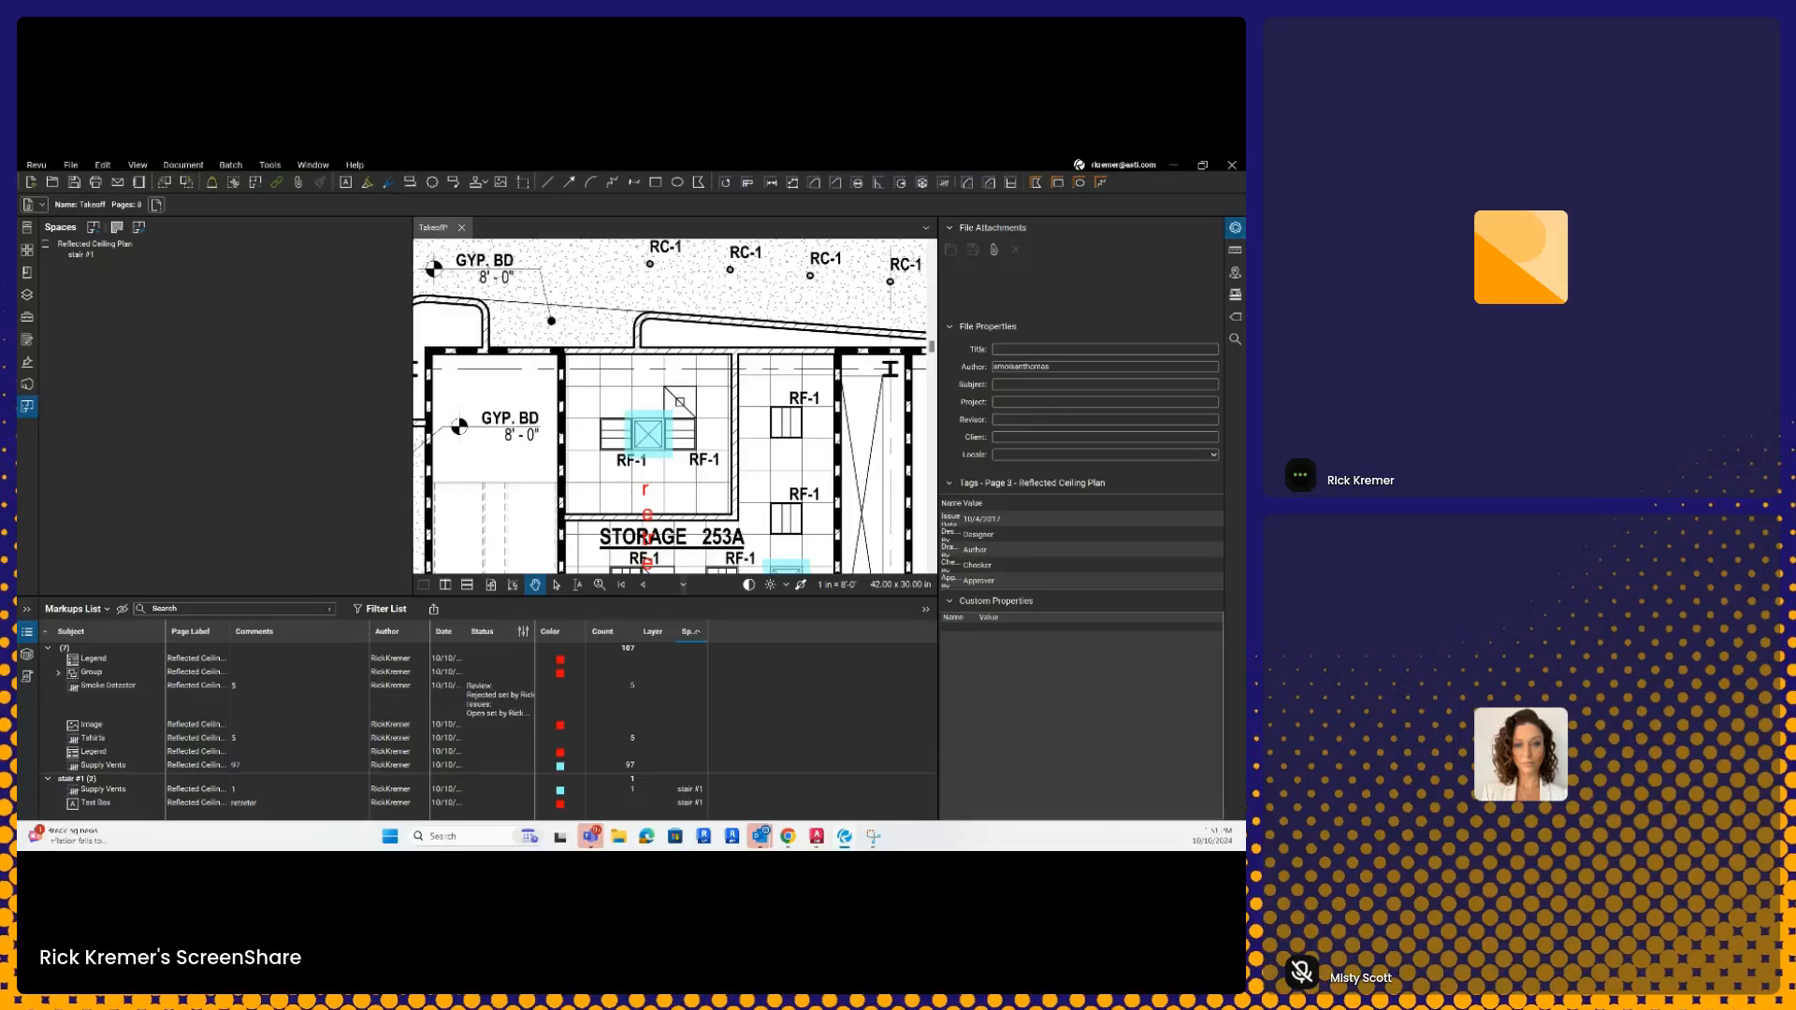
- Export the page's markups to takeoff.bax in Downloads, after cancelling a first attempt
click(108, 610)
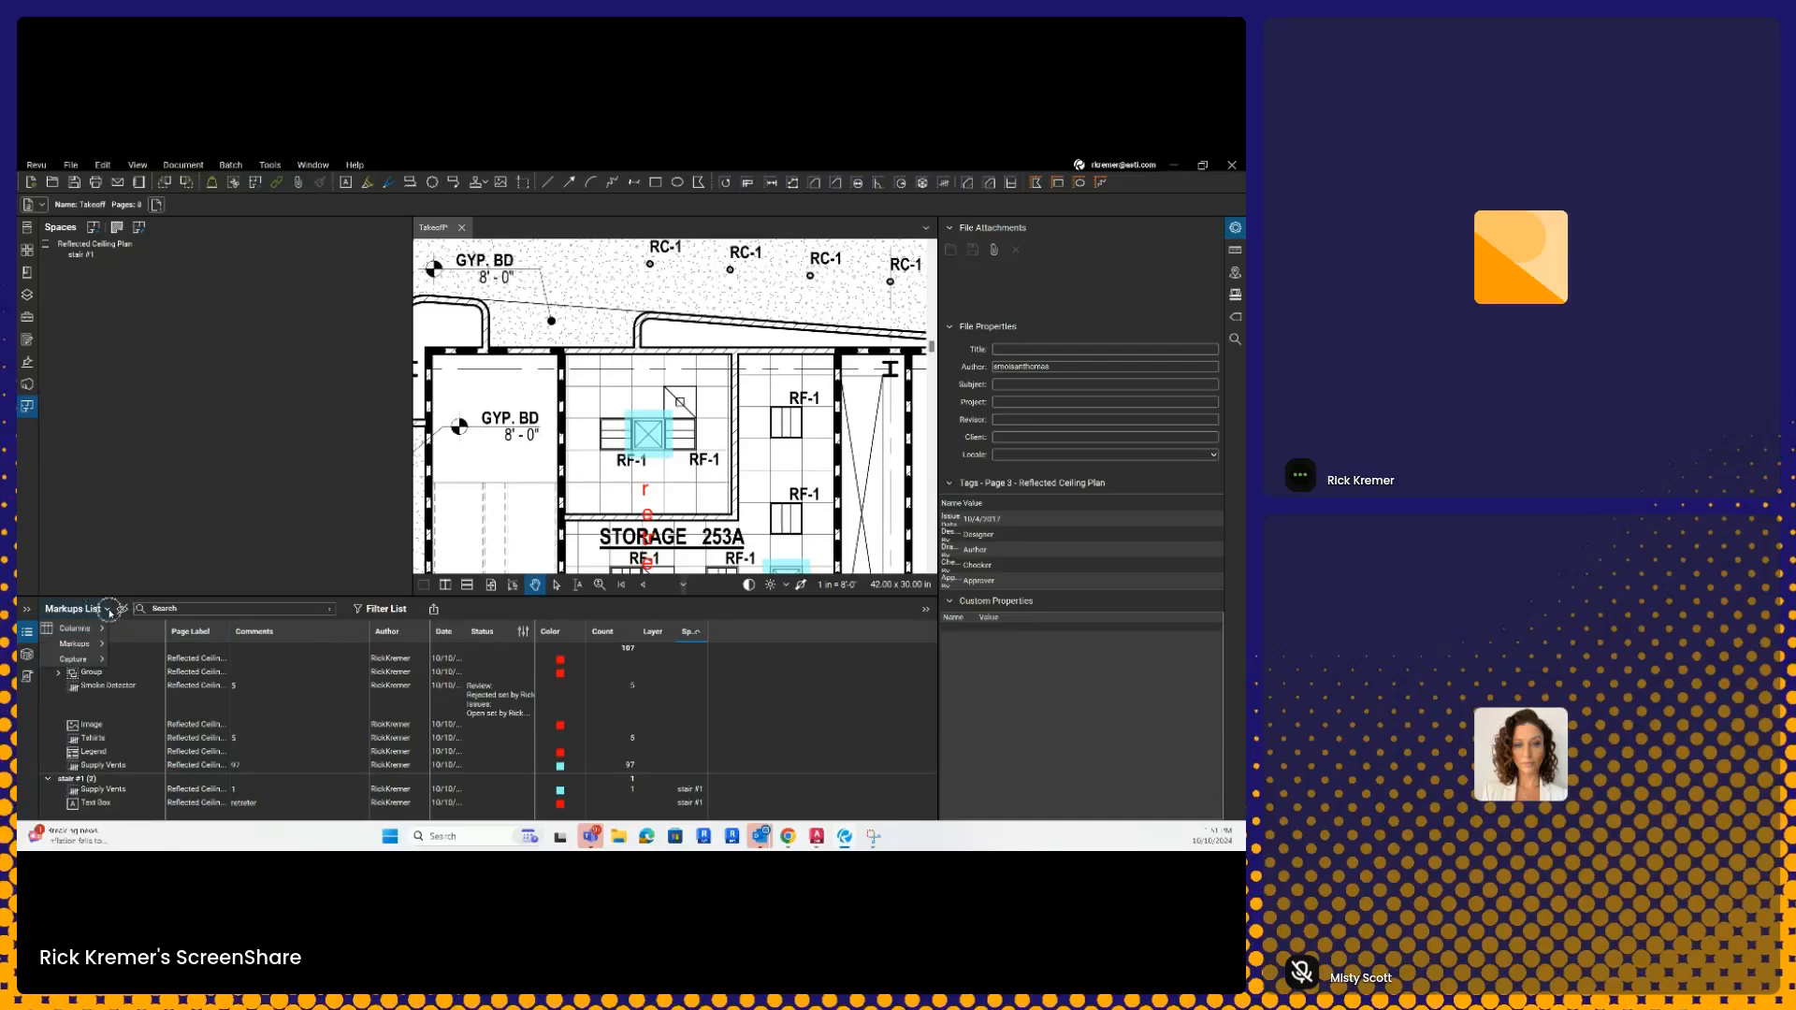
mouse_move(97, 649)
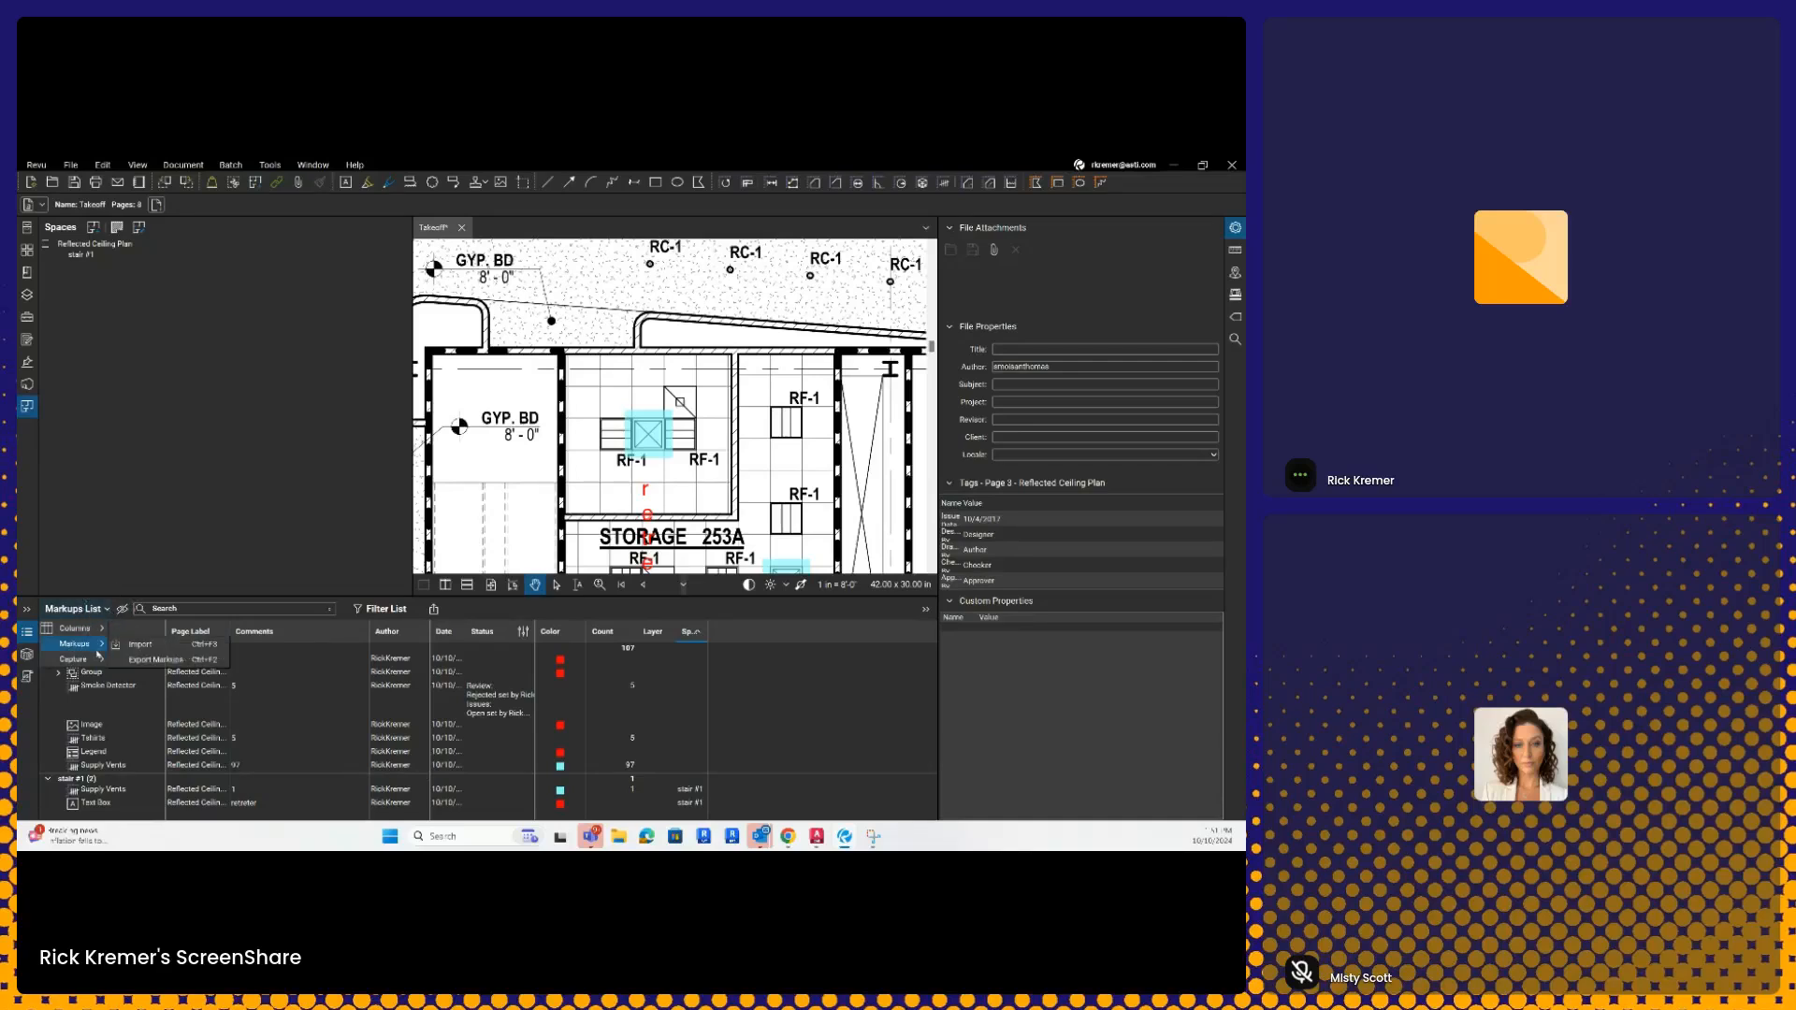
click(152, 660)
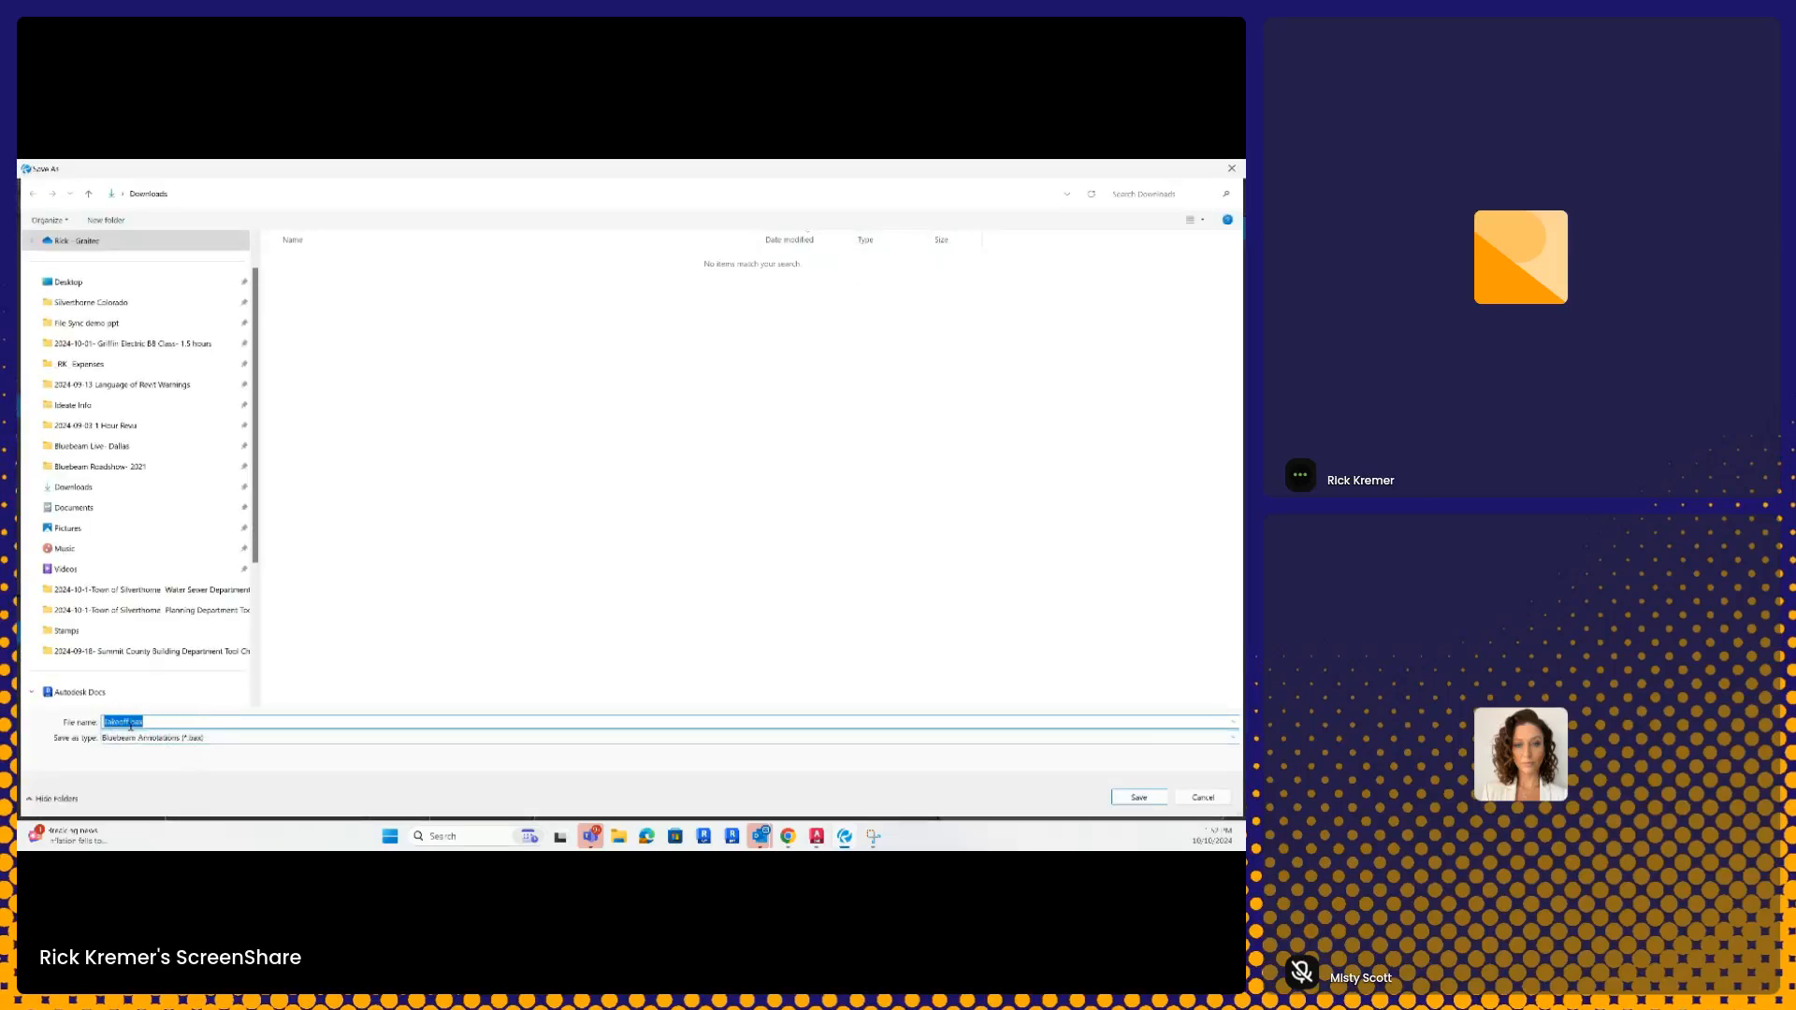
click(1203, 798)
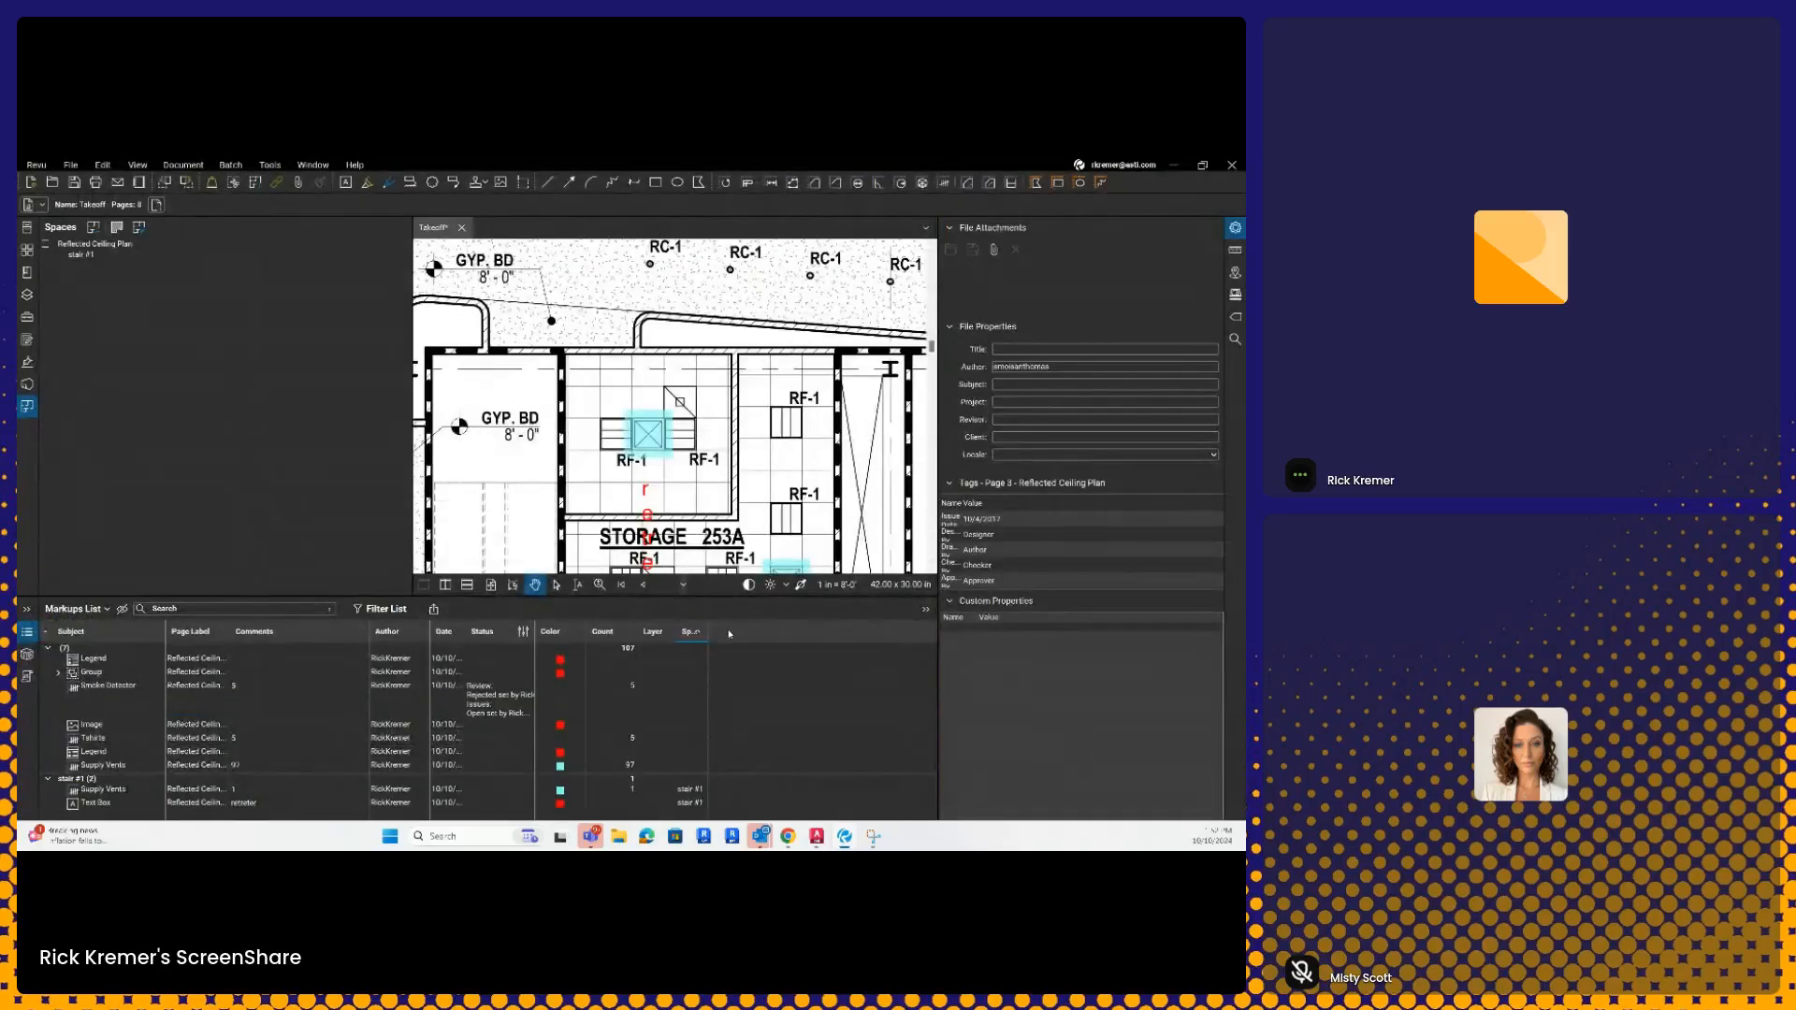
click(74, 609)
mouse_move(76, 643)
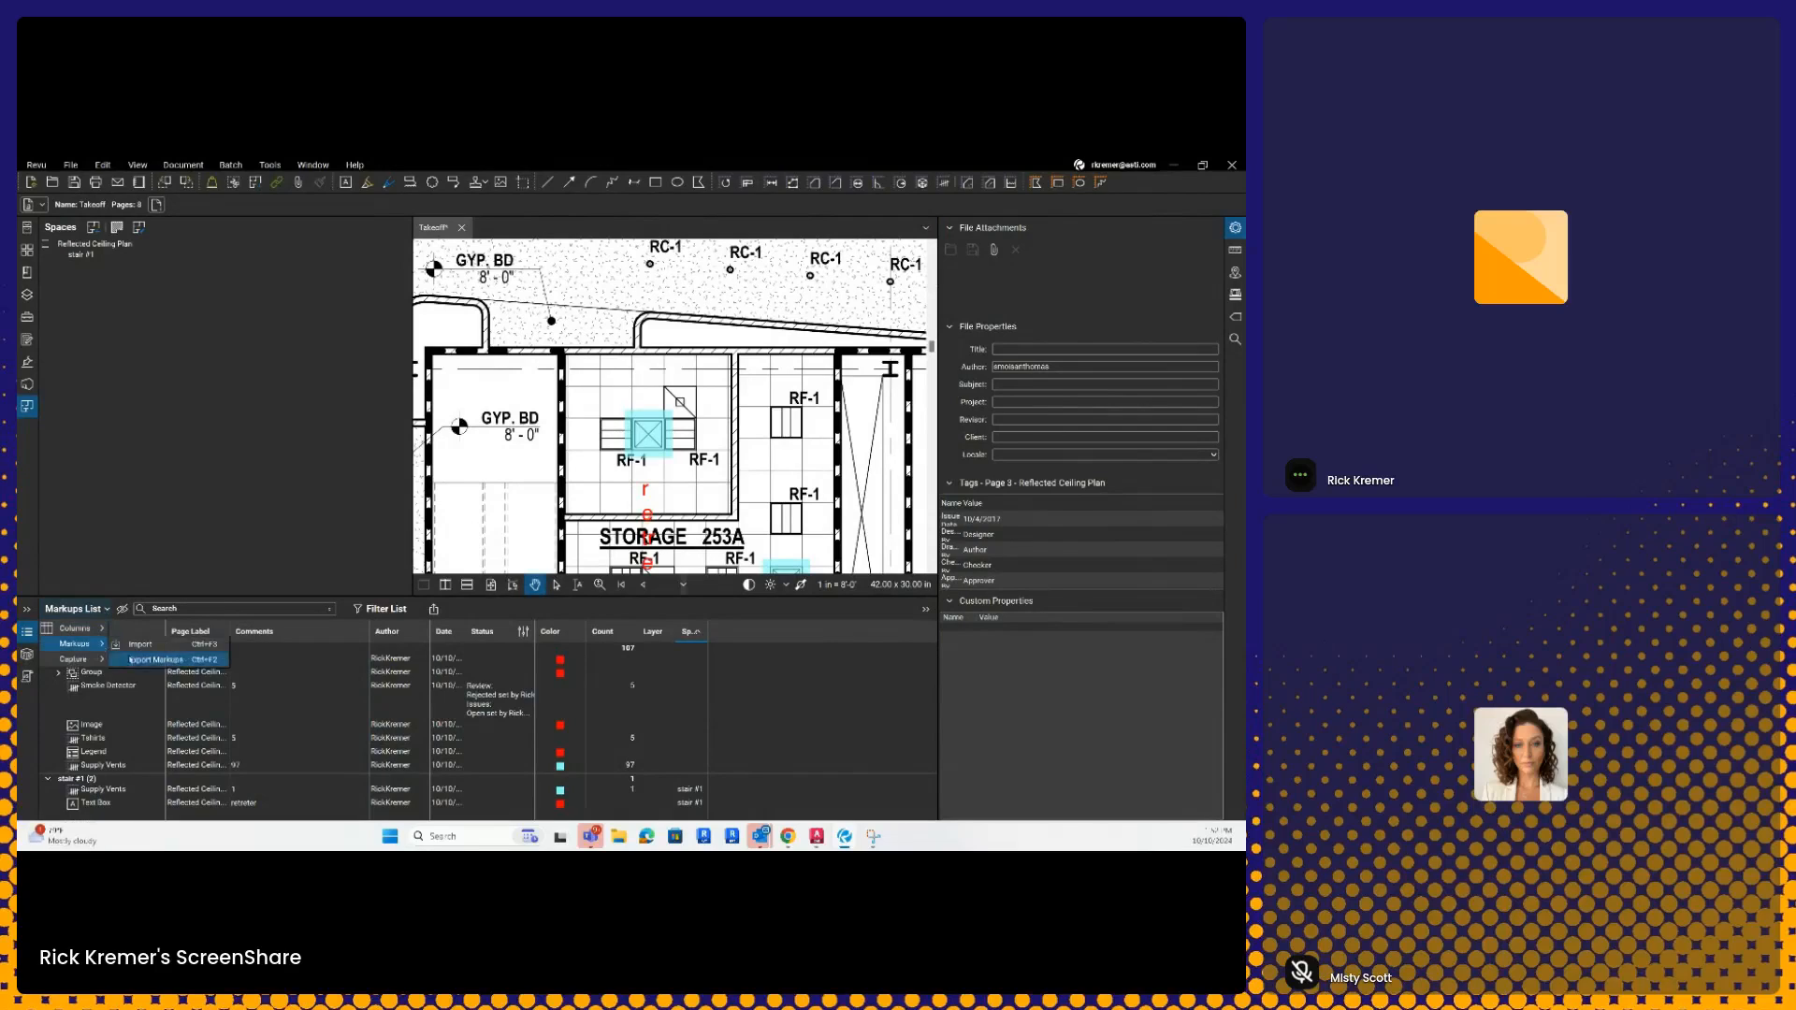
click(149, 659)
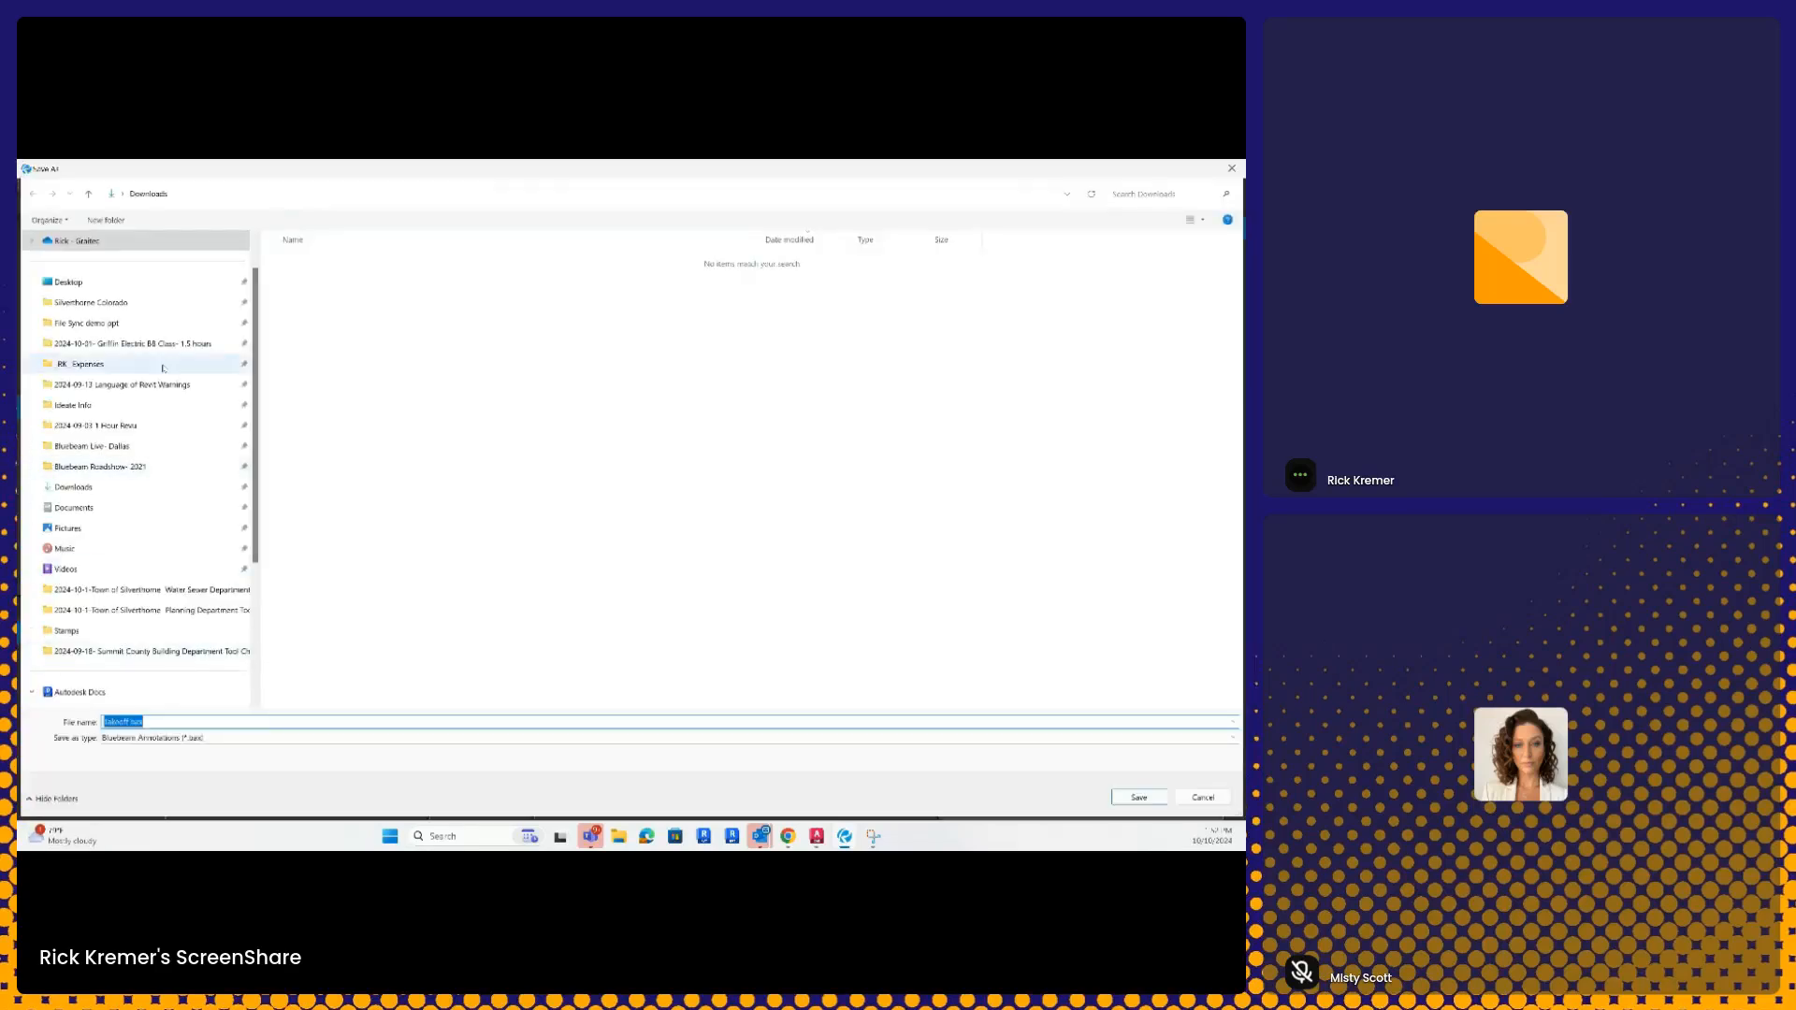
click(90, 495)
click(1136, 797)
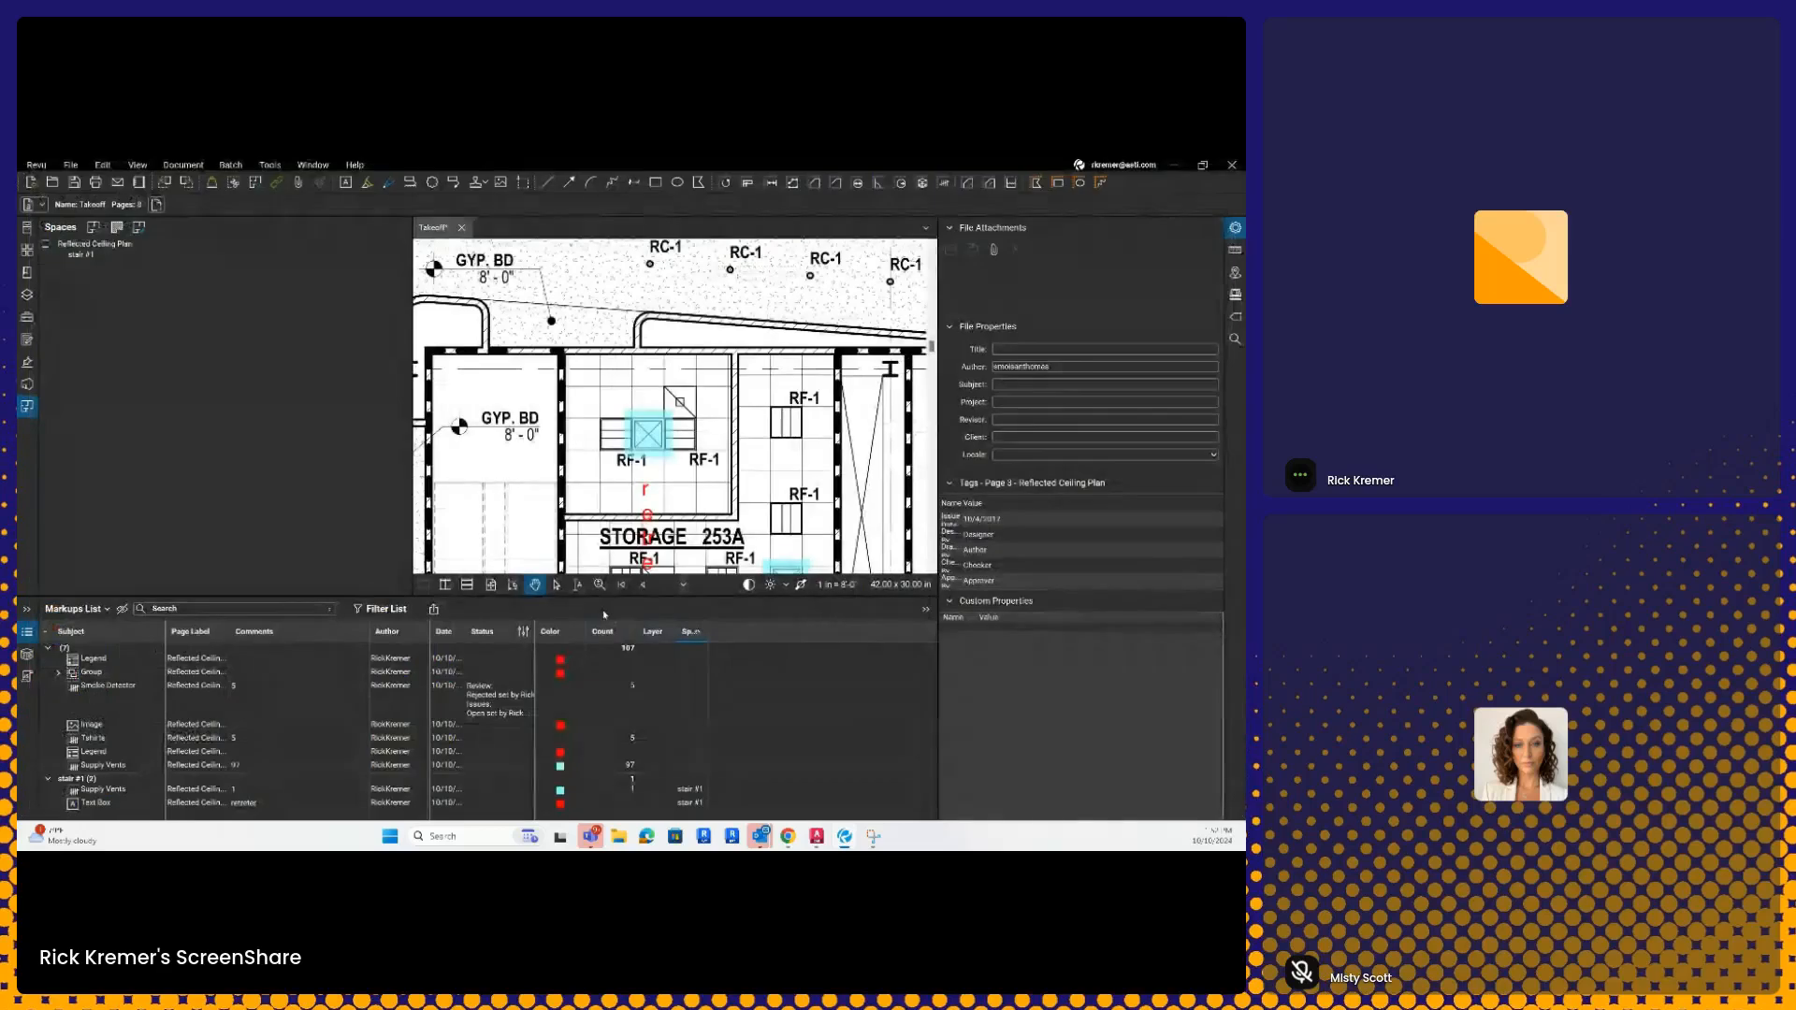
click(190, 744)
- Select every markup in the Markups List and delete them all
key(ctrl+a)
right_click(191, 746)
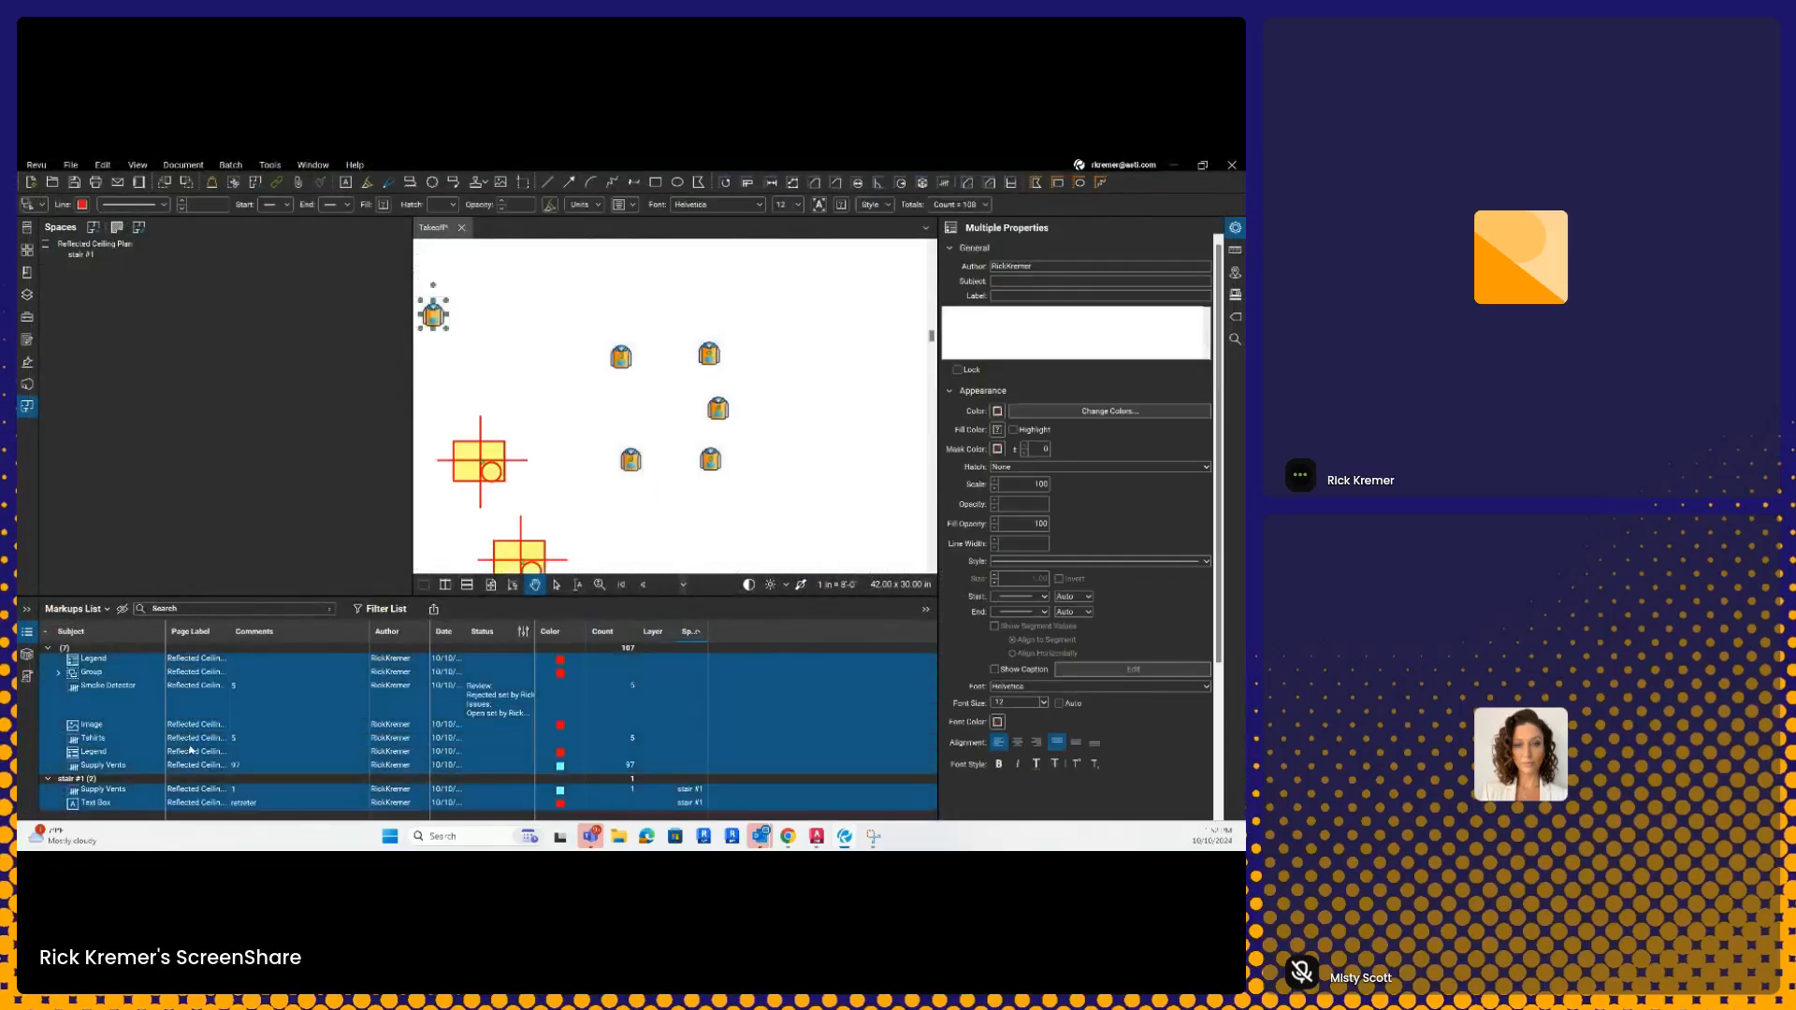
click(222, 796)
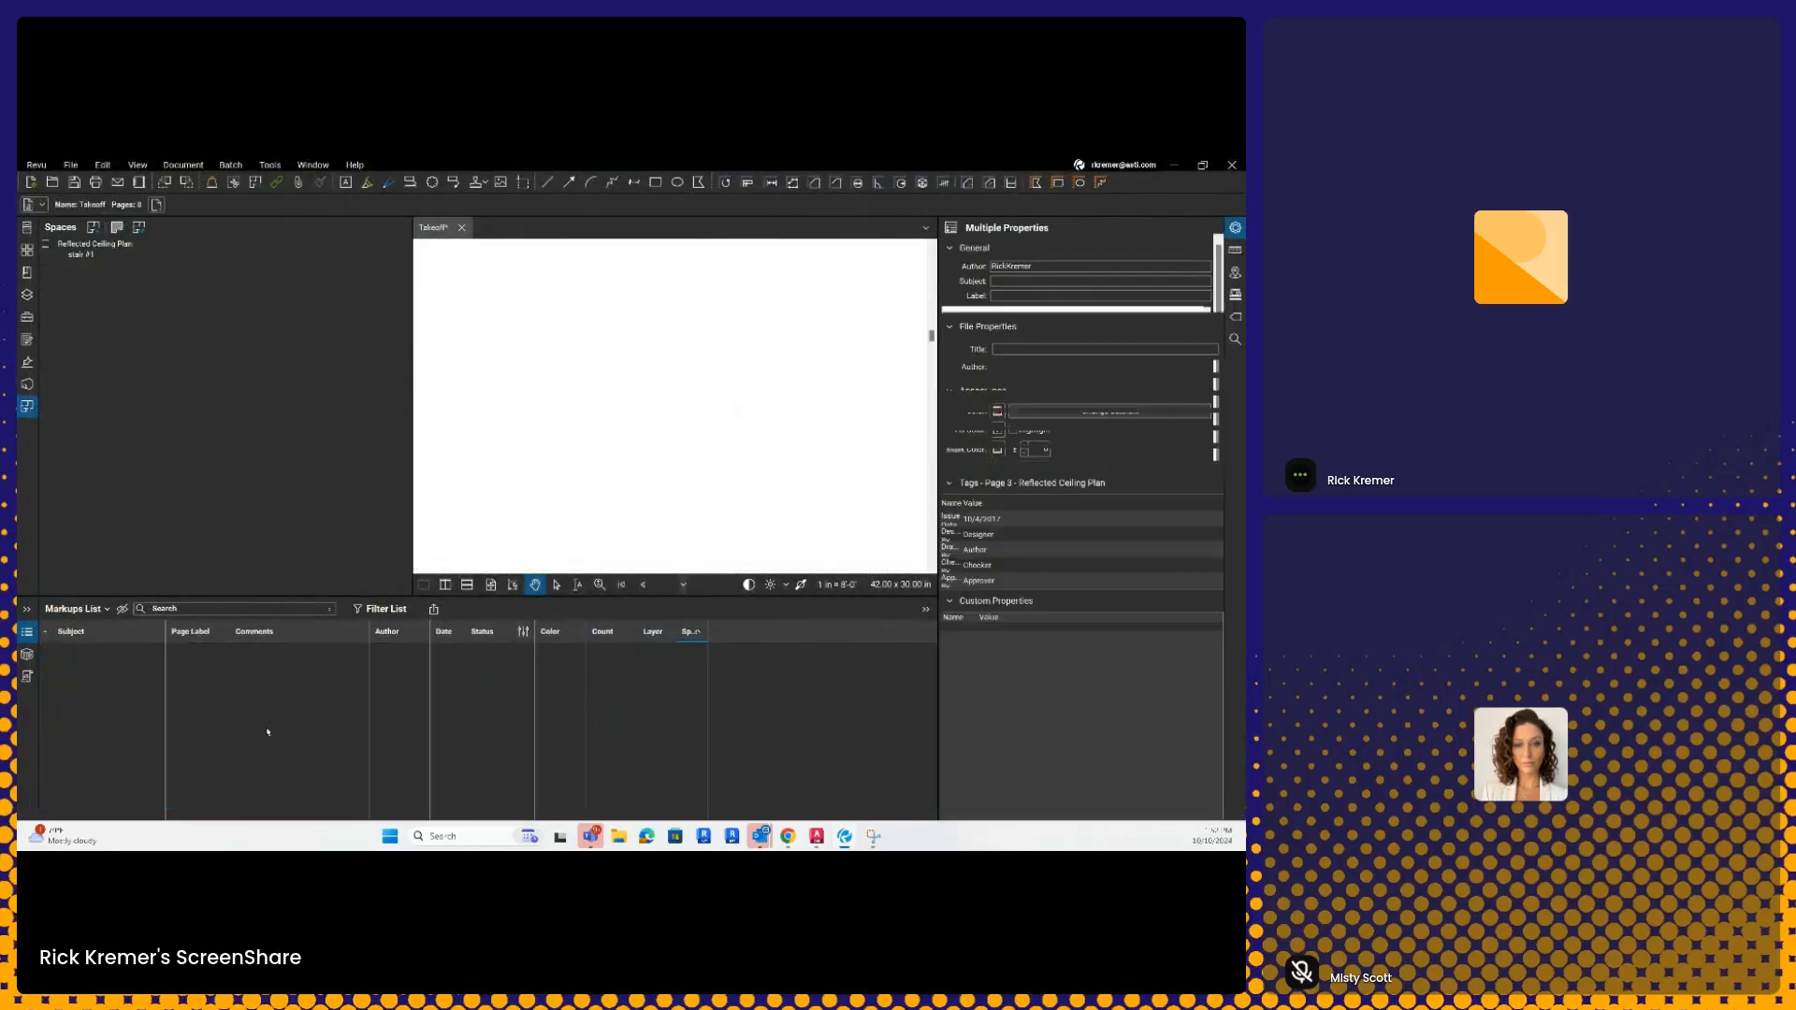
scroll(629, 437, down, 5)
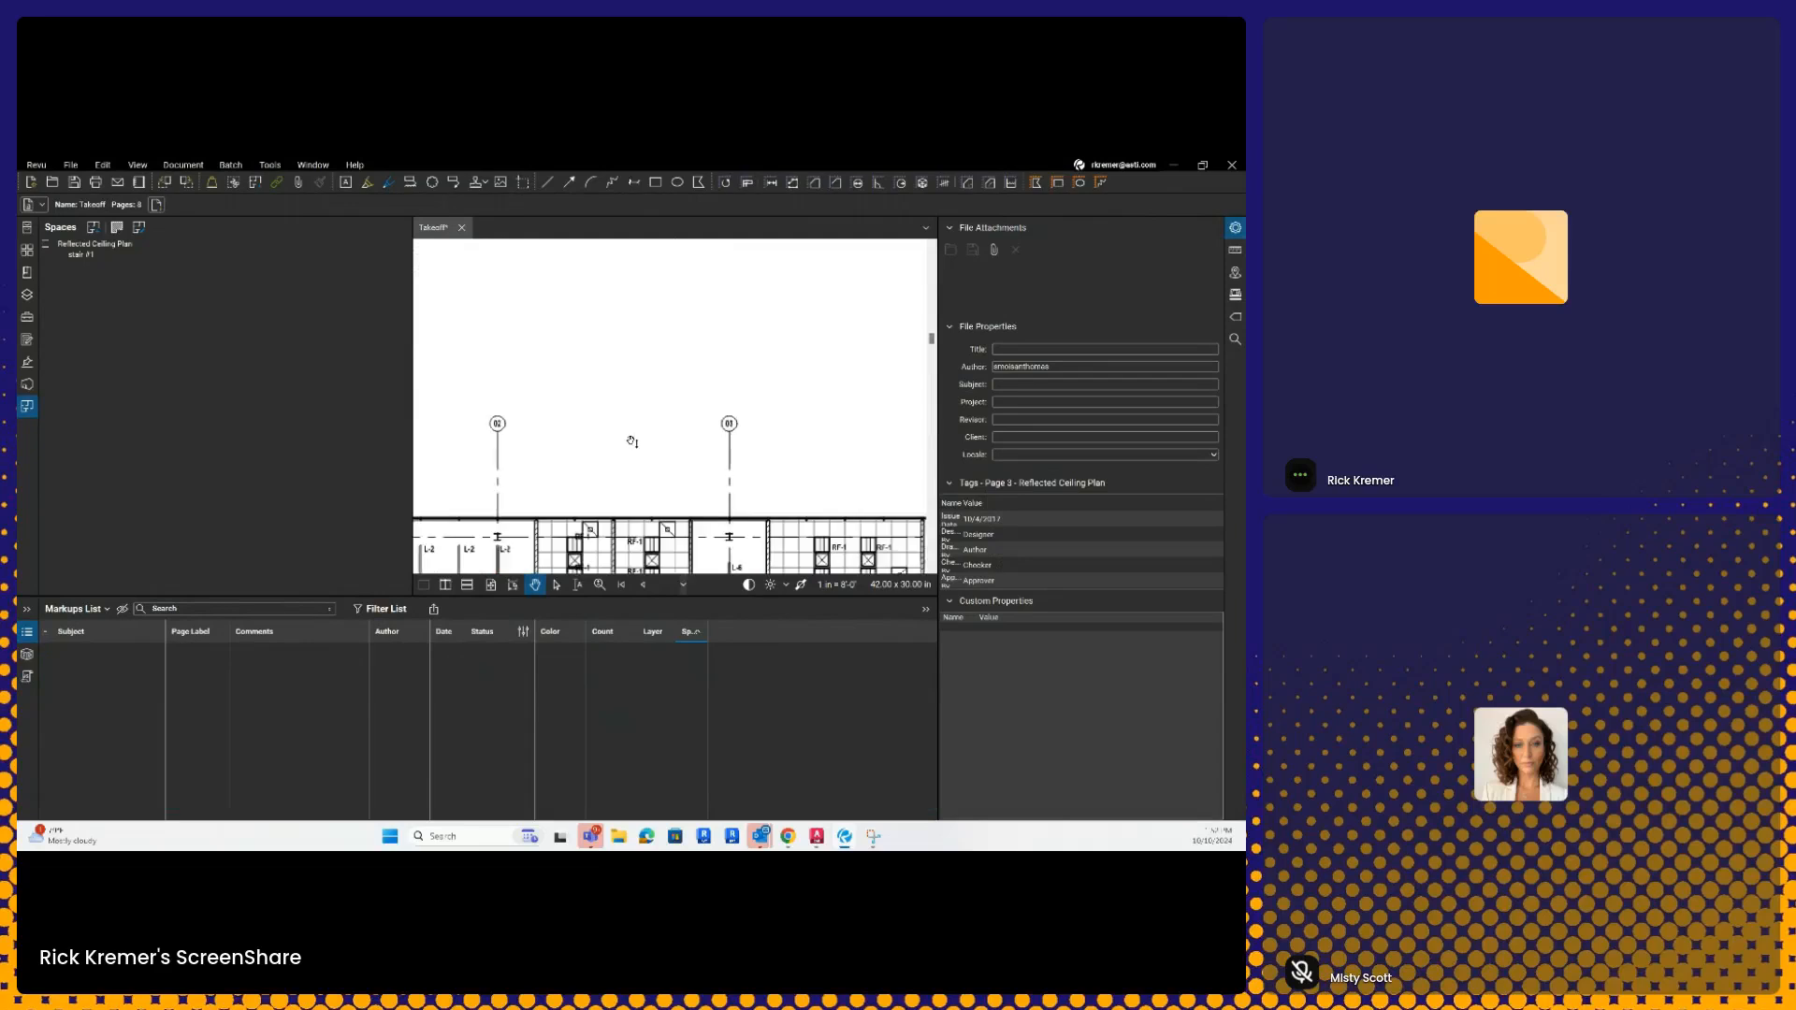
scroll(633, 444, down, 6)
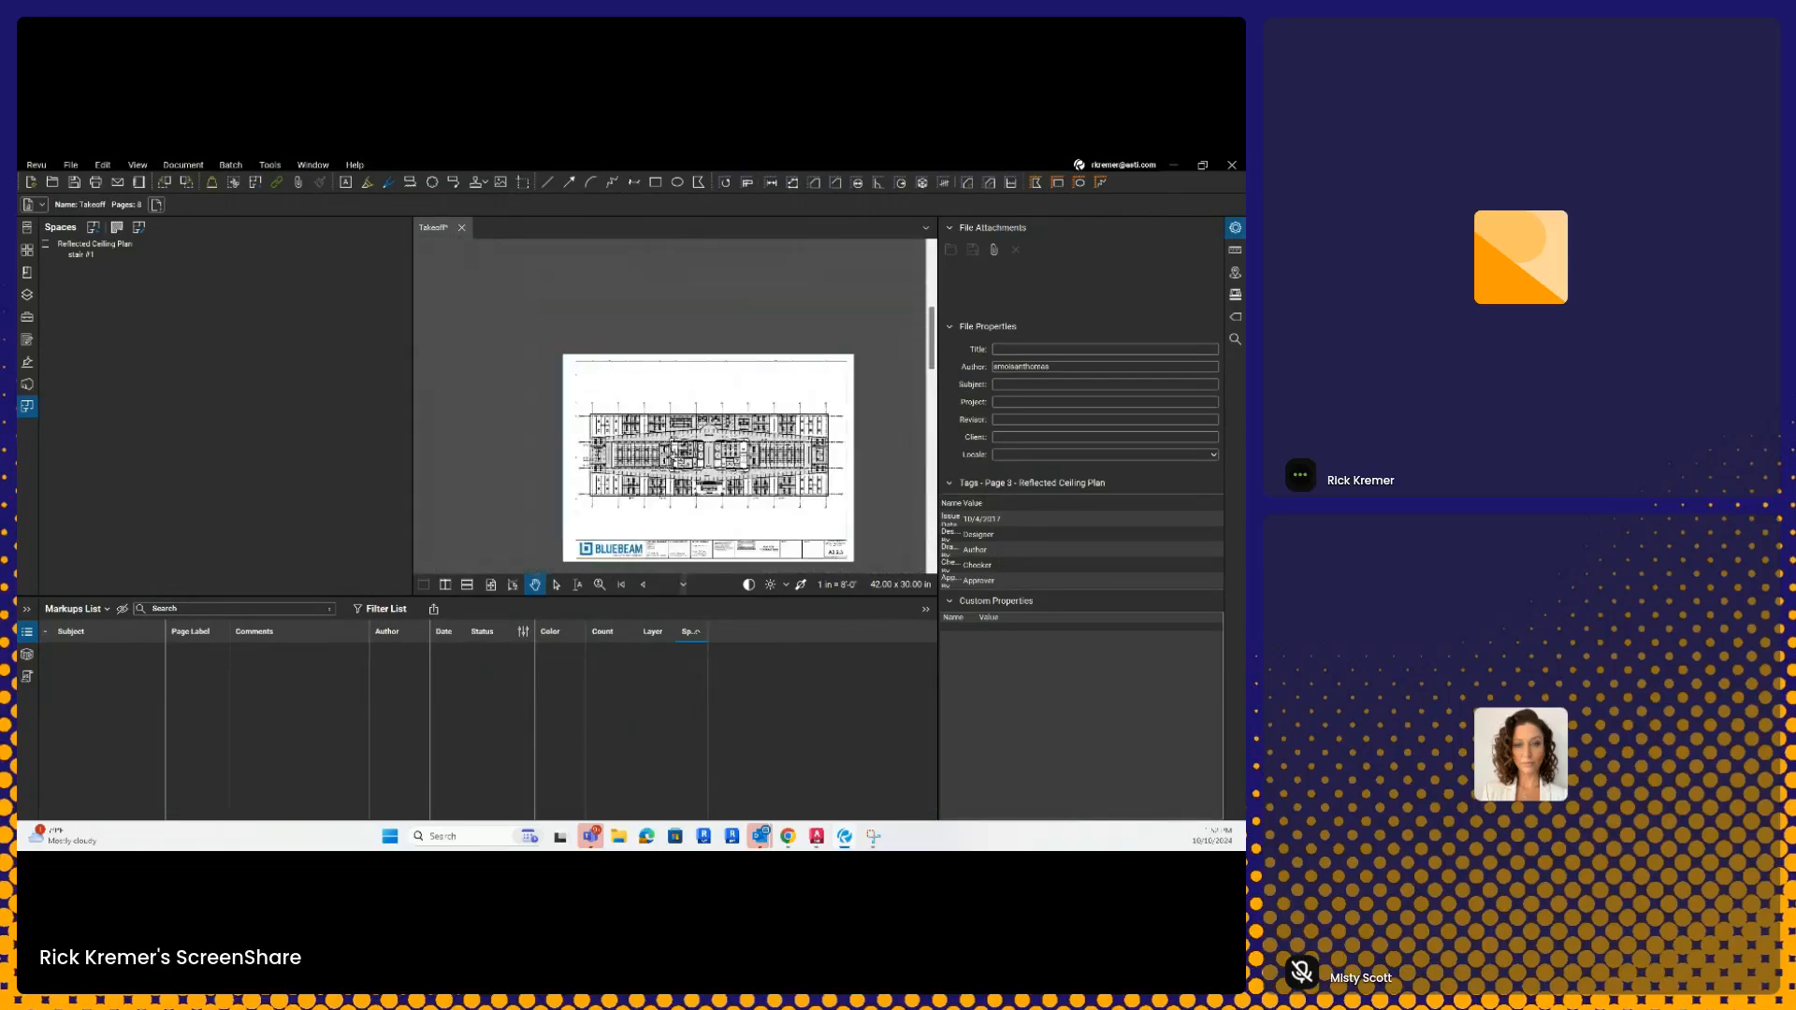
- Import Takeoff.bax from the Downloads folder to restore the markups
click(107, 610)
mouse_move(89, 645)
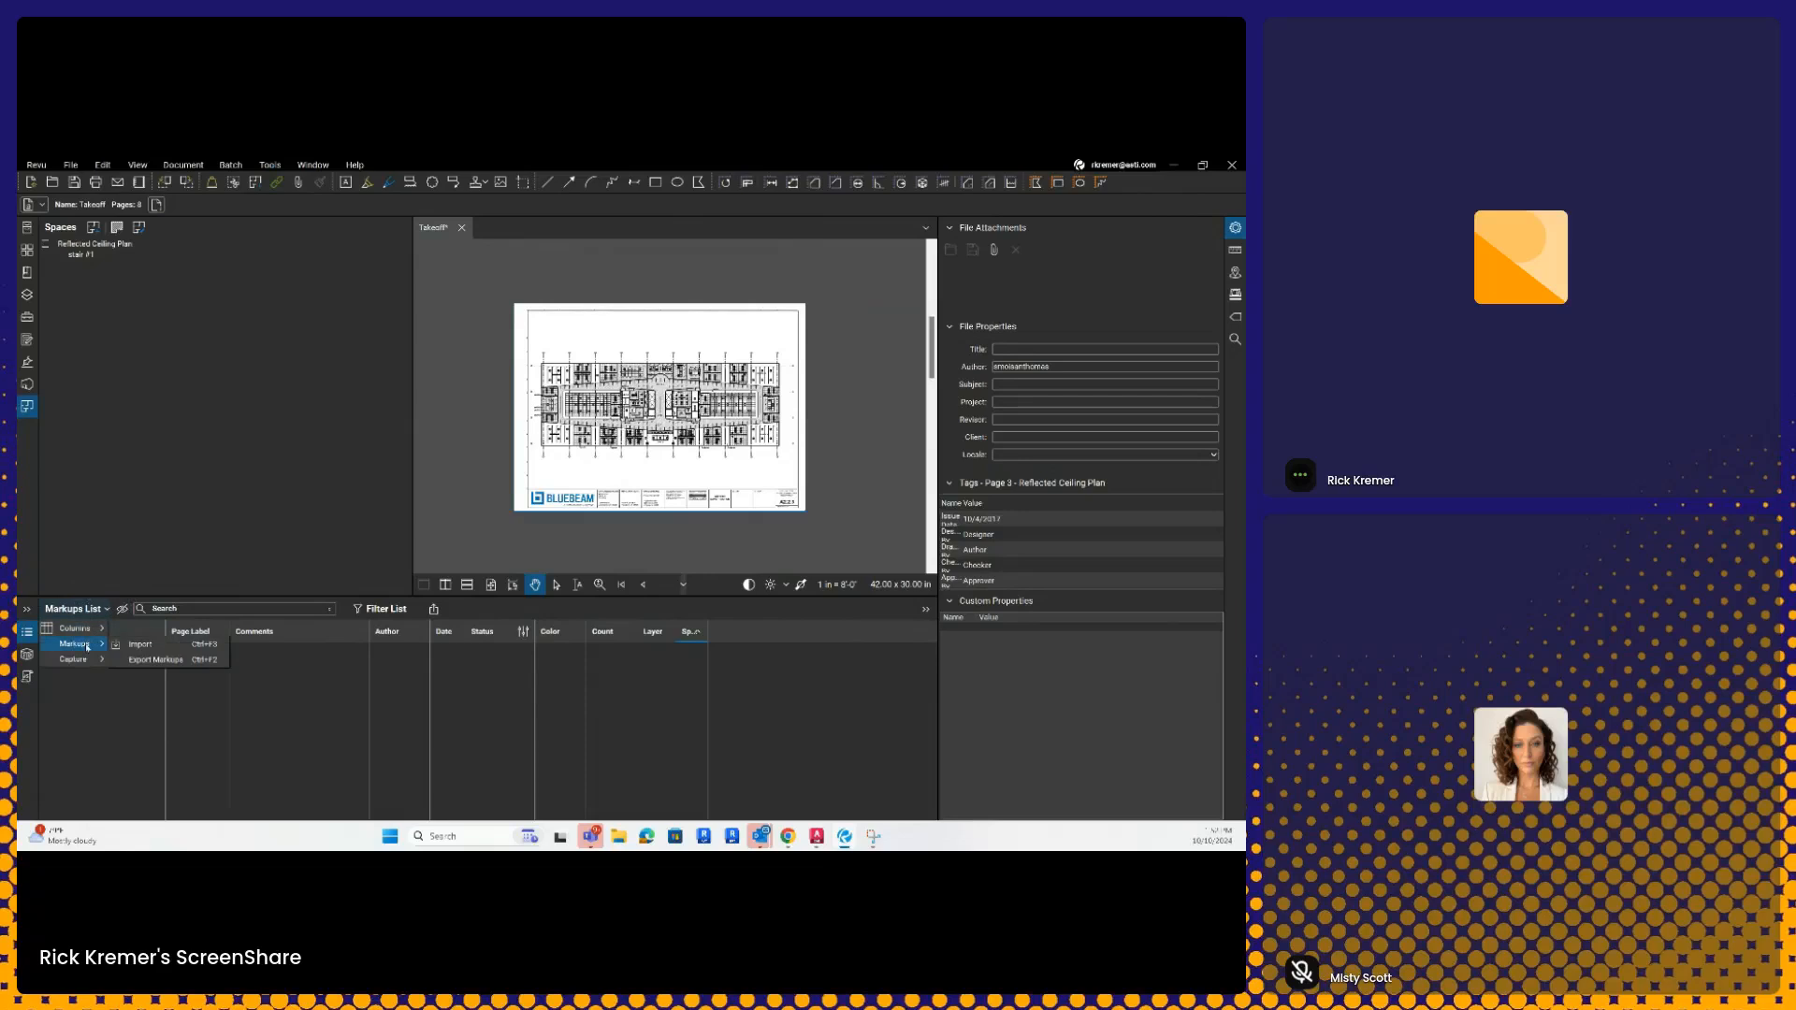
click(148, 645)
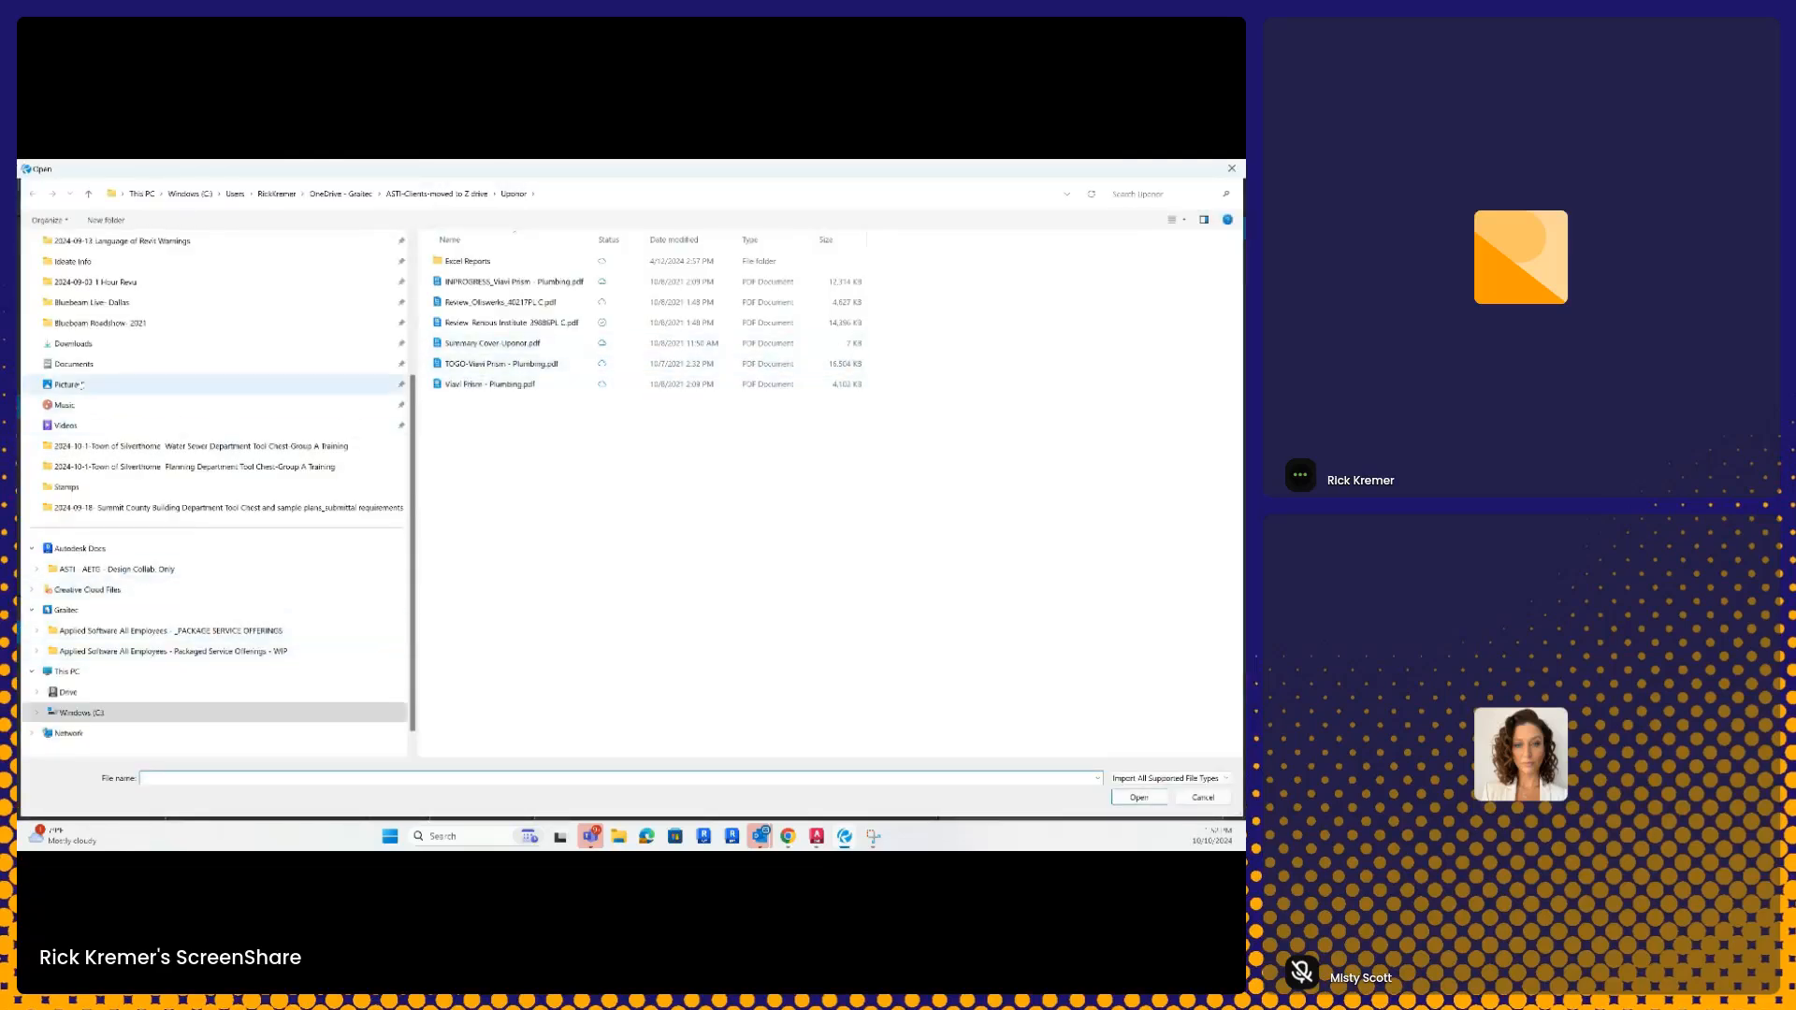
click(73, 344)
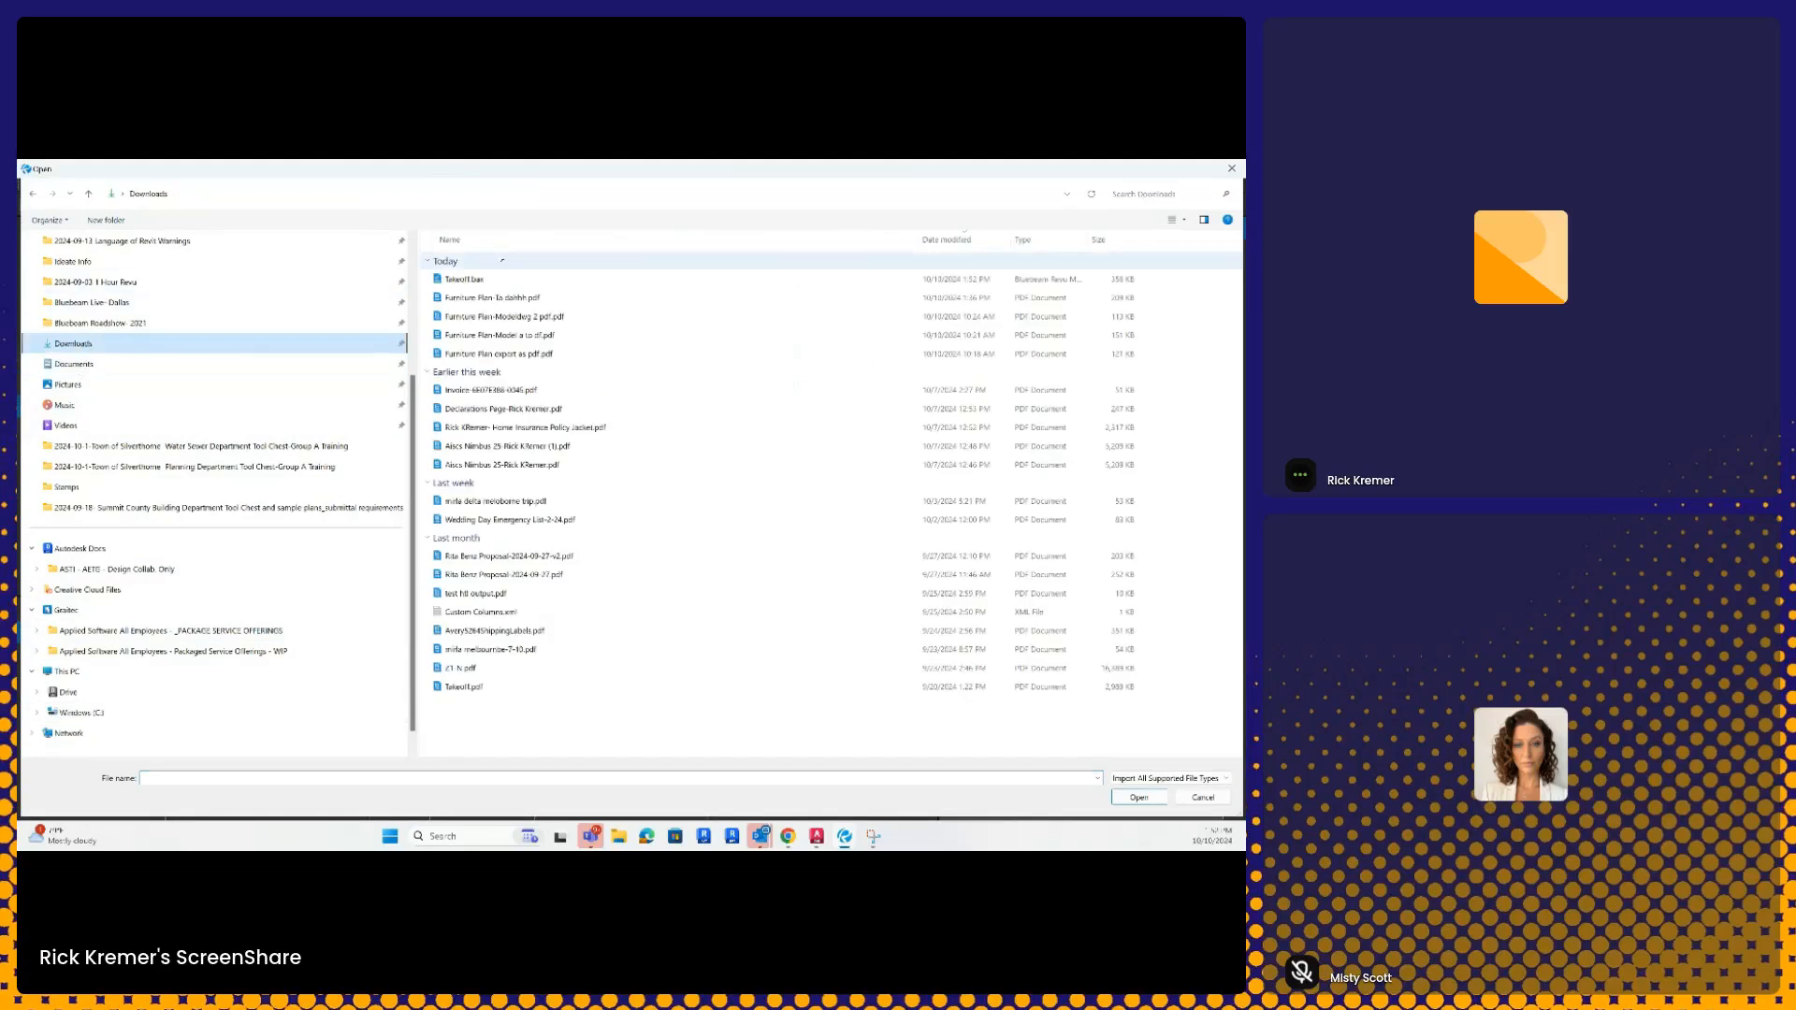
click(470, 280)
double_click(470, 280)
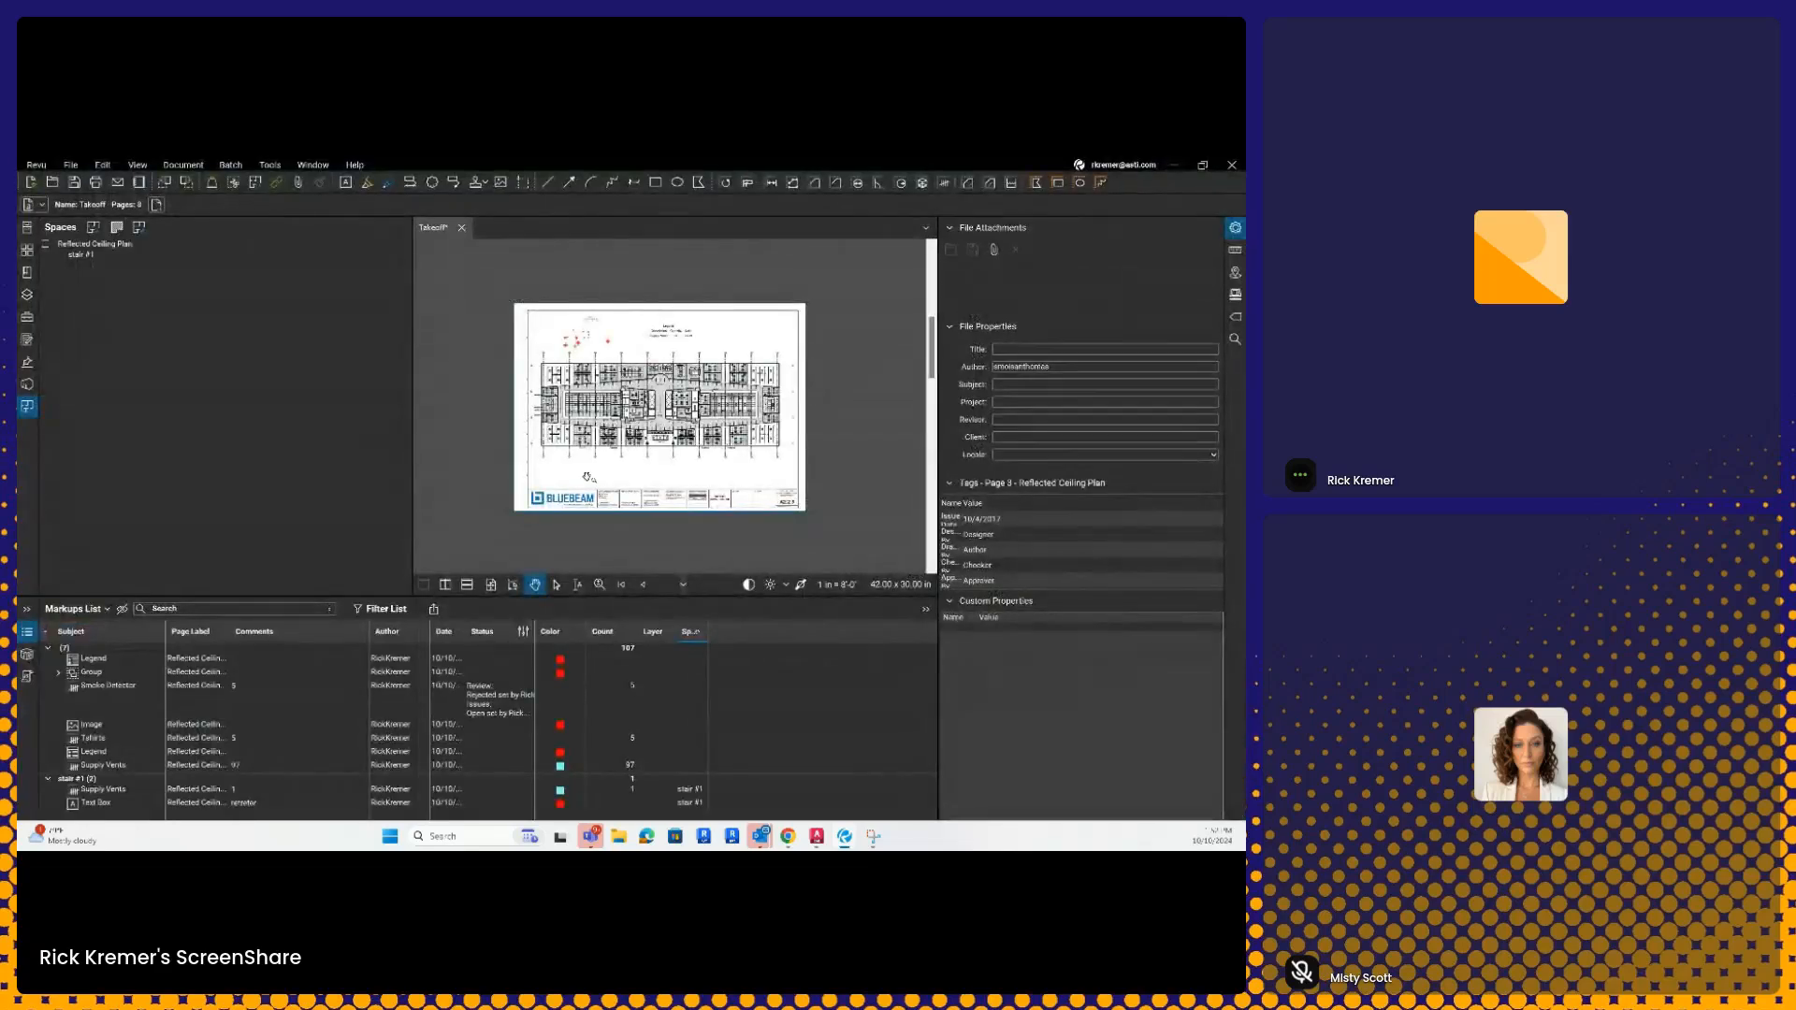
- Hide the side panel, go to Reflected Ceiling Plan (3 of 8), zoom in, and select Supply Vents
scroll(588, 345, down, 1)
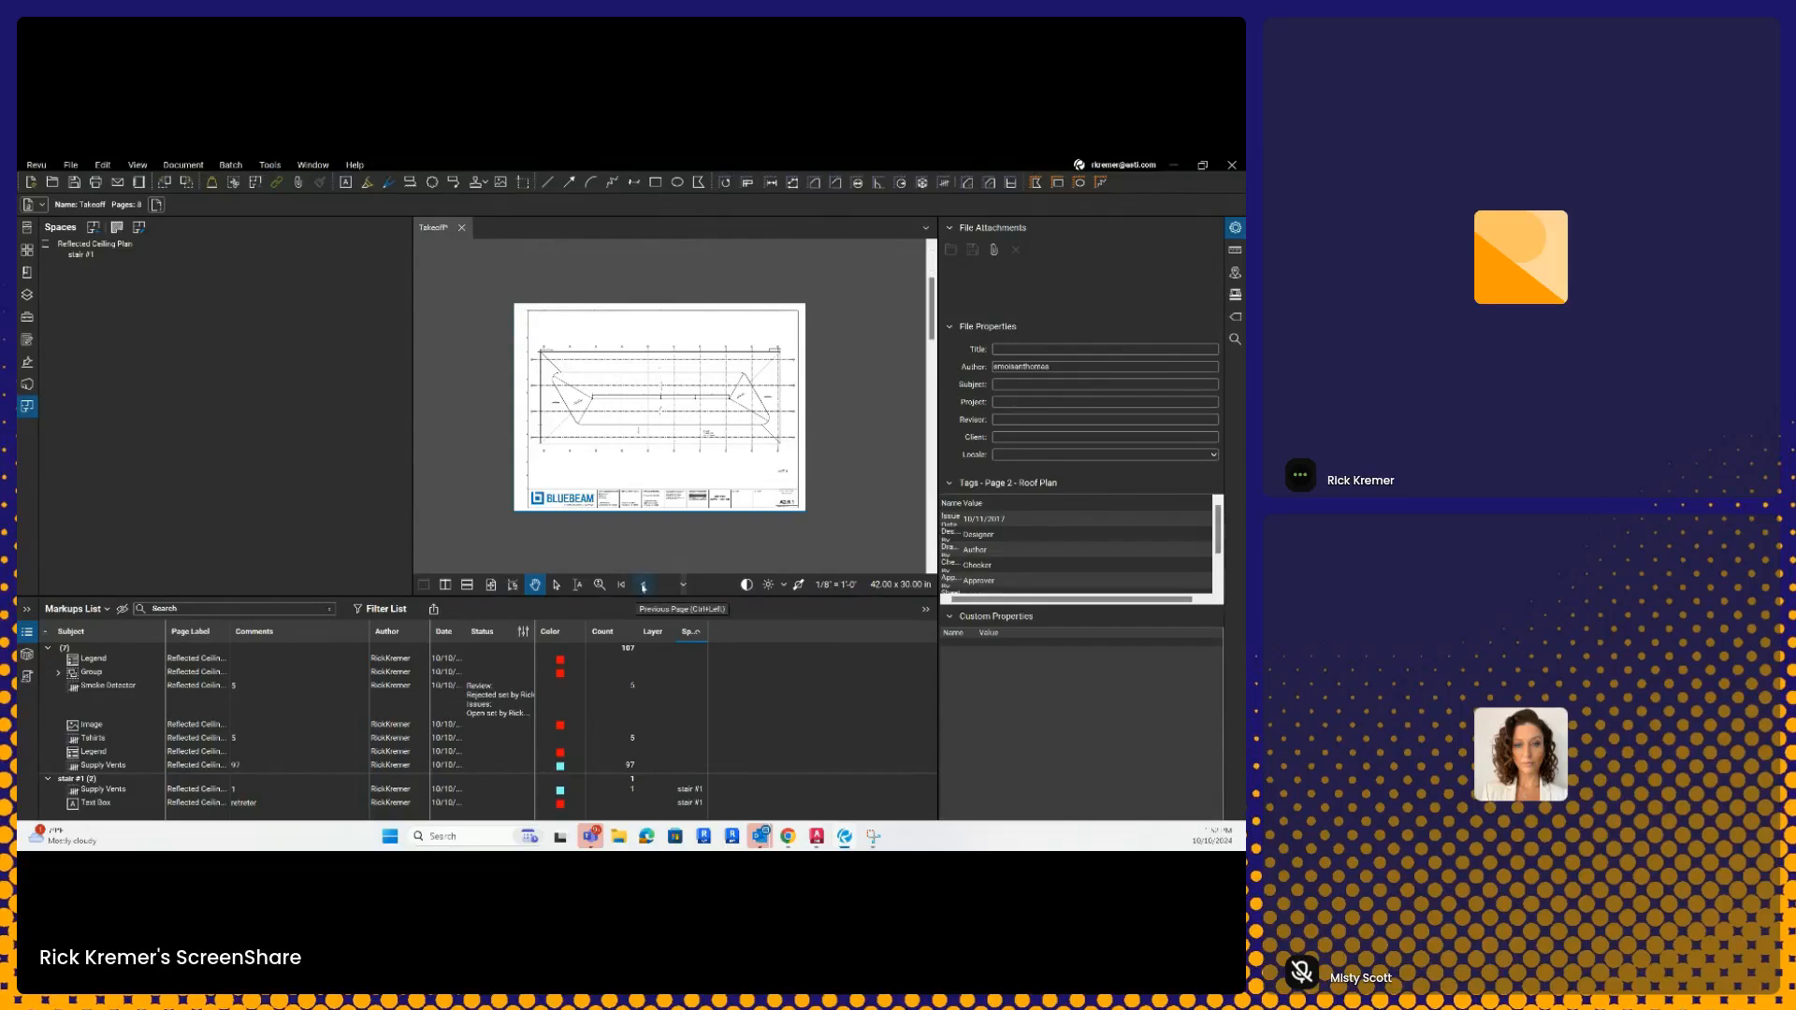
click(642, 585)
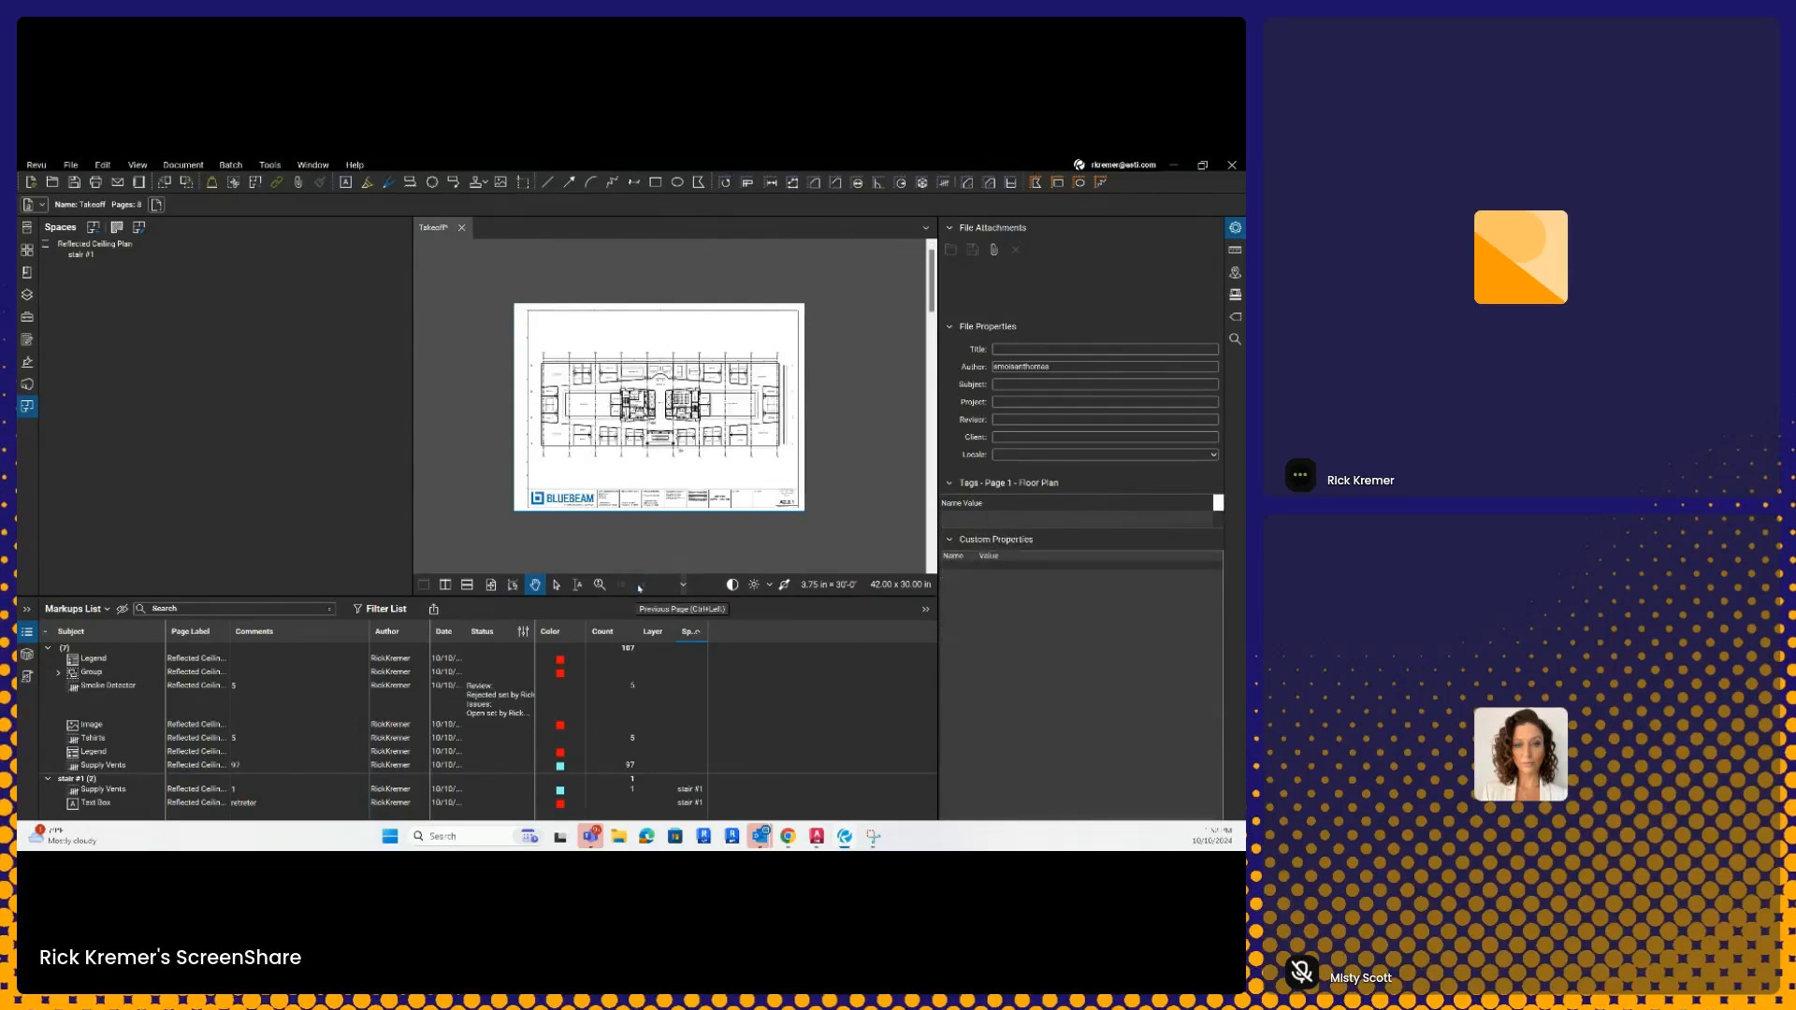
click(1235, 228)
click(858, 585)
click(857, 586)
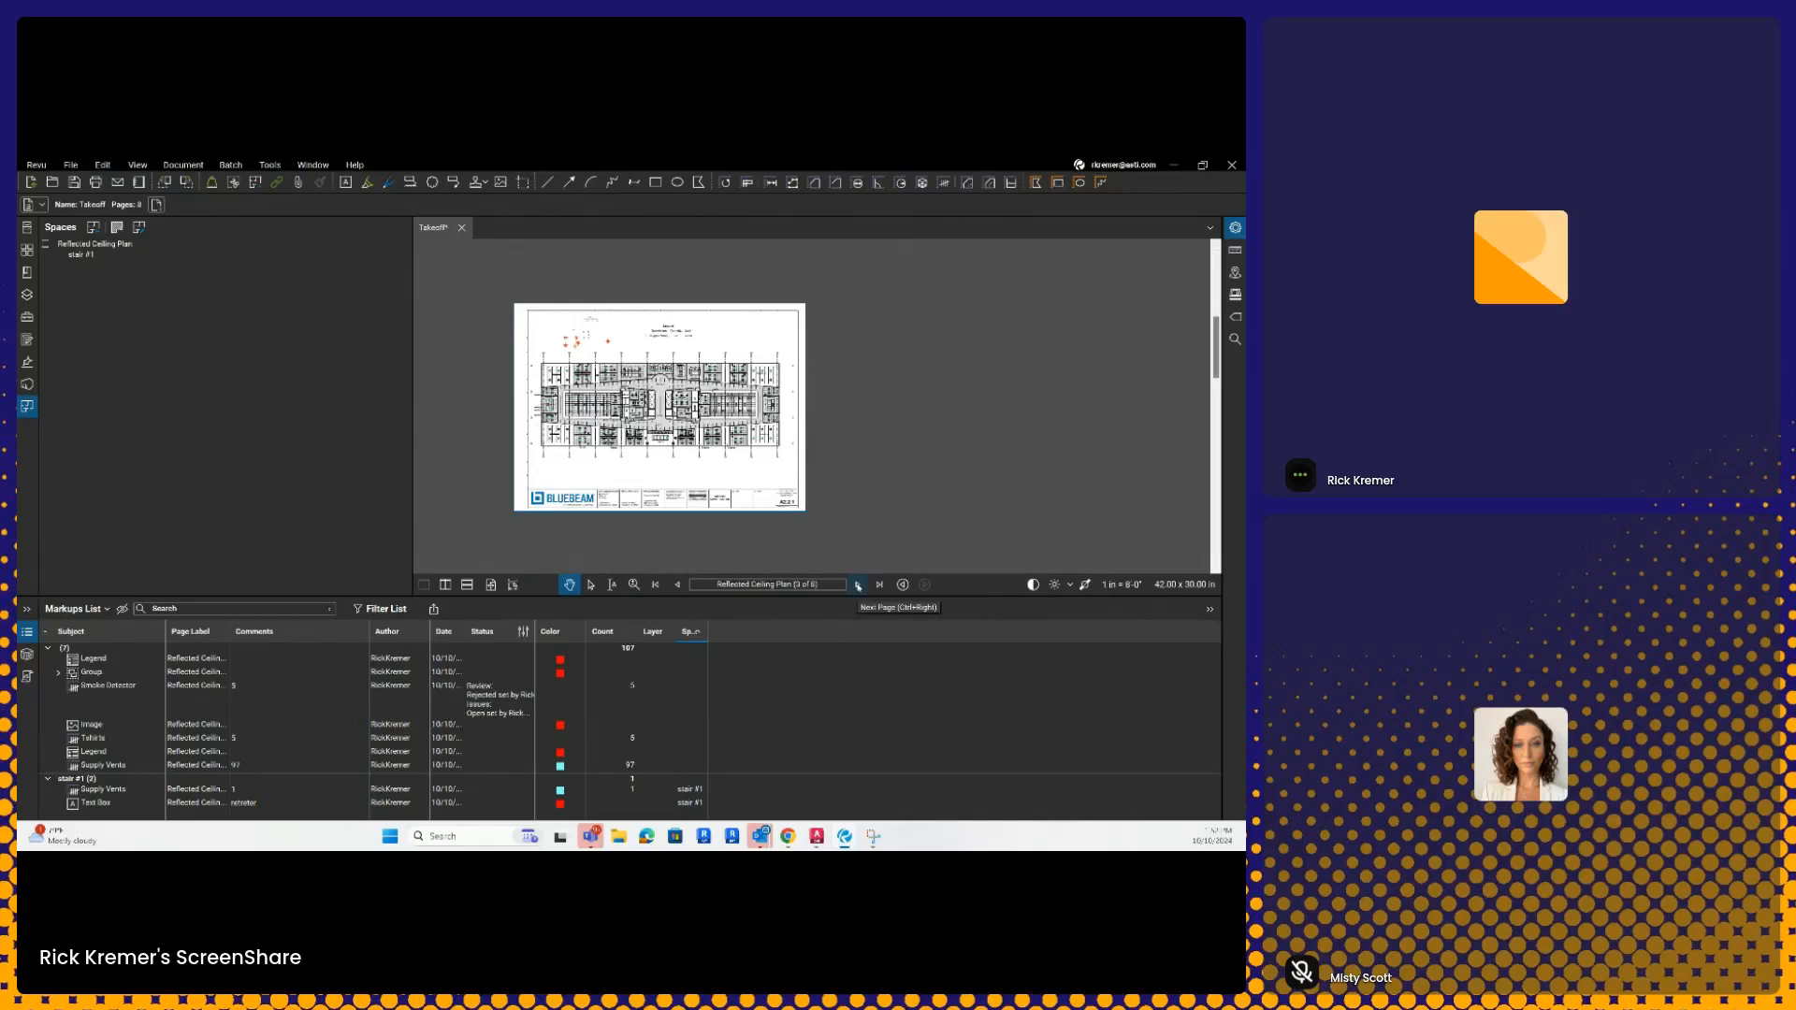
scroll(633, 396, up, 4)
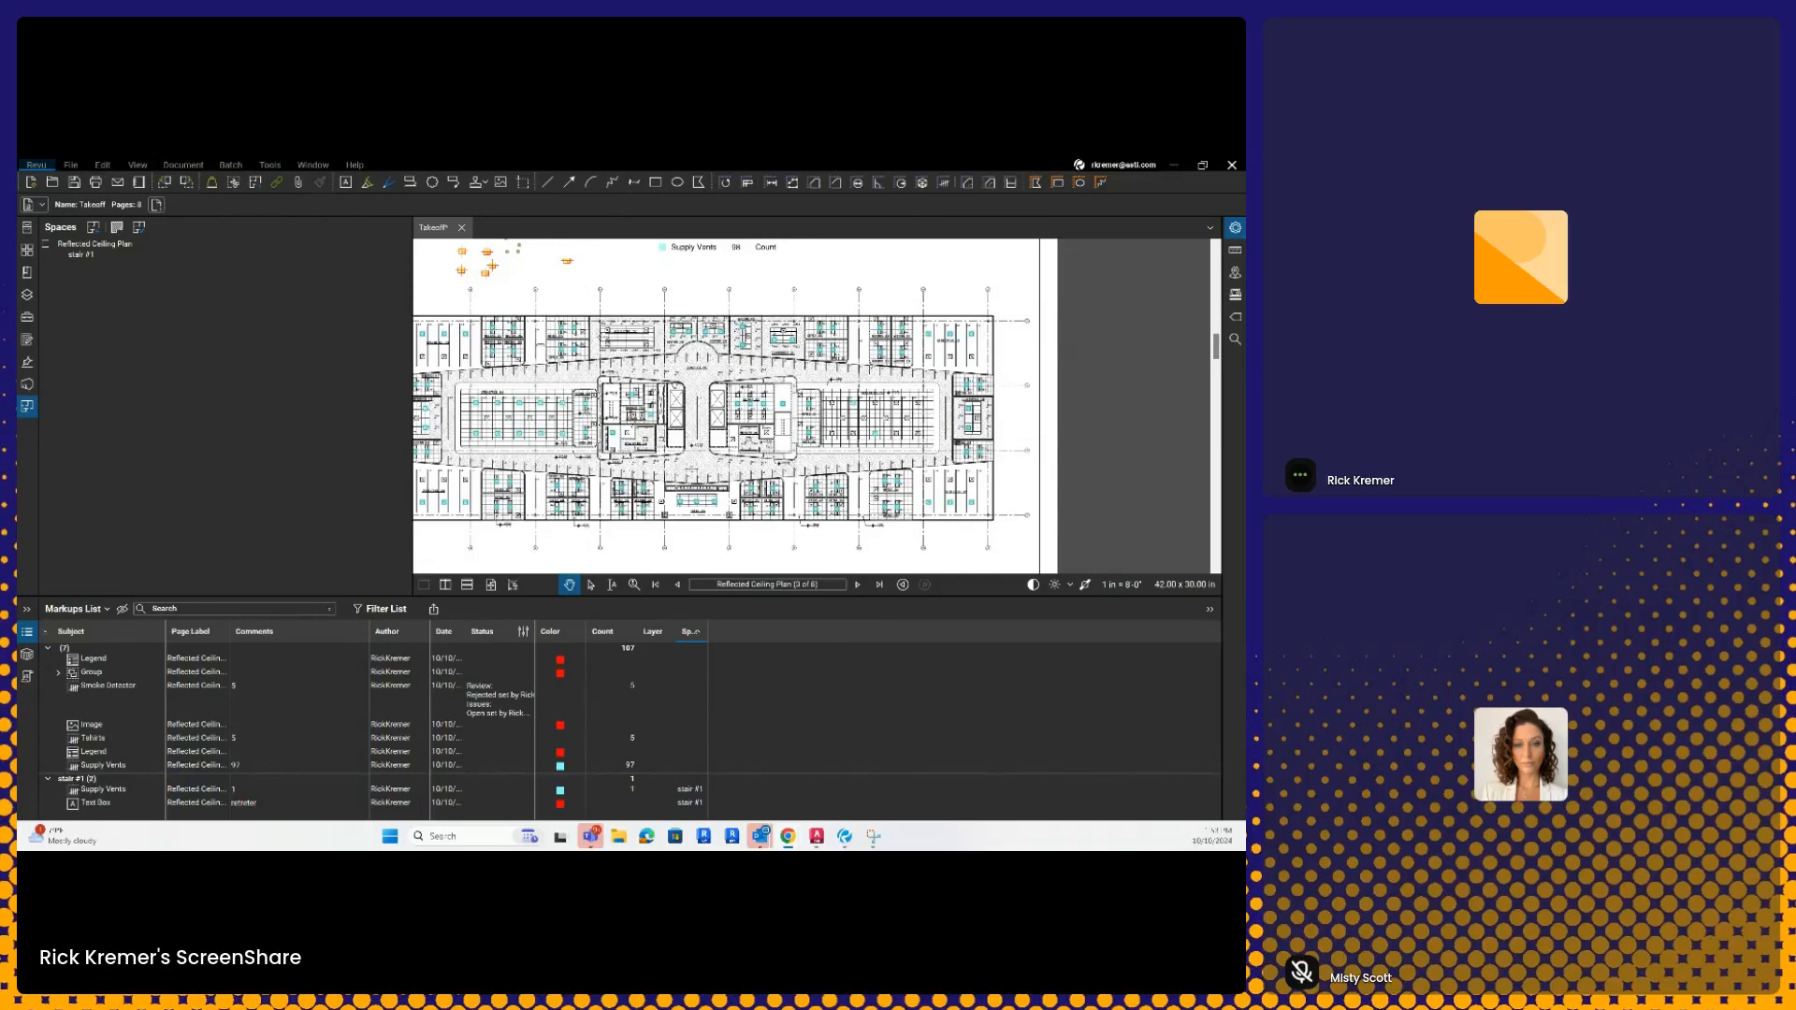
scroll(784, 432, up, 2)
scroll(788, 432, up, 5)
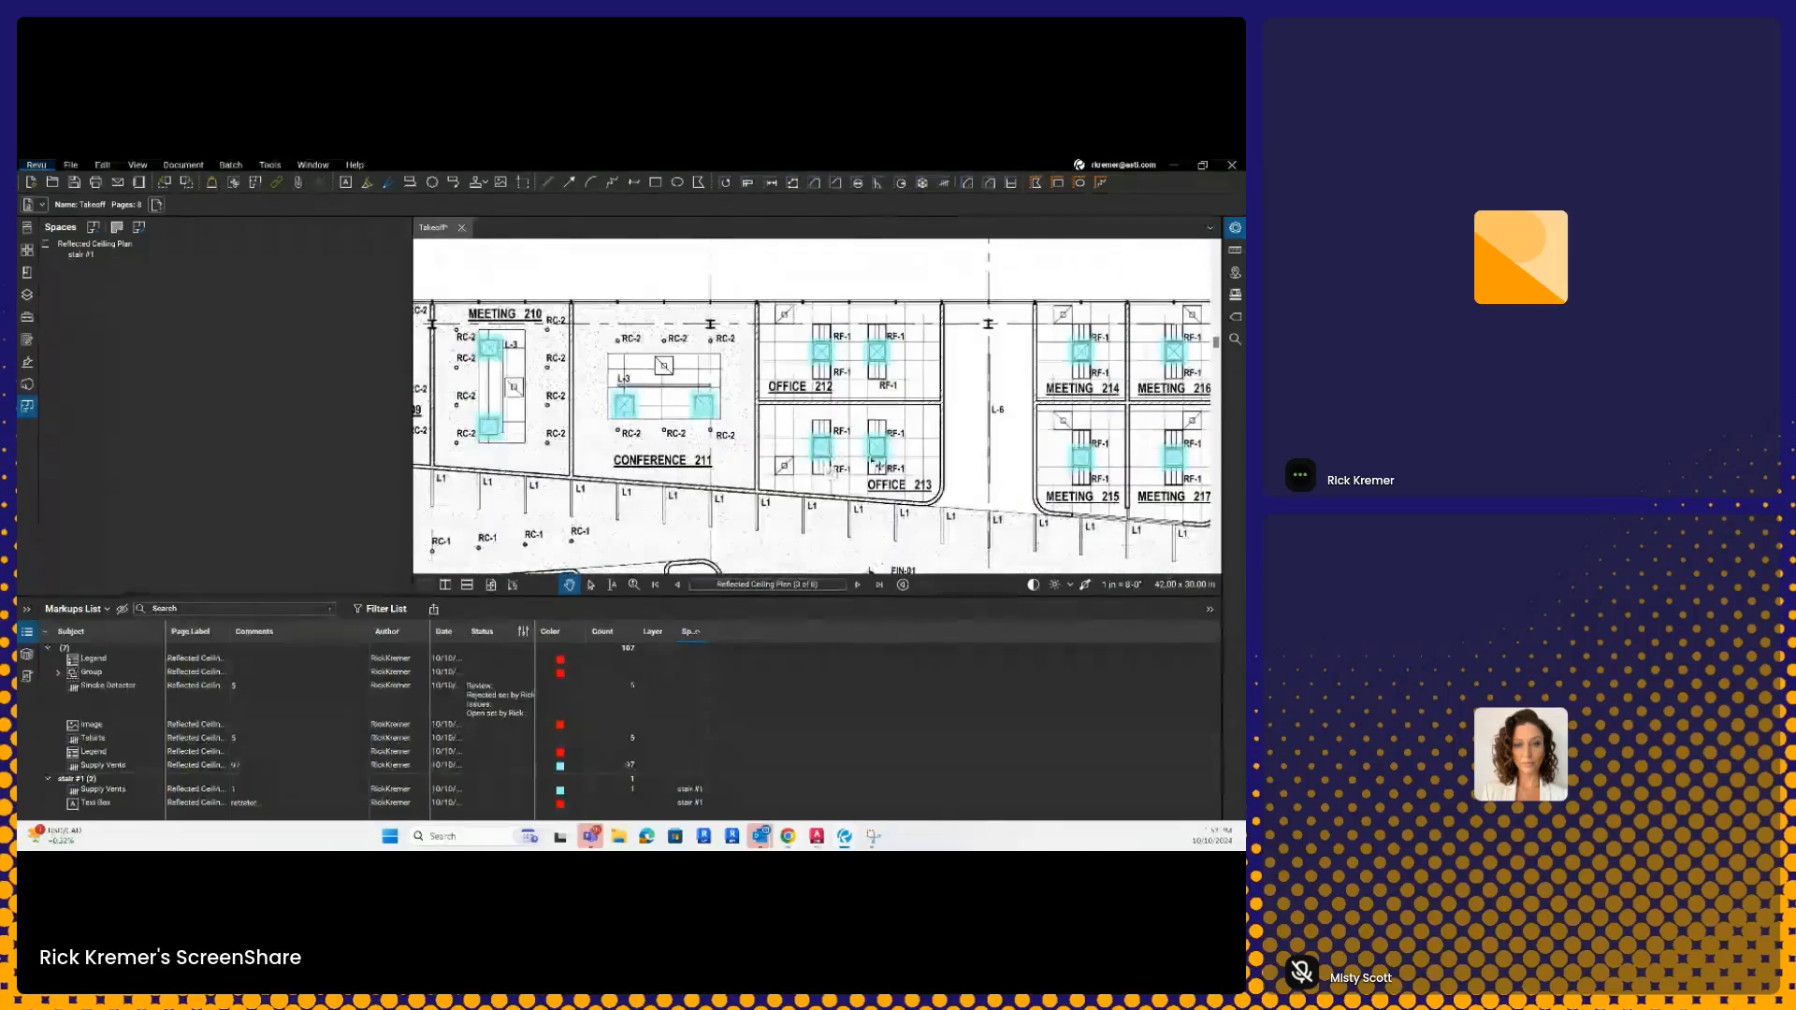
click(884, 456)
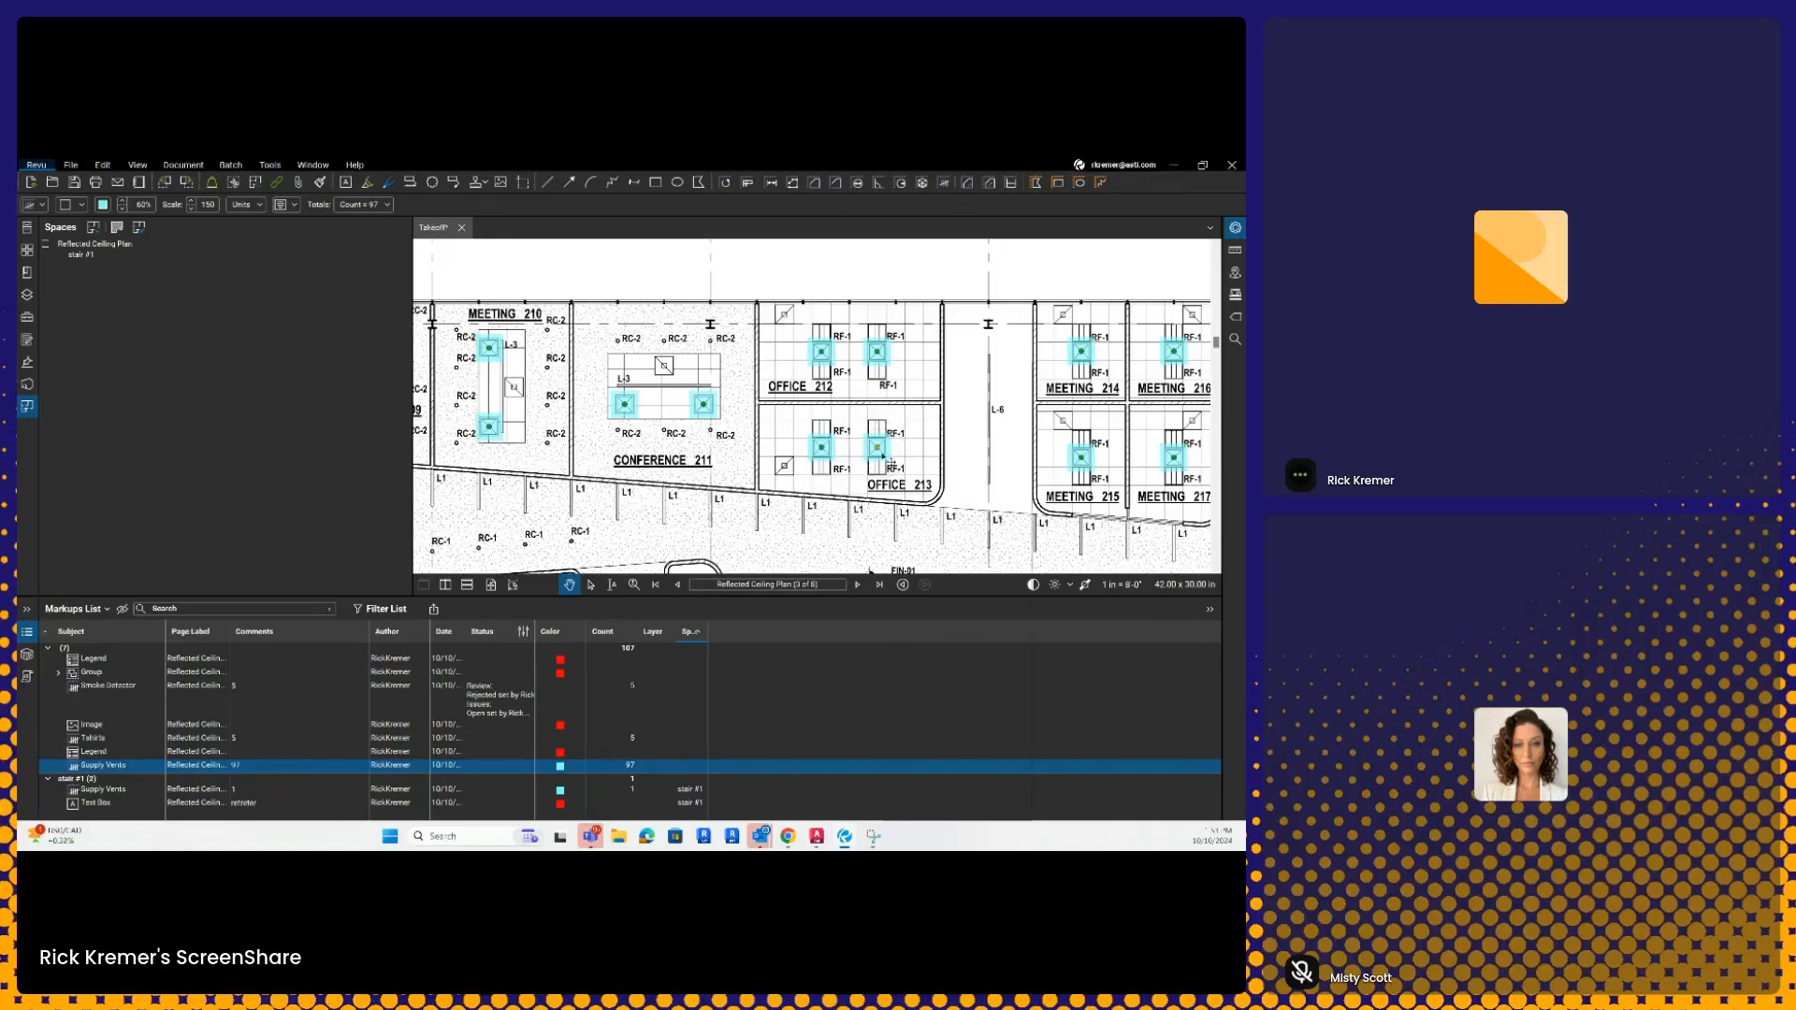
- Create a new legend from the Supply Vents count, listing 98 Count
right_click(882, 455)
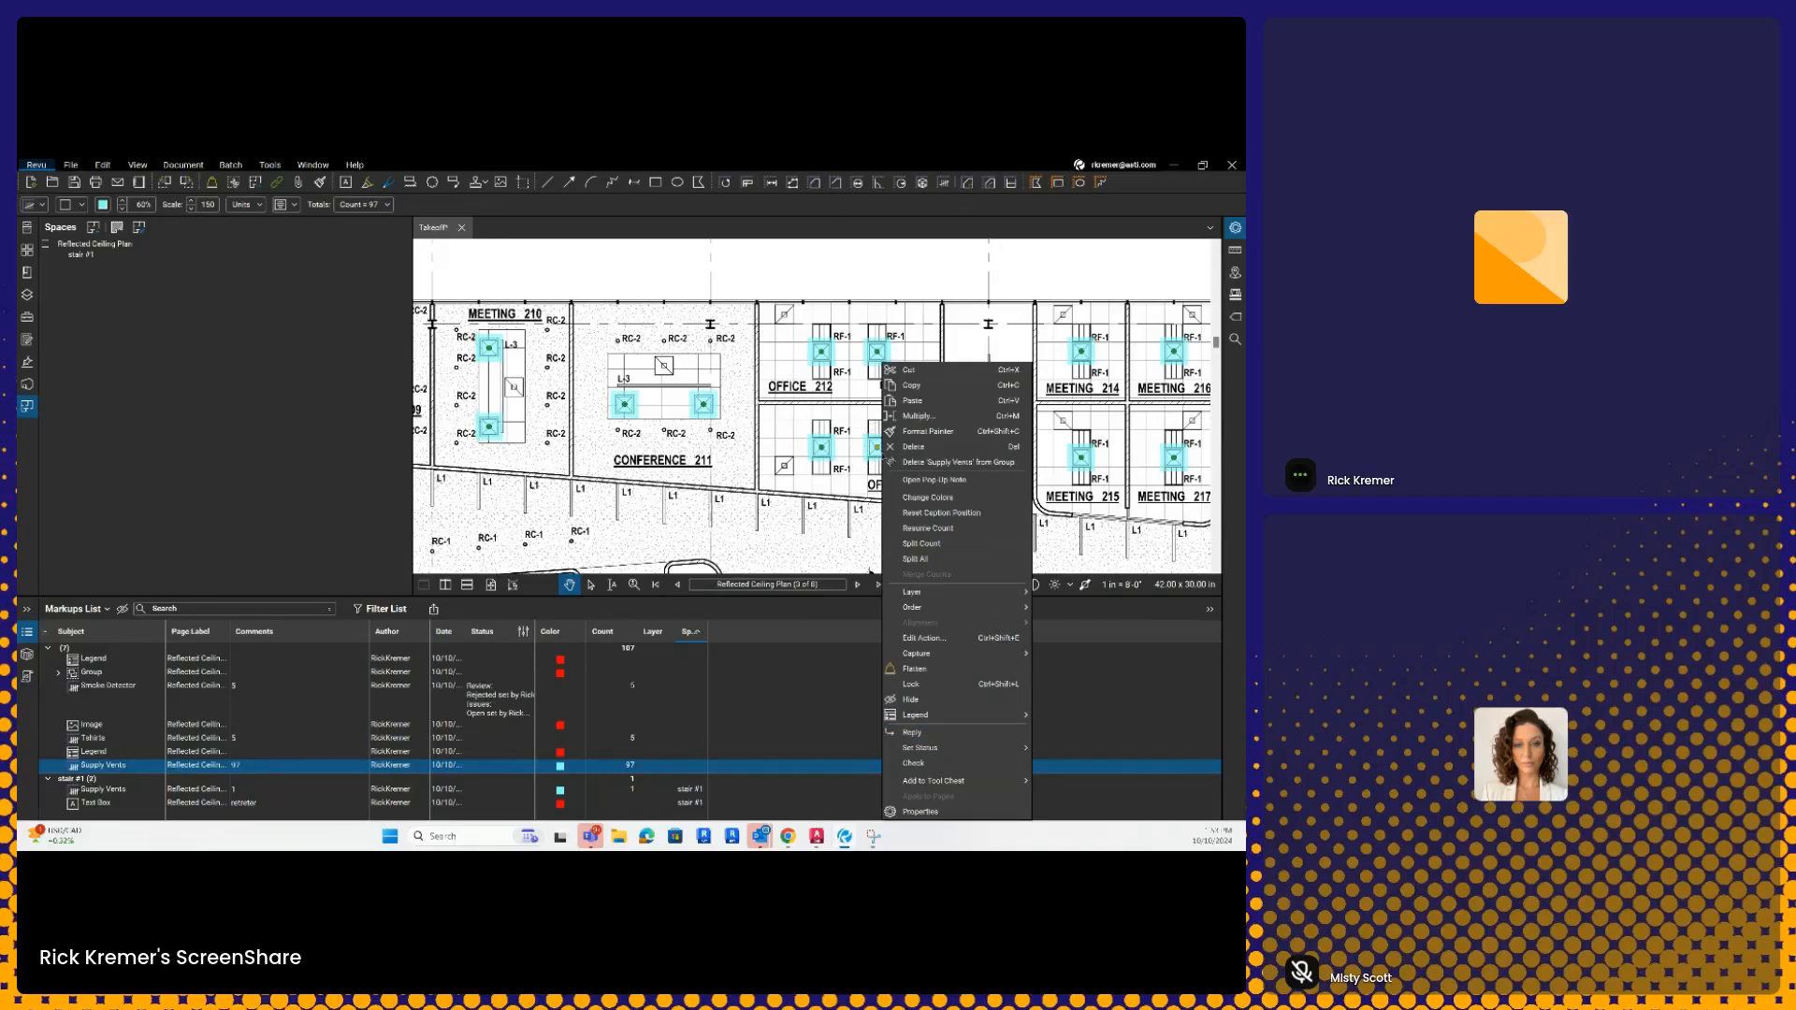
mouse_move(954, 717)
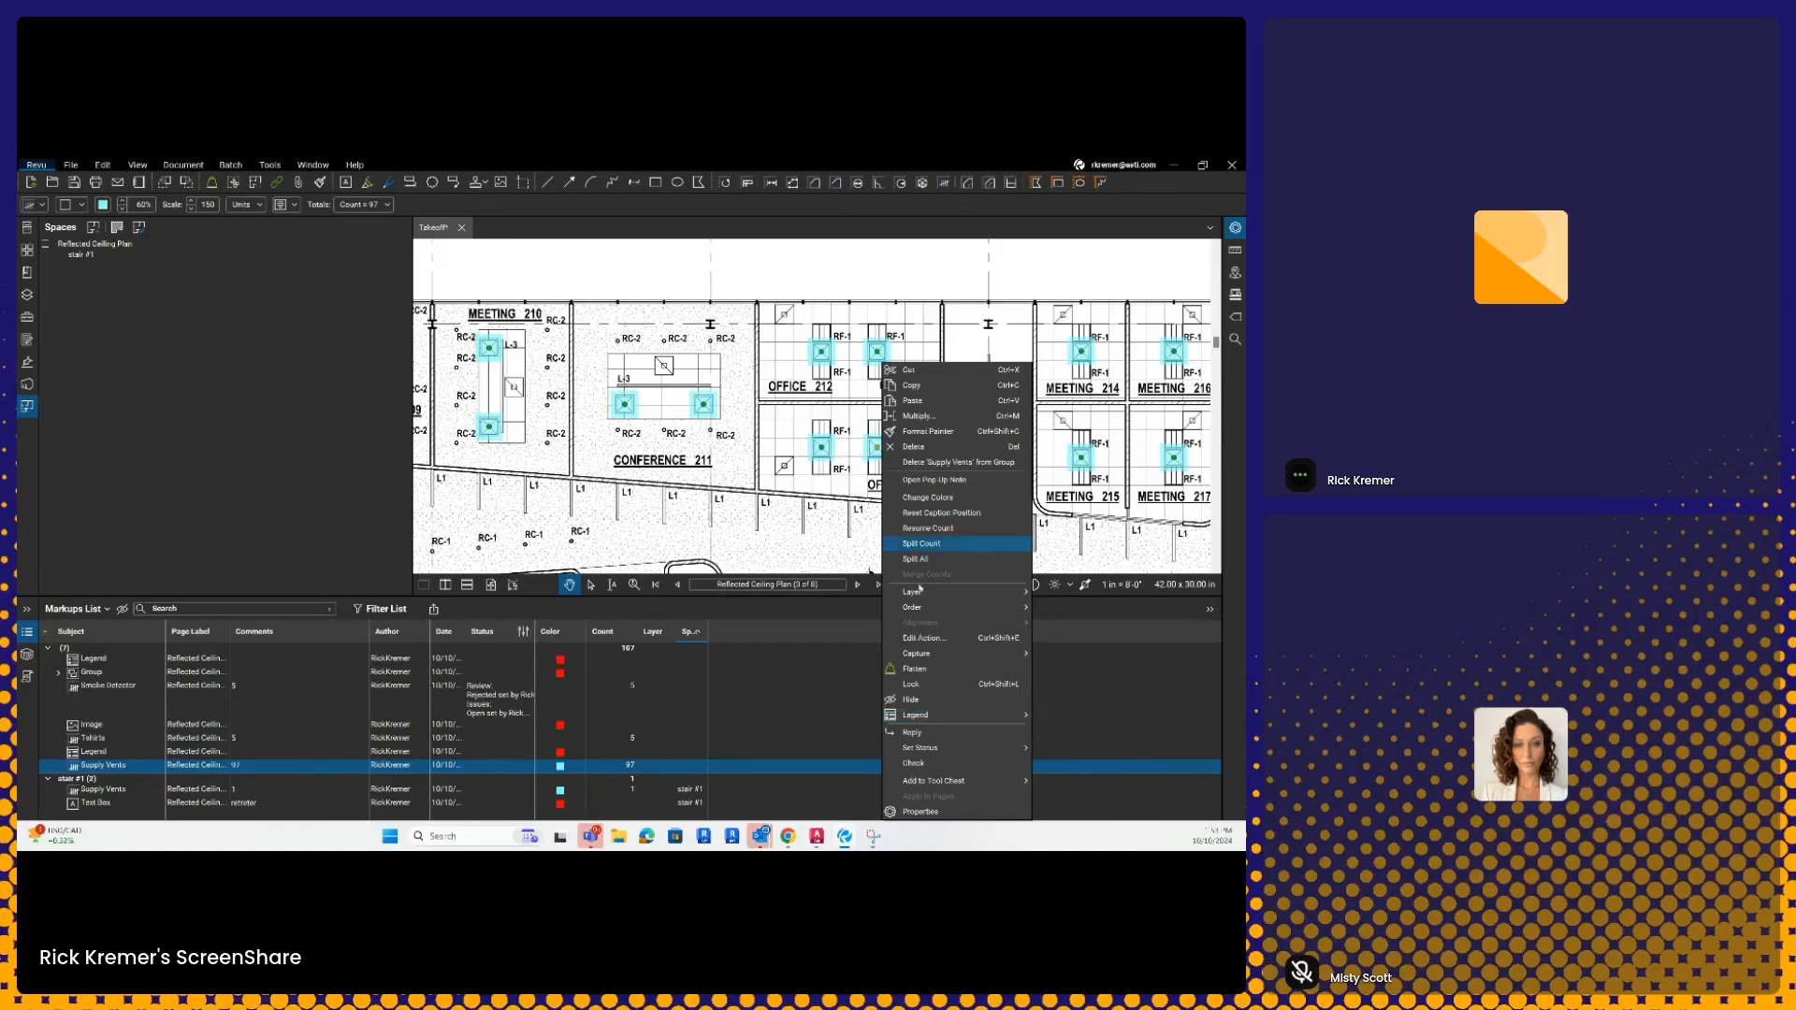
mouse_move(995, 785)
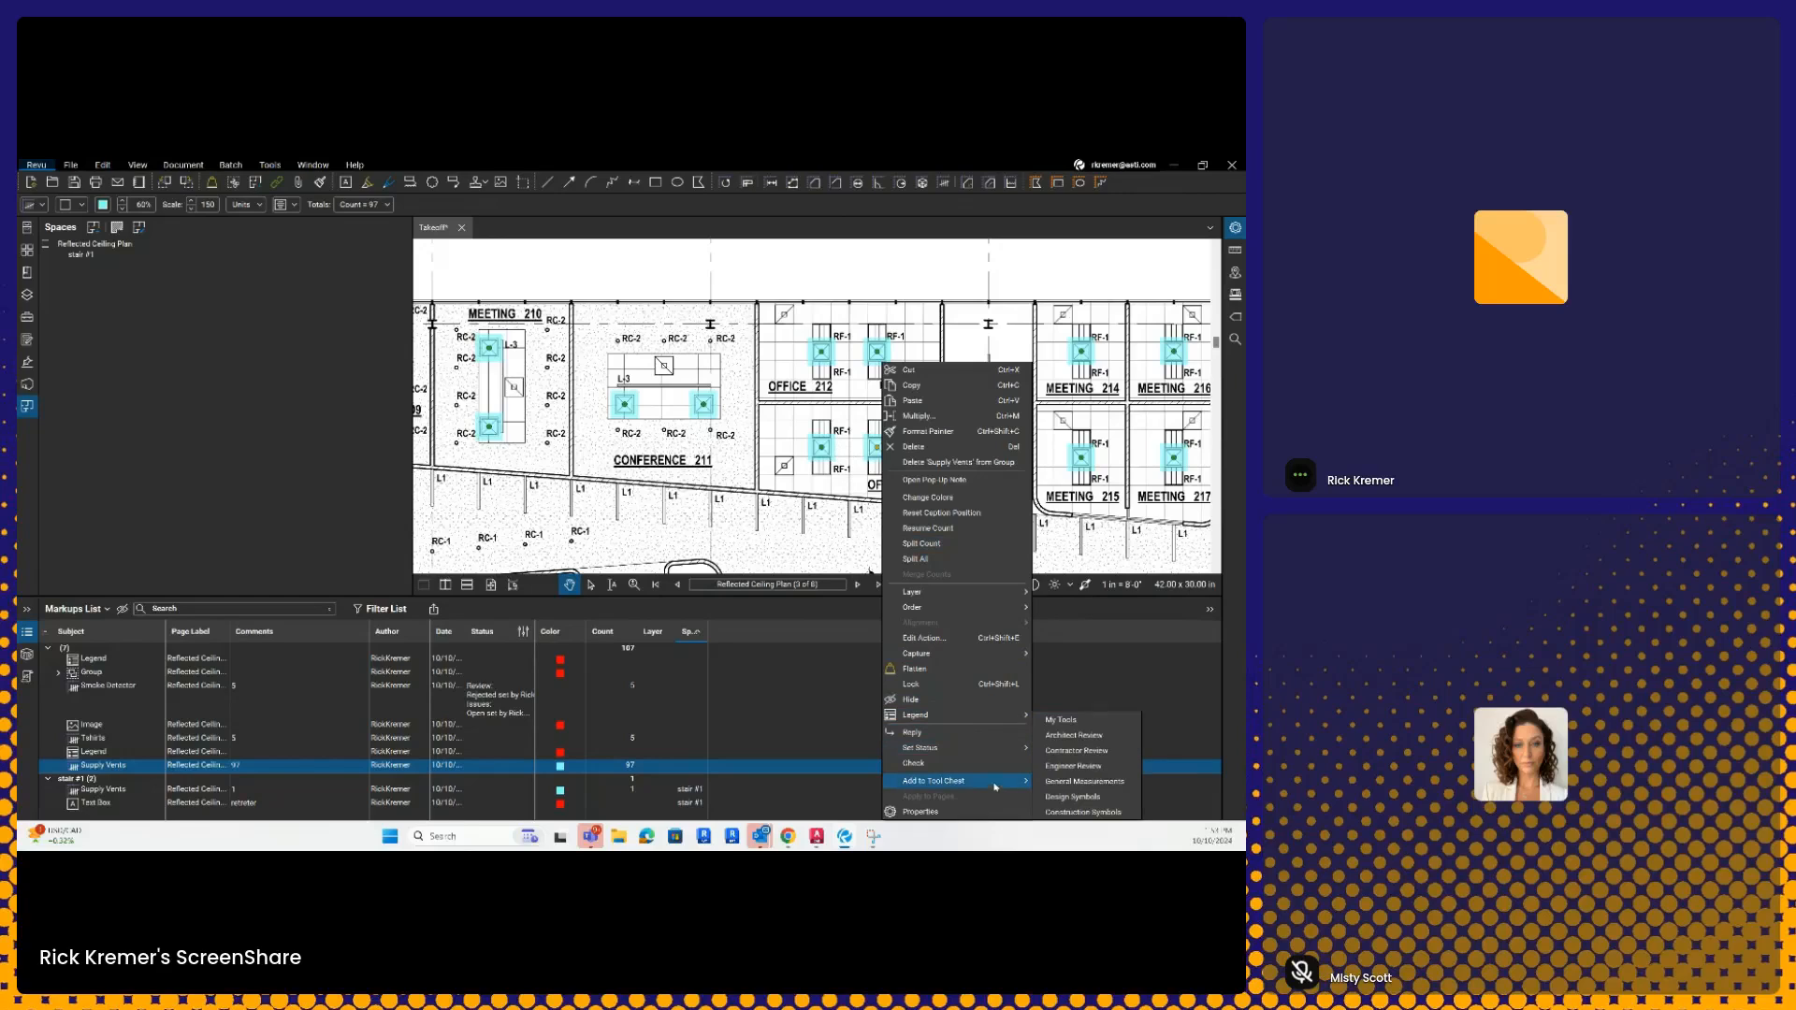
mouse_move(991, 715)
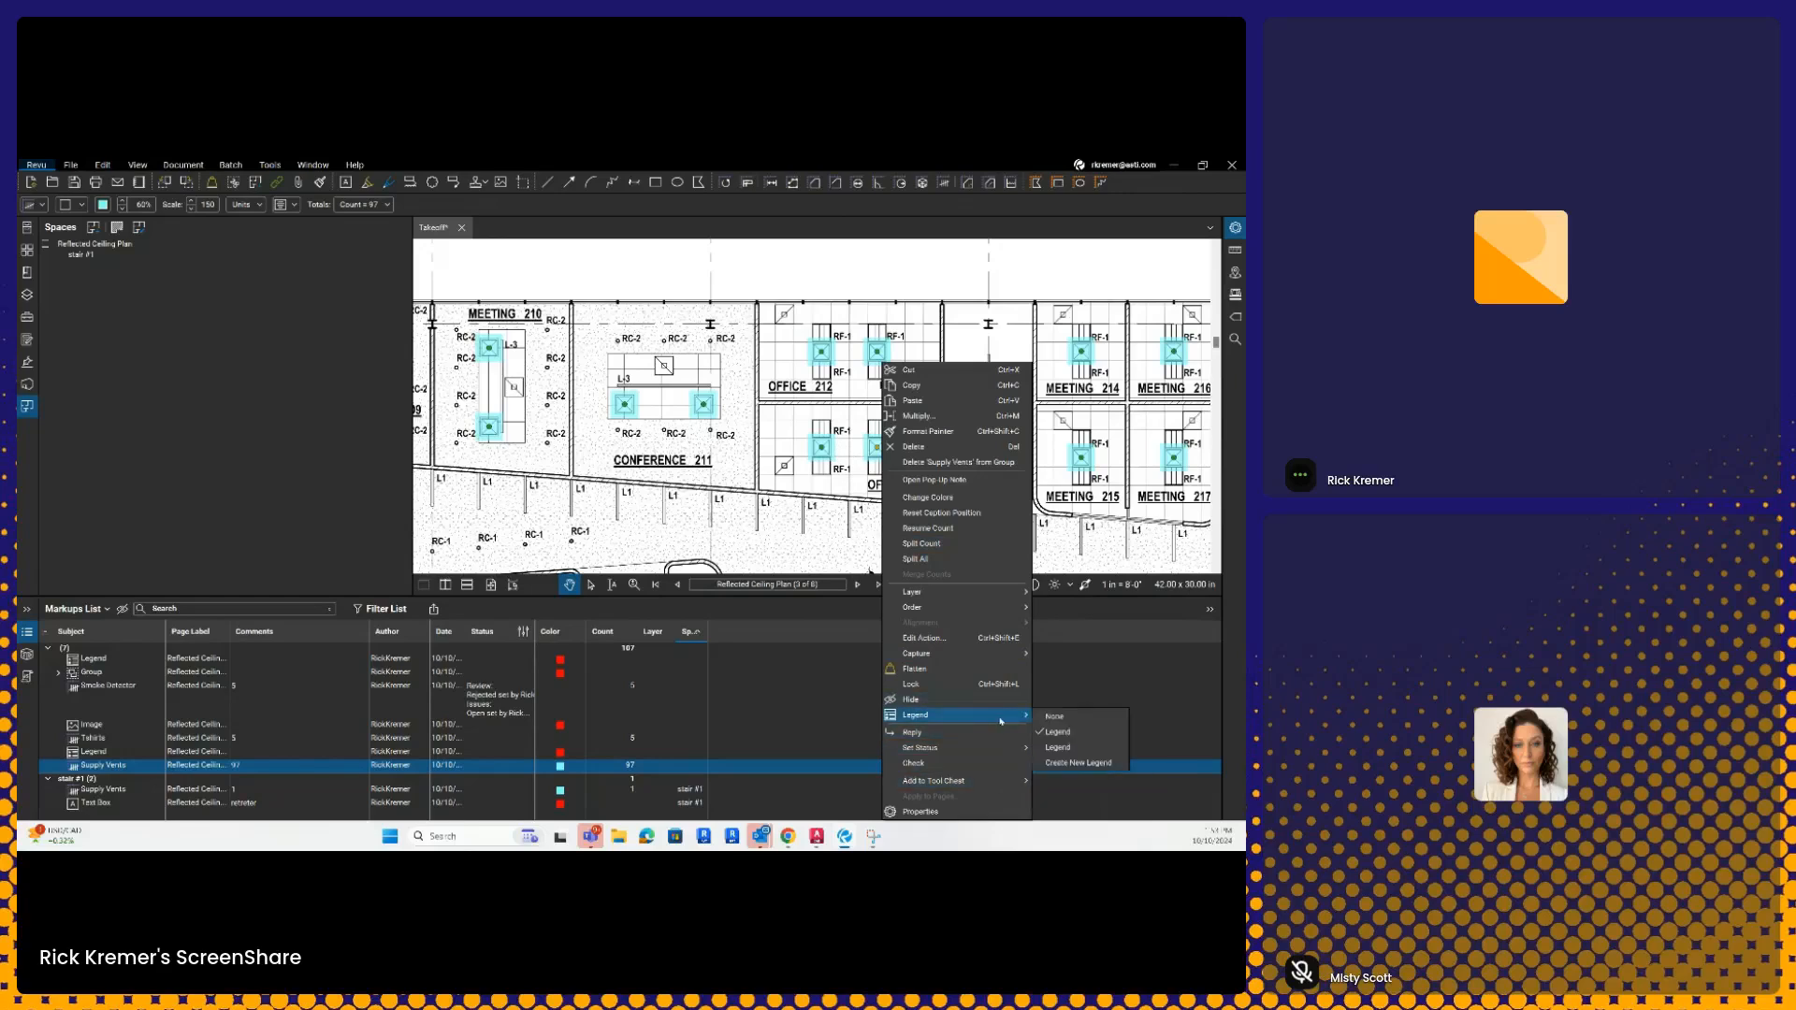
click(1079, 763)
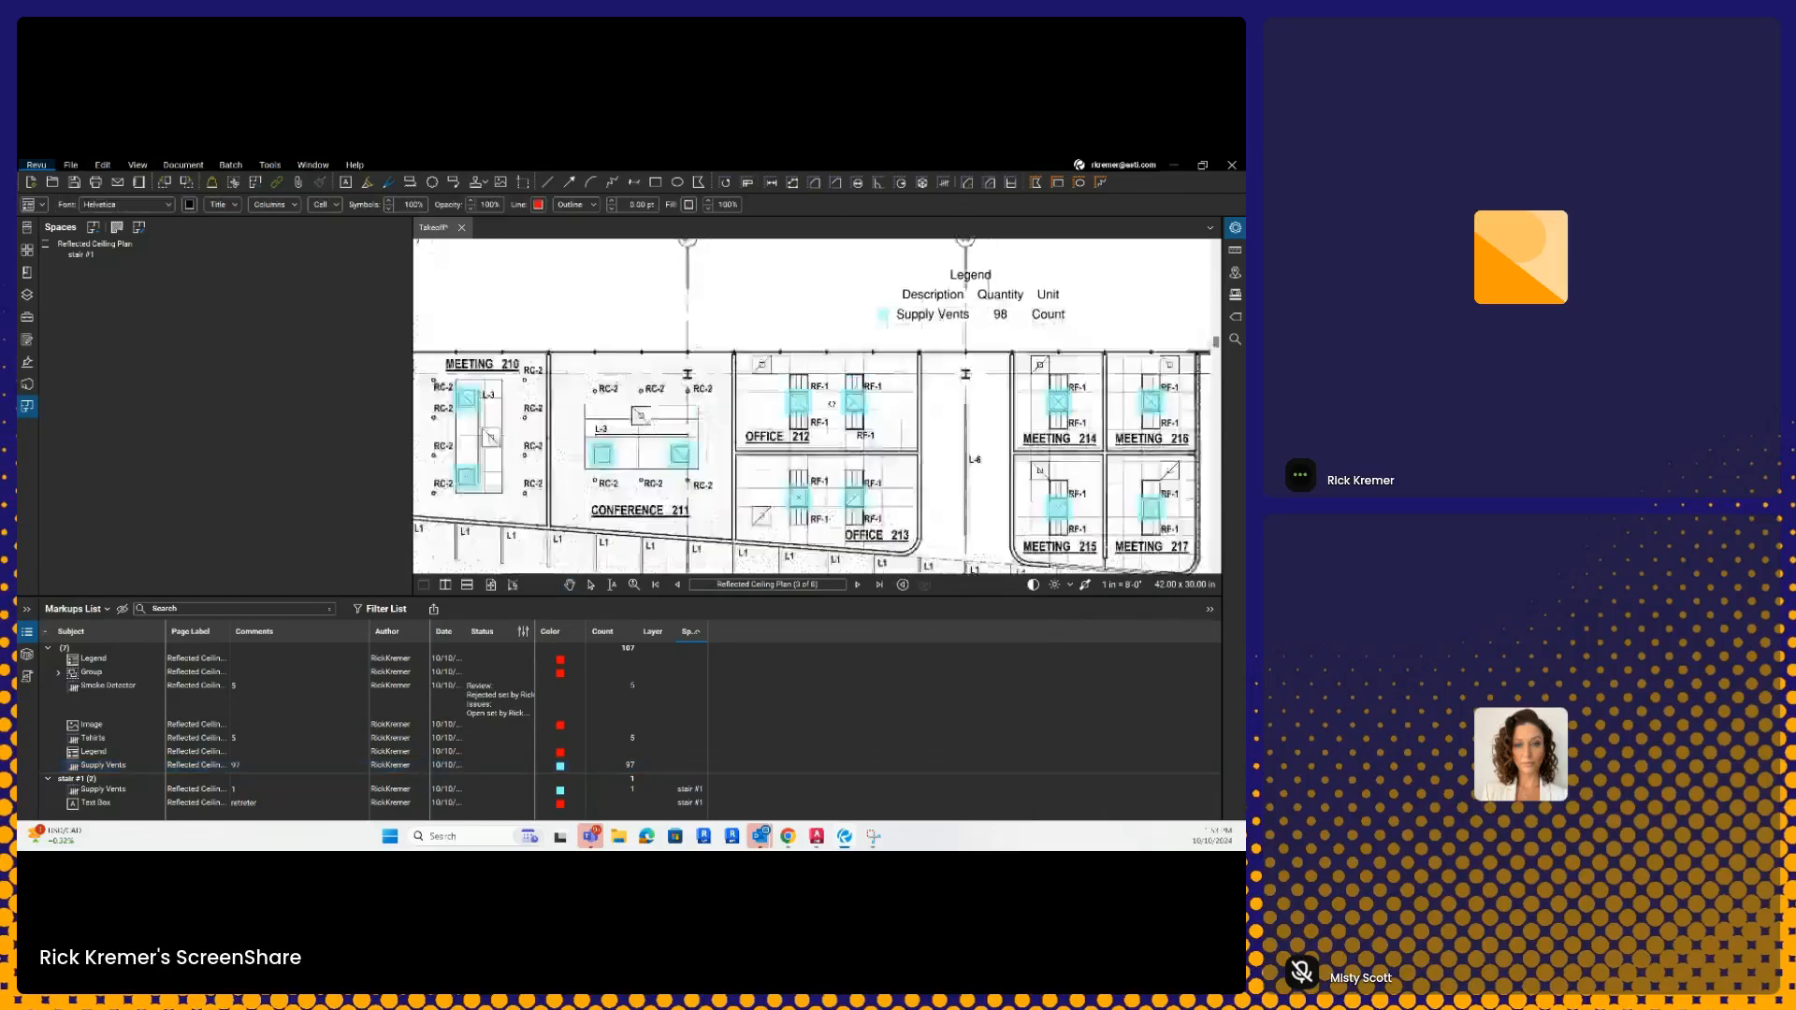
- Place three Count check marks on the RC-2 fixtures in the ceiling plan
click(713, 367)
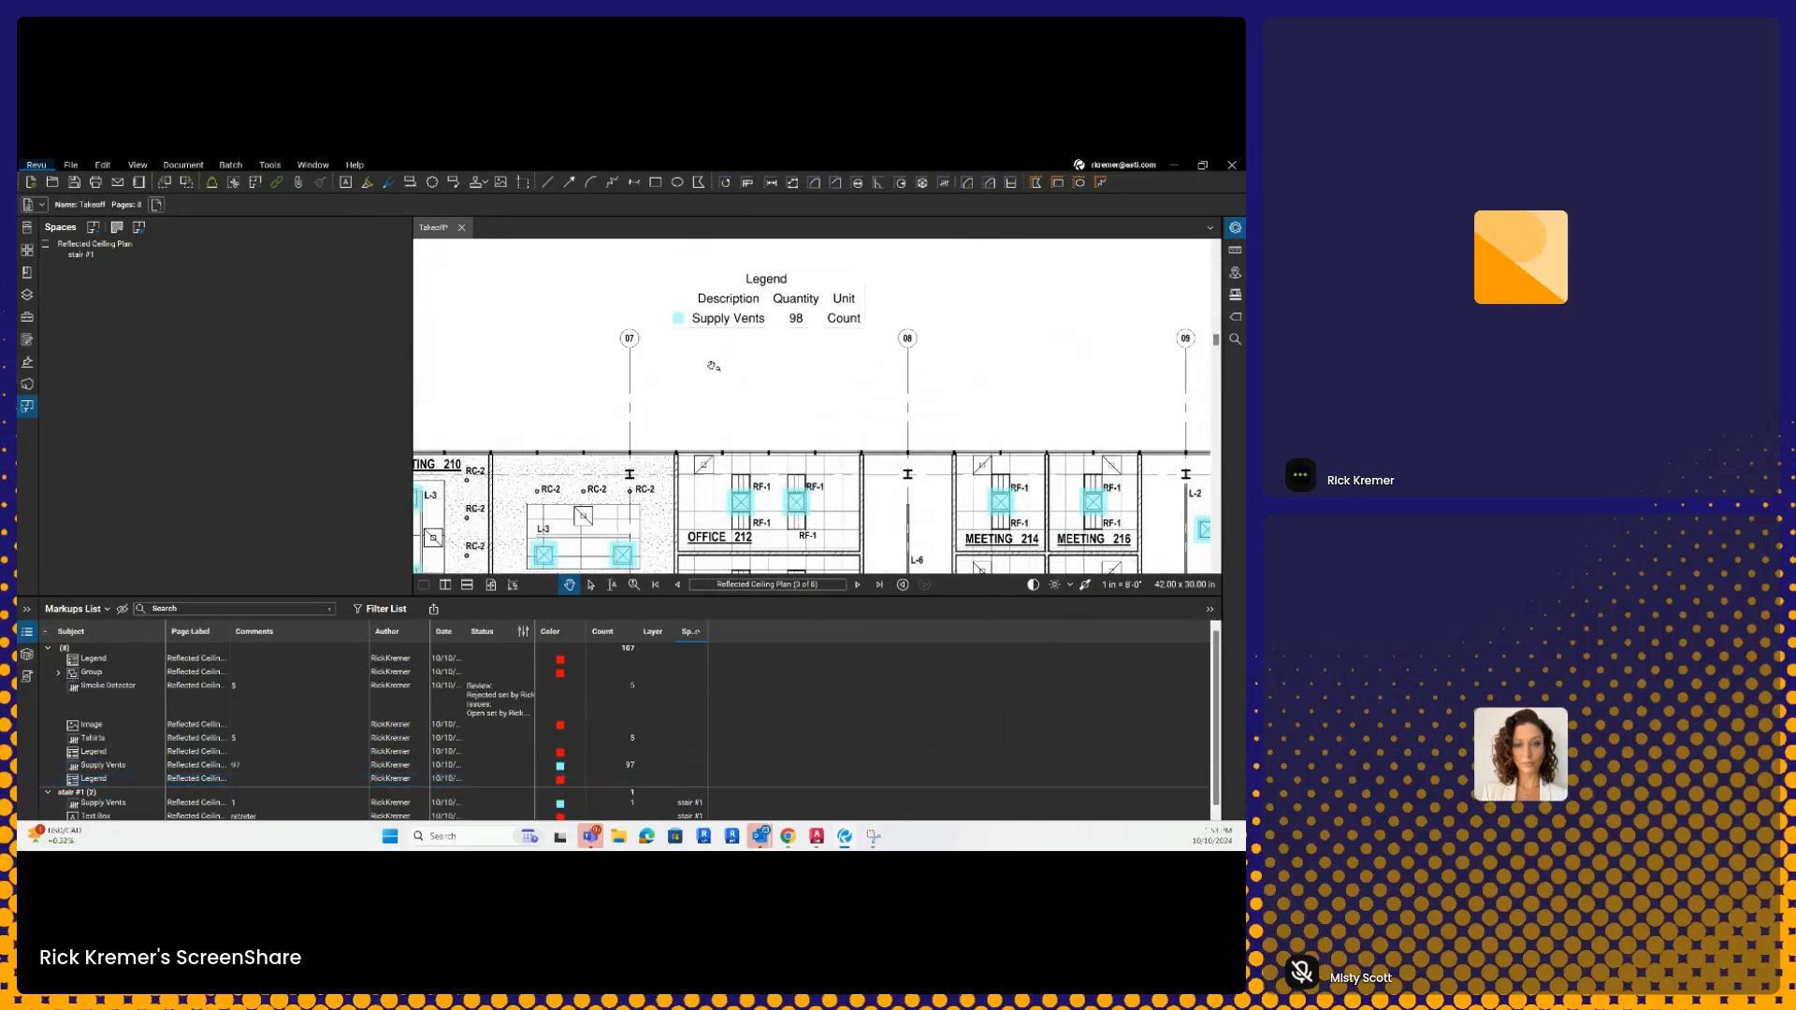
click(266, 166)
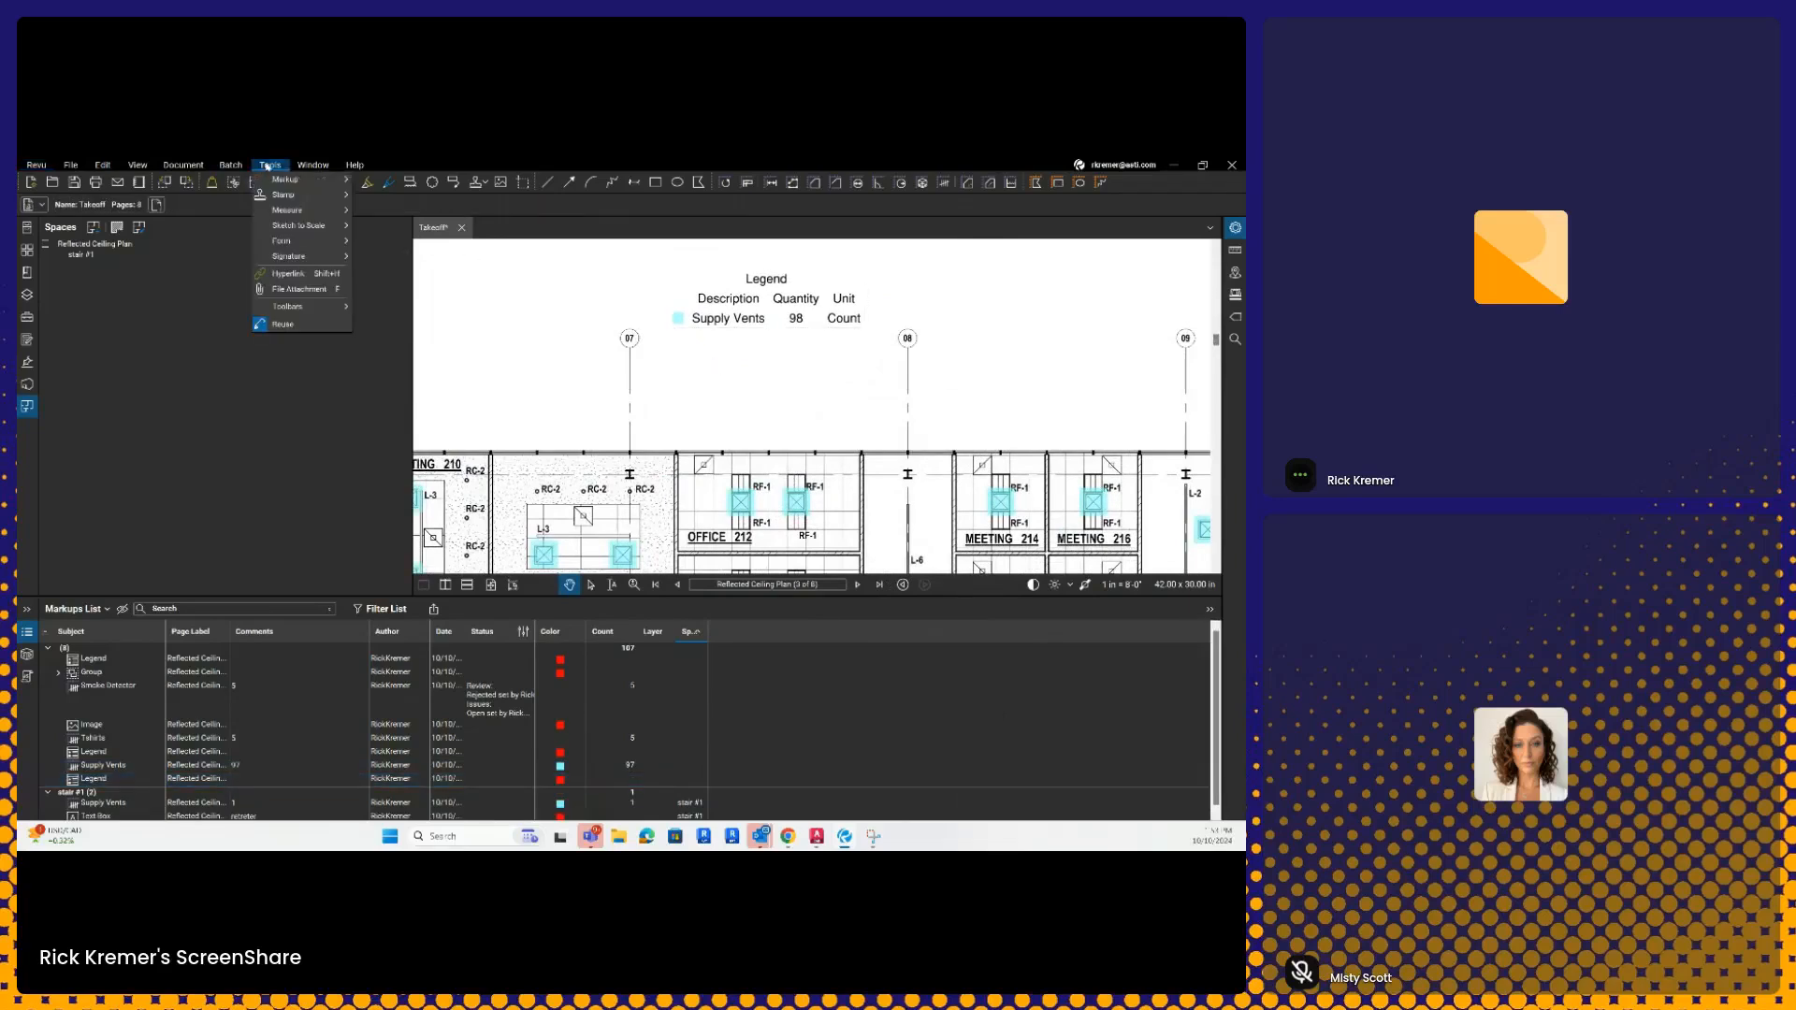
mouse_move(292, 185)
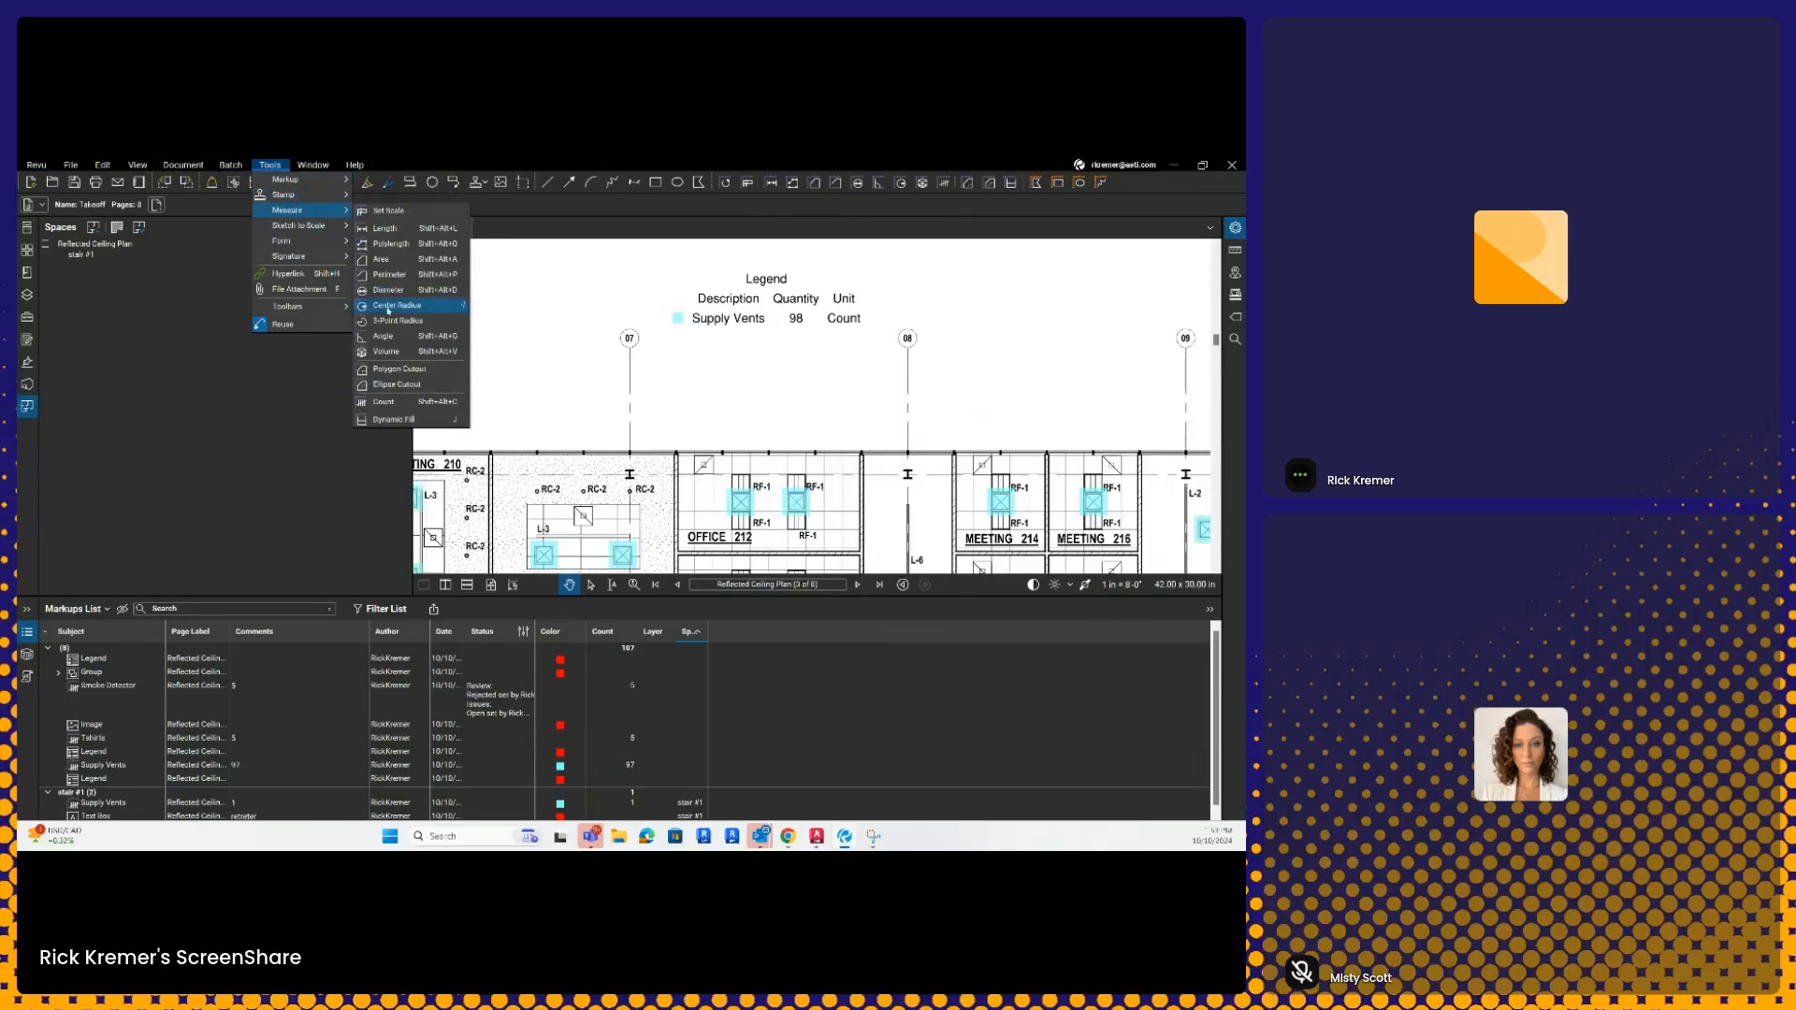
click(408, 404)
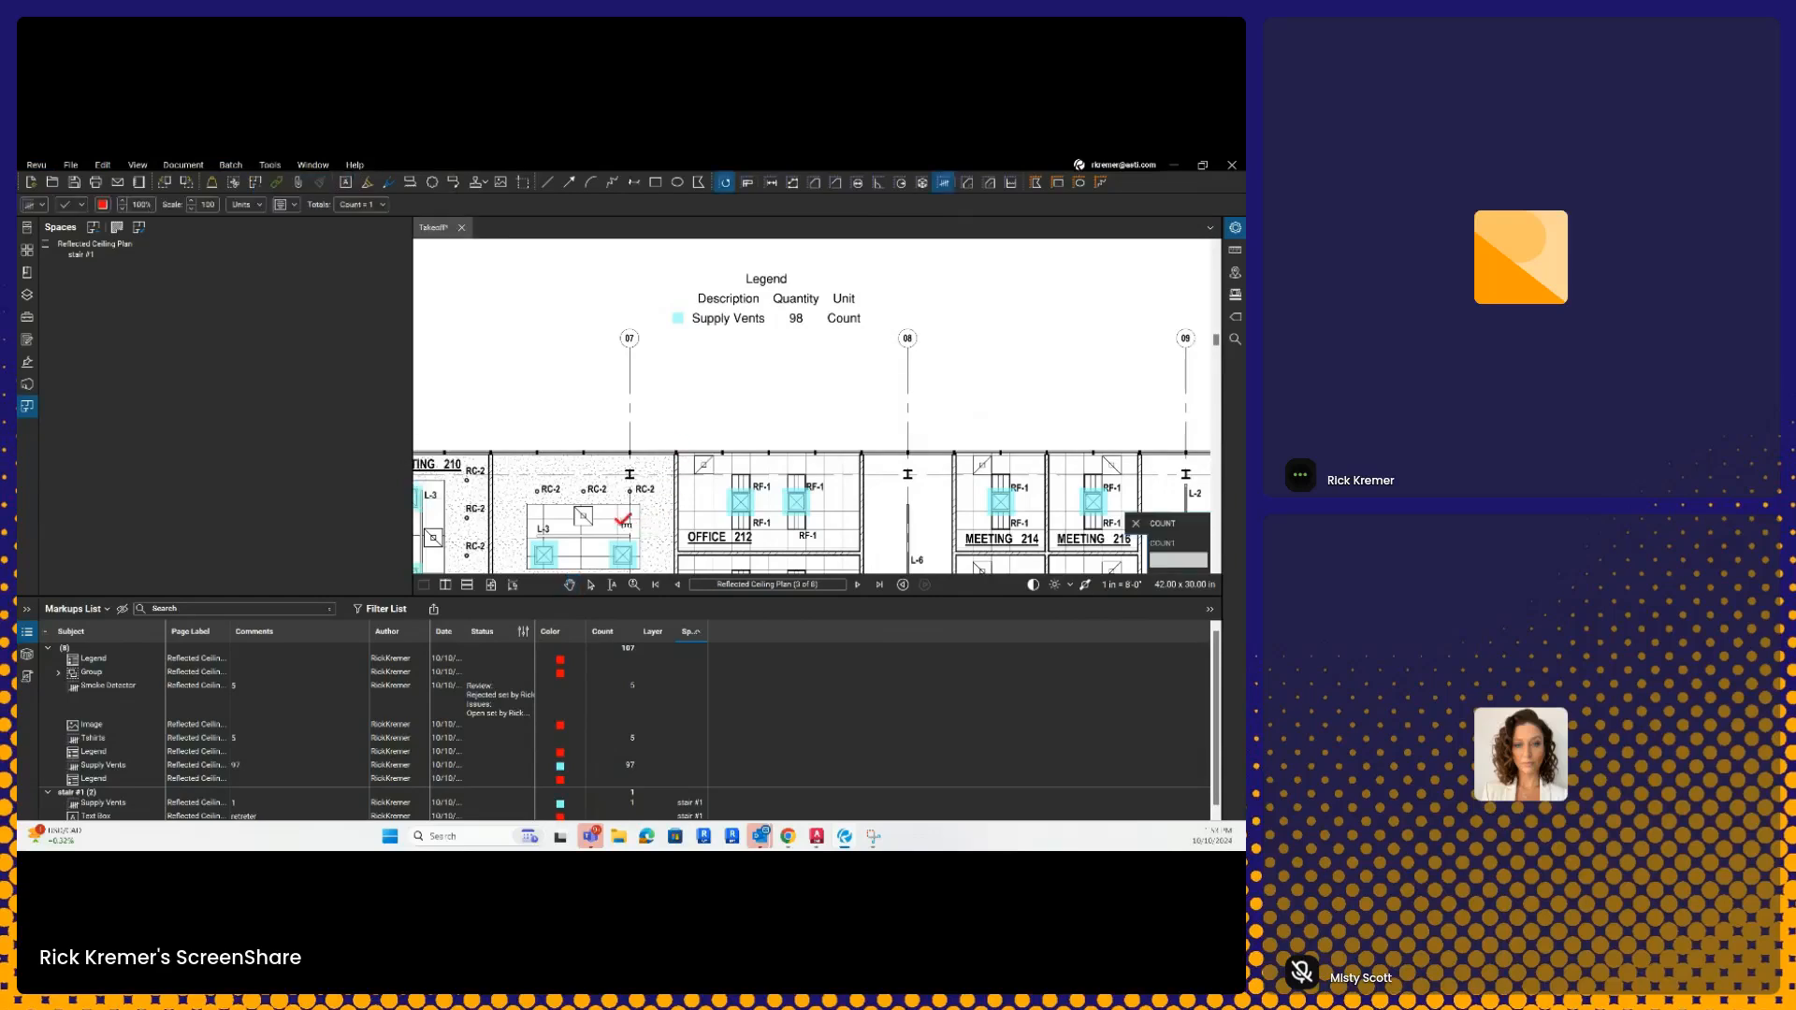
click(547, 481)
click(589, 483)
click(652, 482)
key(Escape)
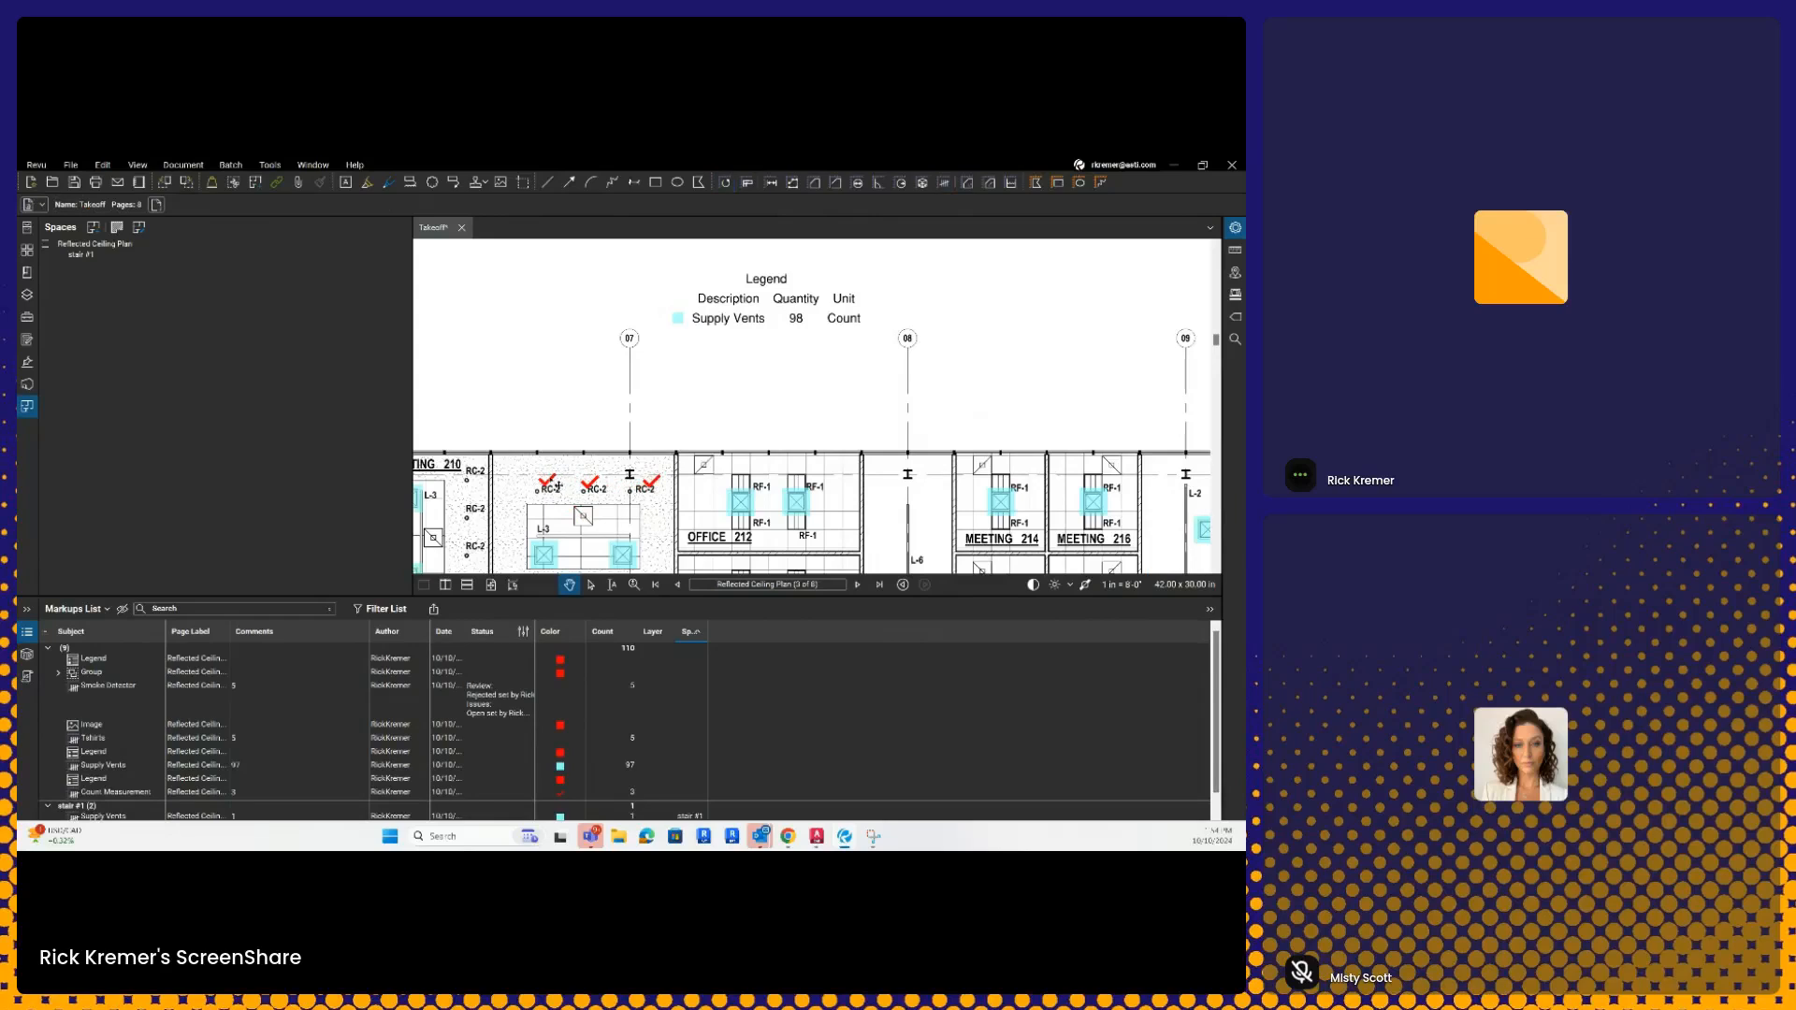
- Rename the three-mark count's subject to RC-2 in the markups list
click(553, 483)
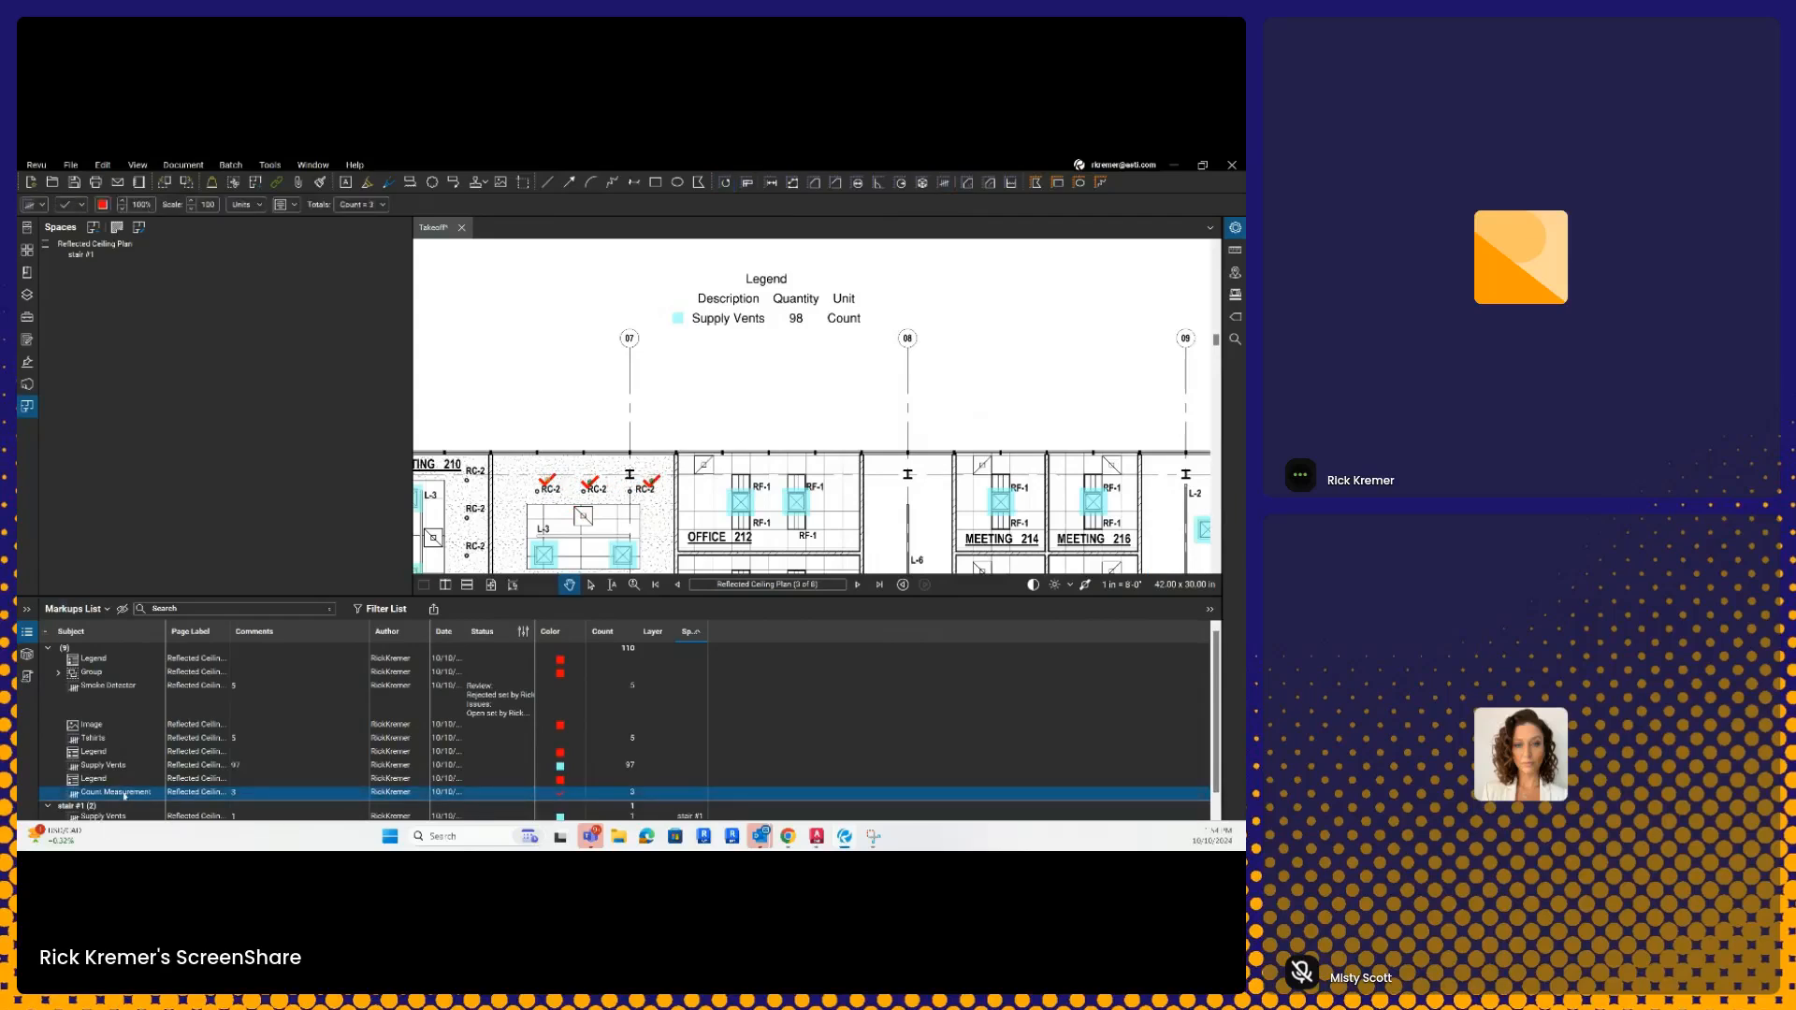
click(150, 792)
text(RC-2)
key(Return)
click(706, 485)
click(654, 484)
click(658, 486)
- Change the legend's title and subject to RCP Legend in its properties
click(771, 283)
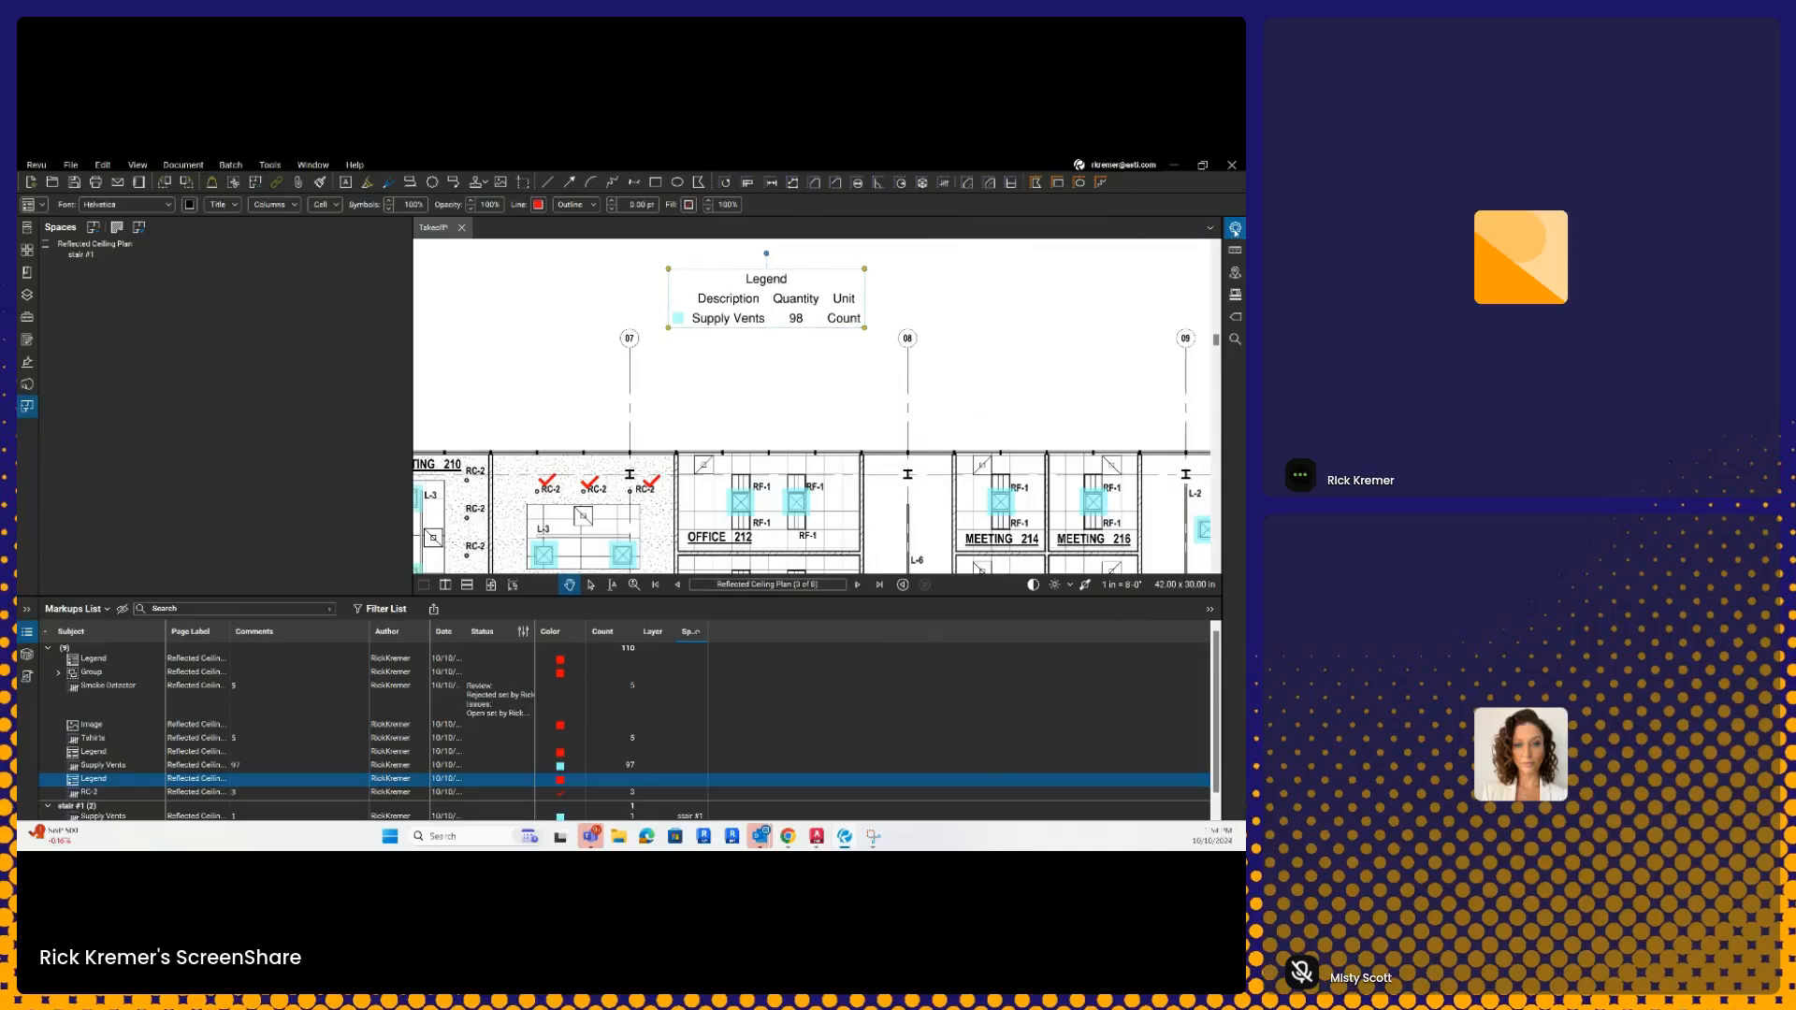
click(1234, 227)
double_click(1065, 421)
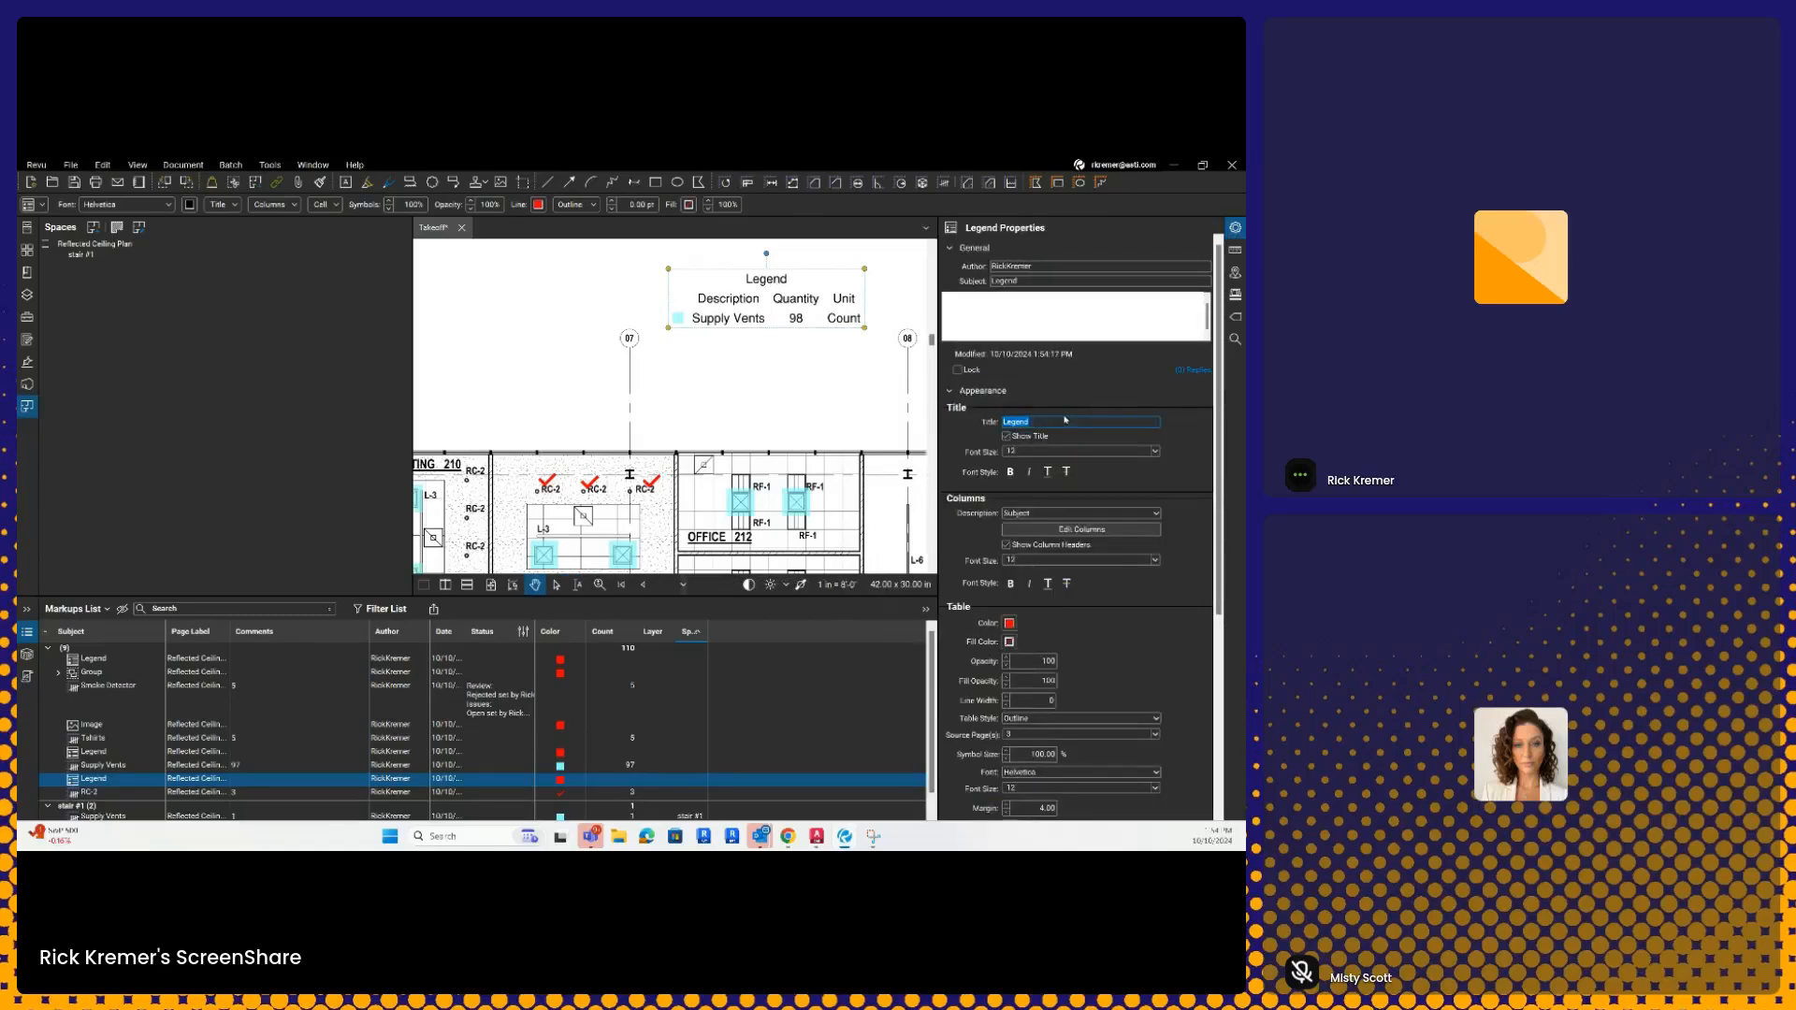
text(RCP)
click(1039, 281)
text(RCP Legend)
key(Return)
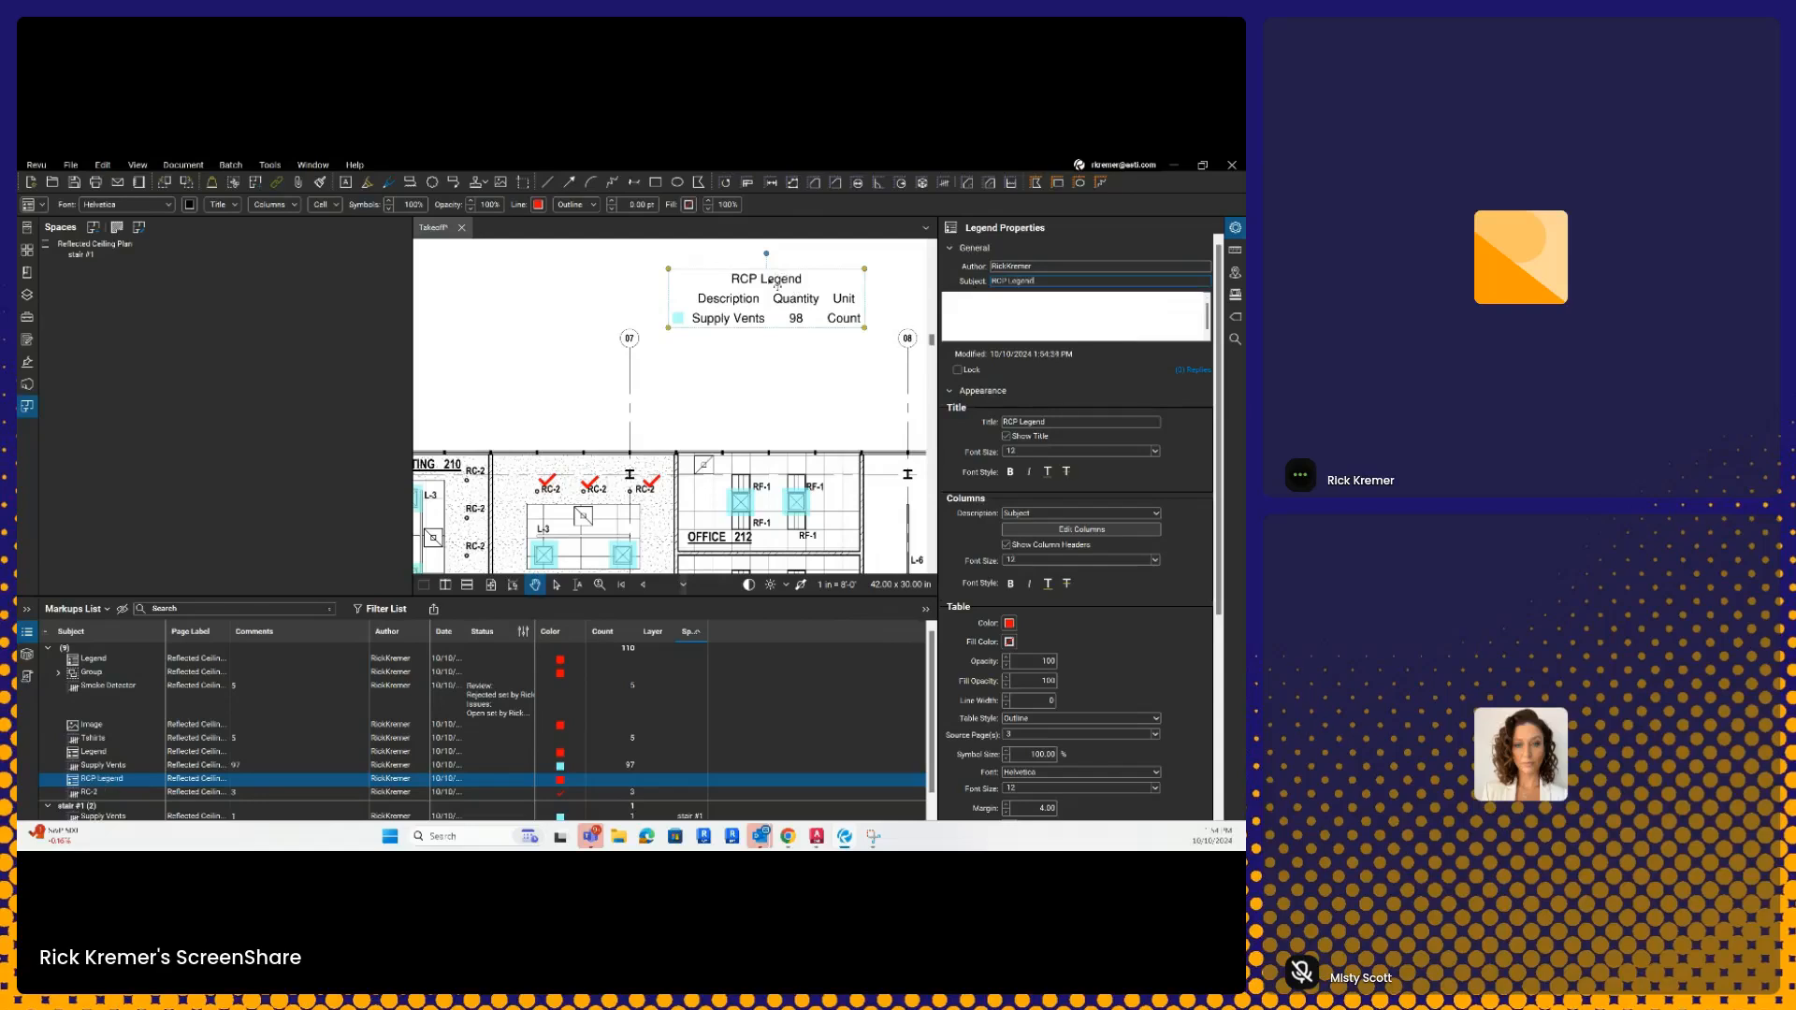
click(654, 484)
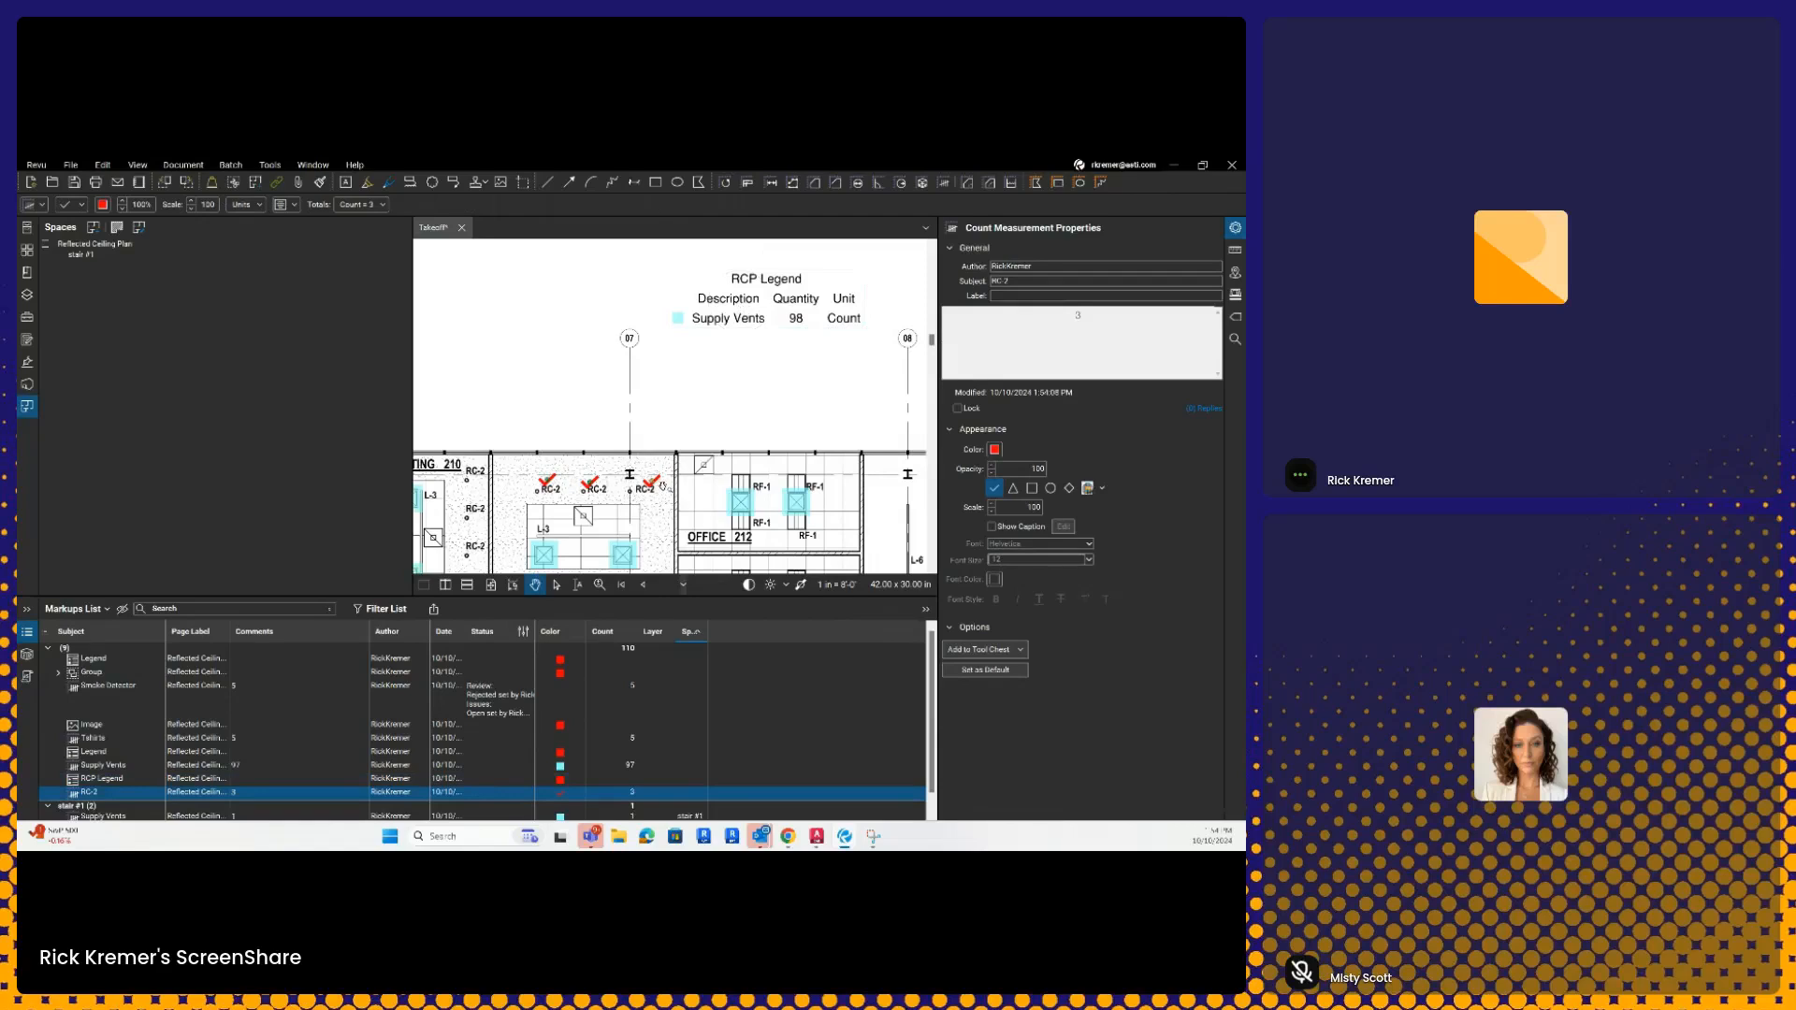
- Add the RC-2 count (quantity 3) to RCP Legend and enlarge the drawing area
right_click(656, 483)
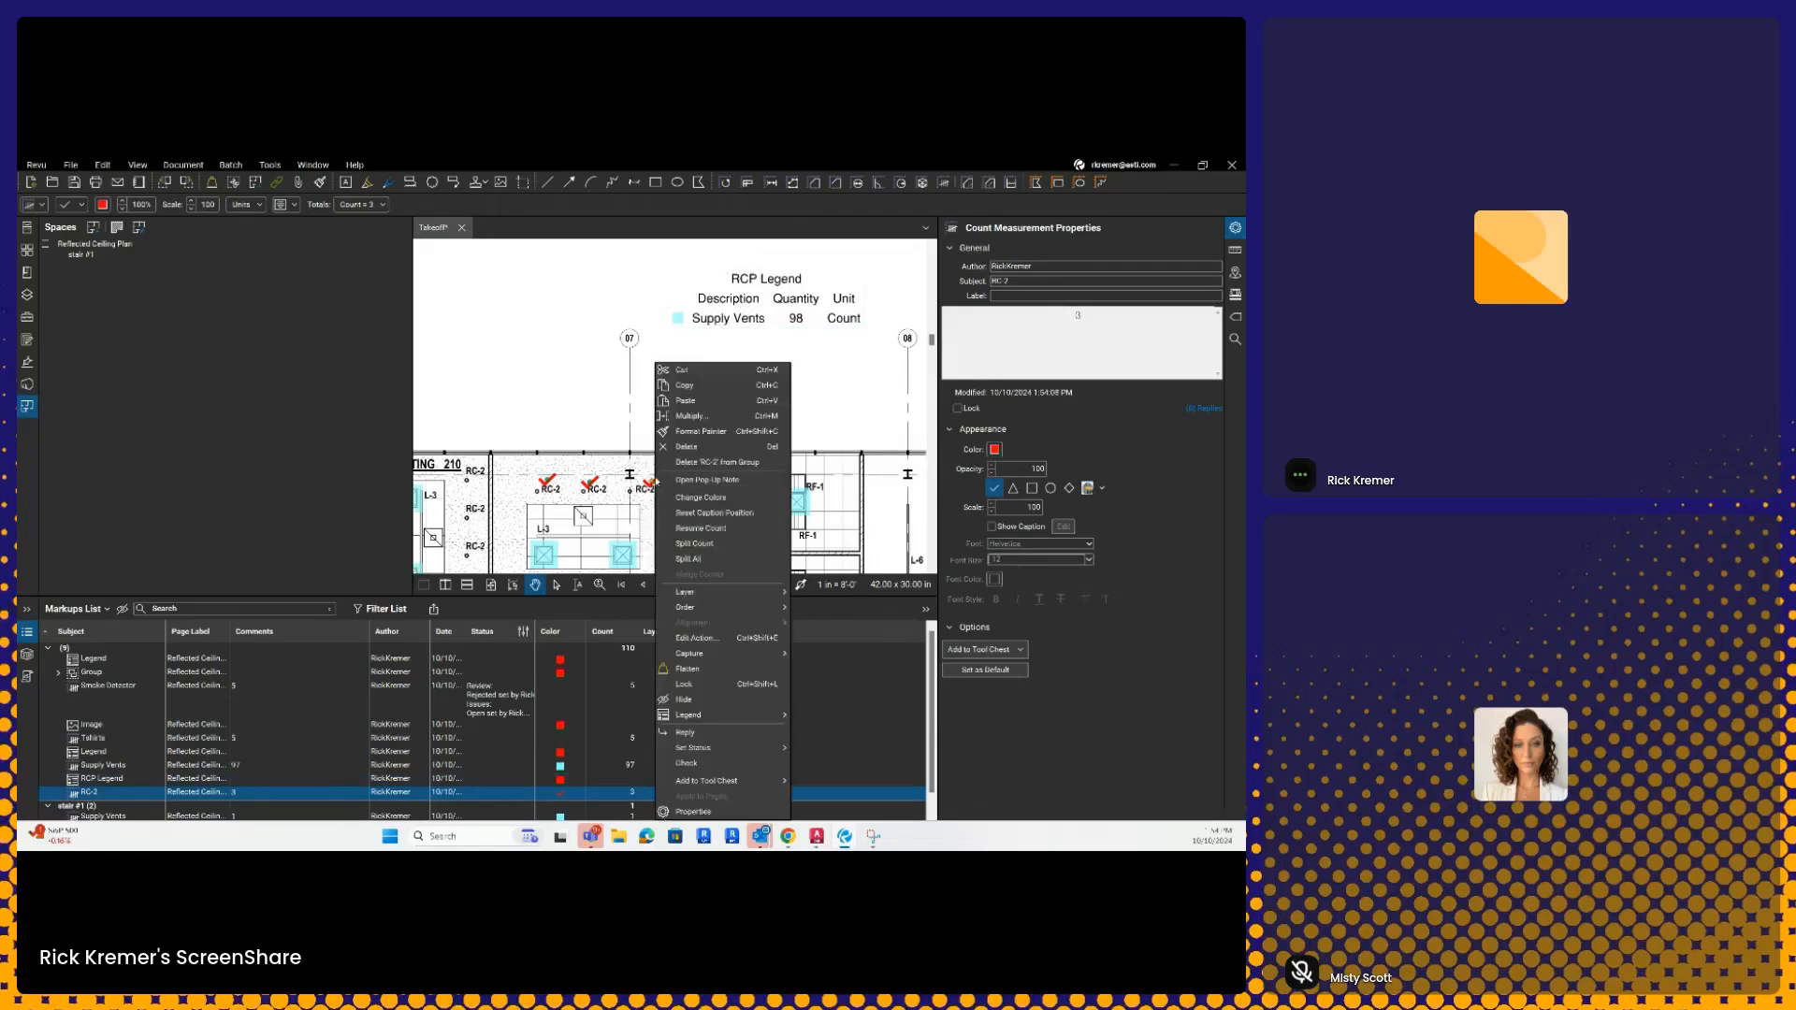
mouse_move(718, 718)
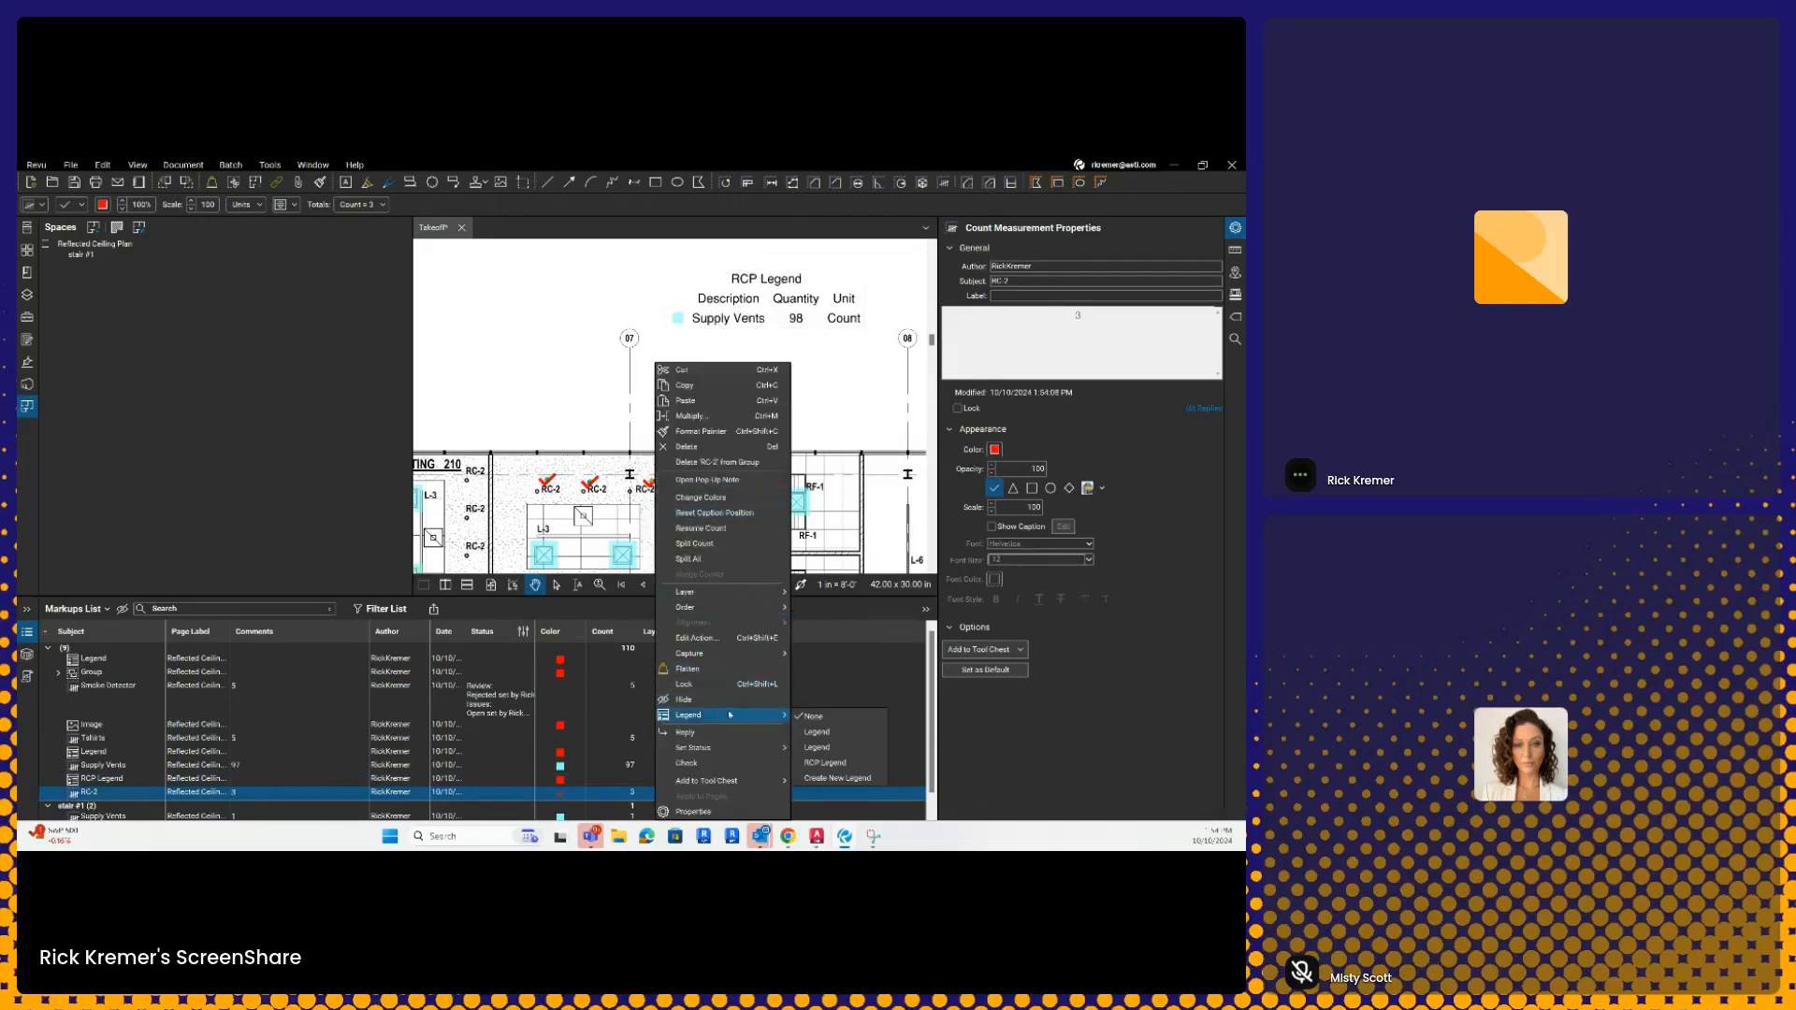
click(826, 764)
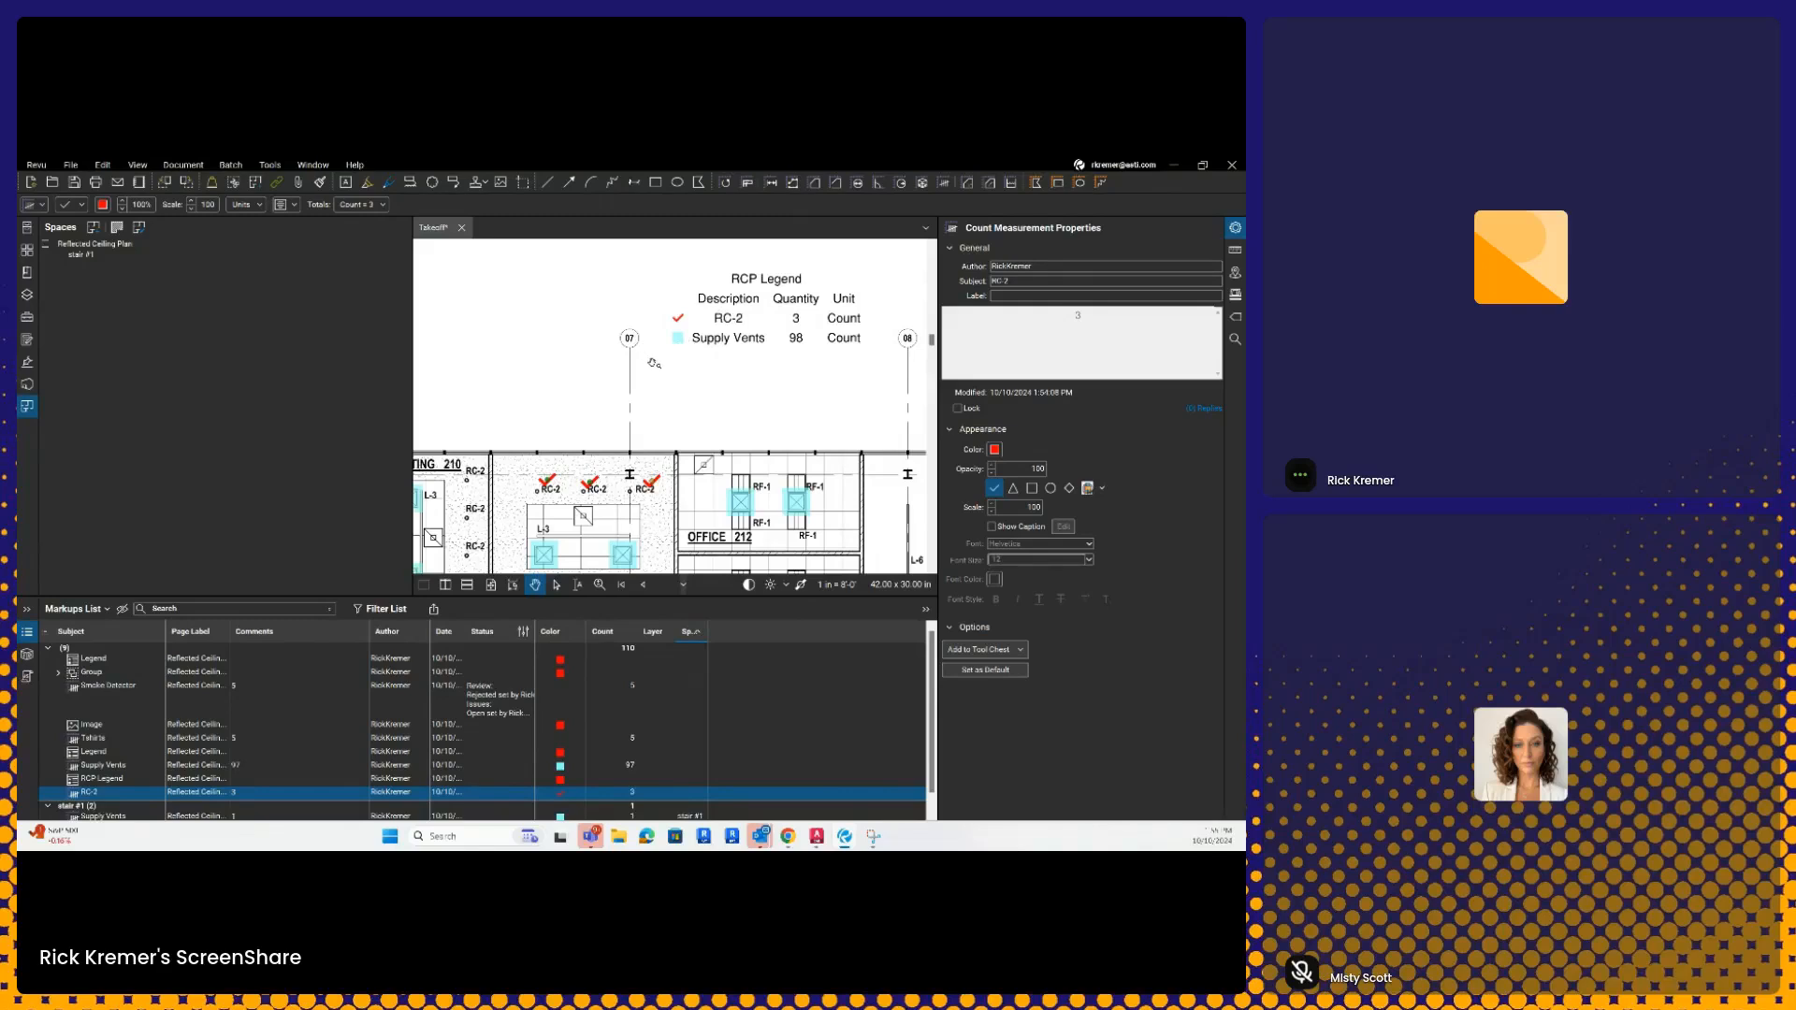
drag(722, 596, 720, 723)
click(1235, 229)
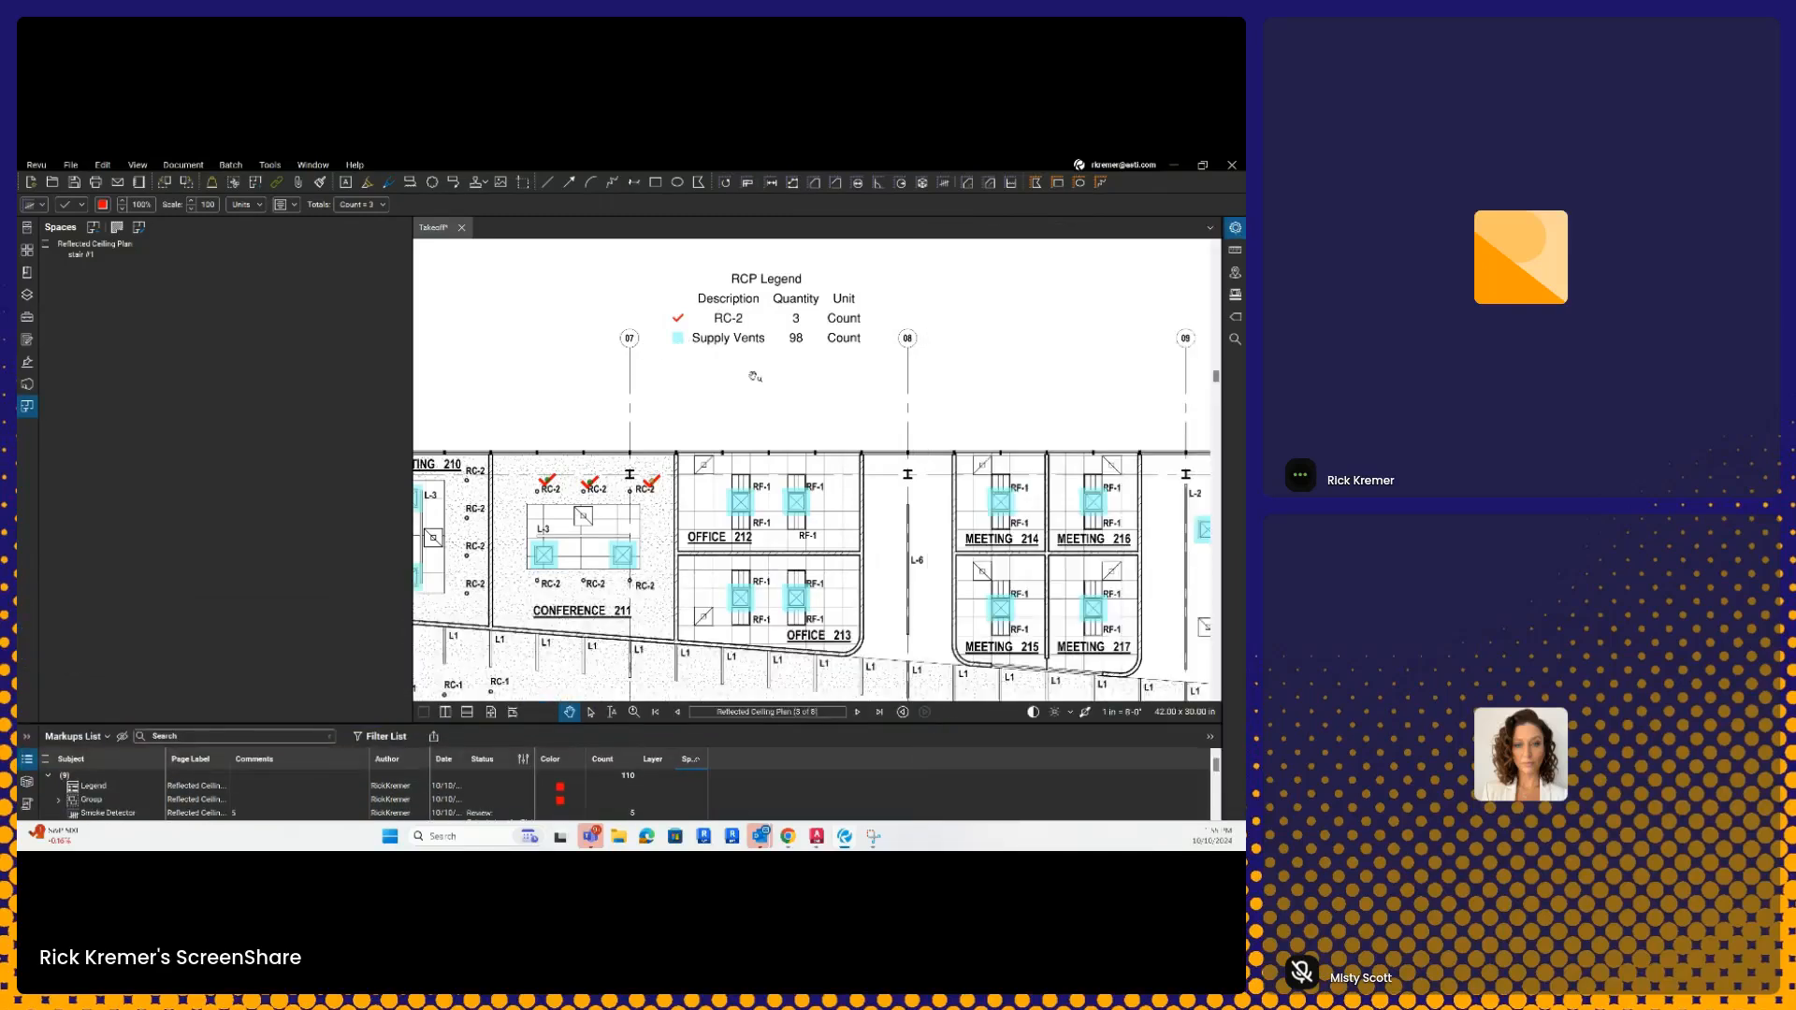
- View the Revu About version information, then open Batch > Slip Sheet
click(269, 166)
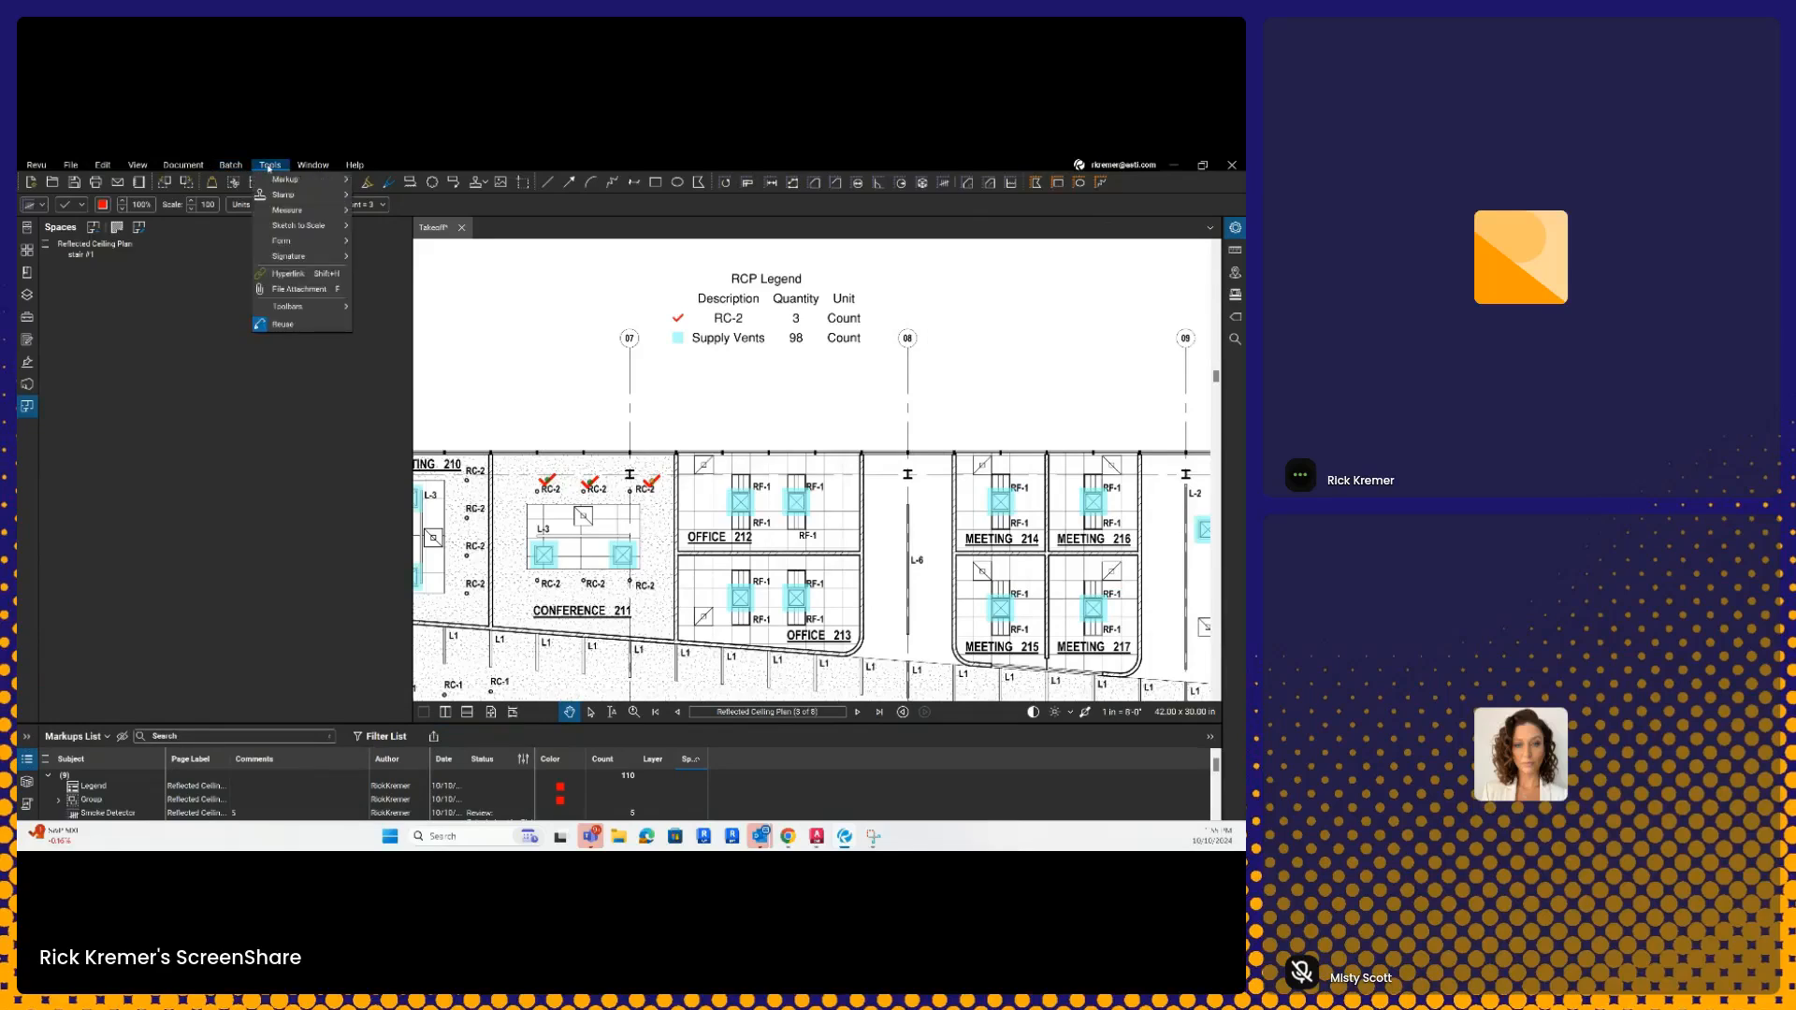
mouse_move(233, 168)
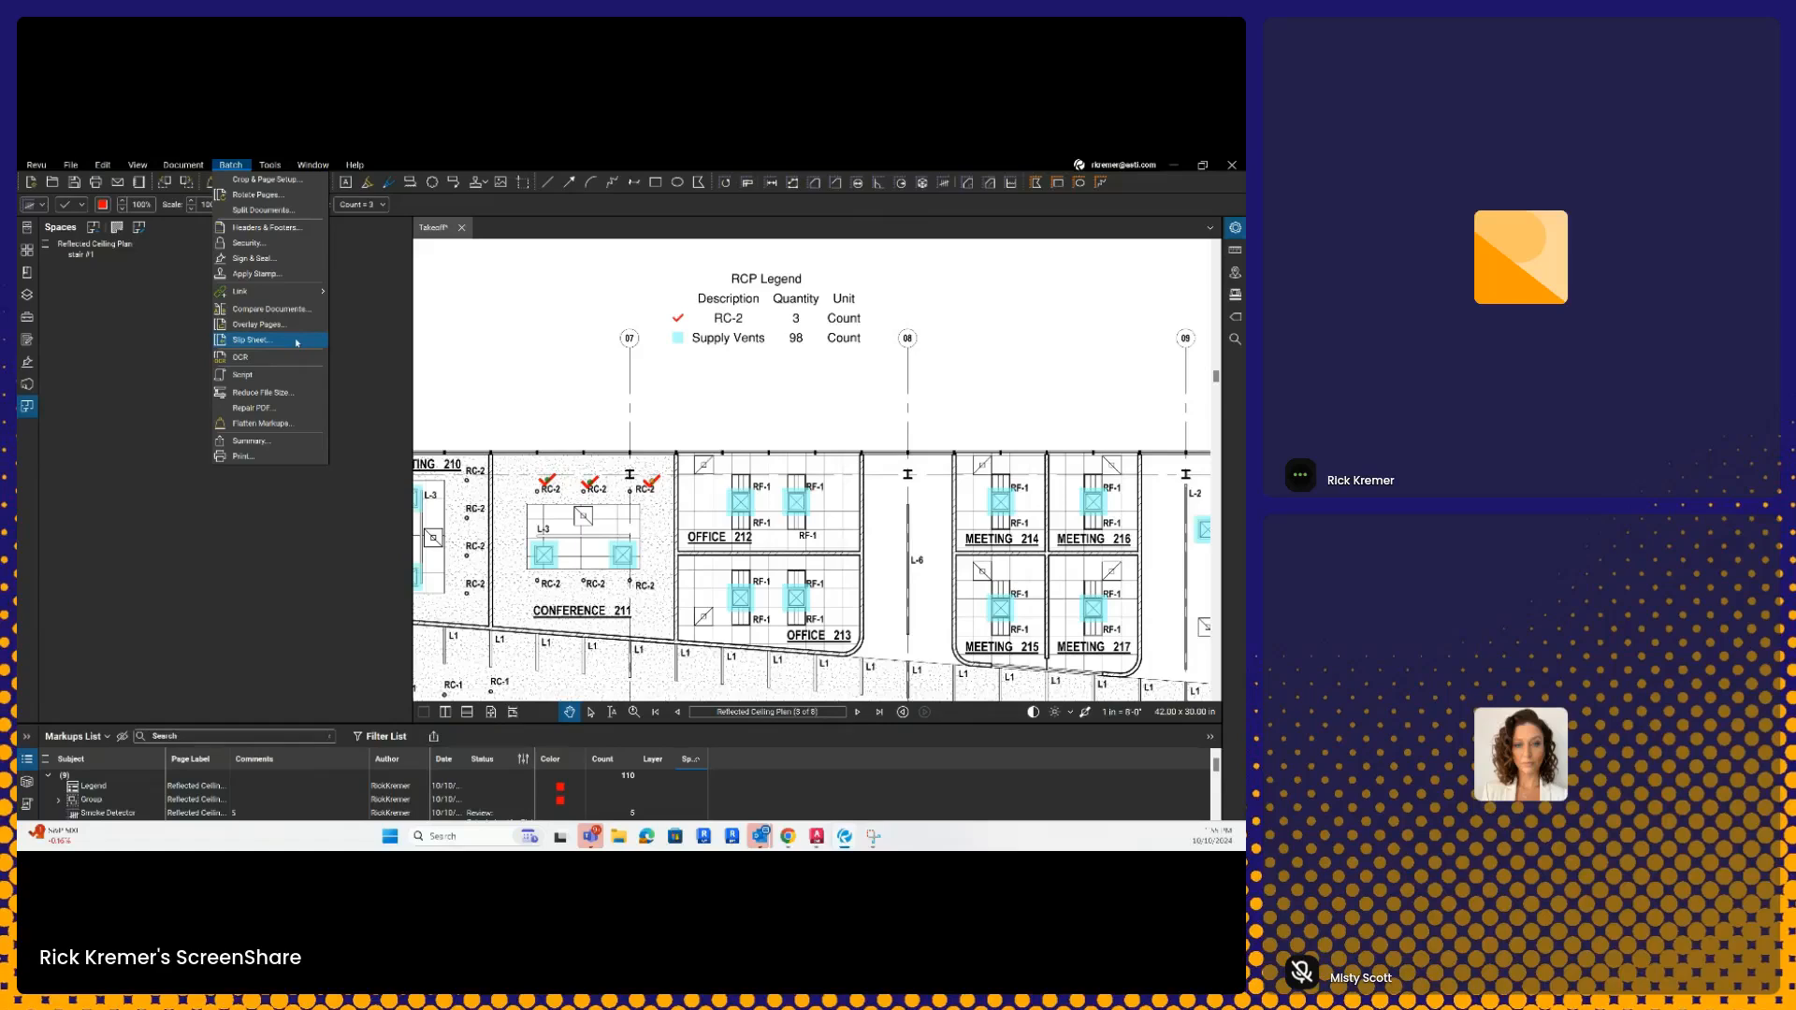
mouse_move(37, 166)
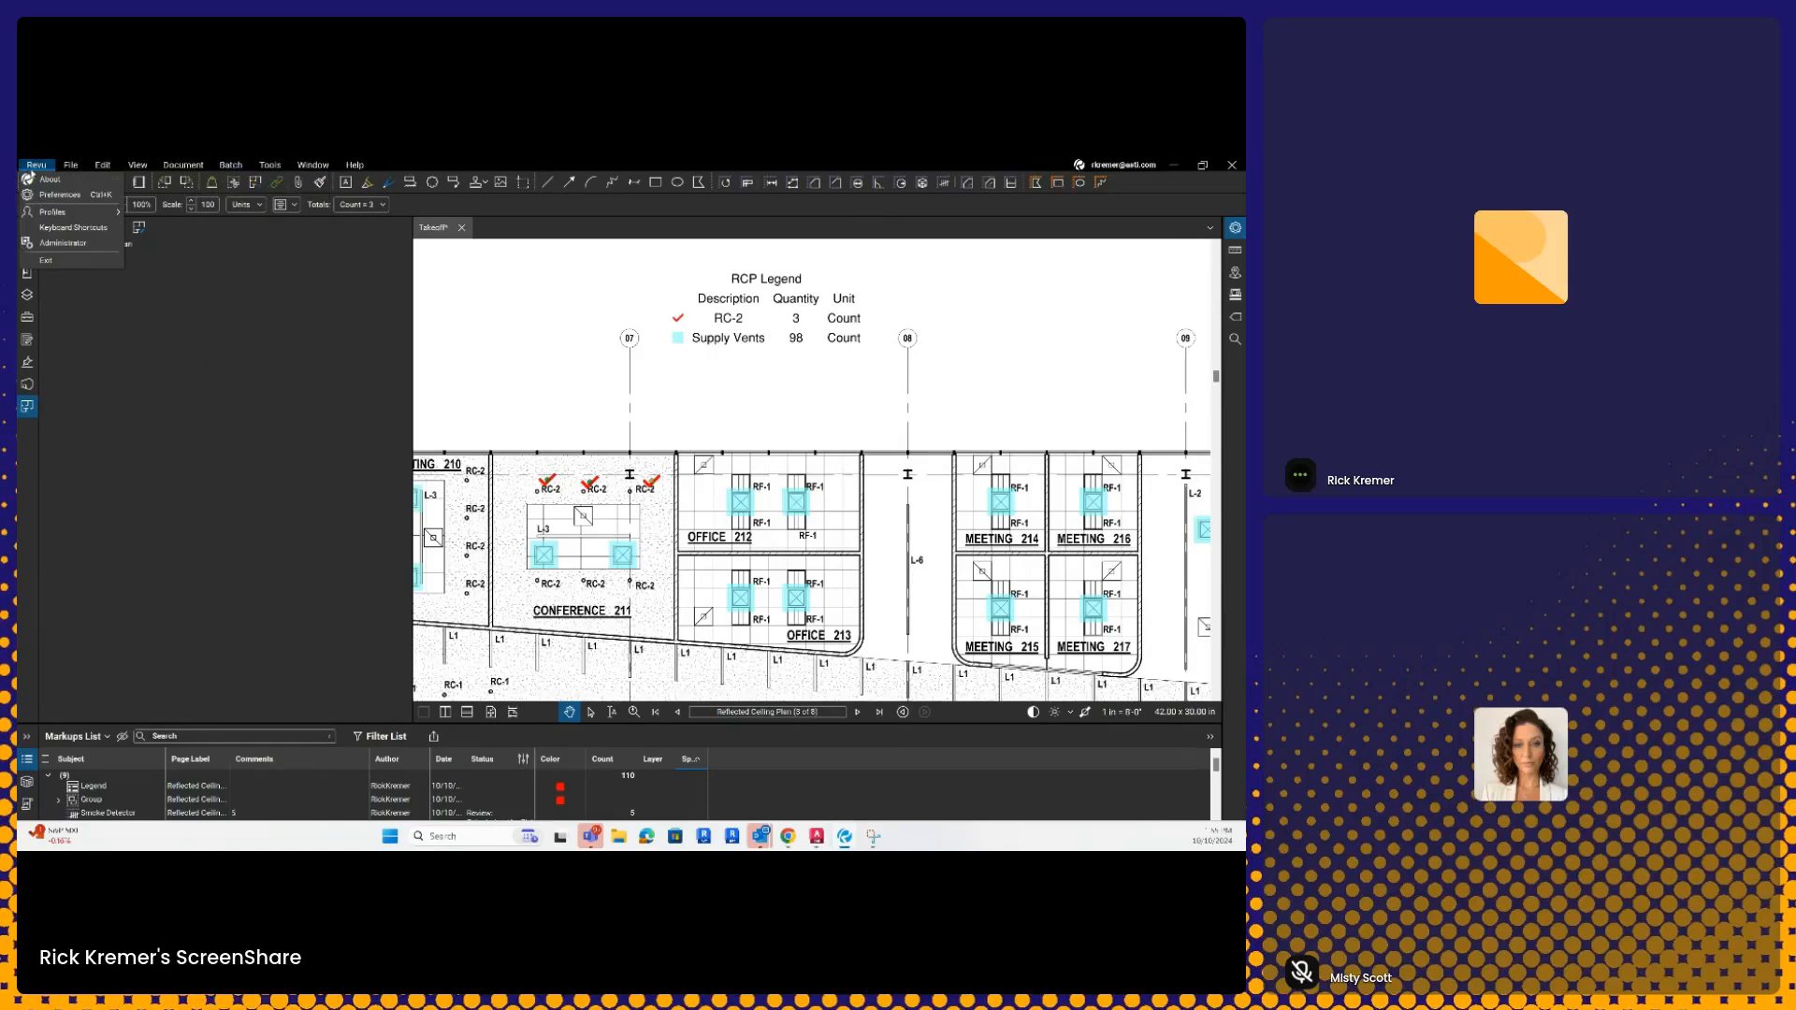
click(50, 180)
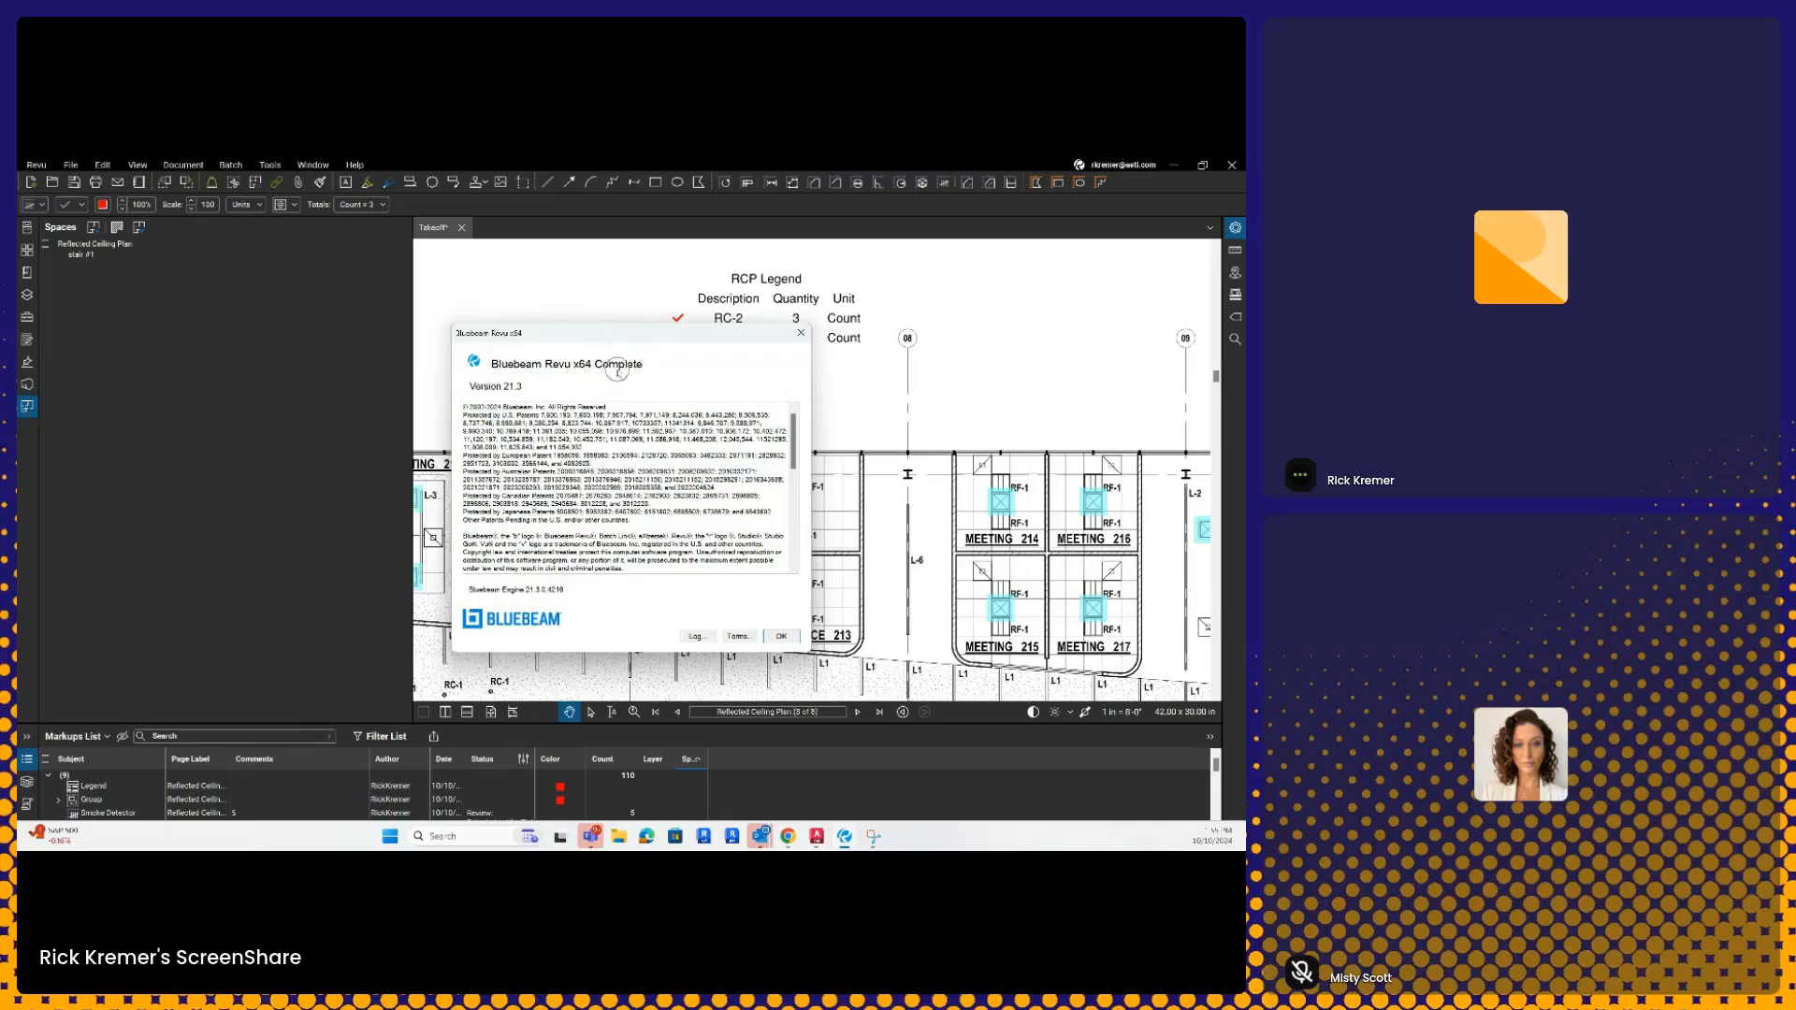
click(782, 635)
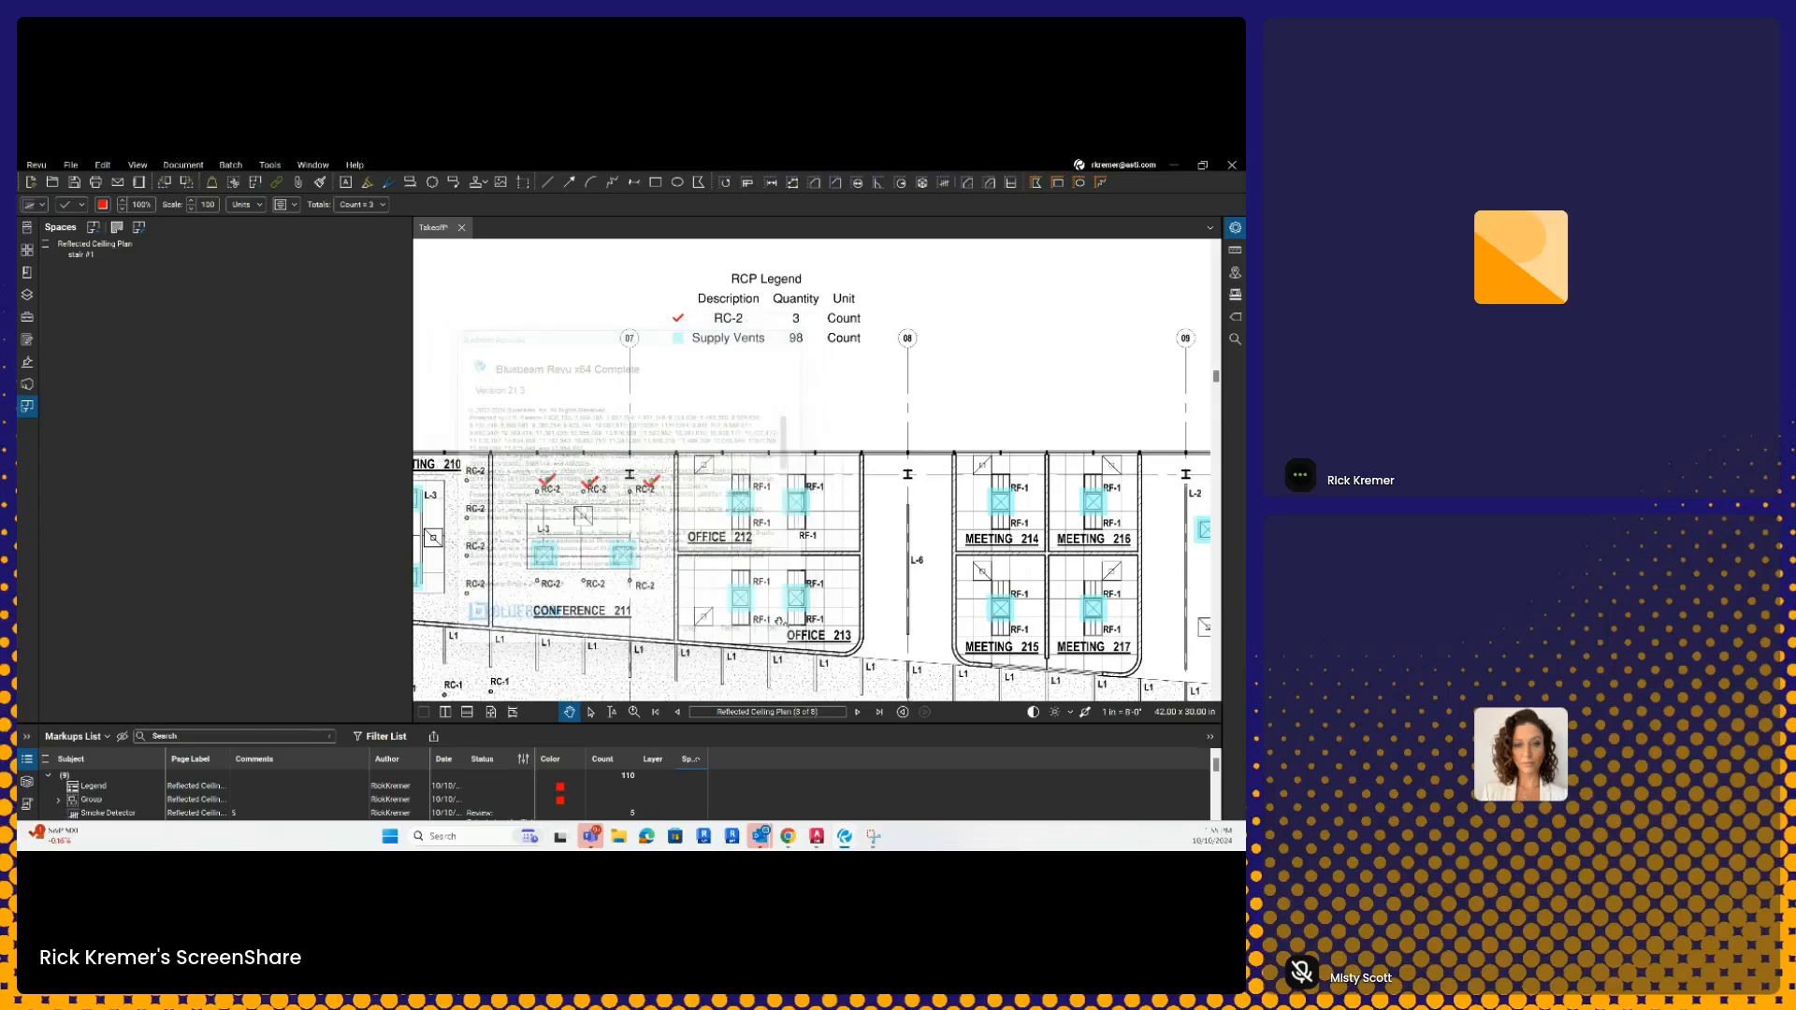
click(231, 165)
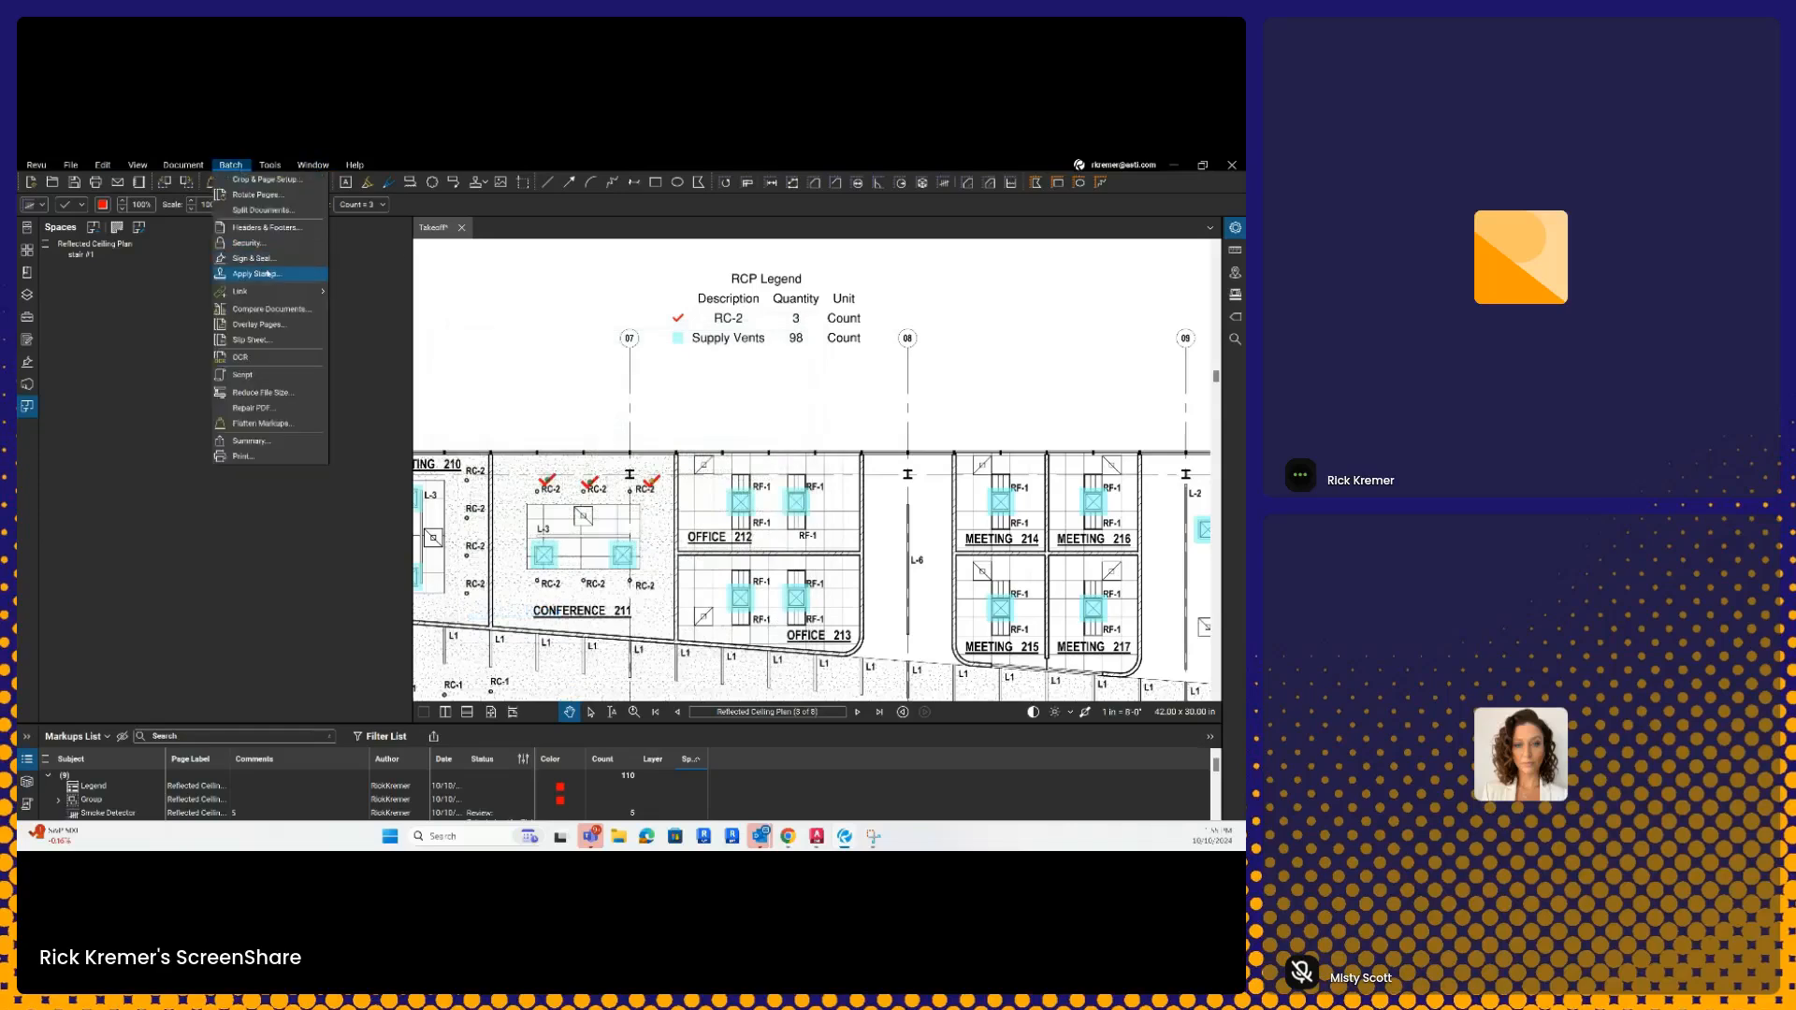
click(263, 341)
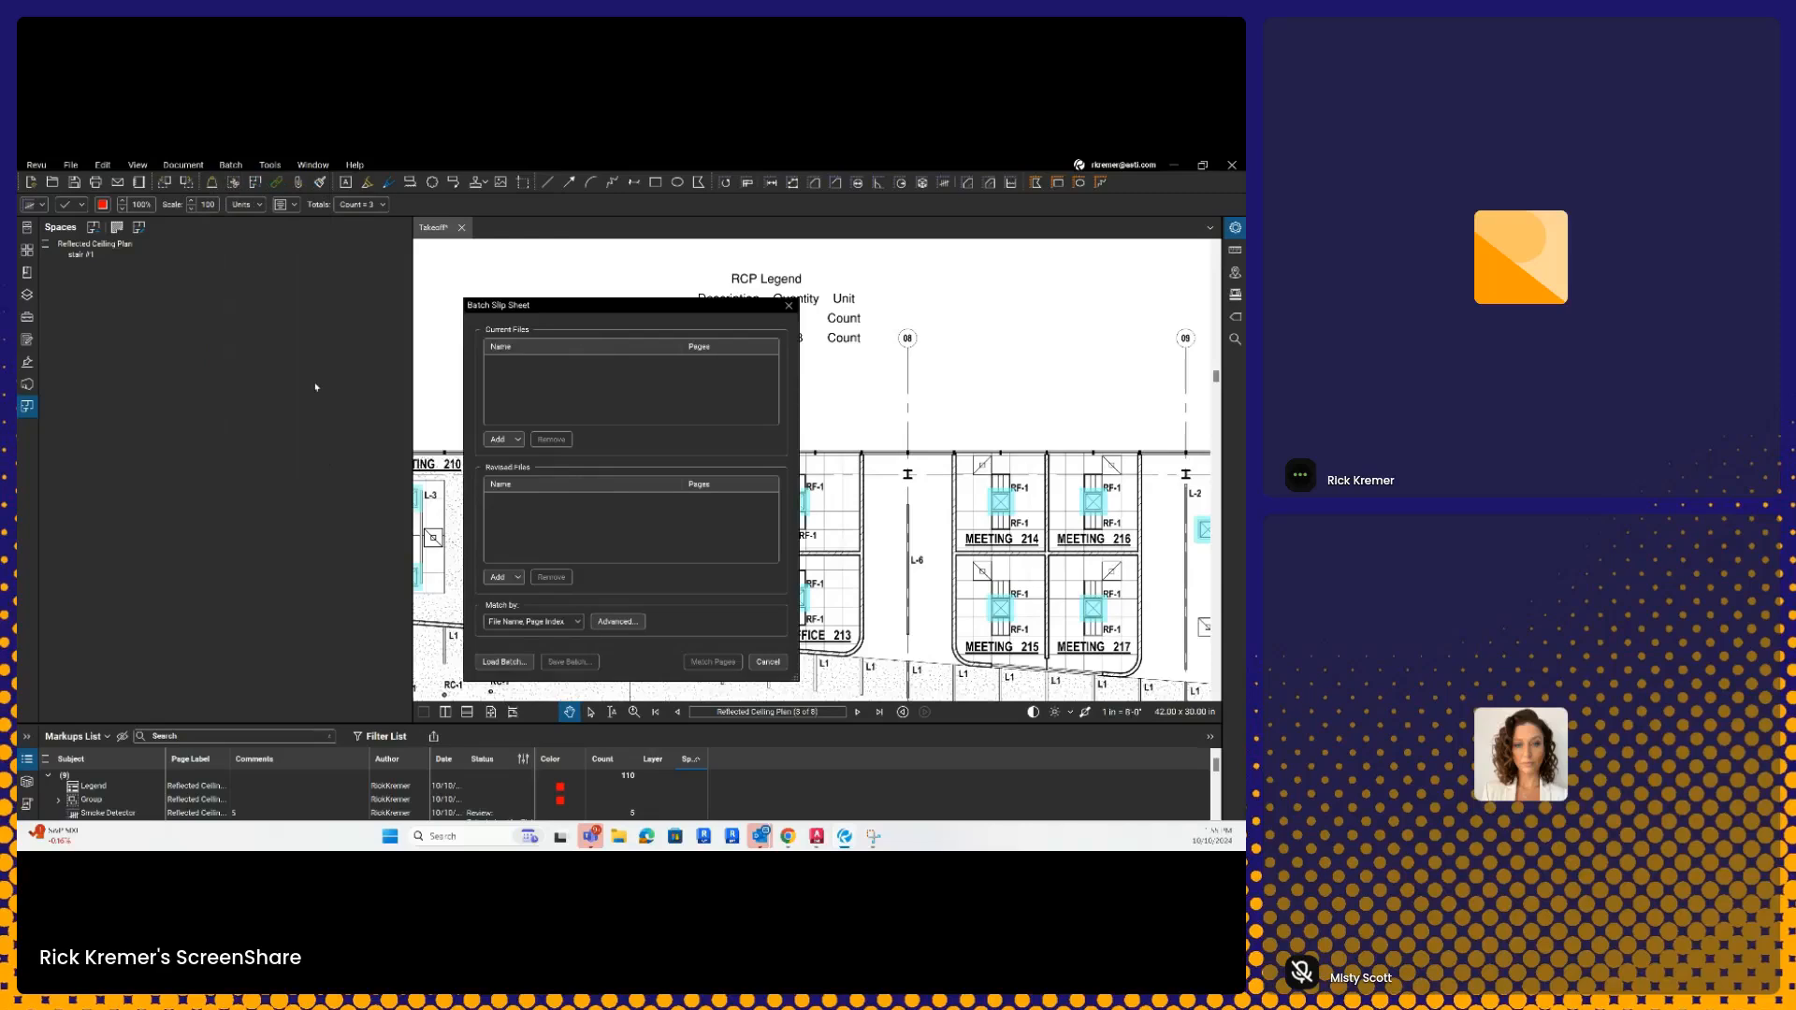
- Leave the Batch Slip Sheet dialog unrun, with no current or revised files added
key(ctrl)
key(ctrl)
click(512, 508)
click(516, 510)
- Close the slip sheet setup, dismiss the Batch menu, and open Help's training resources
click(768, 663)
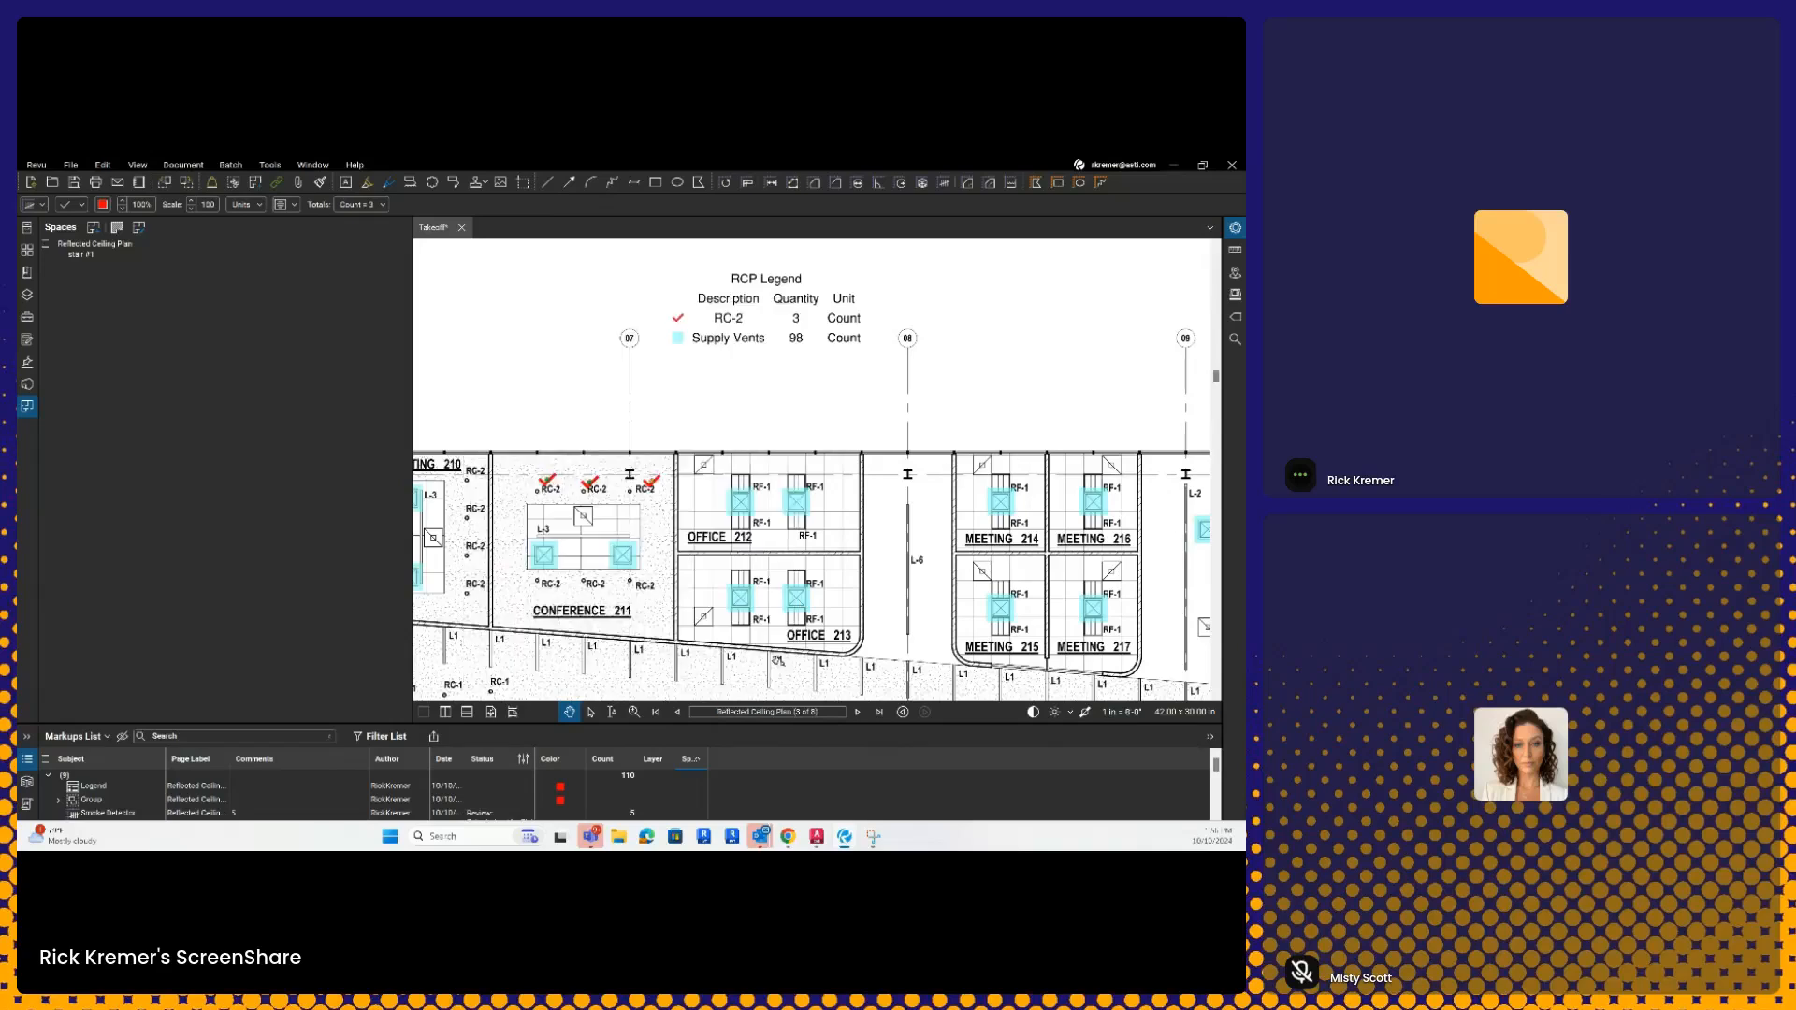
click(233, 169)
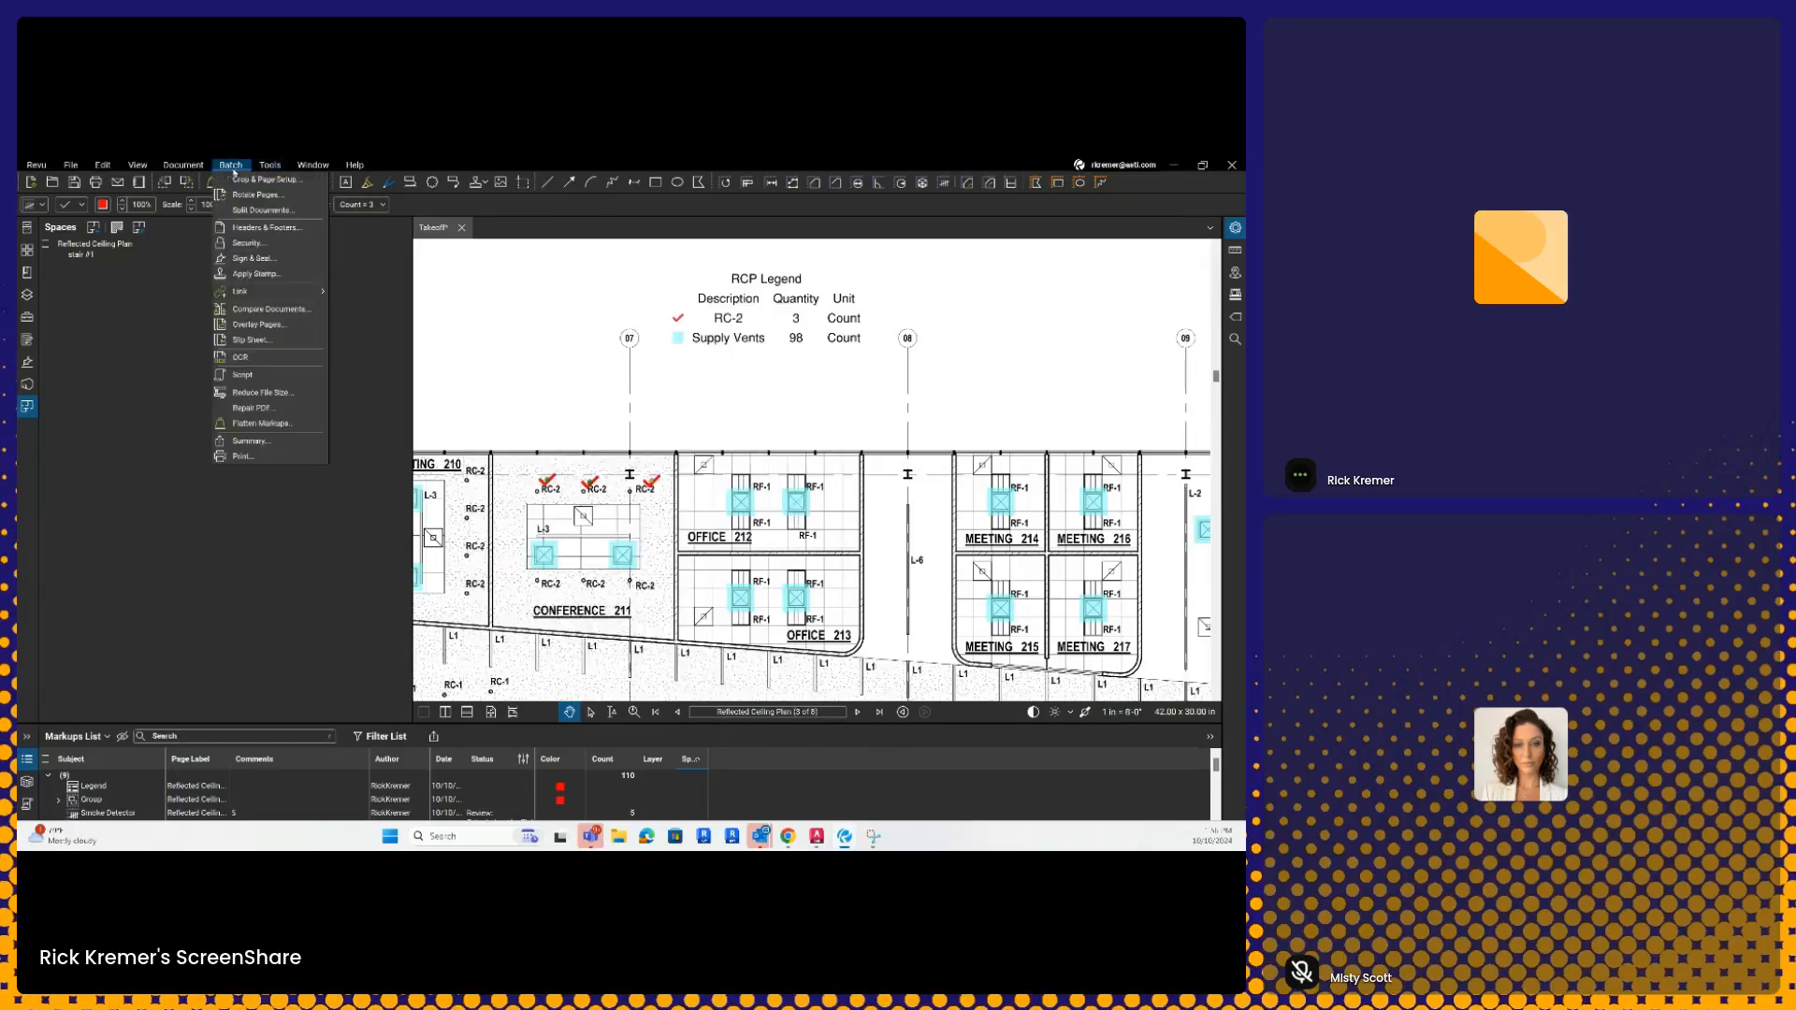
click(276, 340)
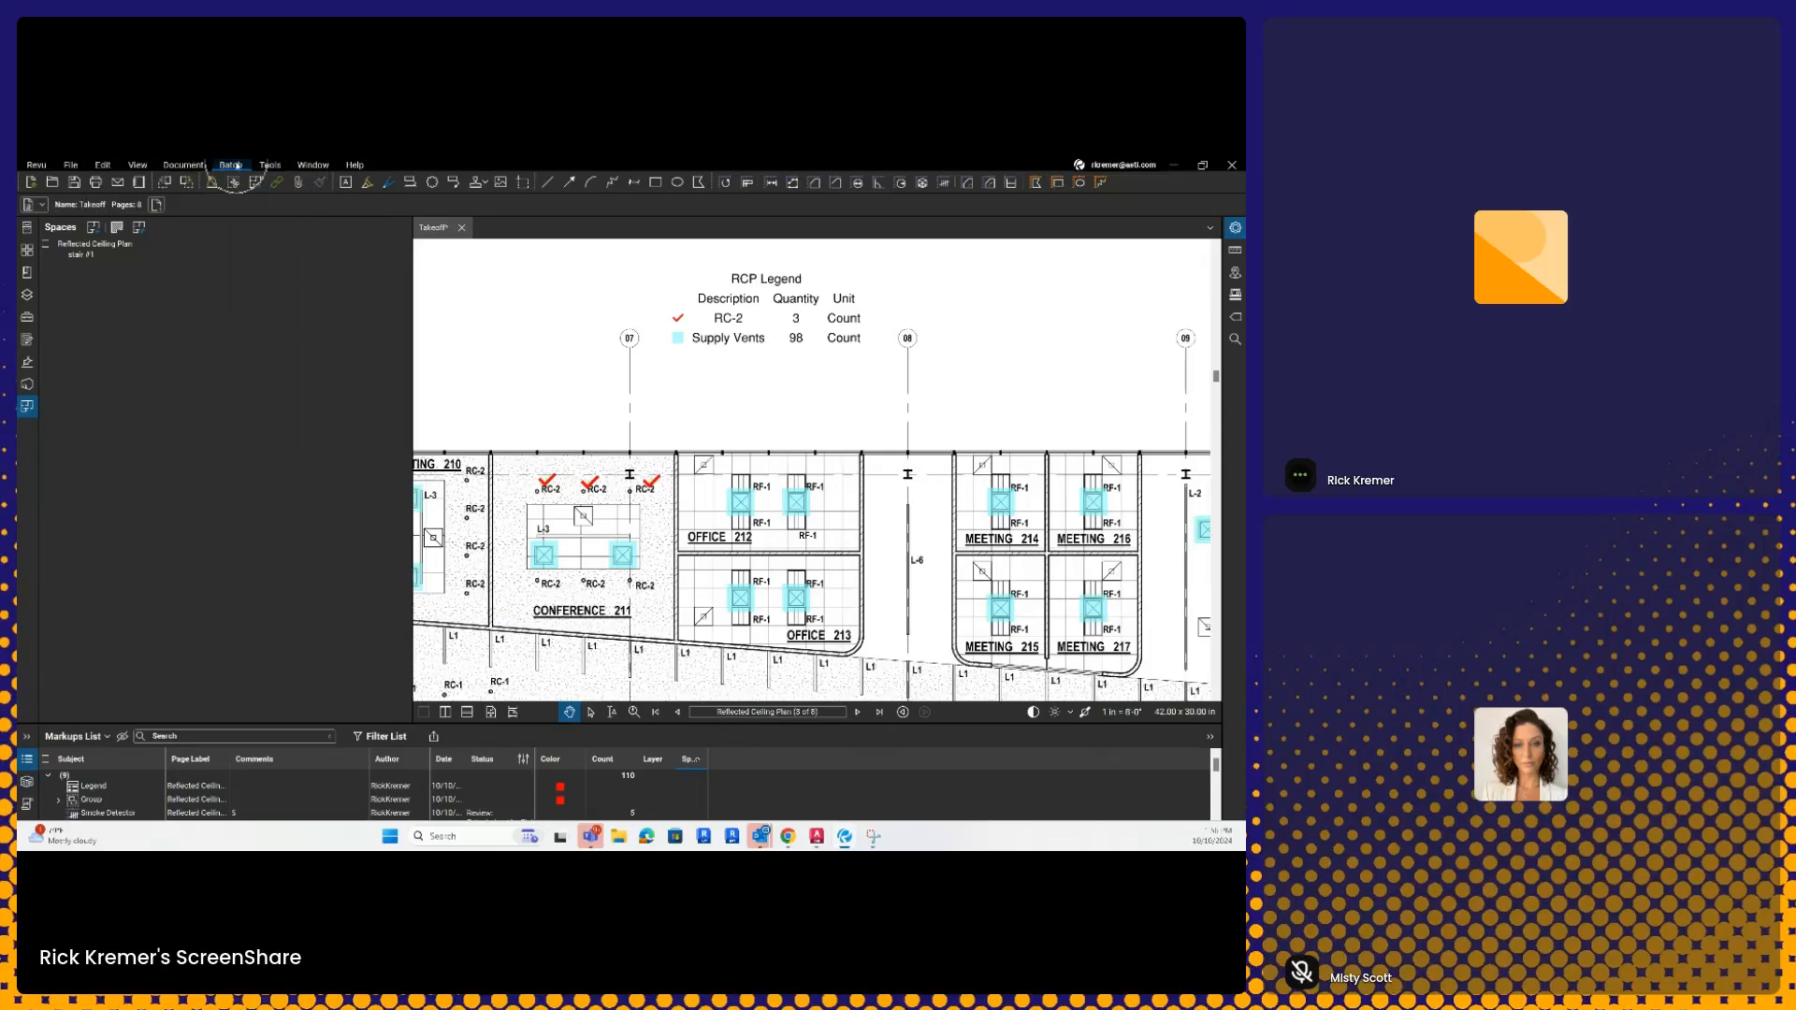
click(353, 166)
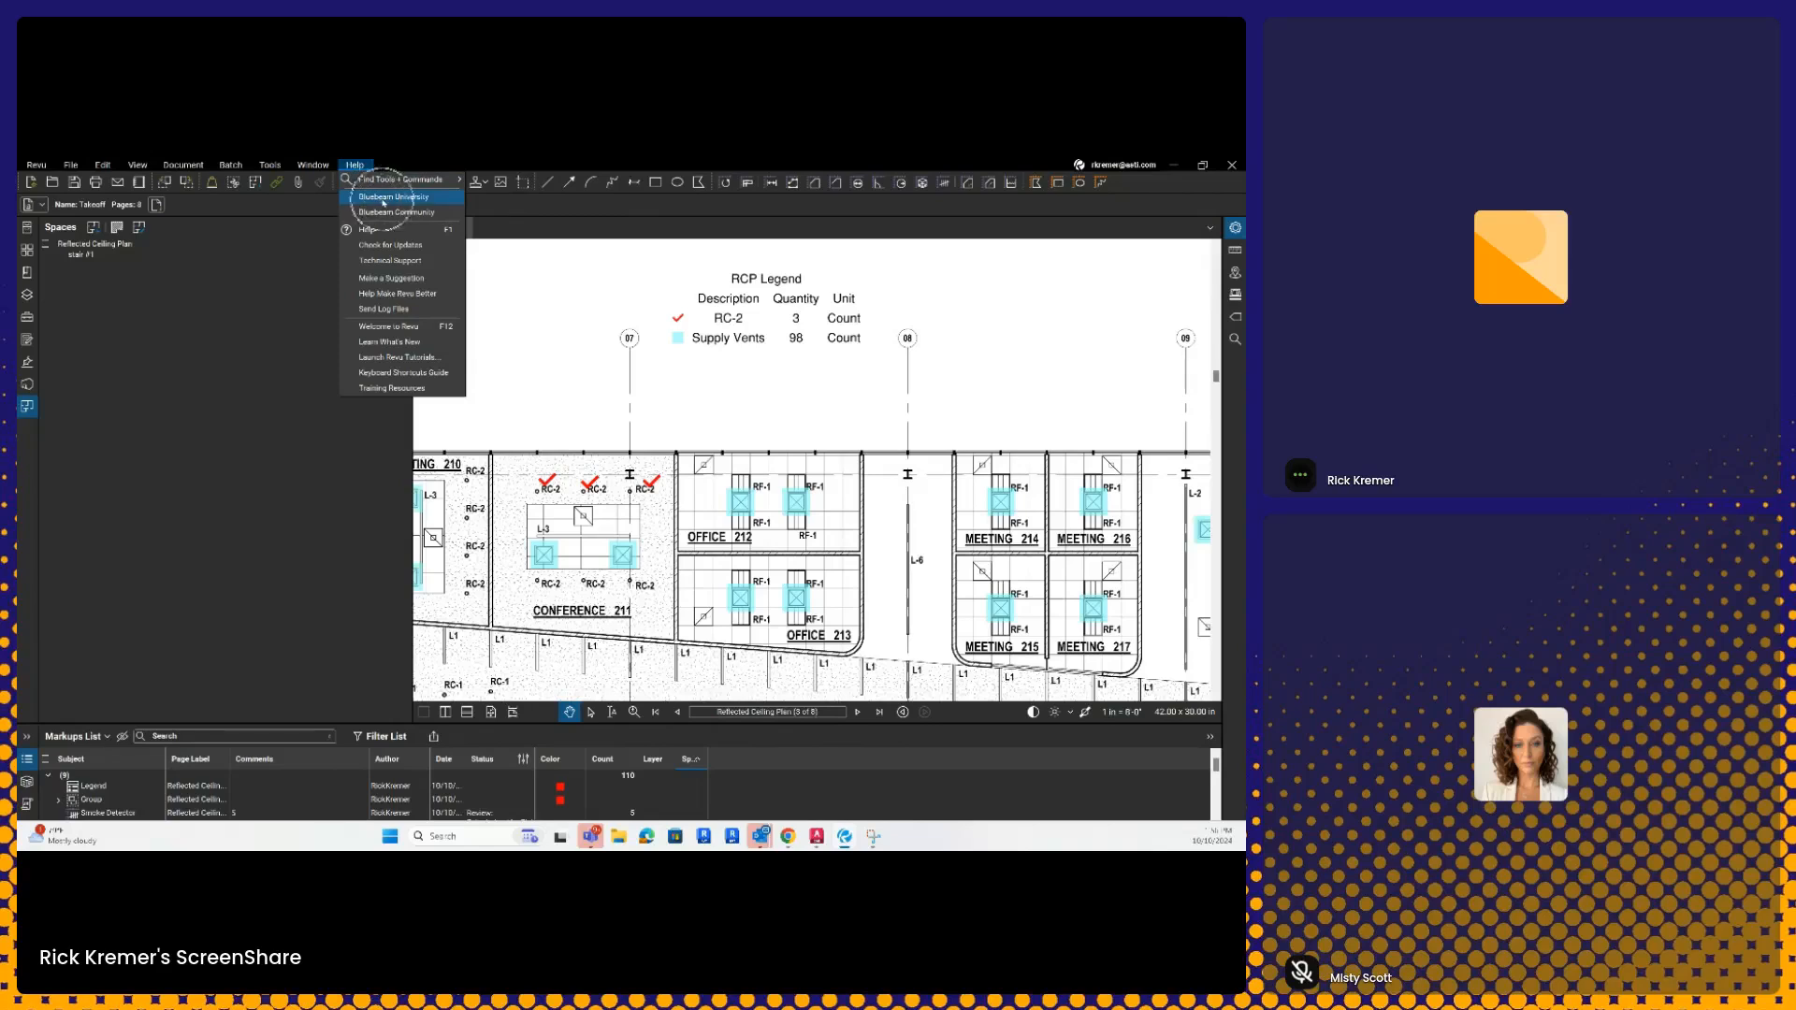
- In Bluebeam University, search 'batc' and open the How to: Batch Slip Sheet video
click(383, 202)
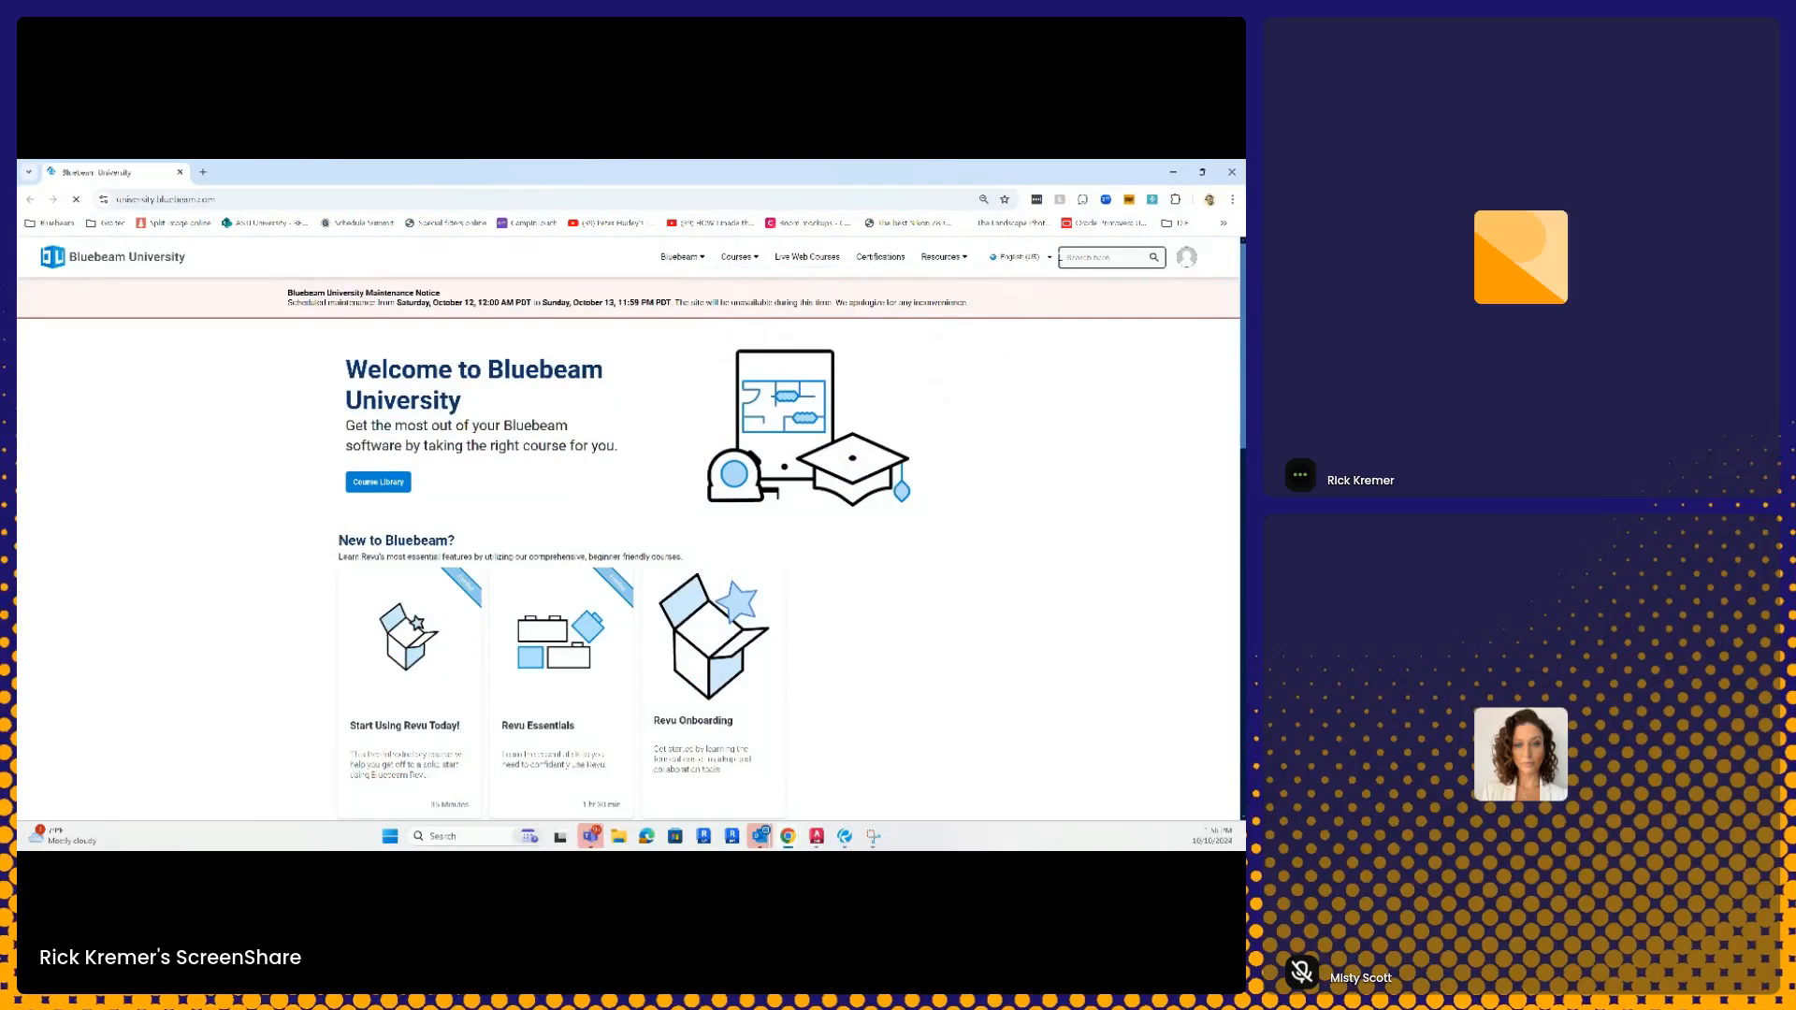
mouse_move(1184, 268)
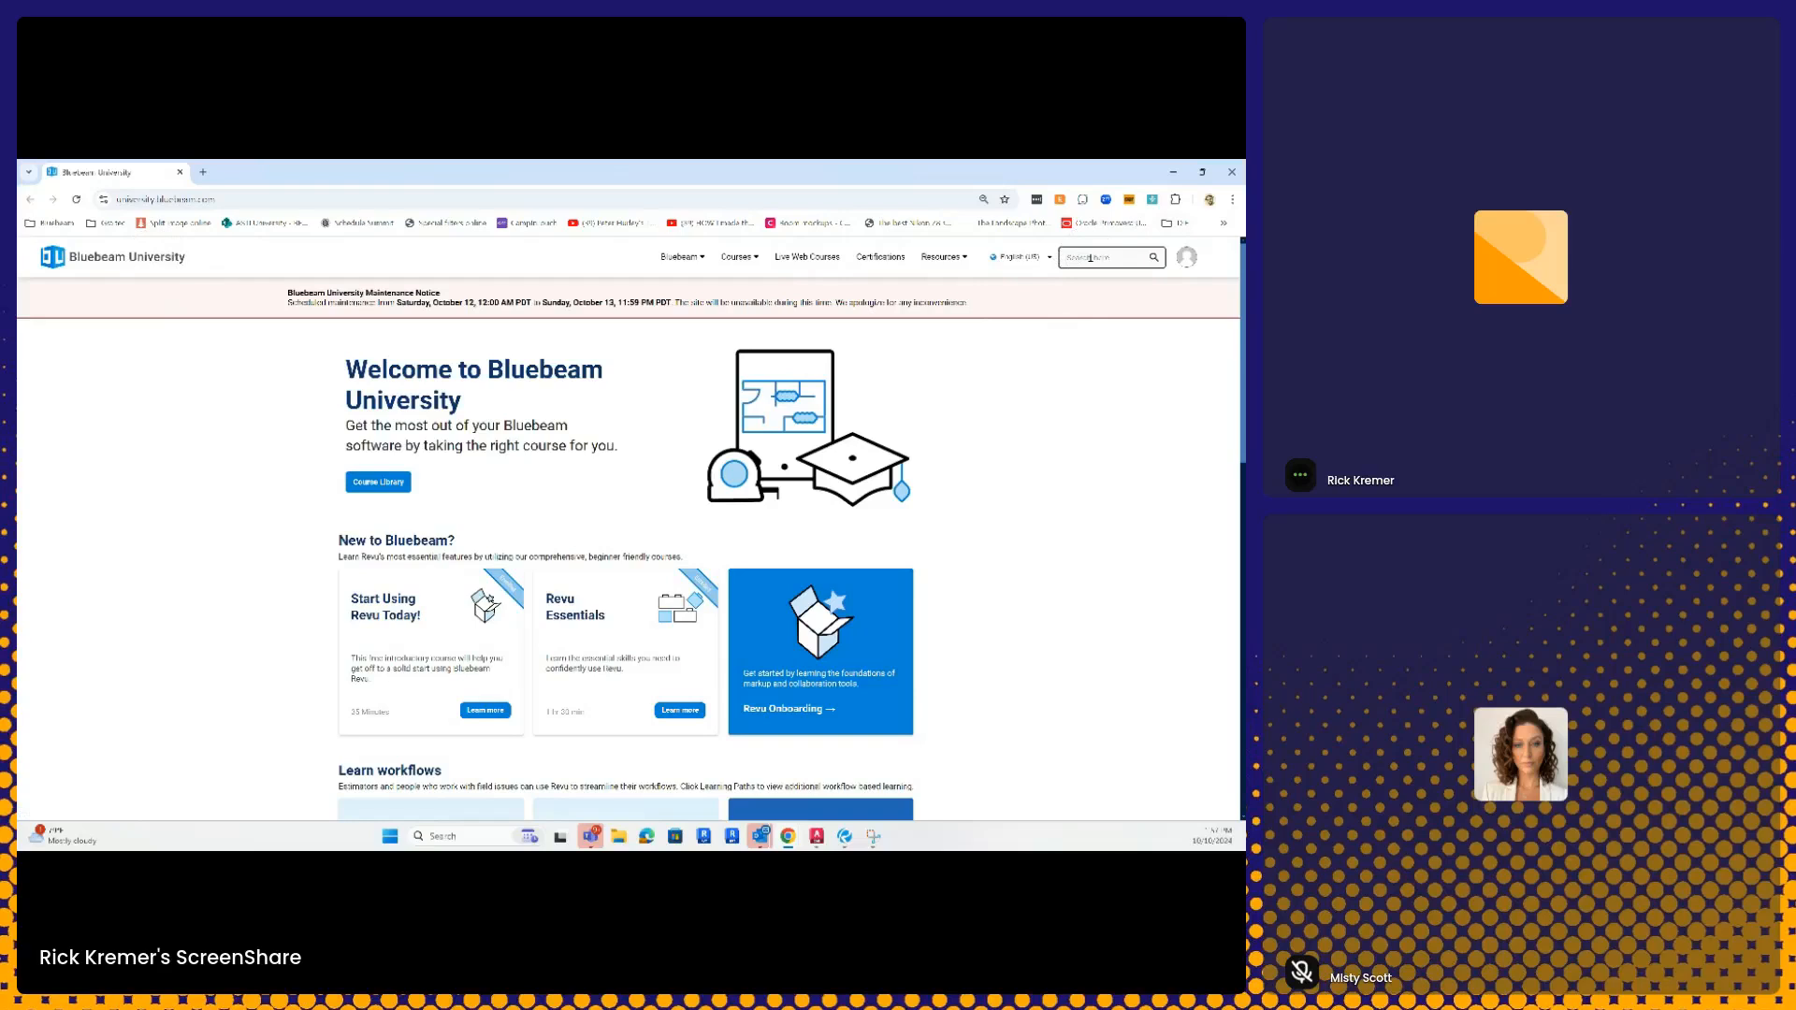
text(batch)
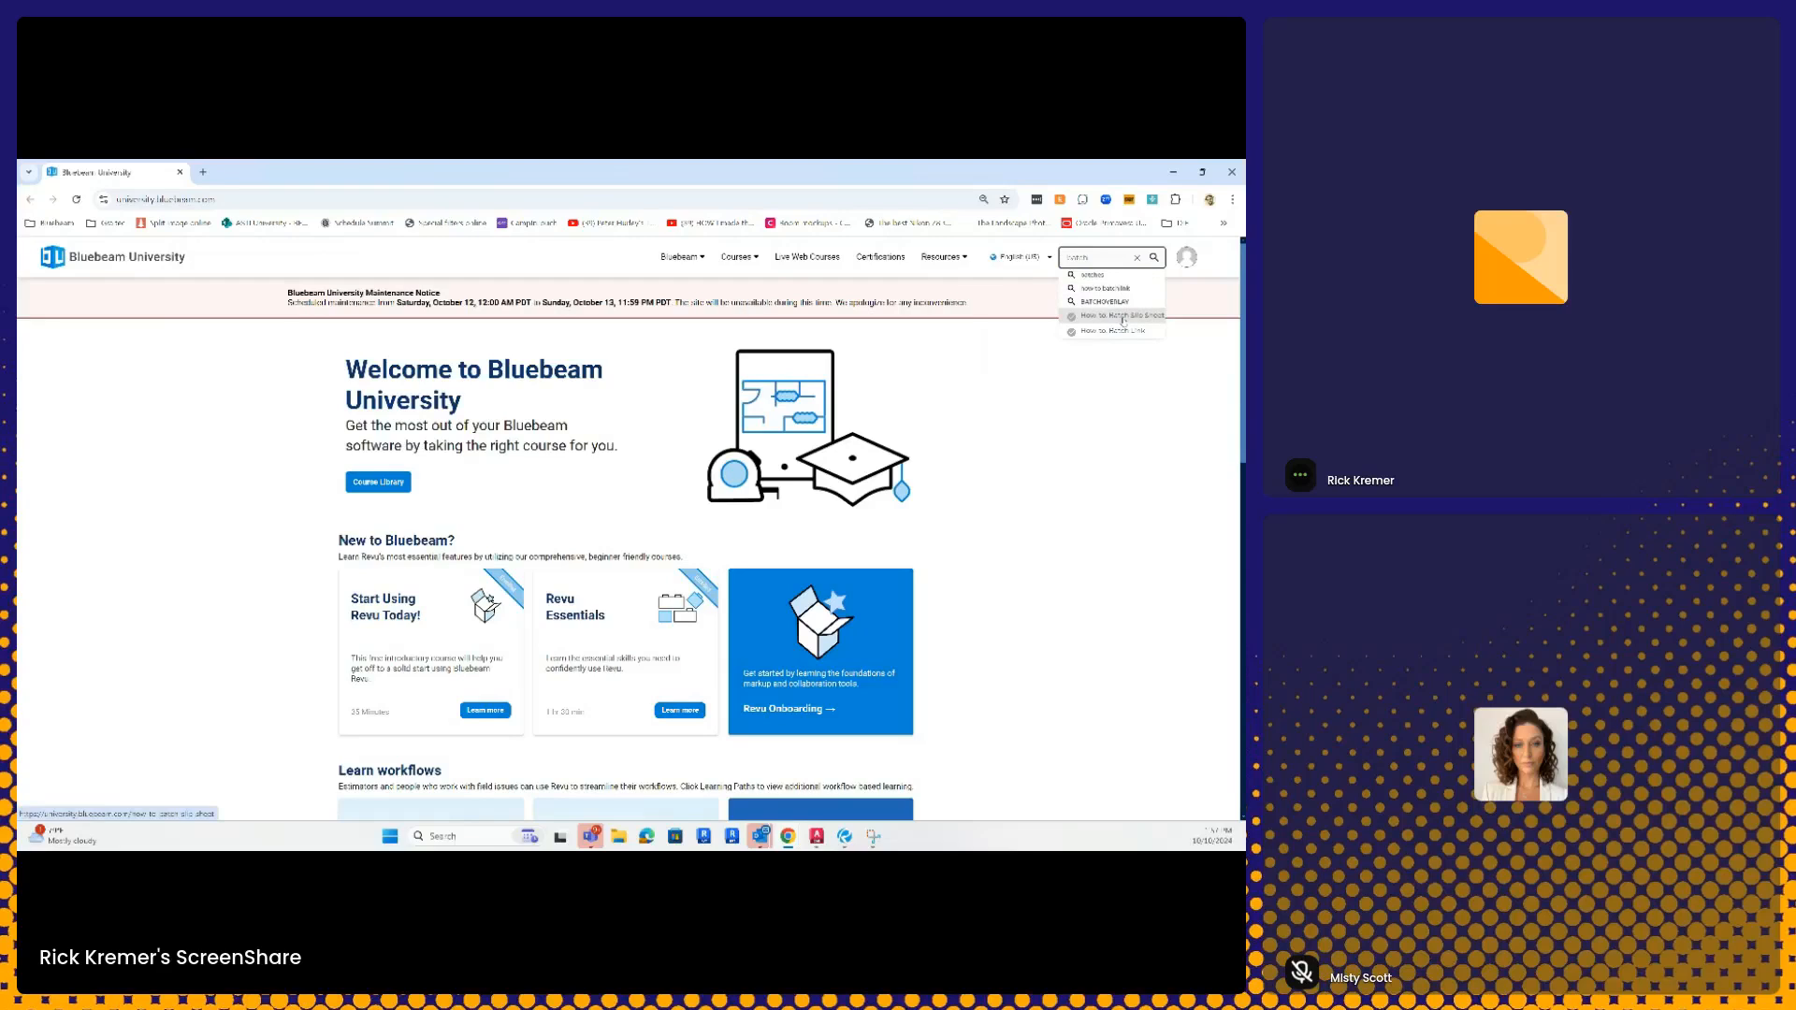
click(1123, 316)
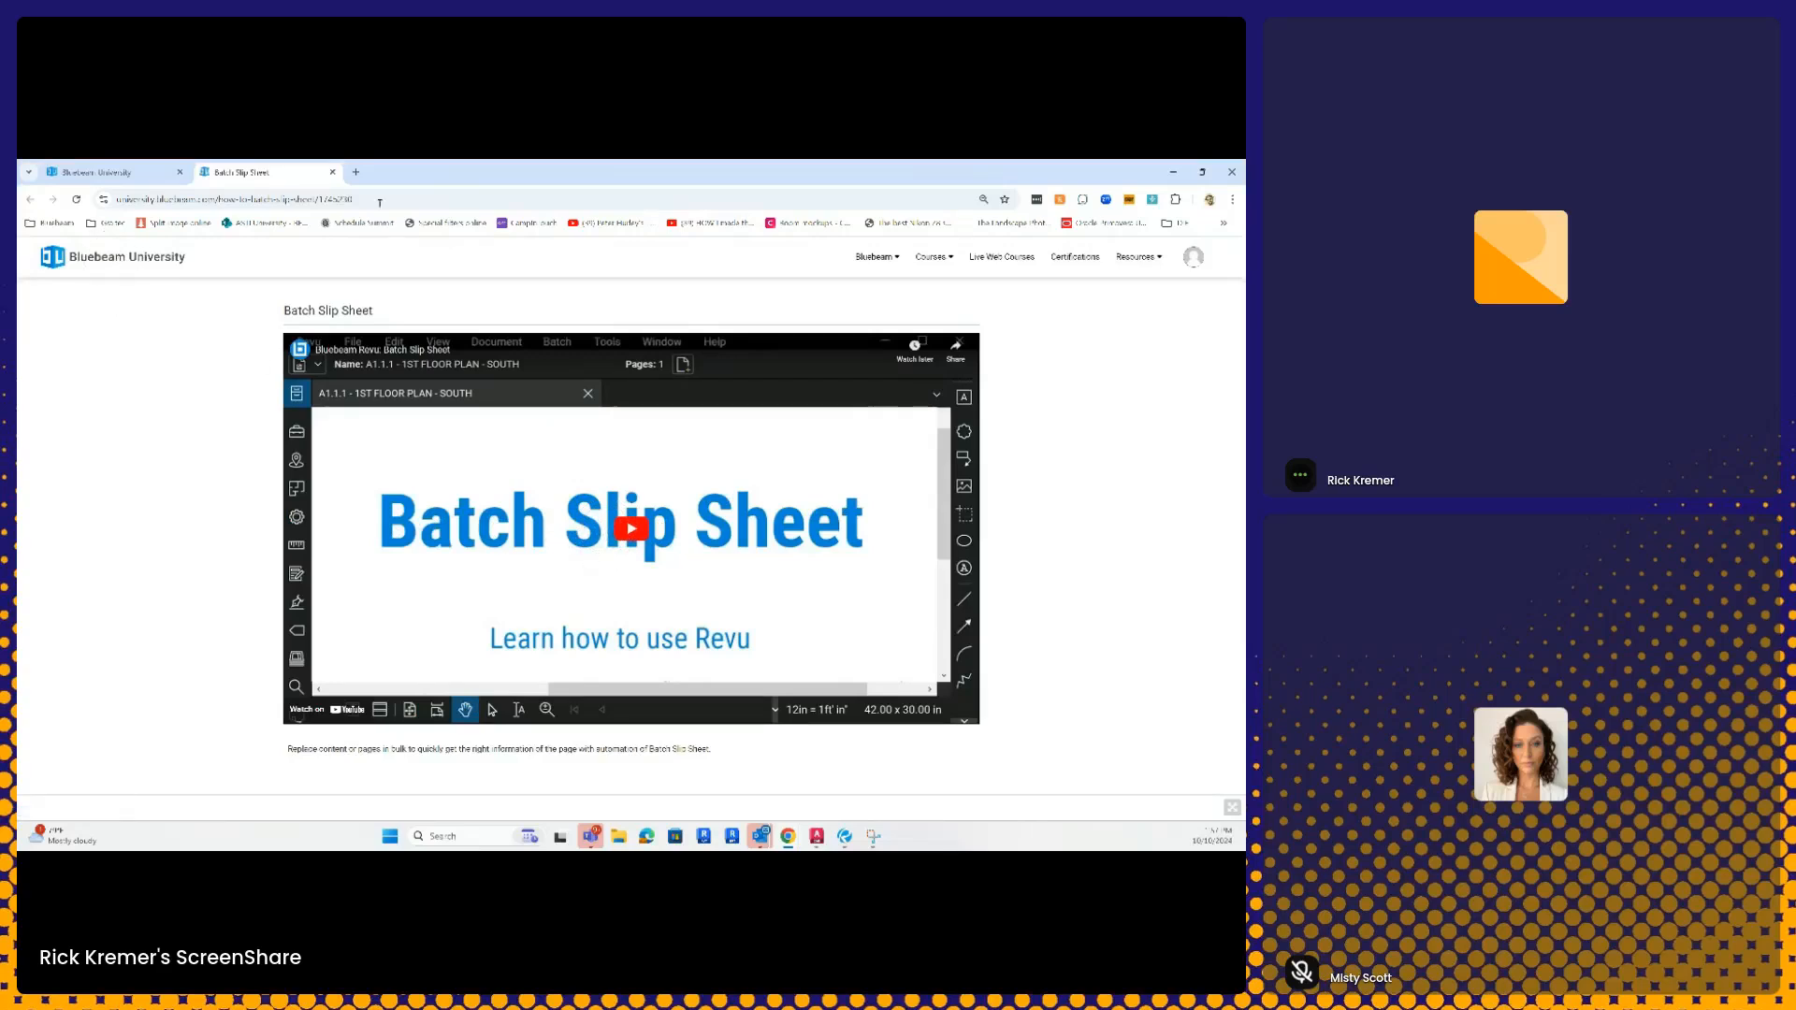
- Close the Batch Slip Sheet tutorial and minimize Chrome to bring back the Revu ceiling plan
click(332, 173)
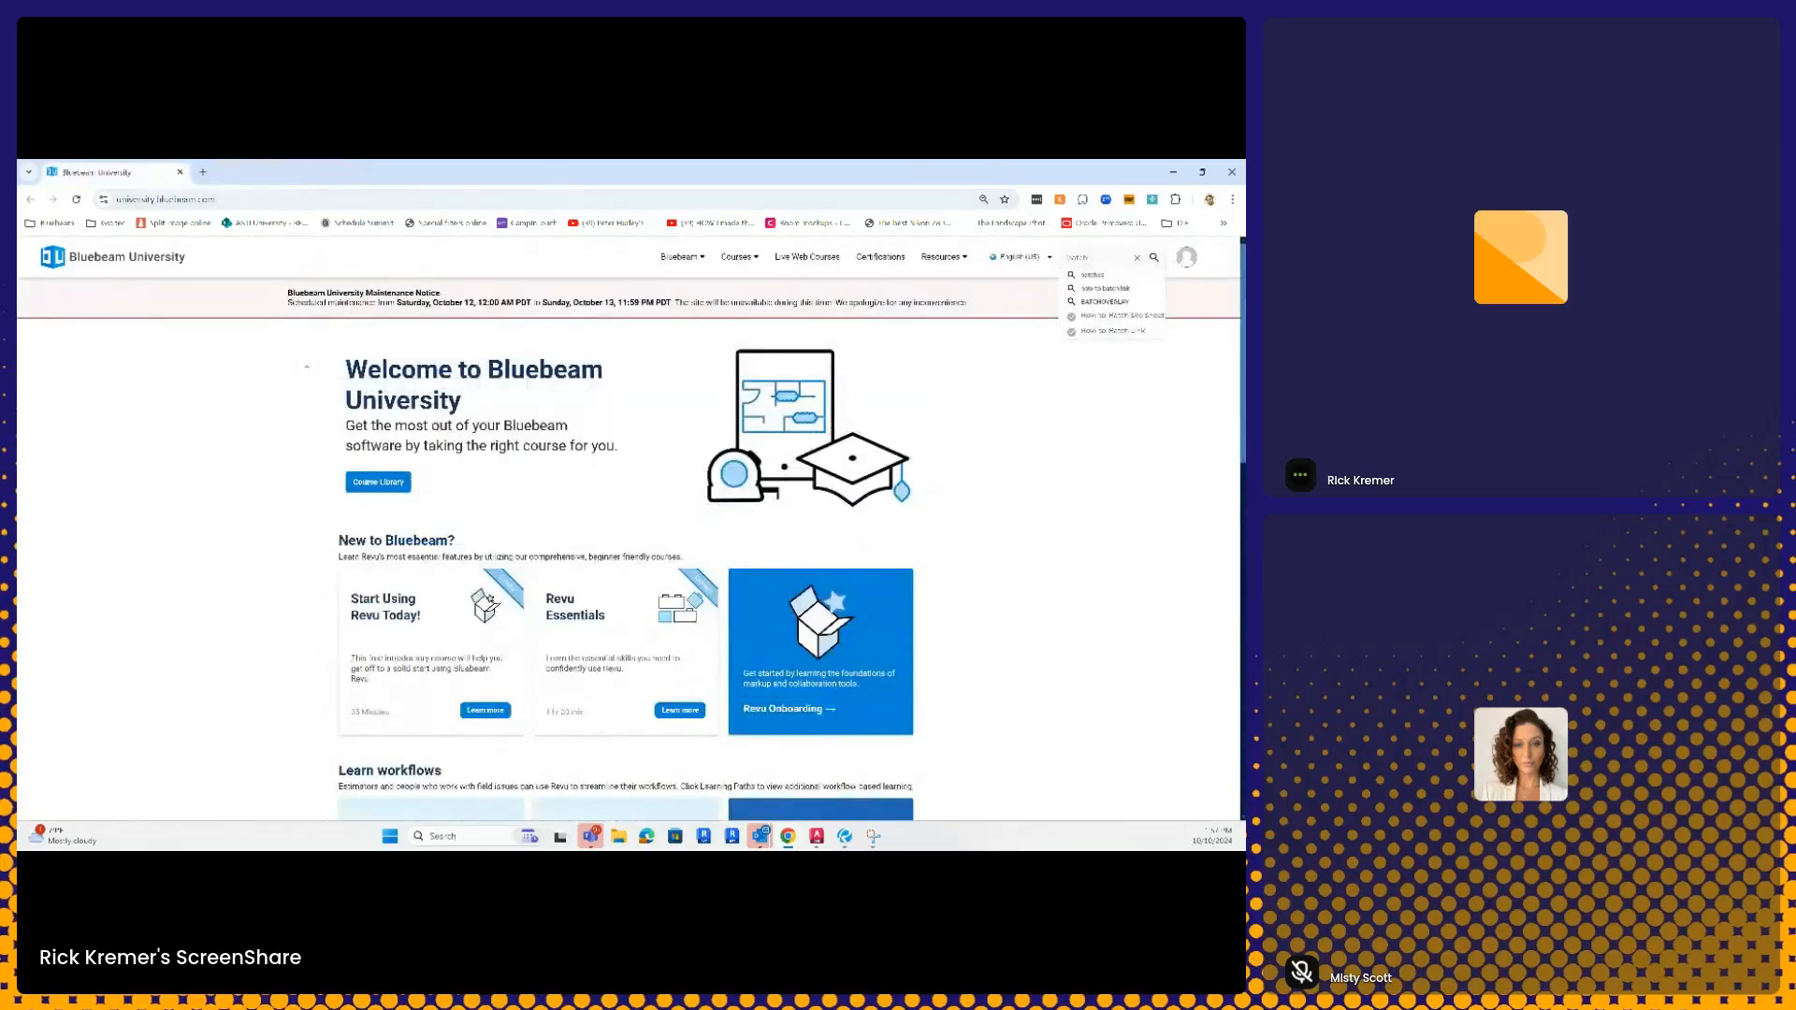
click(1173, 172)
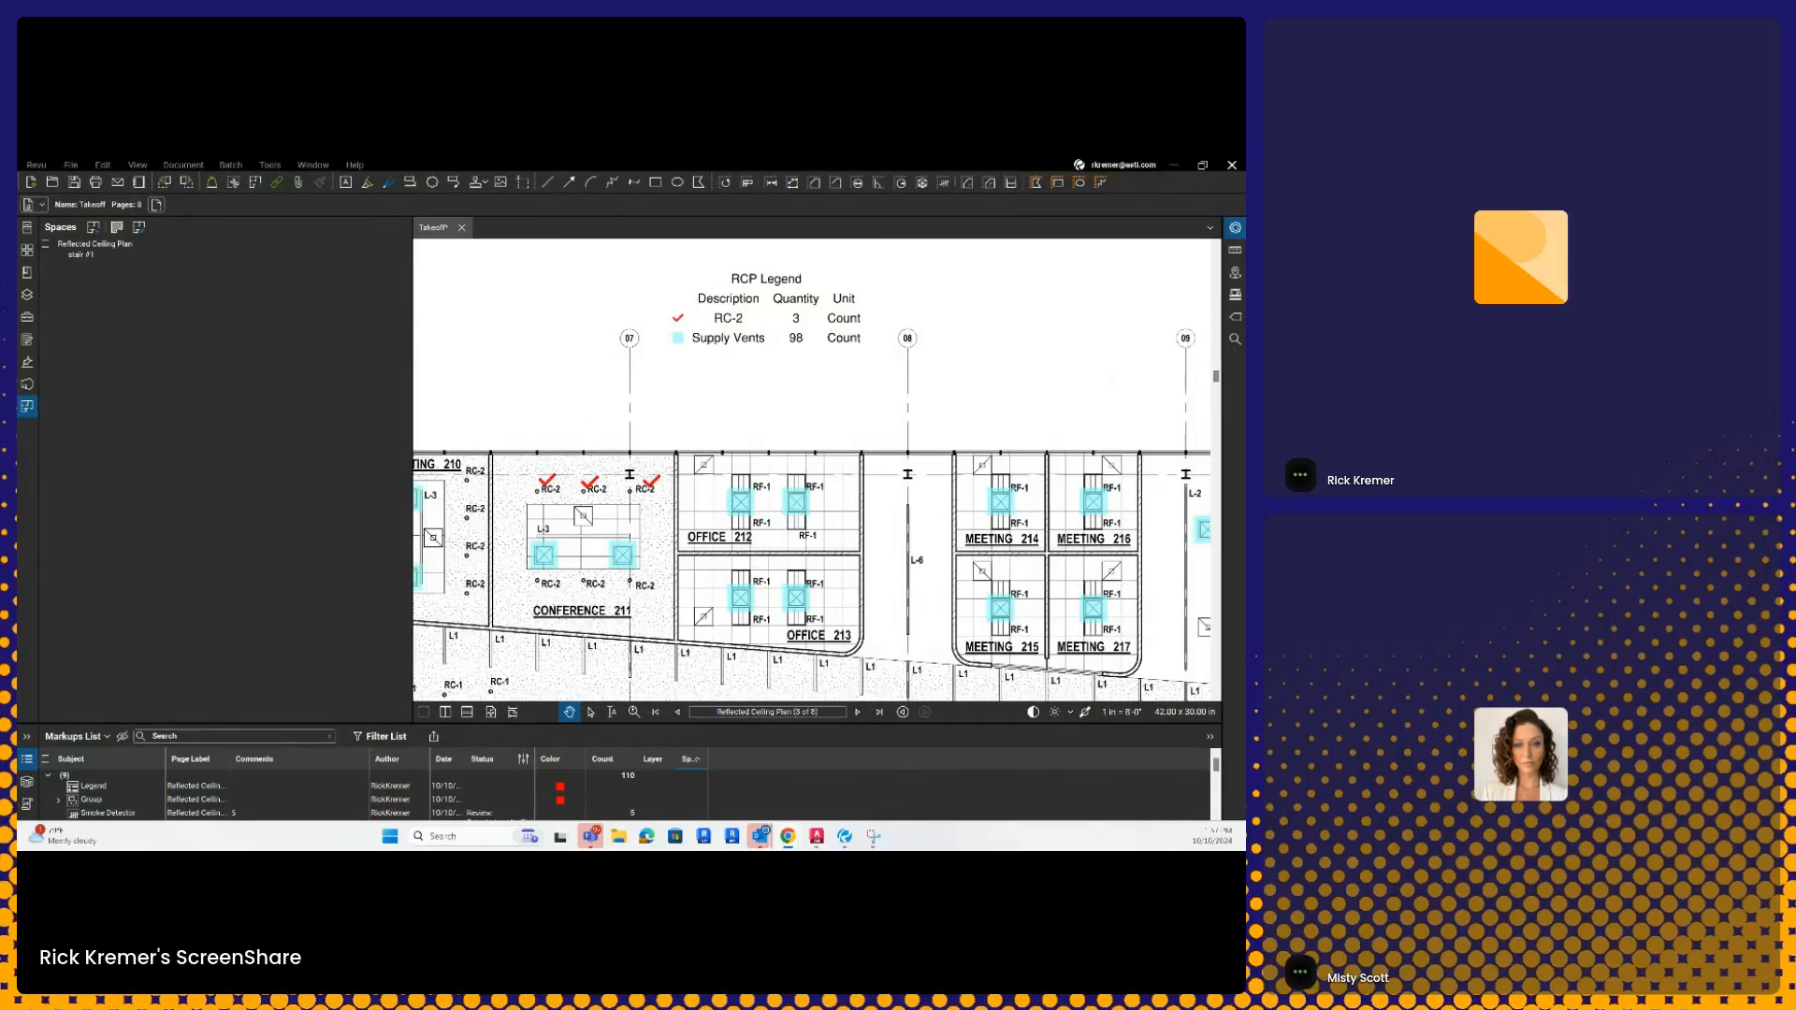
key(super+d)
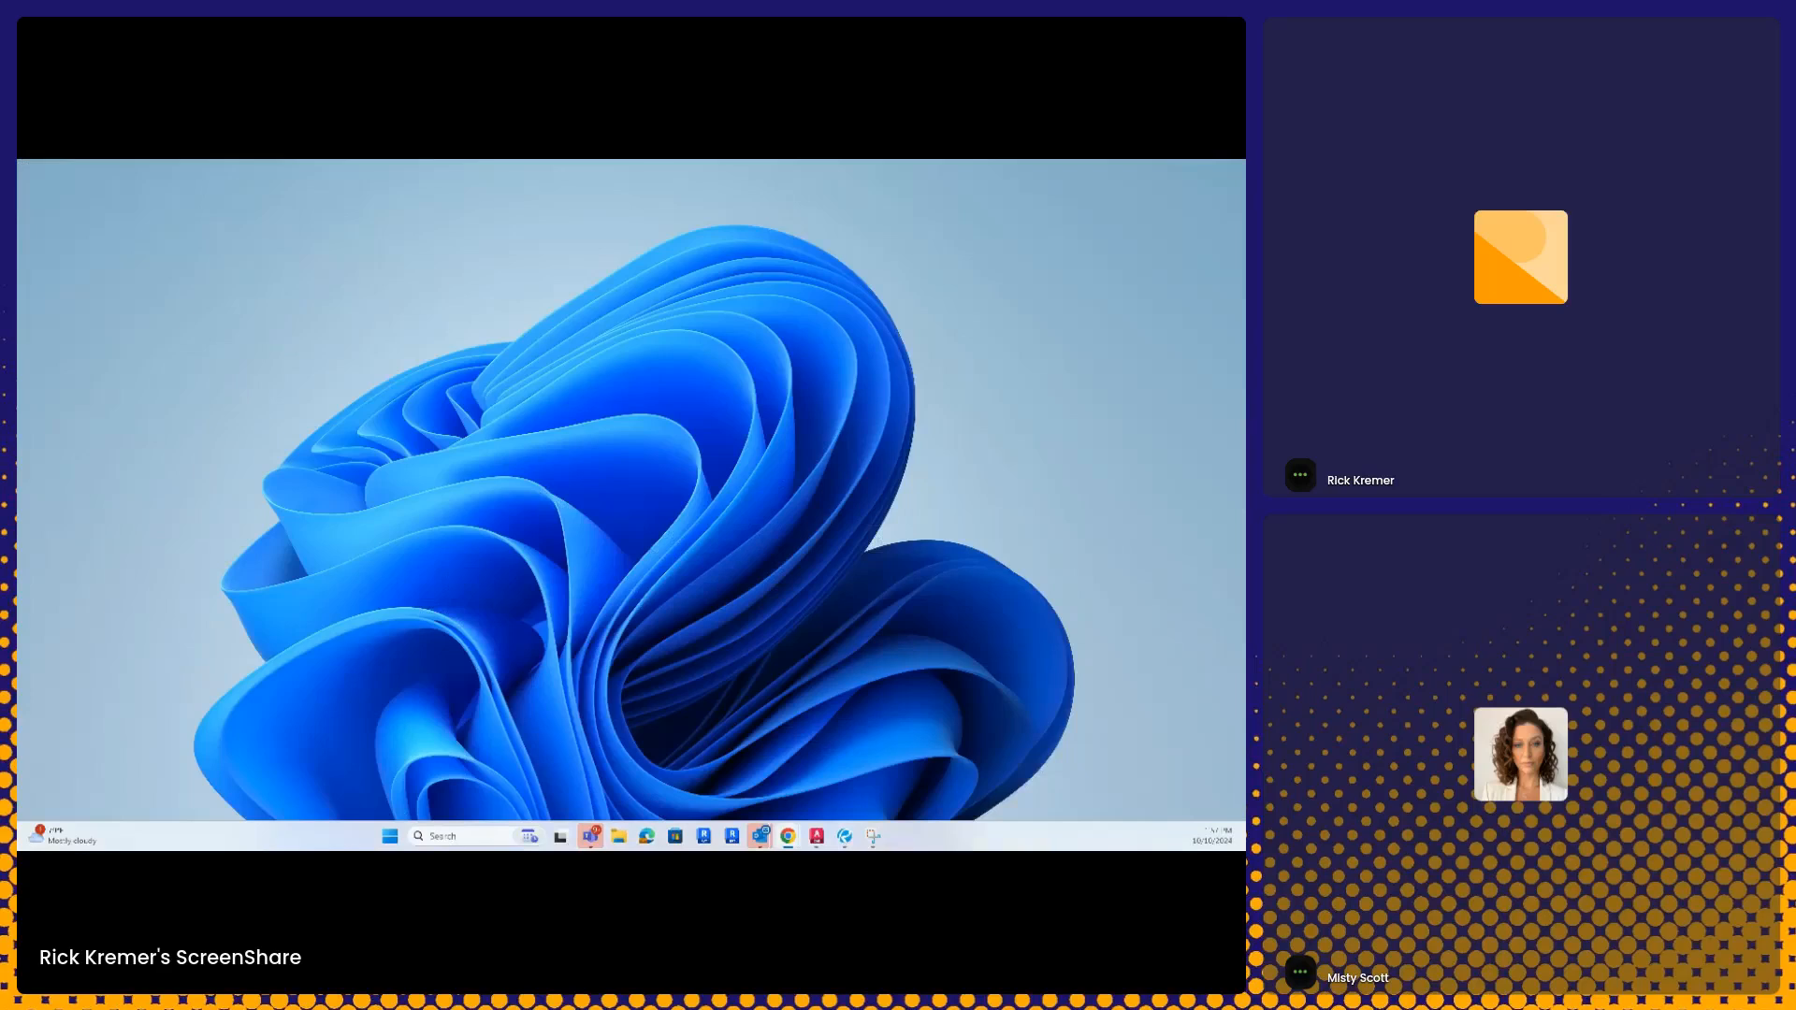
key(super+d)
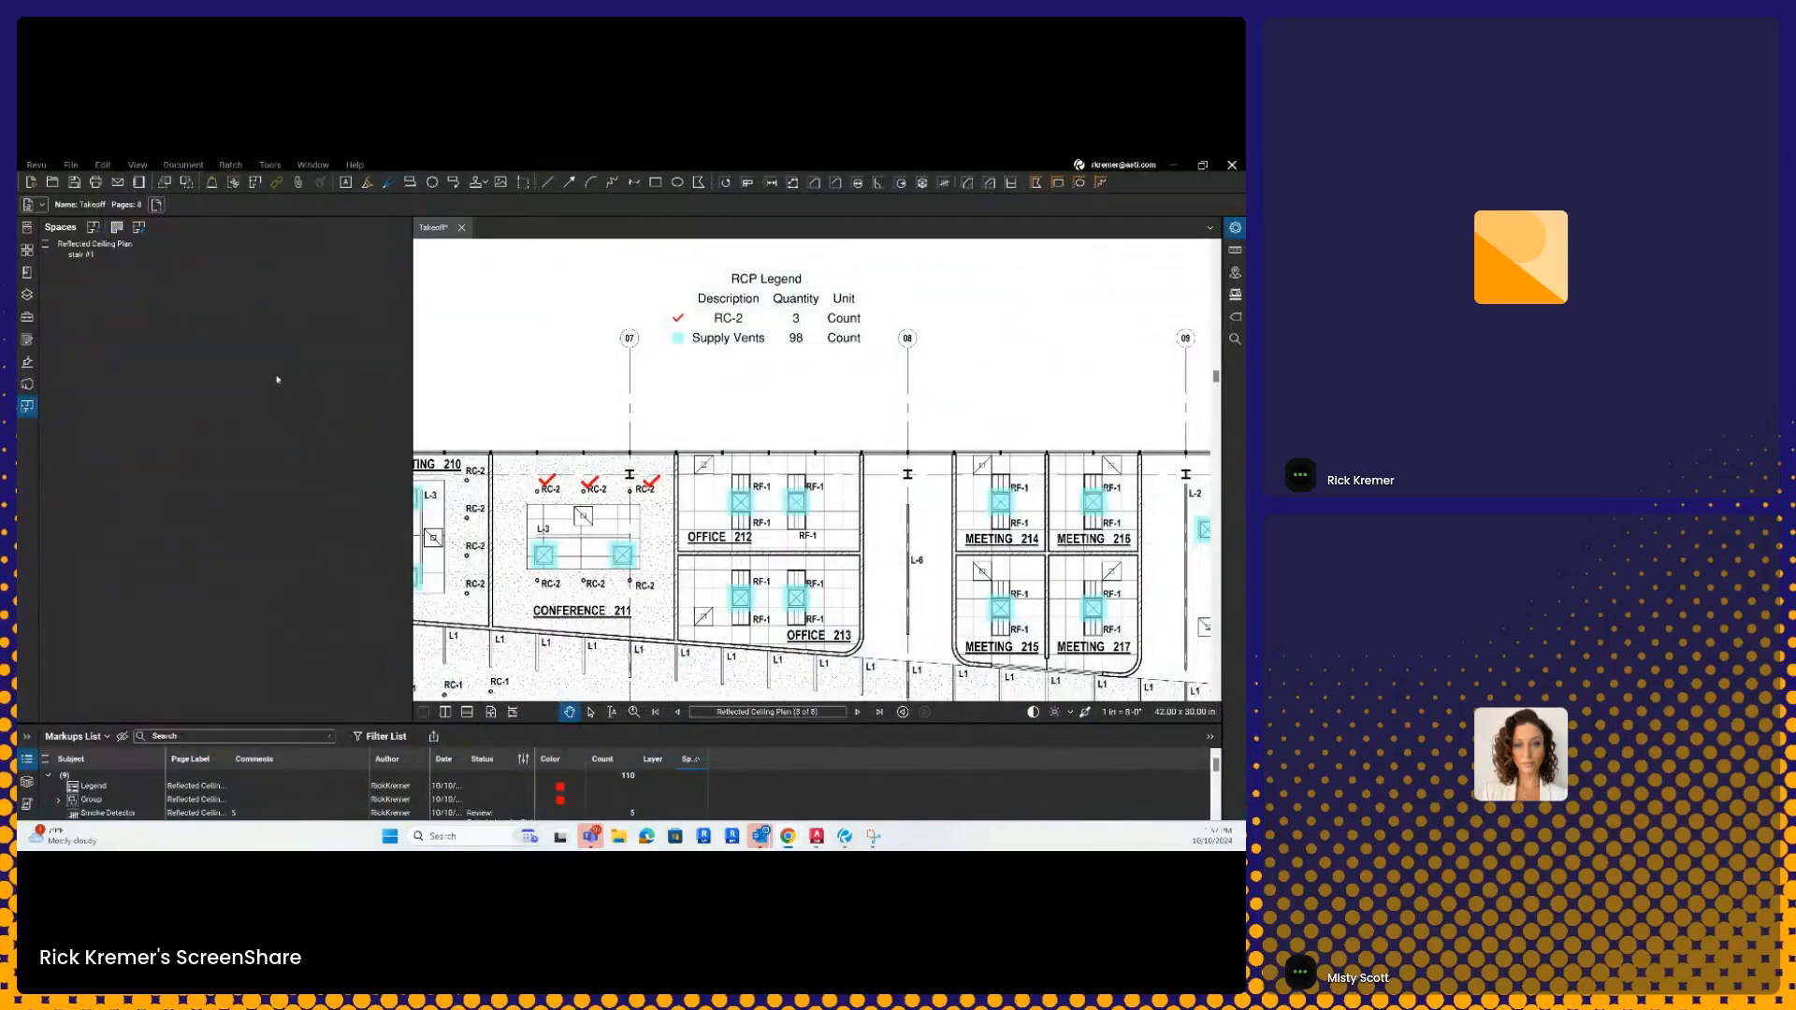